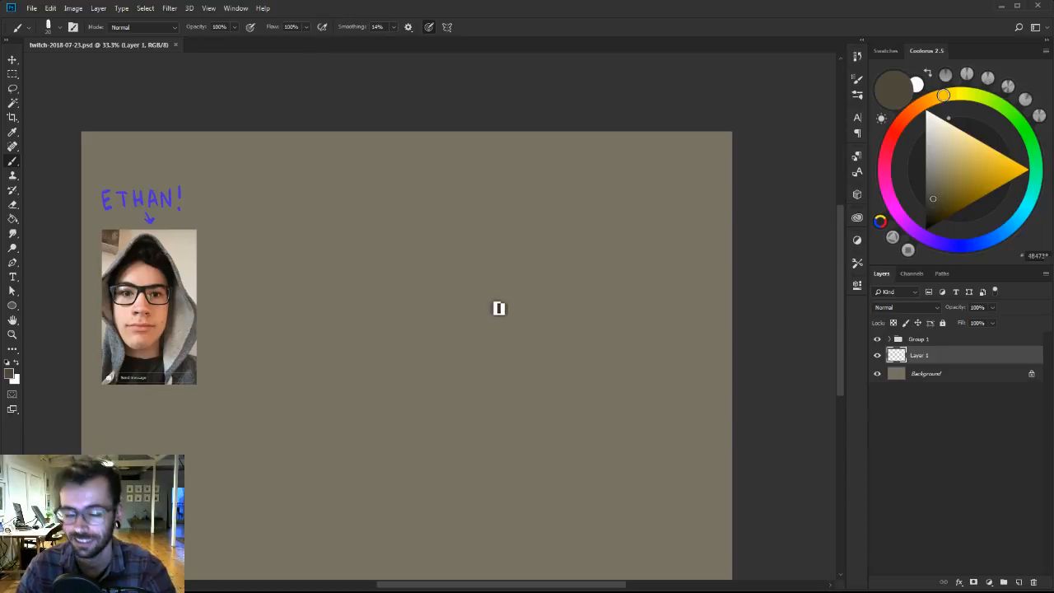
Choose a dark olive-brown paint colour (#312F25) and test a vertical stroke beside the reference photo, undoing that stroke.
scroll(494, 285, down, 1)
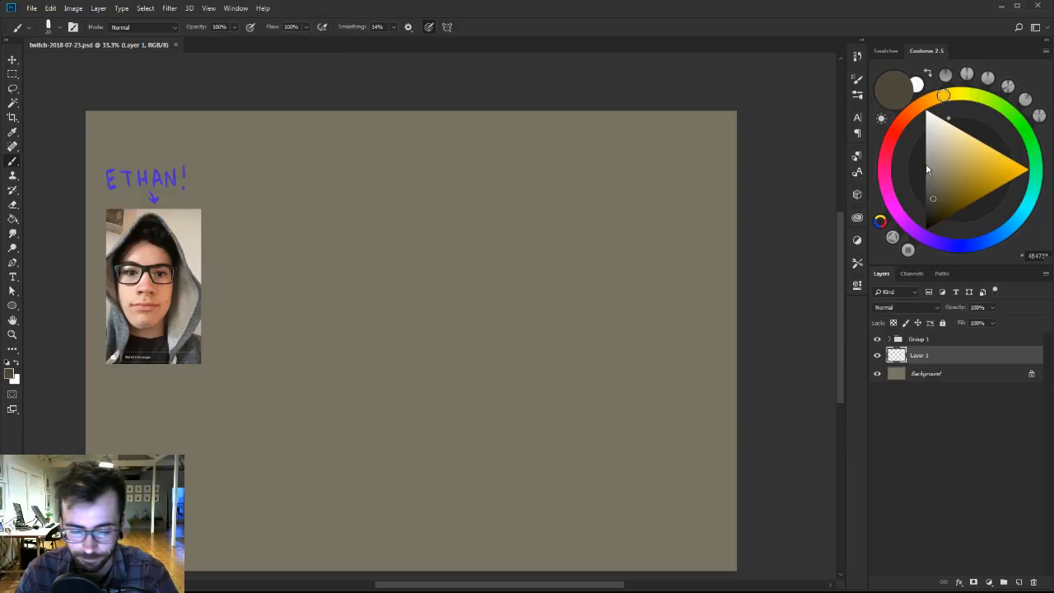
click(933, 209)
drag(933, 211, 929, 209)
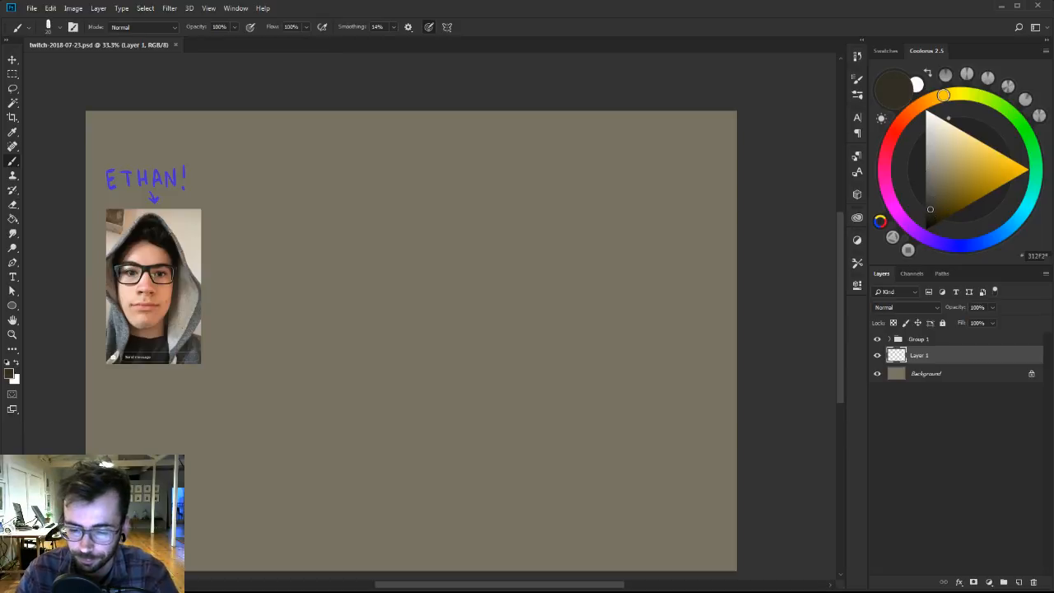
drag(374, 228, 377, 403)
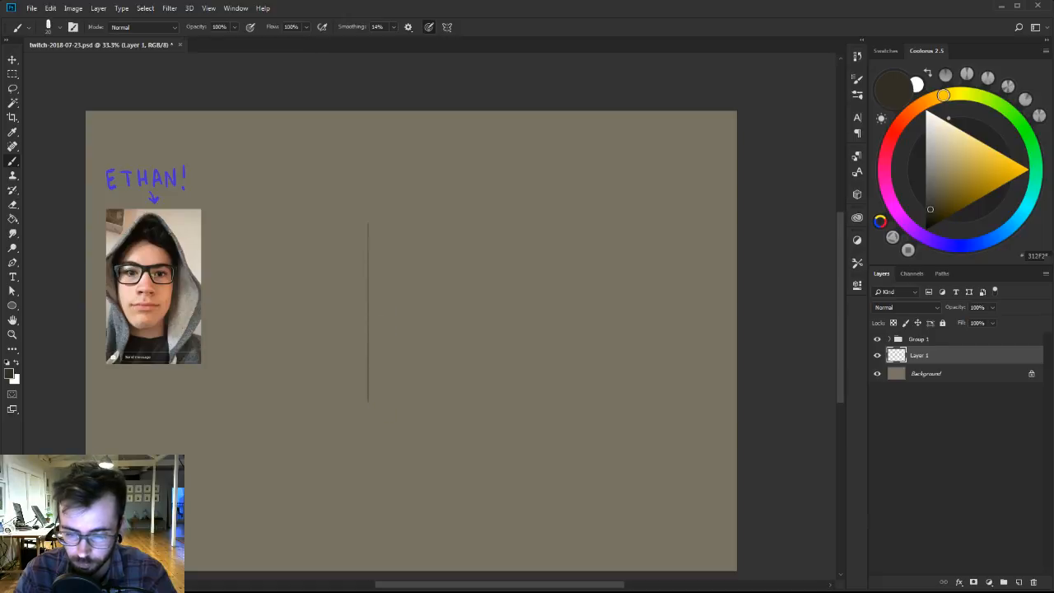
key(ctrl+z)
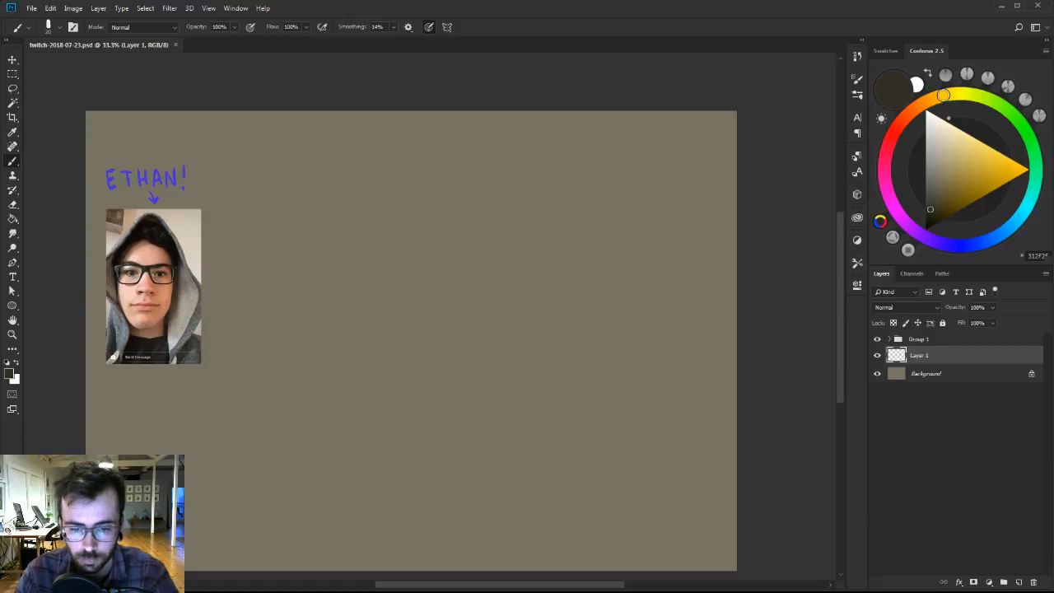
Mark the figure's top and bottom on the blank canvas with two short horizontal dashes using a 10 px brush.
drag(410, 251, 415, 257)
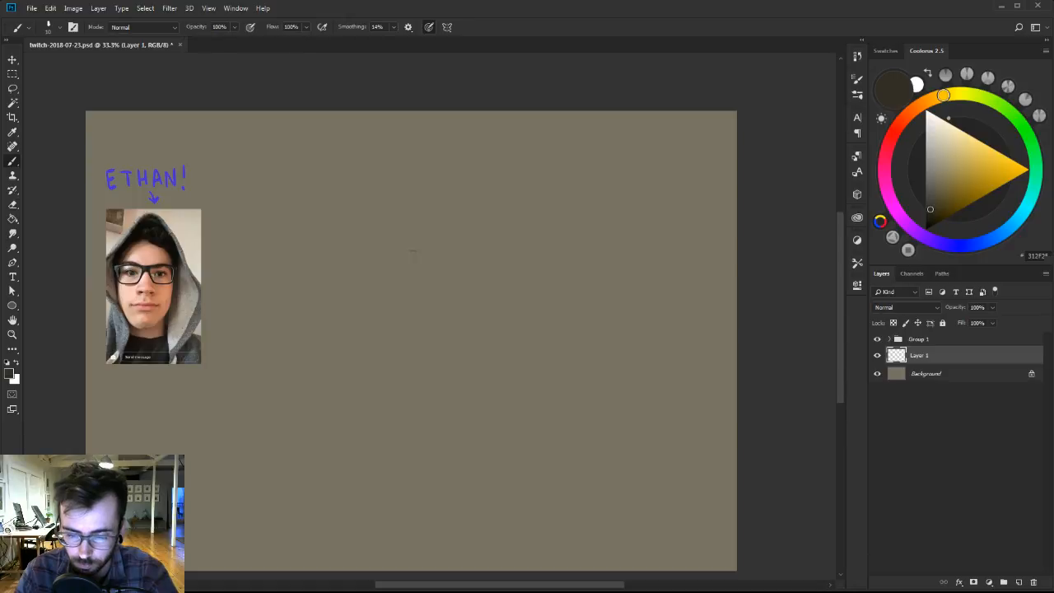
right_click(425, 298)
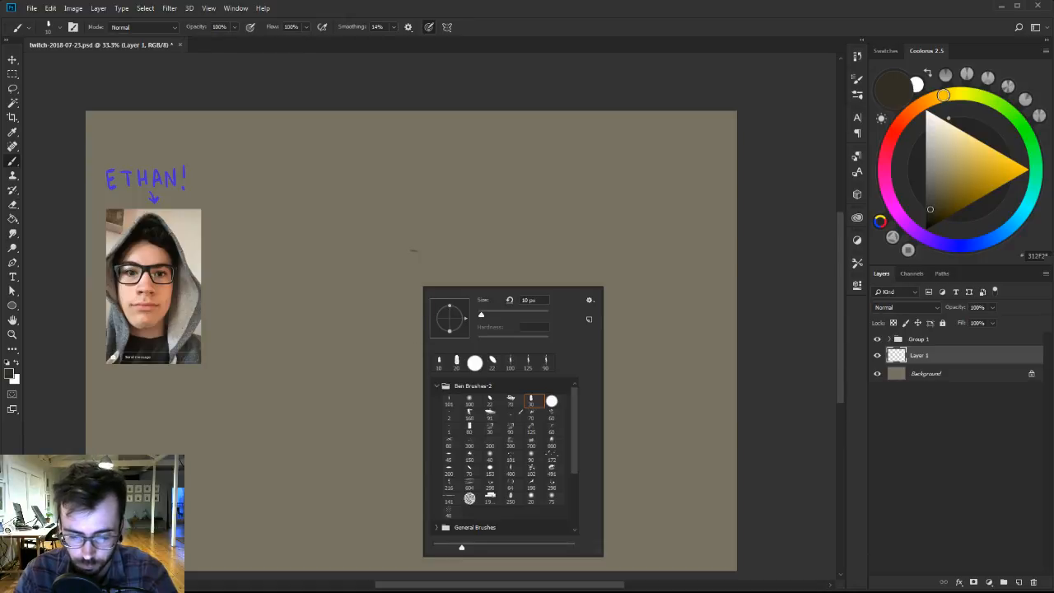
click(409, 400)
drag(401, 408, 417, 408)
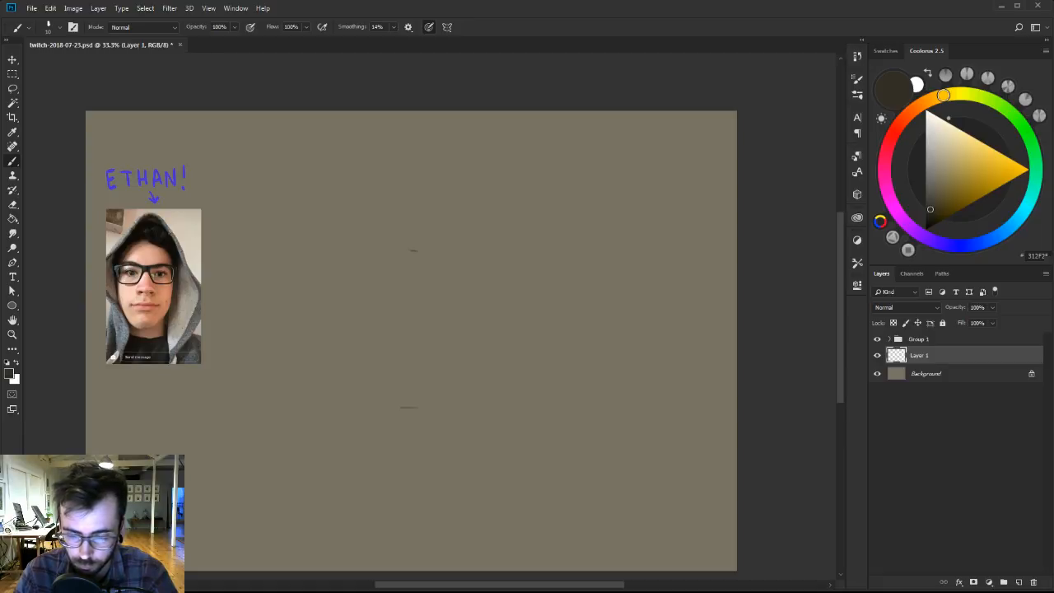
Switch to the textured 101 brush preset from Ben Brushes-2, reduce its size, and start the head with a short diagonal stroke.
right_click(416, 233)
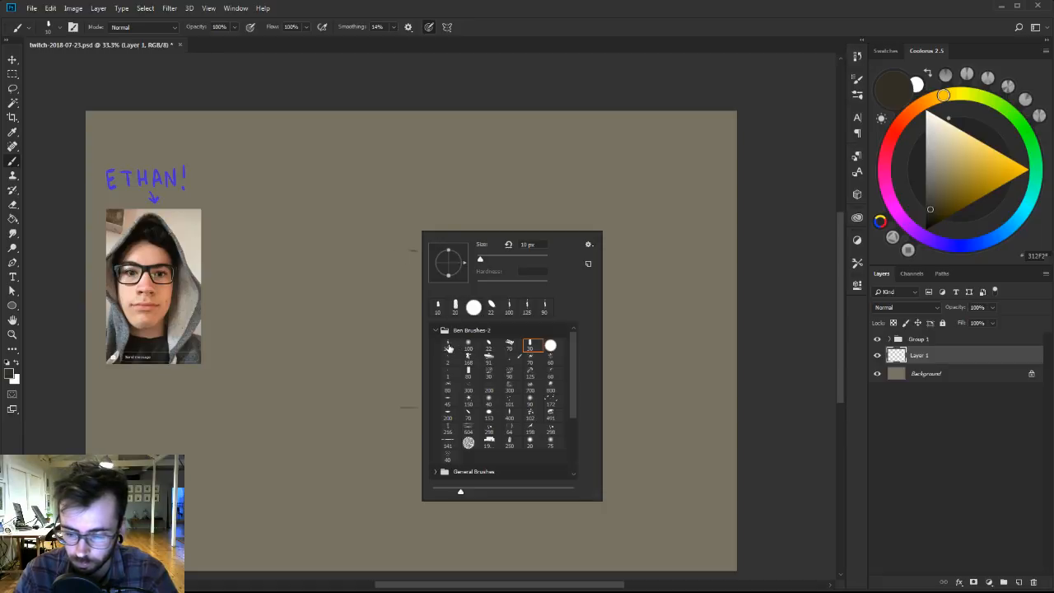
click(448, 348)
click(404, 237)
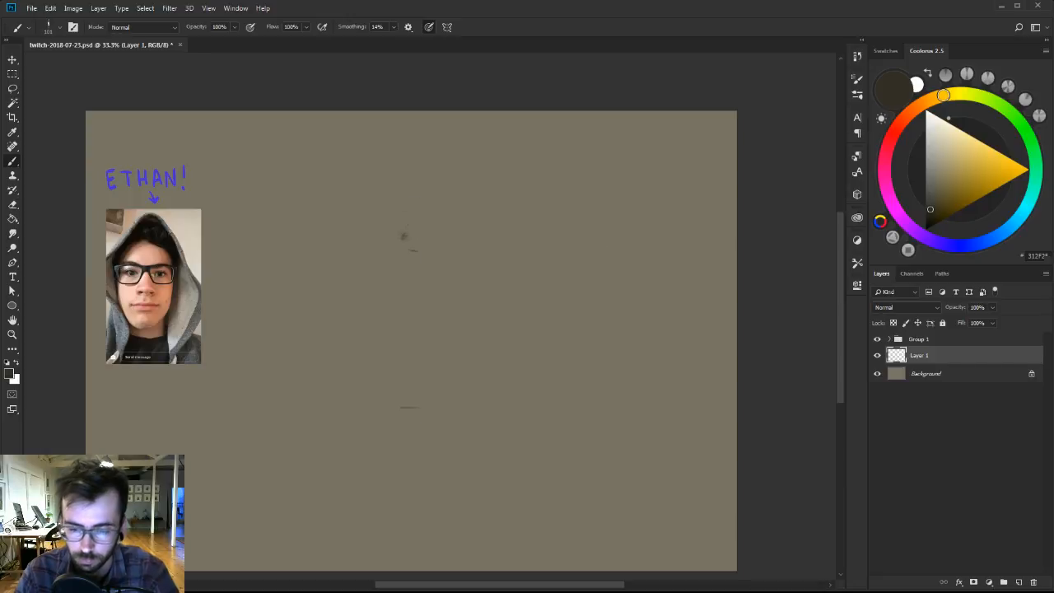
key(bracketleft)
key(bracketleft)
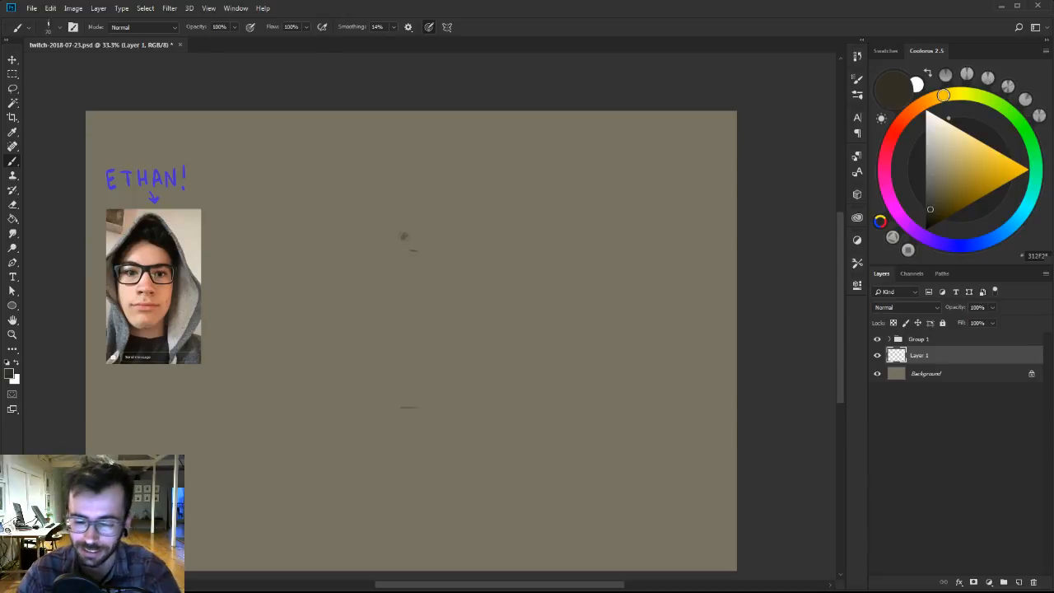
drag(399, 244, 410, 232)
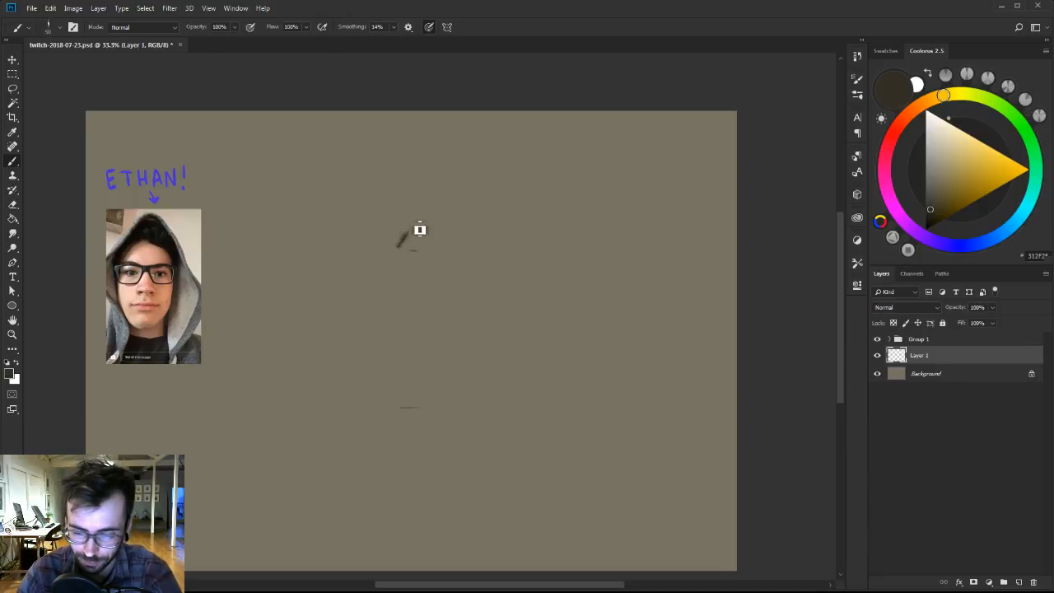
Darken the paint colour to near-black and block in a peaked, hood-like head shape around the first stroke.
drag(930, 207, 930, 217)
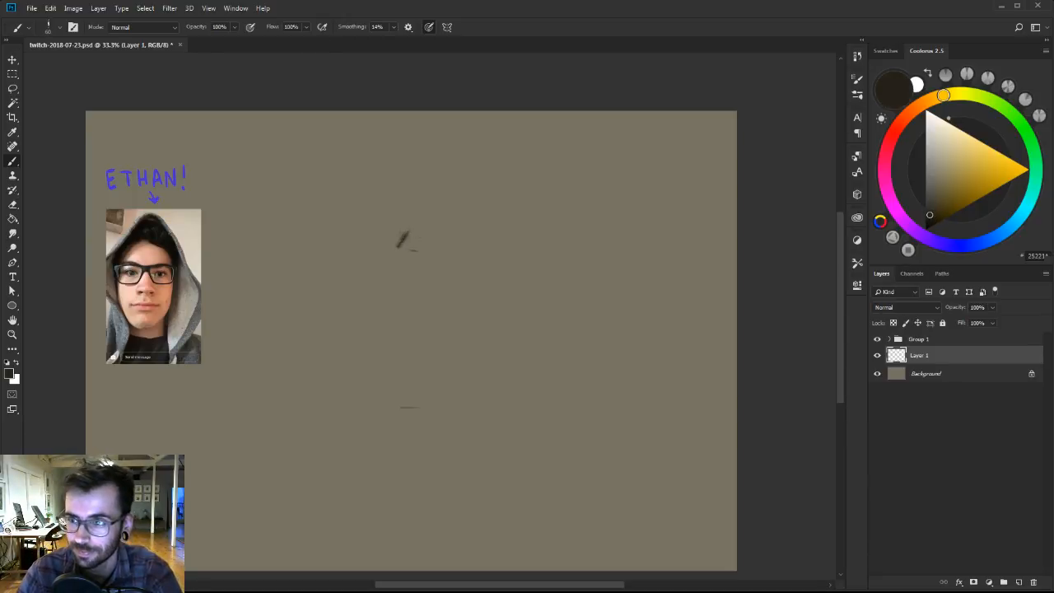
mouse_move(400, 246)
mouse_down()
mouse_move(415, 222)
mouse_move(418, 250)
mouse_move(415, 230)
mouse_move(432, 244)
mouse_up()
drag(931, 217, 931, 224)
mouse_move(416, 245)
mouse_down()
mouse_move(413, 236)
mouse_move(426, 249)
mouse_move(429, 238)
mouse_move(396, 245)
mouse_move(424, 236)
mouse_up()
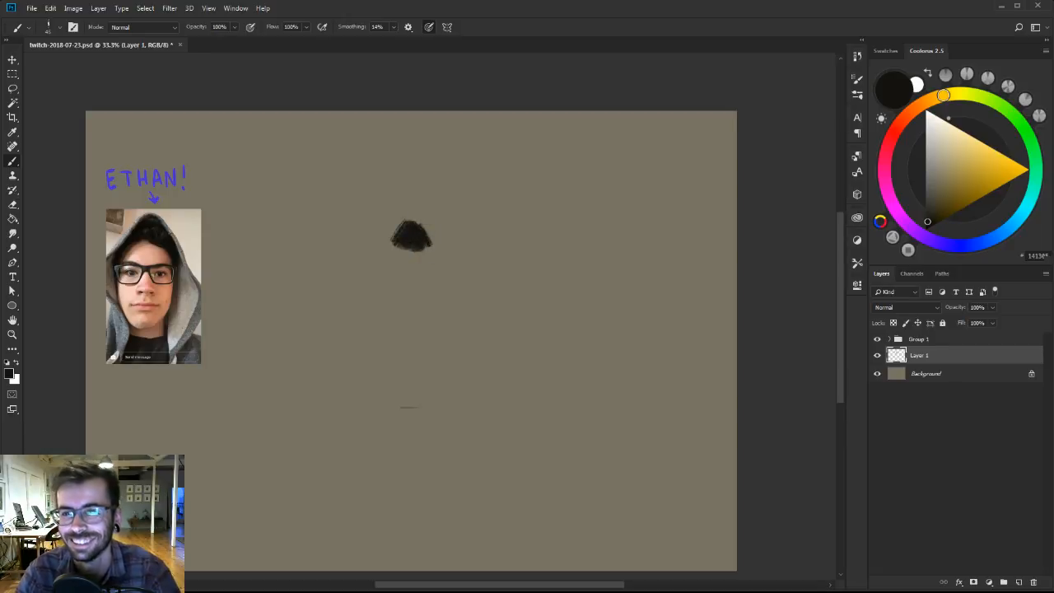
mouse_move(423, 246)
mouse_down()
mouse_move(428, 227)
mouse_move(403, 228)
mouse_move(421, 211)
mouse_up()
Choose a pale warm beige and paint a horizontal bar above the dark head shape and a light patch against its right edge.
click(926, 101)
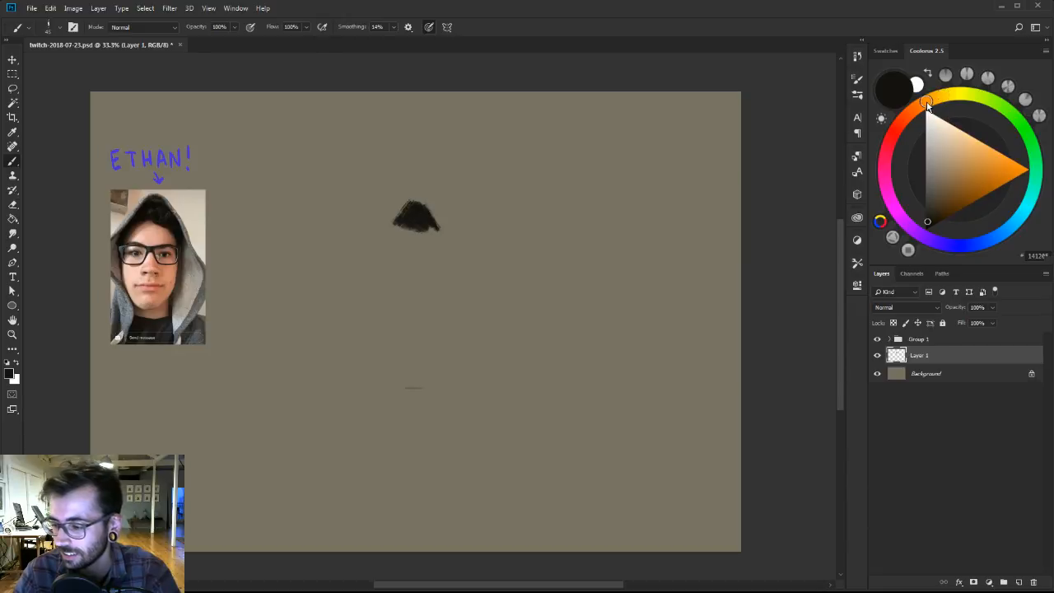
click(938, 187)
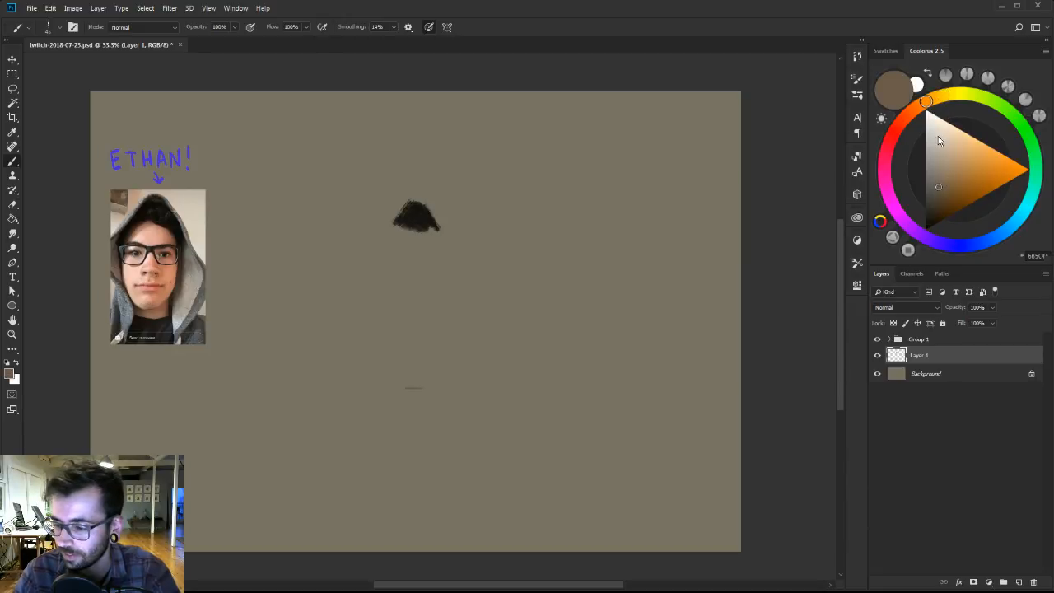
click(940, 136)
mouse_move(433, 210)
mouse_down()
mouse_move(453, 236)
mouse_move(445, 220)
mouse_up()
drag(387, 196, 485, 191)
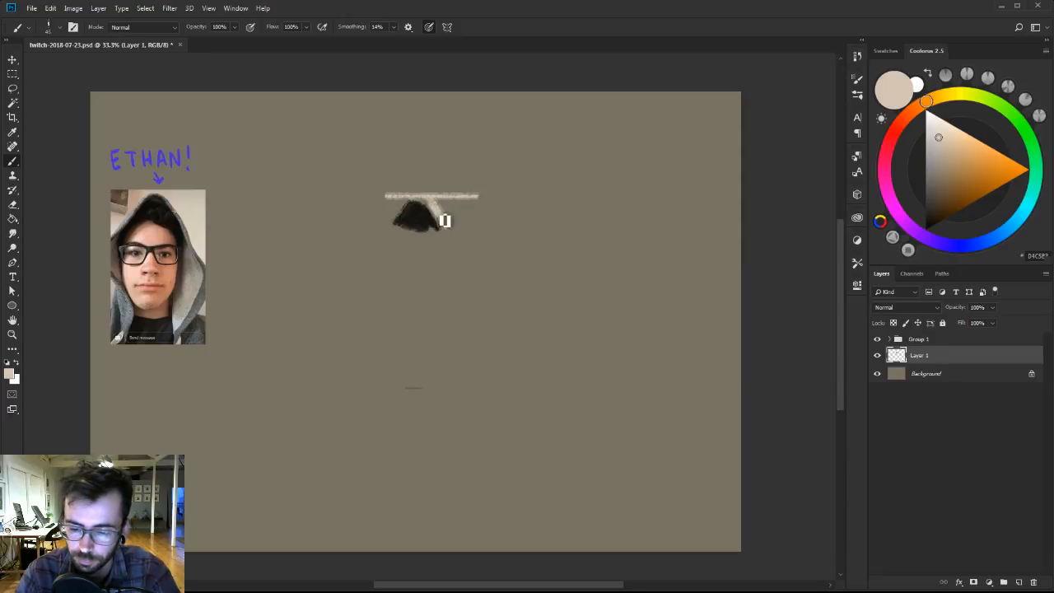
mouse_move(452, 207)
mouse_down()
mouse_move(434, 207)
mouse_move(446, 222)
mouse_move(439, 211)
mouse_move(418, 250)
mouse_up()
Lasso the dark head shape and move it onto its own new layer.
key(l)
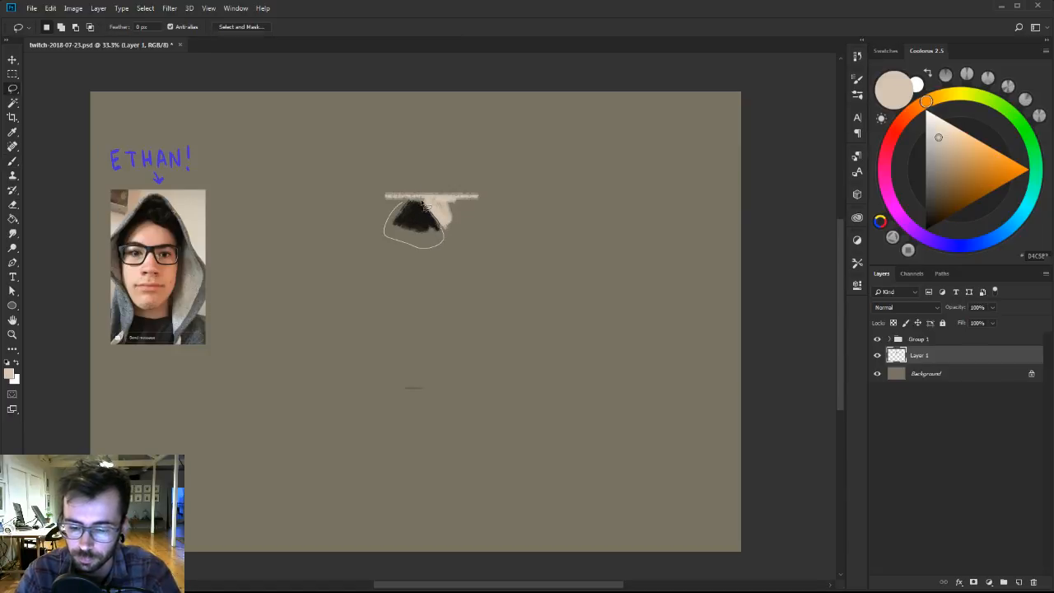
drag(426, 205, 425, 201)
key(ctrl+x)
key(ctrl+v)
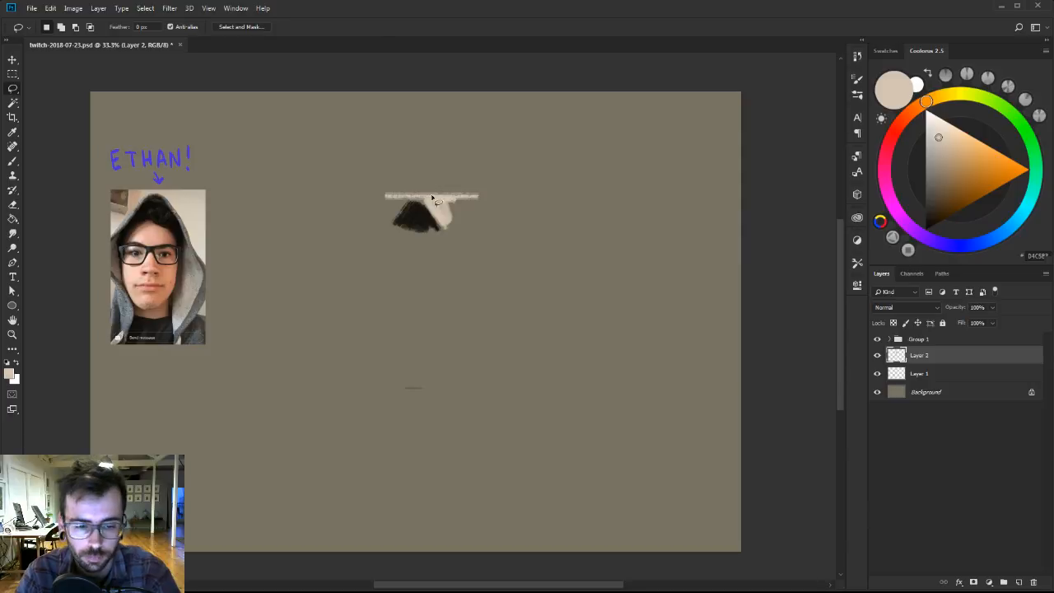
Choose a muted reddish brown and block in the figure's body below the dark head with vertical strokes.
key(b)
click(937, 193)
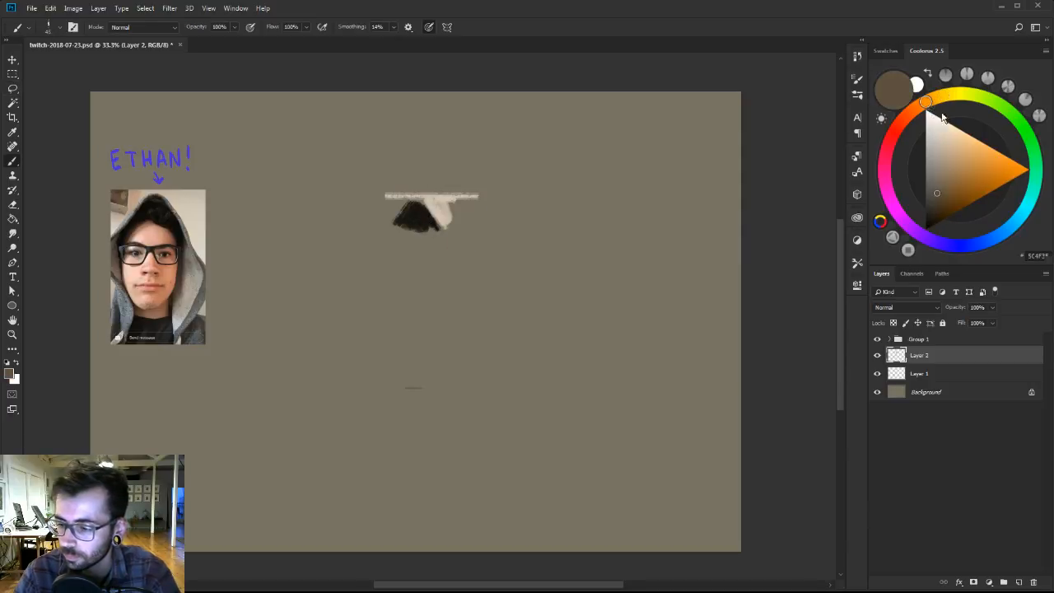
click(941, 198)
click(904, 119)
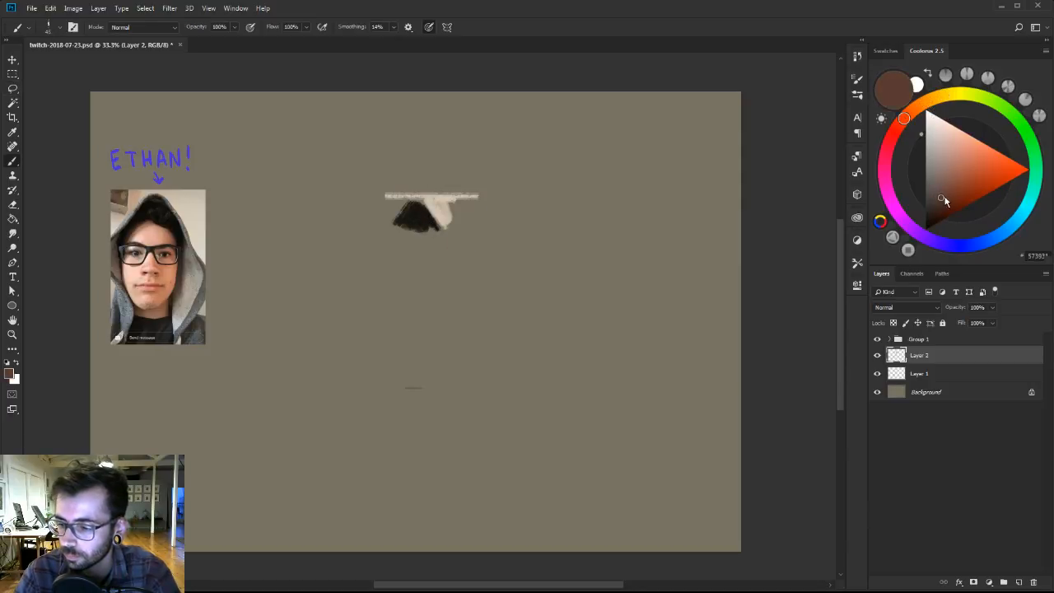
drag(409, 239, 415, 331)
key(])
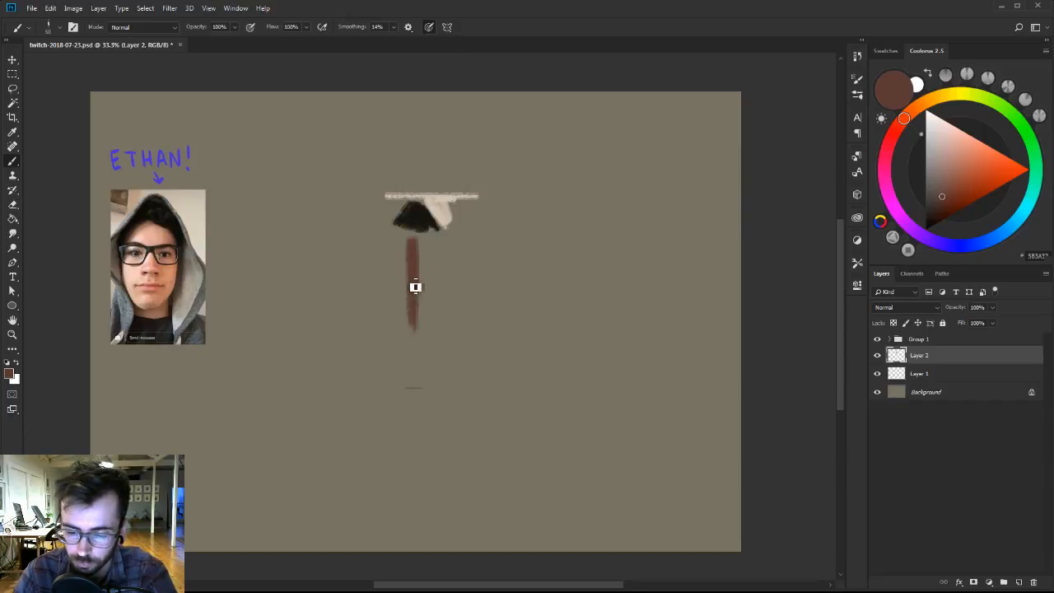
mouse_move(410, 246)
mouse_down()
mouse_move(411, 312)
mouse_move(405, 228)
mouse_move(437, 236)
mouse_move(437, 282)
mouse_move(427, 287)
mouse_up()
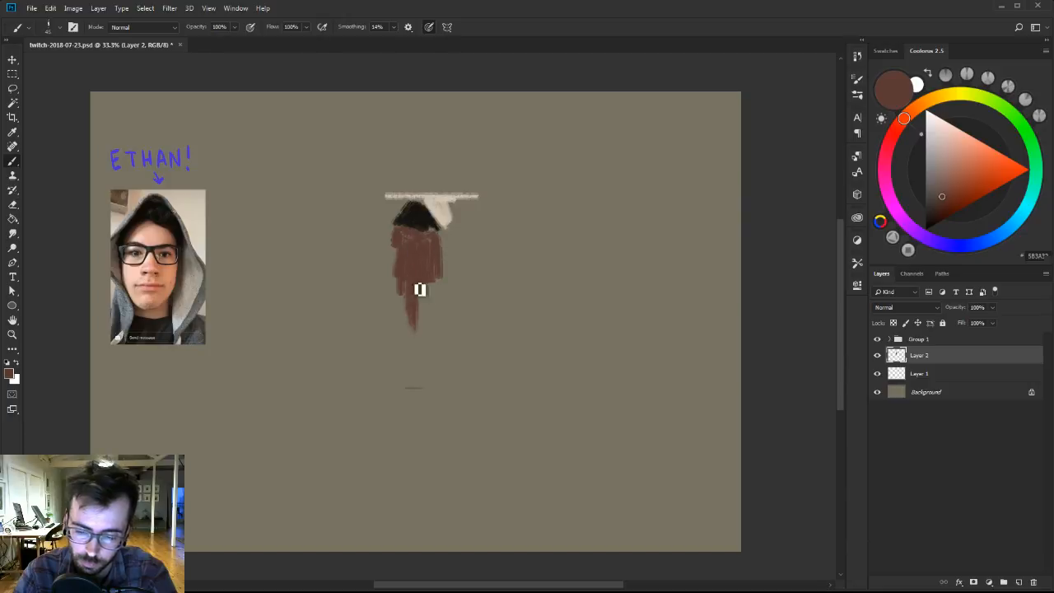
key([)
mouse_move(404, 240)
mouse_down()
mouse_move(409, 303)
mouse_move(421, 289)
mouse_move(415, 336)
mouse_up()
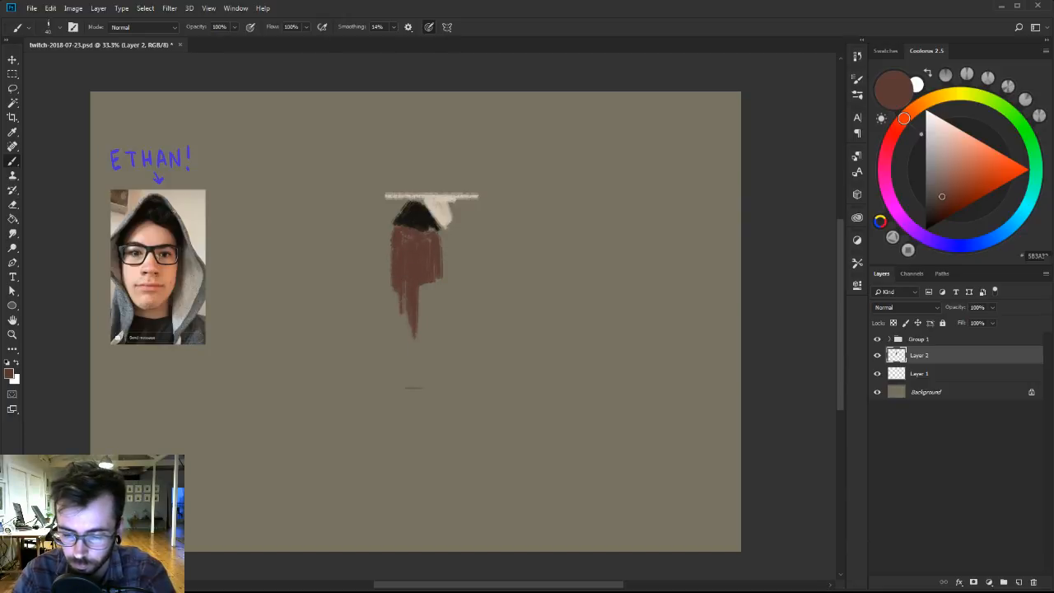
Switch to the 30 px brush preset, resample the body's reddish brown, and paint out its left edge and tapering lower right side.
alt+click(417, 268)
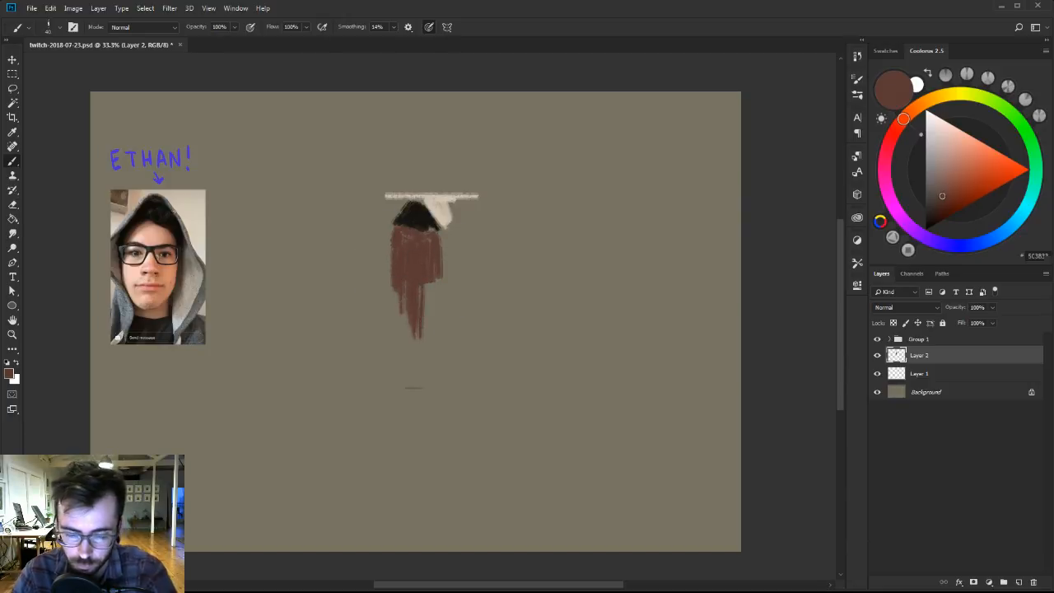
alt+click(412, 270)
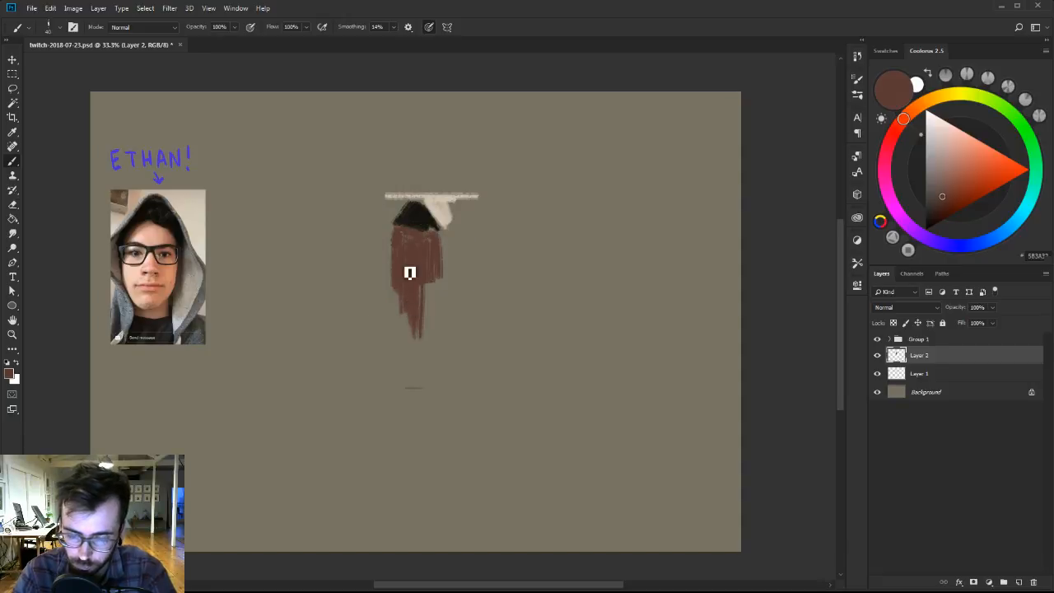
alt+click(415, 231)
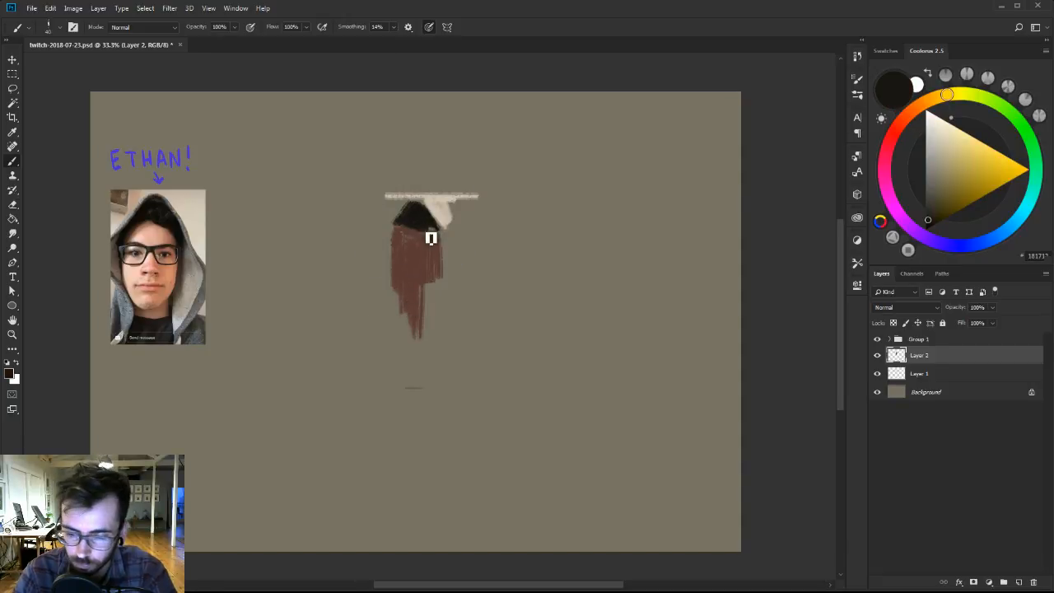
right_click(432, 236)
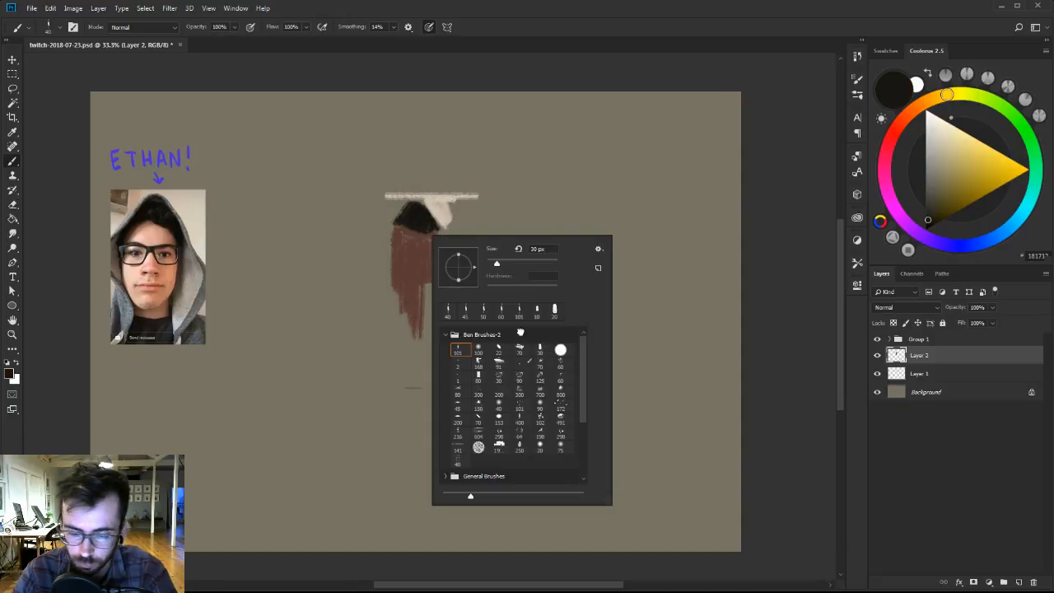
click(539, 350)
alt+click(405, 267)
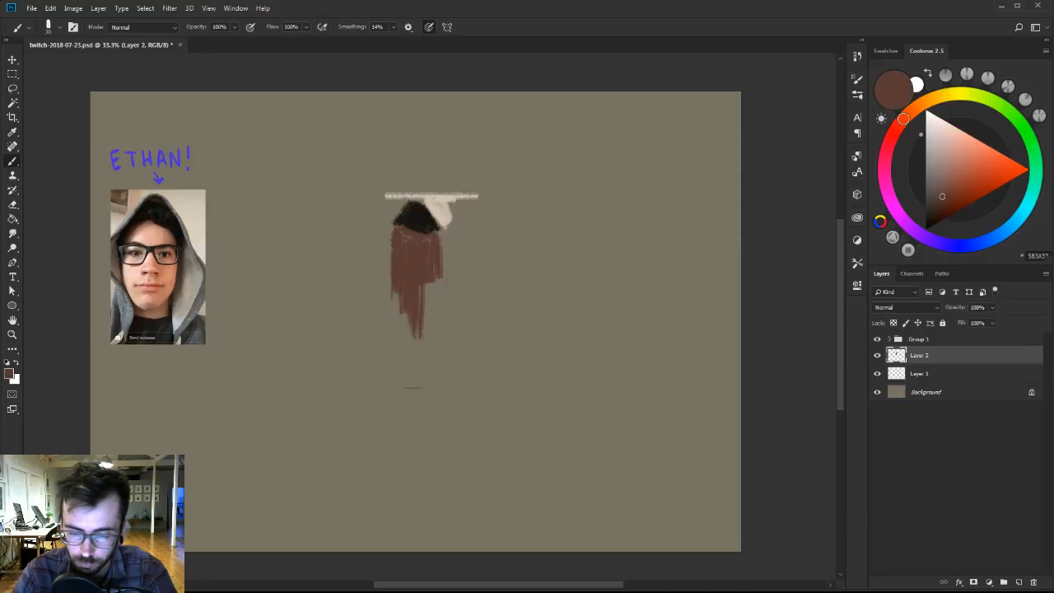
alt+click(413, 226)
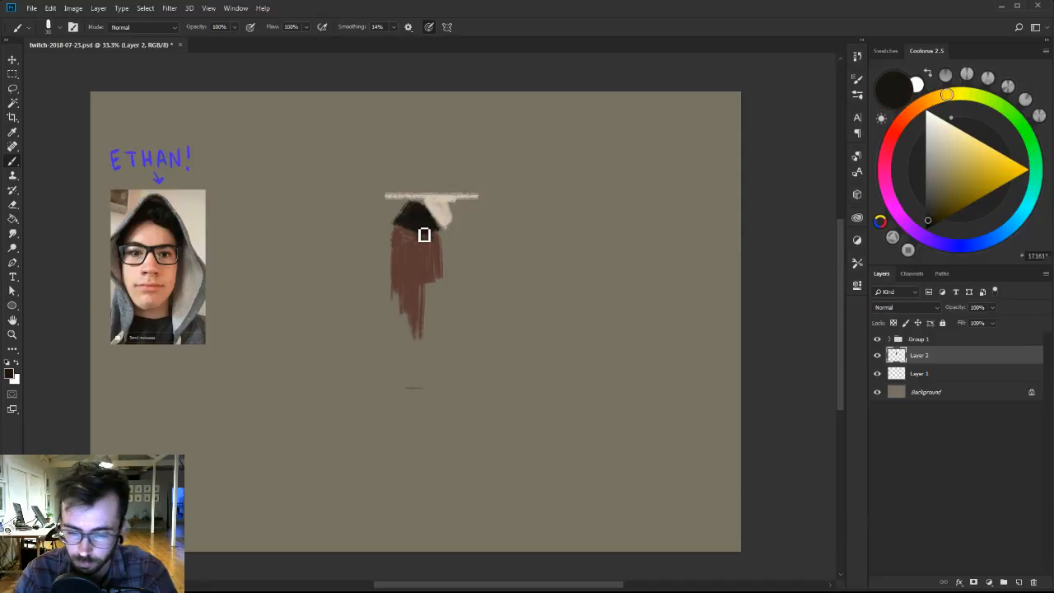
alt+click(411, 240)
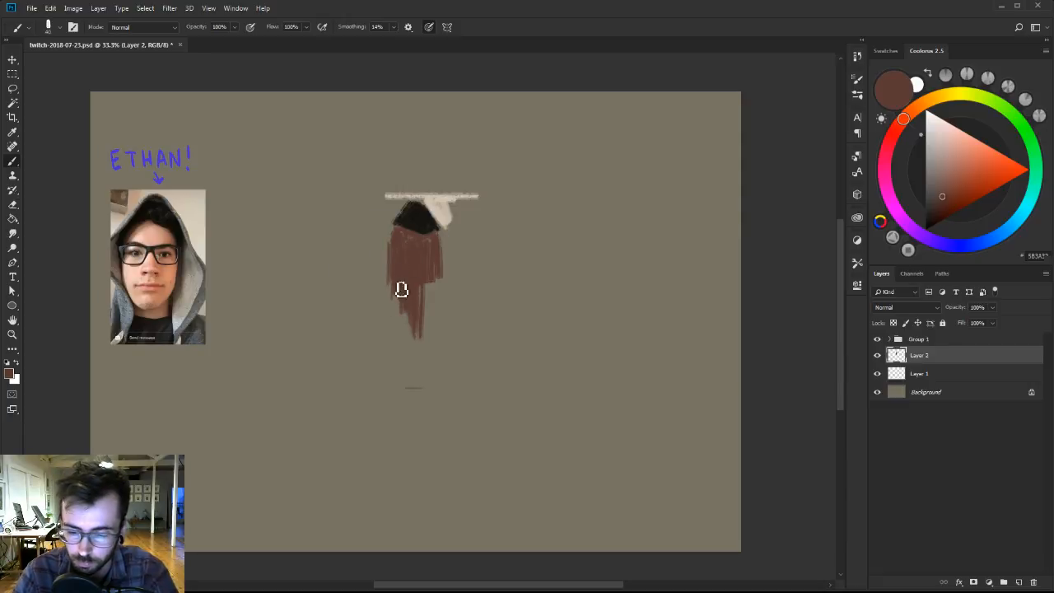
mouse_move(433, 284)
mouse_down()
mouse_move(423, 346)
mouse_move(430, 337)
mouse_up()
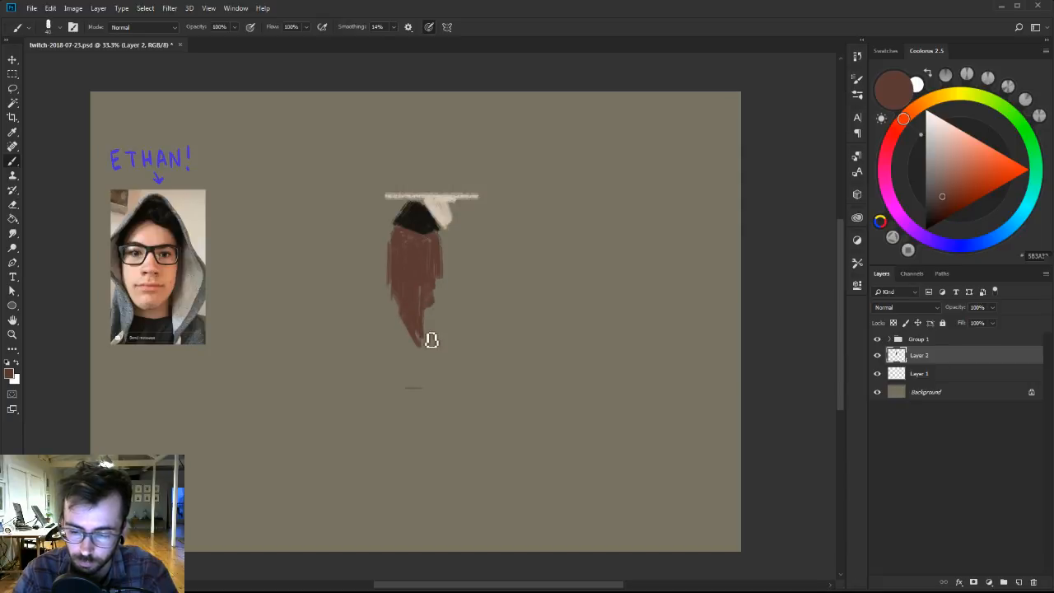
Return to the 101 brush preset at 60 px and fill out the body's lower end, extending its tip downward.
right_click(425, 274)
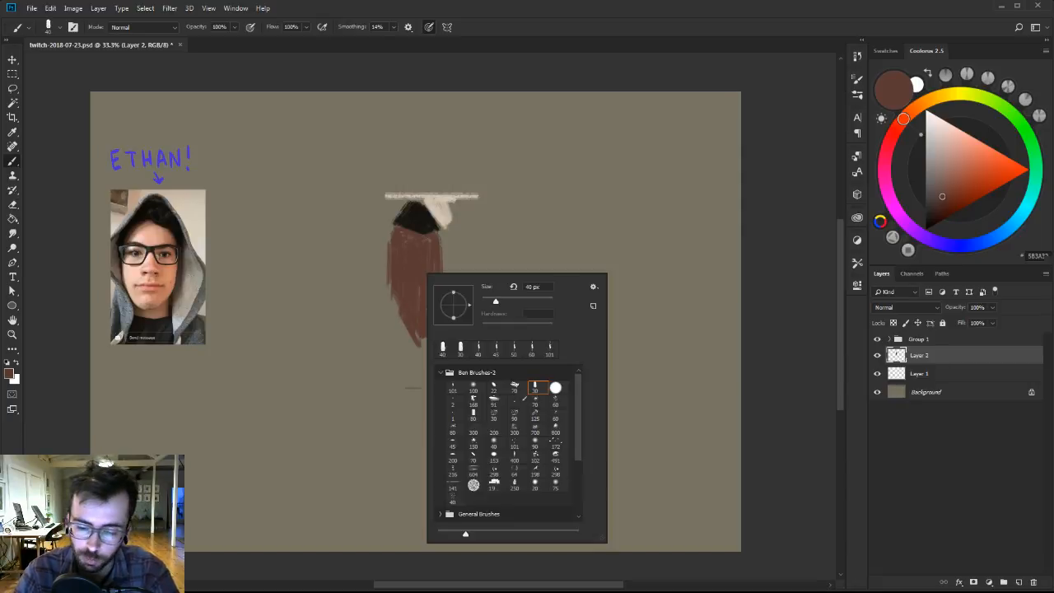
click(458, 388)
click(425, 269)
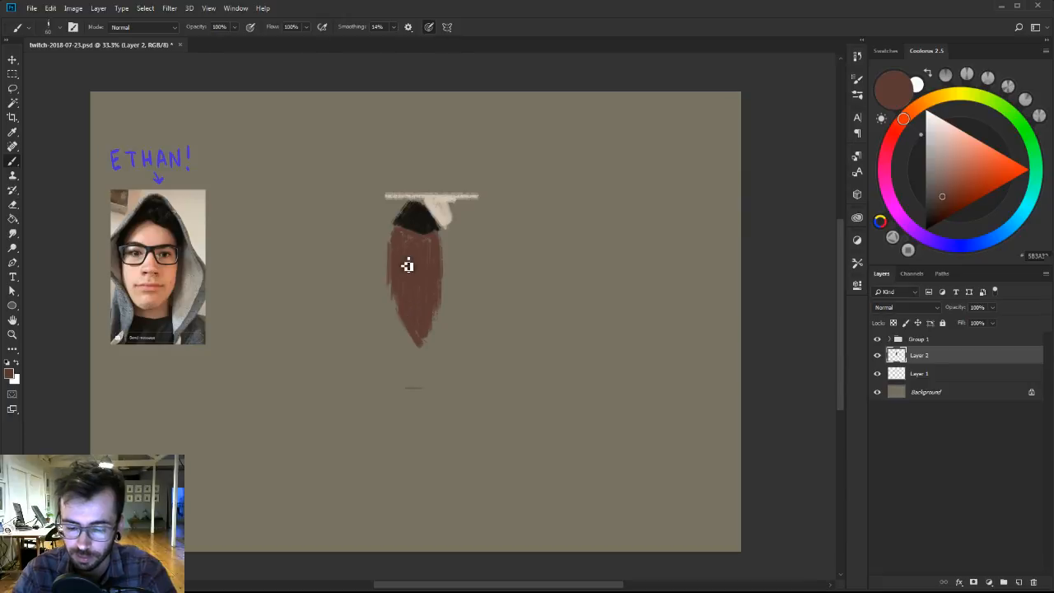
drag(419, 318, 427, 348)
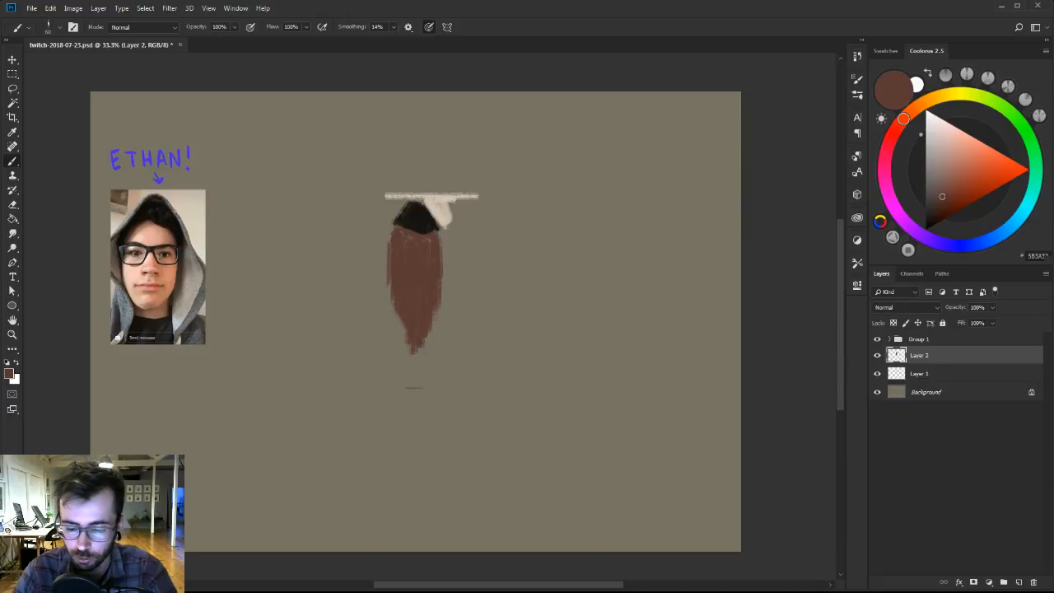
drag(436, 291, 434, 351)
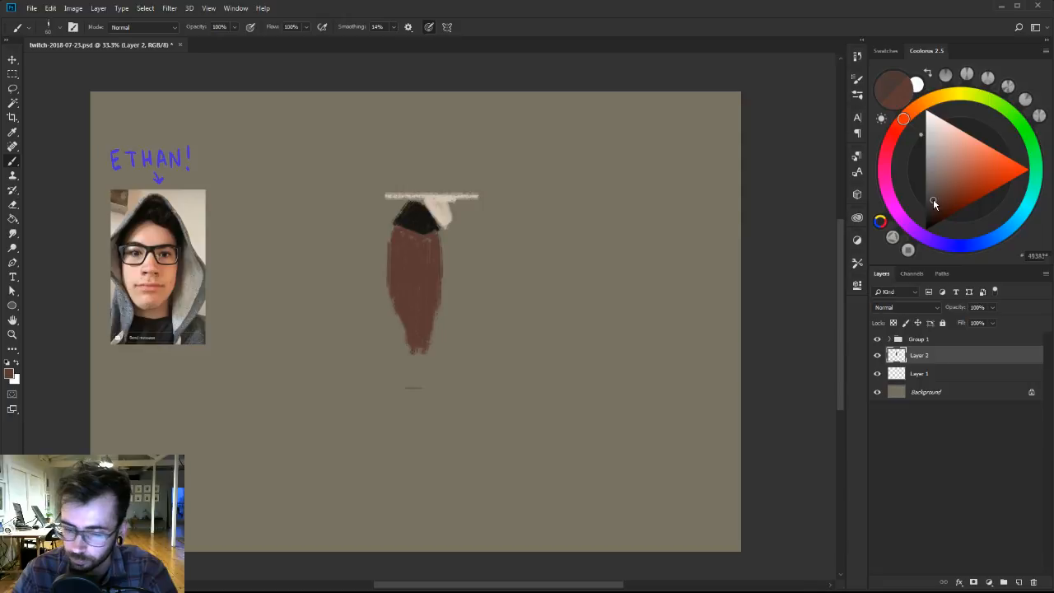
Paint a dark grey-brown fold along the body's lower left, and widen the body's right side with its resampled reddish brown.
mouse_move(395, 311)
mouse_down()
mouse_move(400, 342)
mouse_move(395, 329)
mouse_move(385, 360)
mouse_move(410, 344)
mouse_move(393, 300)
mouse_up()
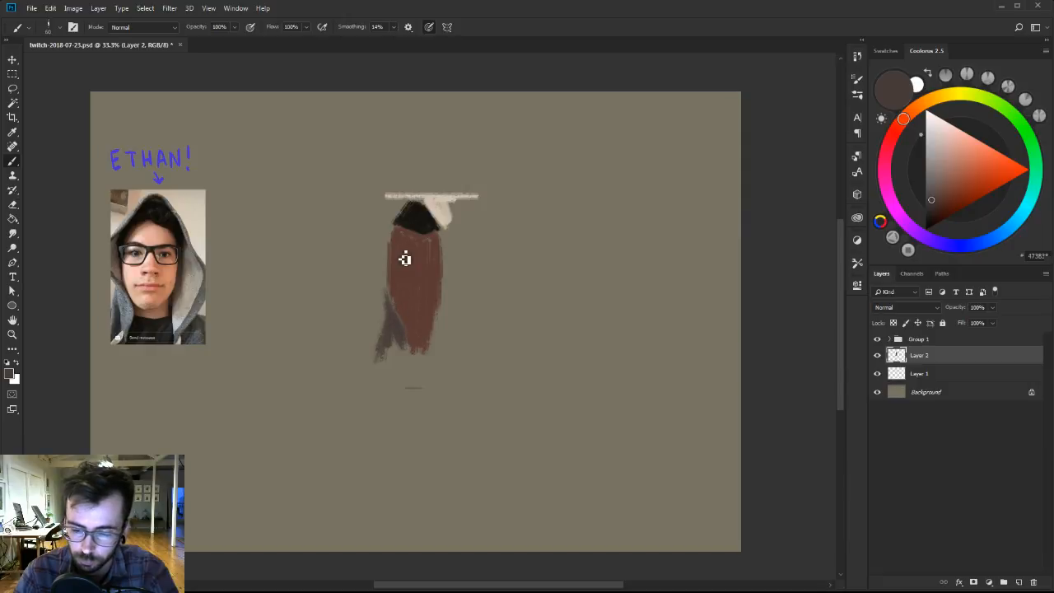
alt+click(427, 221)
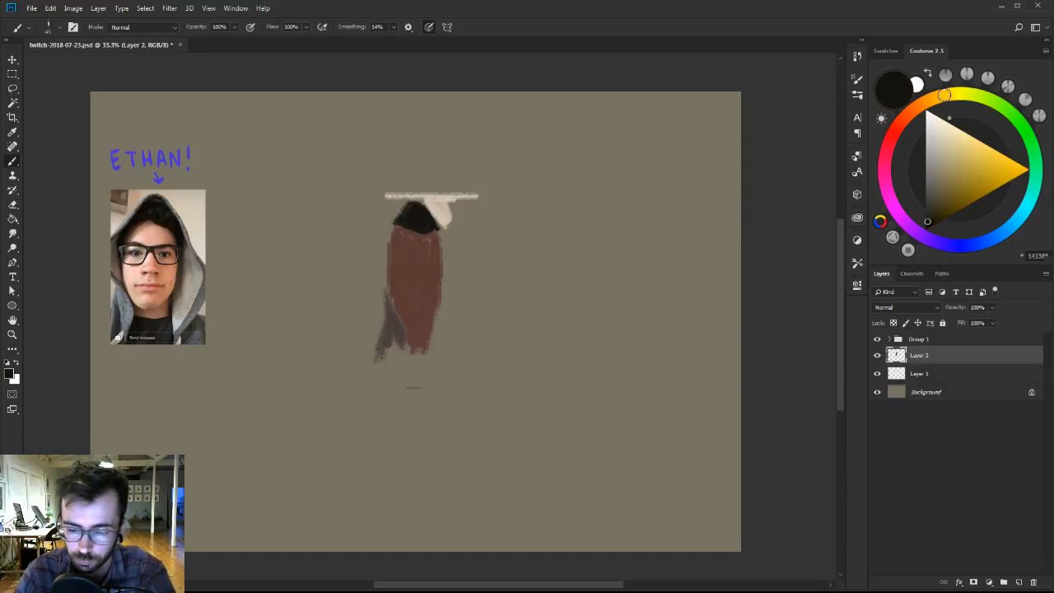
alt+click(417, 332)
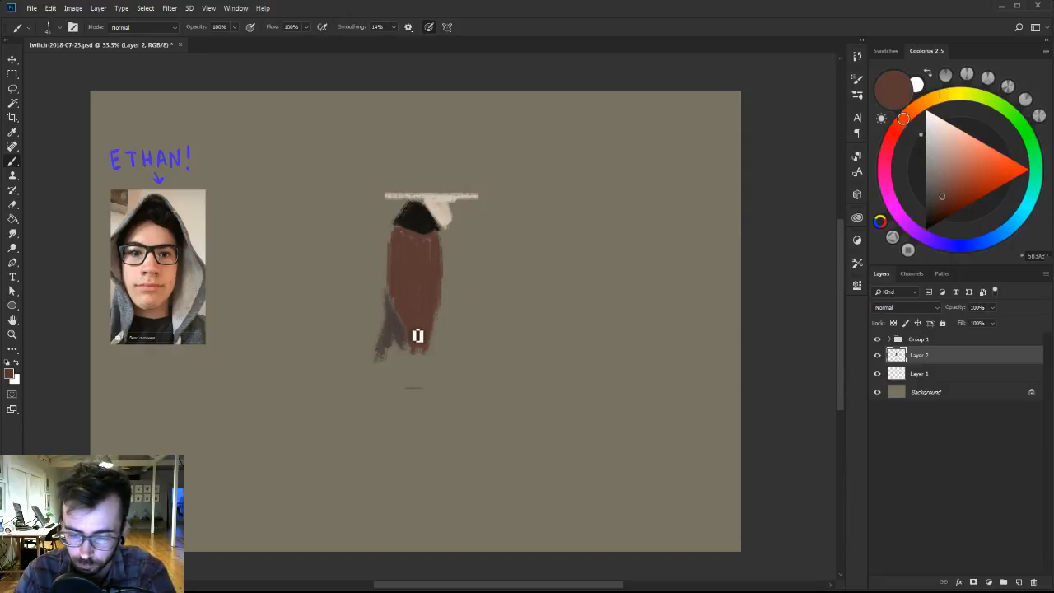
alt+click(437, 242)
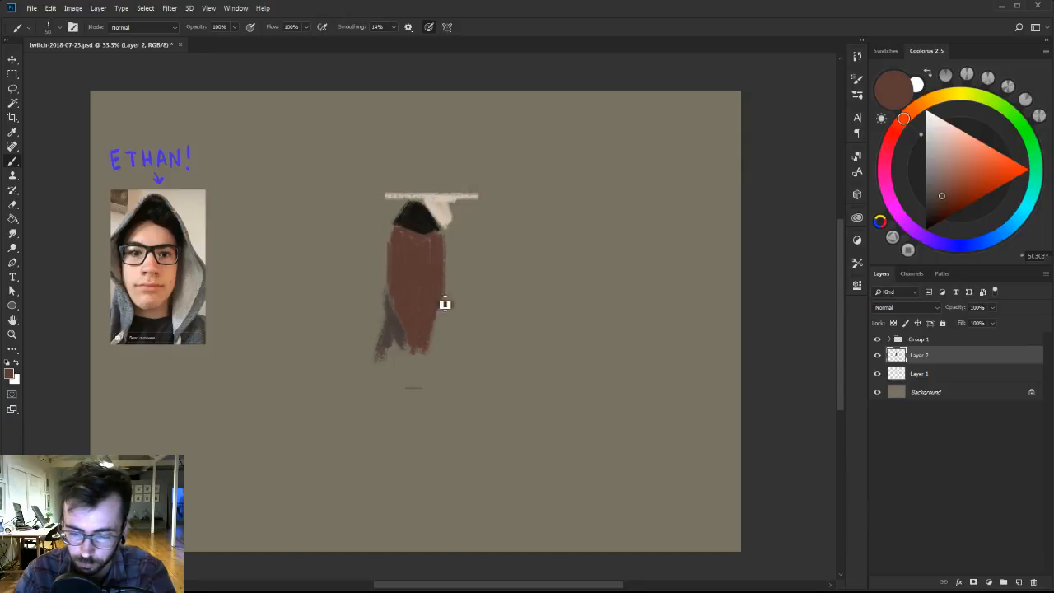
Pick a darker brown and paint a narrow cloak edge along the body's right side, from its lower end up toward the head.
drag(940, 200, 933, 209)
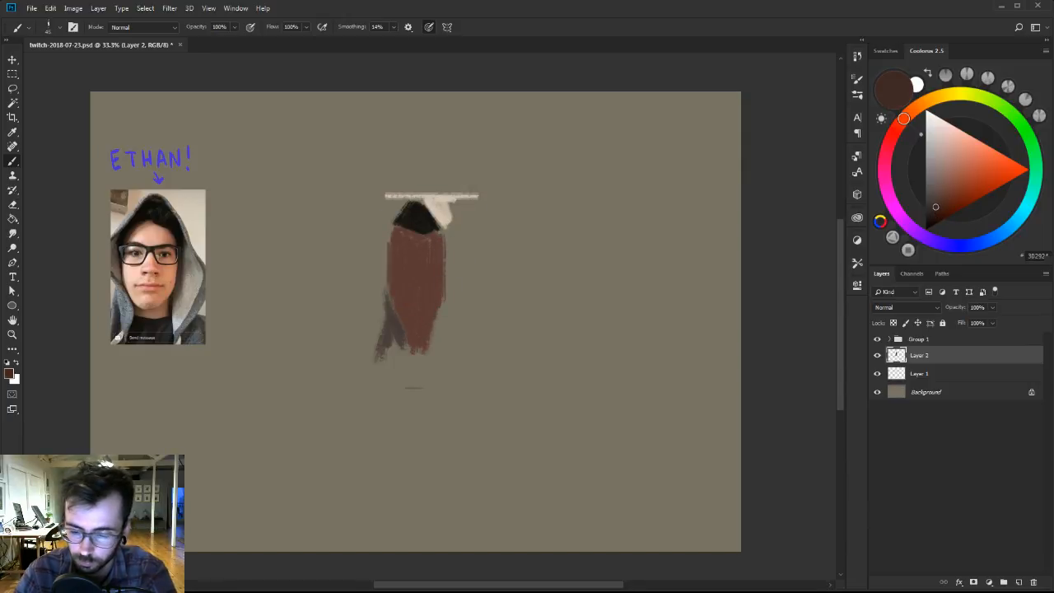
drag(437, 326, 439, 355)
alt+click(416, 350)
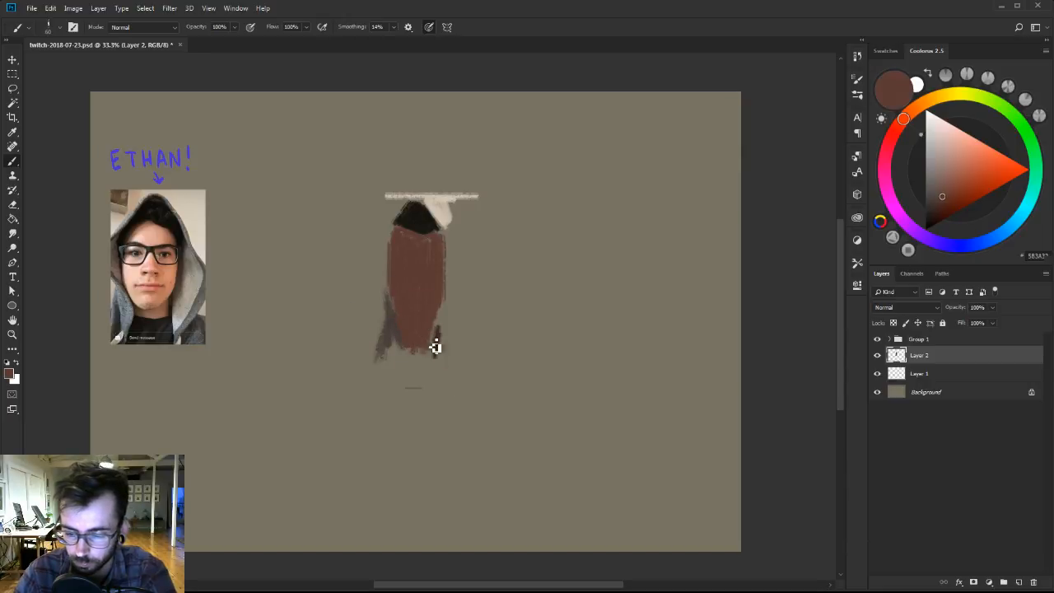
alt+click(438, 342)
mouse_move(439, 351)
mouse_down()
mouse_move(456, 301)
mouse_move(450, 288)
mouse_up()
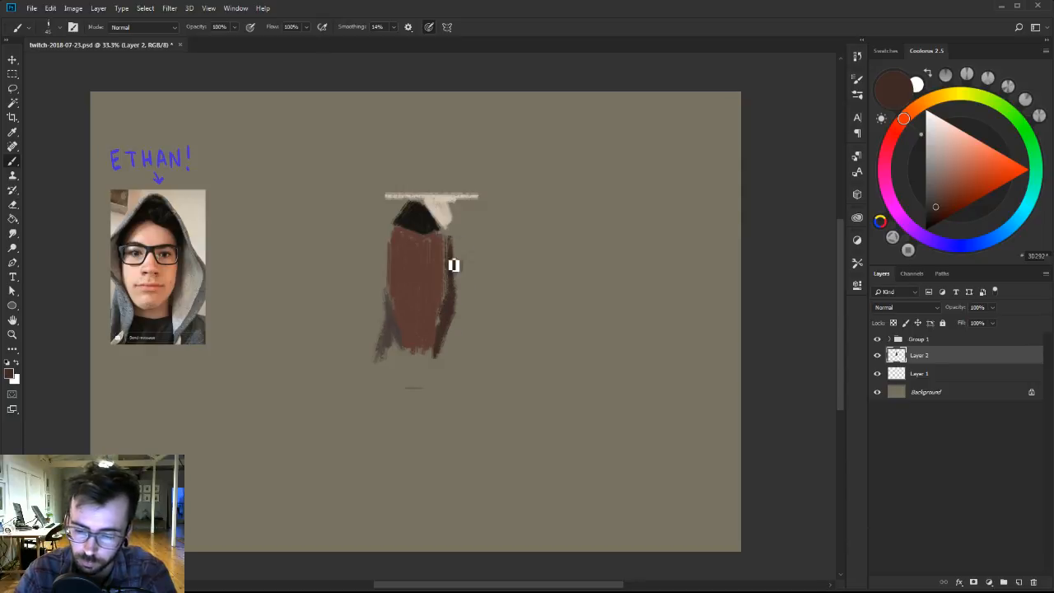
Resample the body's reddish brown and fill in the body up to the dark right cloak edge.
alt+click(443, 289)
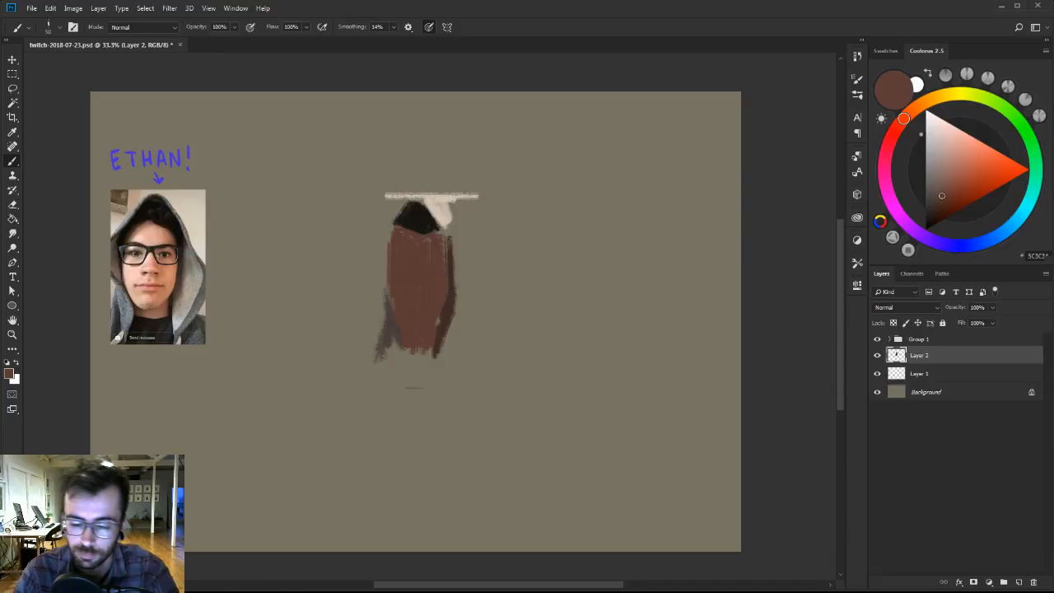
alt+click(403, 280)
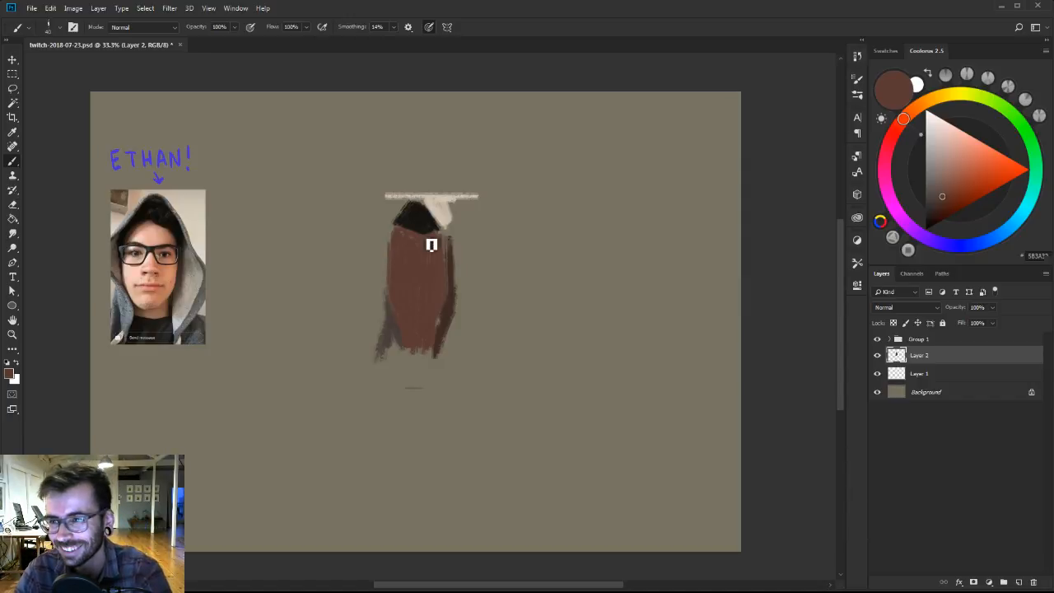
alt+click(431, 306)
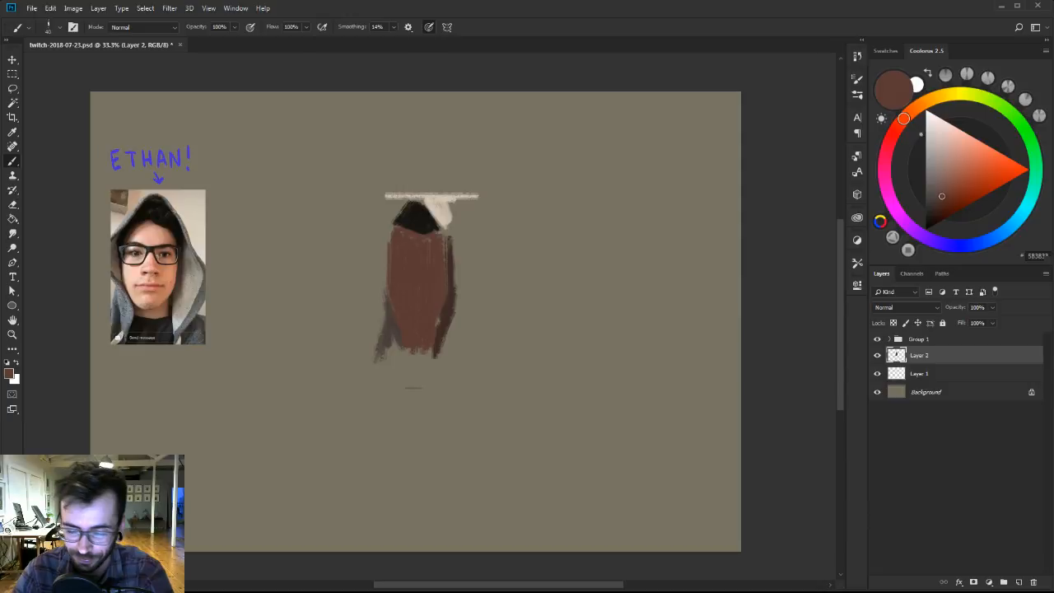
Pick a very dark brown, enlarge the brush to 50 px, and paint an outward flare at the cloak's lower right.
drag(937, 209, 933, 221)
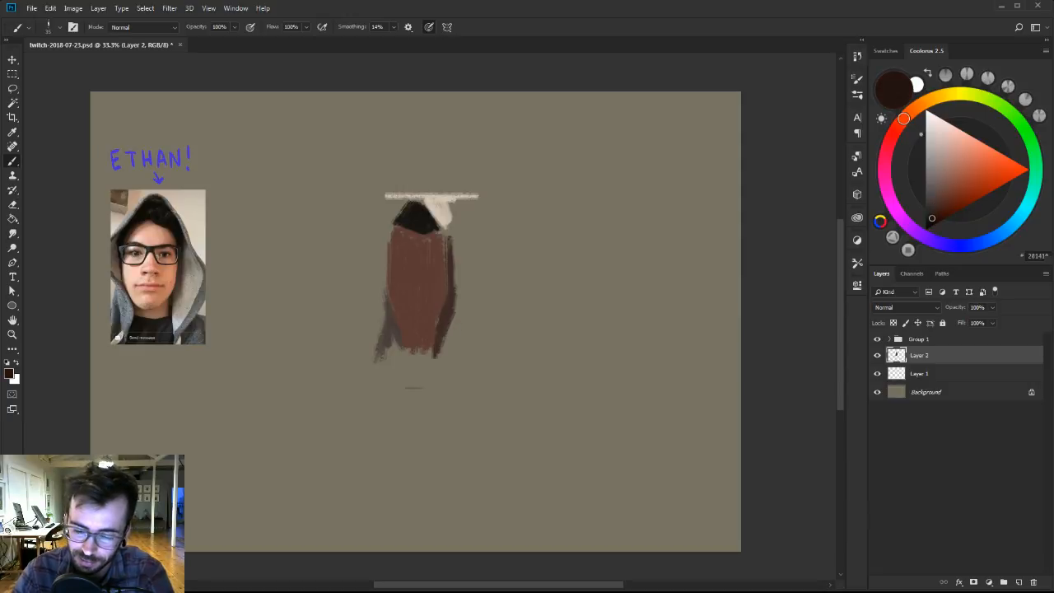
key(bracketright)
key(bracketright)
key(bracketright)
mouse_move(449, 320)
mouse_down()
mouse_move(452, 344)
mouse_move(463, 313)
mouse_up()
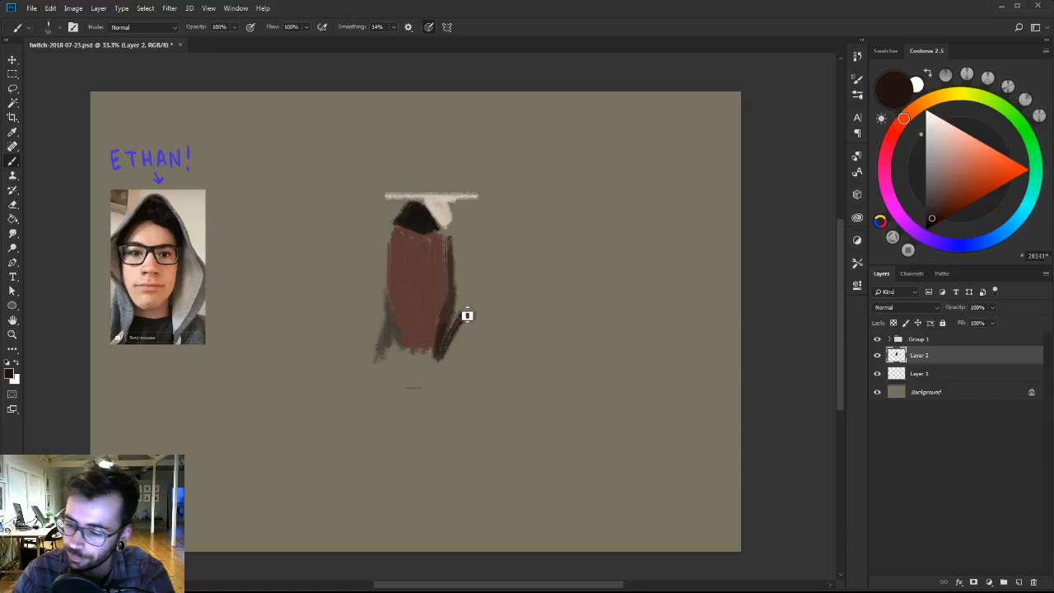
Choose a slightly lighter dark brown and fill out the right side of the cloak, extending it upward with a 40 px brush.
click(937, 210)
drag(936, 211, 934, 202)
drag(448, 351, 459, 292)
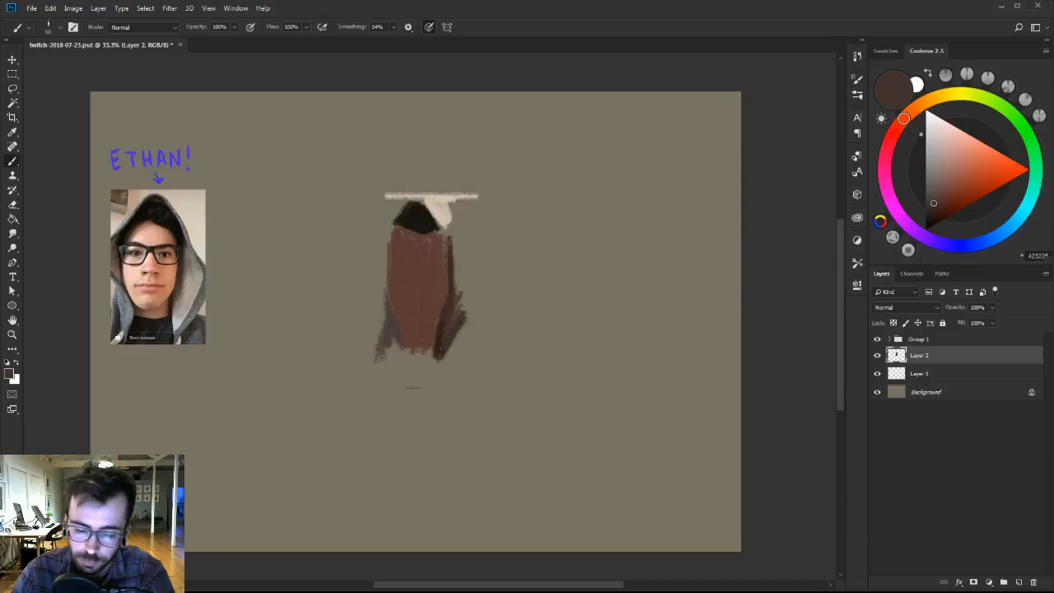
alt+click(446, 317)
key([)
mouse_move(452, 330)
mouse_down()
mouse_move(468, 292)
mouse_move(462, 254)
mouse_up()
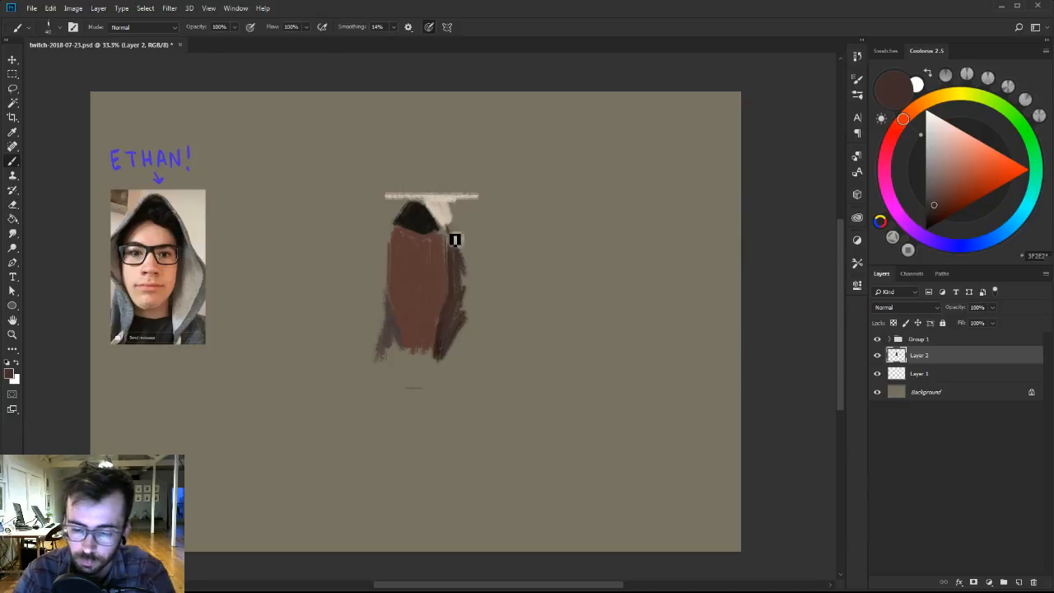
Block in the hood and cloak from the head's peak down both sides, with angular outer corners on the left and right.
mouse_move(425, 202)
mouse_down()
mouse_move(478, 284)
mouse_move(466, 330)
mouse_up()
key(])
key([)
drag(472, 273, 473, 295)
mouse_move(400, 328)
mouse_down()
mouse_move(381, 366)
mouse_move(390, 327)
mouse_move(378, 277)
mouse_move(392, 232)
mouse_move(375, 257)
mouse_move(404, 220)
mouse_move(383, 303)
mouse_move(375, 271)
mouse_move(380, 257)
mouse_move(386, 304)
mouse_move(391, 238)
mouse_move(394, 322)
mouse_move(391, 280)
mouse_up()
alt+click(384, 299)
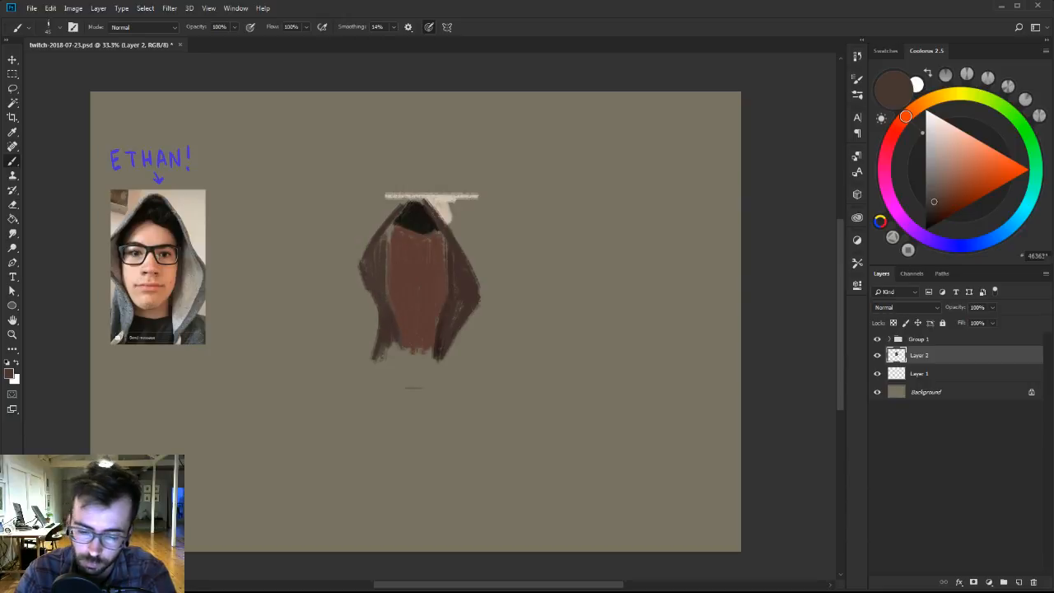
Touch up the body's edges with its reddish brown and the inner edge of the left cloak with its sampled dark brown.
alt+click(441, 307)
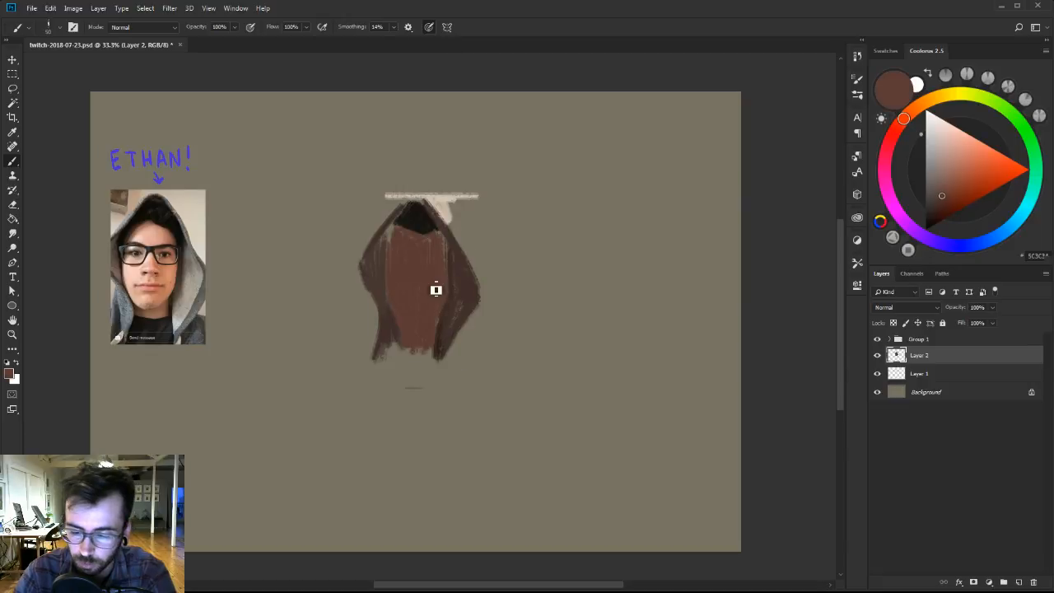
alt+click(381, 280)
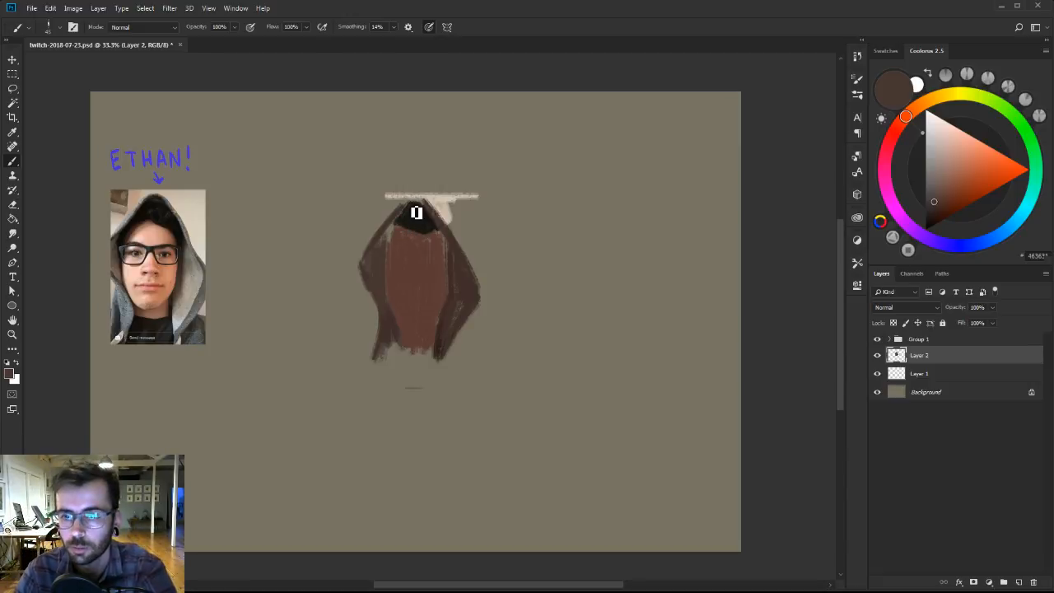
alt+click(420, 220)
alt+click(381, 261)
key(bracketleft)
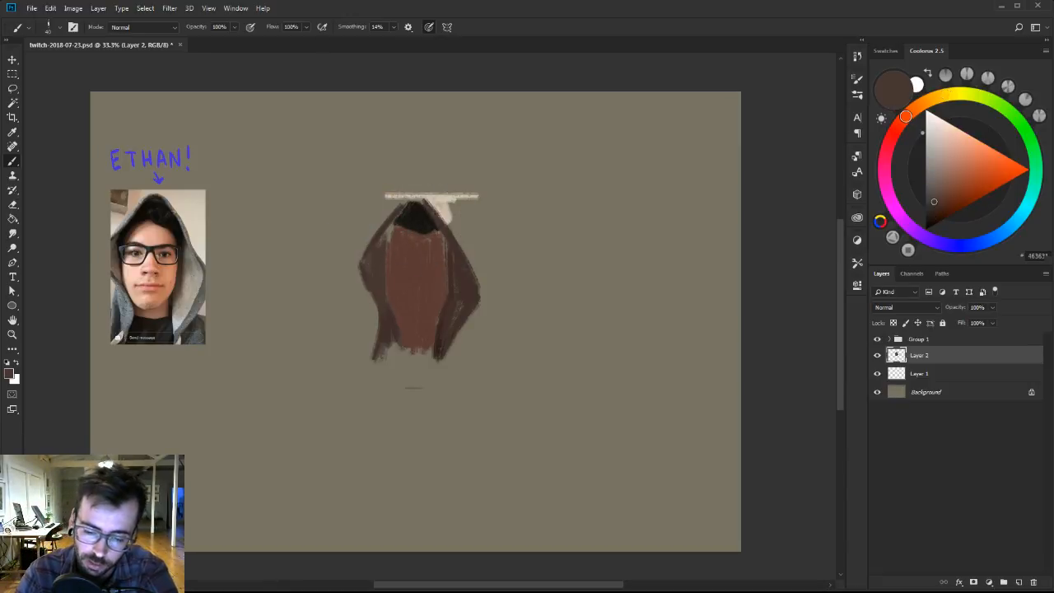
mouse_move(391, 250)
mouse_down()
mouse_move(396, 233)
mouse_move(394, 250)
mouse_up()
Reshape the dark head's lower edge with sampled black, and clean up the surrounding cloak and body using their resampled browns.
alt+click(415, 221)
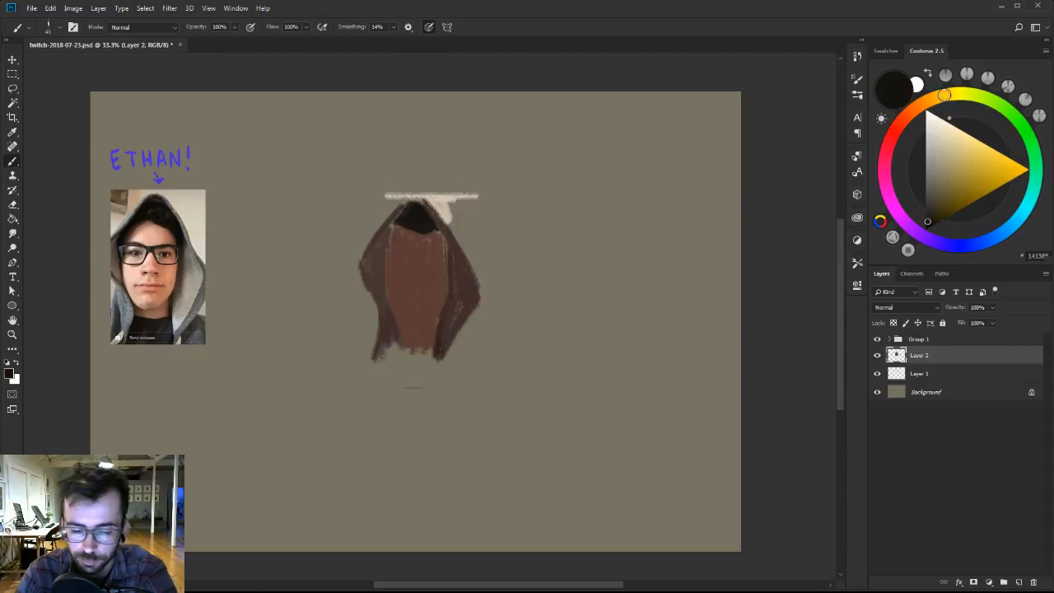
alt+click(461, 247)
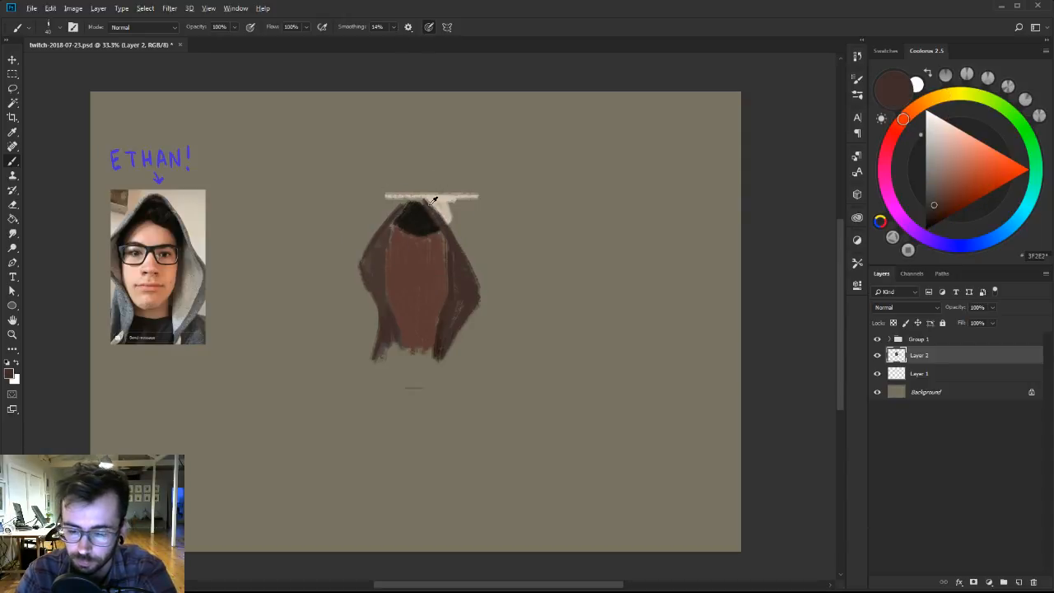
alt+click(383, 264)
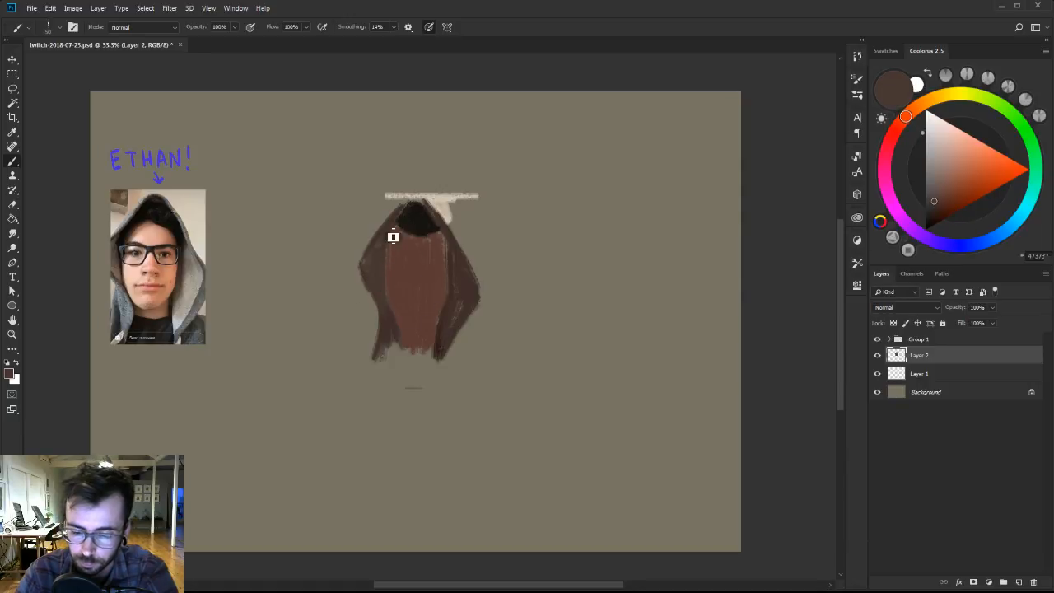
alt+click(402, 299)
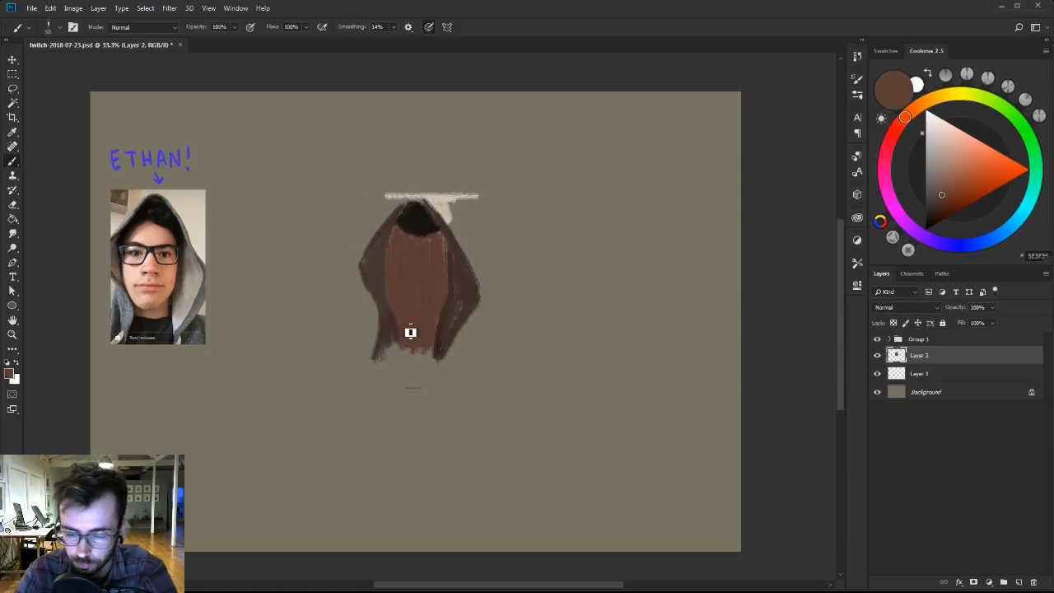
Choose a near-black brown, paint curved shadows inside both sides of the hood opening, and save the document.
click(928, 223)
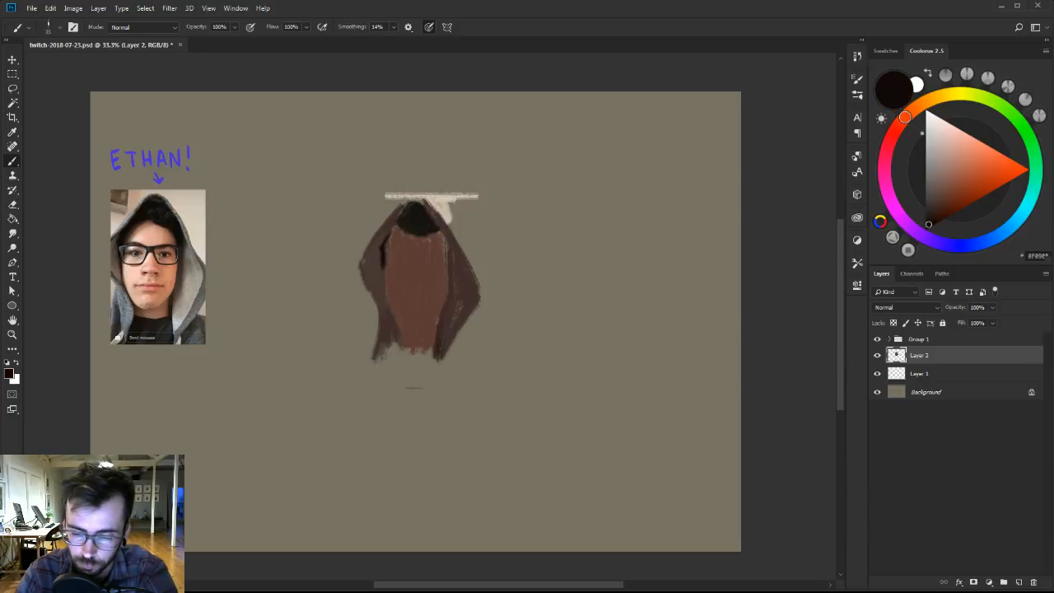
drag(395, 234, 388, 255)
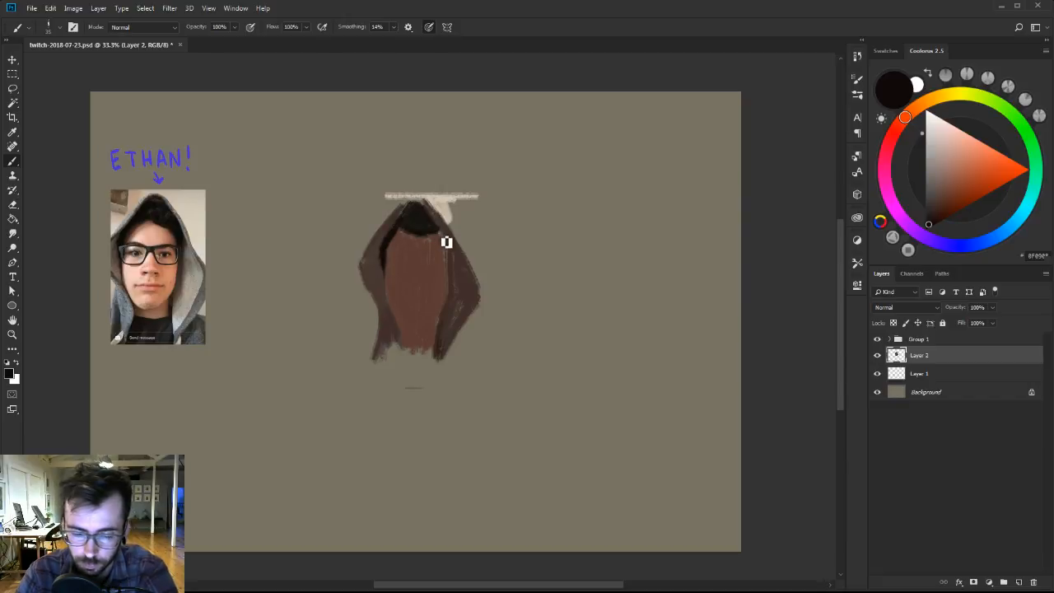
alt+click(440, 220)
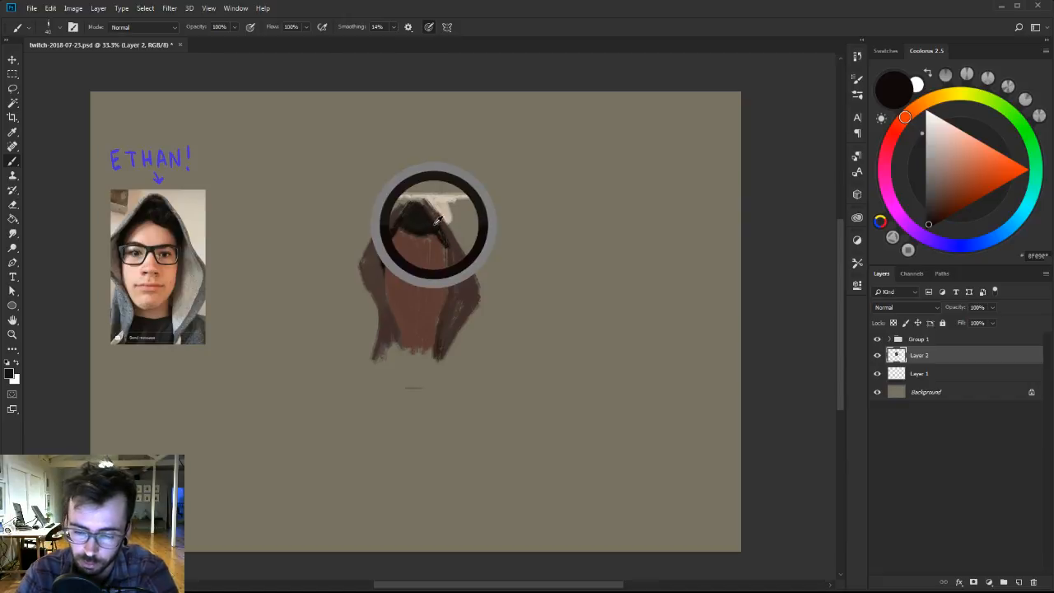
key(ctrl+s)
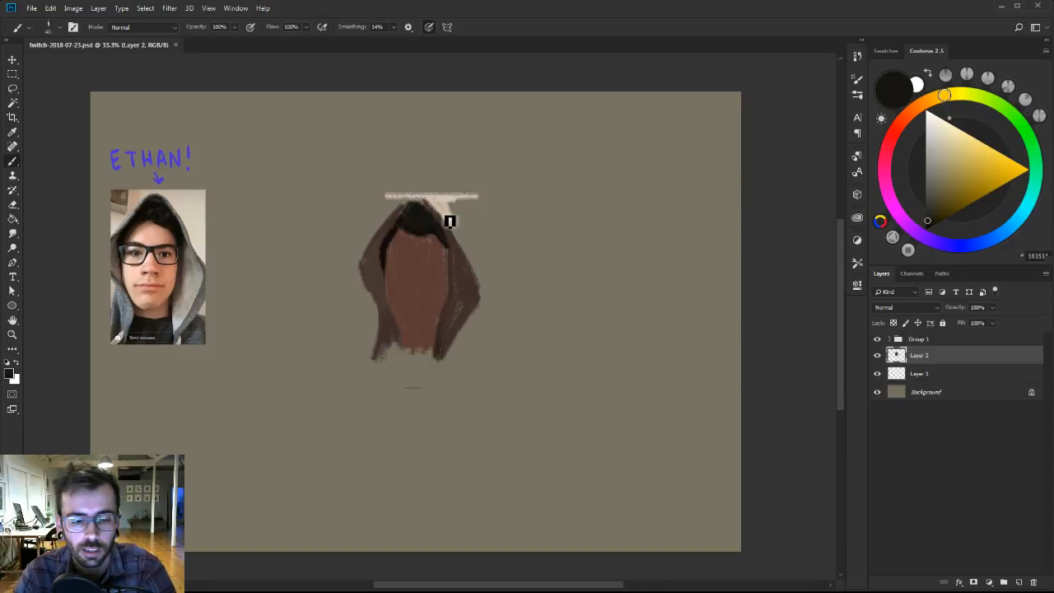
Refine the hood's inner shadow and the left cloak edge using dark and brown tones sampled from the figure.
alt+click(448, 223)
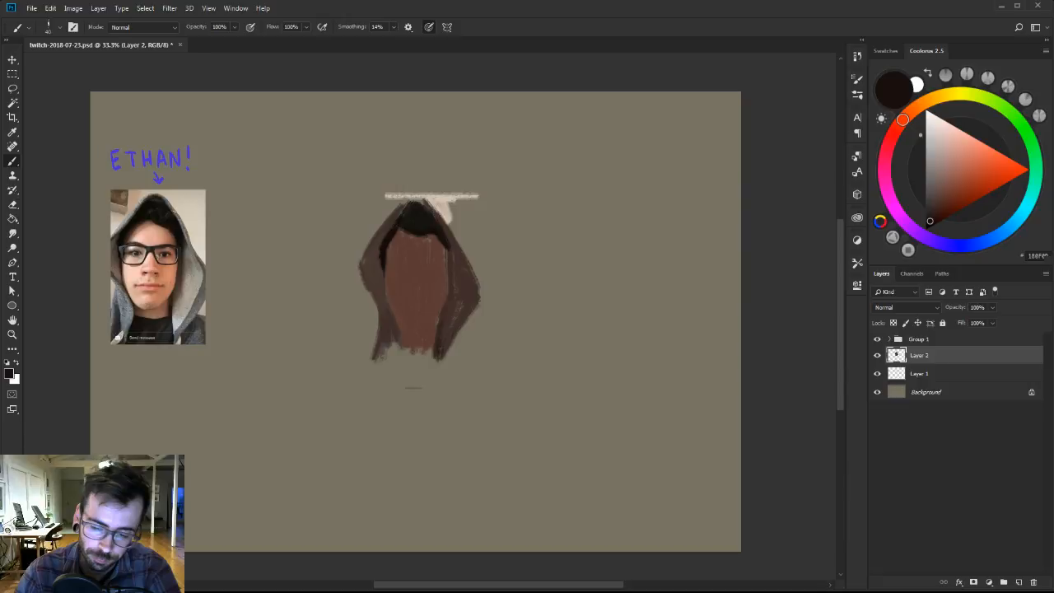
alt+click(389, 222)
drag(413, 206, 396, 233)
alt+click(367, 237)
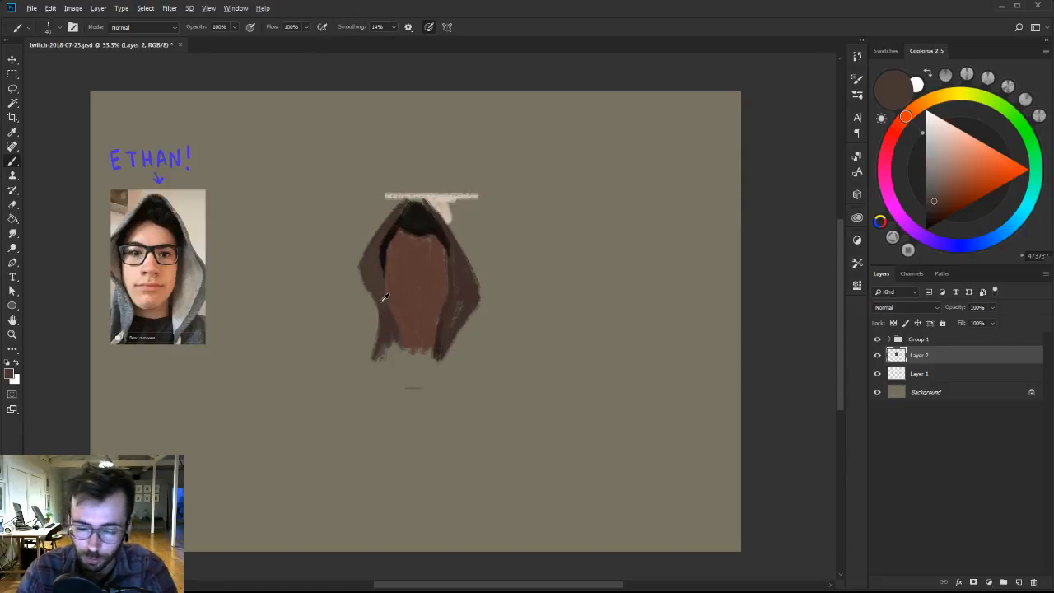
alt+click(382, 294)
alt+click(372, 283)
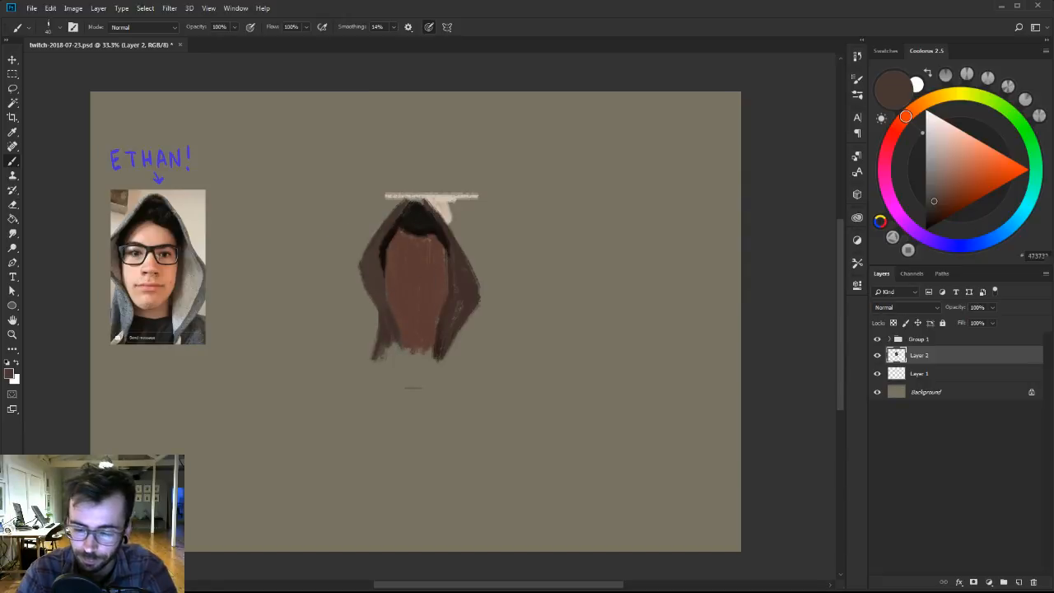
Set the Eraser to the 101 brush preset and trim the outer corner of the cloak's left side.
key(e)
right_click(368, 277)
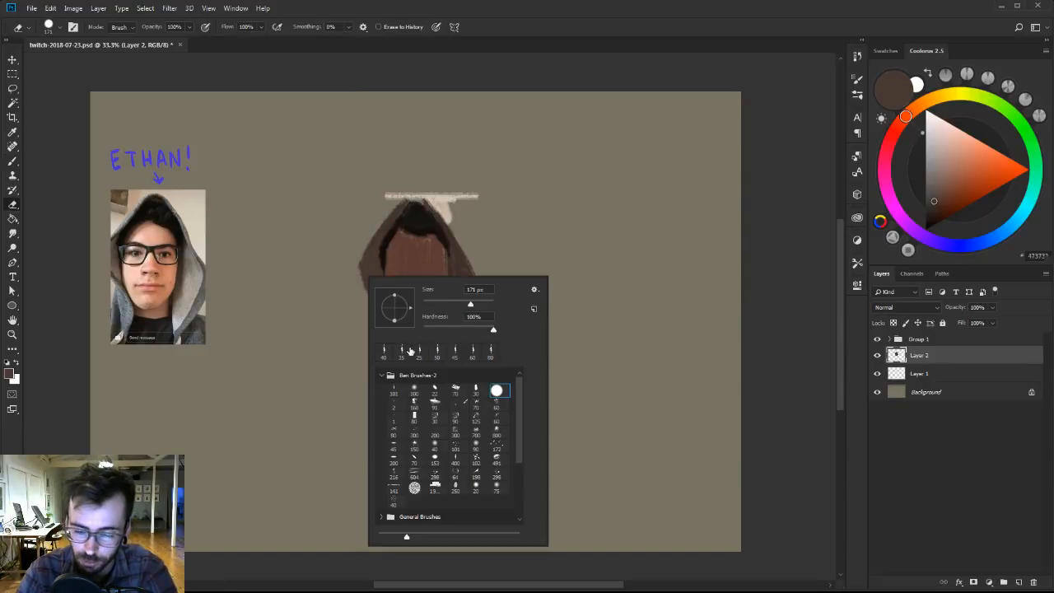
click(395, 387)
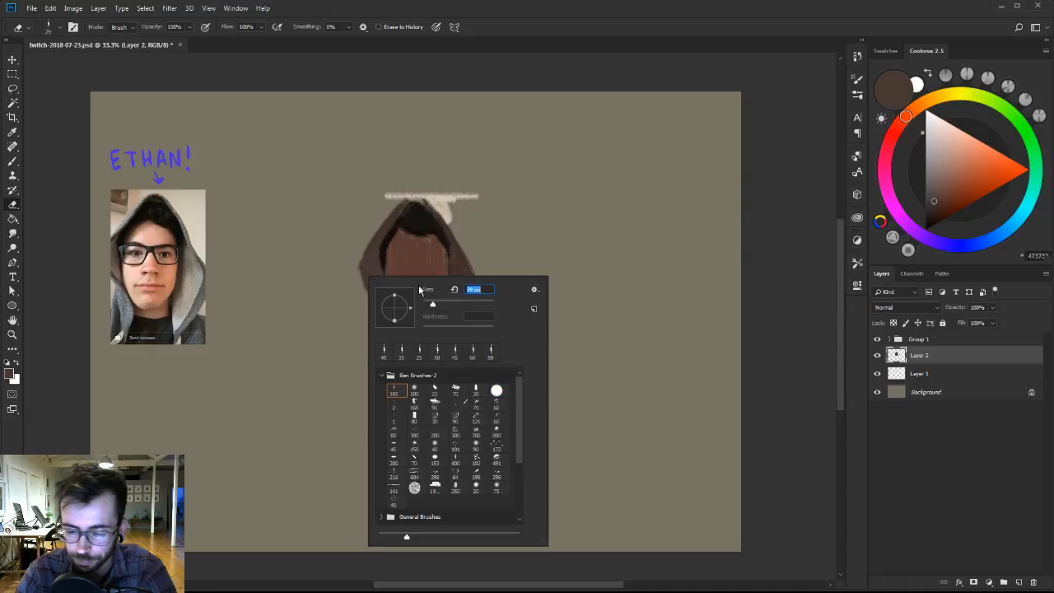
key(Return)
Touch up both sides of the cloak and the hood edges with brown tones sampled from the figure.
key(b)
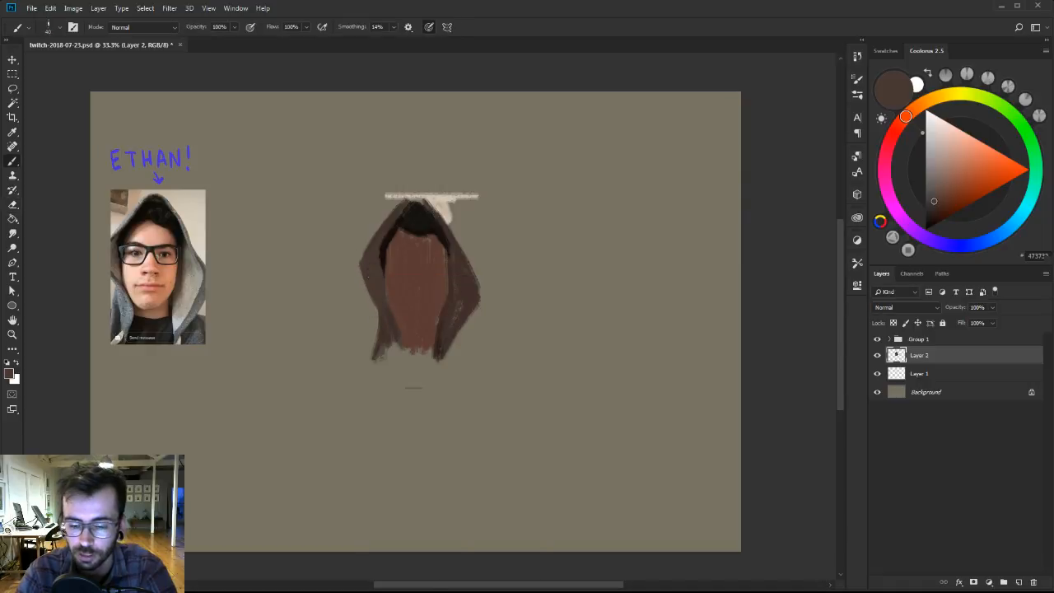
alt+click(376, 280)
alt+click(469, 266)
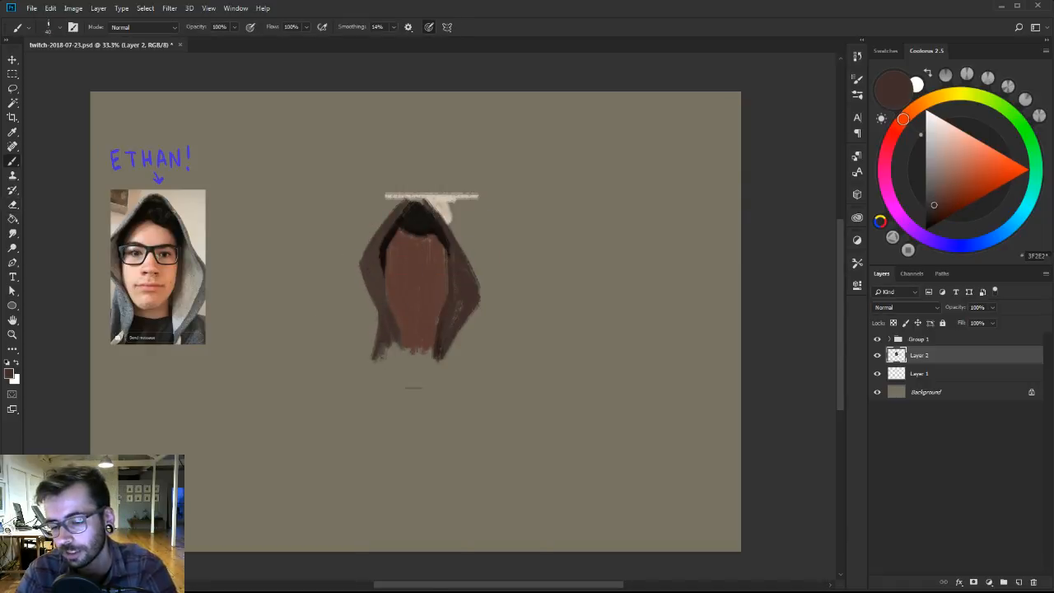
alt+click(455, 239)
alt+click(382, 234)
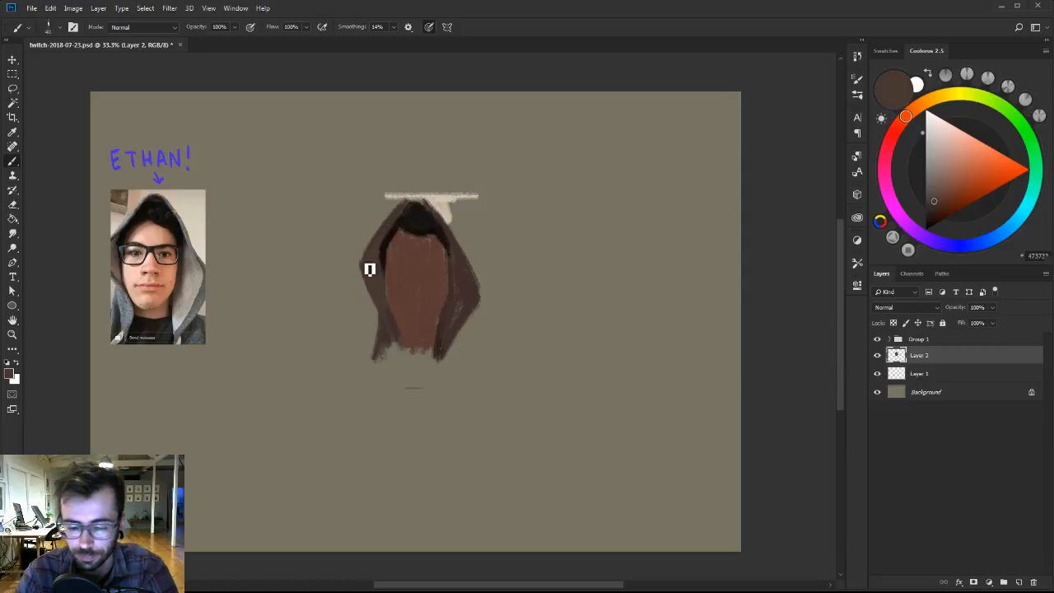
Trim the cloak's left corner, then refine the hood tip and the right inner cloak edge with sampled browns.
key(e)
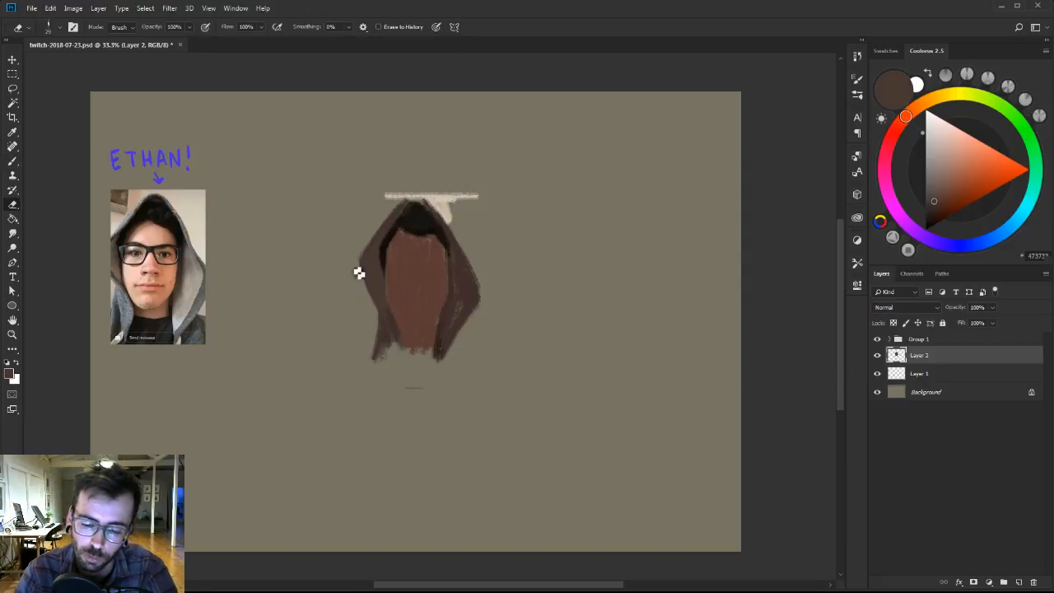
key(b)
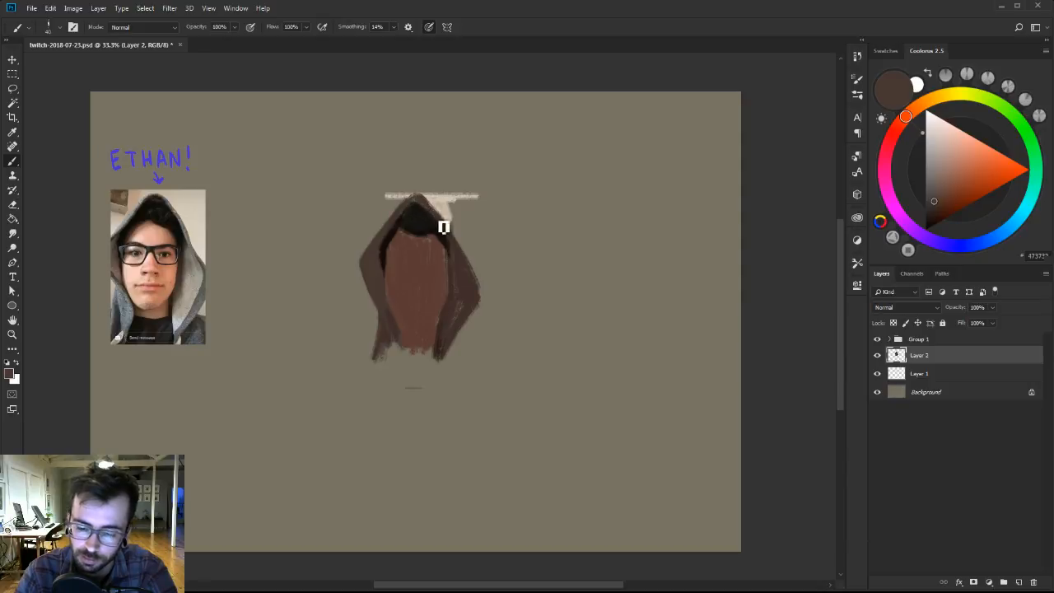
alt+click(452, 277)
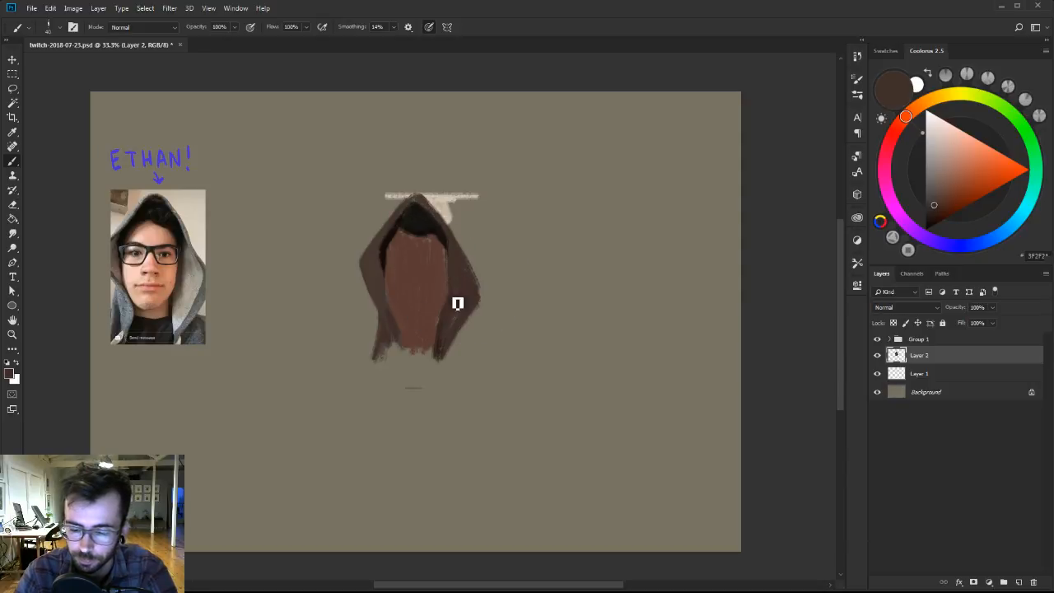
alt+click(442, 298)
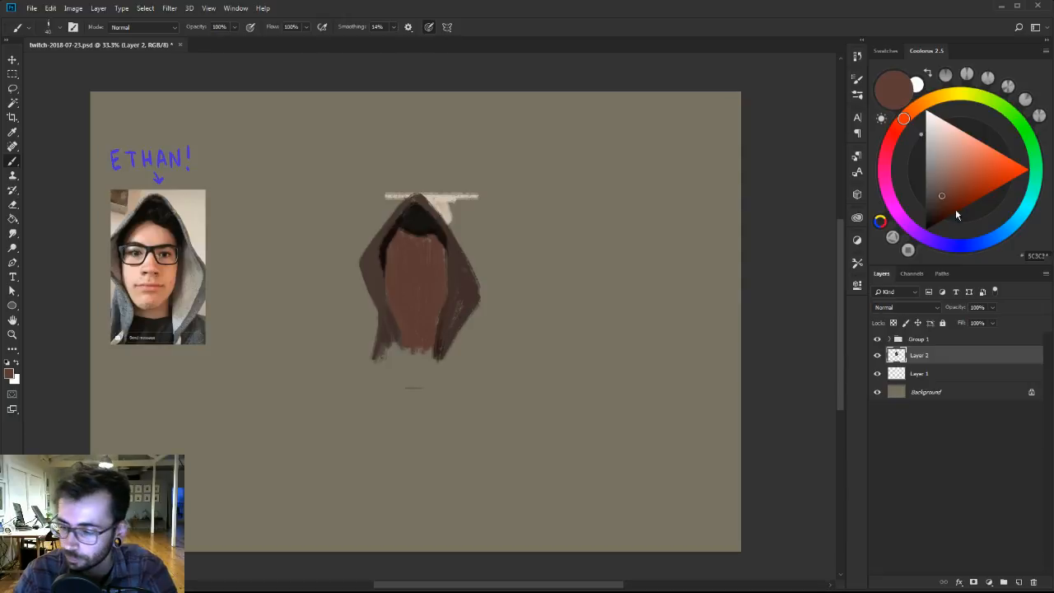
Choose a near-black navy, outline the lower body beneath the torso, and paint a horizontal base line below it.
click(974, 244)
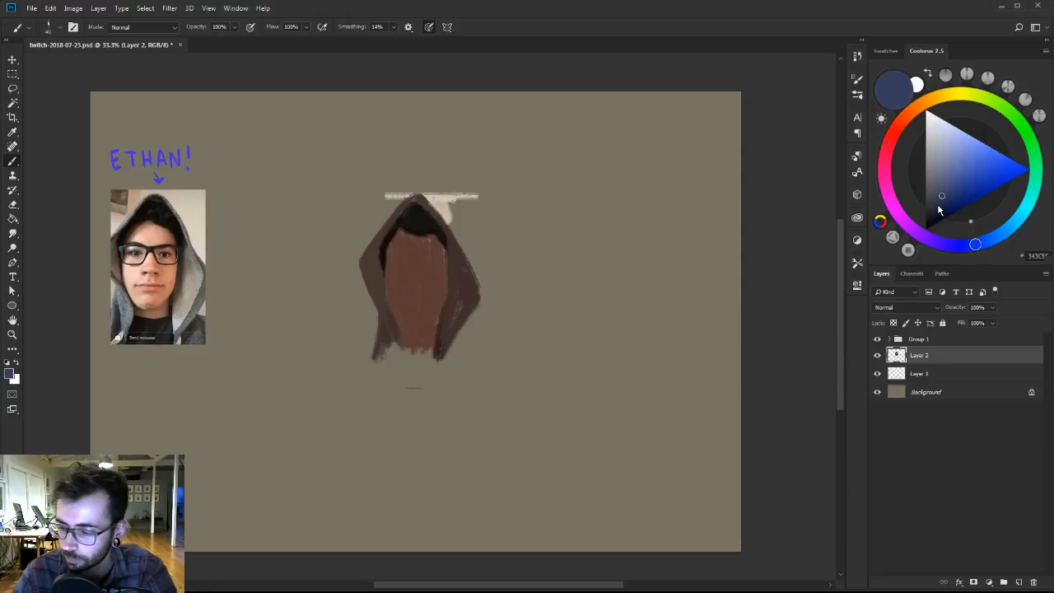
click(935, 211)
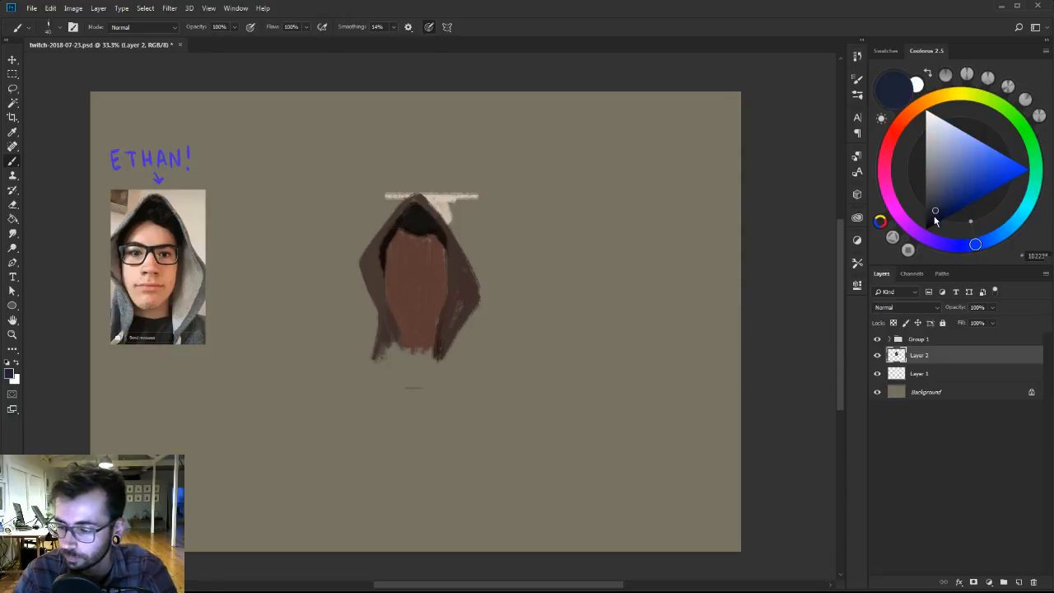
drag(935, 212, 930, 220)
click(928, 220)
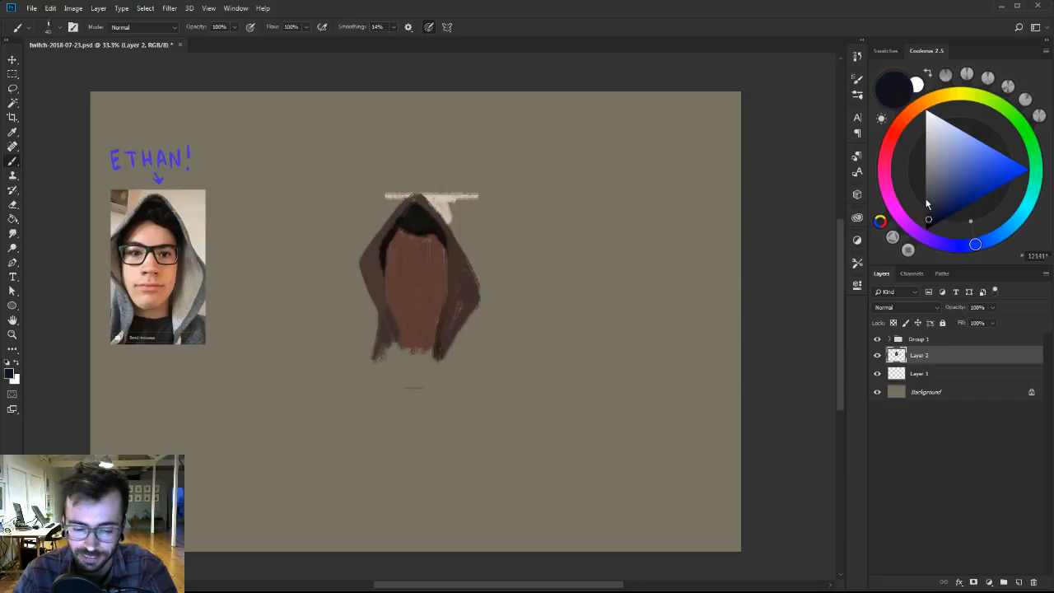
mouse_move(399, 354)
mouse_down()
mouse_move(415, 370)
mouse_move(431, 367)
mouse_move(389, 379)
mouse_move(475, 387)
mouse_up()
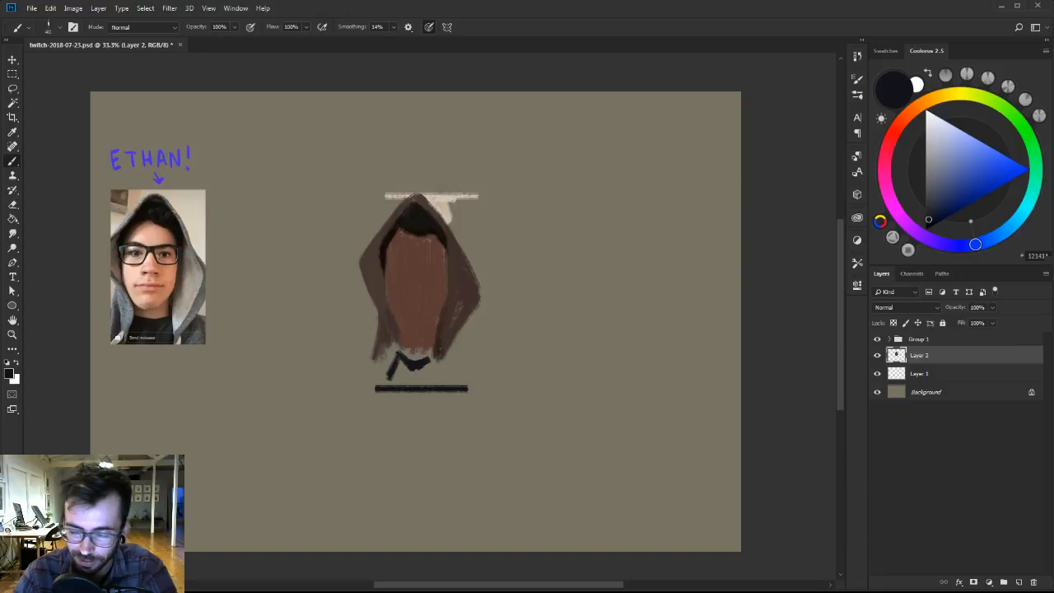
drag(377, 389, 470, 386)
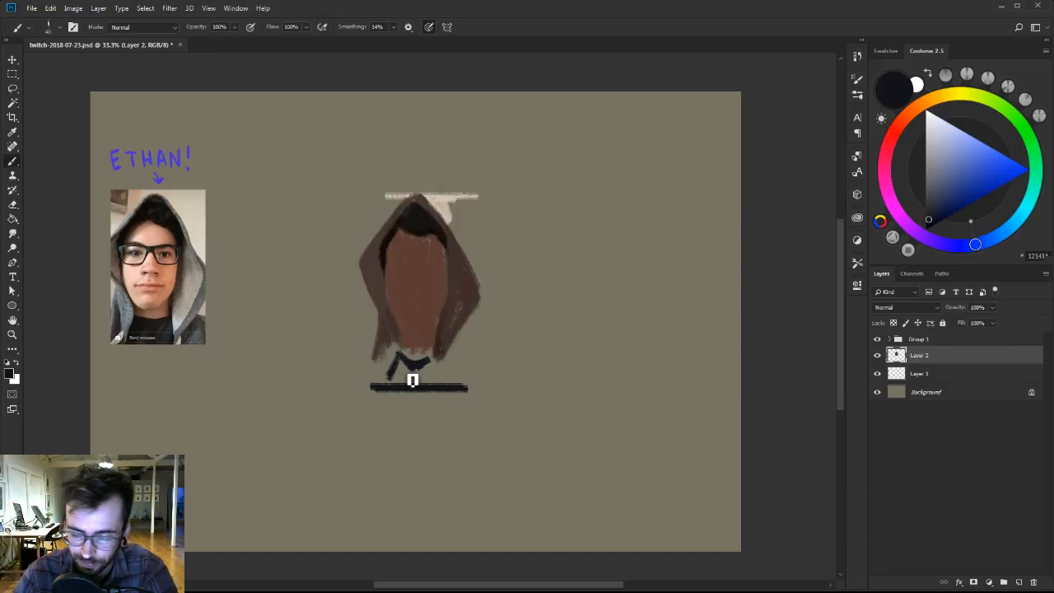
drag(409, 371, 412, 368)
Extend the torso's lower edge with its sampled reddish brown and fill the lower body down to the base line in navy.
alt+click(403, 329)
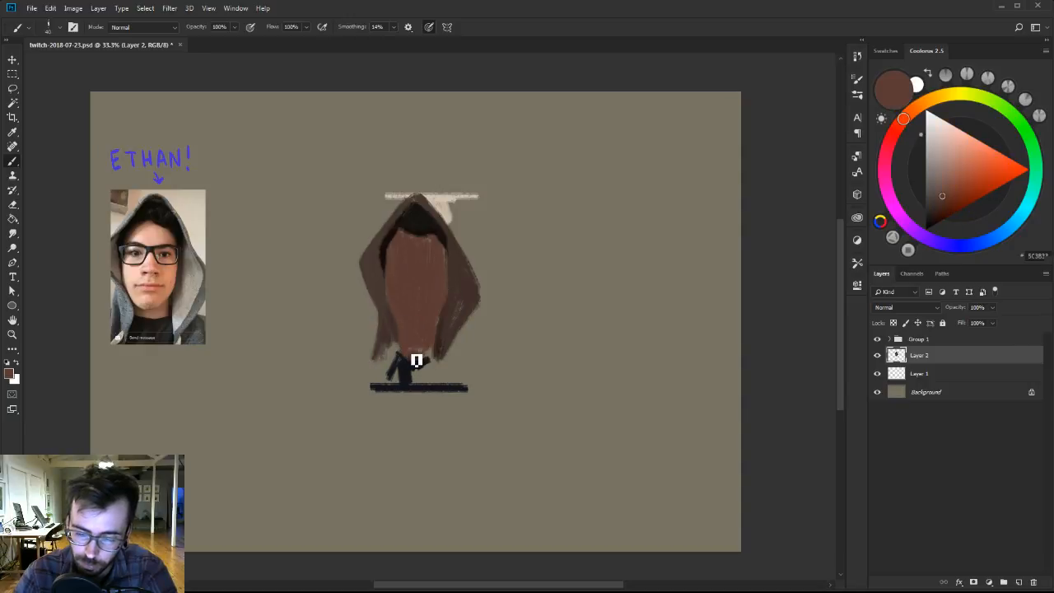
alt+click(409, 360)
mouse_move(414, 386)
mouse_down()
mouse_move(431, 374)
mouse_move(434, 385)
mouse_move(420, 376)
mouse_up()
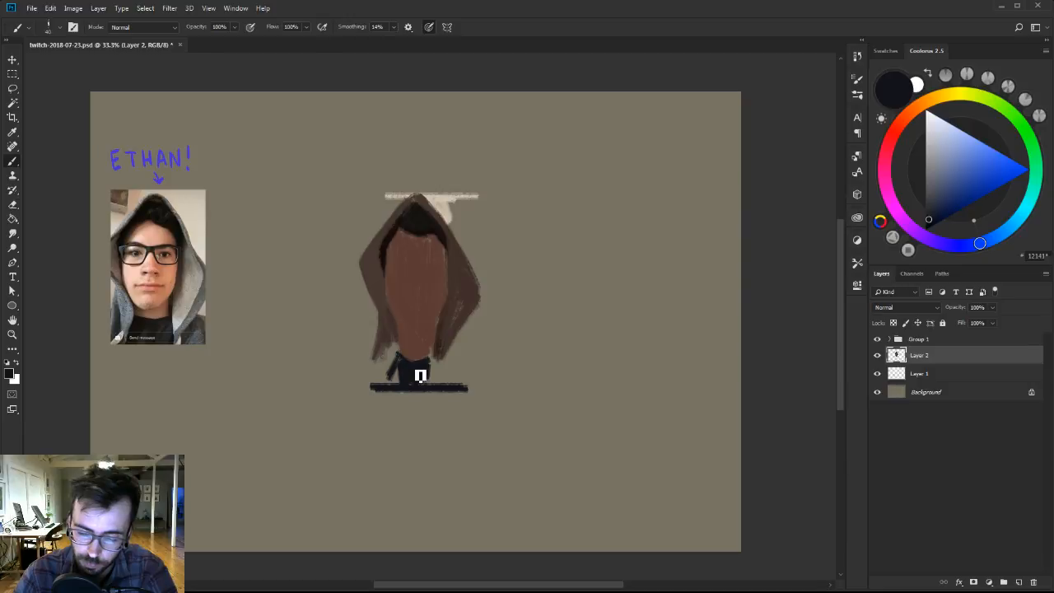
alt+click(414, 377)
drag(428, 377, 438, 361)
Flare the cloak's lower left end out to the base line in sampled dark brown, restoring the adjoining navy edge.
alt+click(392, 321)
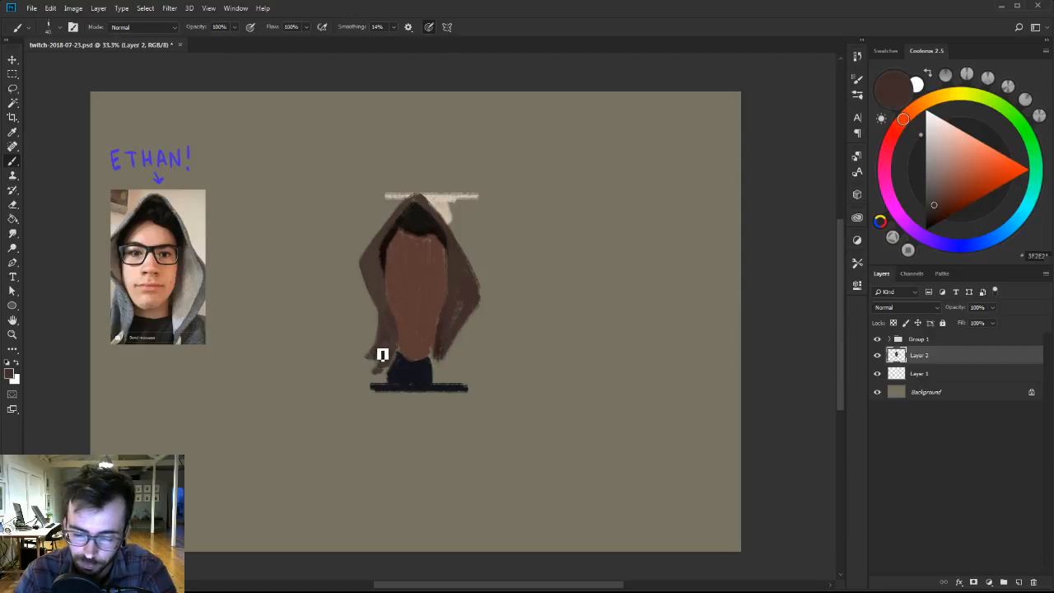
mouse_move(370, 366)
mouse_down()
mouse_move(376, 360)
mouse_move(383, 381)
mouse_up()
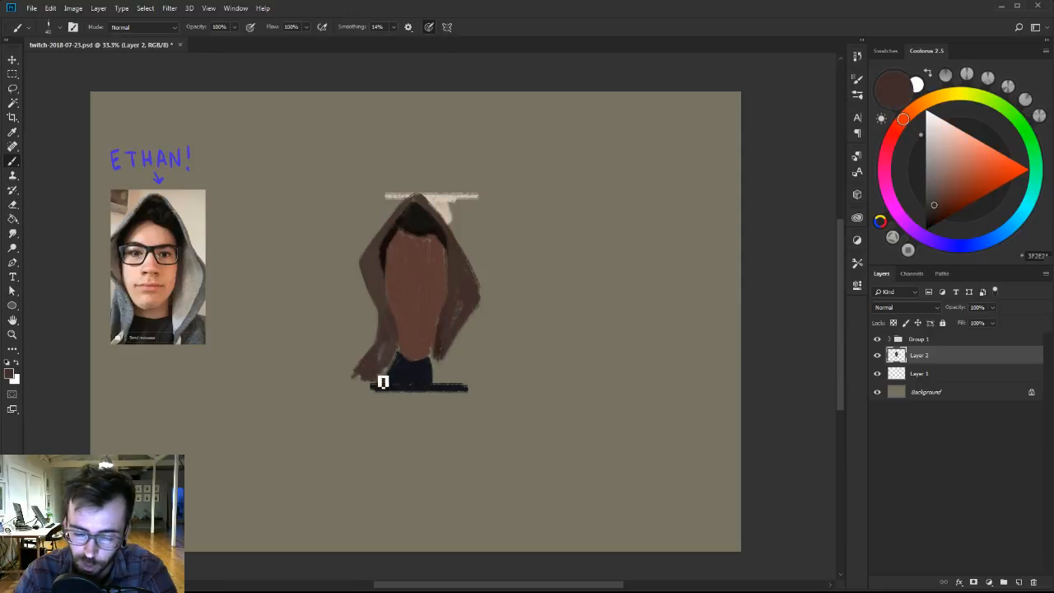
alt+click(396, 373)
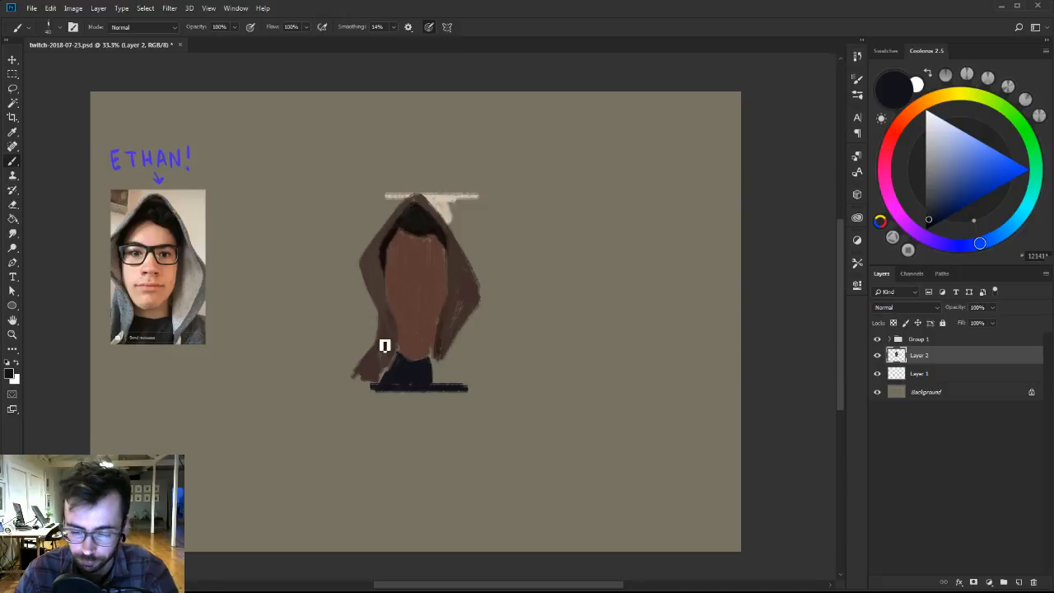
alt+click(387, 340)
alt+click(381, 360)
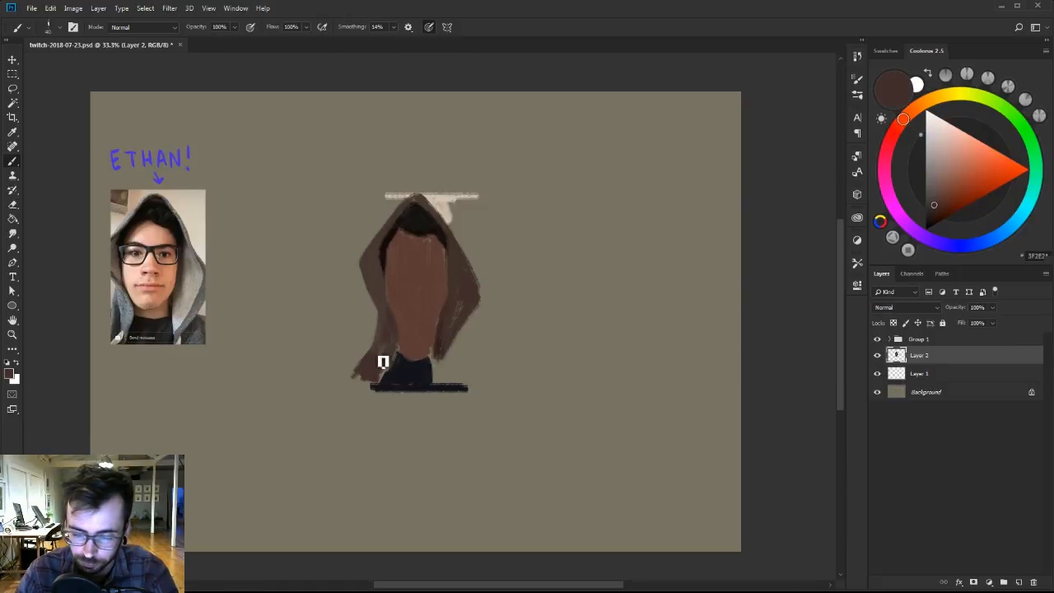
mouse_move(365, 382)
mouse_down()
mouse_move(362, 390)
mouse_move(386, 379)
mouse_move(383, 393)
mouse_move(392, 382)
mouse_up()
alt+click(385, 363)
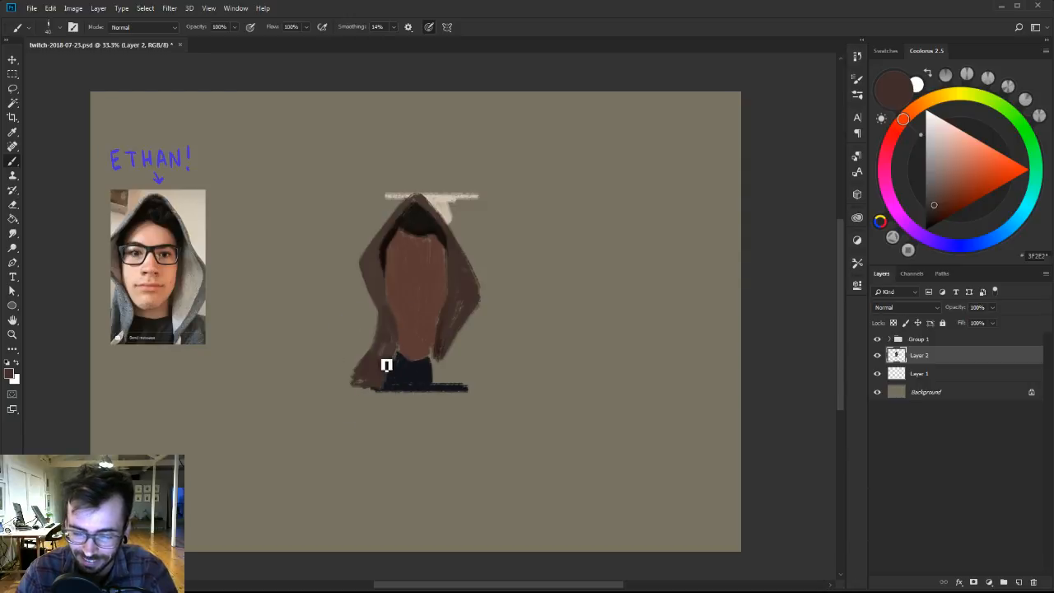
Add lighter greyish tones to the cloak's lower left fold, trying a grey-brown, a muted blue-grey and an olive.
drag(943, 191, 932, 177)
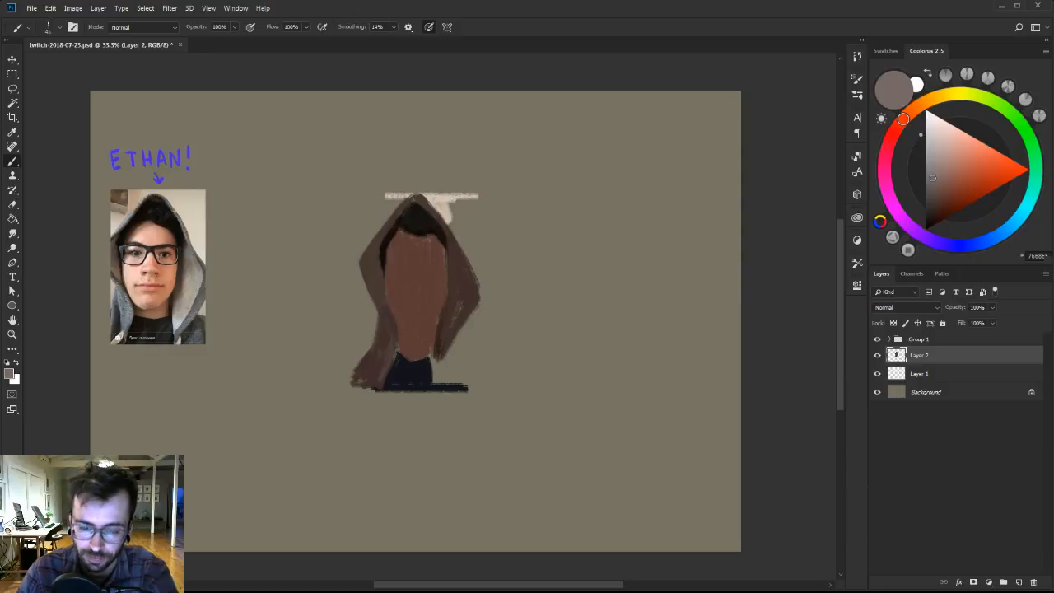
alt+click(398, 343)
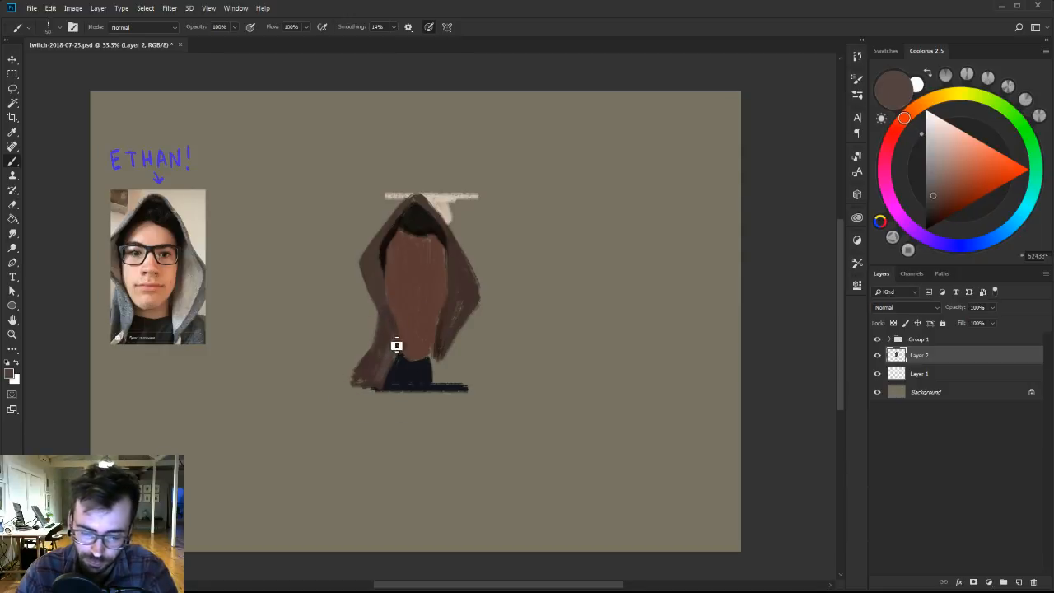
click(1018, 222)
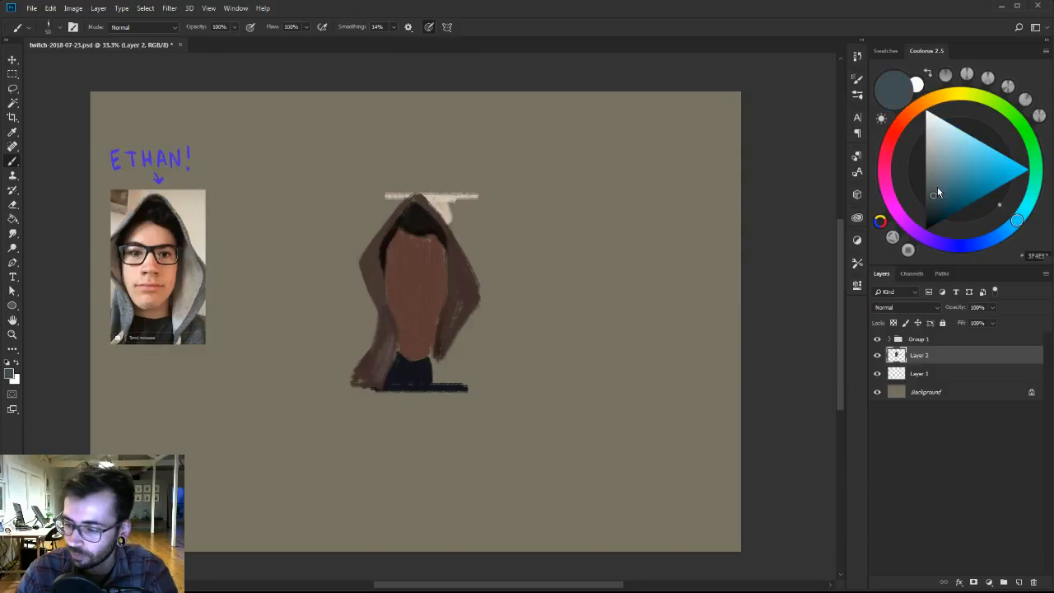
click(937, 188)
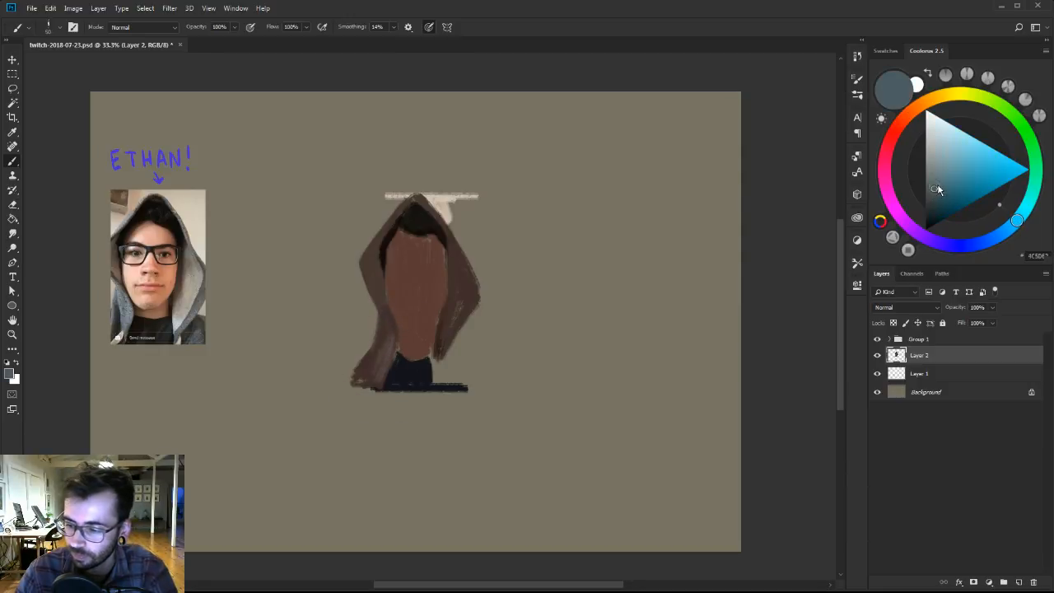
click(973, 96)
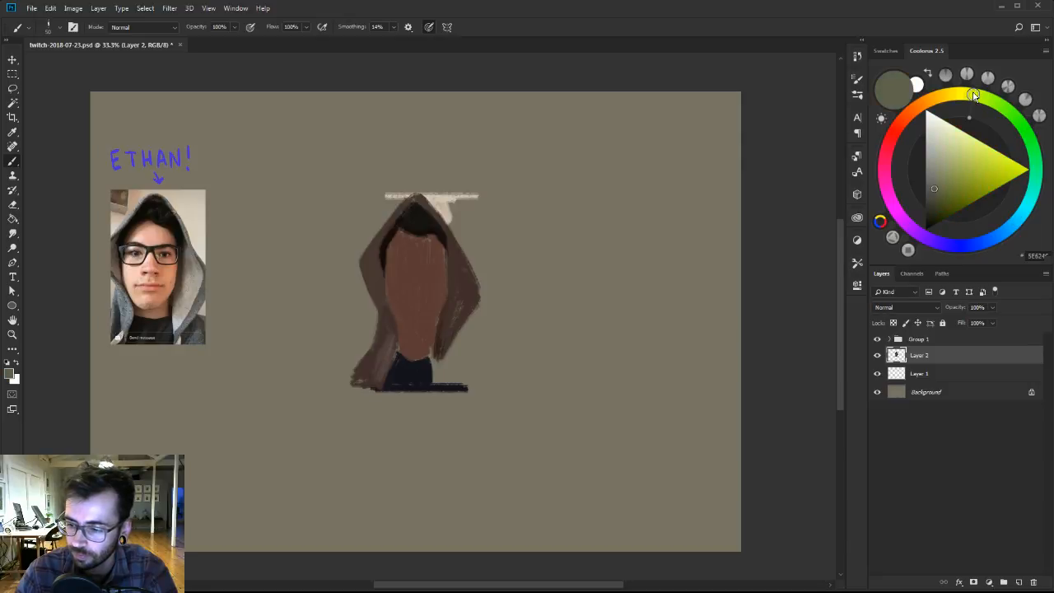
click(1019, 218)
click(932, 182)
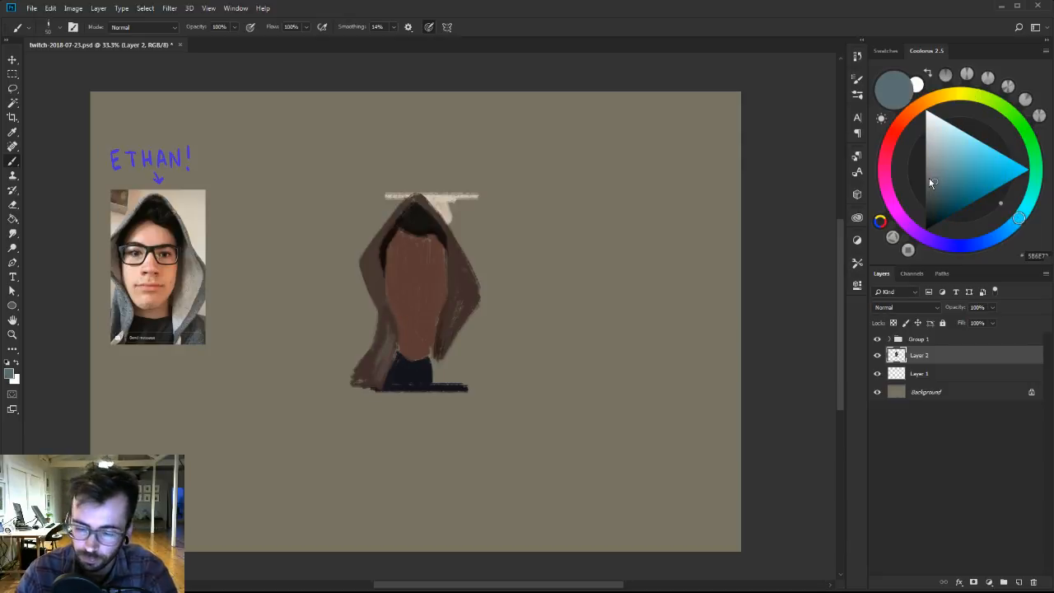
Blend the cloak's left fold up towards the hood using grey-brown and brown tones sampled from the cloak.
alt+click(395, 339)
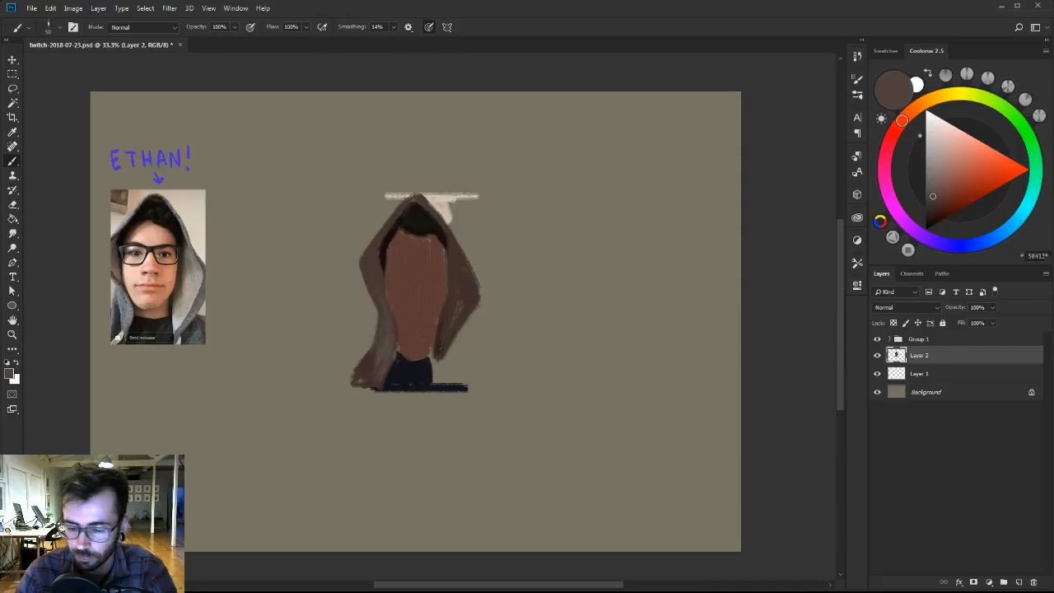
alt+click(391, 336)
alt+click(370, 356)
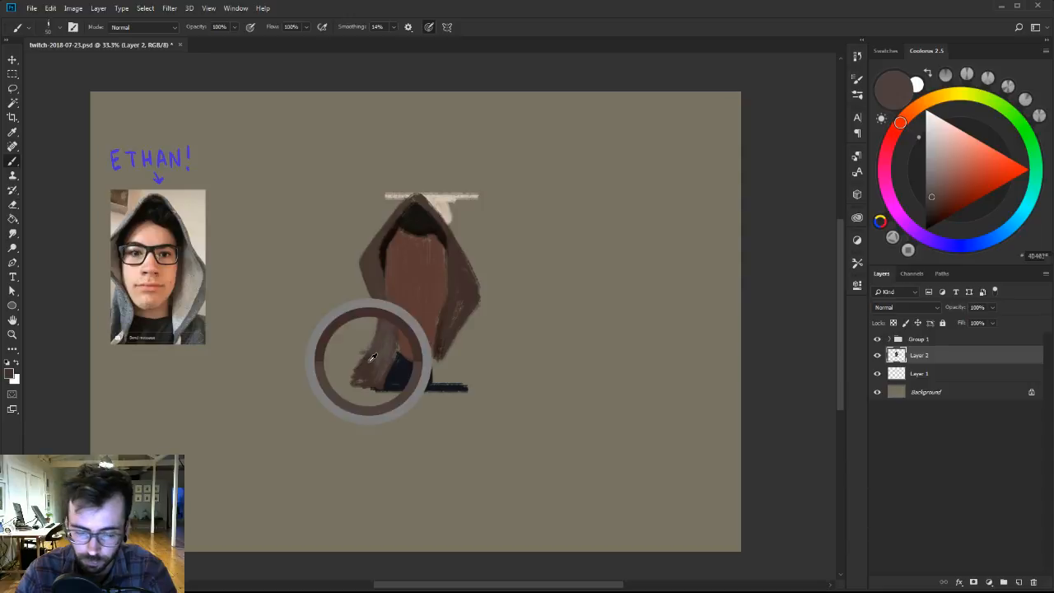
alt+click(379, 332)
alt+click(375, 257)
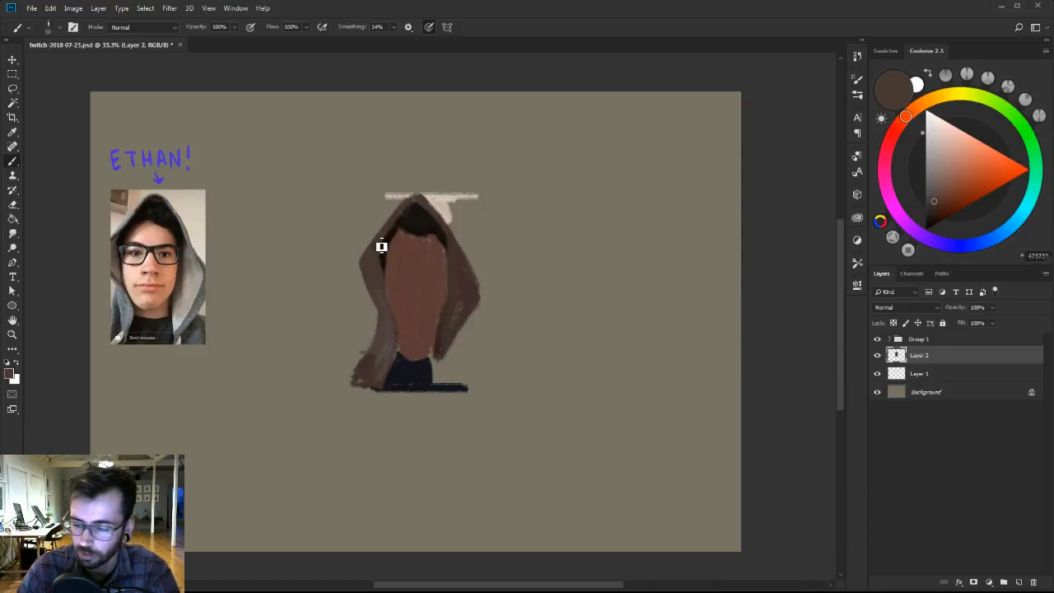
Add a new layer above the figure and set the Brush to the 30 preset, reduced to 15 px.
click(1018, 582)
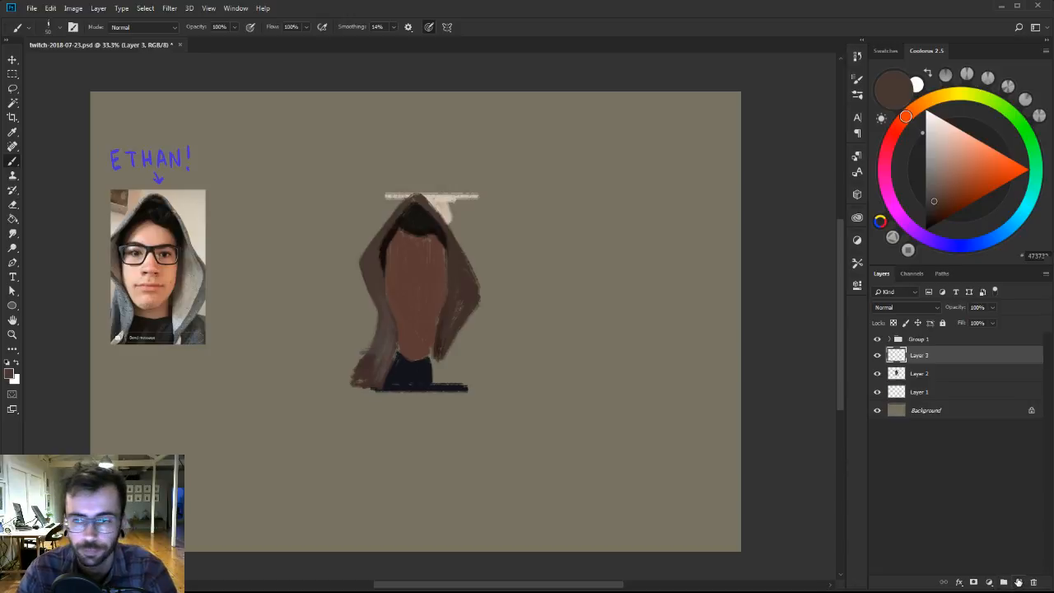
right_click(468, 244)
click(542, 367)
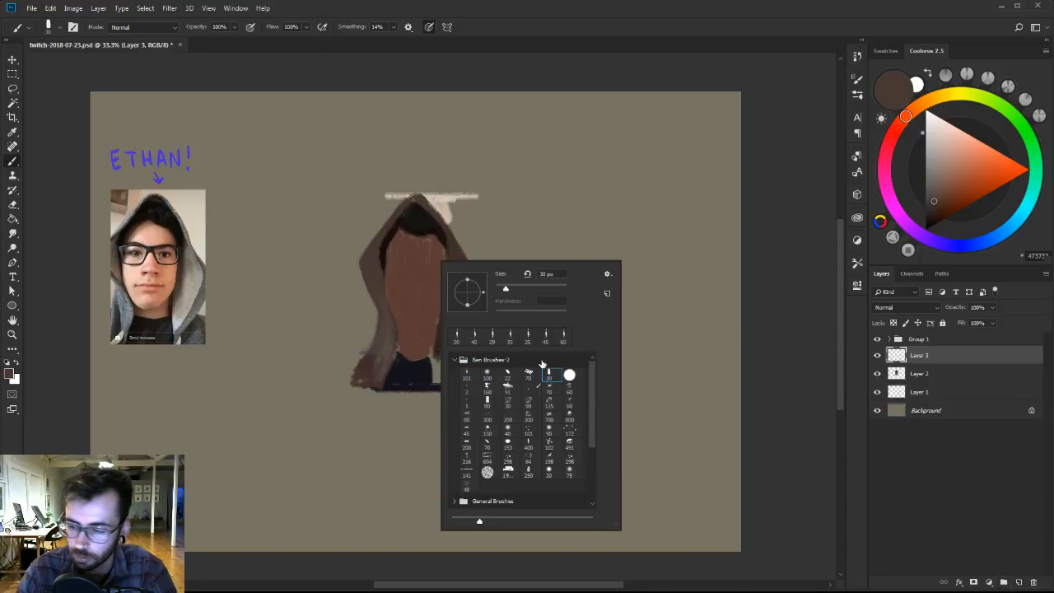
click(936, 219)
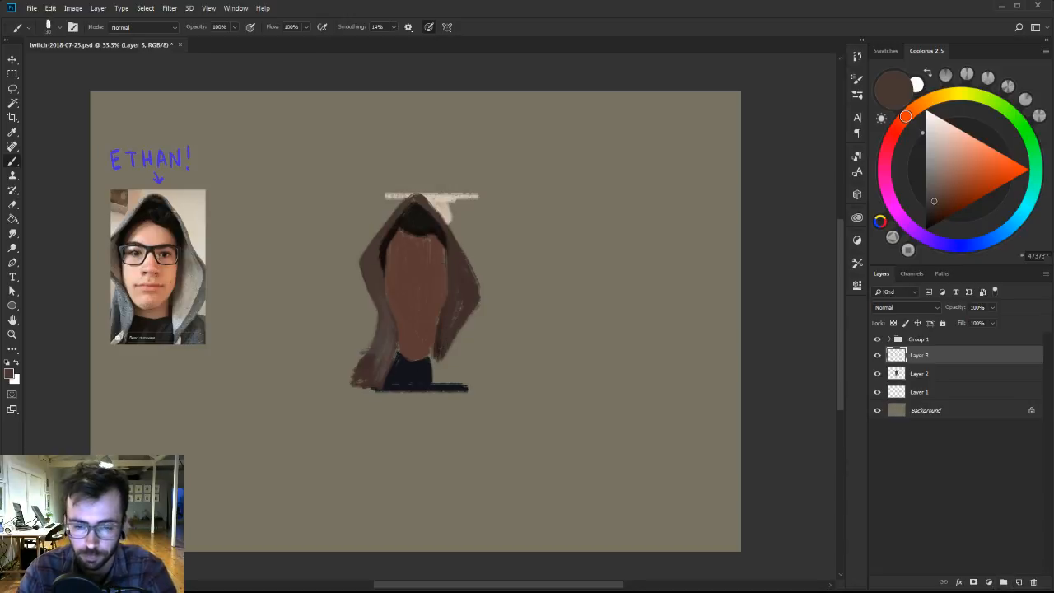
key(bracketleft)
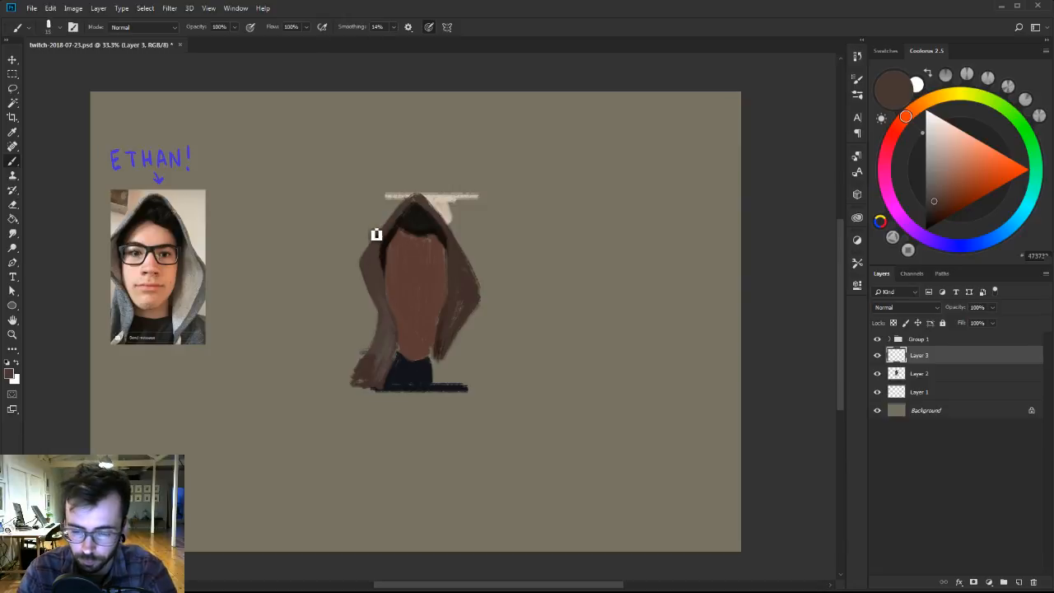
Choose black and draw a thin vertical line through the cloak's left side, from hood-tip height to below the base line.
drag(369, 229, 370, 315)
key(ctrl+z)
click(925, 232)
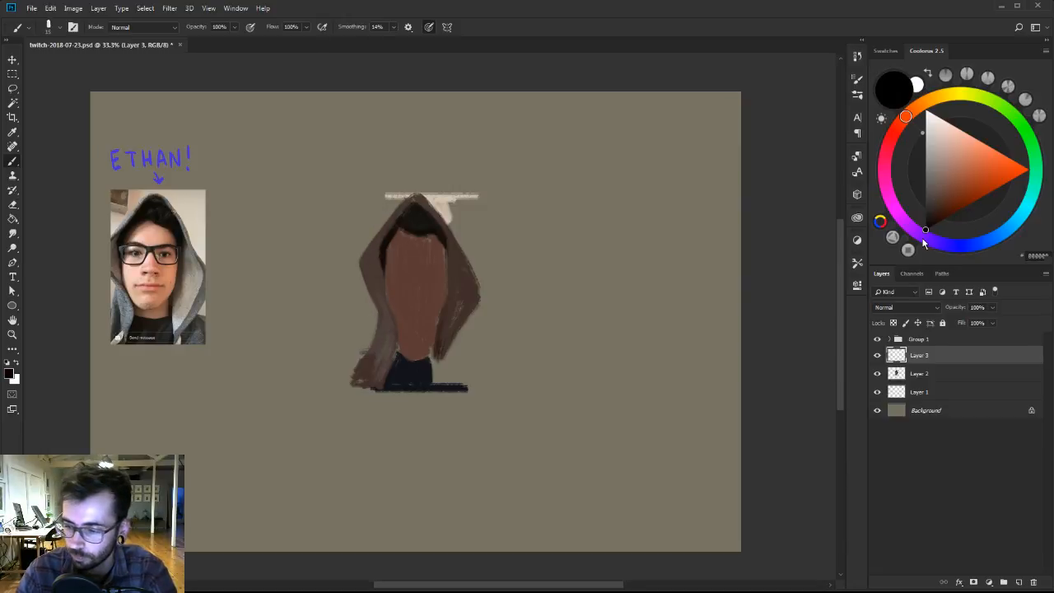
drag(368, 205, 369, 340)
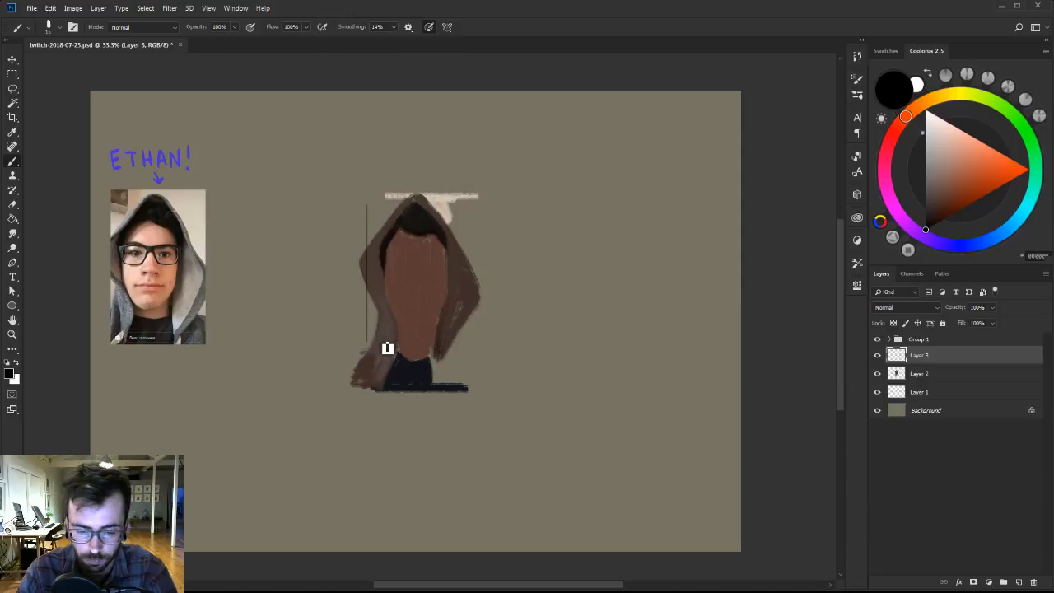
drag(376, 198, 380, 417)
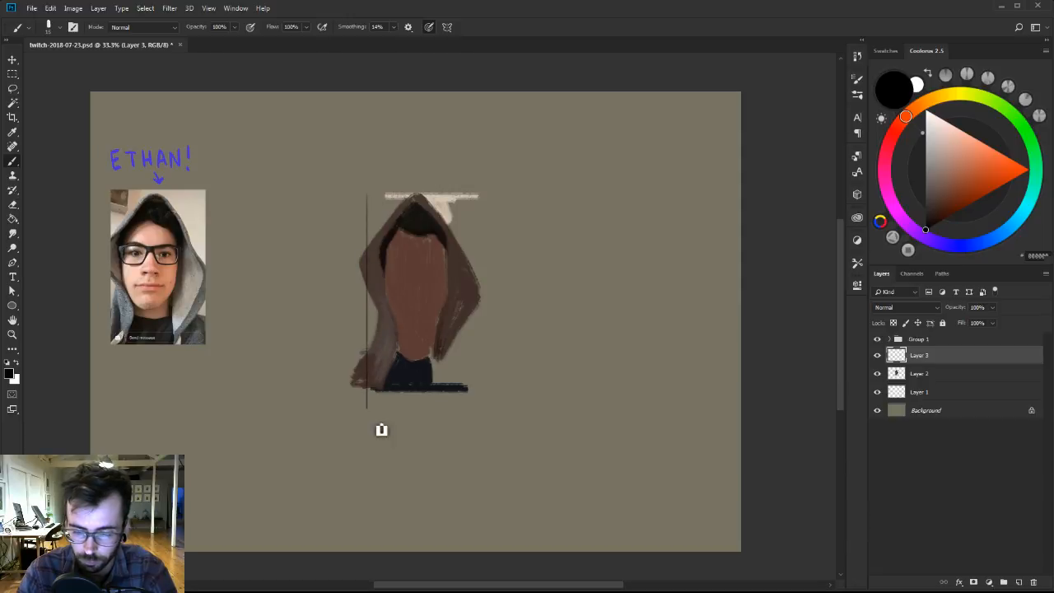
Extend the black vertical line above the hood tip and draw thin horizontal lines from it above the hood and along the base.
key(v)
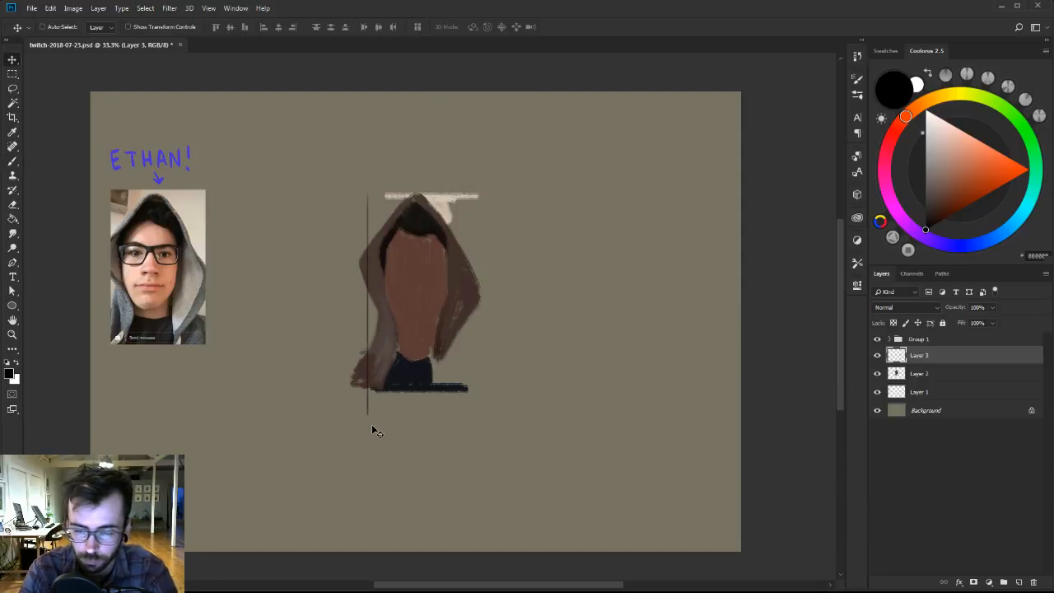
key(b)
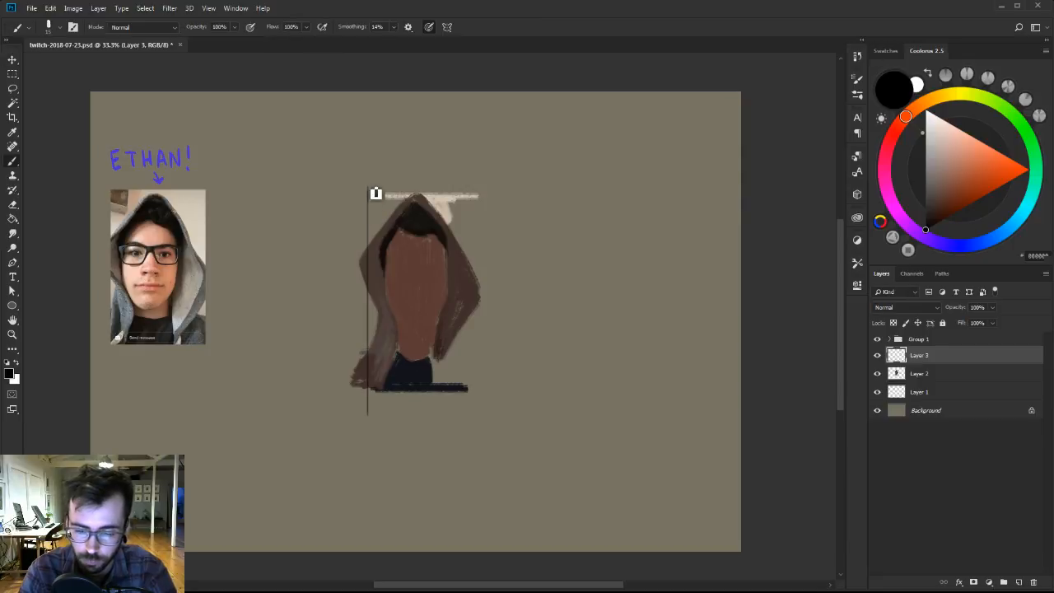
drag(376, 187, 476, 163)
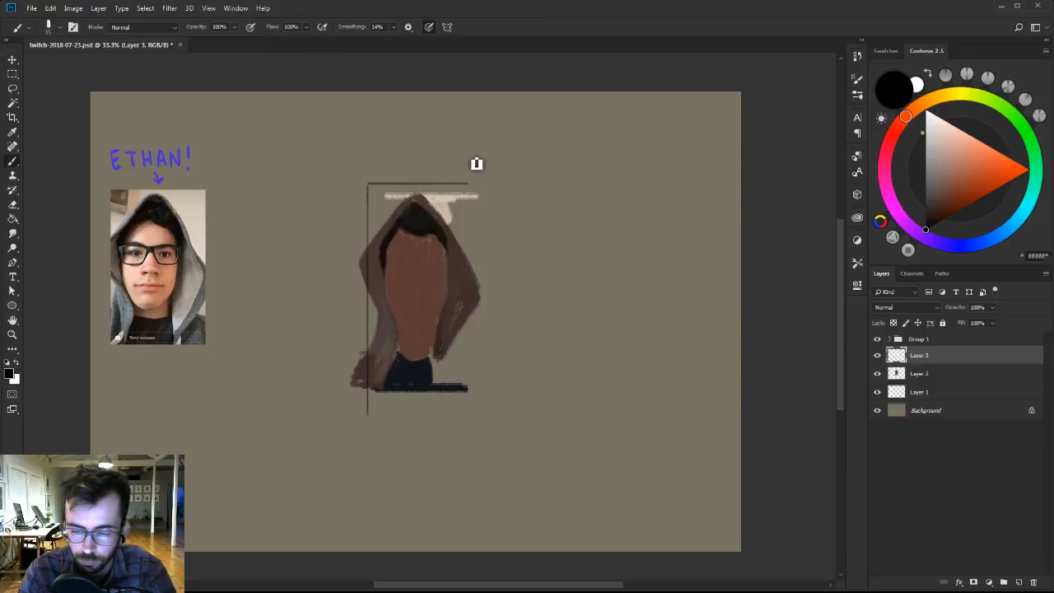
key(ctrl+z)
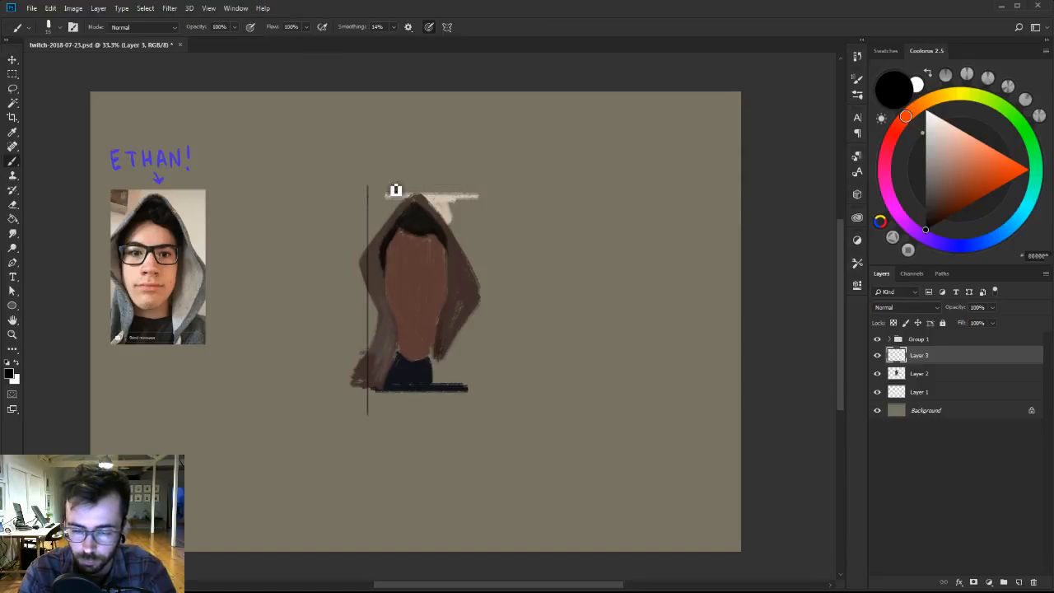
drag(367, 188, 501, 188)
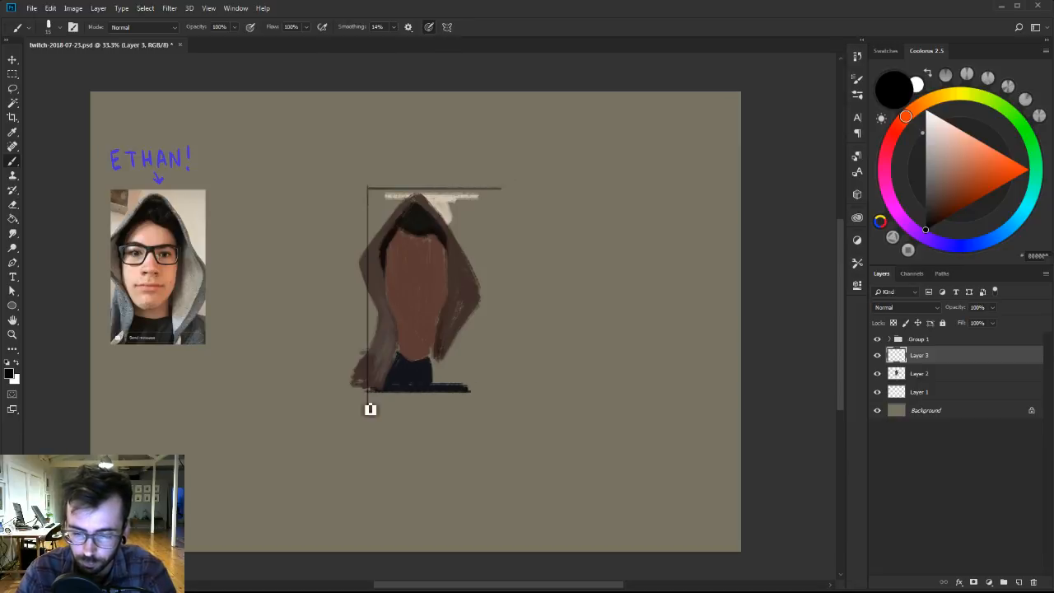
drag(367, 391, 484, 391)
drag(368, 183, 367, 414)
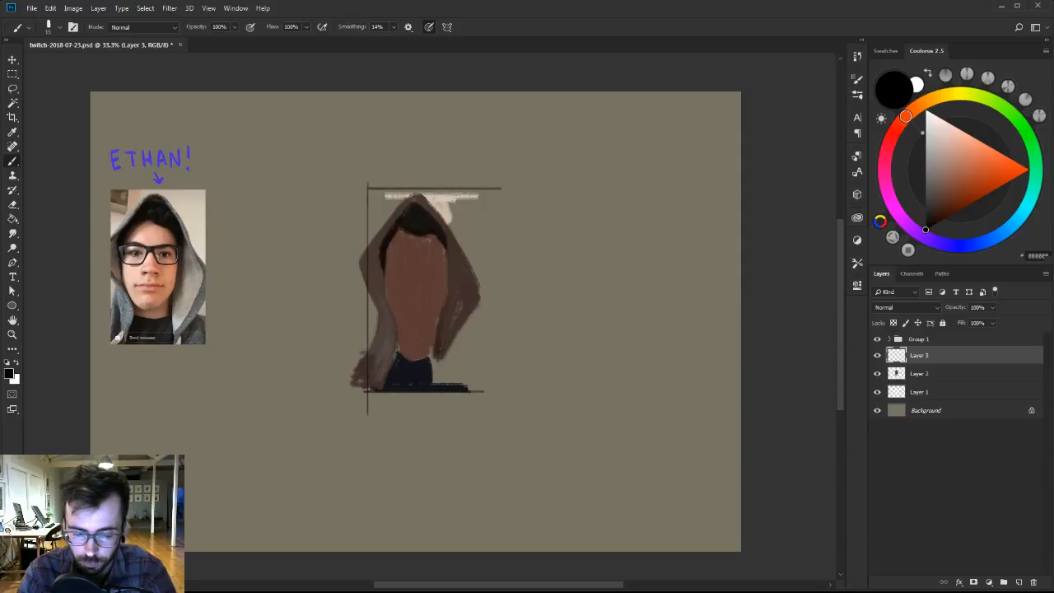
Close the frame with a vertical line just outside the cloak's right edge and lower the guide-line layer's opacity to about 79%.
drag(474, 183, 474, 425)
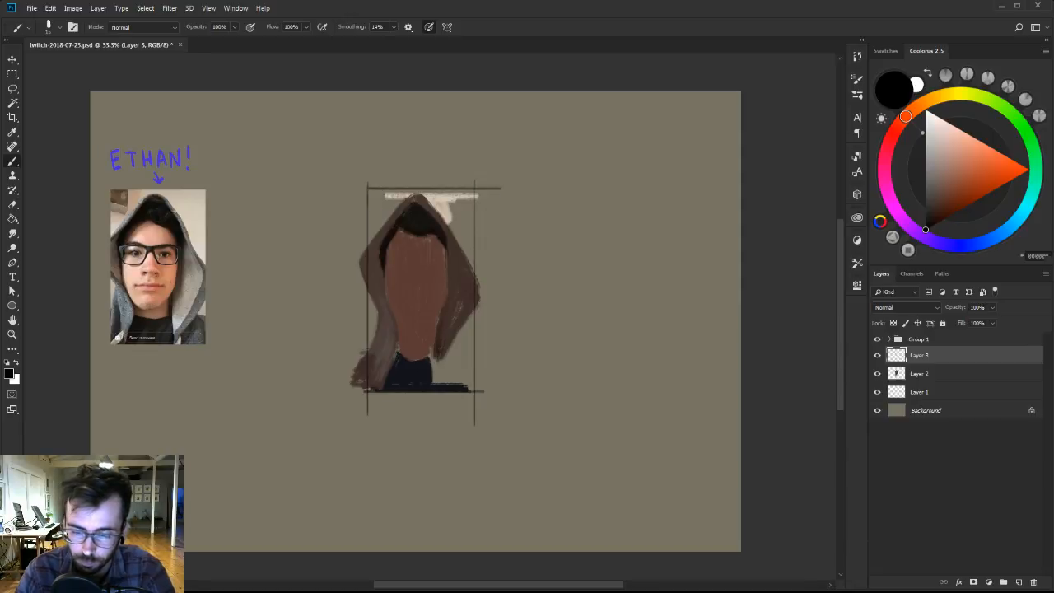
key(ctrl+z)
drag(486, 187, 486, 367)
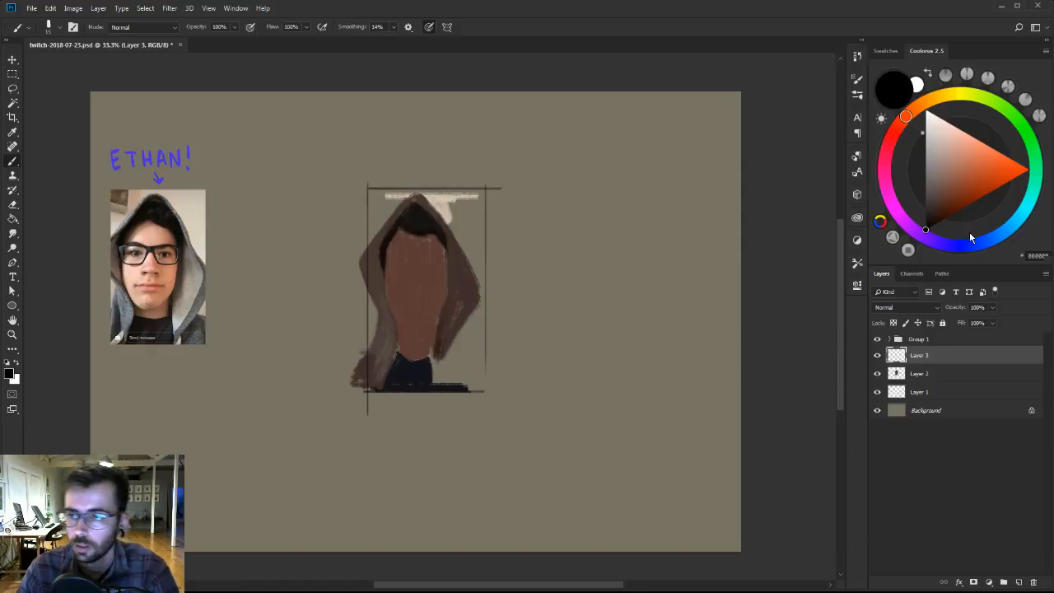
click(993, 308)
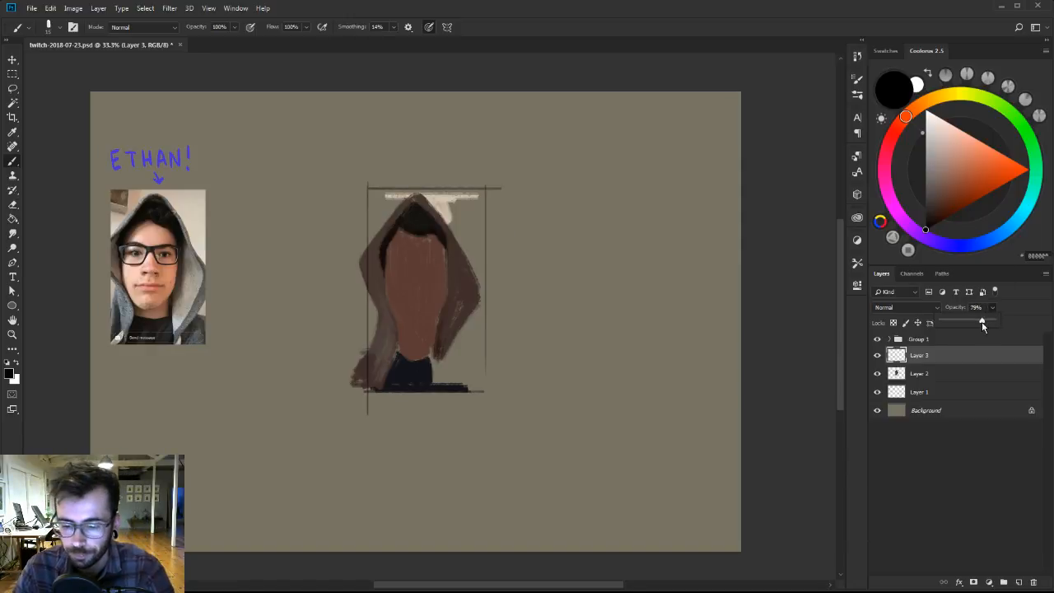
drag(982, 327, 978, 307)
Make Layer 1, below the figure, active and choose the 101 brush from Ben Brushes-2.
click(936, 375)
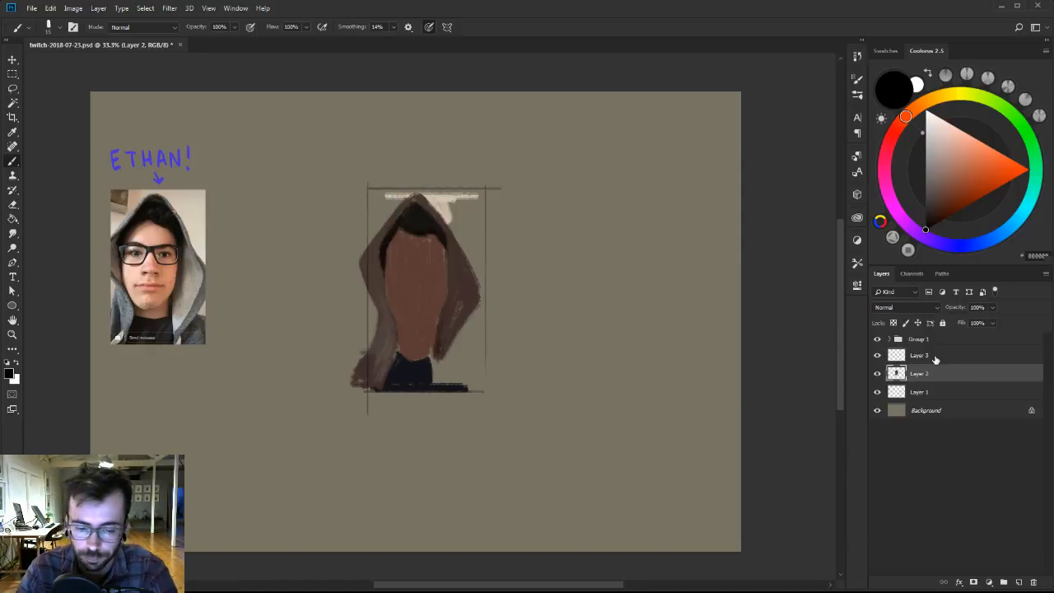
right_click(447, 263)
click(915, 393)
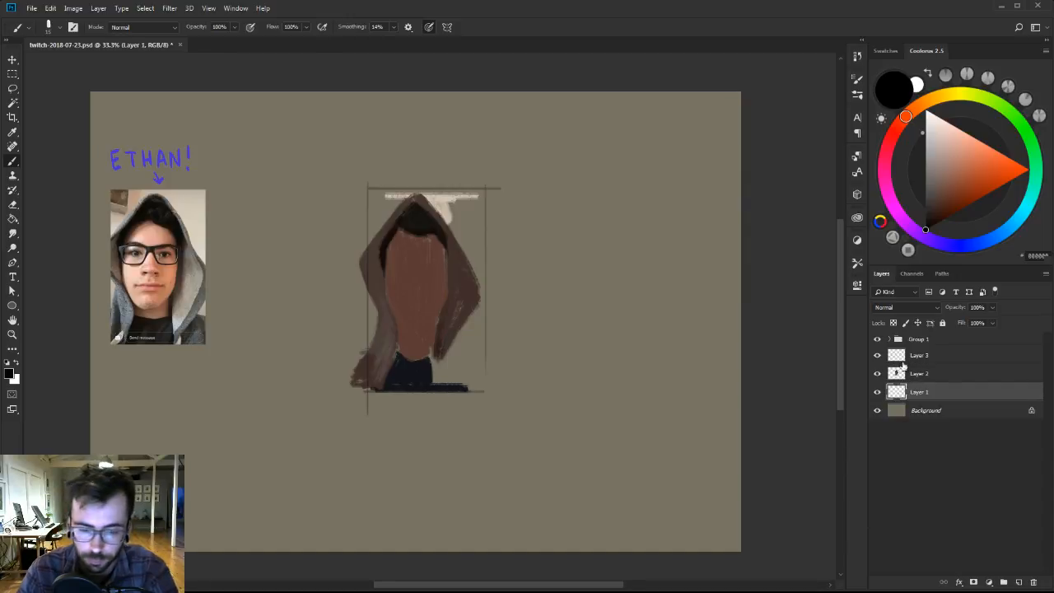
right_click(448, 207)
click(534, 324)
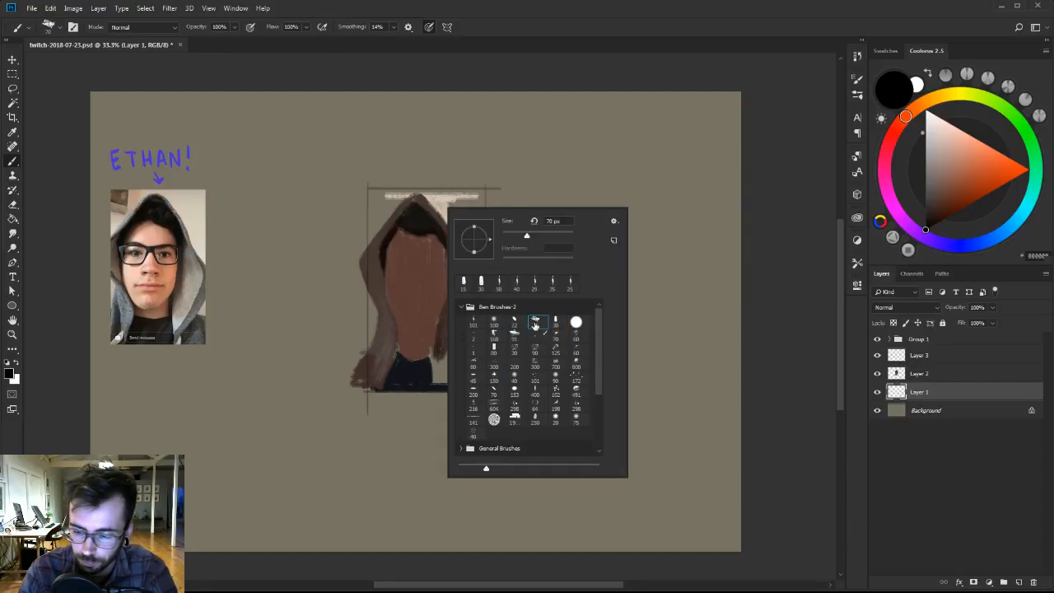
click(473, 321)
Paint the backdrop along the hood's right slope with sampled beige and a lighter cream, out to the frame's right line.
alt+click(450, 199)
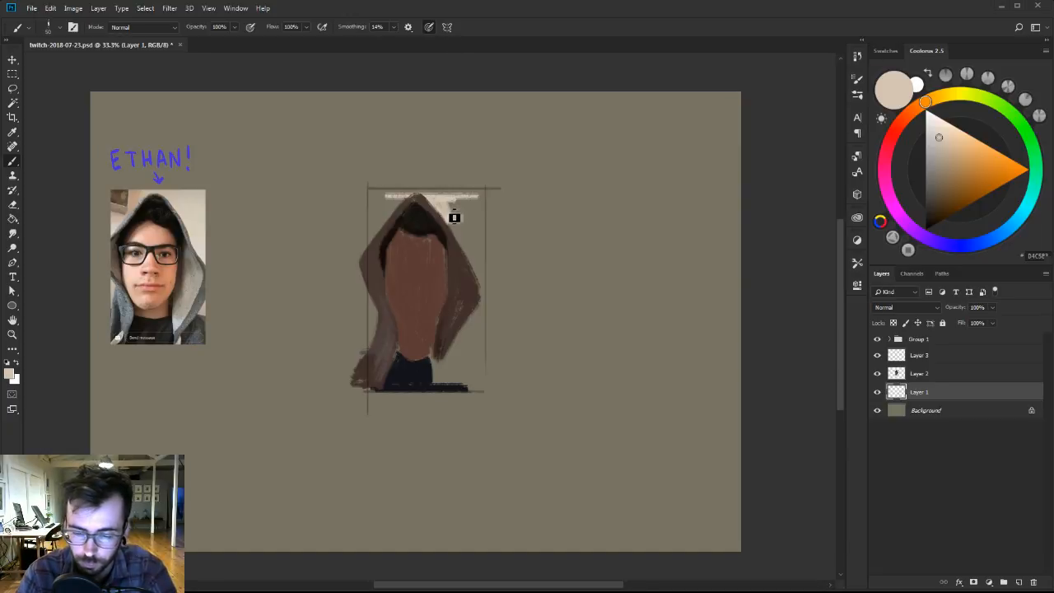
alt+click(449, 201)
drag(451, 206, 472, 245)
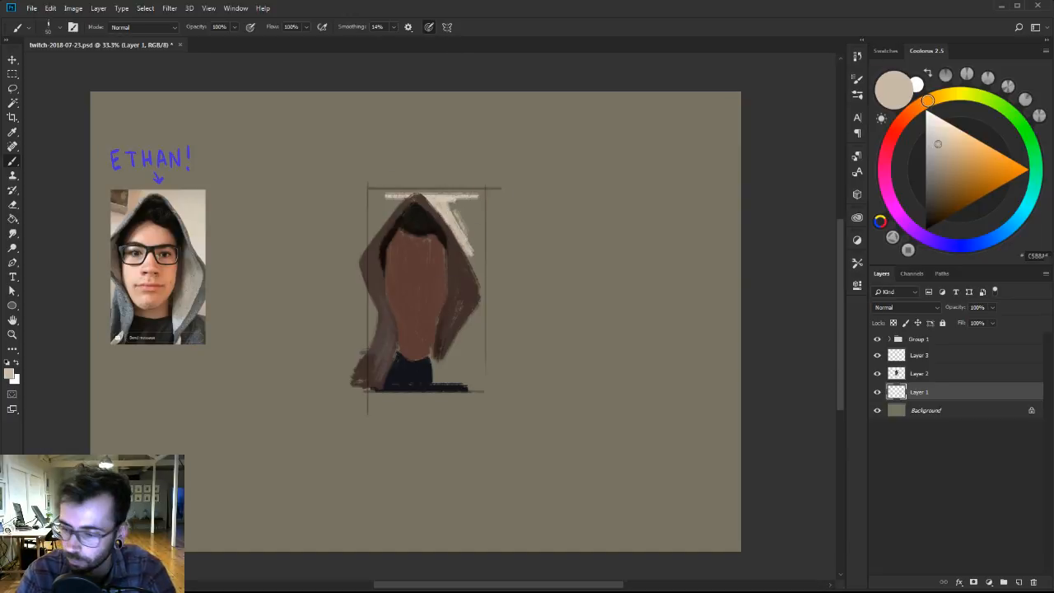
click(942, 128)
mouse_move(466, 238)
mouse_down()
mouse_move(481, 269)
mouse_move(468, 242)
mouse_move(476, 257)
mouse_move(480, 230)
mouse_move(488, 252)
mouse_move(472, 206)
mouse_up()
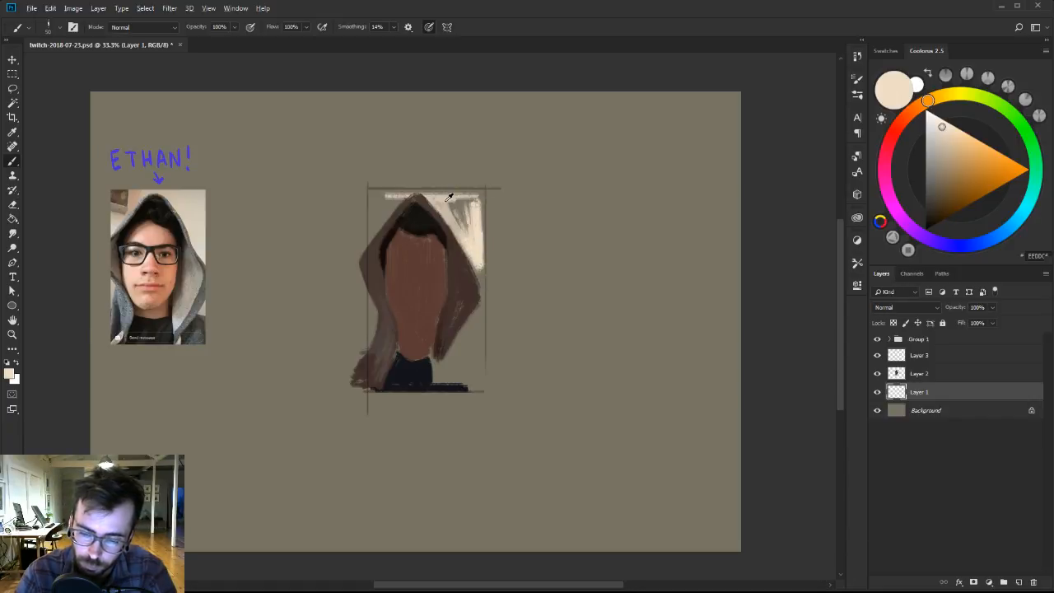
alt+click(445, 201)
drag(379, 195, 486, 189)
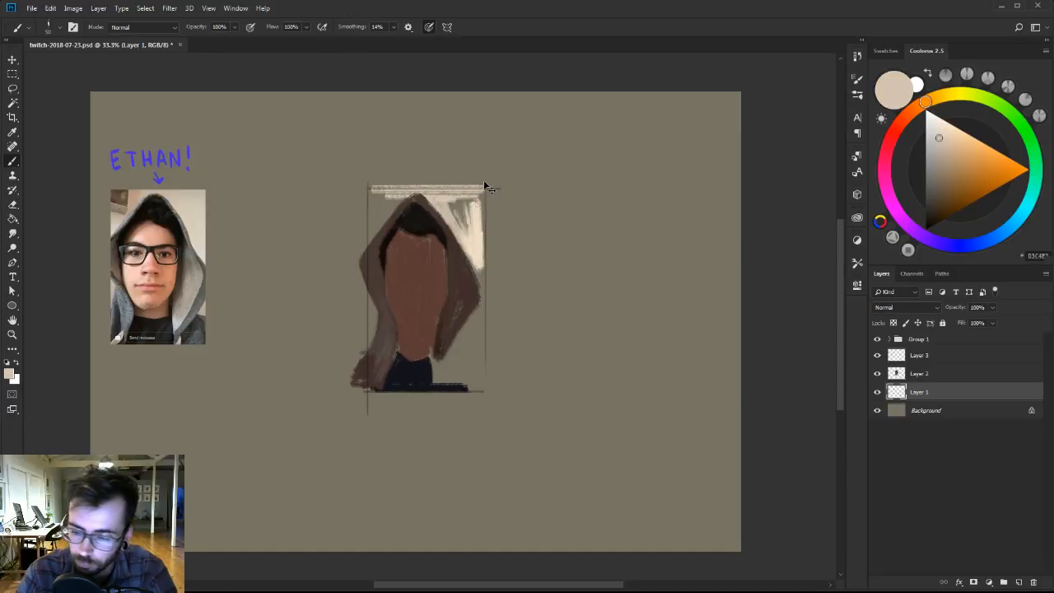
key(ctrl+z)
Hide the guide lines on Layer 3, fill the cream backdrop right of the hood, and extend it down beside the cloak in pale grey-beige.
click(878, 356)
alt+click(467, 223)
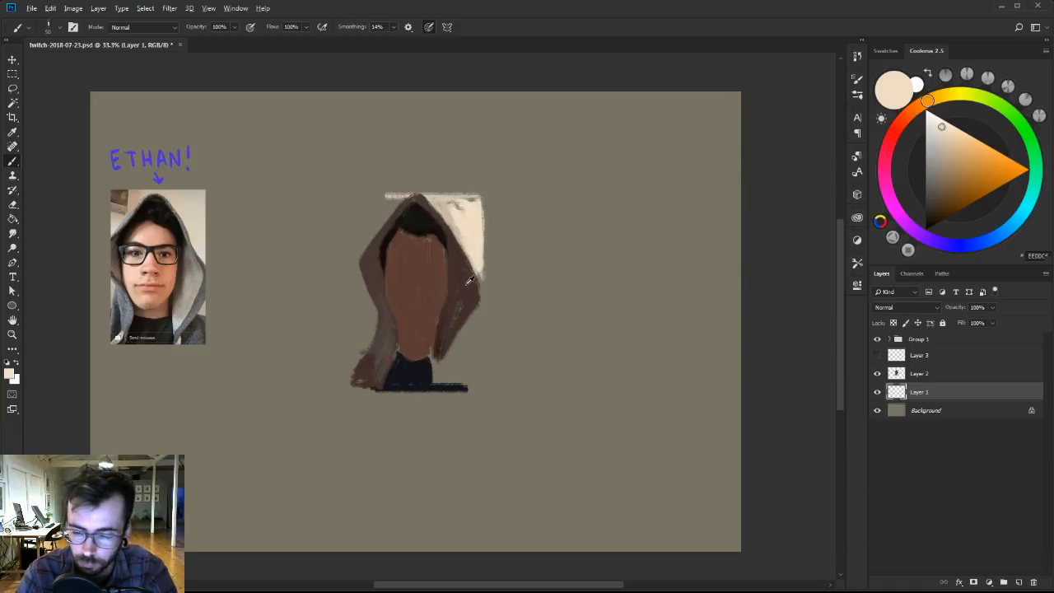
click(932, 157)
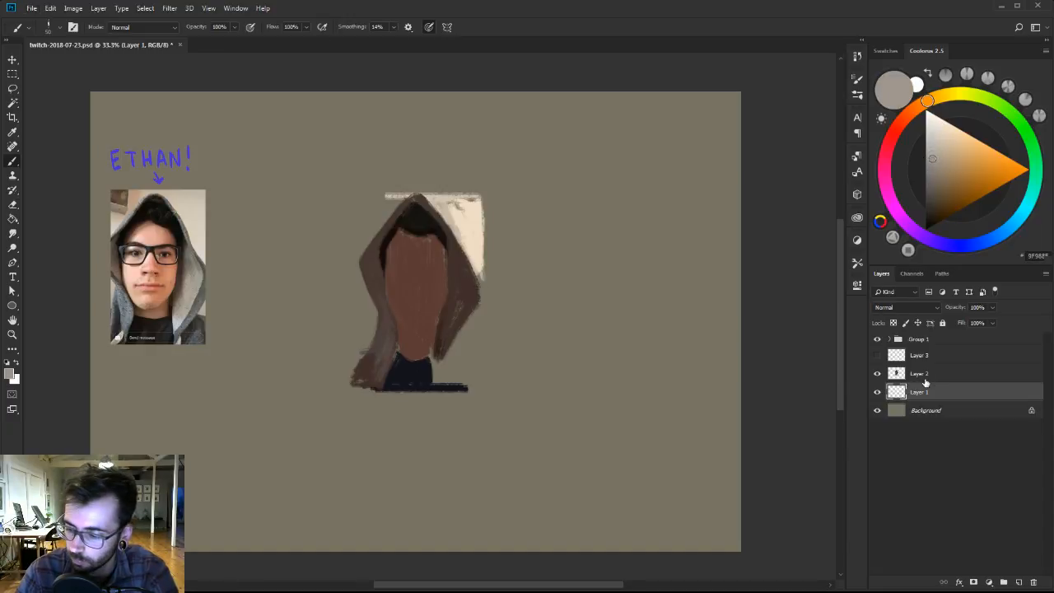
alt+click(471, 216)
drag(471, 202, 453, 204)
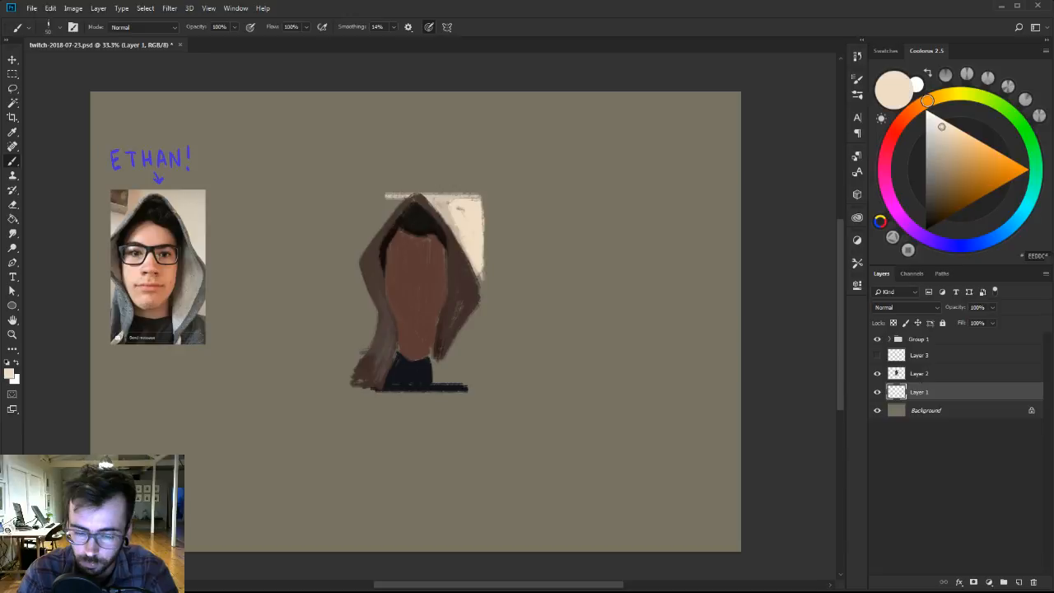
click(934, 134)
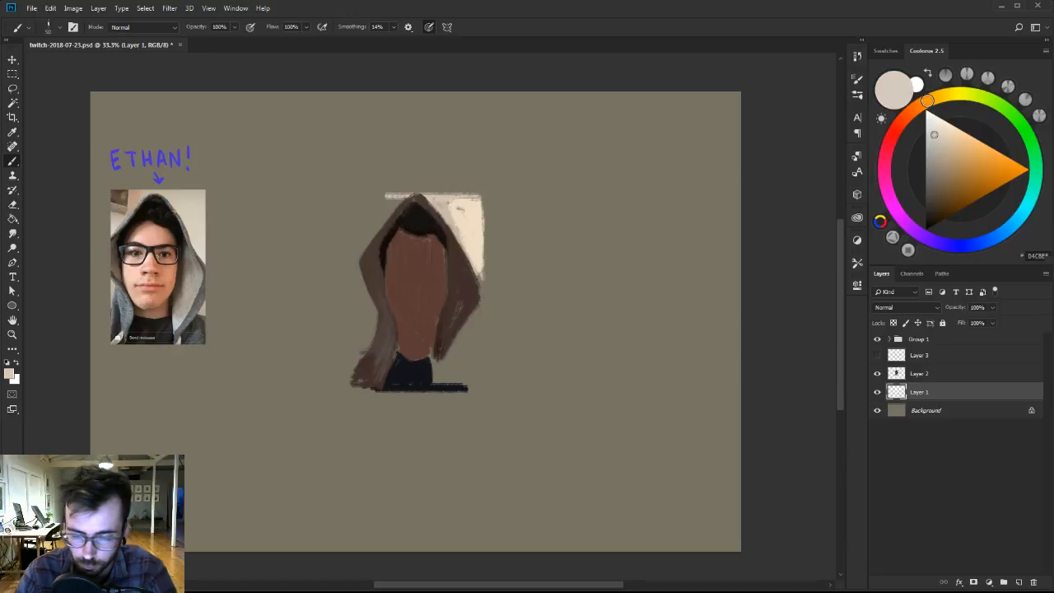
mouse_move(477, 313)
mouse_down()
mouse_move(468, 345)
mouse_move(478, 319)
mouse_up()
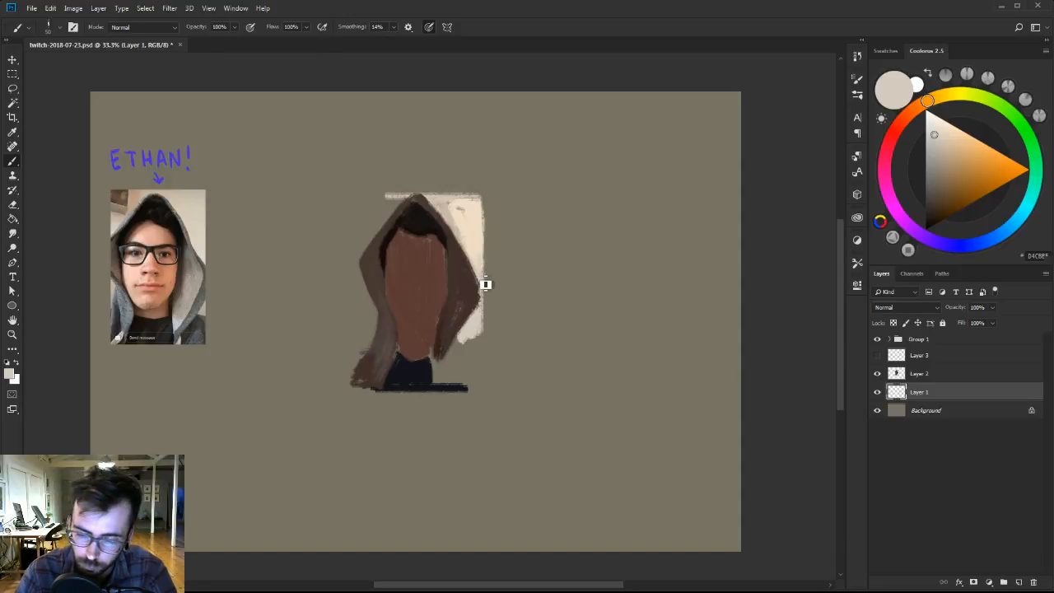
Paint a cream backdrop left of the hood down to its widest point, and cover the grey patches in the upper right.
alt+click(476, 227)
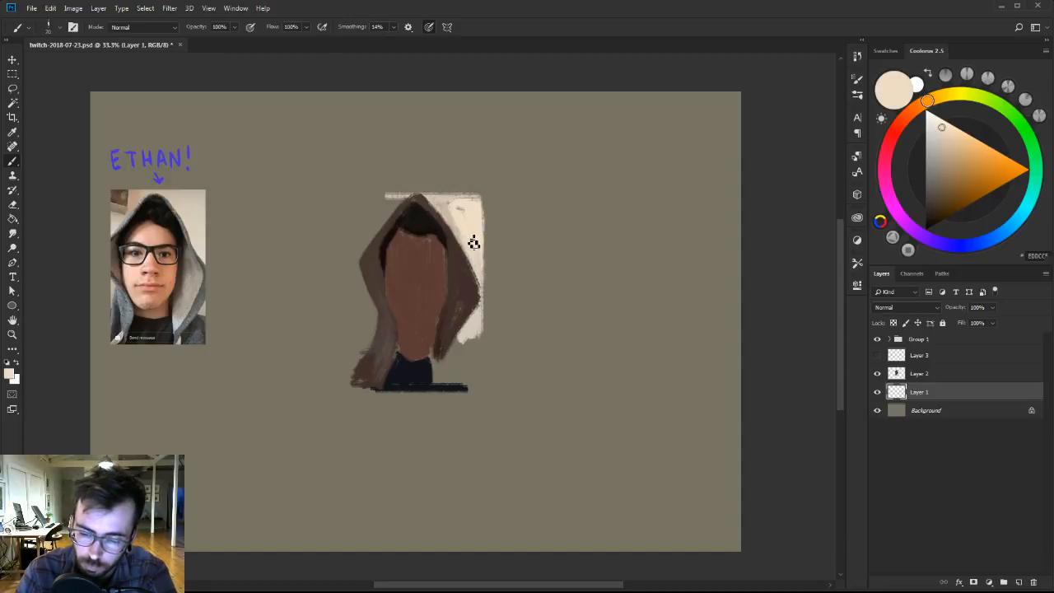
mouse_move(402, 204)
mouse_down()
mouse_move(374, 235)
mouse_move(370, 216)
mouse_up()
drag(404, 206, 380, 200)
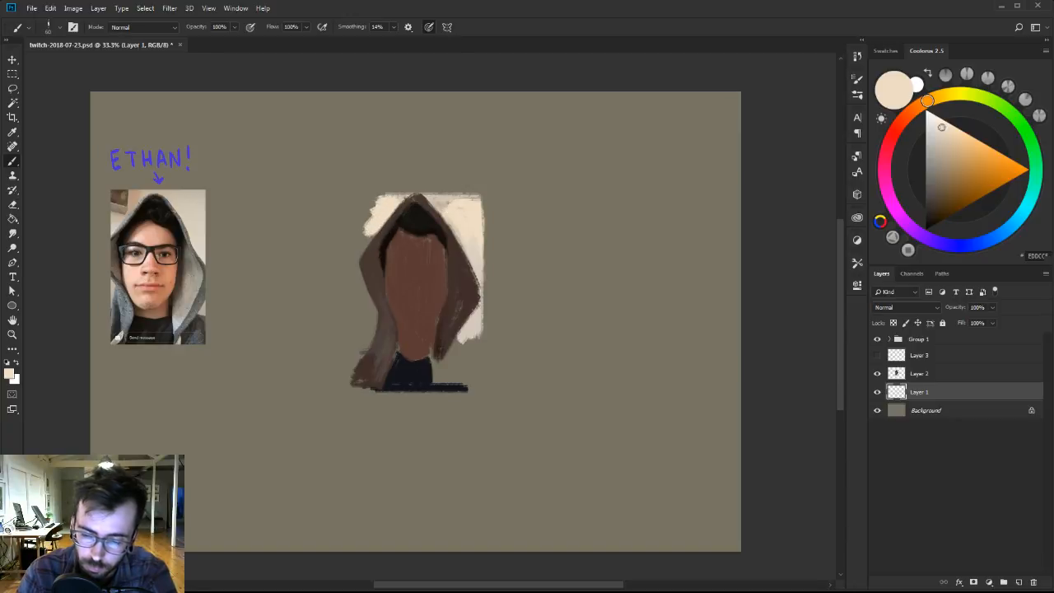
alt+click(460, 212)
drag(454, 206, 443, 200)
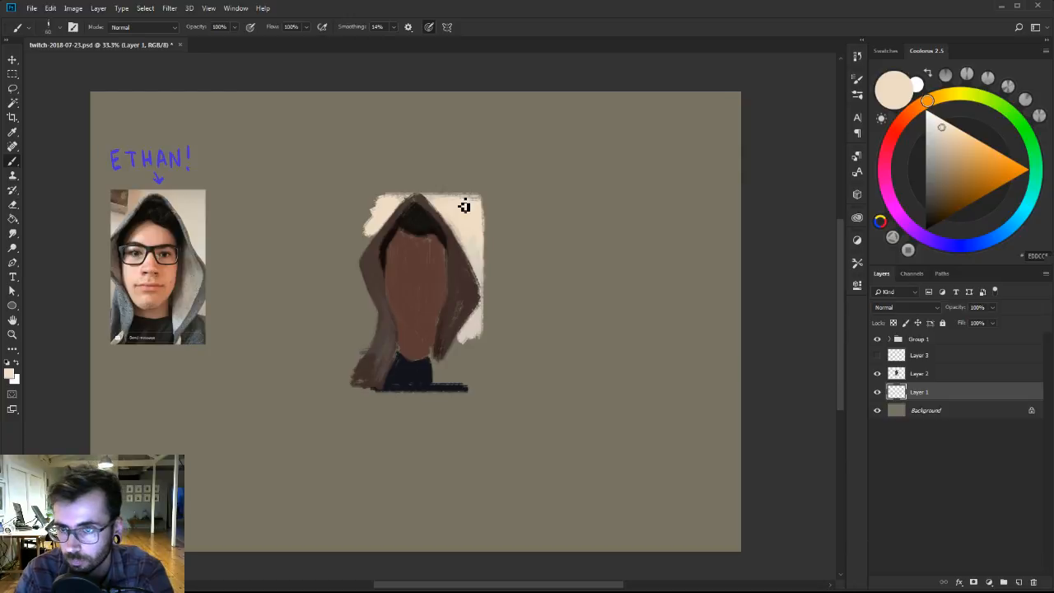
key([)
mouse_move(387, 209)
mouse_down()
mouse_move(372, 238)
mouse_move(375, 202)
mouse_up()
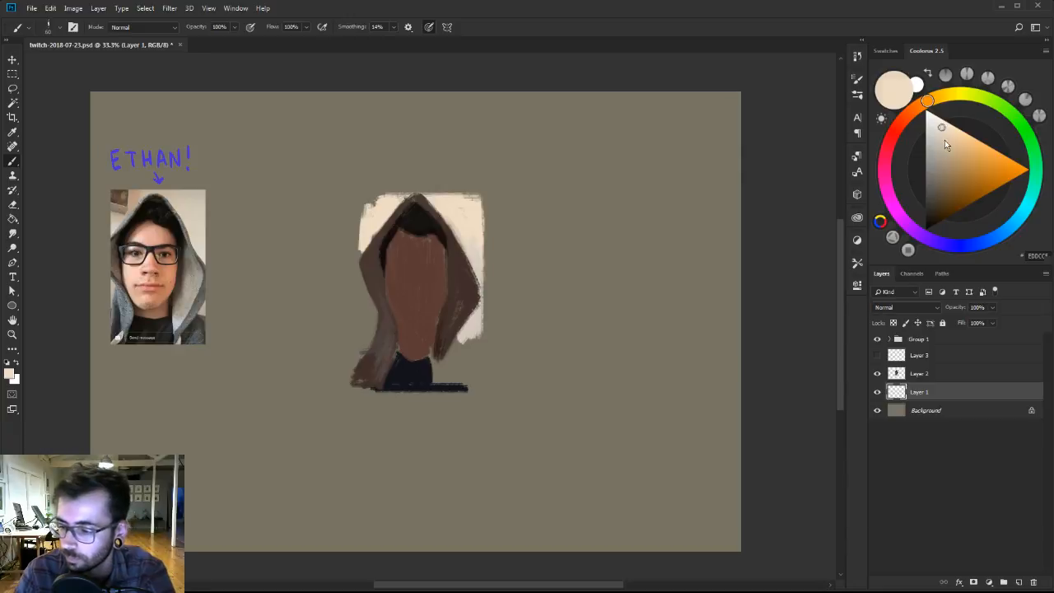
Add a darker tan tone to the backdrop beside the hood's left slope and blend it with sampled cream.
click(943, 140)
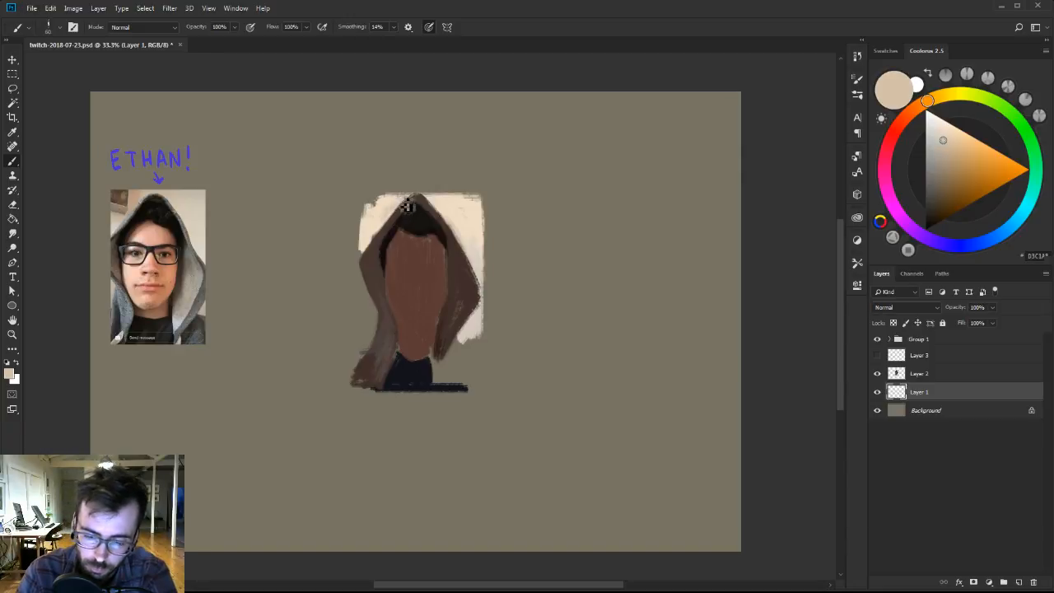
alt+click(372, 225)
mouse_move(372, 225)
mouse_down()
mouse_move(370, 207)
mouse_move(383, 205)
mouse_move(370, 226)
mouse_up()
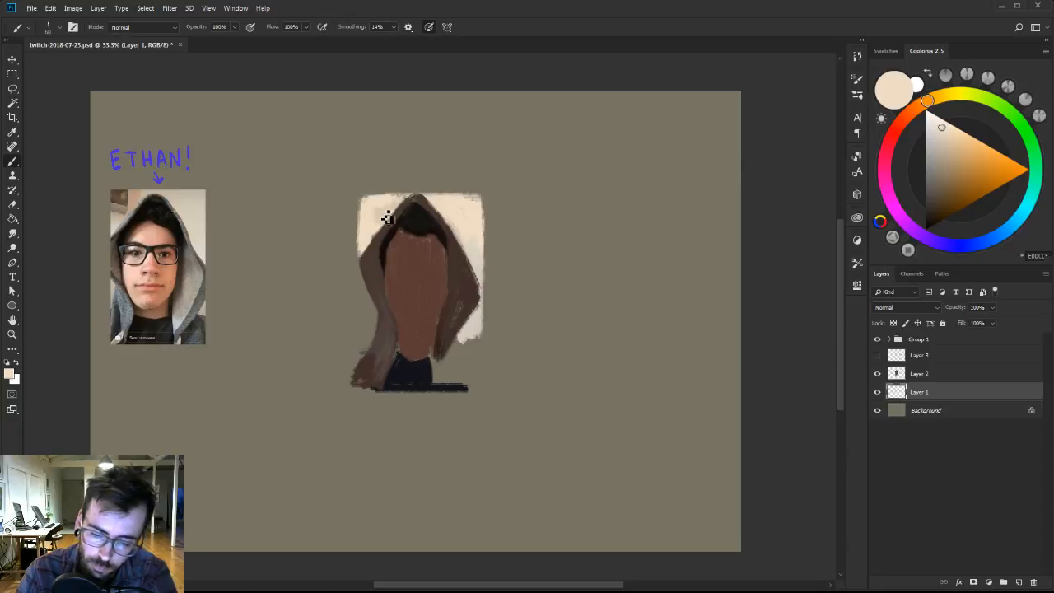
alt+click(384, 215)
alt+click(376, 221)
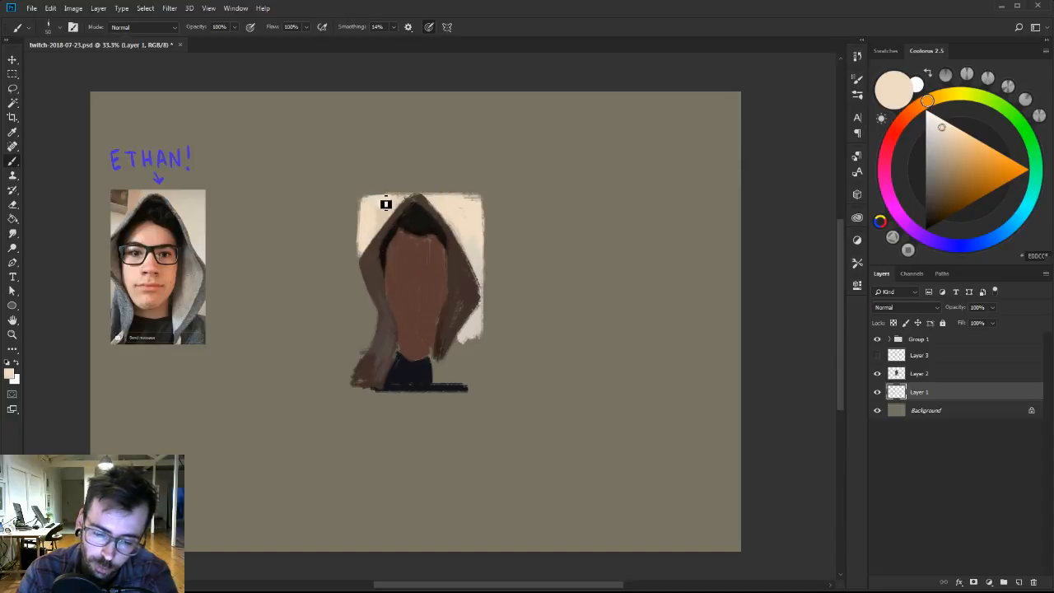
alt+click(373, 235)
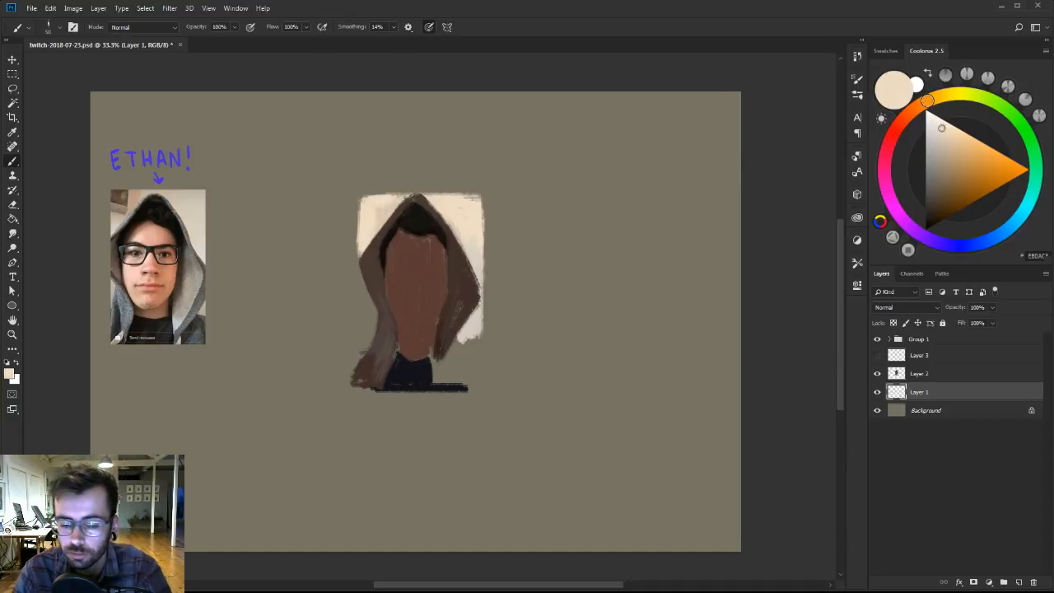
Extend the cream backdrop above the hood tip and square off its upper left and upper right corners.
alt+click(366, 220)
drag(360, 191, 360, 235)
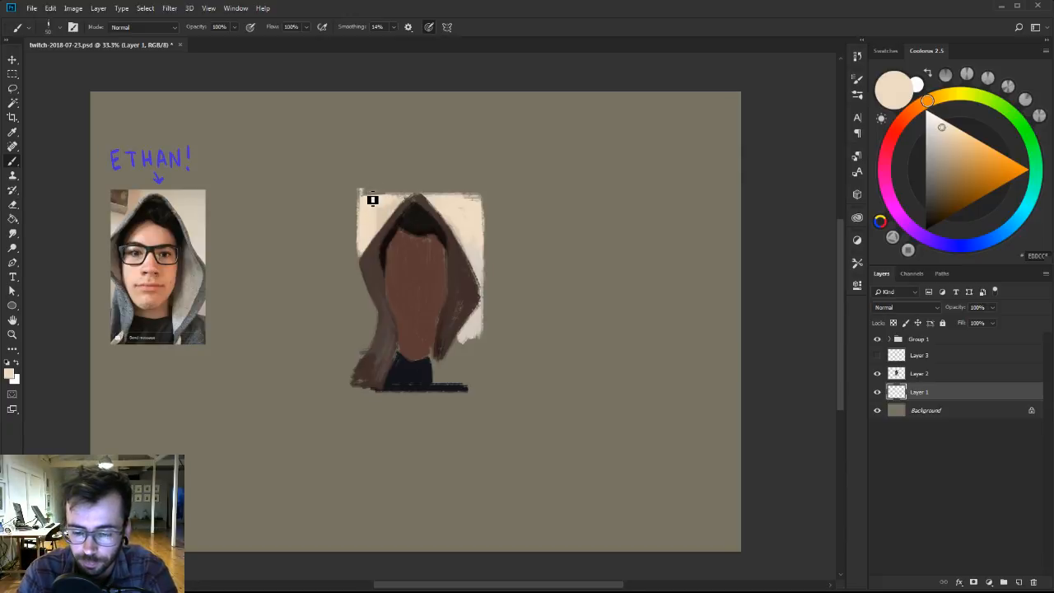
mouse_move(368, 199)
mouse_down()
mouse_move(481, 191)
mouse_move(370, 197)
mouse_move(433, 190)
mouse_move(373, 200)
mouse_move(404, 189)
mouse_up()
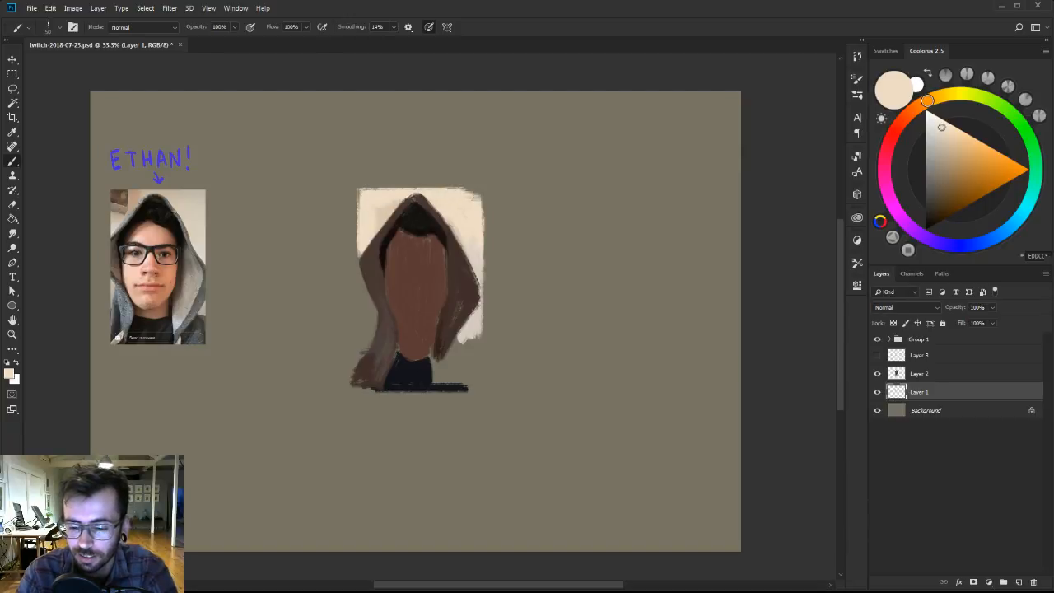
drag(489, 228, 483, 195)
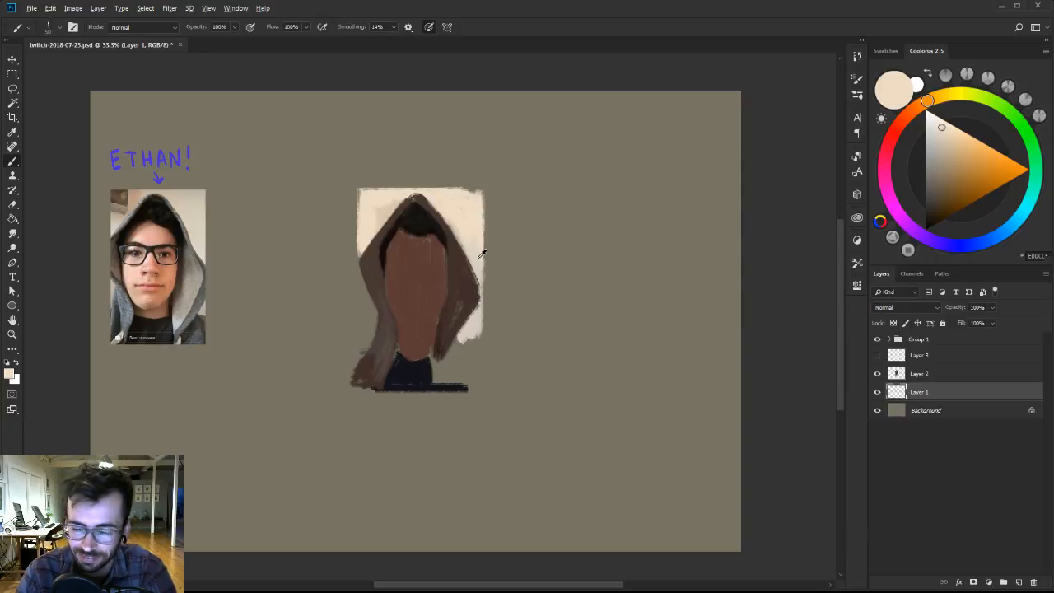
Try a muted brown in the backdrop's upper left, even that area out with sampled cream, and make the figure's layer active.
click(945, 180)
drag(377, 197, 385, 194)
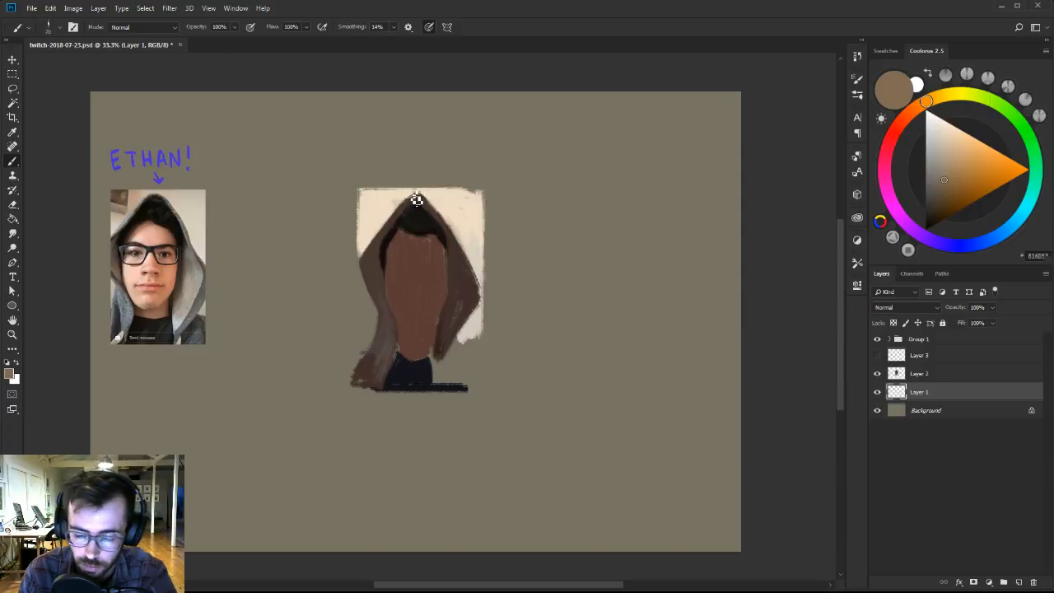
alt+click(382, 211)
alt+click(365, 212)
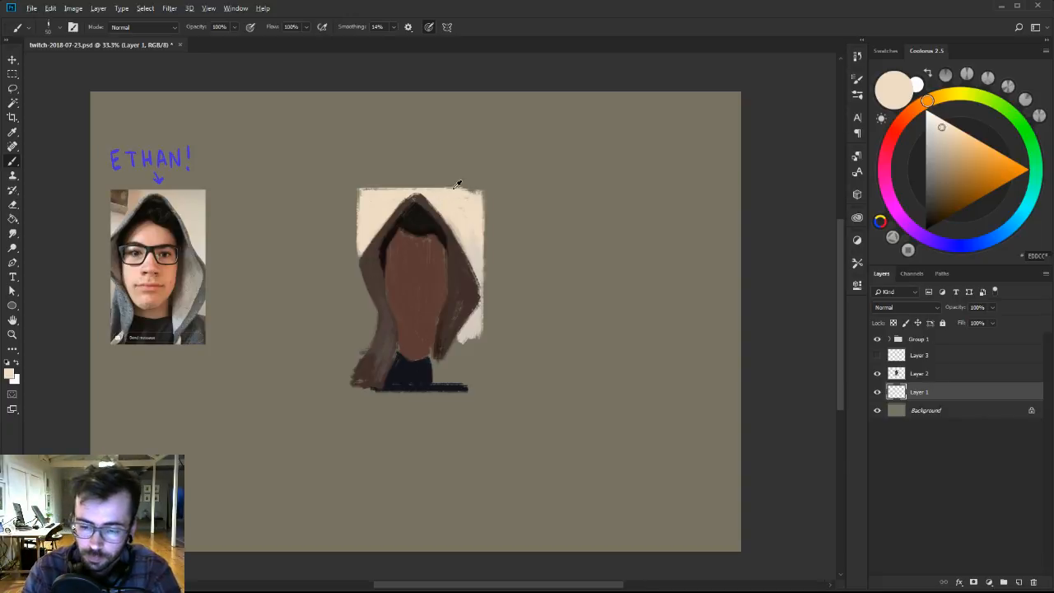
click(904, 373)
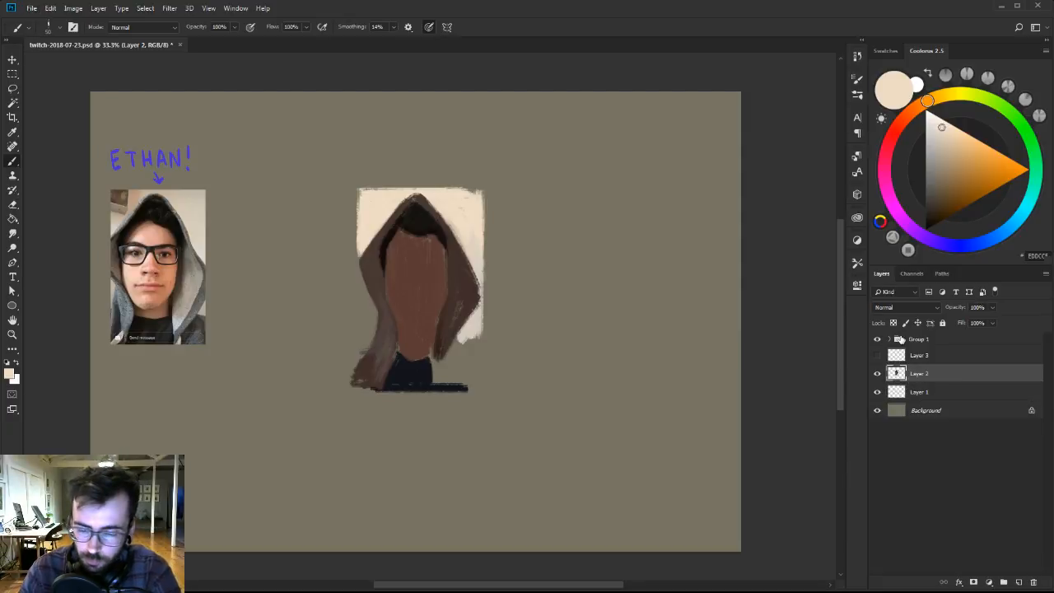
Extend the cream backdrop on Layer 1 down past the hood's left side, and make Layer 2 active again.
click(924, 387)
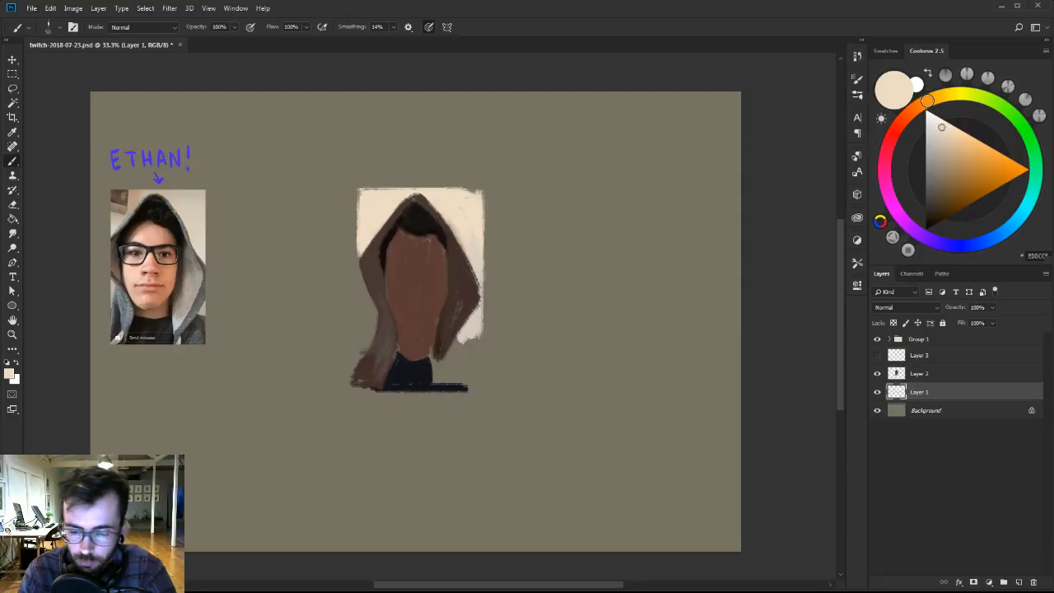
drag(362, 256, 363, 310)
mouse_move(362, 224)
mouse_down()
mouse_move(369, 339)
mouse_move(369, 222)
mouse_move(372, 334)
mouse_move(382, 310)
mouse_move(372, 310)
mouse_move(368, 248)
mouse_move(364, 351)
mouse_move(364, 201)
mouse_up()
click(921, 370)
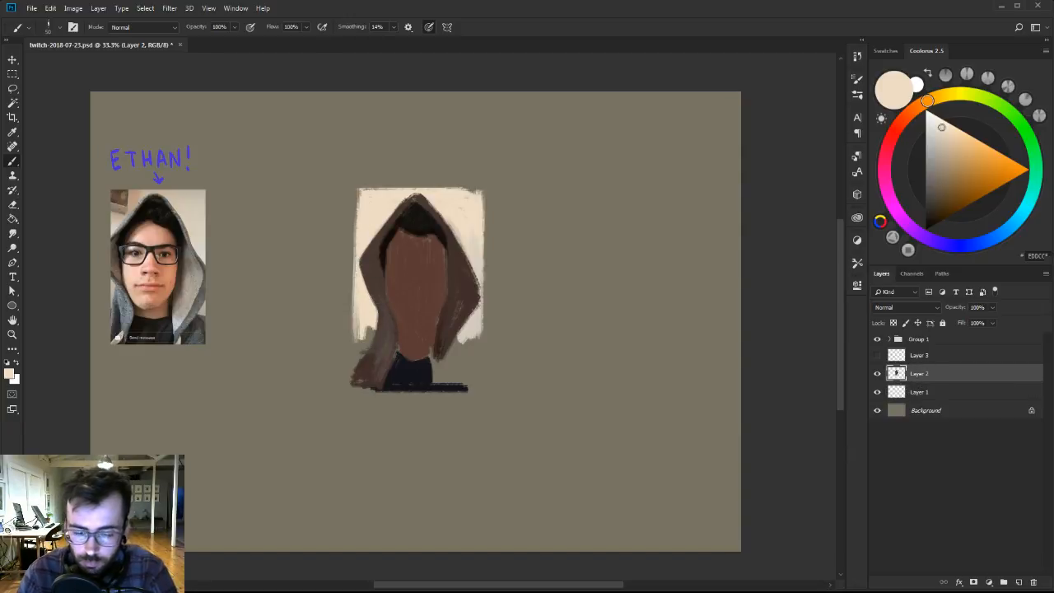
Mix a muted blue-grey and paint the hood's lower right drape beside the neck.
alt+click(450, 338)
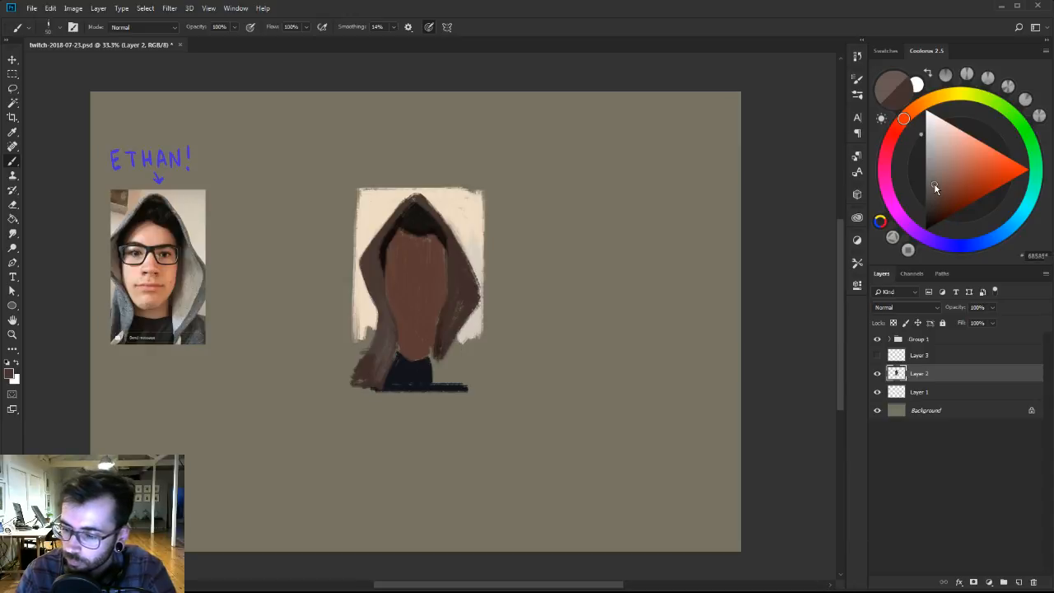
click(1007, 225)
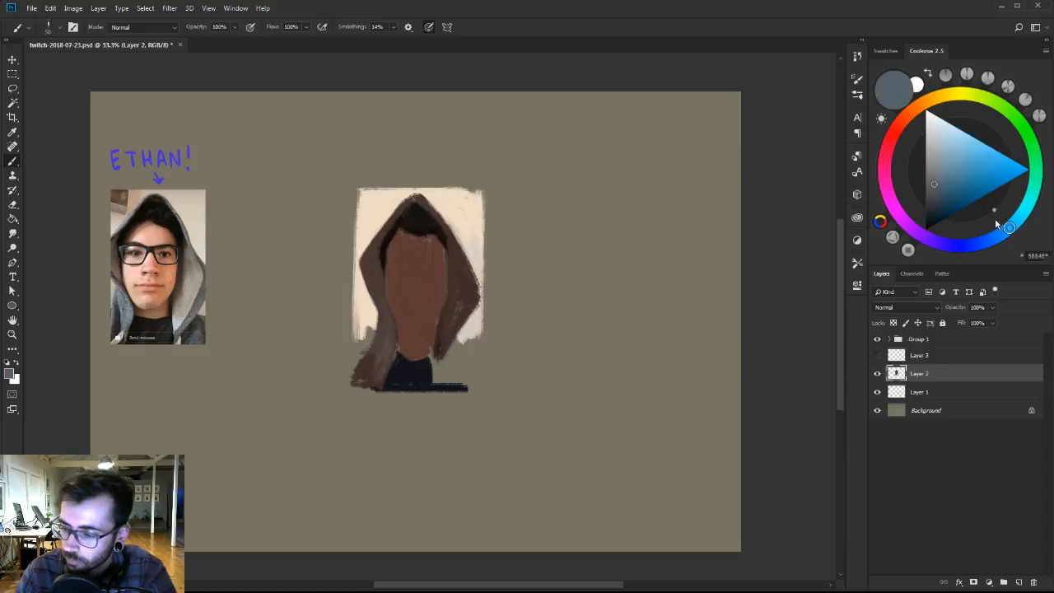
click(931, 182)
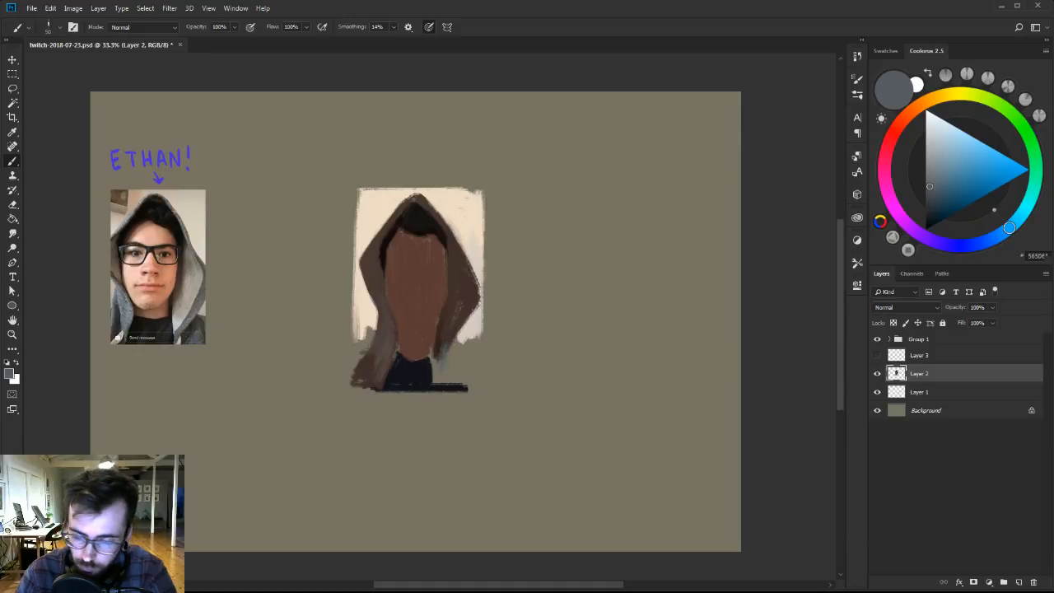
drag(449, 355, 440, 359)
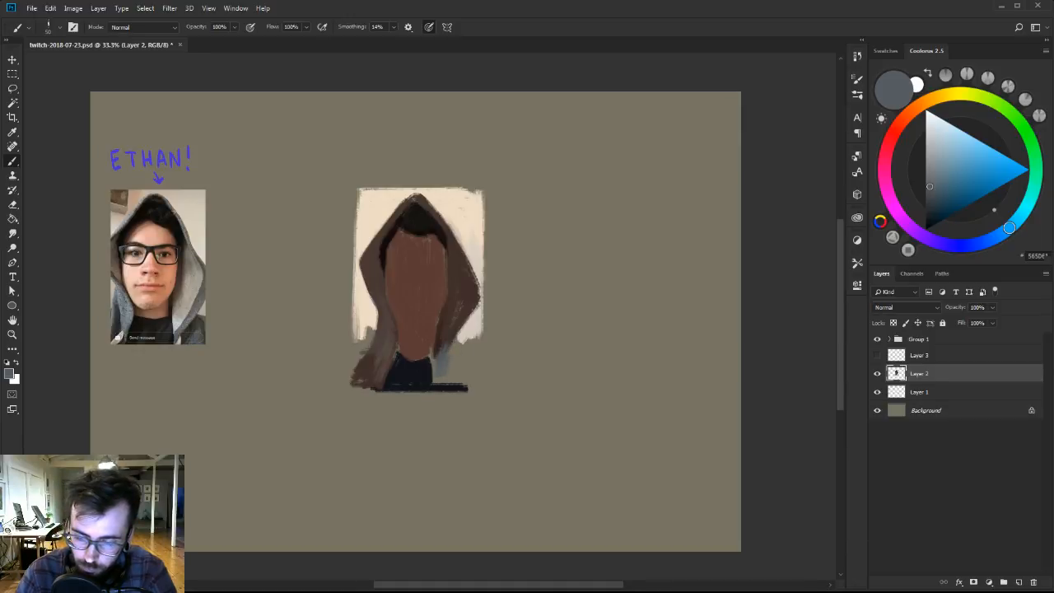
Refine the shirt's V-shaped neckline below the chin with sampled navy, and sample the face's brown.
alt+click(437, 389)
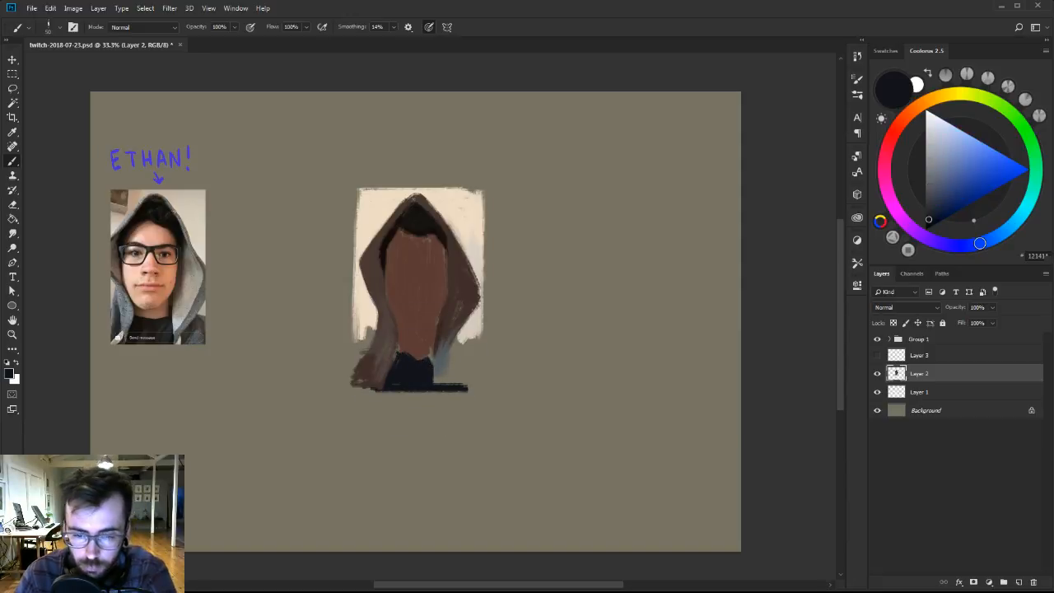
alt+click(397, 308)
alt+click(409, 306)
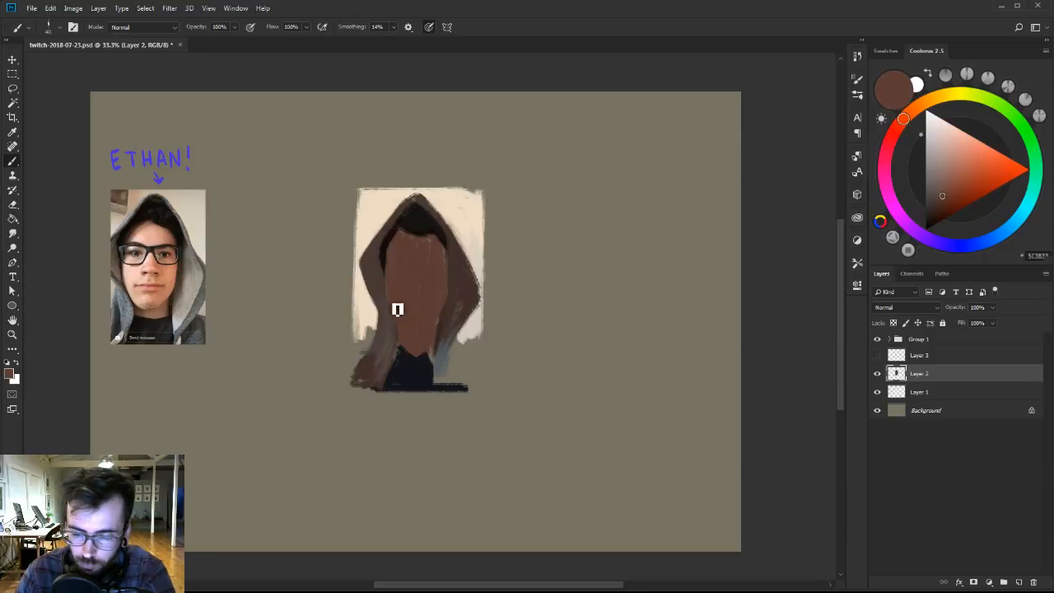
Tint the hood's lower left drape with sampled grey and add a short blue-grey stroke for the right shoulder.
alt+click(443, 354)
alt+click(449, 356)
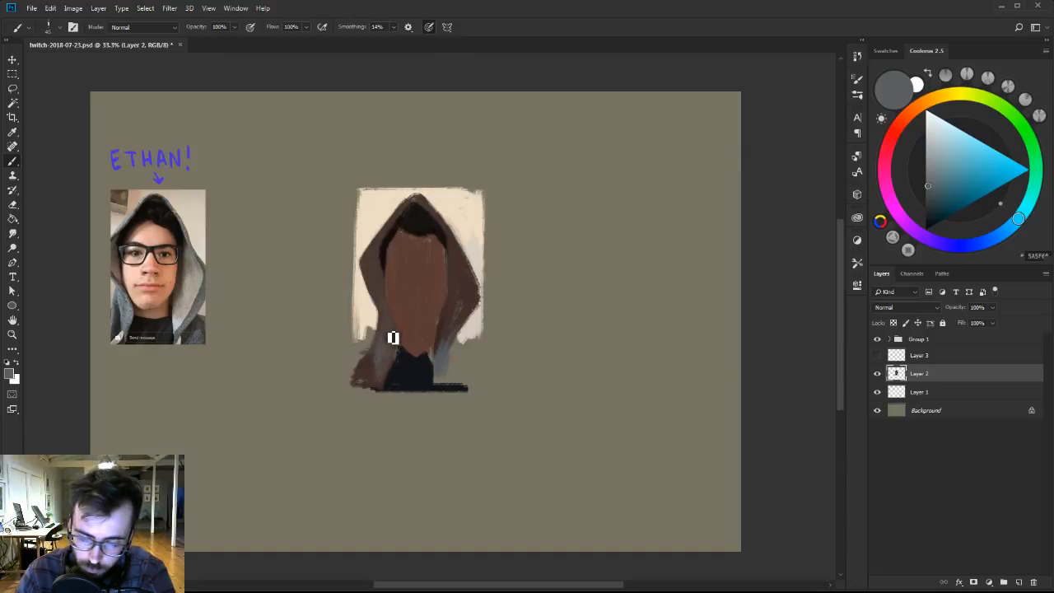
alt+click(375, 361)
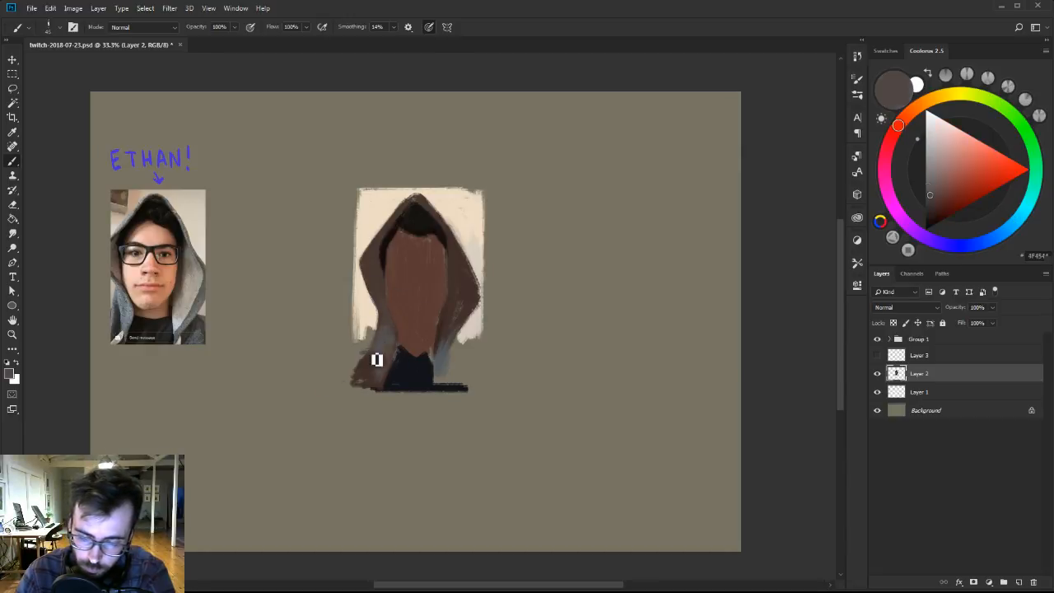
alt+click(462, 352)
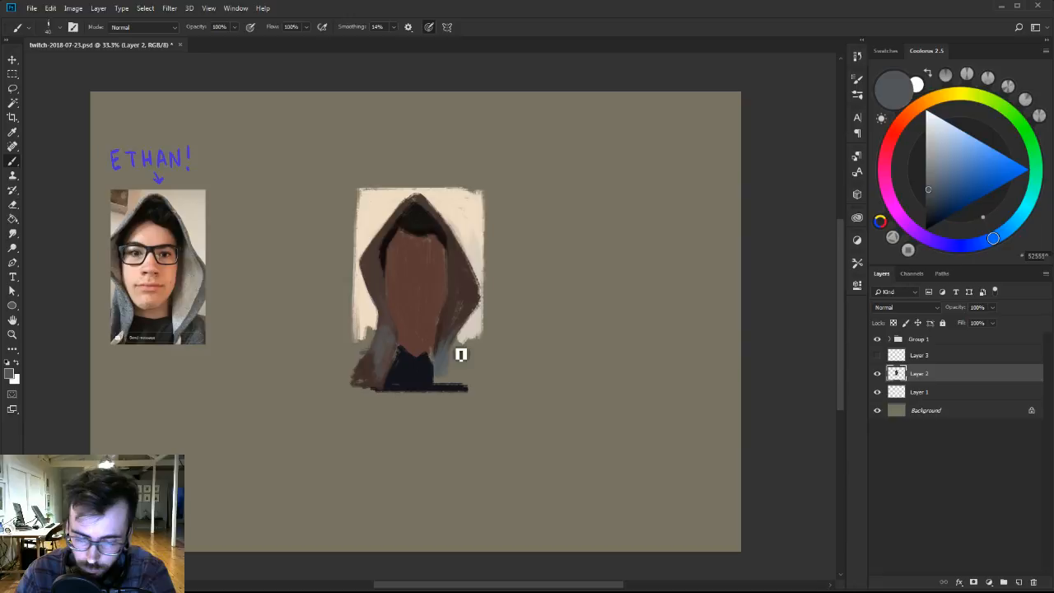
drag(461, 354, 481, 353)
Mix lighter greyish browns from the face colour and block in a paler patch at the base of the face.
alt+click(418, 310)
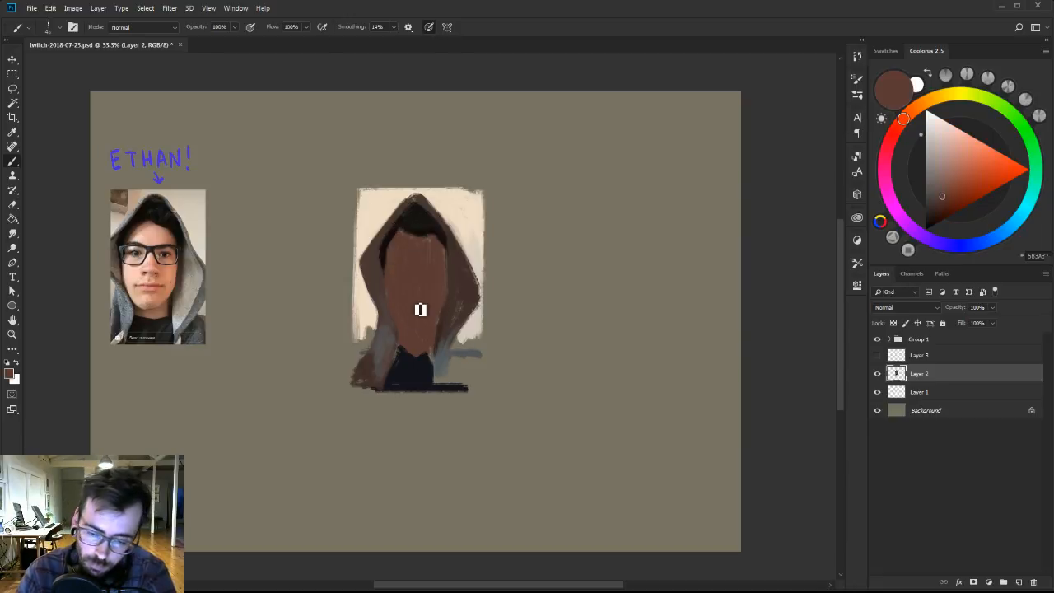
click(935, 172)
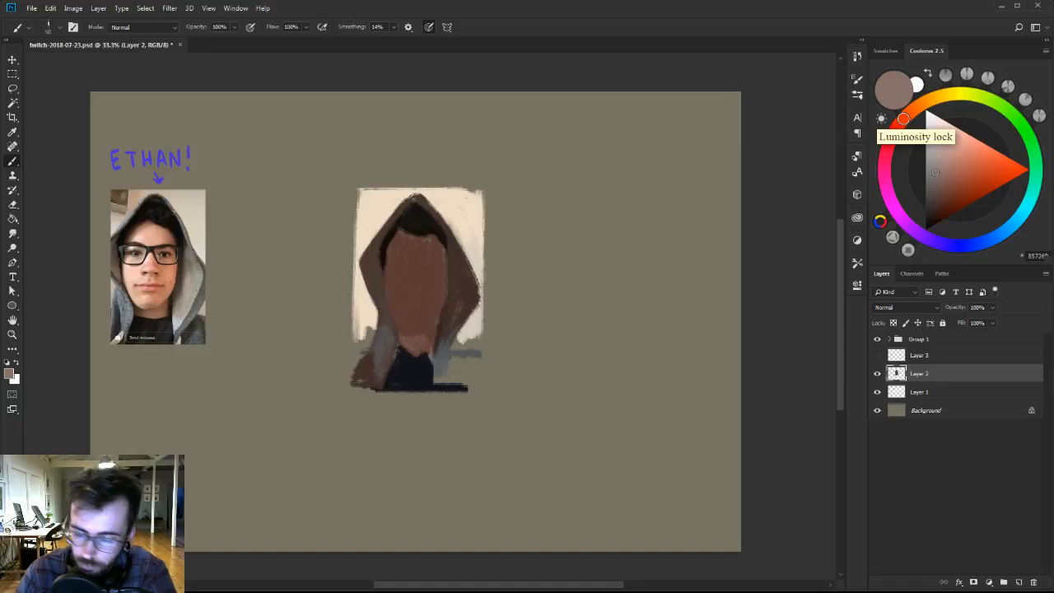
click(923, 107)
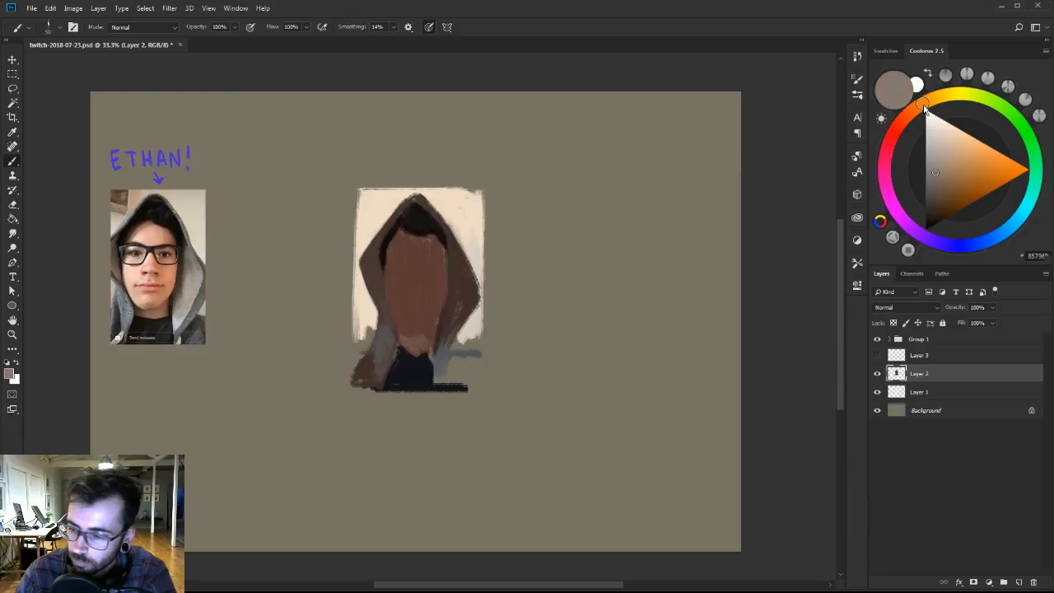
click(937, 166)
key([)
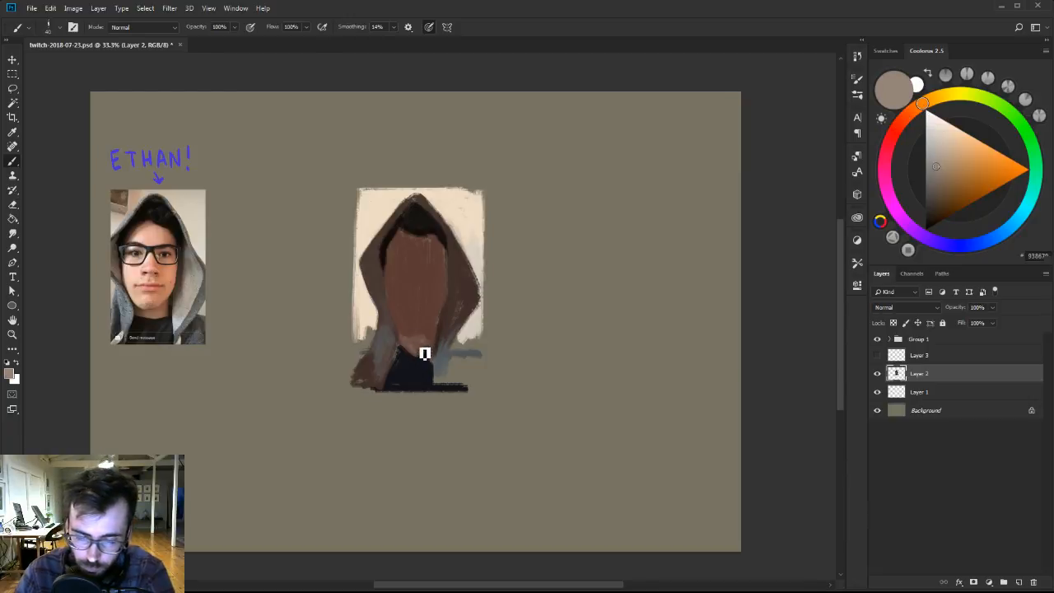
alt+click(417, 347)
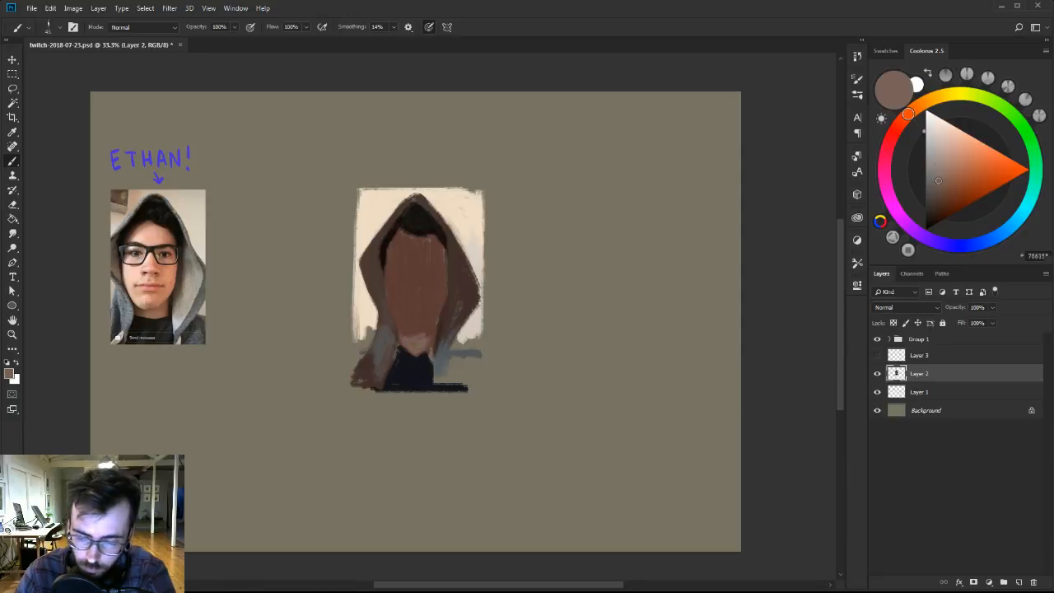
Mix a lighter pinkish tan and blend it into the pale patch at the base of the face.
click(927, 104)
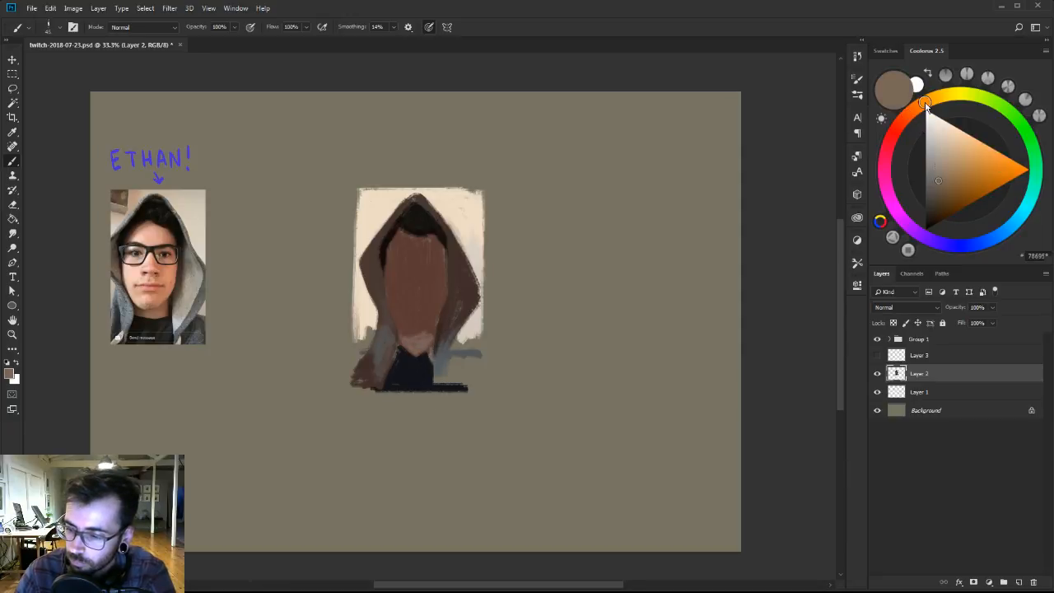
drag(940, 178, 935, 167)
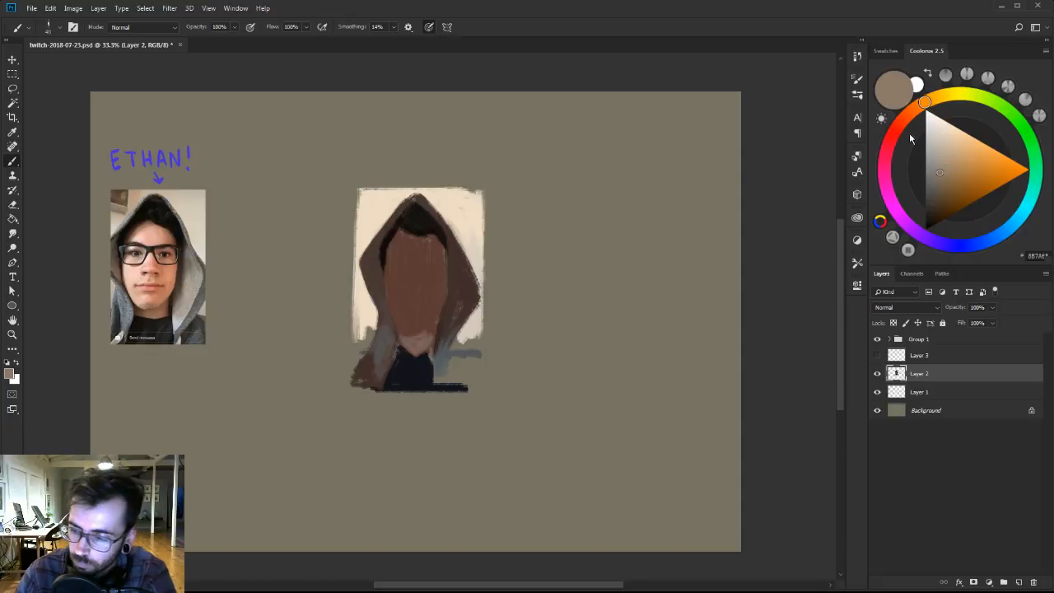
click(907, 117)
click(944, 160)
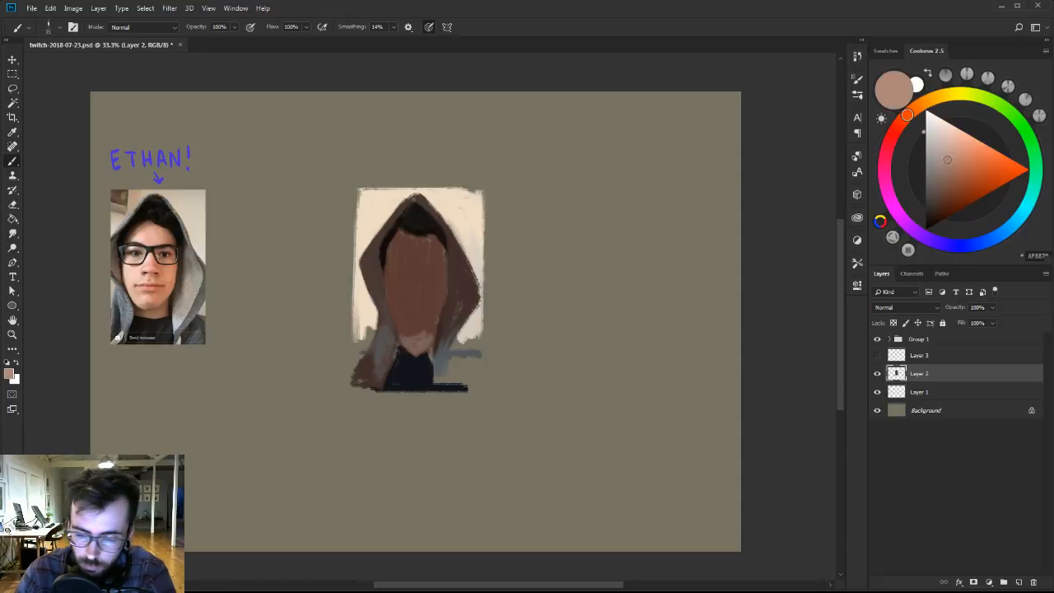
alt+click(432, 341)
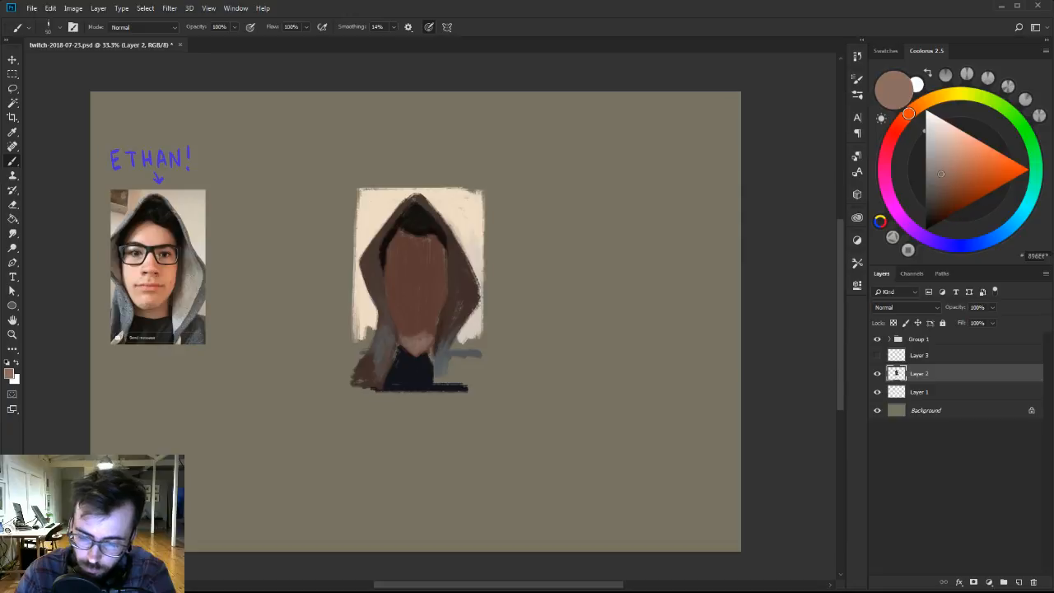
alt+click(420, 338)
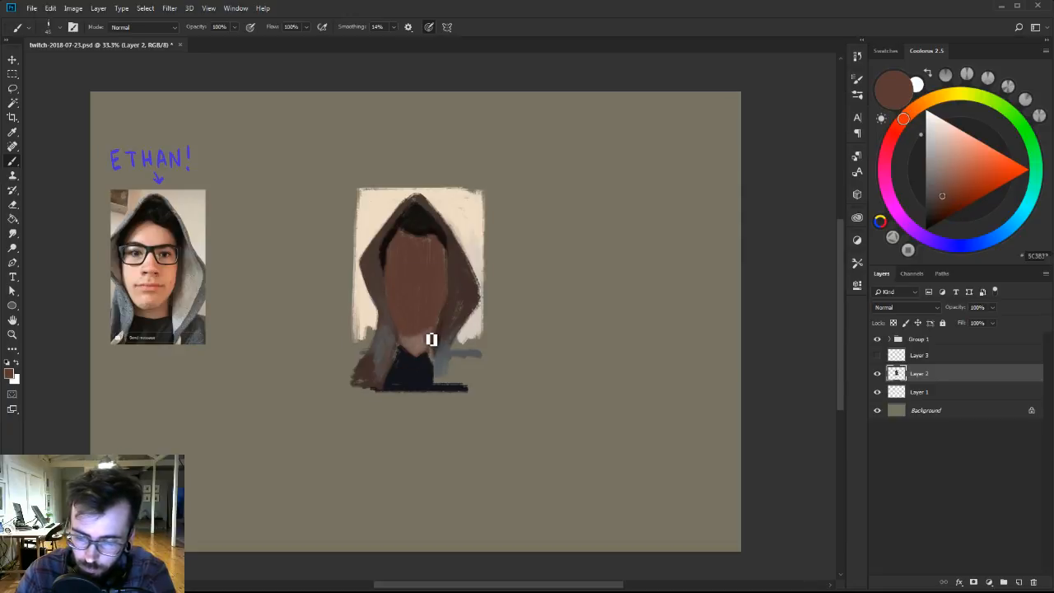
Mix progressively darker browns and touch up the shadows along the lower face and the hood's inner edge.
drag(942, 196, 935, 197)
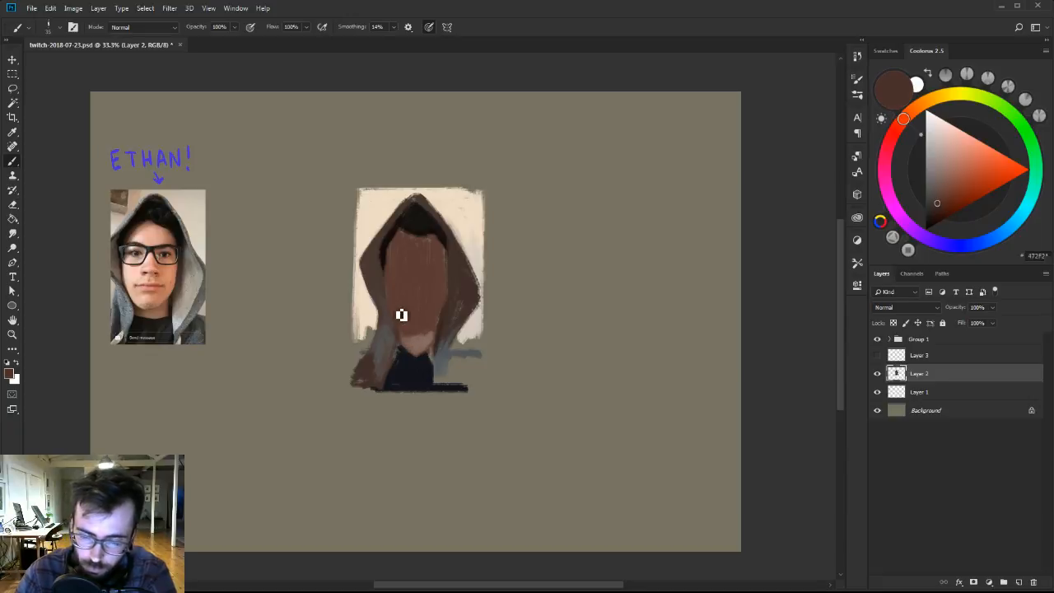
drag(938, 204, 931, 216)
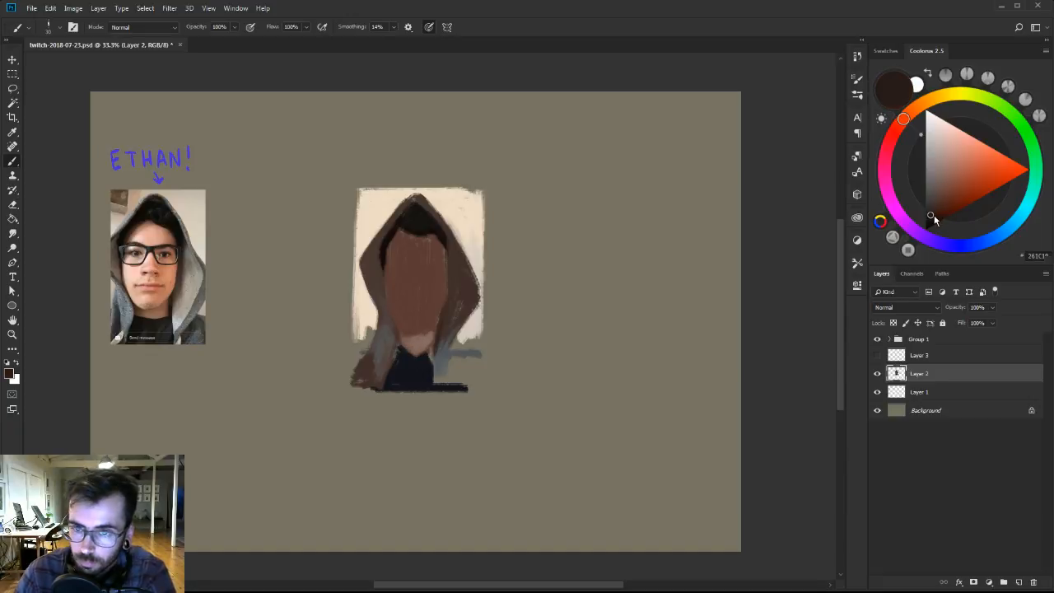
alt+click(427, 343)
Flatten the neckline and widen the shirt toward the hood on both sides with sampled navy and skin tones.
alt+click(418, 354)
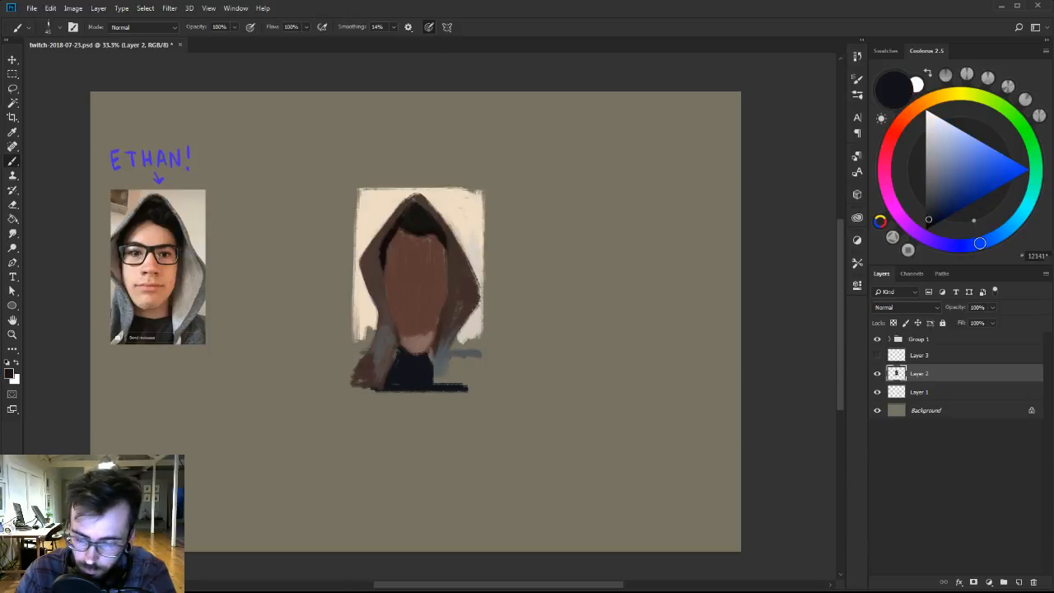
alt+click(419, 340)
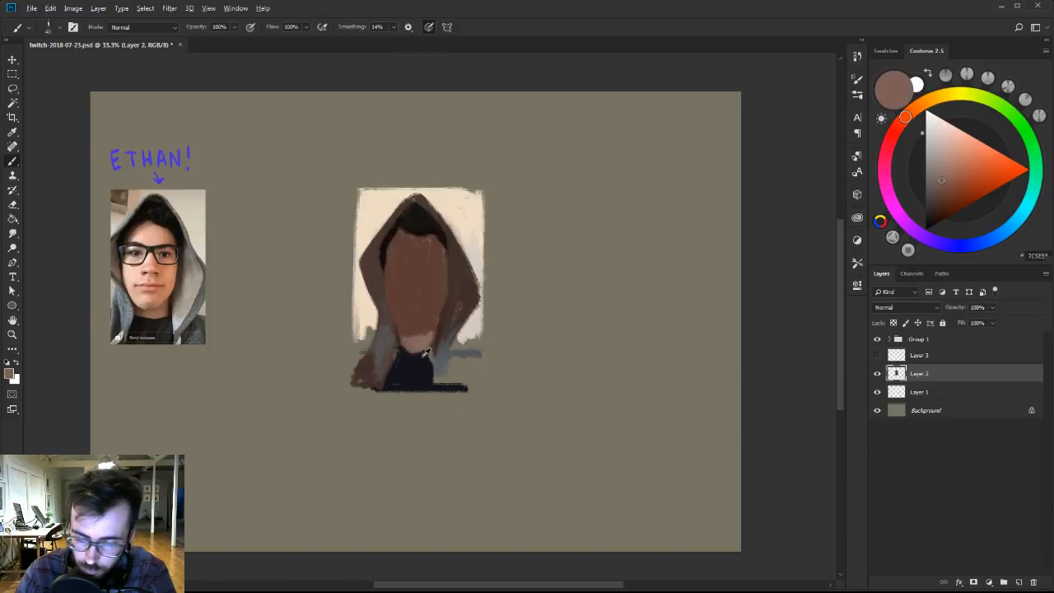
alt+click(431, 360)
alt+click(416, 354)
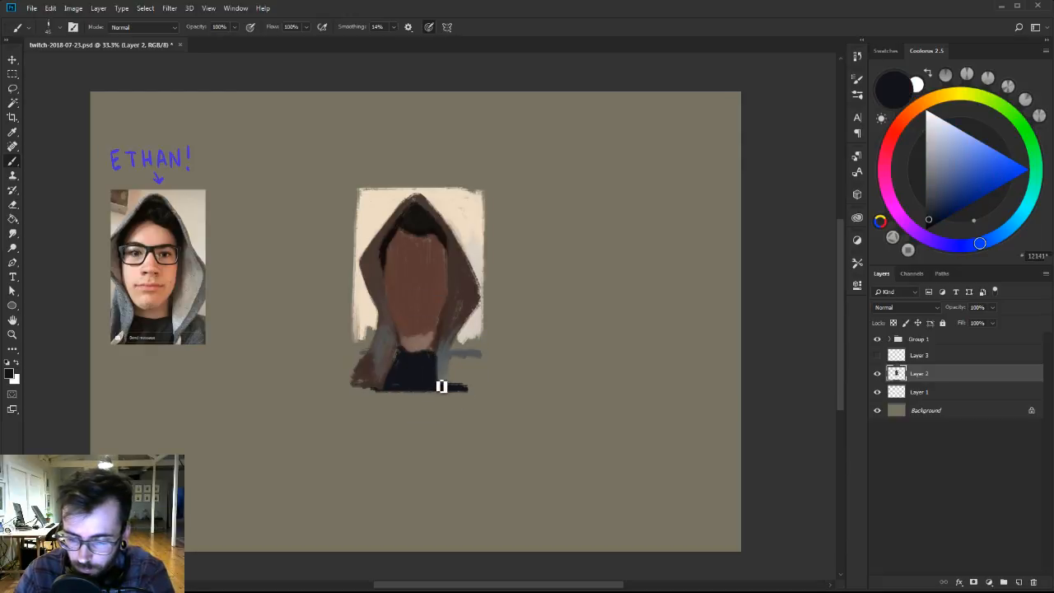
alt+click(398, 363)
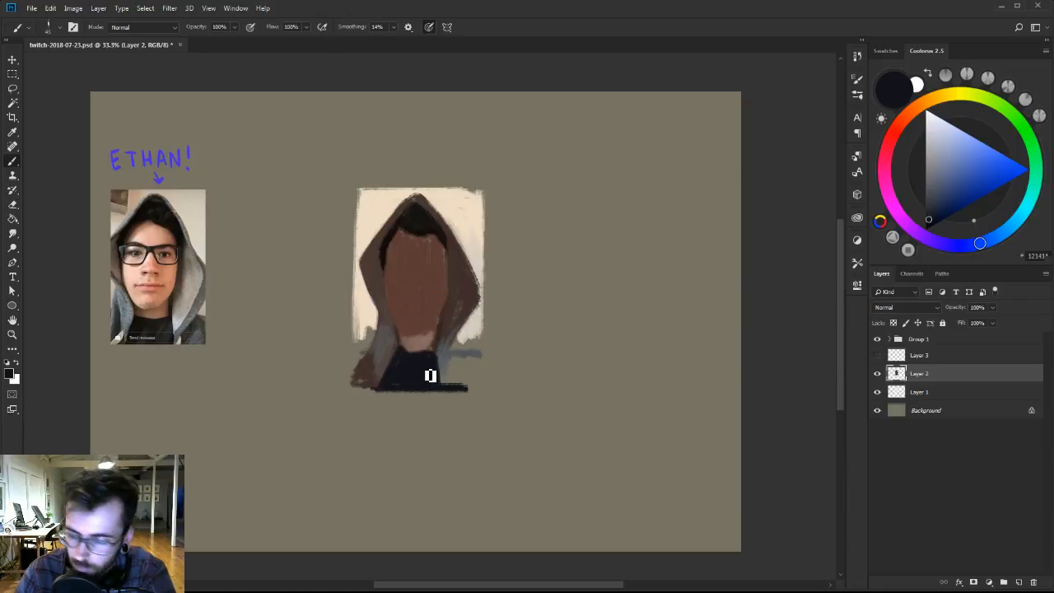
Mix a slightly lighter navy and paint diagonal fold strokes across the dark shirt.
click(932, 202)
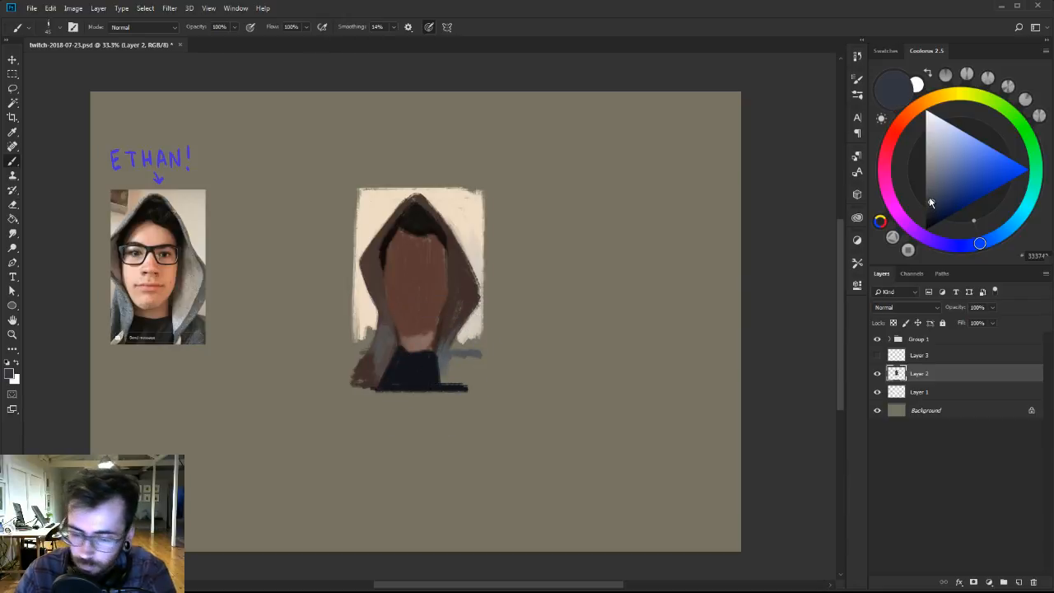
alt+click(437, 377)
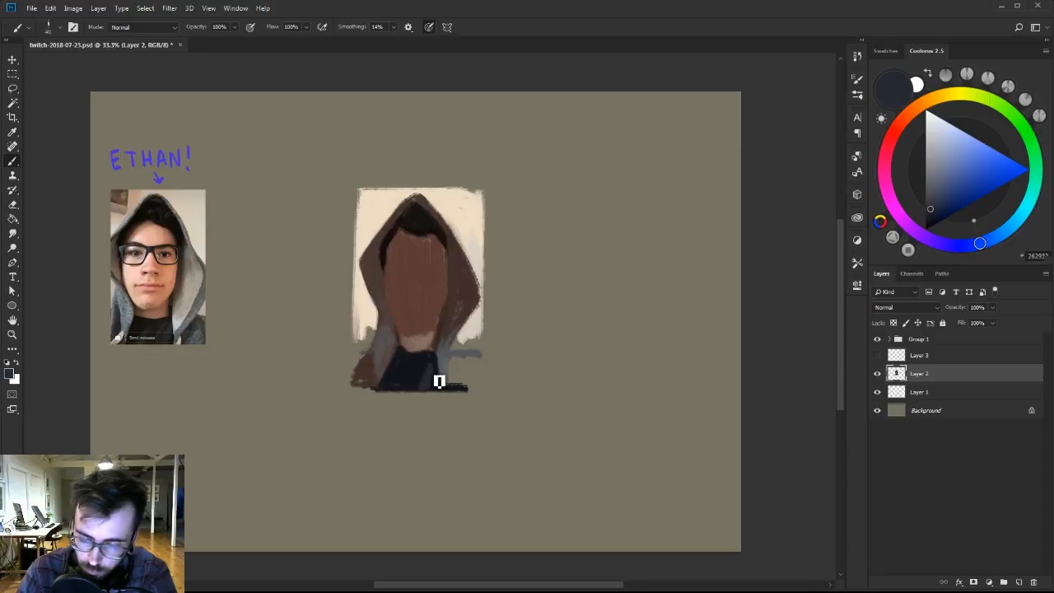
alt+click(440, 369)
alt+click(427, 372)
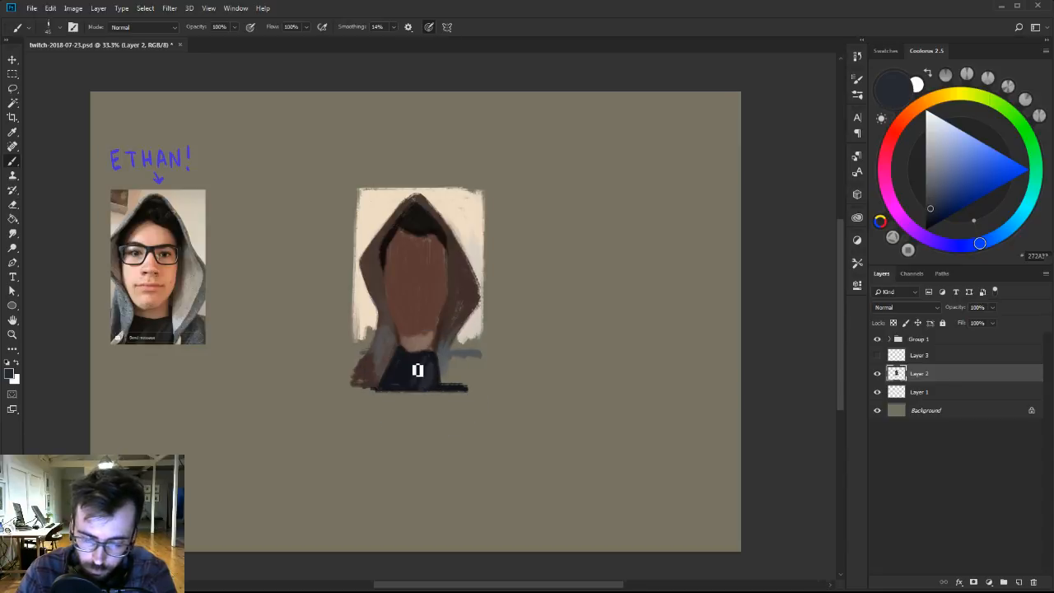
key(])
drag(402, 384, 413, 363)
alt+click(410, 368)
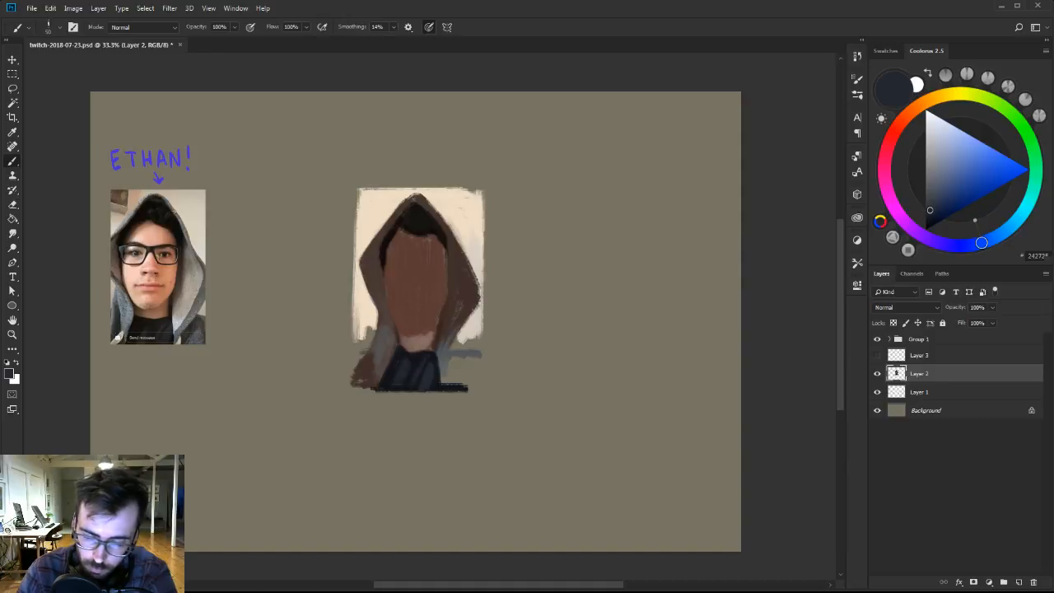
Sample the neck's skin tone to touch up the edge above the collar, and save the document.
alt+click(411, 352)
key([)
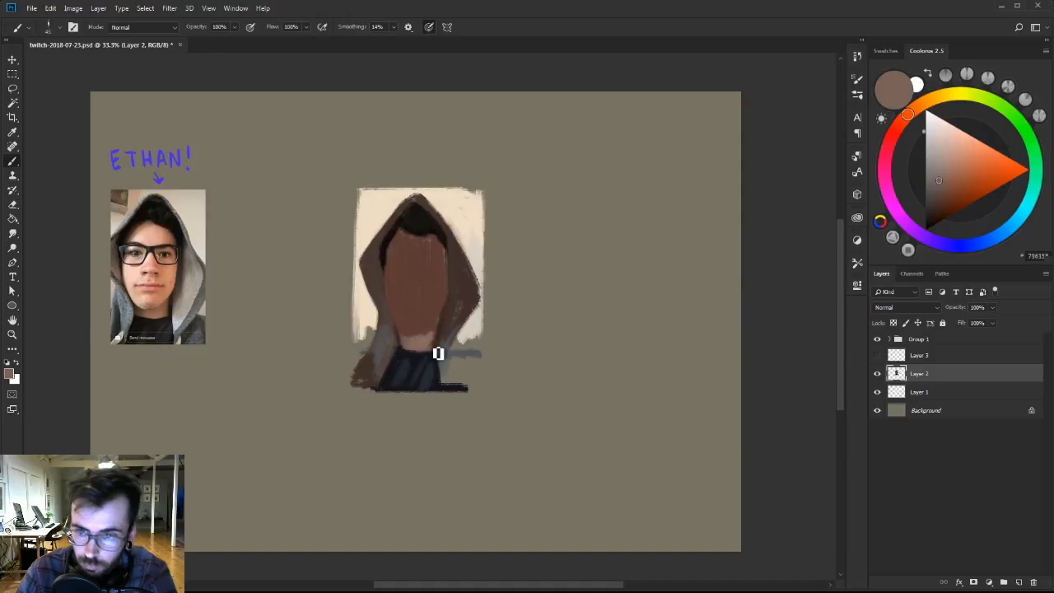
key(ctrl+s)
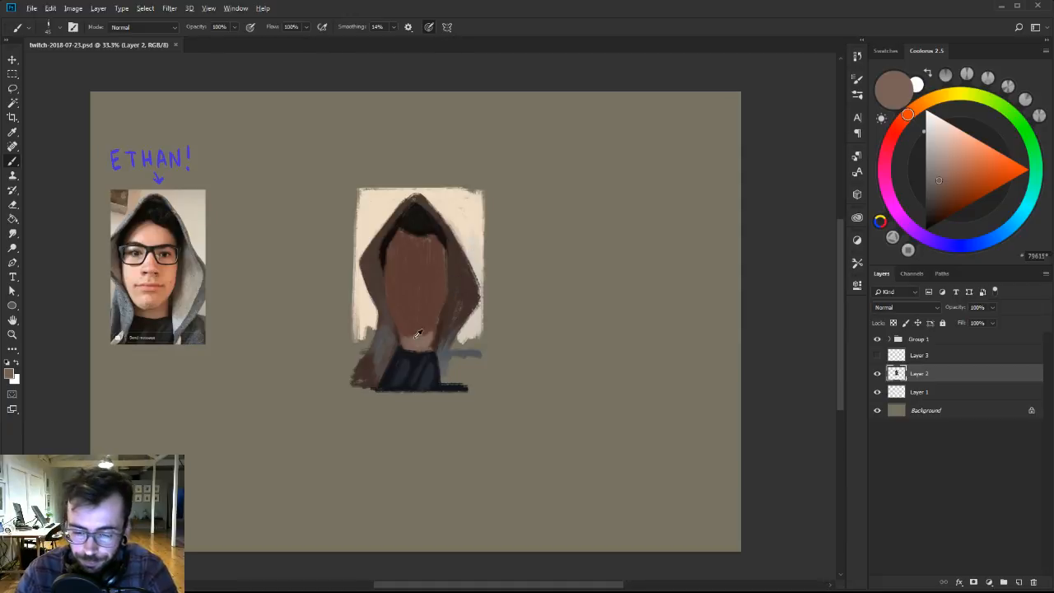
Touch up the cream backdrop beside the hood's lower left edge and start blocking in the right shoulder with sampled grey.
alt+click(369, 329)
drag(376, 334, 383, 313)
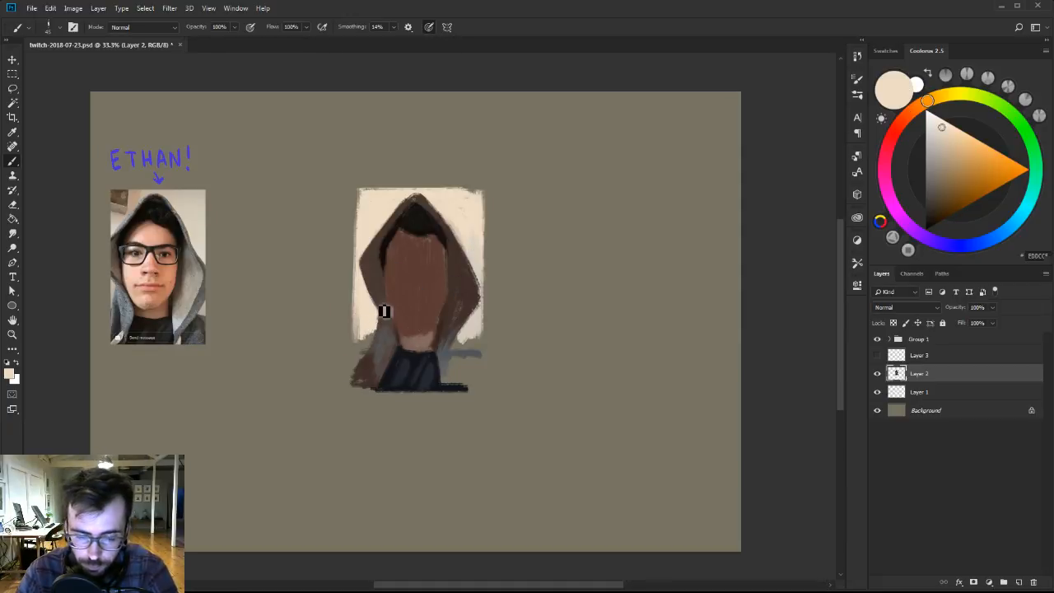
alt+click(446, 356)
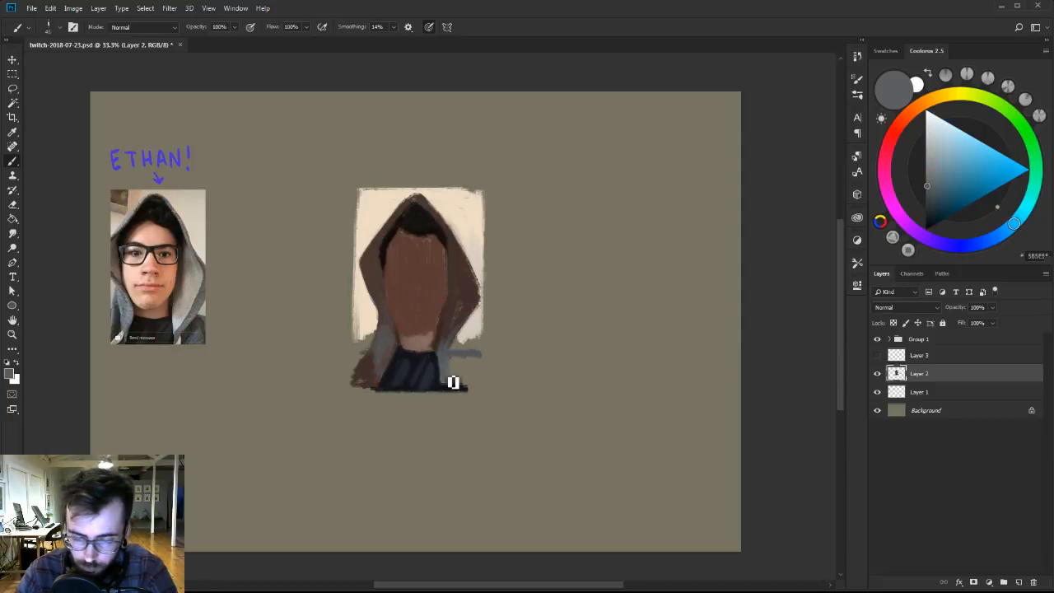
mouse_move(451, 392)
mouse_down()
mouse_move(468, 391)
mouse_move(454, 374)
mouse_move(461, 355)
mouse_move(486, 355)
mouse_move(484, 332)
mouse_up()
alt+click(464, 334)
alt+click(463, 349)
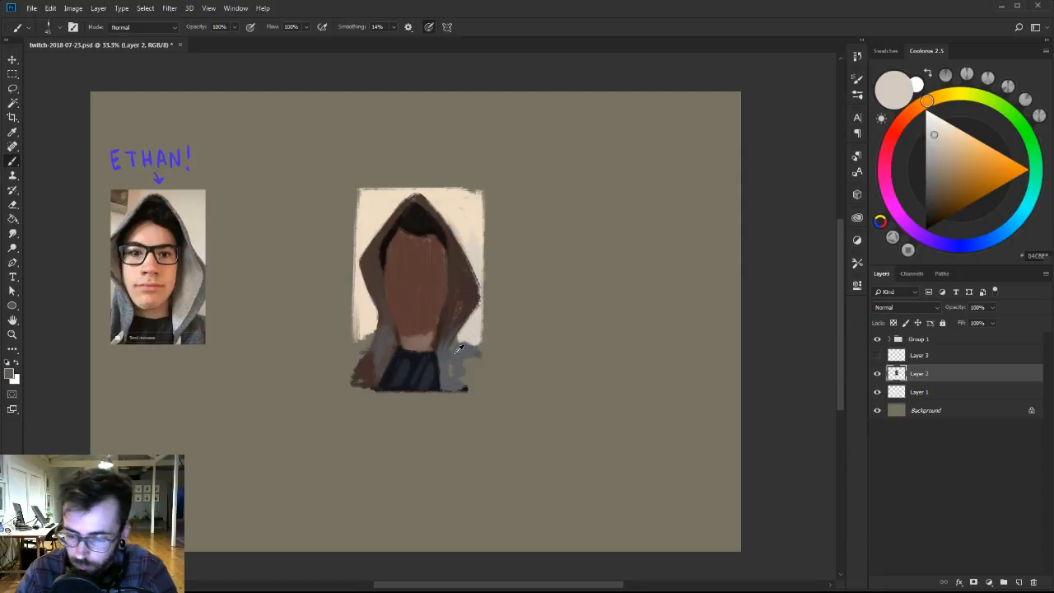
Darken the blue-grey and fill out the right shoulder to the portrait's side and bottom edges.
drag(938, 188, 928, 205)
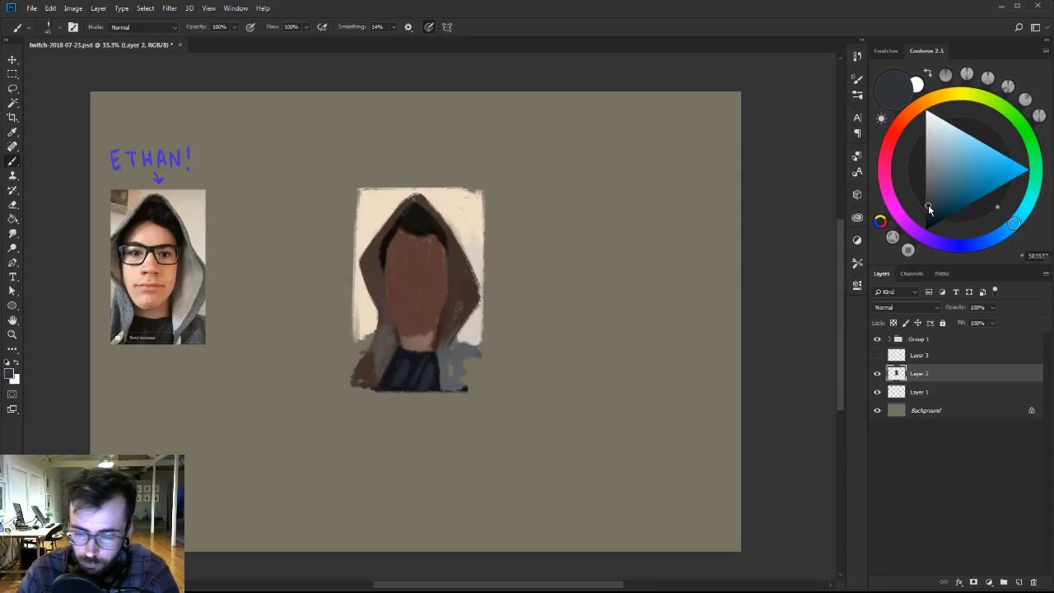
alt+click(446, 356)
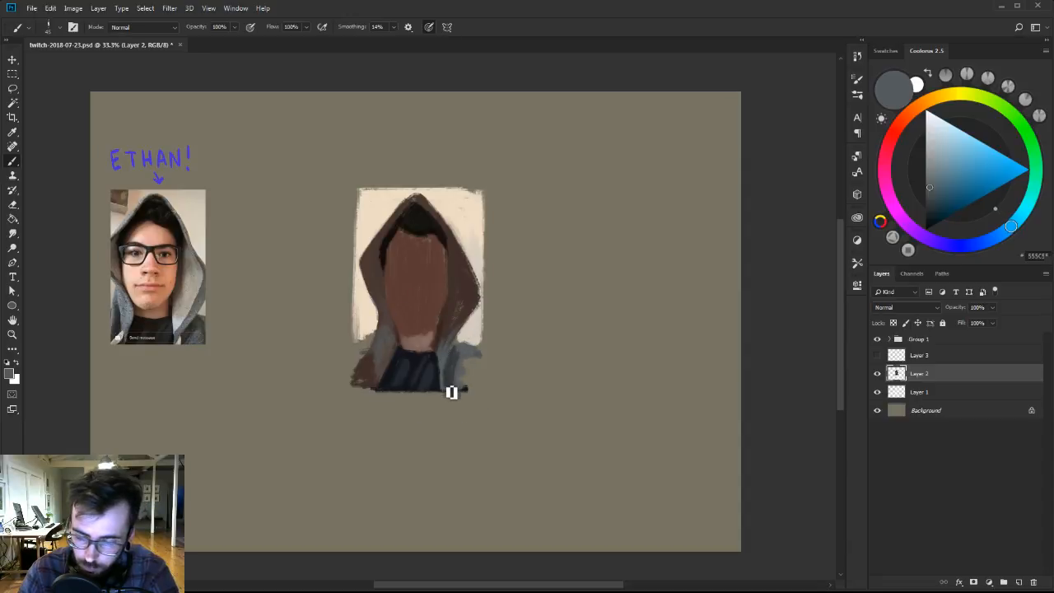
alt+click(454, 350)
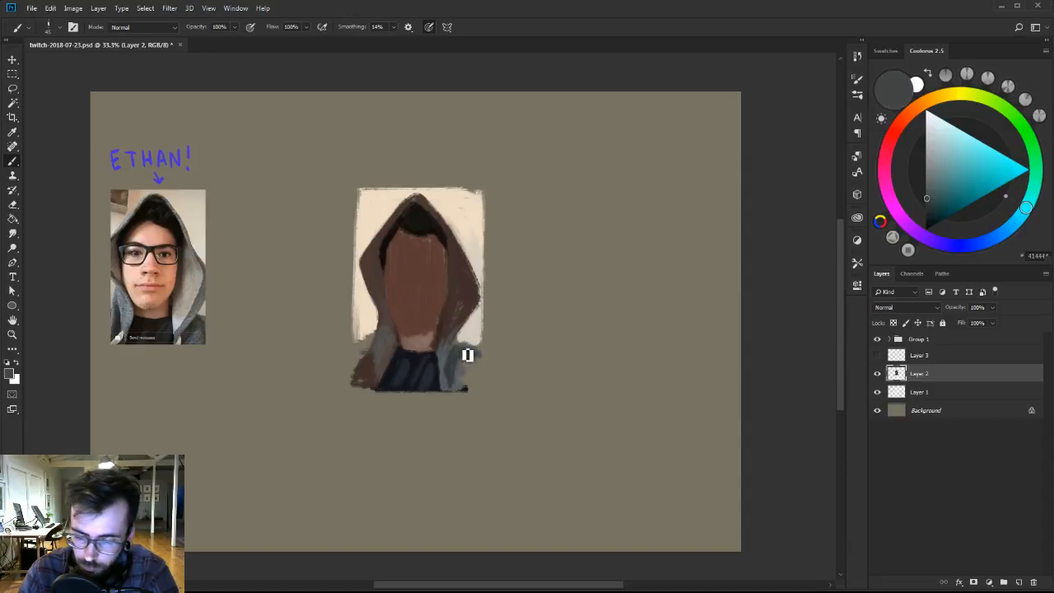
mouse_move(464, 348)
mouse_down()
mouse_move(483, 359)
mouse_move(466, 372)
mouse_move(474, 388)
mouse_move(487, 363)
mouse_move(462, 394)
mouse_up()
alt+click(462, 376)
key([)
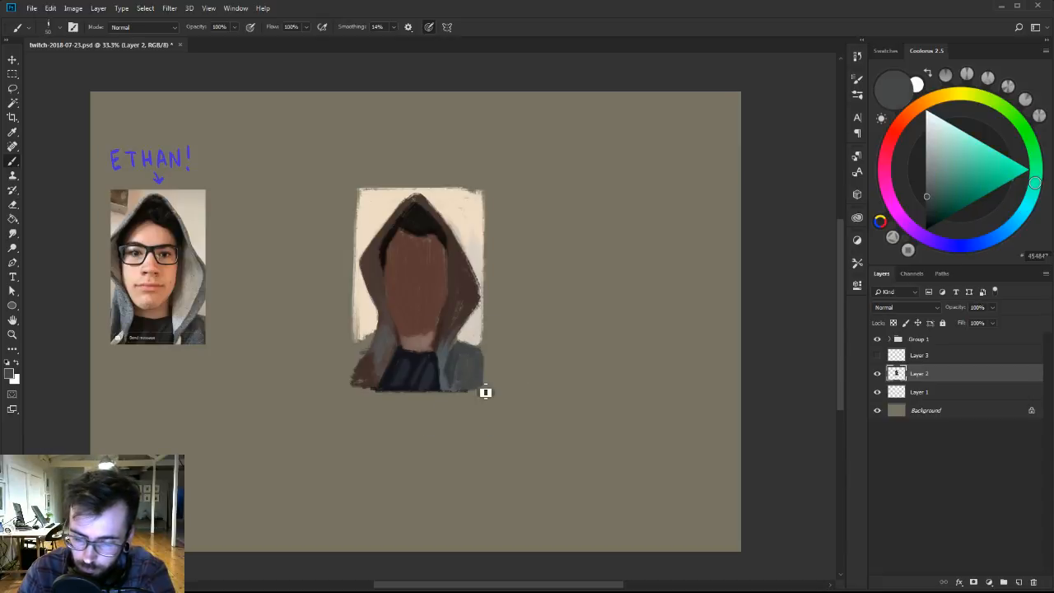
alt+click(483, 355)
alt+click(479, 354)
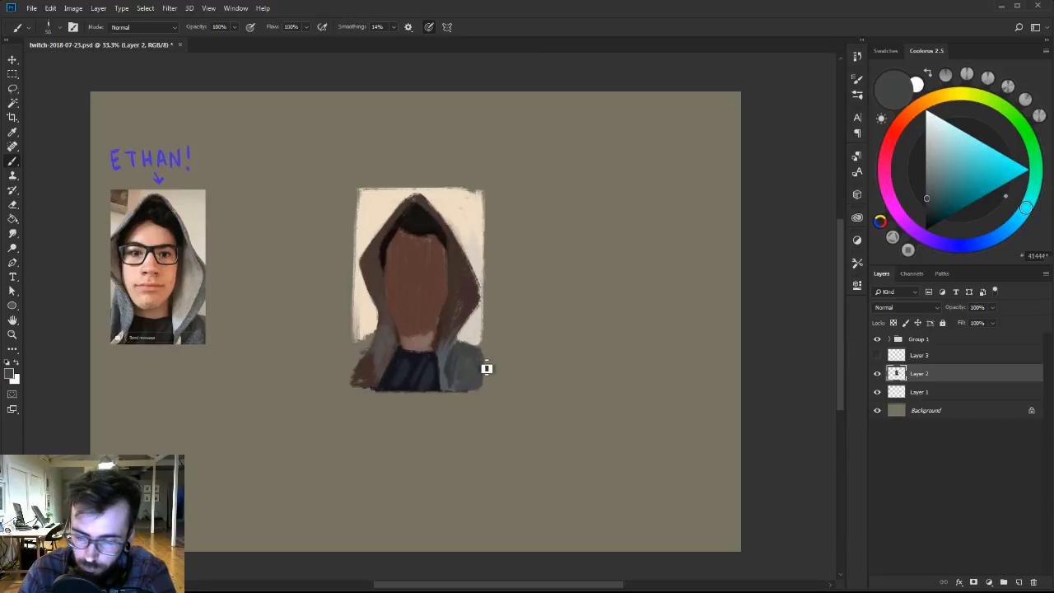
Clean up the backdrop's right edge on Layer 1 with sampled cream.
click(932, 395)
alt+click(476, 338)
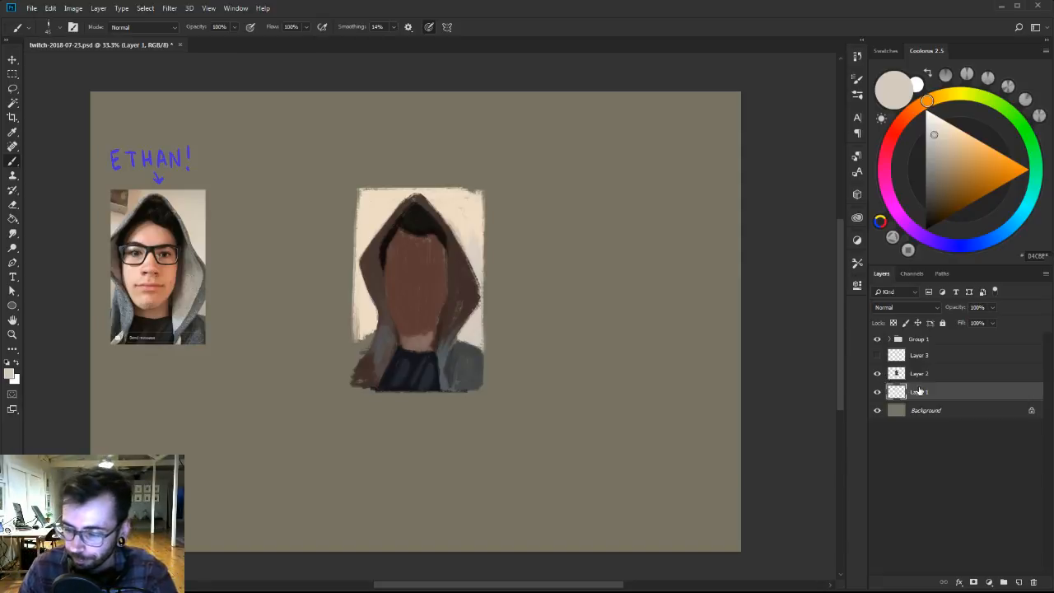
alt+click(469, 206)
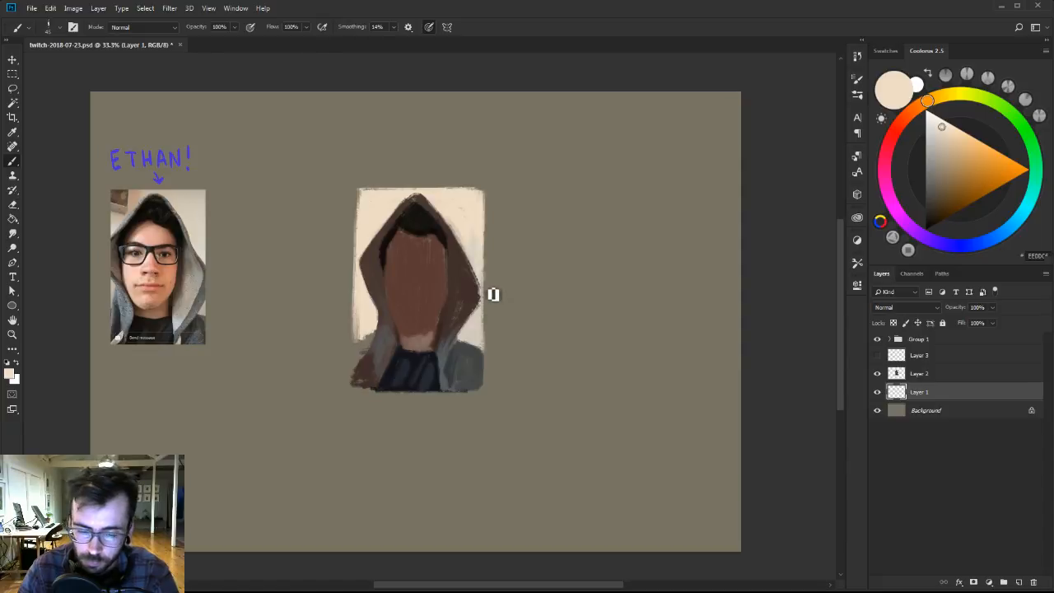
On Layer 2, cover the left shoulder's brown with sampled dark grey and lighten the hood's left side with a lighter brown.
click(915, 377)
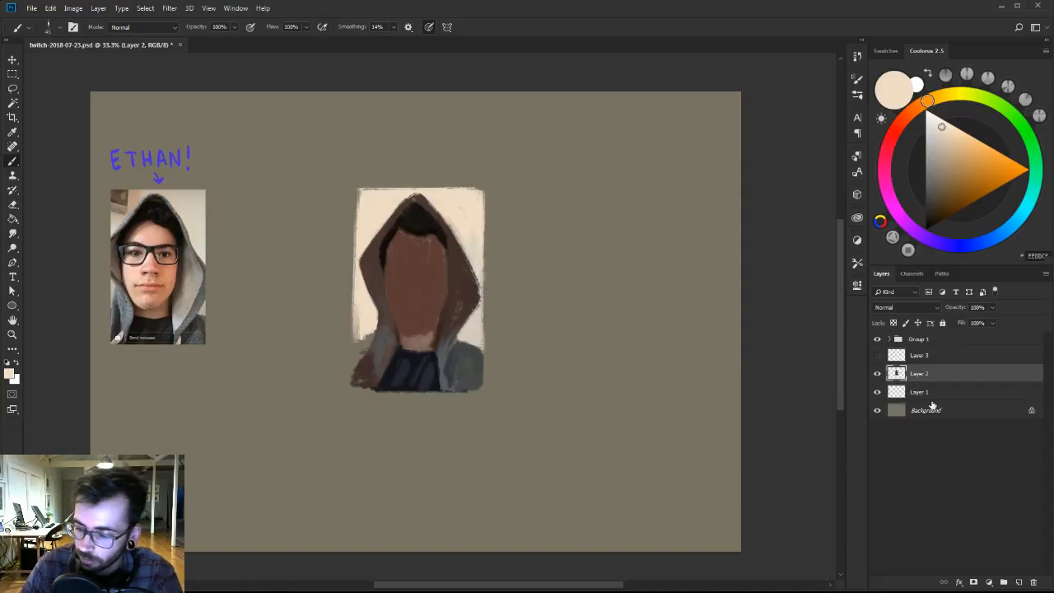
alt+click(468, 349)
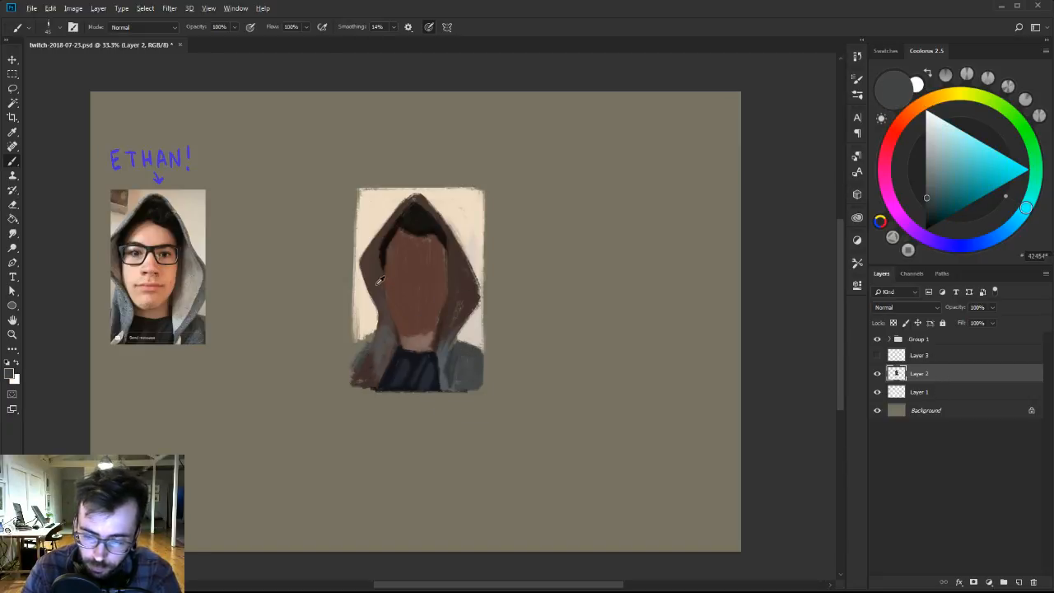
alt+click(381, 283)
click(939, 191)
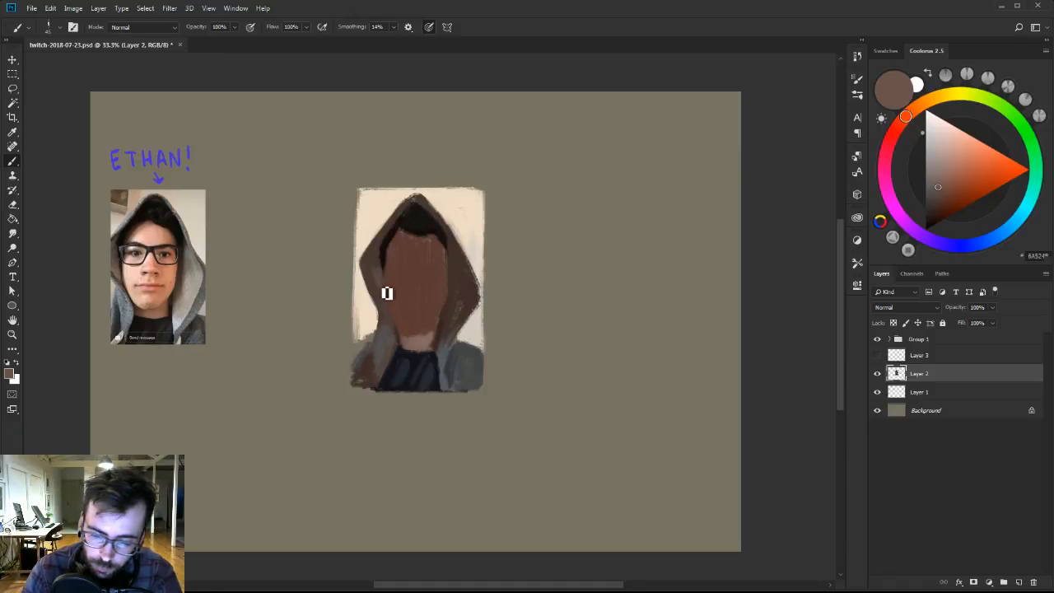
Mix a warm taupe, paint the hood's lower right fold, and edge it with sampled blue-grey.
click(933, 105)
click(938, 162)
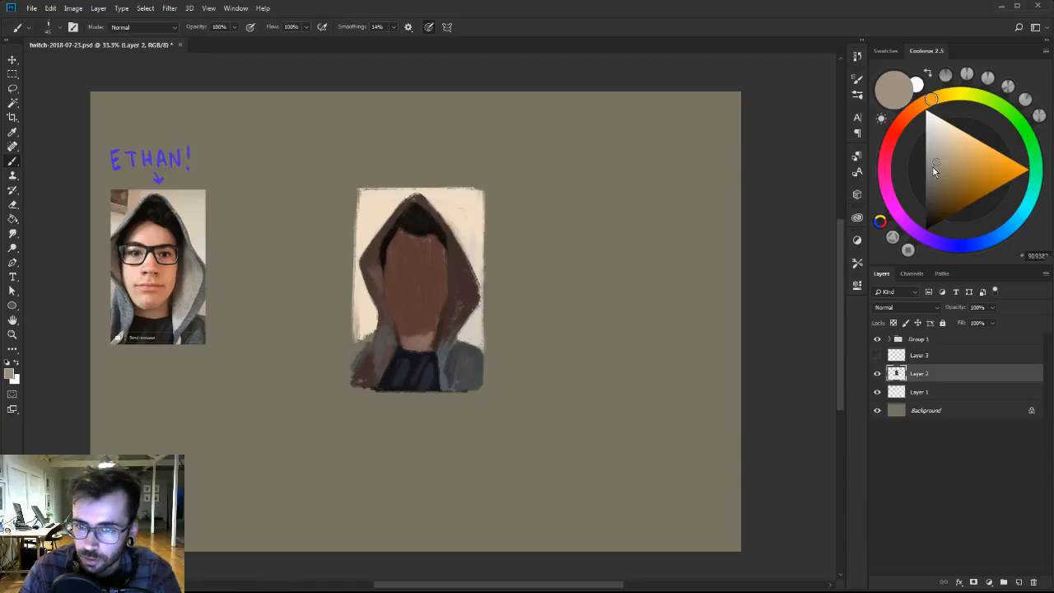
alt+click(457, 317)
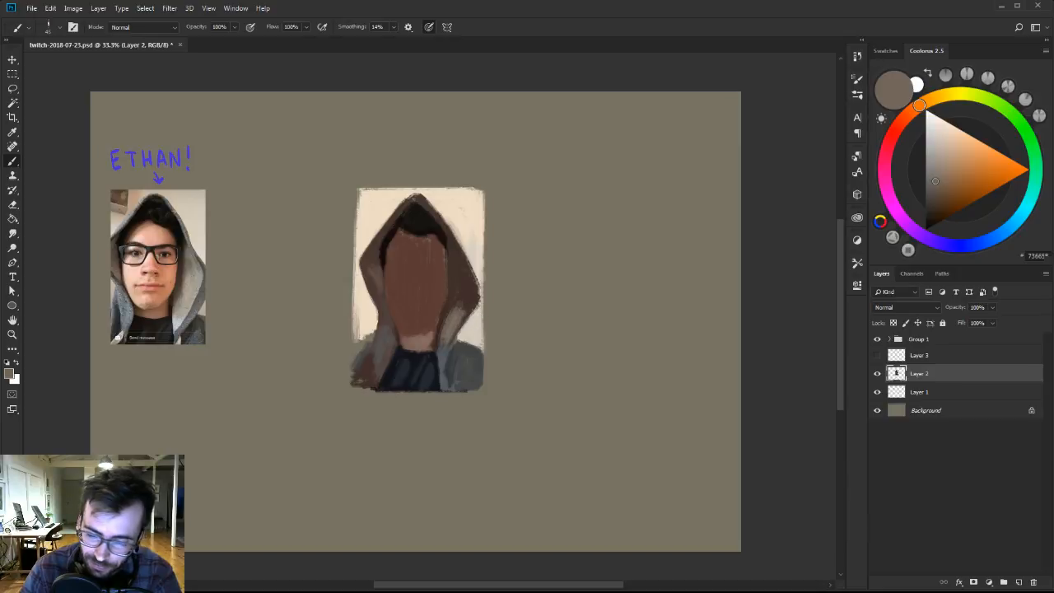
alt+click(447, 353)
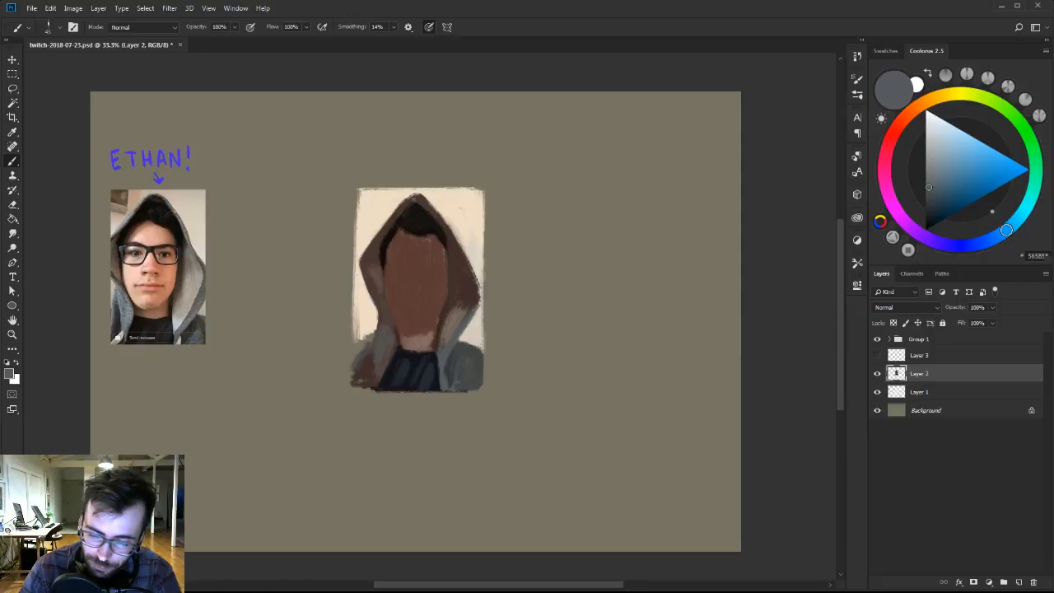
key(bracketleft)
key(bracketleft)
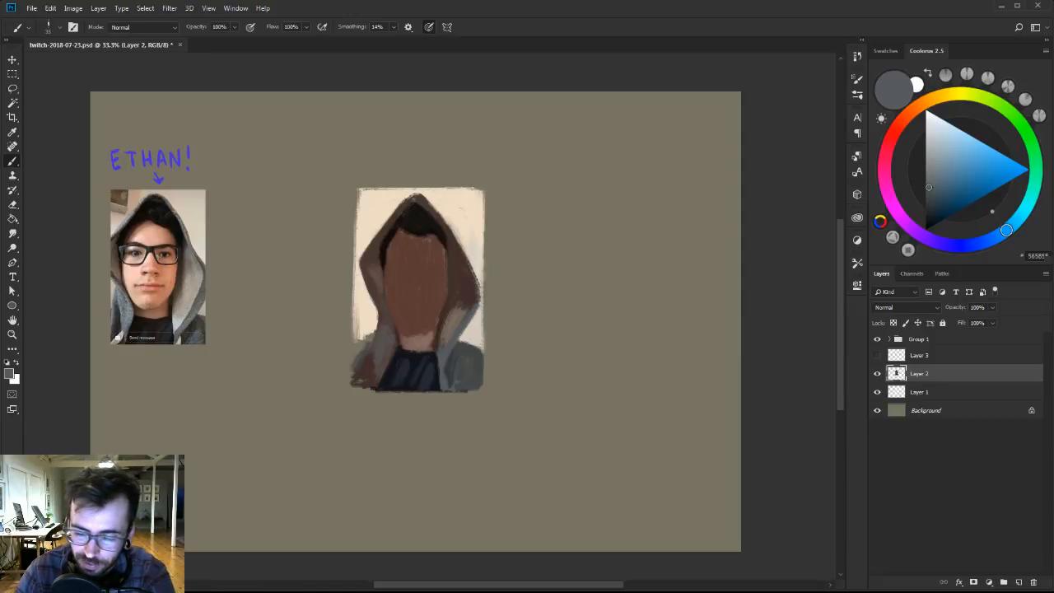
Mix a lighter taupe from the fold's colour and brighten the hood's lower right side.
alt+click(458, 316)
click(936, 169)
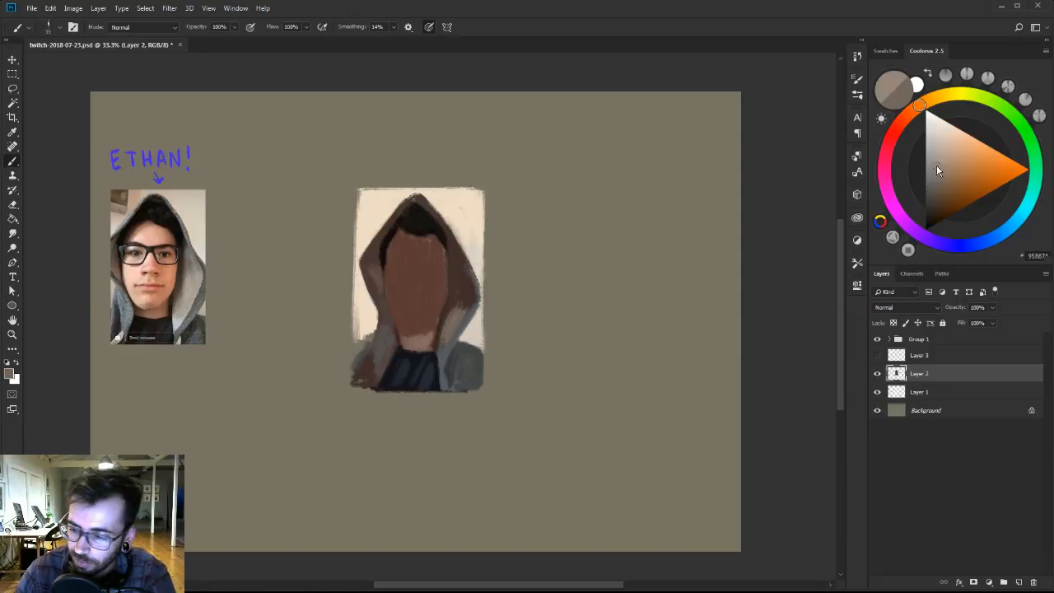
drag(936, 168, 936, 161)
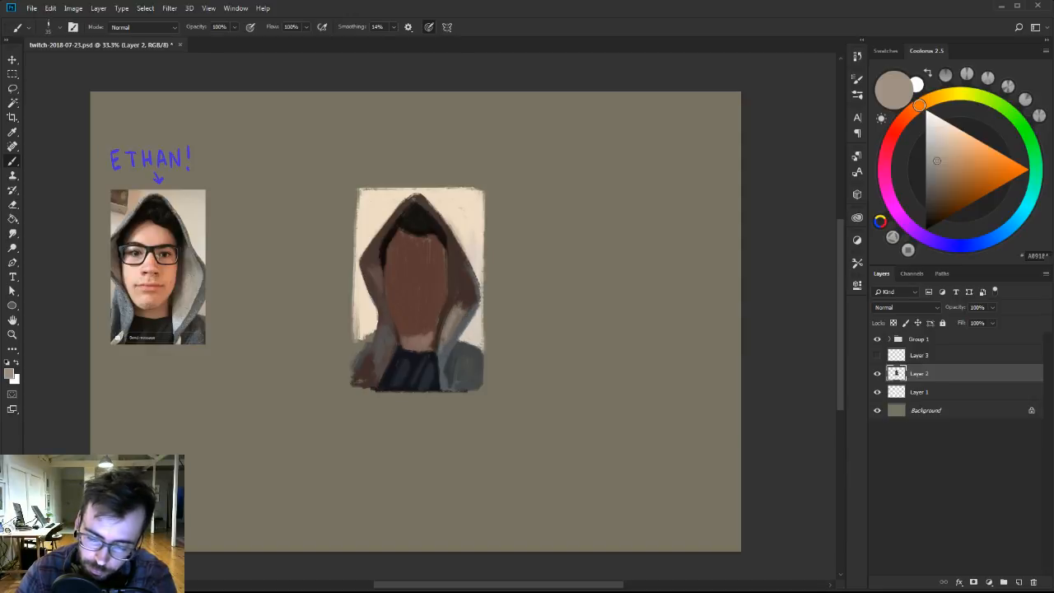
alt+click(461, 309)
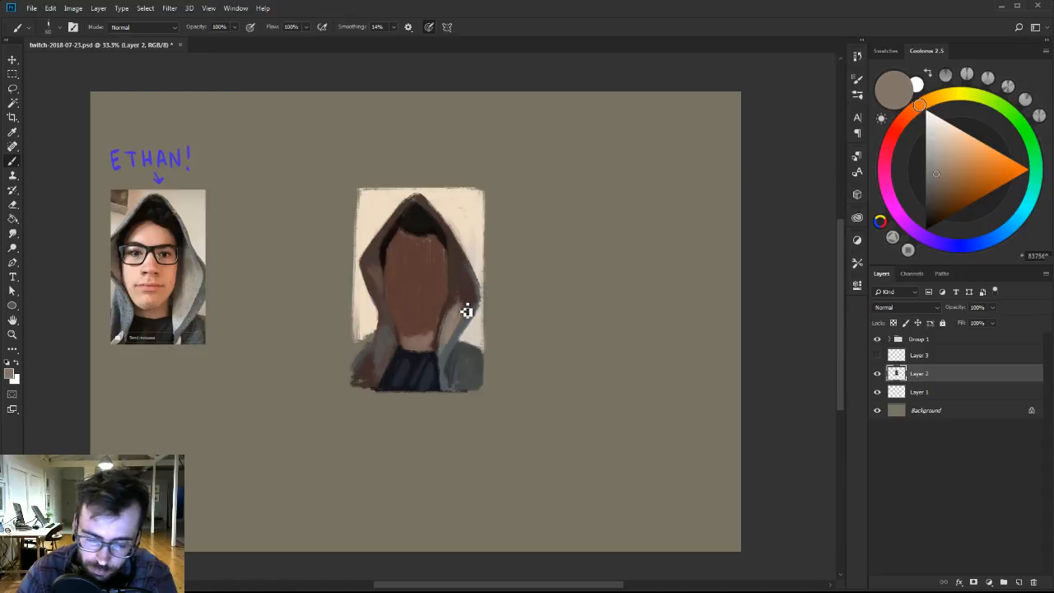
Extend the taupe up the hood's right side and refine its outer edge with sampled tones.
key([)
mouse_move(472, 290)
mouse_down()
mouse_move(466, 310)
mouse_move(459, 295)
mouse_move(463, 280)
mouse_move(474, 310)
mouse_up()
alt+click(460, 293)
key([)
key([)
alt+click(470, 332)
alt+click(454, 314)
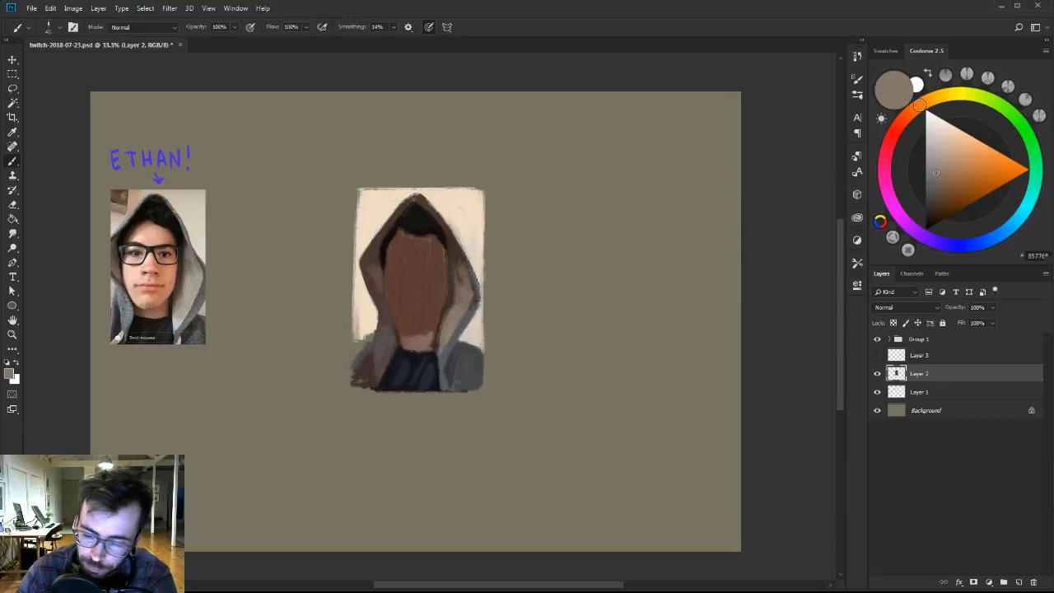
alt+click(467, 304)
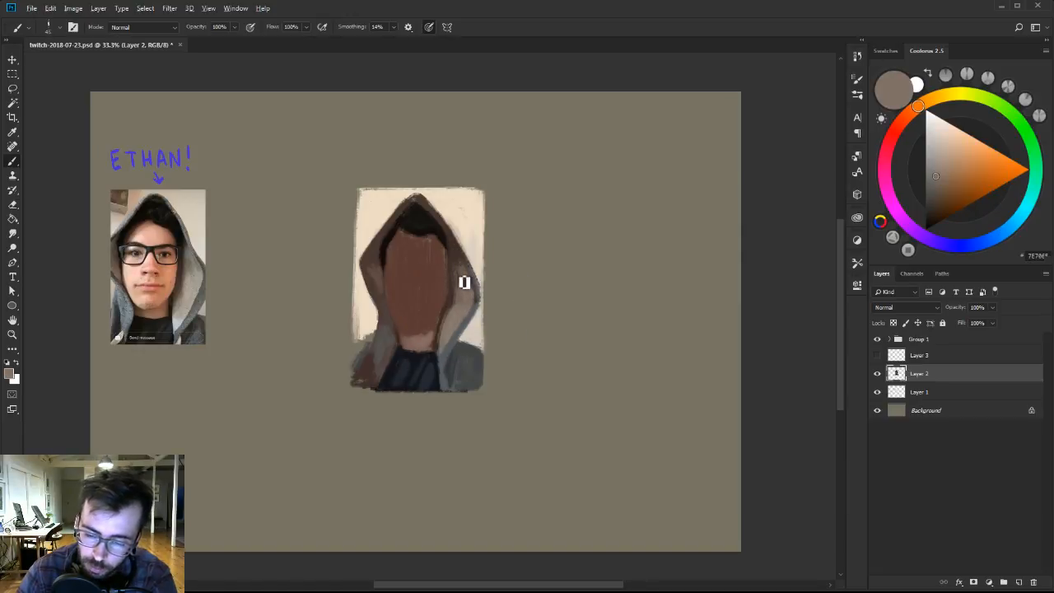
alt+click(464, 303)
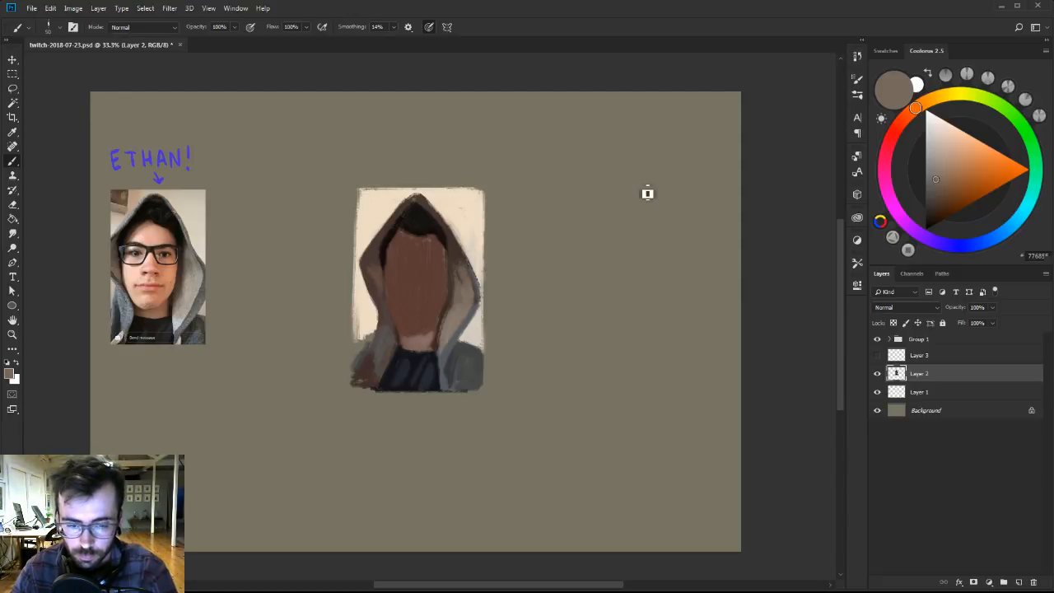
Brighten the right side of the hood with a lighter taupe and blend it down toward the collar.
alt+click(471, 294)
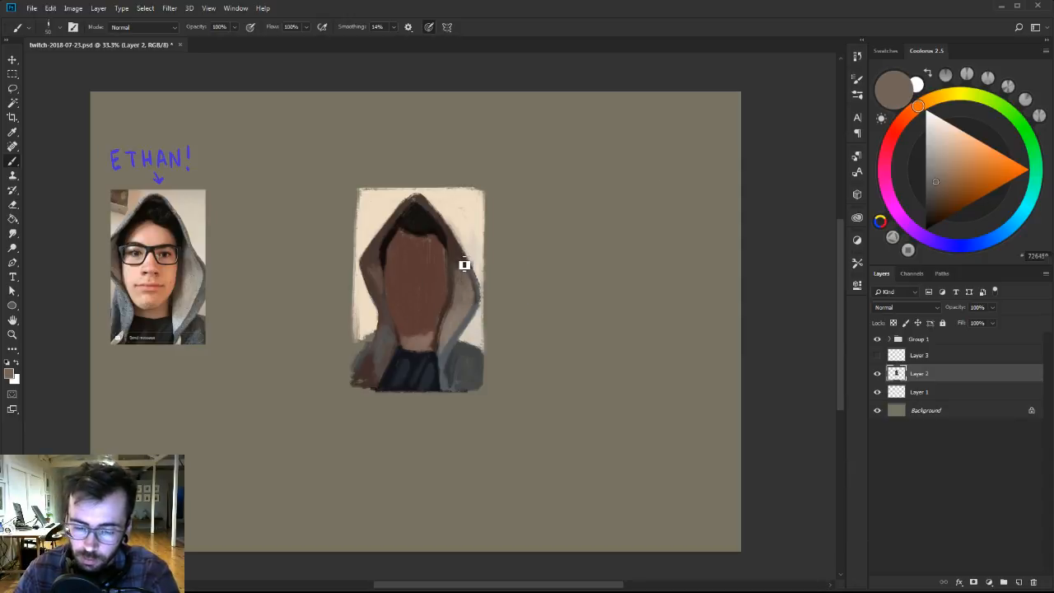
click(937, 165)
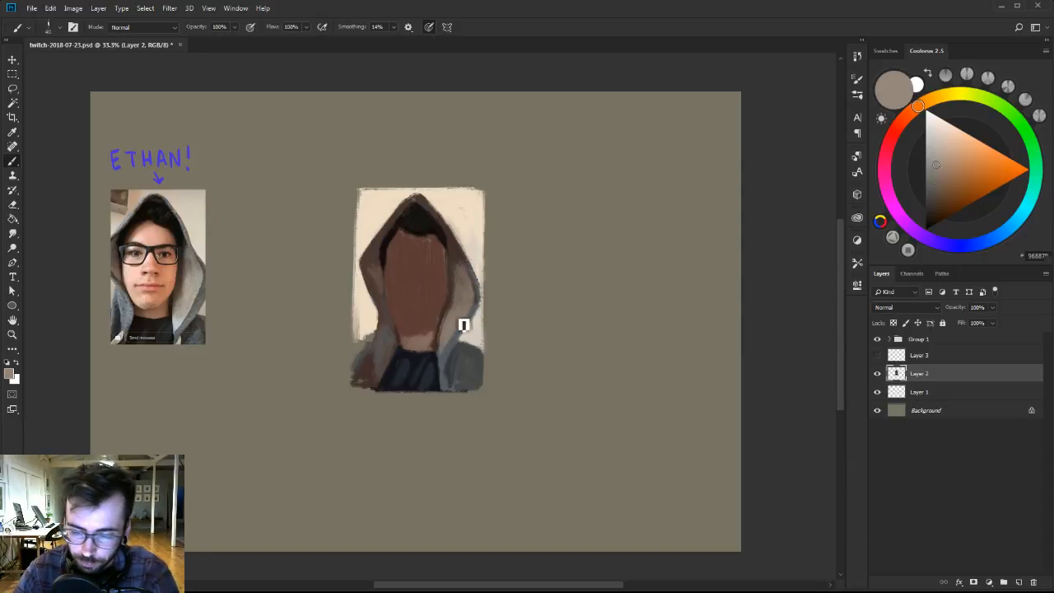
alt+click(437, 337)
alt+click(445, 354)
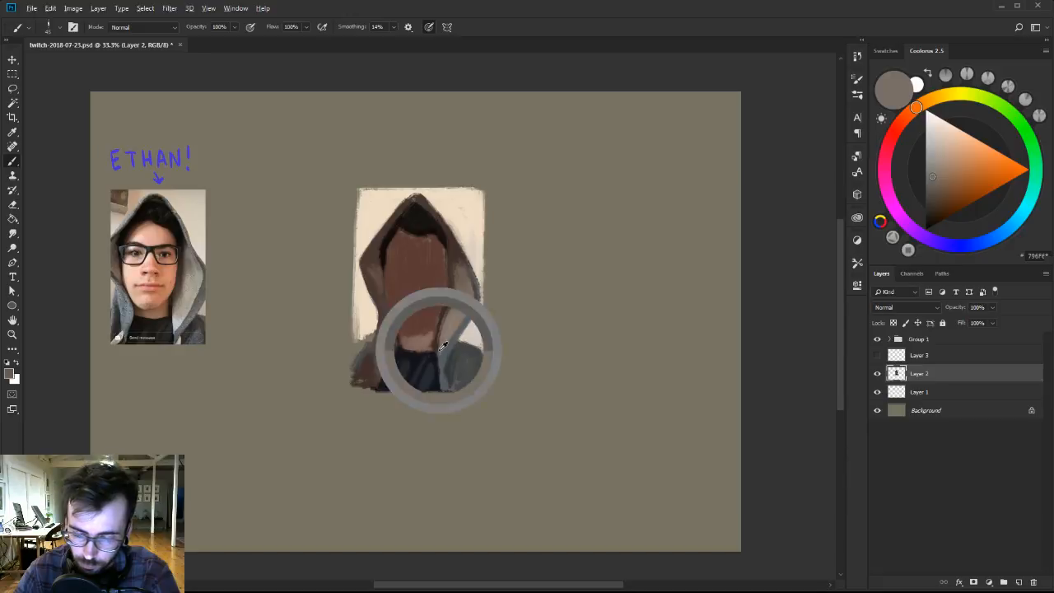
alt+click(445, 336)
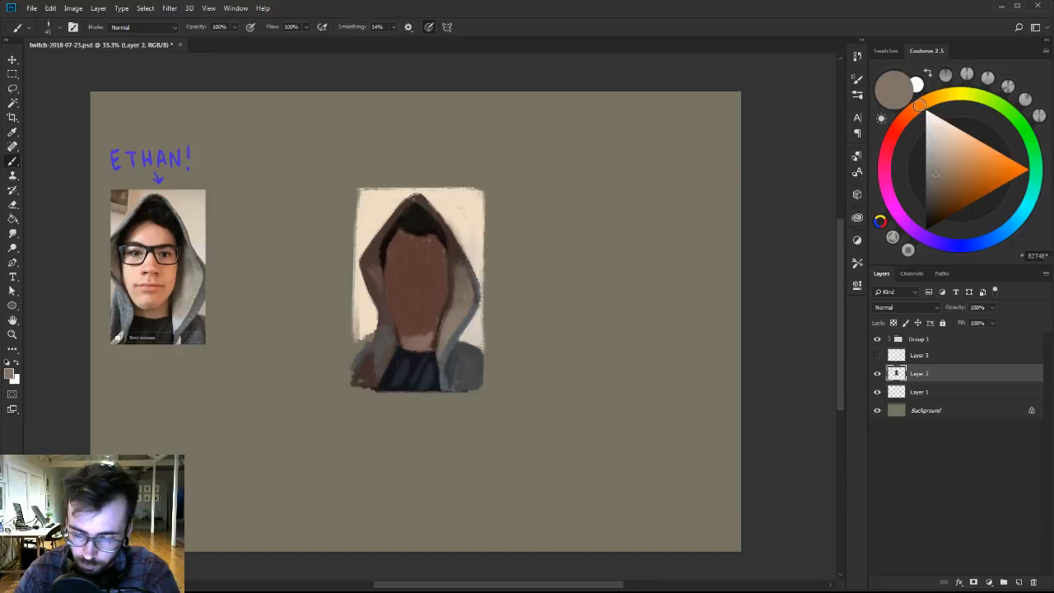
Switch to a solid flat brush and sharpen the hood's lower right fold with sampled taupe and blue-grey strokes.
right_click(446, 370)
click(565, 436)
alt+click(452, 334)
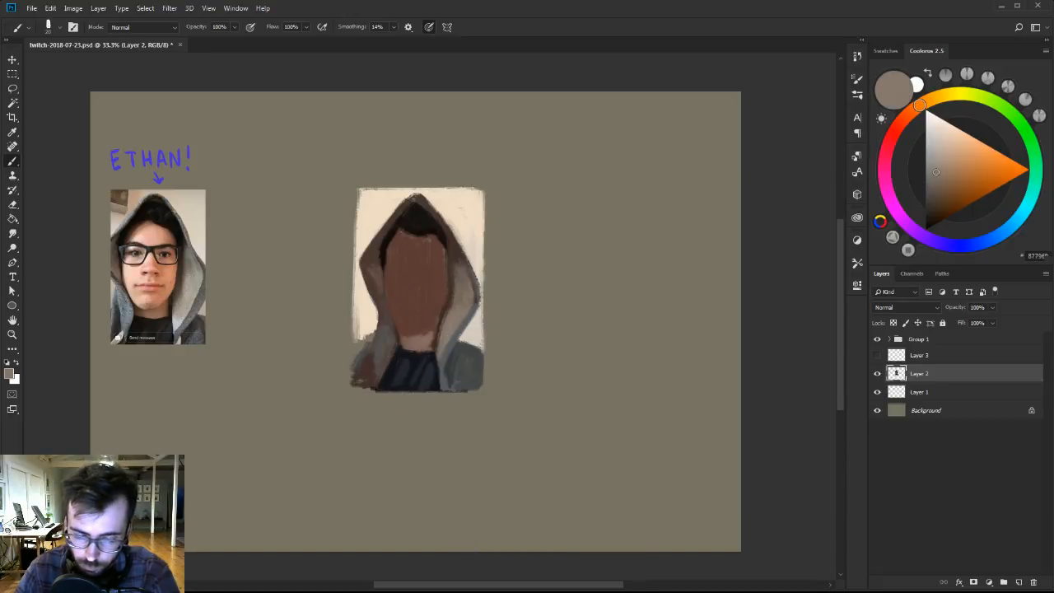
alt+click(452, 353)
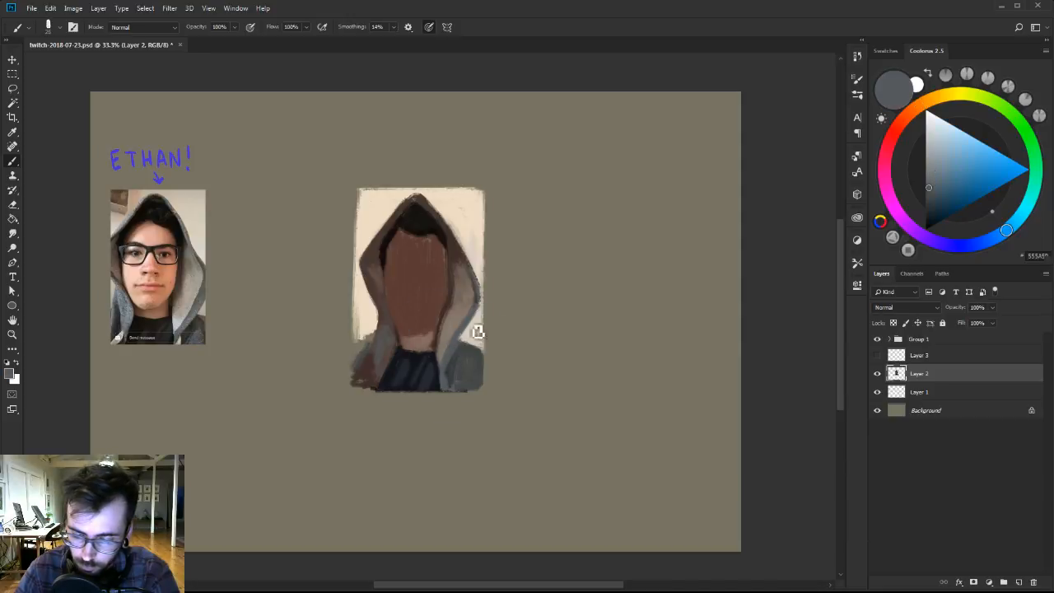
alt+click(453, 336)
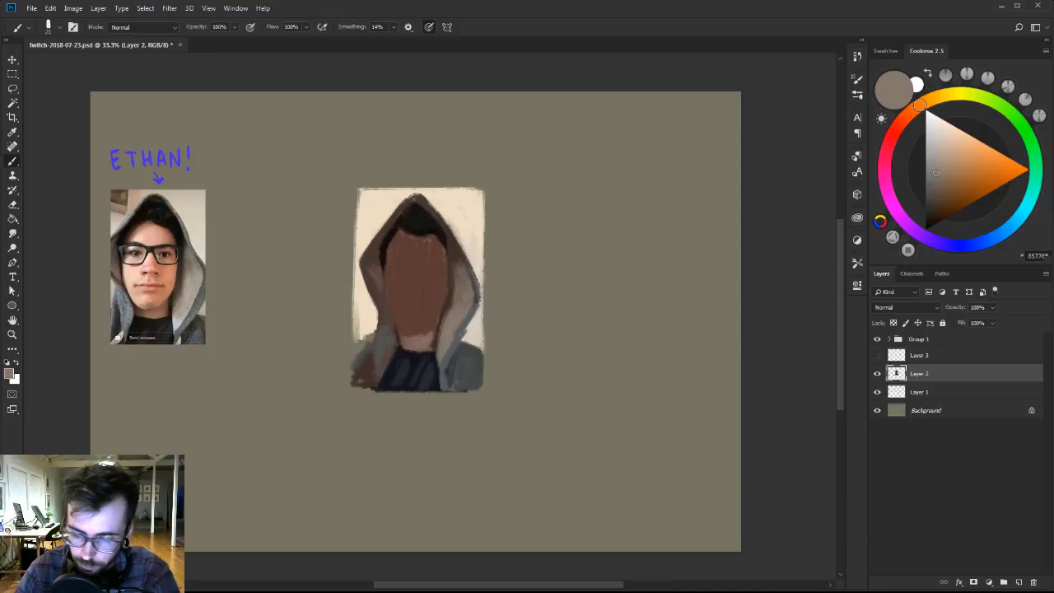
alt+click(459, 343)
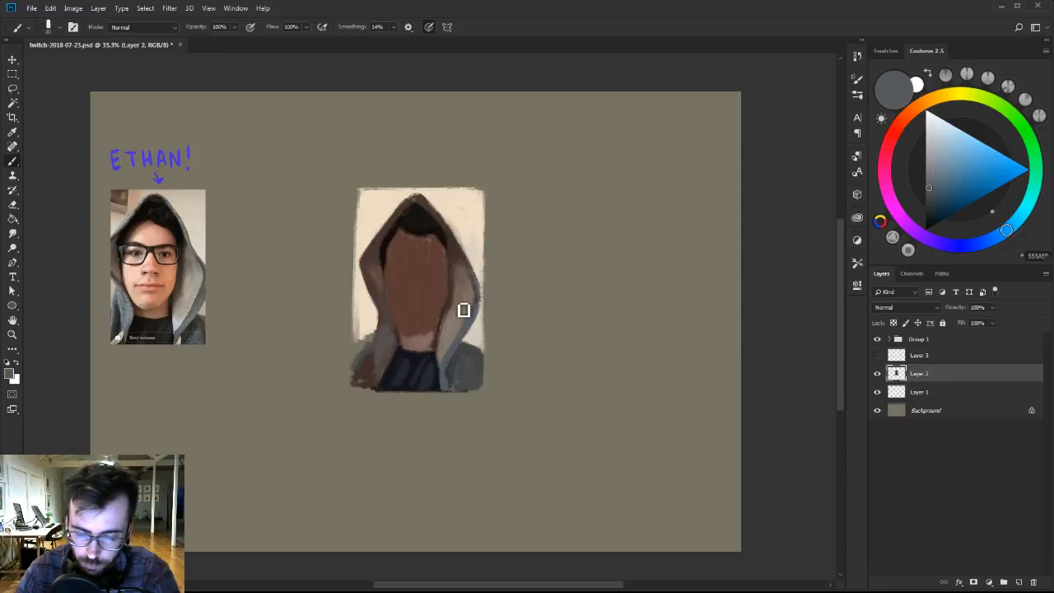
Pick a pale blue-grey and a smaller bristle brush, and paint a highlight on the hood's right inner edge beside the collar.
click(931, 136)
right_click(463, 328)
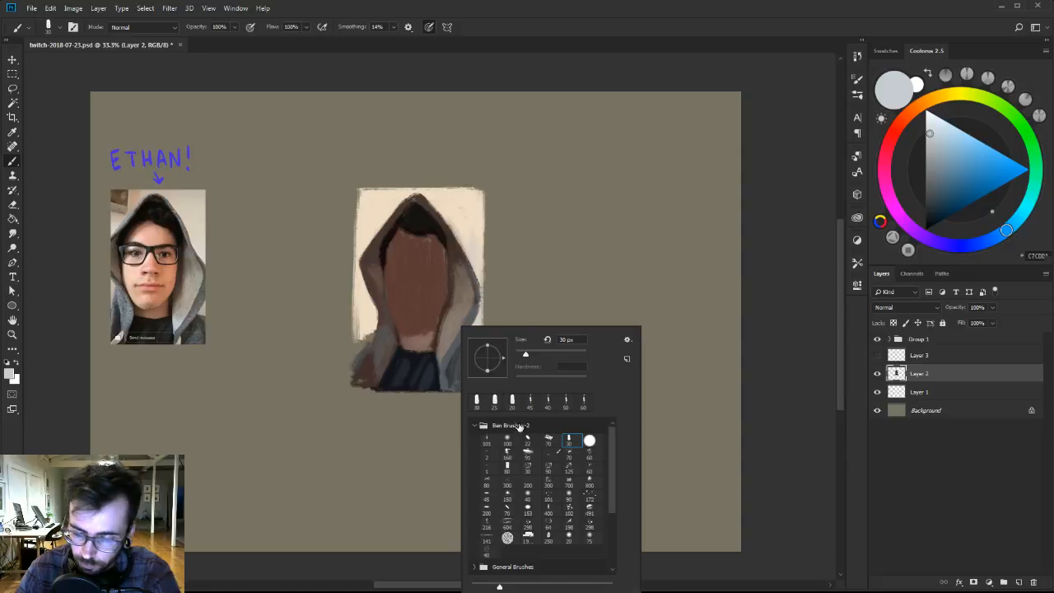
click(549, 440)
click(449, 343)
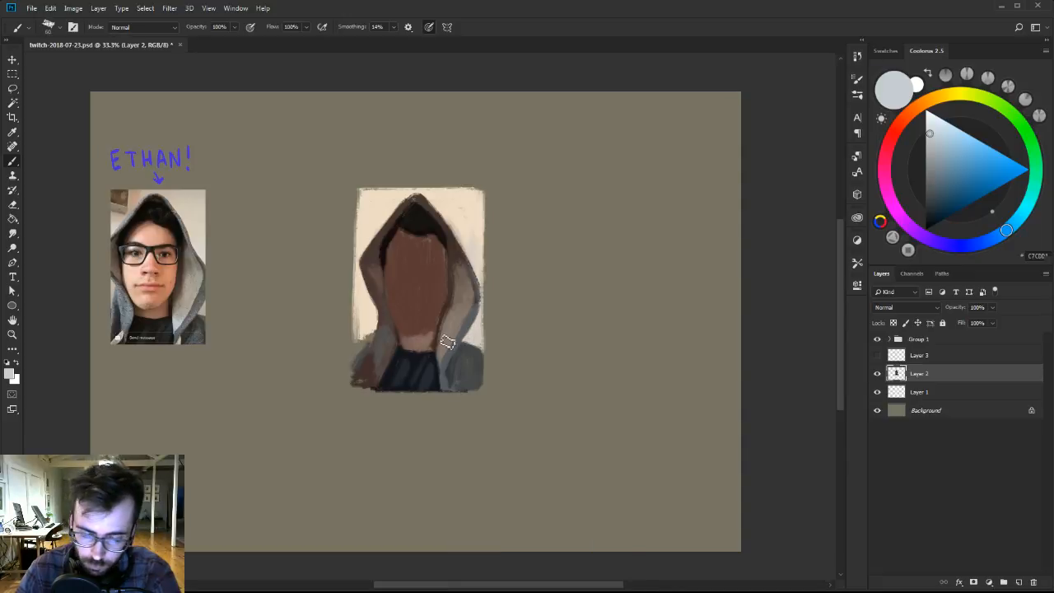
key([)
key([)
key([)
key([)
key([)
key([)
key([)
key([)
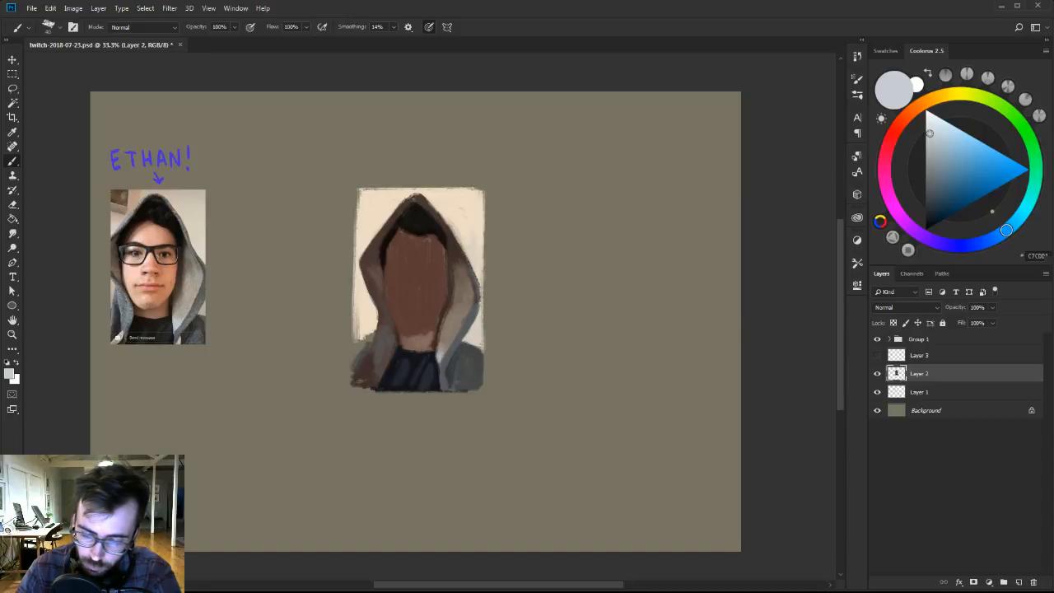
alt+click(439, 352)
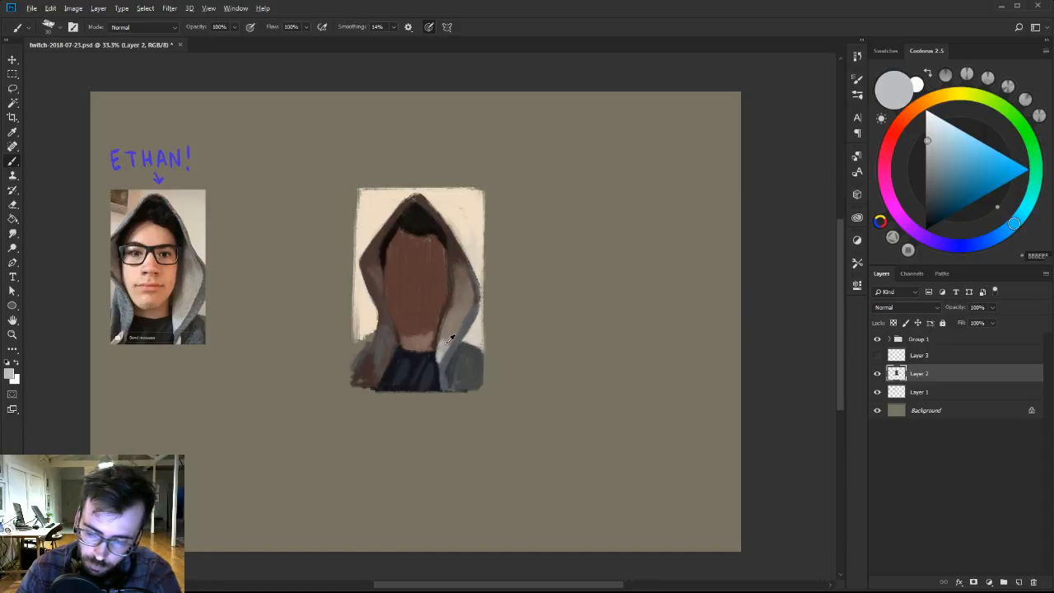
Paint a pale blue-grey highlight on the hoodie's right opening beside the shirt and trim its edges with sampled dark grey.
alt+click(449, 338)
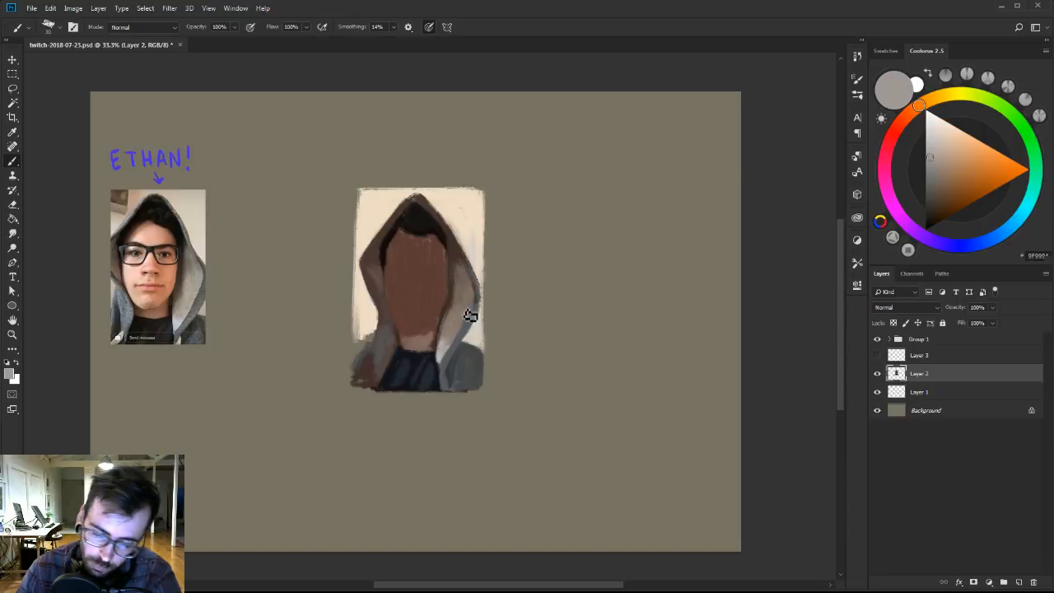
alt+click(440, 356)
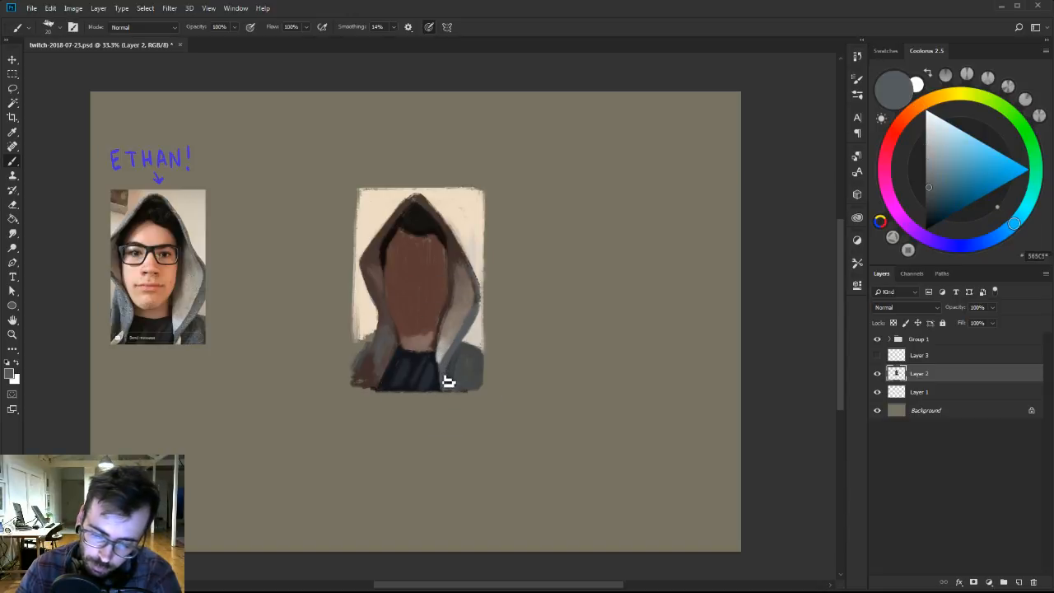
alt+click(444, 353)
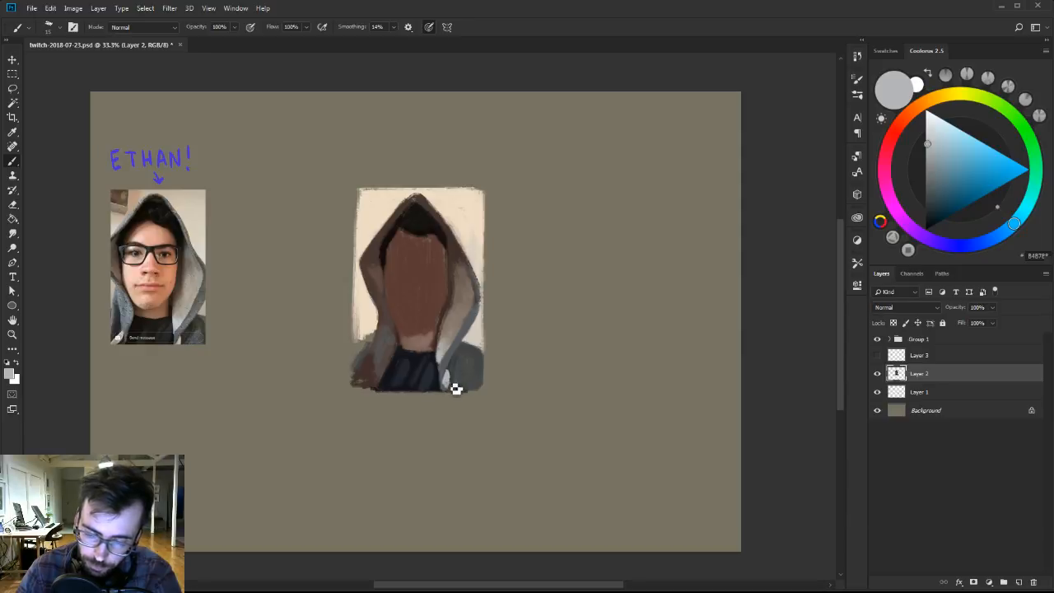
alt+click(451, 373)
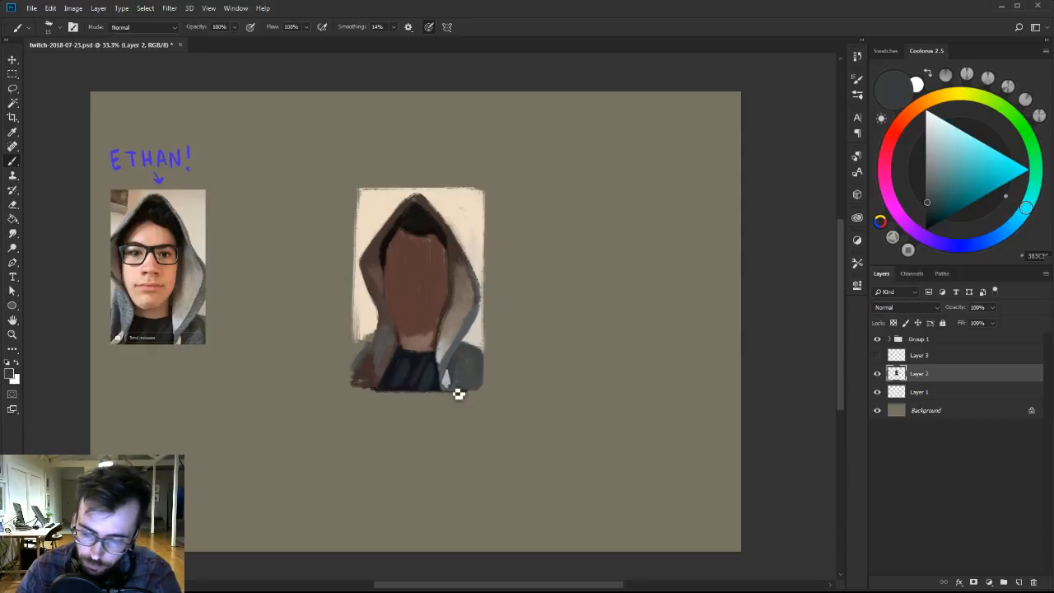
alt+click(449, 383)
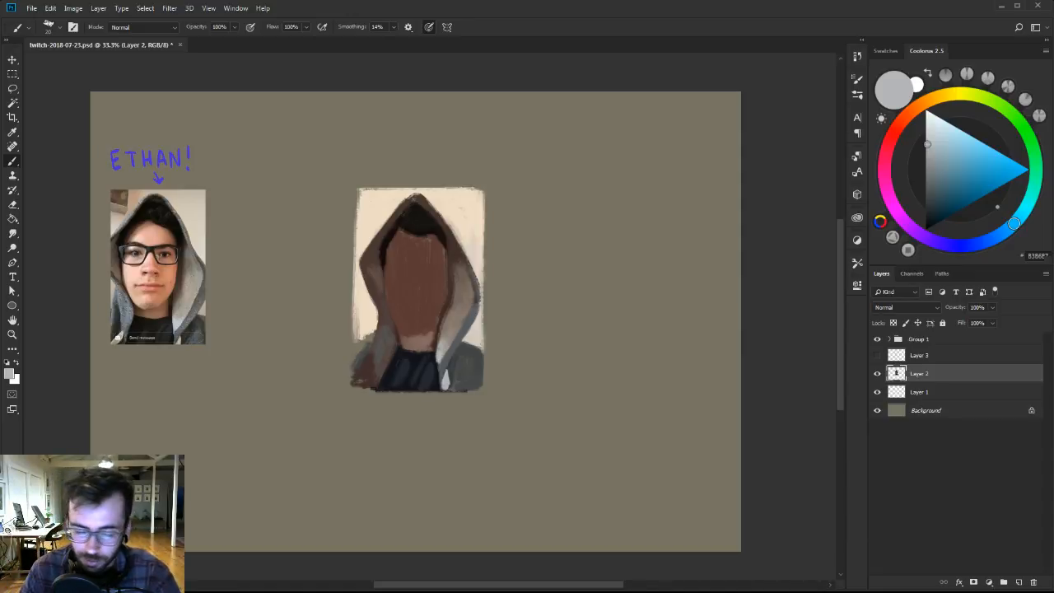
Enlarge the brush to 25 and shade the right shoulder around the pale highlight with sampled dark grey strokes.
key(])
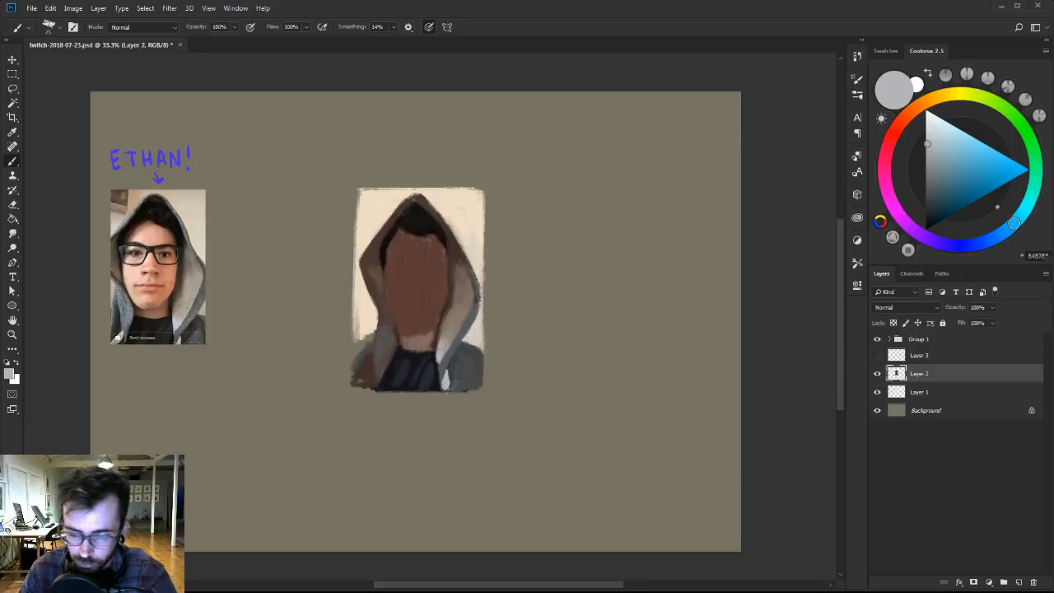
alt+click(455, 385)
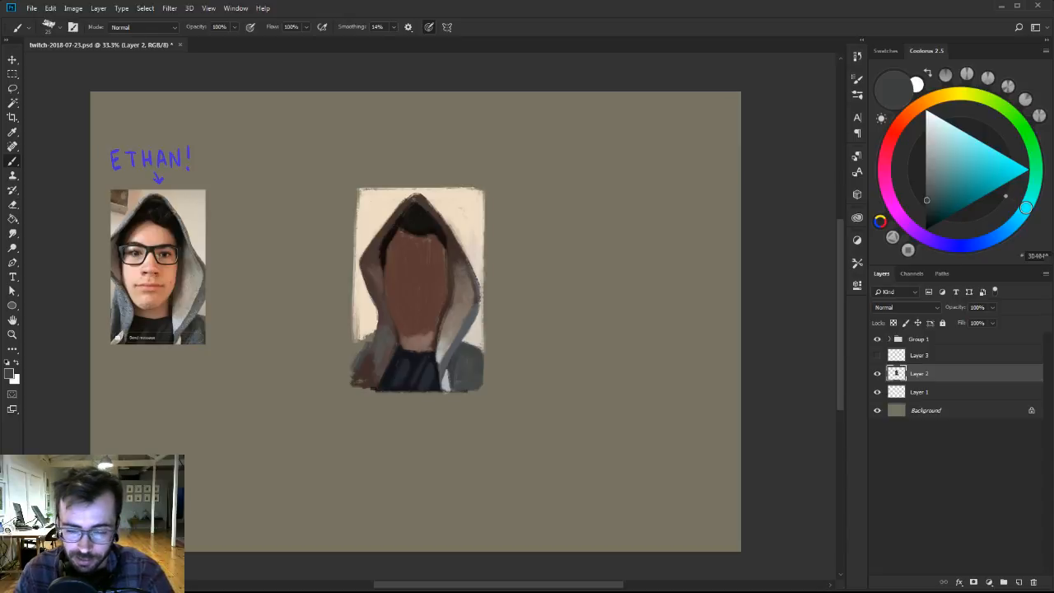
alt+click(481, 328)
alt+click(453, 370)
mouse_move(456, 377)
mouse_down()
mouse_move(456, 398)
mouse_move(452, 385)
mouse_up()
alt+click(446, 385)
alt+click(455, 373)
alt+click(449, 388)
alt+click(450, 377)
alt+click(451, 377)
alt+click(447, 385)
alt+click(451, 375)
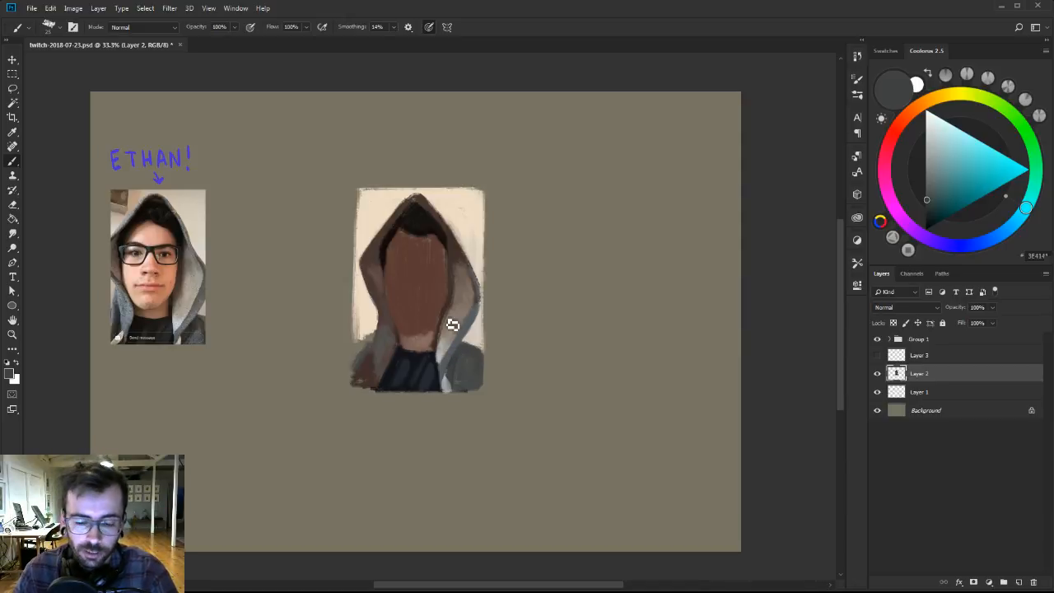
Refine the hood's lower left edge and the shirt collar with sampled cream, grey-brown, navy and skin tones.
alt+click(367, 326)
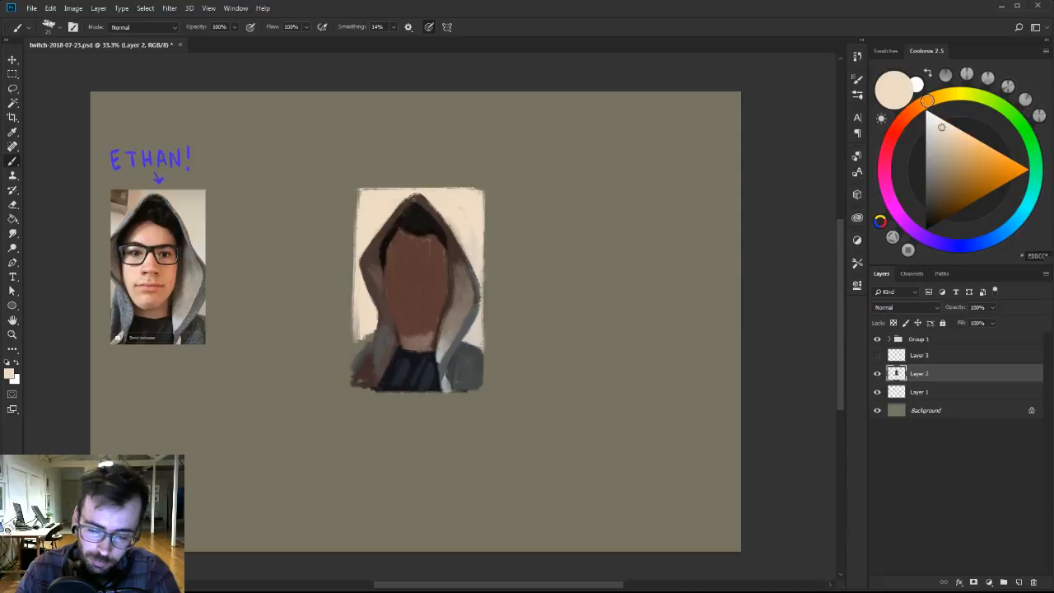
alt+click(376, 344)
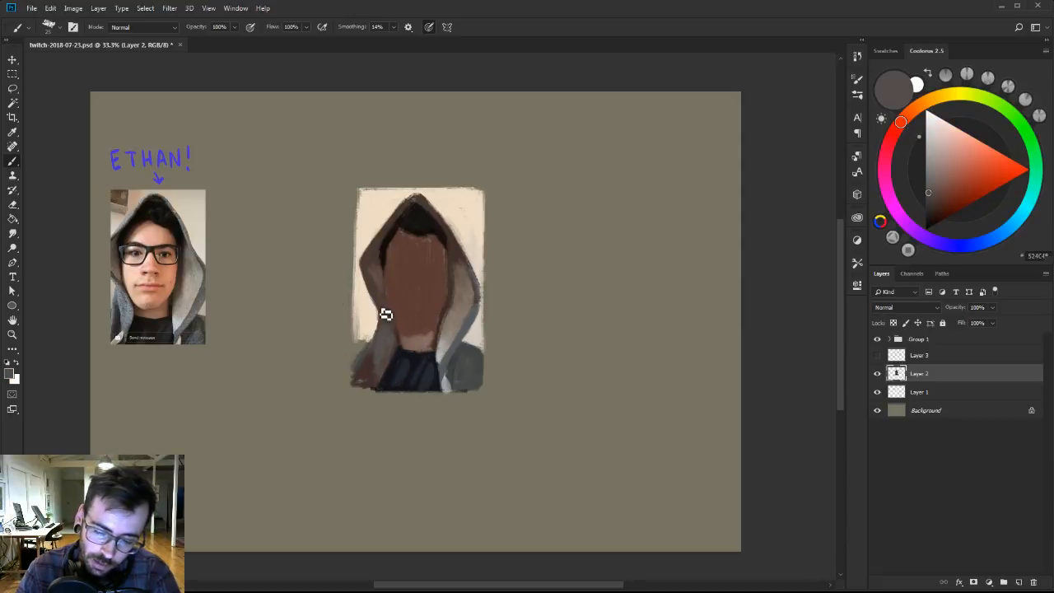
alt+click(441, 372)
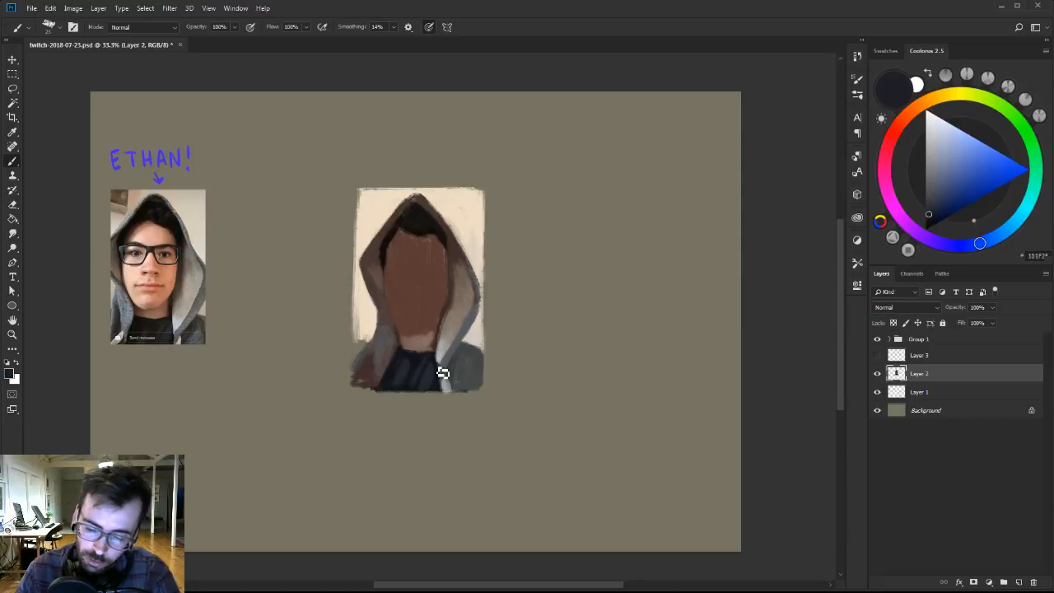
alt+click(429, 376)
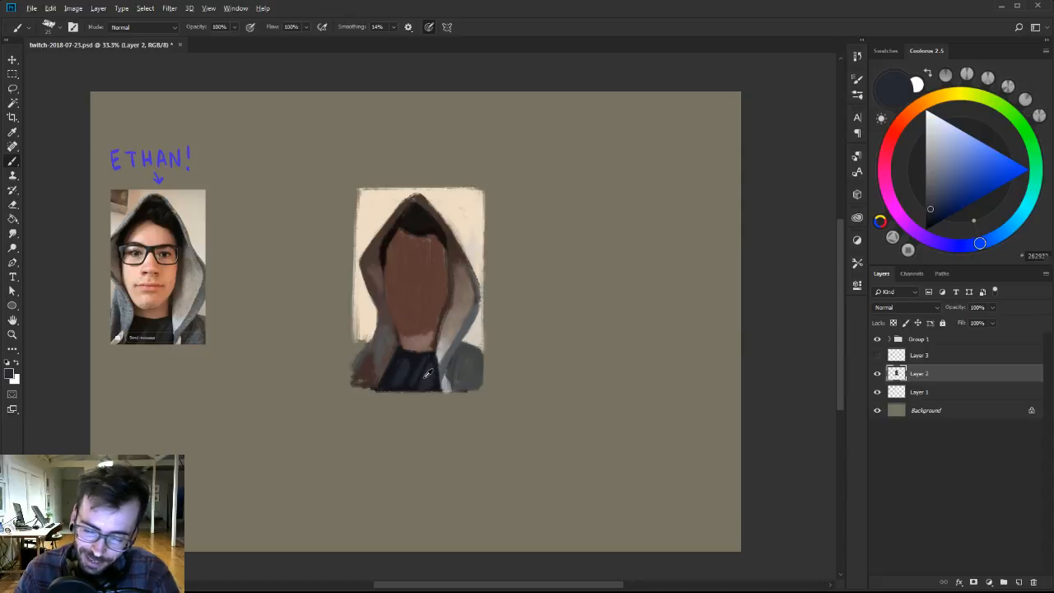
alt+click(415, 347)
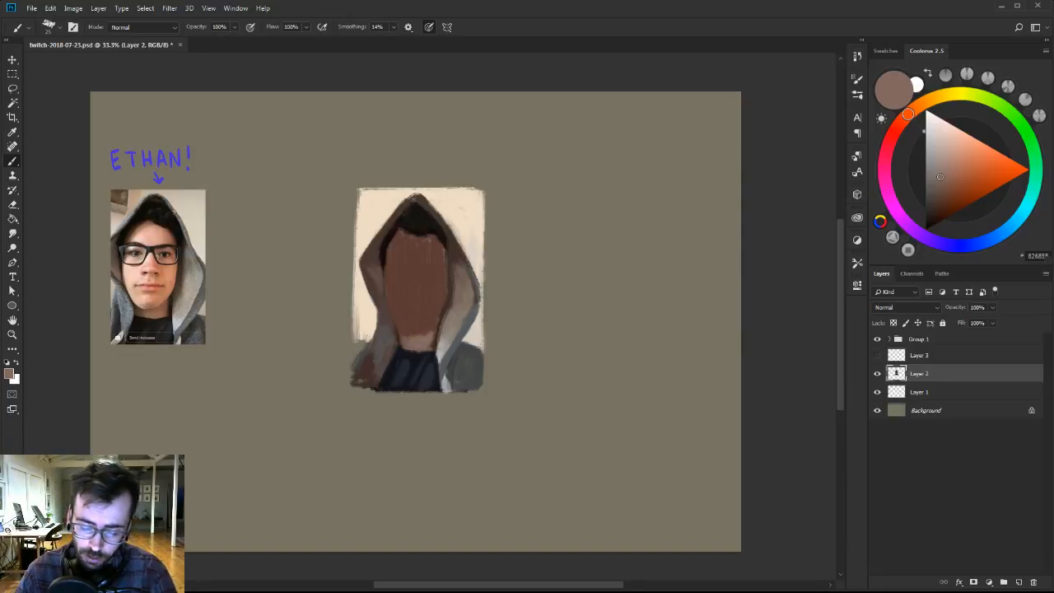
Soften the right side of the hood and clean up its outer edge with sampled taupe, blue-grey and backdrop tones.
alt+click(451, 316)
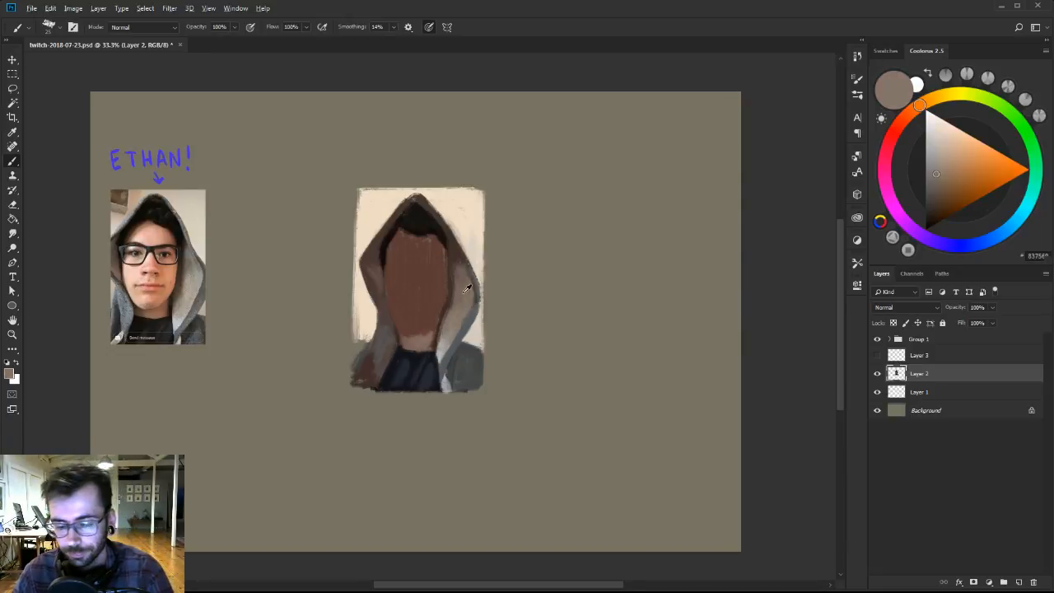
alt+click(480, 309)
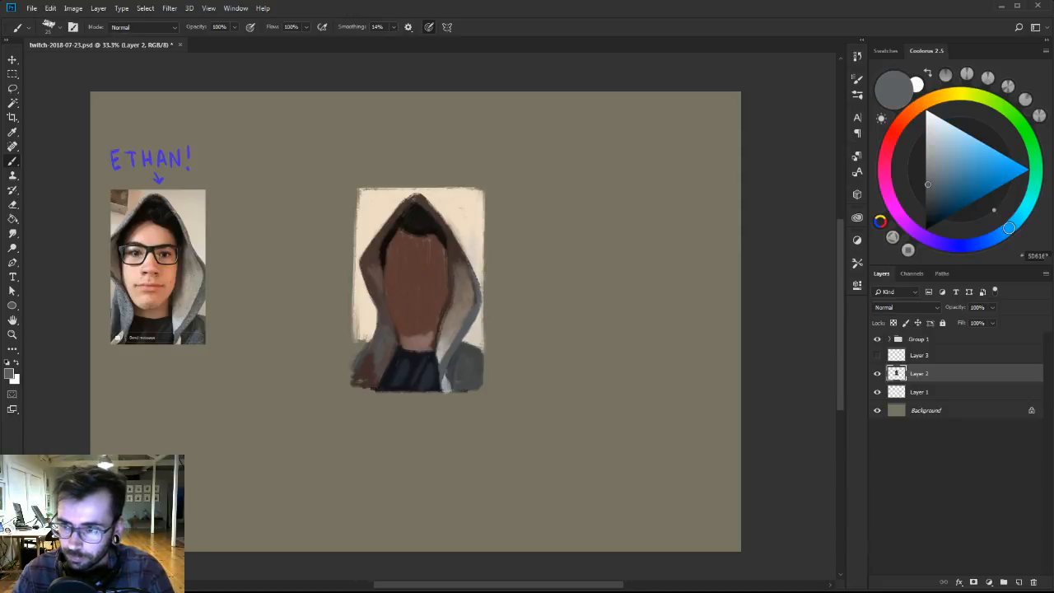
alt+click(482, 270)
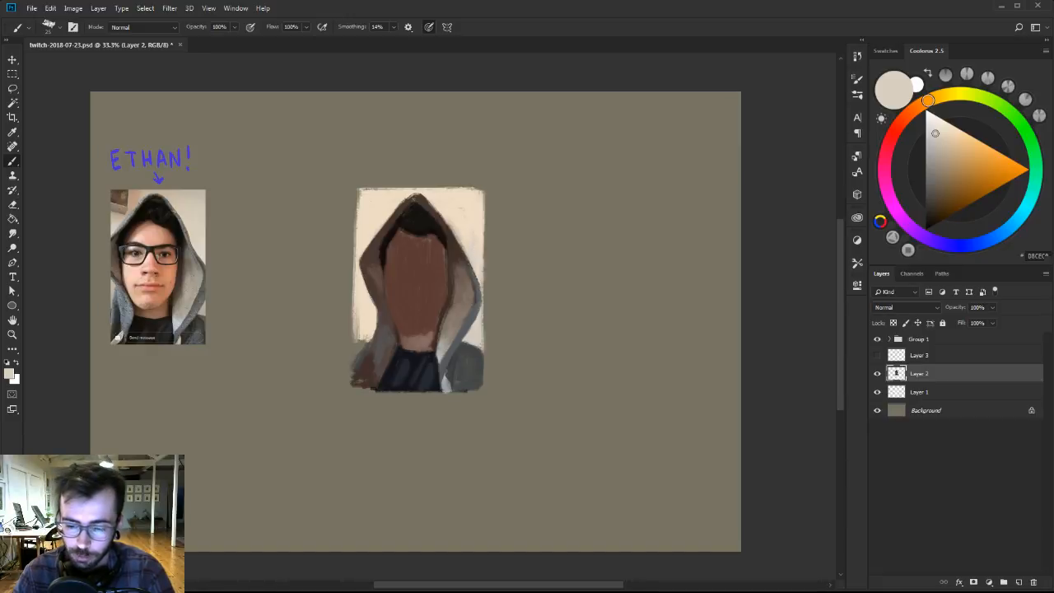
alt+click(464, 287)
alt+click(468, 295)
alt+click(474, 301)
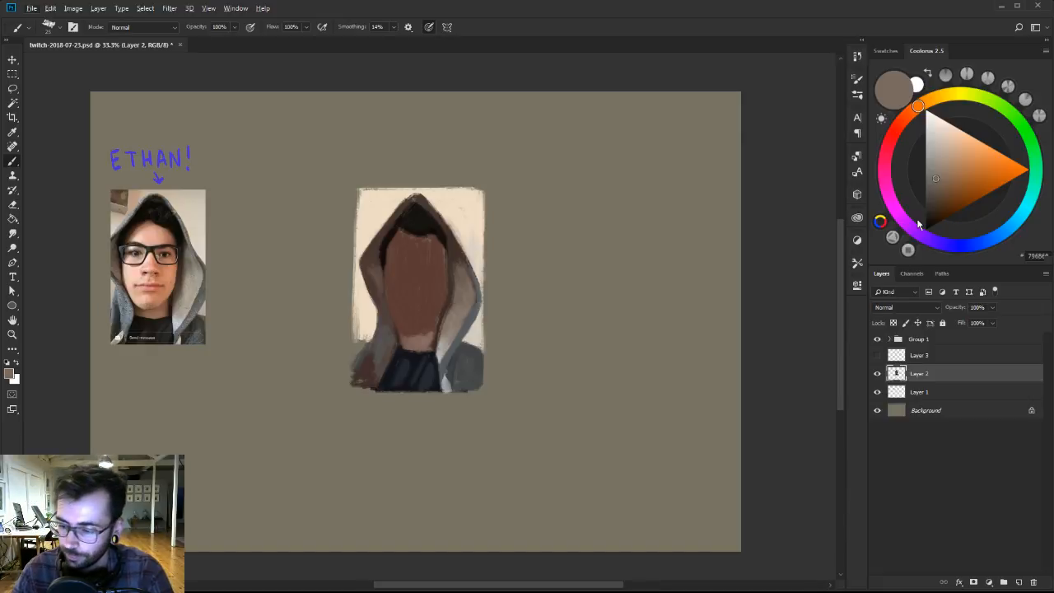
Cover the reddish-brown patches on the left shoulder and lower left hood with sampled grey-brown, using a larger brush.
alt+click(383, 352)
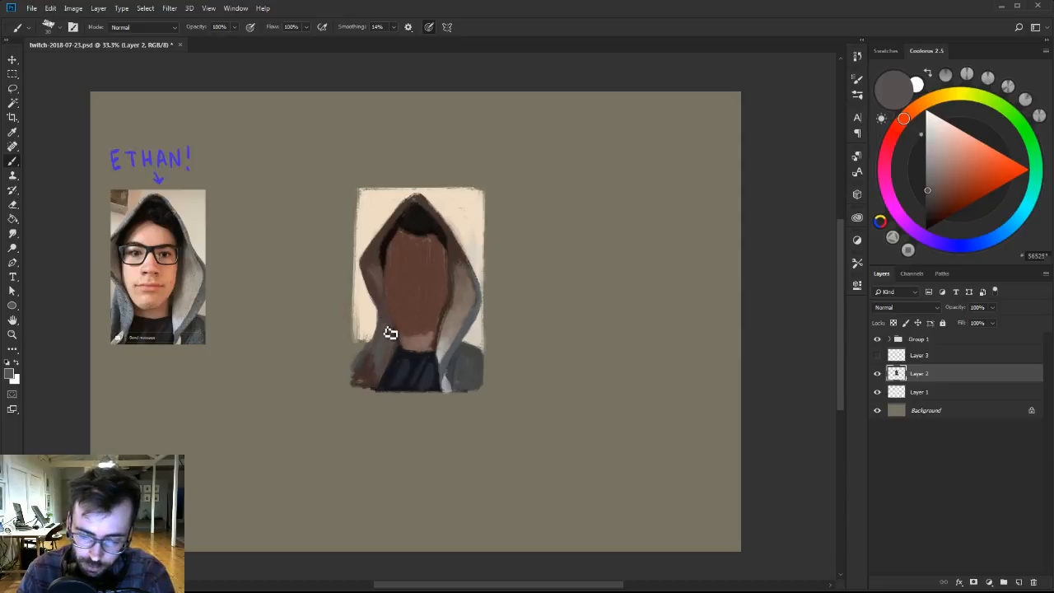
alt+click(392, 324)
alt+click(375, 361)
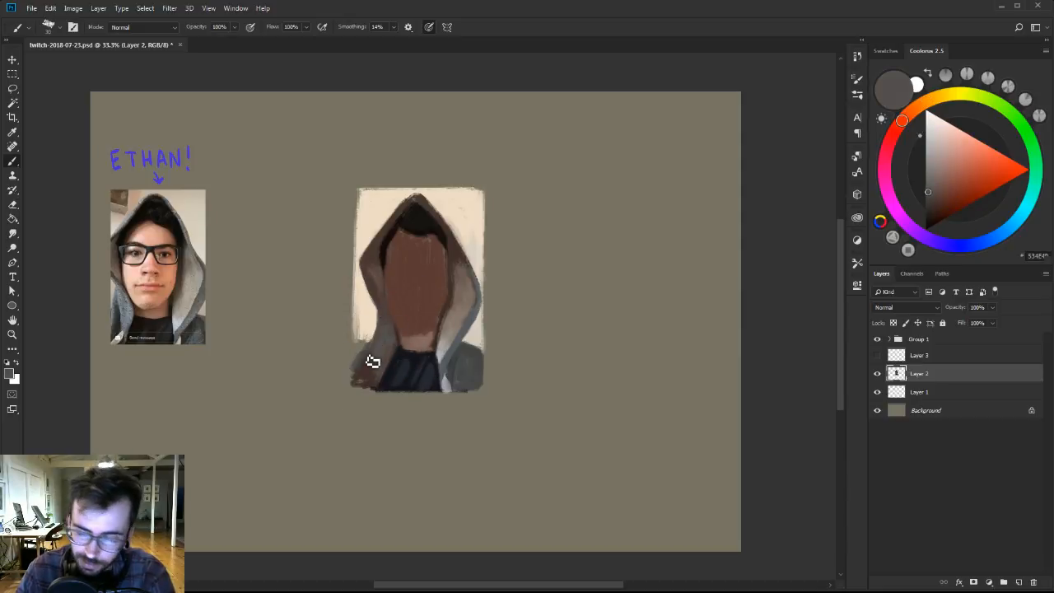
alt+click(375, 363)
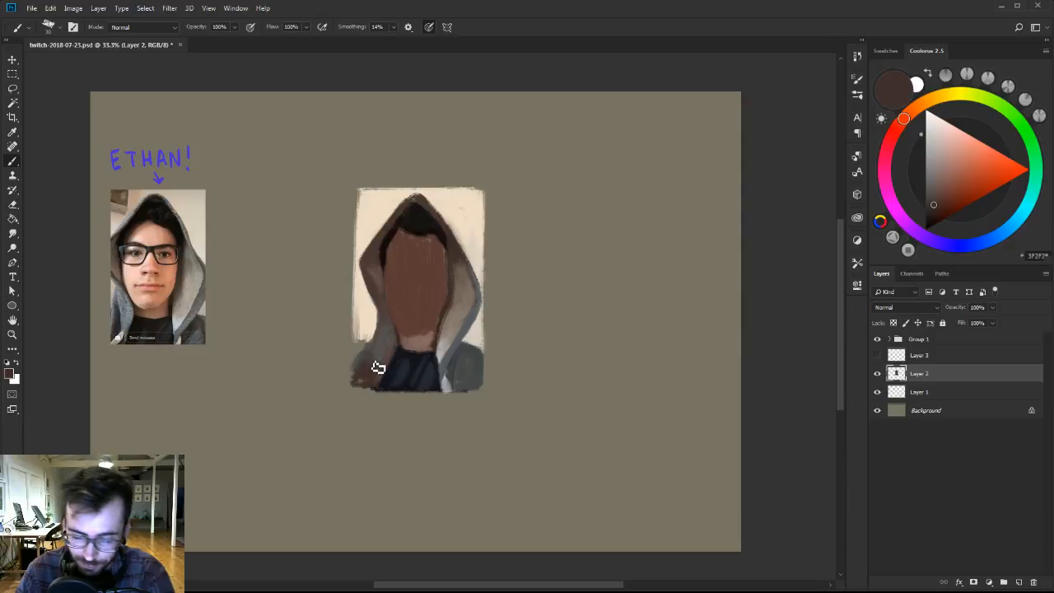
alt+click(385, 352)
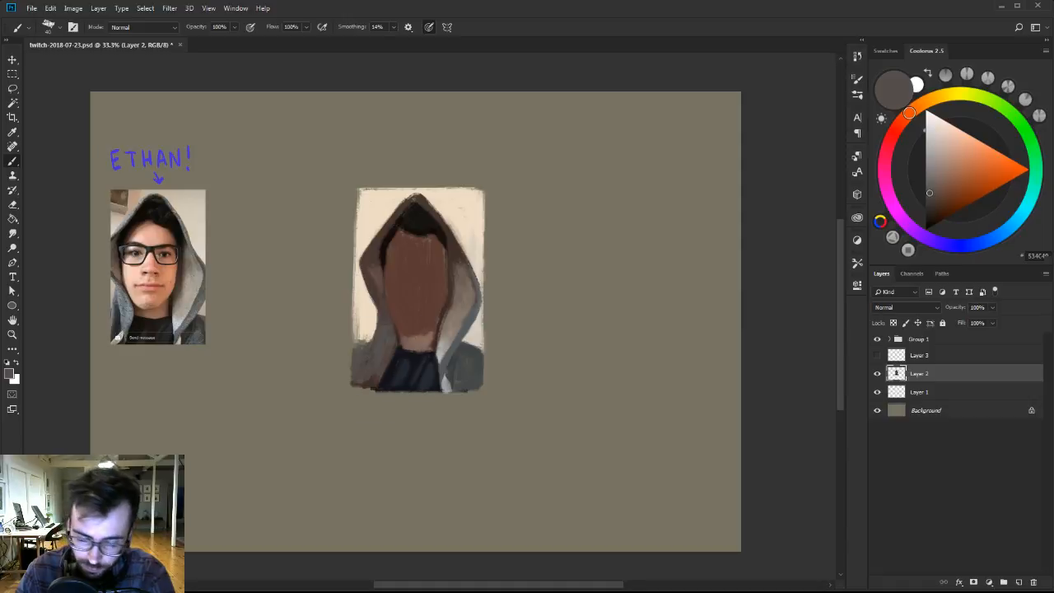
Fill the cream backdrop beside the lower left hood on Layer 1 and touch up the left shoulder's top edge on Layer 2.
alt+click(365, 330)
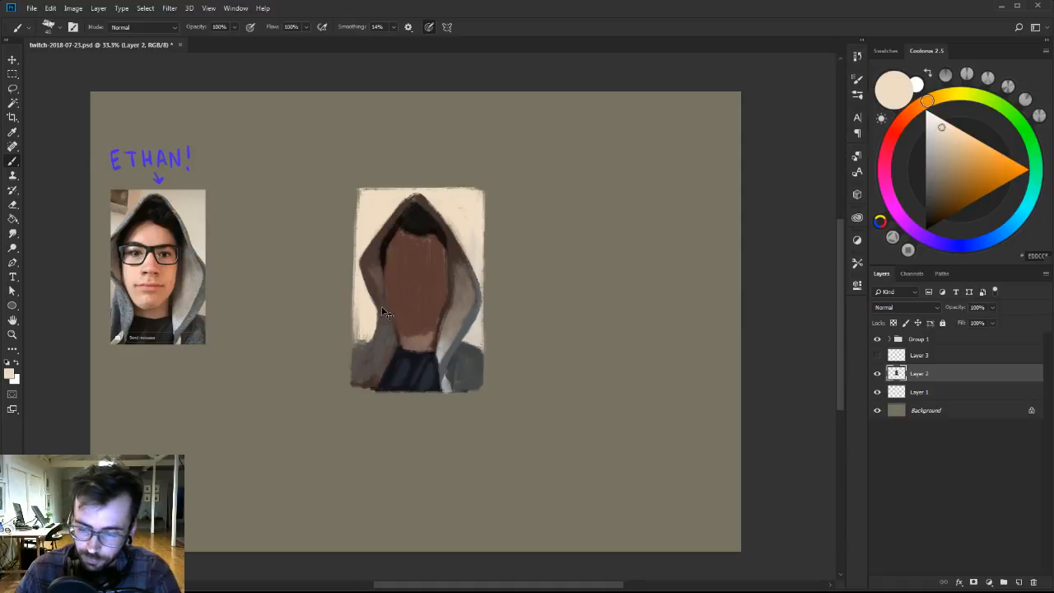
click(942, 392)
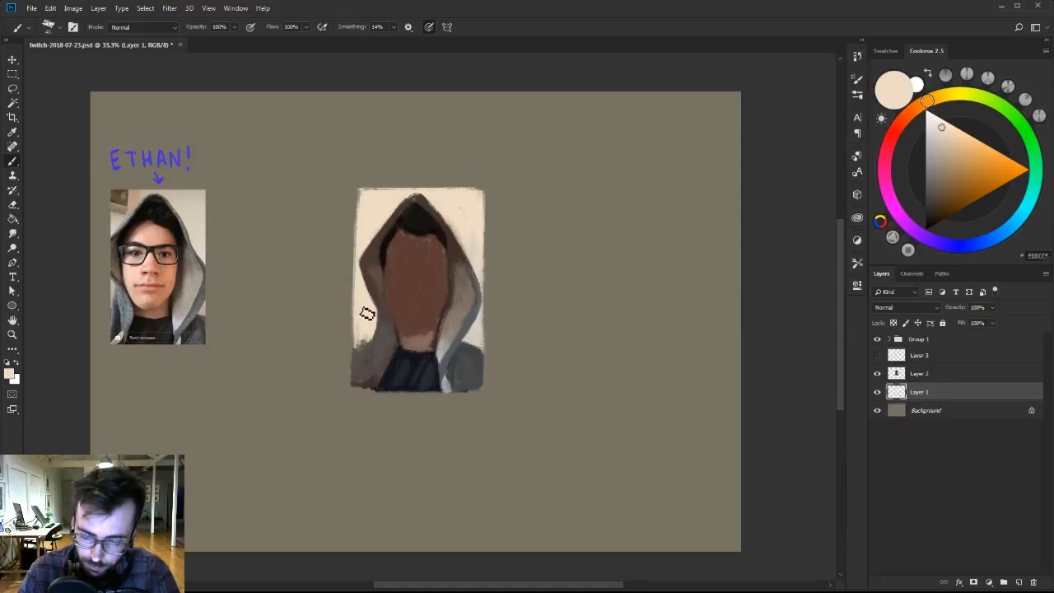
ctrl+click(384, 295)
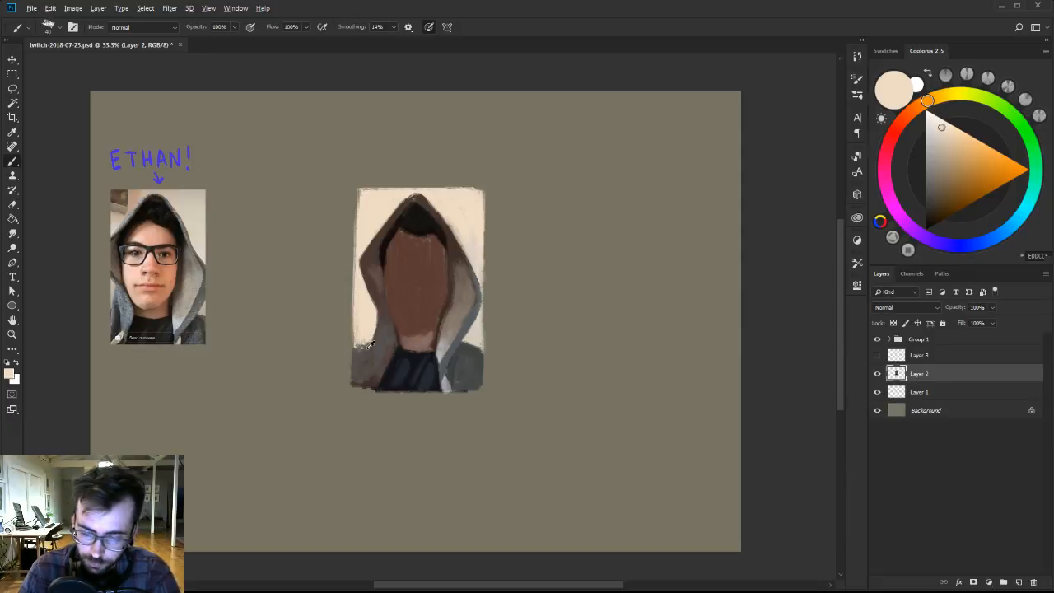
alt+click(370, 354)
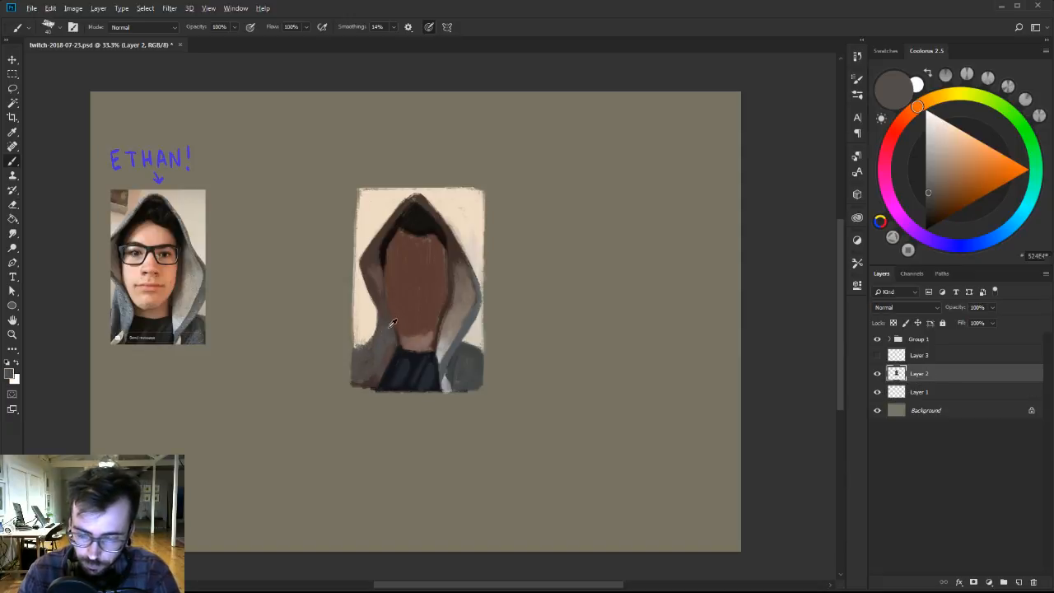
alt+click(390, 311)
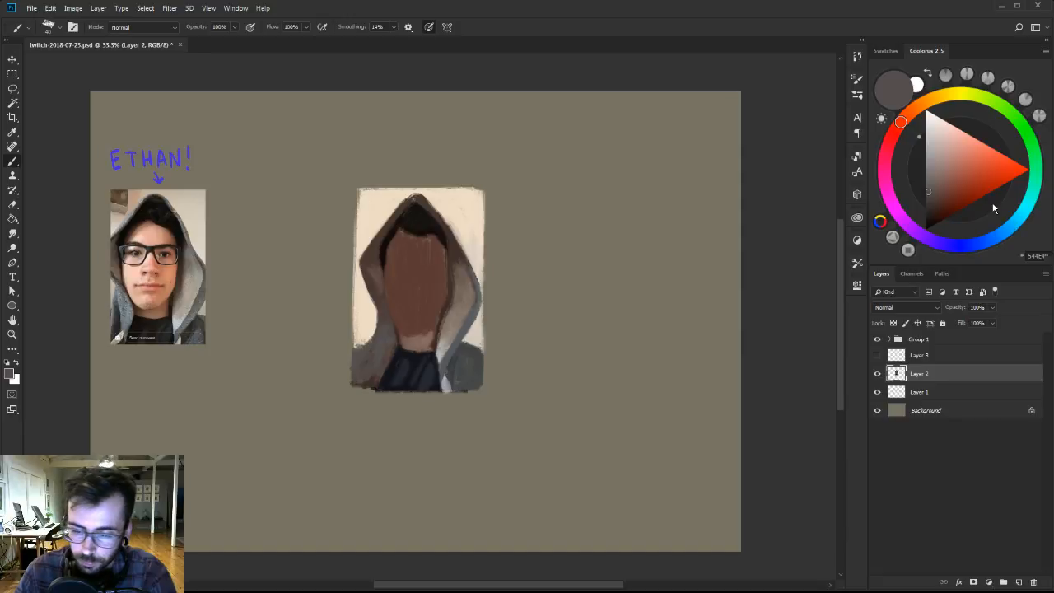
Reshape the hairline across the top of the forehead with sampled near-black strokes.
alt+click(419, 223)
alt+click(408, 228)
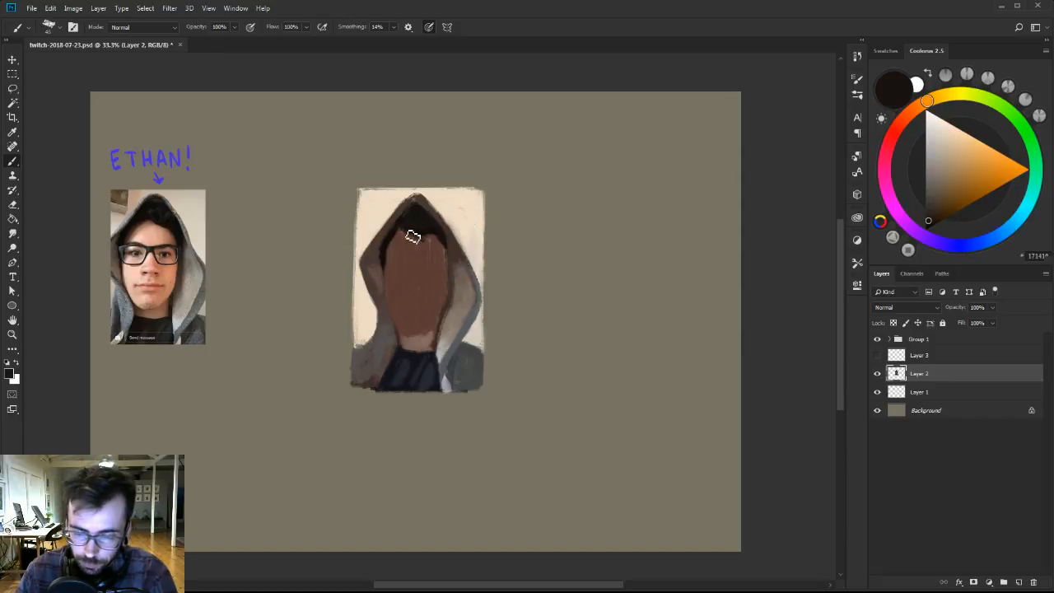
alt+click(402, 213)
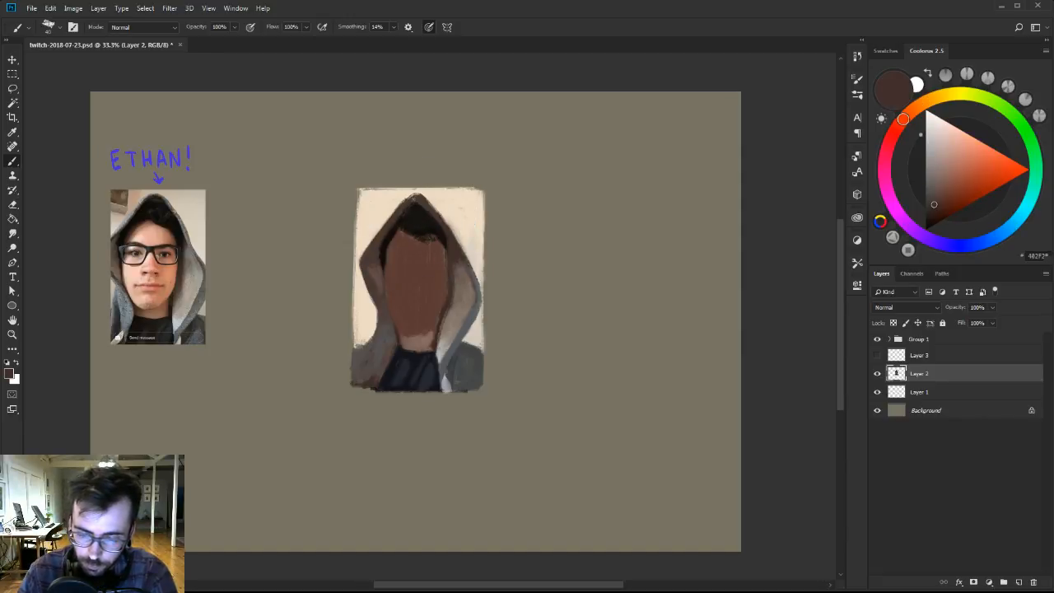
Mix a muted blue-grey, shrink the brush to 15 and paint a cool rim along the hood's upper left edge.
click(1002, 233)
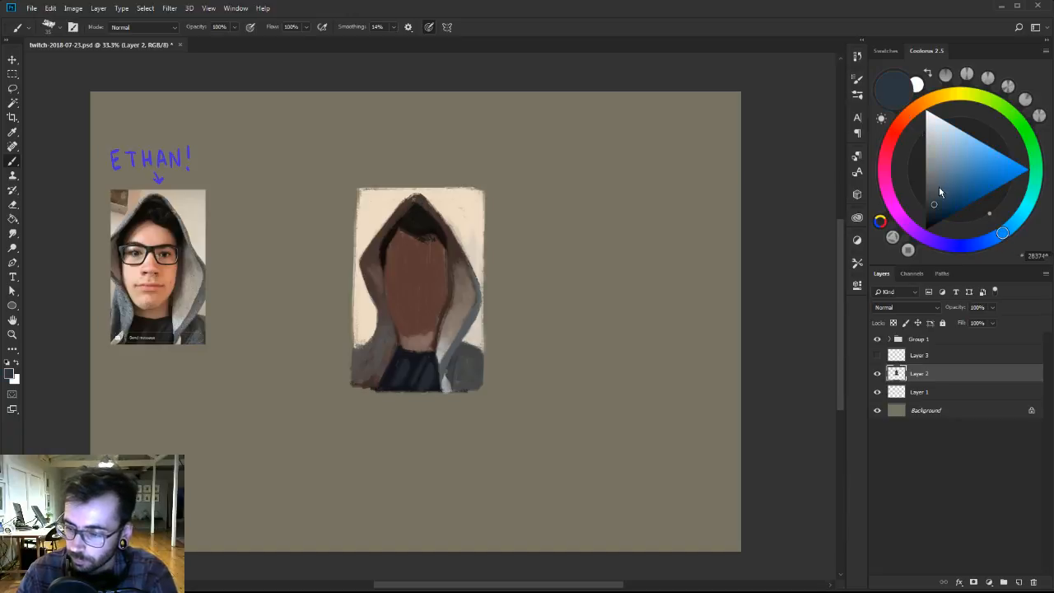
drag(940, 188, 940, 174)
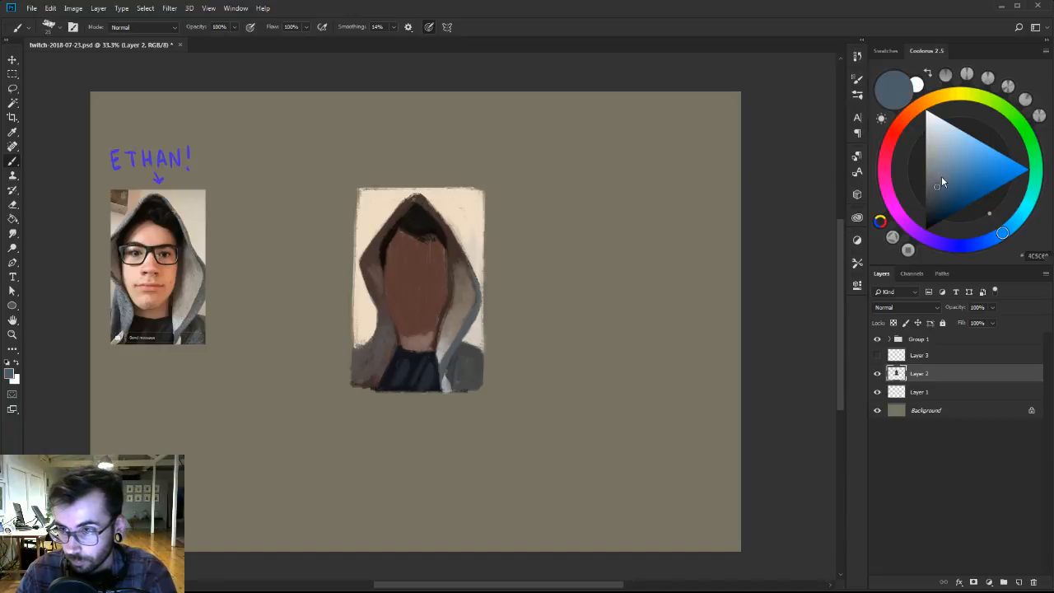
key(bracketleft)
key(bracketleft)
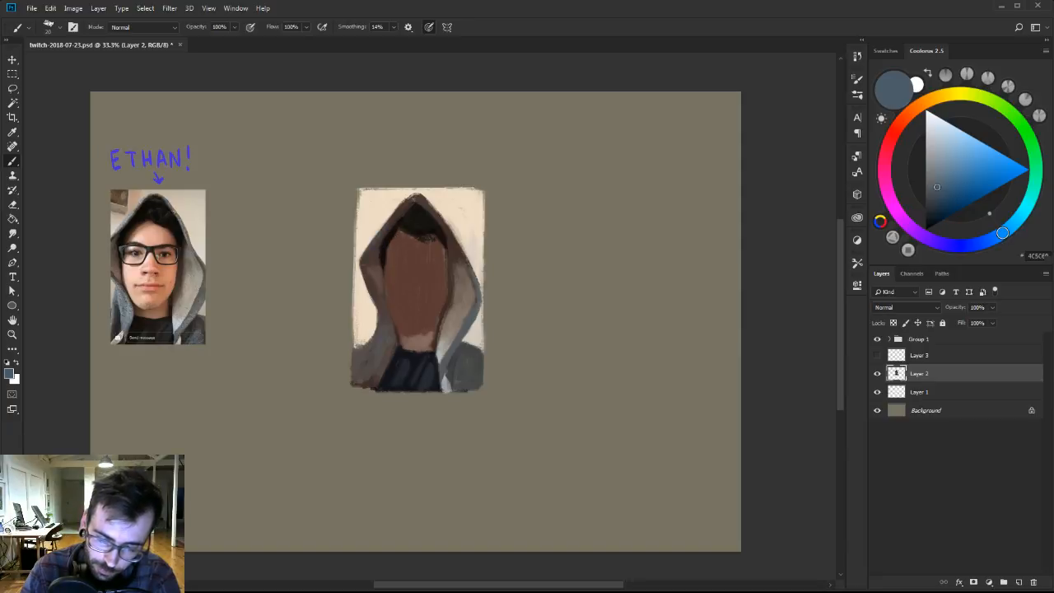
Deepen the shadow inside the hood with sampled near-black and redefine the hood's peak with dark brown.
alt+click(387, 245)
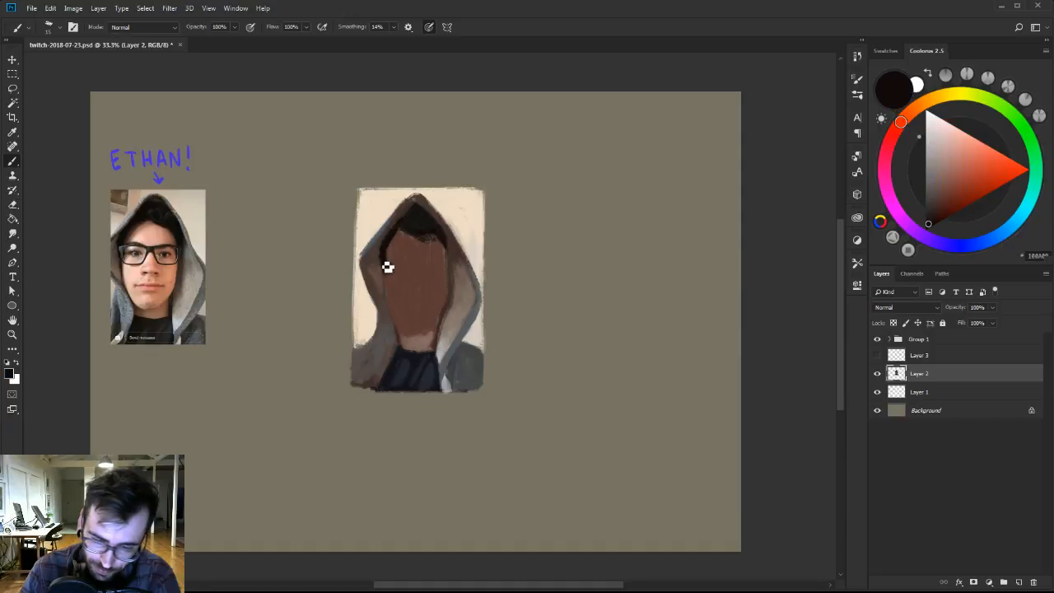
key(])
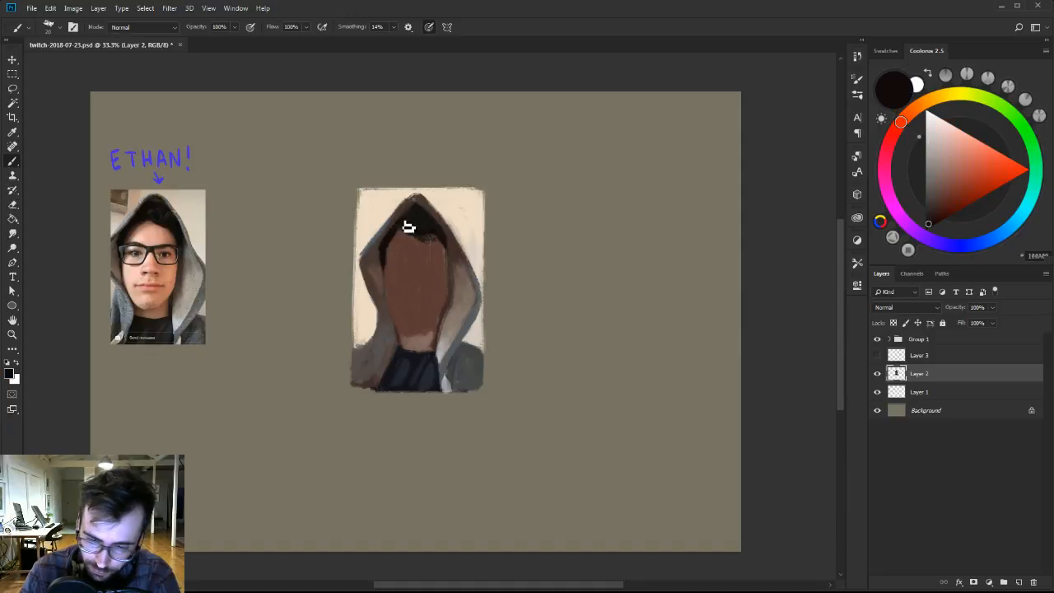
alt+click(418, 202)
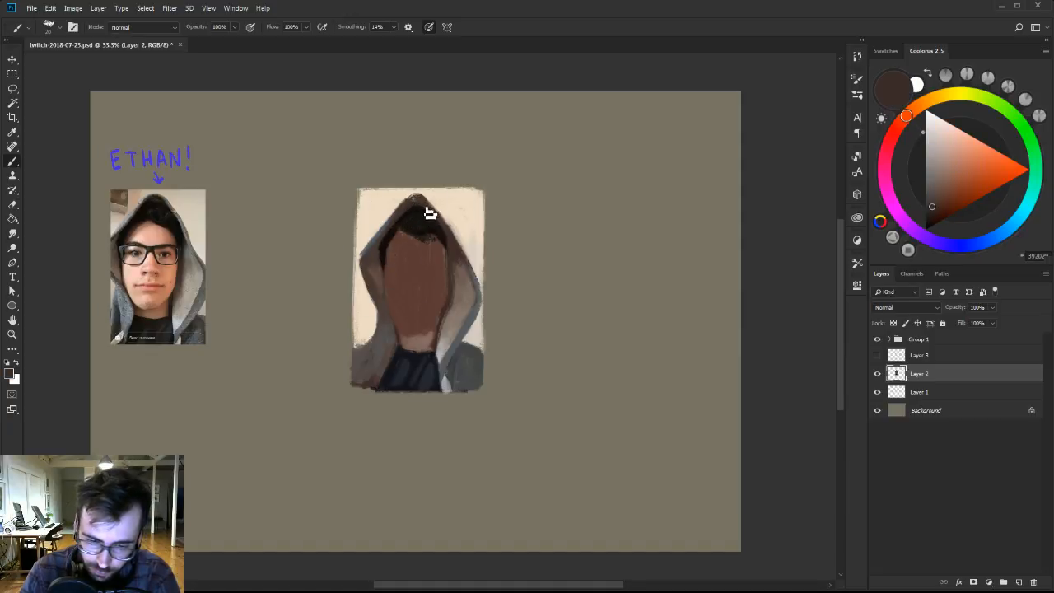
alt+click(416, 211)
alt+click(418, 222)
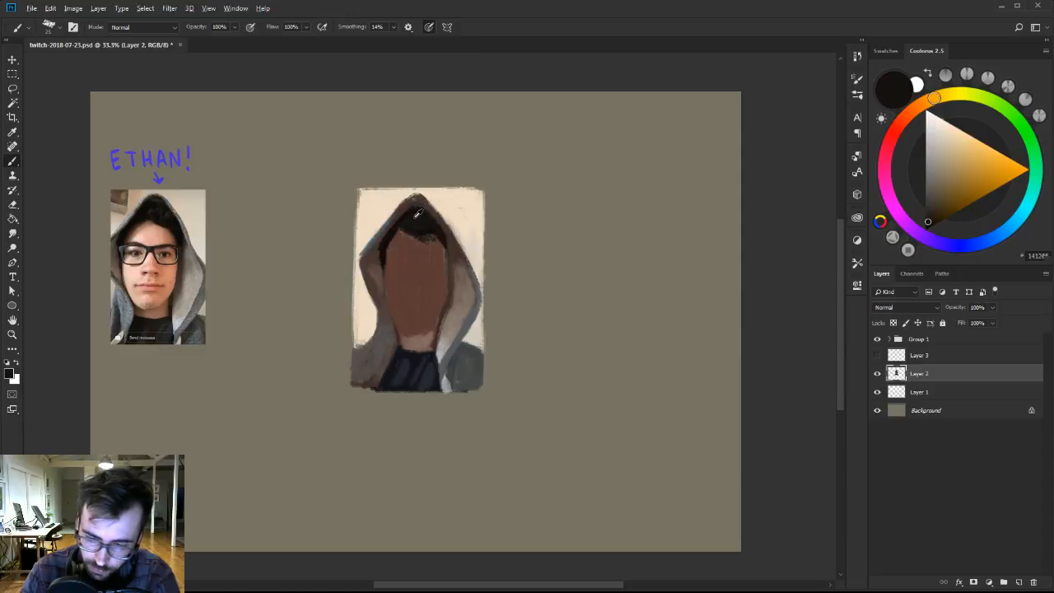
Enlarge the brush and blend the hood's left inner side into the dark hair with sampled black and brown tones.
key(])
key(])
alt+click(418, 219)
mouse_move(419, 215)
mouse_down()
mouse_move(427, 220)
mouse_move(396, 235)
mouse_move(388, 266)
mouse_move(384, 244)
mouse_up()
alt+click(416, 217)
alt+click(371, 277)
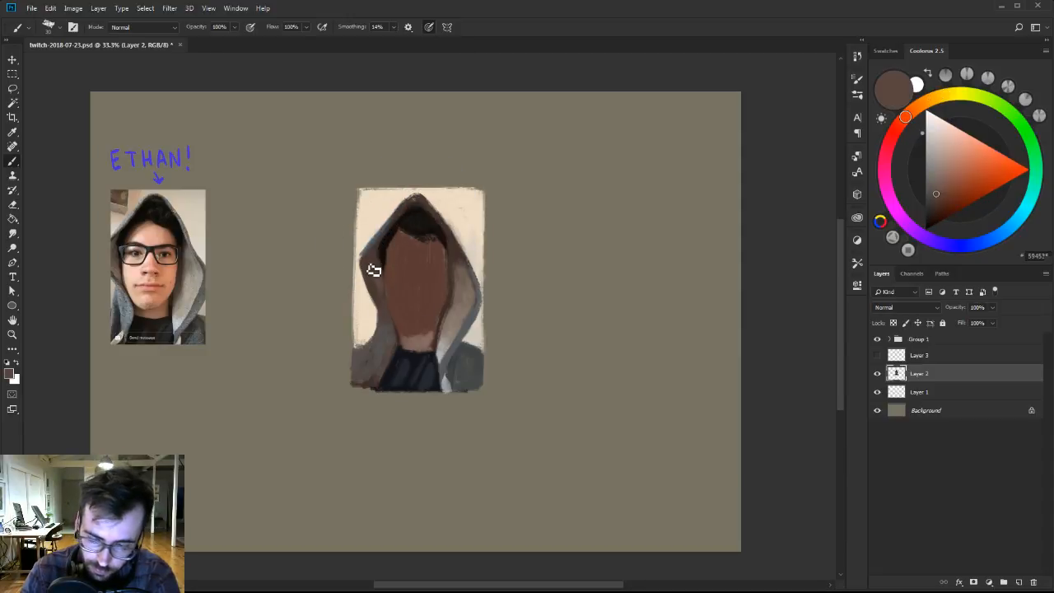
alt+click(383, 272)
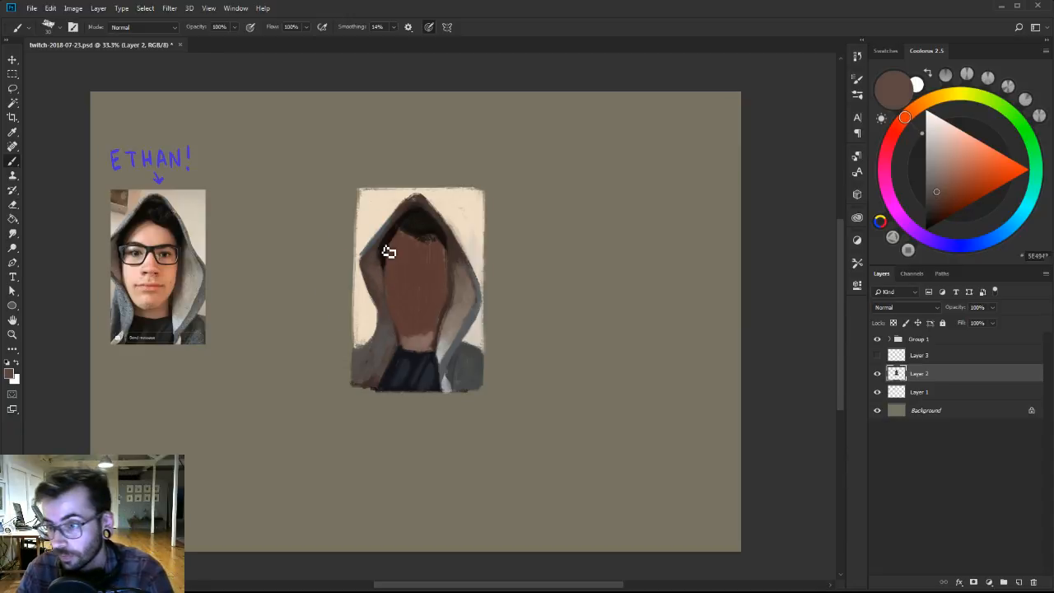
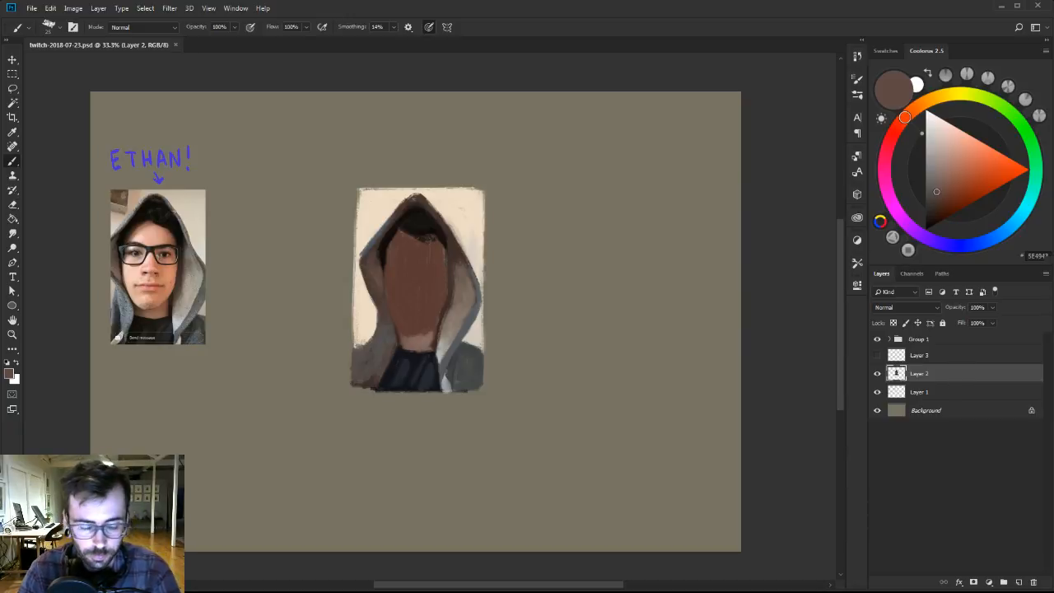
Mix a pale pink skin tone and block in the lit left side of the face.
alt+click(423, 269)
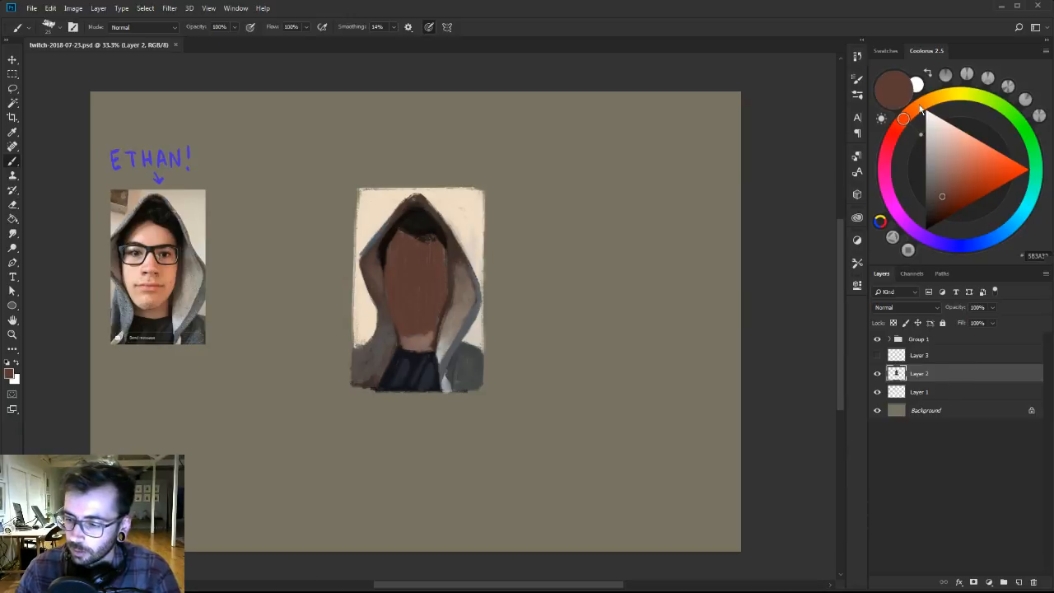
click(893, 139)
click(949, 150)
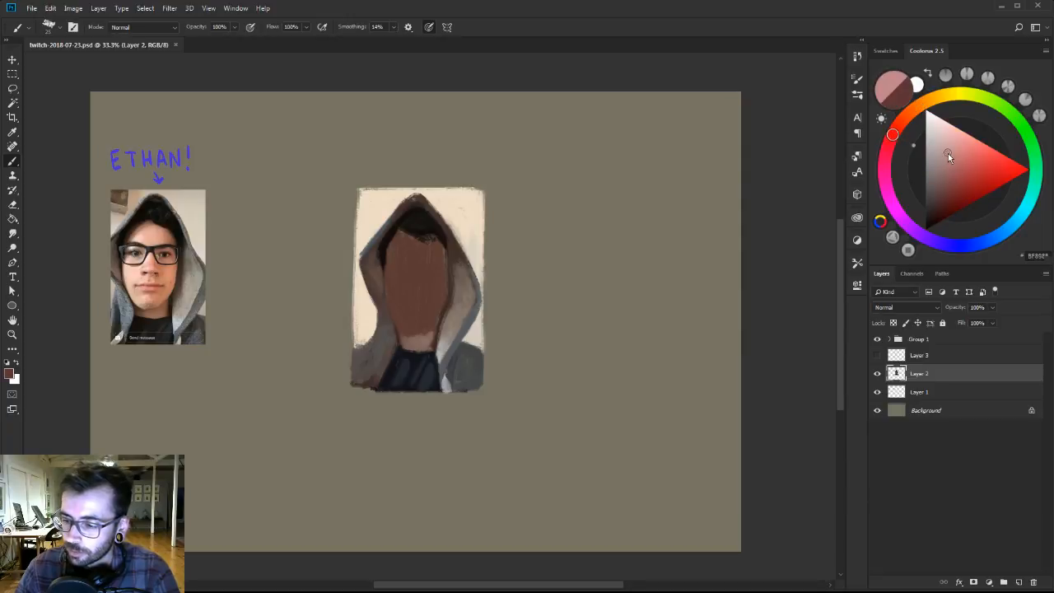
click(947, 141)
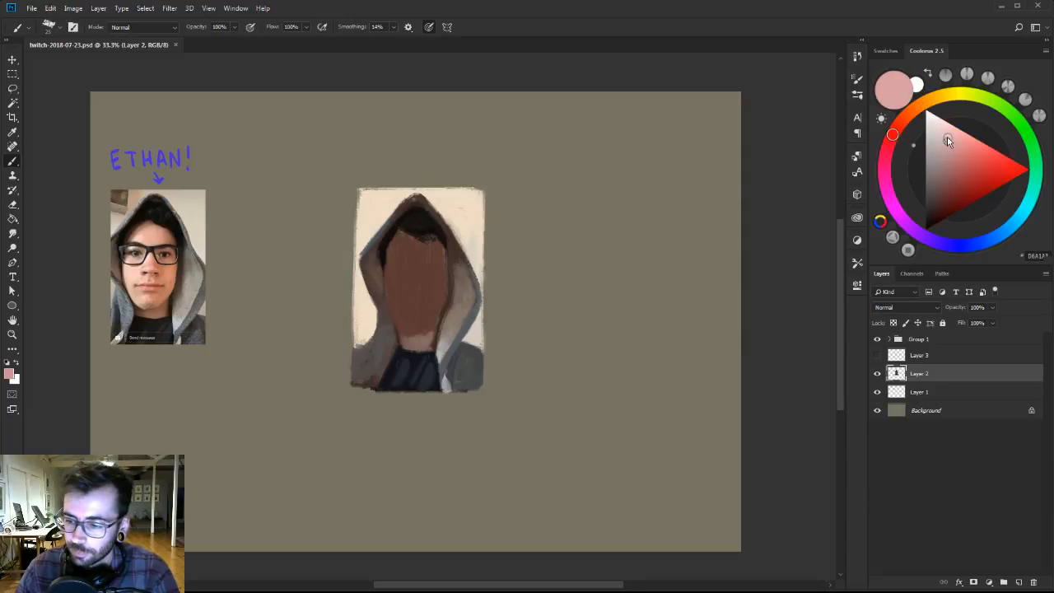
click(920, 105)
click(897, 128)
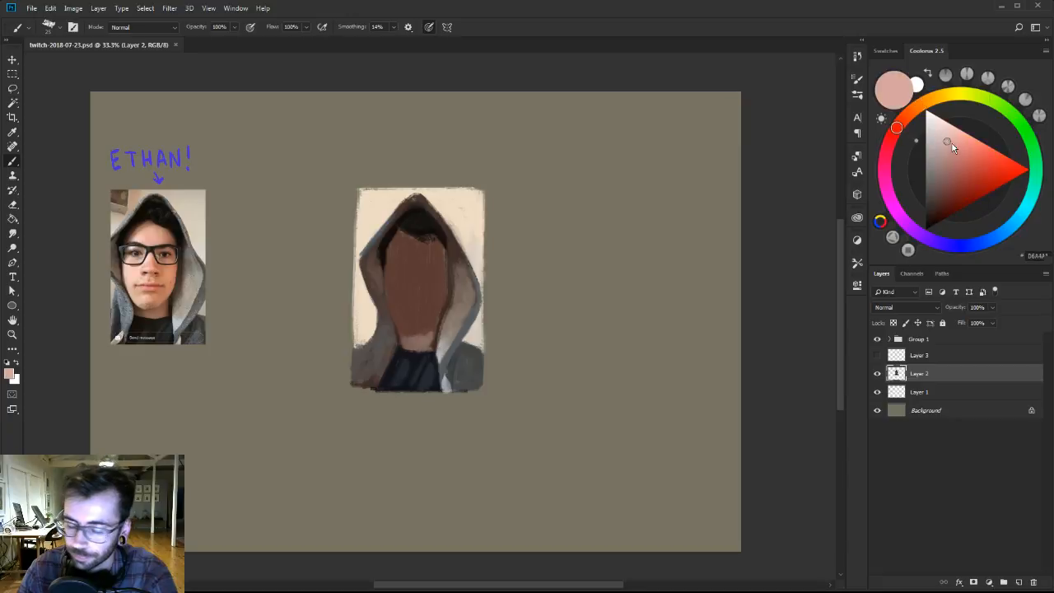
mouse_move(391, 296)
mouse_down()
mouse_move(407, 338)
mouse_move(394, 298)
mouse_move(412, 284)
mouse_move(417, 297)
mouse_move(413, 270)
mouse_move(408, 279)
mouse_move(395, 263)
mouse_move(404, 268)
mouse_move(403, 244)
mouse_move(400, 265)
mouse_move(408, 253)
mouse_up()
alt+click(400, 278)
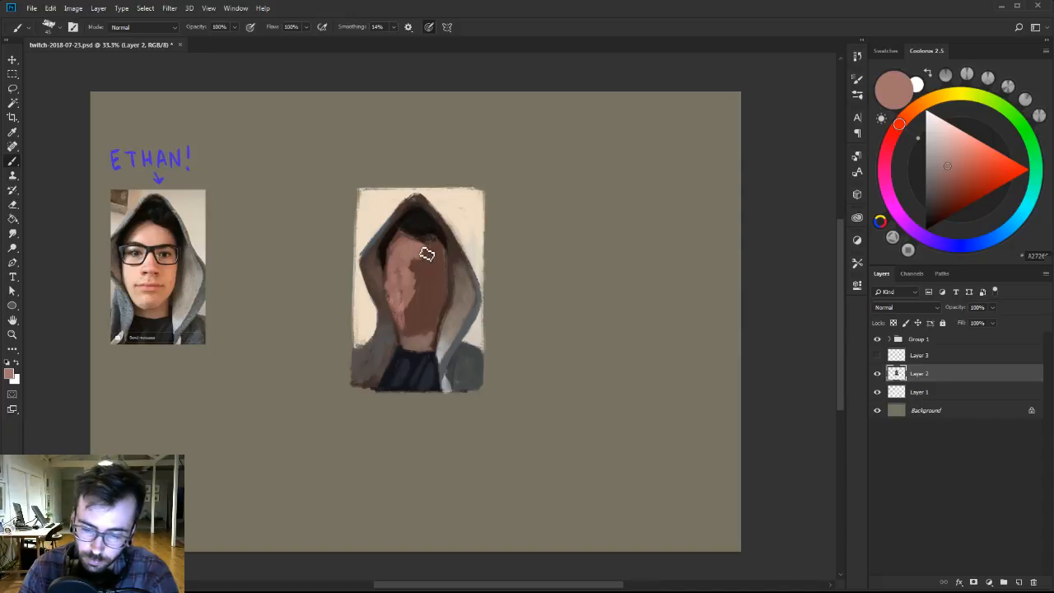
Extend the dusty pink skin tone across the forehead below the hairline.
mouse_move(437, 248)
mouse_down()
mouse_move(423, 268)
mouse_move(442, 263)
mouse_move(441, 250)
mouse_move(427, 273)
mouse_move(446, 263)
mouse_move(439, 243)
mouse_up()
alt+click(426, 251)
alt+click(429, 257)
alt+click(439, 233)
alt+click(433, 227)
Shrink the brush and clean up the hairline against the forehead with sampled near-black and brown.
key([)
alt+click(420, 223)
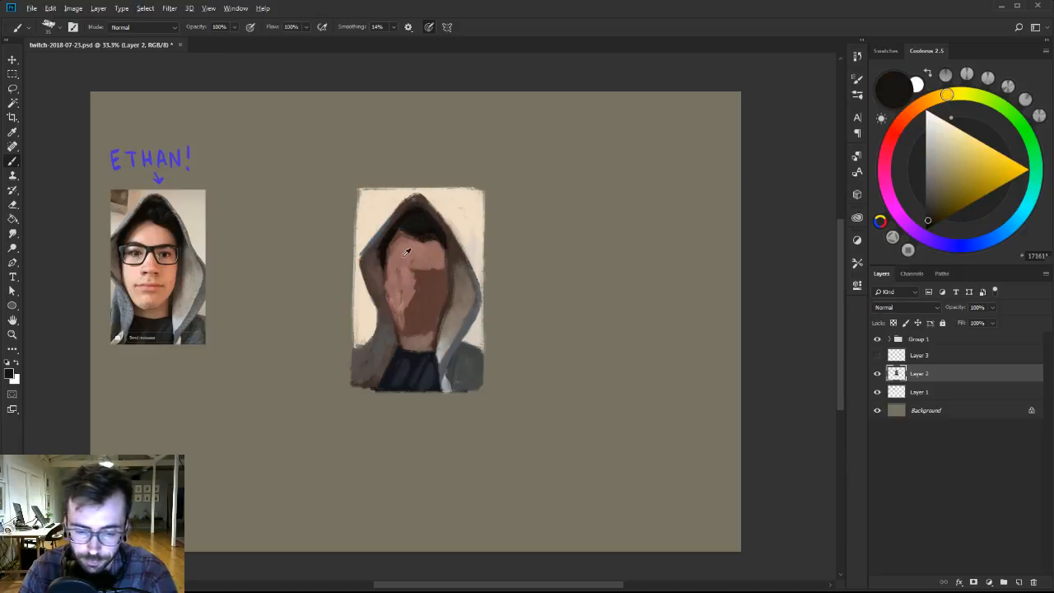
alt+click(406, 251)
alt+click(403, 247)
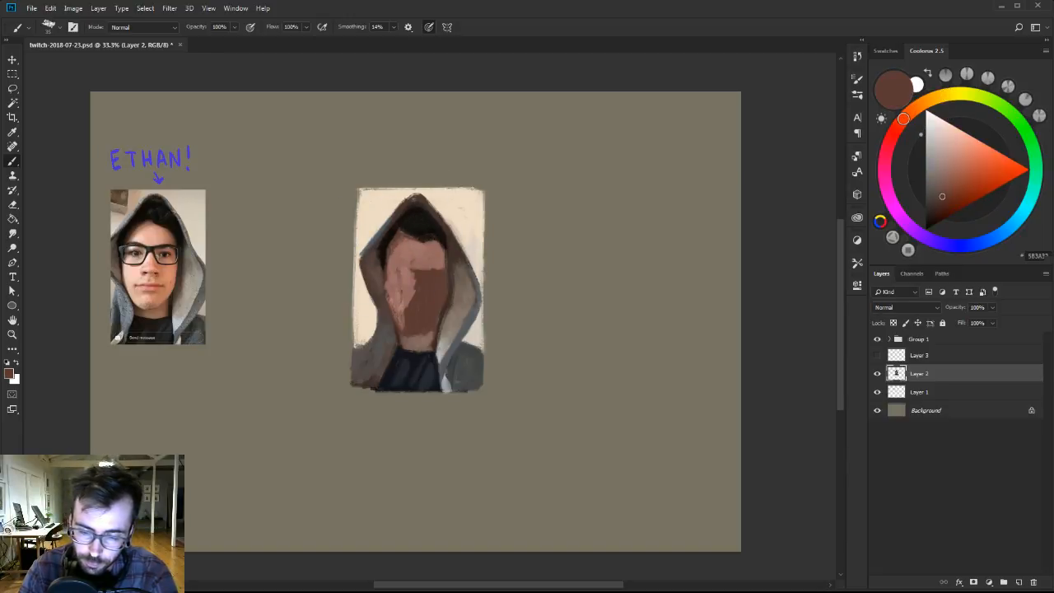
Switch to the 101 brush from Ben Brushes-2, blend the forehead and left cheek with sampled skin tones, and save the document.
right_click(414, 247)
click(441, 363)
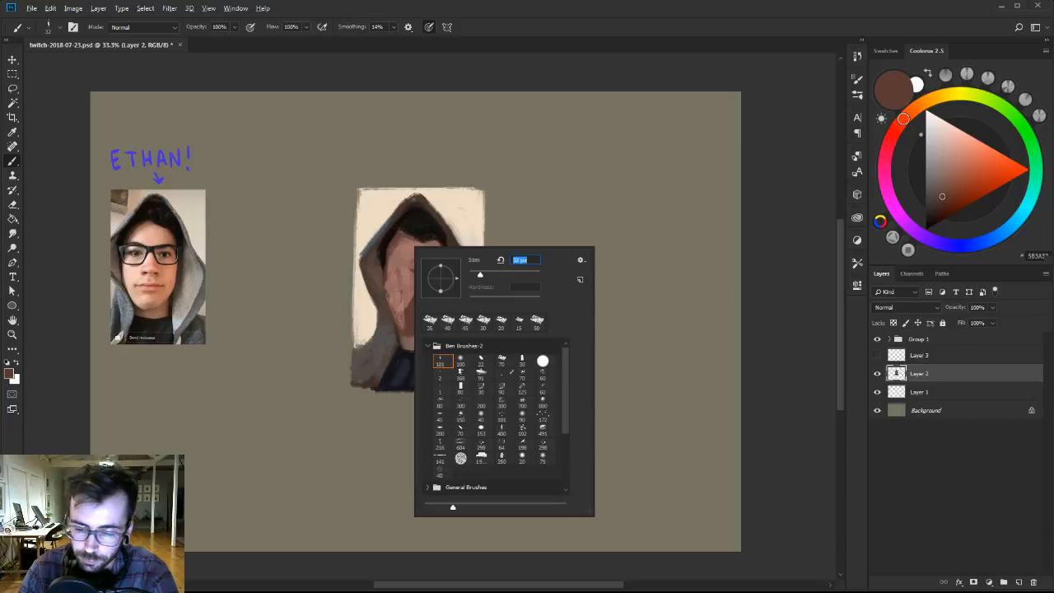
alt+click(402, 247)
alt+click(410, 245)
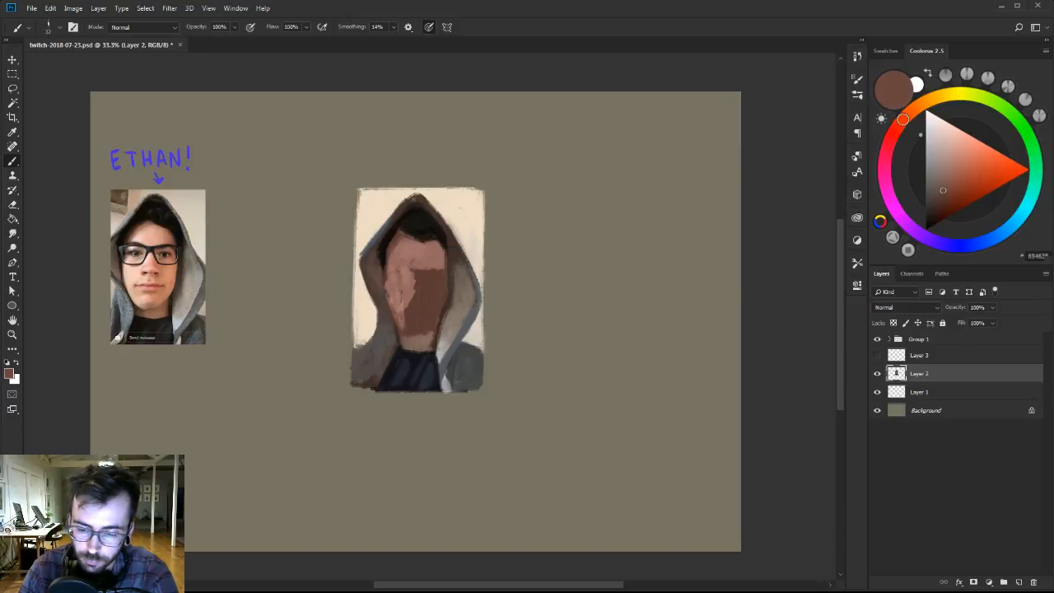
alt+click(411, 247)
alt+click(399, 299)
alt+click(400, 299)
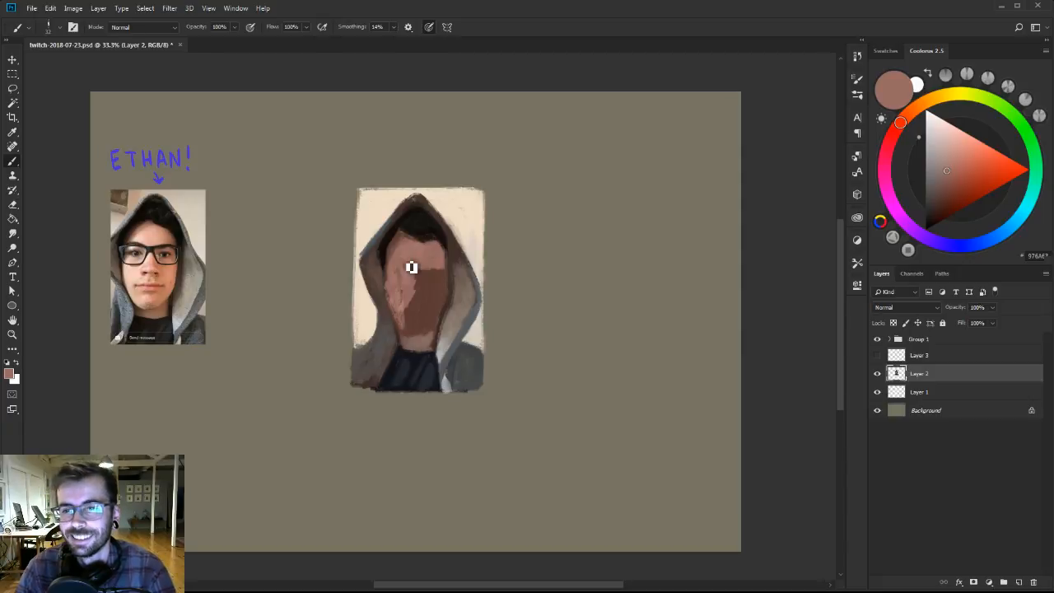
key(ctrl+s)
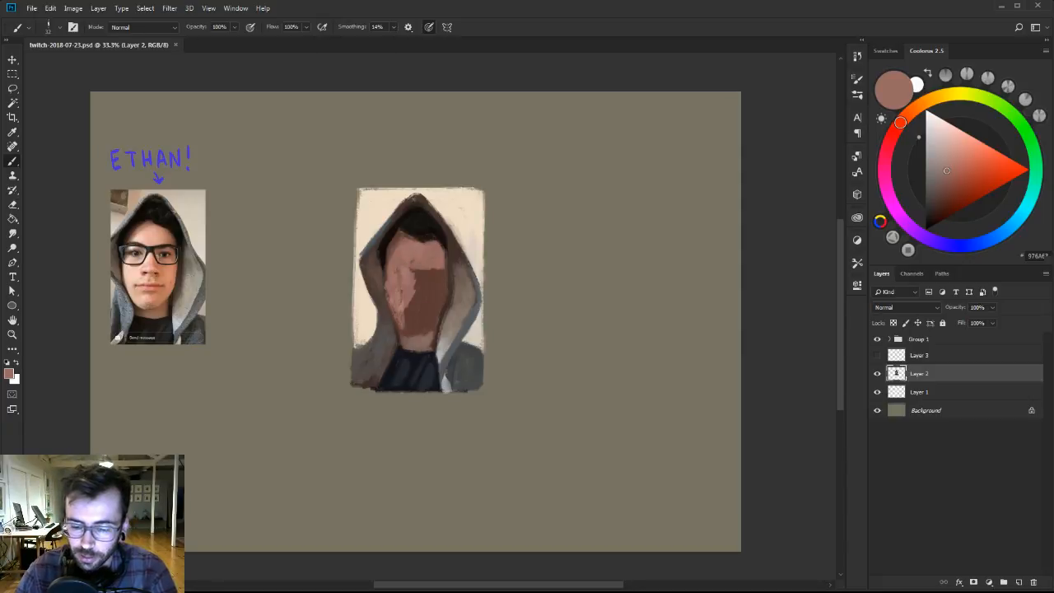
Touch up the hood's left inner edge with sampled brown and paint muted blue-grey light down its lower left front.
alt+click(375, 278)
drag(375, 280, 396, 325)
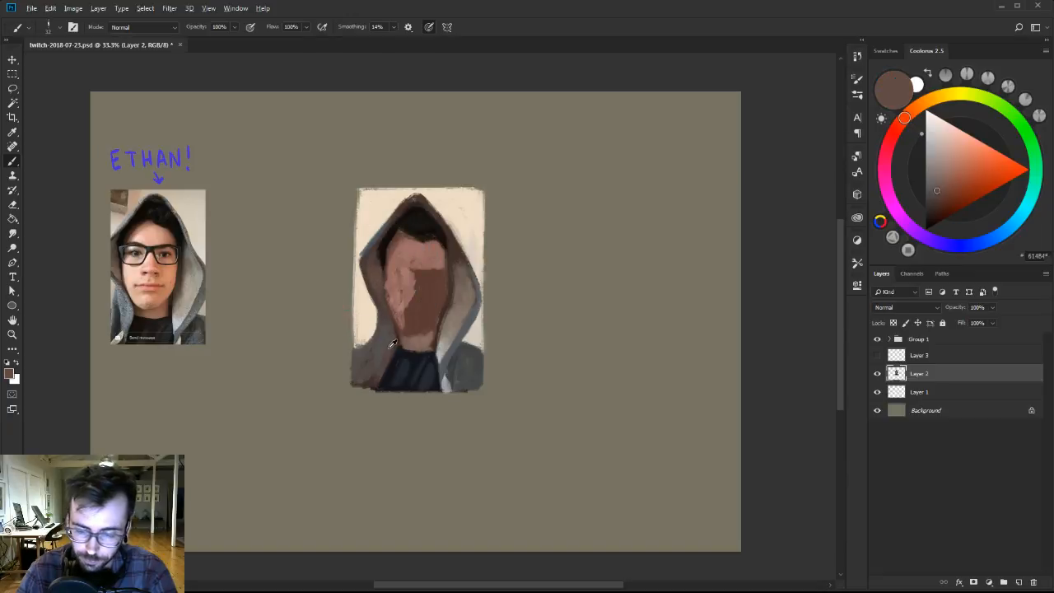
alt+click(393, 349)
click(1012, 226)
click(937, 165)
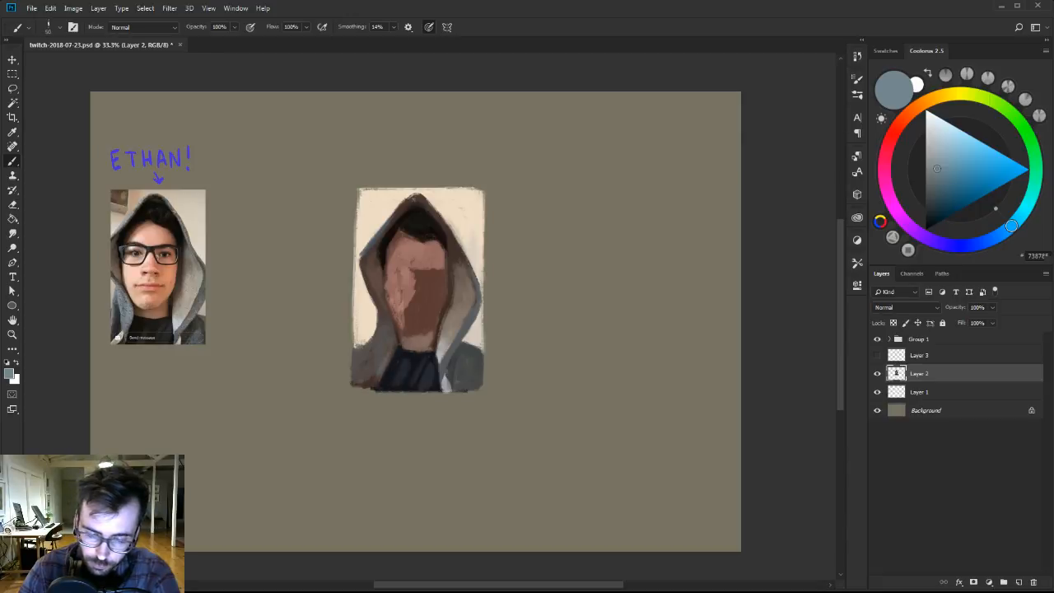
click(933, 163)
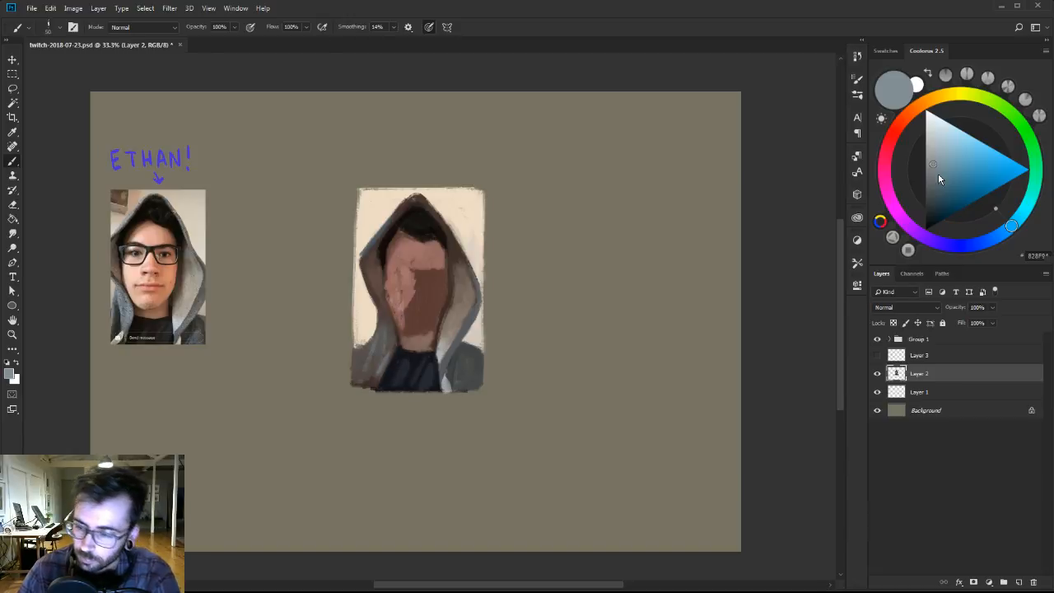
Darken the fold between the hood's lower left front and the shirt with deep blue-greys, and cool the left shoulder with grey.
click(933, 193)
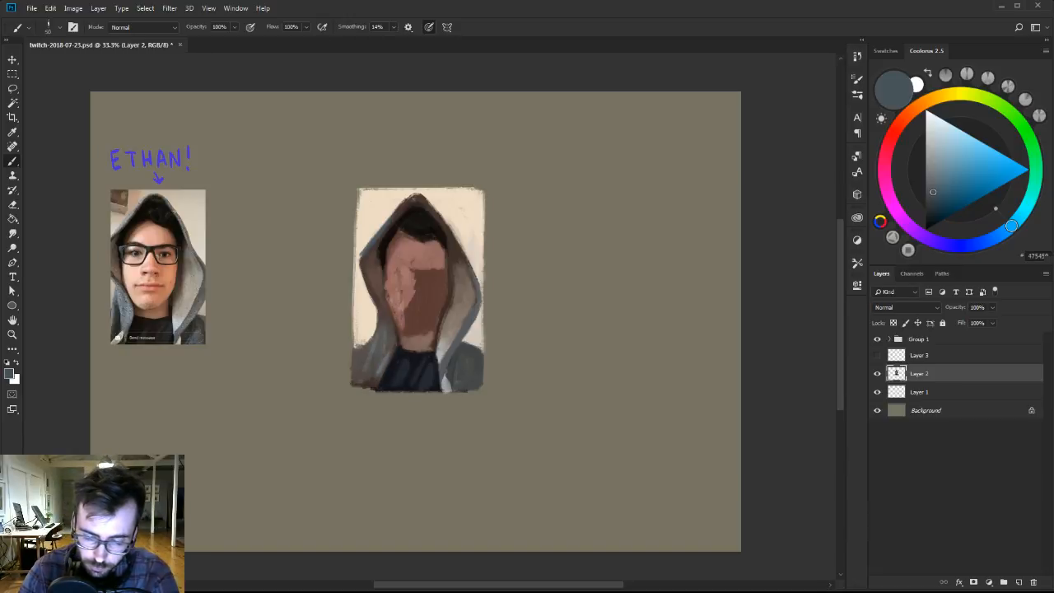
click(936, 205)
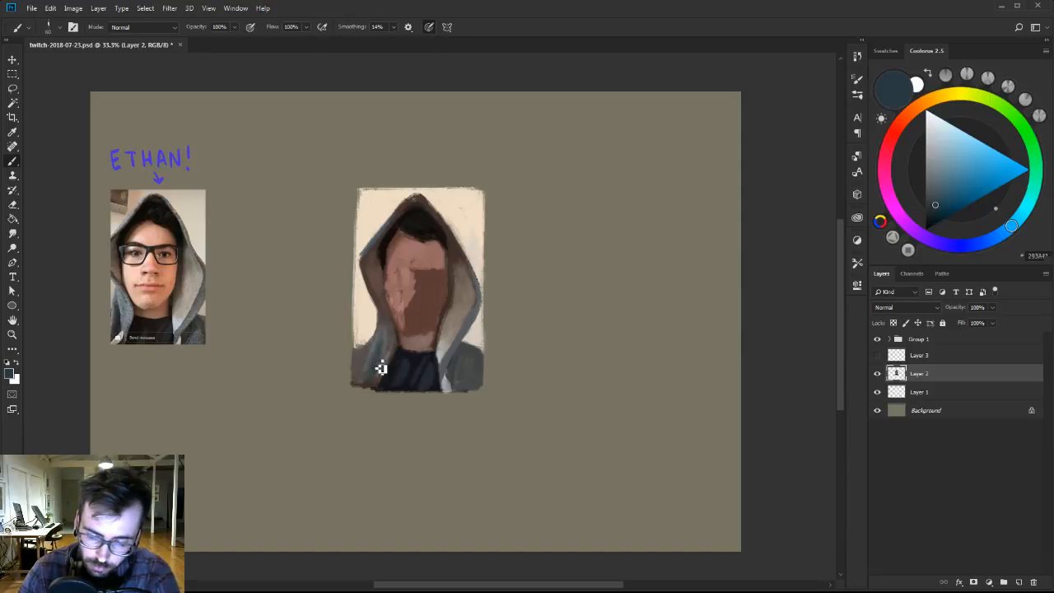
click(934, 211)
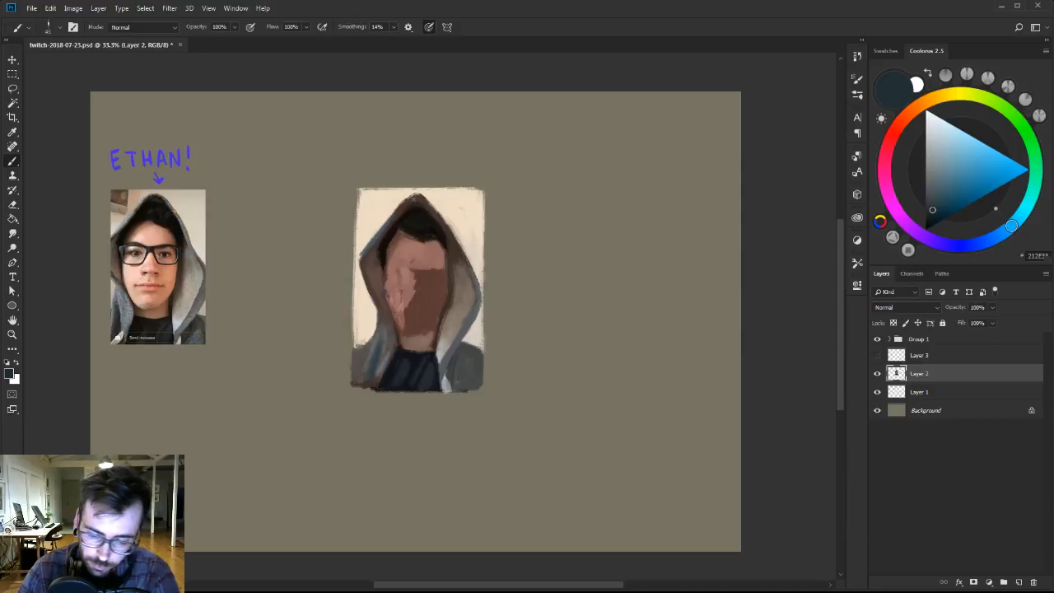
click(932, 214)
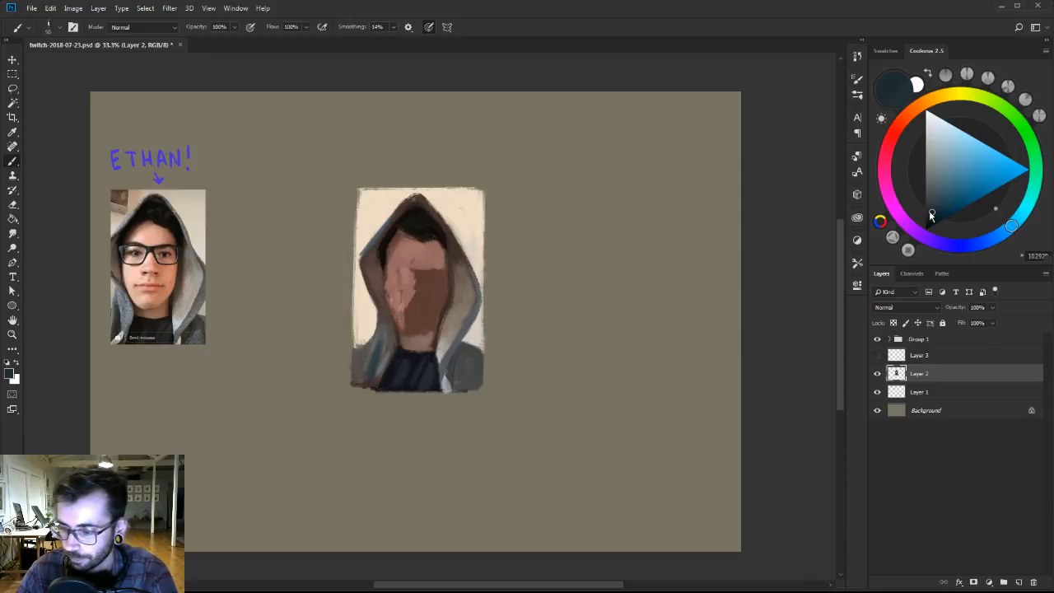
click(928, 219)
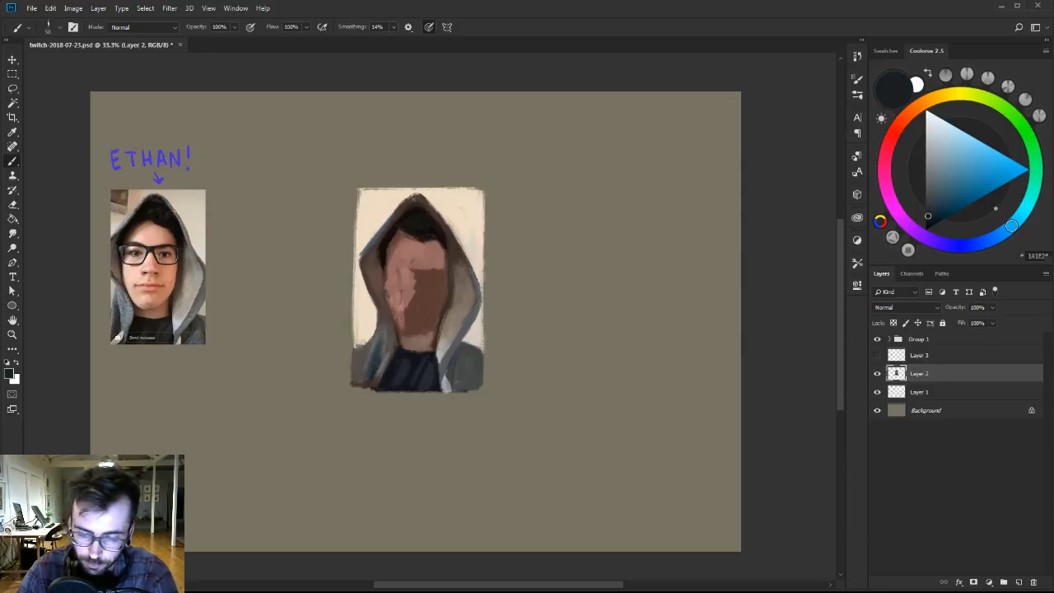
alt+click(368, 357)
alt+click(389, 336)
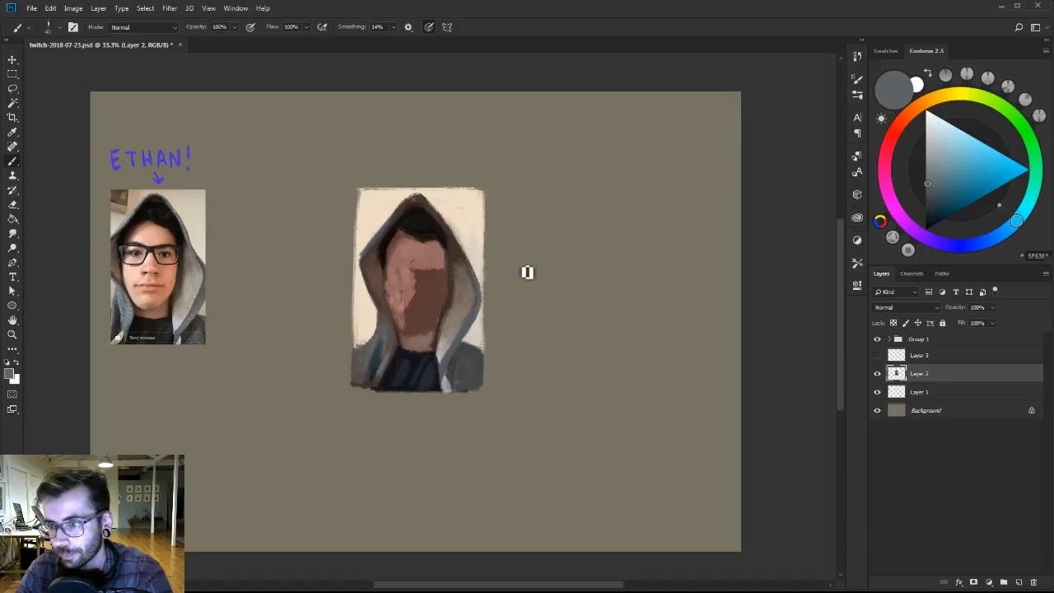
Blend the hood's right inner panel with sampled grey and warm taupe tones.
alt+click(447, 340)
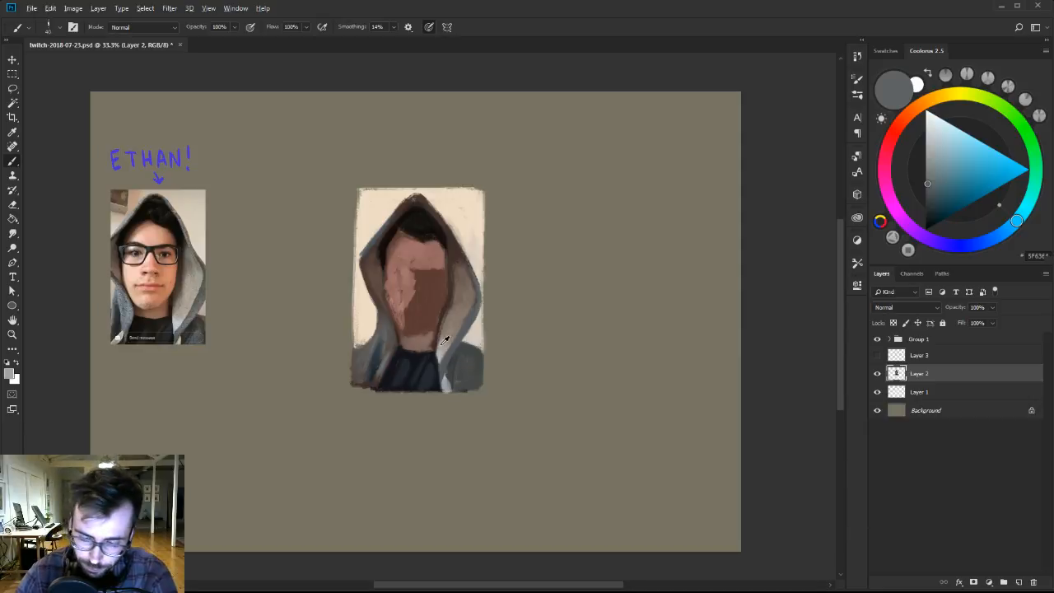
alt+click(452, 321)
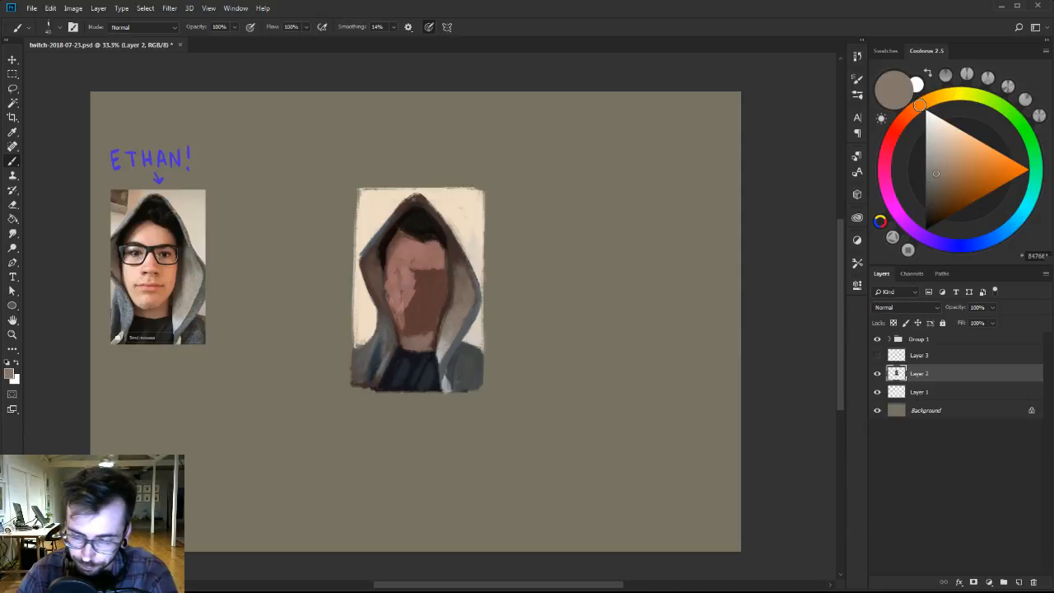
alt+click(461, 278)
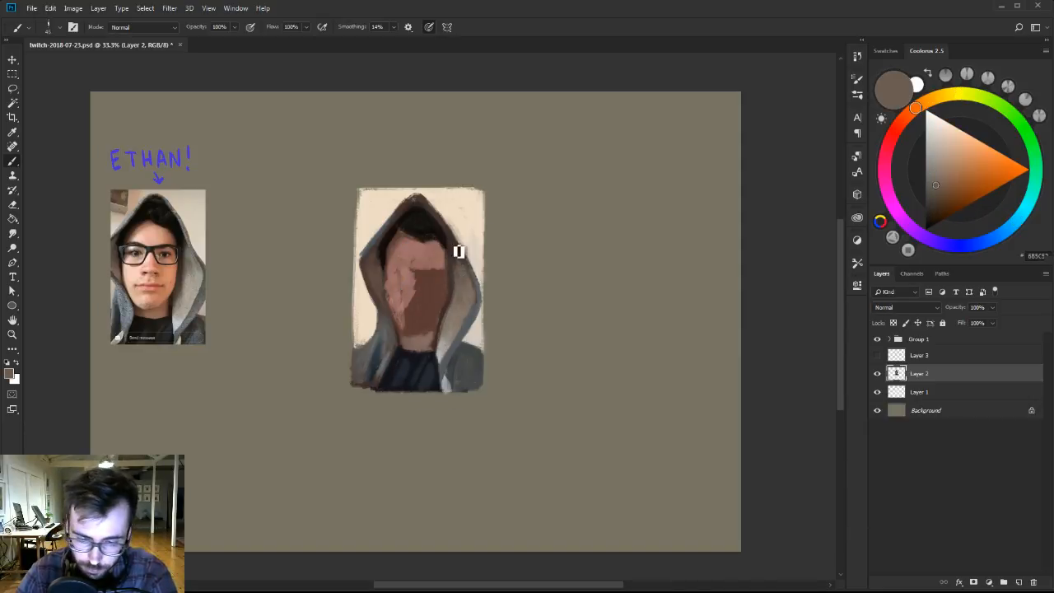
On Layer 1, lighten the backdrop beside the hood's right edge with a paler cream.
click(936, 396)
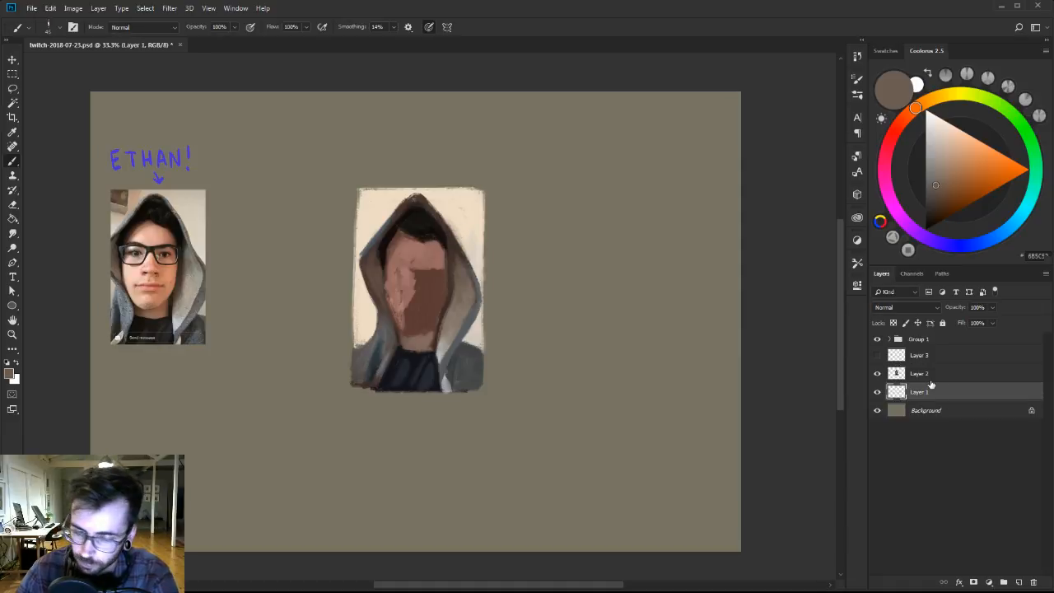
alt+click(475, 268)
drag(939, 133, 936, 124)
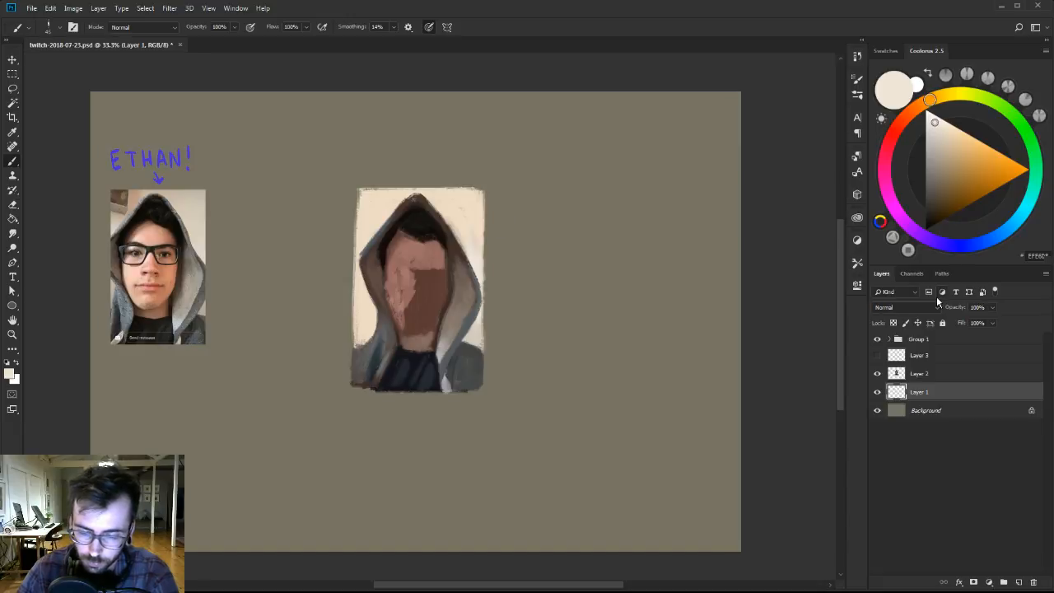
Return to Layer 2, mix a dark blue-grey and paint shadow strokes on the right shoulder, varying the brush size.
click(941, 376)
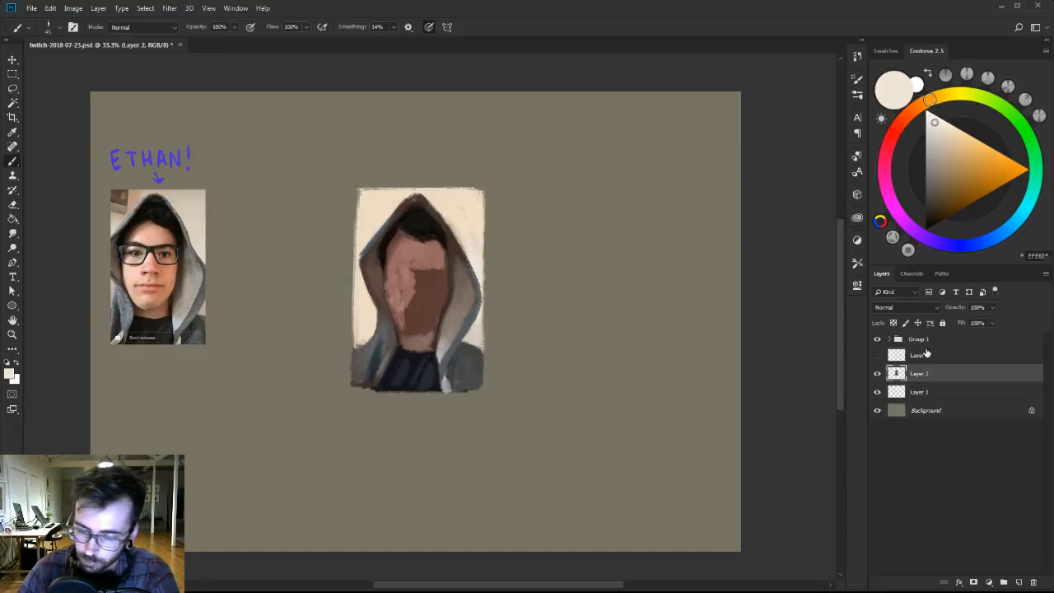
alt+click(466, 361)
click(979, 243)
click(929, 201)
key(bracketleft)
key(bracketleft)
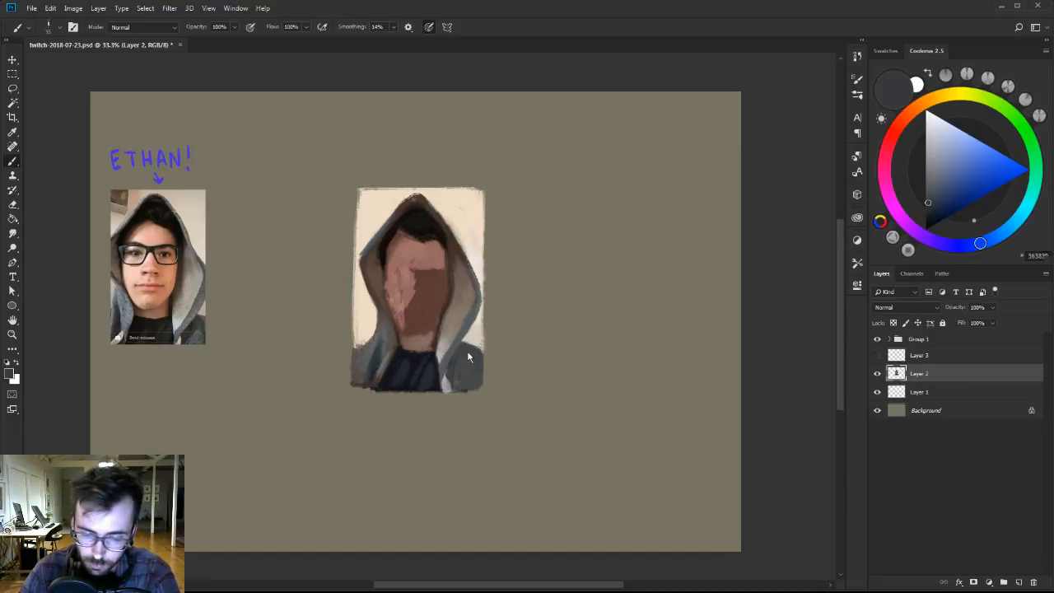
drag(468, 356, 463, 364)
key(bracketright)
key(bracketright)
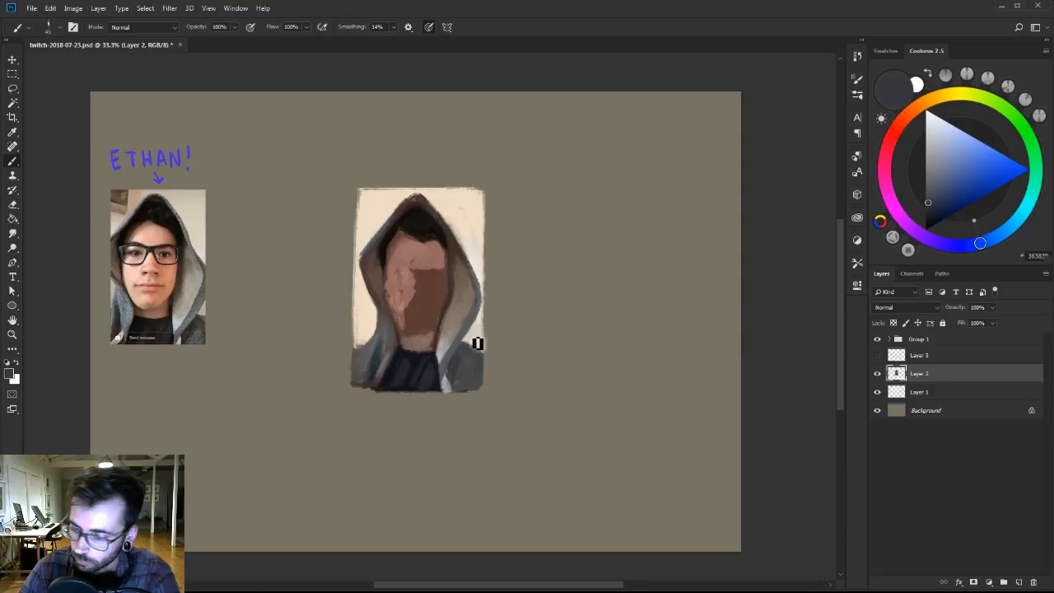
Deepen the right shoulder's folds and the shadow beside the hood with near-black navy and sampled blue-greys.
drag(928, 204, 930, 217)
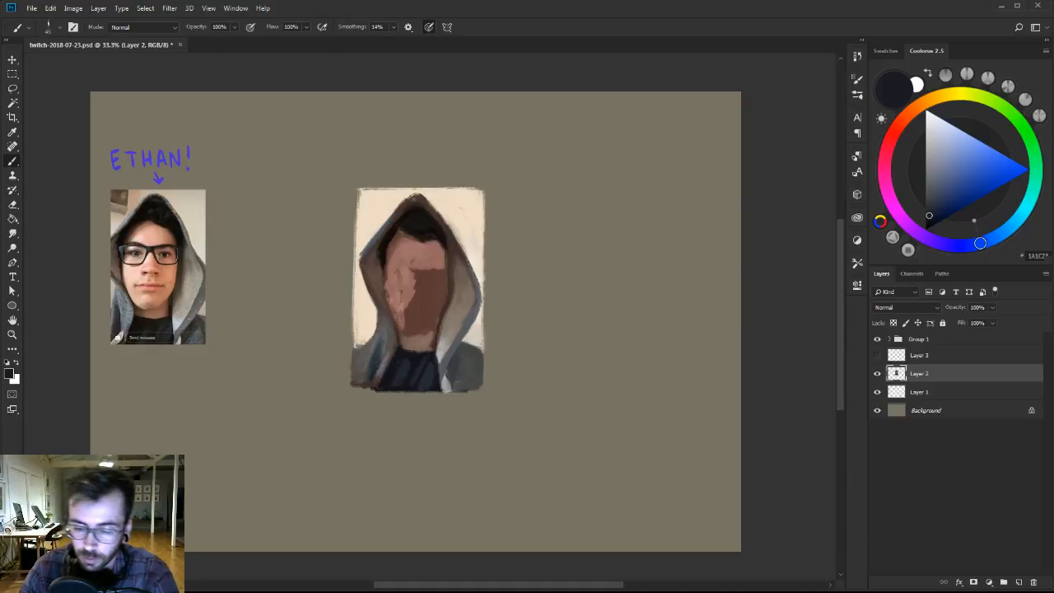
alt+click(457, 379)
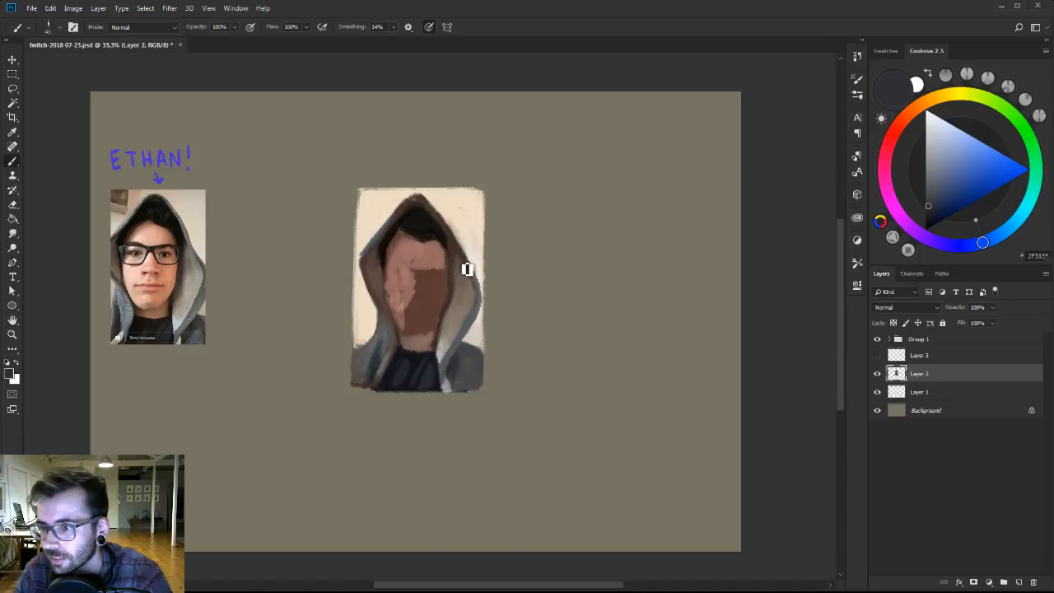
alt+click(446, 333)
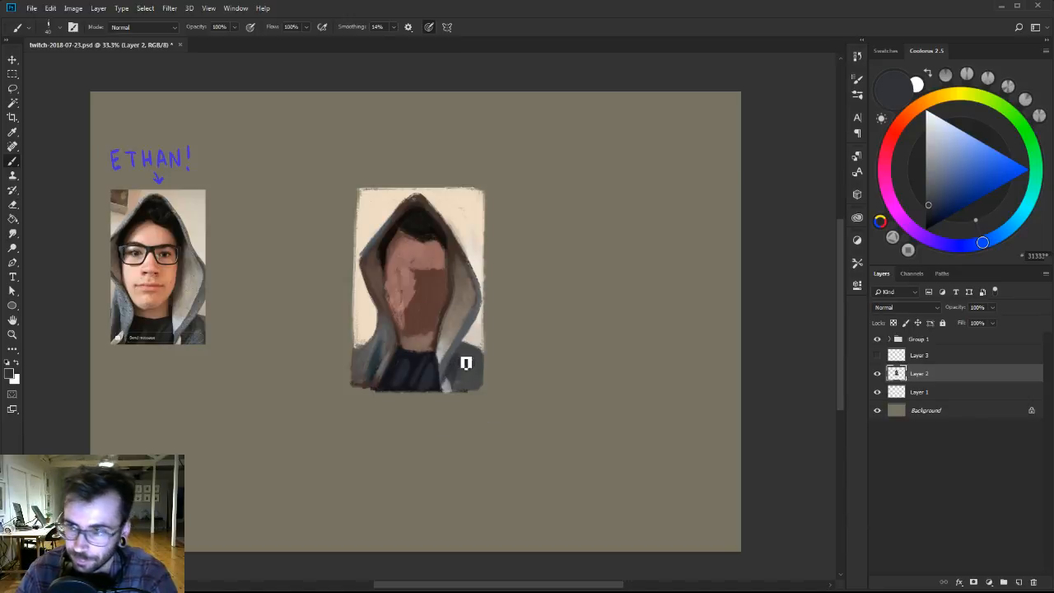
drag(466, 363, 466, 352)
alt+click(466, 359)
key(])
alt+click(457, 366)
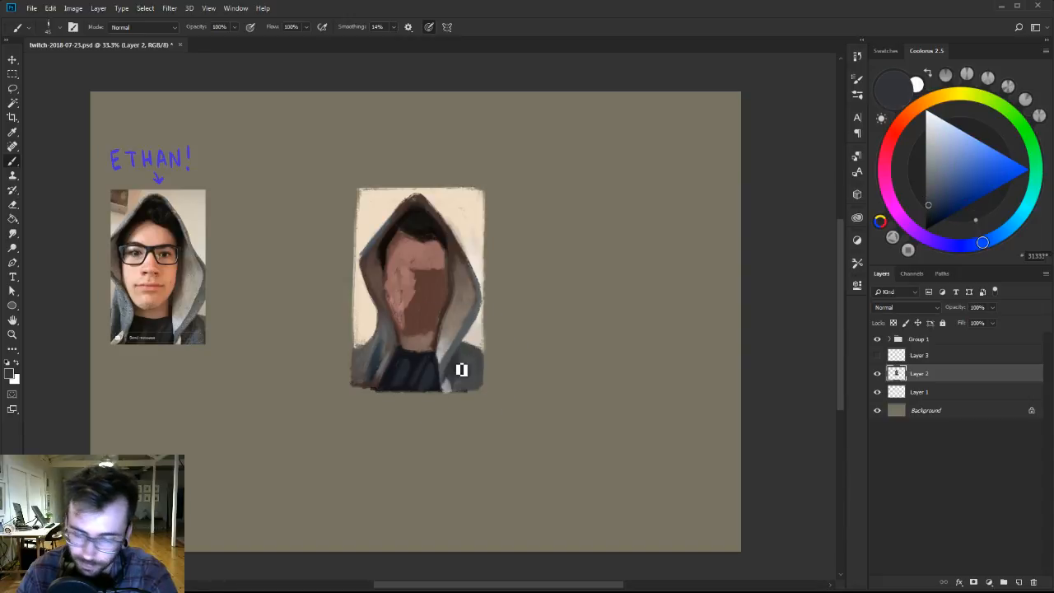
drag(936, 207, 933, 216)
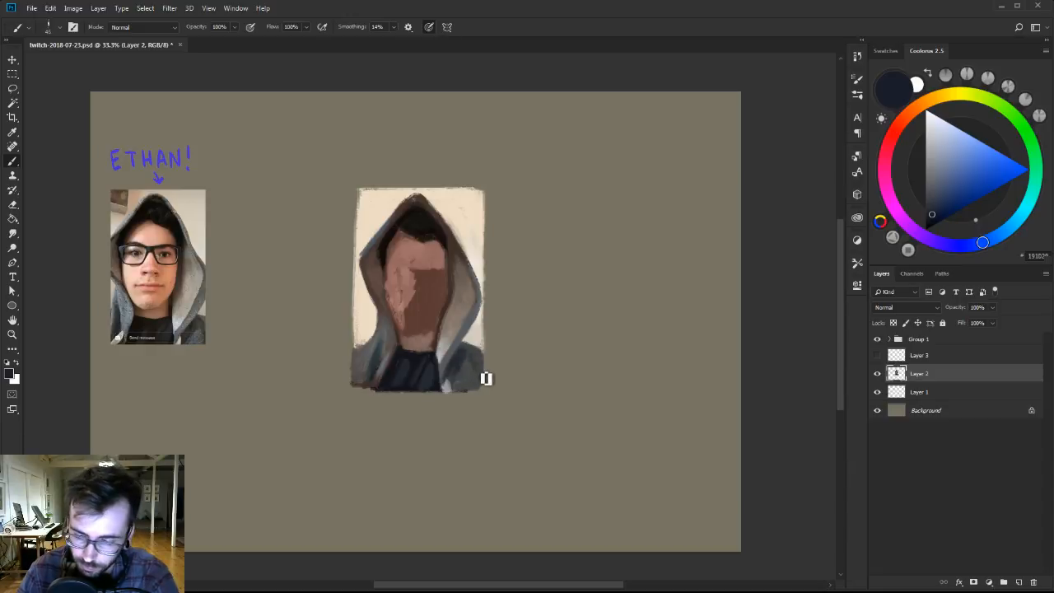
alt+click(474, 362)
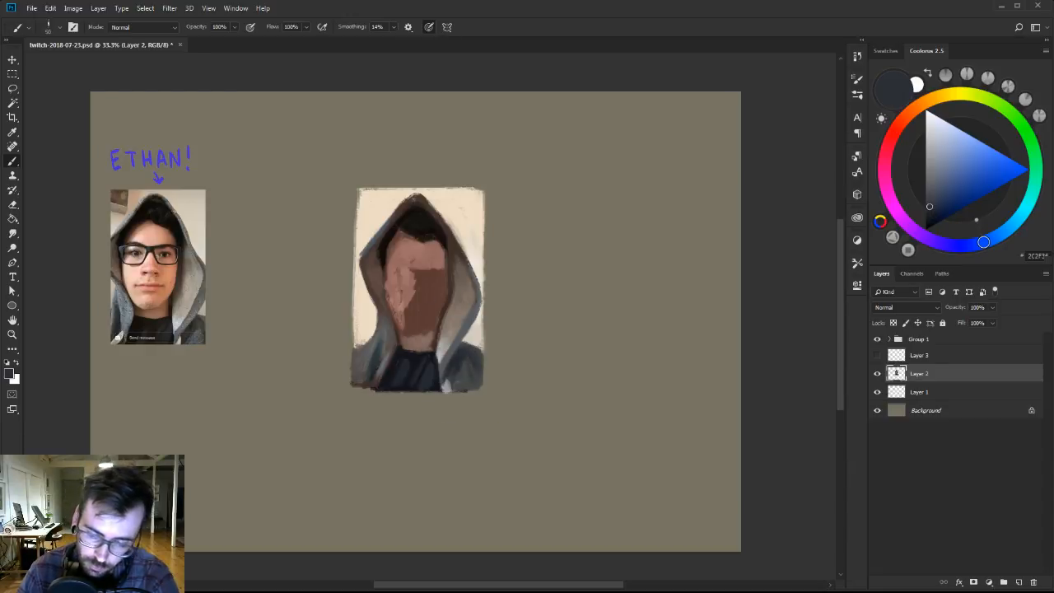
Blend the hood's right inner panel with sampled taupe and blue-grey, and trim its upper-right outline with pale cream.
alt+click(457, 307)
alt+click(468, 297)
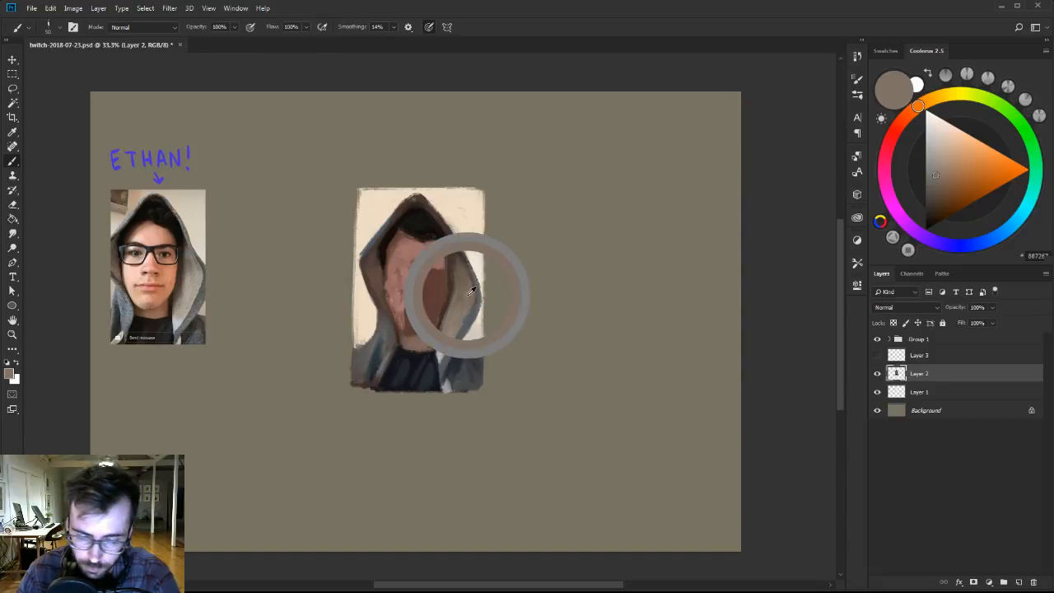
alt+click(477, 286)
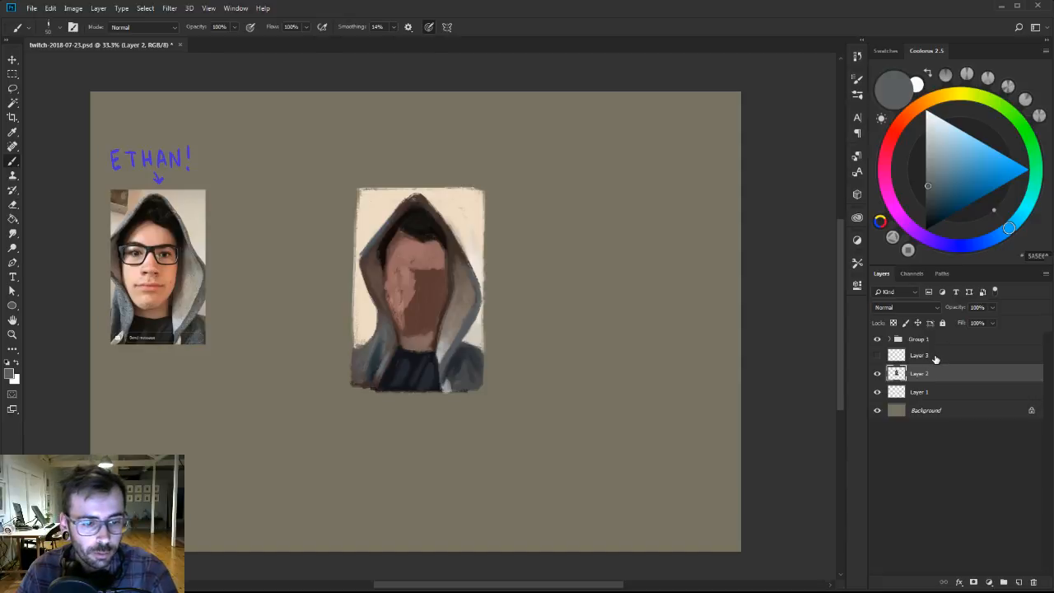
alt+click(467, 244)
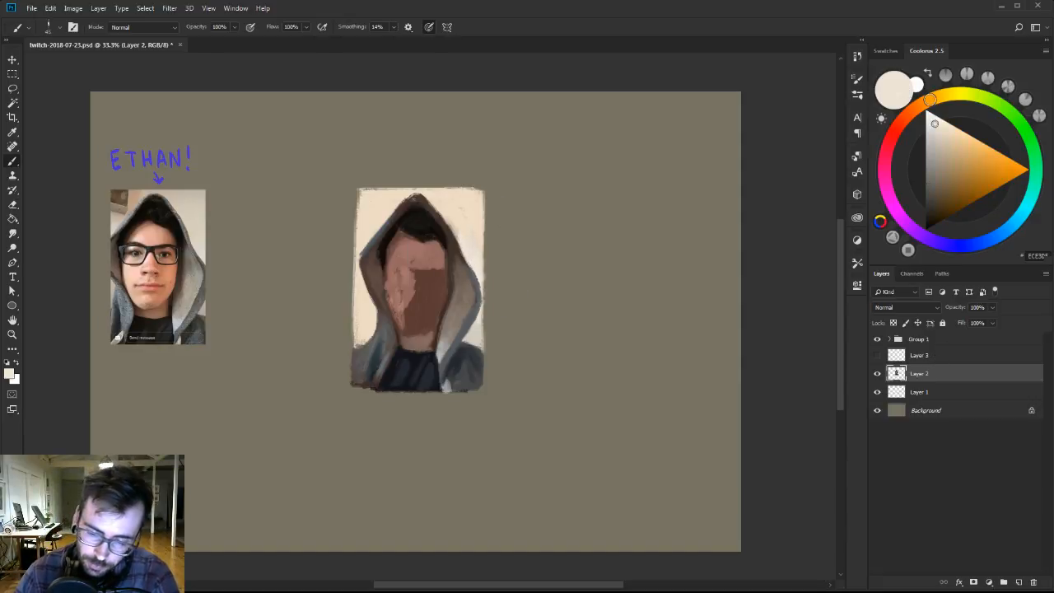
drag(453, 230, 466, 260)
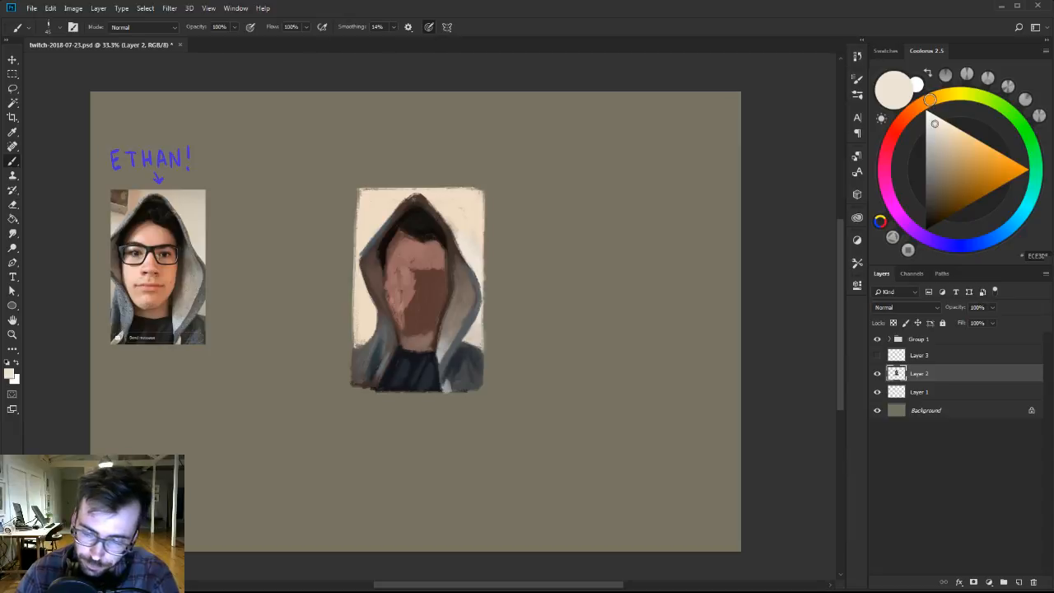
Repaint the hood's upper-right rim with sampled blue-grey and a warmer grey, using a smaller brush.
alt+click(478, 277)
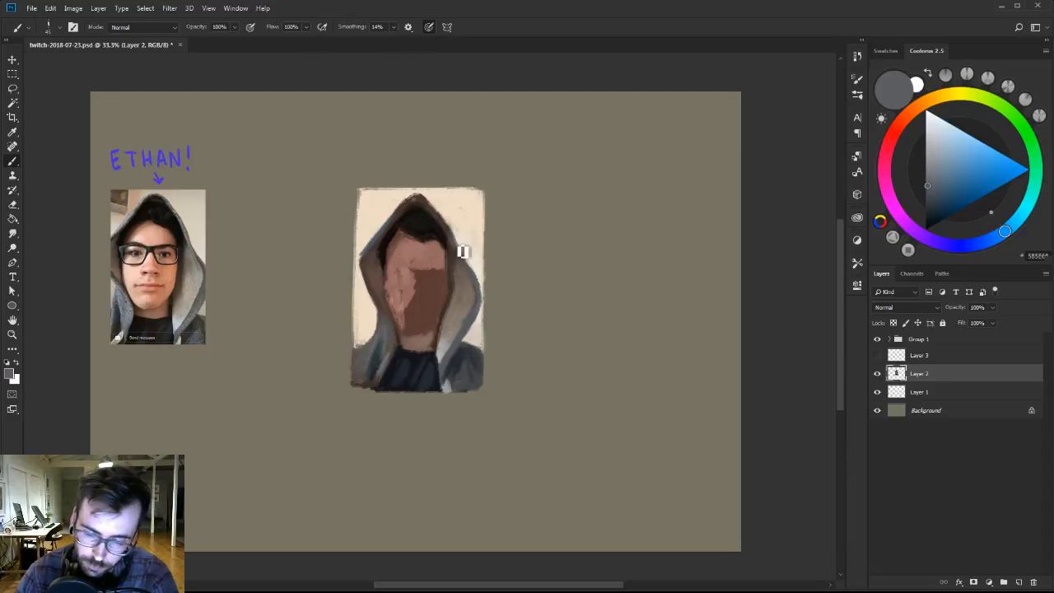
alt+click(445, 218)
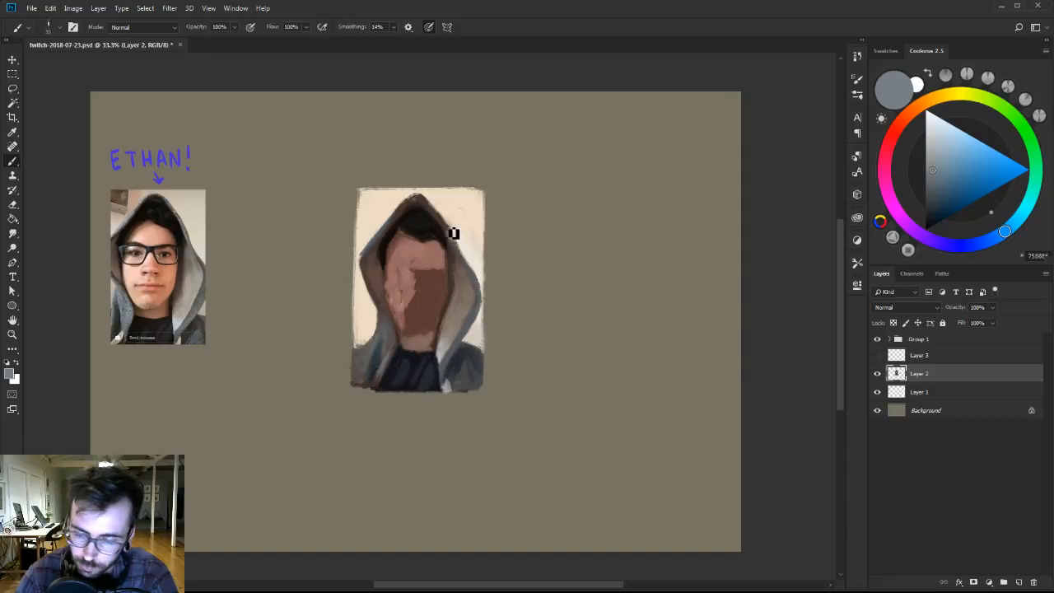
click(943, 97)
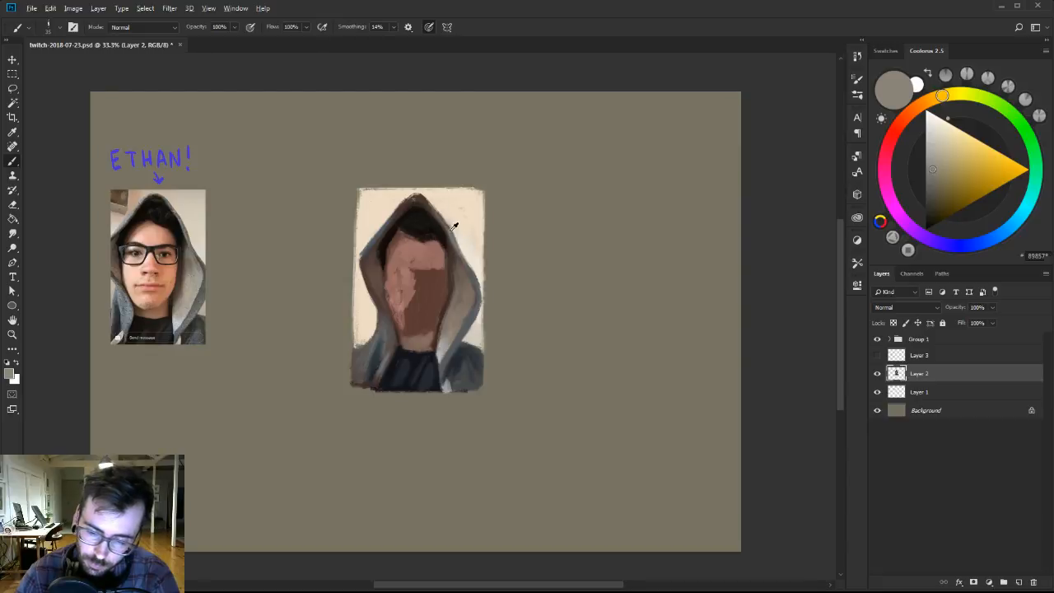
alt+click(452, 231)
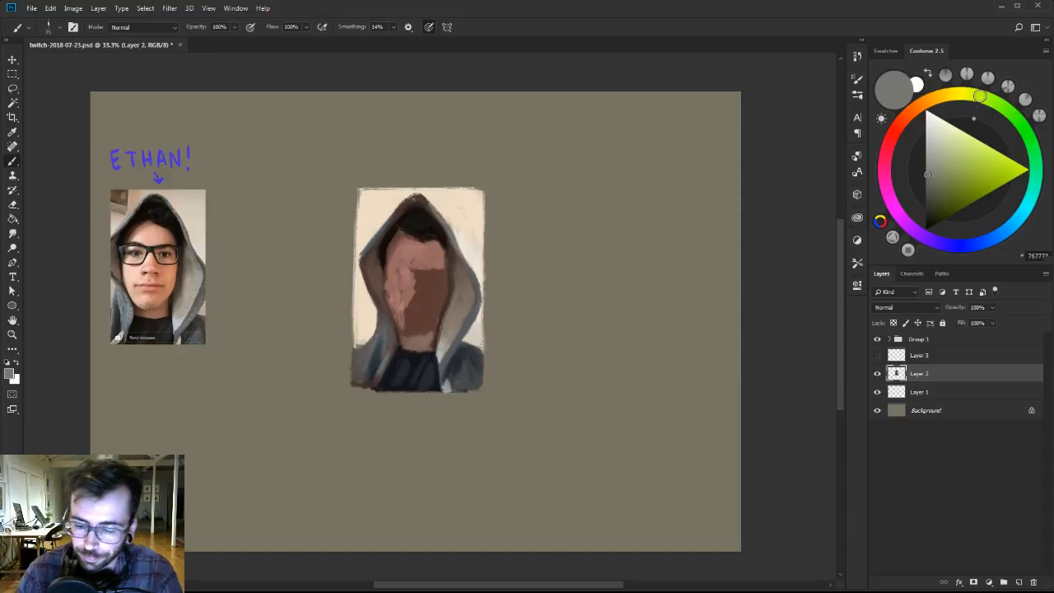
Refine the upper edges of both shoulders with warm beige, dark slate and sampled cream.
alt+click(482, 339)
click(937, 167)
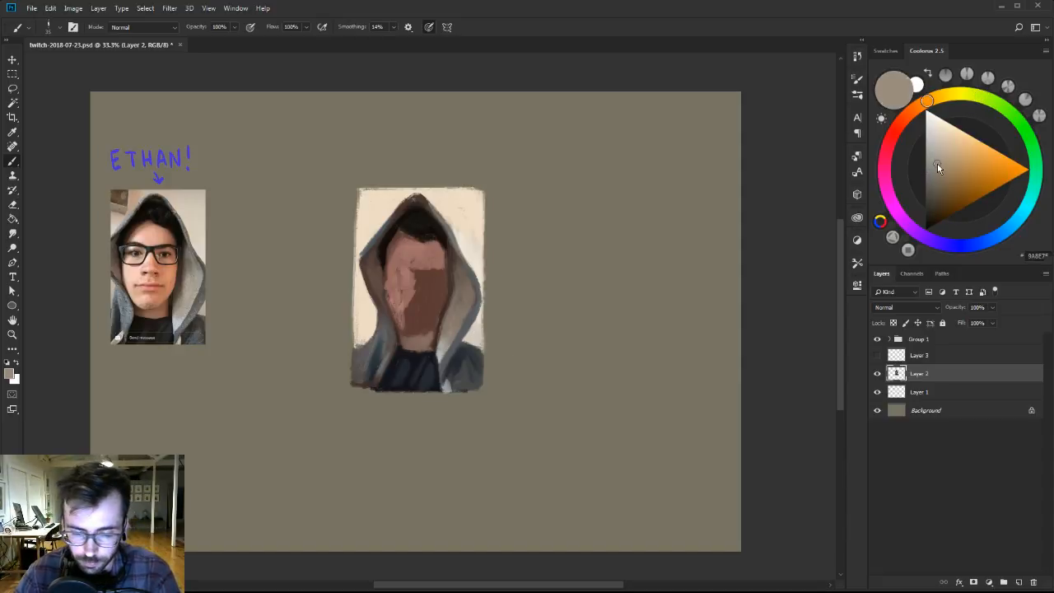
alt+click(493, 354)
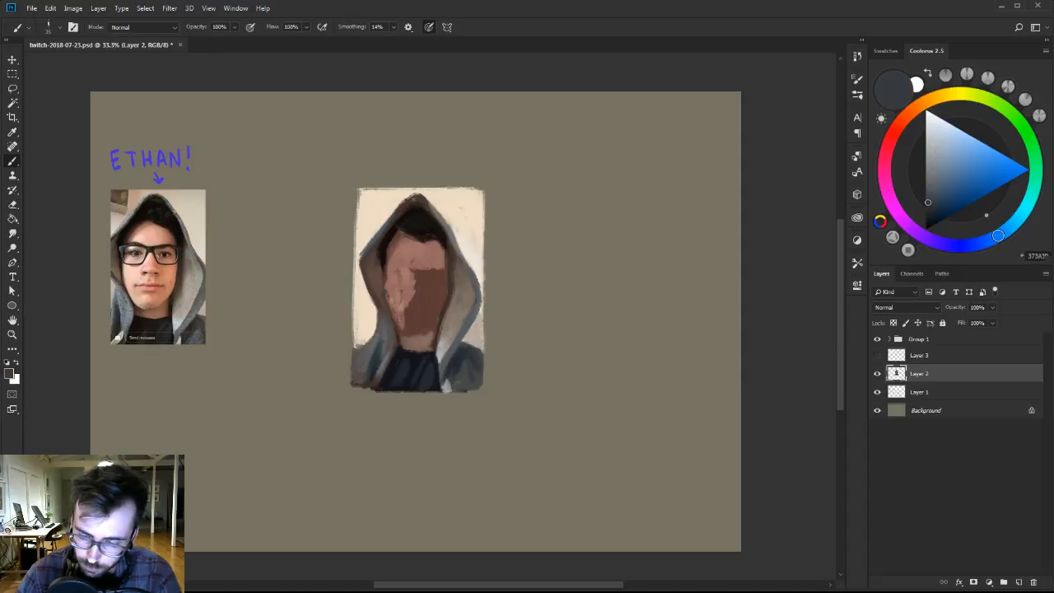
alt+click(360, 361)
alt+click(365, 336)
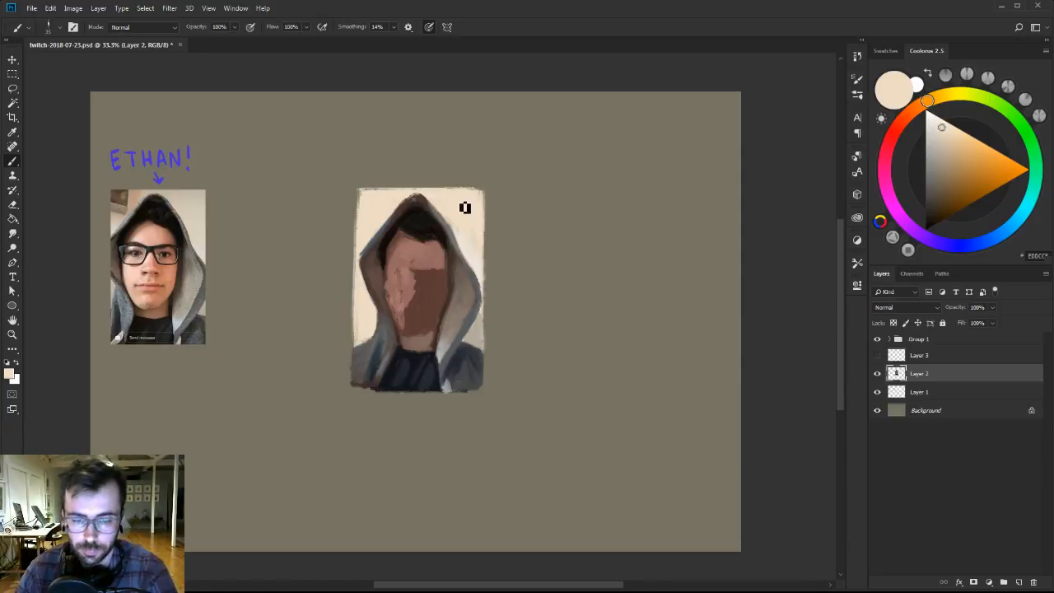
Brighten the hood's upper-left rim with sampled greys and a lighter blue-grey.
alt+click(376, 235)
alt+click(375, 234)
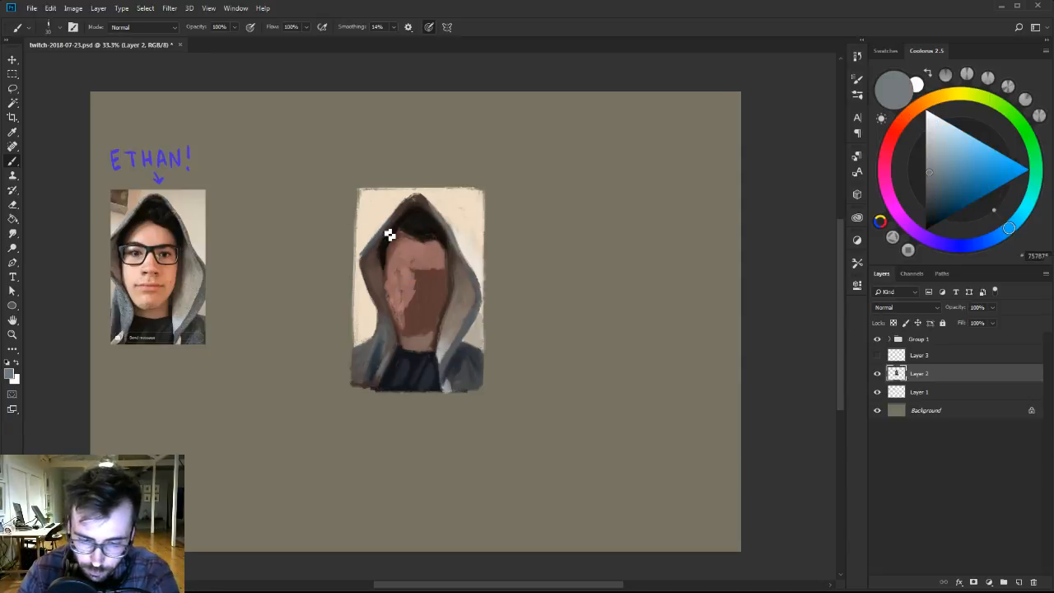
alt+click(374, 233)
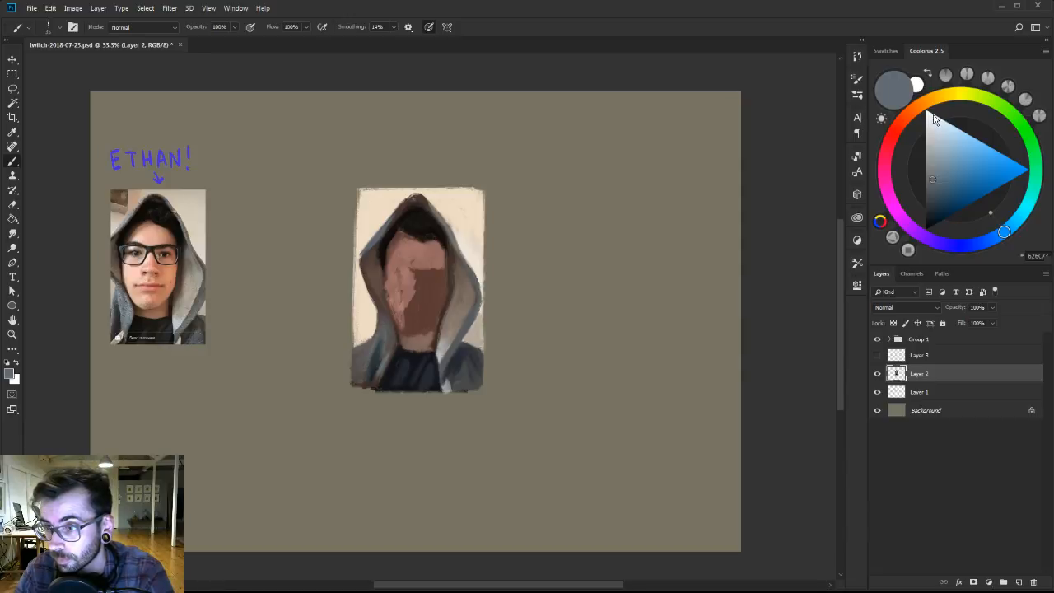
drag(933, 174, 933, 151)
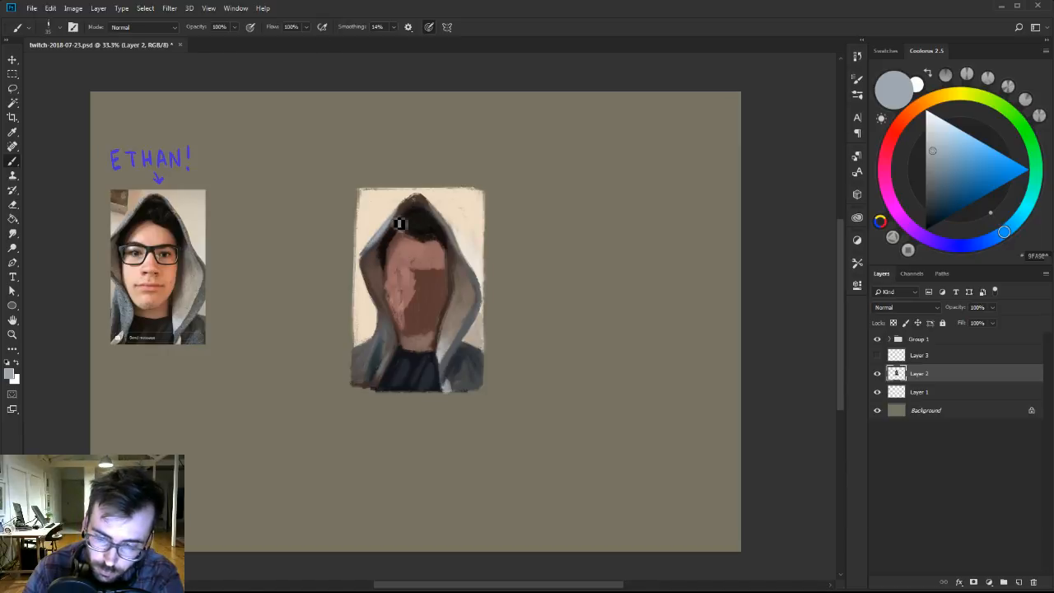
Shade the hood's peak and left inner panel with sampled dark and reddish browns, varying the brush size.
alt+click(420, 198)
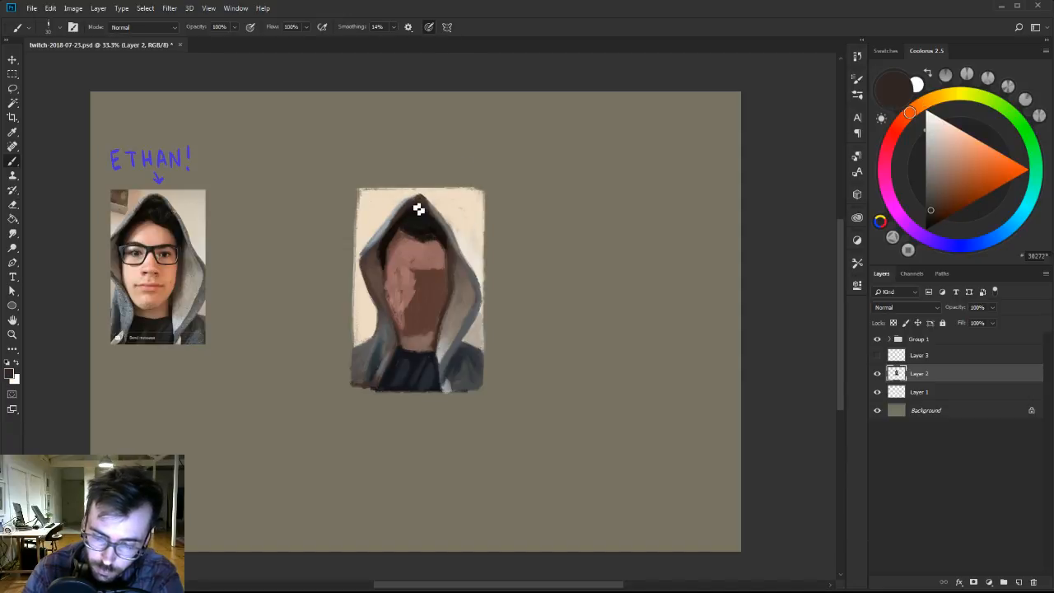
alt+click(373, 279)
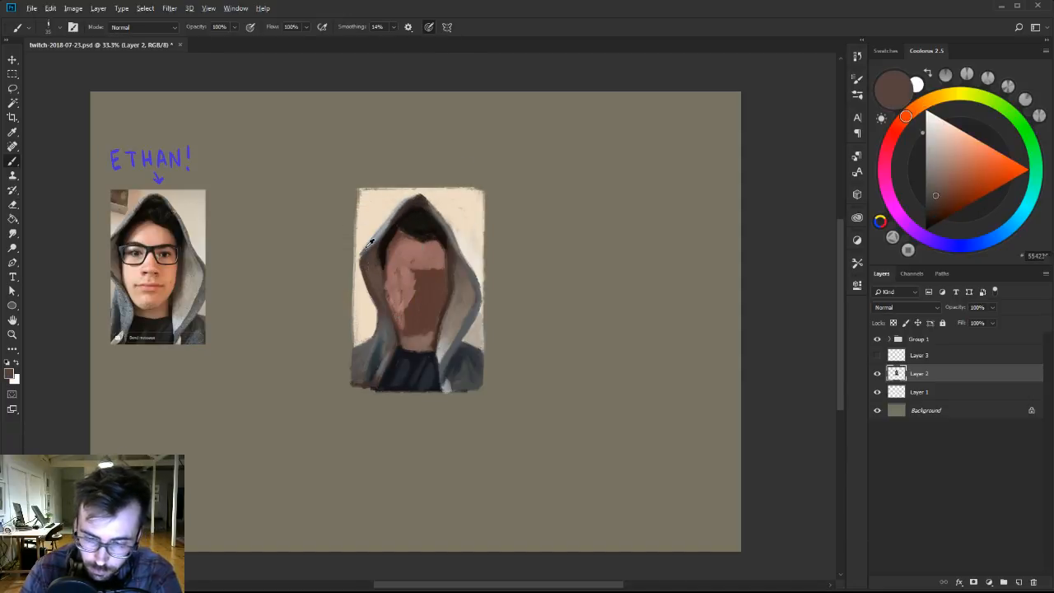
alt+click(370, 243)
drag(364, 266, 370, 280)
alt+click(376, 290)
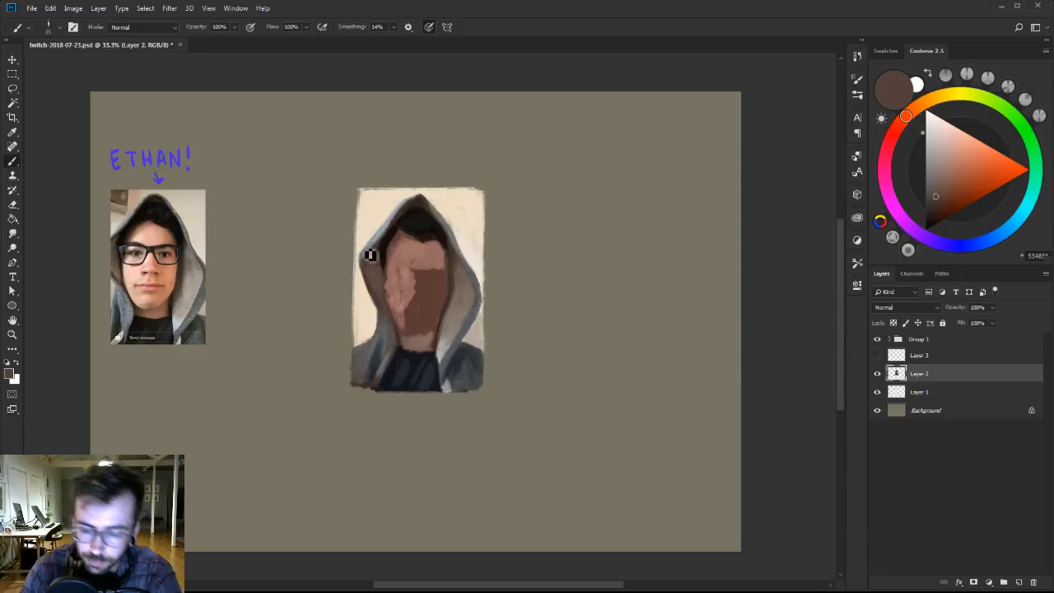
alt+click(374, 270)
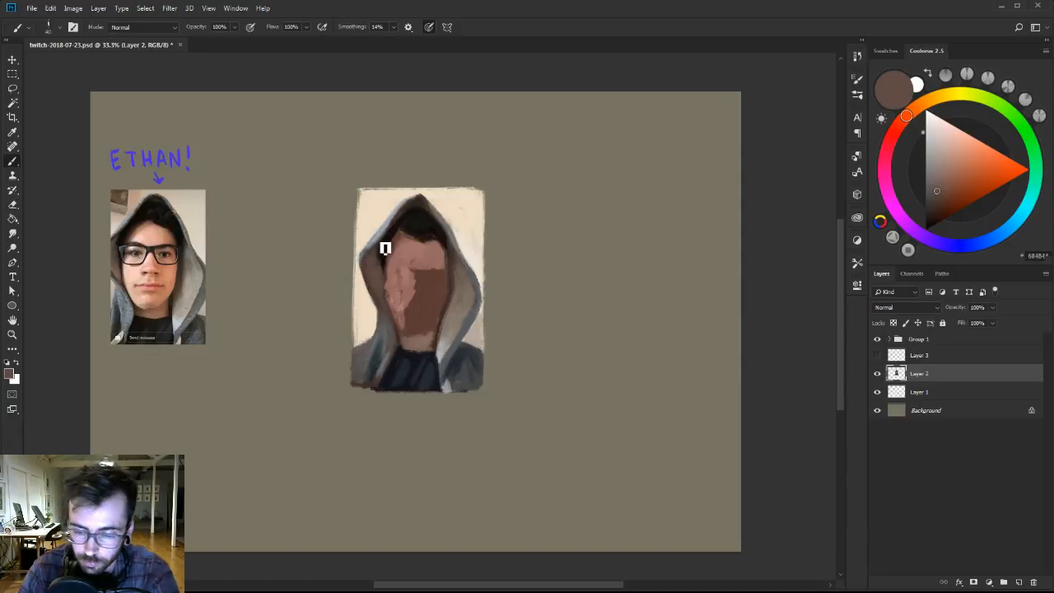
Redefine the left shoulder's top edge against the backdrop with sampled neutral grey.
alt+click(368, 346)
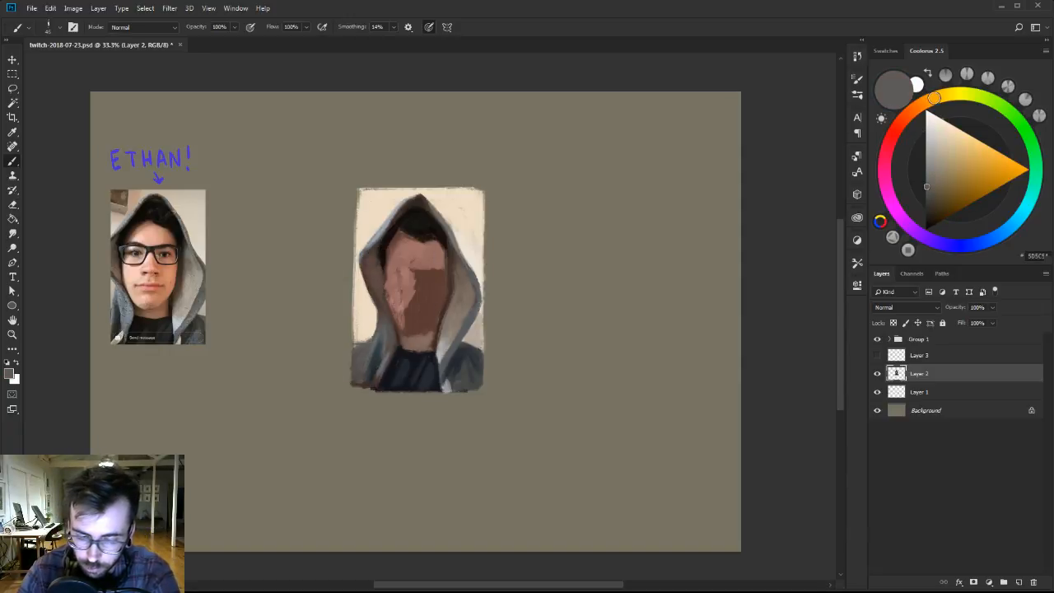
alt+click(371, 346)
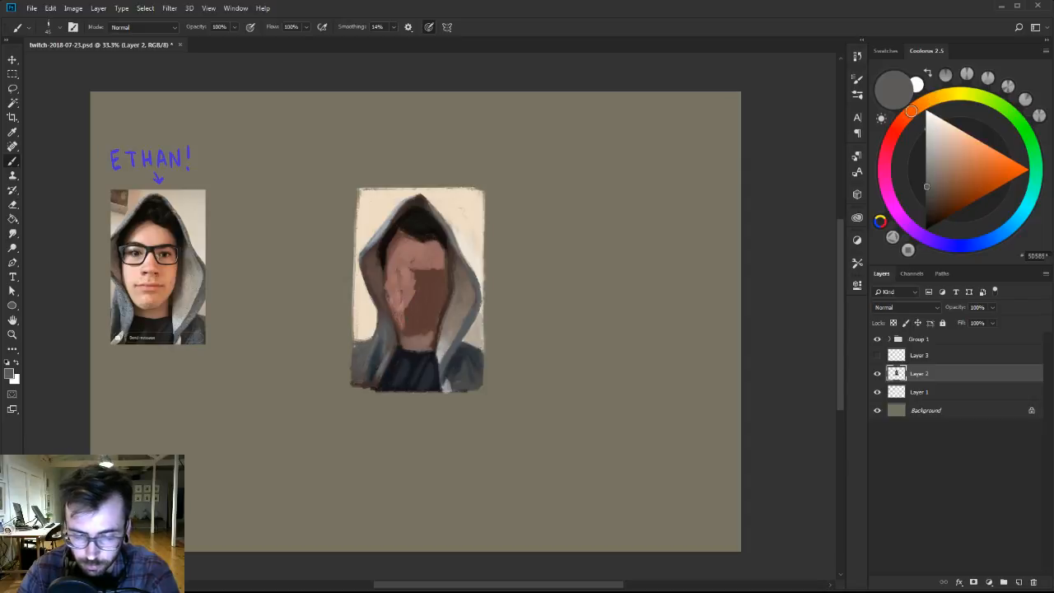
key(bracketright)
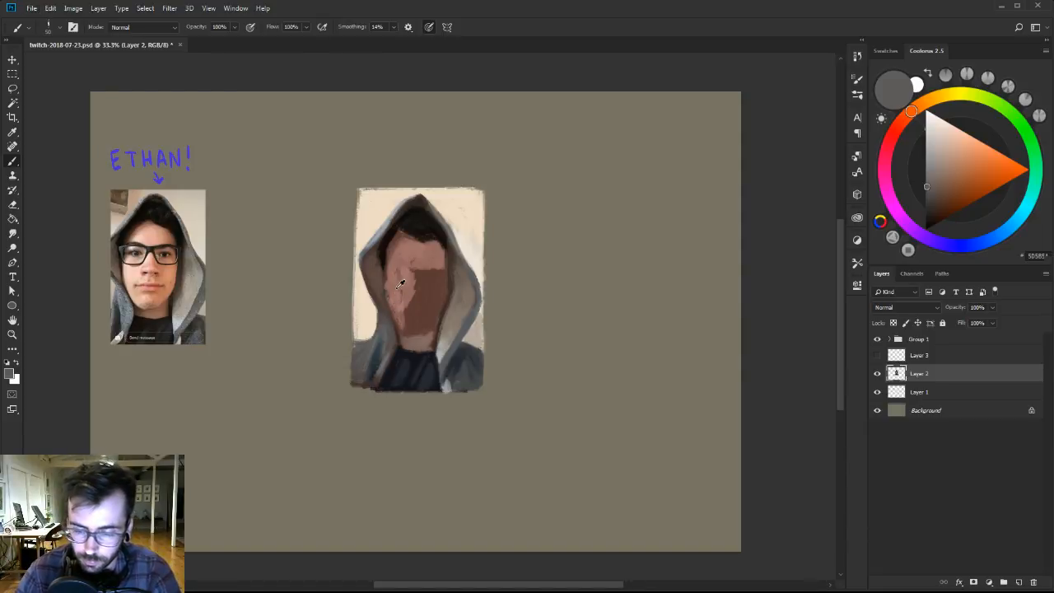
Soften the face's light-to-shadow transition along the cheek with sampled pinks and mid browns.
alt+click(401, 283)
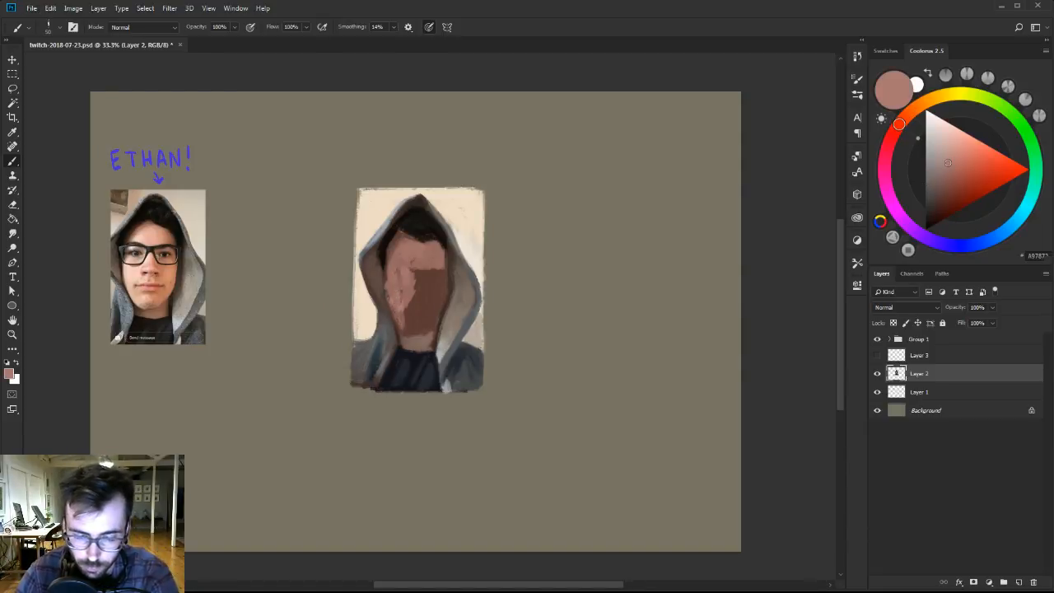
alt+click(423, 304)
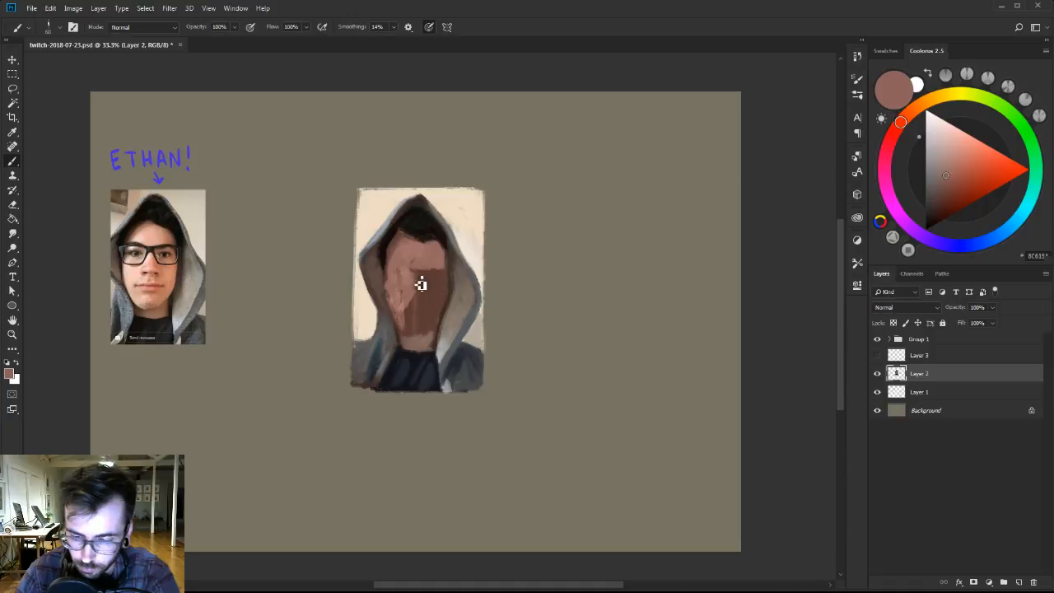
alt+click(403, 309)
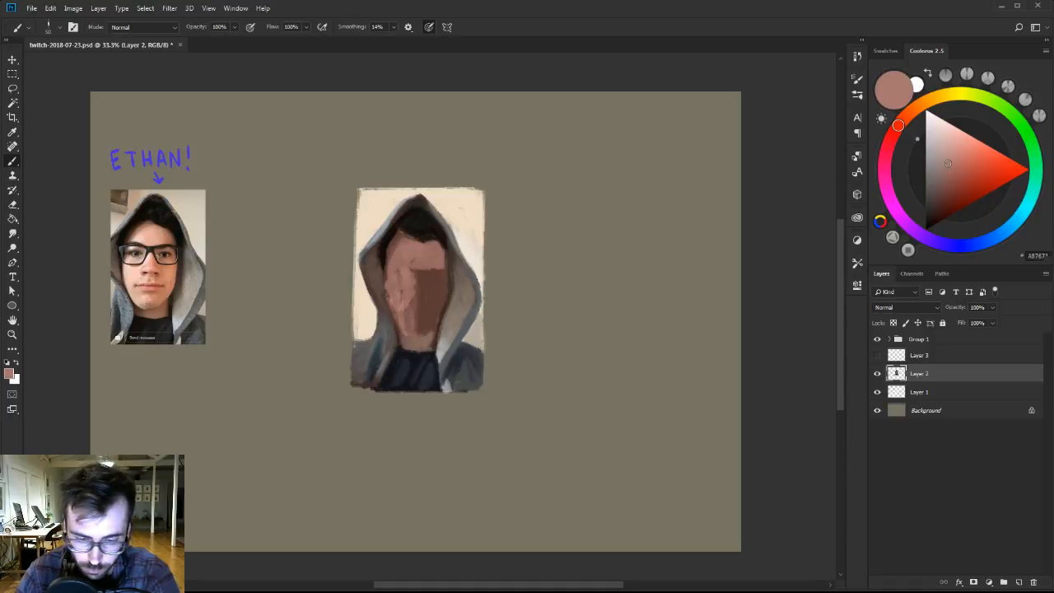
alt+click(398, 303)
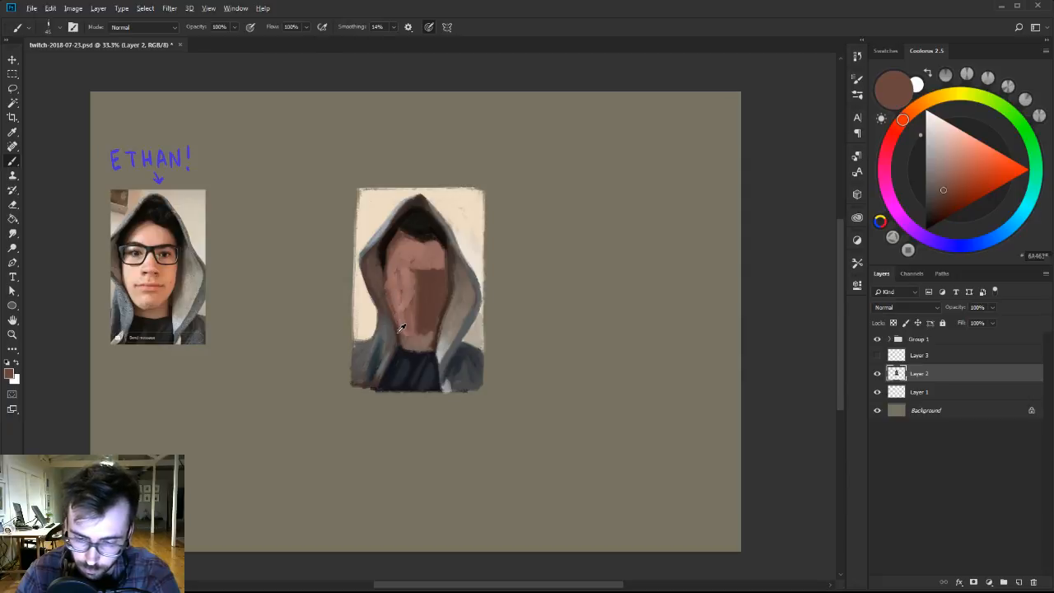
Mix a near-black brown and darken the gap between the face's left edge and the hood, adjusting the brush size.
drag(933, 216, 931, 224)
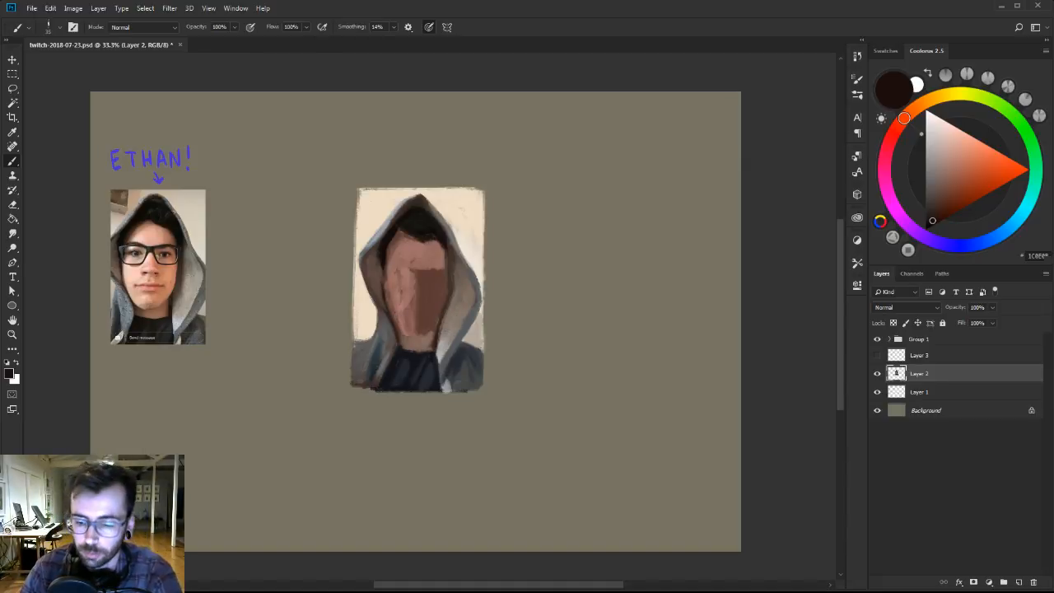
key(bracketright)
key(bracketright)
key(bracketright)
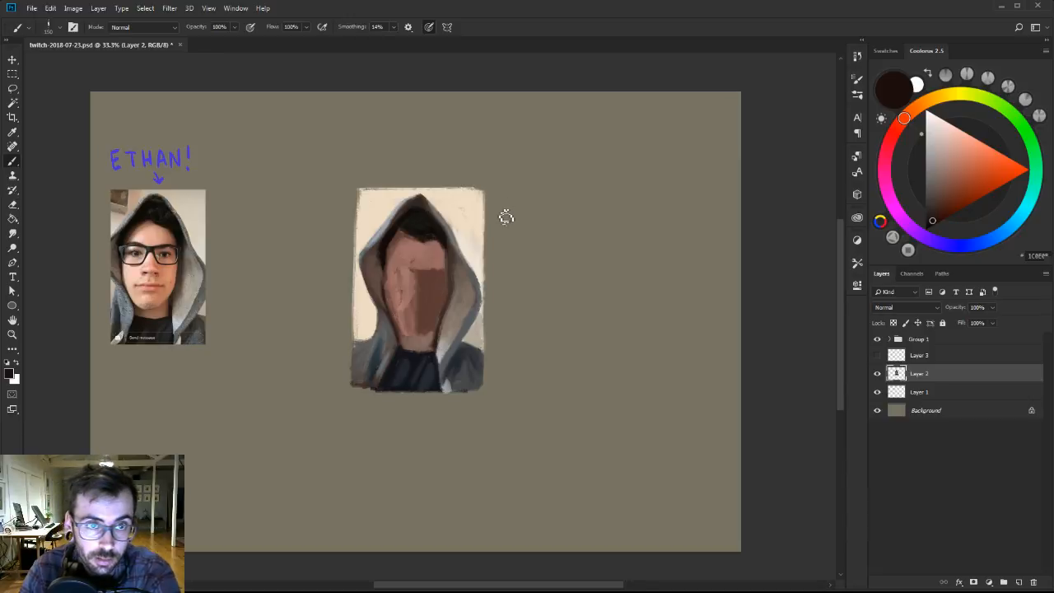
key(bracketleft)
key(bracketleft)
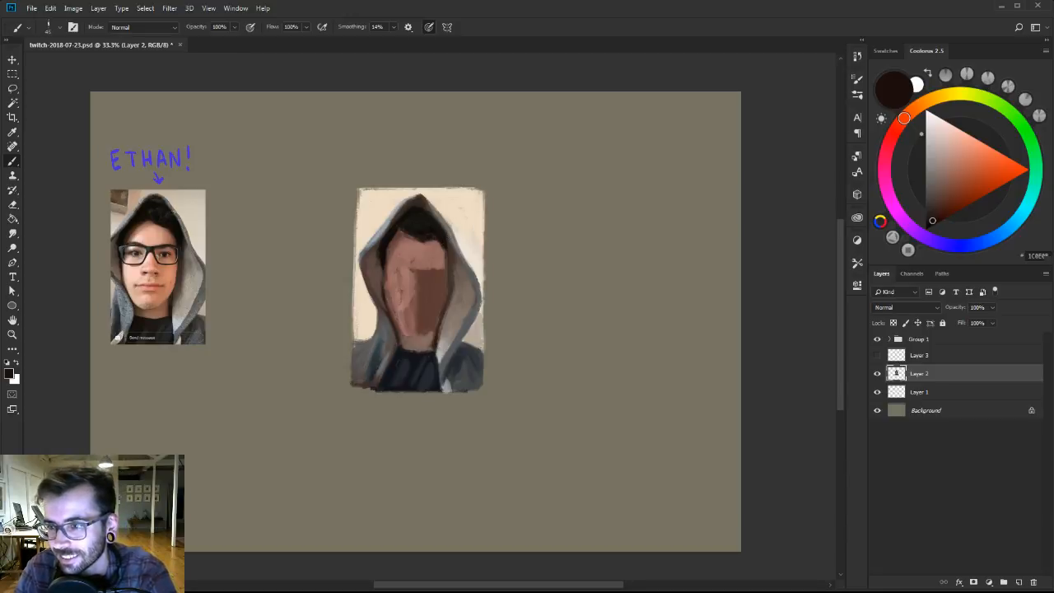
Smooth the lit left cheek and temple with sampled dusty pink skin tones.
alt+click(396, 286)
key(bracketright)
drag(399, 265, 403, 257)
alt+click(401, 261)
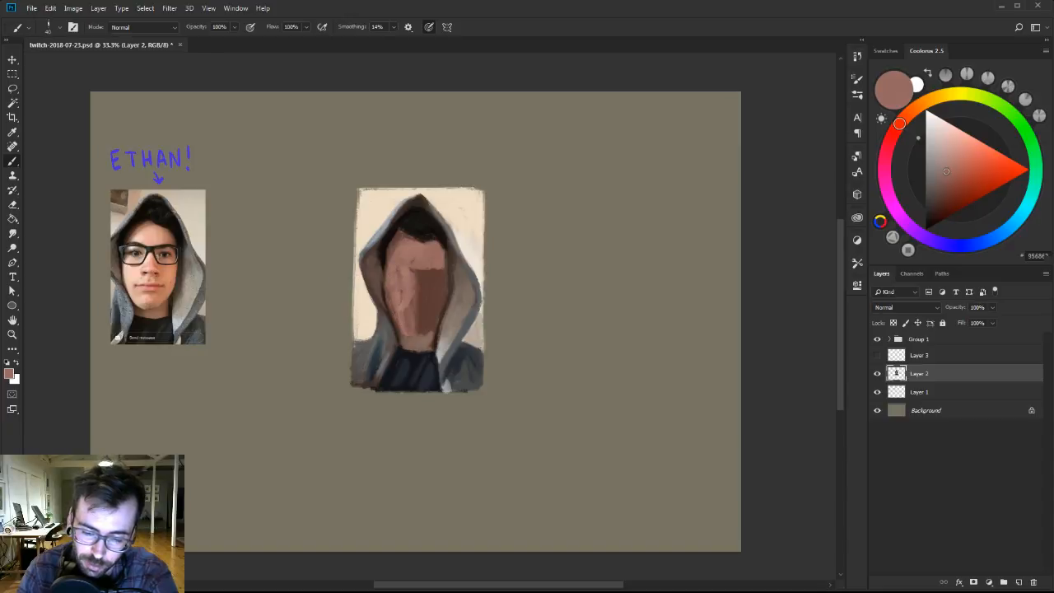
Refine the face's left contour at the temple with sampled dark brown and a reddish-brown skin shadow.
alt+click(385, 297)
key(bracketleft)
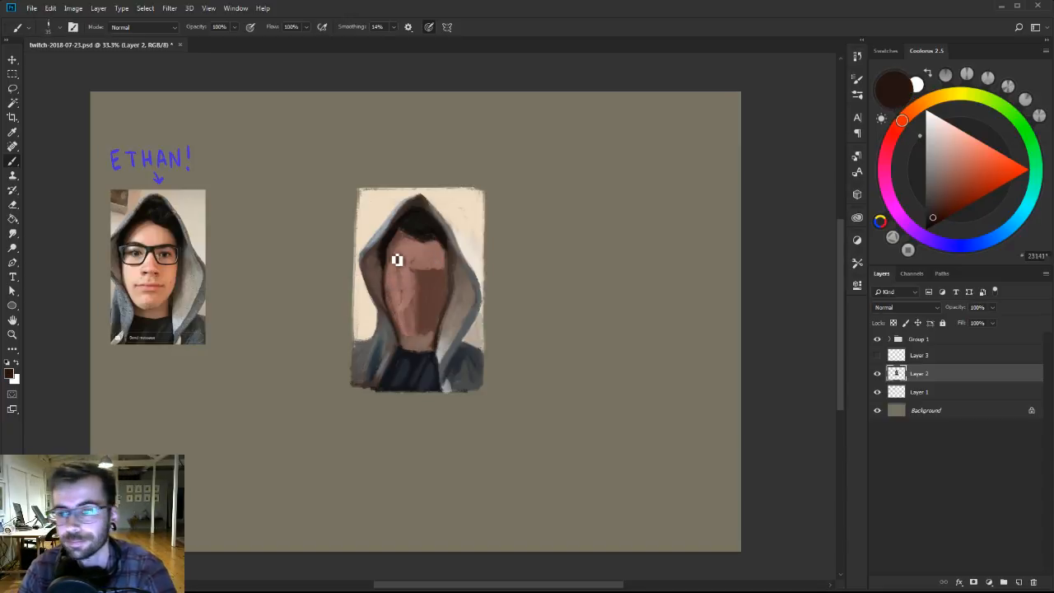
key(bracketright)
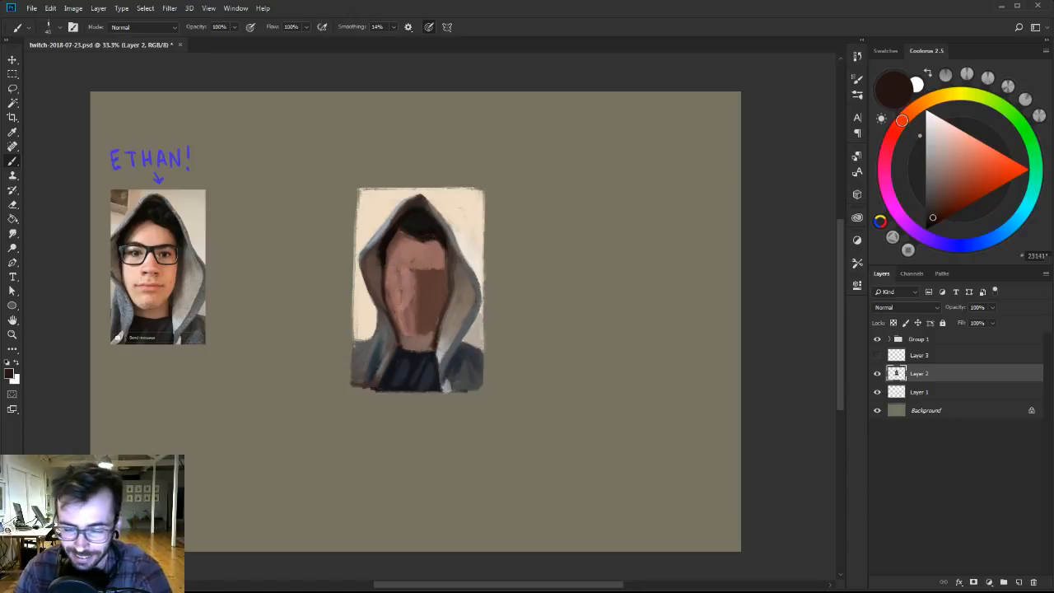
alt+click(397, 259)
alt+click(395, 247)
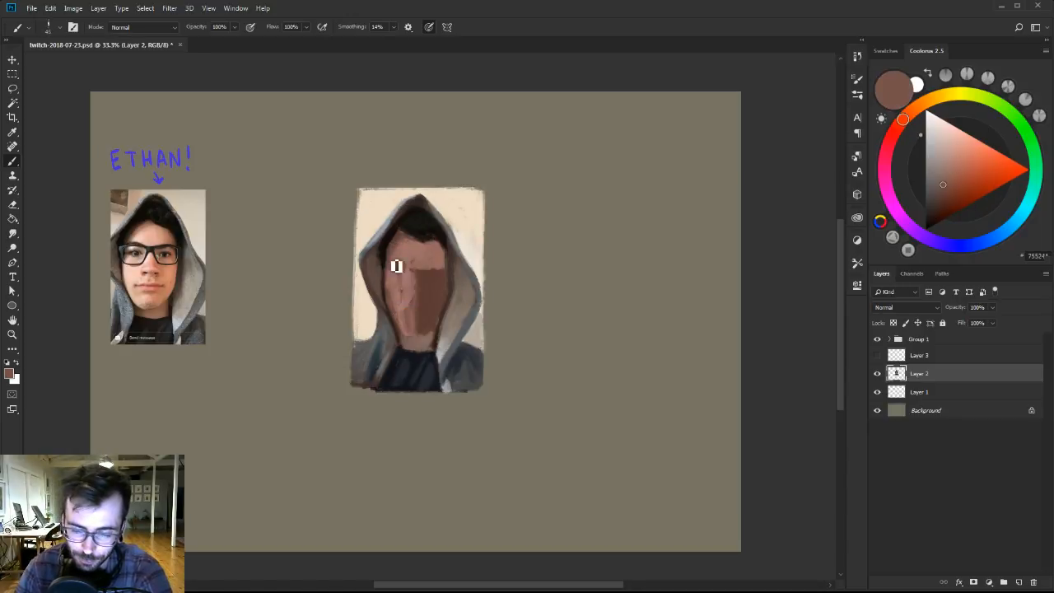
Mix a near-black blue and darken the hood's inner gap beside the left temple and the hairline above the forehead.
alt+click(388, 244)
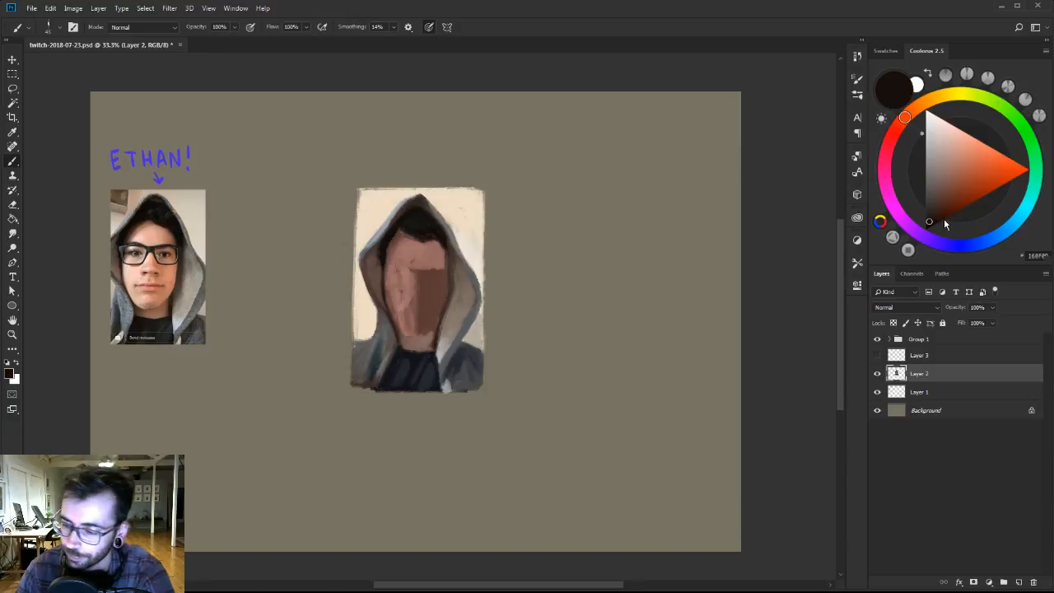
click(984, 239)
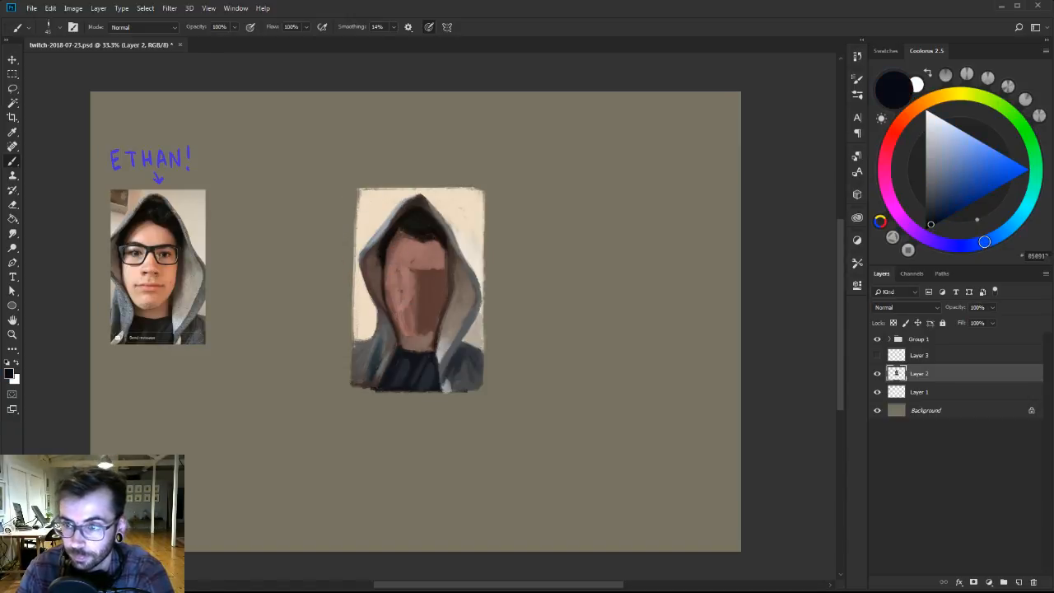
alt+click(383, 247)
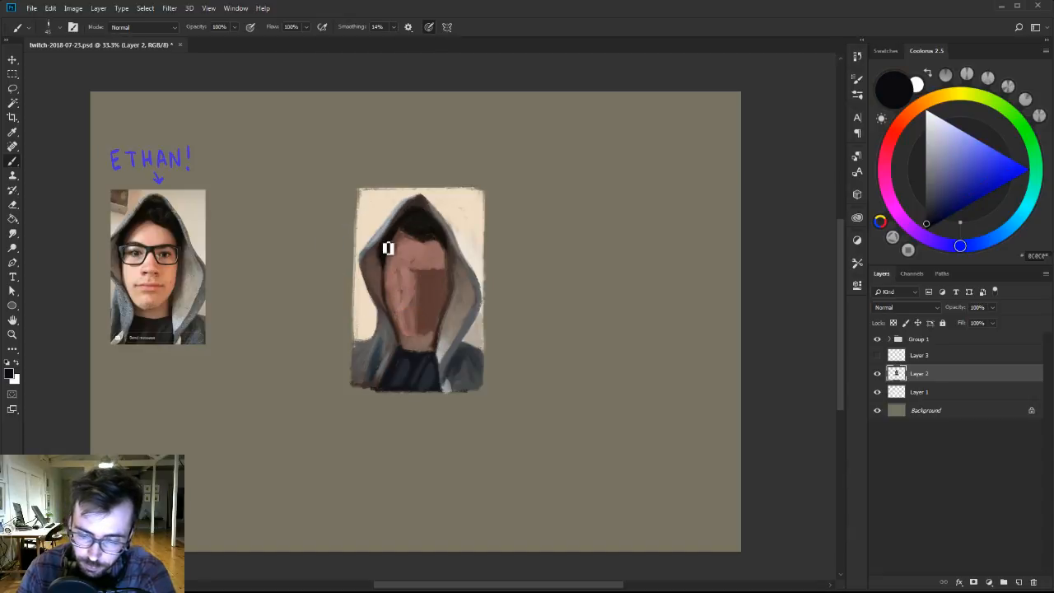
alt+click(433, 237)
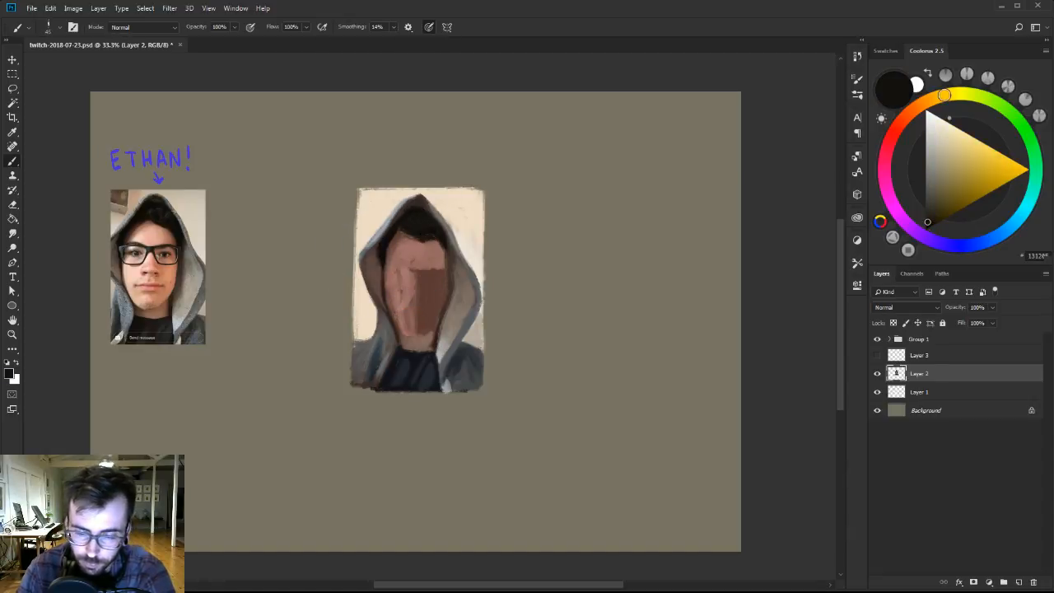
Refine the hood's upper right edge with sampled backdrop cream and hood grey-brown.
alt+click(453, 208)
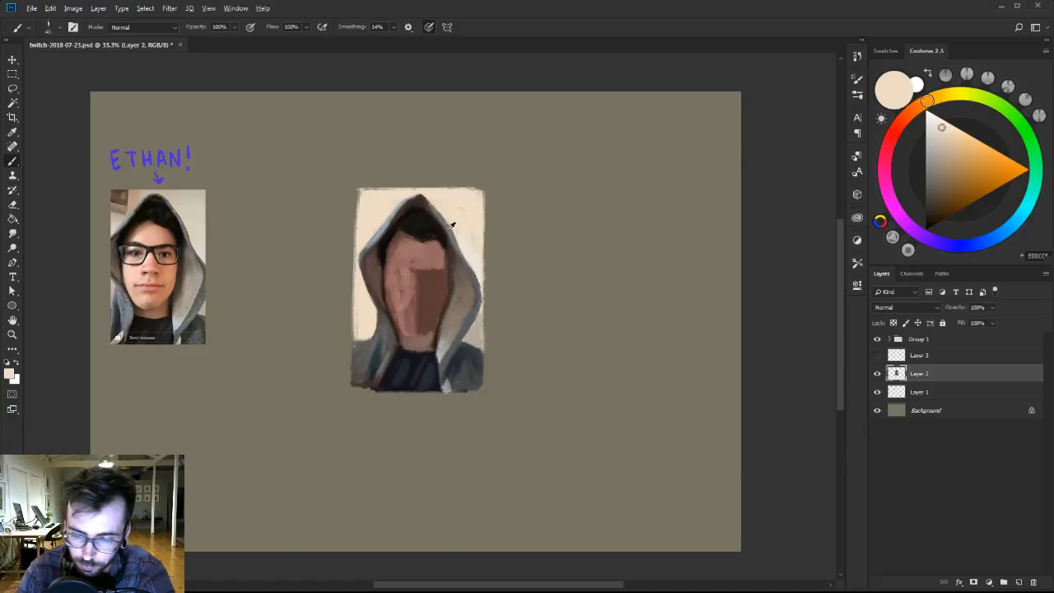
alt+click(440, 225)
alt+click(454, 245)
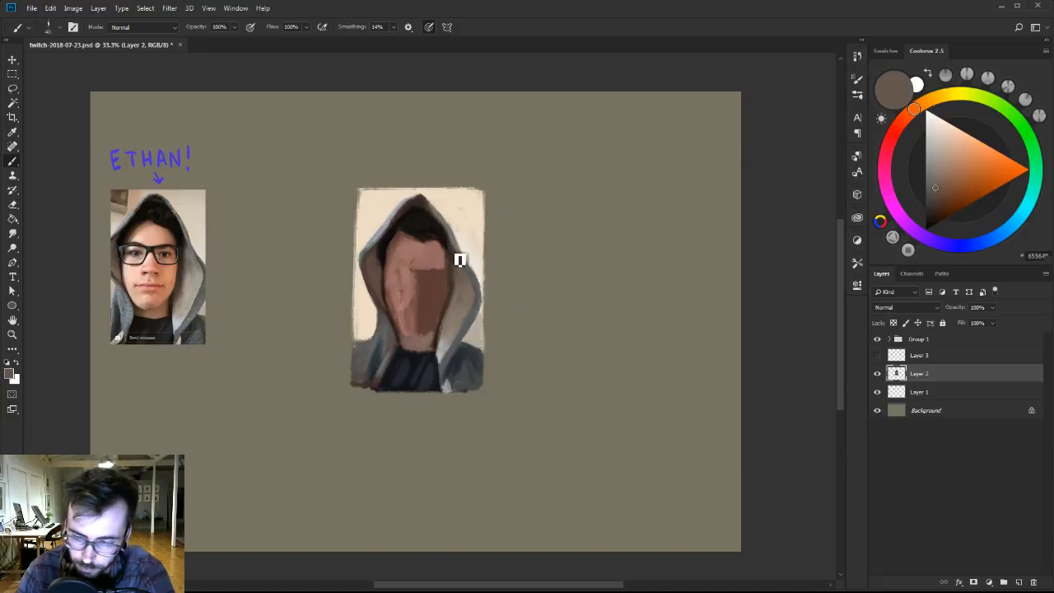
Mix progressively lighter yellowish greys and brighten the broad right fold of the hood.
click(933, 179)
click(943, 96)
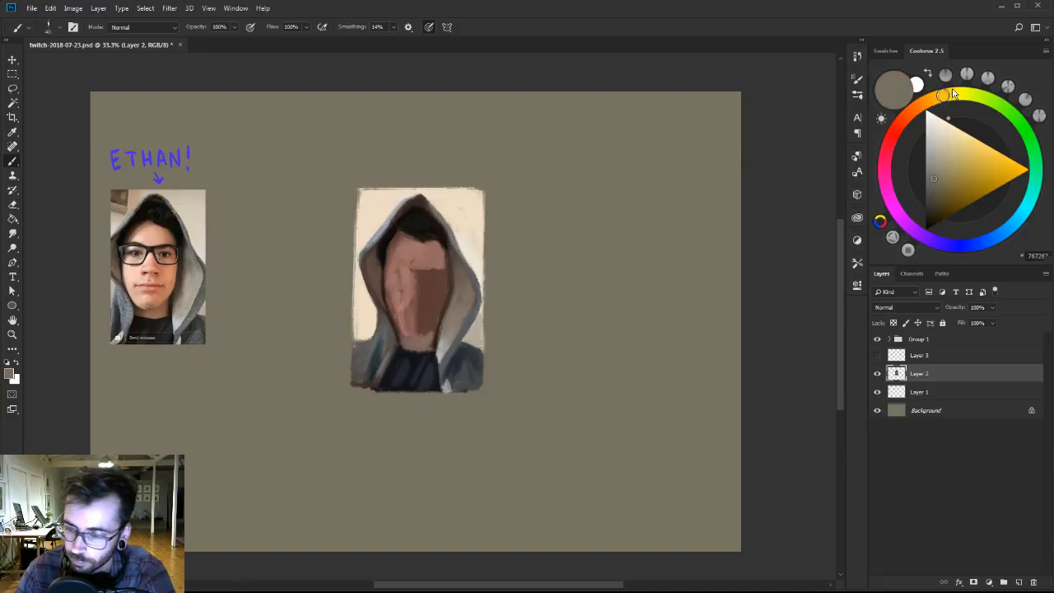
click(936, 164)
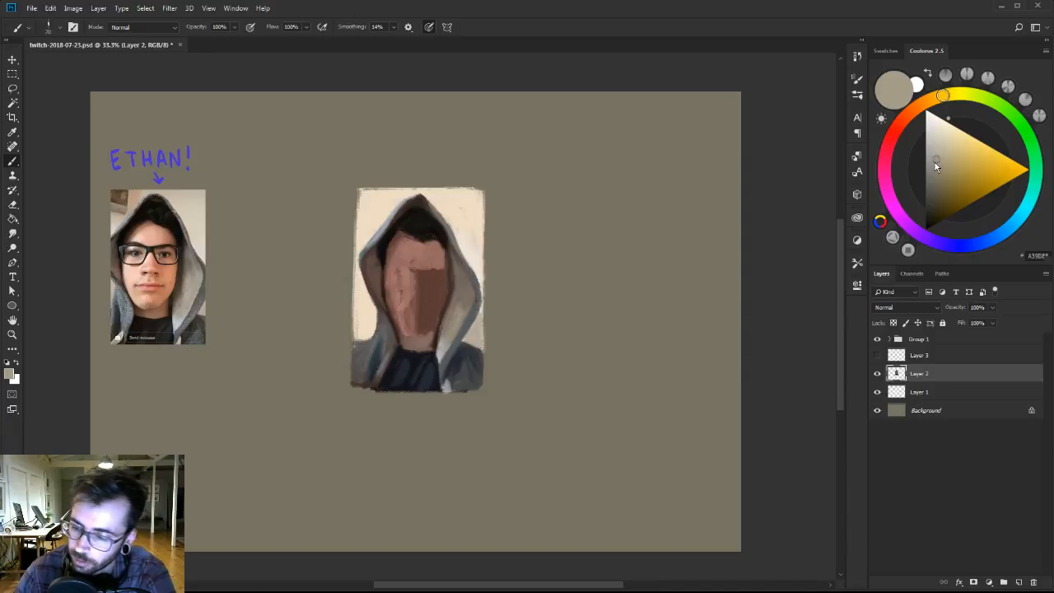
click(935, 154)
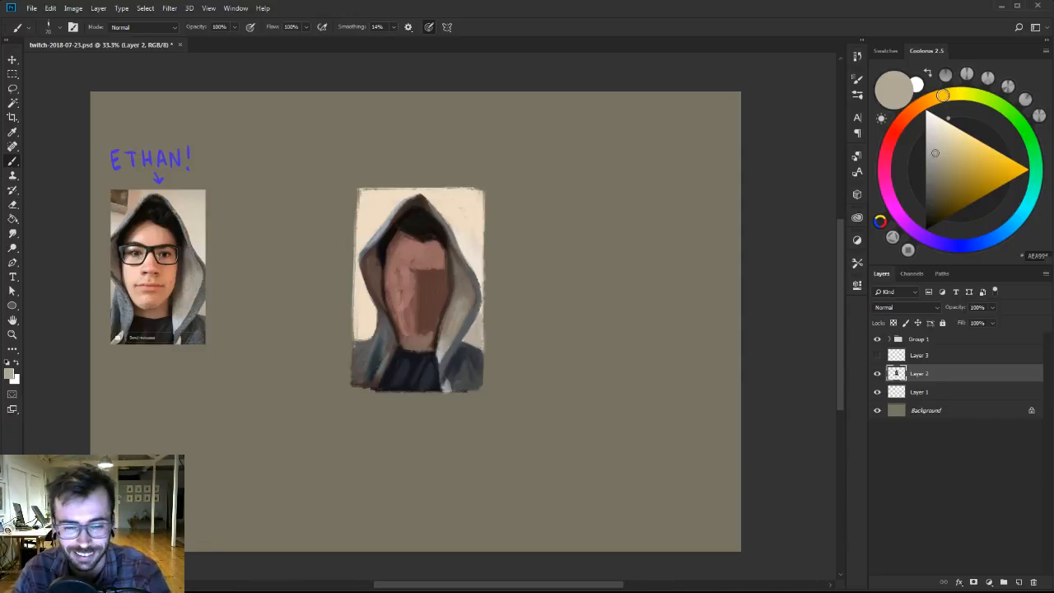
Refine the chin and the shadowed right jaw edge with sampled dusty pink, reddish brown and dark brown.
alt+click(413, 280)
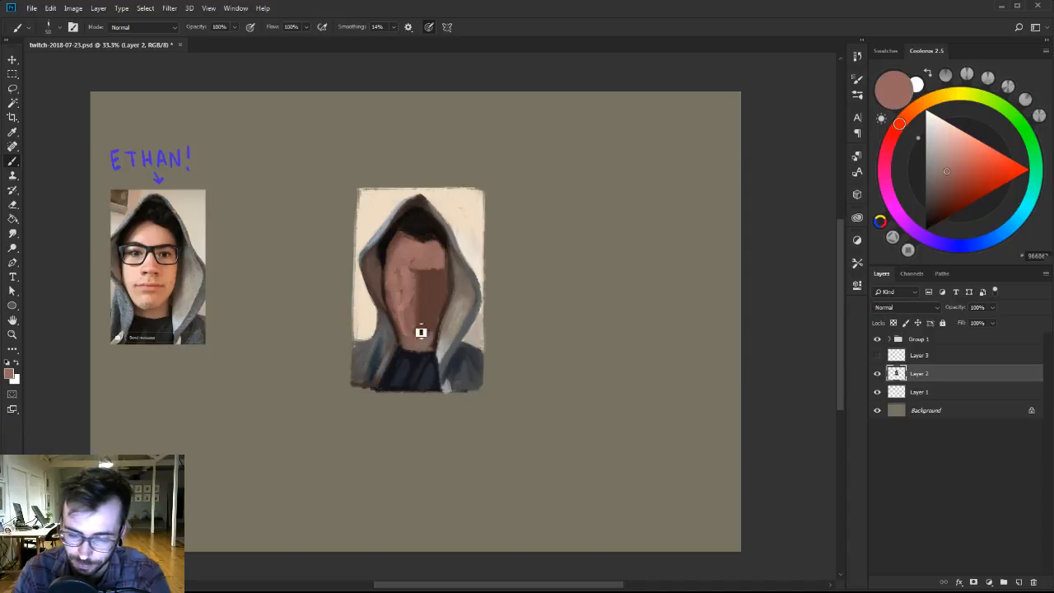
alt+click(440, 305)
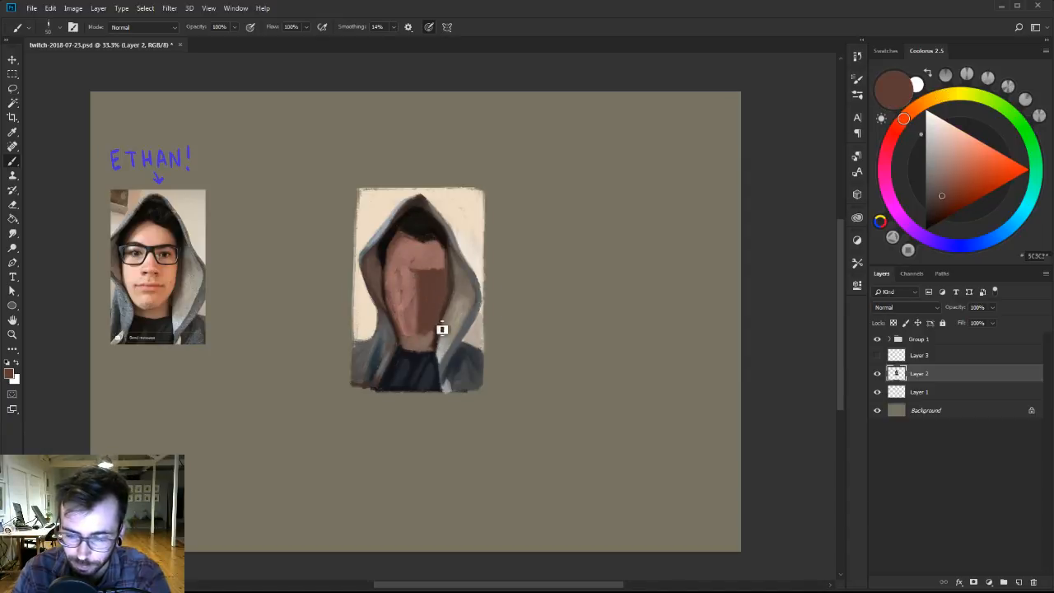
alt+click(439, 330)
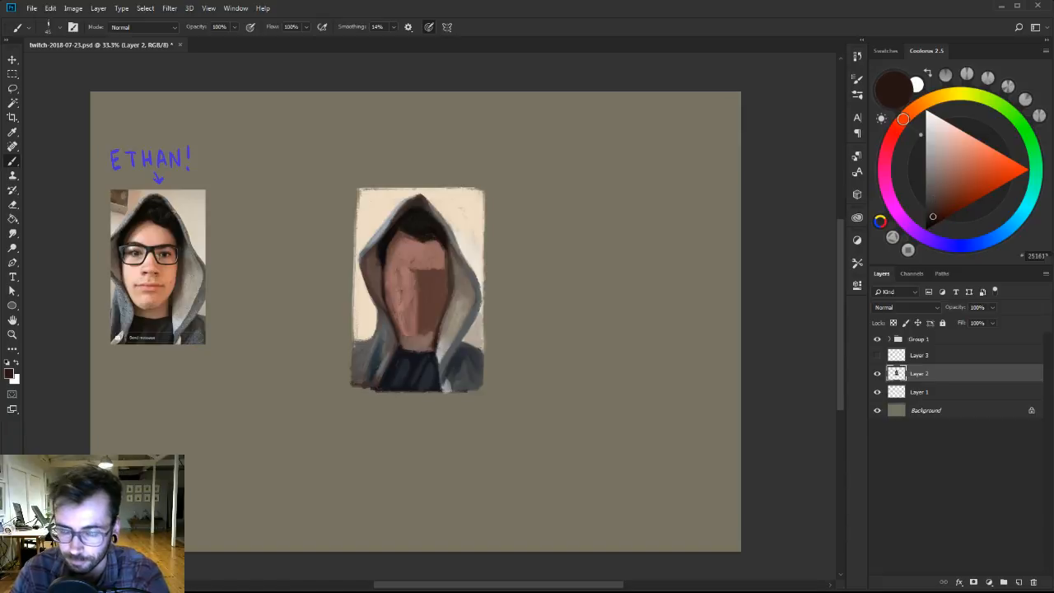
Clean up the shirt collar below the neck with sampled dark navy tones.
alt+click(418, 352)
alt+click(405, 367)
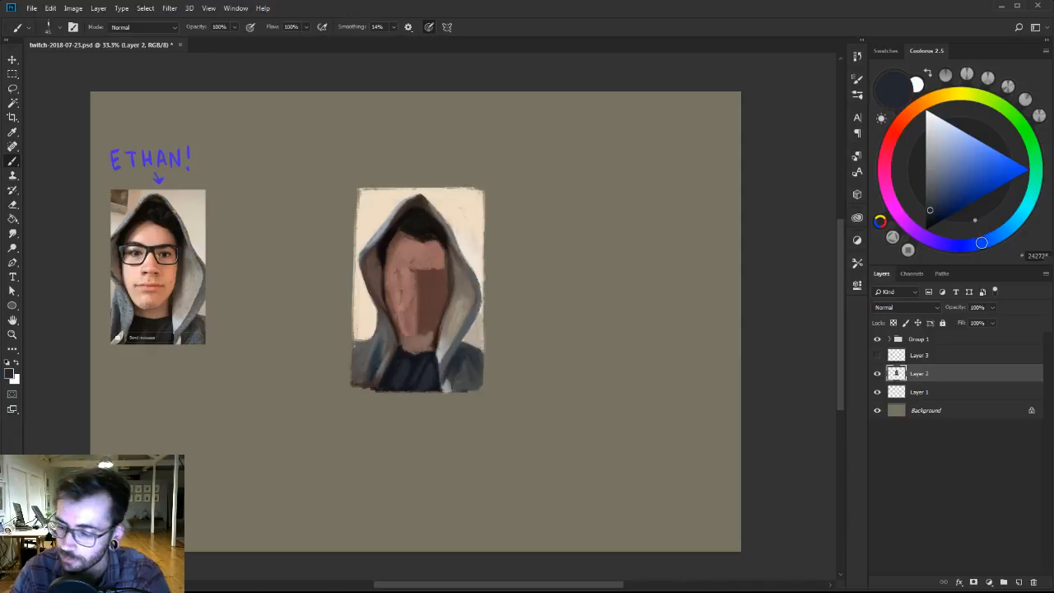
alt+click(403, 374)
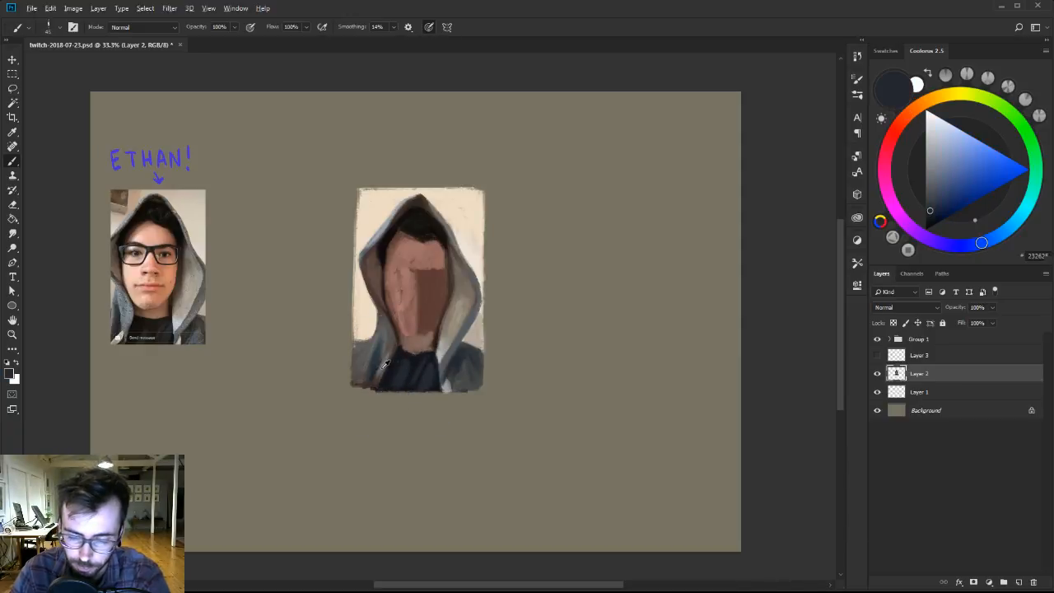
Lighten the hood's left drape between neck and shoulder with sampled and brightened blue-greys.
alt+click(381, 369)
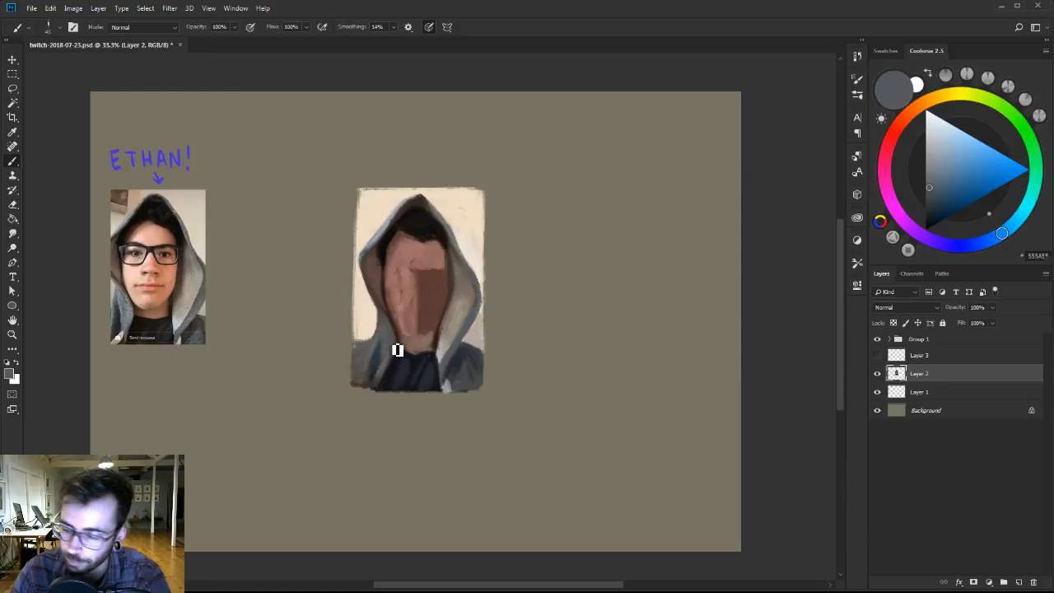
drag(931, 186, 931, 171)
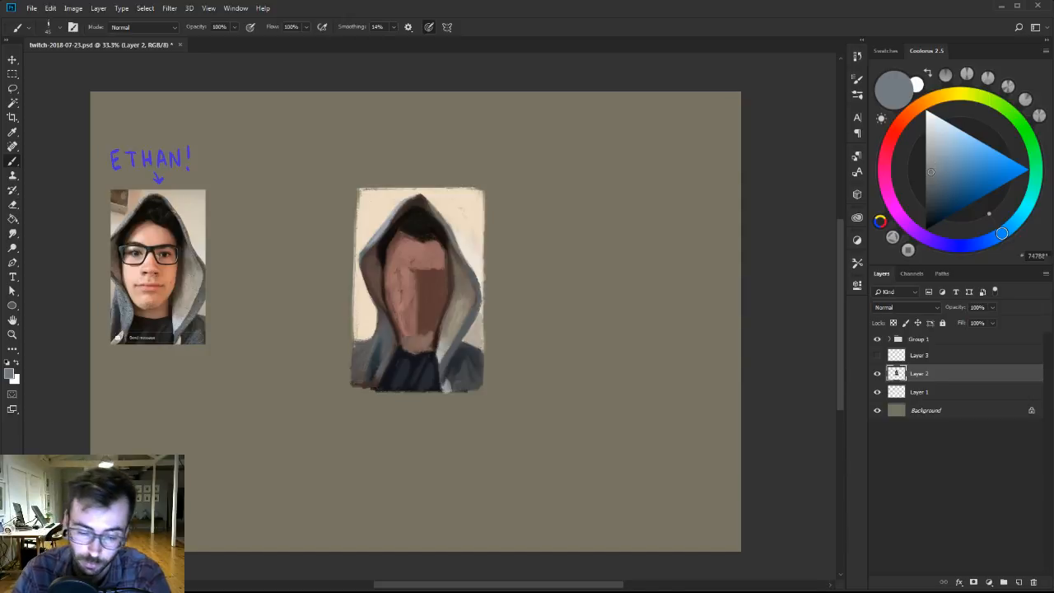
alt+click(384, 335)
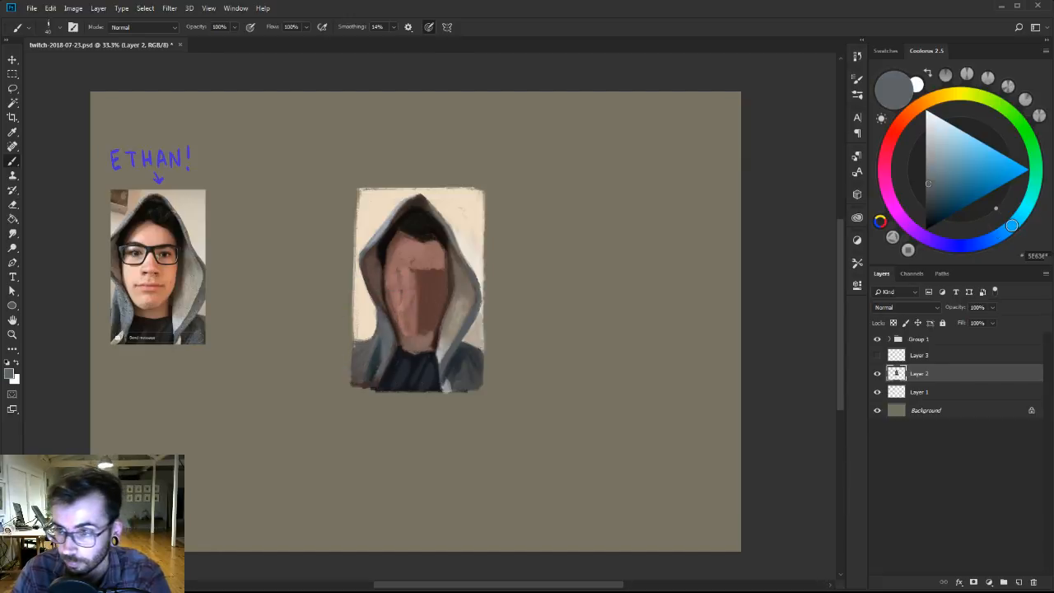
alt+click(387, 332)
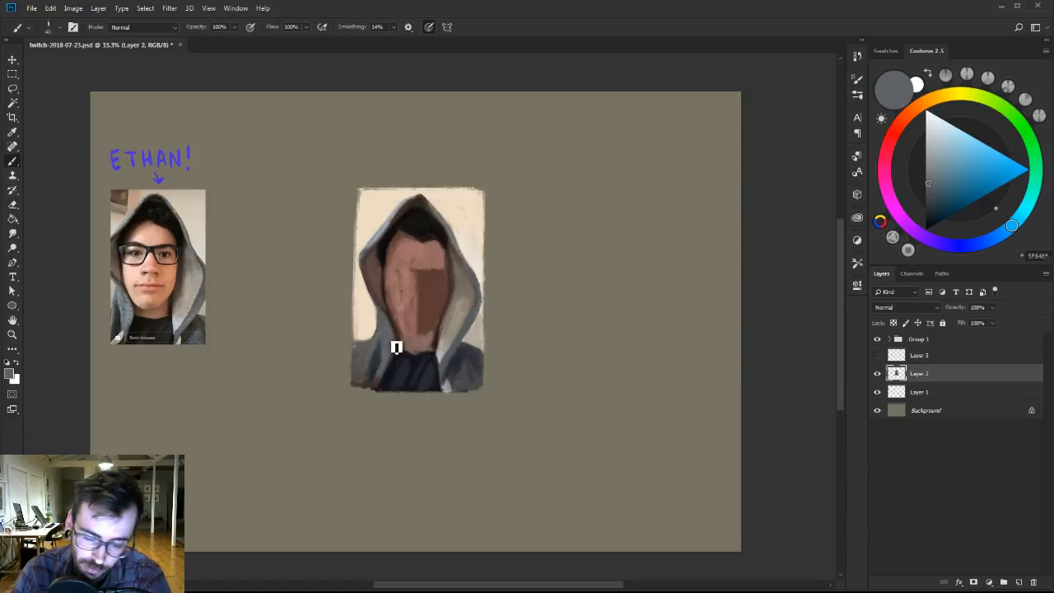
click(934, 168)
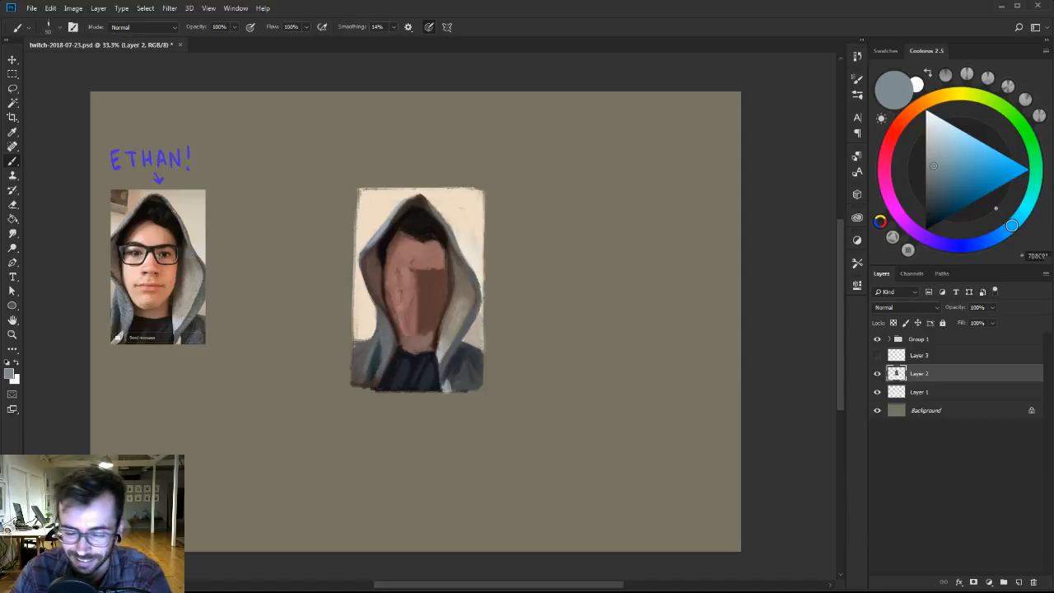
Blend the left shoulder into the hood's drape with sampled mid greys.
alt+click(371, 357)
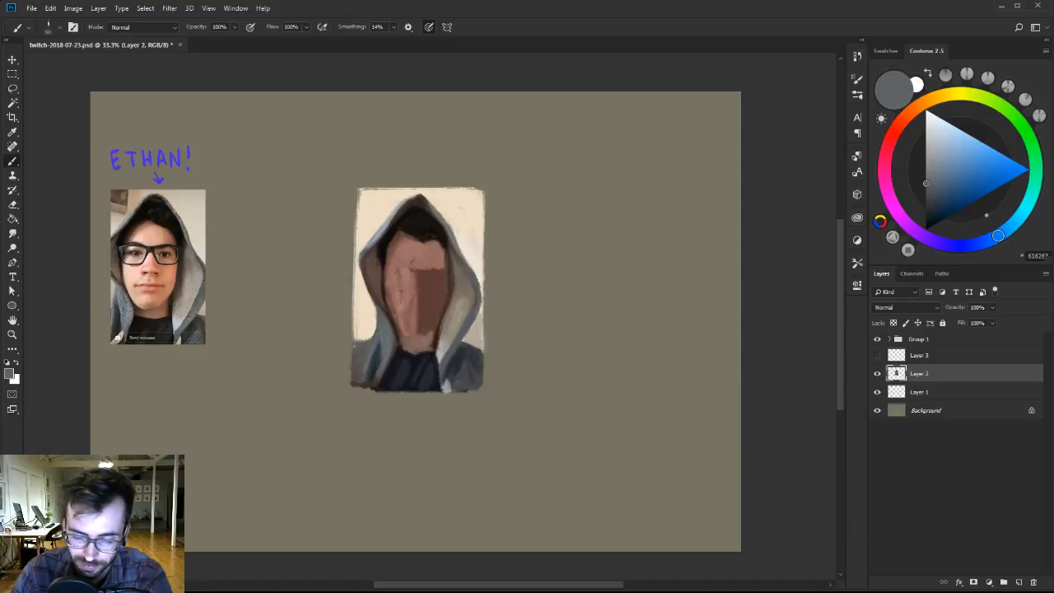
alt+click(372, 368)
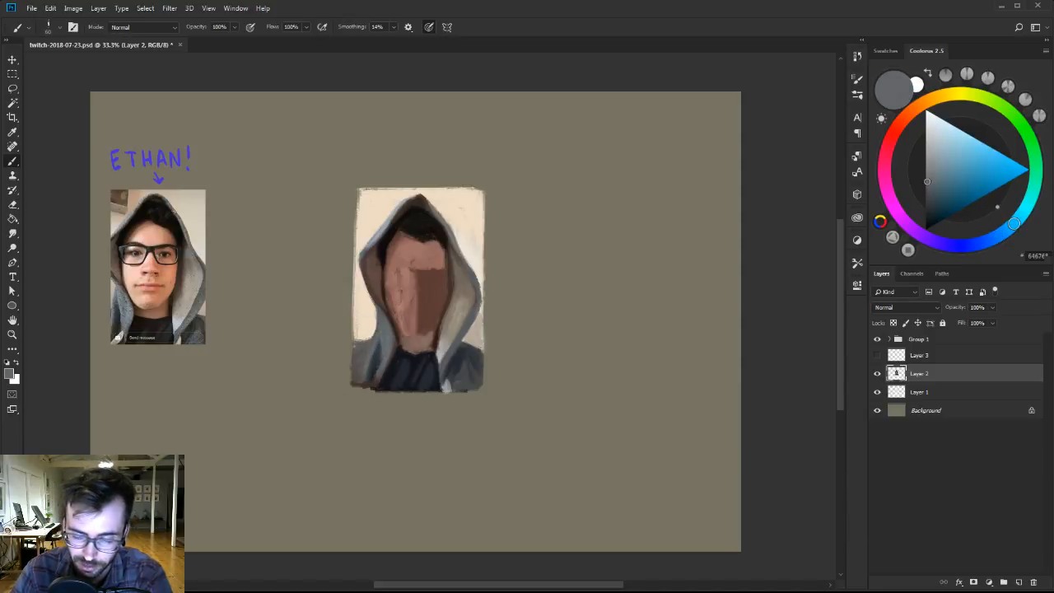
alt+click(386, 338)
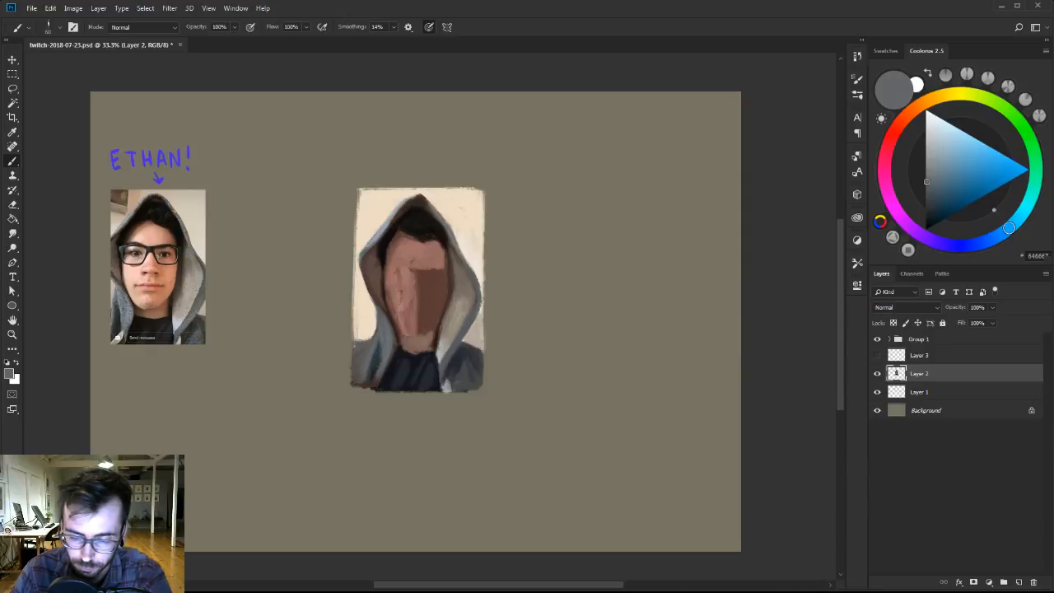
Shade the backdrop above the left shoulder with sampled beige and a darker greyish beige, reshaping the shoulder line.
alt+click(366, 343)
alt+click(354, 331)
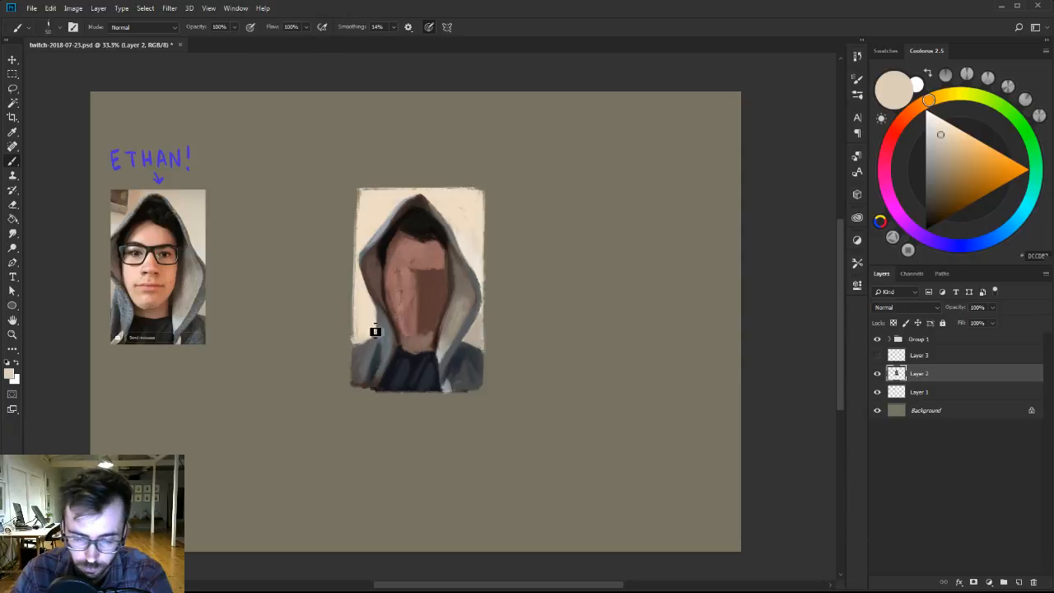
alt+click(377, 322)
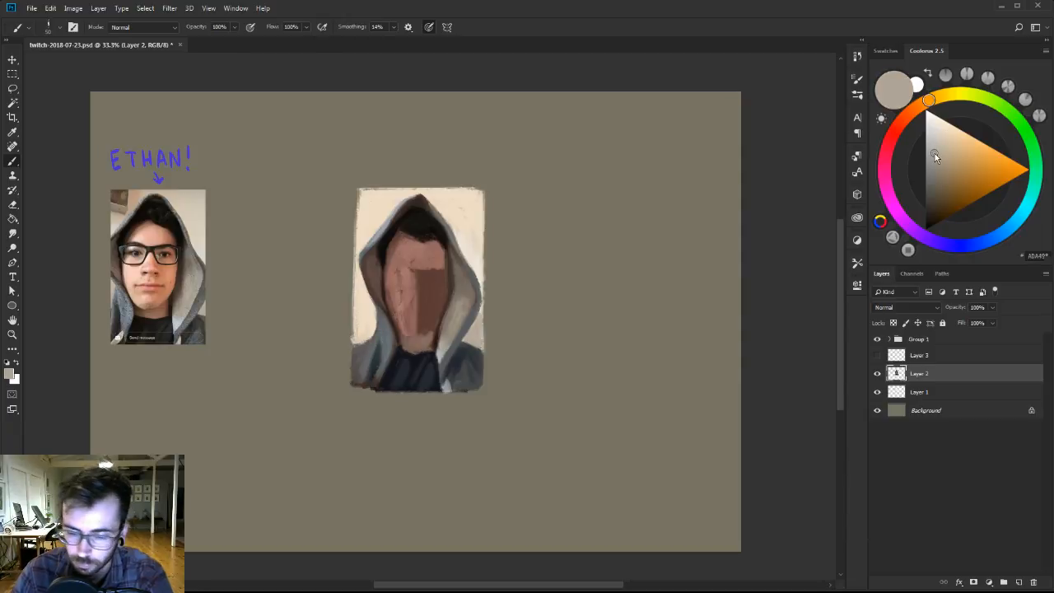
alt+click(370, 339)
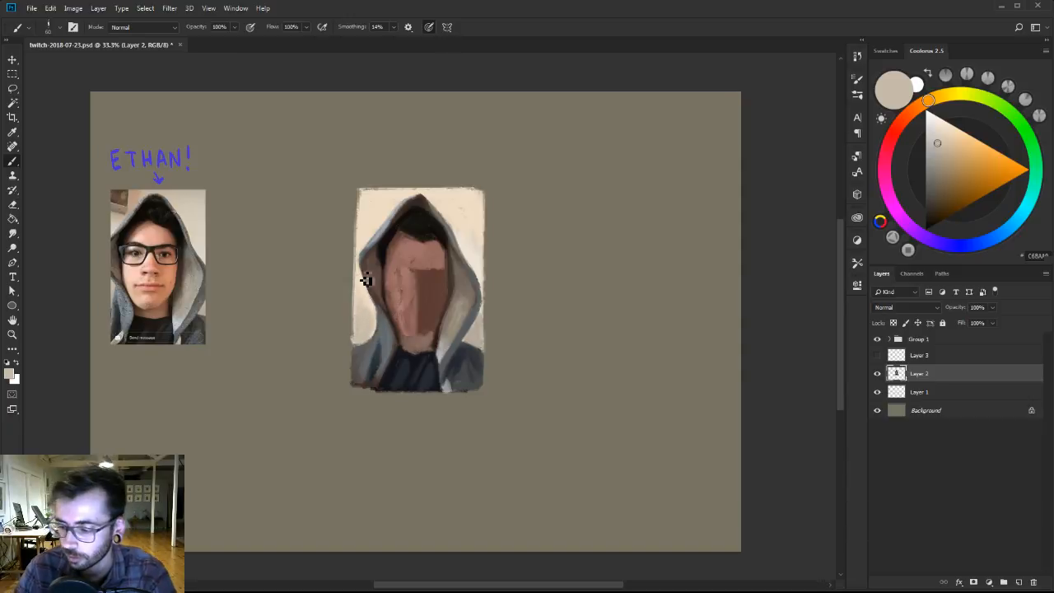
Toggle Layer 1's visibility to check its content and merge Layer 2 down into it.
click(877, 392)
click(877, 392)
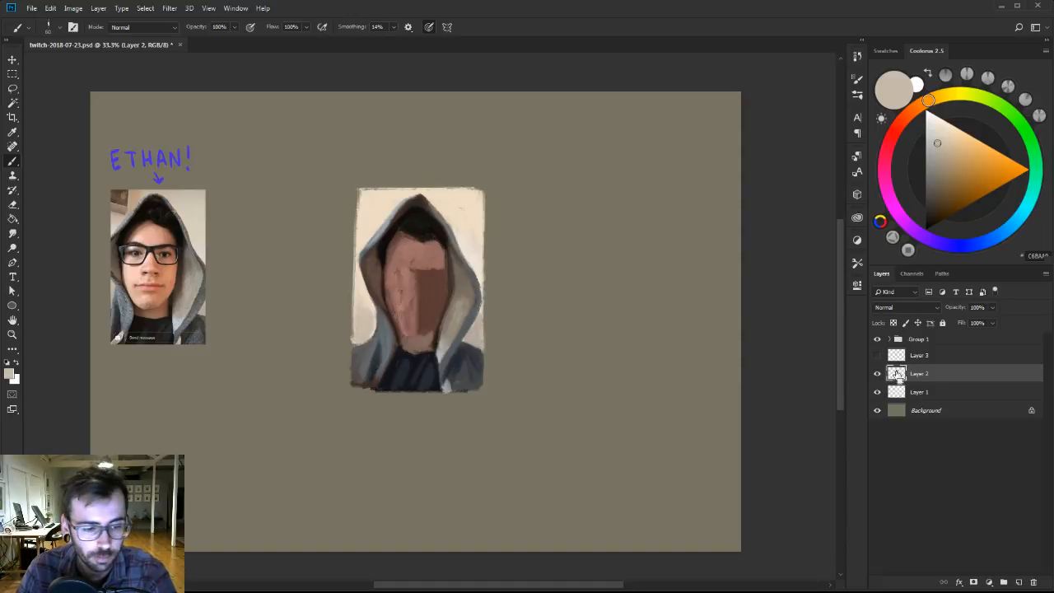
key(ctrl+e)
Select the cream backdrop around the hood with the Magic Wand, brush sampled beige tones inside the selection, and deselect.
key(w)
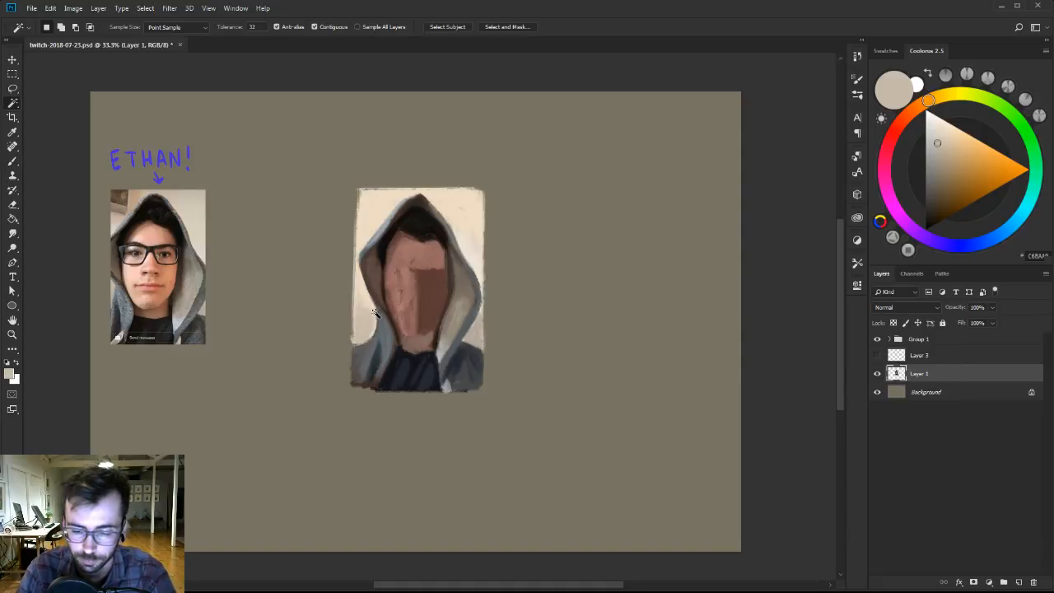
click(370, 315)
shift+click(366, 245)
shift+click(465, 237)
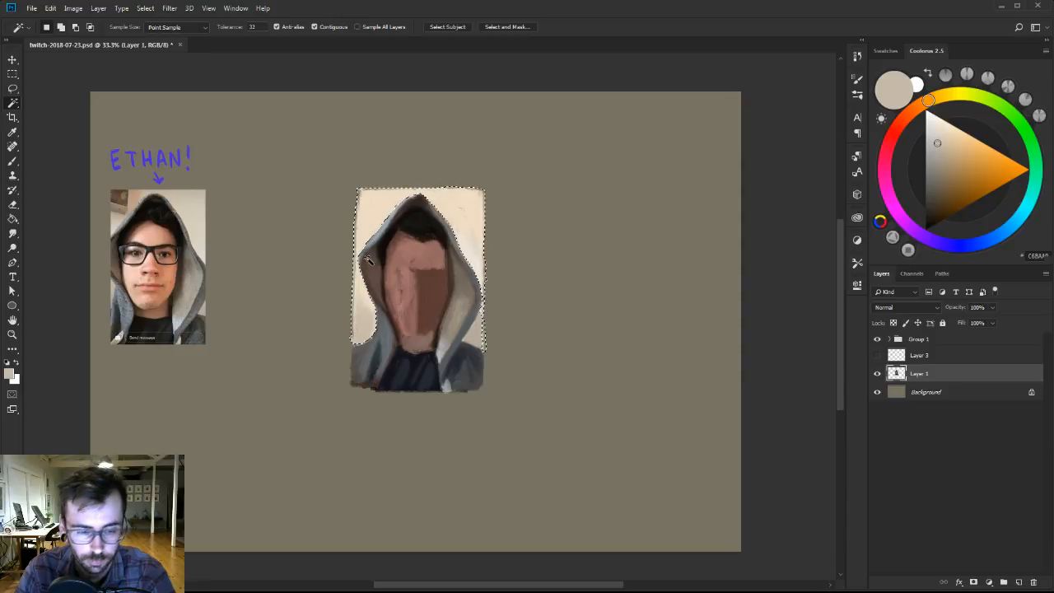
key(b)
alt+click(364, 323)
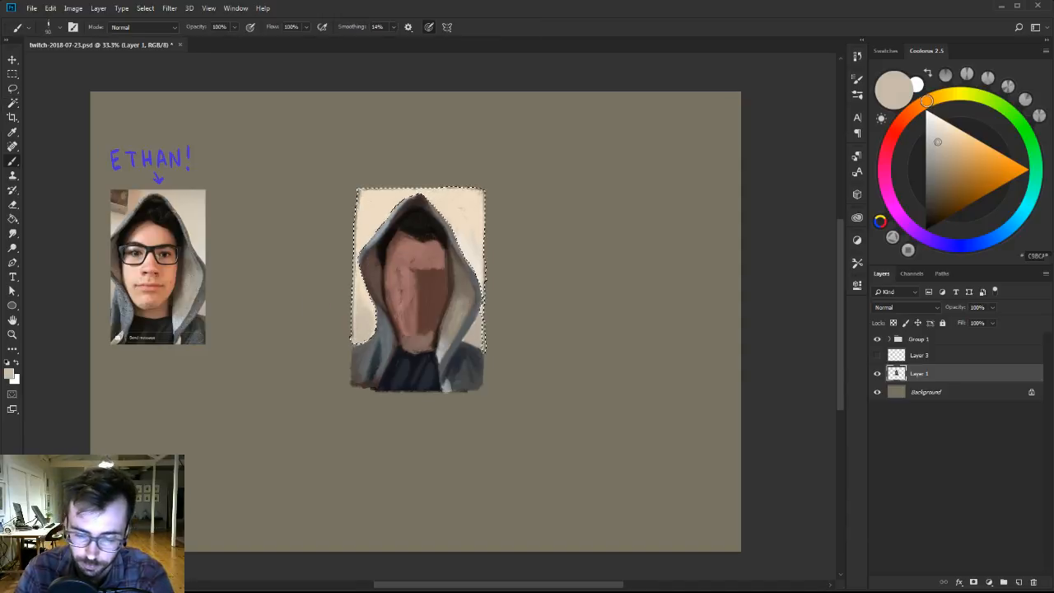
alt+click(360, 282)
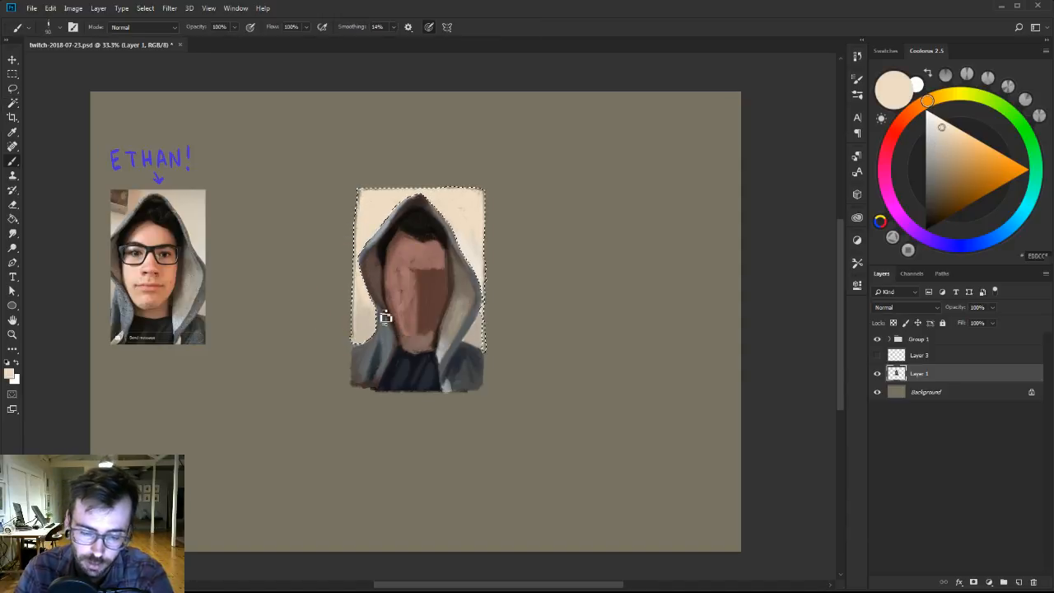
key(ctrl+d)
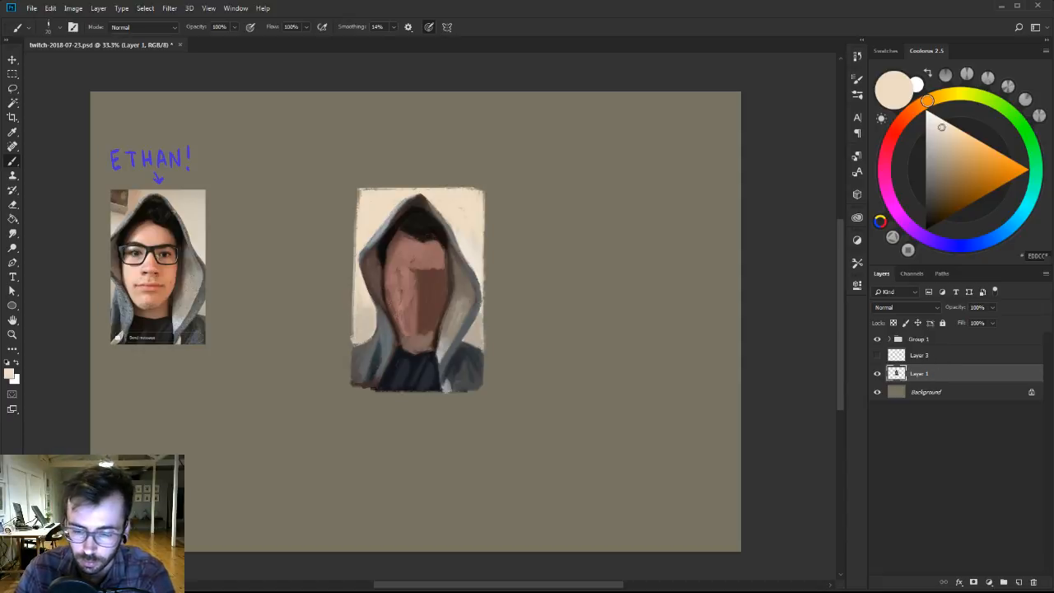
Add a layer and merge it back into Layer 1, and soften the face's central light-to-shadow edge with sampled reddish browns.
alt+click(415, 287)
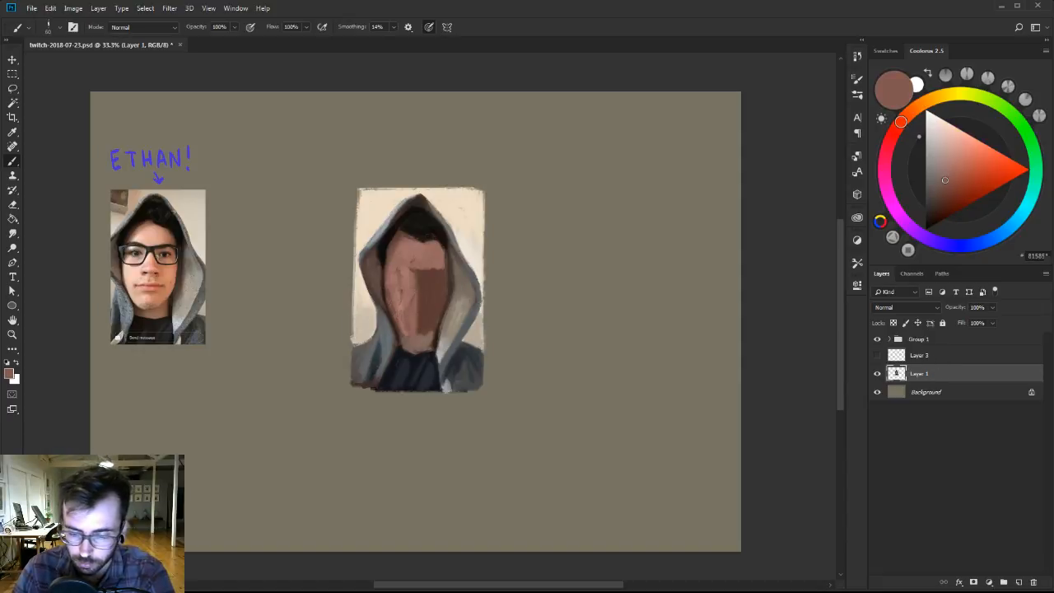
click(1021, 581)
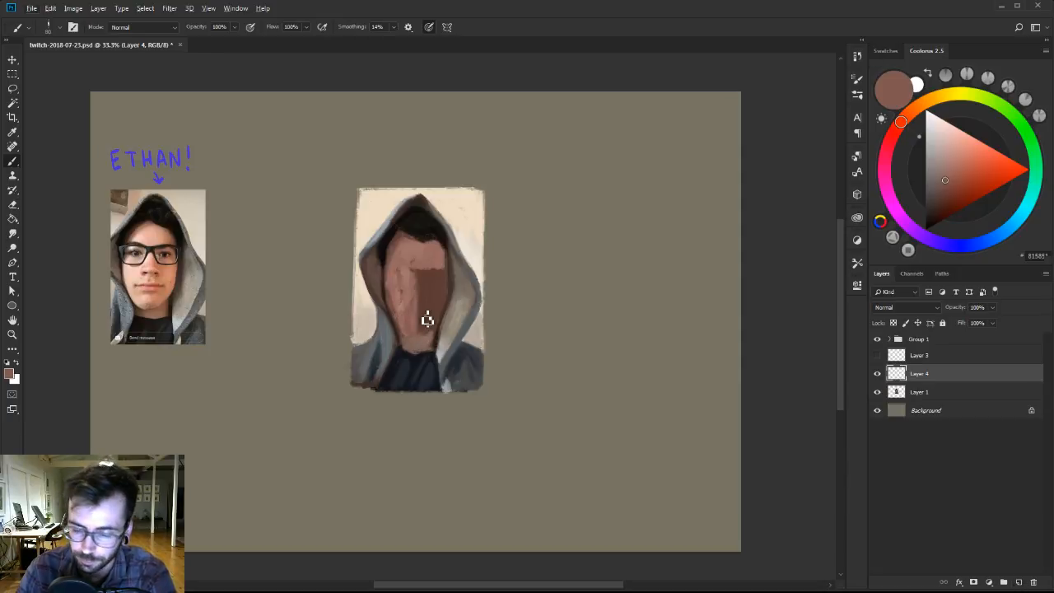
key(ctrl+e)
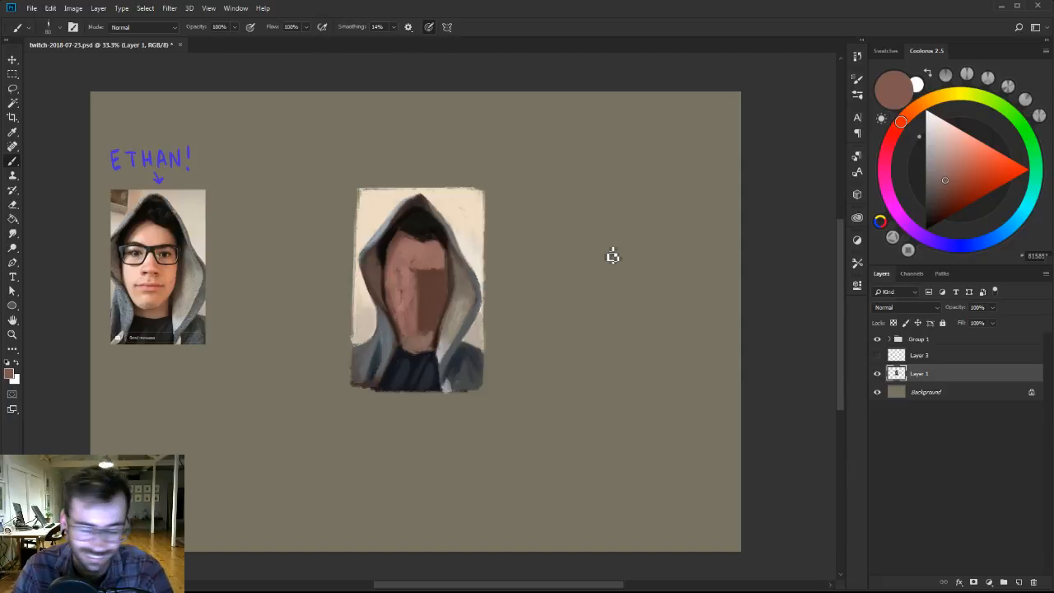
alt+click(409, 323)
drag(410, 295, 420, 269)
alt+click(420, 311)
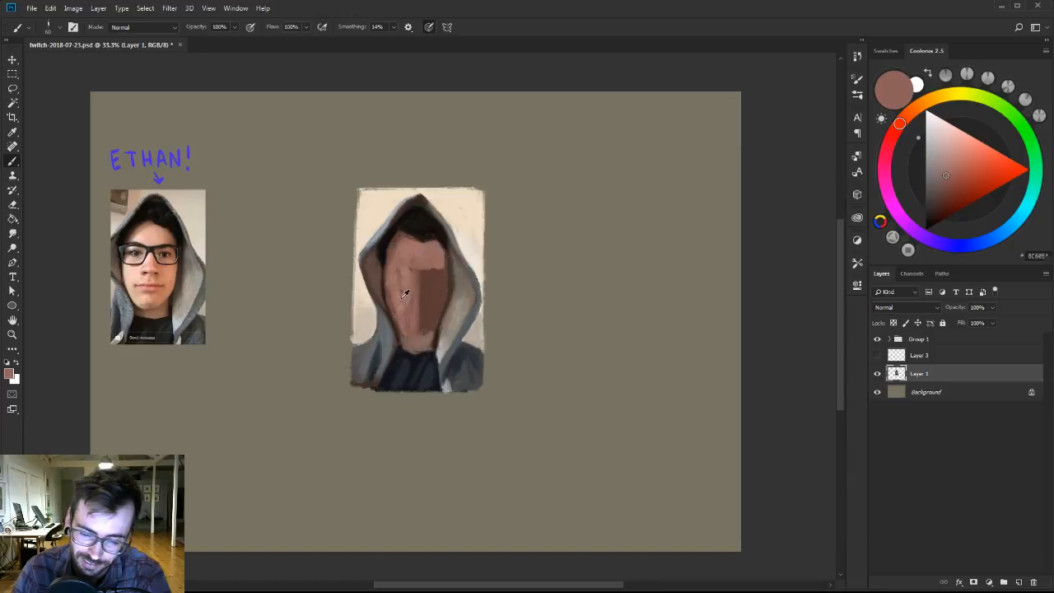
Blend the lit cheek, chin and upper neck with sampled pinkish and greyish skin browns at smaller brush sizes.
alt+click(407, 294)
key([)
alt+click(407, 301)
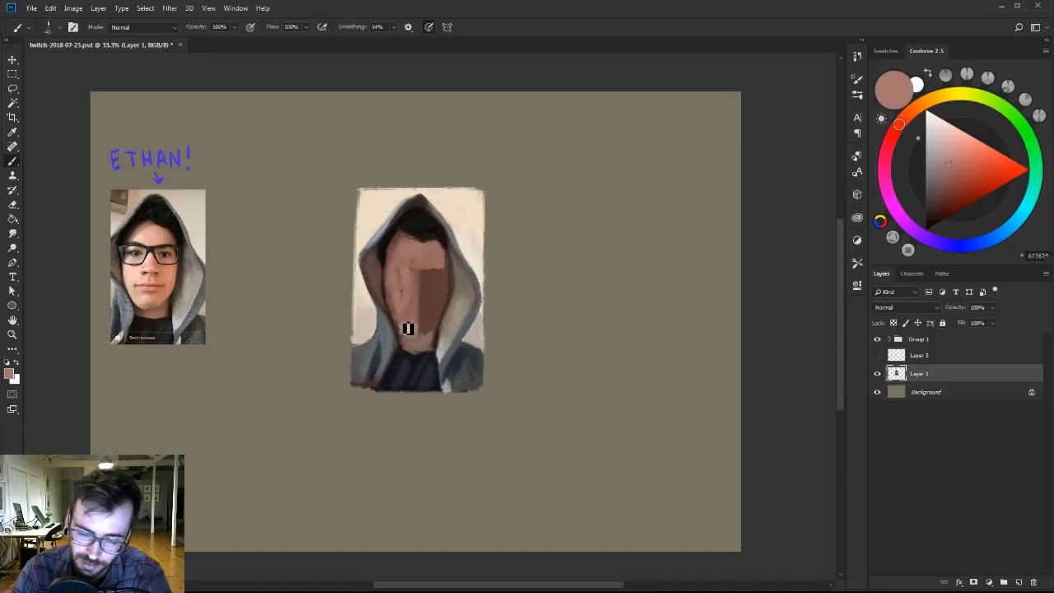
key([)
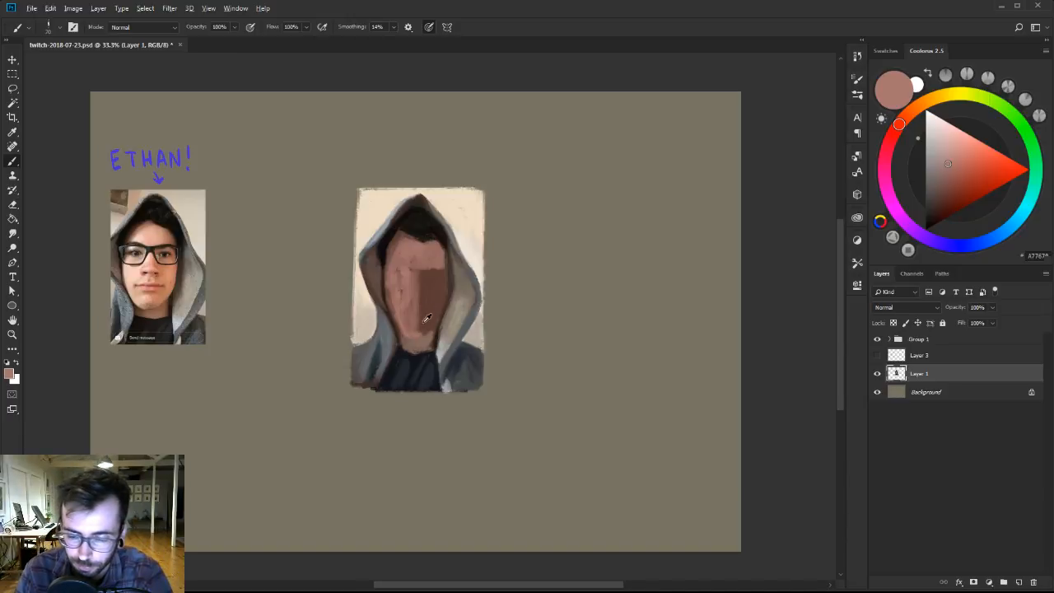
alt+click(425, 322)
alt+click(421, 342)
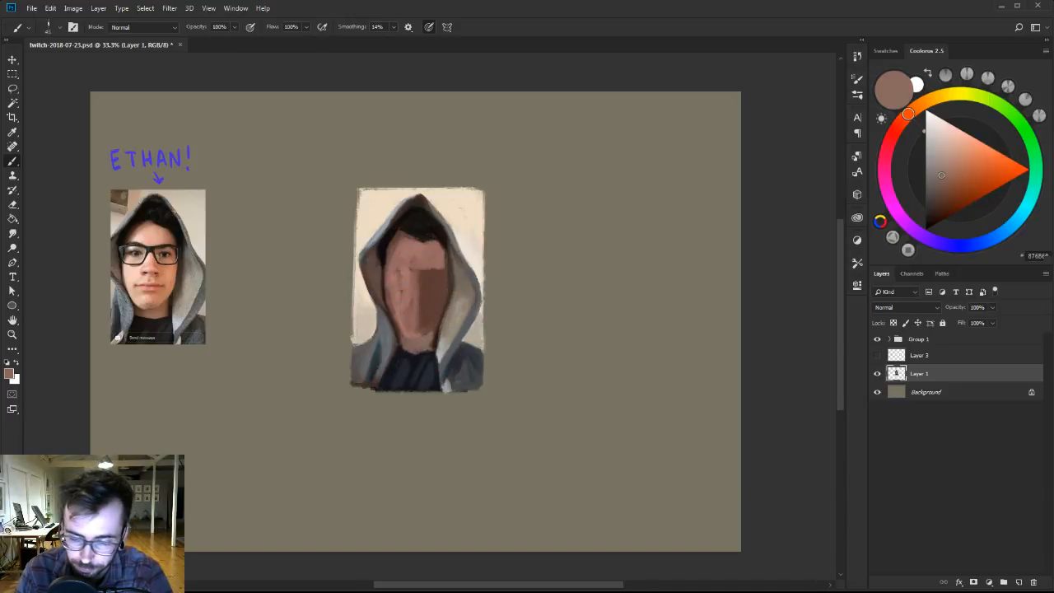
alt+click(412, 345)
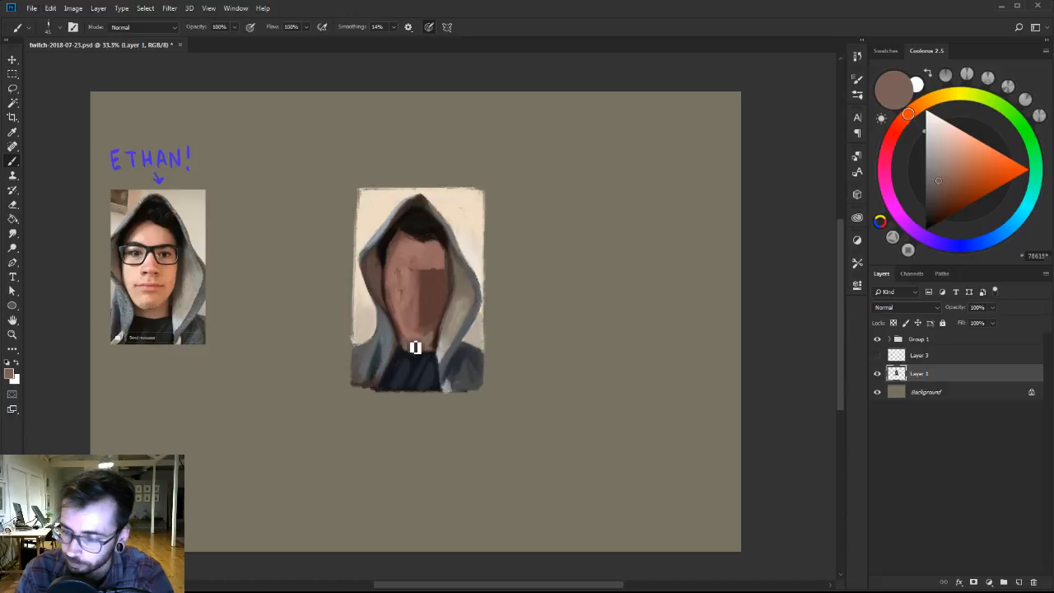
Shade the underside of the jaw and neck with a dark brown and sampled skin browns.
click(937, 201)
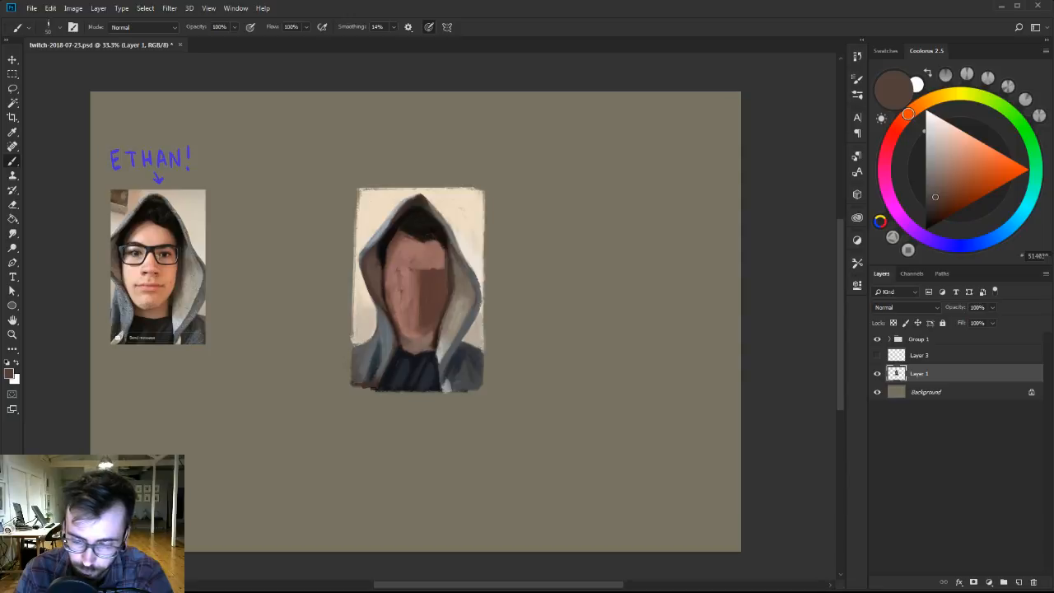
alt+click(433, 339)
alt+click(428, 338)
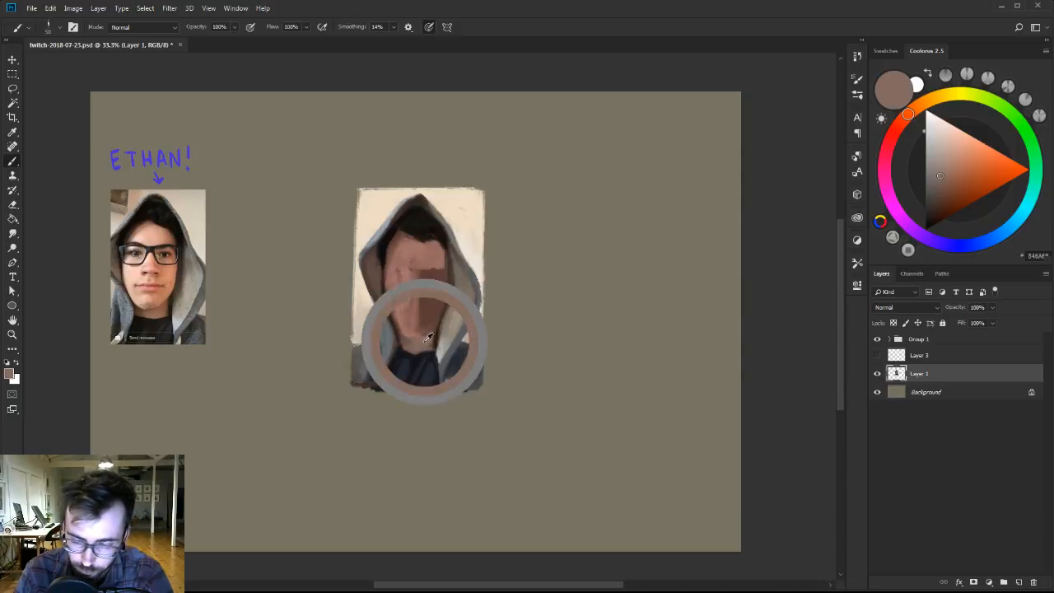
alt+click(409, 335)
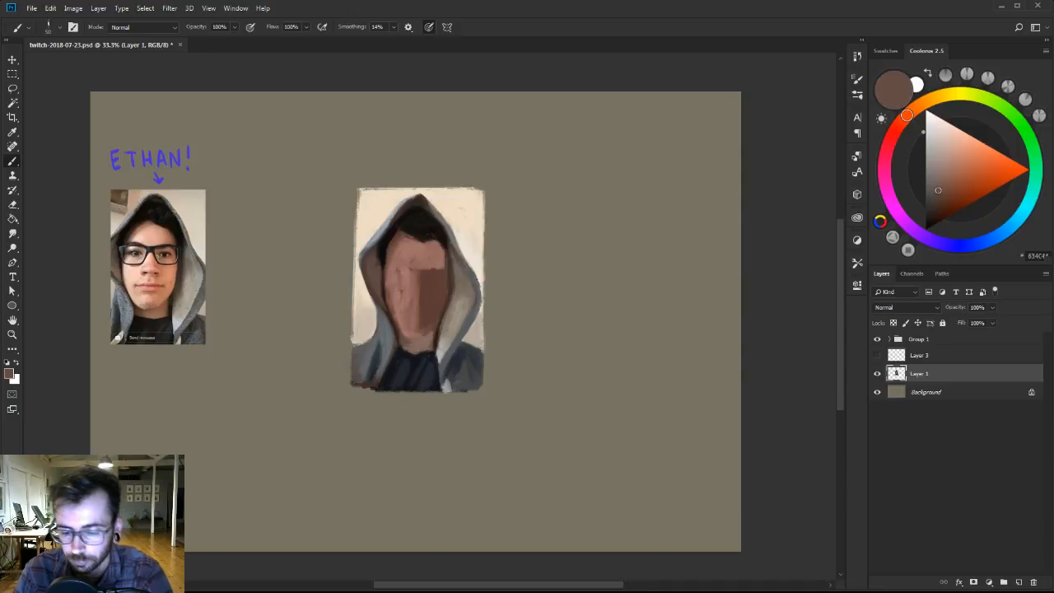
alt+click(423, 336)
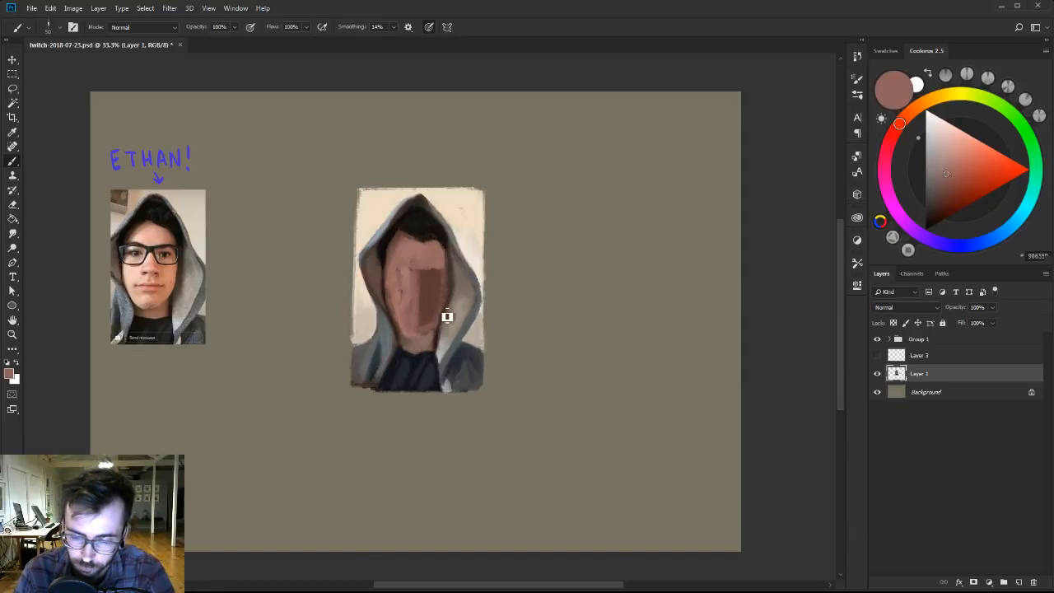
Deepen the hood's inner shadow beside the face's shadow side with dark brown and dark olive tones.
alt+click(455, 298)
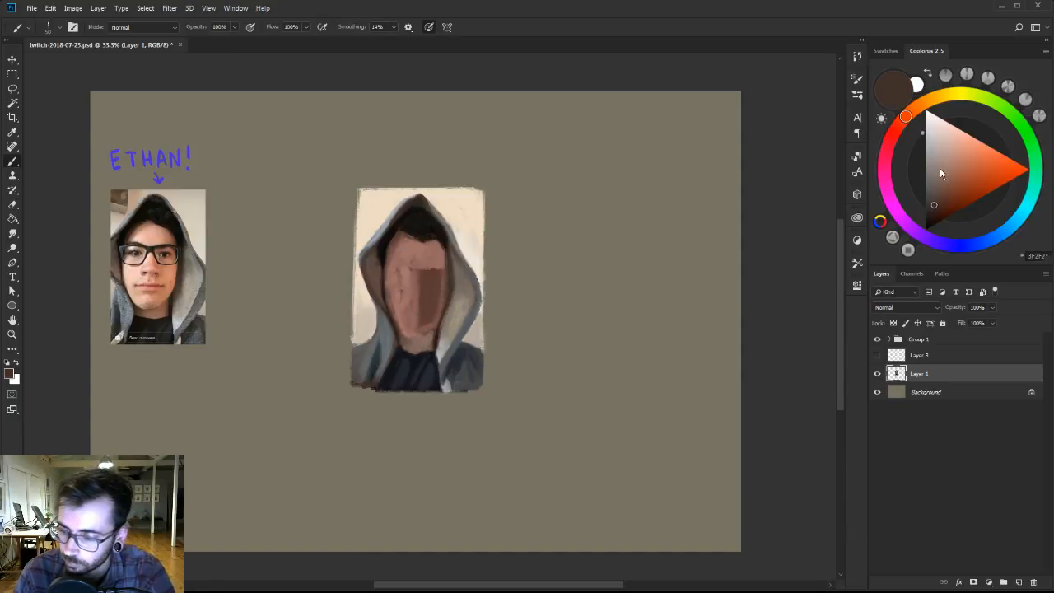
click(941, 99)
click(934, 200)
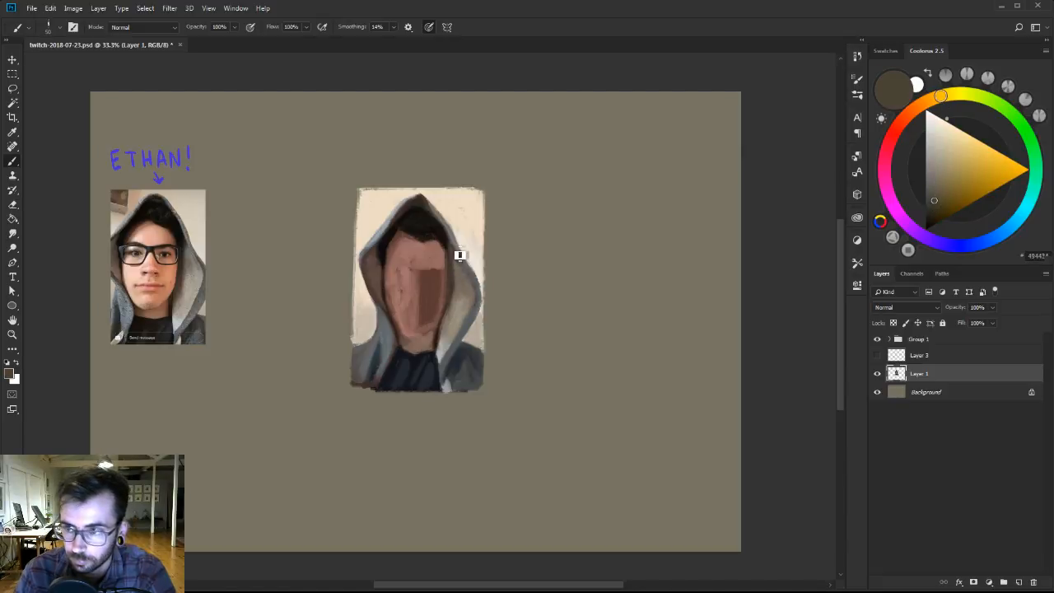
click(931, 210)
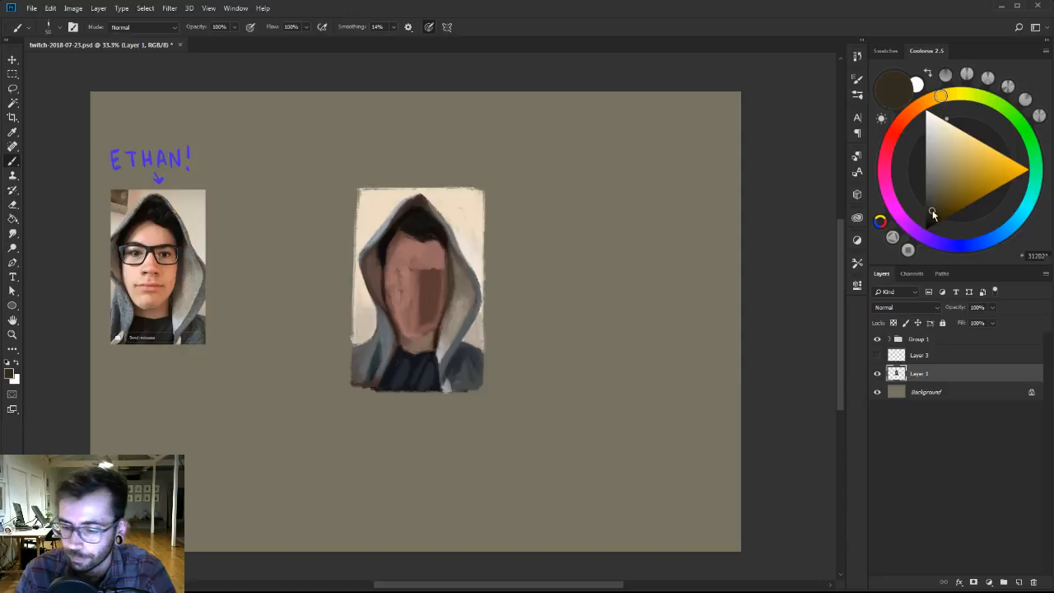
alt+click(458, 280)
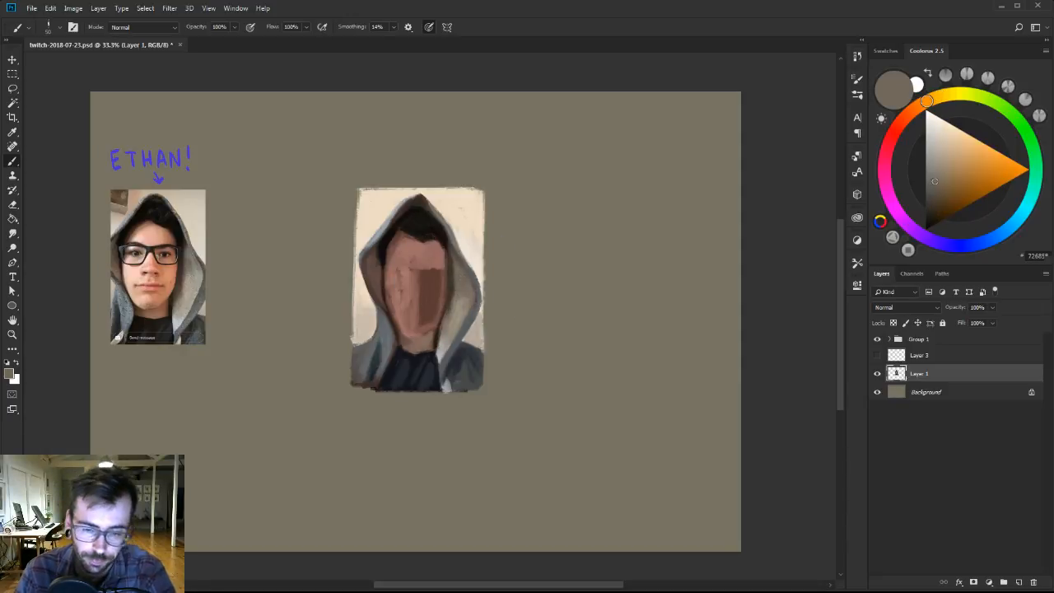
Cover the face's dark shadow plane with sampled reddish browns and blend it into the lighter cheek and forehead.
alt+click(415, 280)
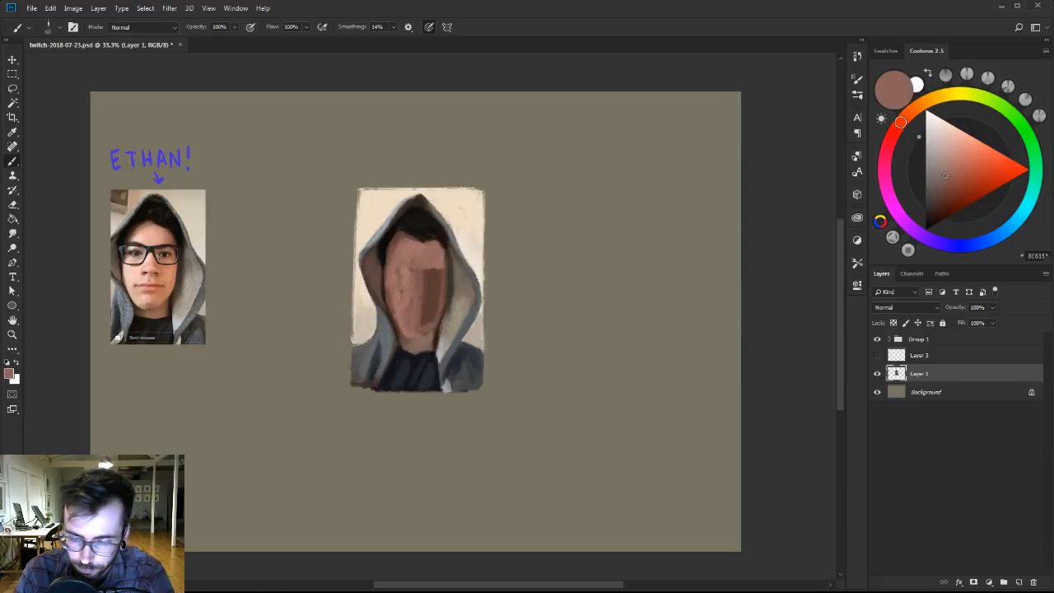
drag(427, 330, 438, 270)
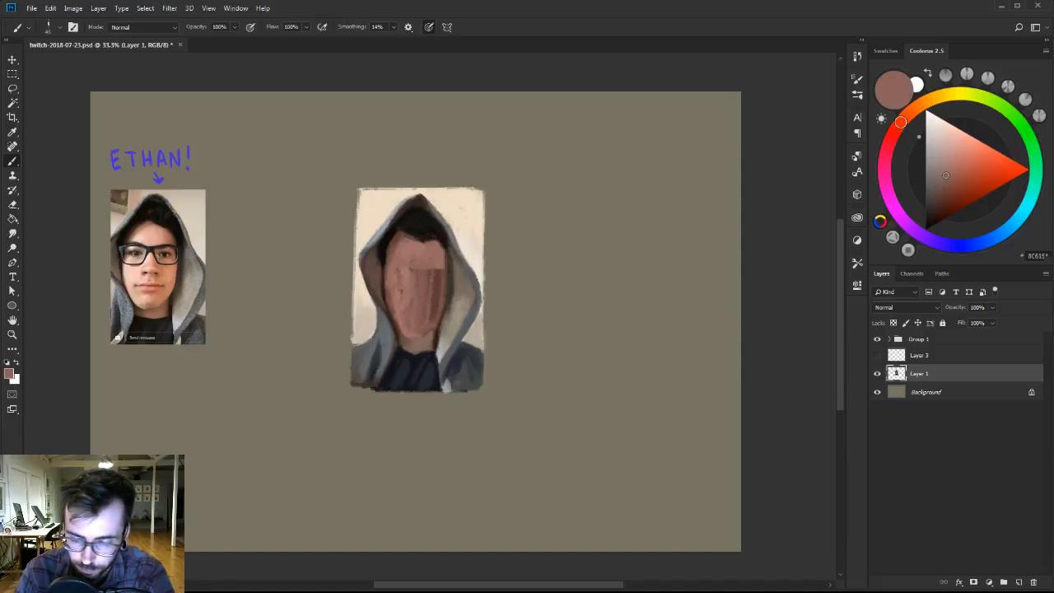
key(])
mouse_move(442, 326)
mouse_down()
mouse_move(445, 285)
mouse_move(438, 318)
mouse_move(444, 284)
mouse_move(441, 303)
mouse_up()
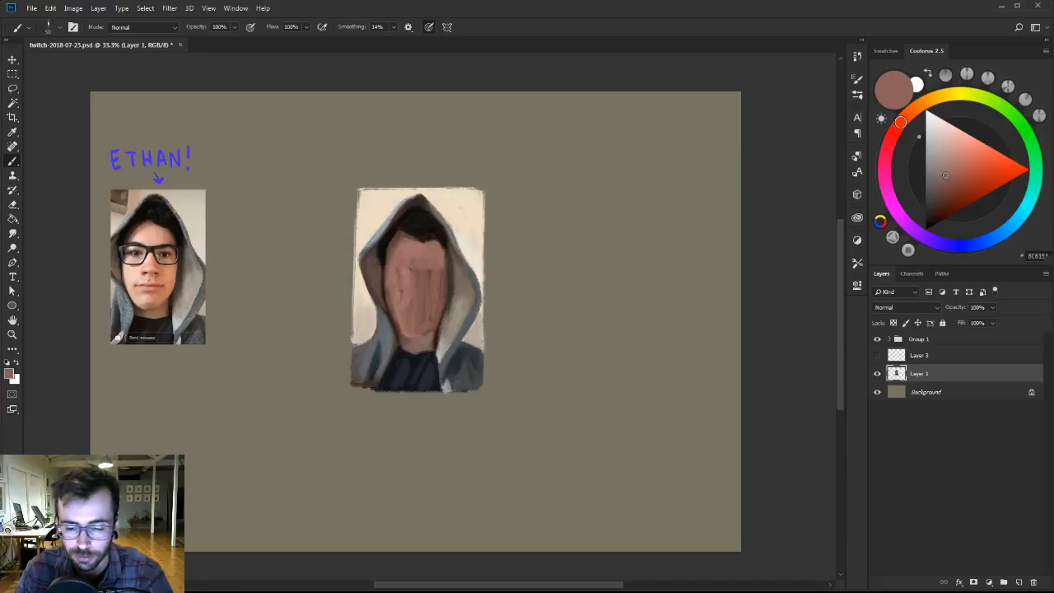
alt+click(407, 260)
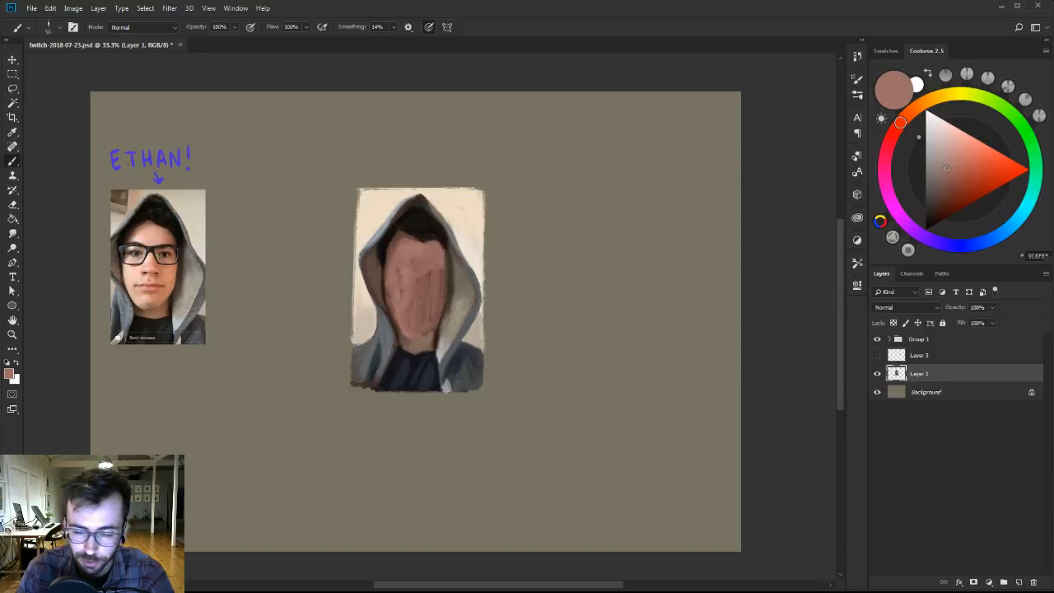
alt+click(407, 266)
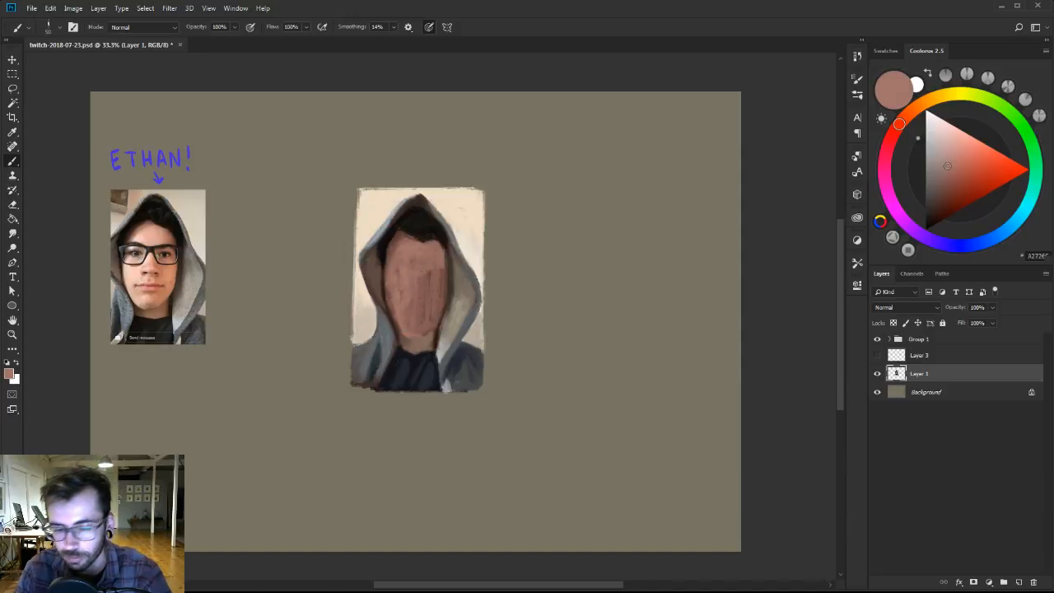
alt+click(421, 275)
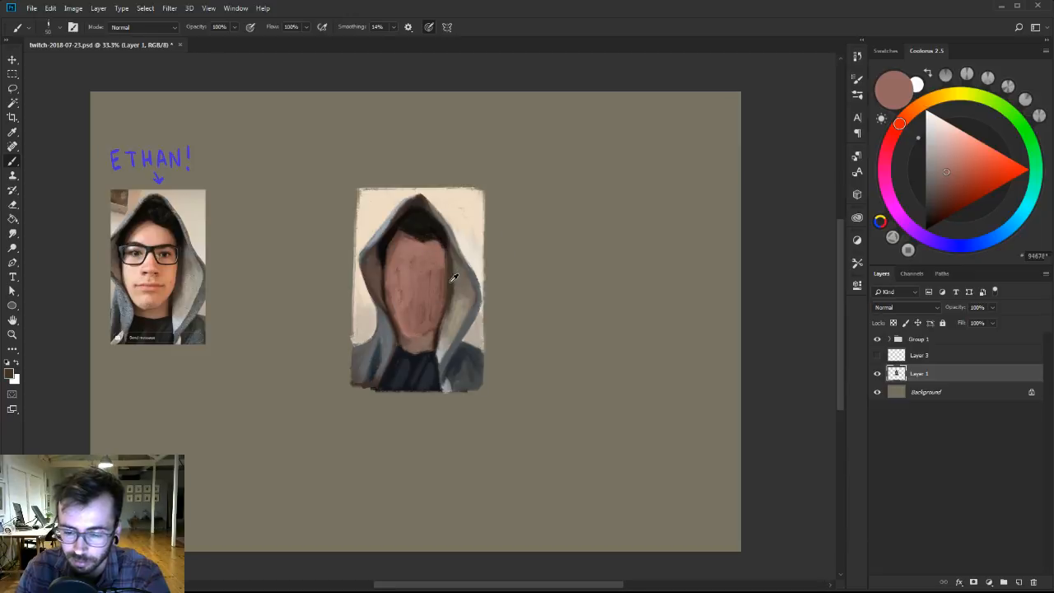
Sharpen the face's shadow-side edge against the hood with a smaller brush and a darker brown.
alt+click(450, 281)
key(bracketleft)
click(932, 212)
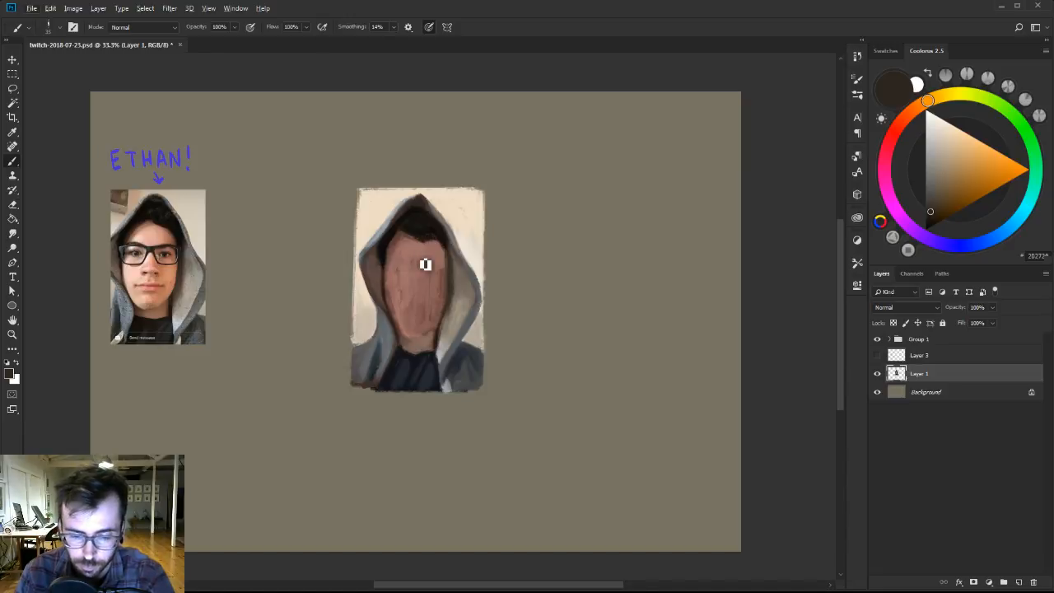
Add a new layer above Layer 1 and choose the flat 30 px brush from Ben Brushes-2 with a very dark brown.
click(1018, 582)
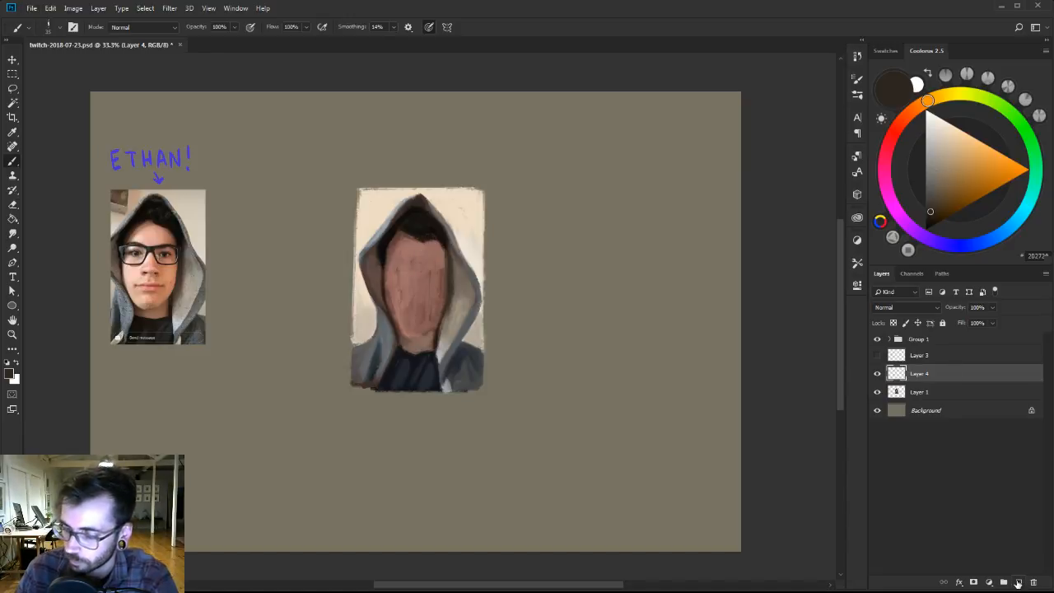
right_click(440, 293)
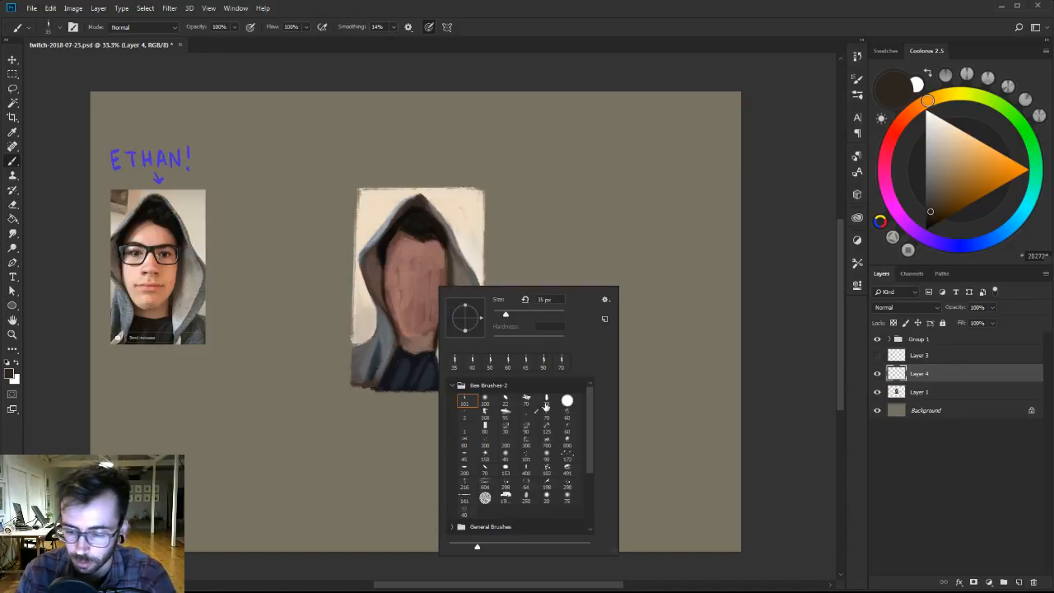
click(545, 401)
click(929, 212)
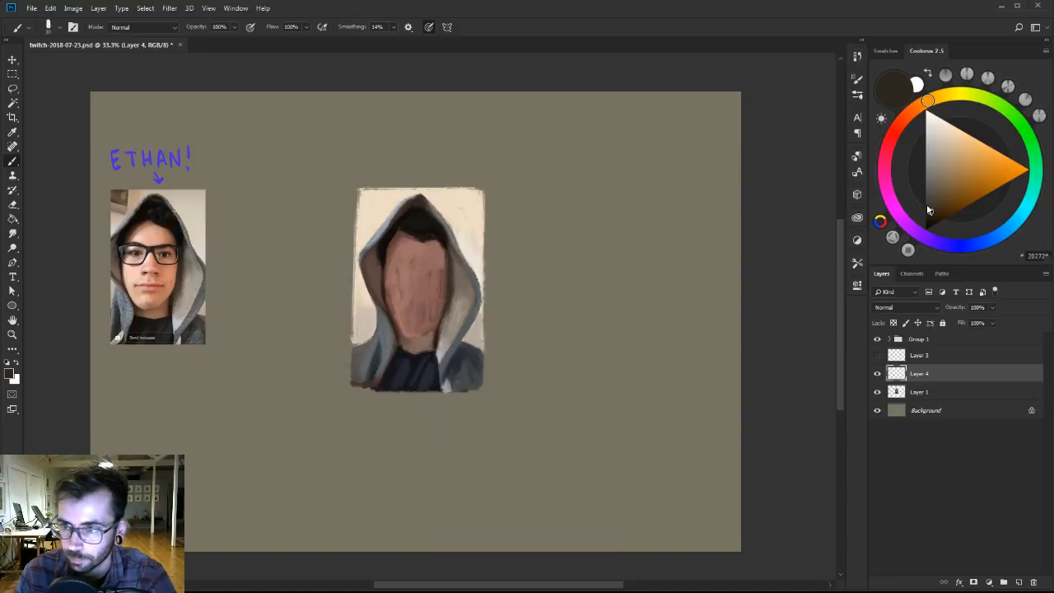
Paint the left lens frame of the glasses in near-black, with the brow bar, start of the bridge and lower rim.
drag(389, 270, 413, 276)
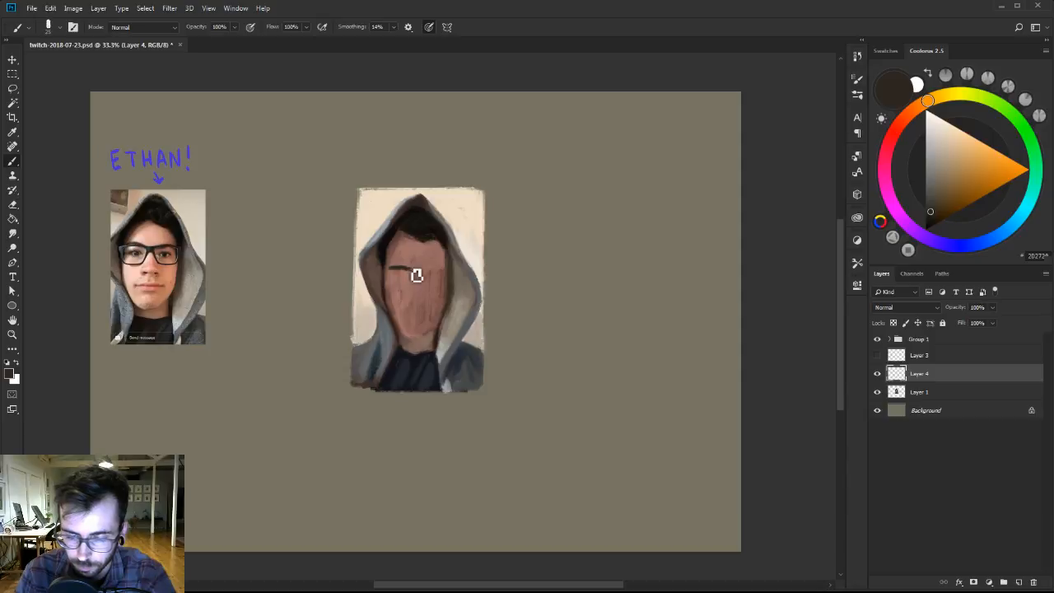
click(929, 217)
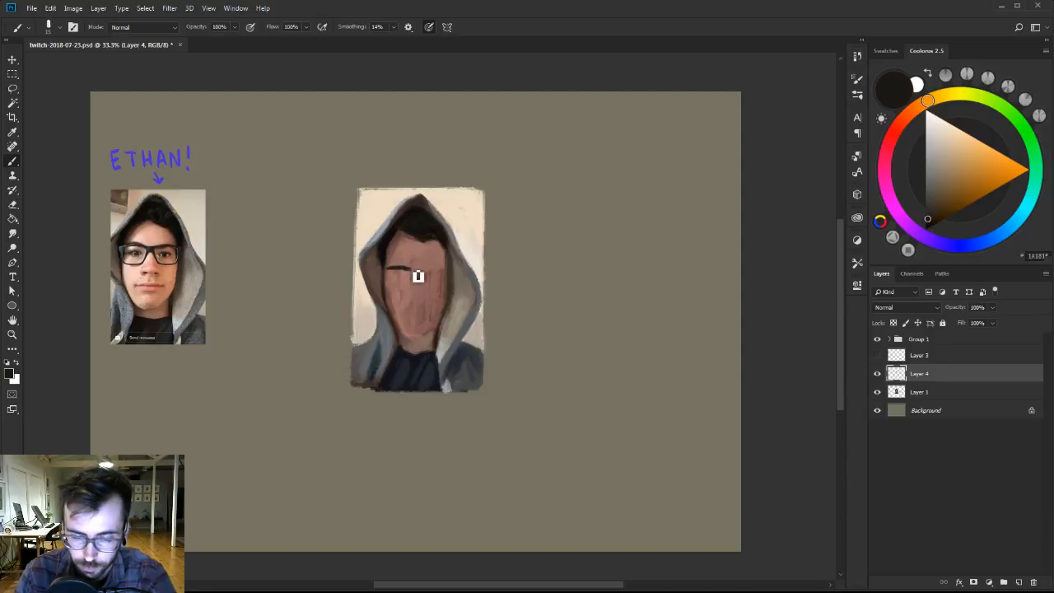
mouse_move(417, 271)
mouse_down()
mouse_move(426, 271)
mouse_move(418, 276)
mouse_up()
key(bracketright)
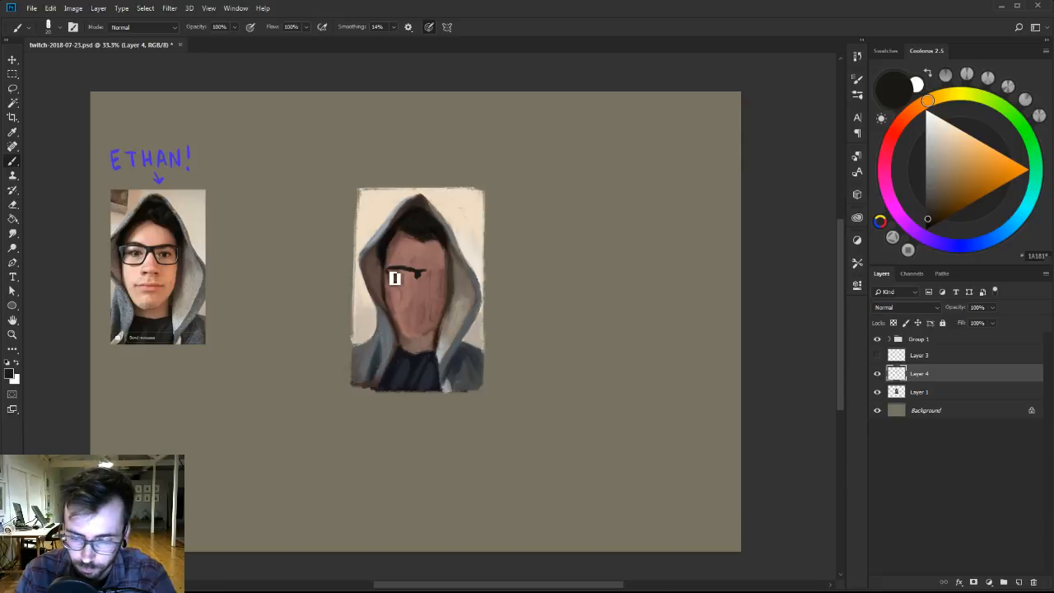
mouse_move(389, 272)
mouse_down()
mouse_move(392, 285)
mouse_move(415, 285)
mouse_up()
key(bracketleft)
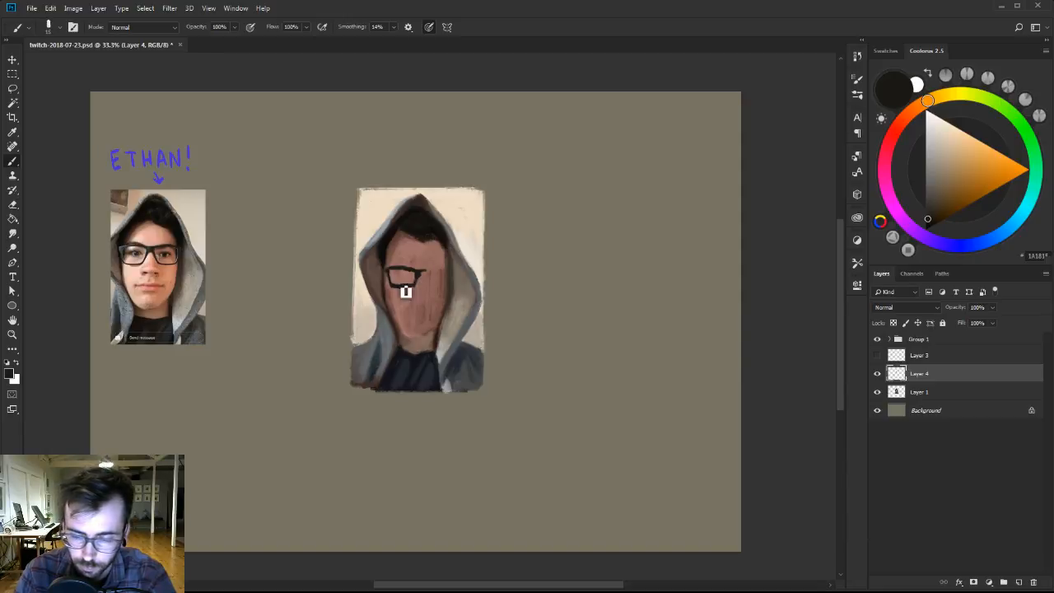
Give the eraser the flat 30 px tip from Ben Brushes-2 and thin the lens frame's lines.
key(e)
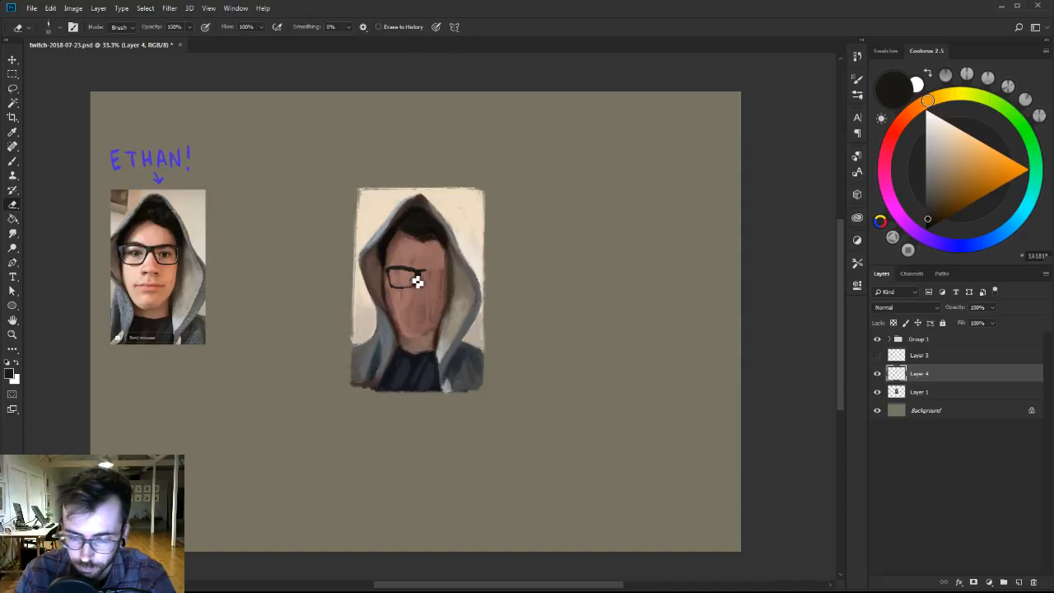
right_click(416, 271)
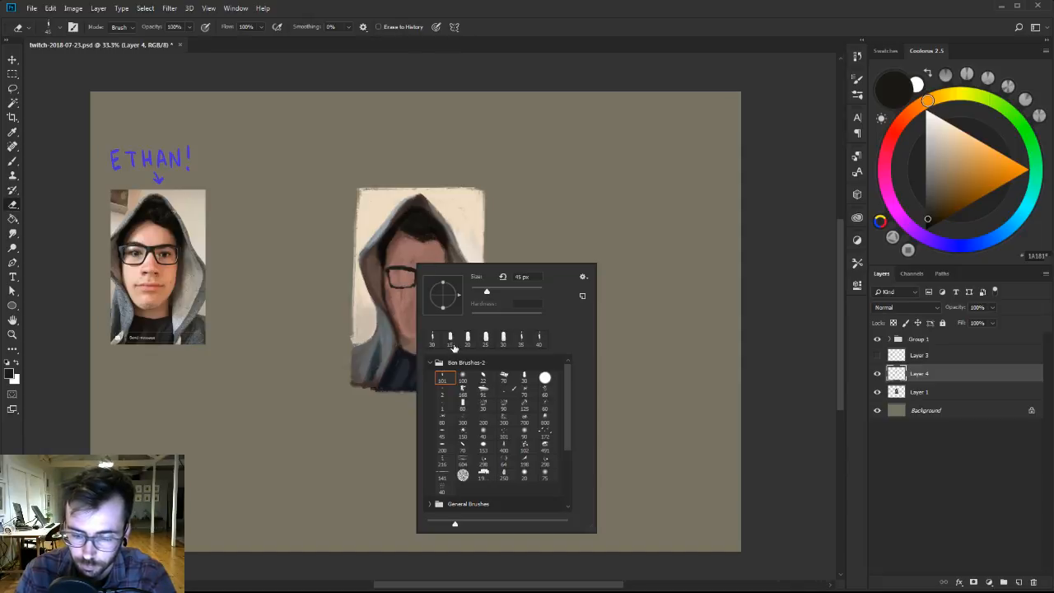
click(525, 379)
key(Return)
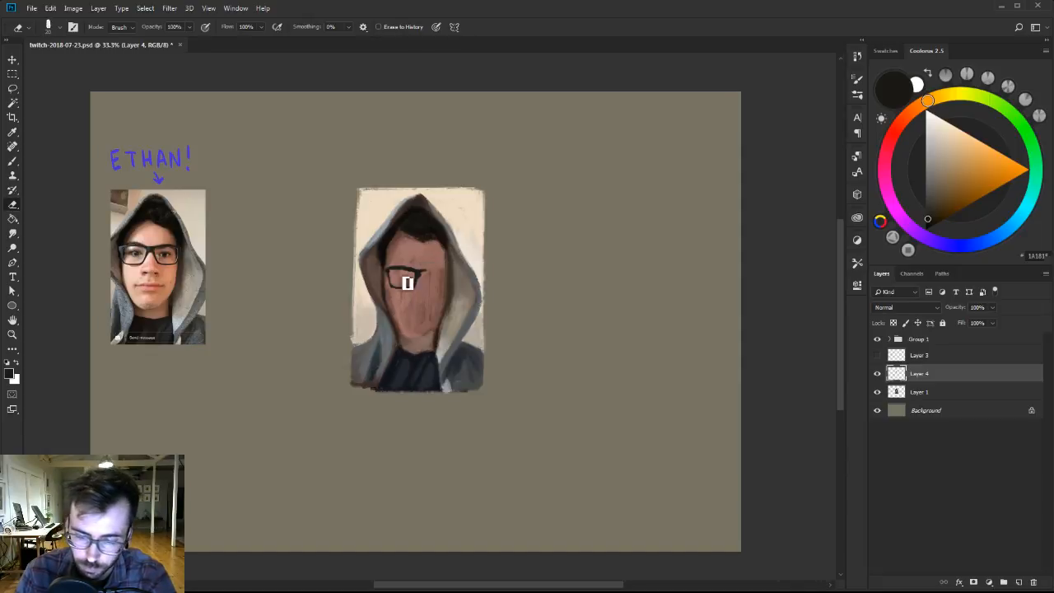
Refine the lens frame's rim, corners and bridge by alternating near-black brush strokes with eraser trims, working at 50% zoom.
key(b)
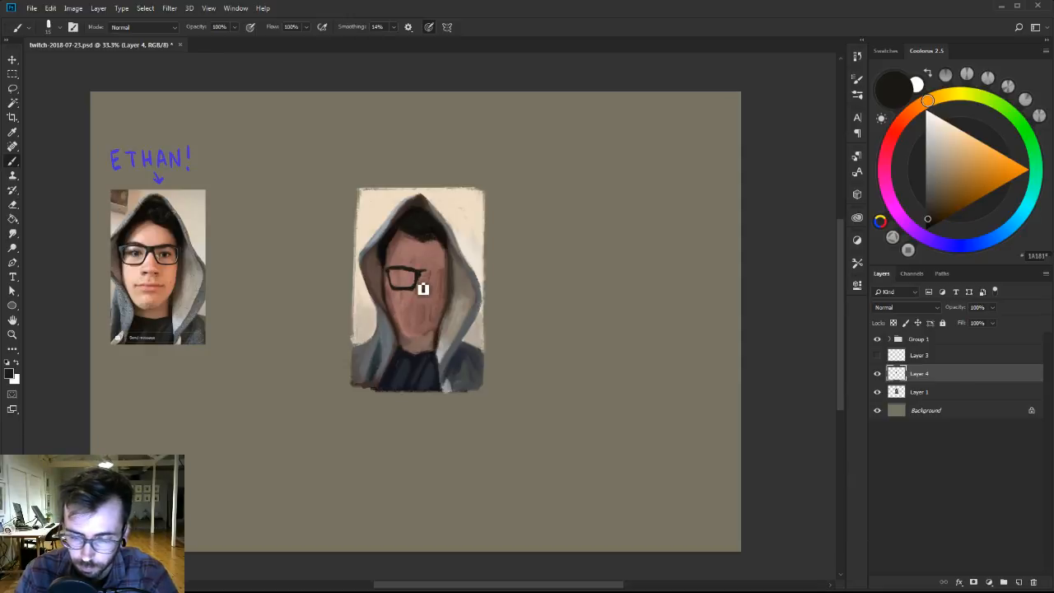
key(e)
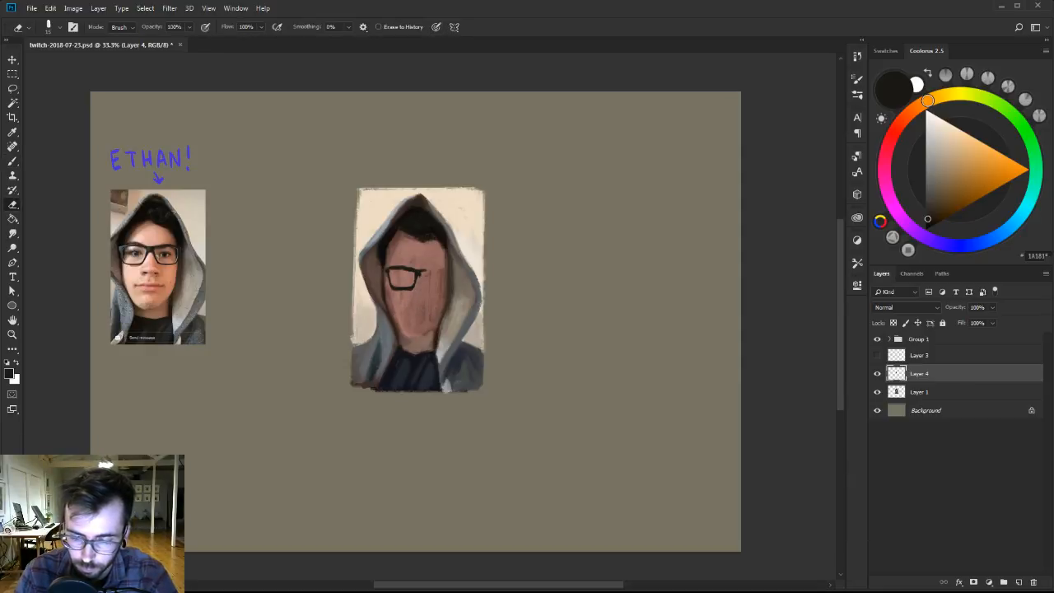
key(b)
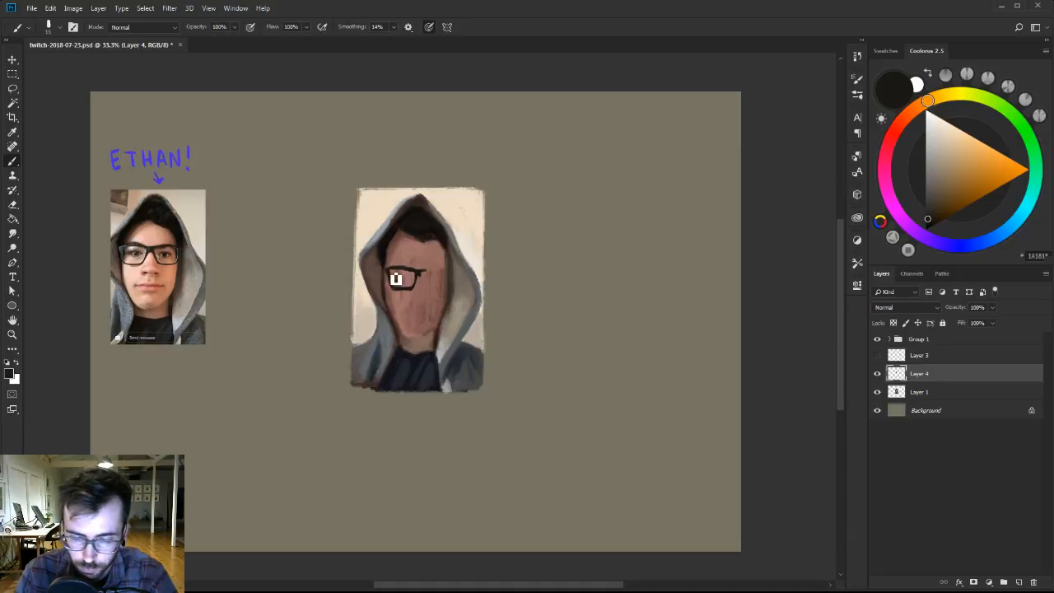
key(e)
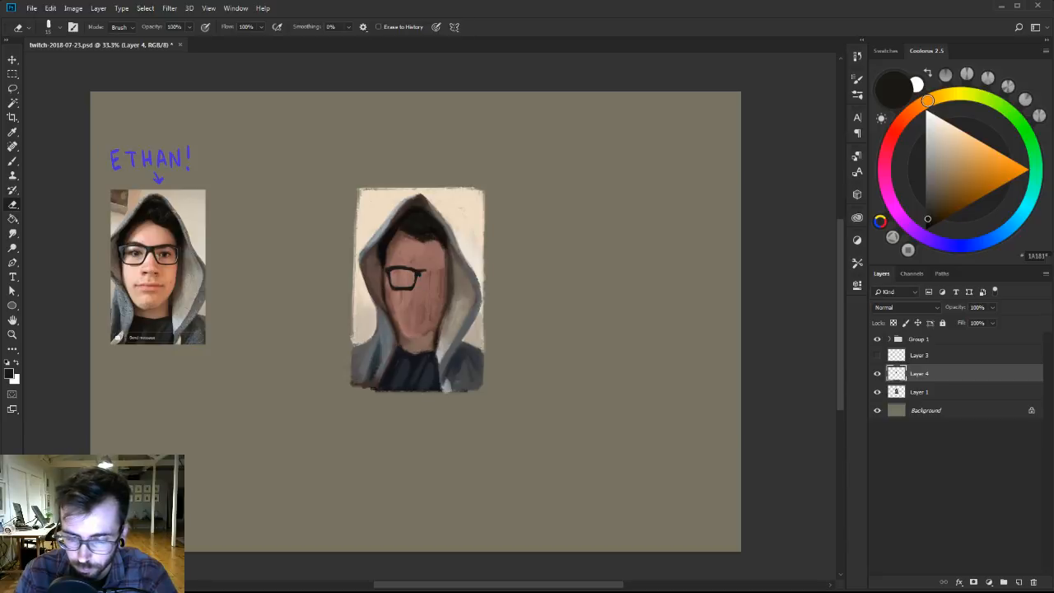
key(b)
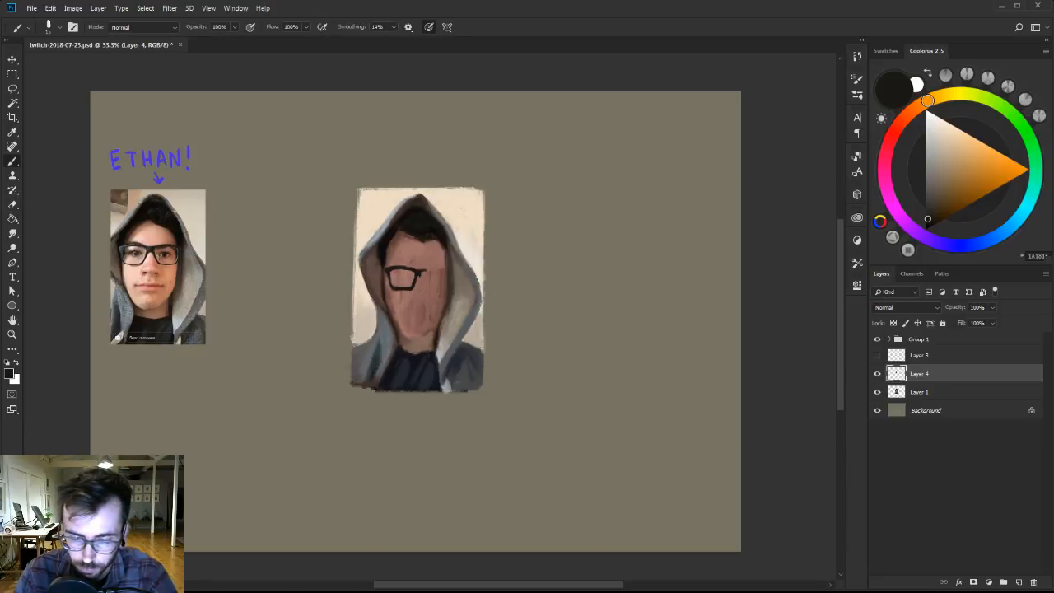
key(z)
click(416, 276)
key(e)
drag(394, 269, 485, 248)
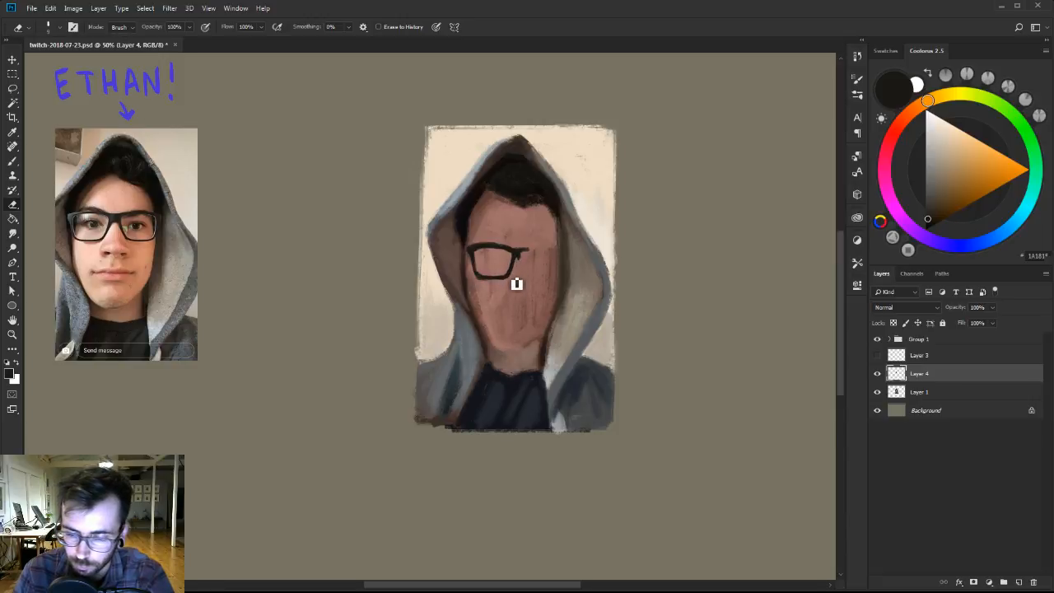
Clean up the lens frame's inner corner and bridge stub by alternating eraser trims with near-black brush touches.
key(r)
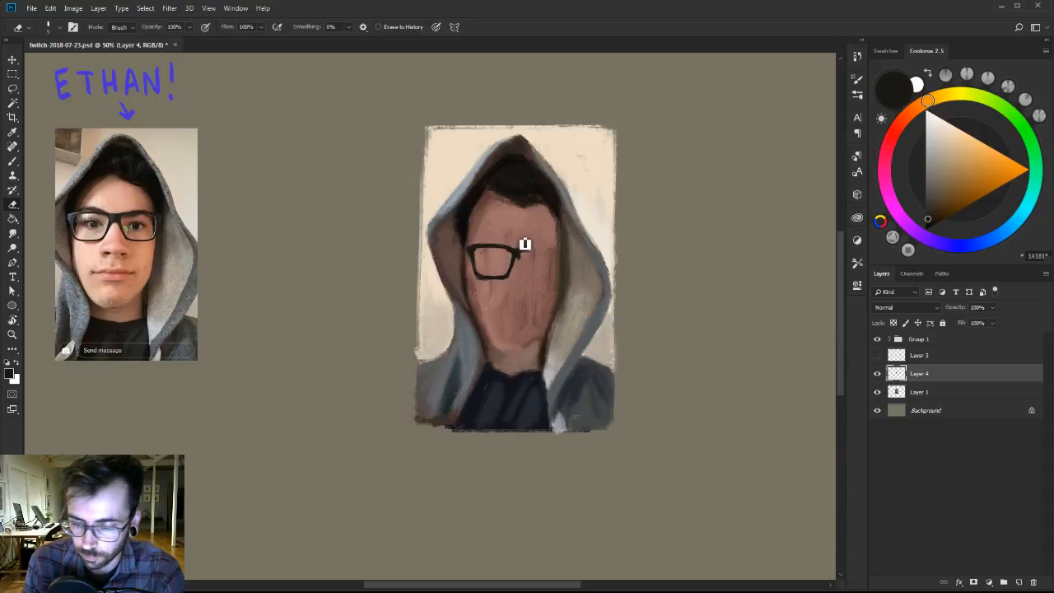
key(b)
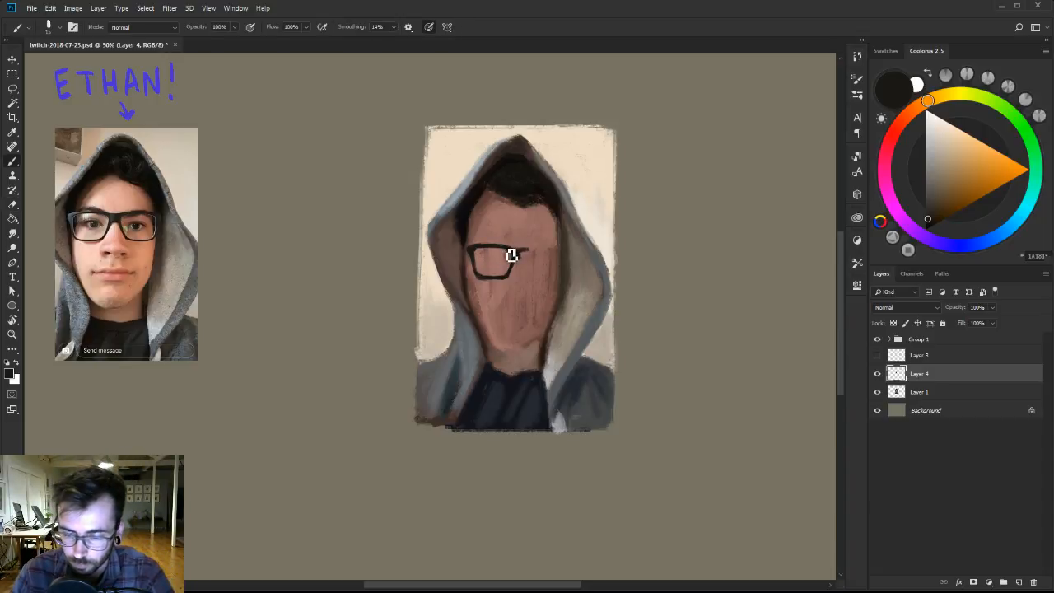
key(e)
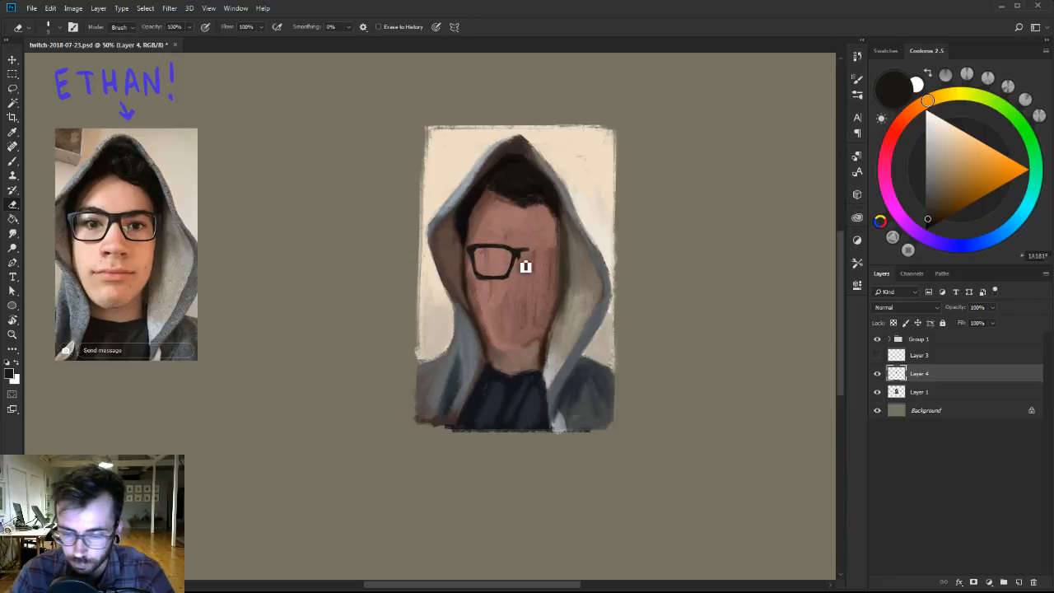
key(b)
key(e)
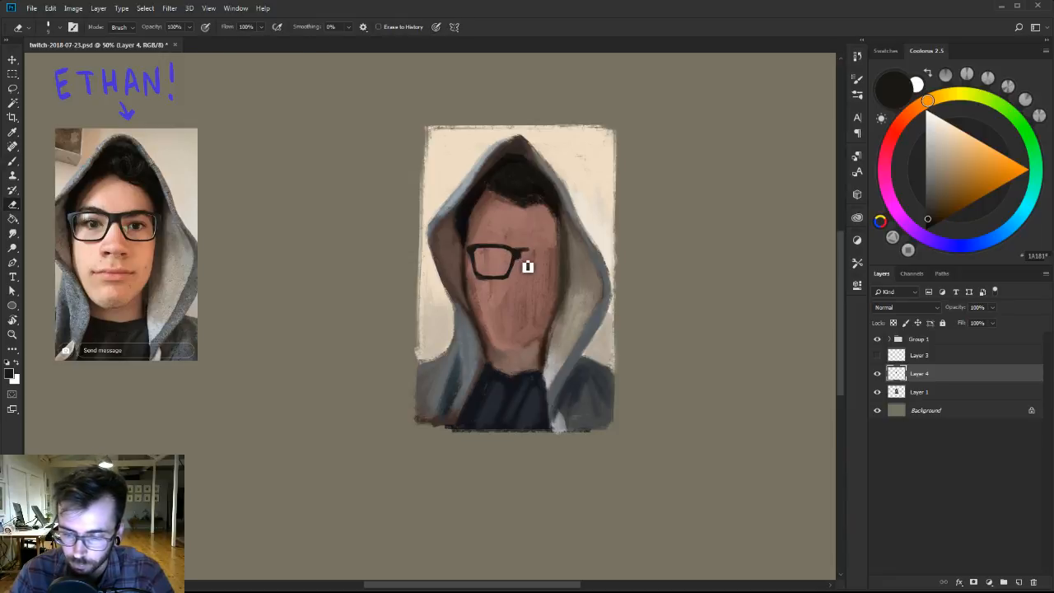
Duplicate the painted lens frame with a rectangular selection, flip the copy horizontally, and place it beside the original as the second lens.
alt+click(537, 251)
ctrl+click(538, 250)
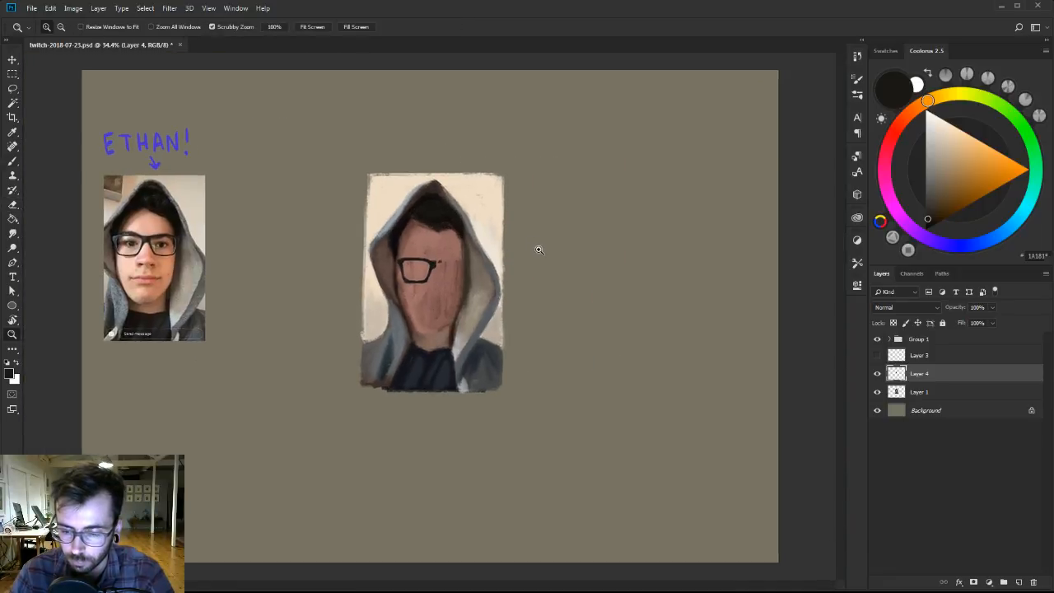
alt+click(474, 240)
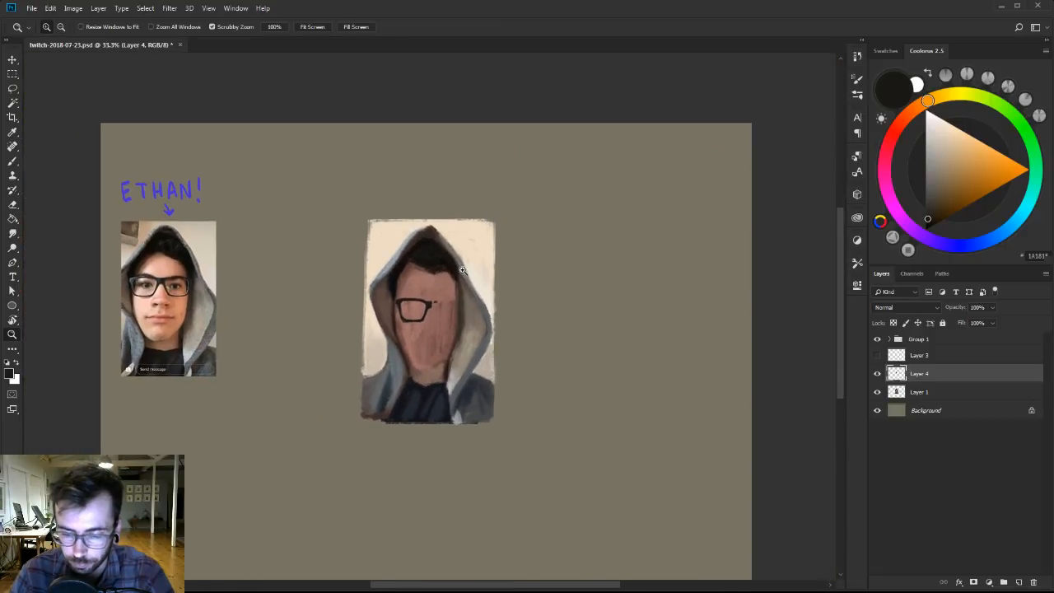
key(m)
drag(391, 240, 505, 271)
key(v)
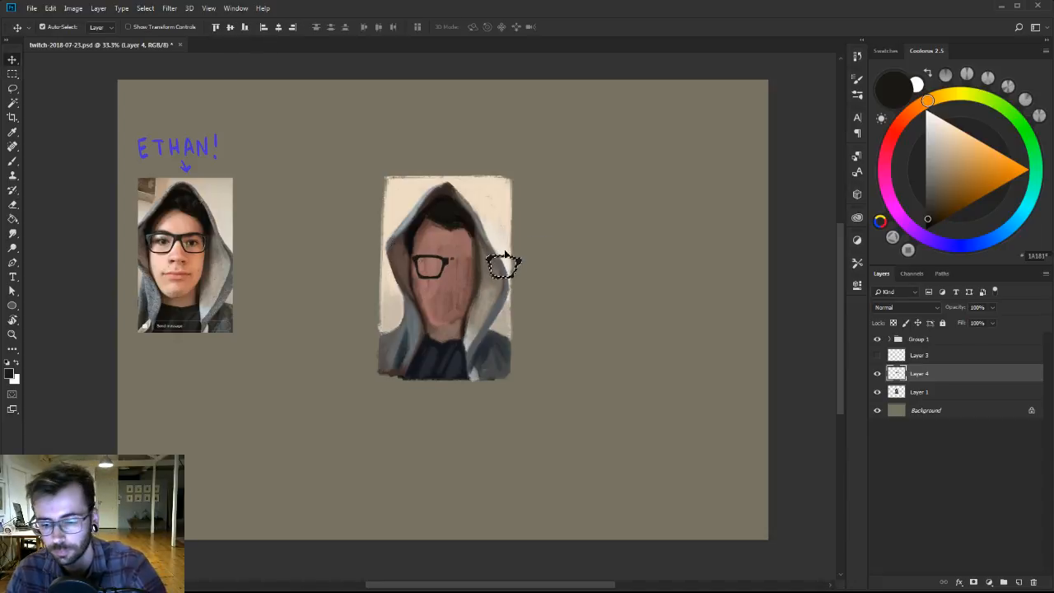
right_click(506, 255)
click(553, 399)
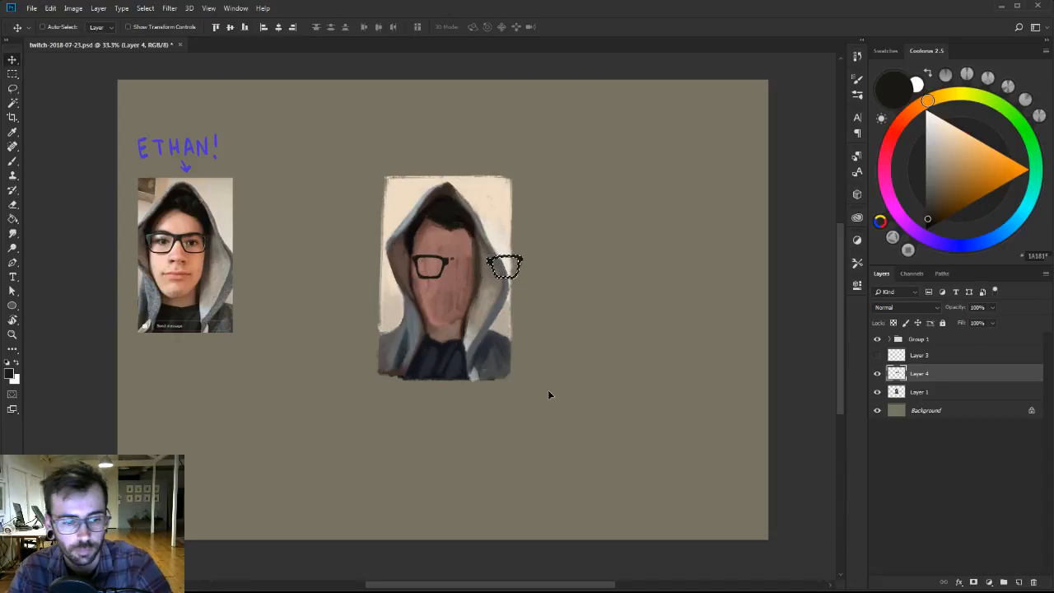
drag(506, 265, 482, 263)
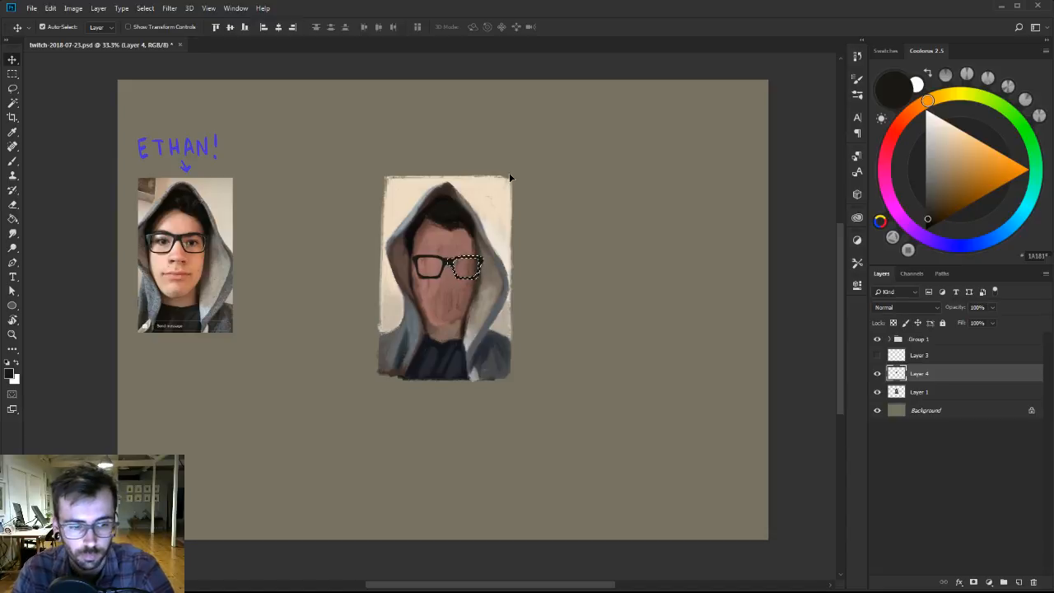
Deselect, nudge the complete glasses slightly to the left, and scale them down a little to fit the face.
key(ctrl+d)
key(ctrl+t)
key(Left)
key(Left)
key(Left)
key(Left)
key(Left)
key(Left)
key(Left)
key(Left)
key(Left)
key(Left)
key(Left)
key(Left)
key(Left)
key(Left)
key(Left)
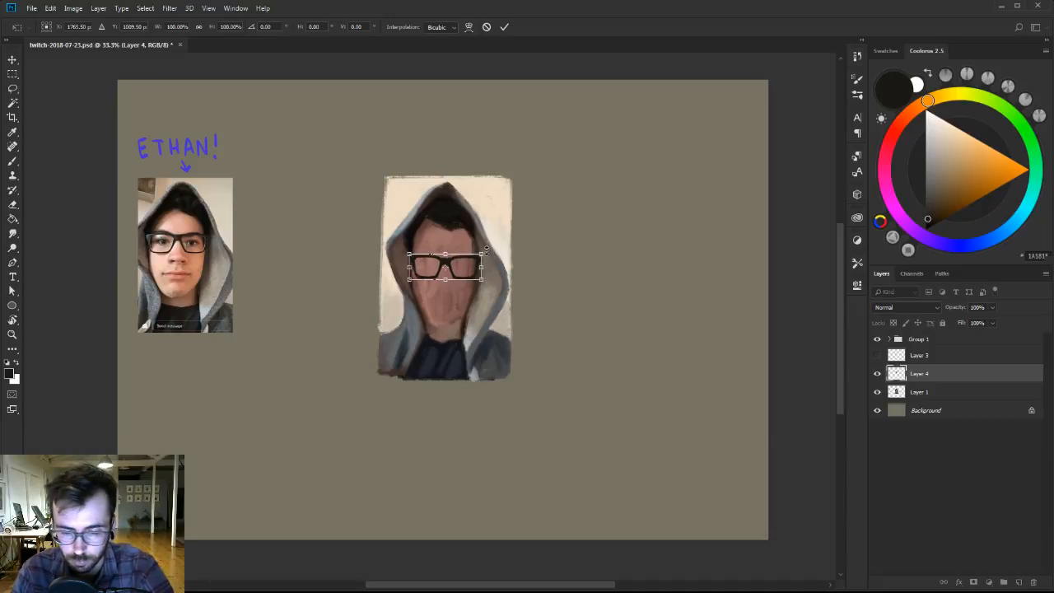
drag(483, 254, 479, 256)
key(Return)
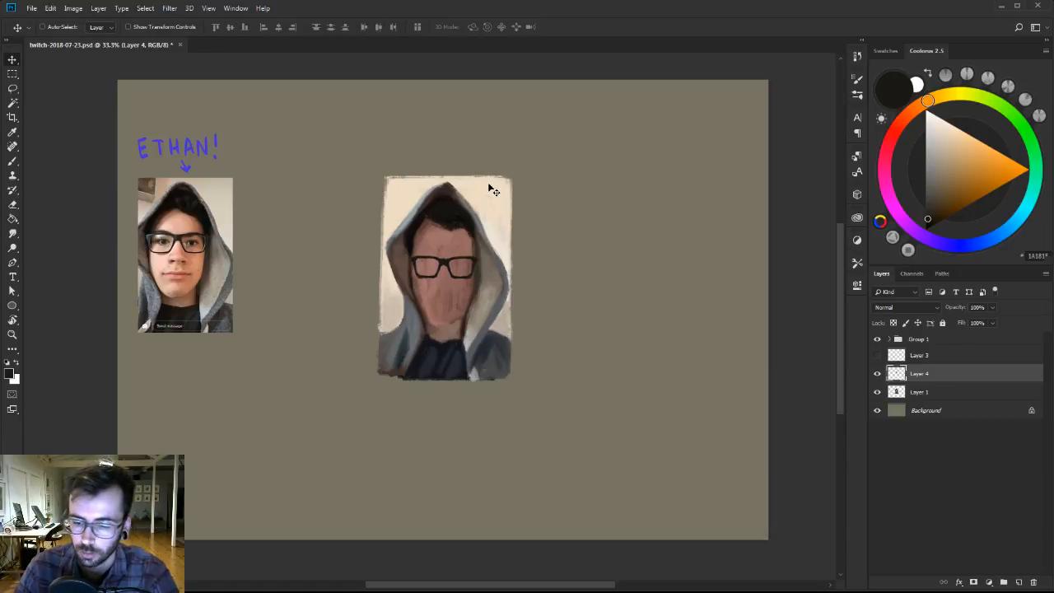
Add an empty layer above Layer 1, below the glasses, and enlarge the glasses on Layer 4 to about 106%.
click(945, 392)
click(1016, 582)
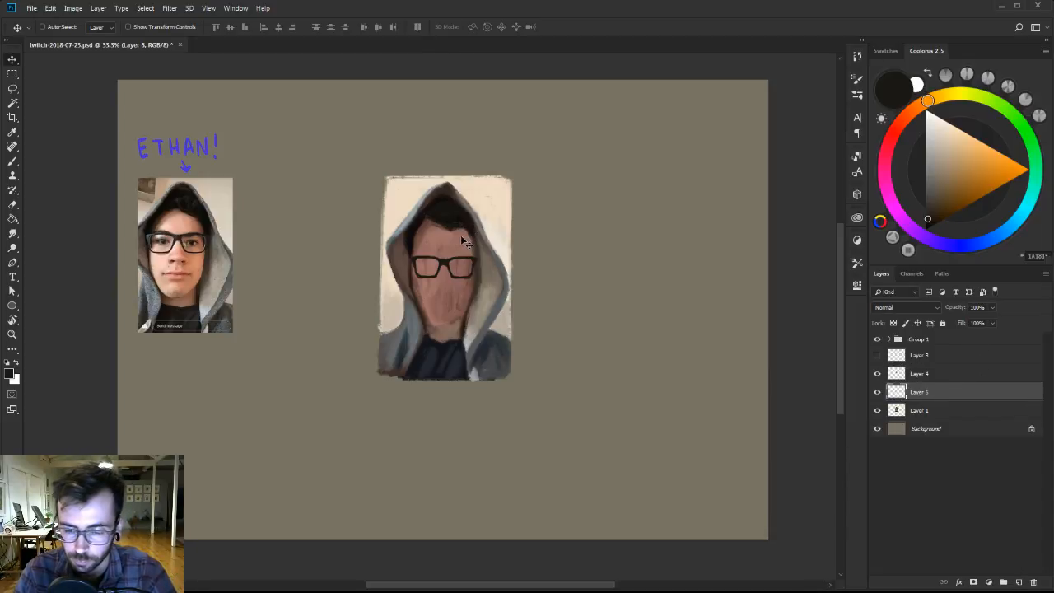
click(961, 377)
key(ctrl+t)
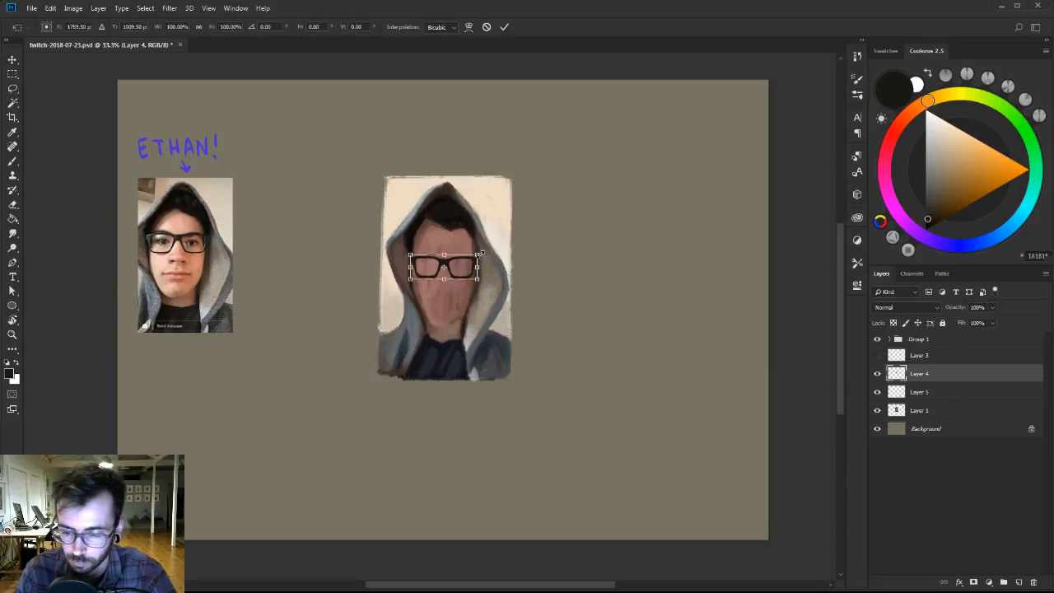
drag(477, 256, 485, 247)
key(Return)
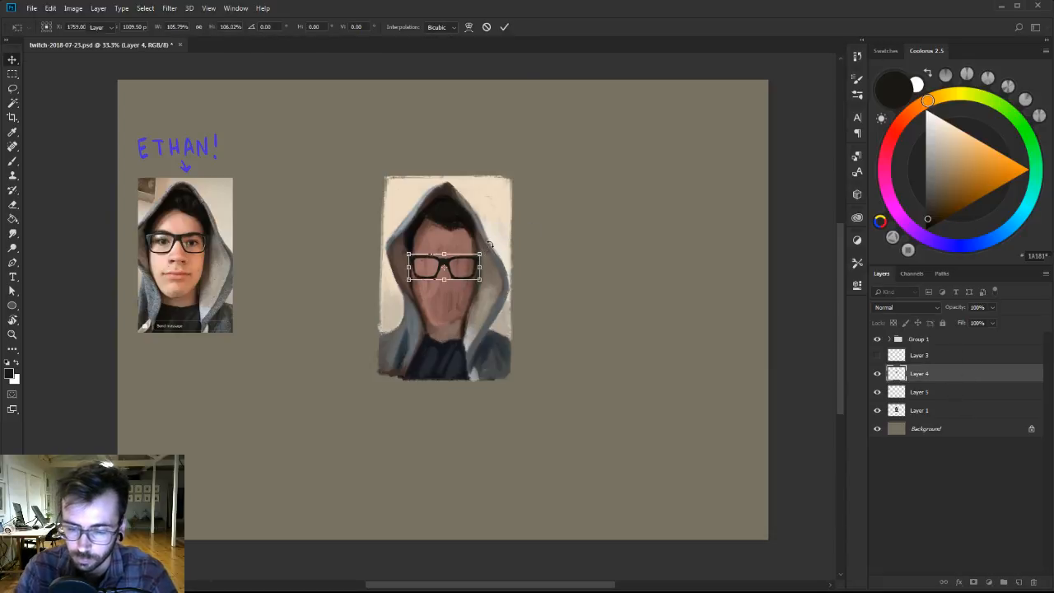
On Layer 5, choose the 101 px brush from Ben Brushes-2 and pick up the reddish skin tone from the forehead.
click(952, 392)
key(b)
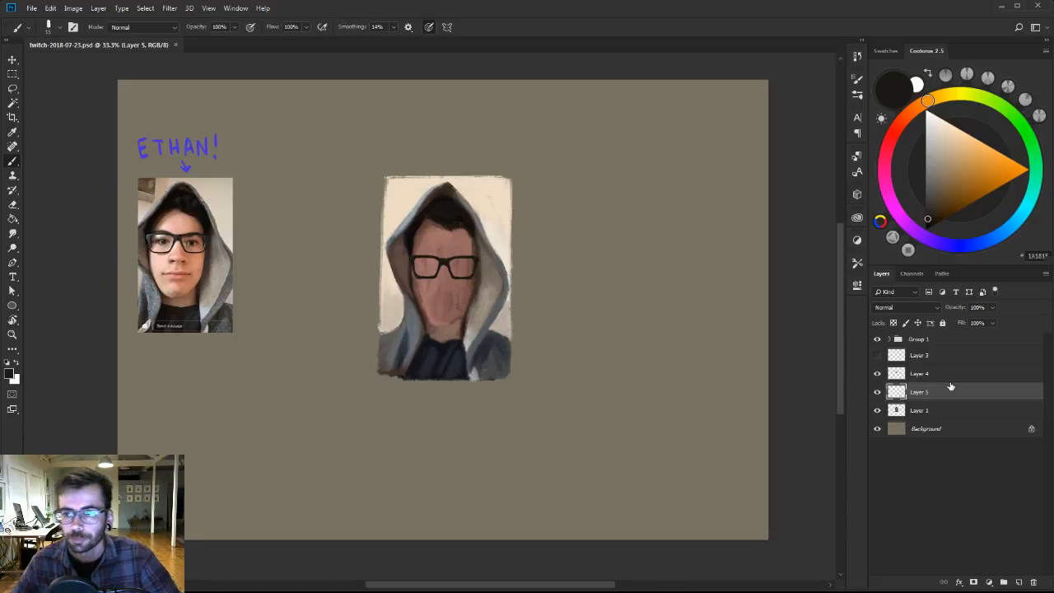
mouse_move(444, 221)
mouse_down()
mouse_move(443, 248)
mouse_move(442, 233)
mouse_up()
right_click(450, 255)
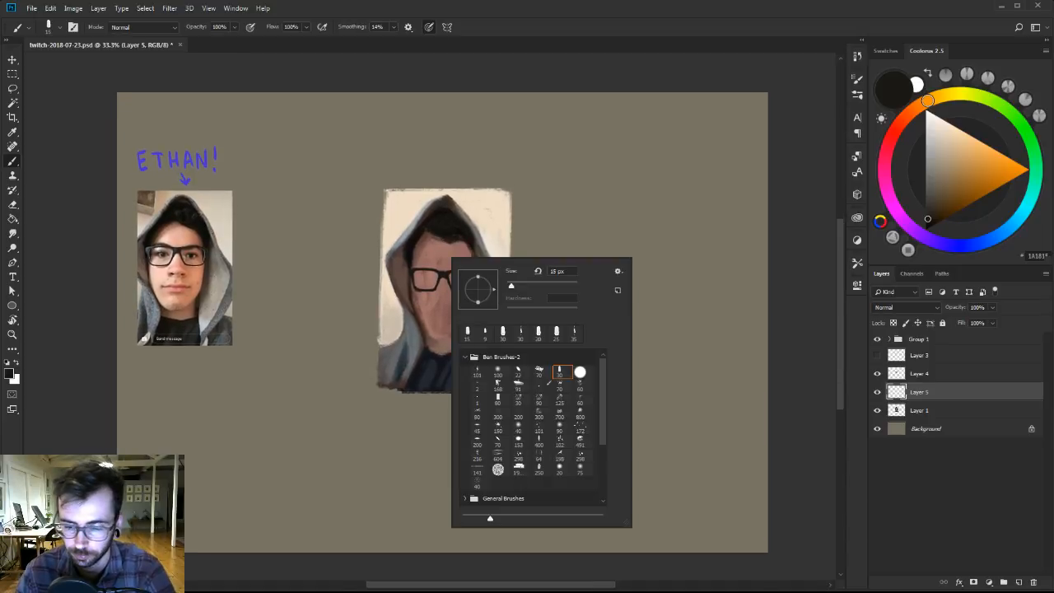
click(477, 372)
alt+click(447, 247)
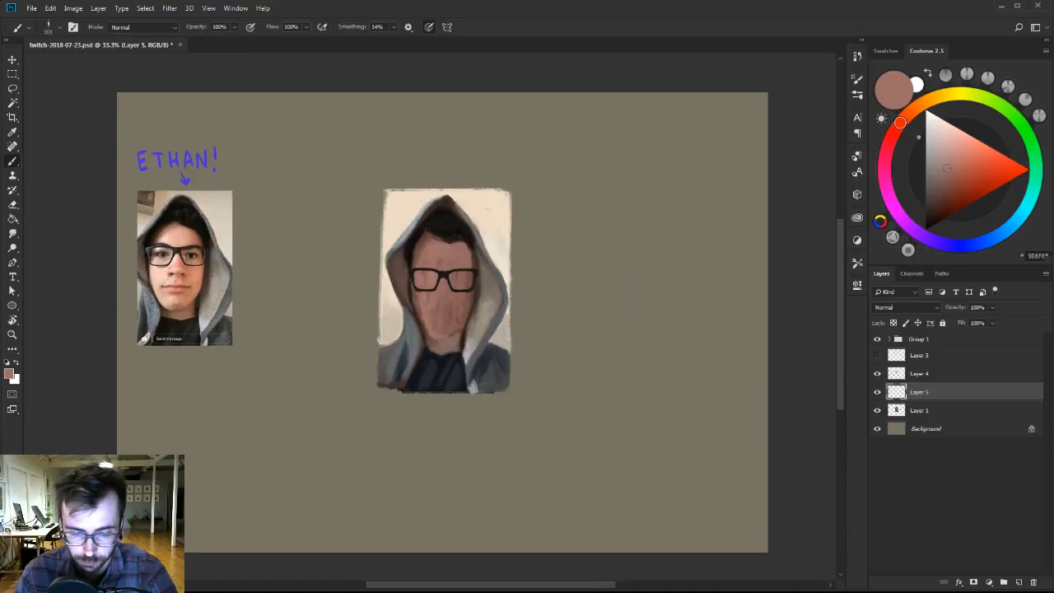
Move the glasses on Layer 4 up in small increments until they sit higher on the face.
click(922, 378)
key(v)
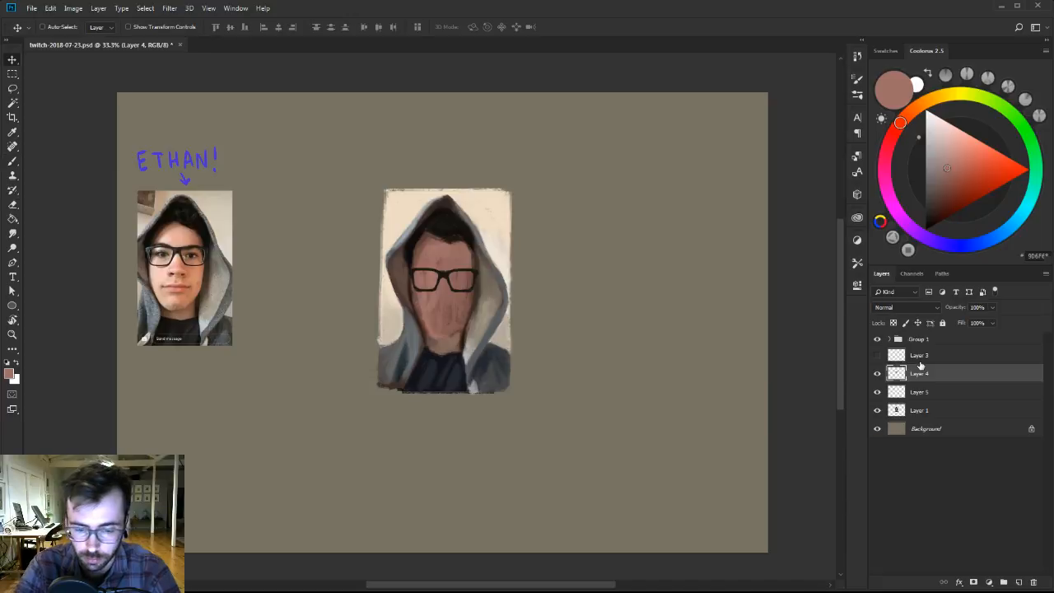
key(shift+Up)
key(shift+Up)
key(shift+Up)
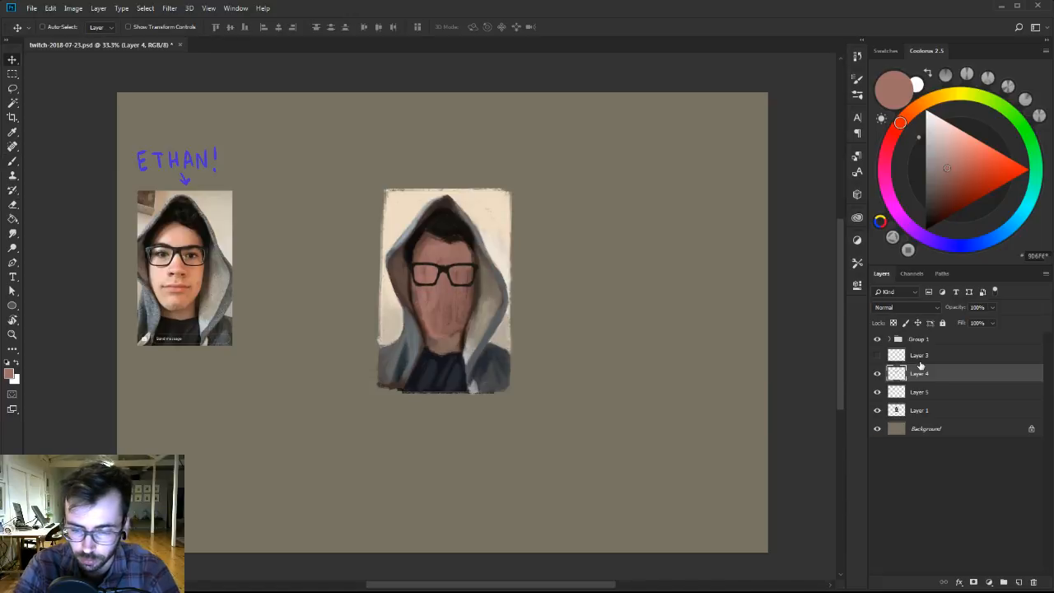
key(shift+Up)
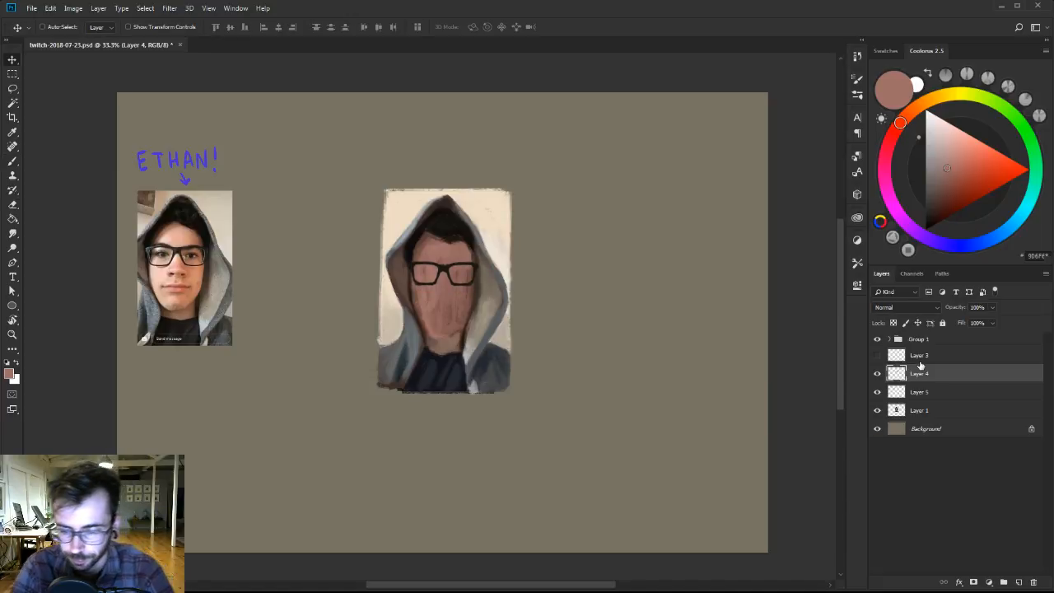
key(Up)
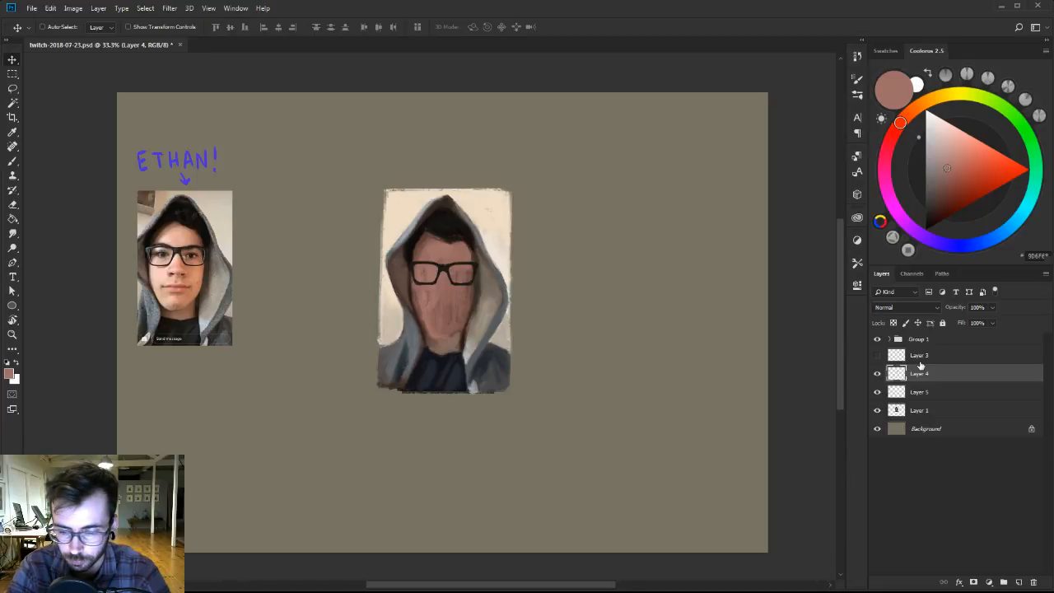
key(shift+Up)
key(shift+Up)
key(shift+Up)
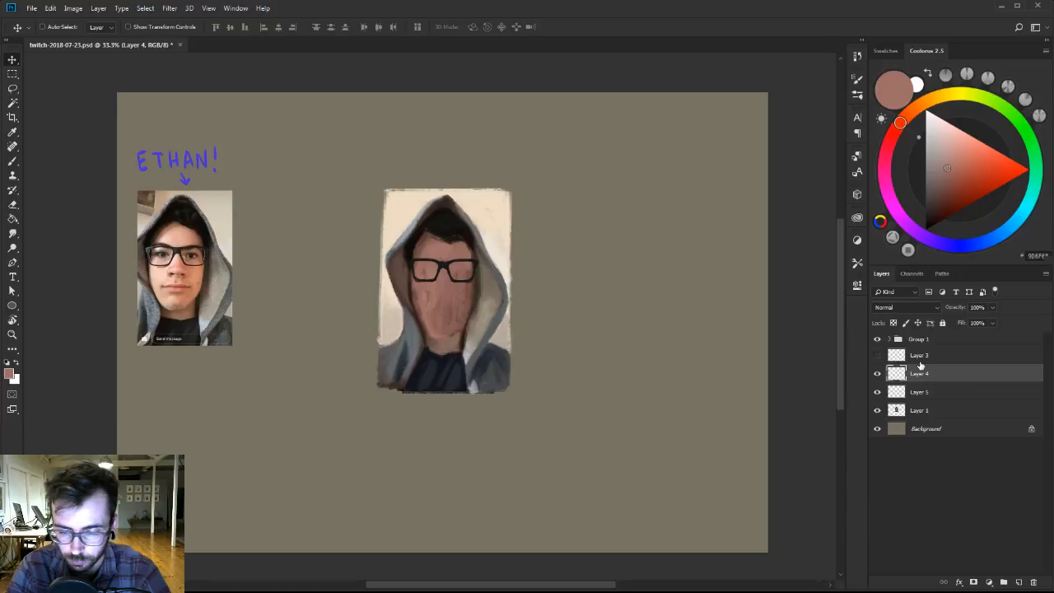
On Layer 5, paint the lit side of the forehead, nose and cheek in light peach tones with a smaller brush.
click(926, 392)
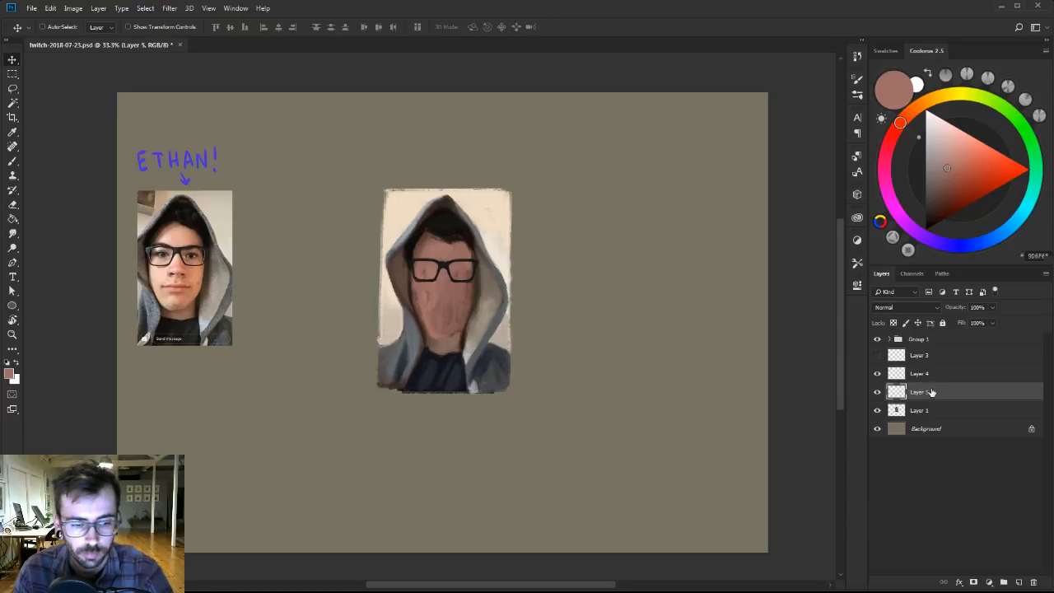
key(b)
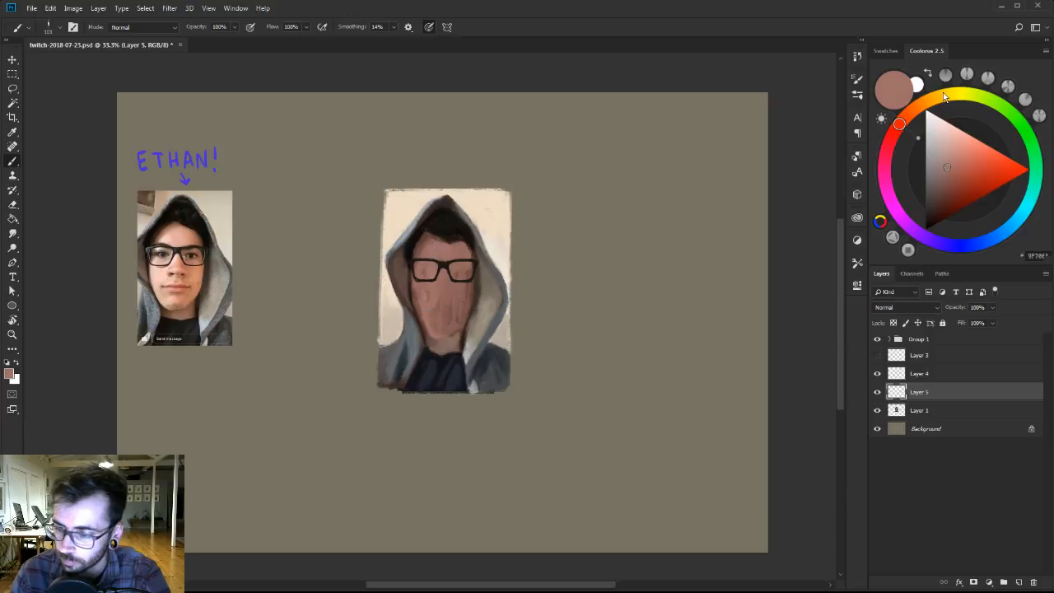
click(915, 108)
click(957, 150)
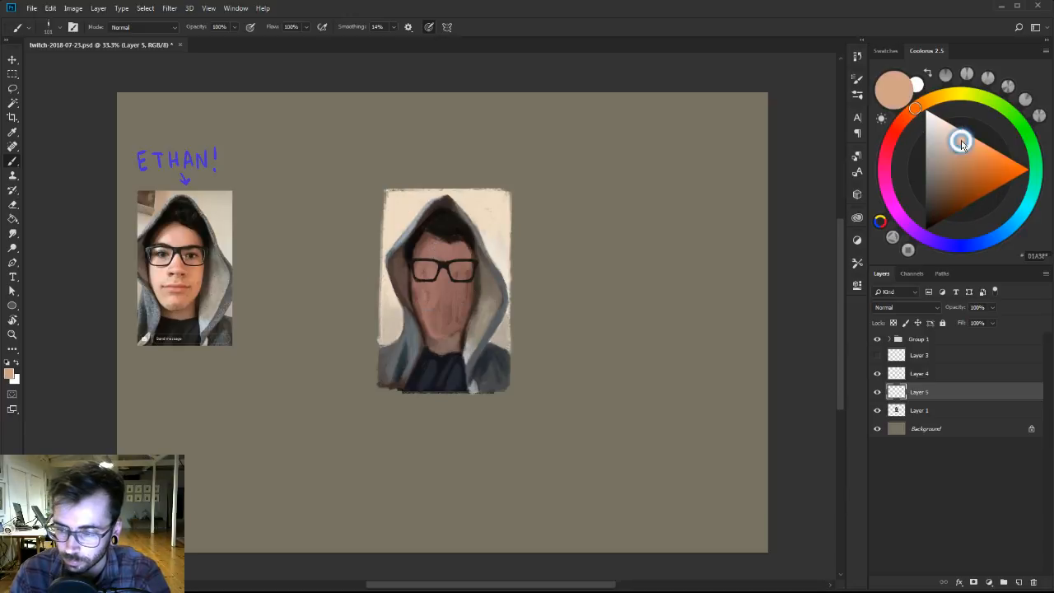
click(958, 137)
key(bracketleft)
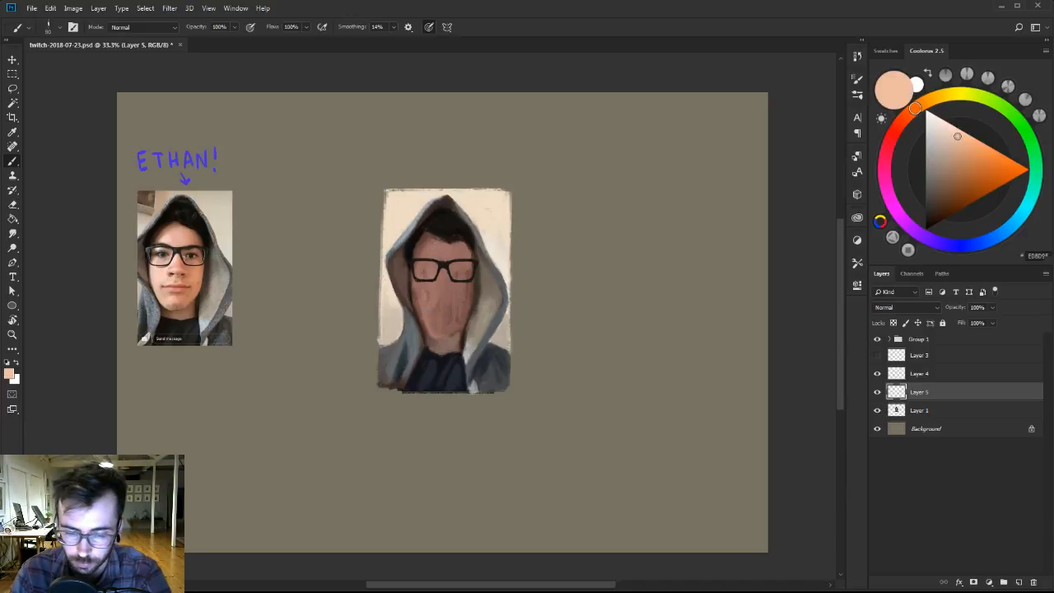
drag(419, 255, 431, 257)
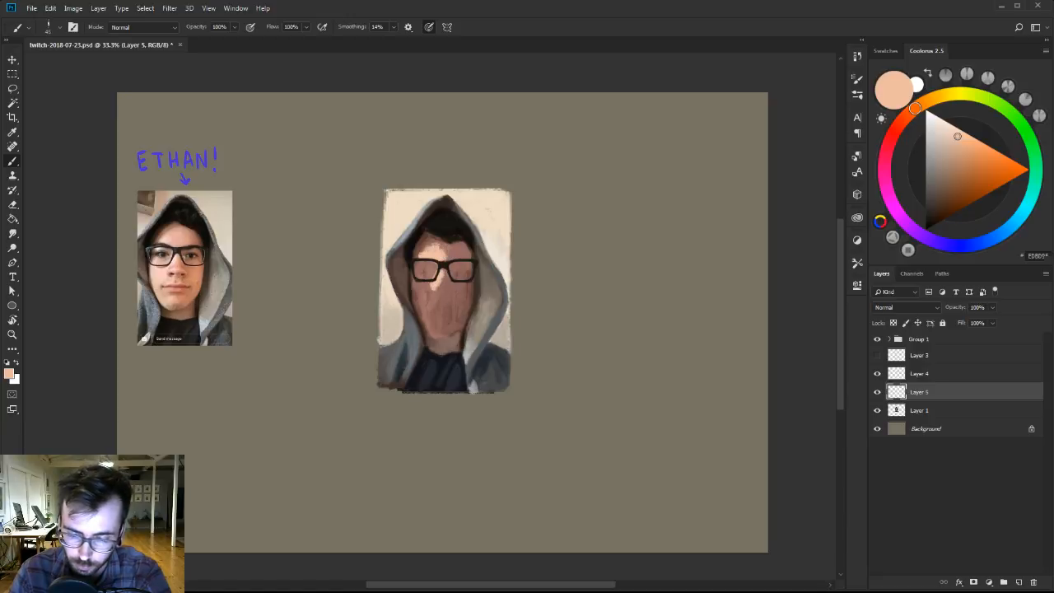
drag(953, 148, 952, 126)
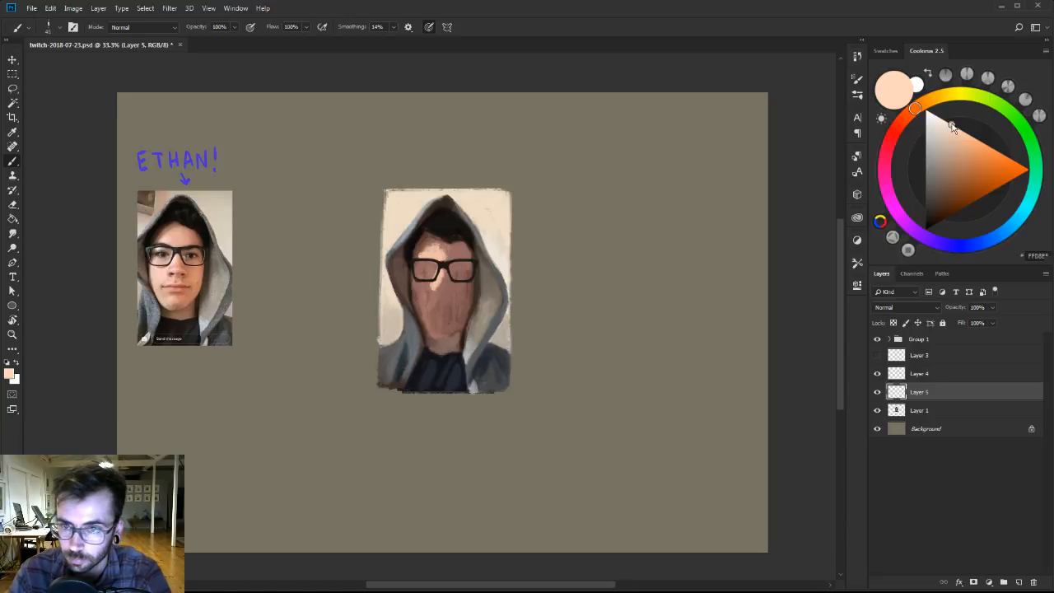
drag(444, 285, 430, 313)
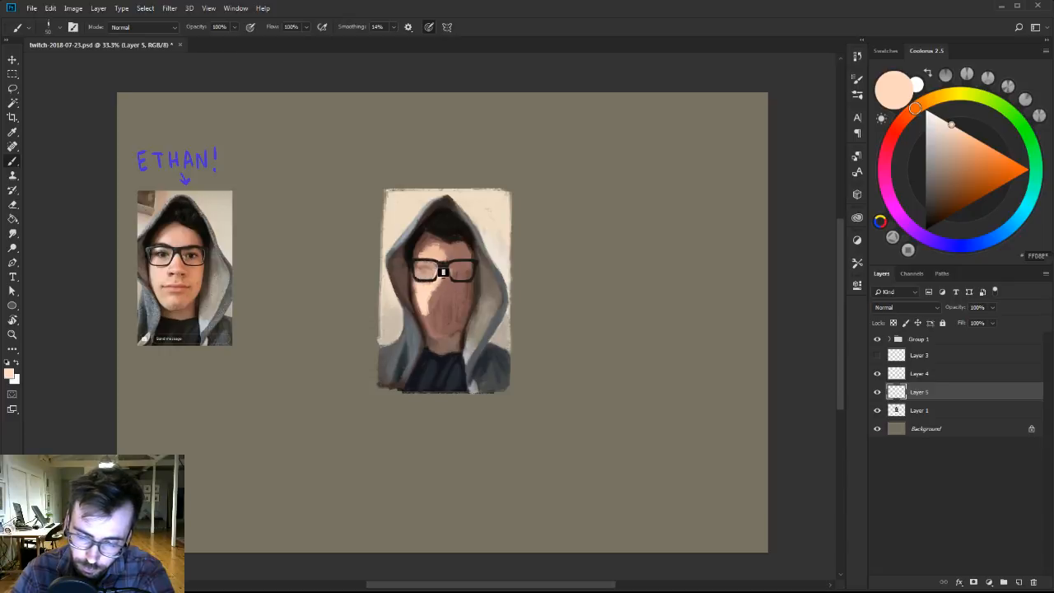
On Layer 5, blend sampled peach and dusty pink skin tones across the forehead above the glasses.
alt+click(444, 251)
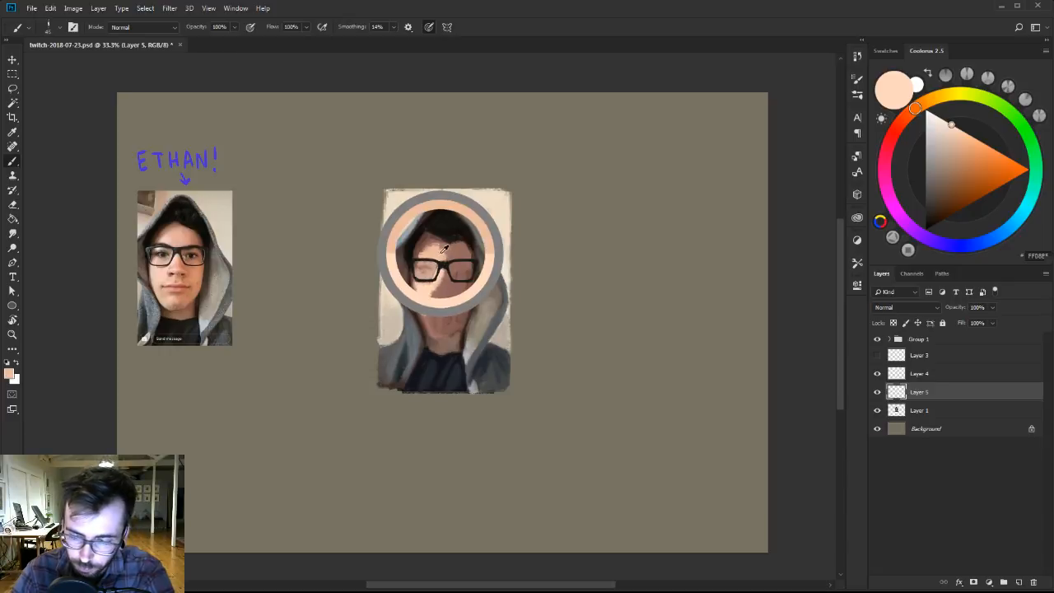
alt+click(435, 249)
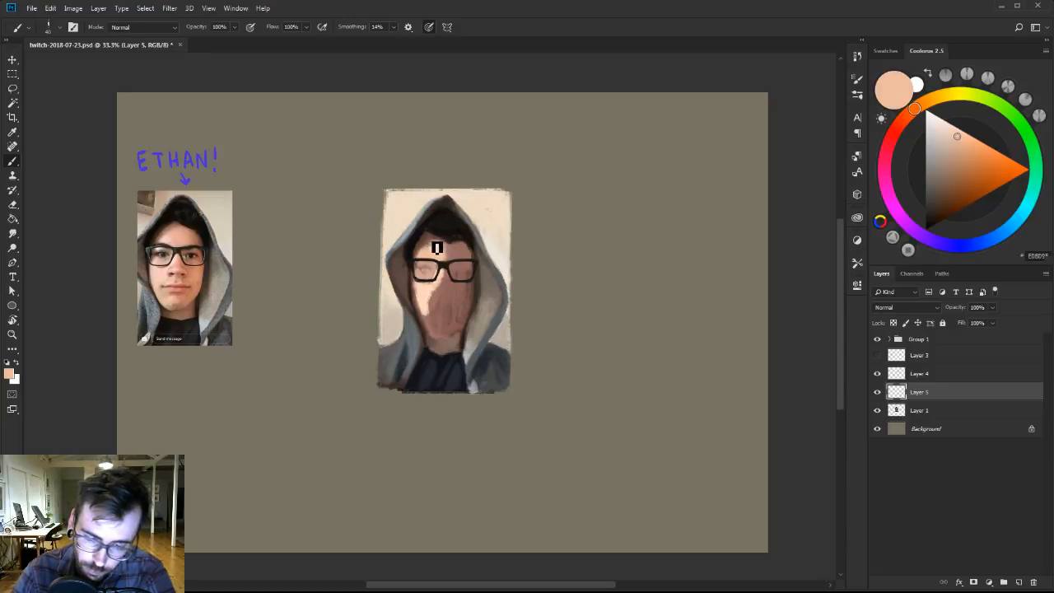
alt+click(434, 249)
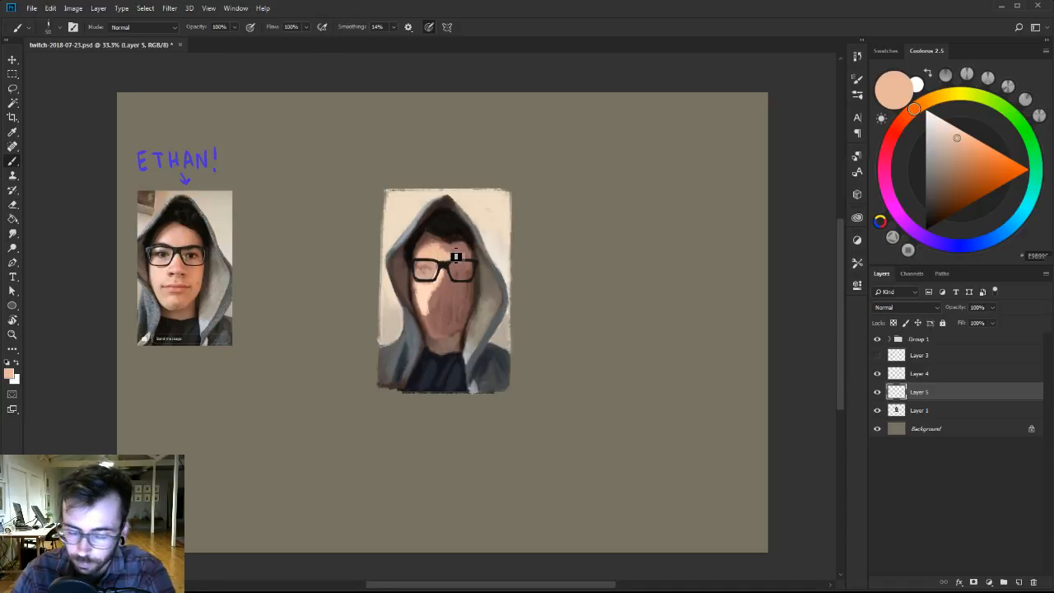
mouse_move(908, 117)
mouse_down()
mouse_move(900, 124)
mouse_move(951, 146)
mouse_up()
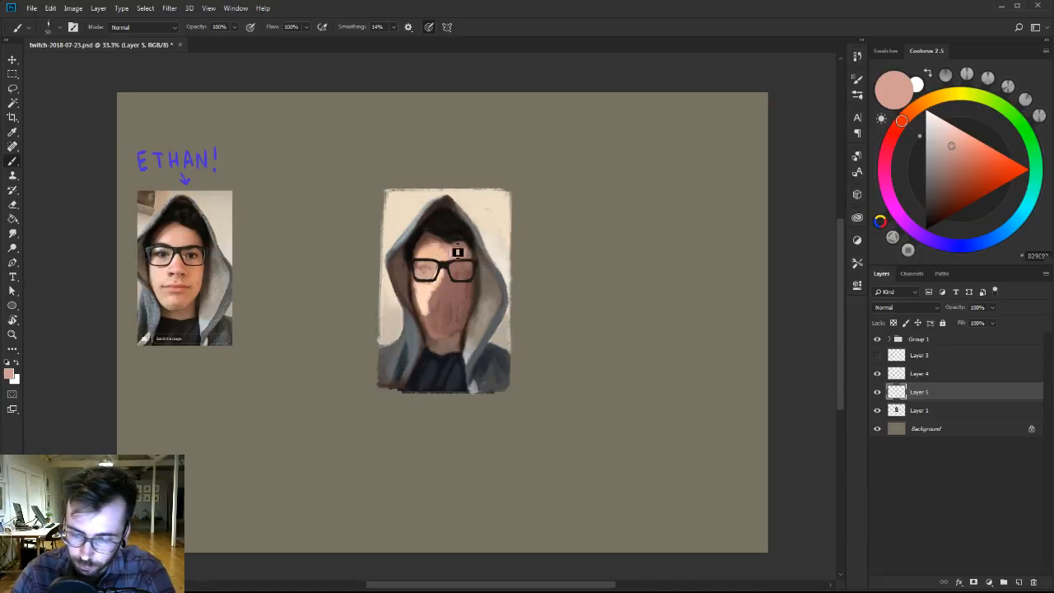
alt+click(449, 251)
key(])
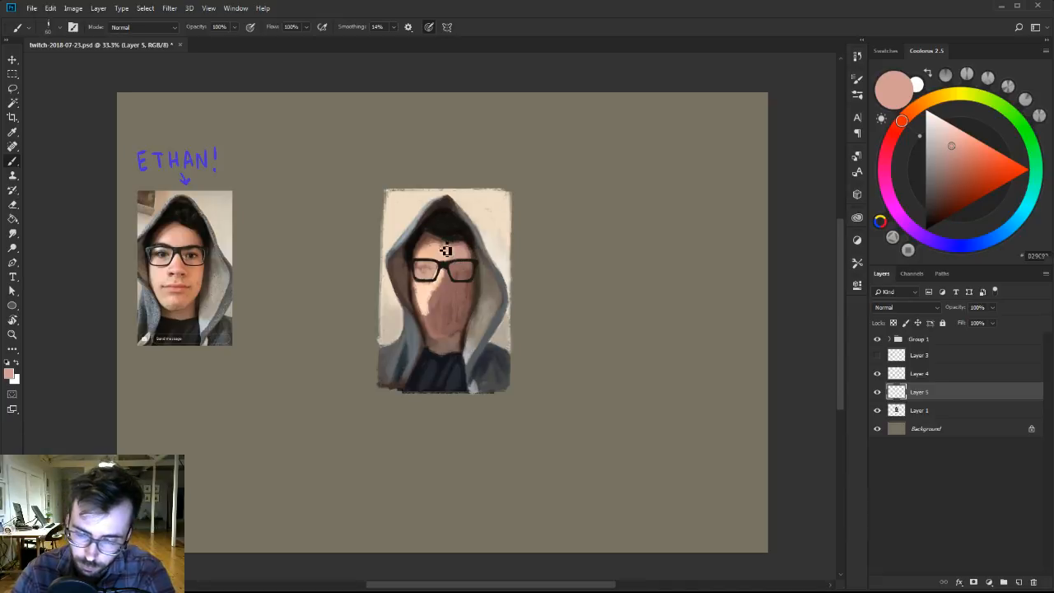
alt+click(453, 259)
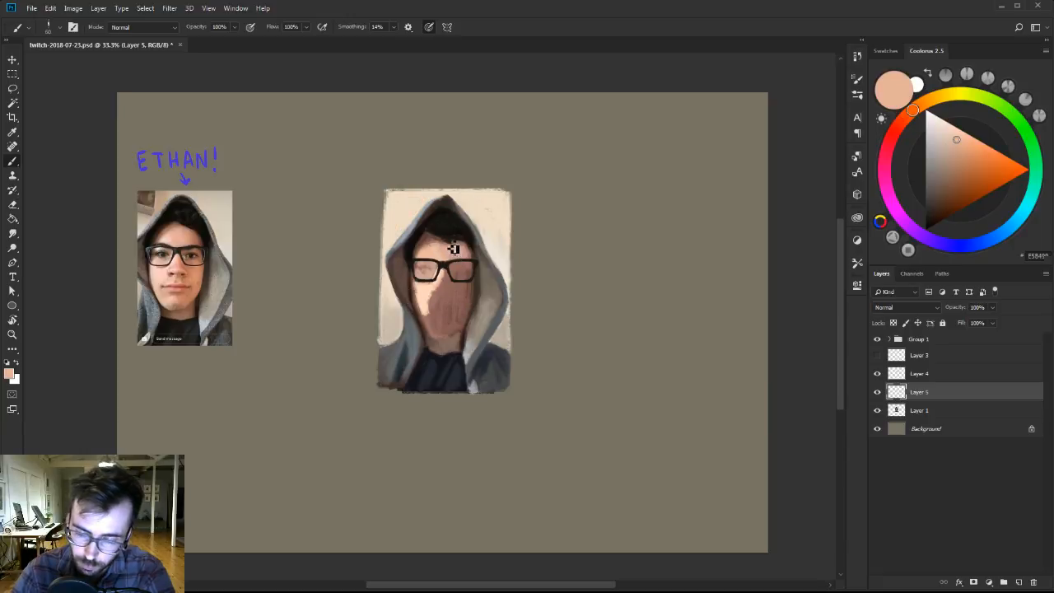
alt+click(462, 246)
key([)
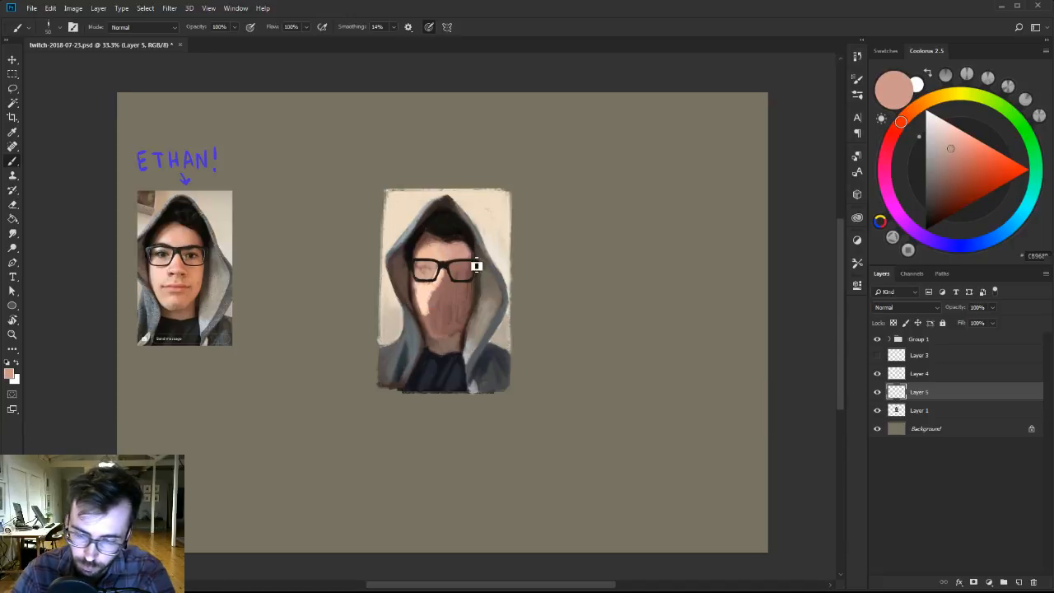
Refine the hairline on Layer 5, alternating sampled forehead skin tones with the near-black hair colour.
alt+click(436, 248)
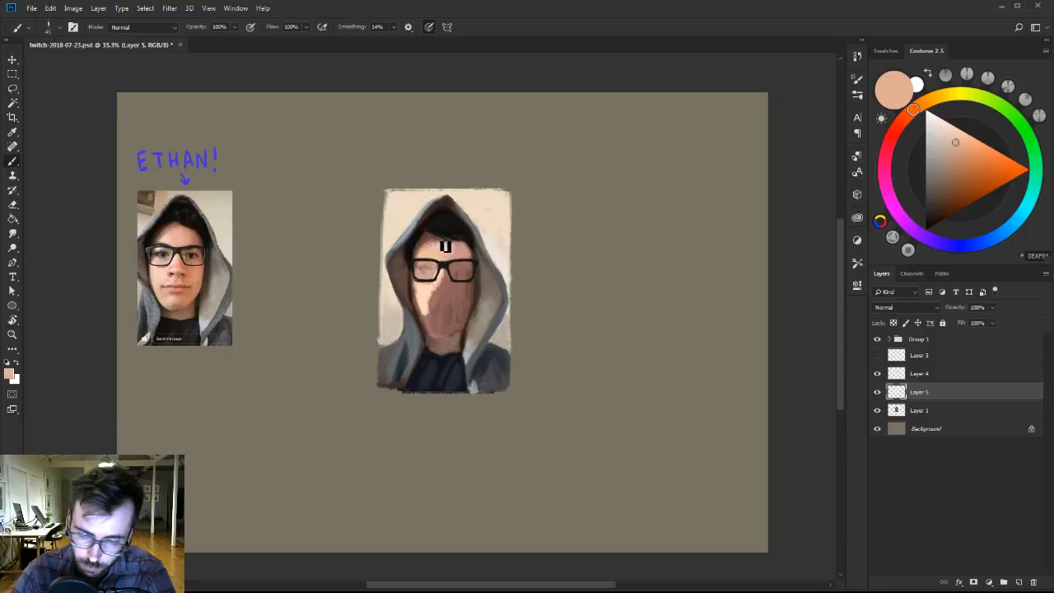
alt+click(435, 240)
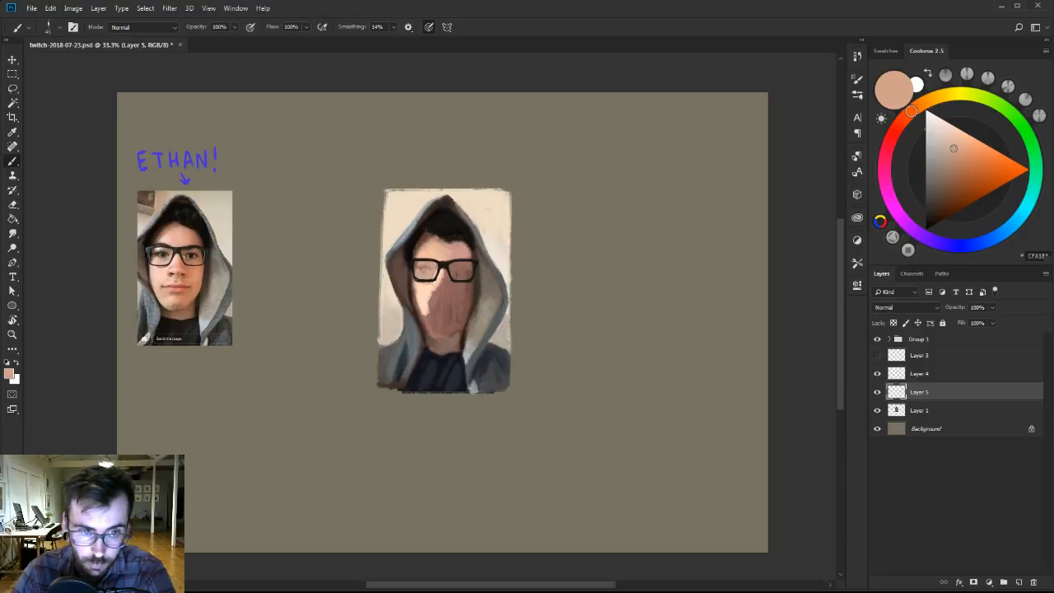
alt+click(449, 229)
alt+click(455, 245)
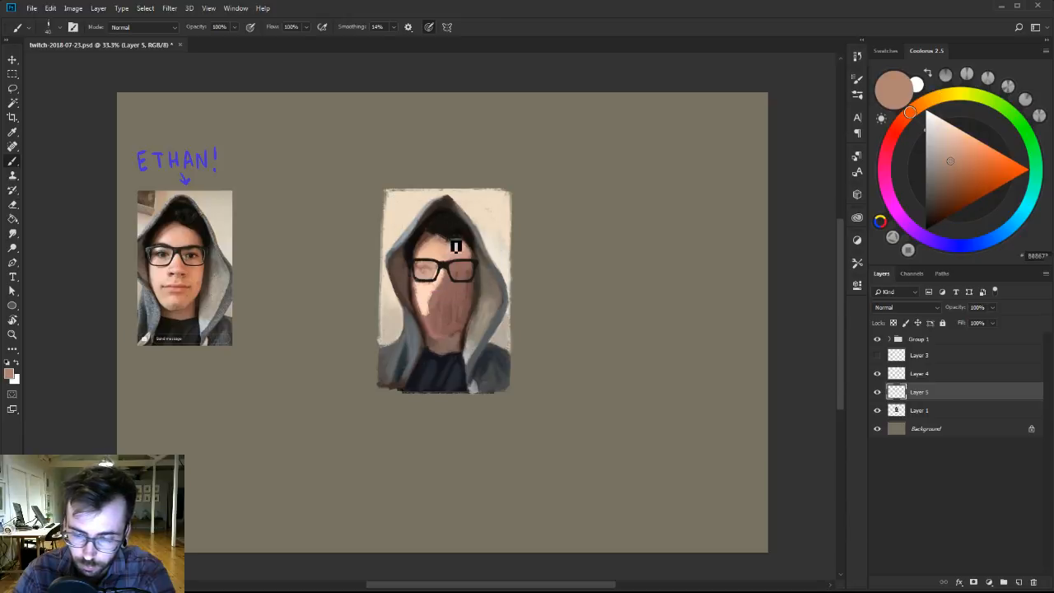
alt+click(447, 240)
alt+click(448, 243)
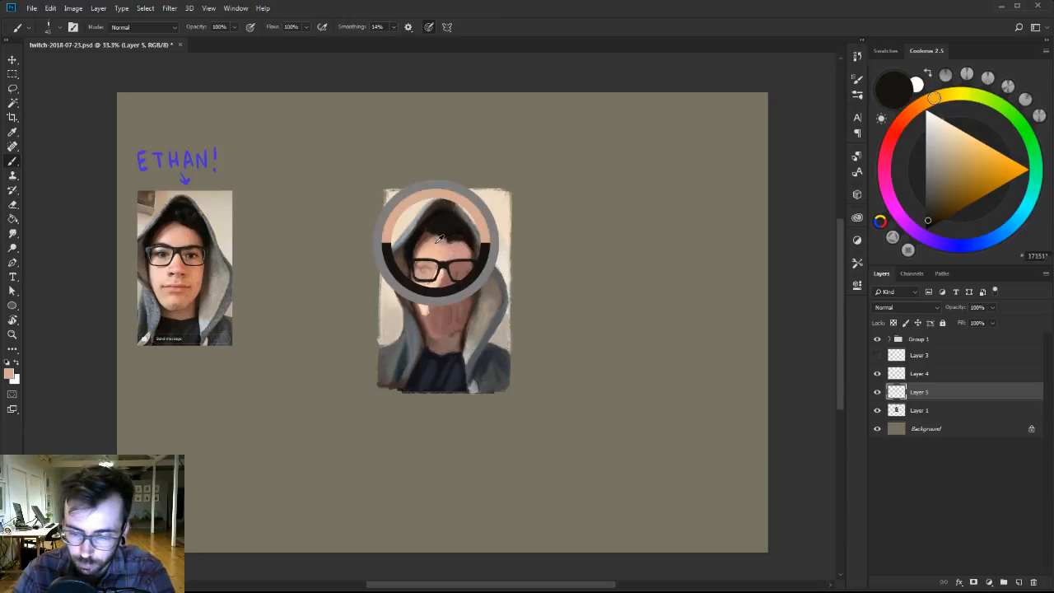
alt+click(446, 237)
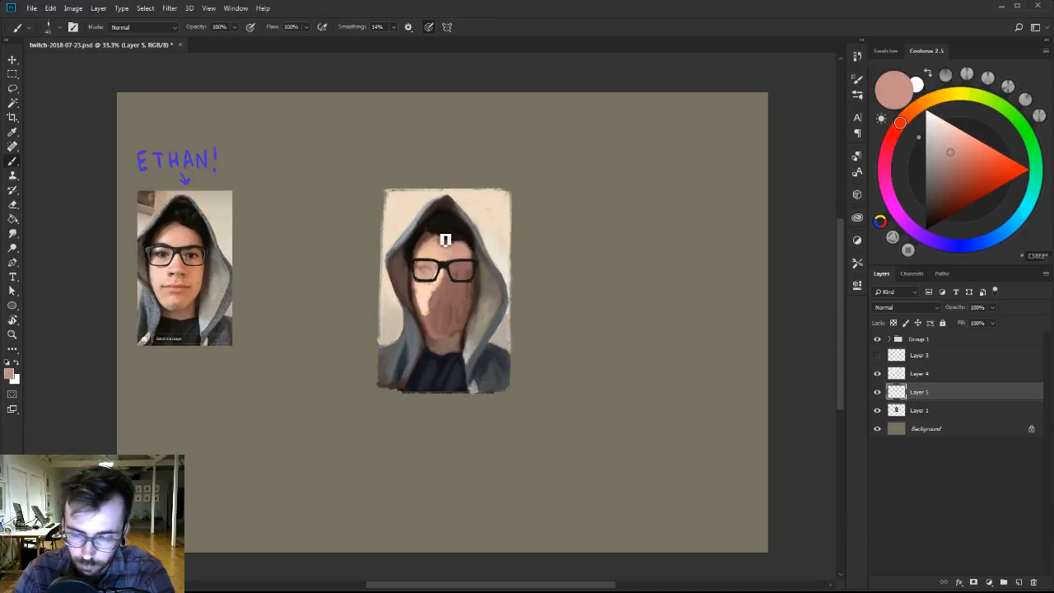
alt+click(449, 223)
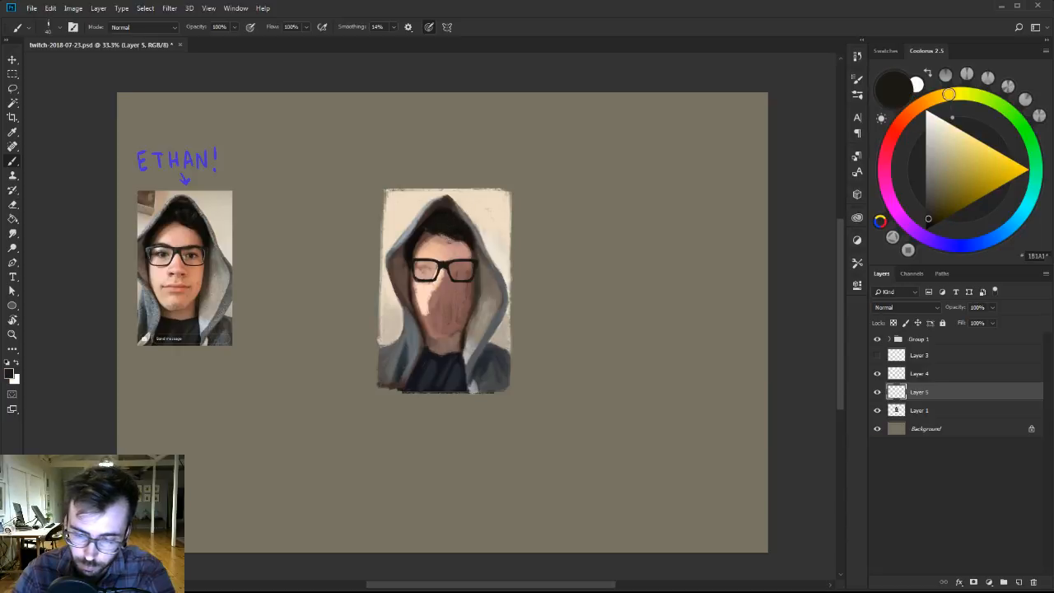
alt+click(463, 249)
alt+click(447, 238)
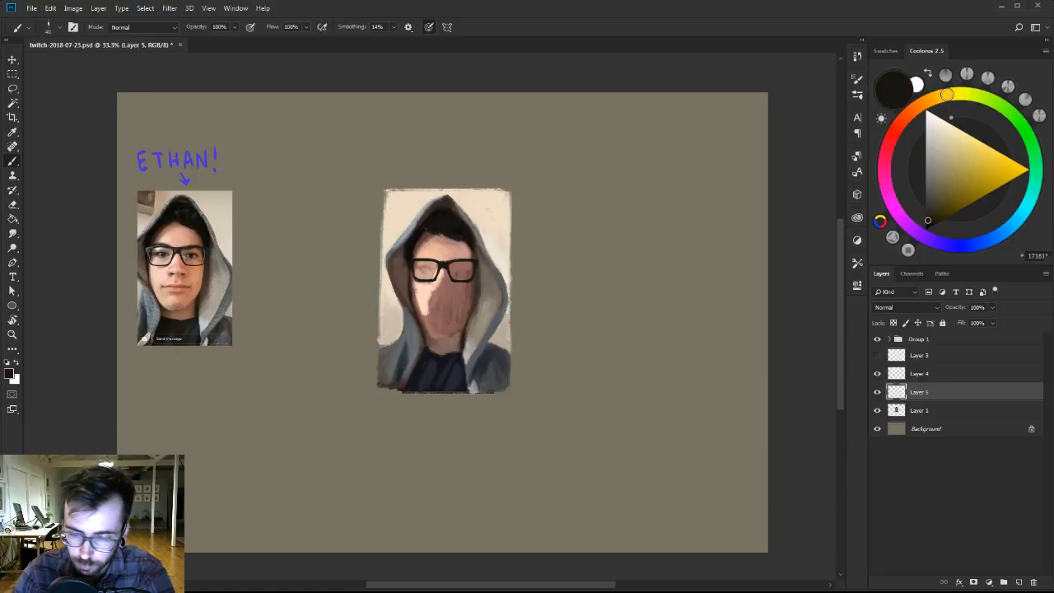
alt+click(463, 240)
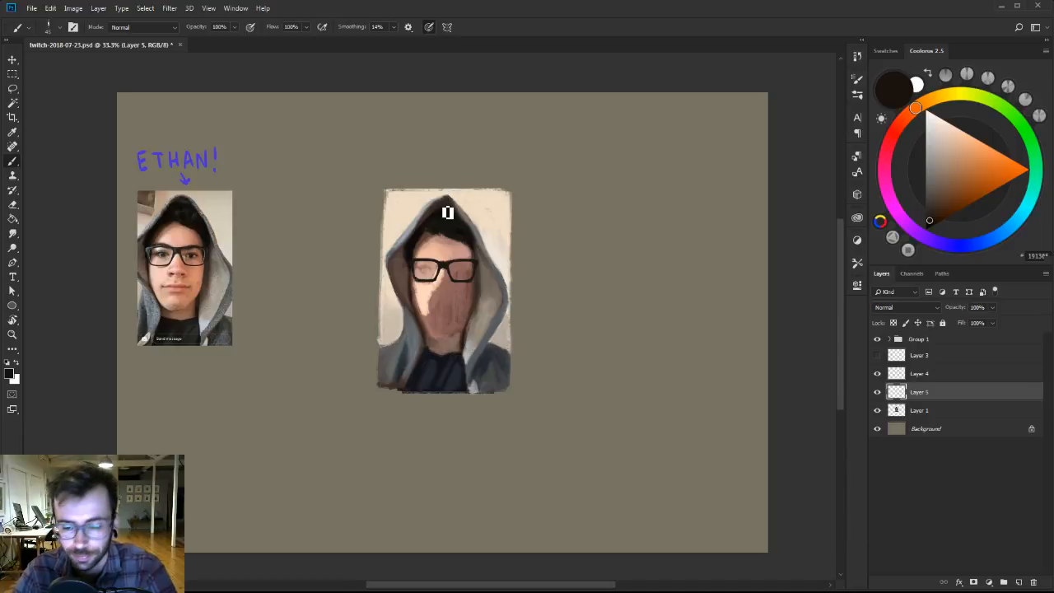
Paint the shadowed cheek and jaw below the glasses in a warm tan brown on Layer 5.
alt+click(431, 312)
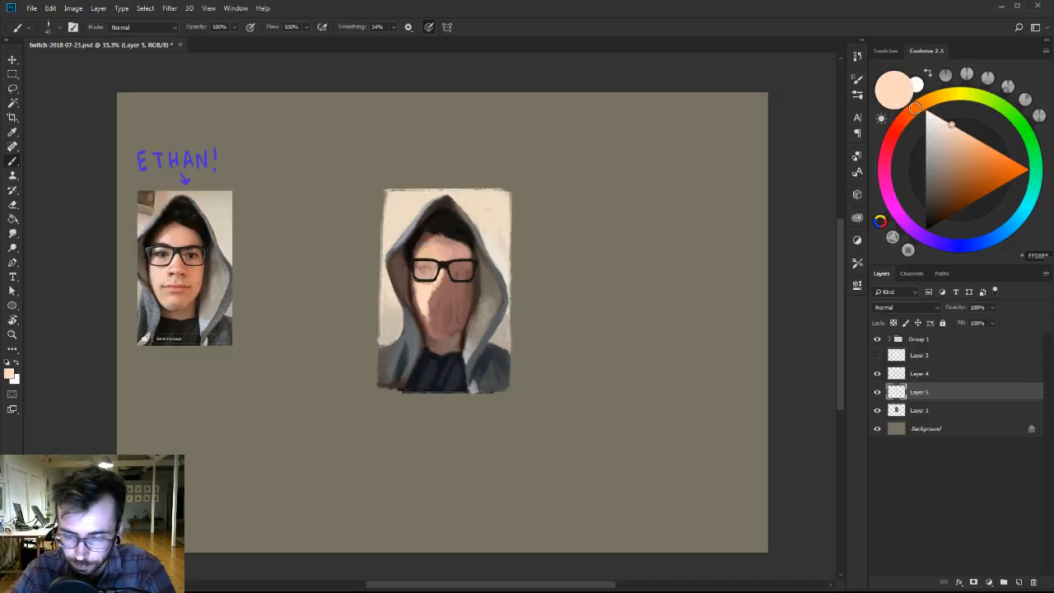
alt+click(441, 284)
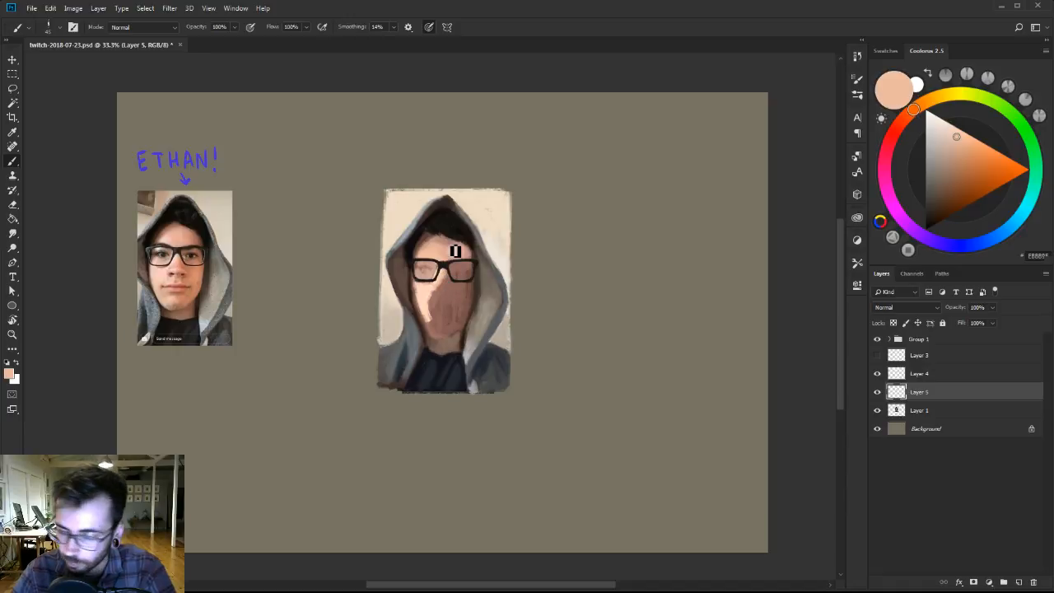
drag(962, 168, 956, 154)
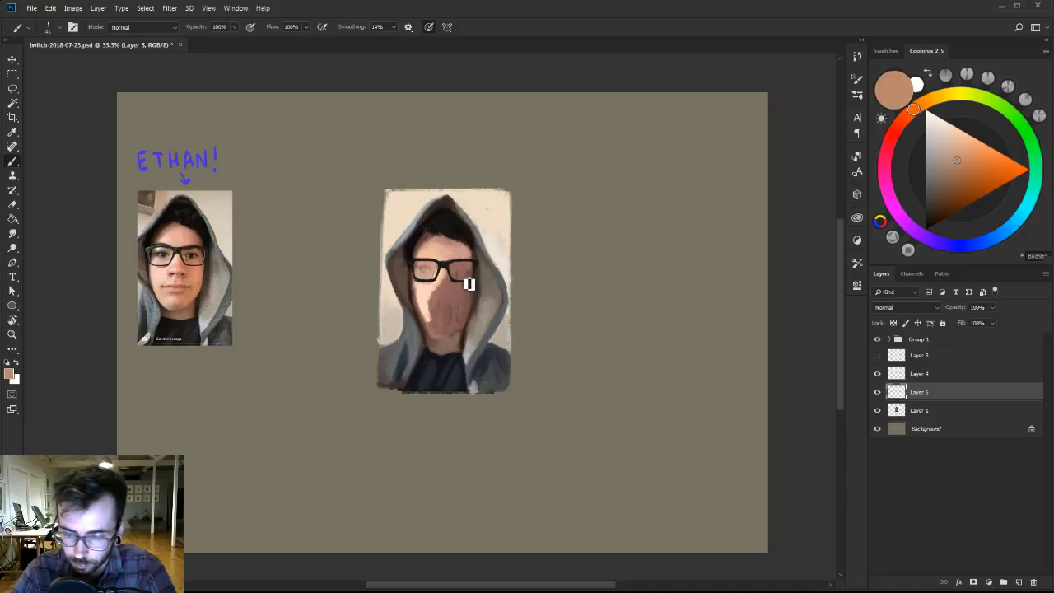
mouse_move(470, 283)
mouse_down()
mouse_move(472, 317)
mouse_move(474, 295)
mouse_move(470, 312)
mouse_move(466, 284)
mouse_move(456, 290)
mouse_move(458, 276)
mouse_move(479, 270)
mouse_move(461, 335)
mouse_move(470, 309)
mouse_up()
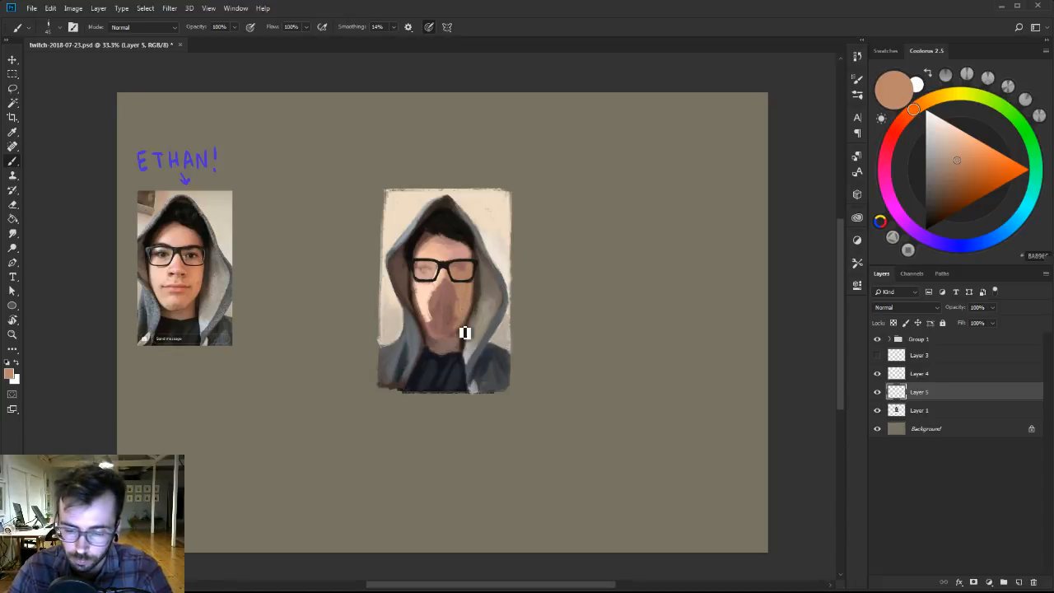
alt+click(463, 299)
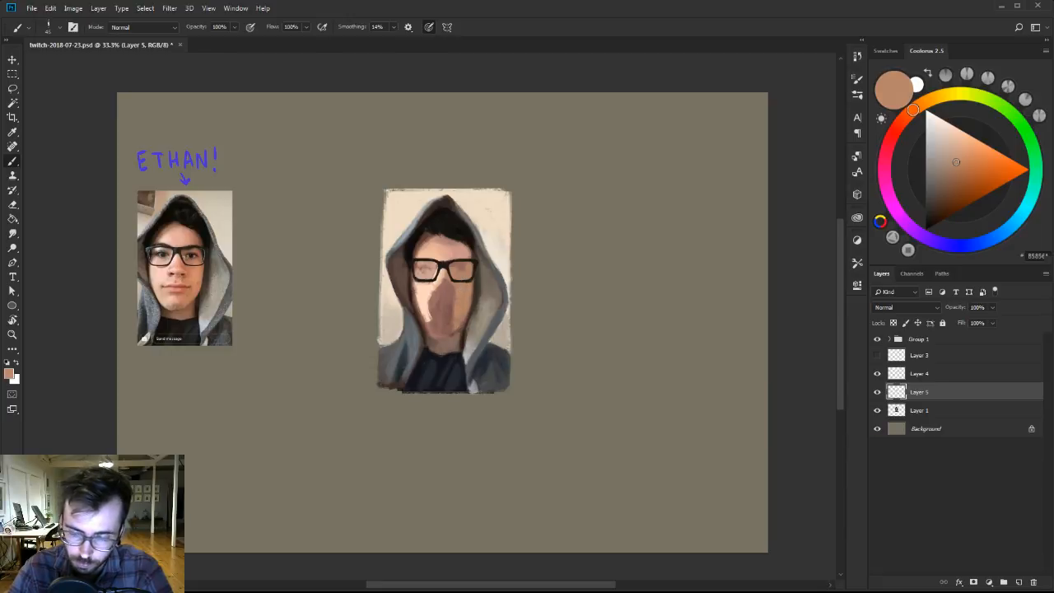
alt+click(459, 319)
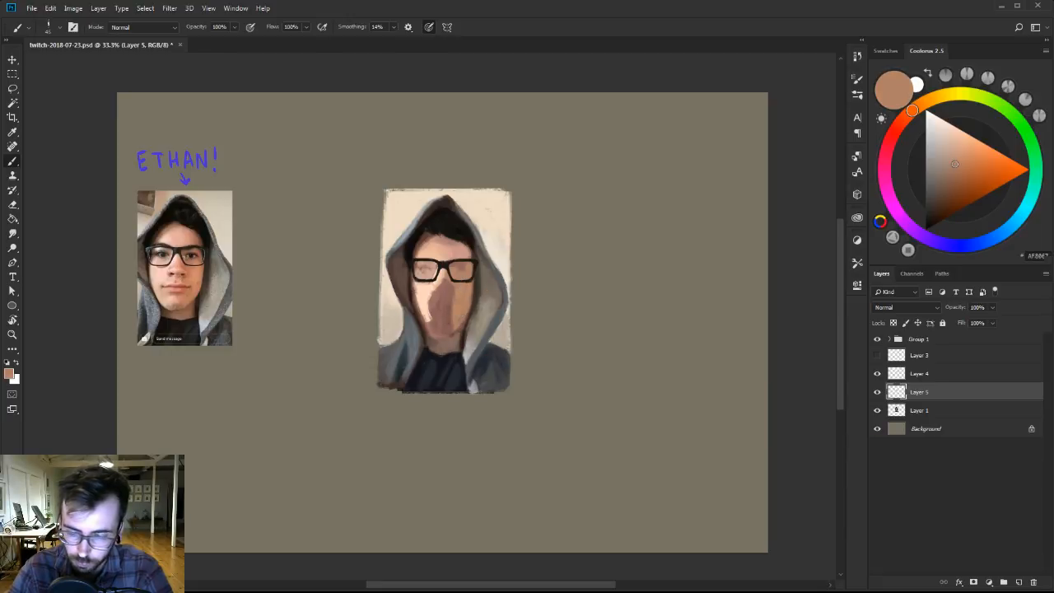
Extend the light peach plane on the lit side of the face down the cheek to the jaw and chin.
alt+click(430, 321)
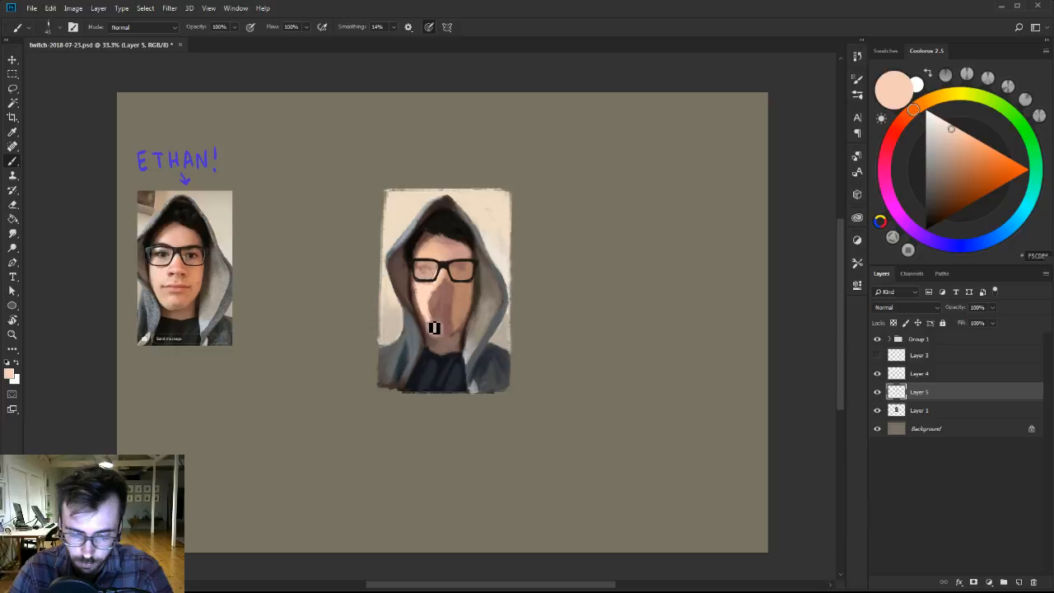
alt+click(434, 327)
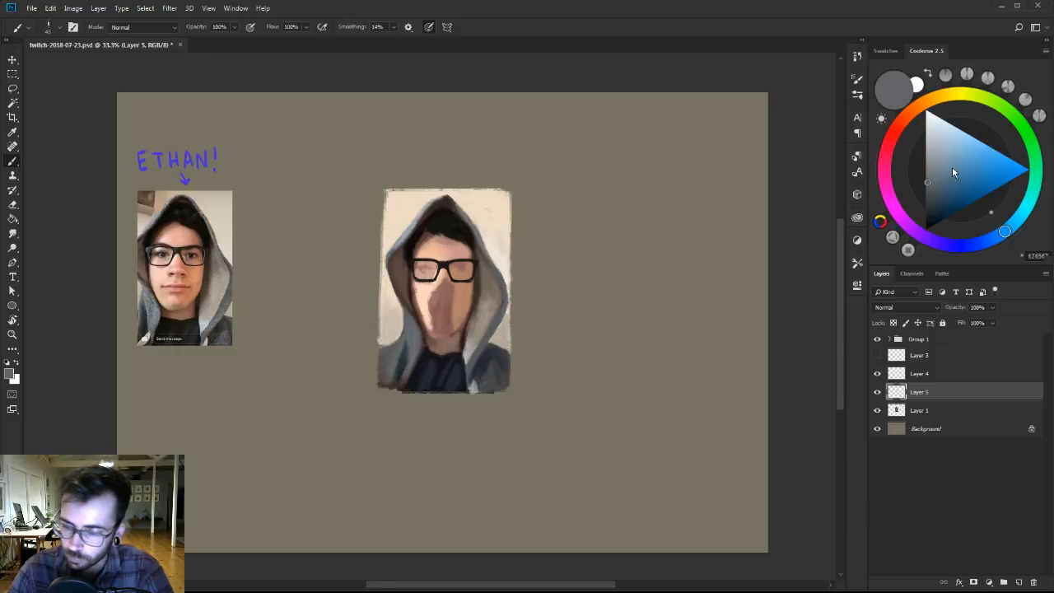
alt+click(435, 326)
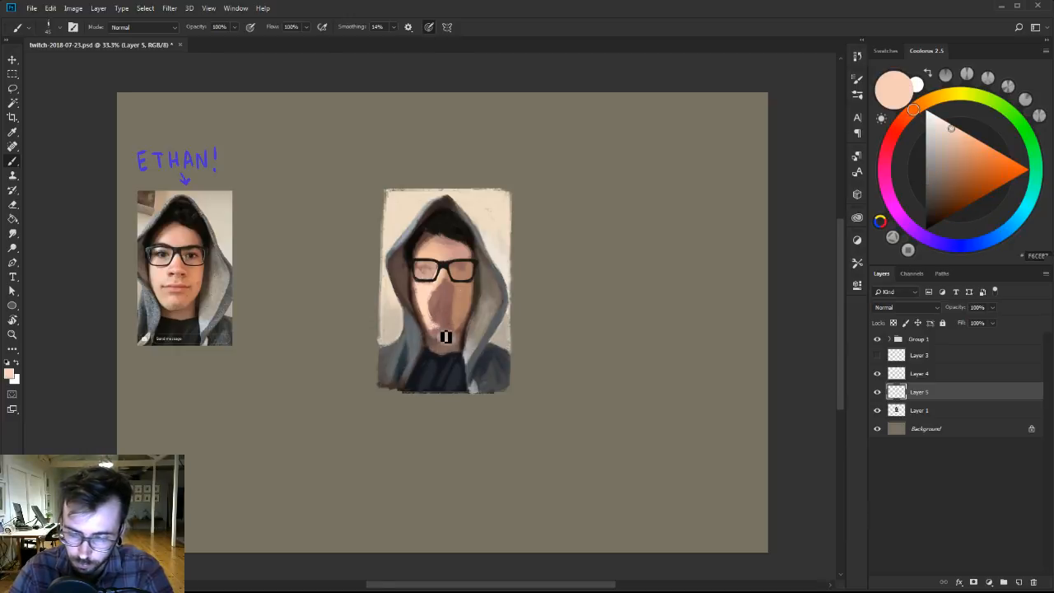
alt+click(428, 301)
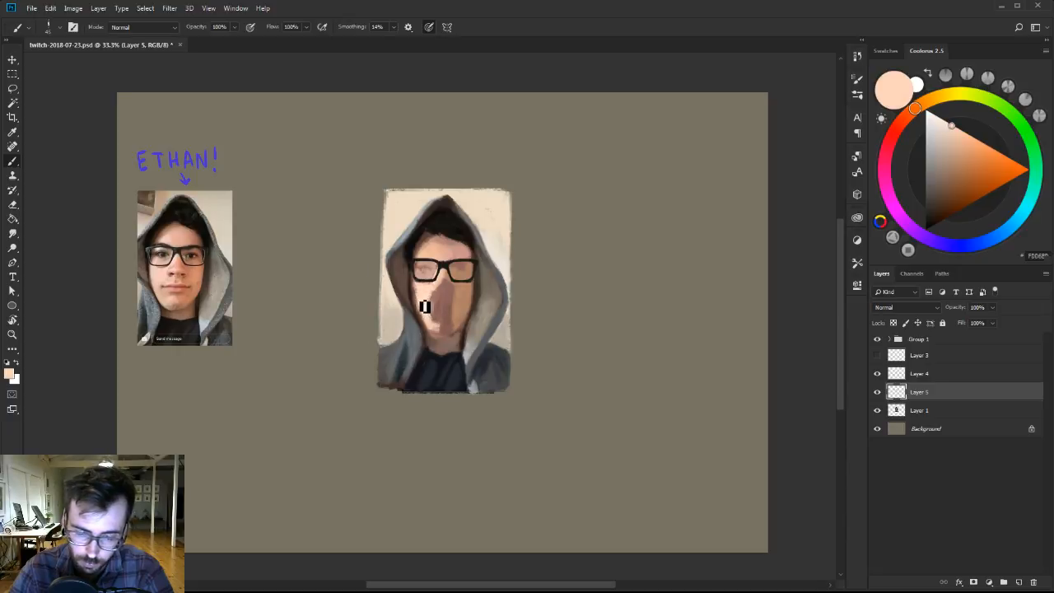
alt+click(428, 303)
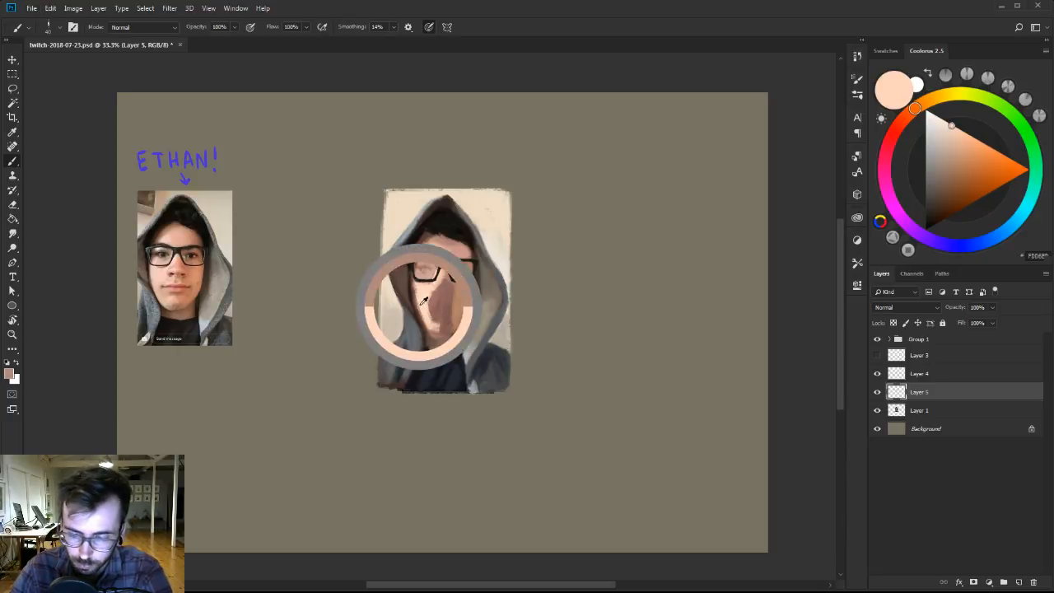
alt+click(425, 304)
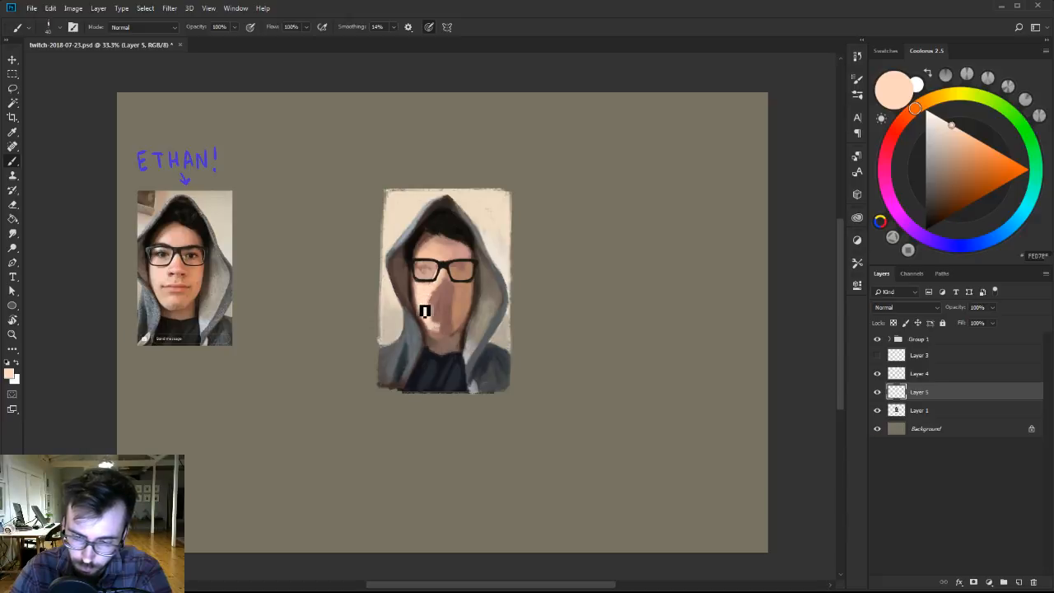
alt+click(422, 286)
alt+click(420, 292)
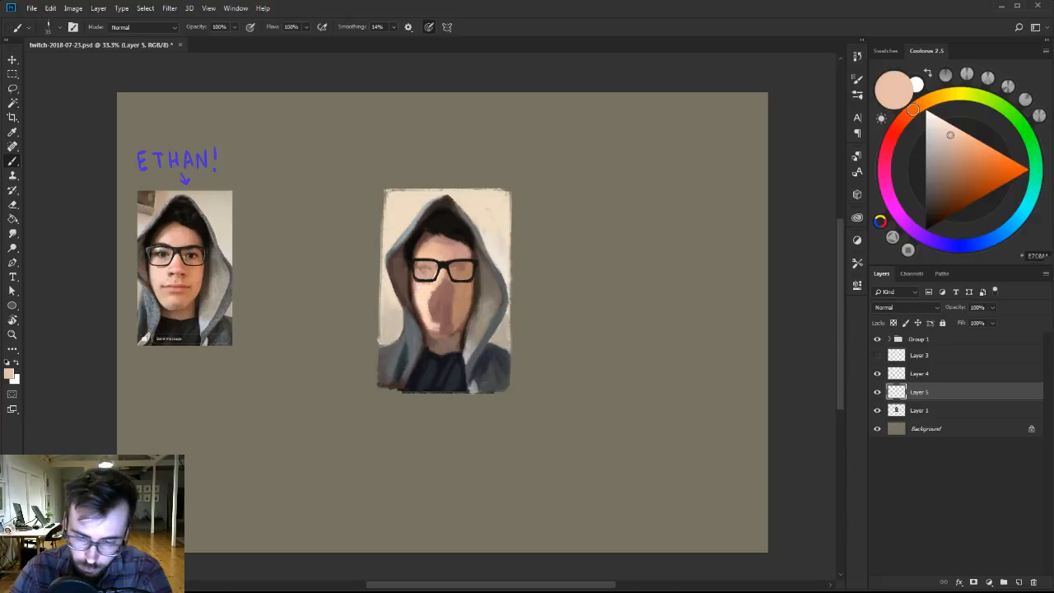
Mix a paler cream from the cheek's peach tone and paint a highlight behind the lens on the lit side.
alt+click(420, 235)
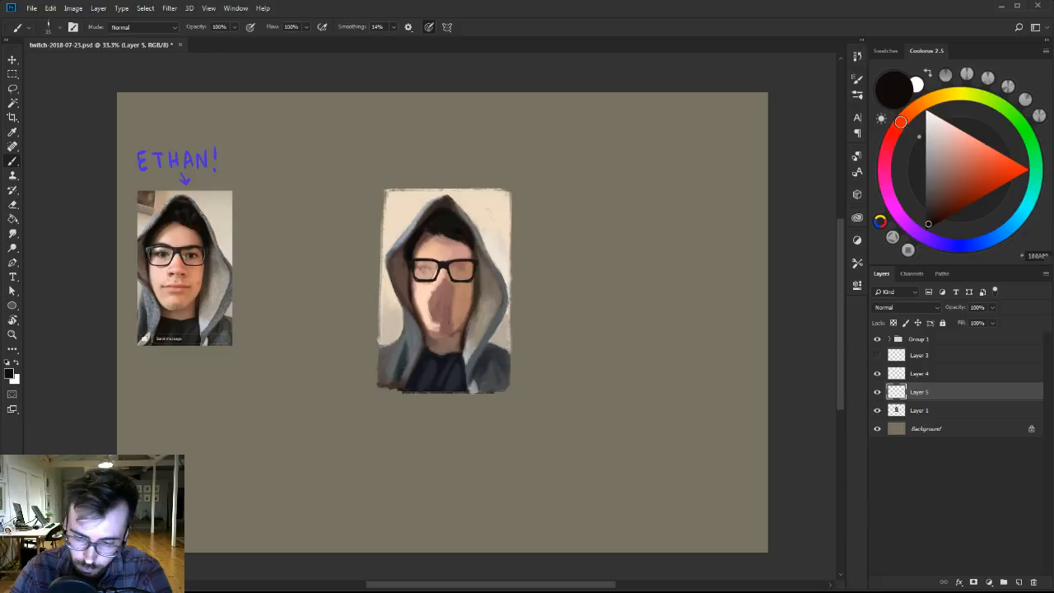
alt+click(424, 300)
key(bracketright)
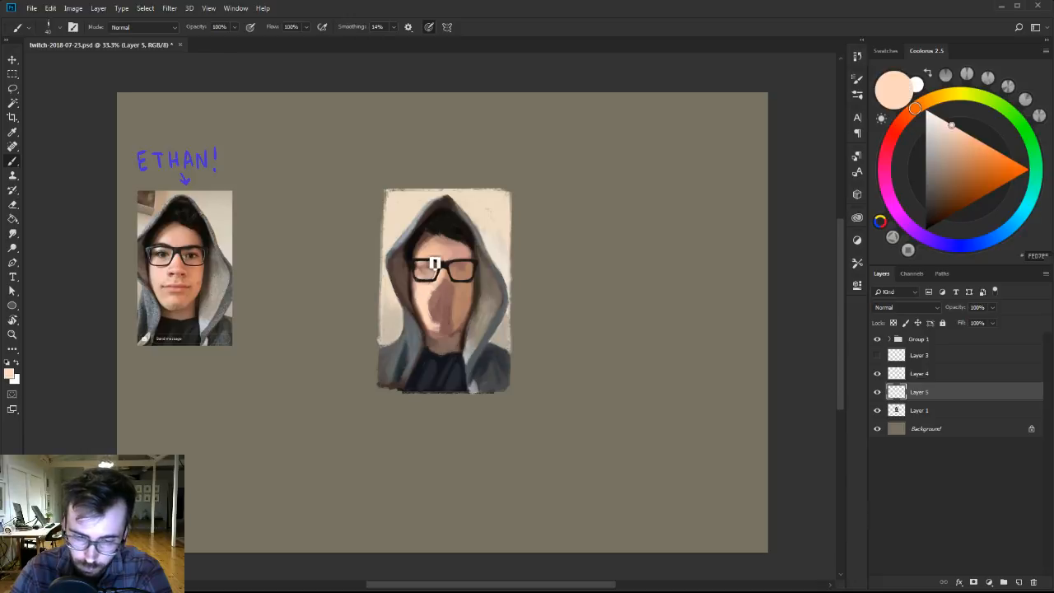
click(944, 119)
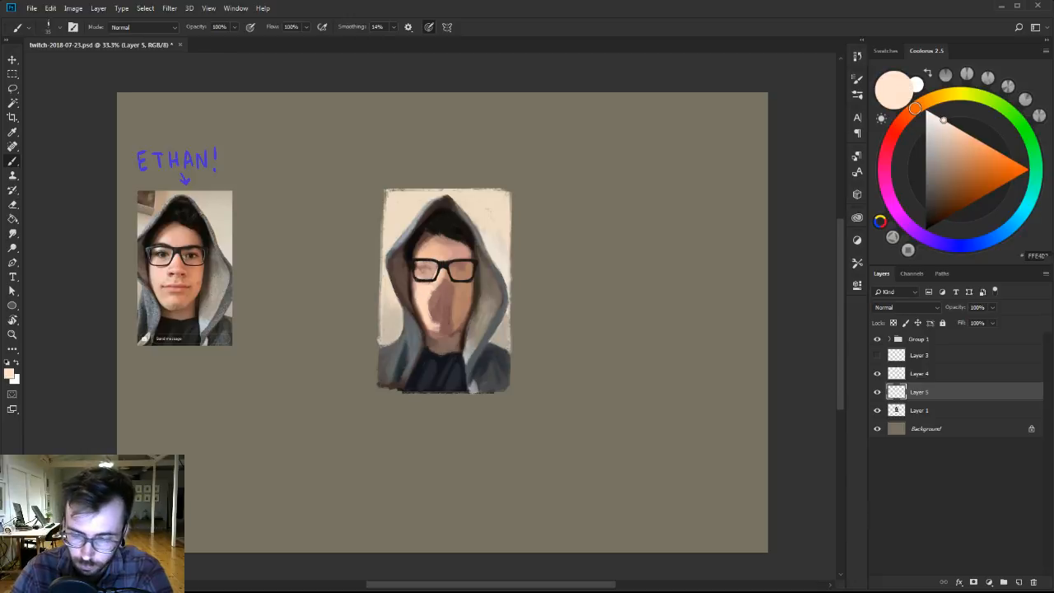
drag(424, 265, 435, 272)
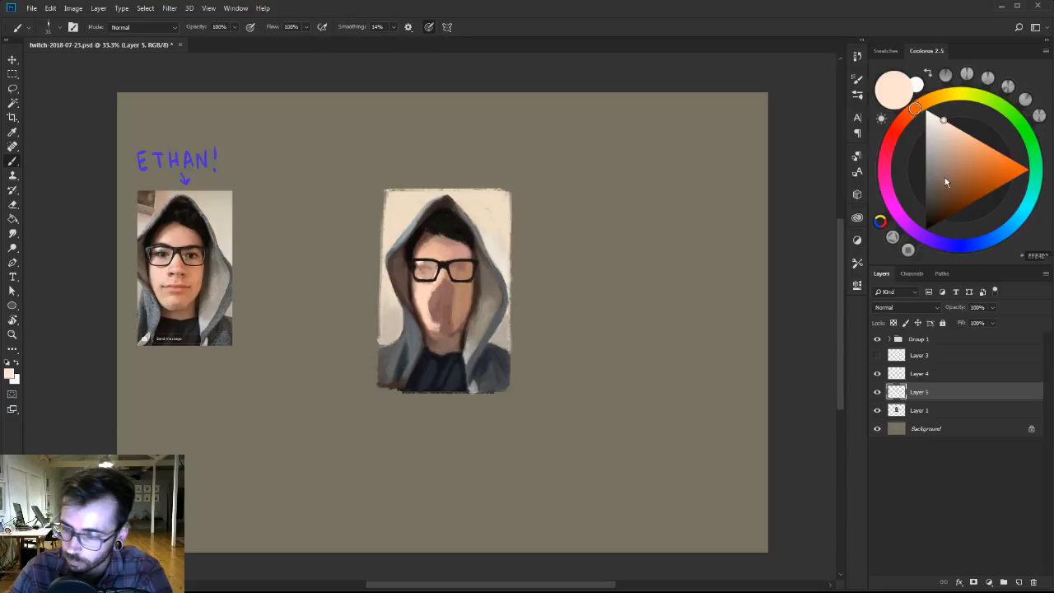
Refine the forehead between the glasses and the hairline on Layer 5, using sampled peach and dusky pink skin tones and the near-black hair colour.
drag(944, 181, 942, 198)
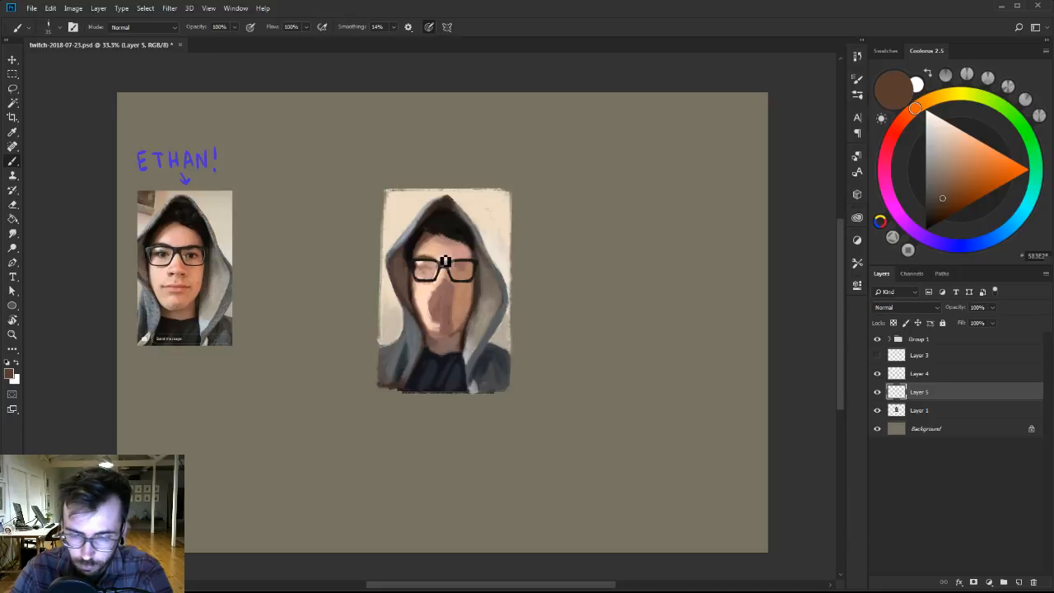
alt+click(434, 245)
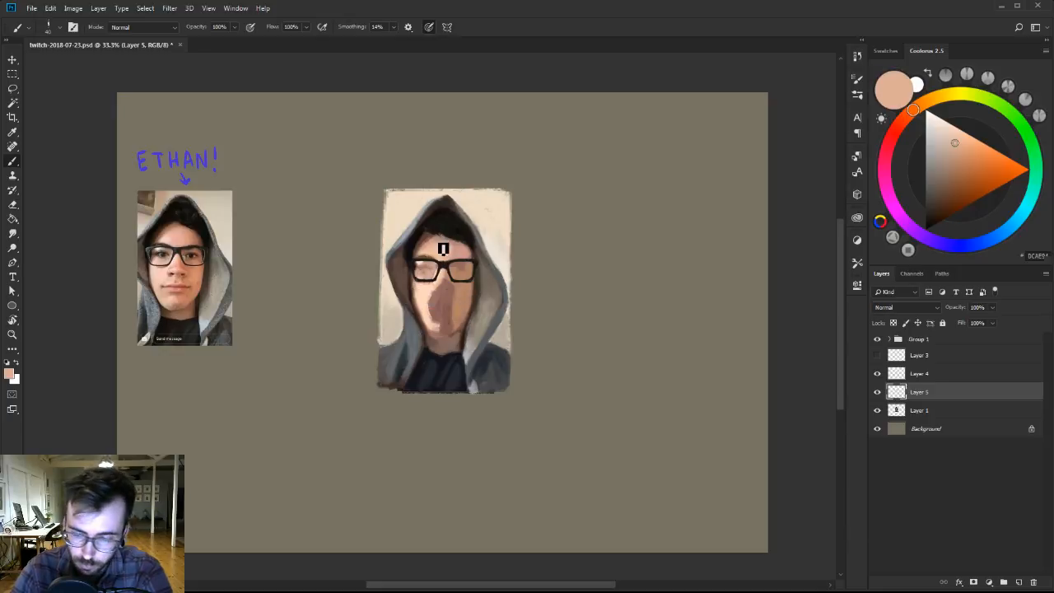
alt+click(449, 249)
alt+click(449, 247)
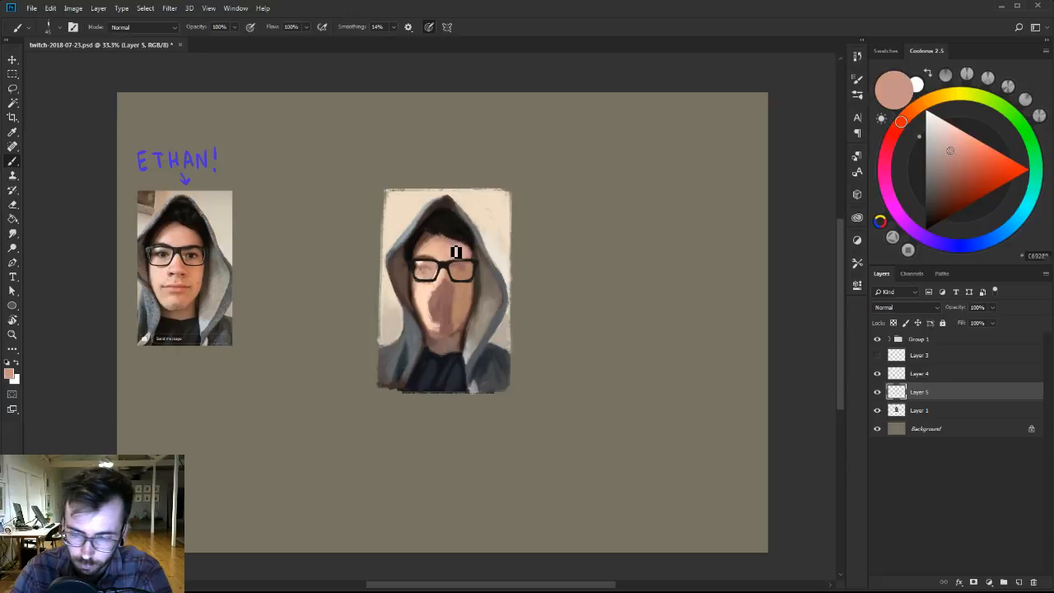
alt+click(446, 227)
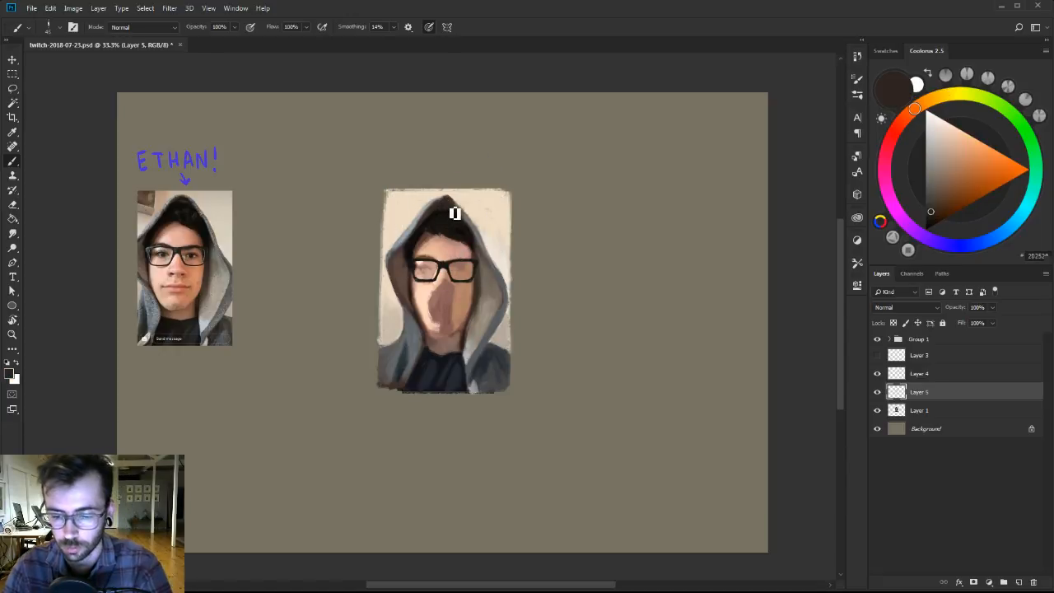
Compare the face with Layer 5 hidden and shown, and merge Layer 5 down into Layer 1.
key(l)
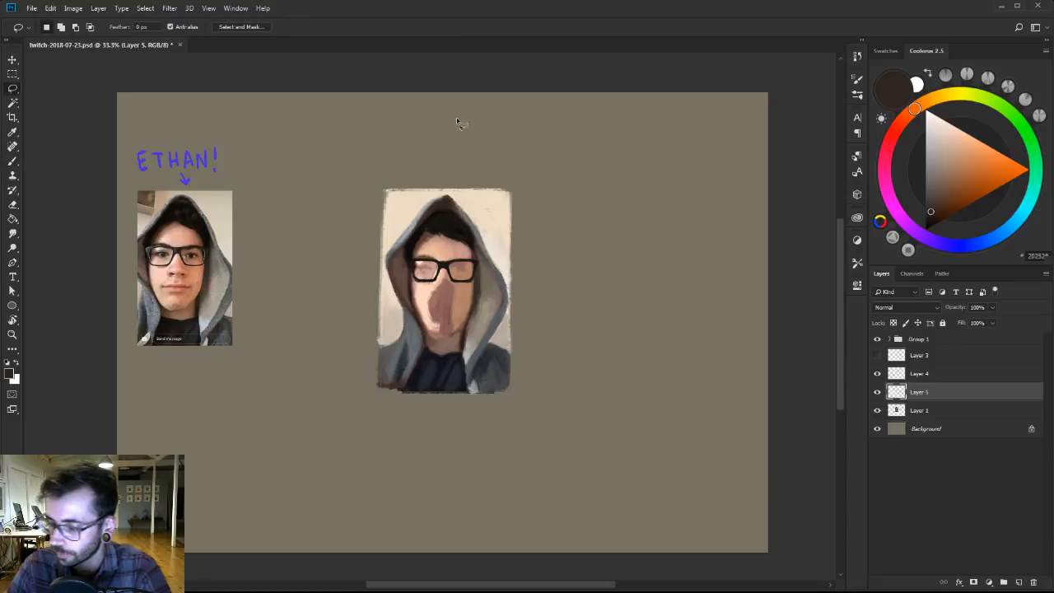
click(877, 393)
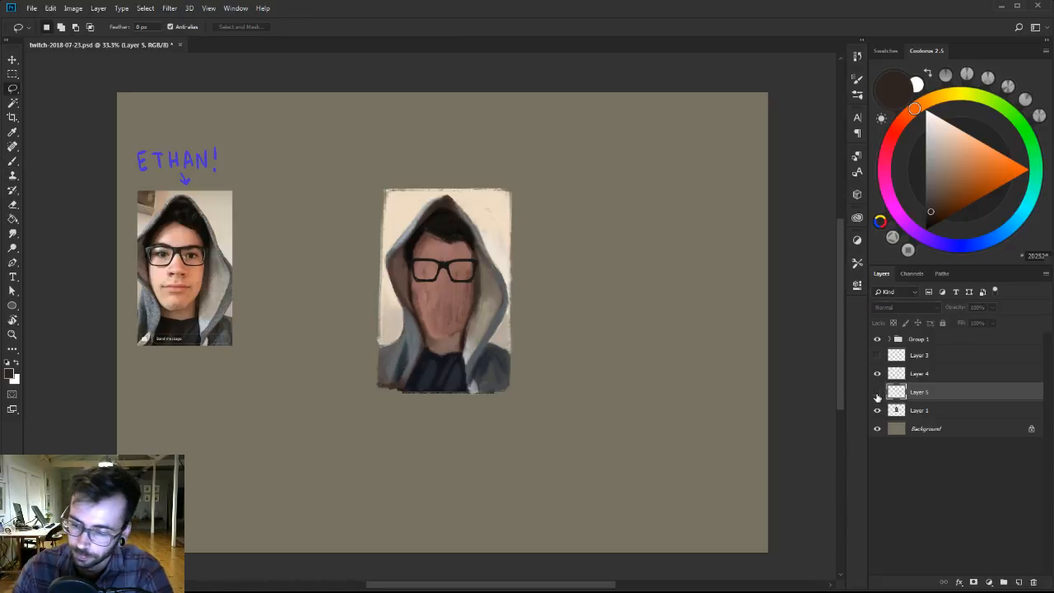
click(877, 393)
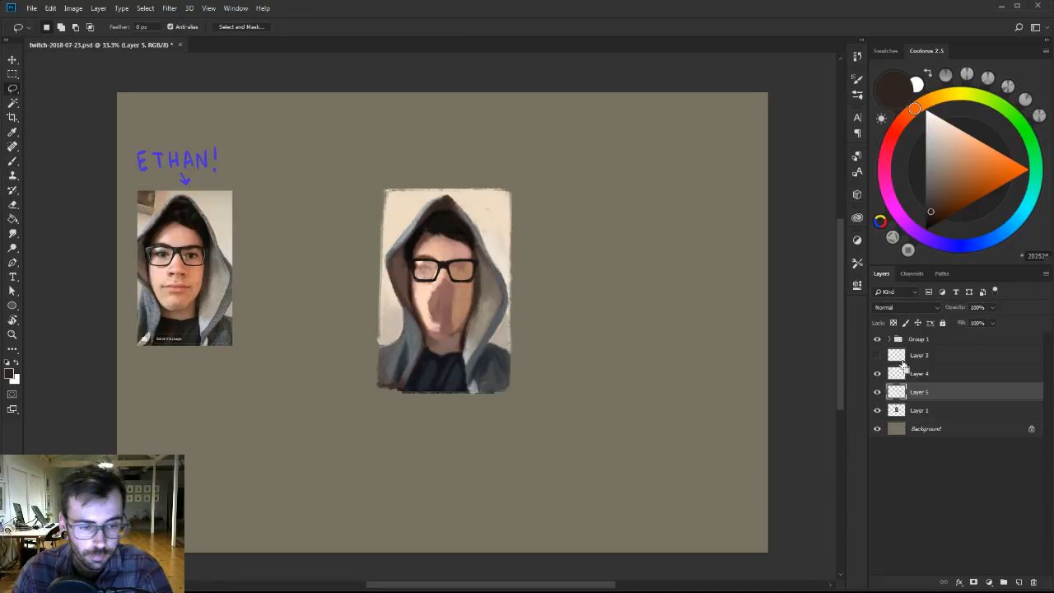
key(ctrl+e)
Lasso the top of the hood and hair on Layer 1, squash it to about 90% height with Free Transform, and deselect.
mouse_move(418, 195)
mouse_down()
mouse_move(422, 225)
mouse_move(512, 234)
mouse_move(477, 191)
mouse_move(441, 192)
mouse_up()
key(ctrl+t)
drag(450, 188, 450, 192)
key(Return)
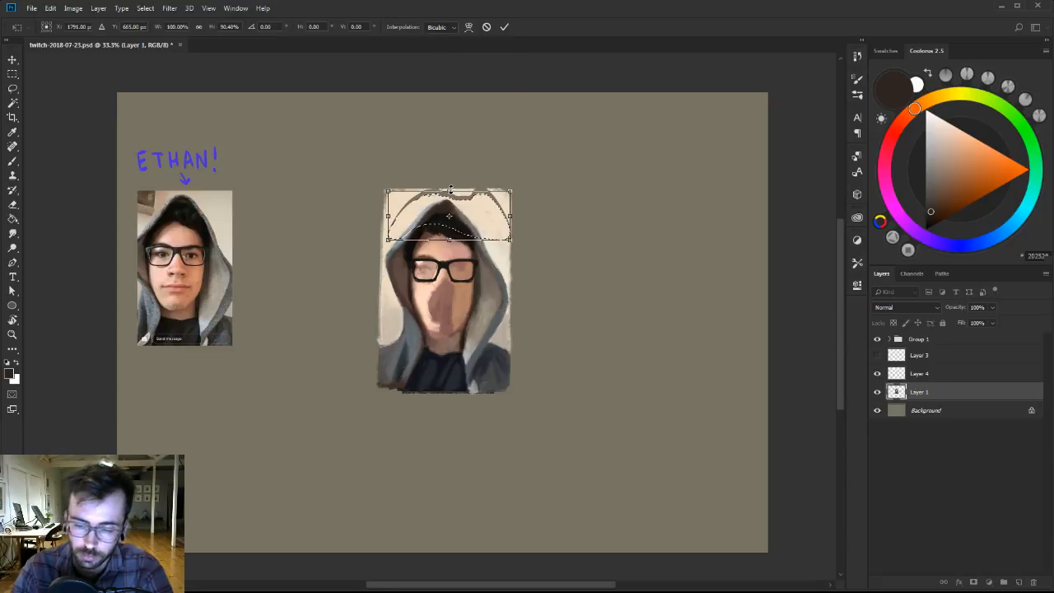
key(ctrl+d)
Paint over the gaps above the hood with the portrait's sampled cream background colour, tidying the hood's peak and the upper border.
key(b)
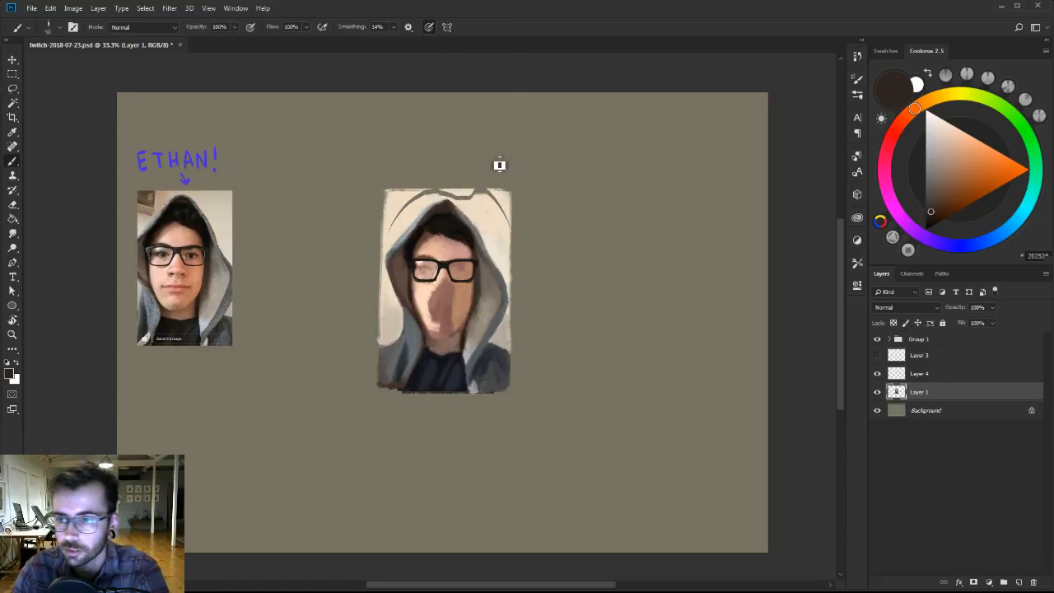
alt+click(409, 211)
mouse_move(410, 212)
mouse_down()
mouse_move(397, 206)
mouse_move(430, 195)
mouse_up()
drag(491, 206, 499, 200)
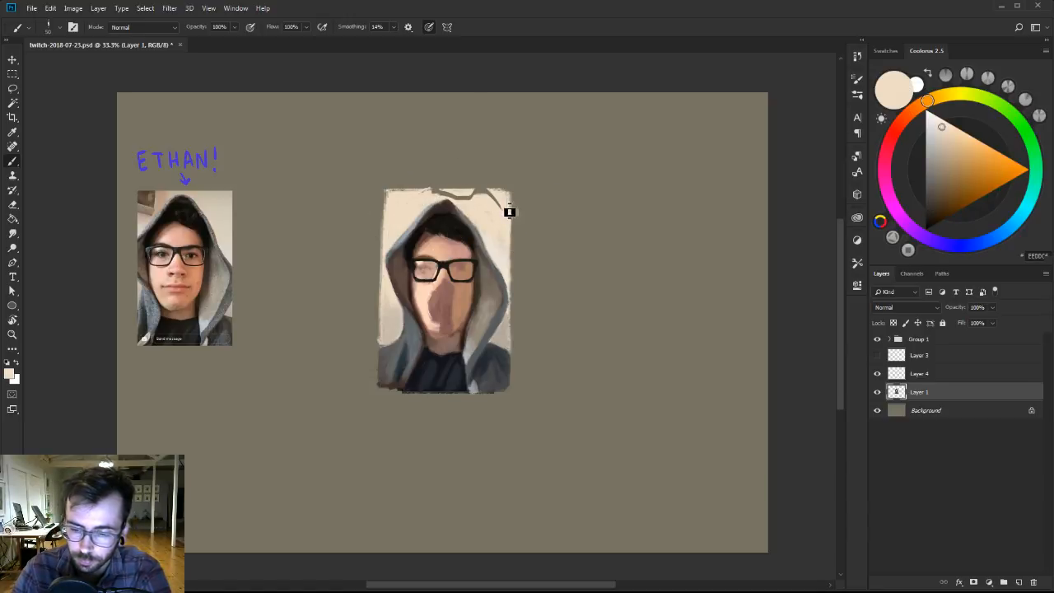
alt+click(442, 201)
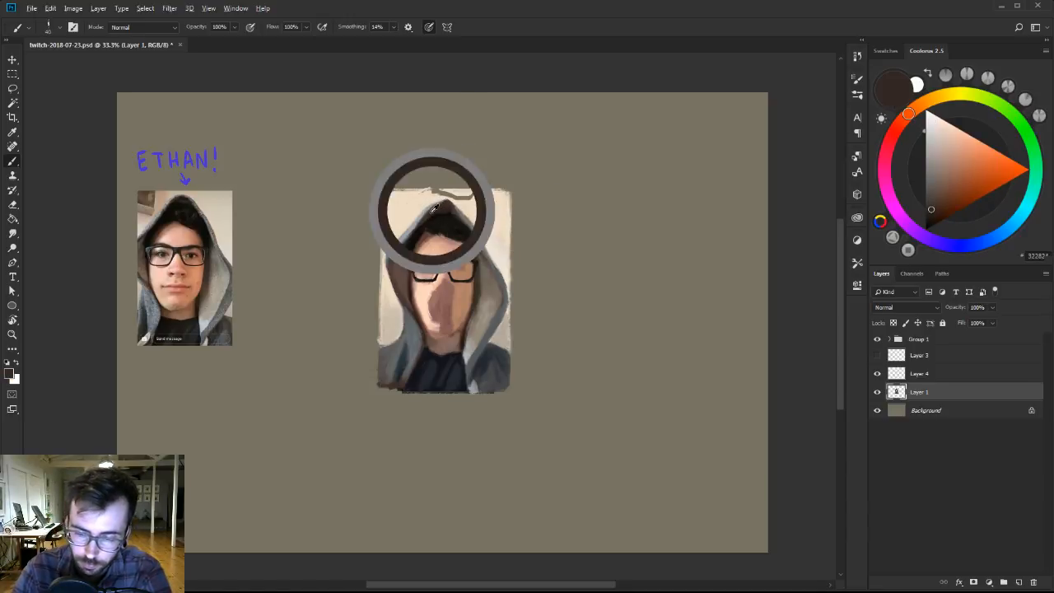
alt+click(463, 195)
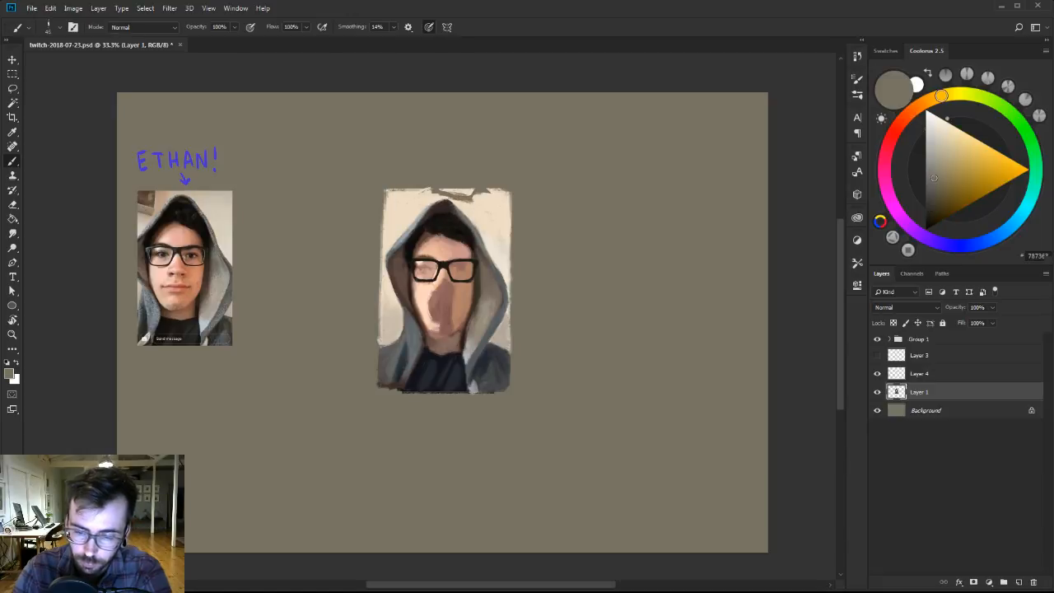
mouse_move(463, 203)
mouse_down()
mouse_move(482, 202)
mouse_move(461, 198)
mouse_up()
alt+click(433, 203)
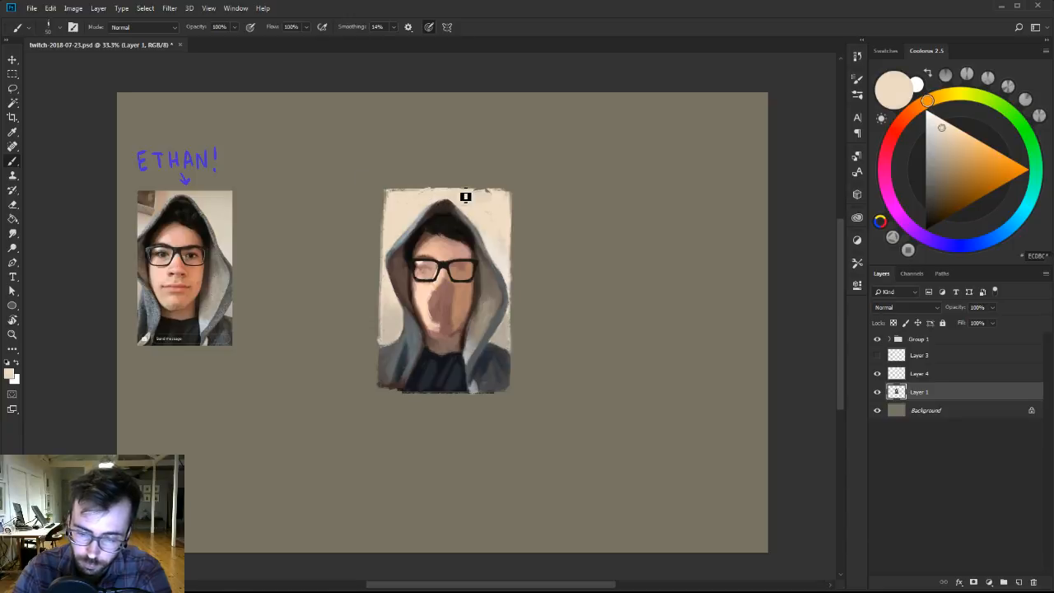
drag(465, 196, 505, 204)
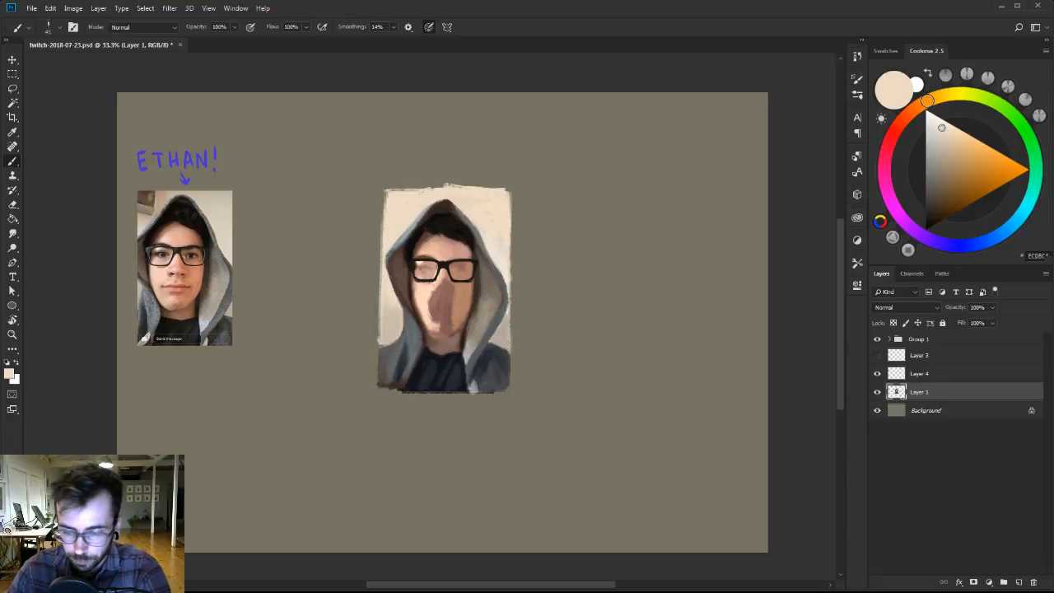
Reshape the shirt collar below the neck with the sampled navy-black, and touch up its edge with the neck's greyish brown.
alt+click(437, 352)
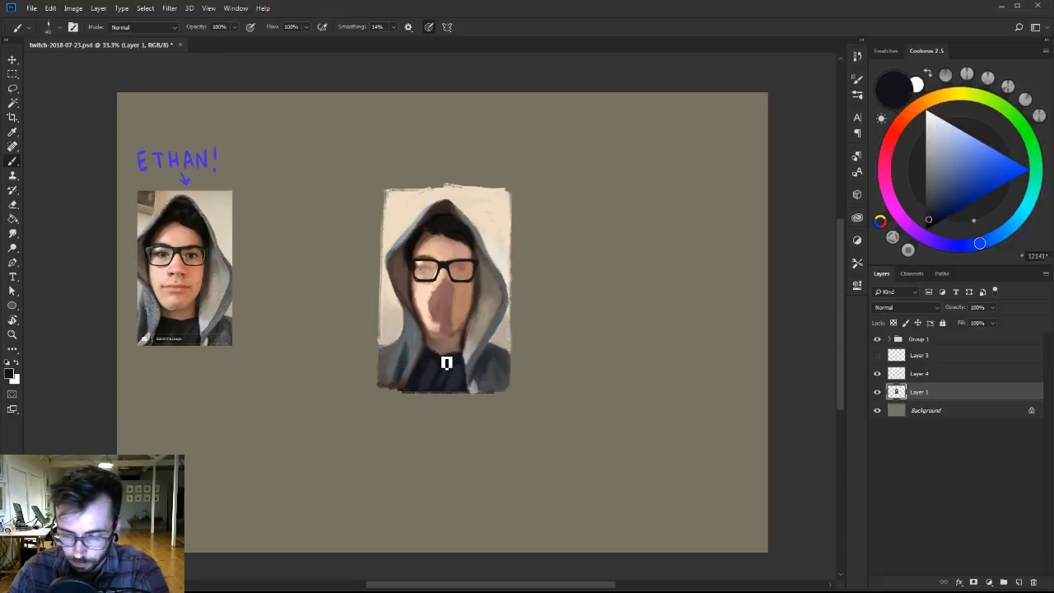
mouse_move(449, 358)
mouse_down()
mouse_move(441, 366)
mouse_move(464, 360)
mouse_up()
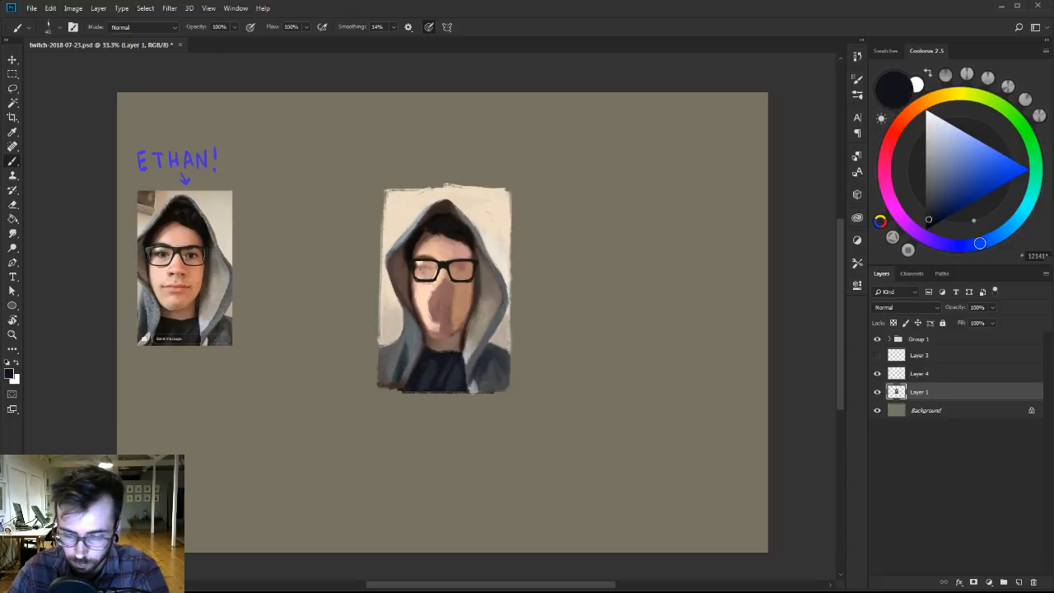
alt+click(457, 361)
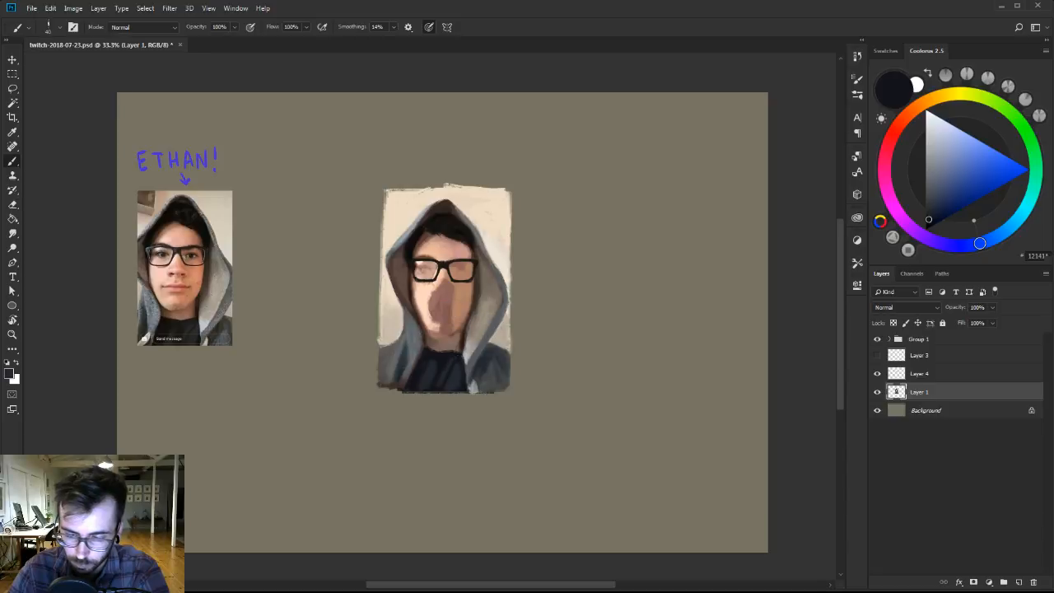
alt+click(453, 356)
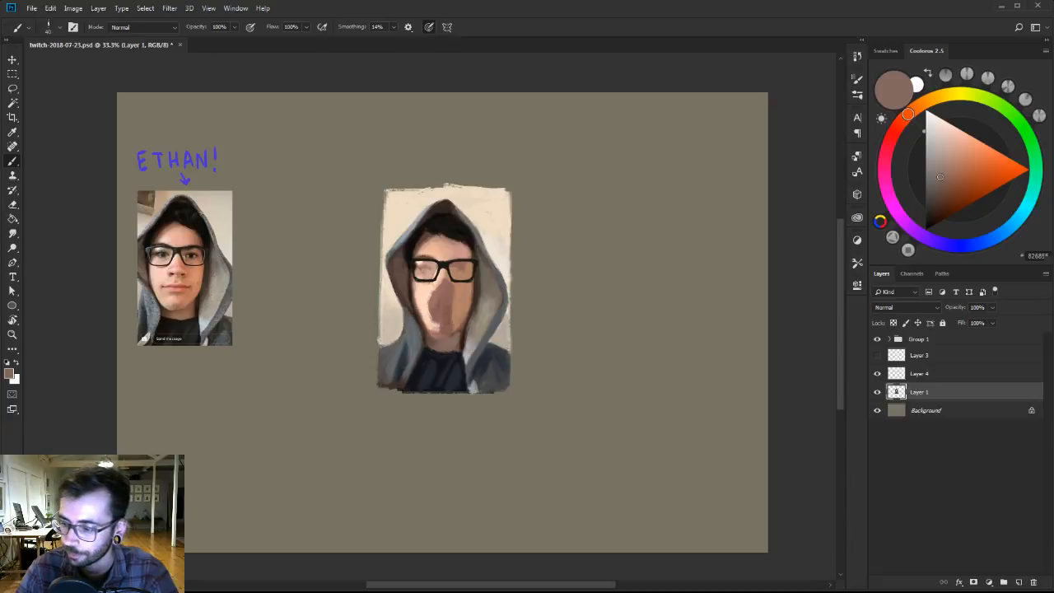
Soften the lit side of the chin and narrow the dark patch in the middle of the face with sampled peach tones.
alt+click(438, 319)
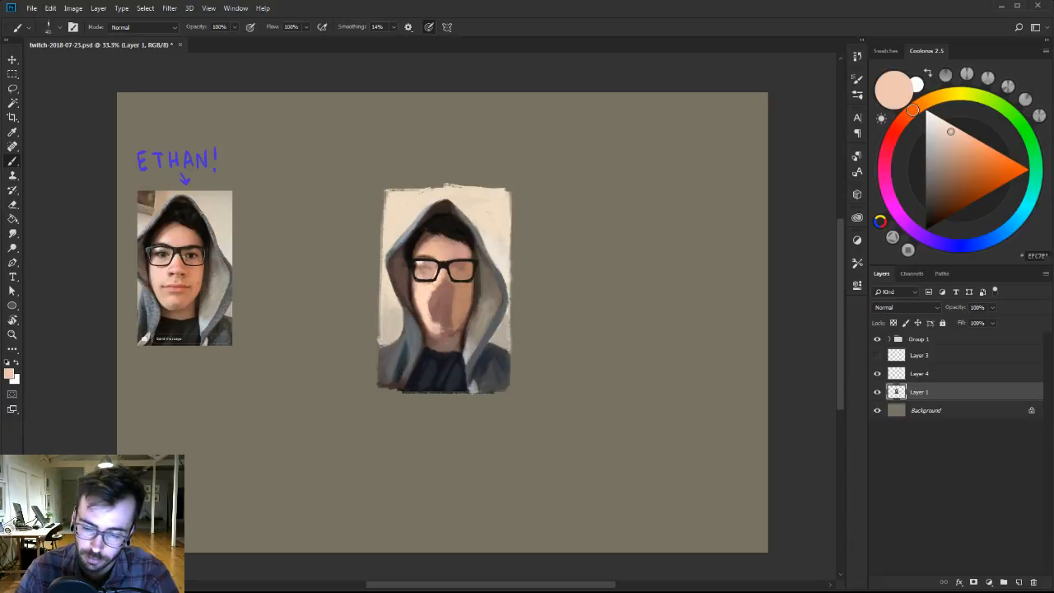
alt+click(437, 336)
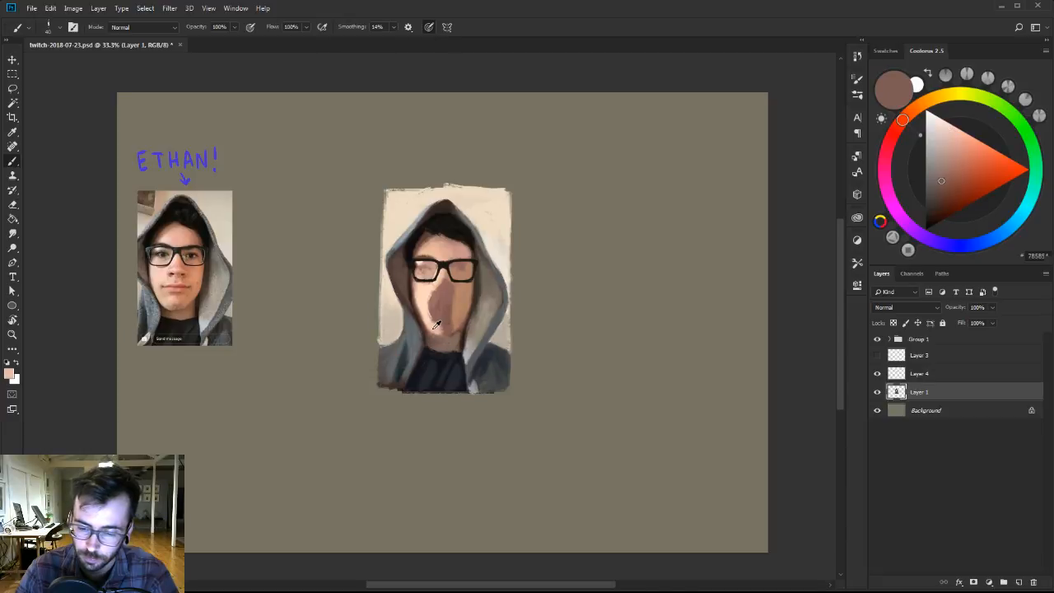
alt+click(437, 323)
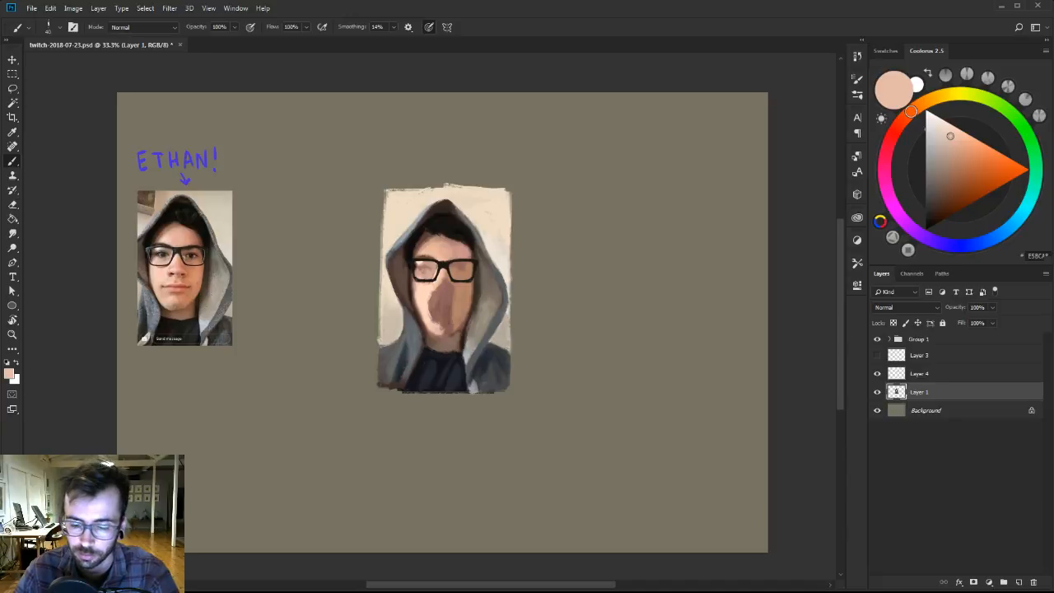
alt+click(445, 322)
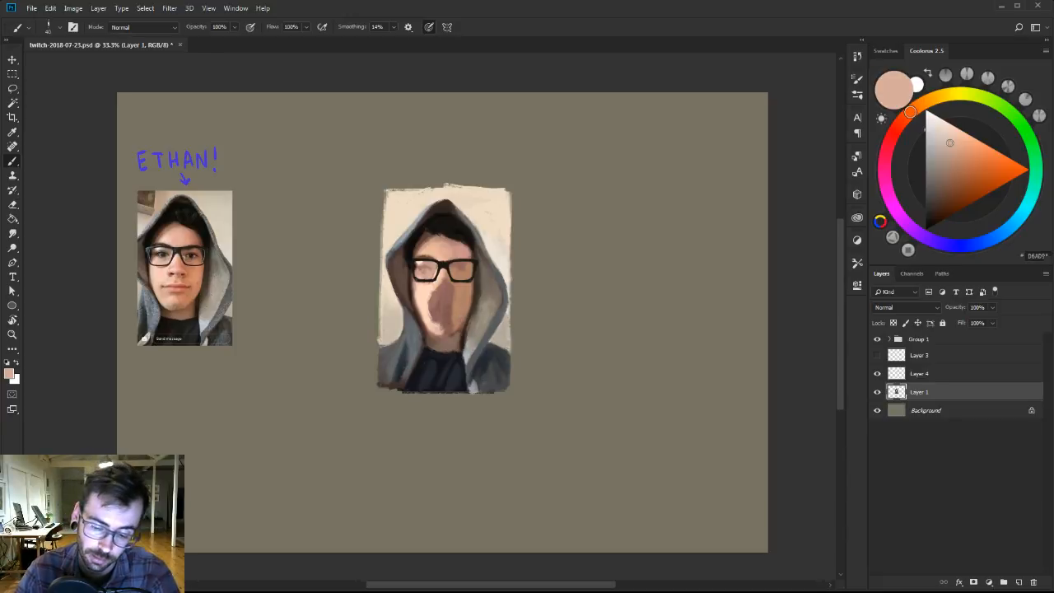
alt+click(428, 305)
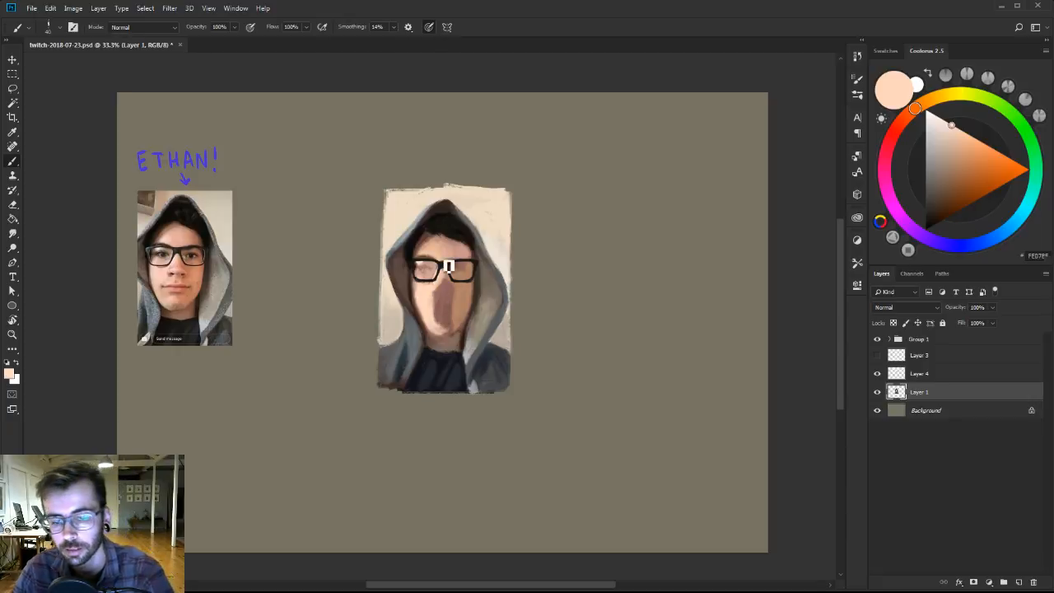
Model the chin and the shadowed side of the jaw with tan brown sampled from the cheek, adjusting the brush size.
alt+click(462, 297)
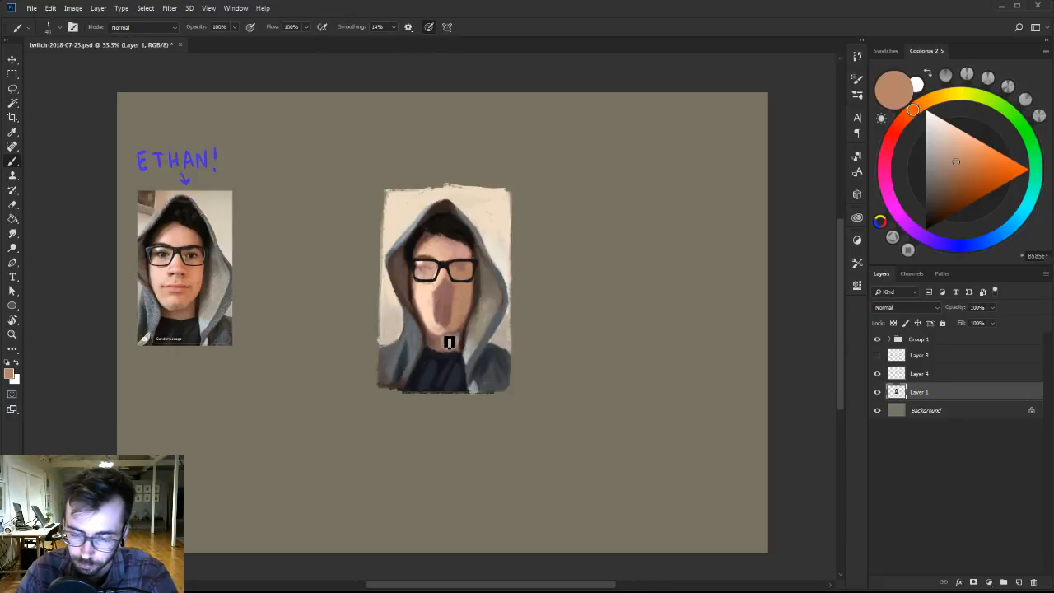
alt+click(439, 330)
mouse_move(443, 336)
mouse_down()
mouse_move(455, 333)
mouse_move(450, 319)
mouse_up()
alt+click(452, 327)
key(bracketright)
alt+click(457, 318)
key(bracketleft)
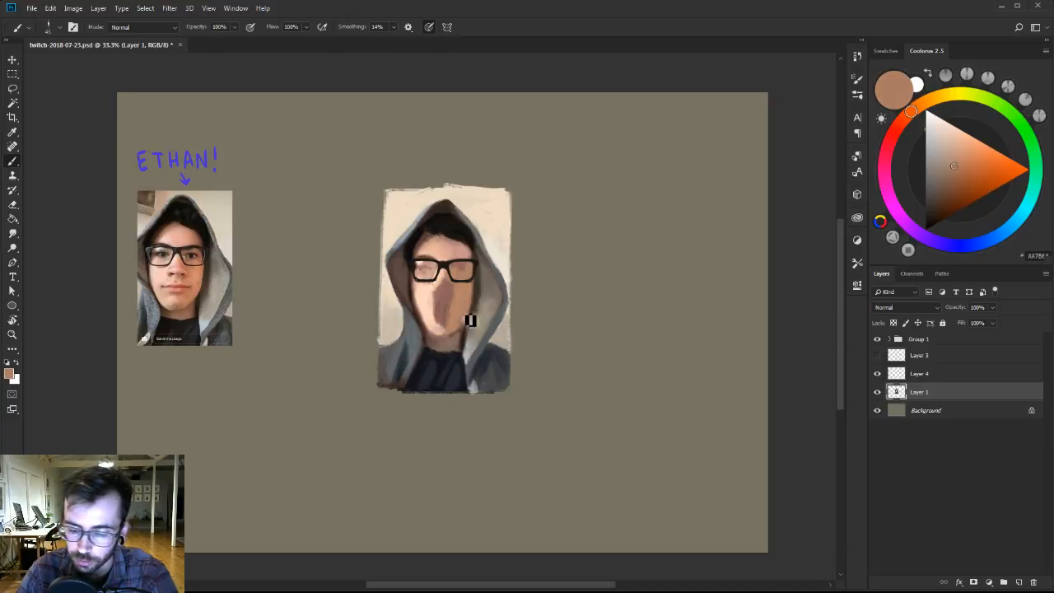
Deepen the shadow on the neck beside the hood opening with sampled greyish brown and a darker brown mixed from it.
alt+click(448, 337)
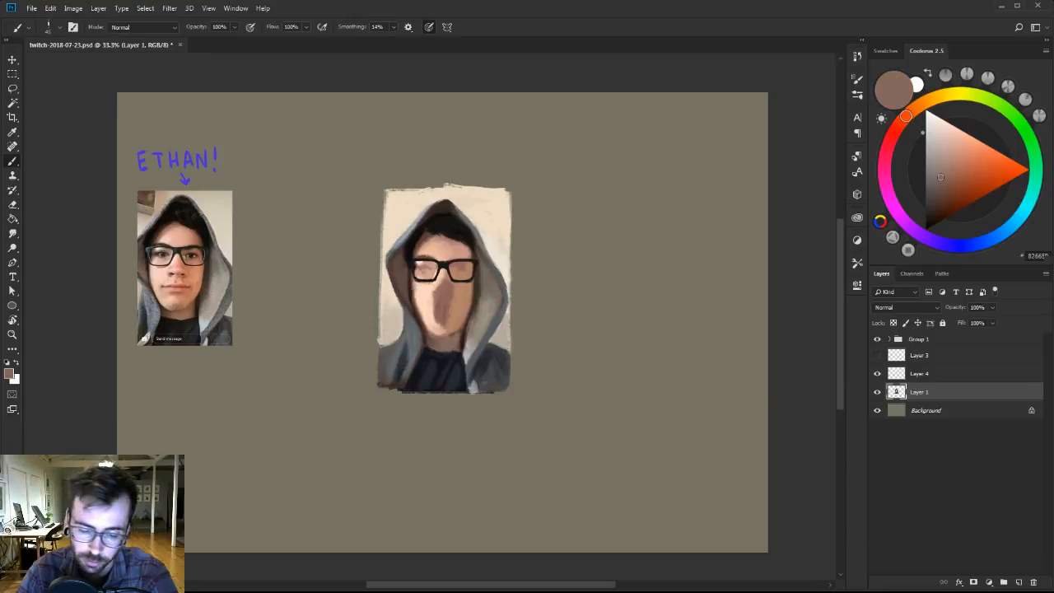
alt+click(459, 336)
alt+click(466, 341)
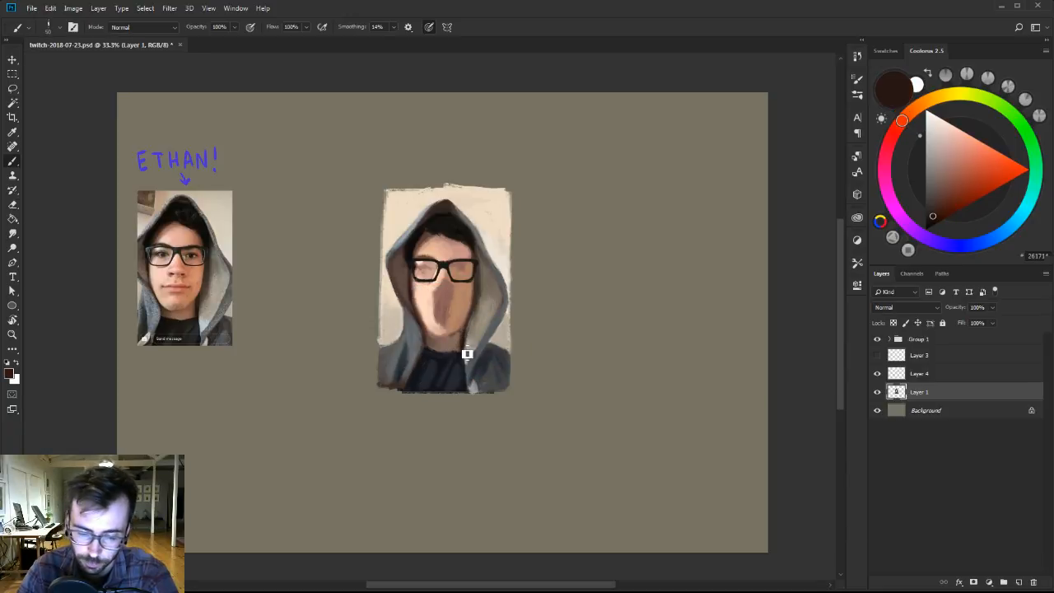
key(bracketright)
alt+click(459, 338)
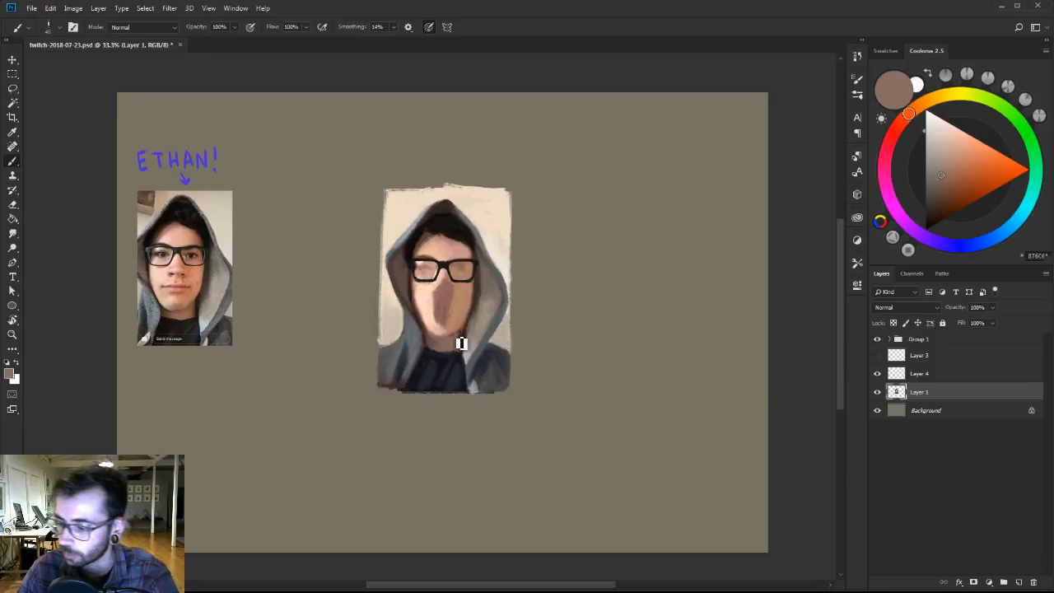
click(931, 197)
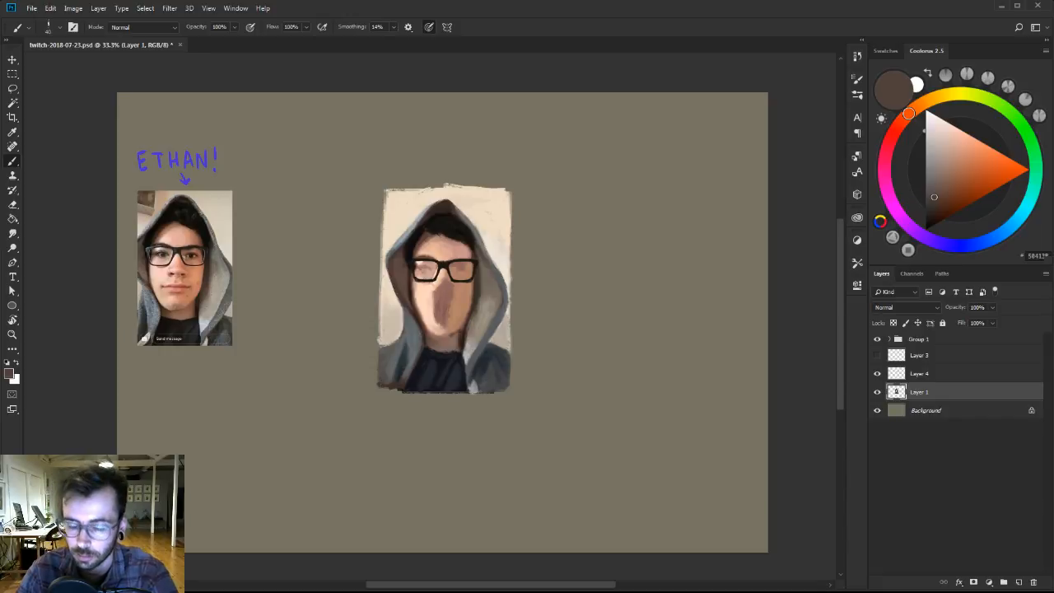
alt+click(461, 343)
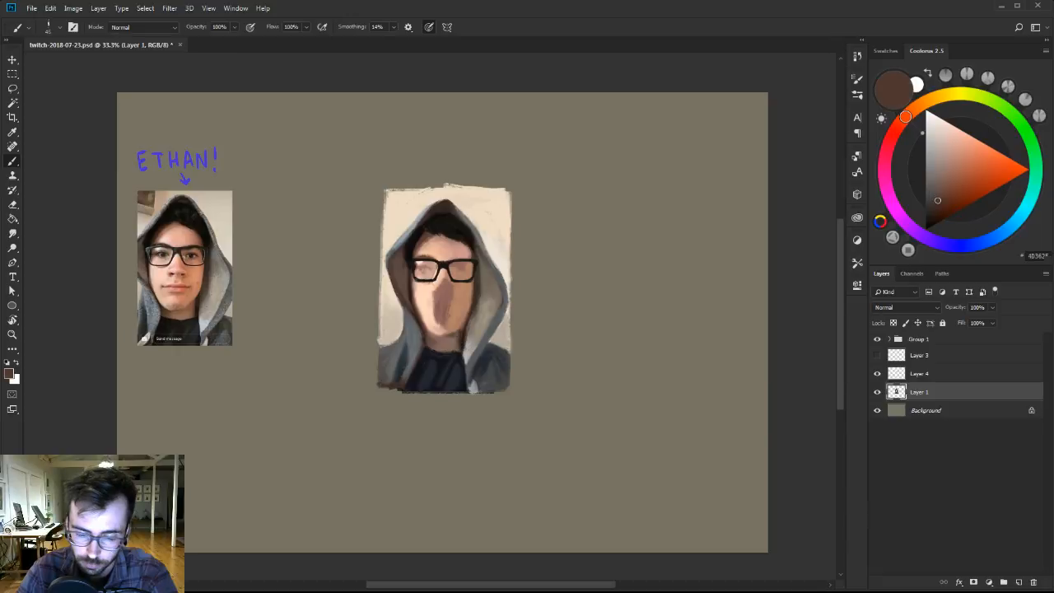
Mix a warmer, more saturated tan and blend it with sampled browns into the neck just beneath the chin.
click(939, 178)
click(922, 105)
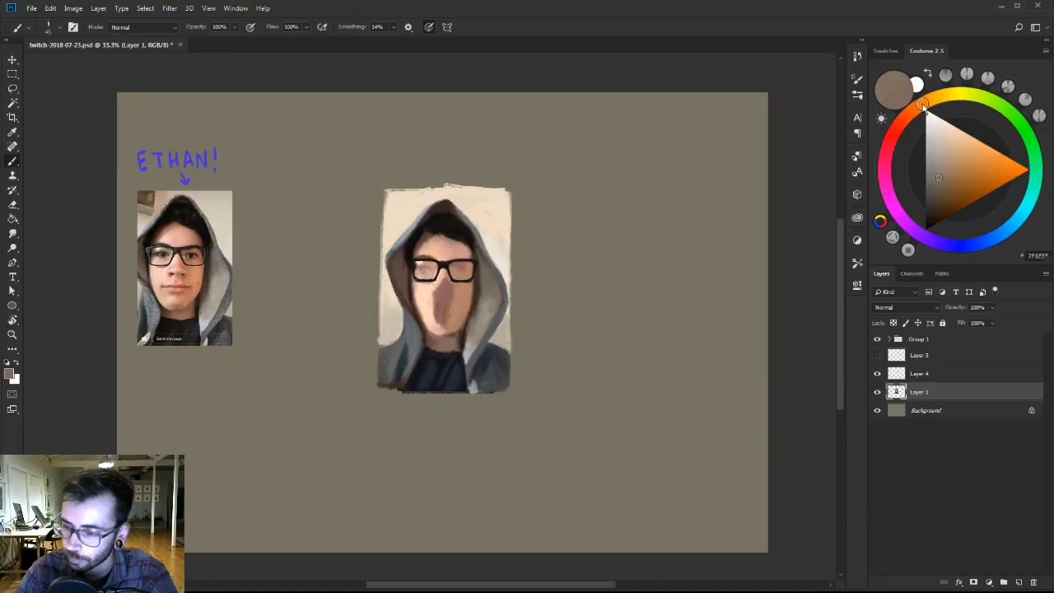
click(958, 168)
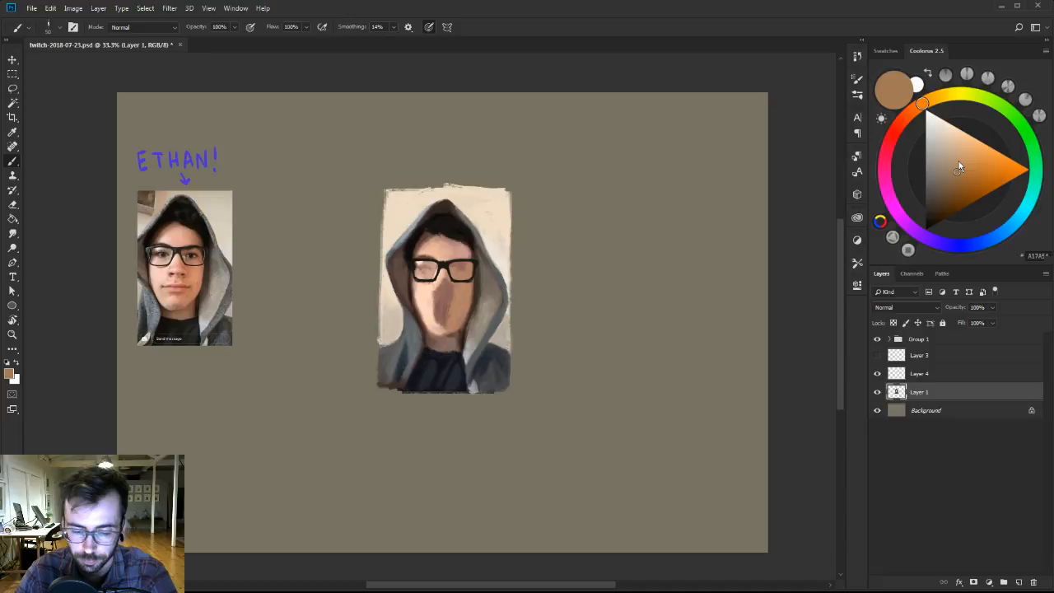
alt+click(452, 340)
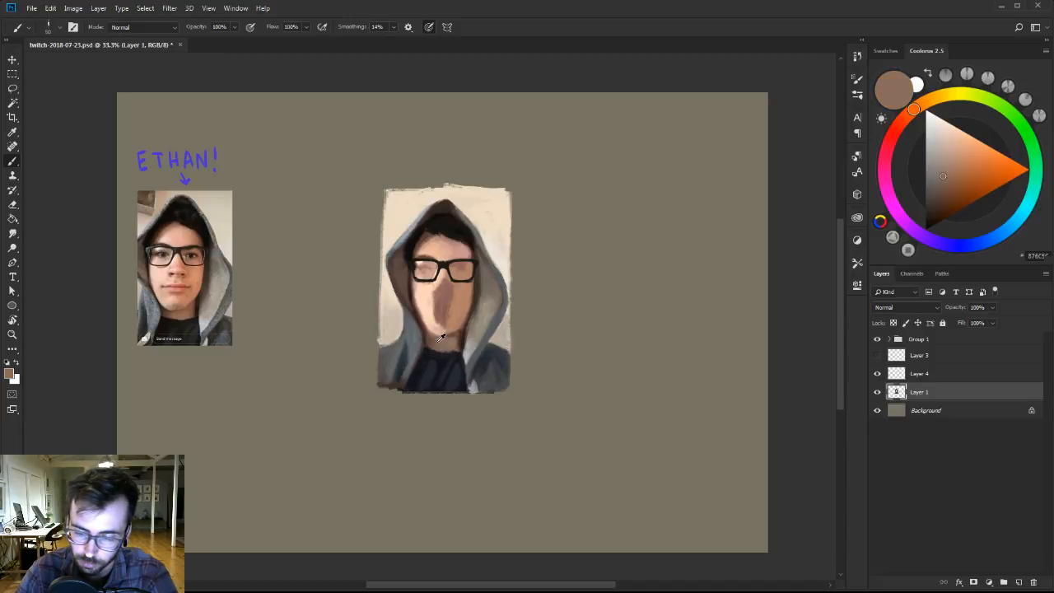
alt+click(439, 340)
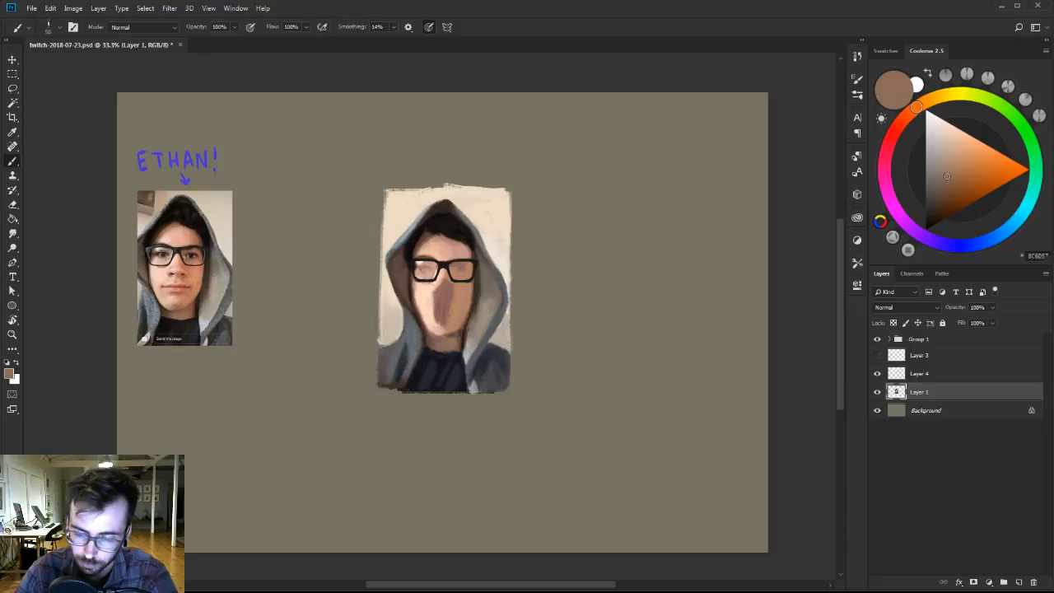
alt+click(448, 339)
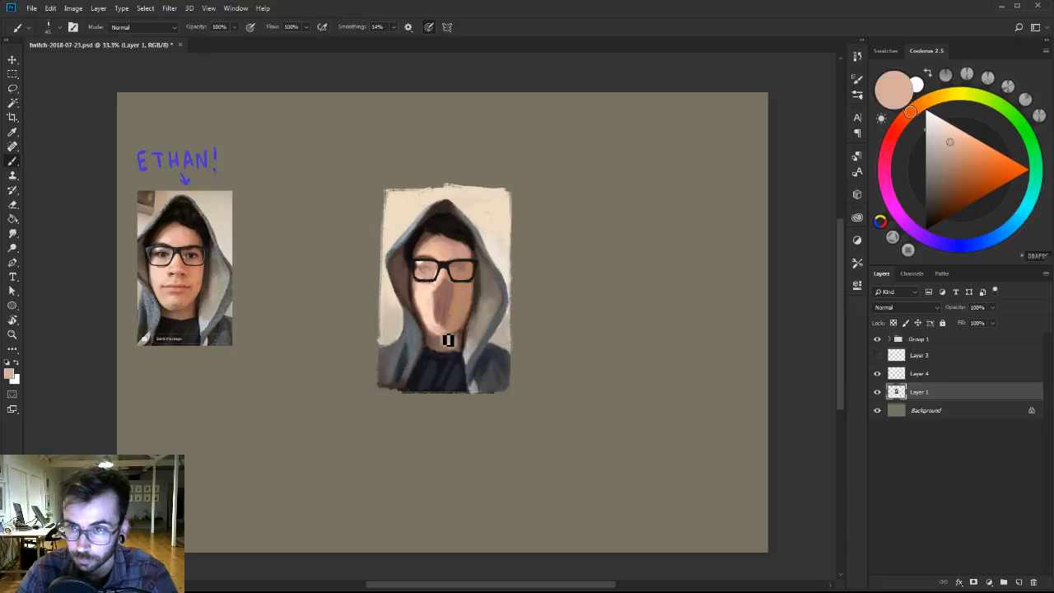
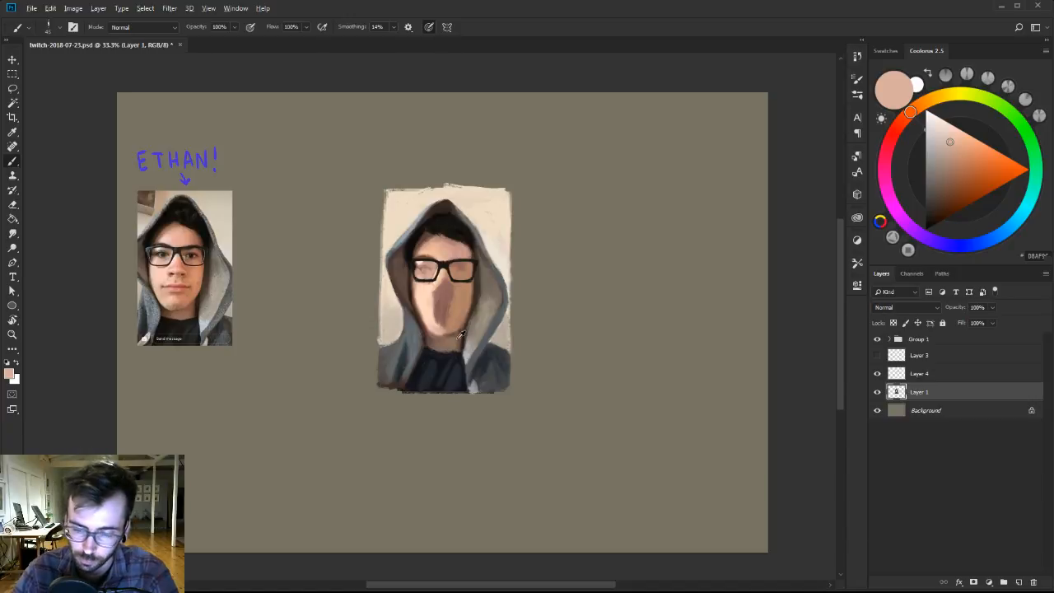
Refine the shadowed neck and adjoining hood edge with sampled dark brown and cool grey, reducing the brush size.
alt+click(449, 346)
alt+click(459, 354)
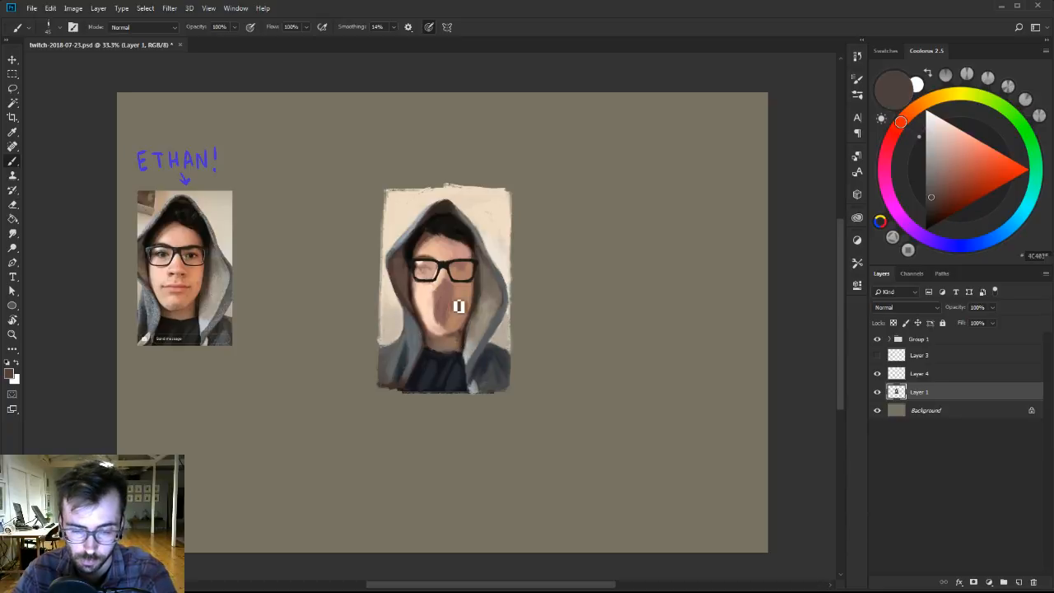
alt+click(476, 369)
alt+click(474, 387)
key([)
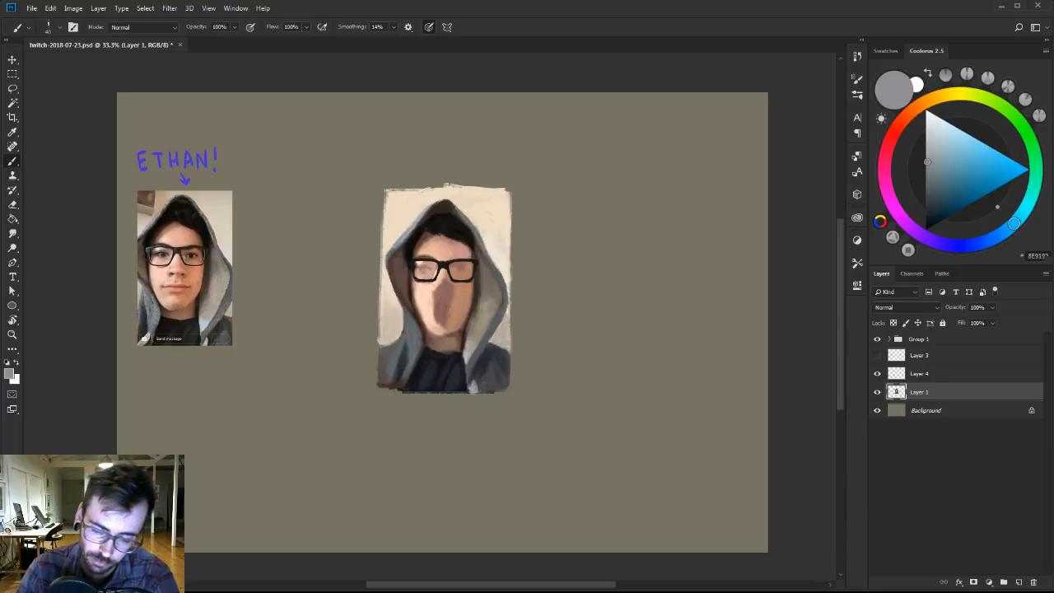
alt+click(466, 349)
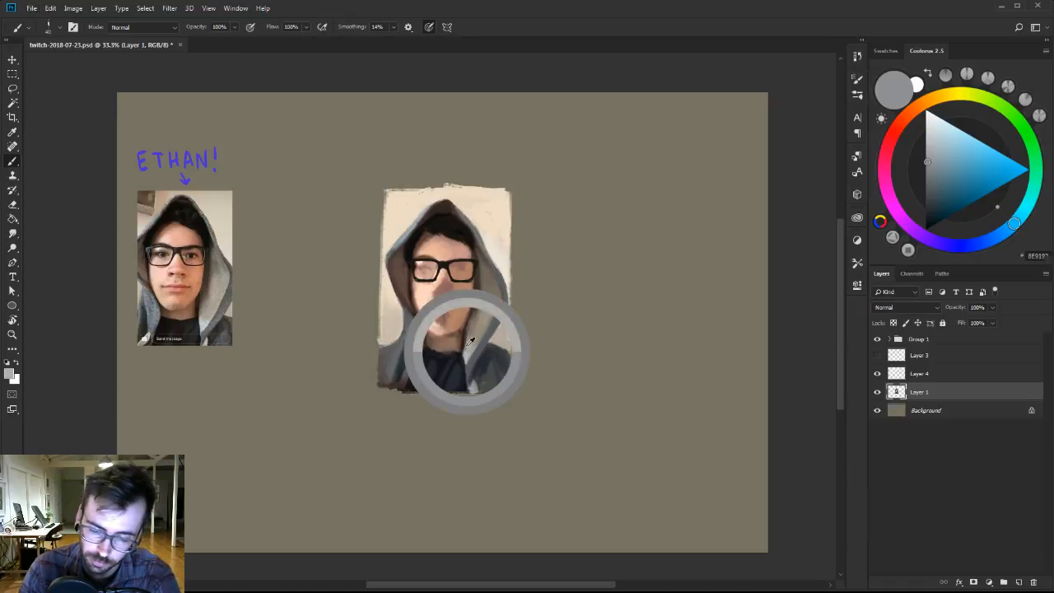
Touch up the lower ends of the hood and the jacket shoulder with sampled light grey and dark navy, using a smaller brush.
drag(403, 378, 401, 393)
key([)
key([)
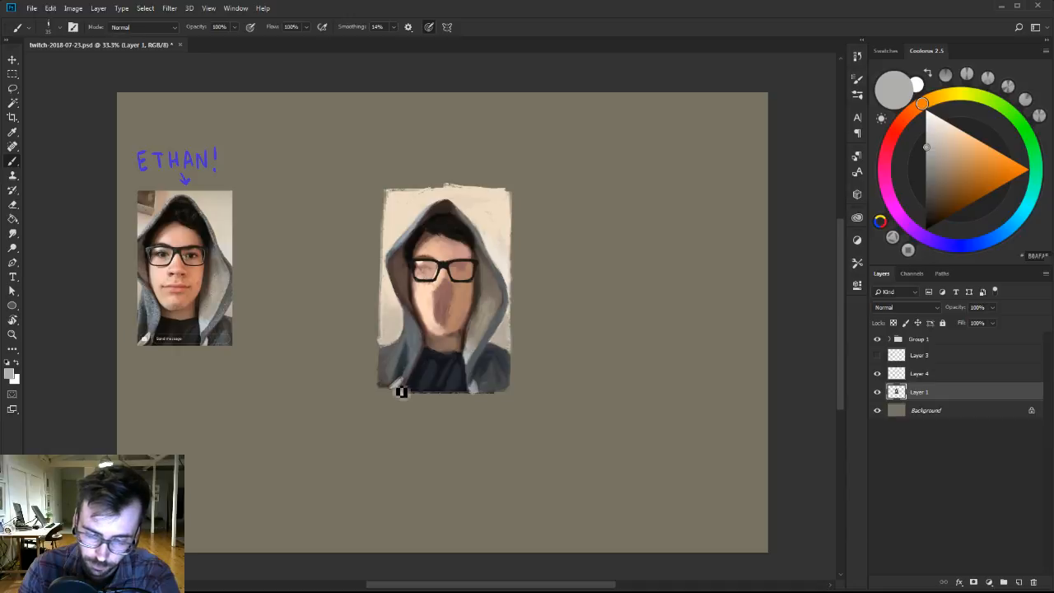
alt+click(486, 380)
alt+click(493, 372)
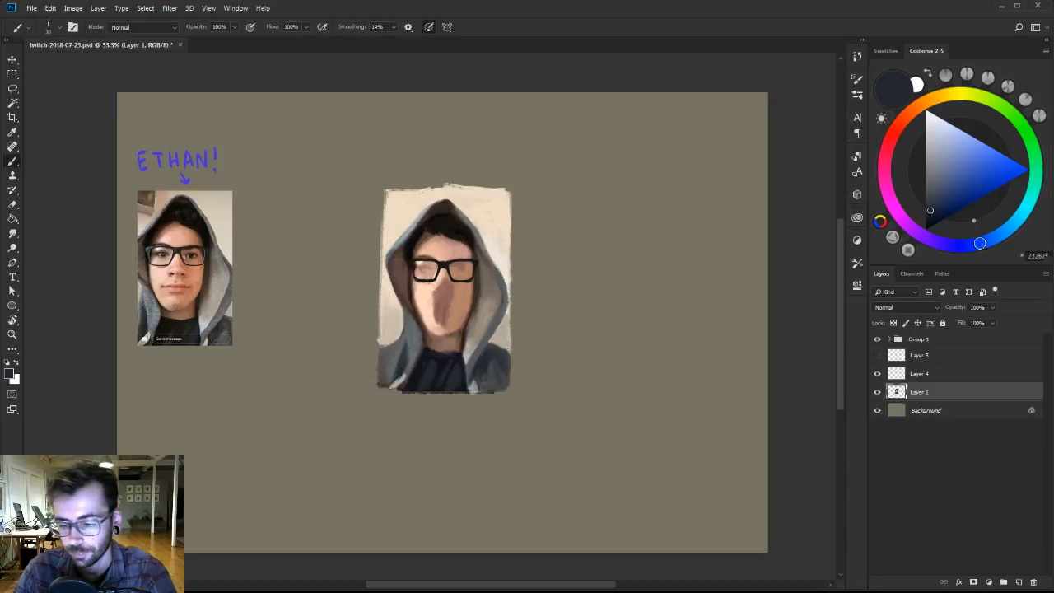
Refine the shadowed side of the face and the hairline beside the glasses with sampled tan, brown and near-black, adjusting the brush size.
alt+click(487, 280)
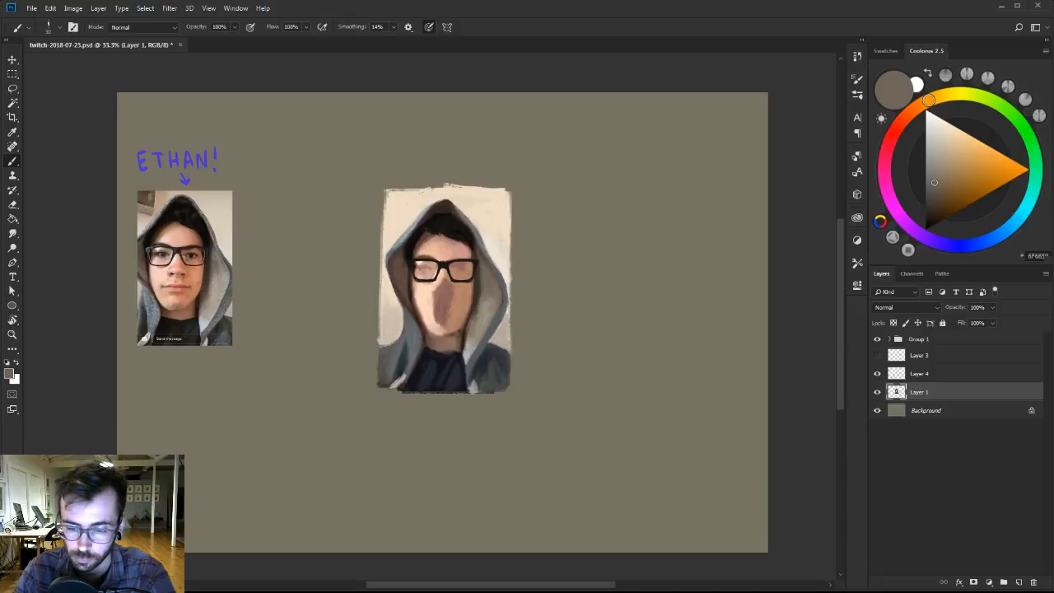
alt+click(468, 284)
alt+click(434, 253)
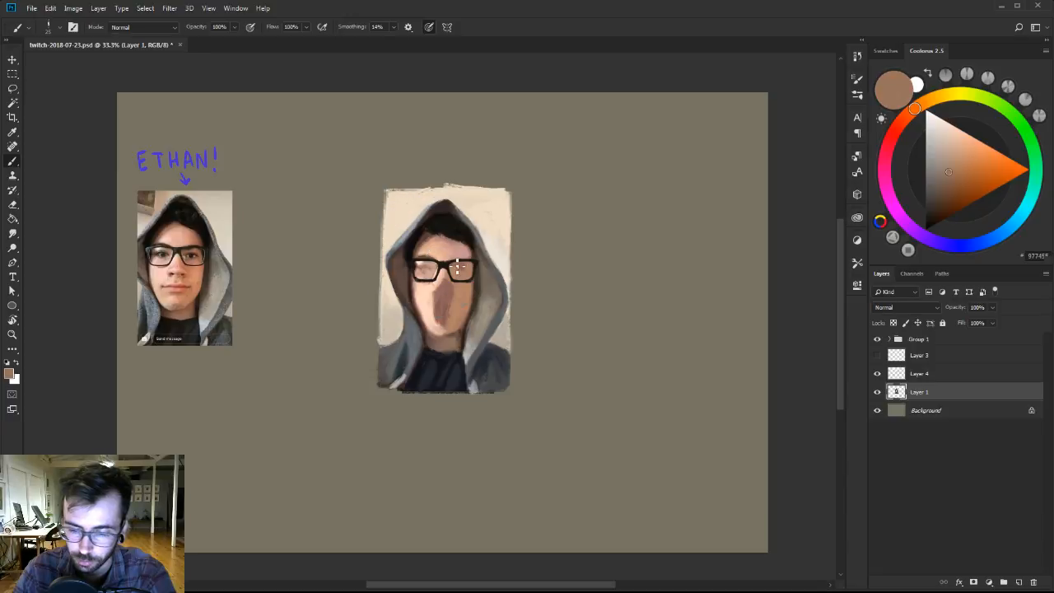
alt+click(435, 252)
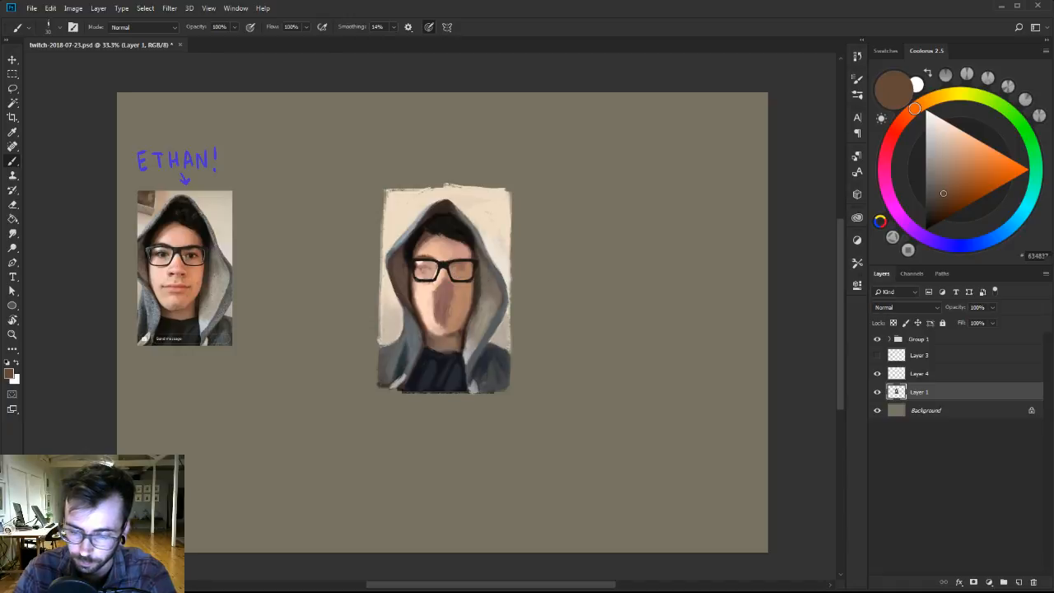
alt+click(476, 275)
alt+click(471, 242)
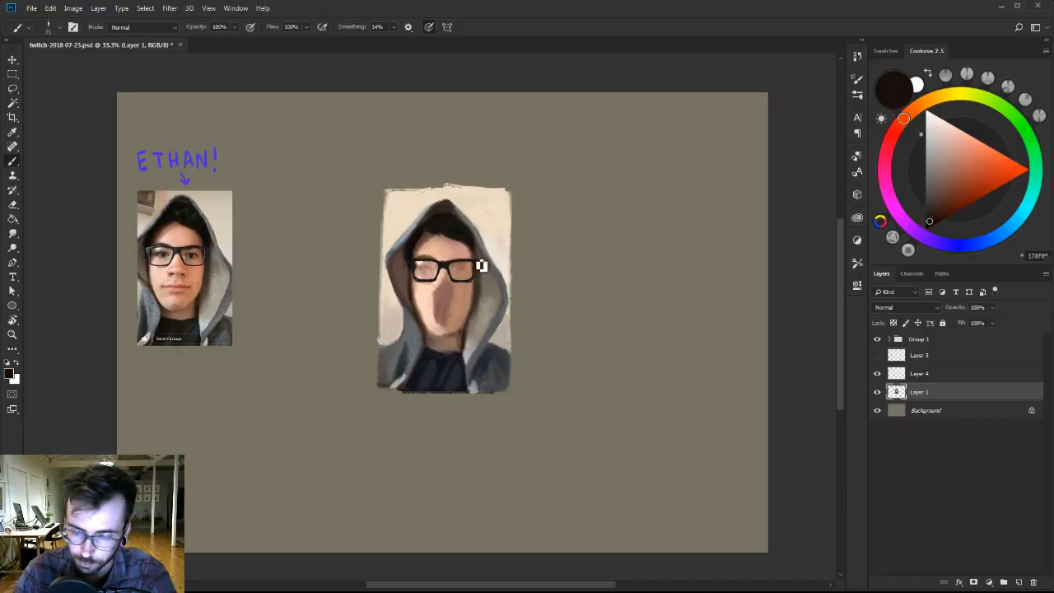
key(])
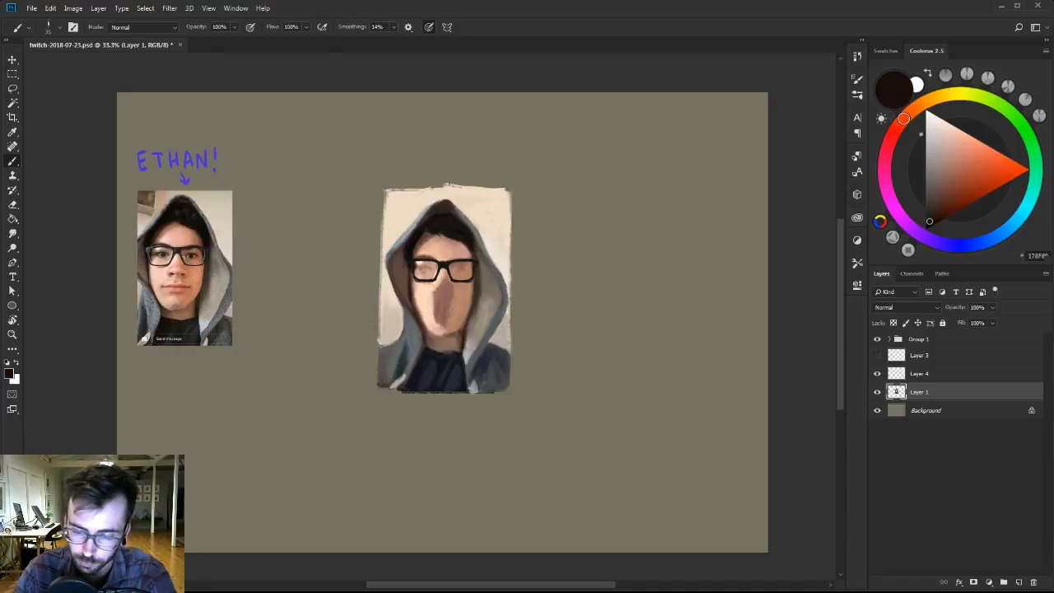
Mix a near-black brown and switch to the 30 px flat-edged brush to sharpen the dark shapes framing the face.
mouse_move(447, 256)
mouse_down()
mouse_move(457, 256)
mouse_move(452, 266)
mouse_up()
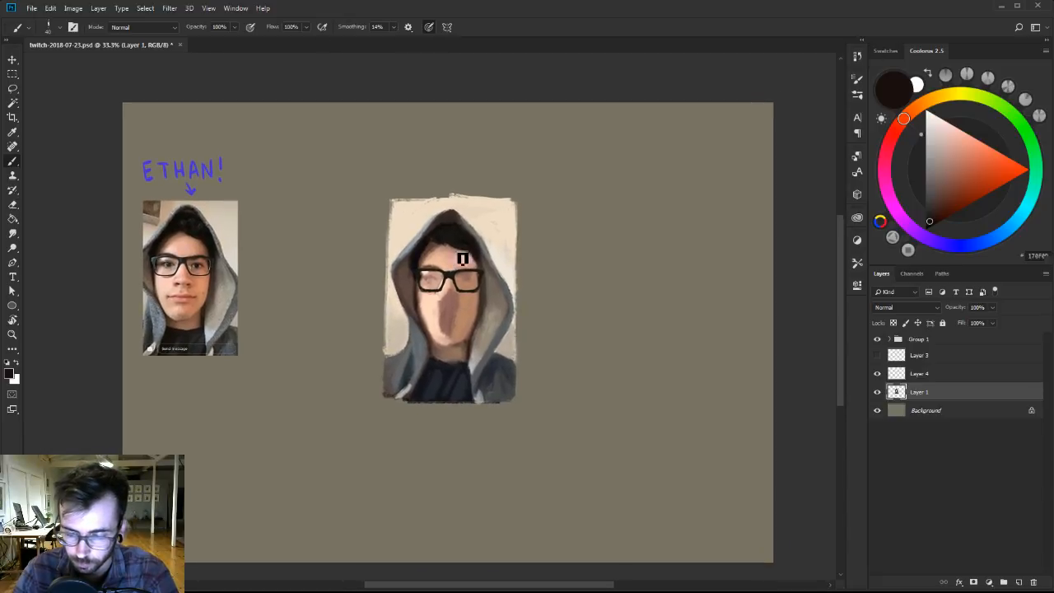
alt+click(485, 301)
click(933, 224)
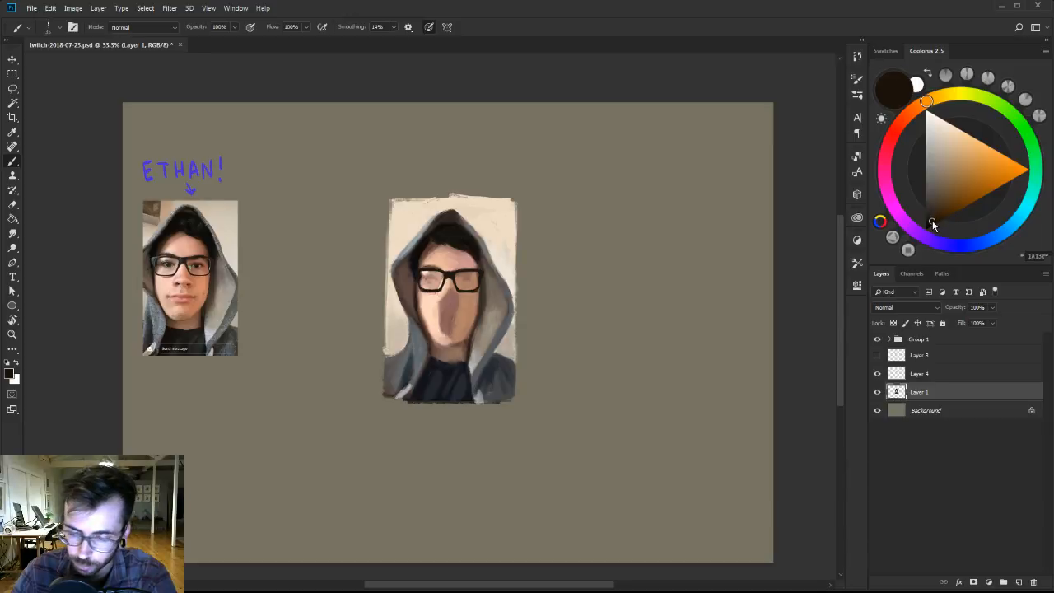
right_click(428, 280)
click(534, 392)
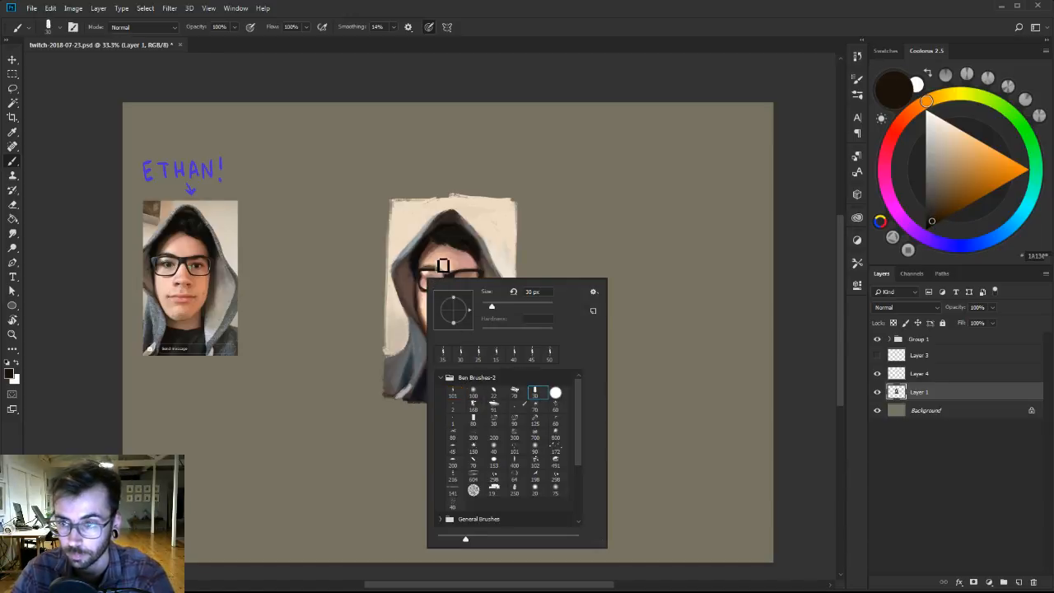
click(443, 266)
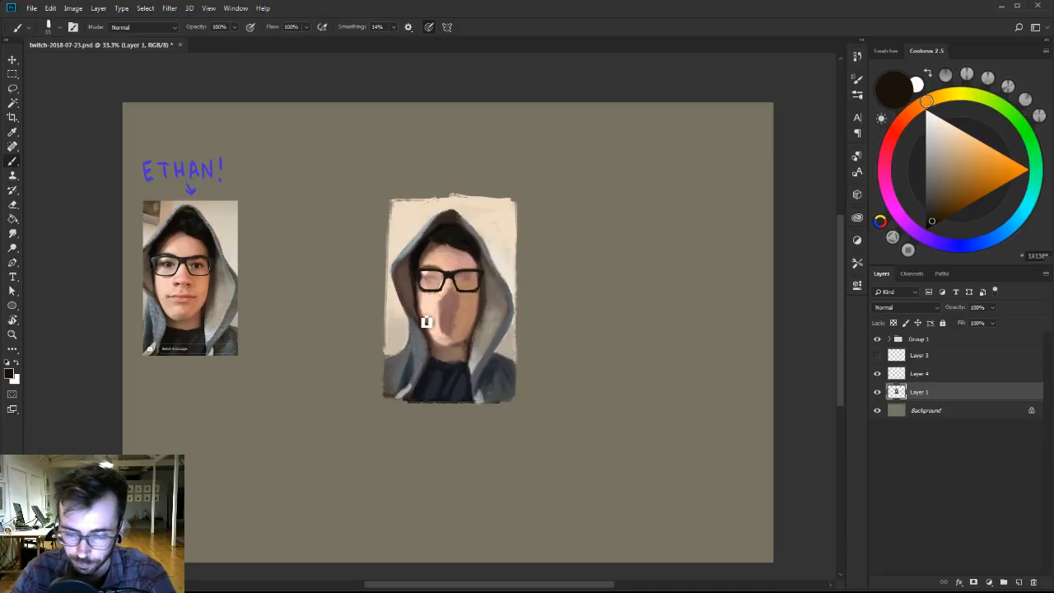
key([)
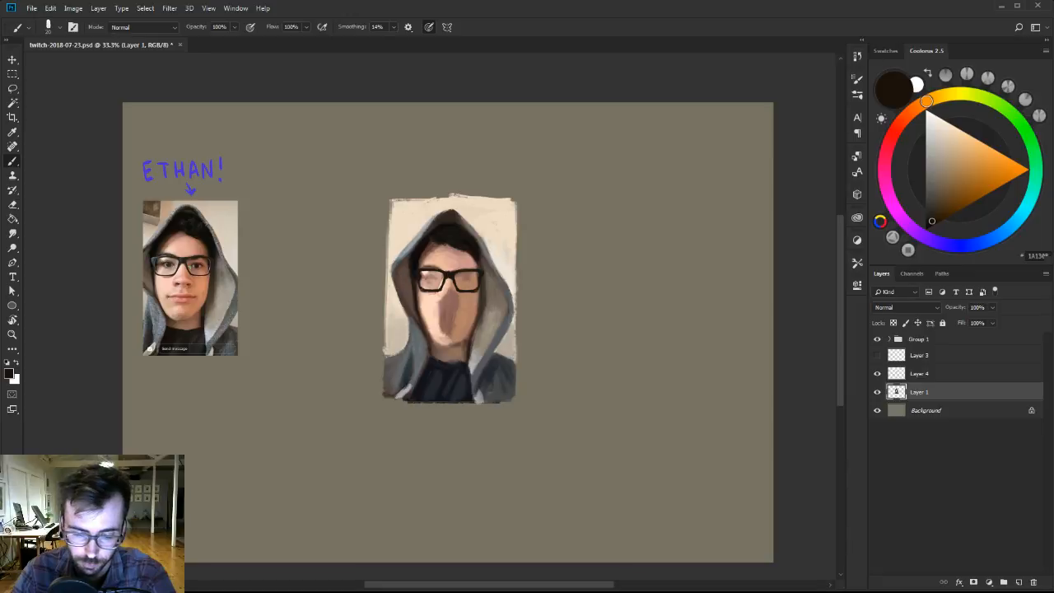
Deepen the inner shadow of the hood beside the hair with sampled and darkened browns, and tidy its edge with background cream.
alt+click(410, 267)
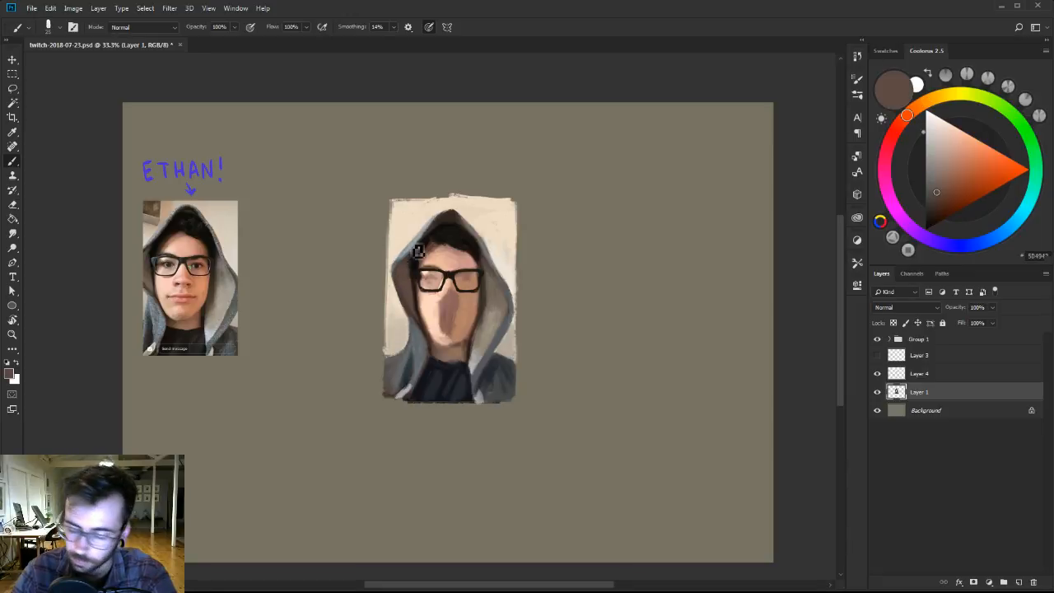
alt+click(419, 251)
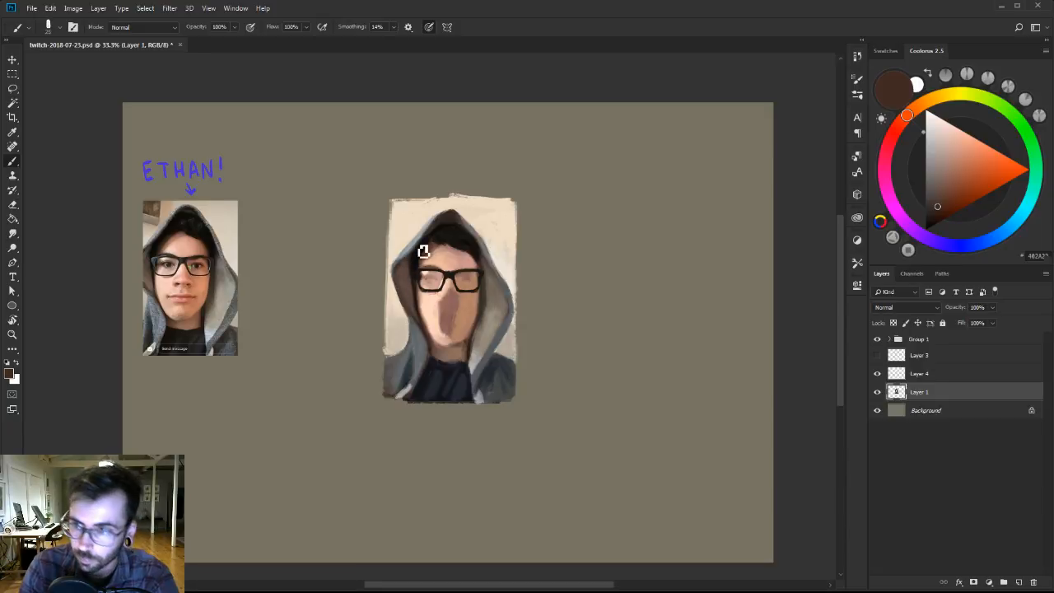
drag(936, 207, 937, 217)
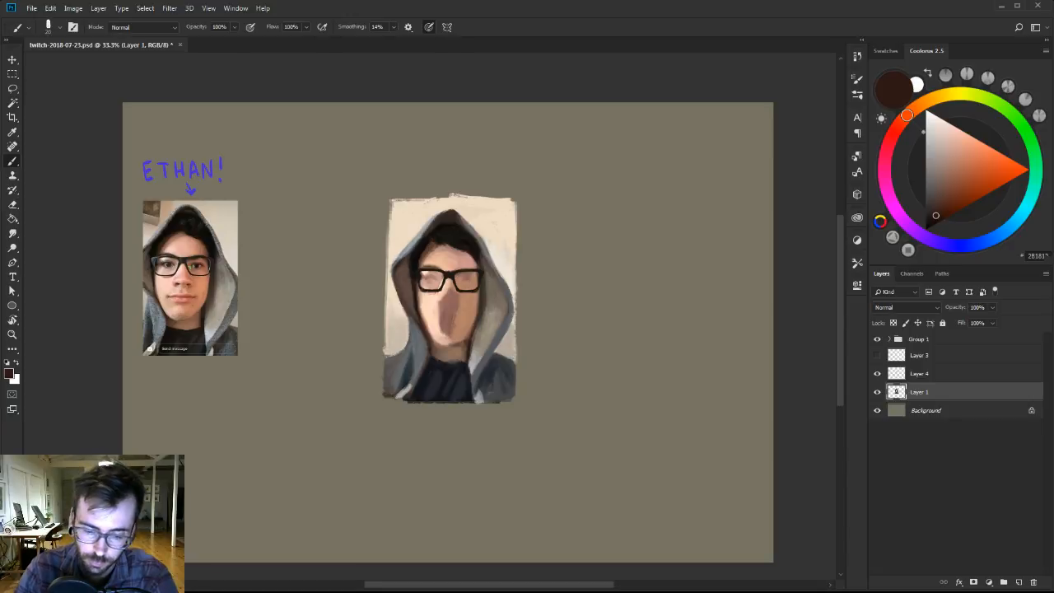
alt+click(398, 302)
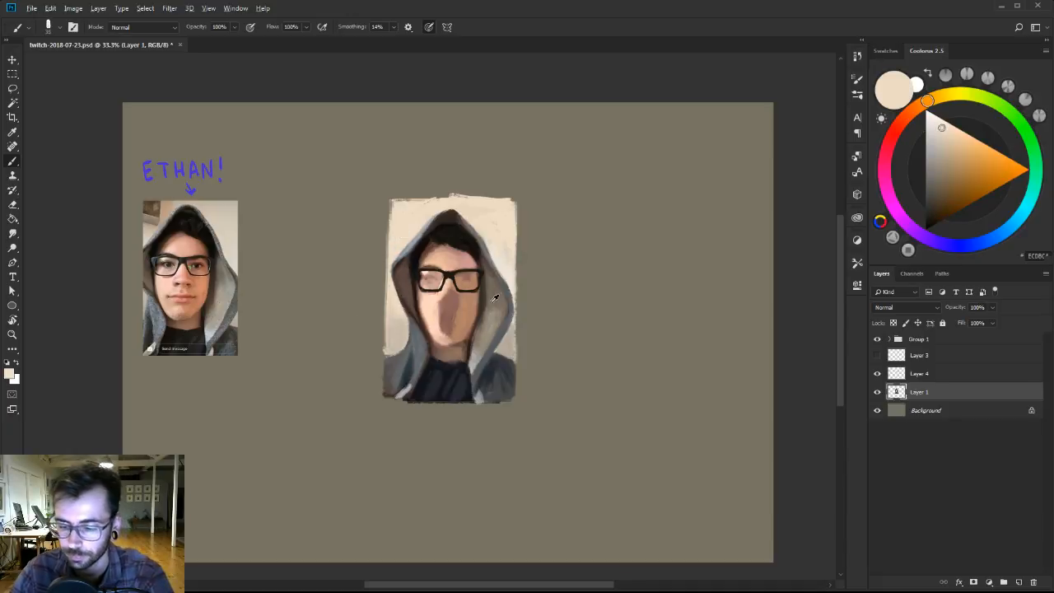
alt+click(402, 269)
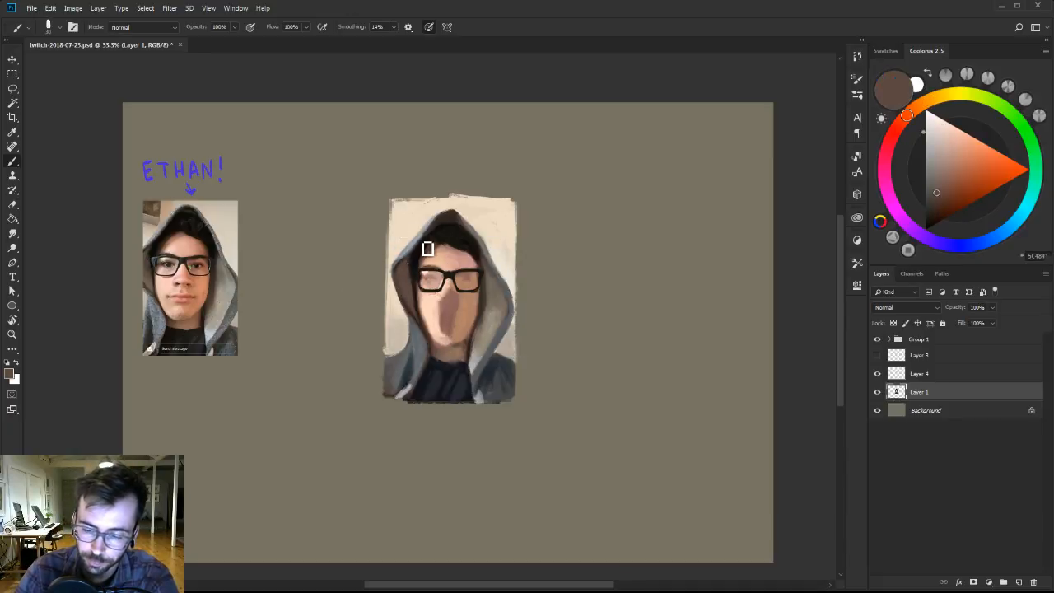
alt+click(402, 261)
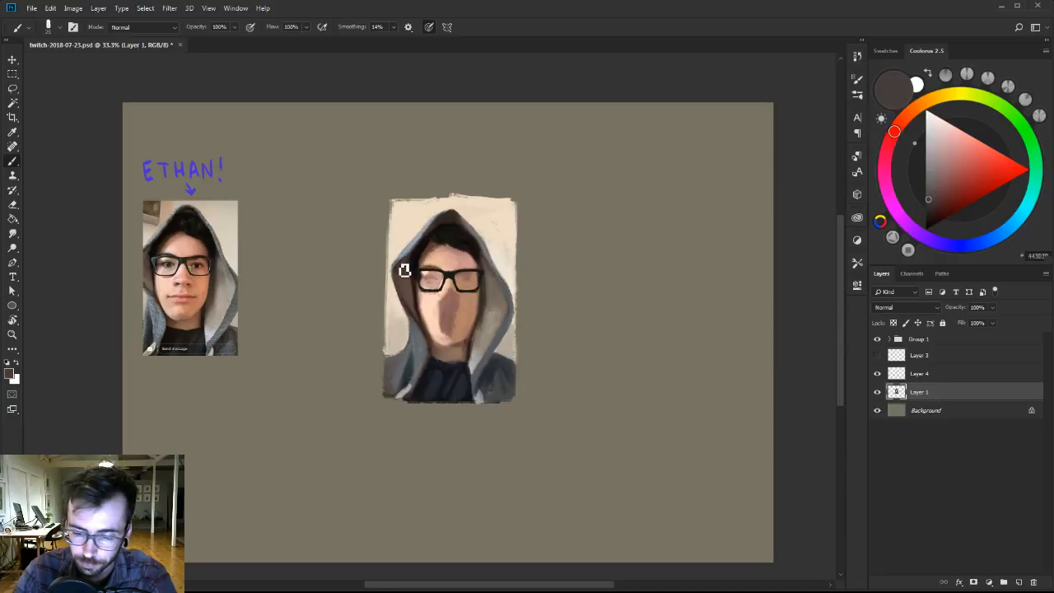
Clean up the hood's lit-side outer edge with sampled taupe and background cream, and redraw its rim in darkened blue-grey.
alt+click(498, 283)
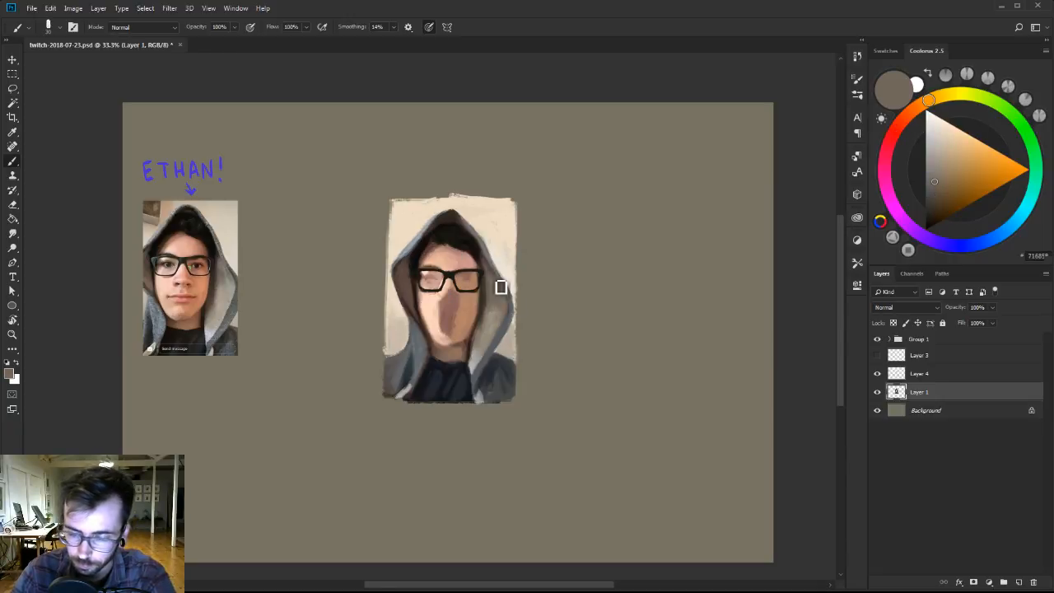
alt+click(508, 274)
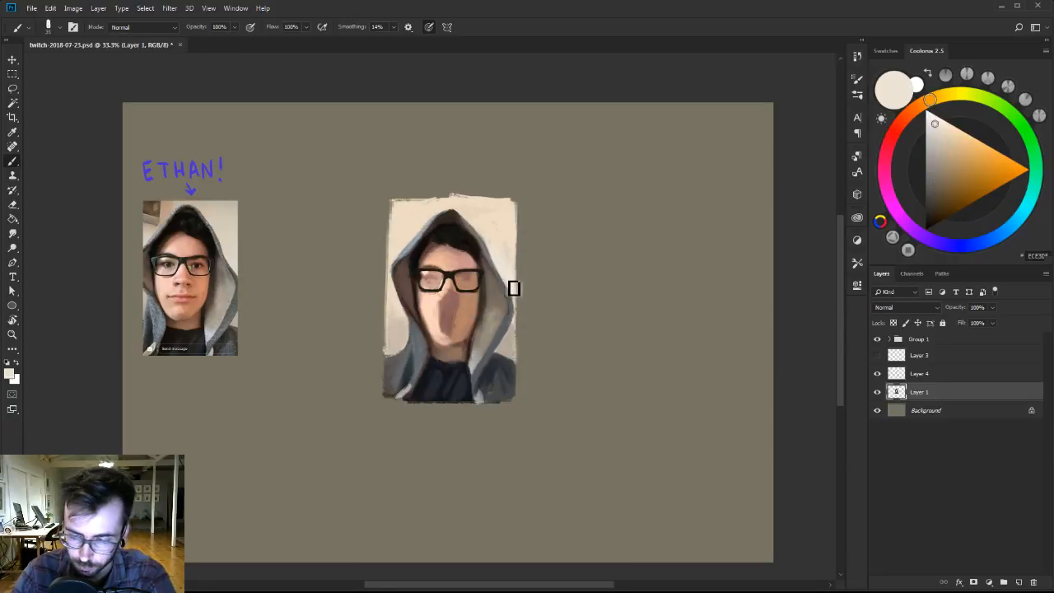
alt+click(515, 303)
click(932, 205)
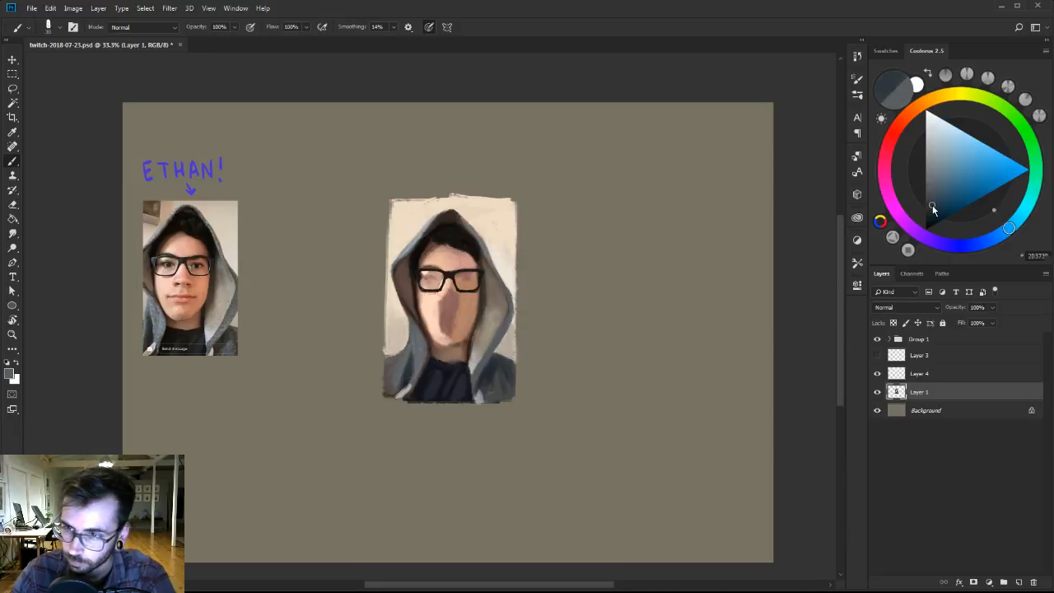
key([)
key([)
key([)
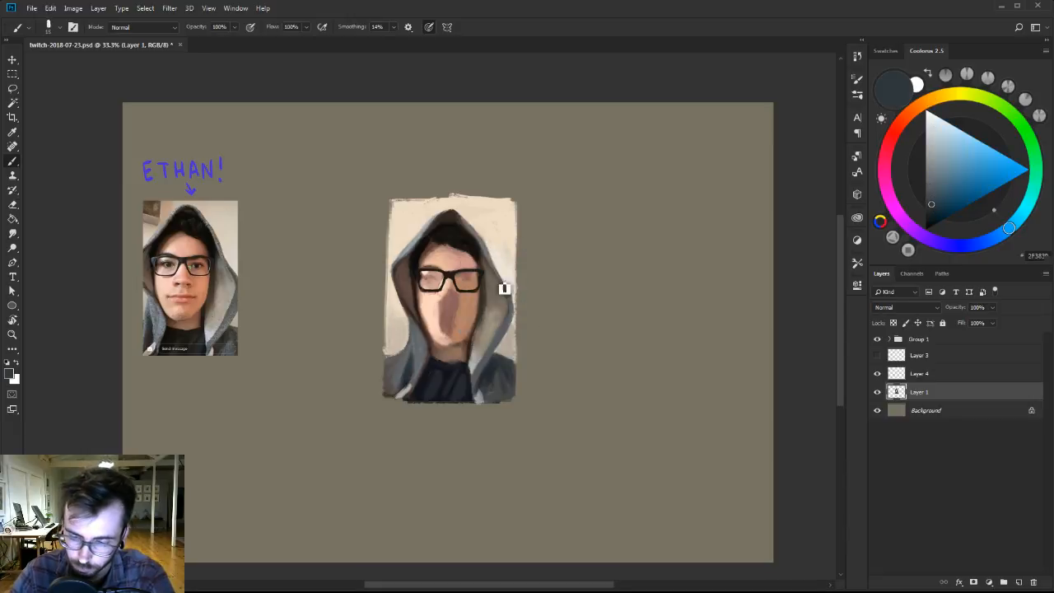
key(bracketright)
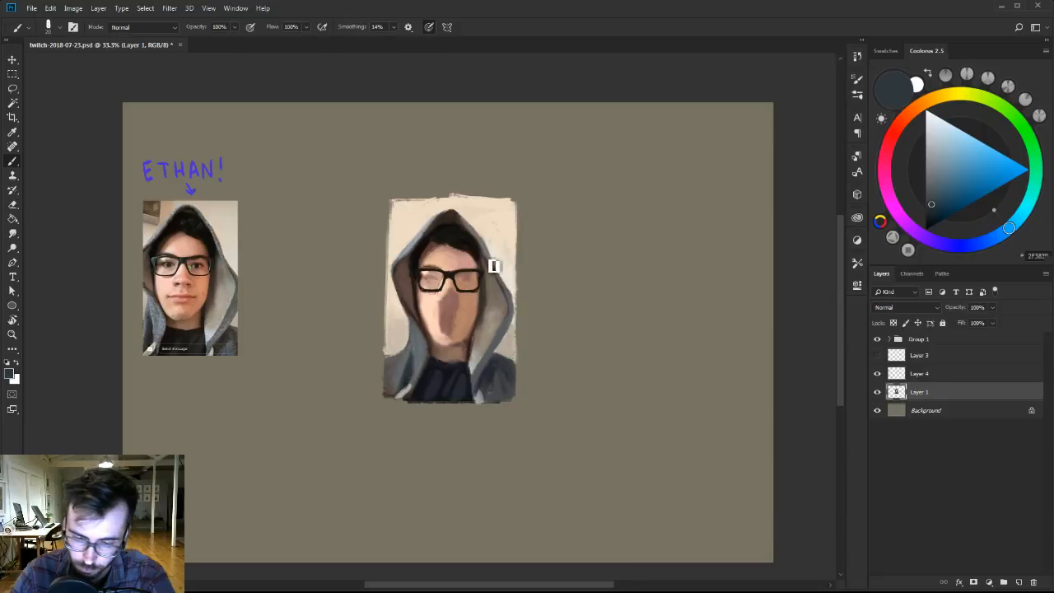
alt+click(505, 287)
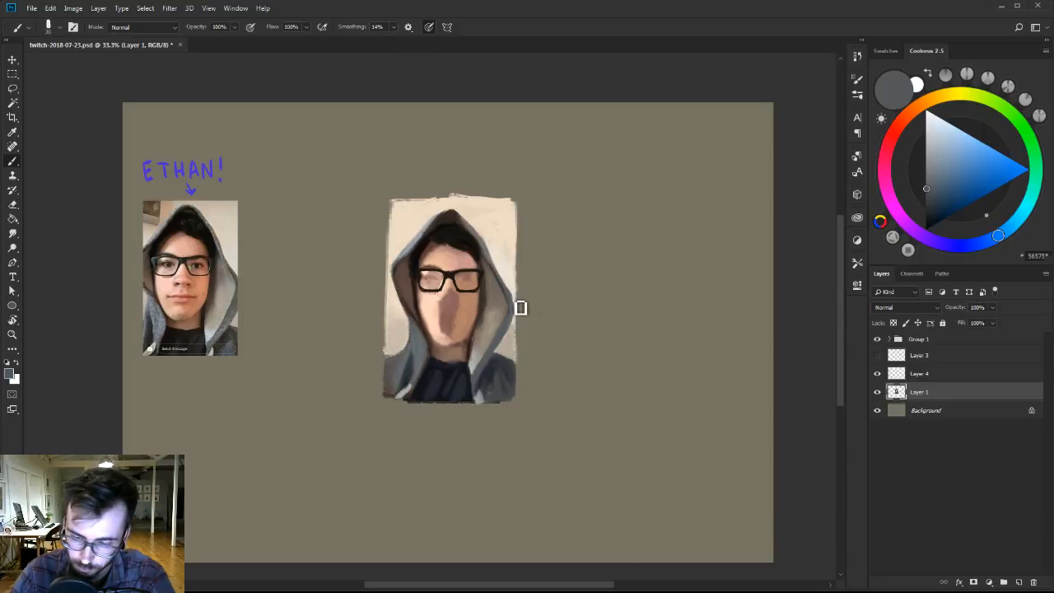
Mix a lighter blue-grey from the sampled hood colour and switch brushes to paint the outer rim down towards the shoulder.
alt+click(489, 357)
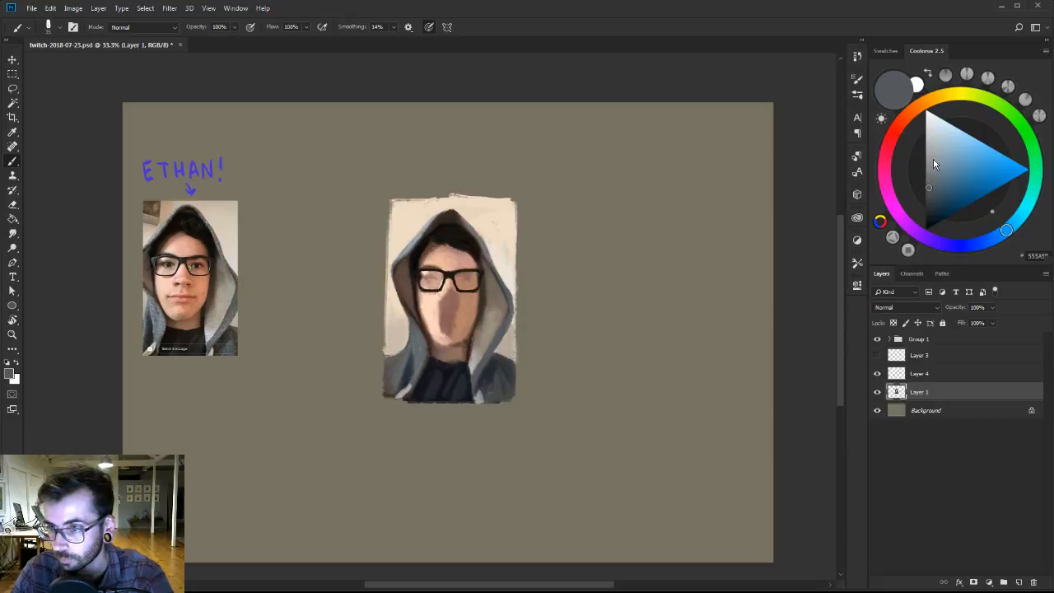
click(931, 174)
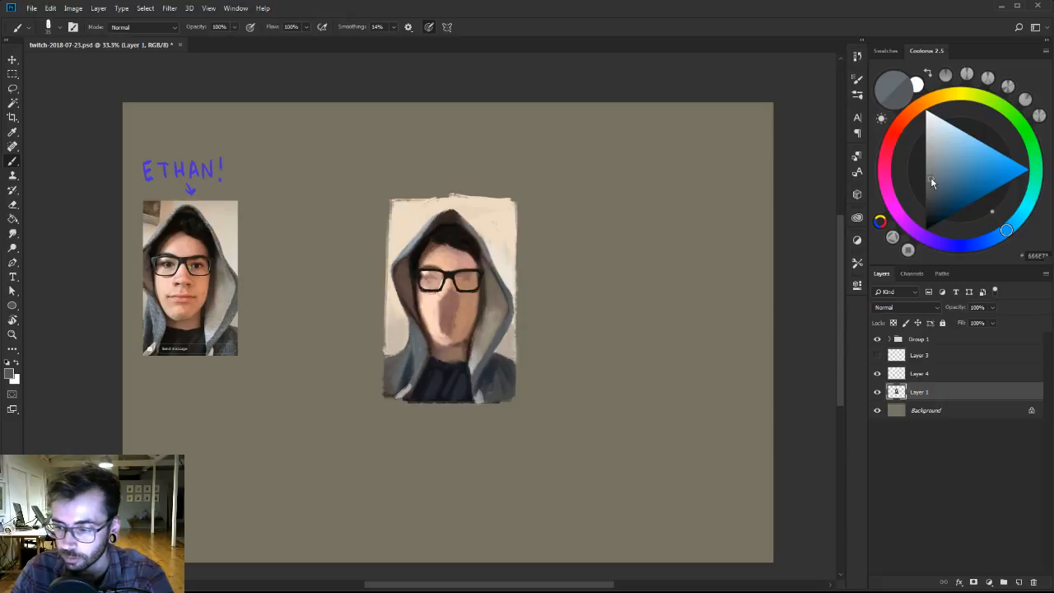
right_click(497, 301)
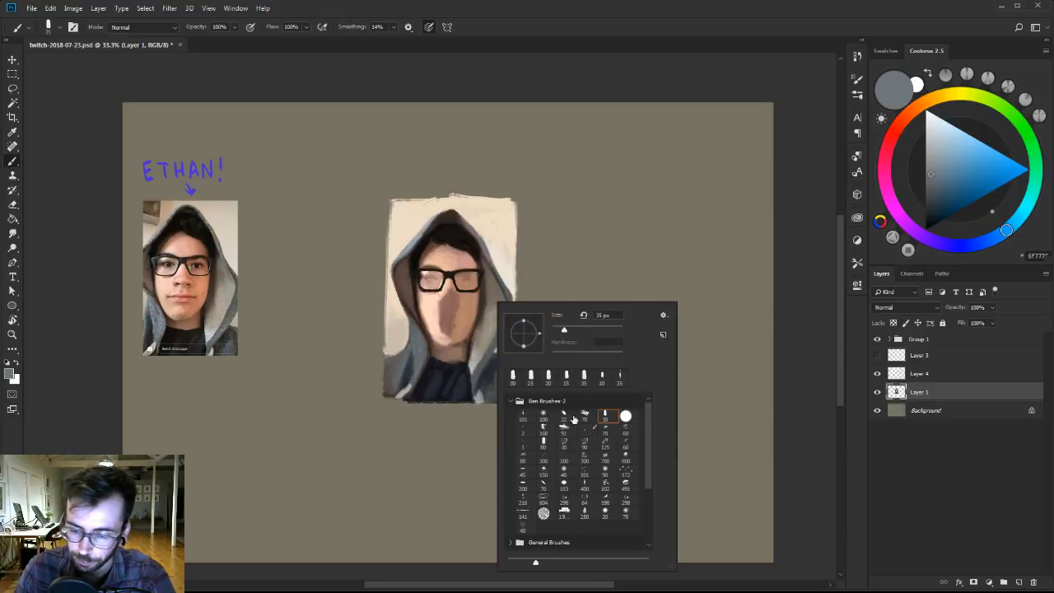
key(Return)
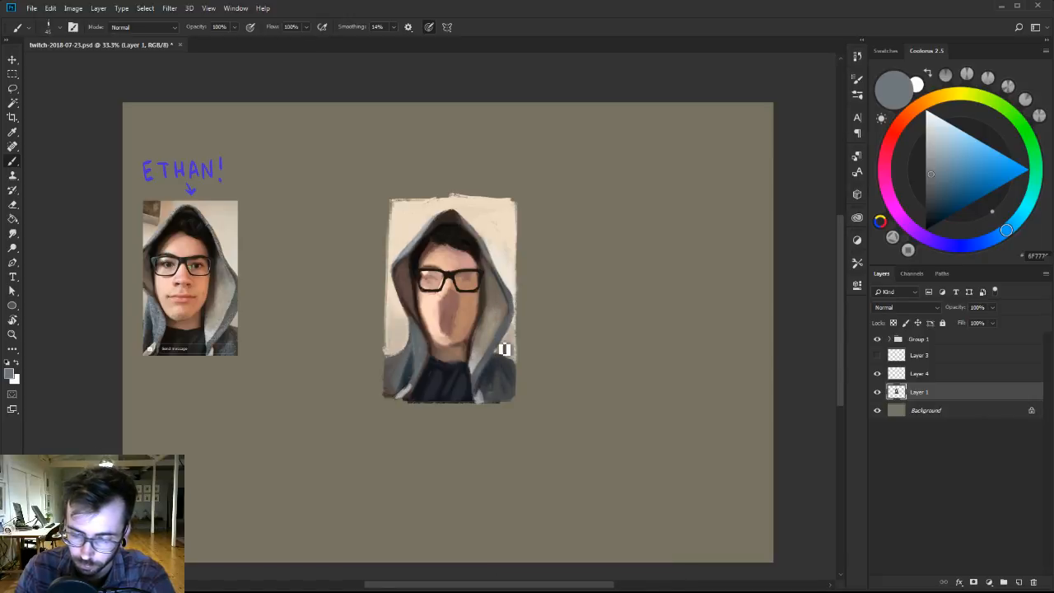
Mix sampled jacket blues down to near-black and sharpen the dark edges of the shirt and shoulder beside the hood's lower rim.
alt+click(495, 377)
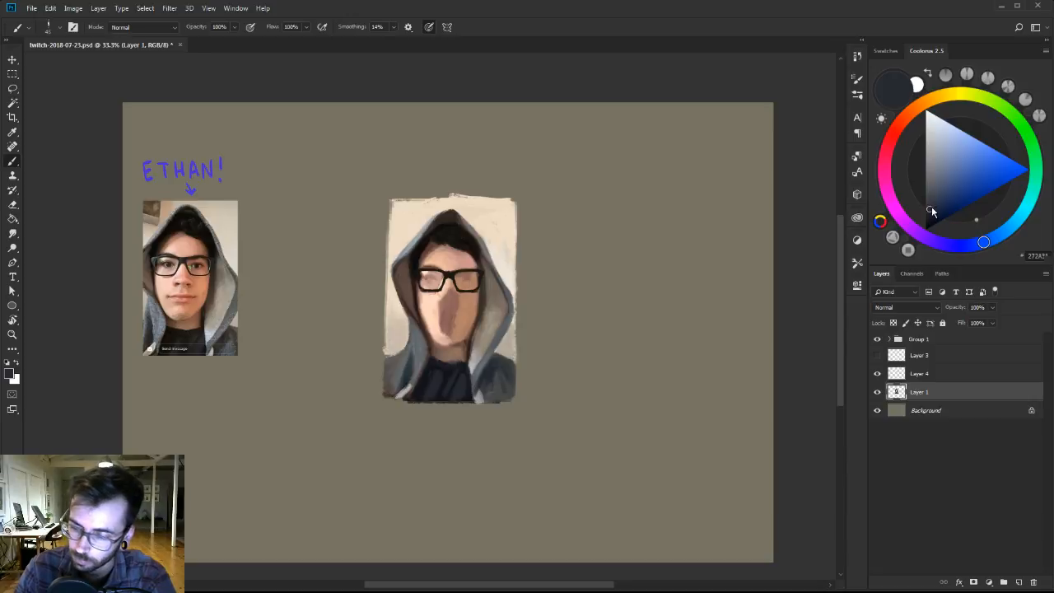
drag(932, 205, 930, 219)
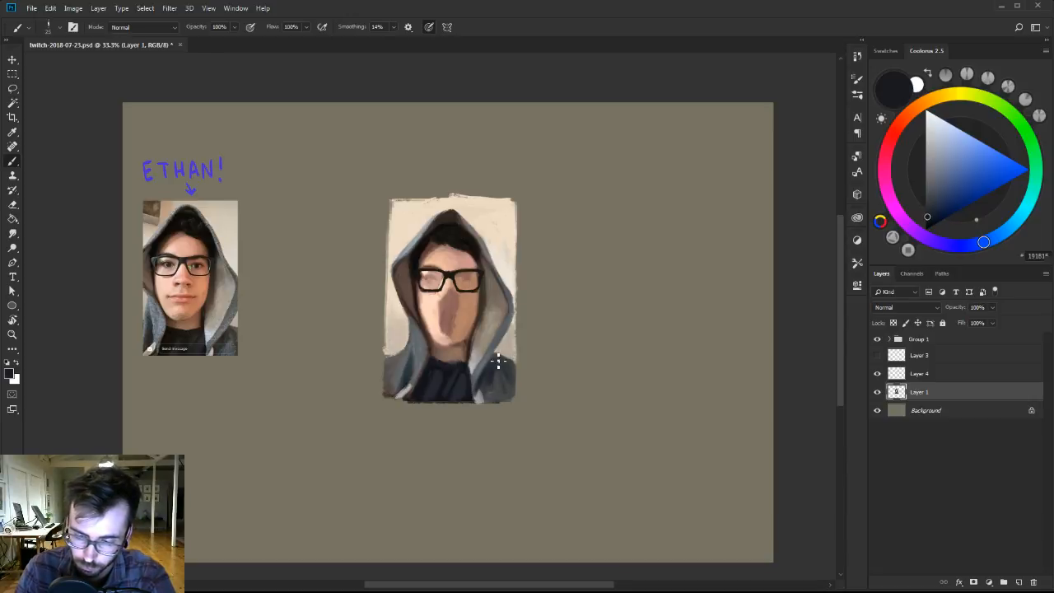
alt+click(465, 390)
key(bracketright)
key(bracketright)
drag(470, 403, 476, 395)
alt+click(478, 398)
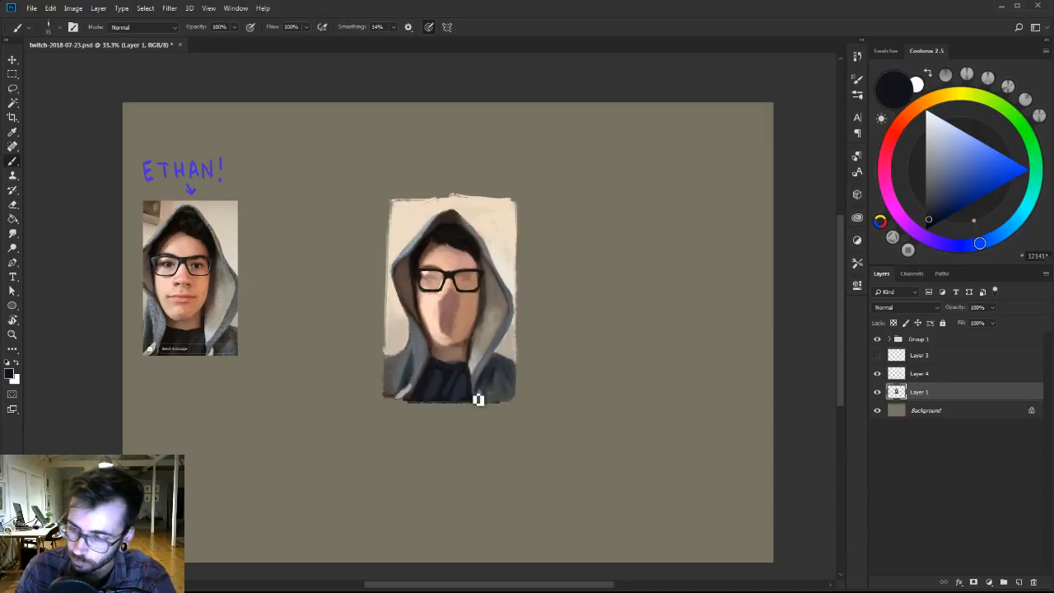
click(927, 225)
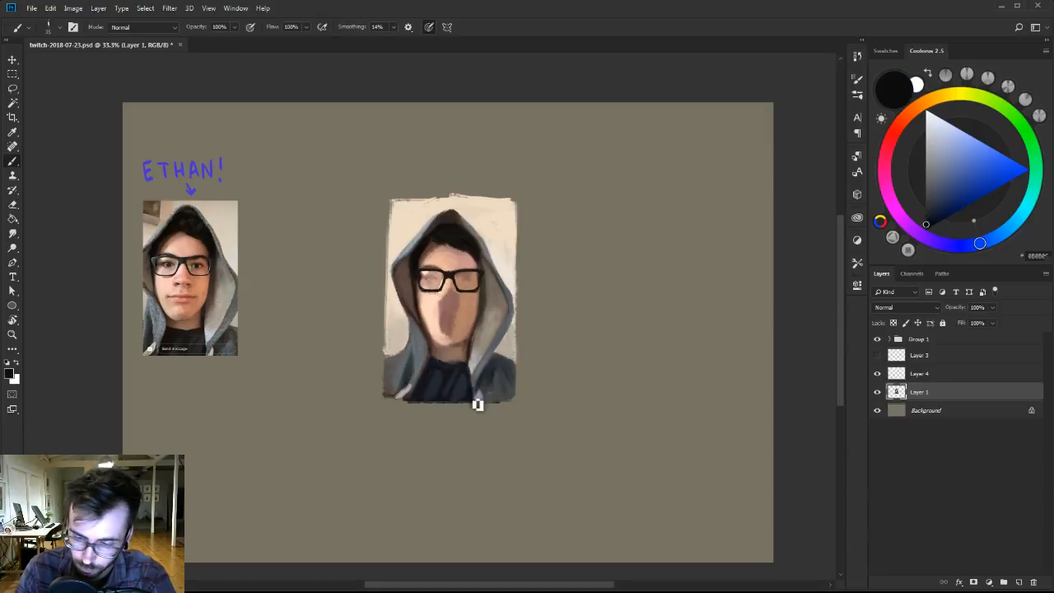
alt+click(475, 375)
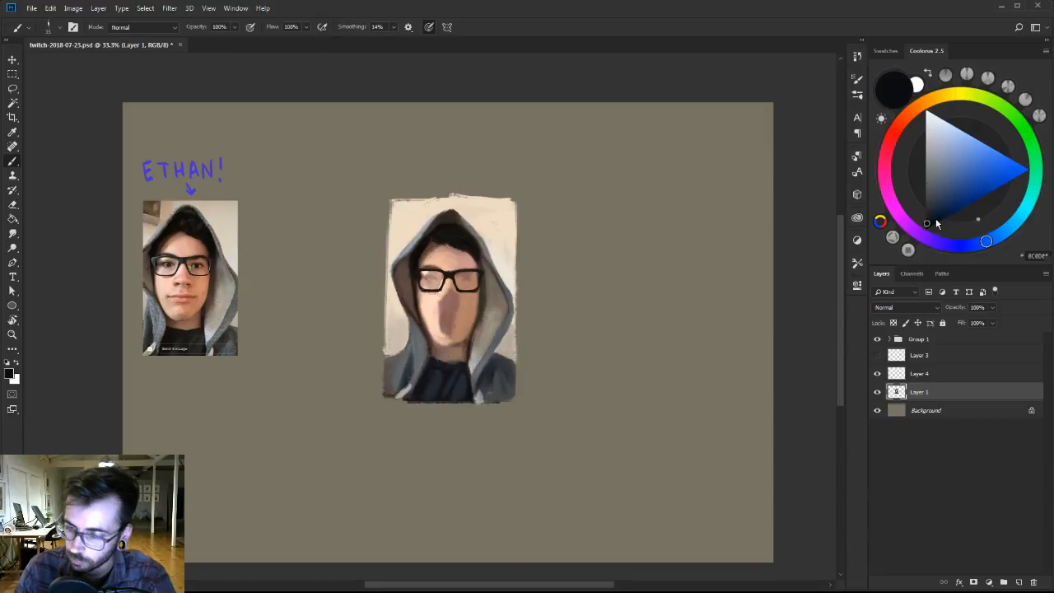
Switch to the 30 px flat-edged brush and deepen the dark shirt below the neck with near-black and sampled blue tones.
right_click(482, 387)
click(587, 471)
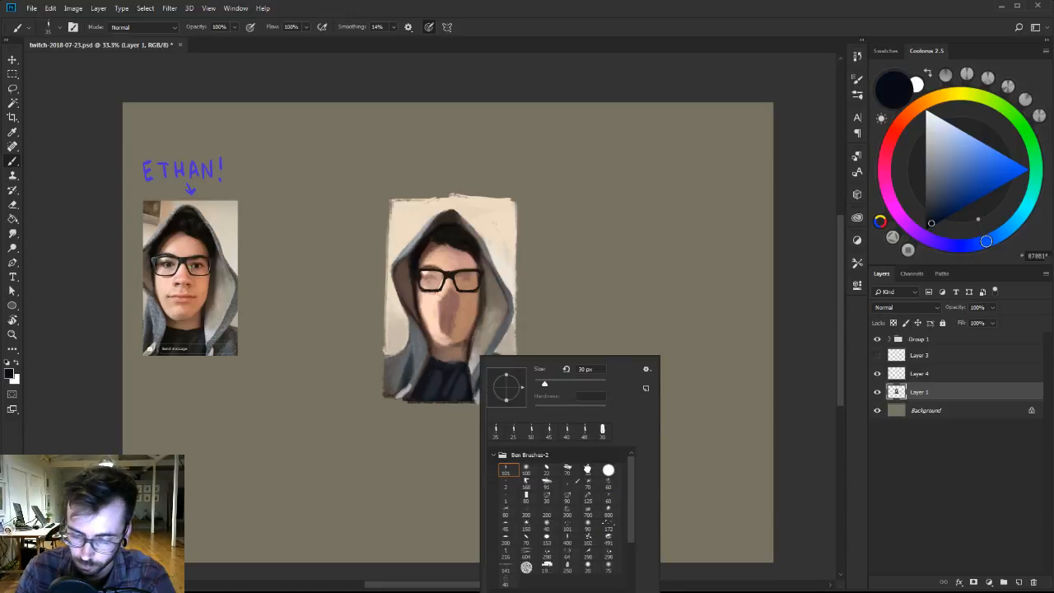
key([)
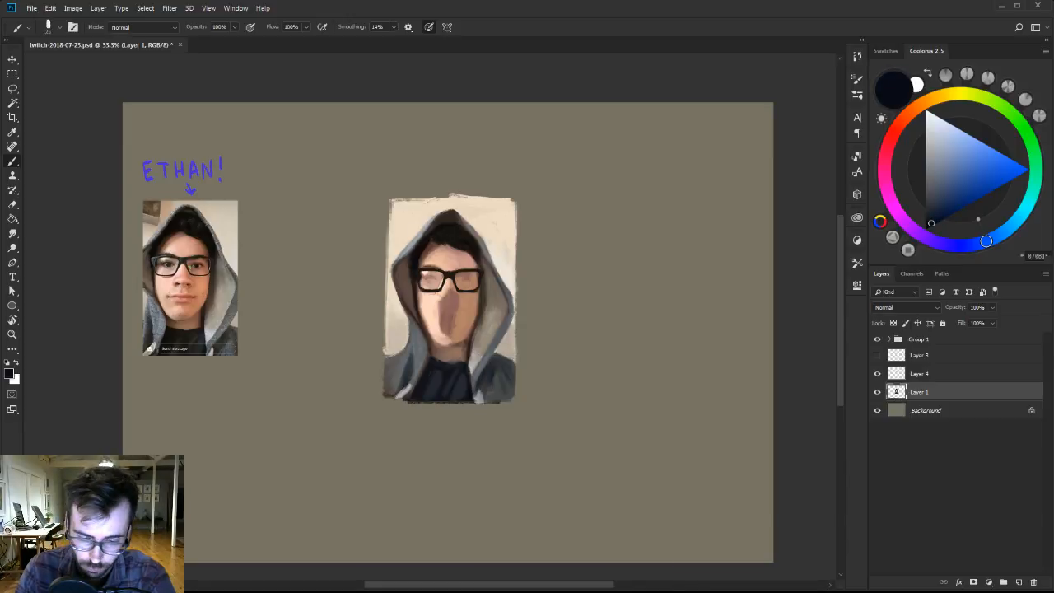
click(913, 106)
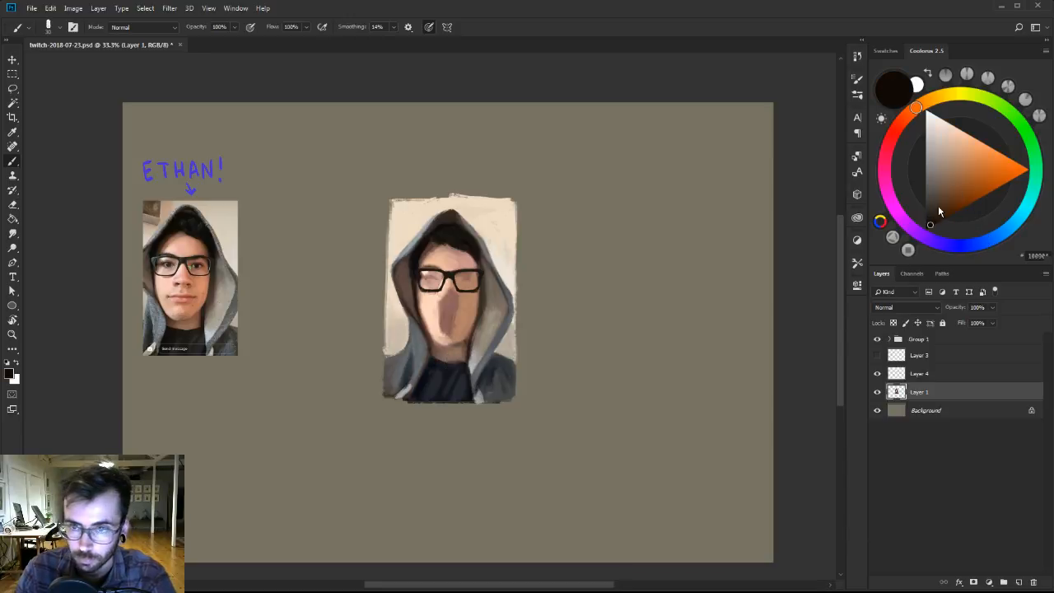
key([)
alt+click(436, 387)
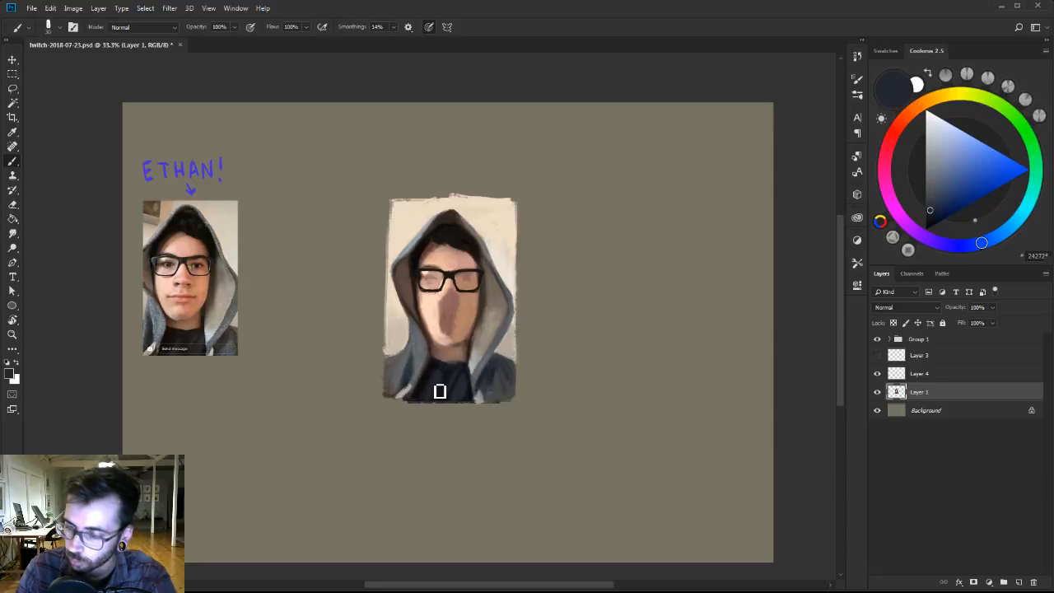
Work warm dark browns and sampled navy into the shirt folds, and save the document.
click(924, 105)
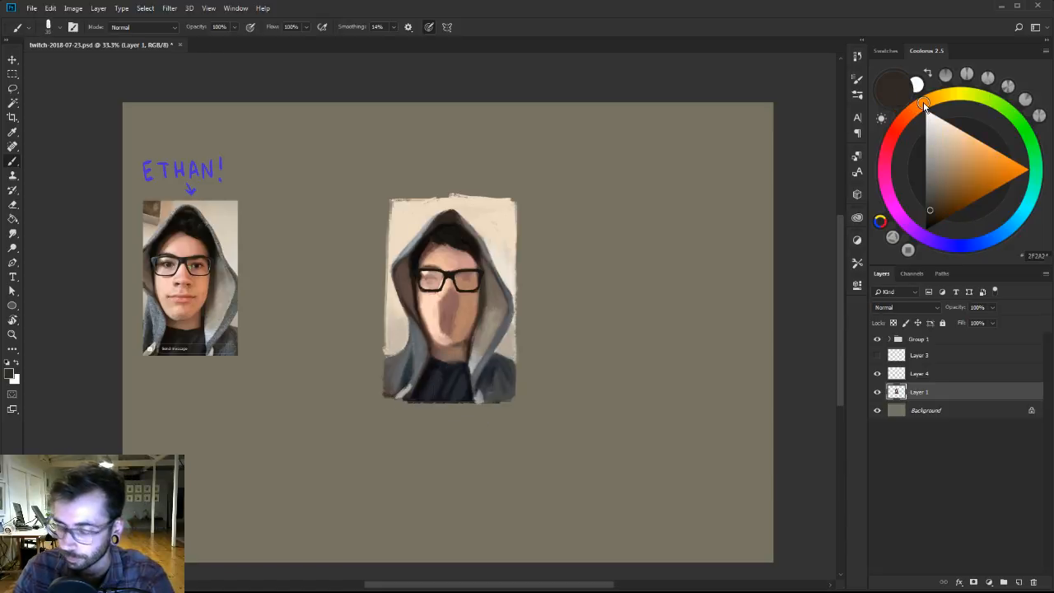
alt+click(439, 385)
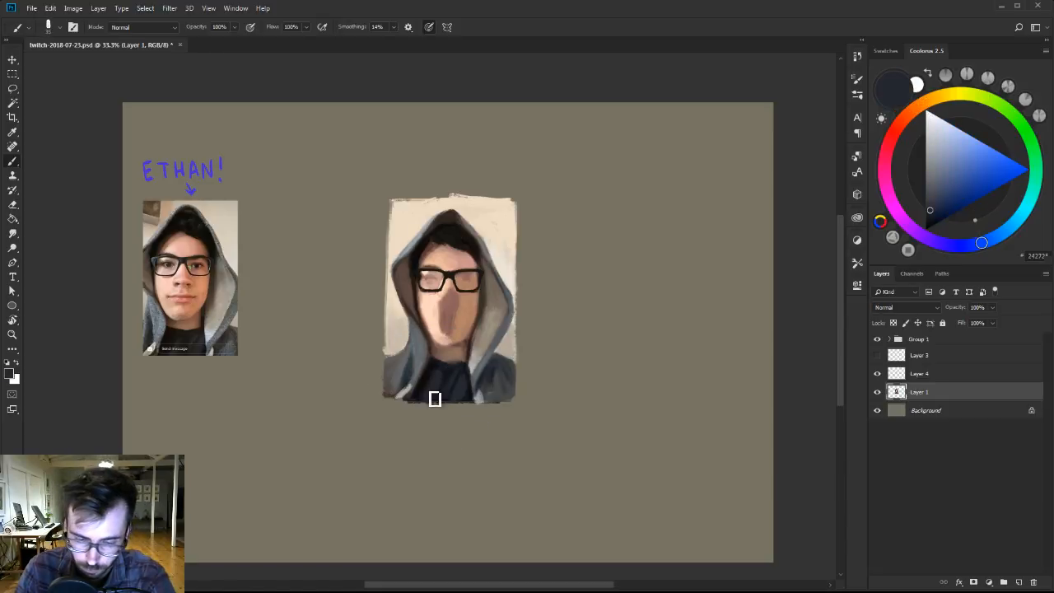
click(922, 105)
click(936, 202)
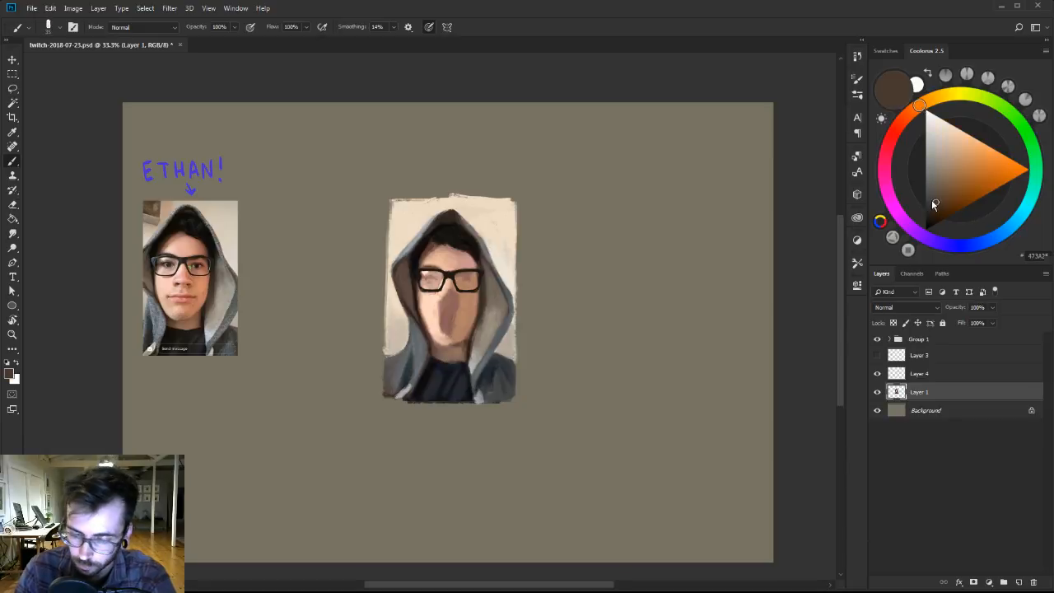
alt+click(447, 378)
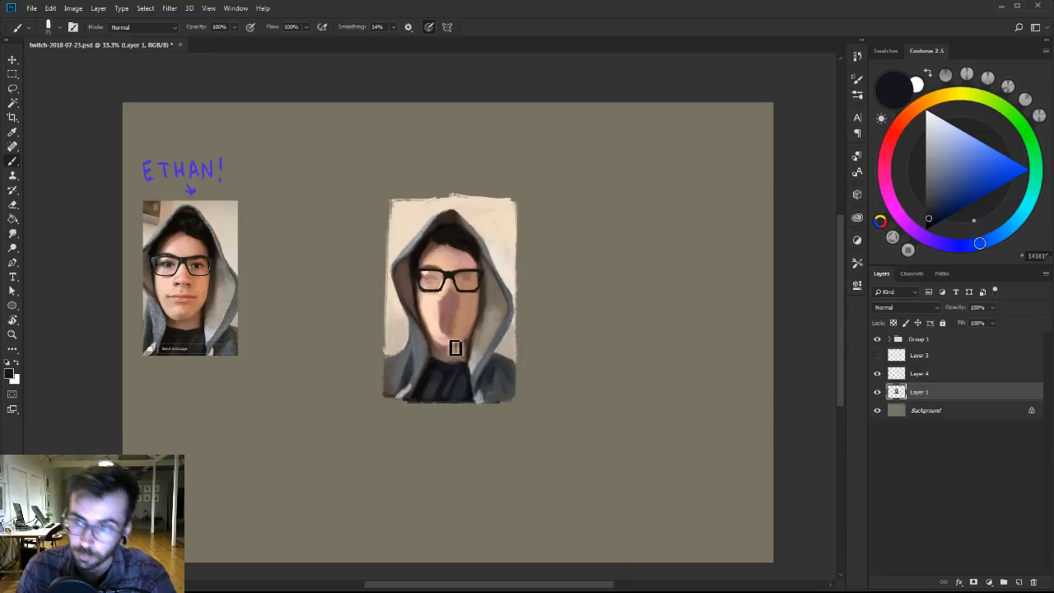
key(ctrl+s)
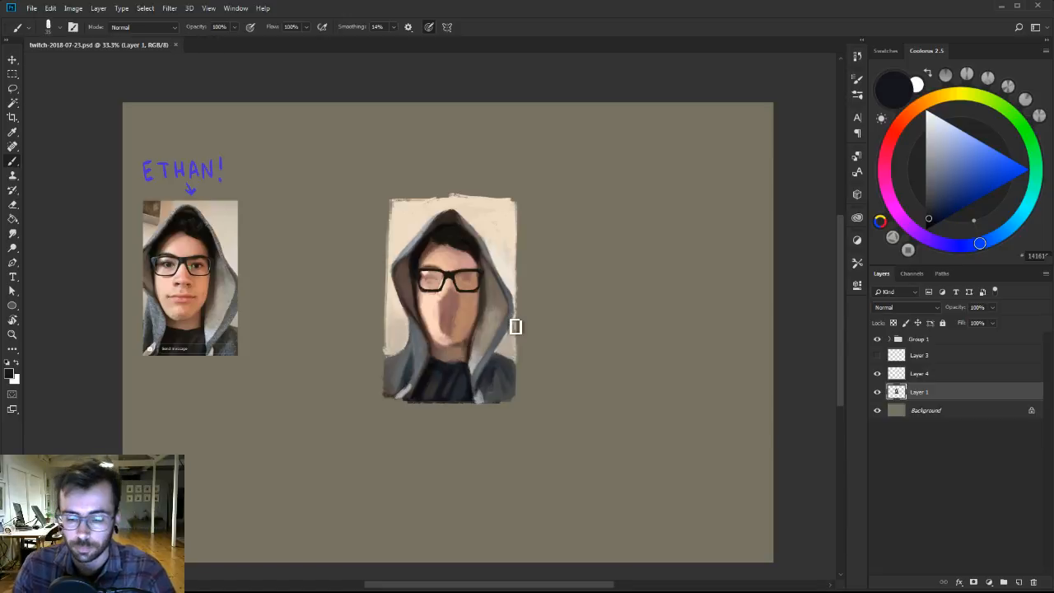
Switch to the 101 brush, enlarge it to 35–45 px, and refine the chin and jaw with sampled skin tones.
right_click(479, 278)
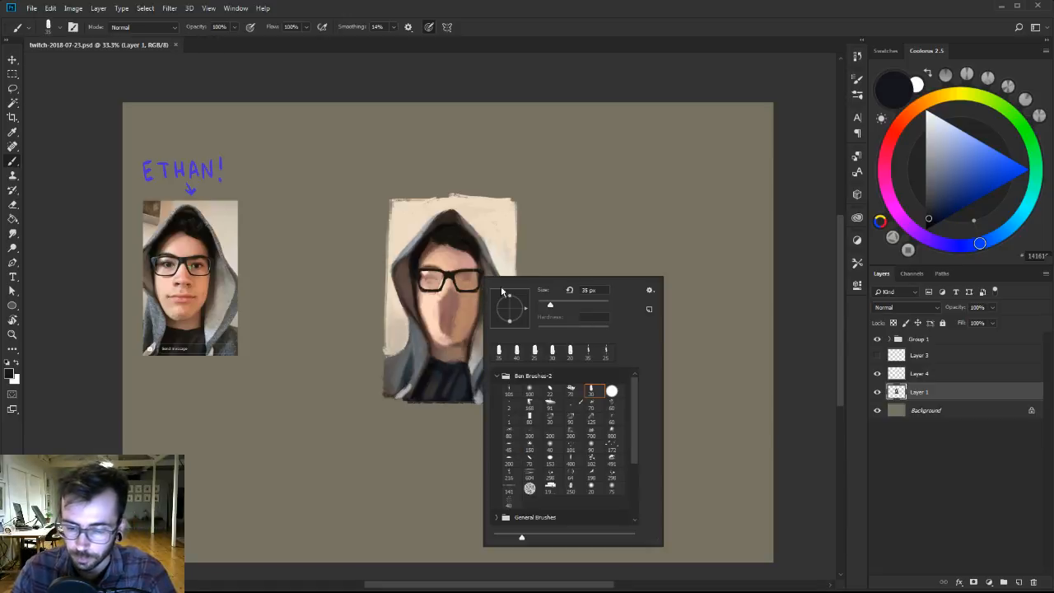
click(510, 391)
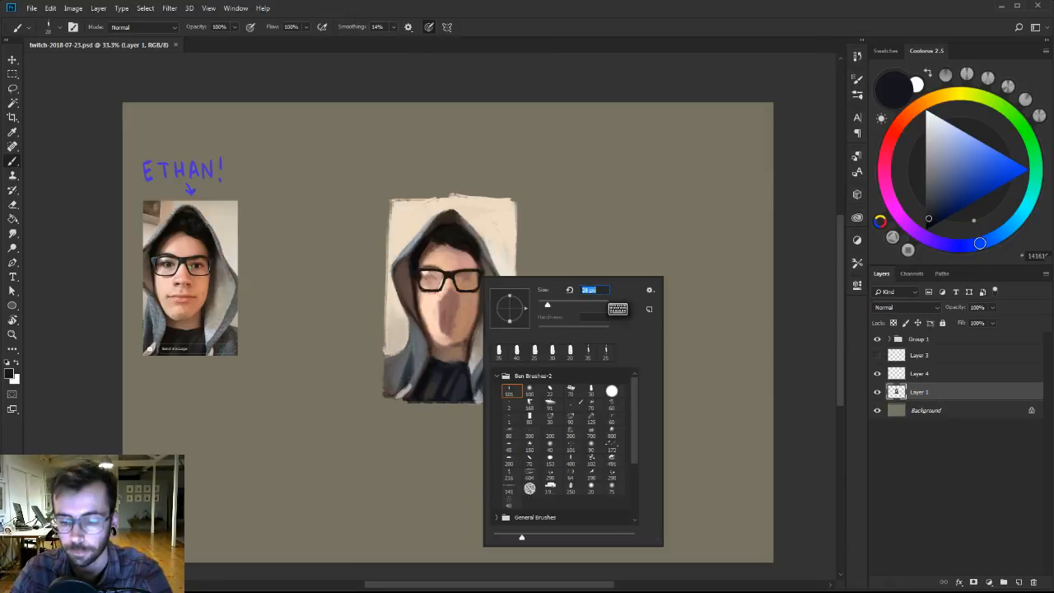
click(467, 313)
key(bracketright)
key(bracketright)
alt+click(454, 333)
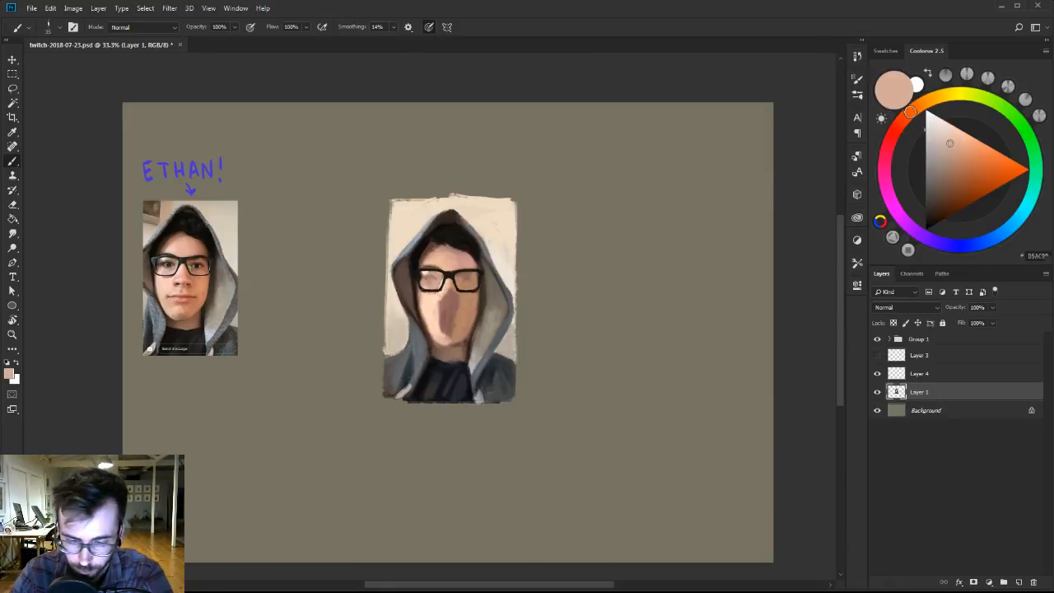
alt+click(456, 336)
alt+click(464, 344)
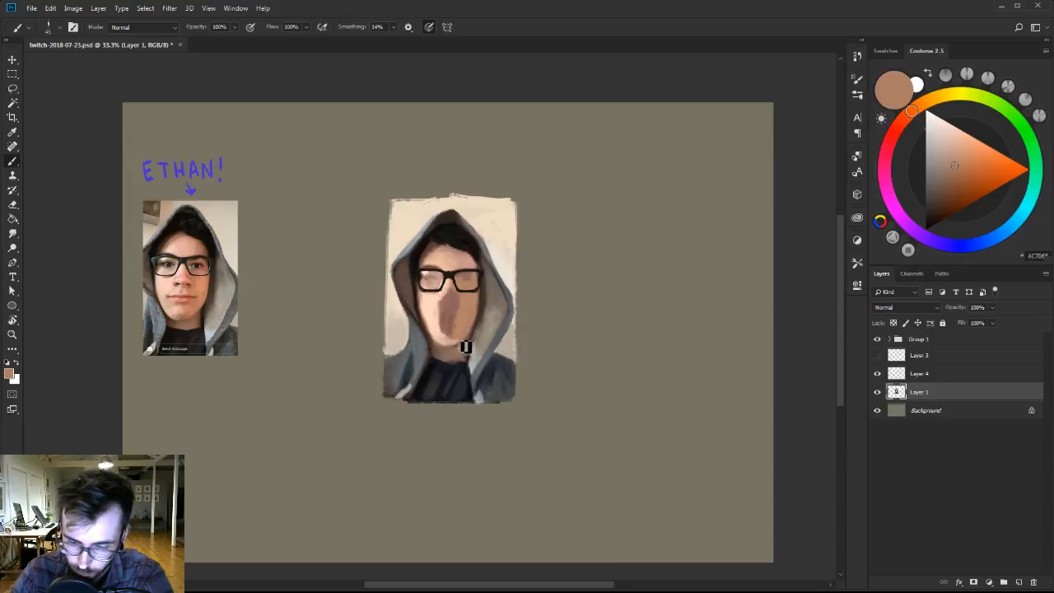
Narrow the dark shadow running down the middle of the face with sampled light and tan skin tones.
alt+click(438, 316)
key(])
drag(440, 301, 441, 327)
alt+click(466, 297)
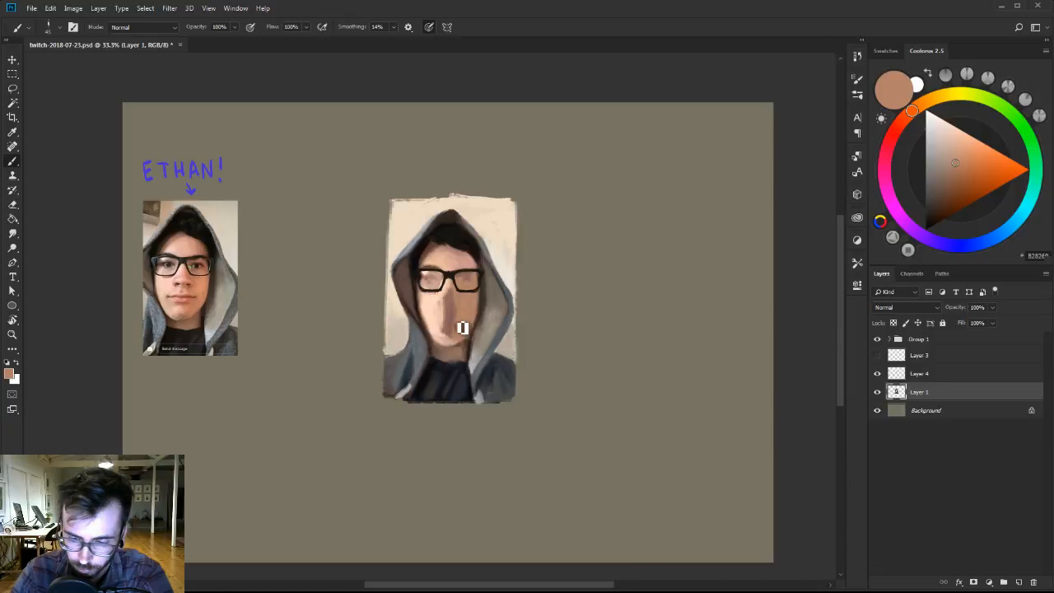
alt+click(446, 288)
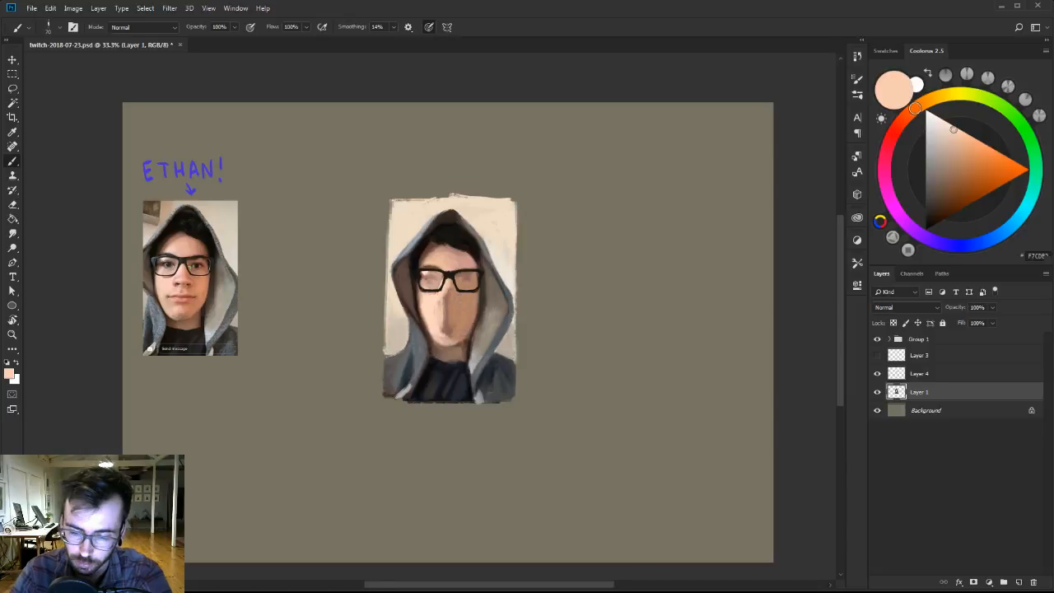
Compare the portrait's values with the reference photo by toggling the greyscale proof view.
key(ctrl+y)
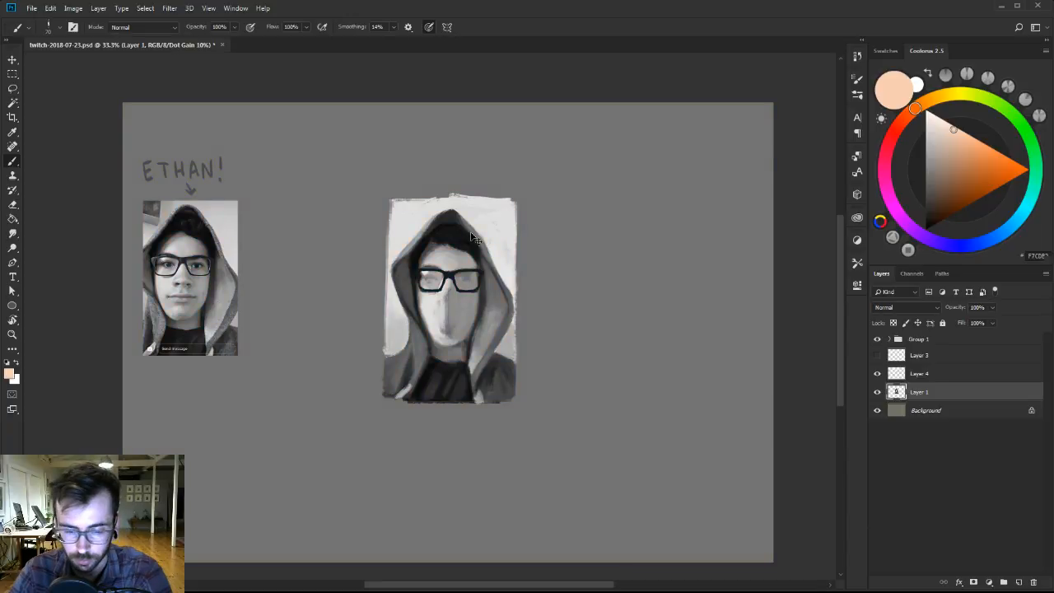
key(ctrl+y)
key(ctrl+y)
key(ctrl+y)
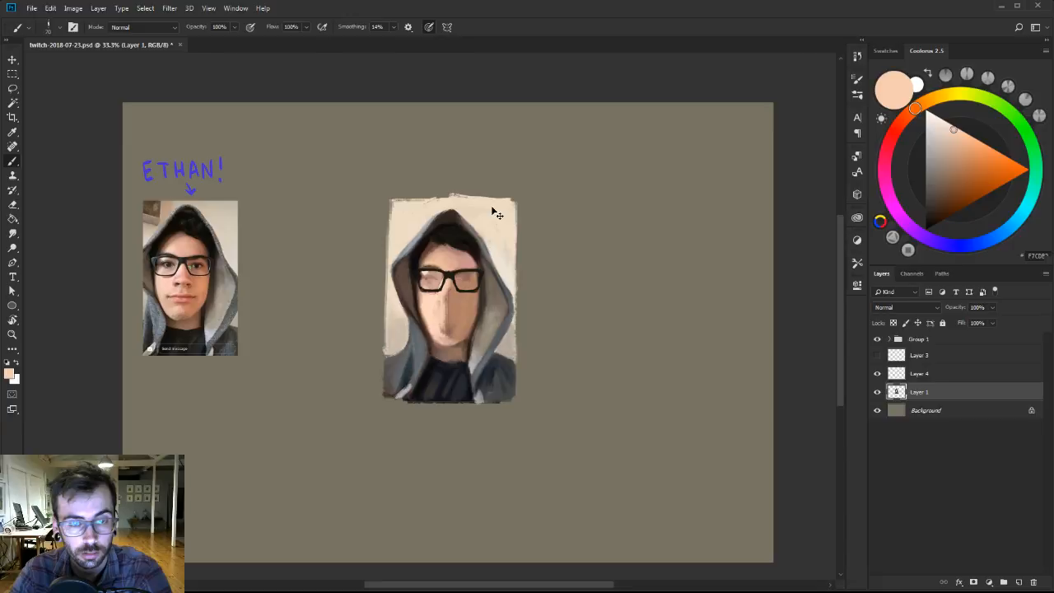
key(ctrl+y)
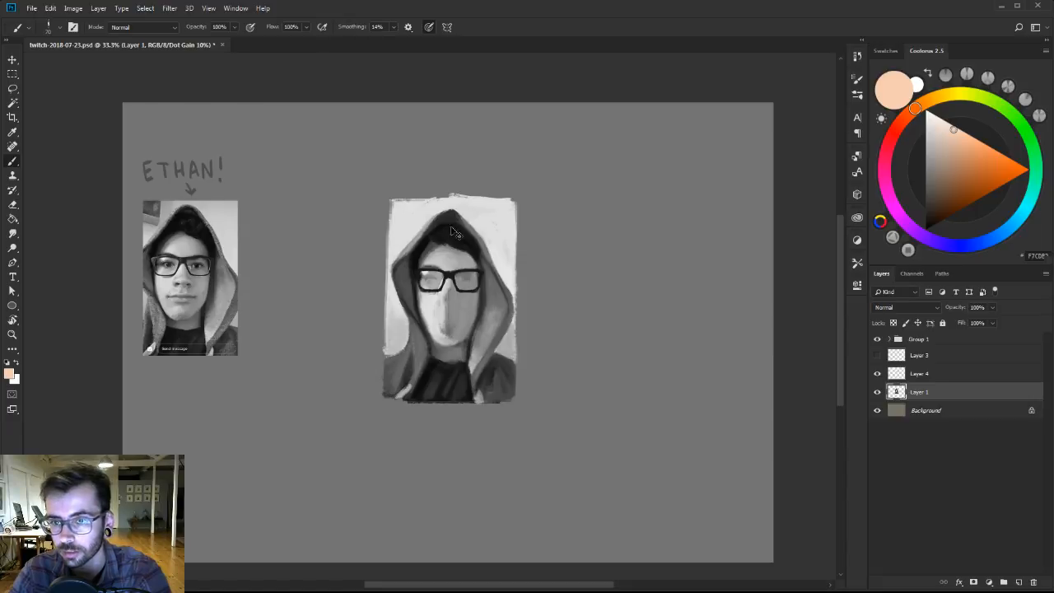
key(ctrl+y)
Paint light peach over the remaining central shadow between the glasses and chin, reducing the brush size.
alt+click(441, 329)
key([)
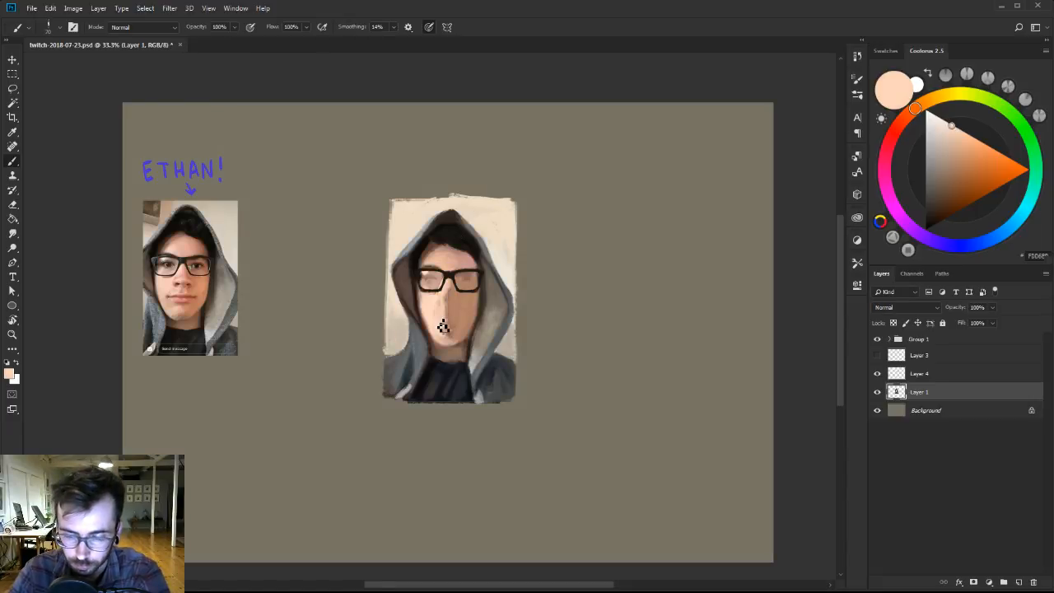
drag(445, 327, 450, 342)
mouse_move(451, 297)
mouse_down()
mouse_move(452, 342)
mouse_move(446, 303)
mouse_up()
key([)
key([)
key([)
key([)
key([)
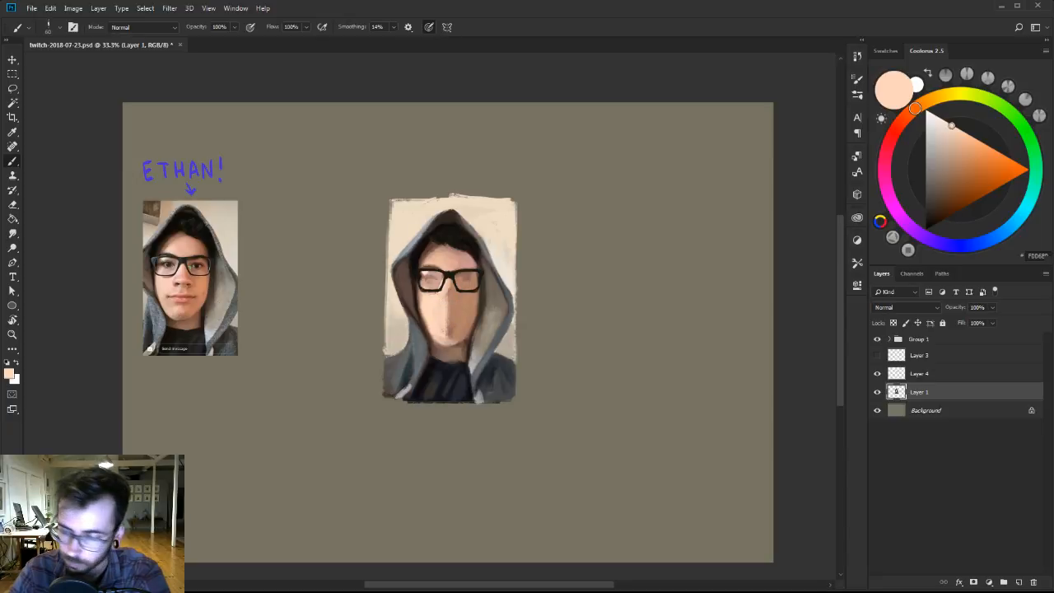
key([)
alt+click(445, 315)
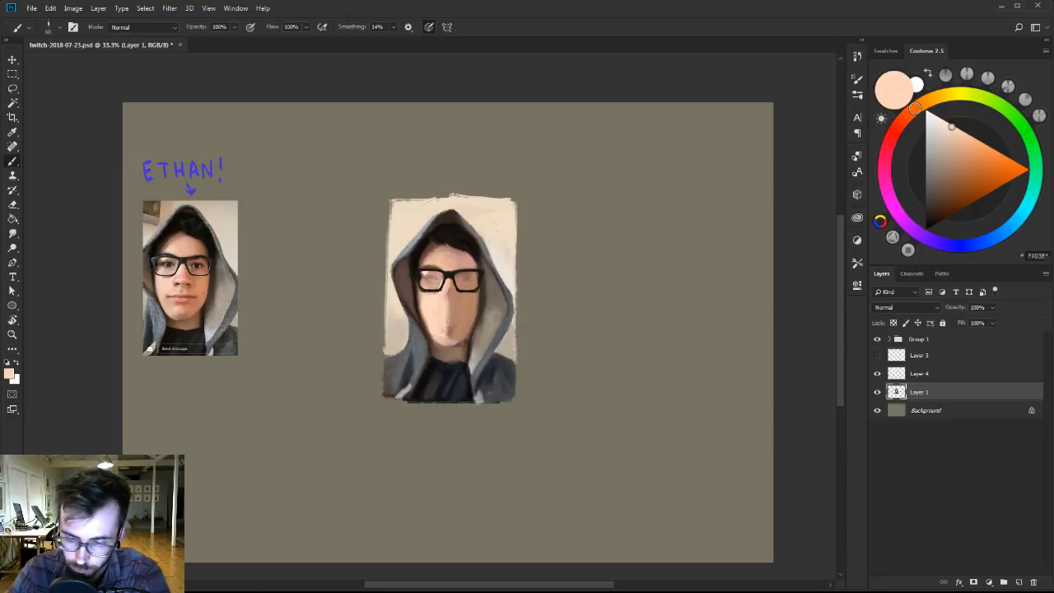
Darken a sampled skin brown and block in the shadow under the nose with the 45 px brush.
alt+click(453, 294)
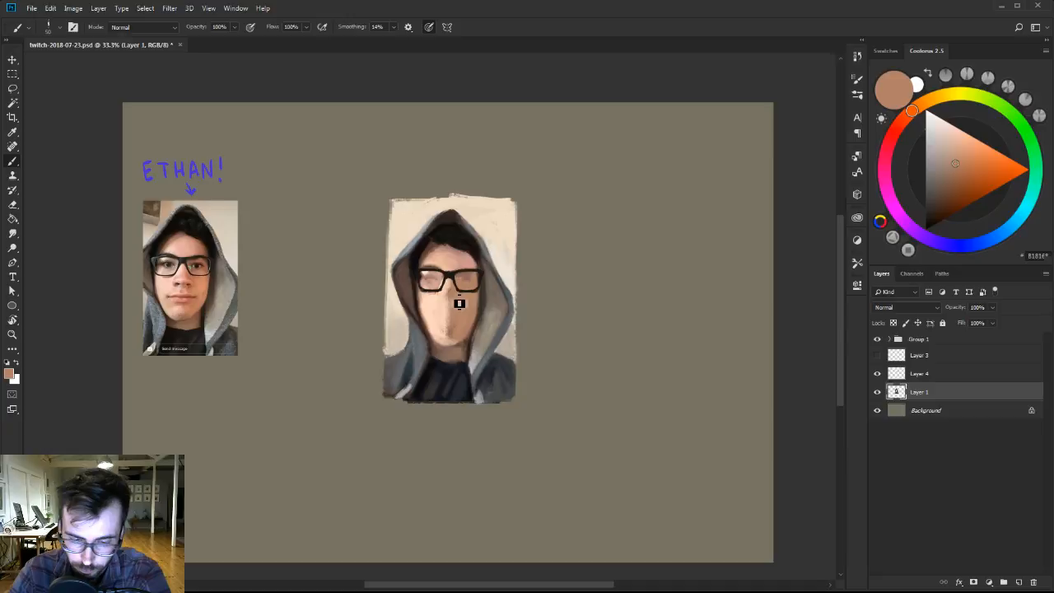
click(951, 175)
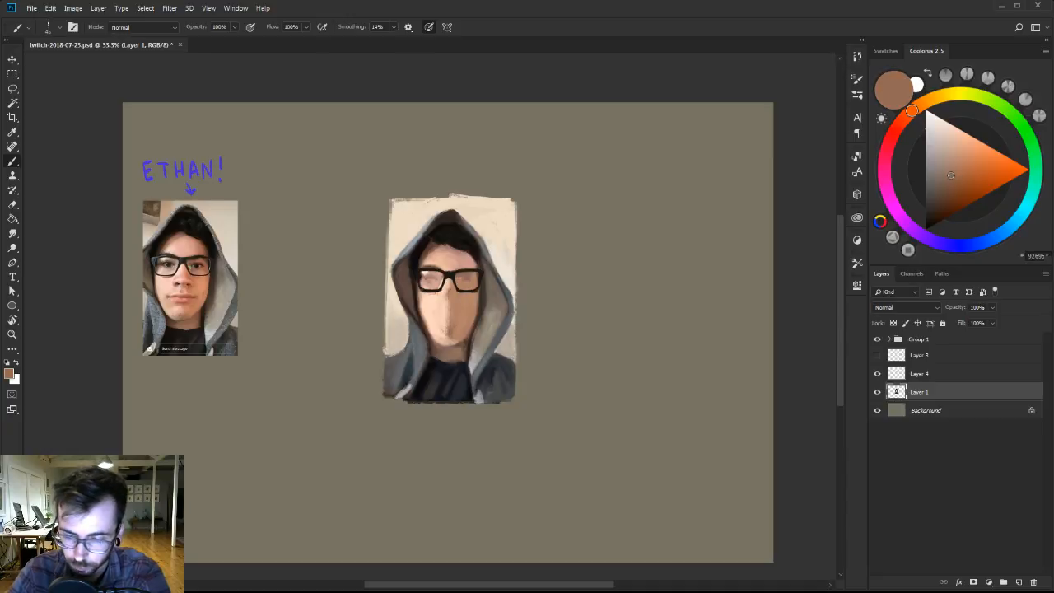
drag(440, 305, 448, 307)
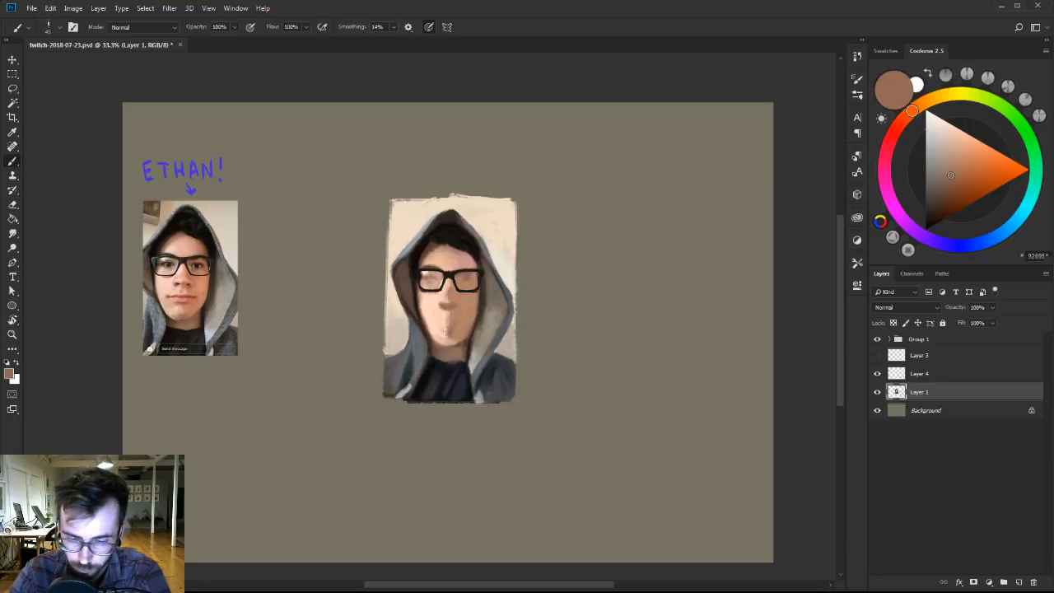
Shift a sampled skin pink to a darker muted red and tint the tip of the nose.
alt+click(446, 311)
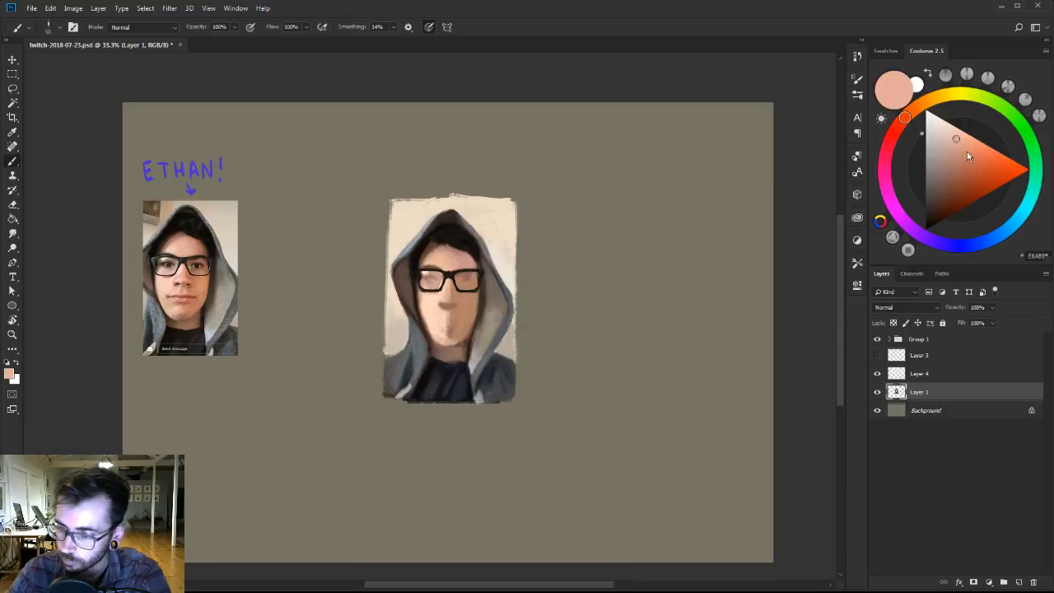
click(895, 131)
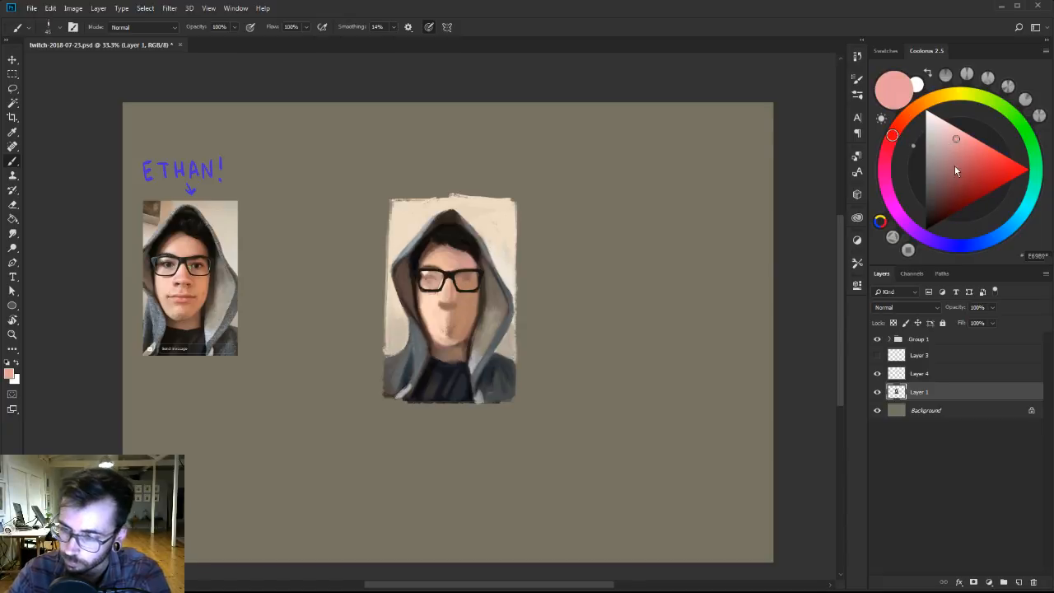
click(955, 165)
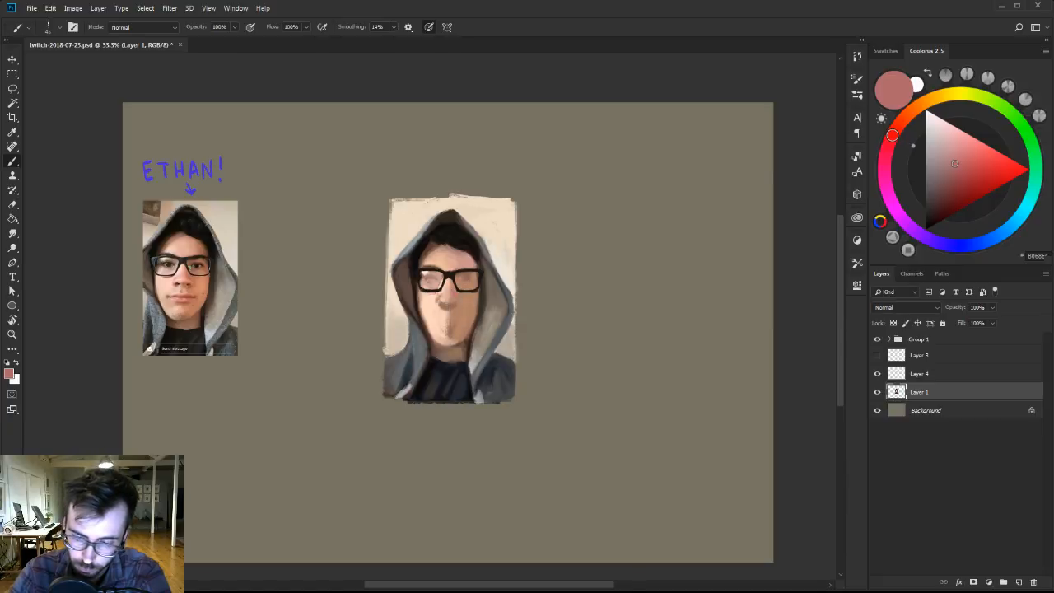
alt+click(448, 298)
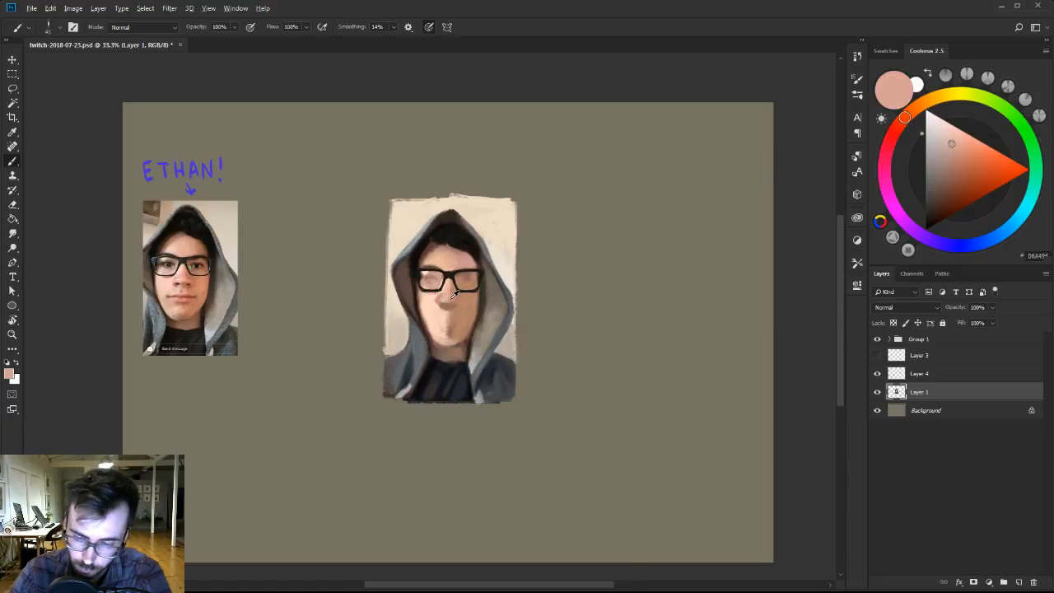
Soften the shading around the nose with sampled skin pinks, switching to the 30 px flat brush from Ben Brushes-2.
alt+click(453, 310)
alt+click(452, 302)
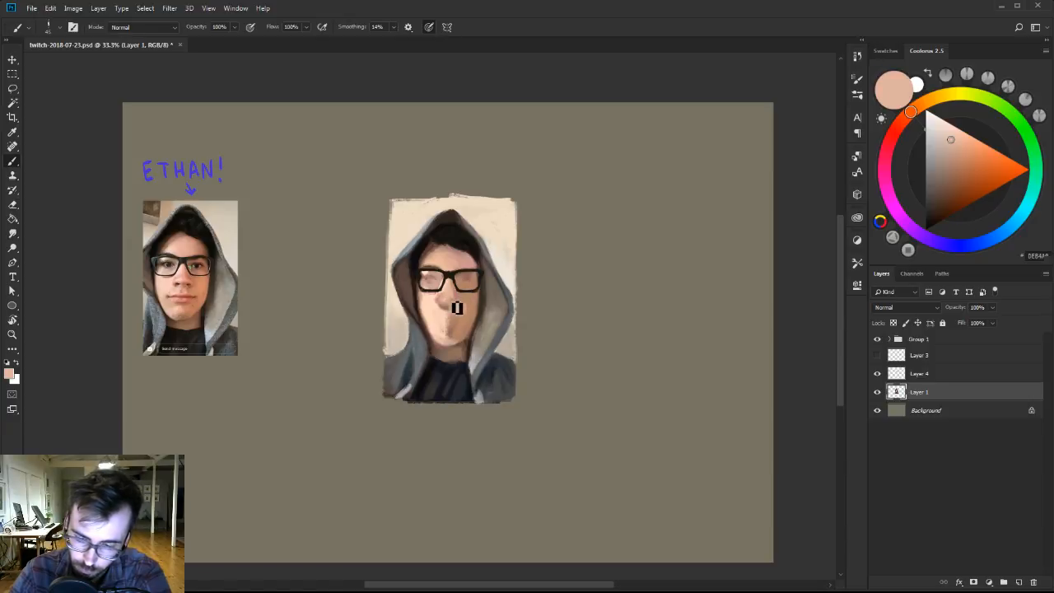
right_click(461, 296)
click(568, 410)
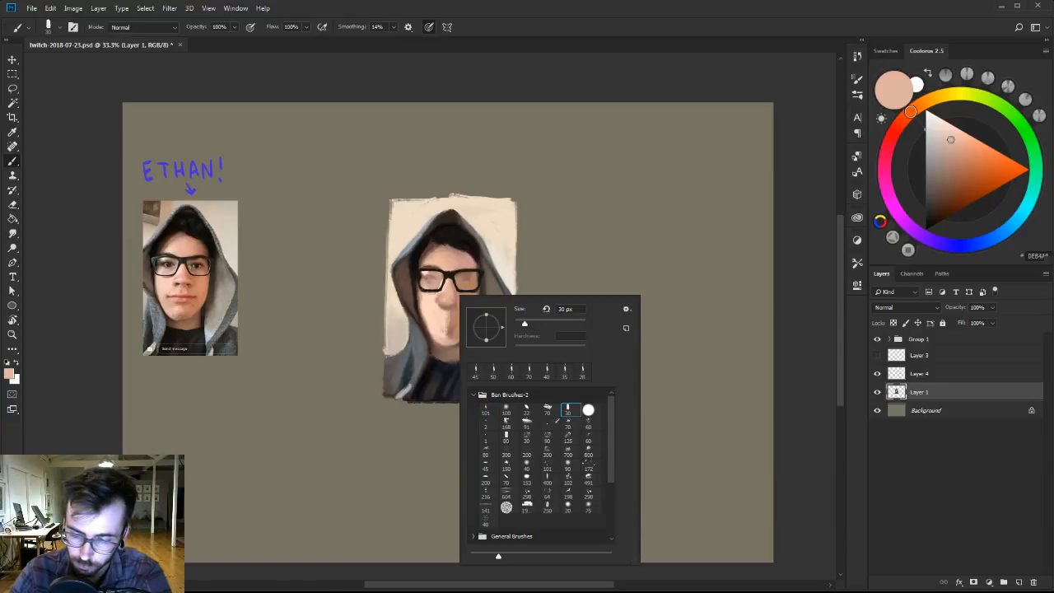
click(455, 311)
Touch up the nose bridge and the forehead below the hairline with sampled skin tones, using a smaller flat brush.
key(z)
click(460, 290)
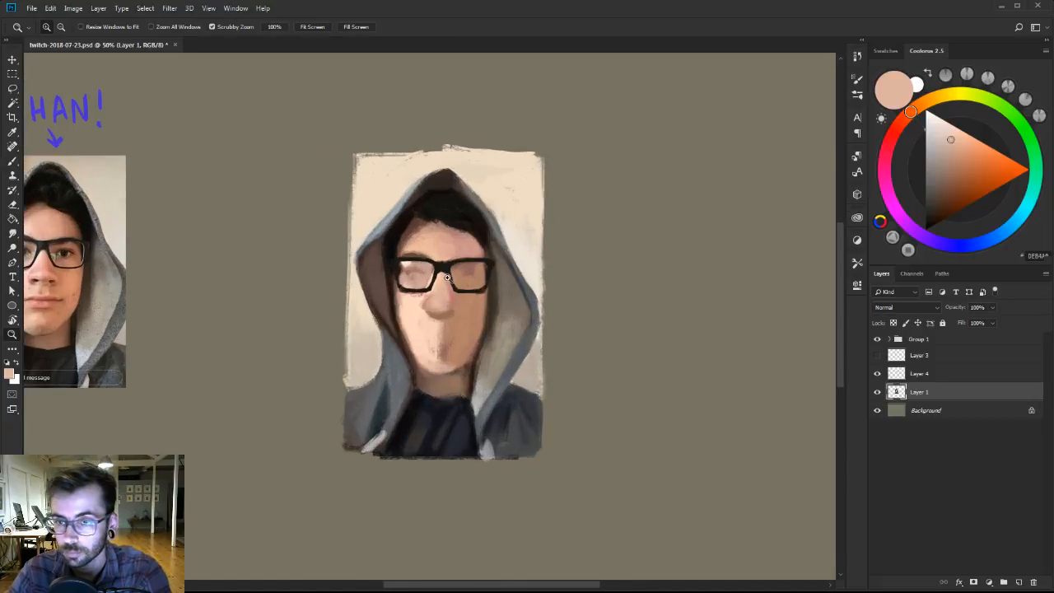
drag(464, 282, 543, 273)
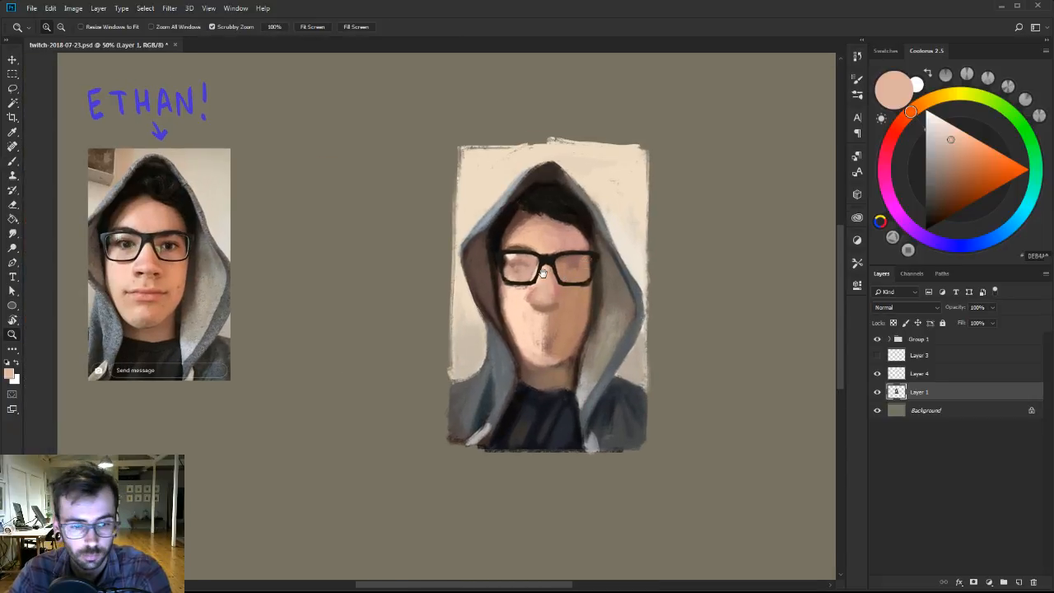
key(b)
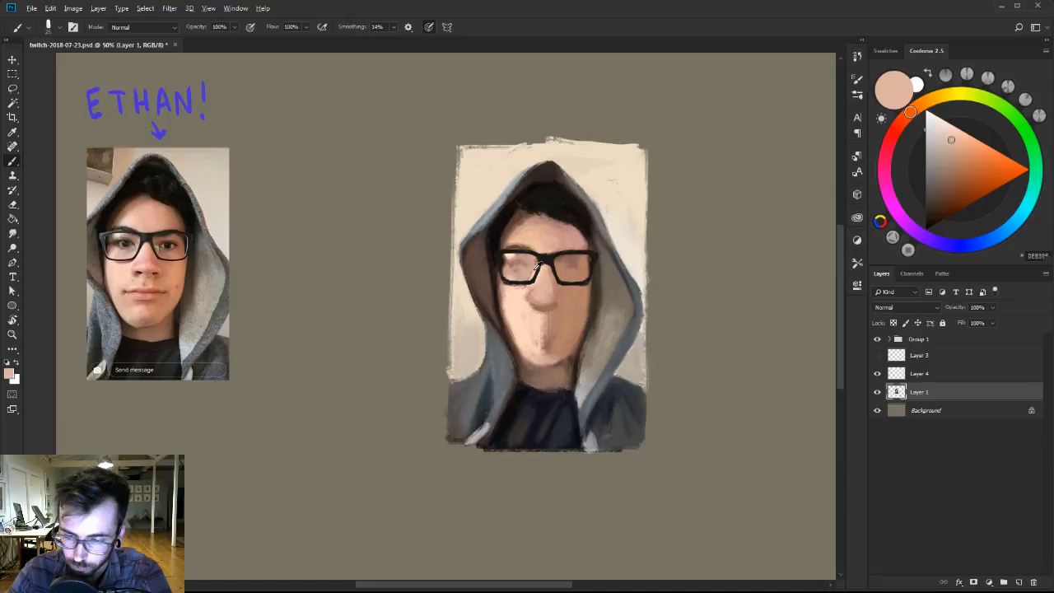
alt+click(536, 267)
drag(566, 264, 560, 292)
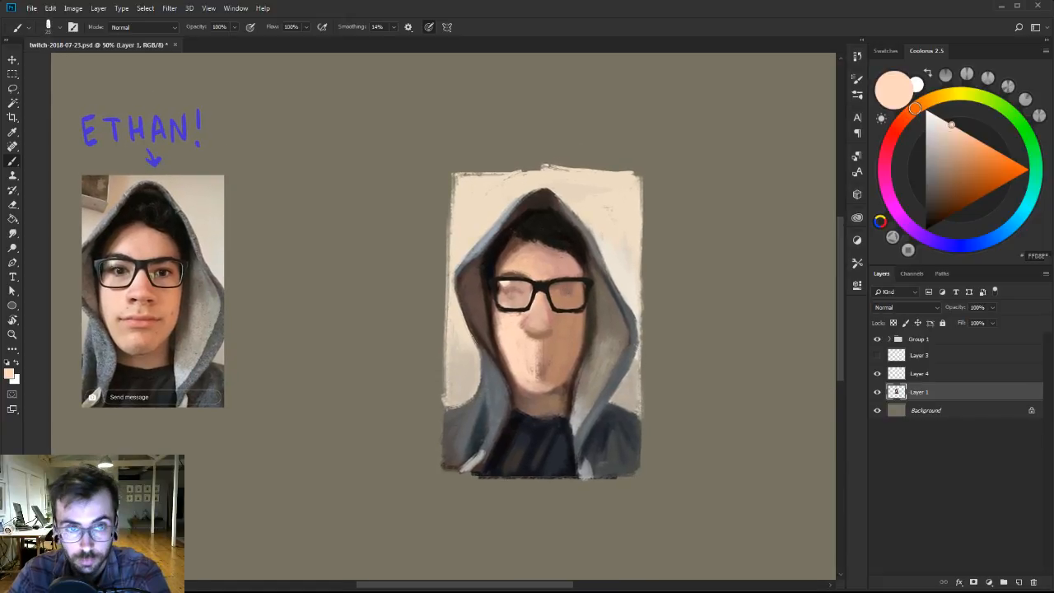
key([)
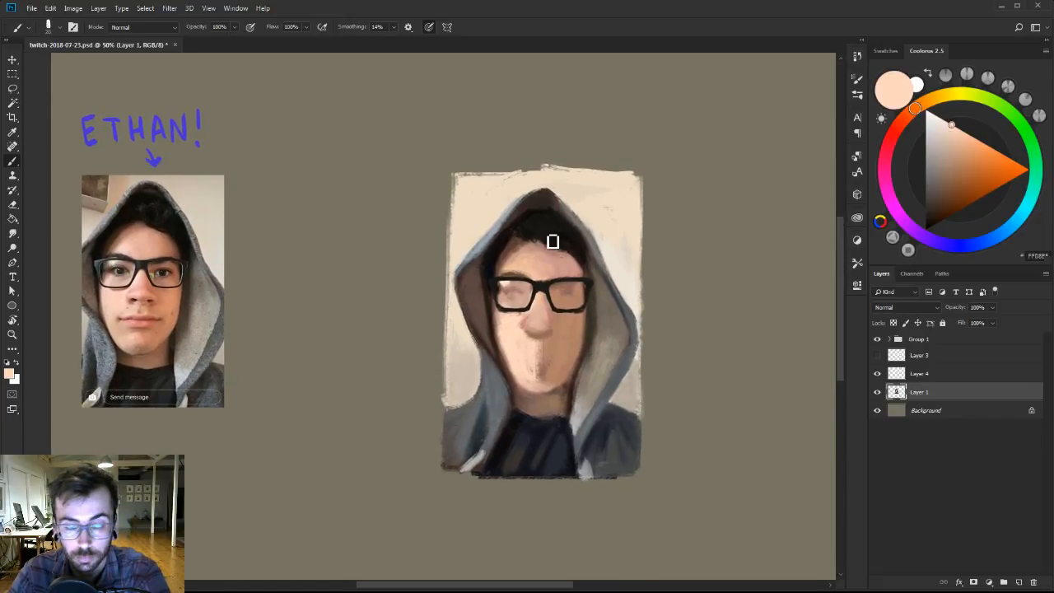
alt+click(561, 252)
drag(562, 252, 555, 254)
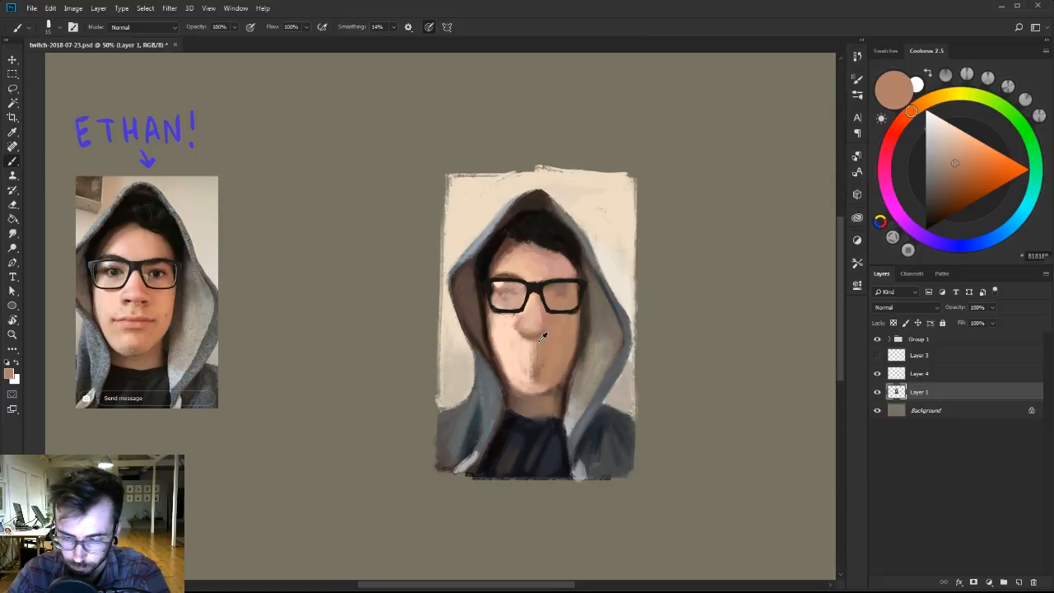
Paint both nostrils in dark brown with a small flat brush, softening the surrounding shadow with sampled skin tones.
drag(947, 199, 940, 209)
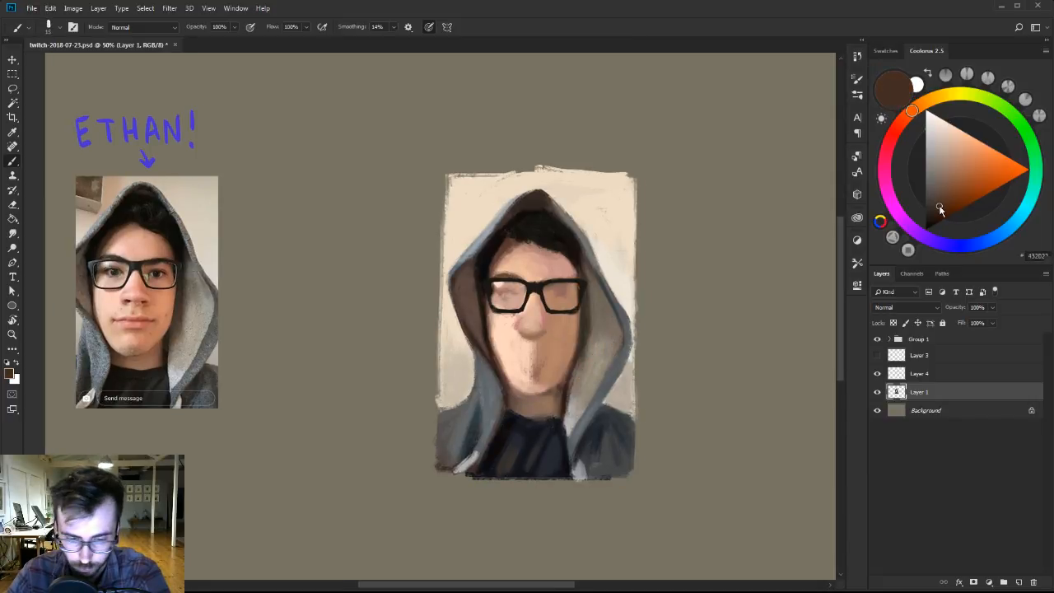
alt+click(530, 336)
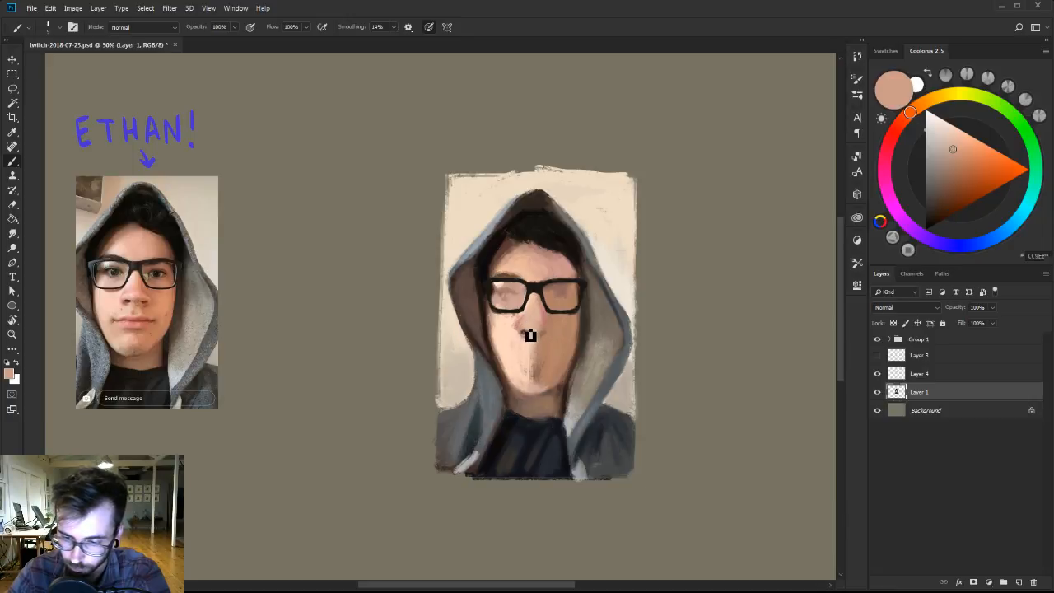
alt+click(533, 339)
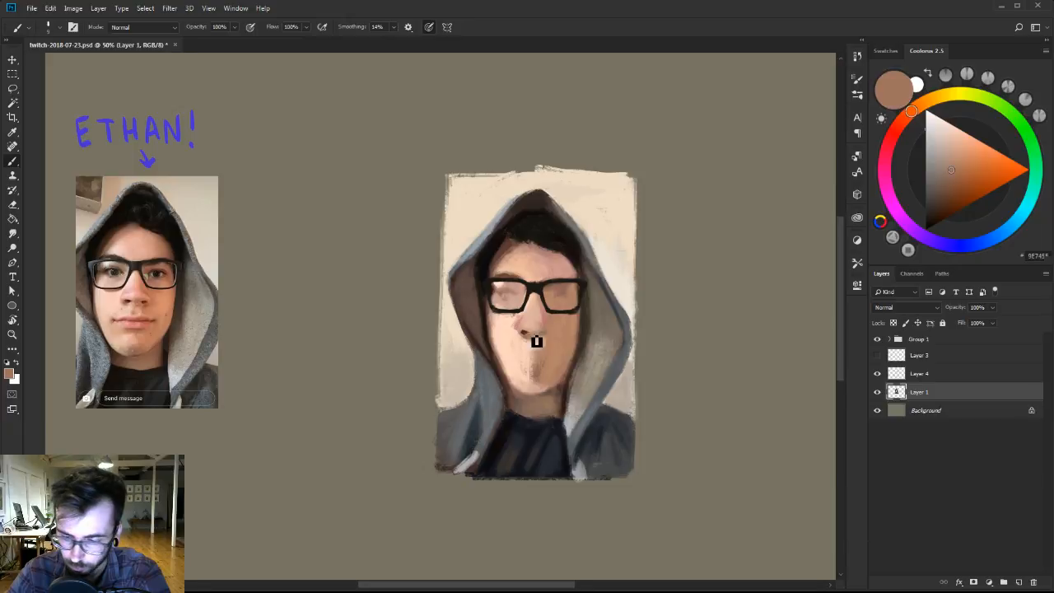
alt+click(531, 340)
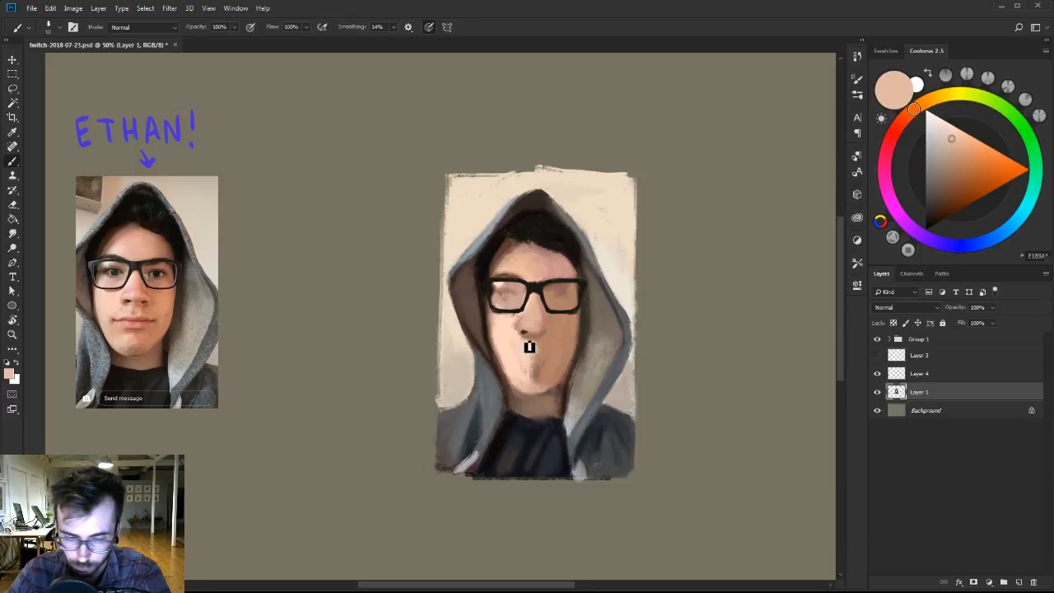
alt+click(525, 331)
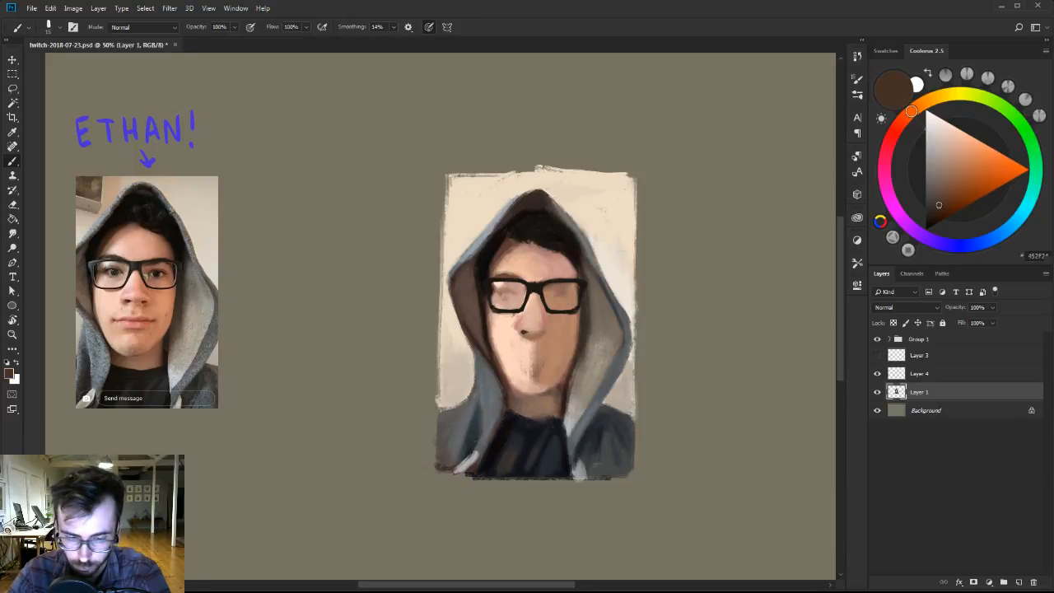
alt+click(537, 331)
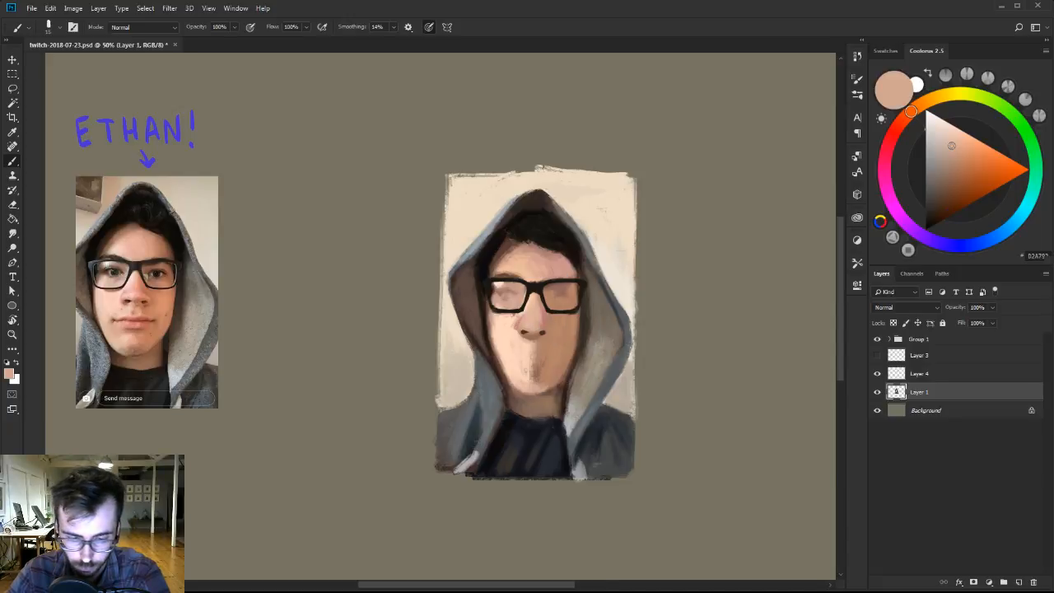
Lighten a sampled skin pink to a pale pink and model the highlight and soft shading on the nose tip.
alt+click(527, 326)
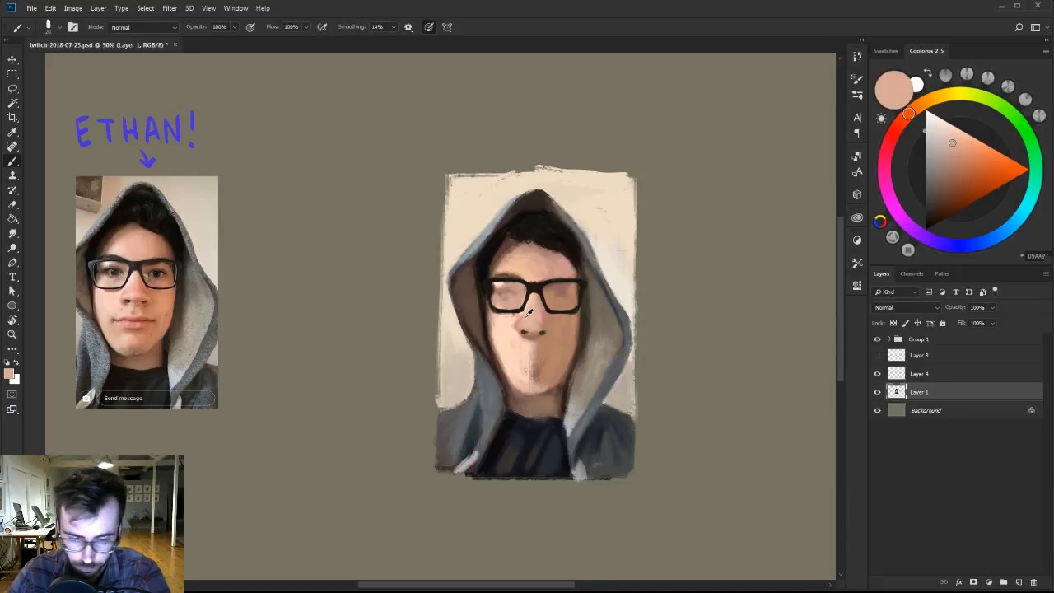
alt+click(544, 298)
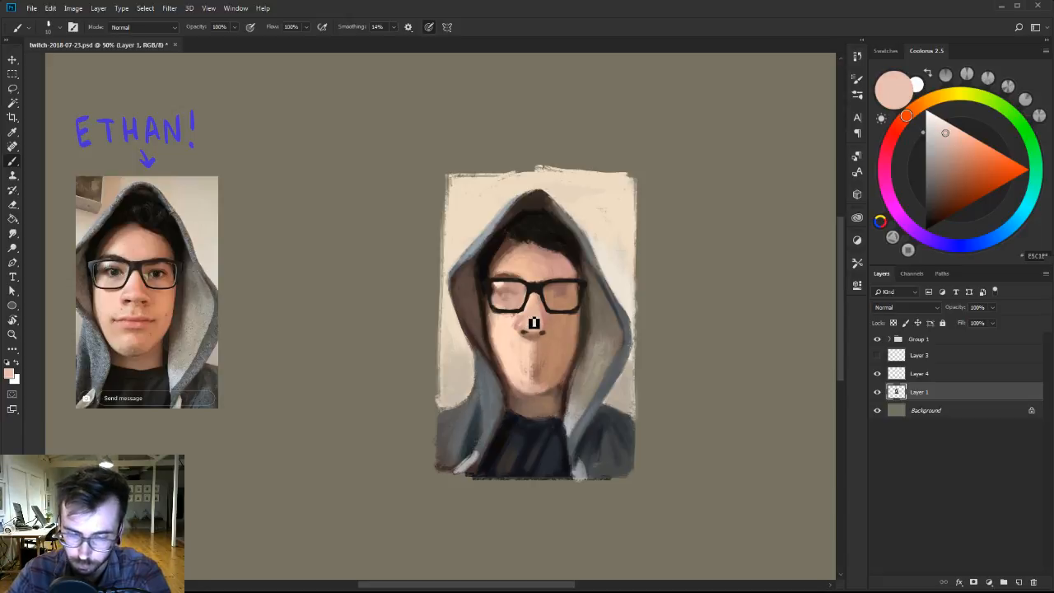
click(940, 126)
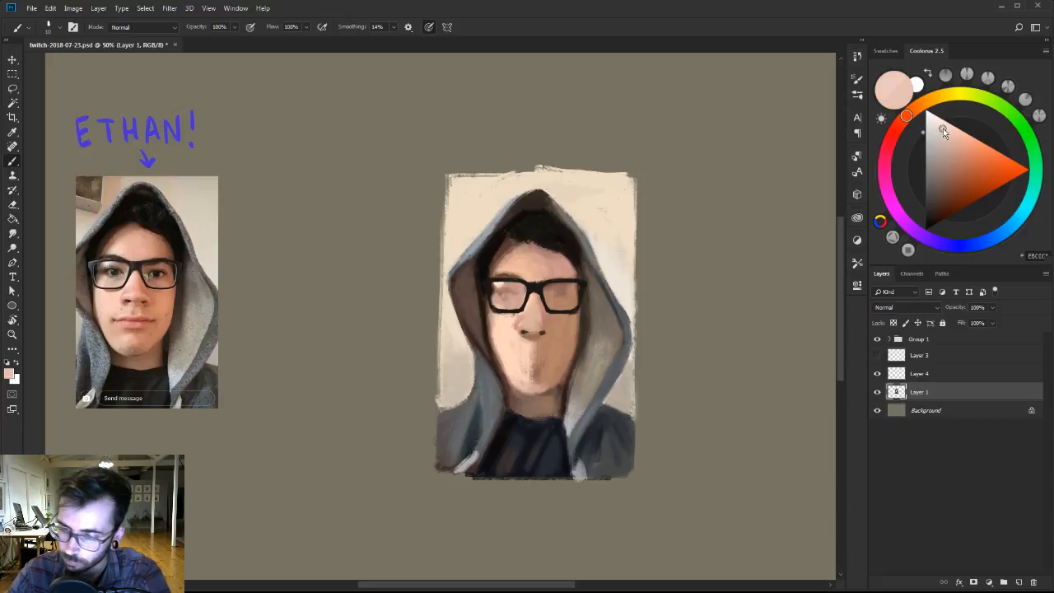
alt+click(539, 324)
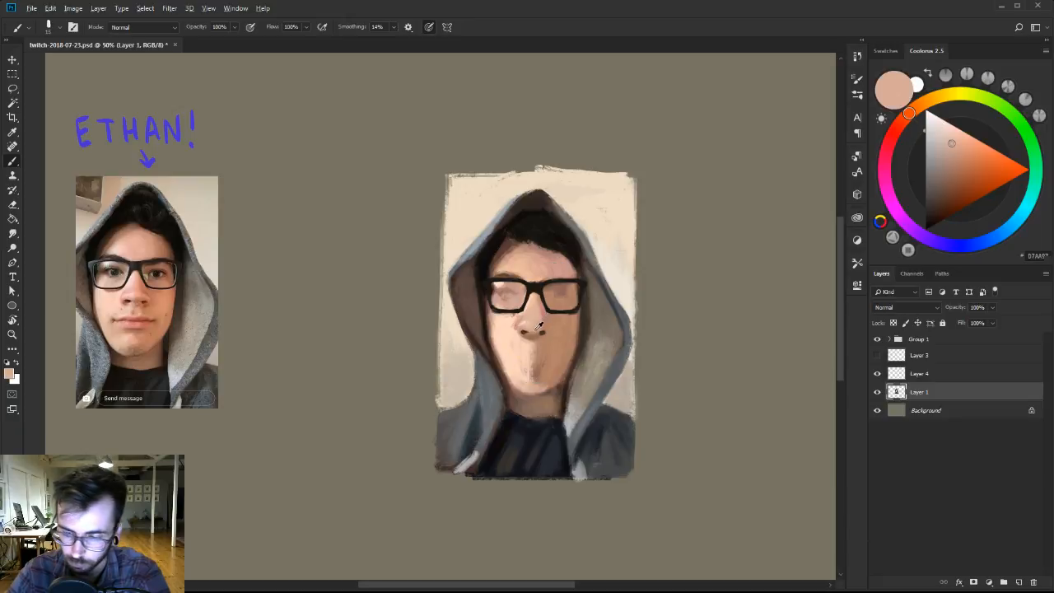
alt+click(537, 330)
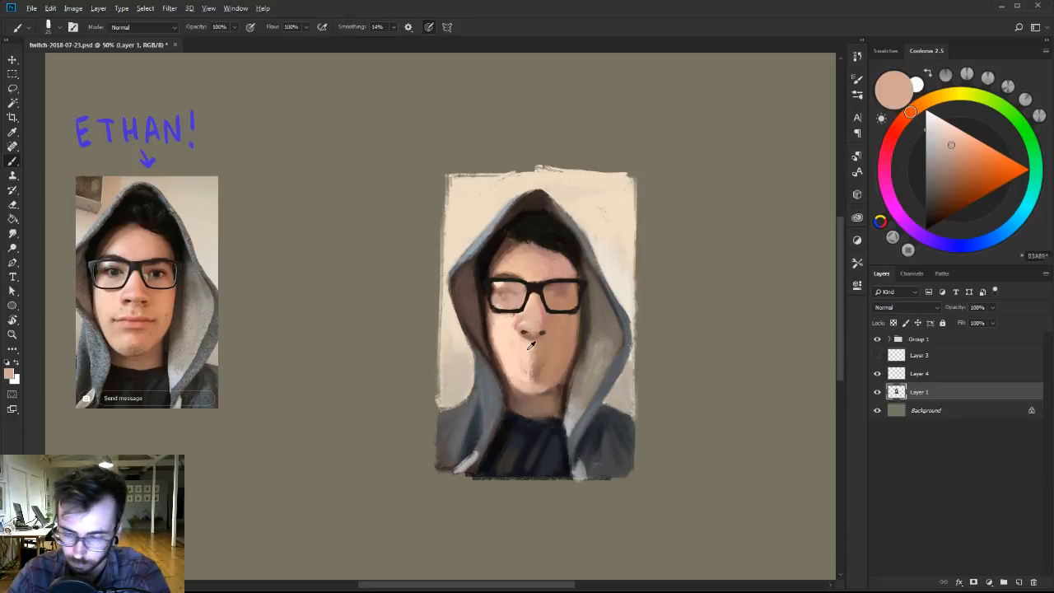
Refine the nostrils and underside of the nose with sampled peach, dark brown and mid skin tones.
alt+click(527, 346)
right_click(527, 328)
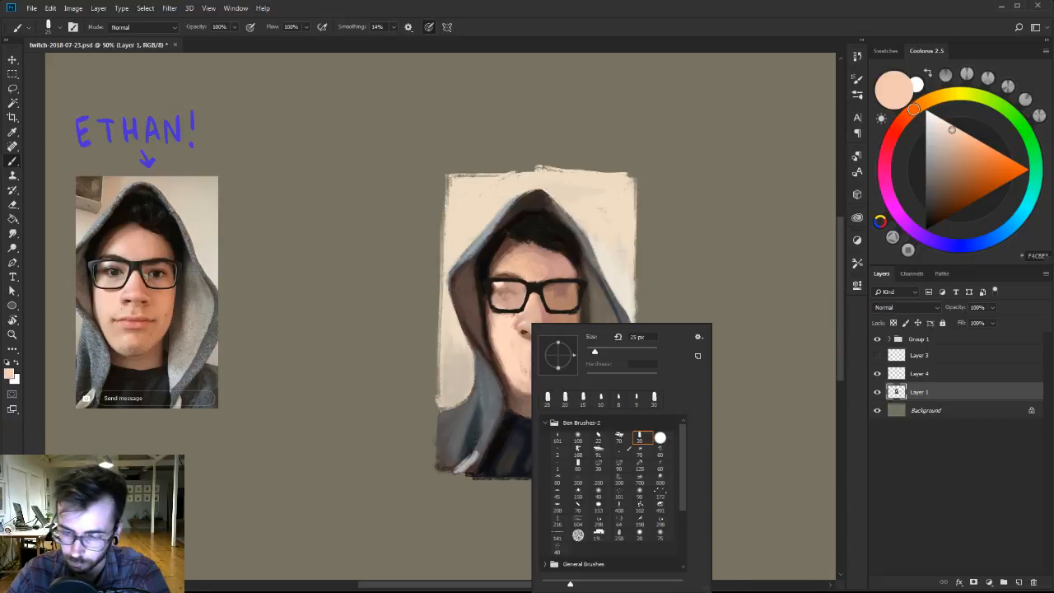
key(Escape)
alt+click(537, 317)
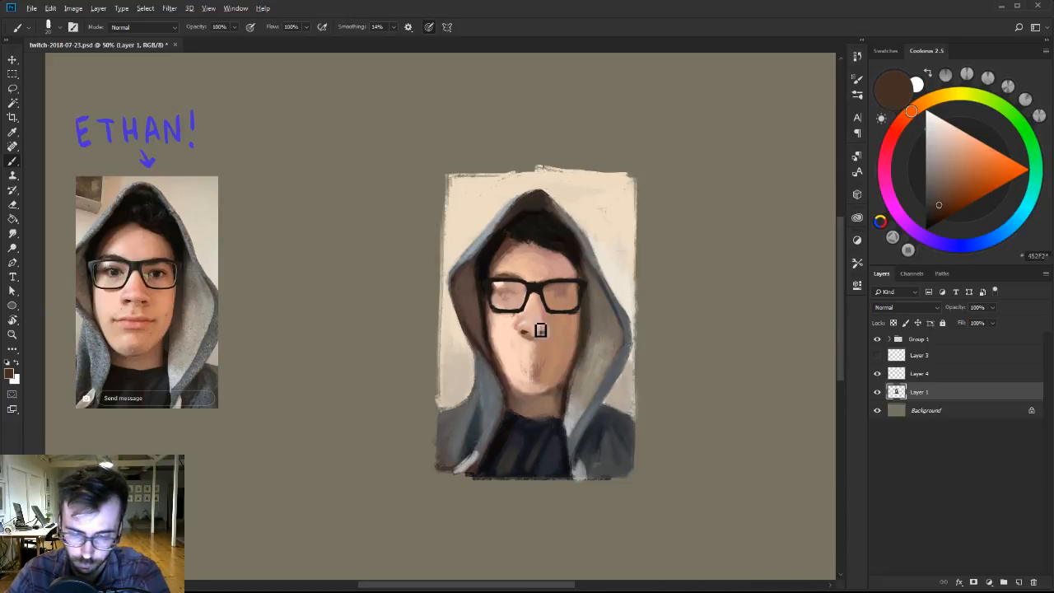
alt+click(537, 330)
alt+click(537, 336)
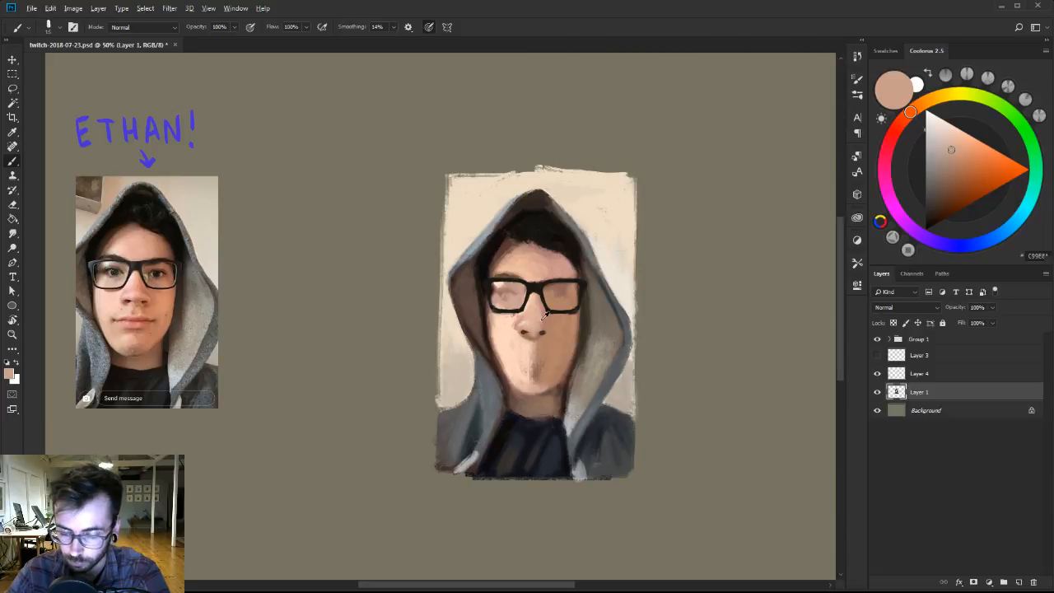
alt+click(544, 331)
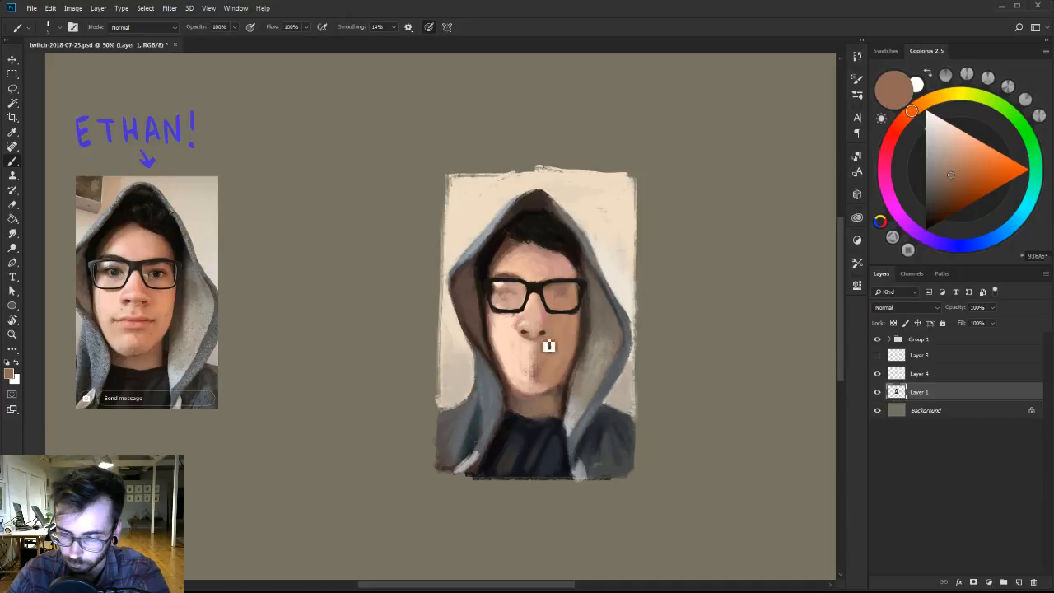
Switch to the 101 px brush from Ben Brushes-2, reduce it to 20 px, and shade the nose's side beneath the glasses in muted brown.
alt+click(548, 315)
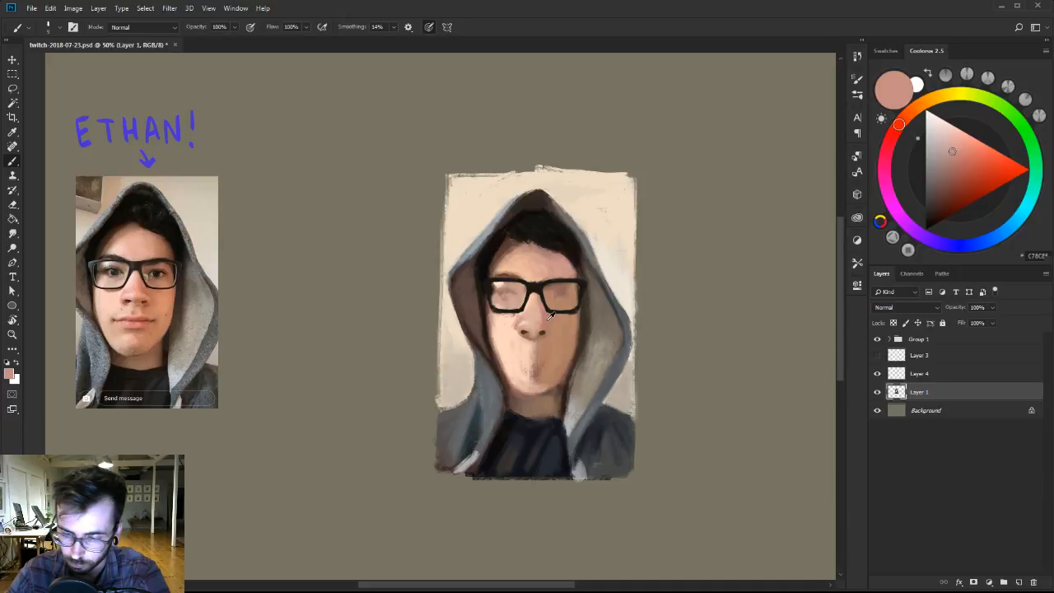
right_click(547, 306)
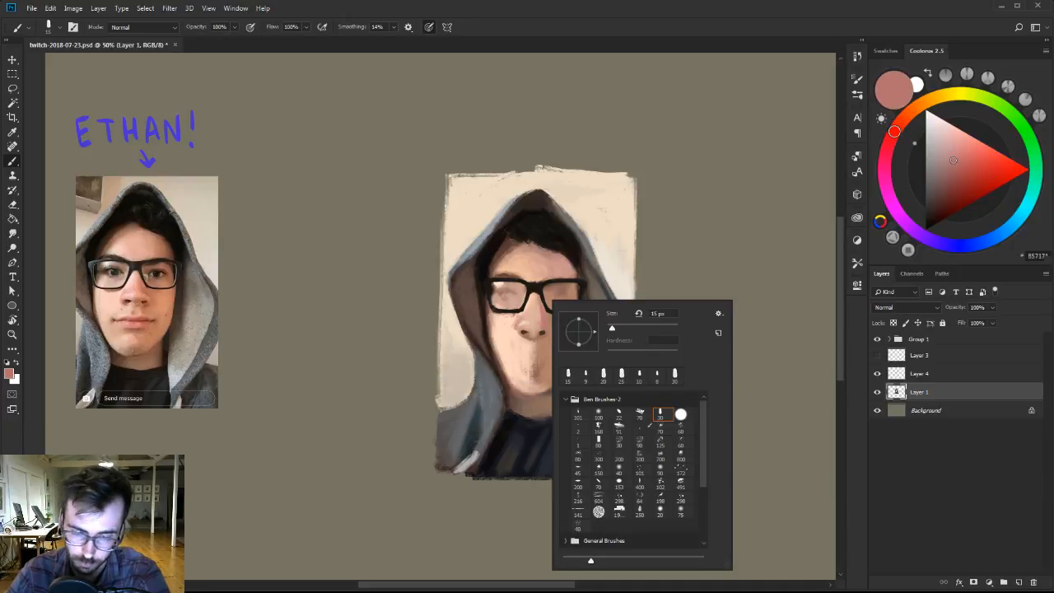
click(580, 414)
alt+click(538, 289)
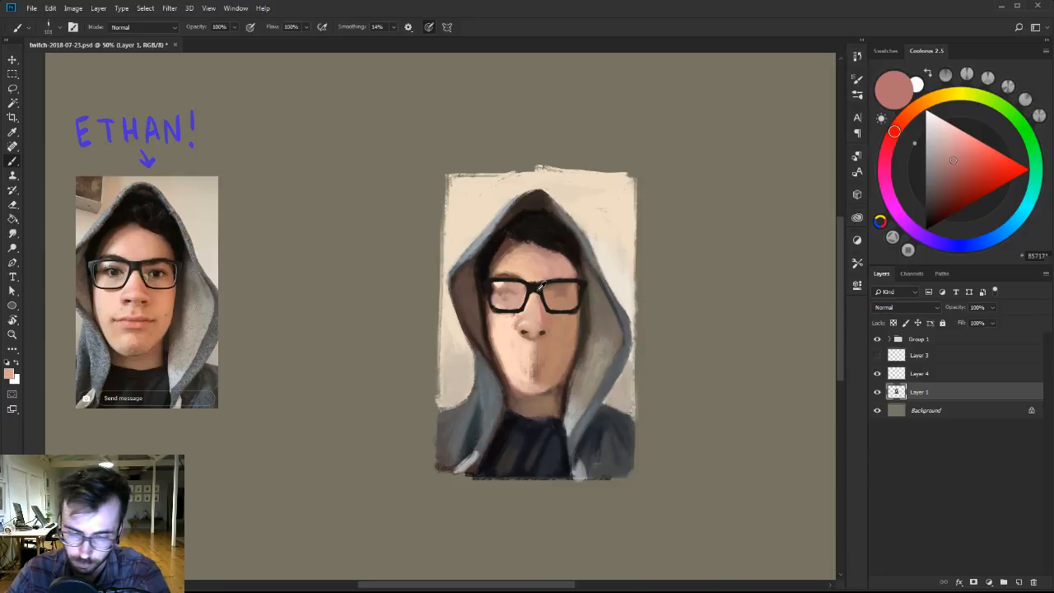
key(bracketleft)
key(bracketleft)
key(bracketleft)
key(bracketleft)
key(bracketleft)
key(bracketleft)
key(bracketleft)
key(bracketleft)
key(bracketleft)
click(948, 177)
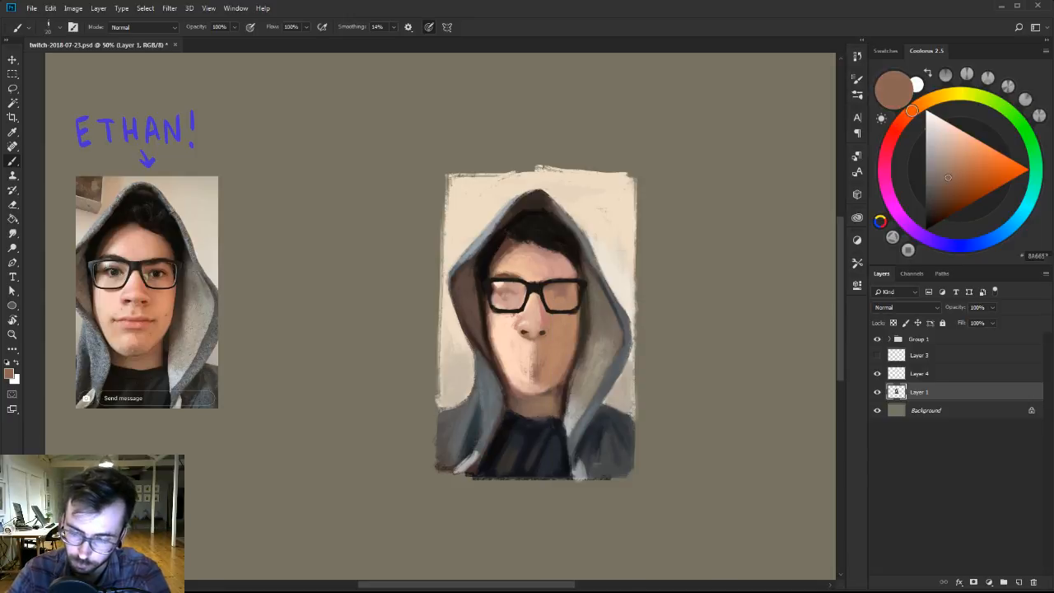
drag(543, 300, 541, 297)
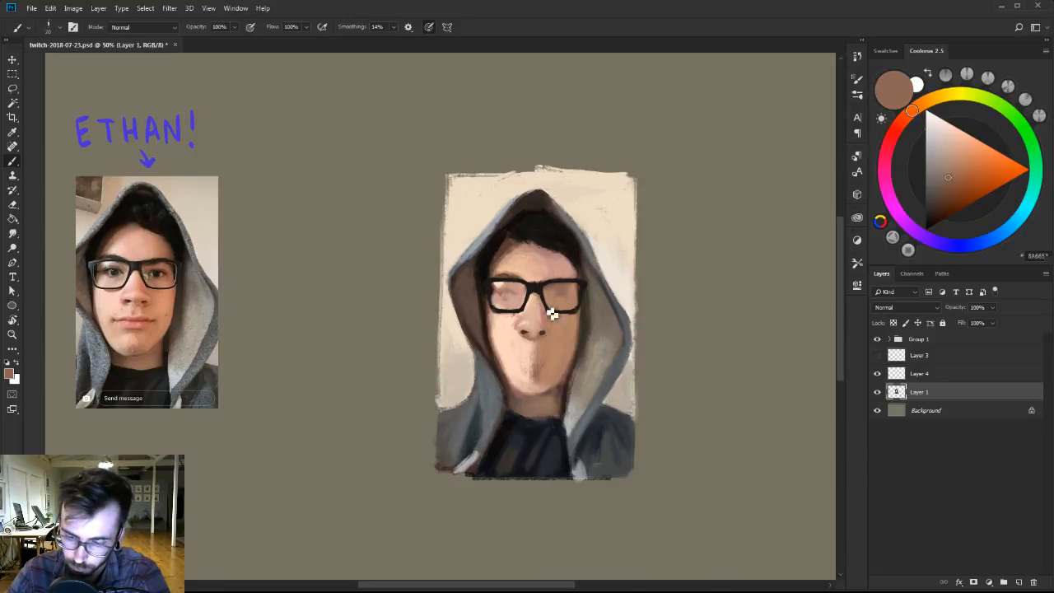
alt+click(543, 308)
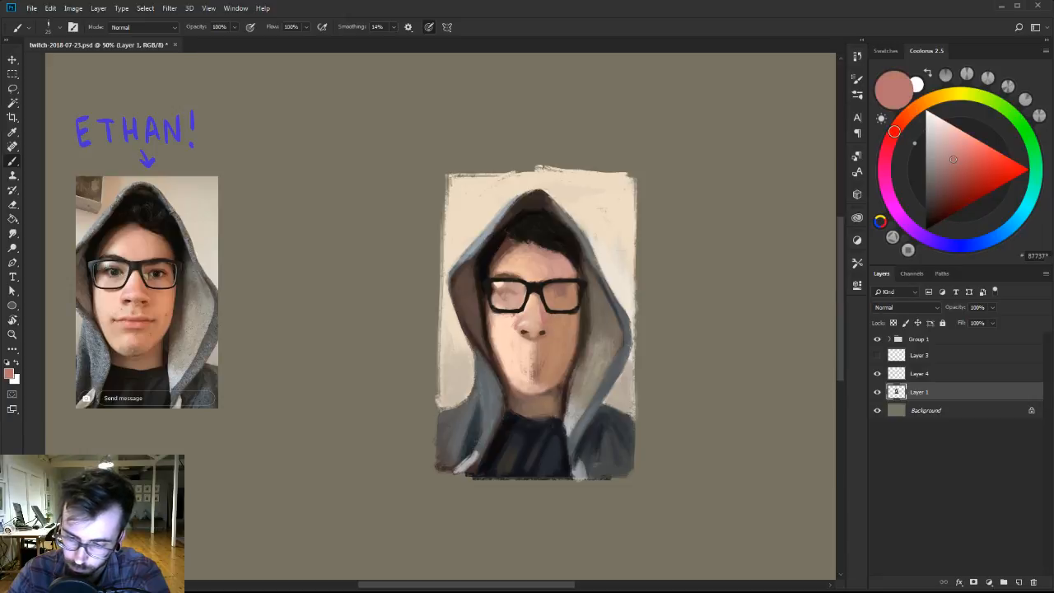
Shade beside the nose in a darkened reddish skin tone and rework the mouth and chin area with sampled tan and peach.
alt+click(544, 323)
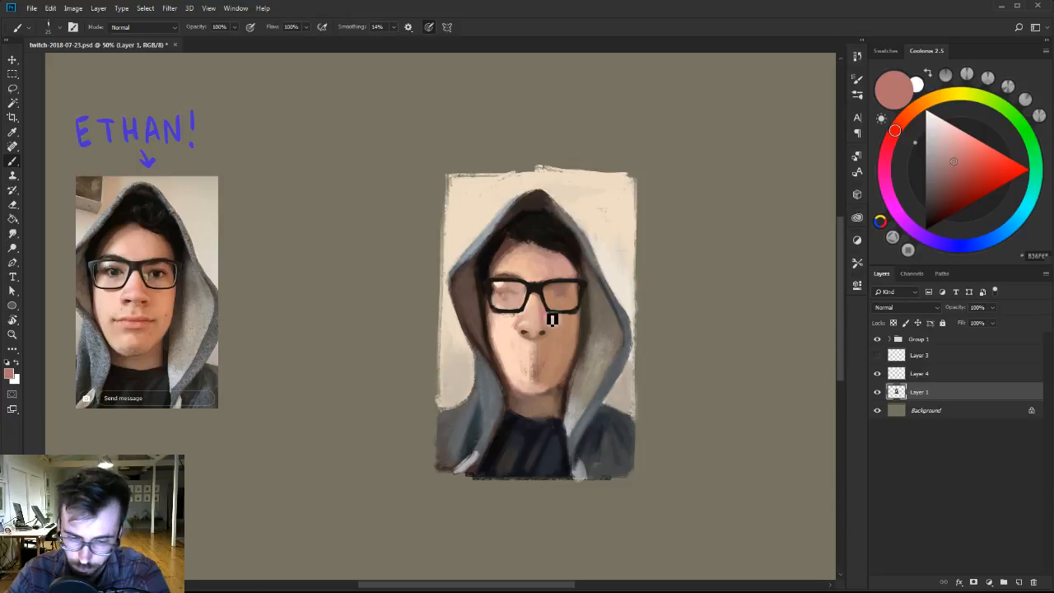
click(947, 186)
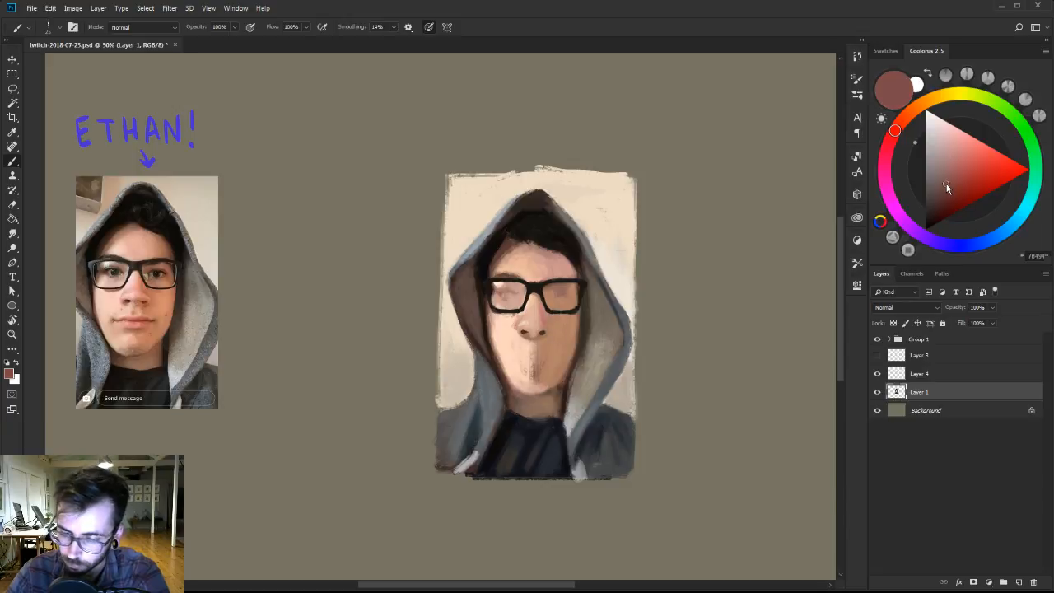
alt+click(552, 353)
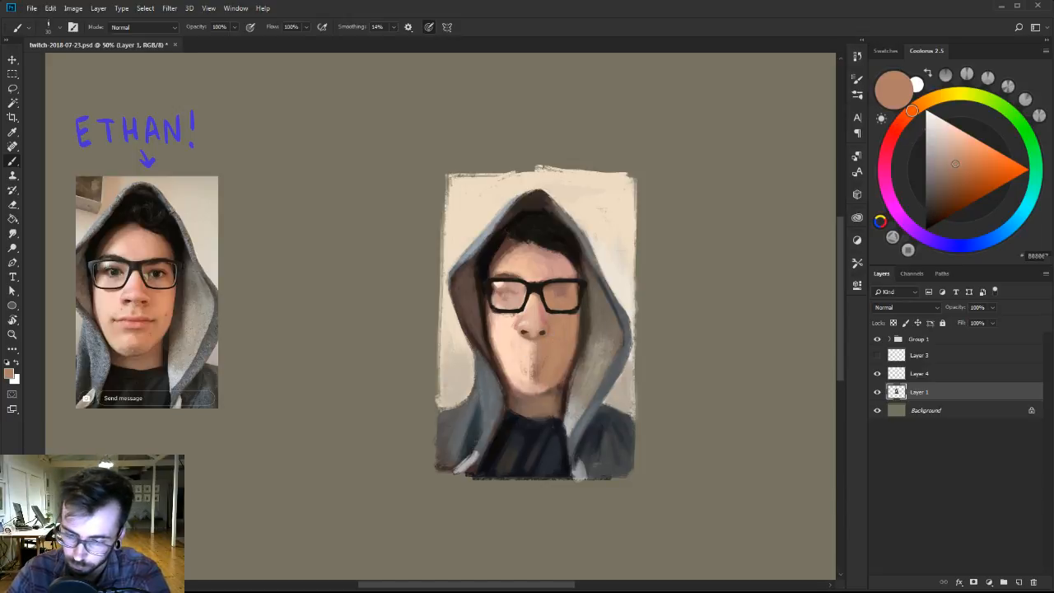
alt+click(528, 365)
alt+click(545, 367)
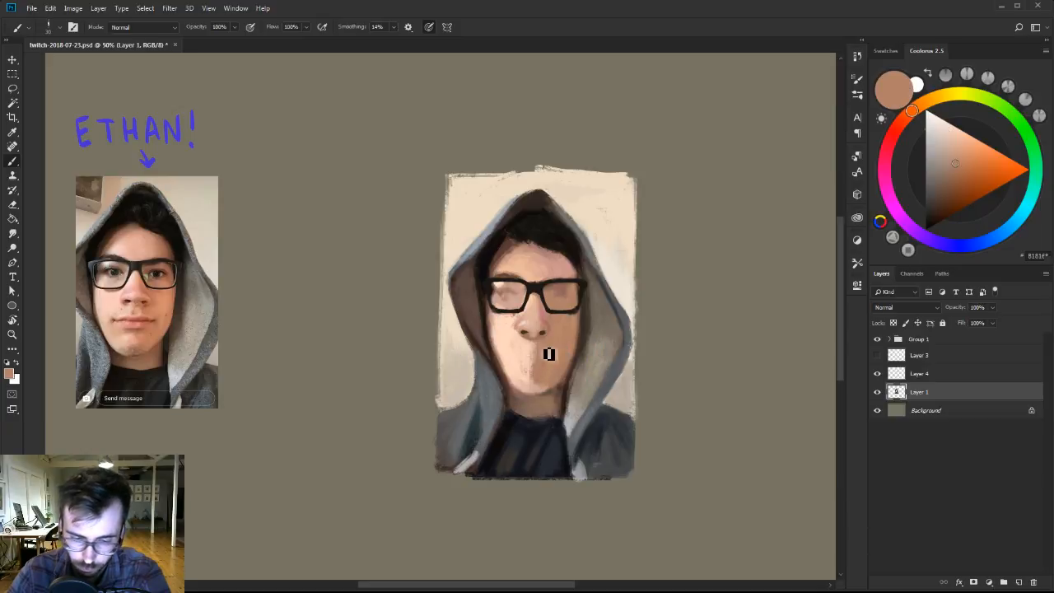
alt+click(542, 369)
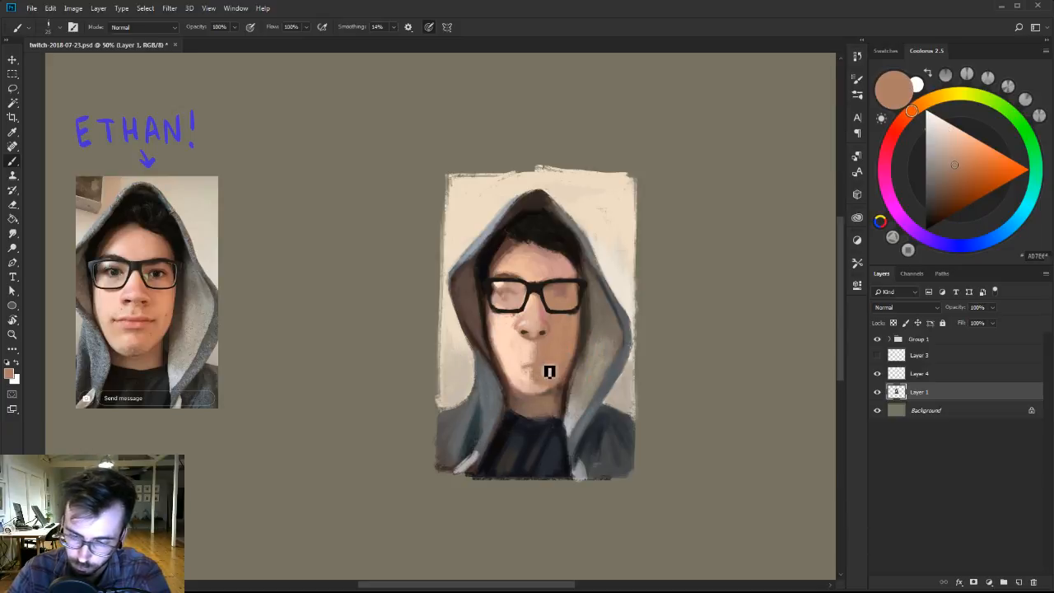
alt+click(528, 323)
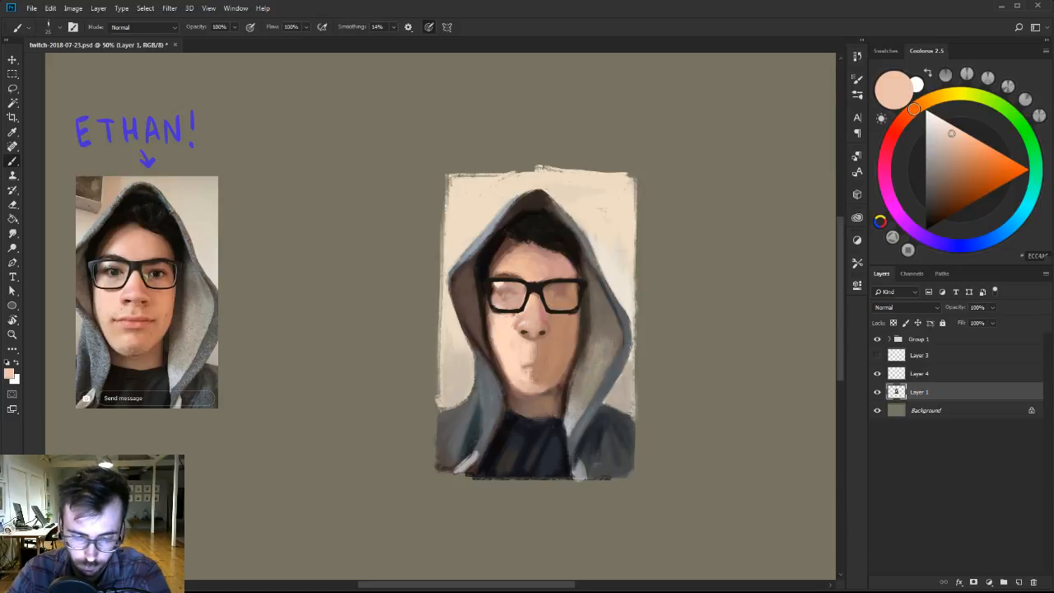
alt+click(544, 352)
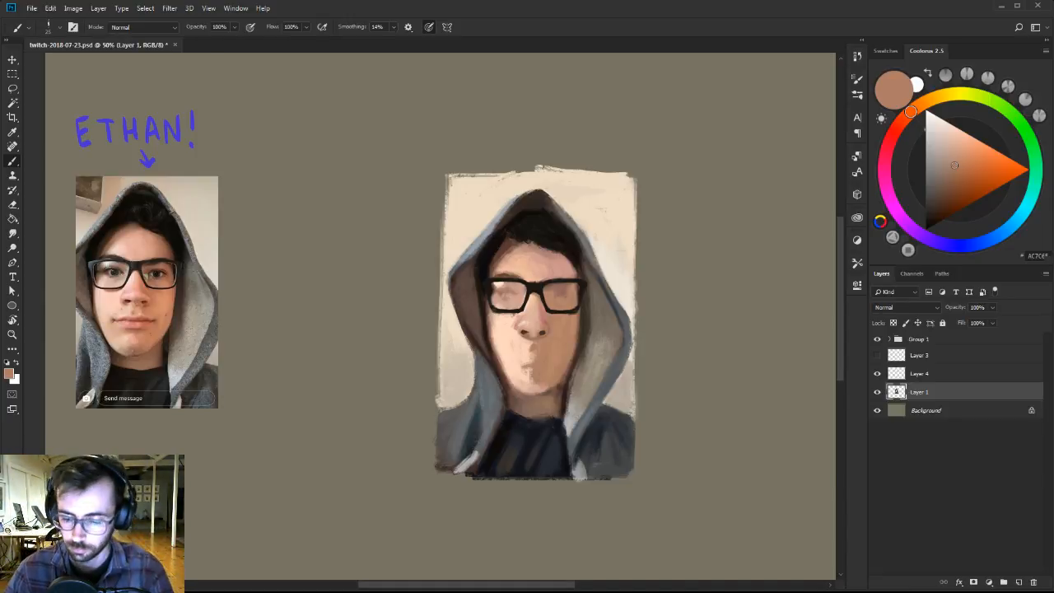
Switch to the 70 px brush from Ben Brushes-2, shrink it, and start the mouth line in tan shifted towards red.
right_click(565, 338)
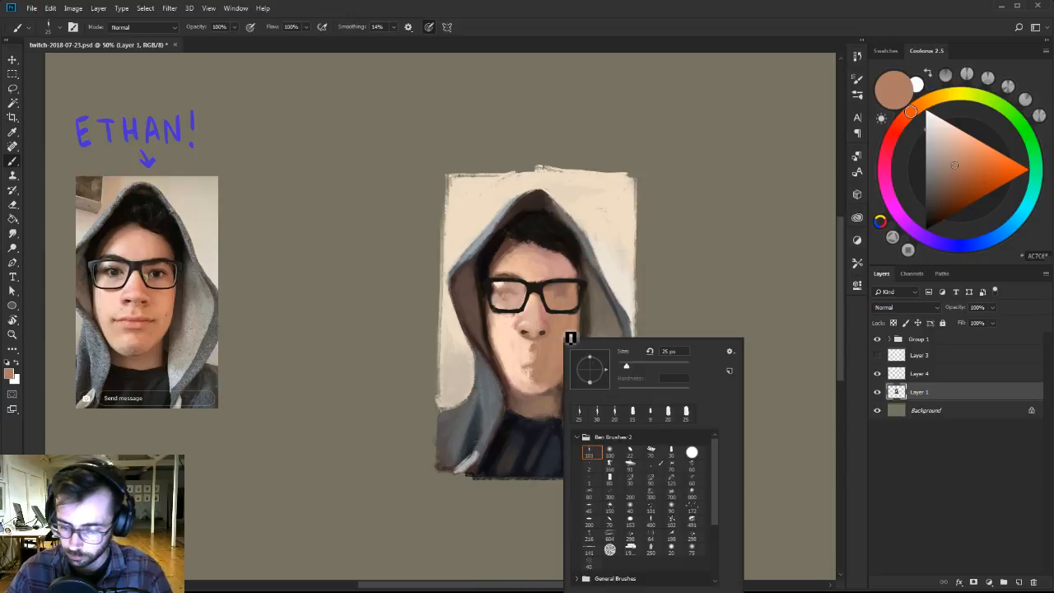
click(540, 367)
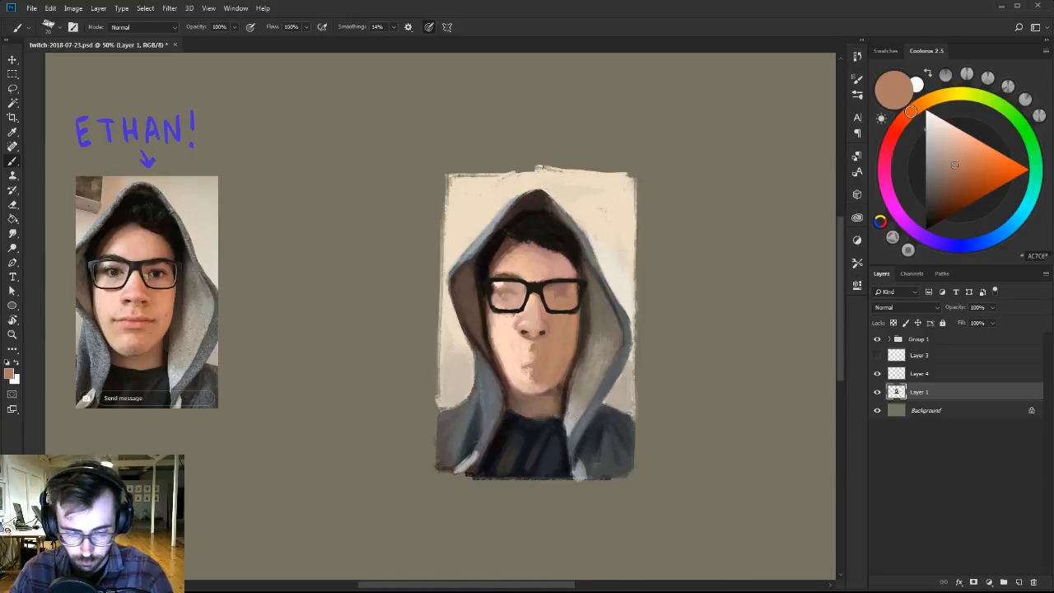
click(909, 122)
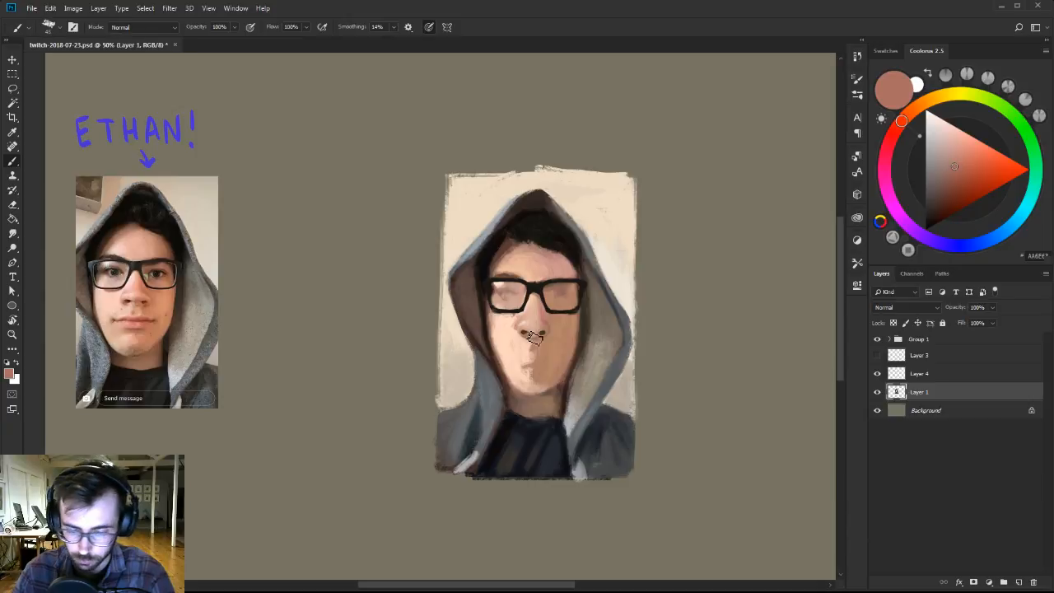
key(bracketleft)
drag(516, 362, 525, 362)
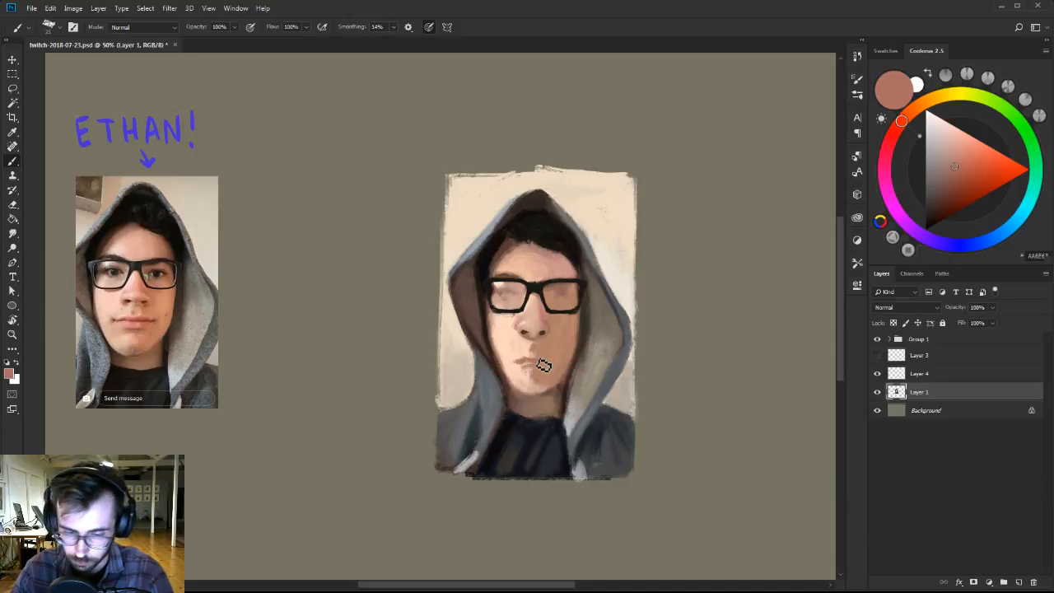
Darken the color to a red-brown and extend the line between the lips across to the far mouth corner.
click(949, 182)
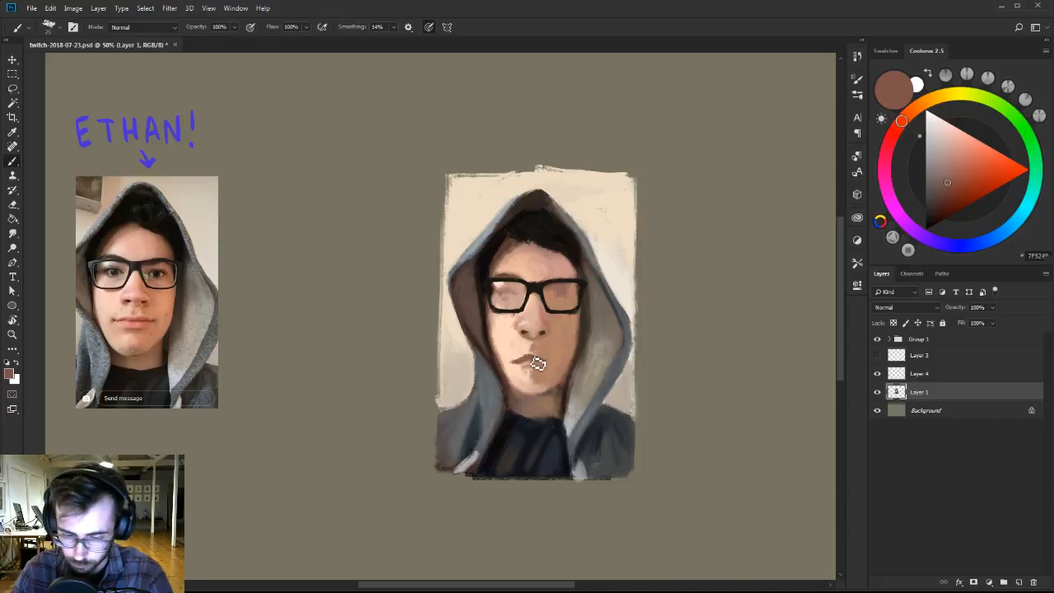
drag(539, 363, 548, 366)
key([)
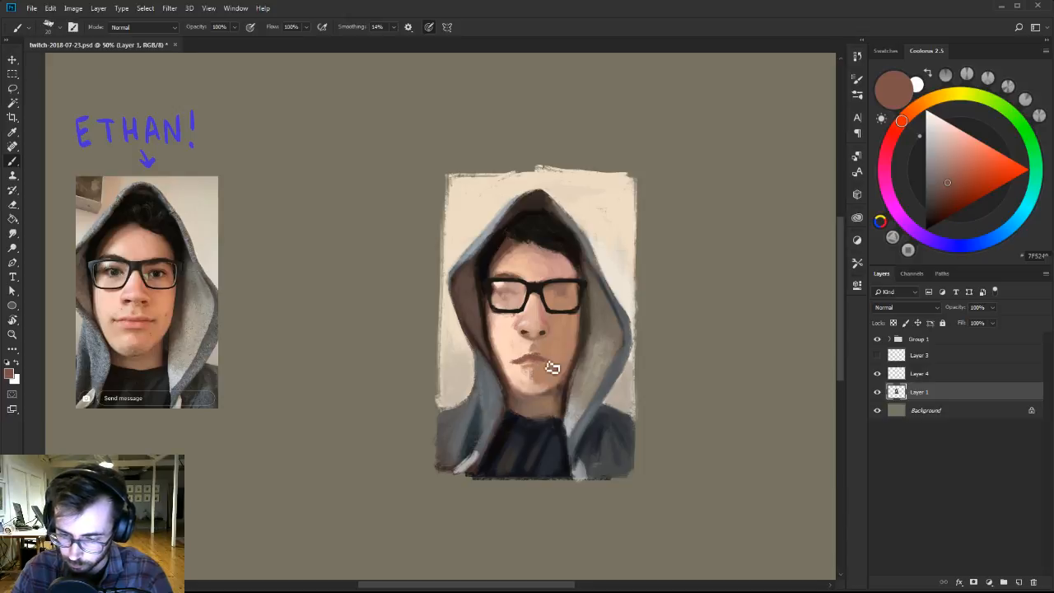
Refine the mouth's shape and edges with sampled pale peach and muted red-brown using a smaller brush.
alt+click(514, 364)
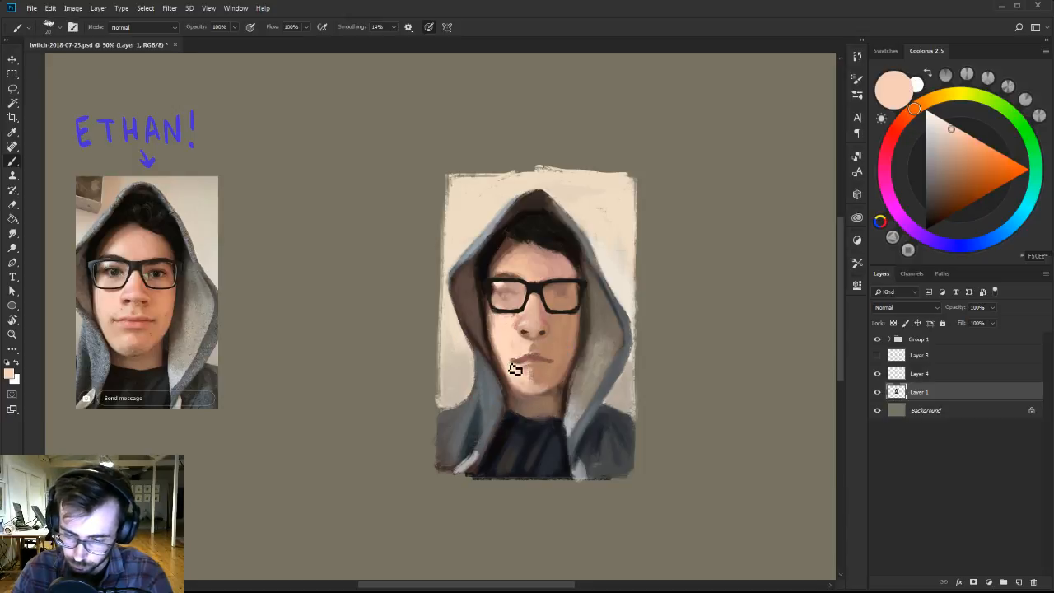
alt+click(521, 368)
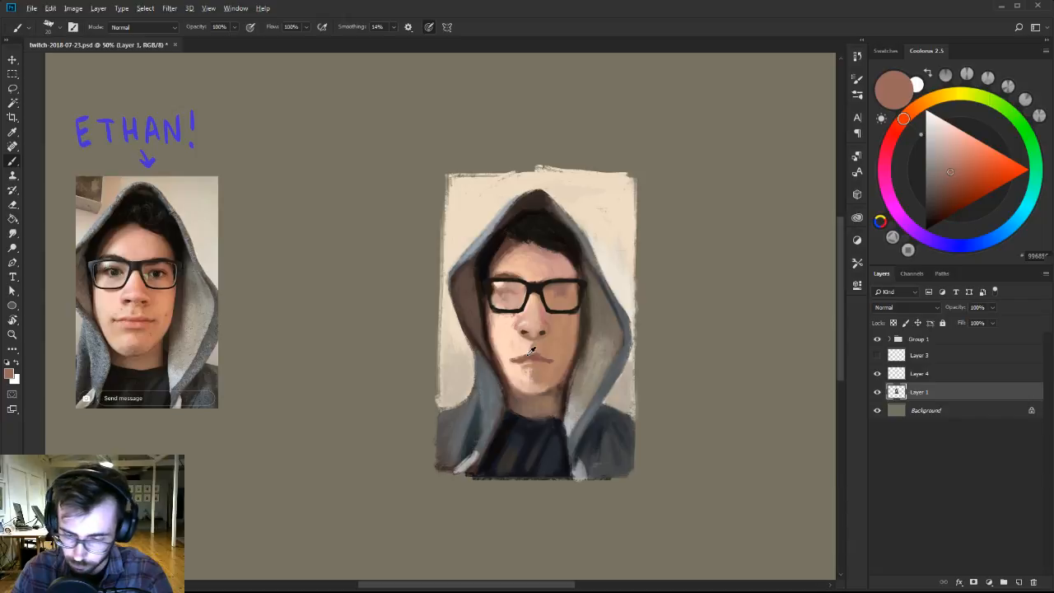
alt+click(519, 367)
key([)
alt+click(524, 362)
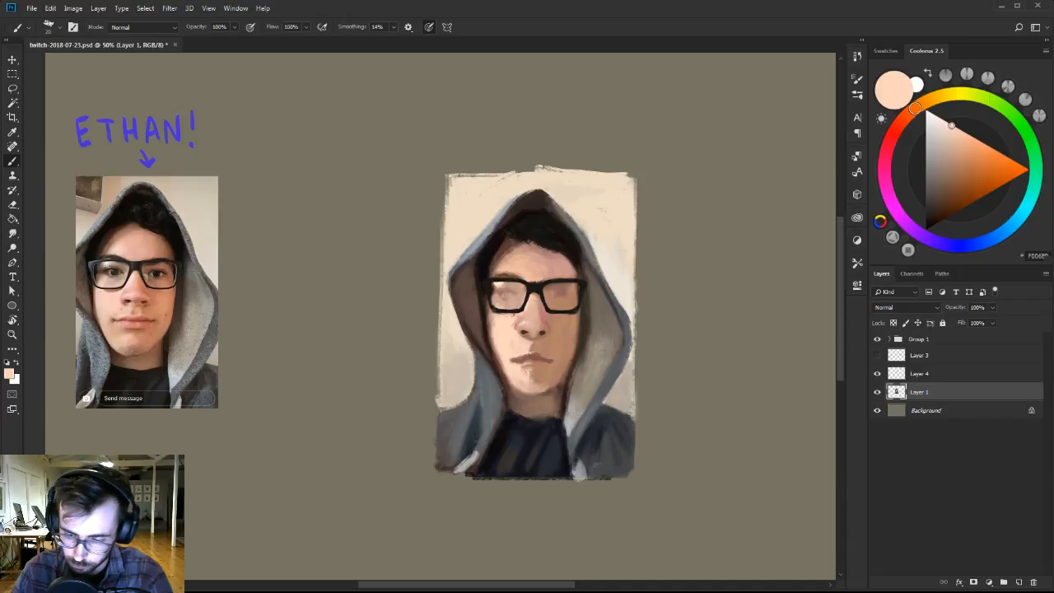
Lasso the painted mouth, nudge it slightly upwards towards the nose, and clear the selection.
key(l)
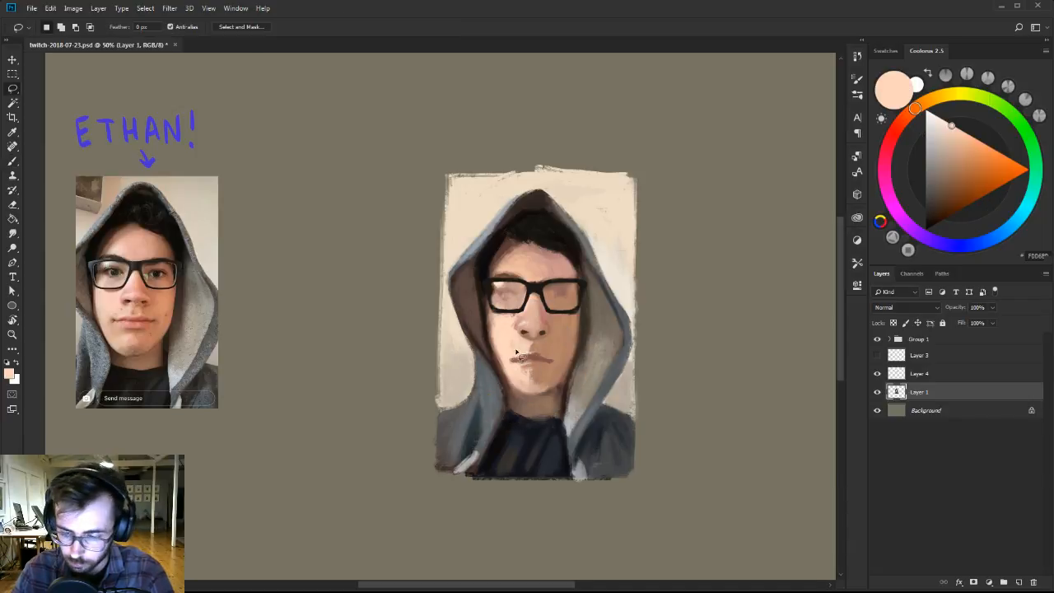
mouse_move(510, 349)
mouse_down()
mouse_move(534, 373)
mouse_move(510, 351)
mouse_up()
key(v)
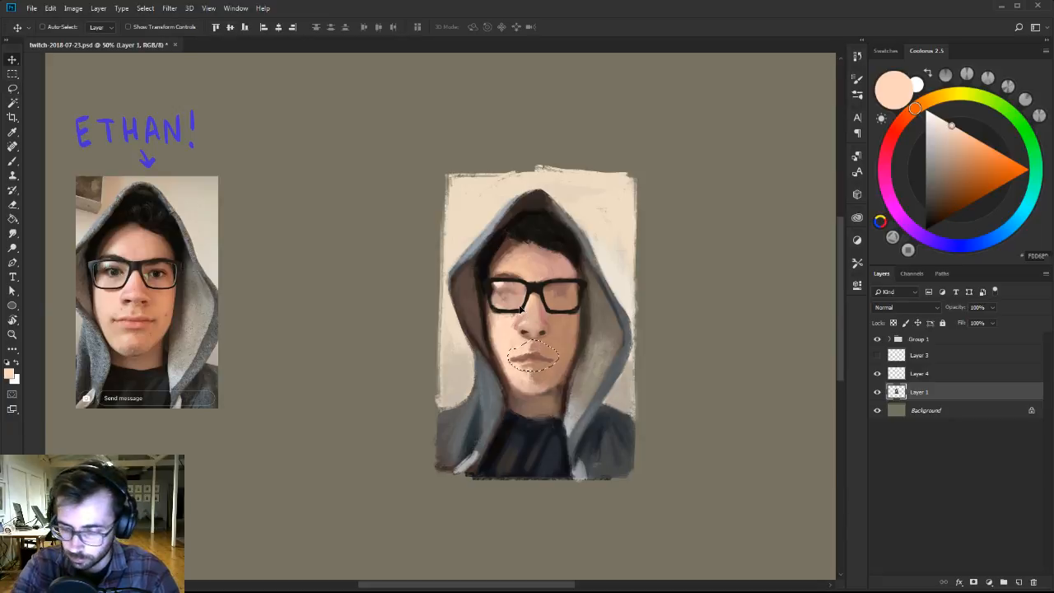
key(ctrl+d)
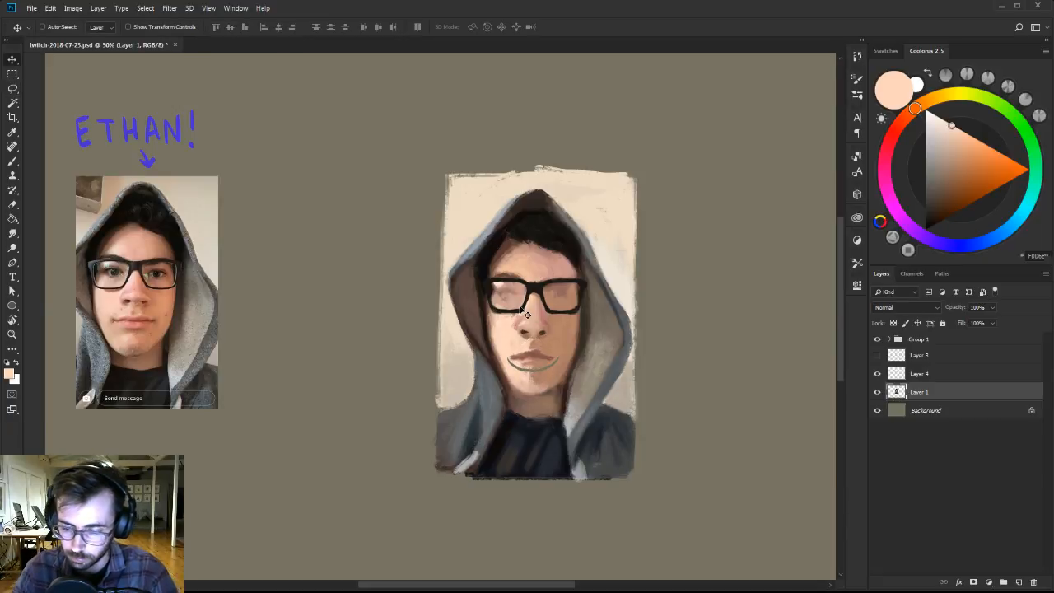
Paint over the gap beneath the moved mouth with sampled skin tones and touch up the lips with a smaller brush.
key(b)
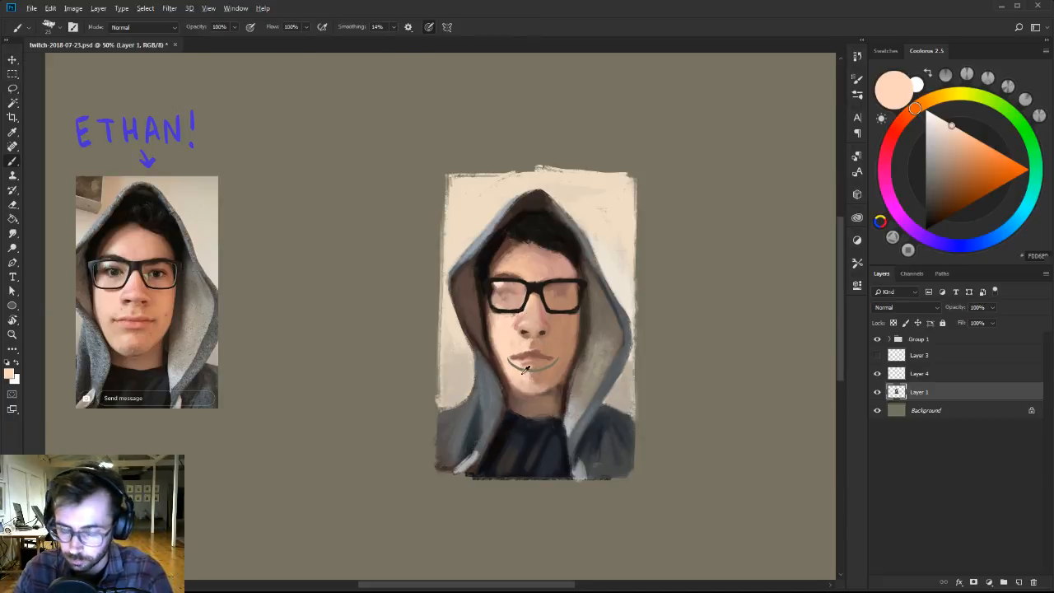
alt+click(516, 373)
mouse_move(507, 358)
mouse_down()
mouse_move(520, 374)
mouse_move(544, 361)
mouse_up()
alt+click(528, 368)
alt+click(543, 371)
alt+click(531, 354)
key([)
alt+click(525, 349)
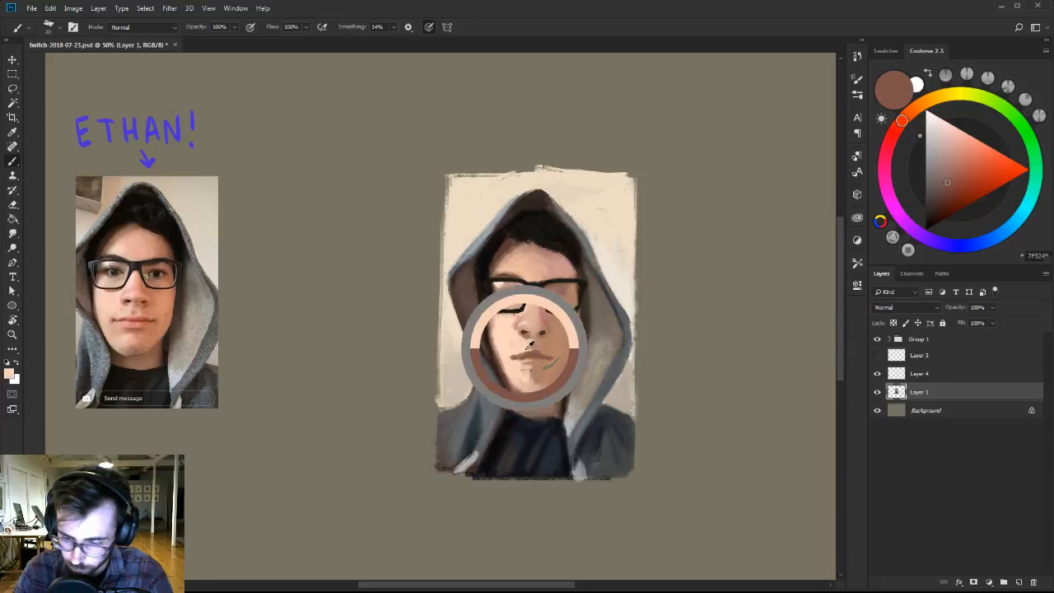
Cover the rest of the gap by the shaded mouth corner and model below the lower lip with sampled tans.
key([)
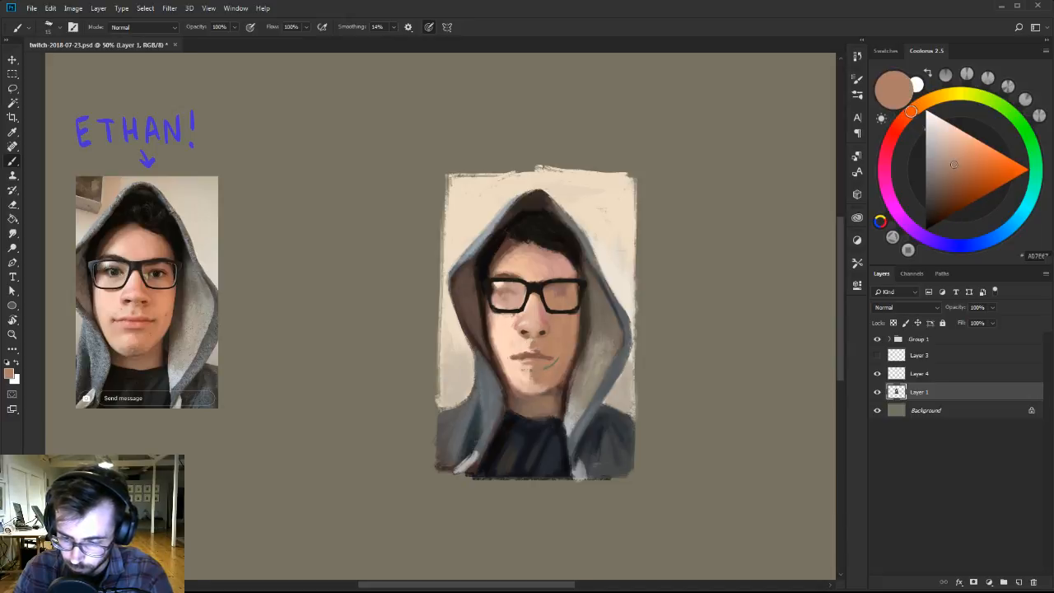
alt+click(536, 347)
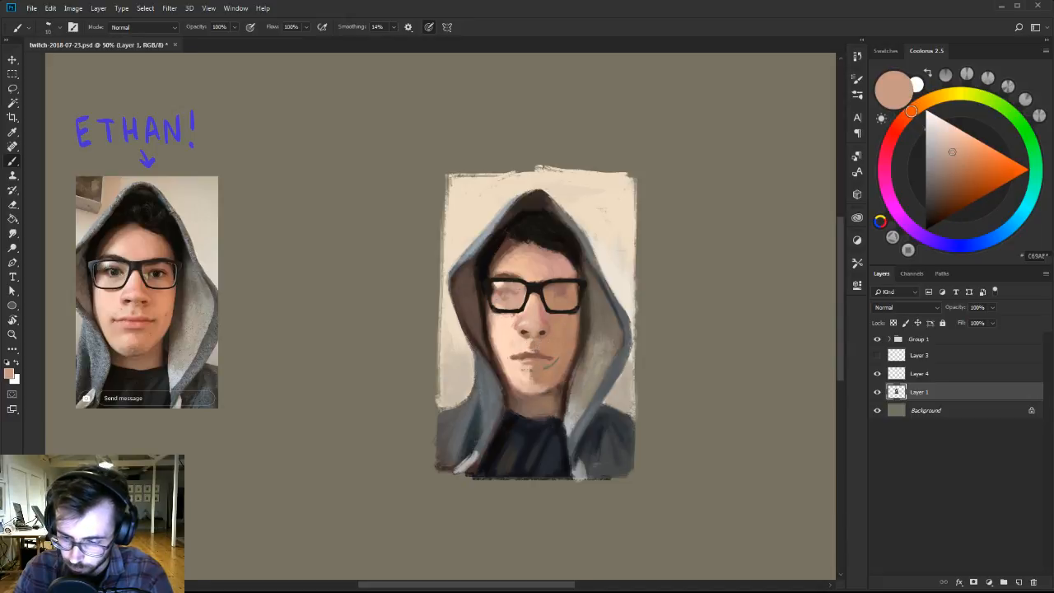
alt+click(557, 350)
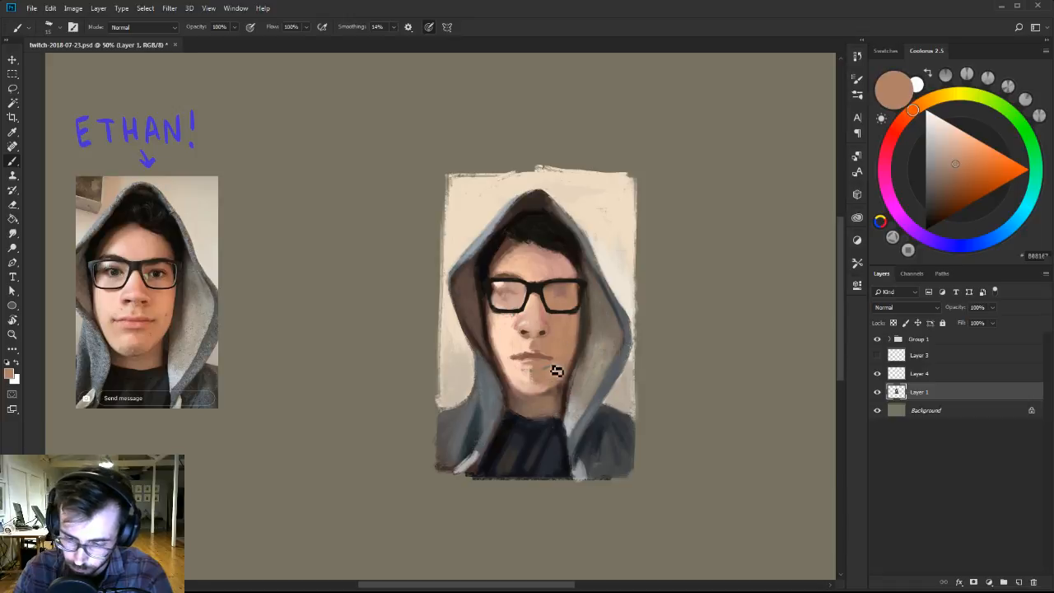
alt+click(528, 366)
alt+click(539, 369)
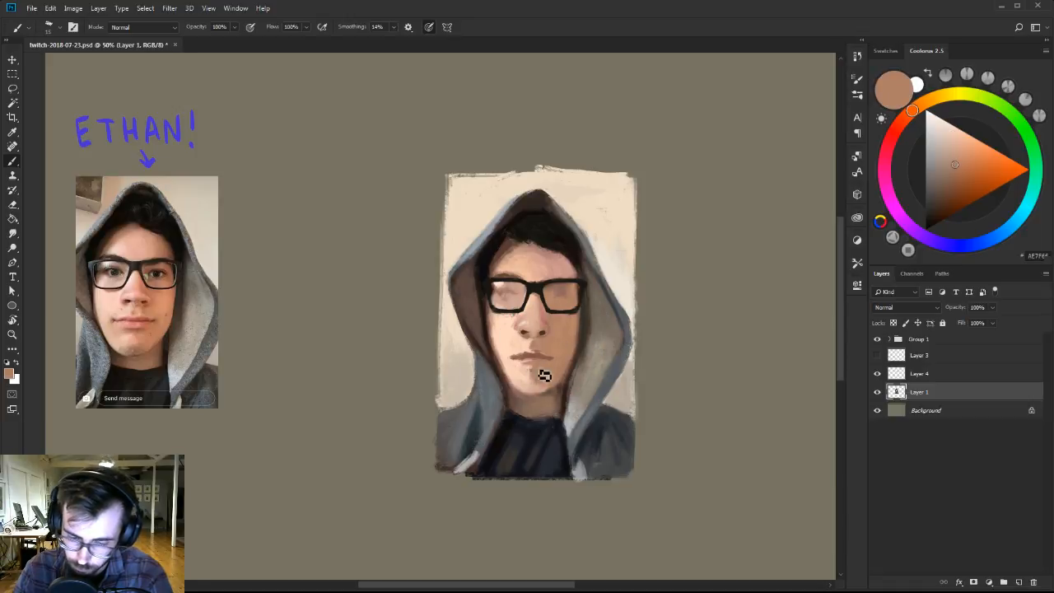
Shift the sampled tan to a dark muted red, tint the lips, and strengthen them with a more saturated red.
click(897, 128)
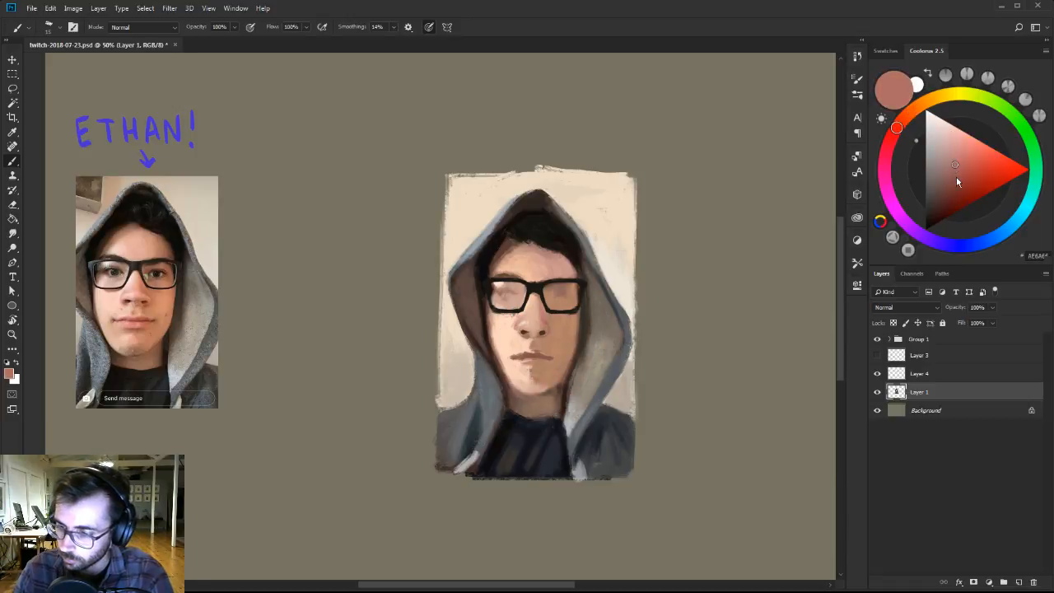
click(954, 180)
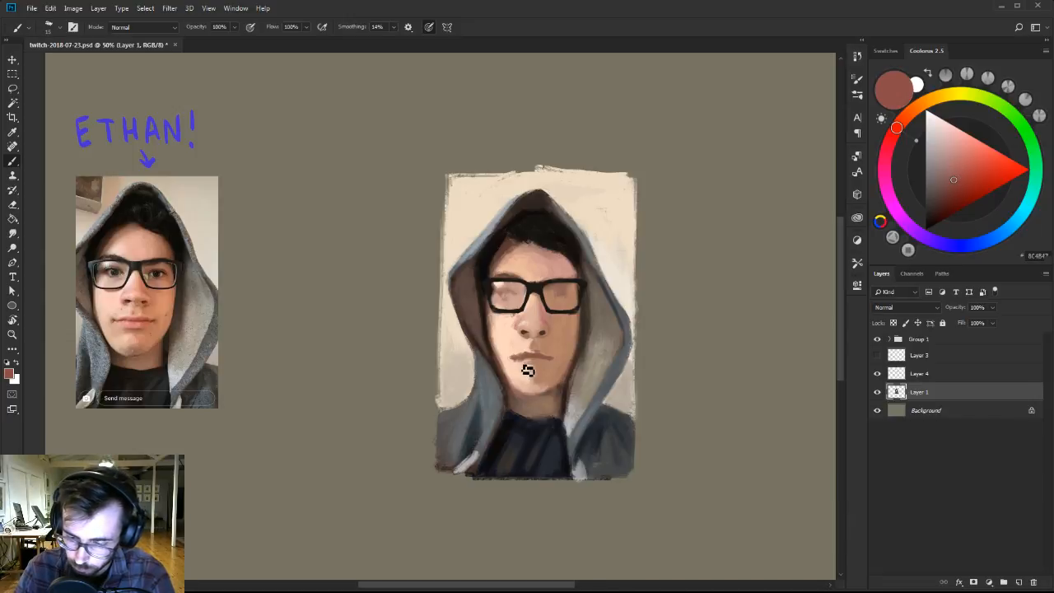
click(966, 179)
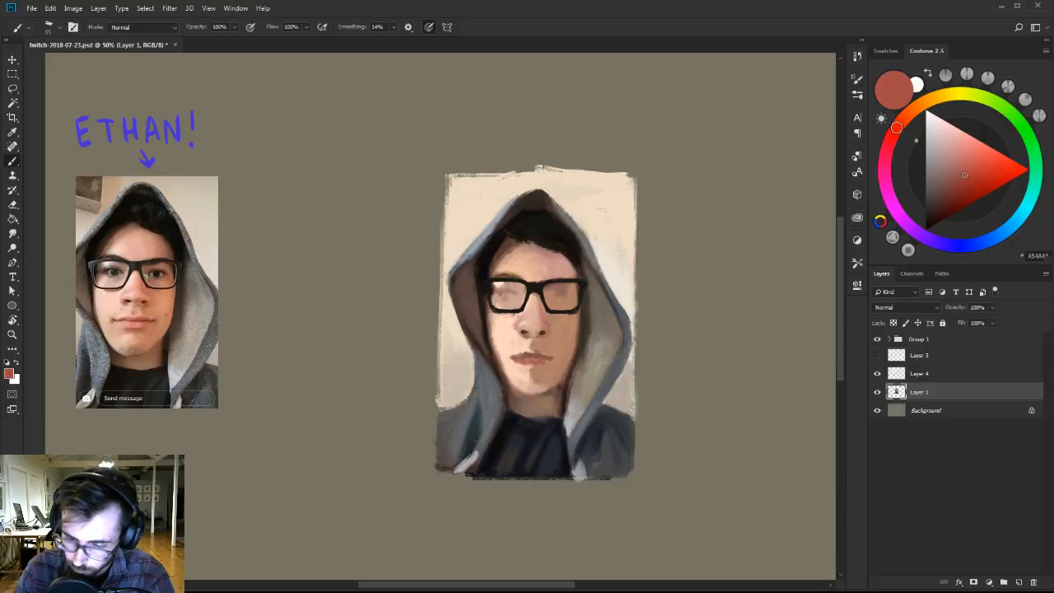
alt+click(547, 356)
Refine the upper lip's edge and the area between nose and mouth with sampled peach and tan tones.
alt+click(542, 354)
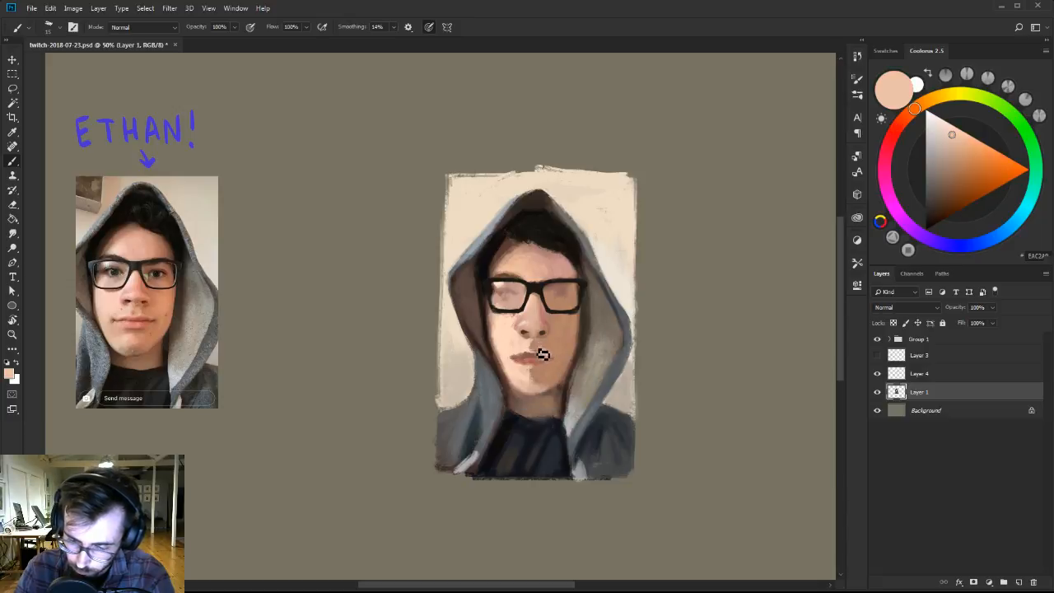
alt+click(545, 358)
alt+click(540, 336)
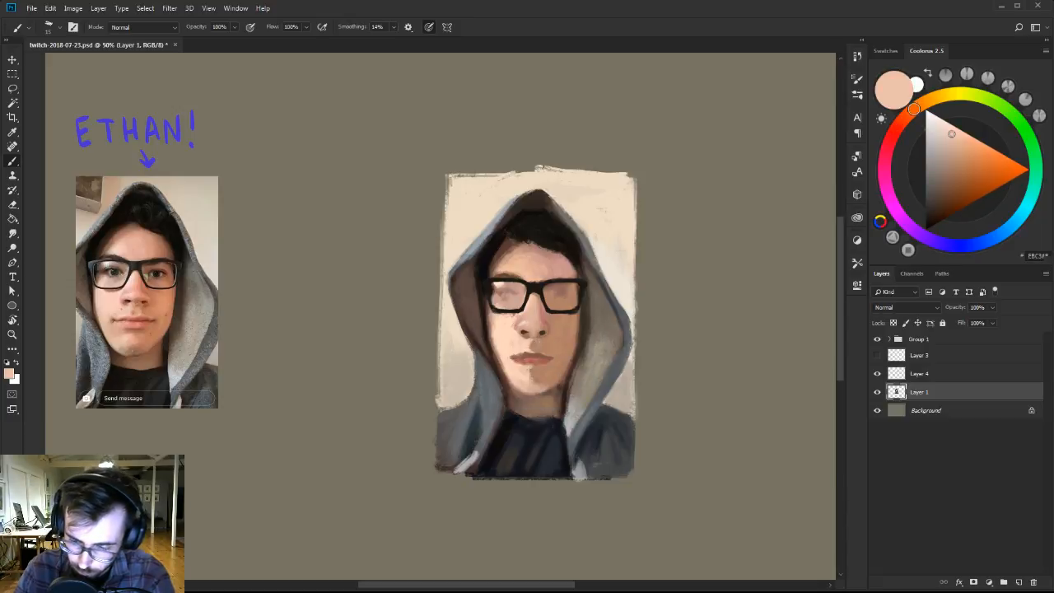
alt+click(537, 341)
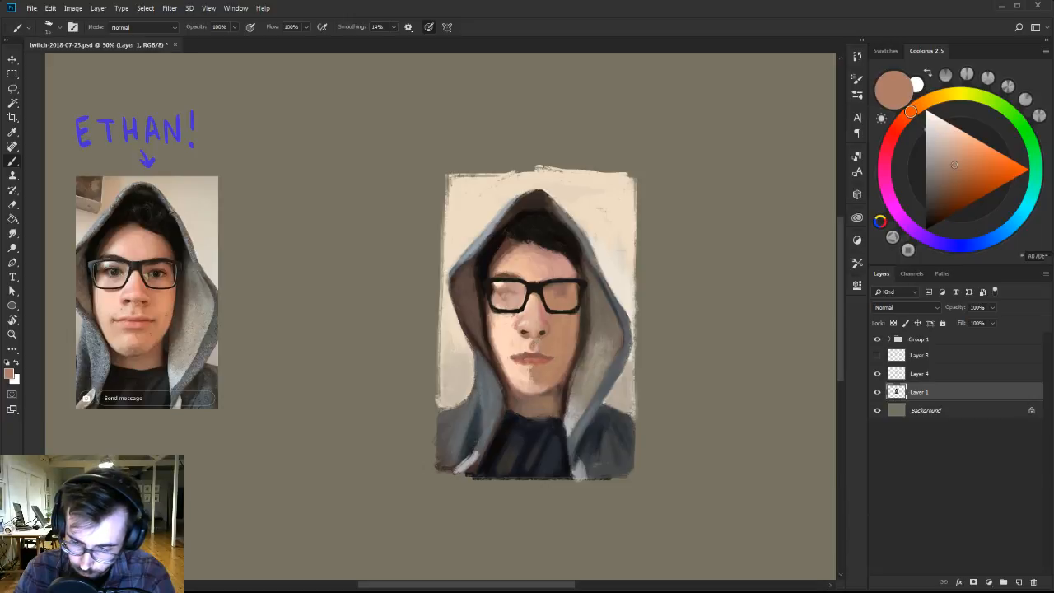
alt+click(537, 354)
alt+click(531, 339)
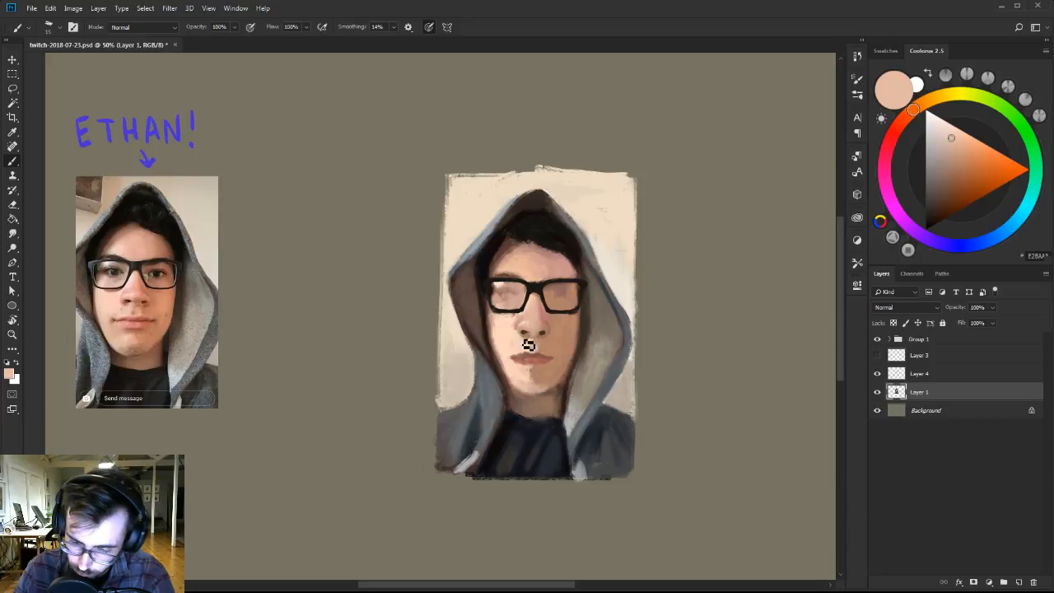
alt+click(540, 341)
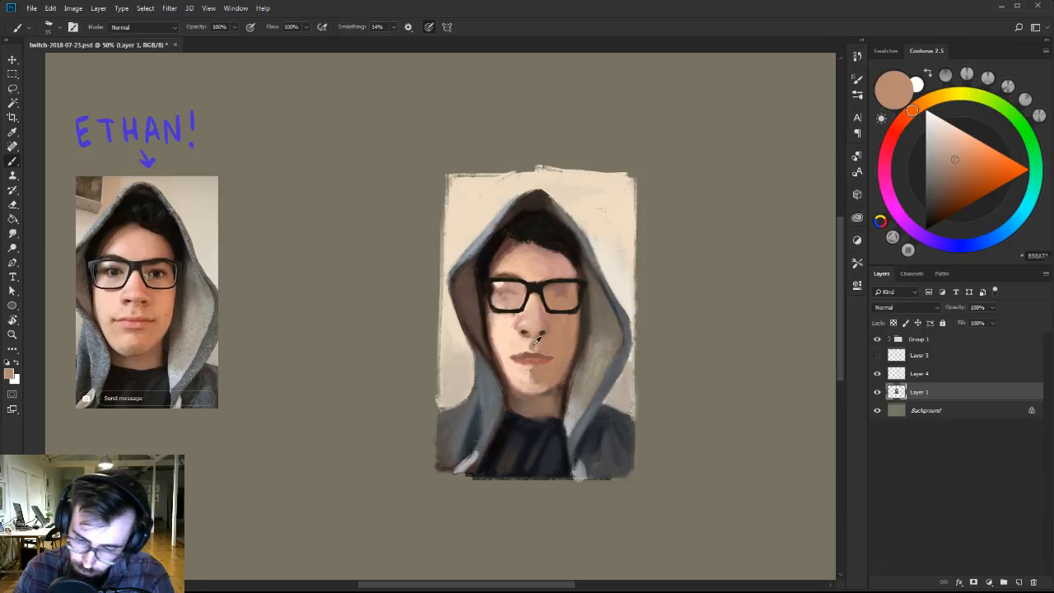
alt+click(537, 340)
Refine the lips, mouth corners and surrounding edges with sampled muted reds and skin tones, using a slightly larger brush.
alt+click(525, 331)
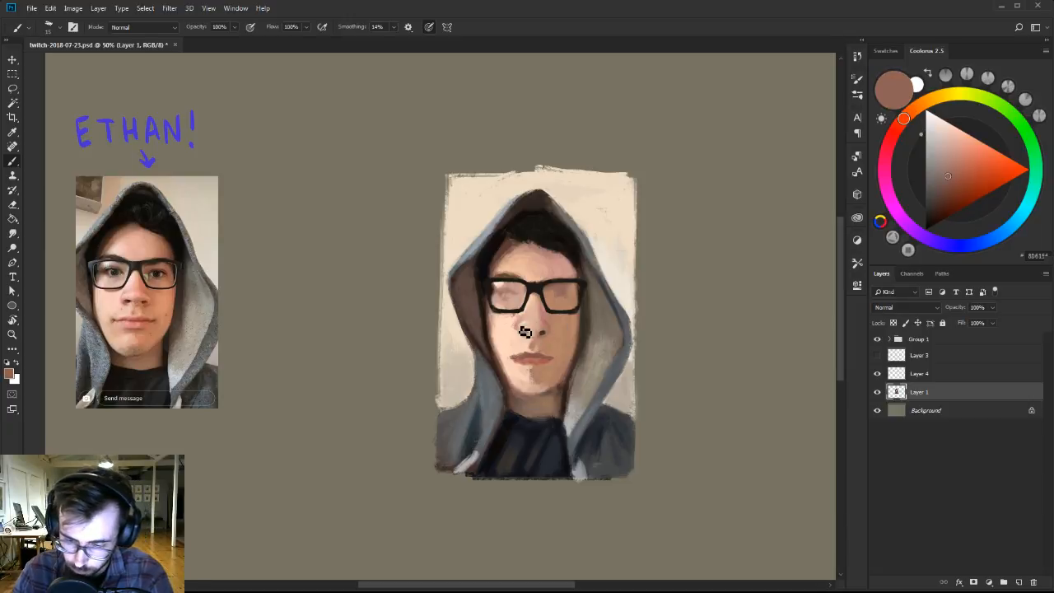
alt+click(517, 357)
alt+click(511, 350)
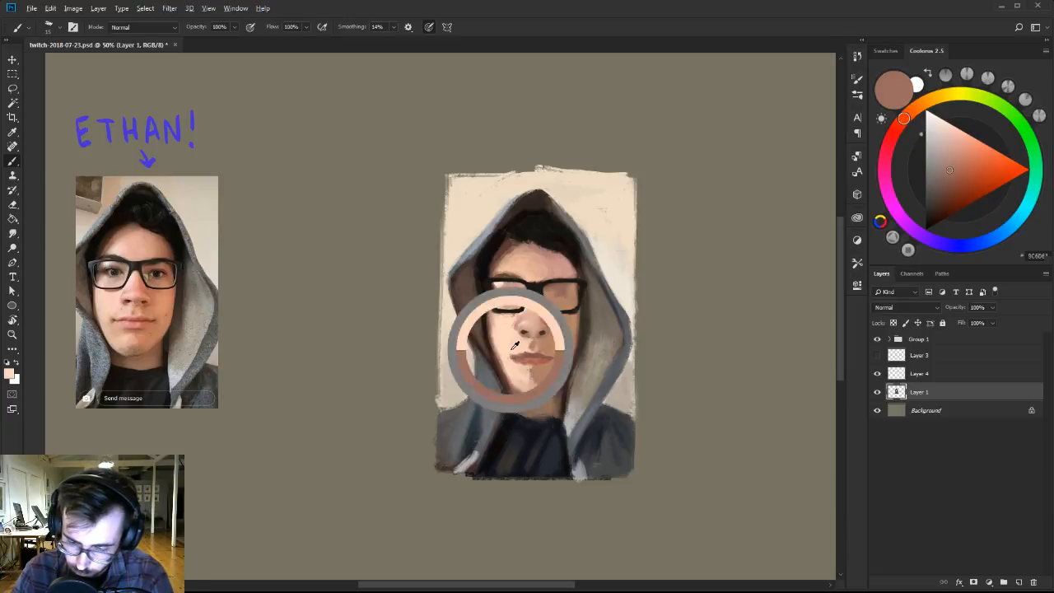
drag(511, 362, 553, 361)
alt+click(517, 357)
key(])
alt+click(519, 364)
alt+click(551, 359)
alt+click(548, 350)
alt+click(538, 356)
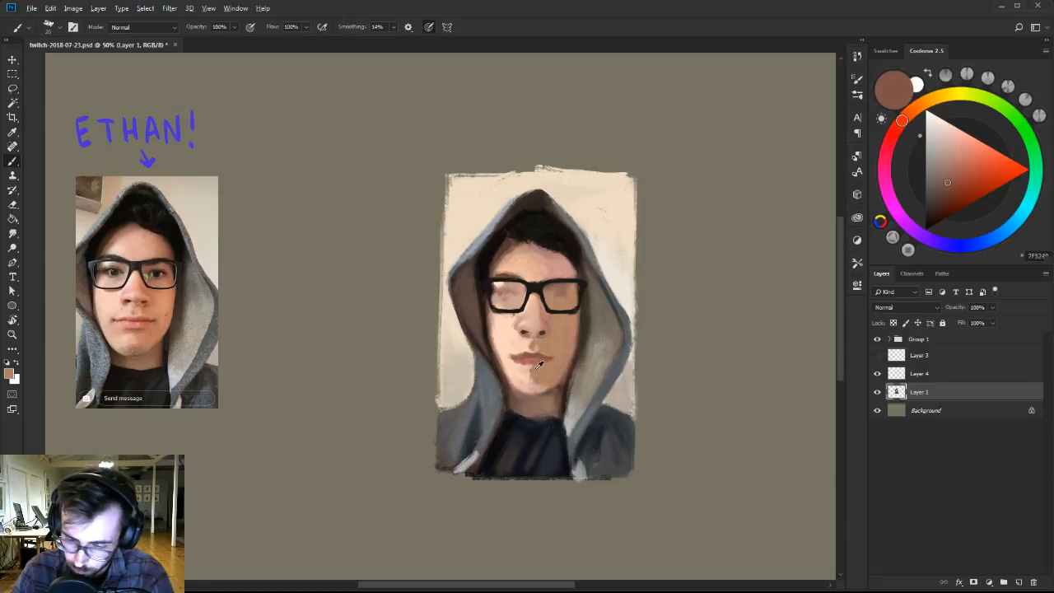
Model the shadow below the lower lip and the chin with sampled browns, tans and peach.
alt+click(537, 372)
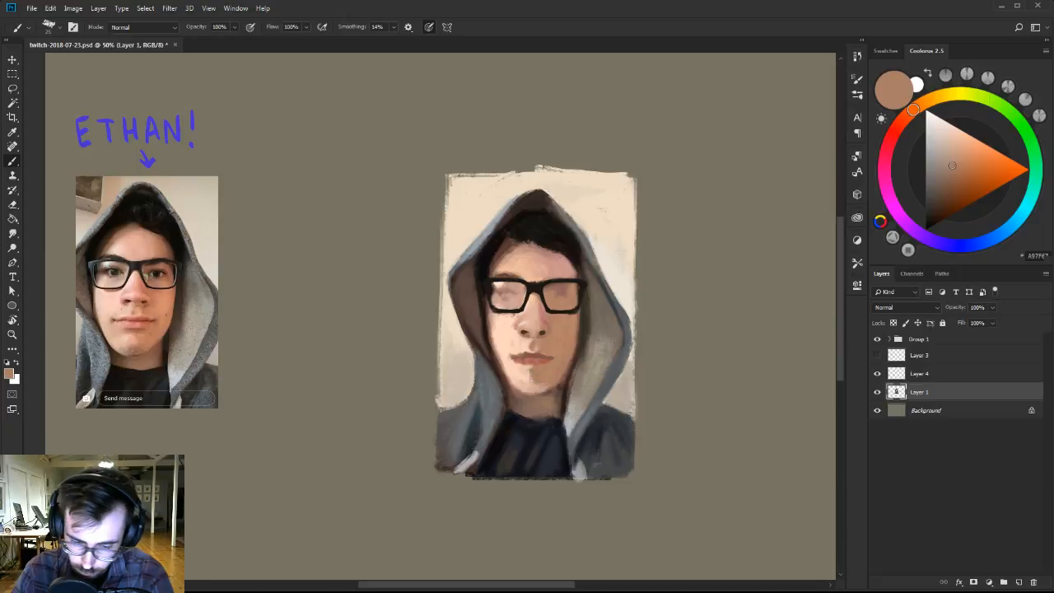
alt+click(532, 375)
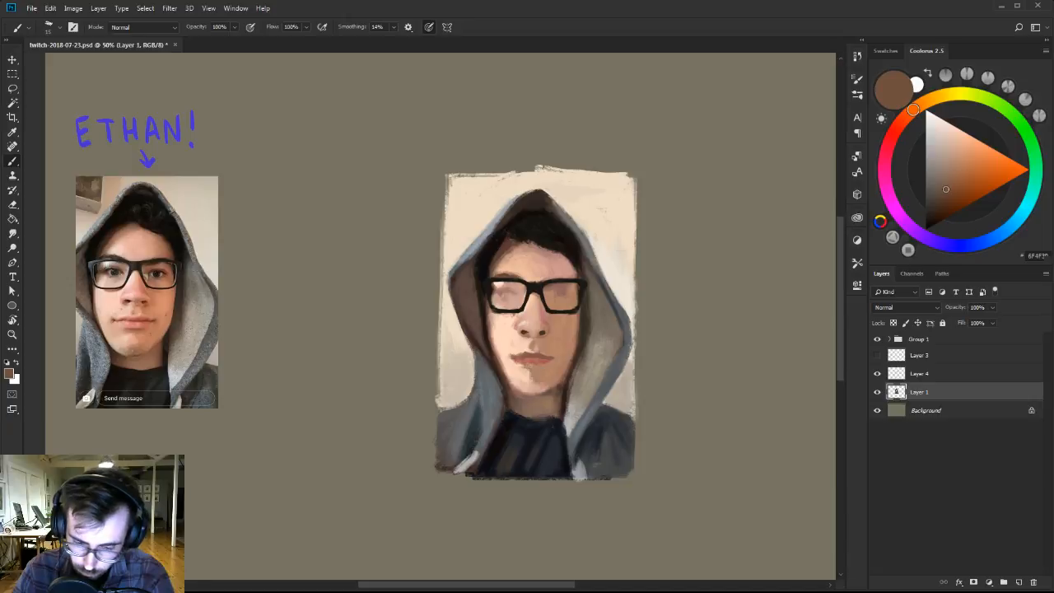
alt+click(532, 373)
alt+click(534, 374)
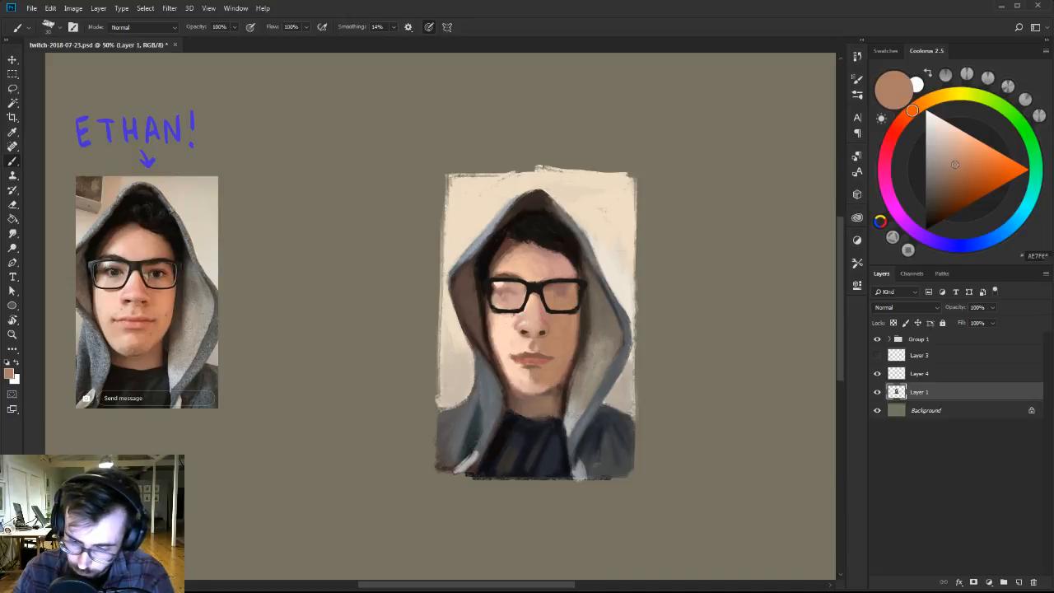
alt+click(524, 380)
alt+click(545, 382)
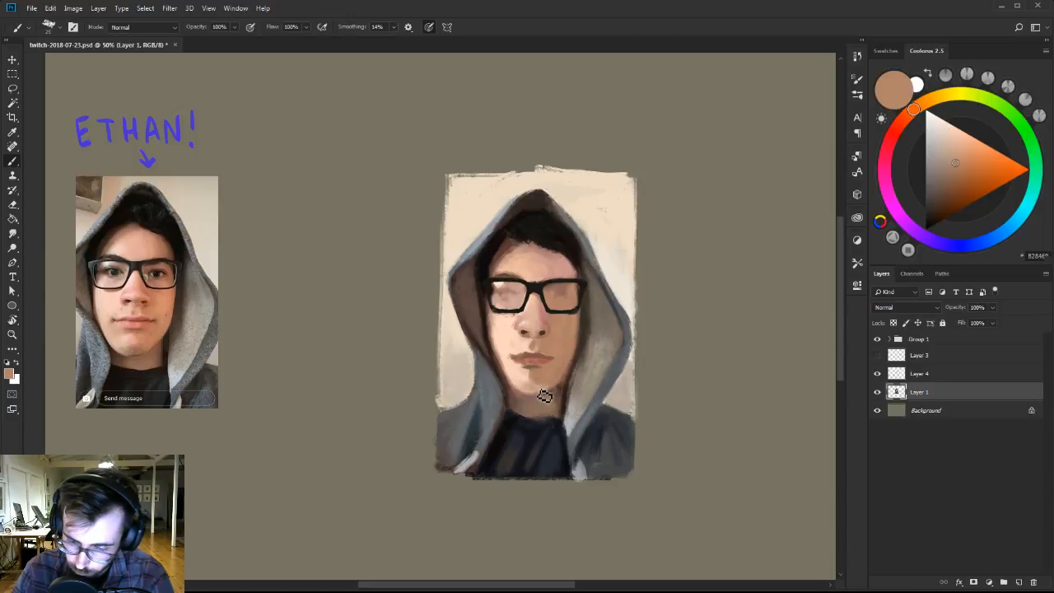
alt+click(530, 375)
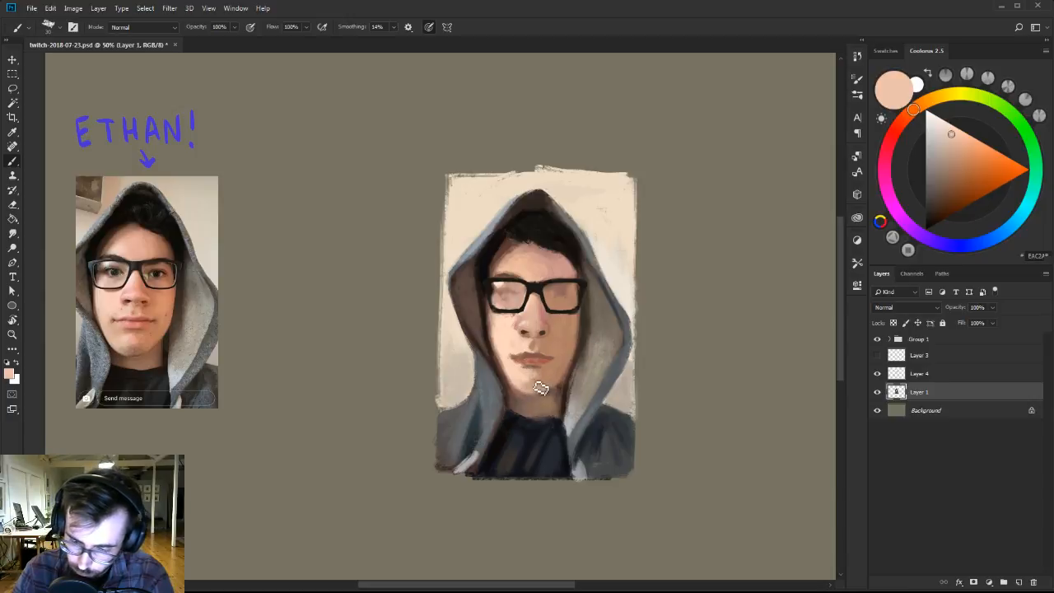
alt+click(551, 373)
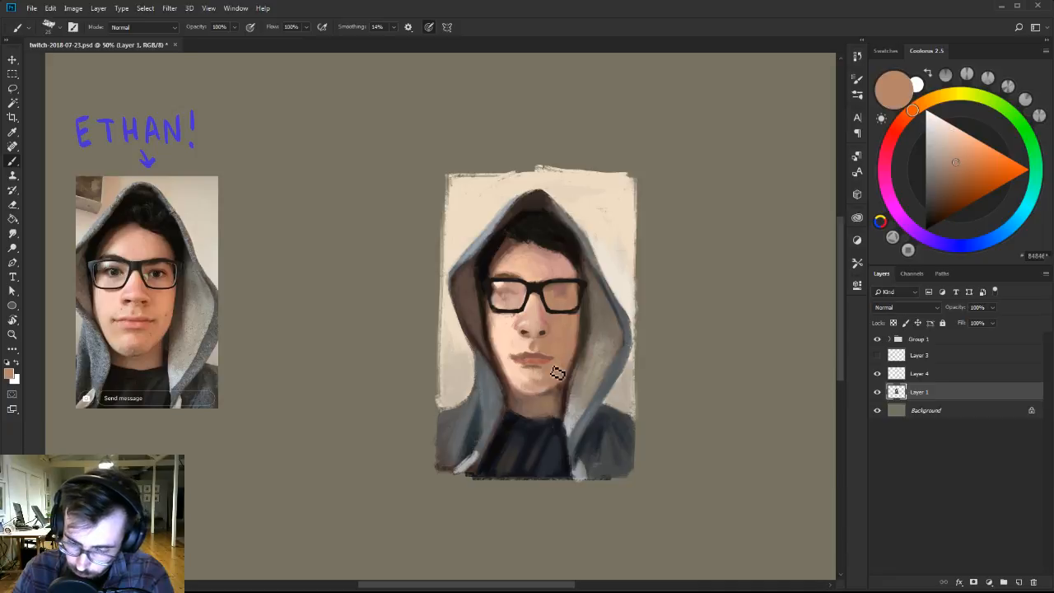
alt+click(548, 378)
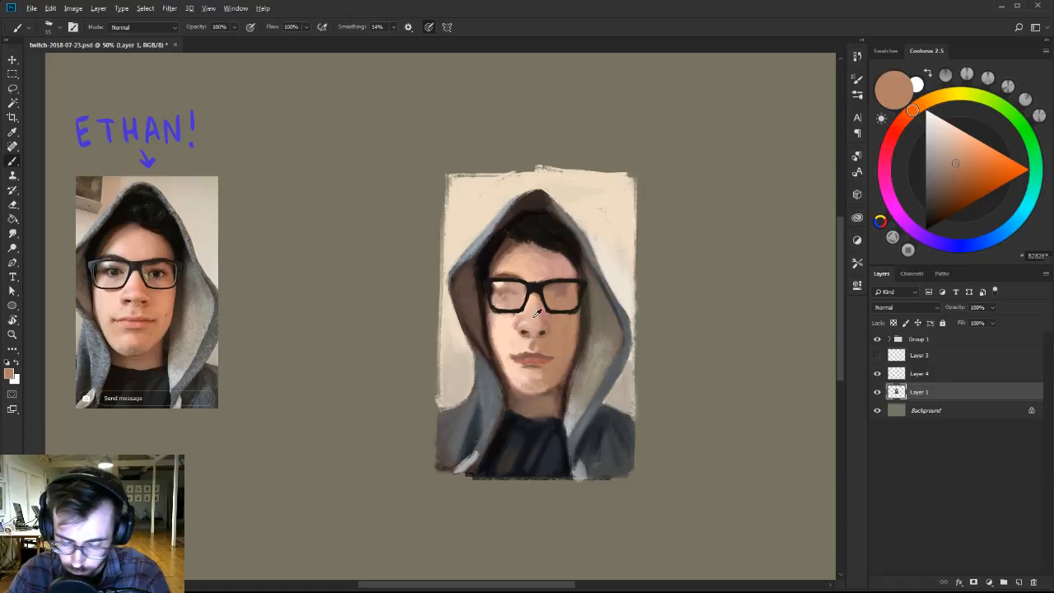
Touch up the nose with a sampled light peach and reduce the brush size.
alt+click(533, 314)
alt+click(517, 323)
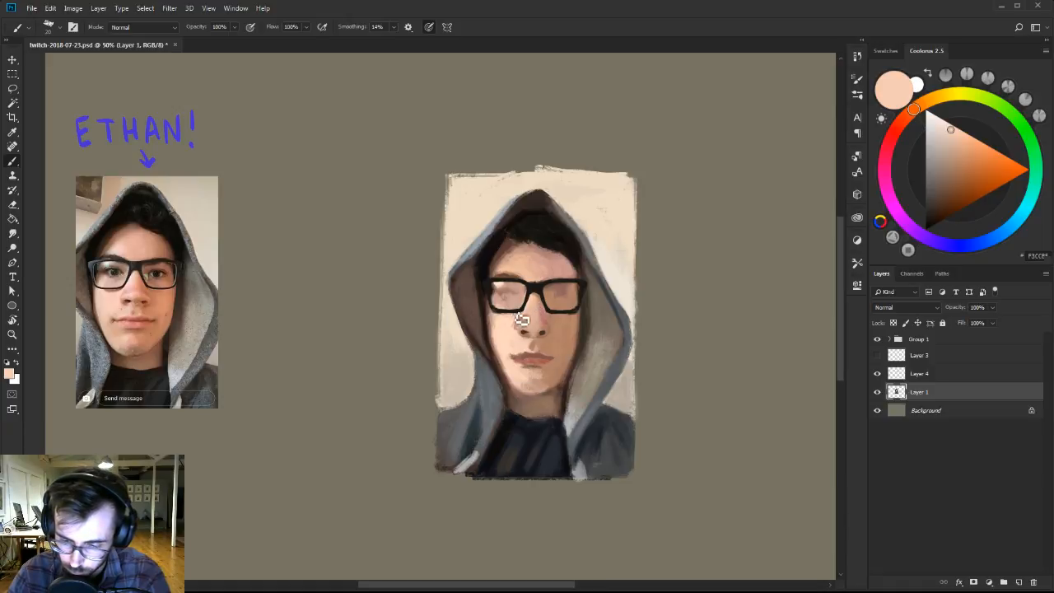
key([)
key([)
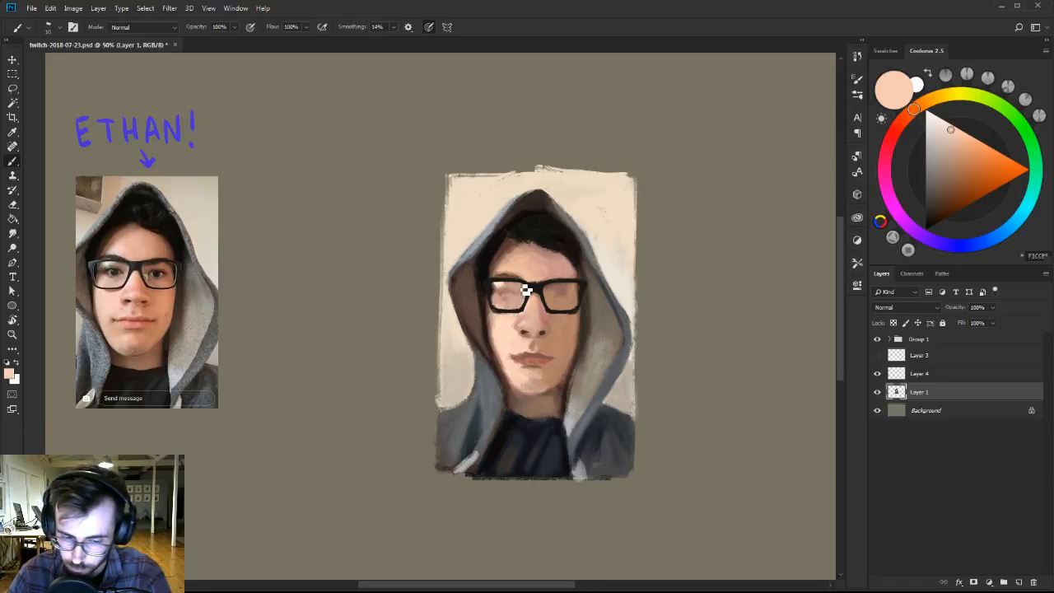
Lock the transparent pixels of Layer 4 and tint the glasses frame with muted brown and grey-blue using a Ben Brushes-2 brush.
click(945, 378)
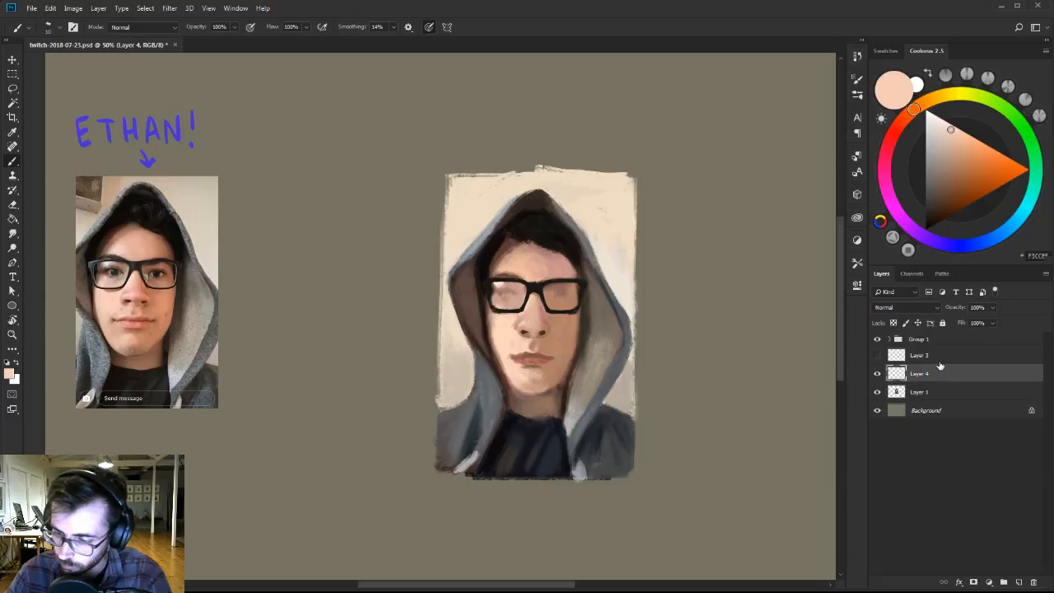
key(/)
right_click(628, 406)
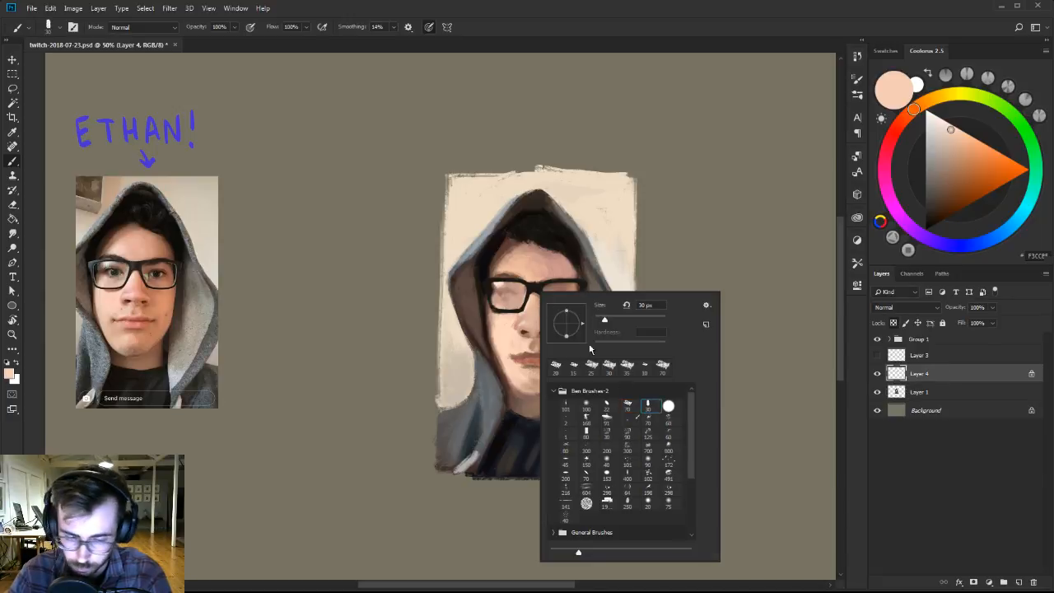
alt+click(495, 278)
click(936, 194)
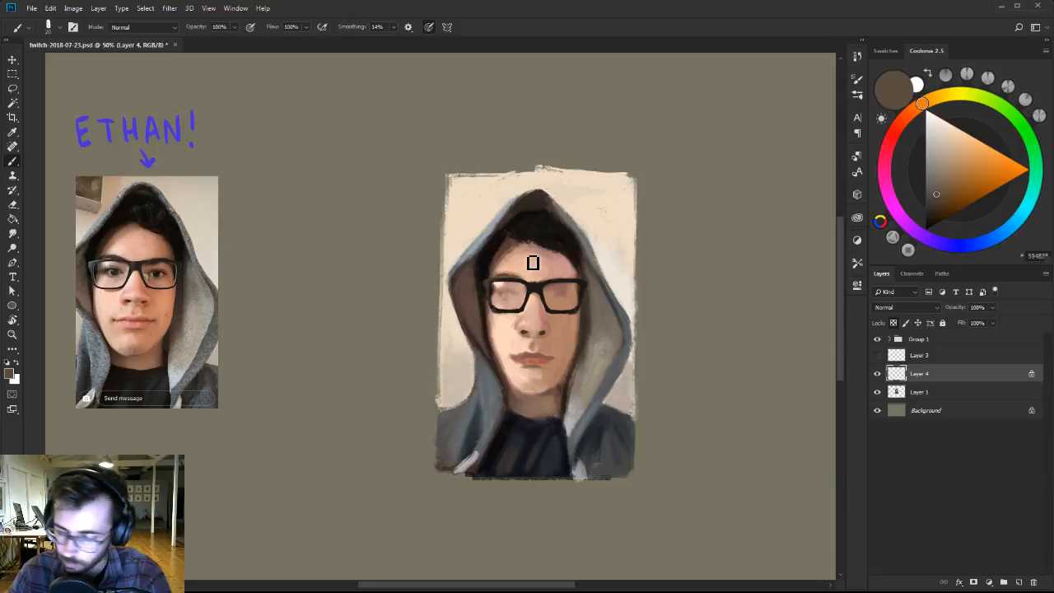
click(938, 169)
click(1020, 222)
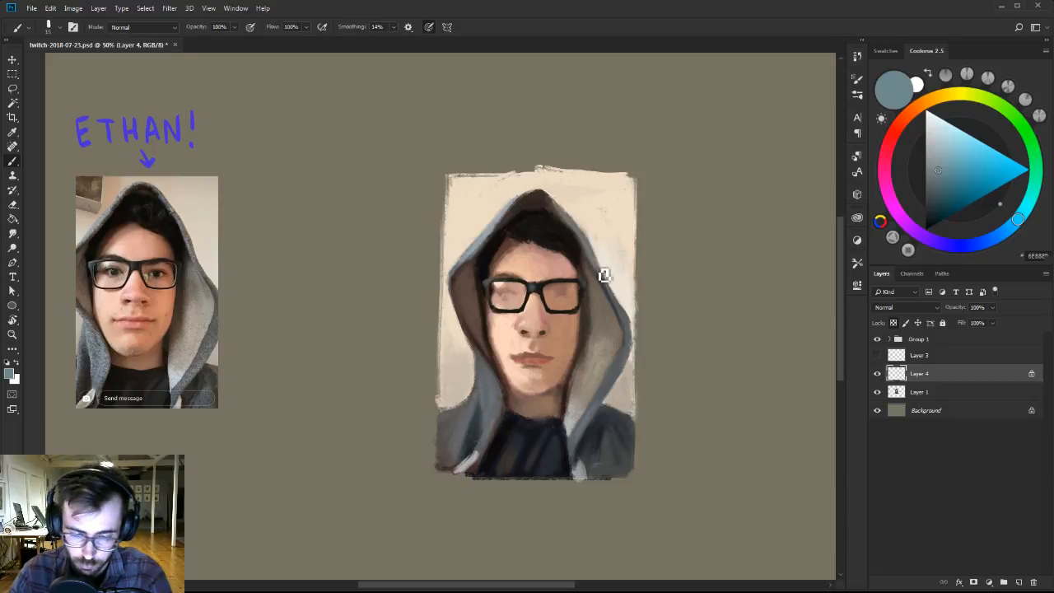
Add a layer directly above Layer 1 and paint small pale blue and yellow-green reflections on the glasses.
click(972, 395)
click(1019, 582)
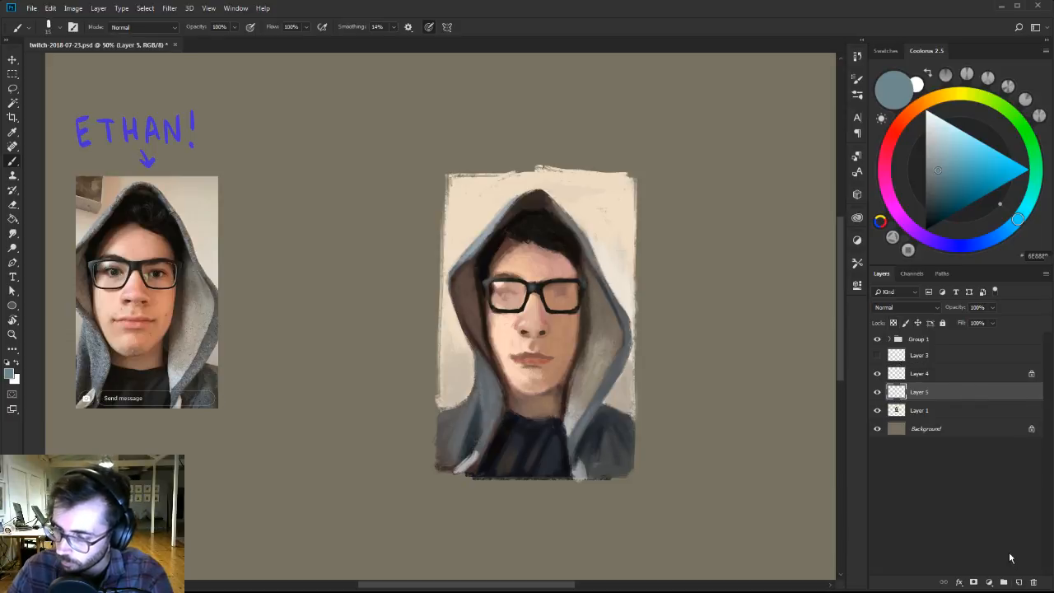
click(944, 120)
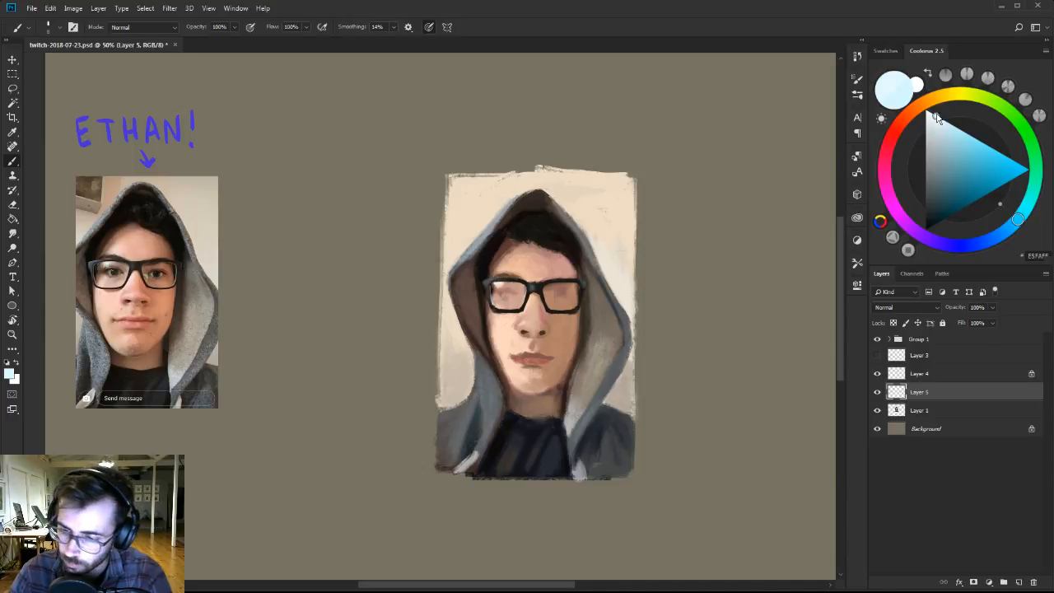
click(939, 115)
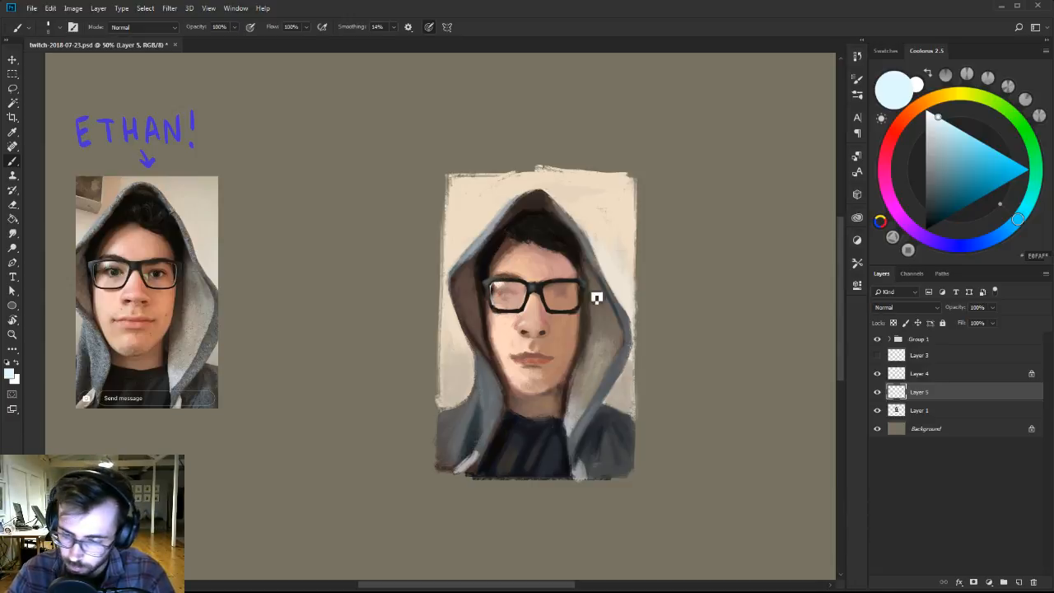
key(z)
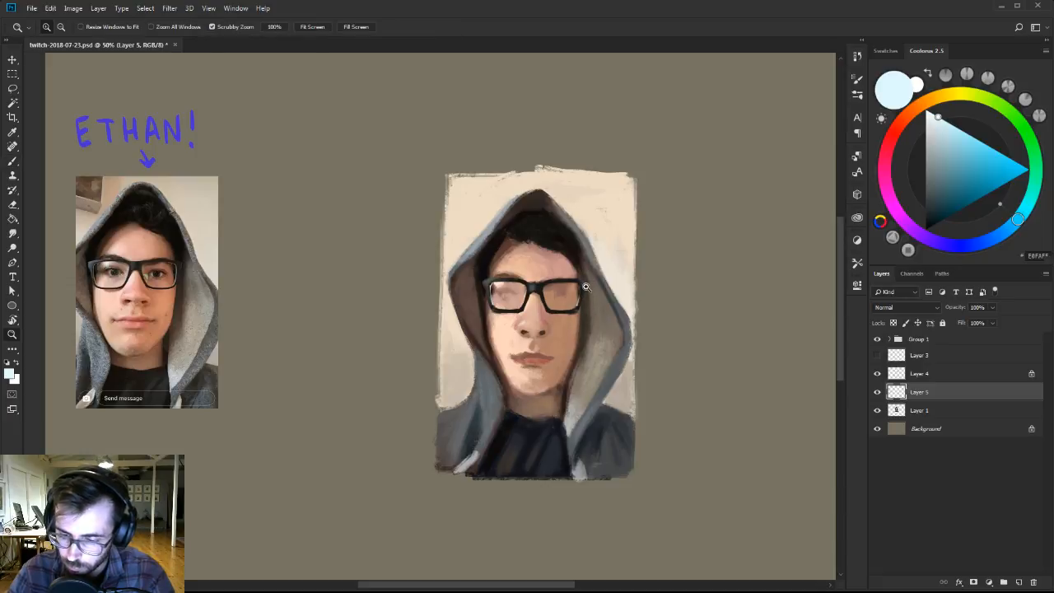
click(910, 378)
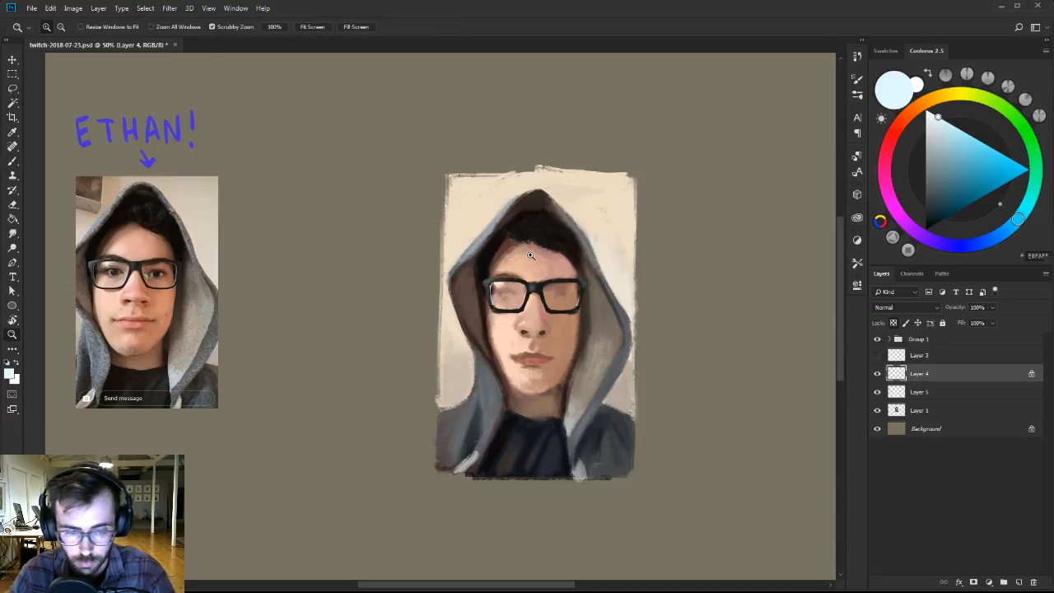
key(b)
click(947, 395)
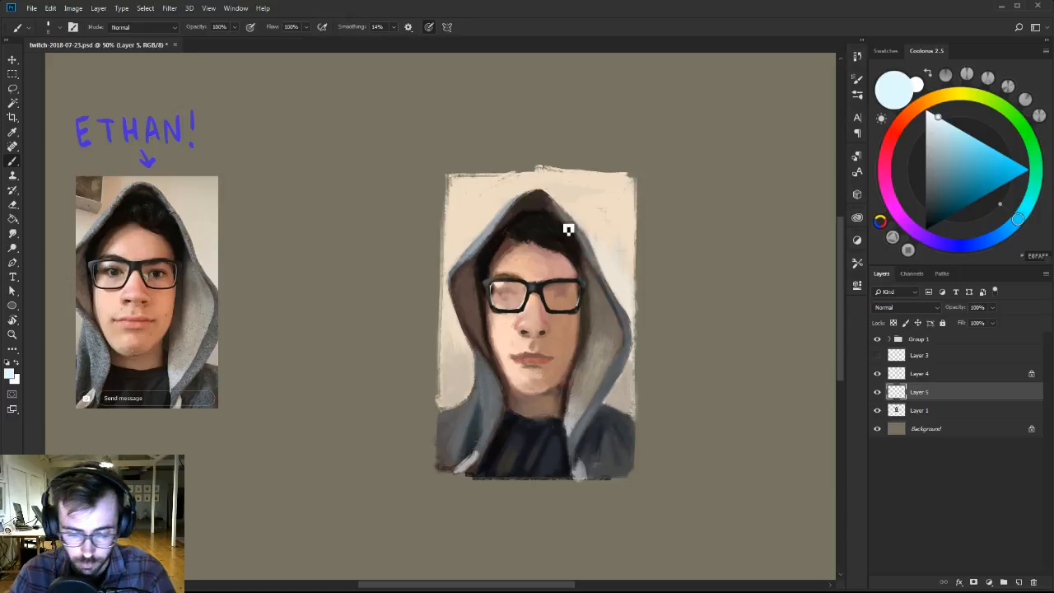
click(975, 96)
click(955, 142)
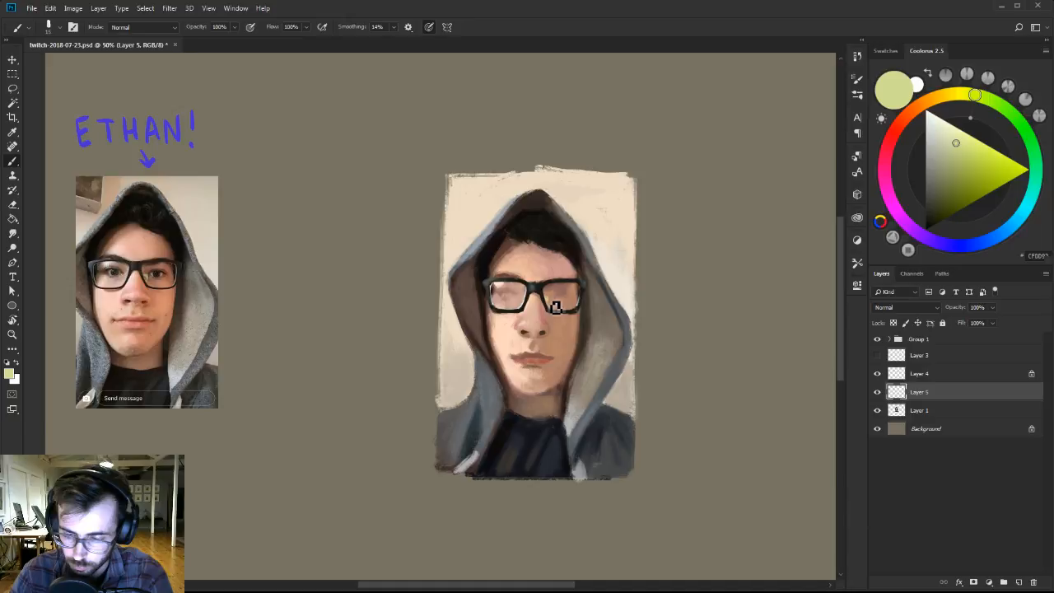
Add another layer directly above Layer 1 and start the eyes behind the lenses with sampled dark browns and muted reds.
click(974, 410)
key(ctrl+shift+alt+n)
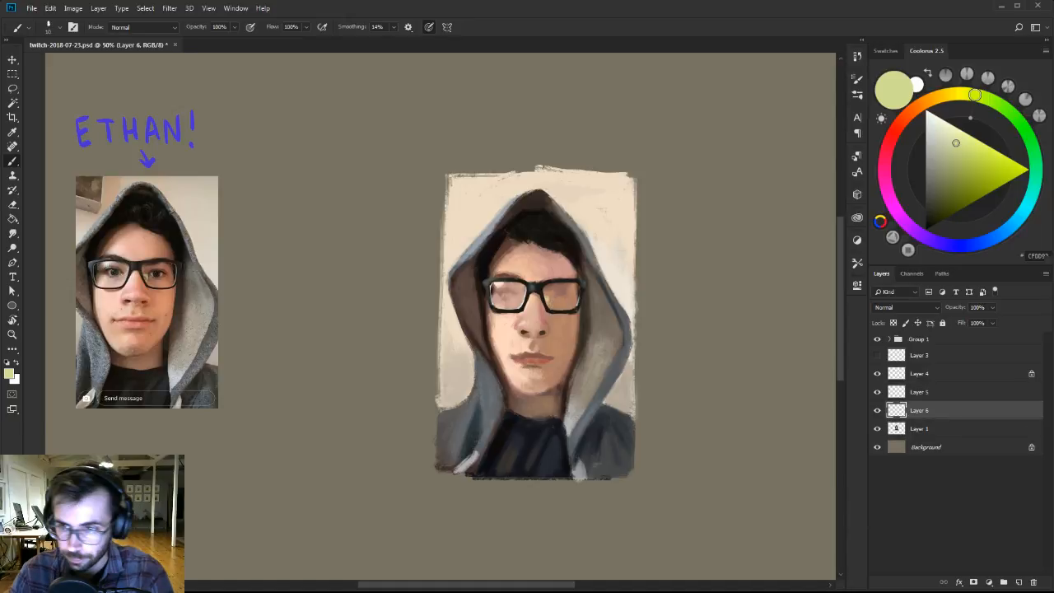
scroll(568, 282, down, 1)
alt+click(568, 282)
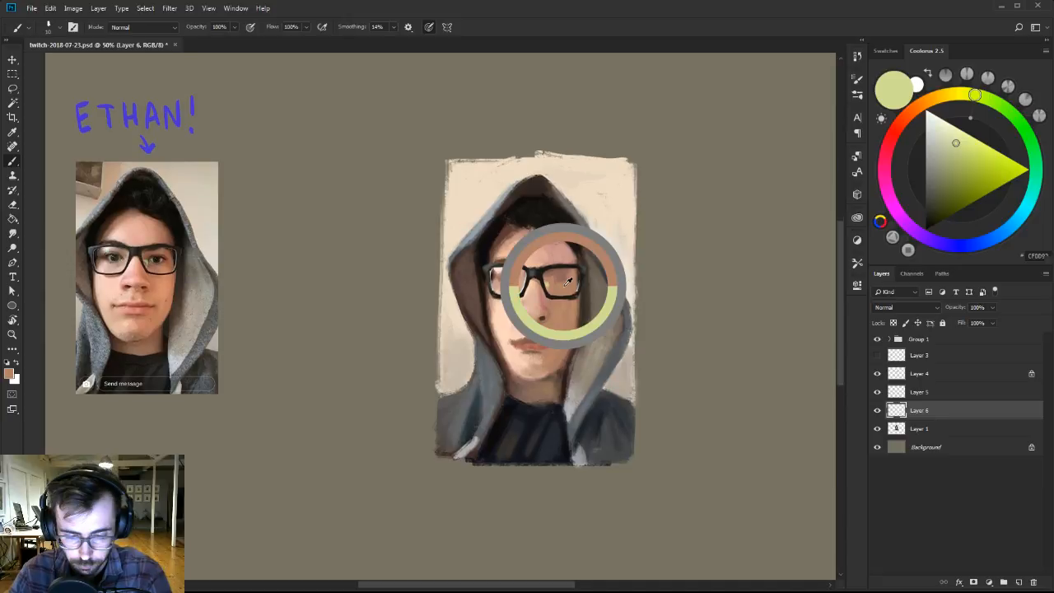
alt+click(510, 257)
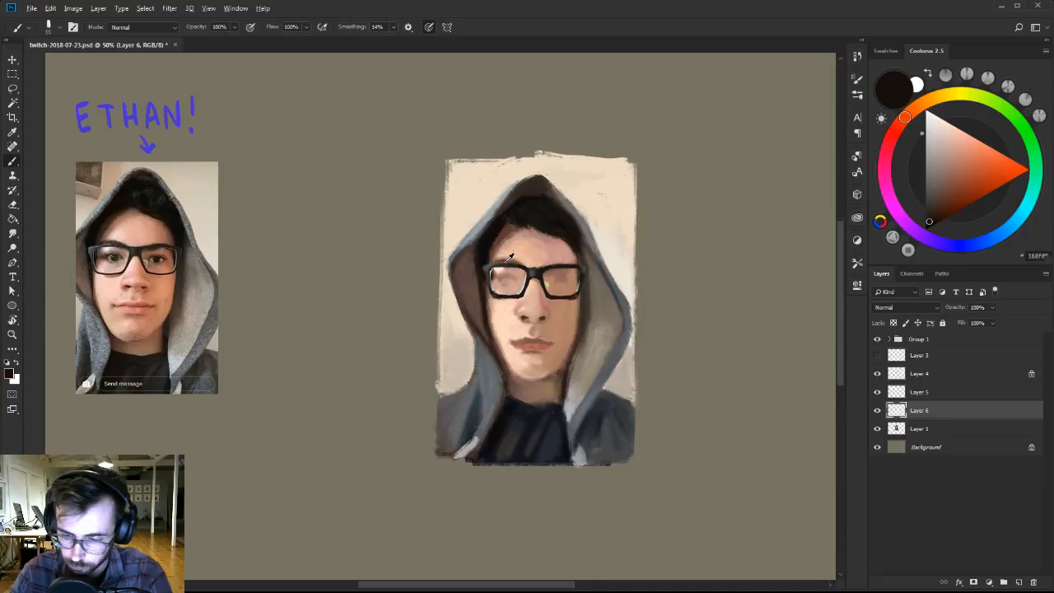
alt+click(509, 257)
right_click(510, 262)
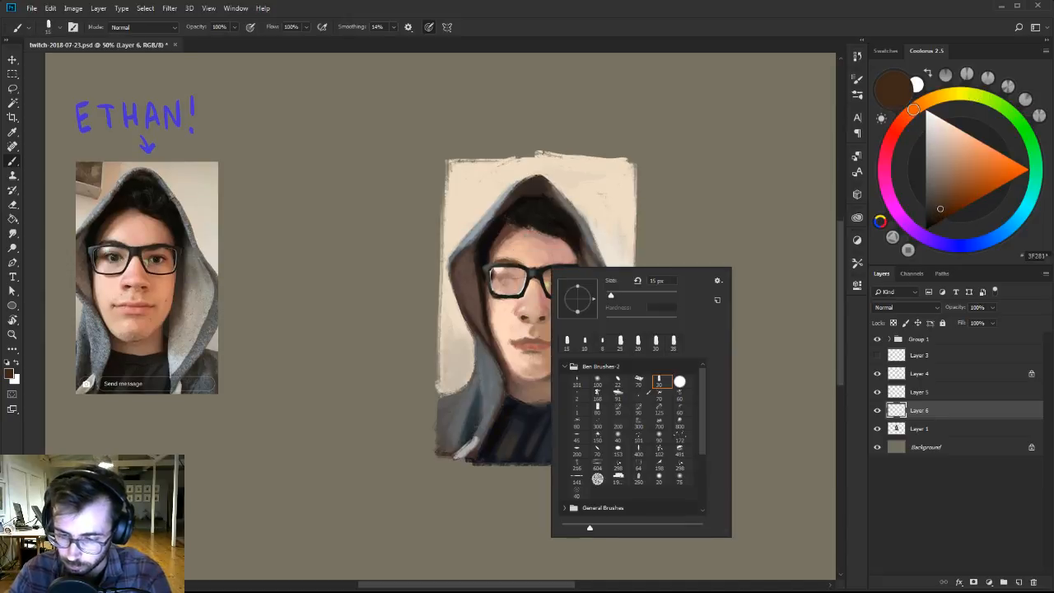
key(Escape)
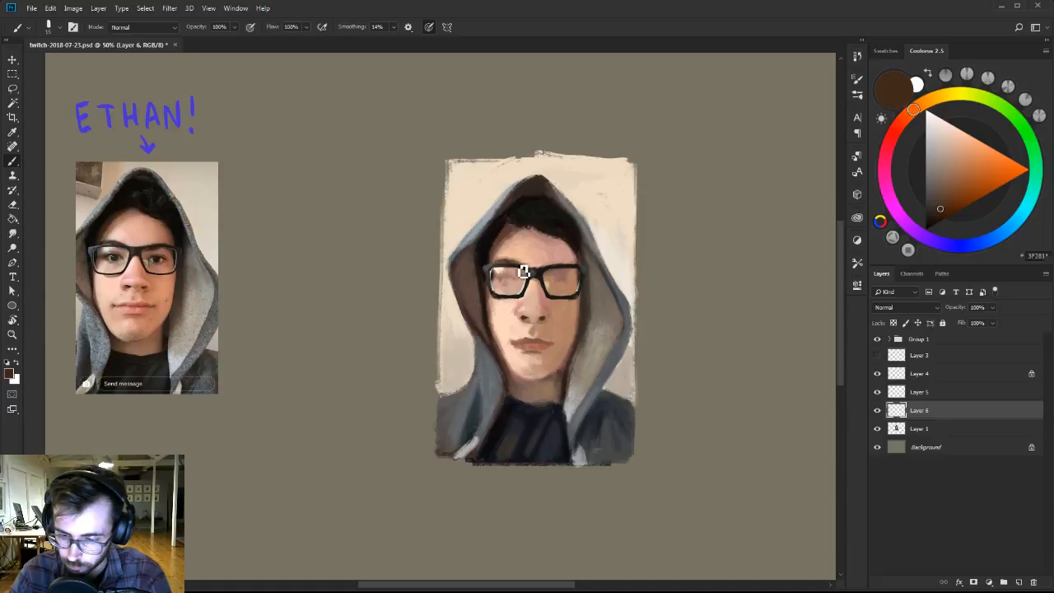
alt+click(567, 274)
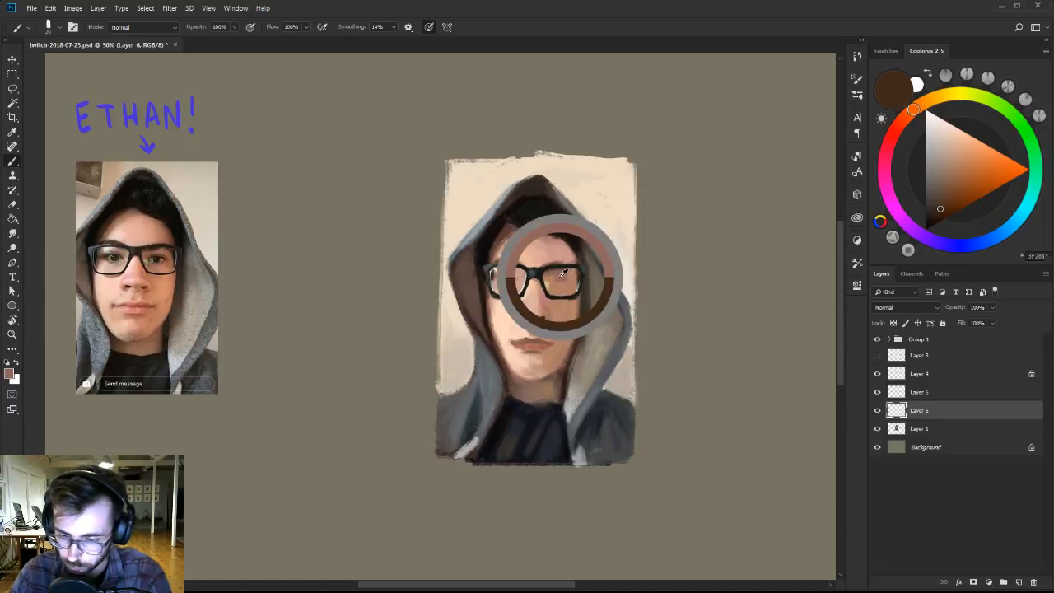
alt+click(514, 288)
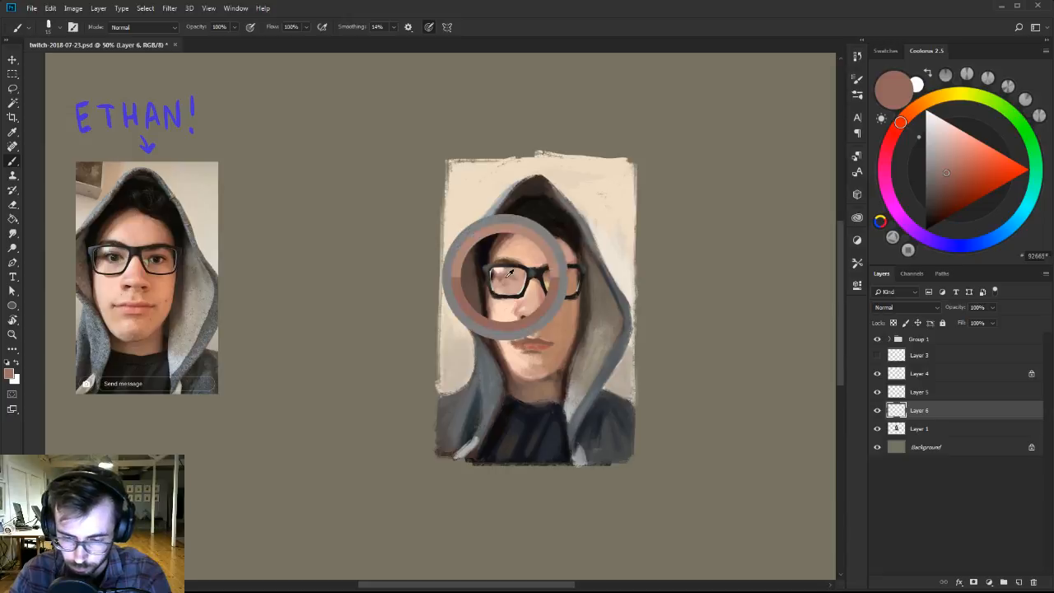
key(d)
Switch to the 101 brush in Ben Brushes-2, then try a textured near-black stroke on the empty canvas beside the portrait.
right_click(533, 290)
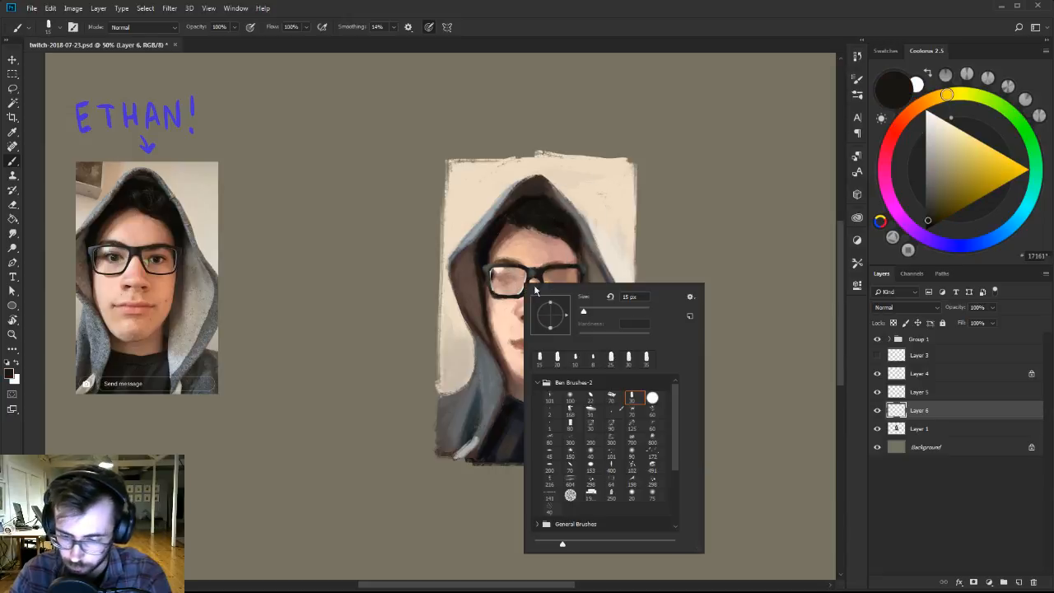
click(549, 396)
key(Return)
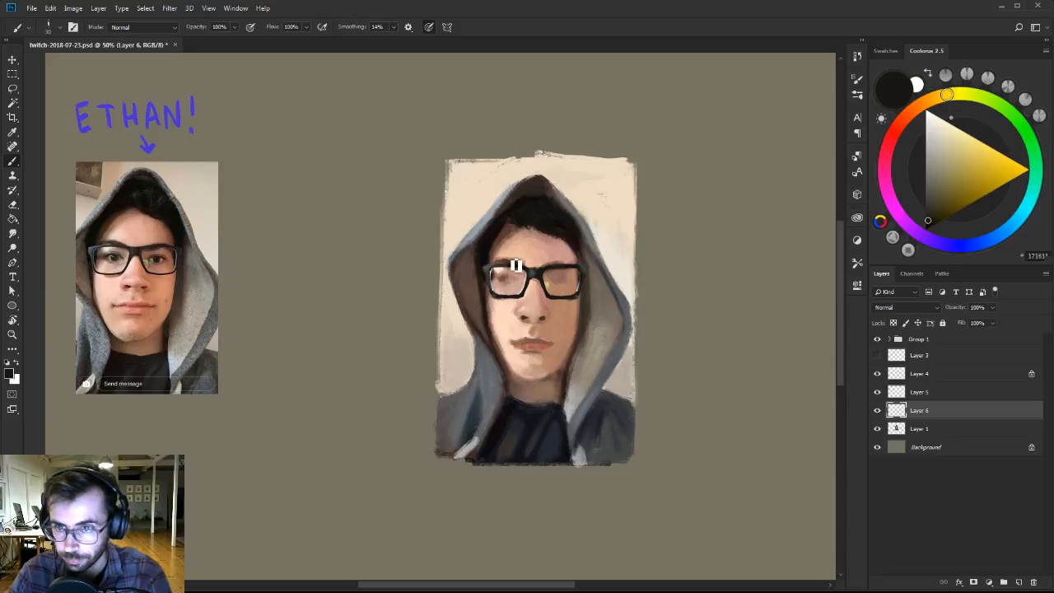
right_click(623, 328)
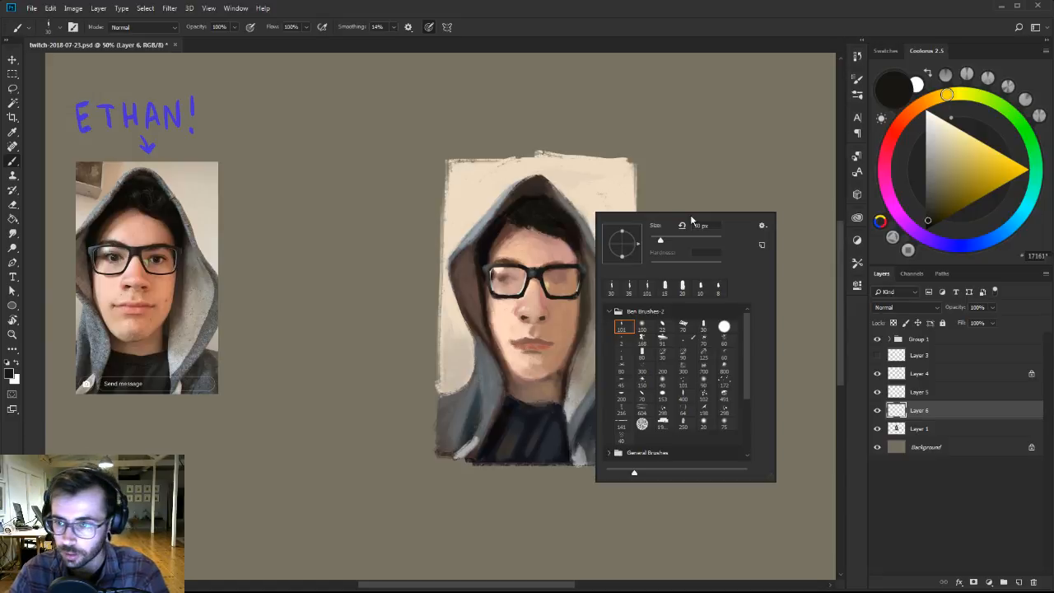
key(Escape)
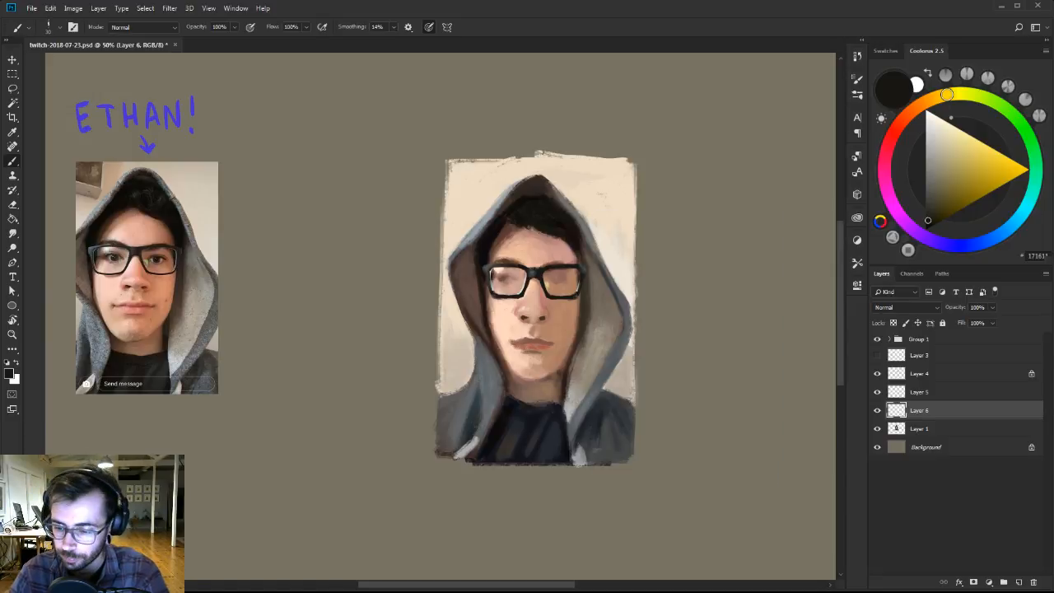
right_click(693, 222)
click(769, 249)
drag(684, 205, 689, 286)
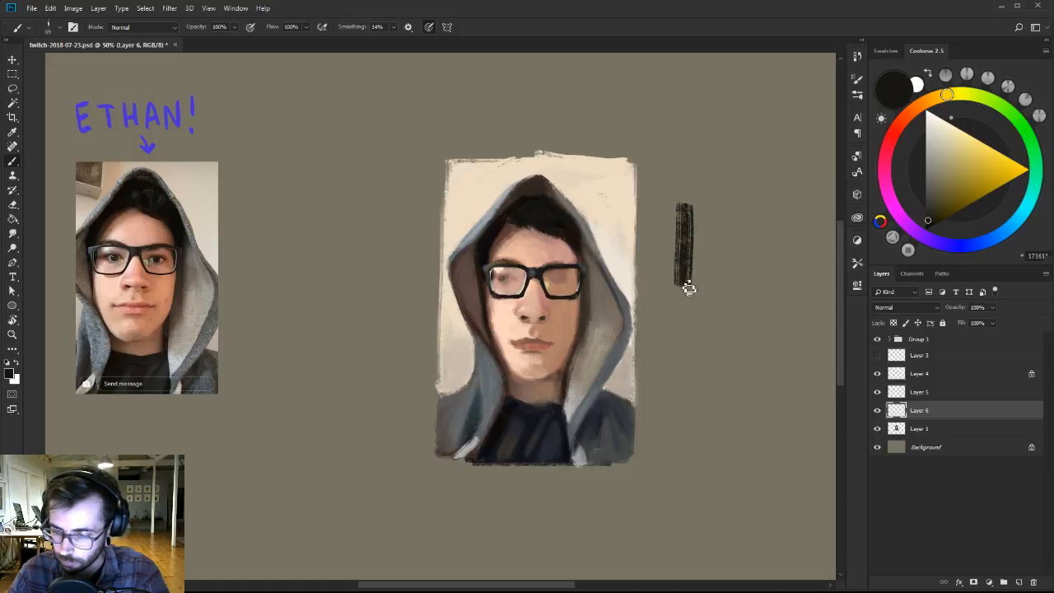
Undo the last test stroke, then try vertical near-black strokes beside the portrait with the 101, 100, 22 and 70 brushes from Ben Brushes-2.
key(ctrl+z)
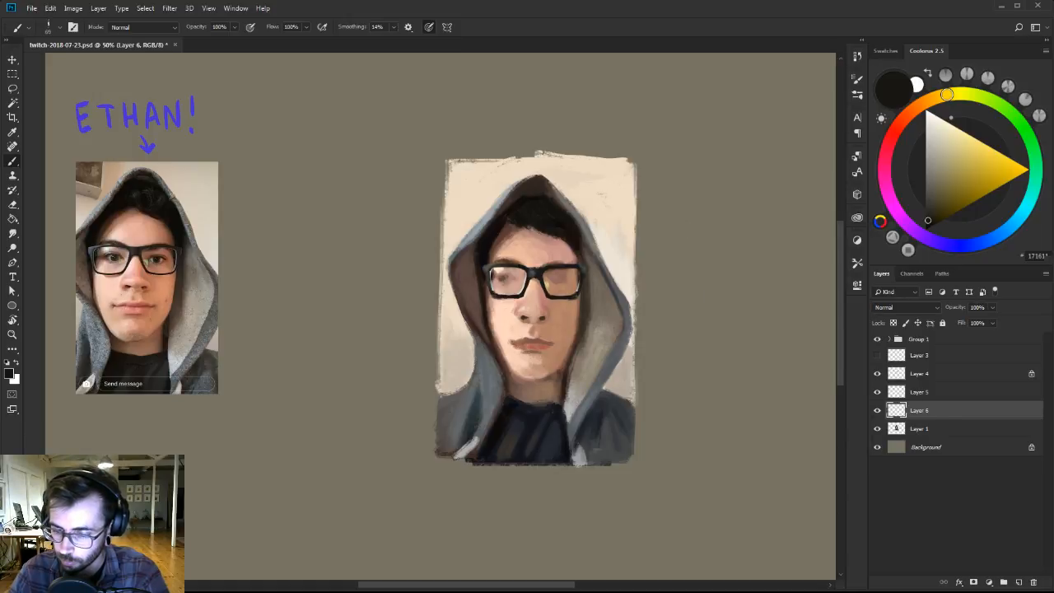
drag(680, 200, 679, 303)
right_click(713, 217)
click(759, 331)
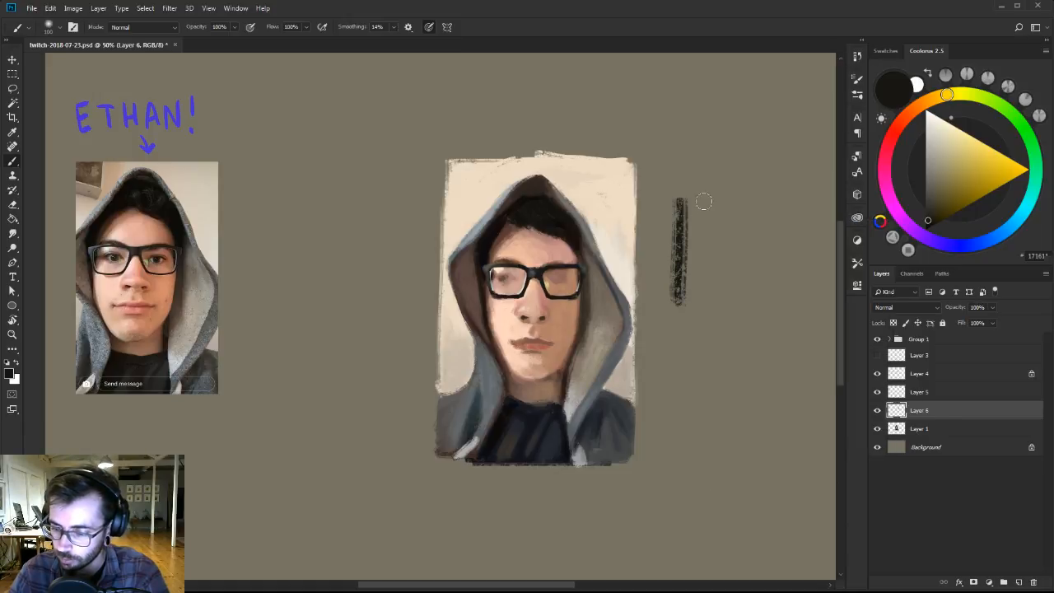
drag(707, 204, 704, 298)
right_click(726, 223)
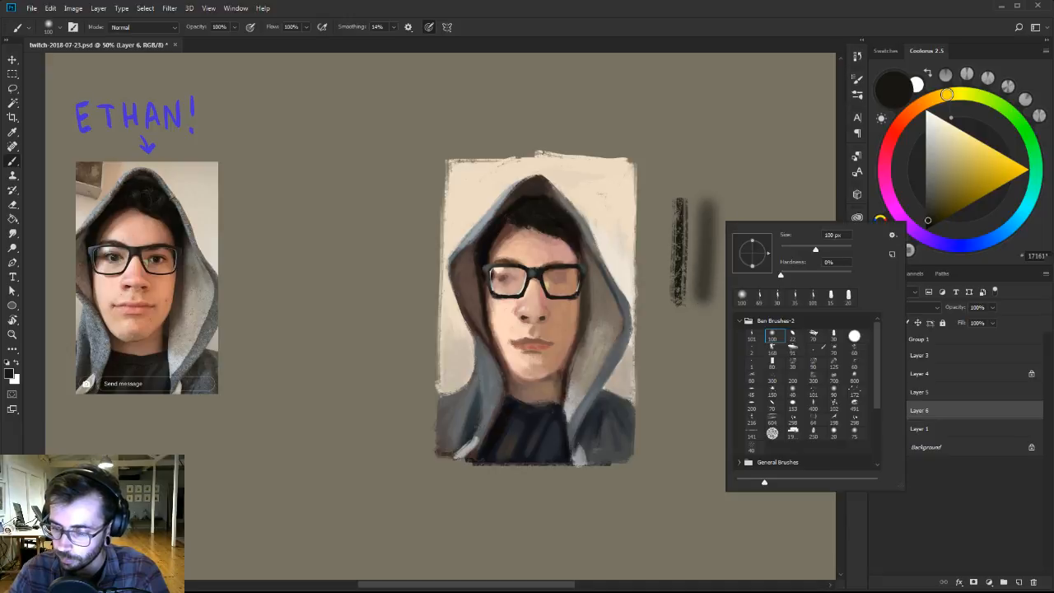
click(792, 336)
drag(737, 204, 734, 288)
right_click(749, 217)
click(834, 330)
drag(759, 200, 757, 296)
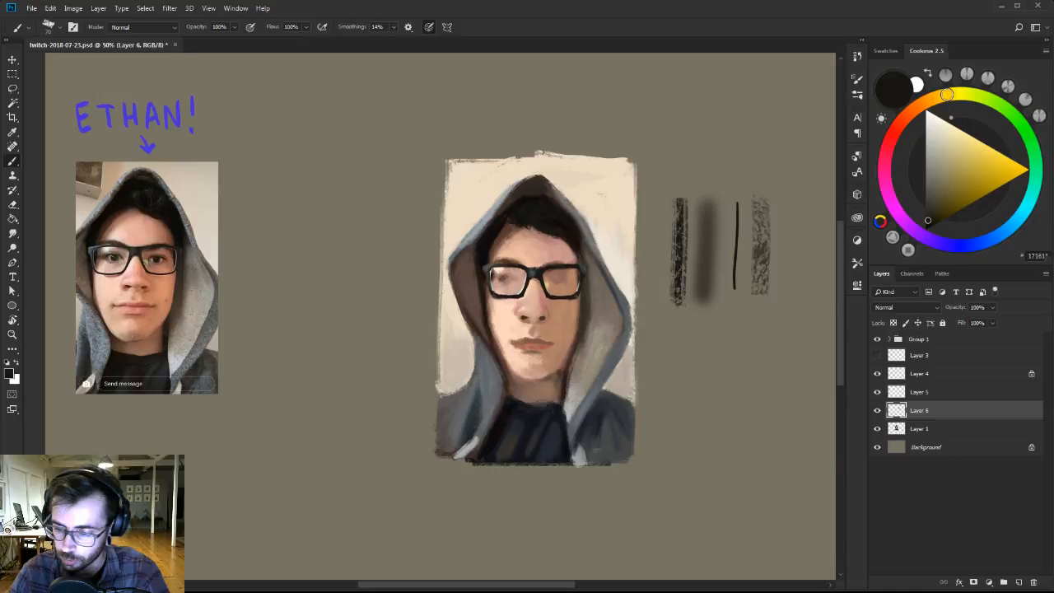
Try more near-black test marks beside the portrait with the 30 brush, the hard round brush and the rough 168 brush.
right_click(762, 213)
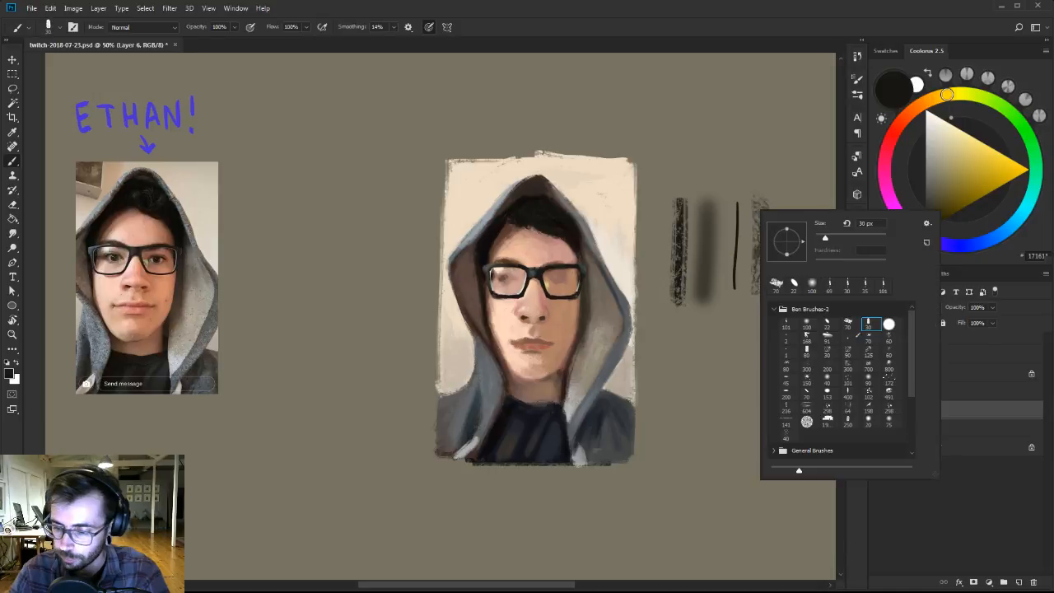
drag(665, 200, 663, 293)
right_click(686, 215)
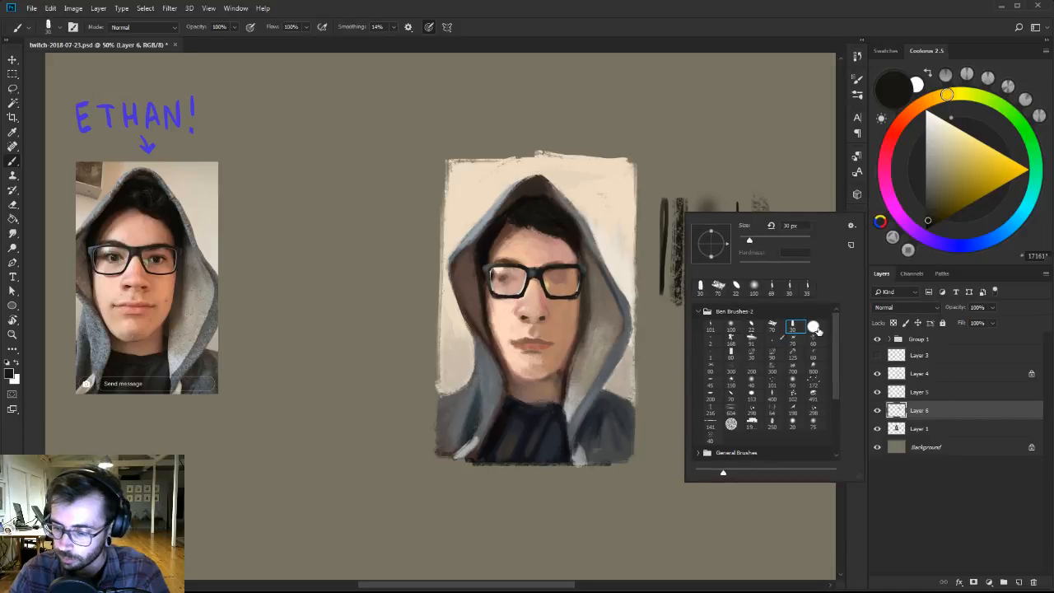
double_click(813, 328)
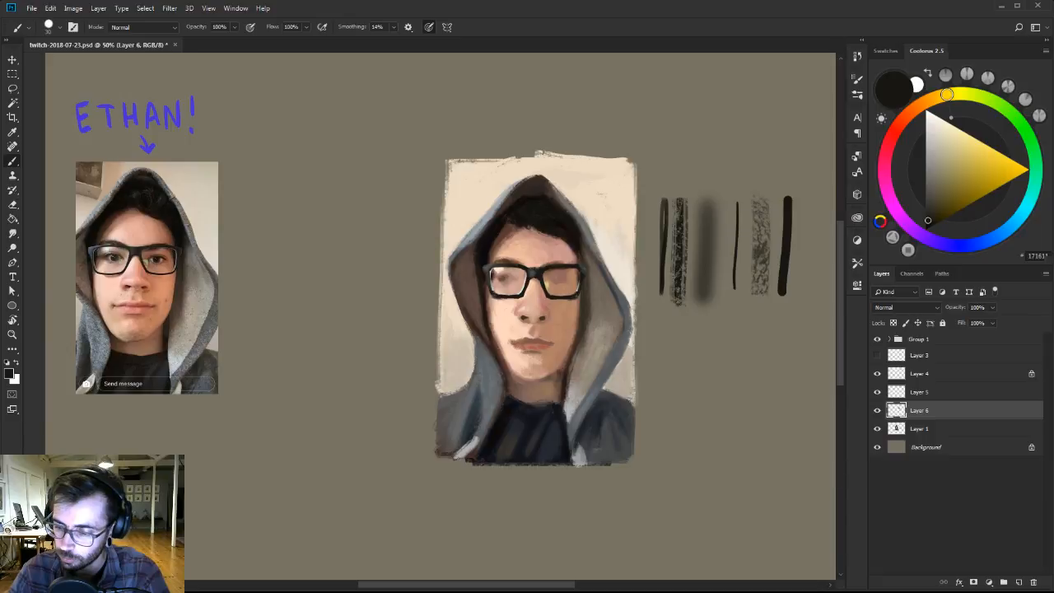
drag(709, 317, 728, 375)
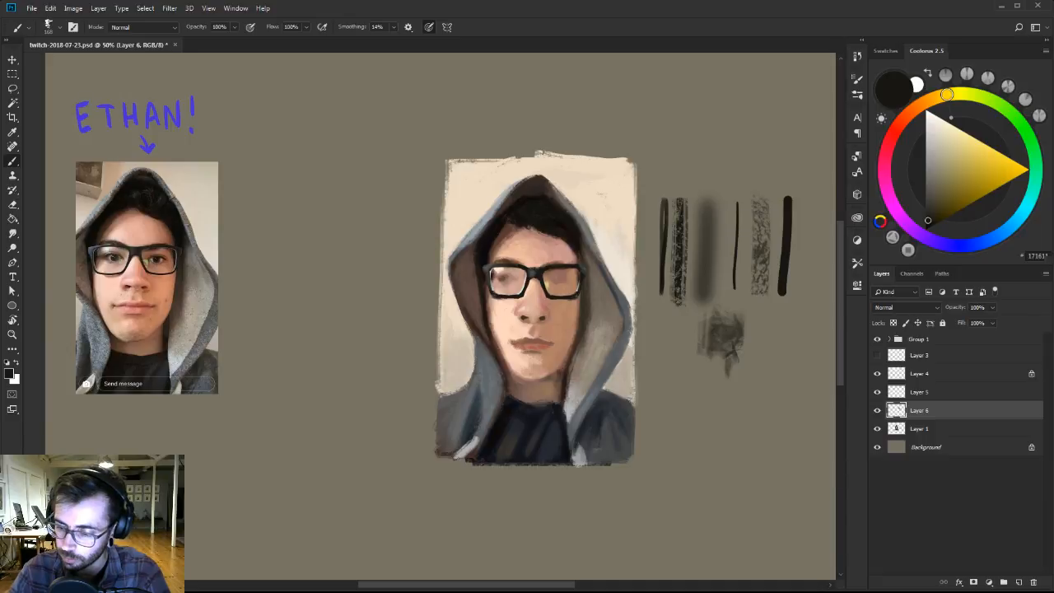
drag(742, 322, 783, 356)
Lasso all the brush test marks beside the portrait, delete them and clear the selection.
key(l)
mouse_move(653, 179)
mouse_down()
mouse_move(648, 352)
mouse_move(683, 399)
mouse_move(798, 355)
mouse_move(819, 189)
mouse_up()
key(Delete)
key(ctrl+d)
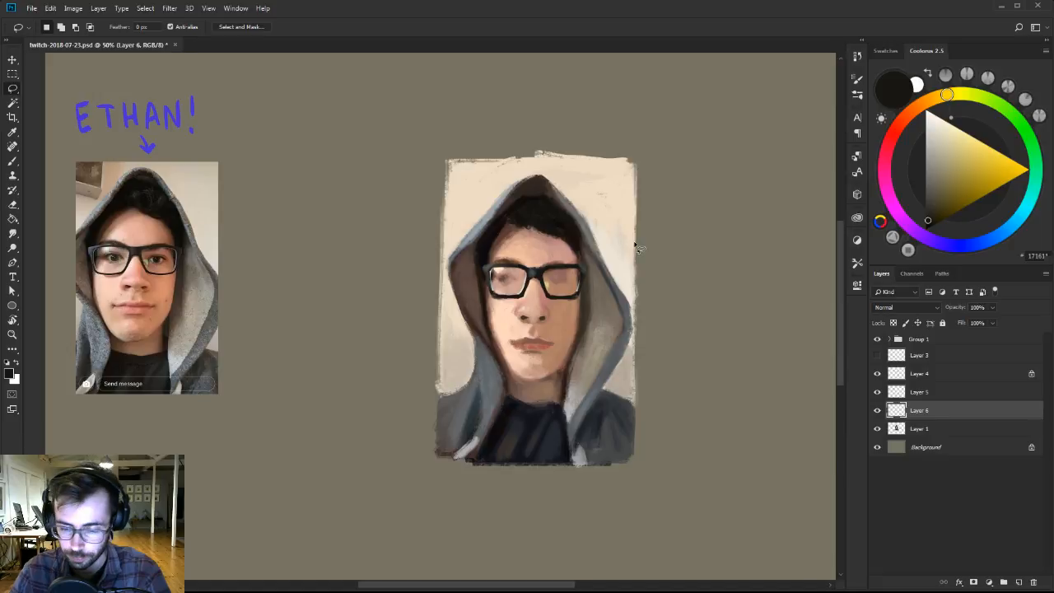
With the 70 brush from Ben Brushes-2, rework the hair and hood peak on Layer 6 in dark olive, deep brown and sampled blue-grey.
key(b)
right_click(614, 310)
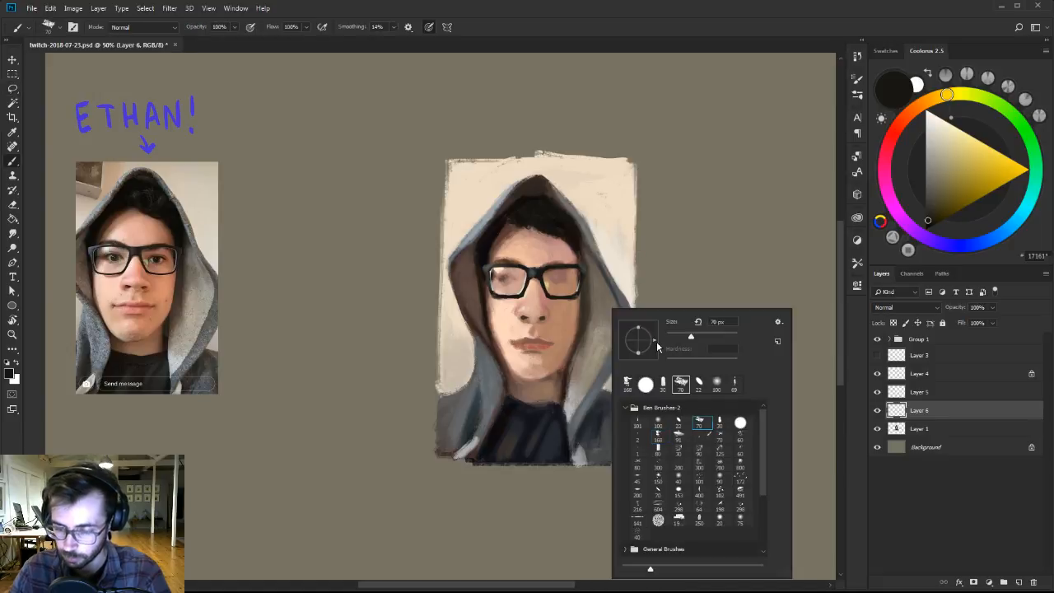
alt+click(553, 223)
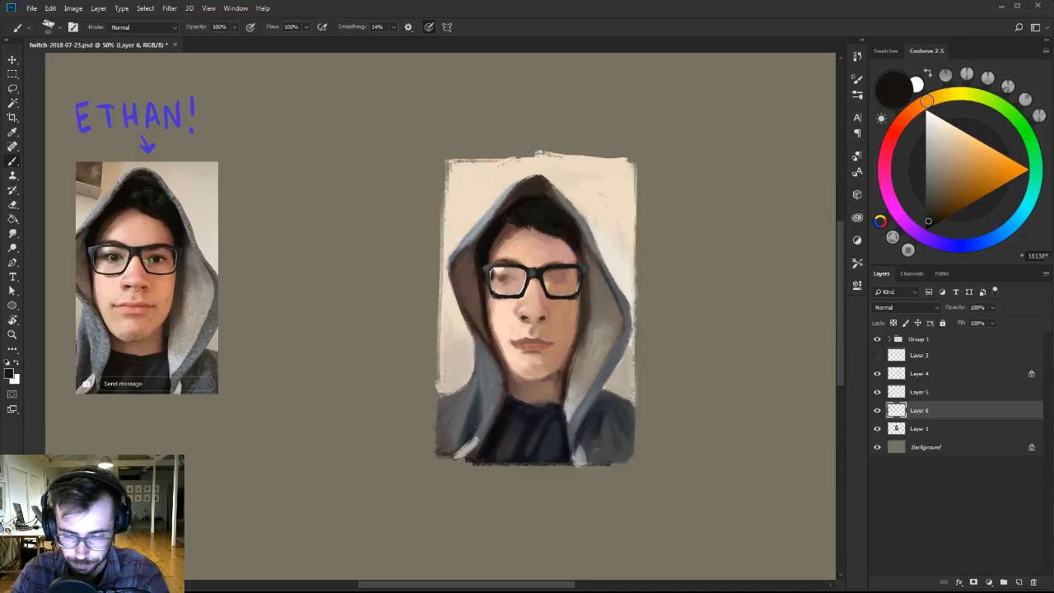
click(935, 204)
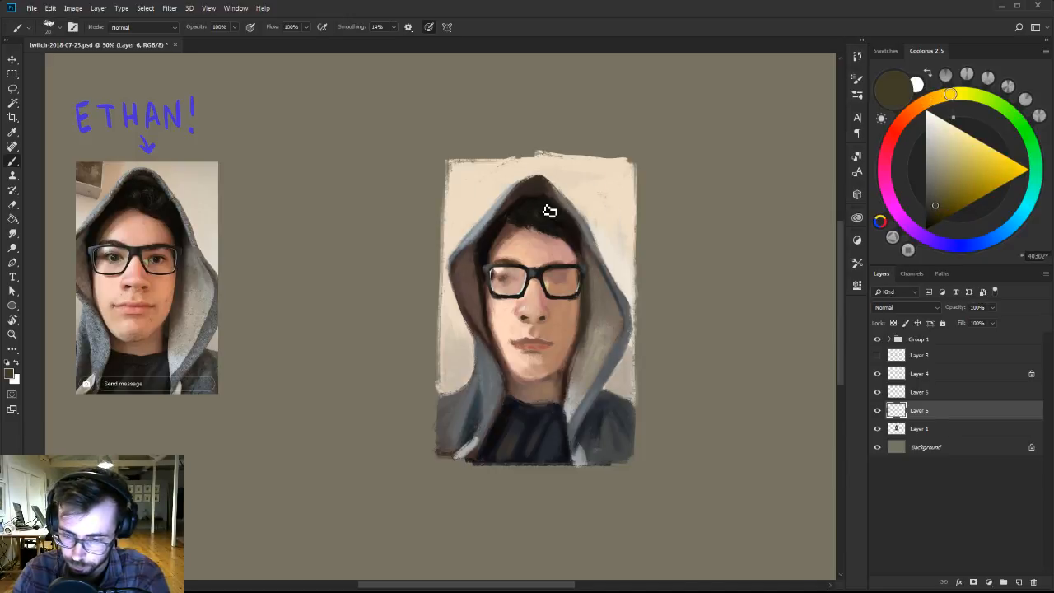
alt+click(528, 187)
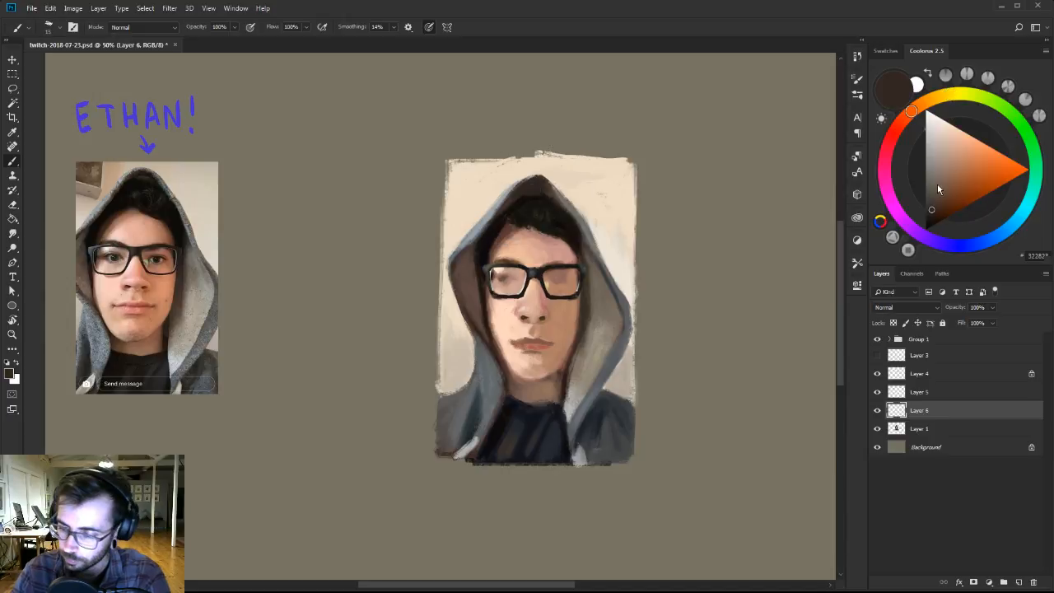
alt+click(541, 184)
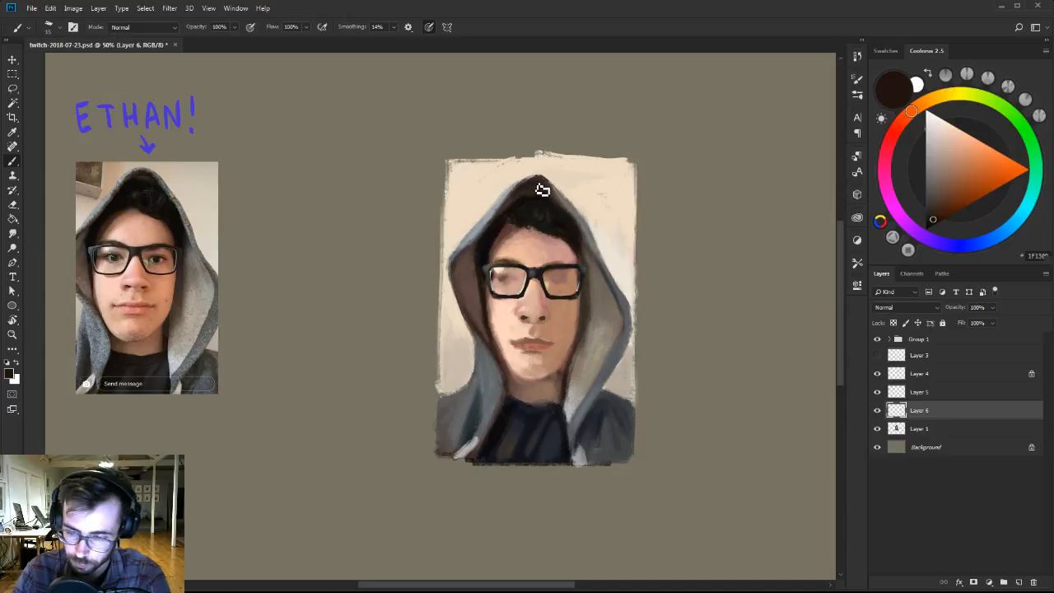
alt+click(497, 182)
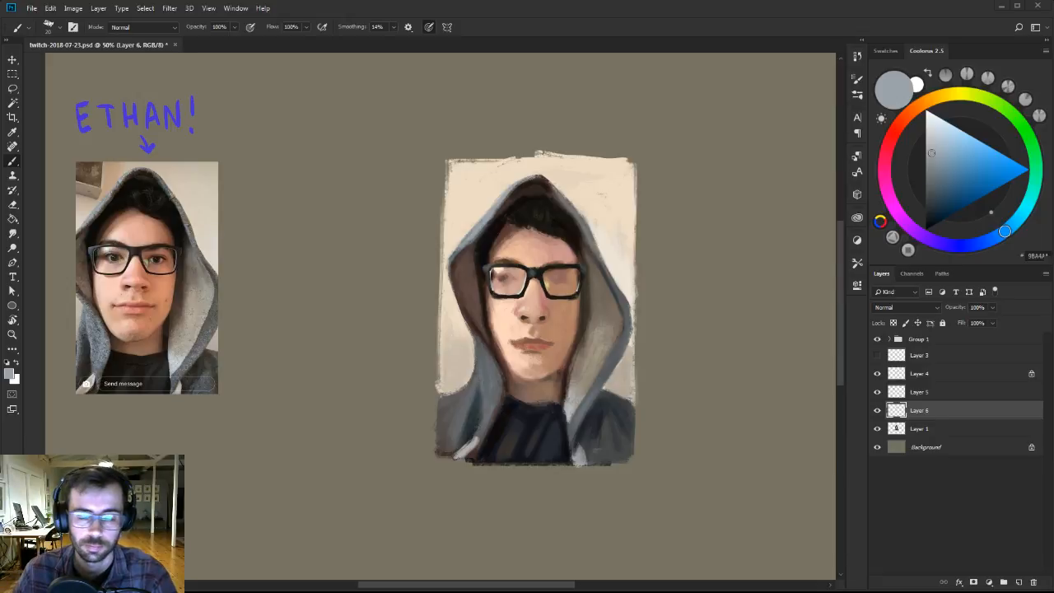
Darken both eyes behind the lenses on Layer 6 with a sampled brown and a deeper reddish brown.
scroll(507, 291, up, 1)
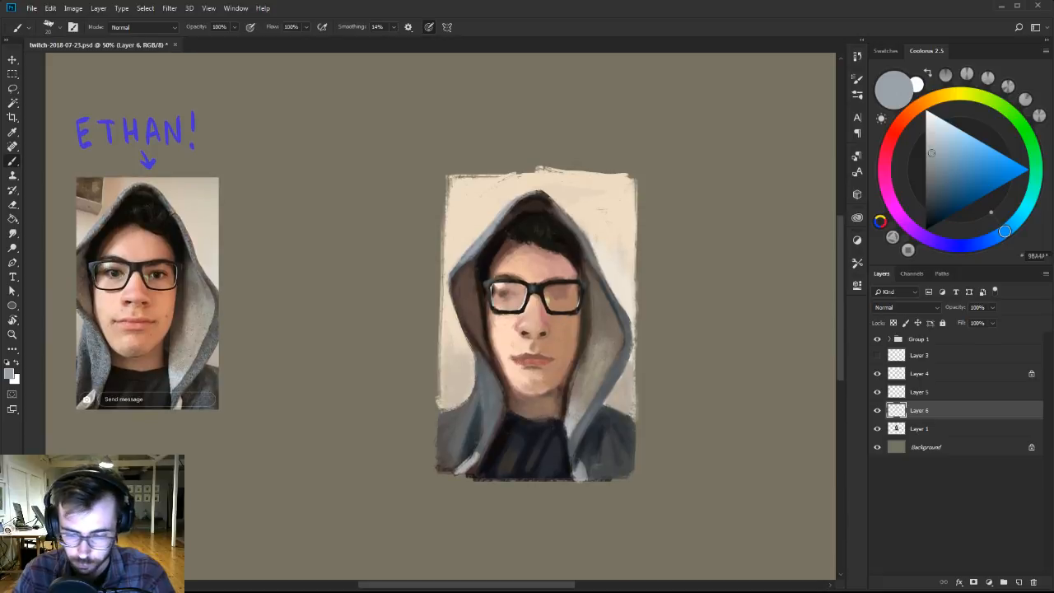
alt+click(507, 291)
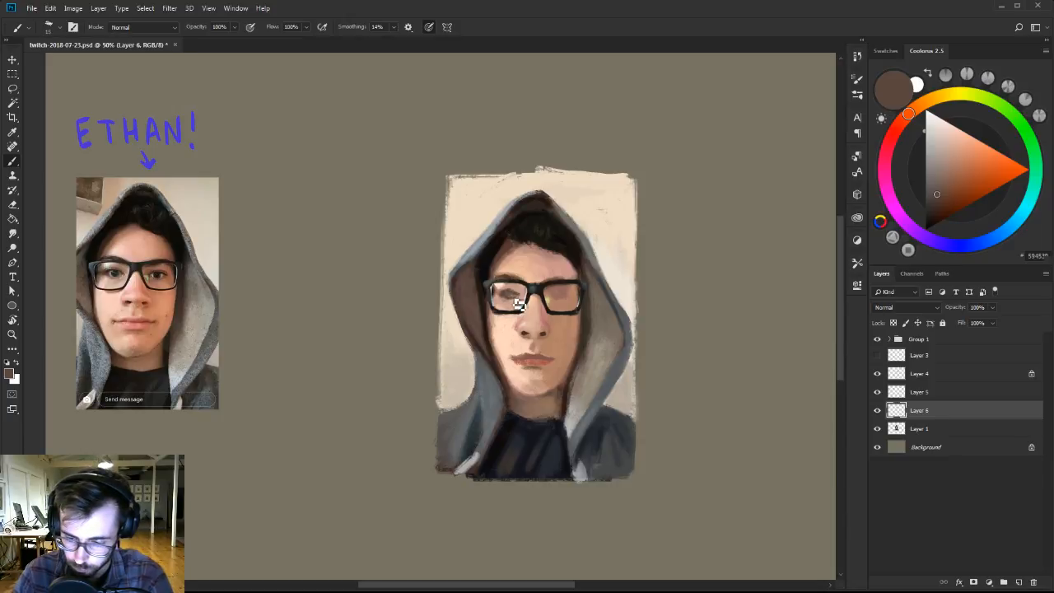
click(936, 211)
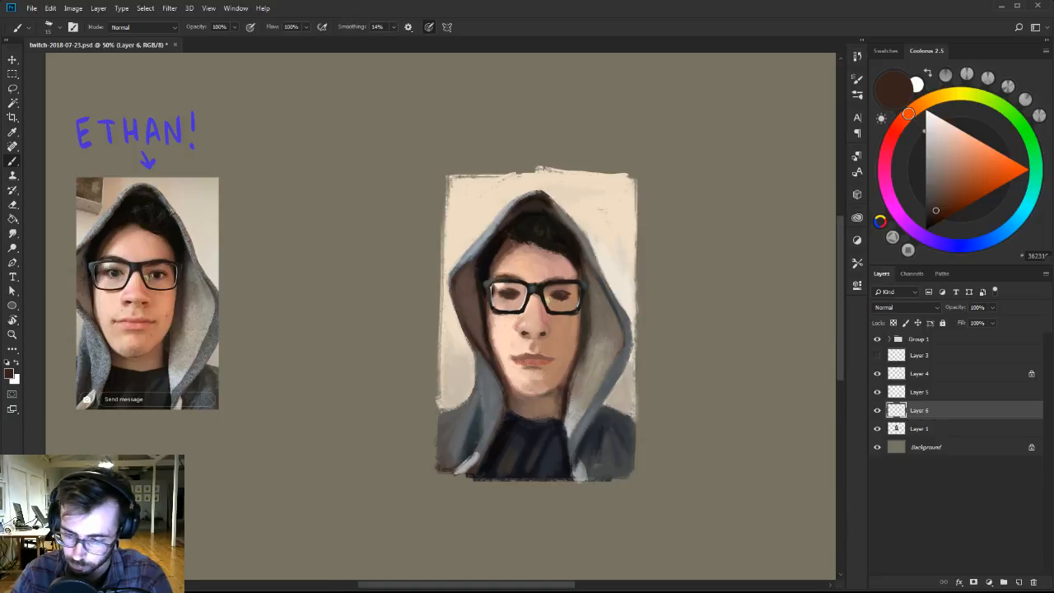
alt+click(568, 290)
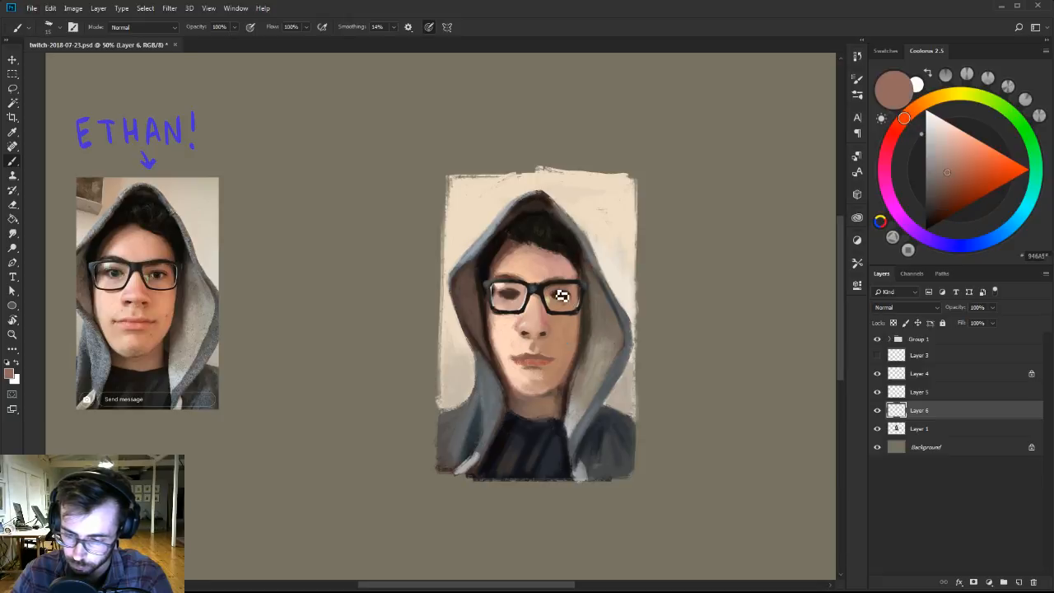
Clean up the glasses frame on the unlocked Layer 4 with the Eraser, then merge it down into Layer 5.
click(920, 374)
key(e)
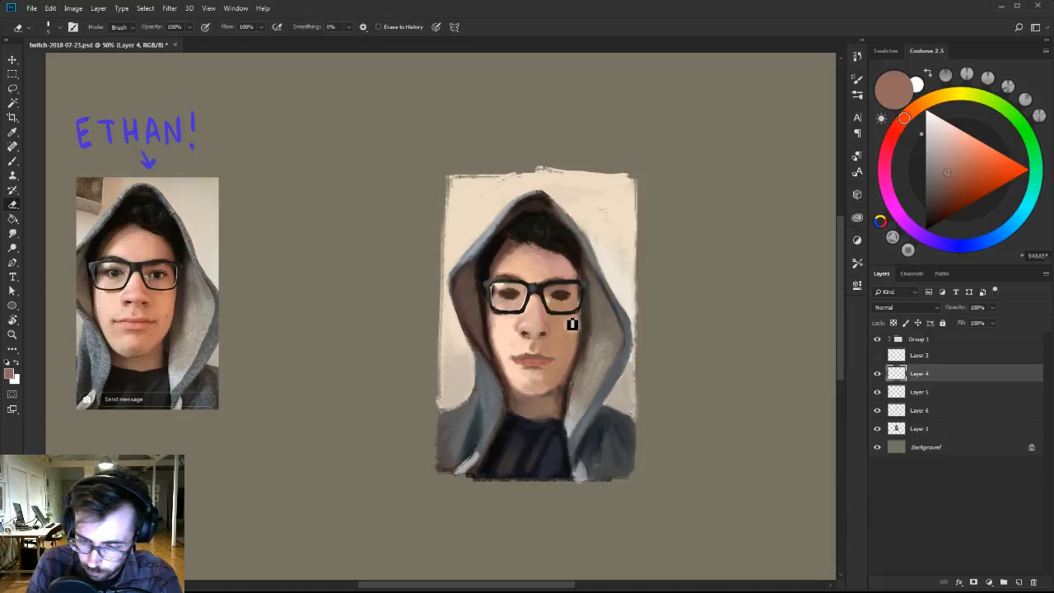
key(r)
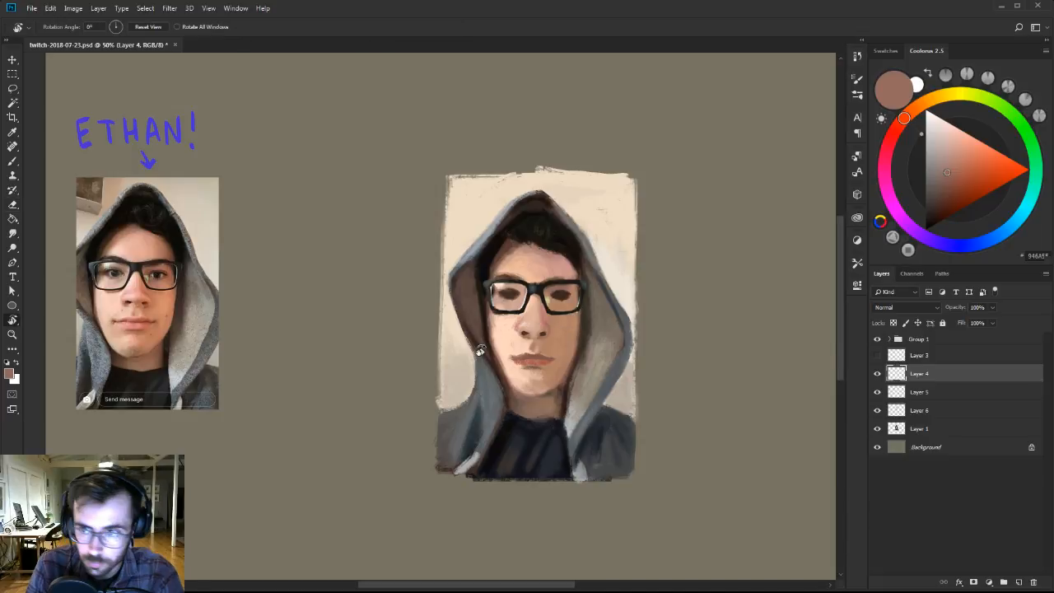
key(e)
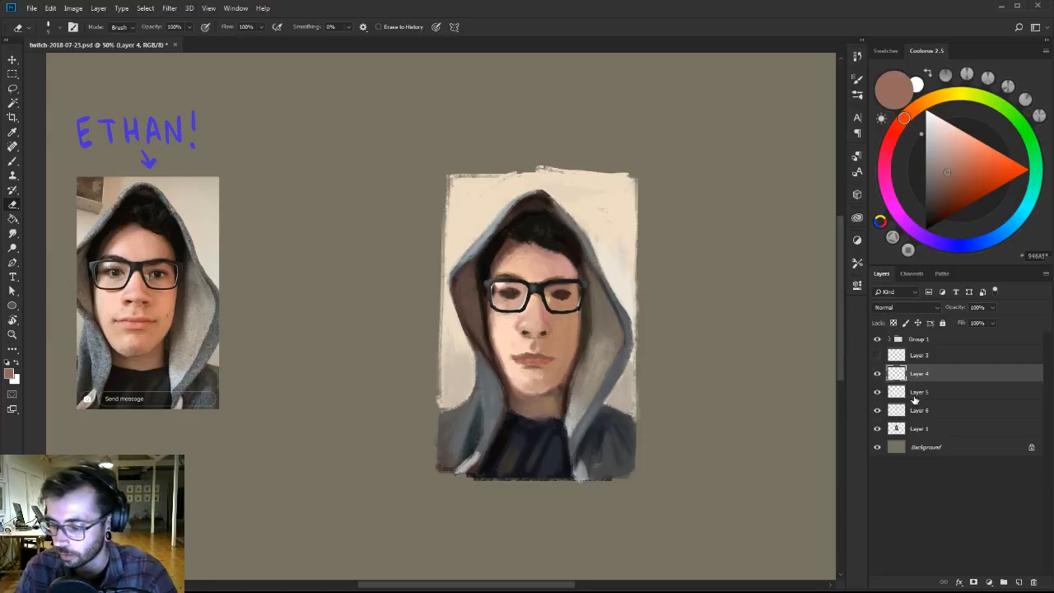
key(ctrl+e)
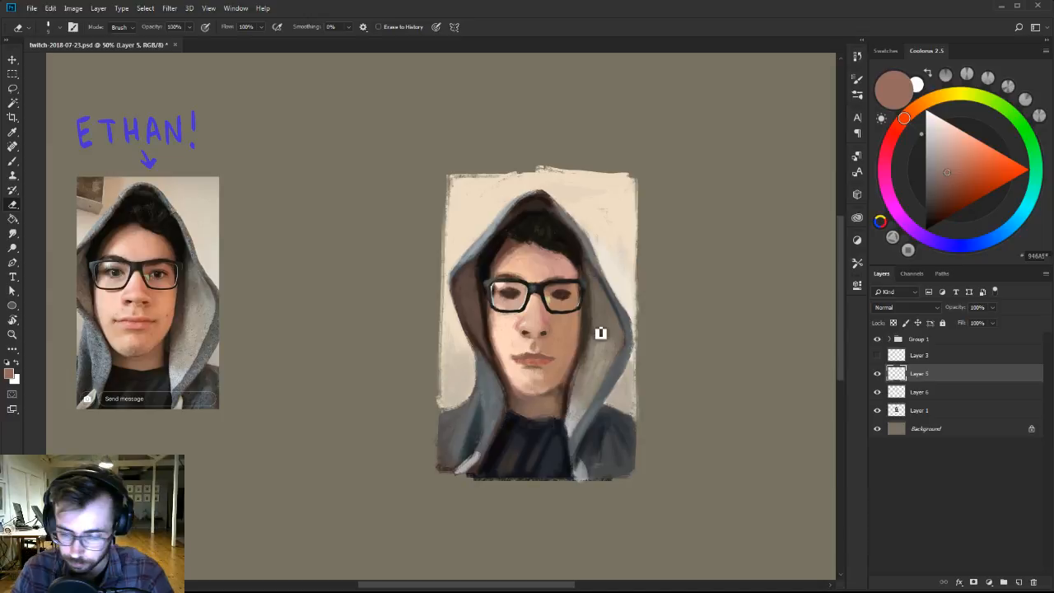
Refine the nostrils and the underside of the nose on Layer 6 with sampled light skin tones and a darker brown.
key(b)
click(909, 392)
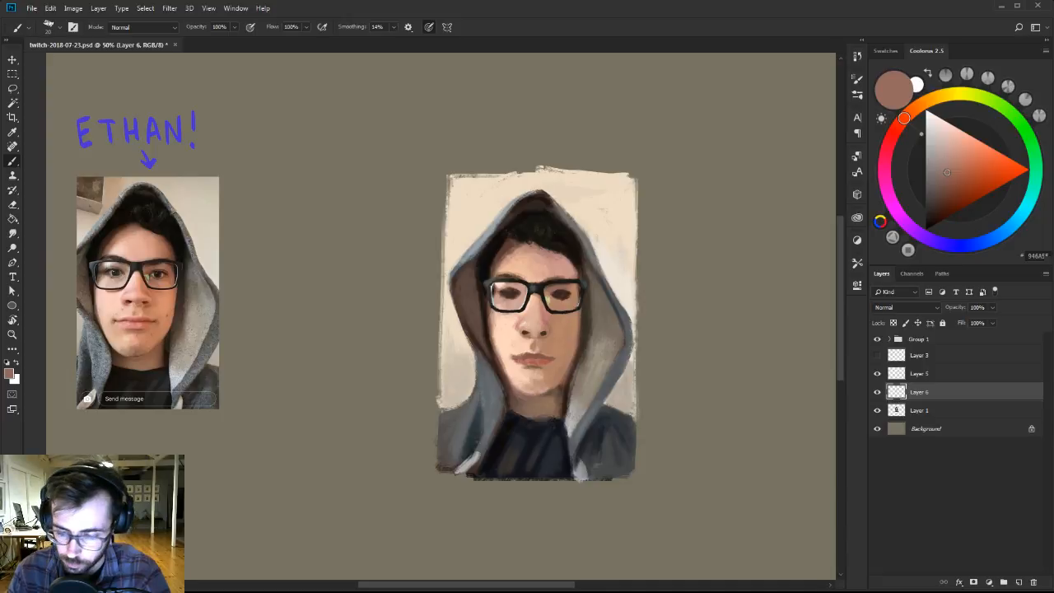
alt+click(528, 335)
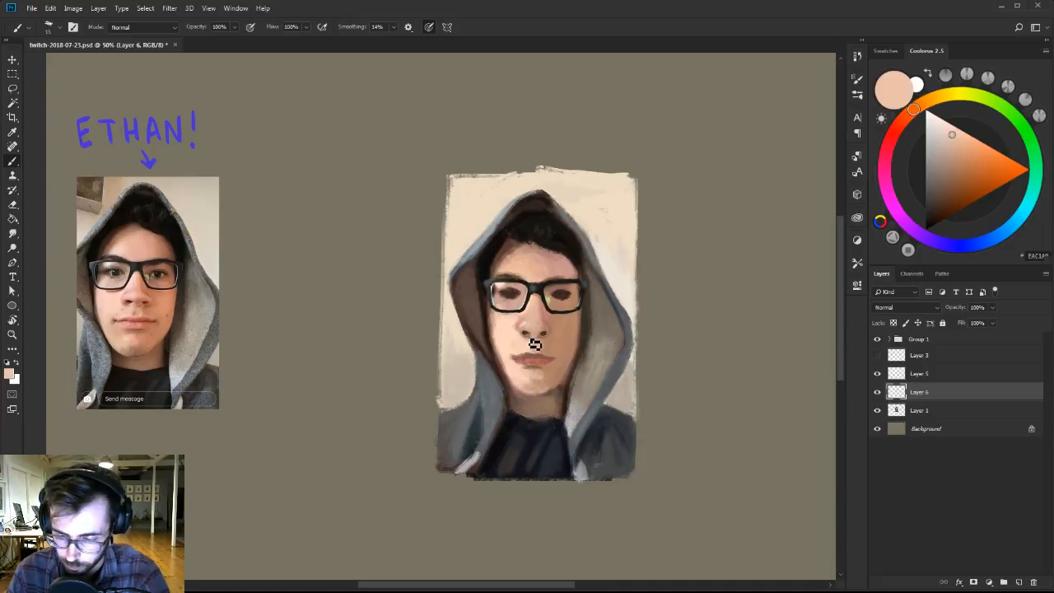
alt+click(536, 336)
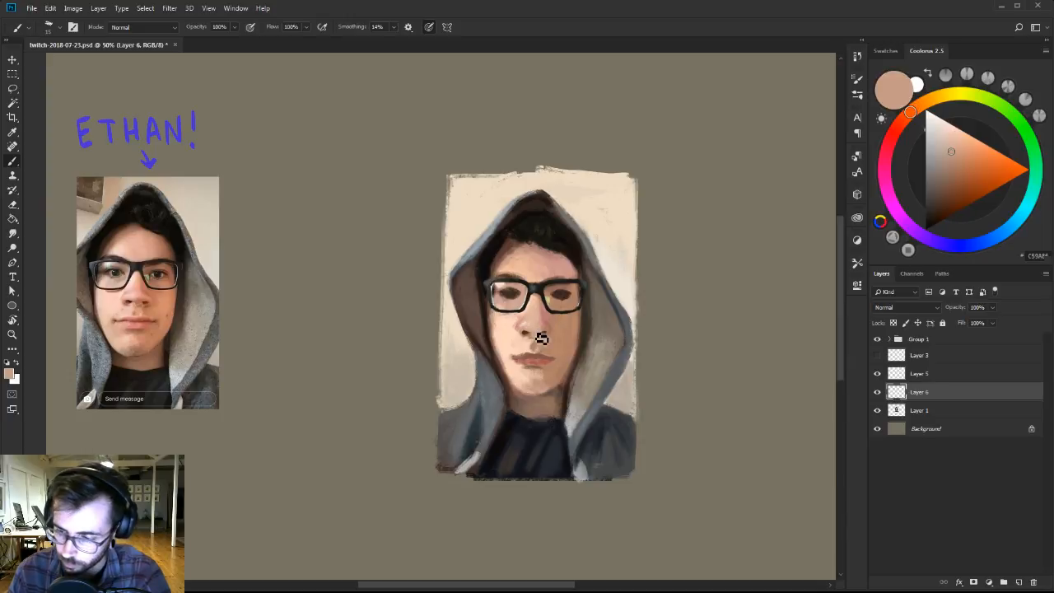
click(947, 186)
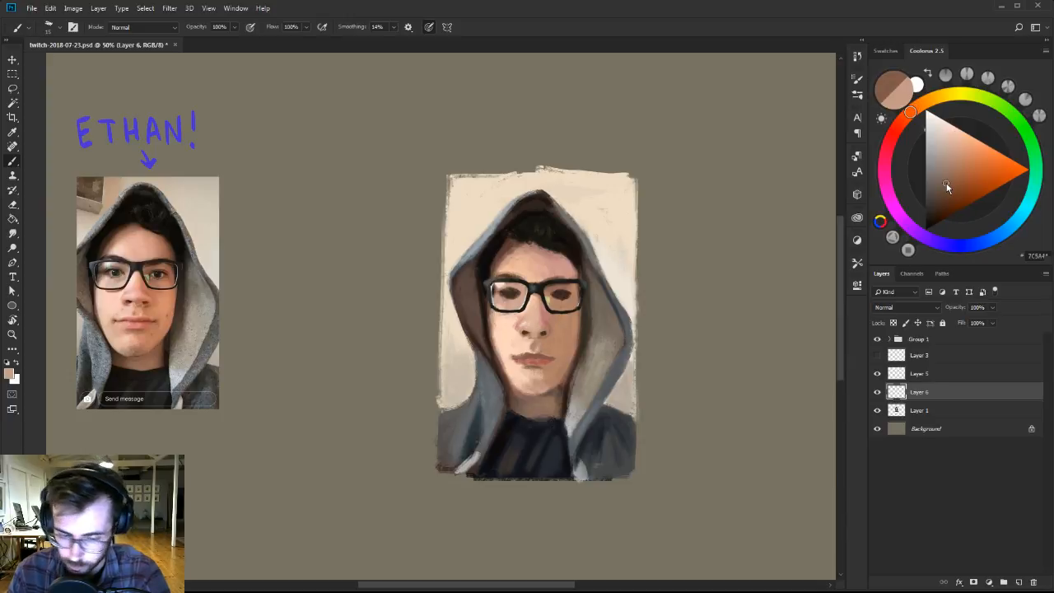
alt+click(540, 339)
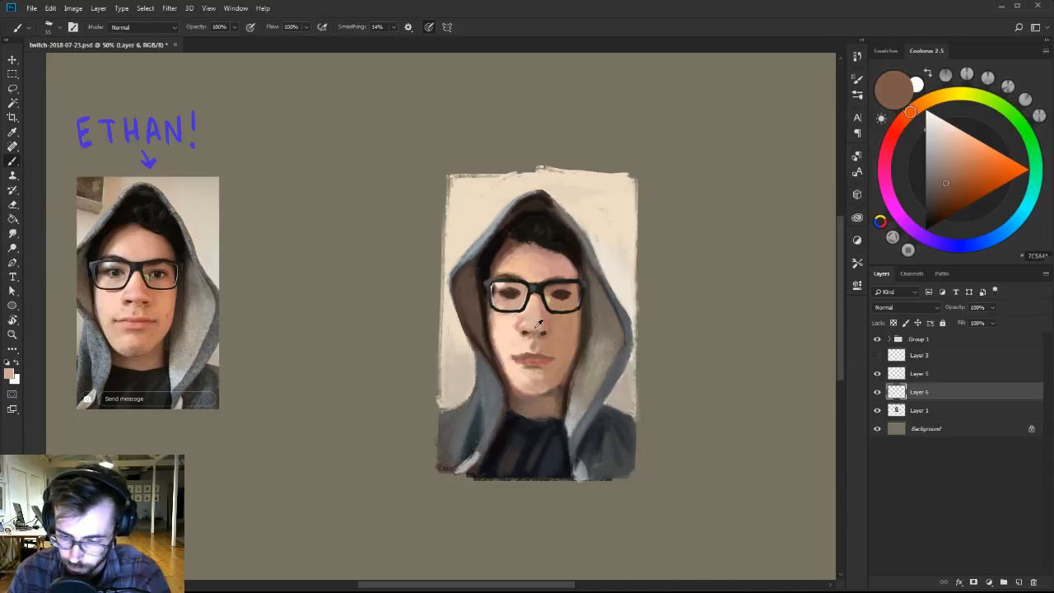
alt+click(544, 335)
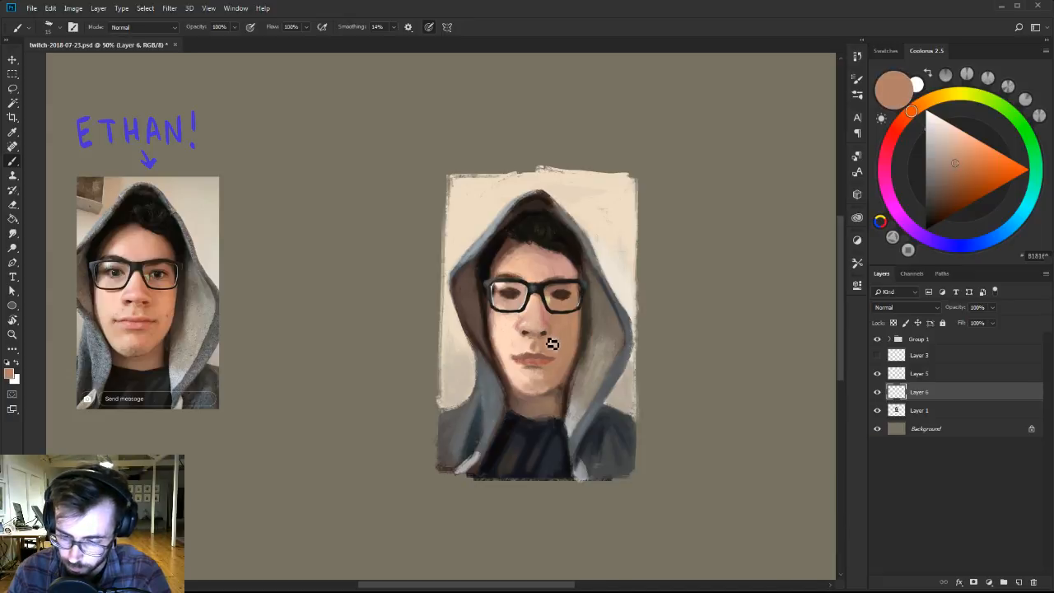
alt+click(549, 332)
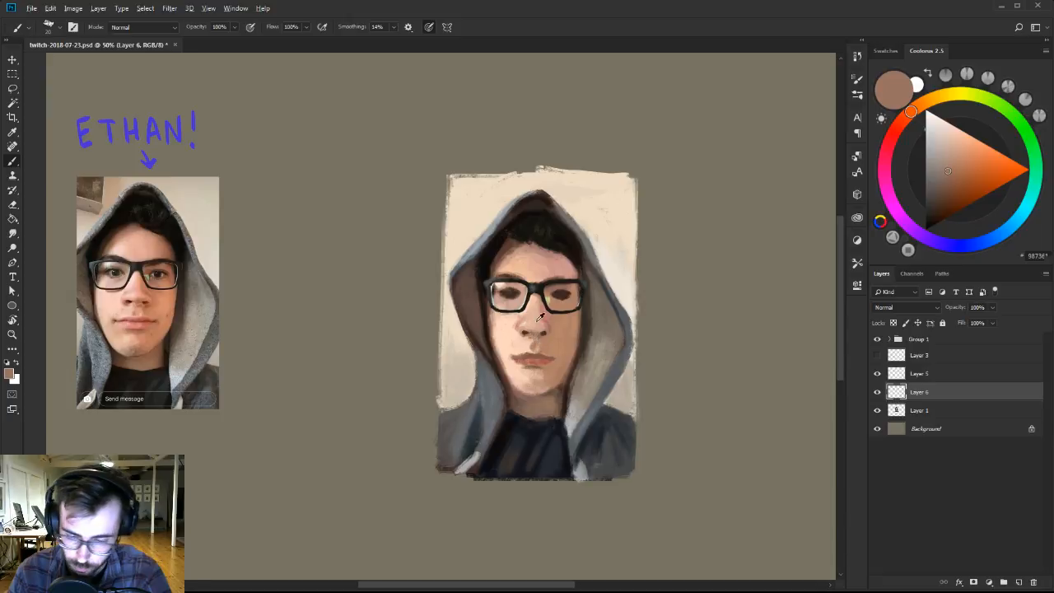
Touch up the nose bridge and the skin between the lenses on Layer 6 with sampled peach and pinkish skin tones.
alt+click(533, 321)
alt+click(537, 315)
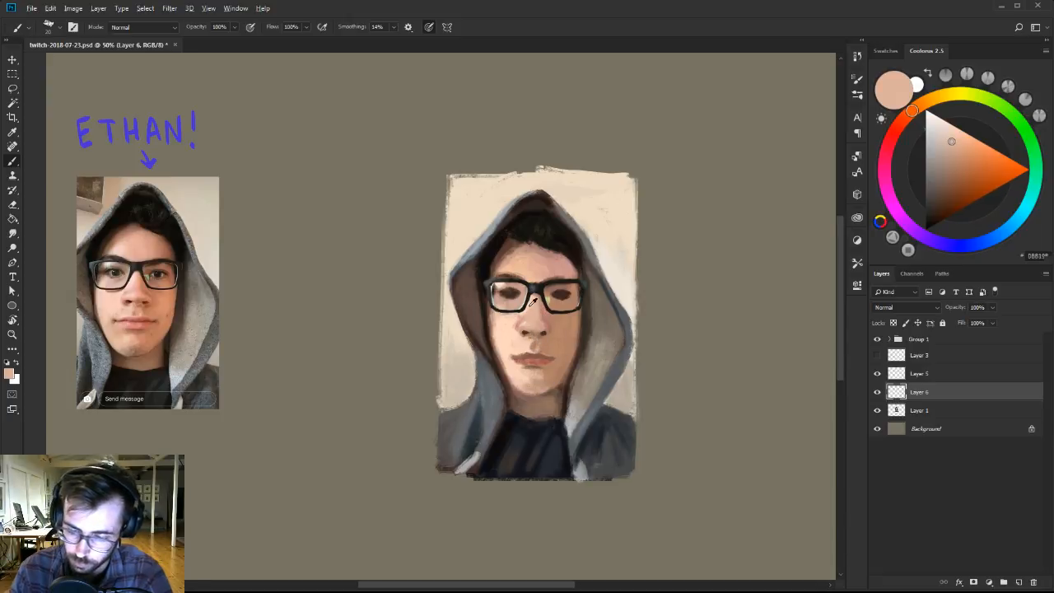
alt+click(532, 312)
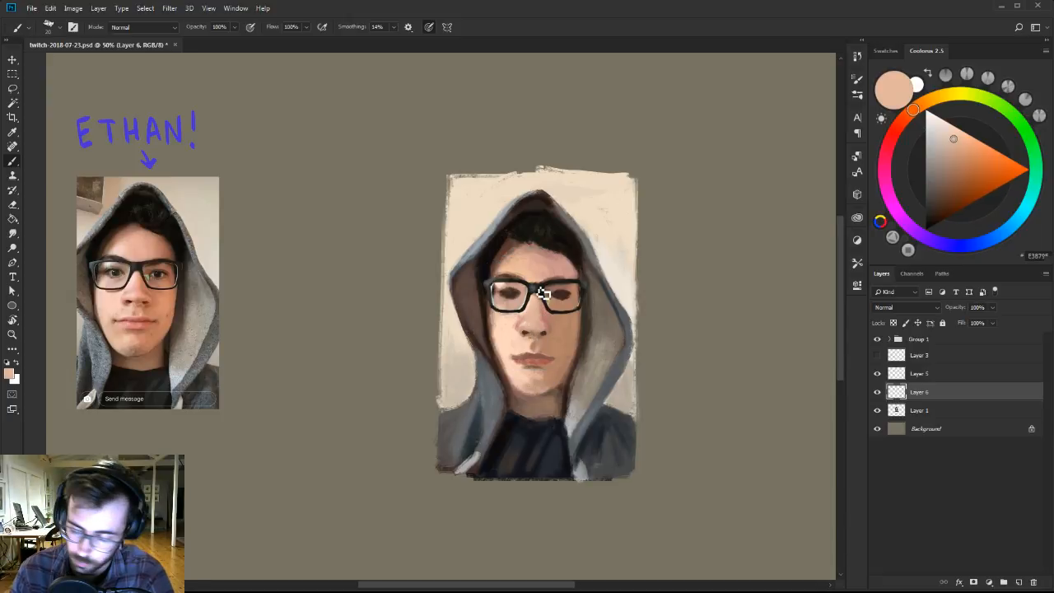
alt+click(542, 293)
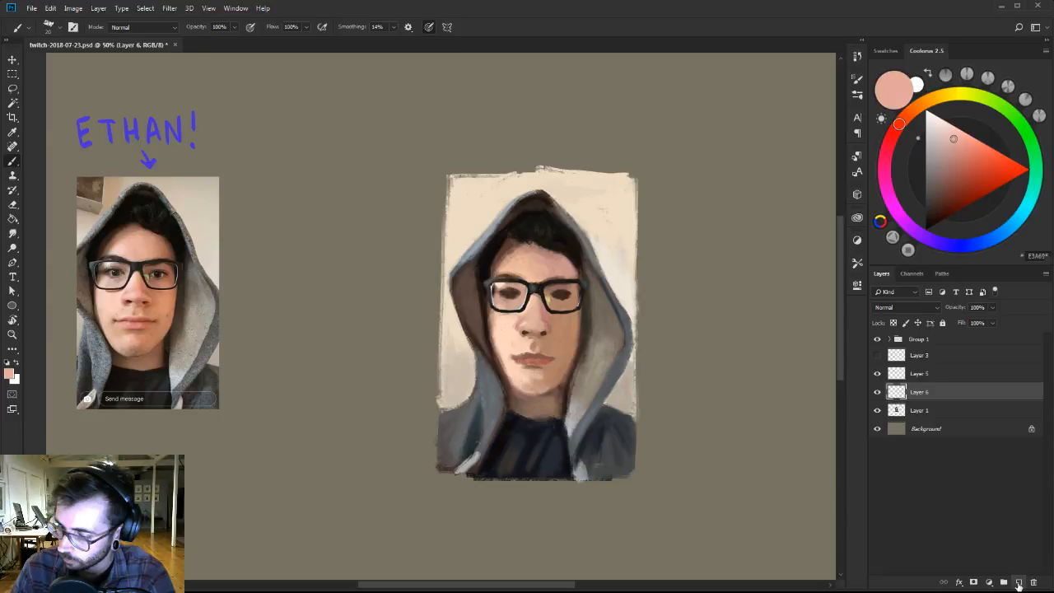
Add a Color-mode layer above Layer 6 for a muted pink tint, and merge it with Layer 6 and Layer 1.
click(1018, 582)
click(904, 307)
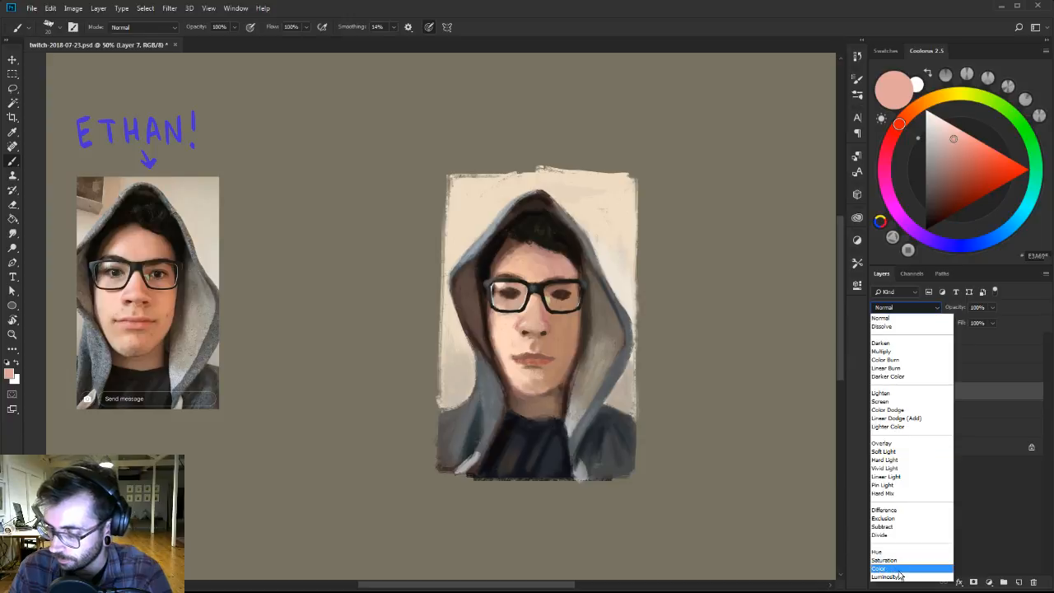
click(898, 569)
click(954, 167)
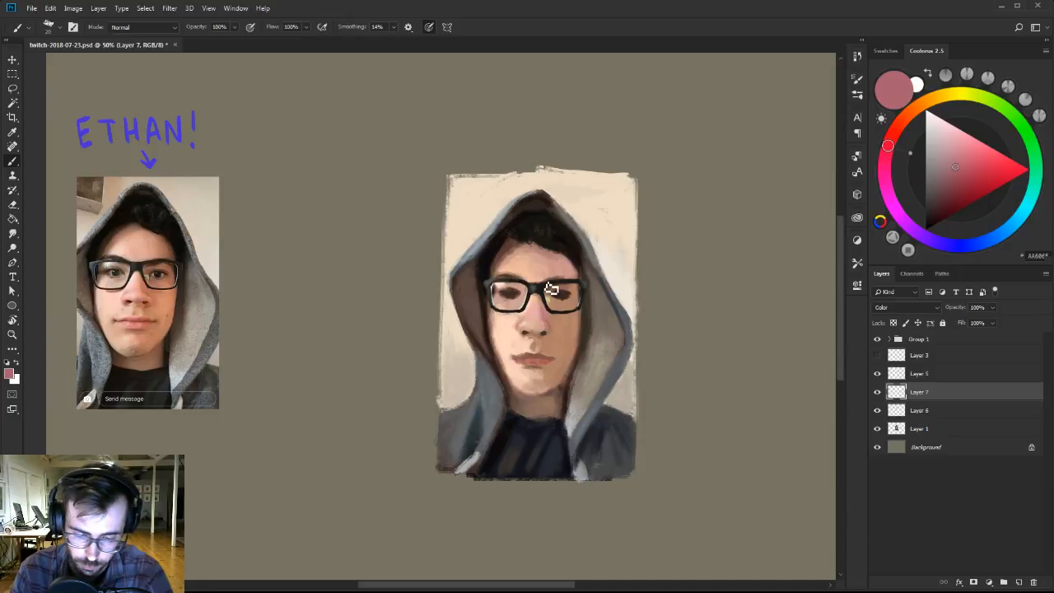
shift+click(933, 410)
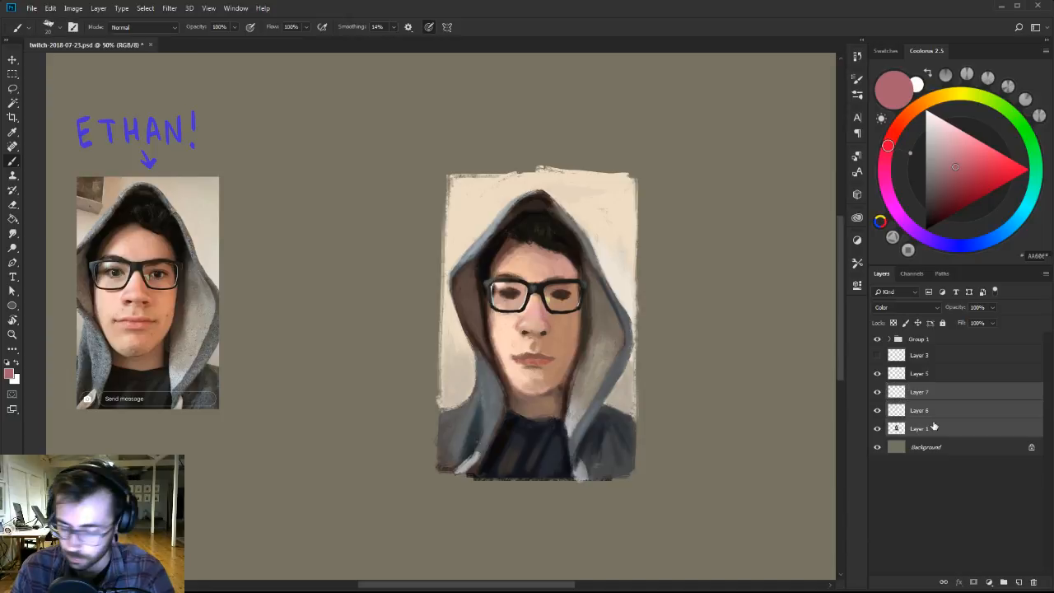
key(ctrl+e)
Paint fine detail in the portrait's left-hand eye on Layer 7 with a small brush in muted, then lighter, greyish blue.
alt+click(508, 291)
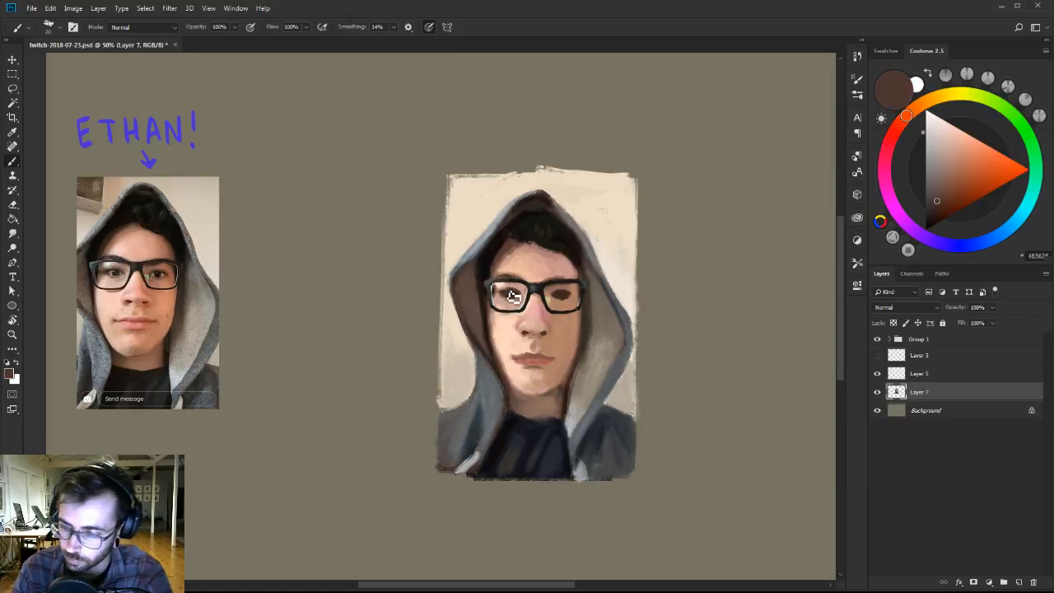
click(1001, 235)
click(934, 185)
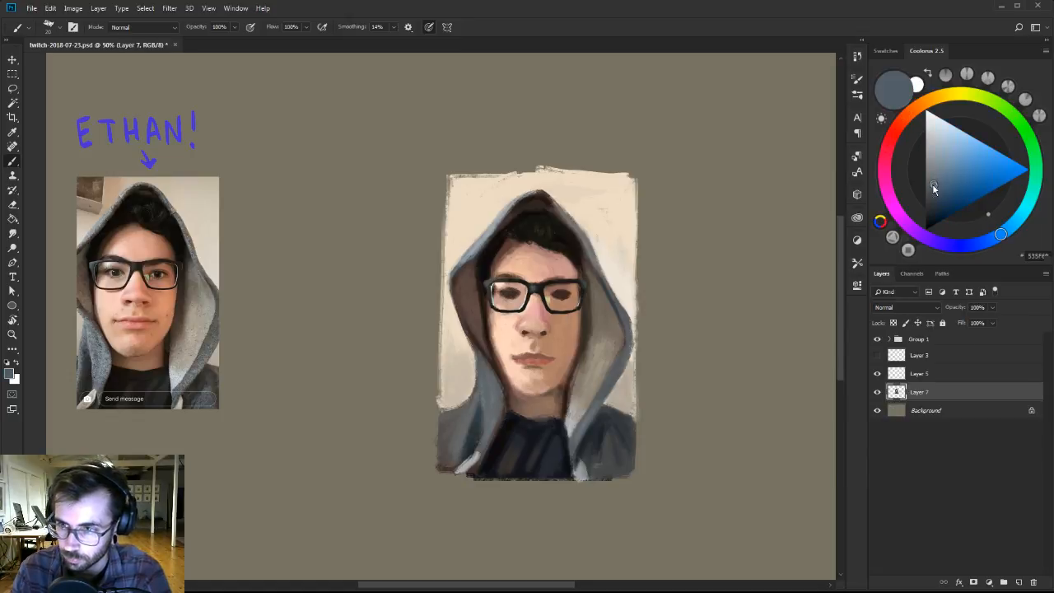
key([)
click(932, 169)
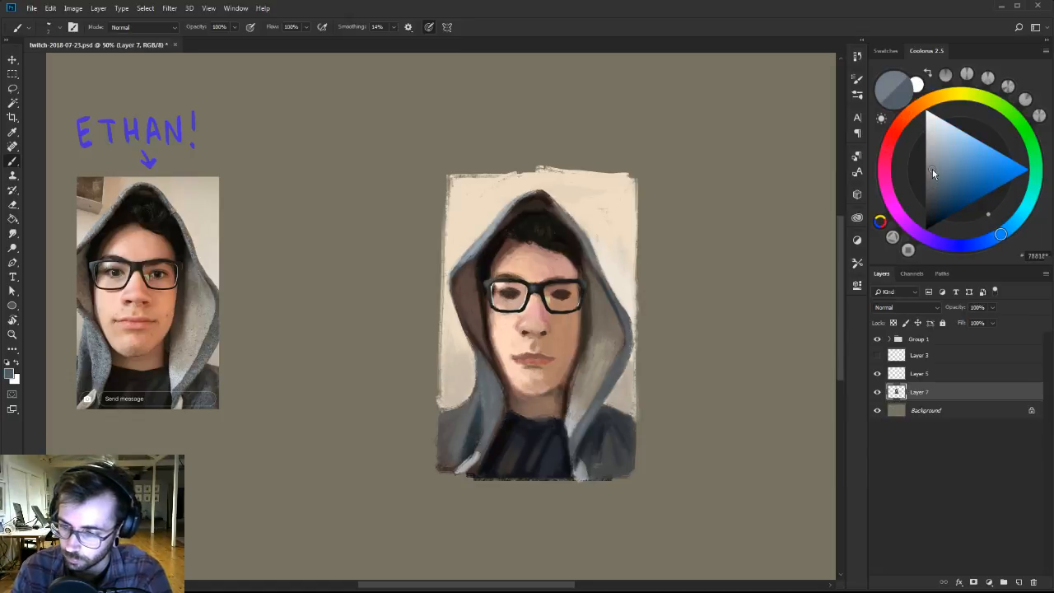
drag(932, 168, 933, 164)
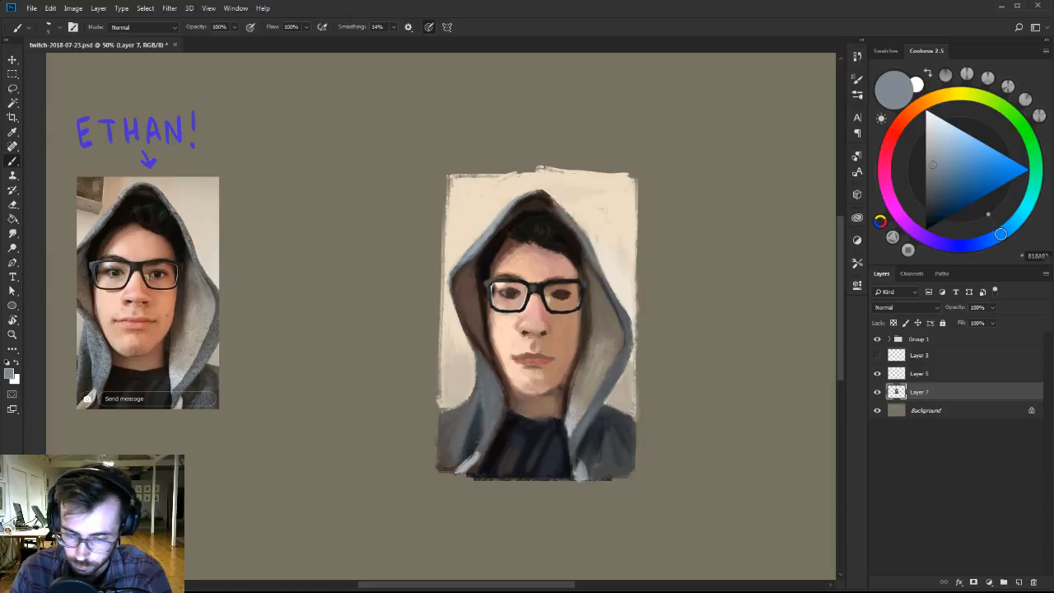
Define the left-hand eye and its inner corner on Layer 7 with near-black brown, greyish brown and sampled pinkish skin tones.
alt+click(510, 309)
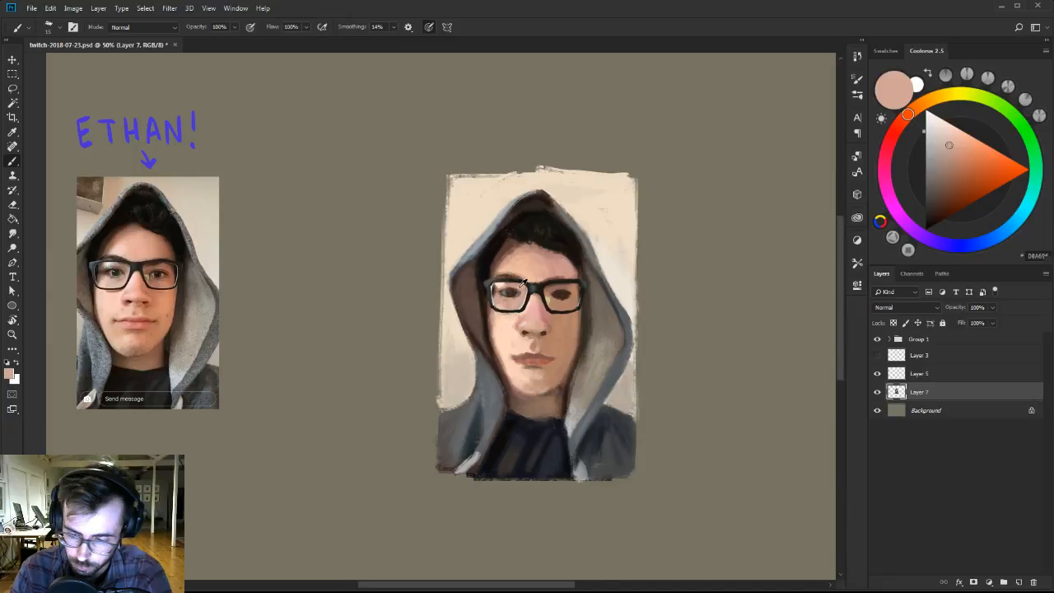
click(933, 225)
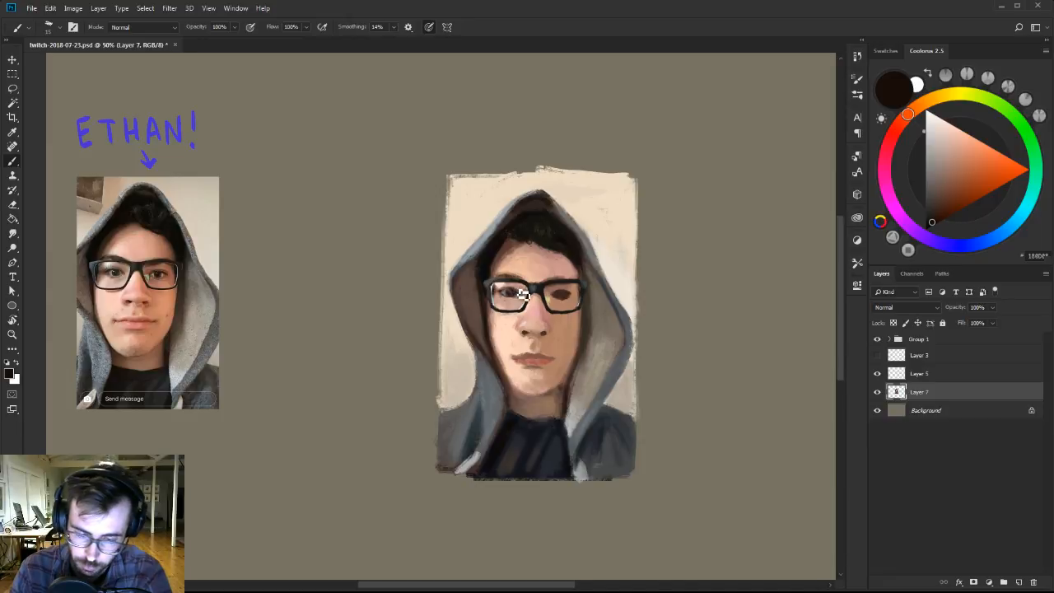
alt+click(523, 295)
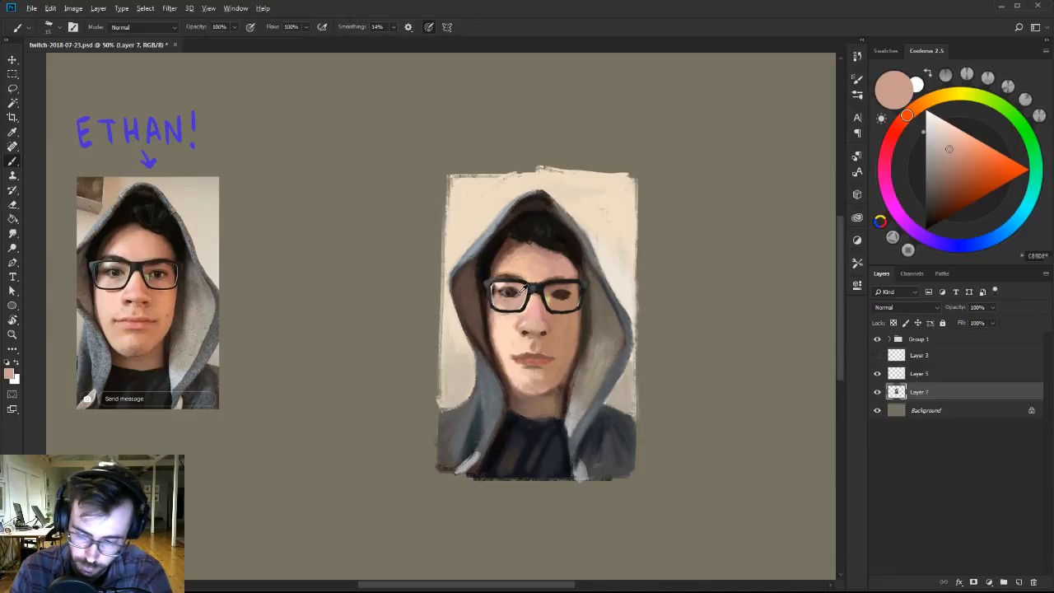
alt+click(522, 298)
alt+click(523, 300)
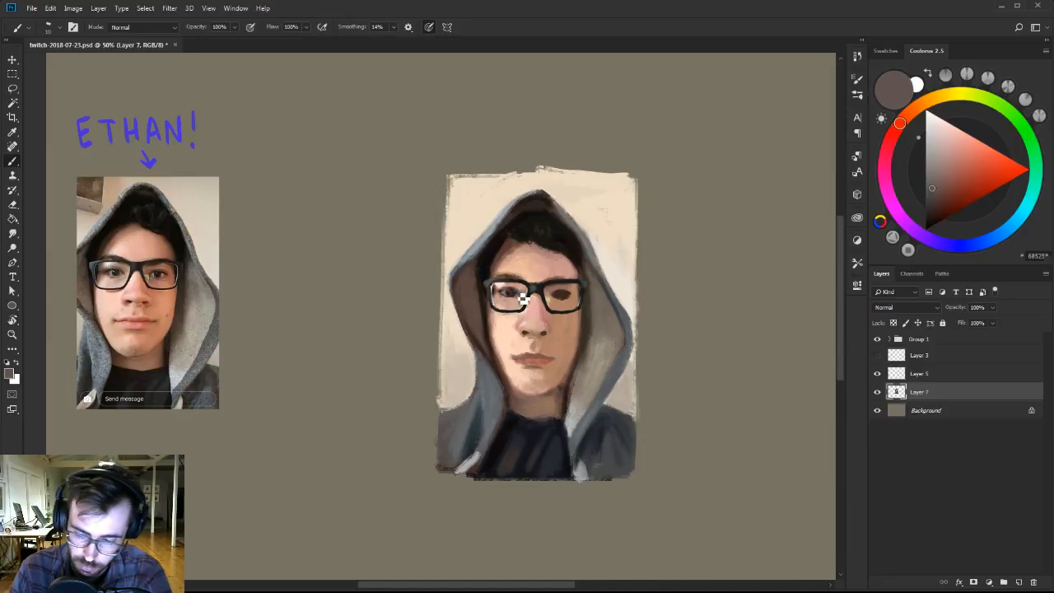
alt+click(524, 298)
alt+click(523, 298)
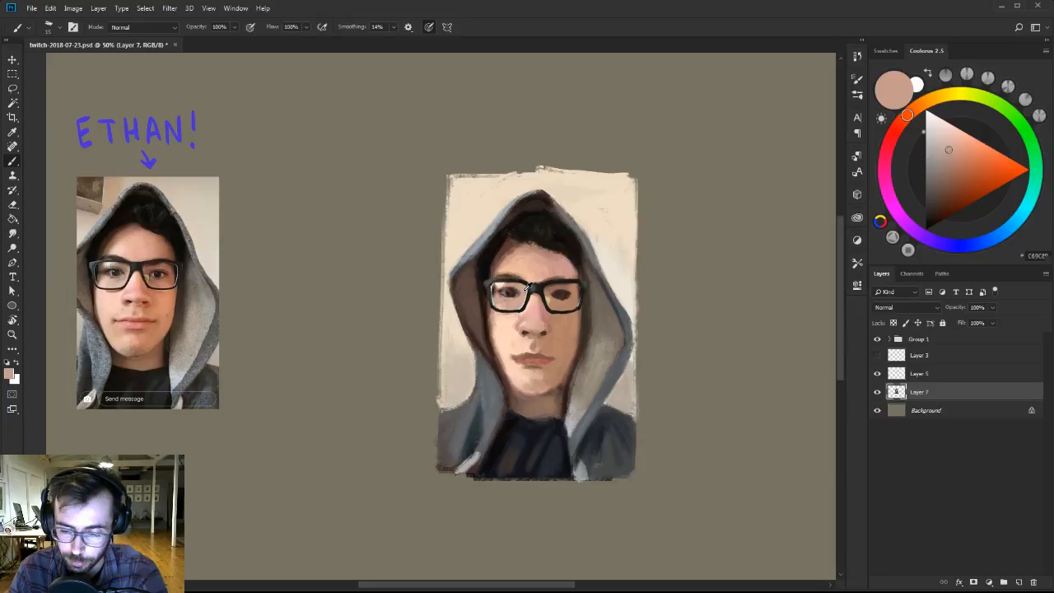
Shade the nose bridge beside the left-hand lens on Layer 7 with sampled pinkish tan and a mid brown.
alt+click(531, 292)
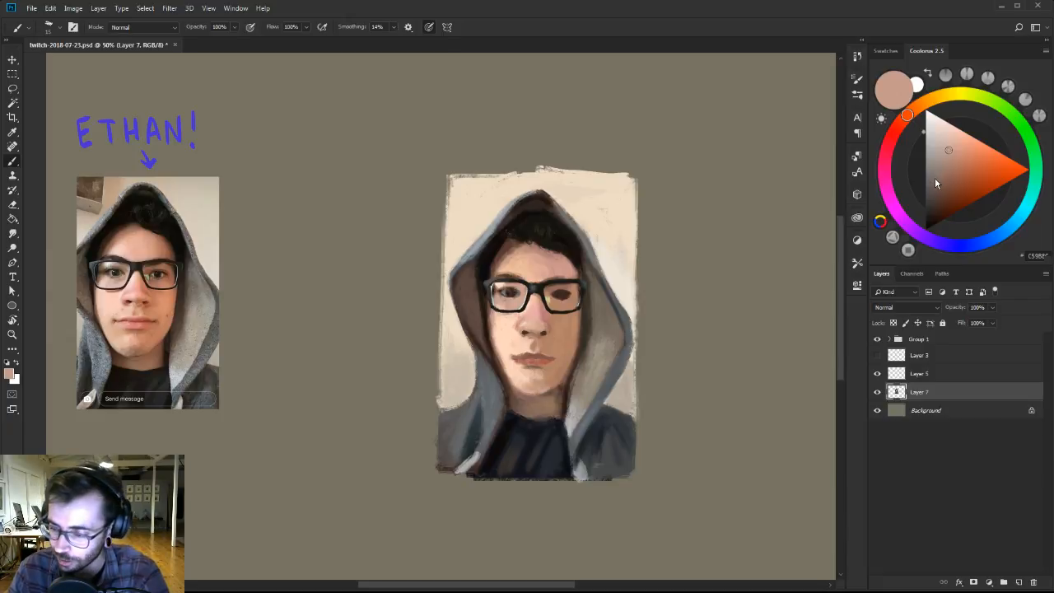
drag(935, 177, 934, 176)
alt+click(534, 290)
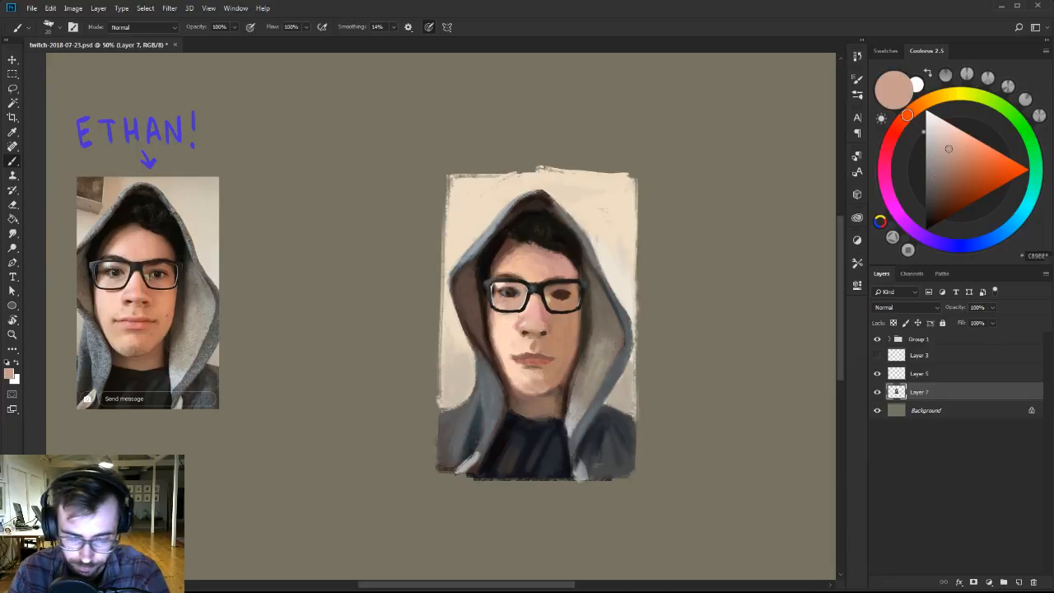
click(942, 175)
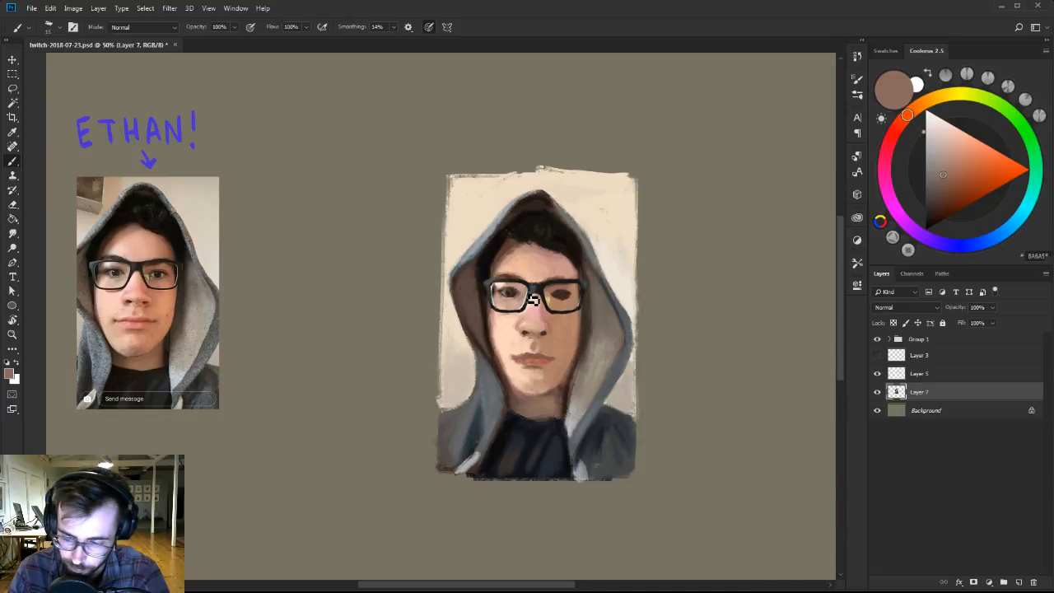
alt+click(531, 303)
Touch up the skin around the left-hand eye on Layer 7 with sampled light peach tones and a darker brownish pink.
alt+click(506, 317)
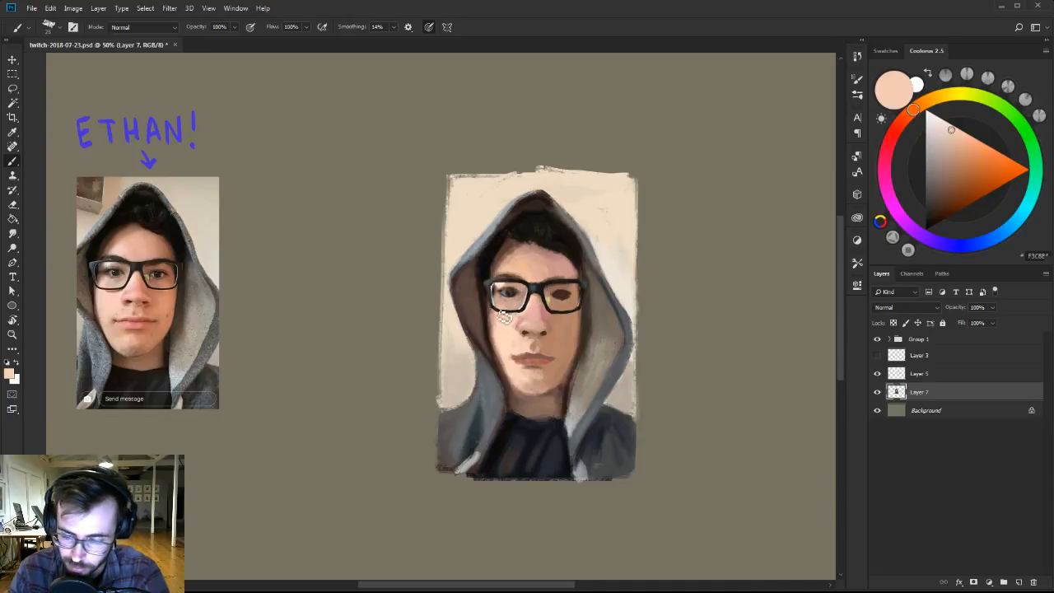
key(])
key(])
key(])
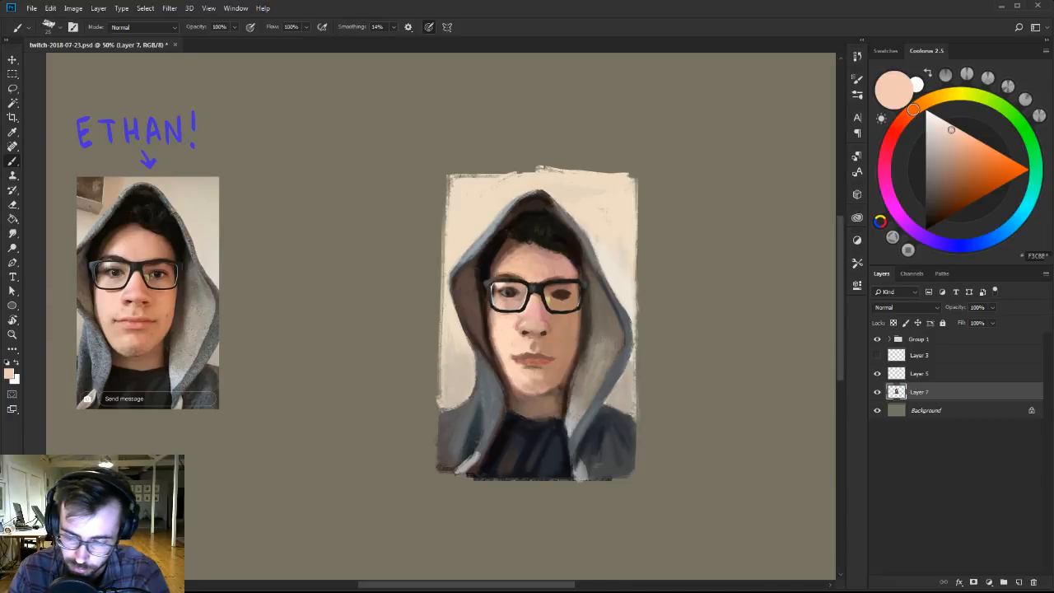
alt+click(119, 303)
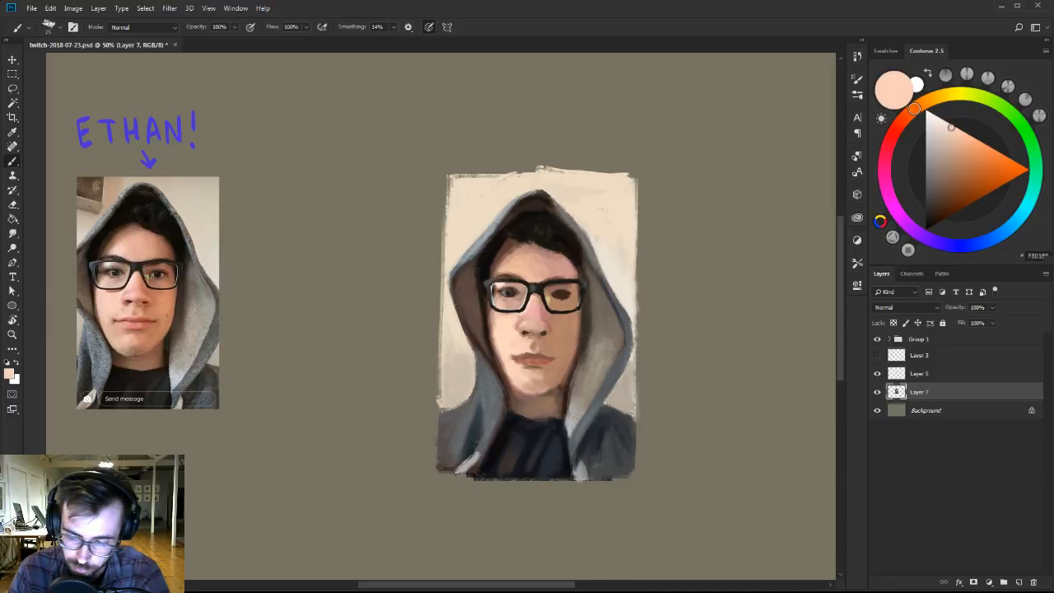
key([)
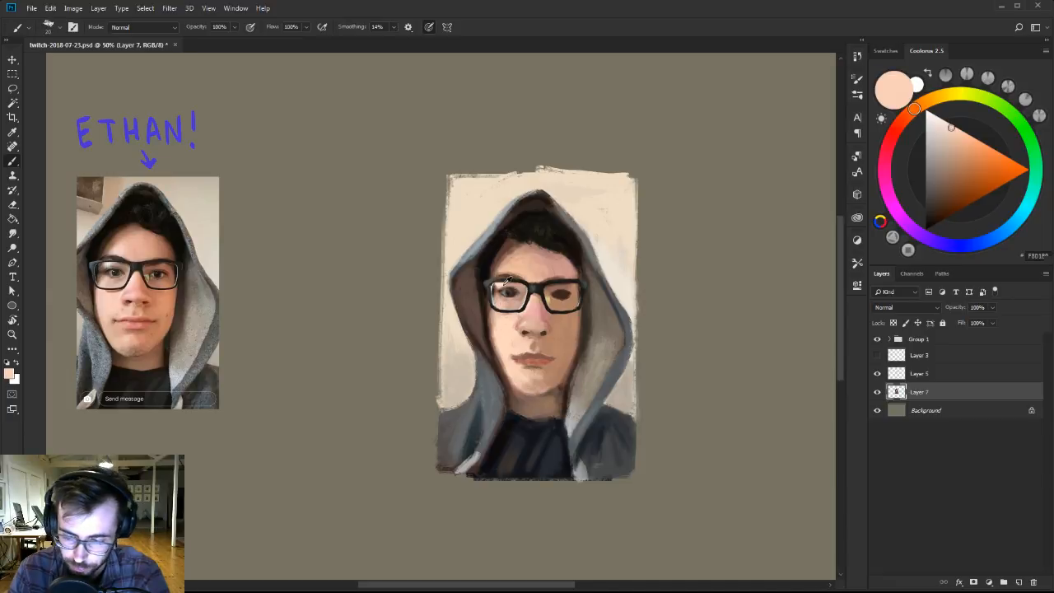
click(946, 163)
Check the face without the Layer 5 glasses, restore them, and add a tiny pale yellow highlight at the left-hand eye on Layer 5.
click(918, 373)
click(877, 373)
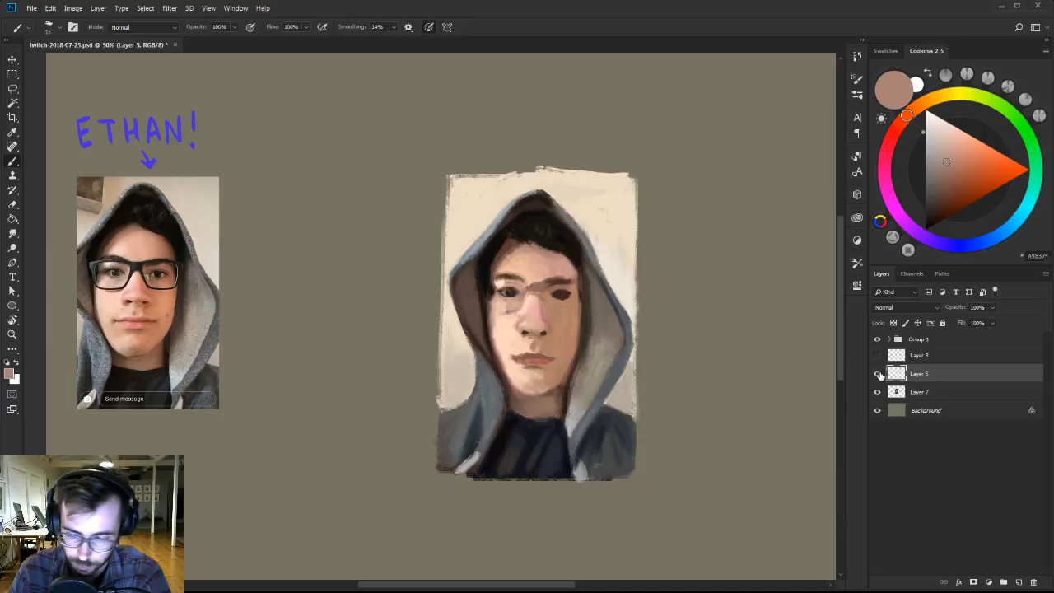
click(877, 373)
alt+click(506, 286)
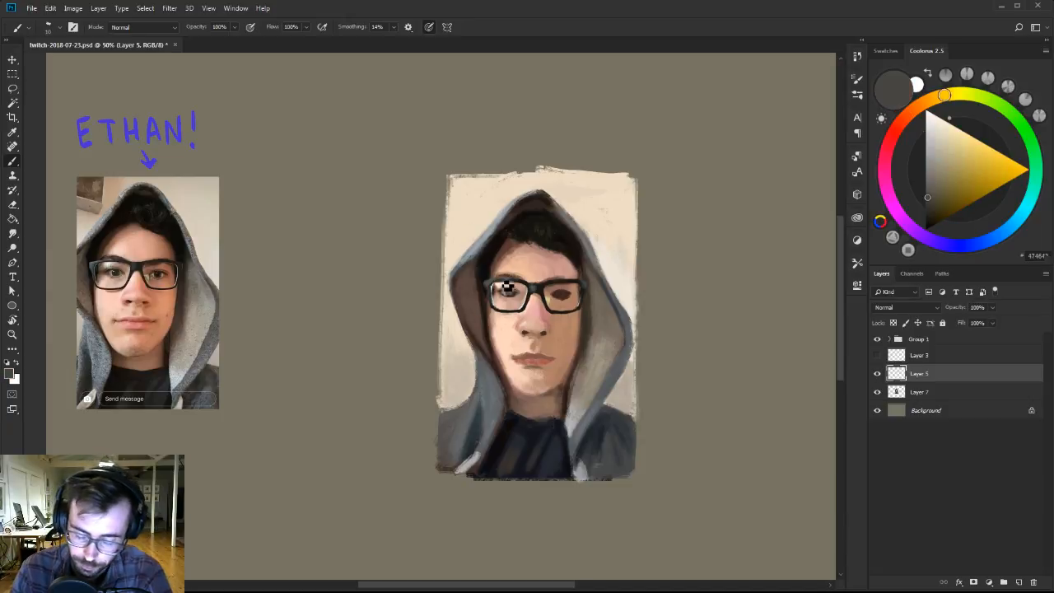
click(971, 95)
click(947, 125)
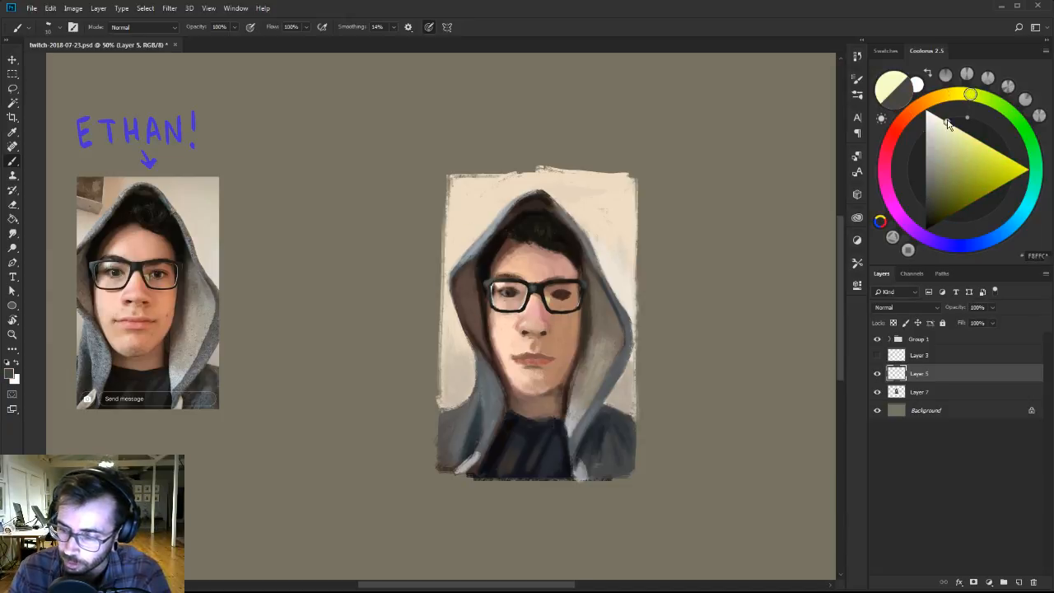
drag(944, 122, 942, 118)
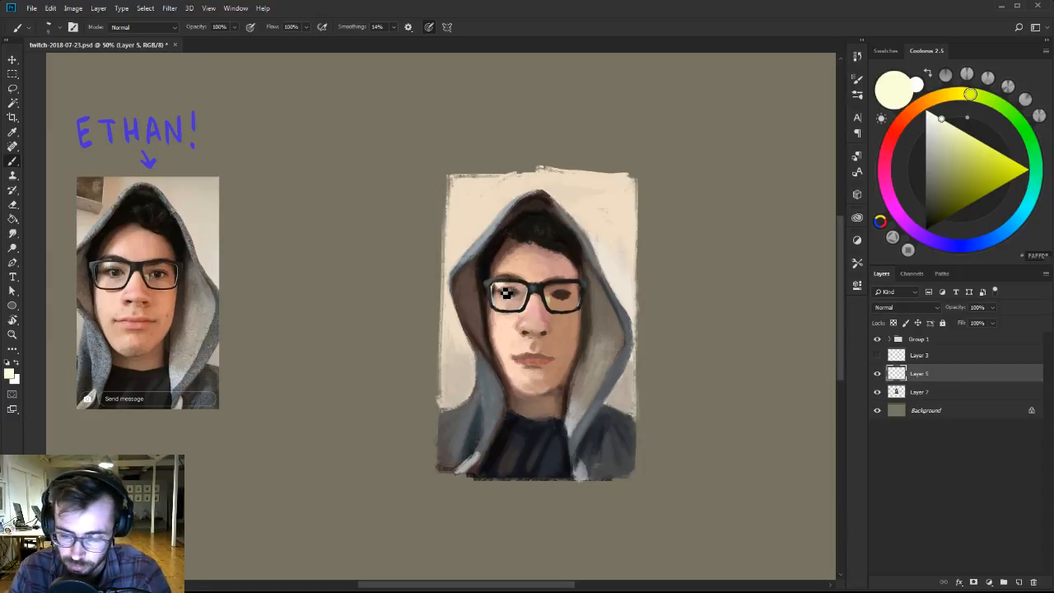
click(505, 298)
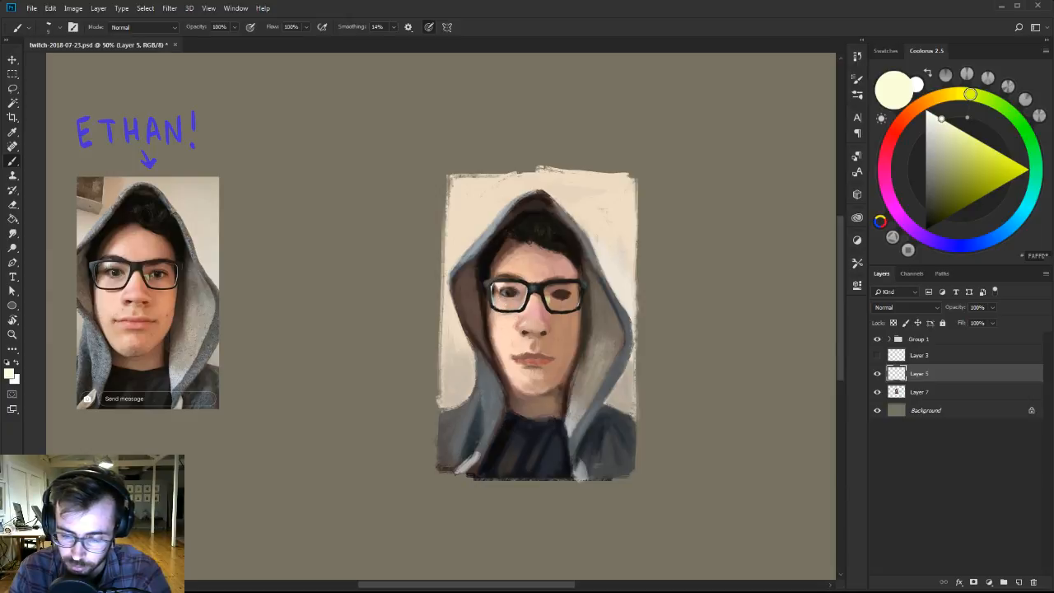
key(z)
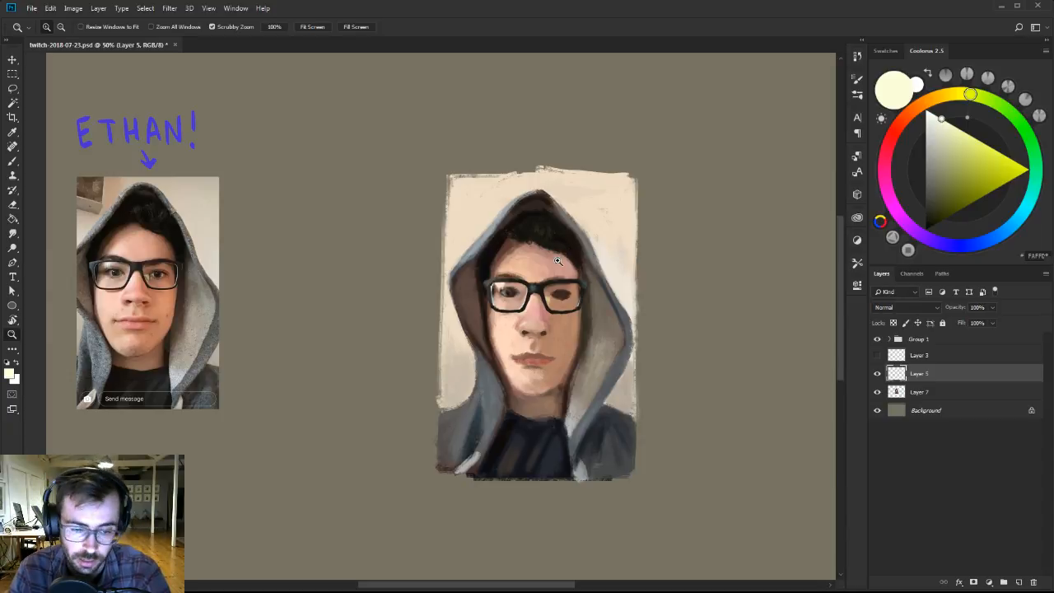
key(b)
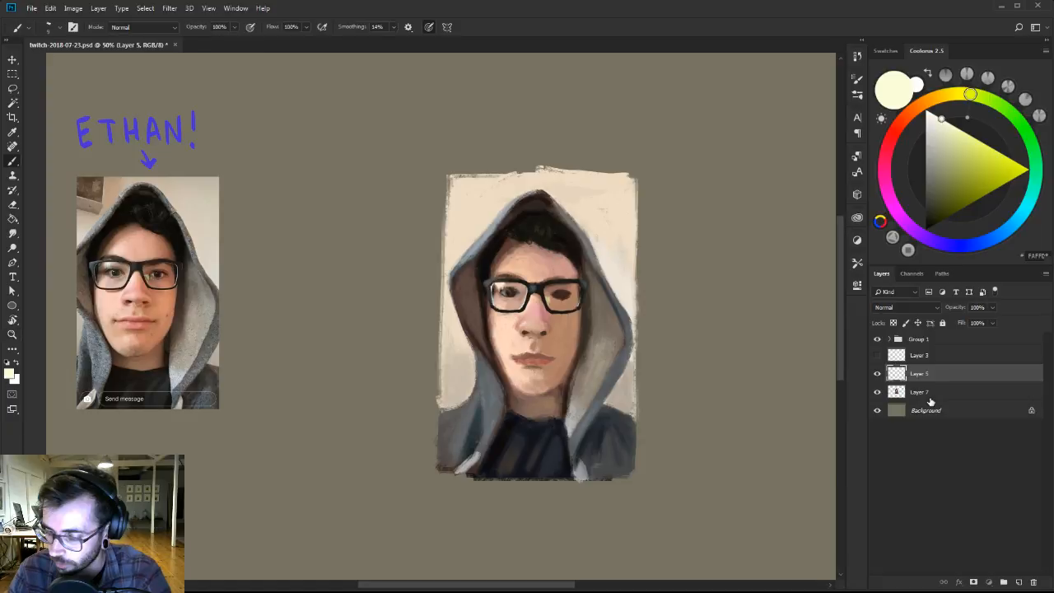
Refine the left-hand eye's inner corner on Layer 7 with sampled peach, pinkish tan and grey, plus a very dark reddish brown.
click(930, 397)
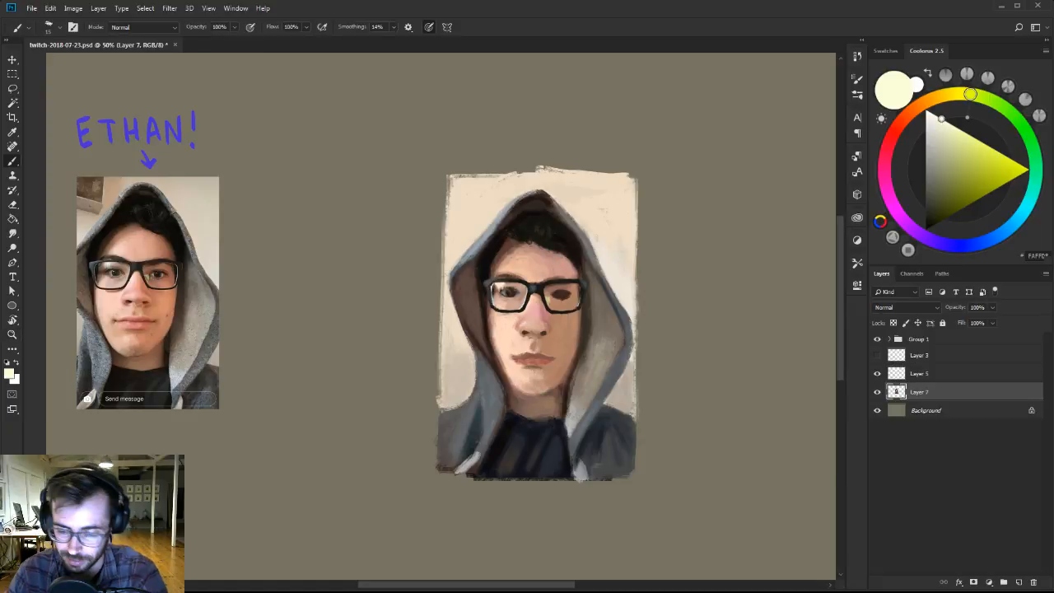
alt+click(522, 390)
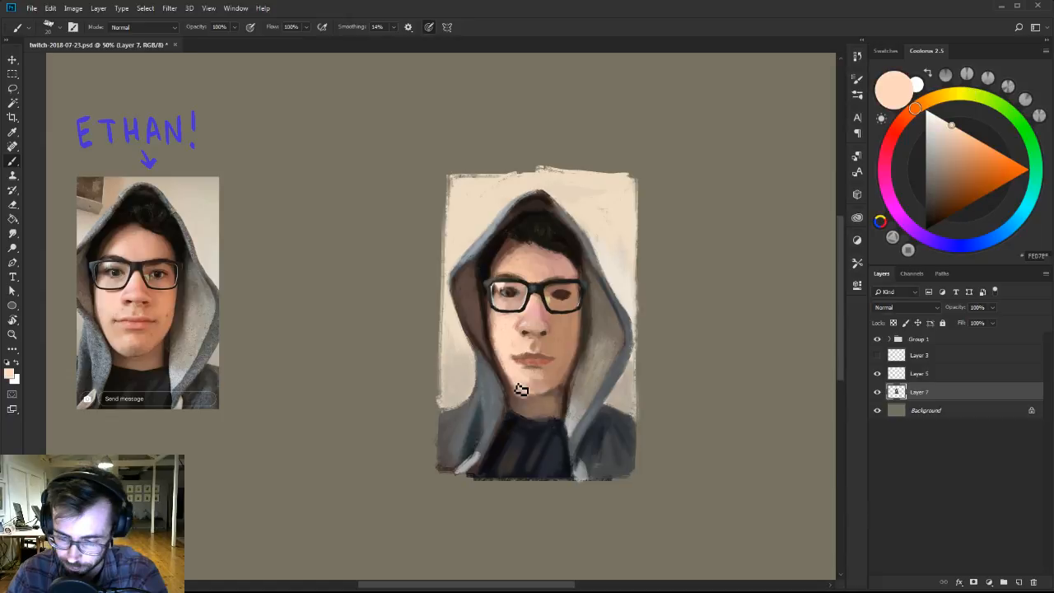
alt+click(524, 294)
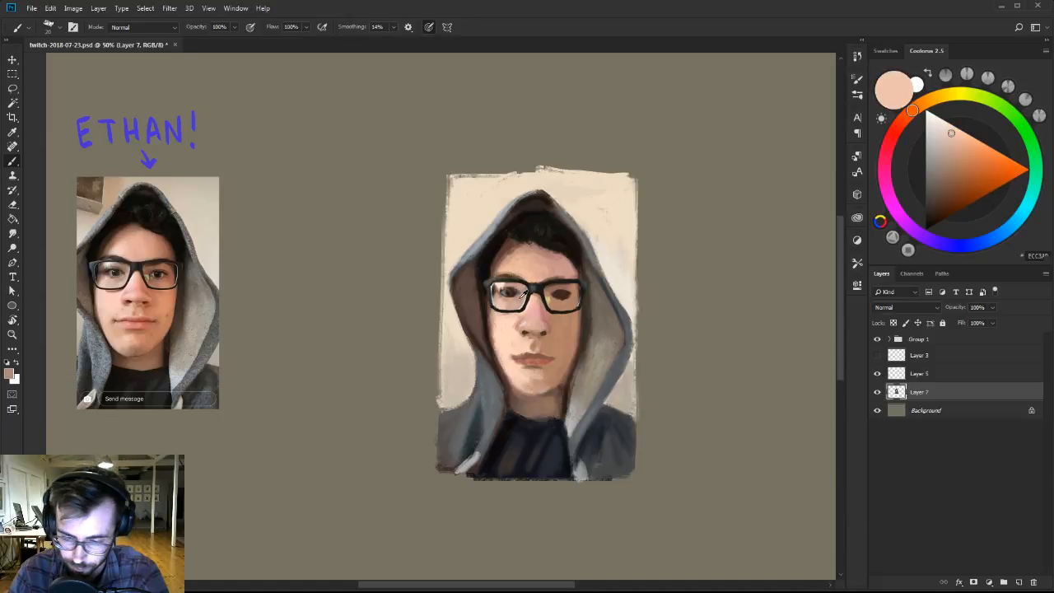
alt+click(528, 297)
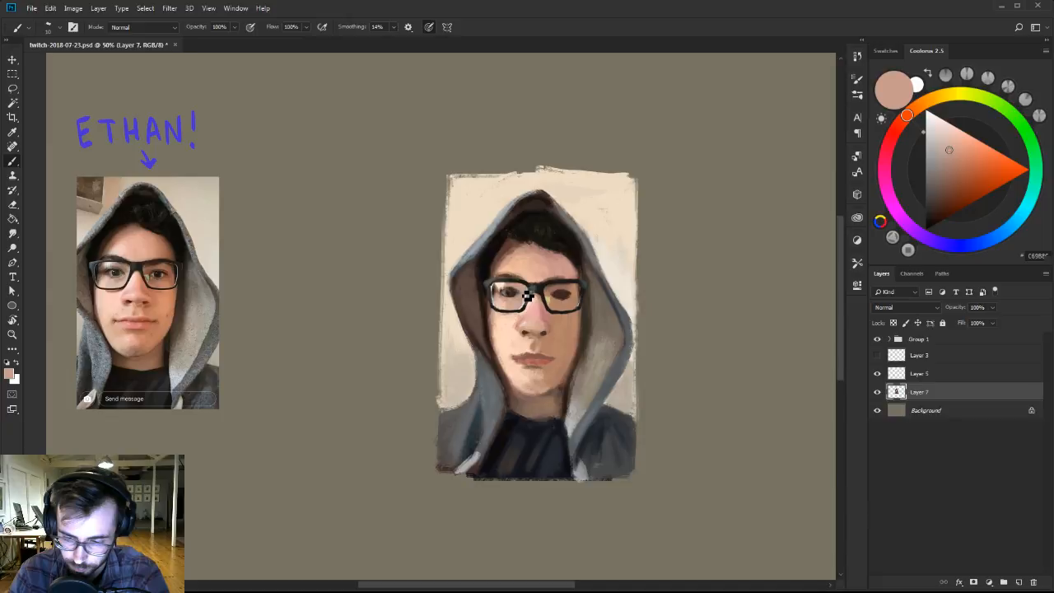
alt+click(528, 297)
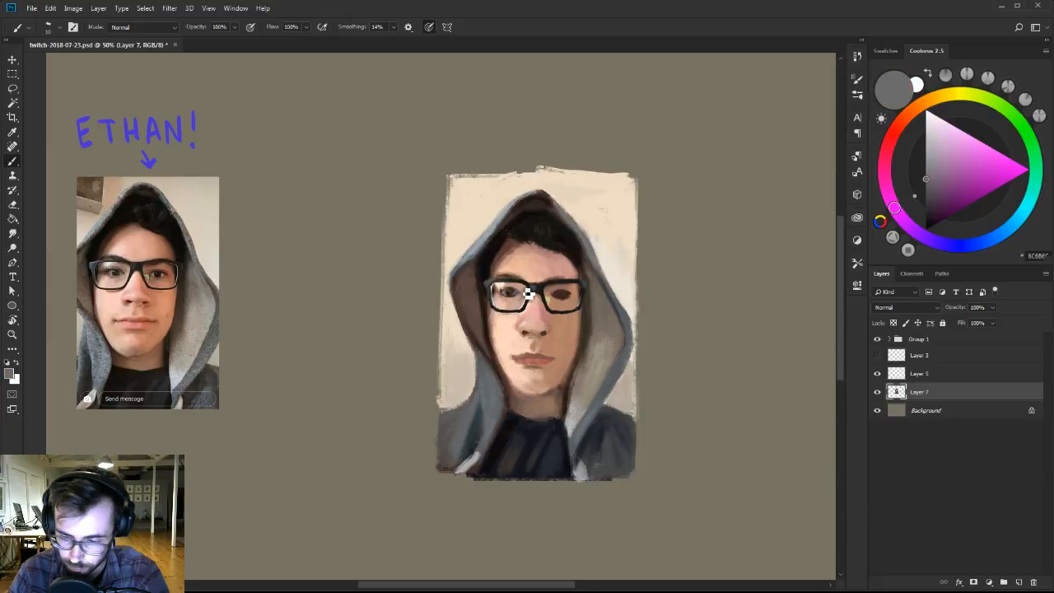
click(935, 222)
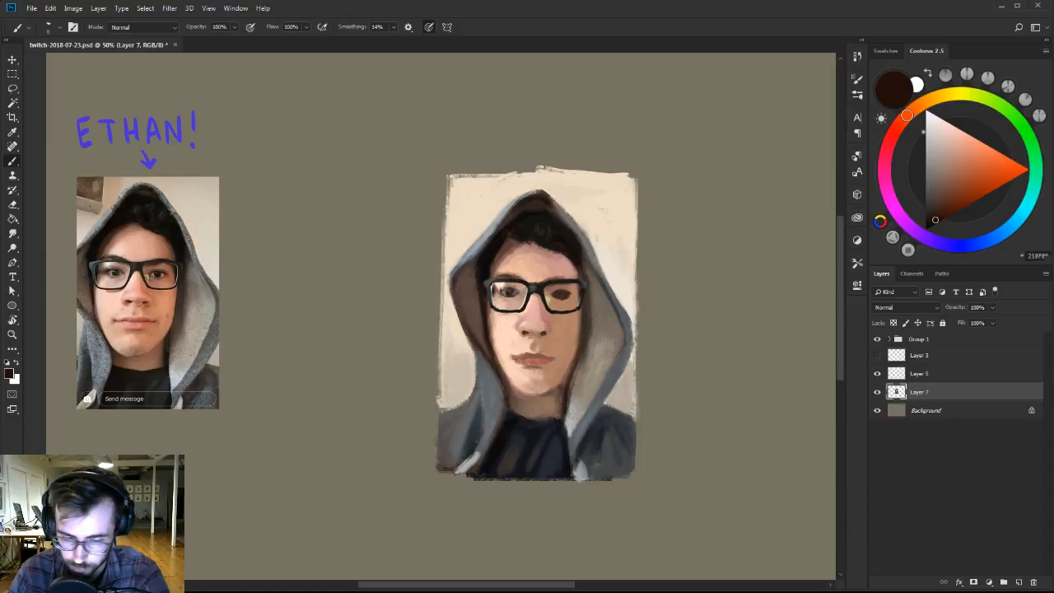
Touch up the left-hand brow and the skin beside it on Layer 7 with sampled pinkish tan and a mid brown.
alt+click(519, 283)
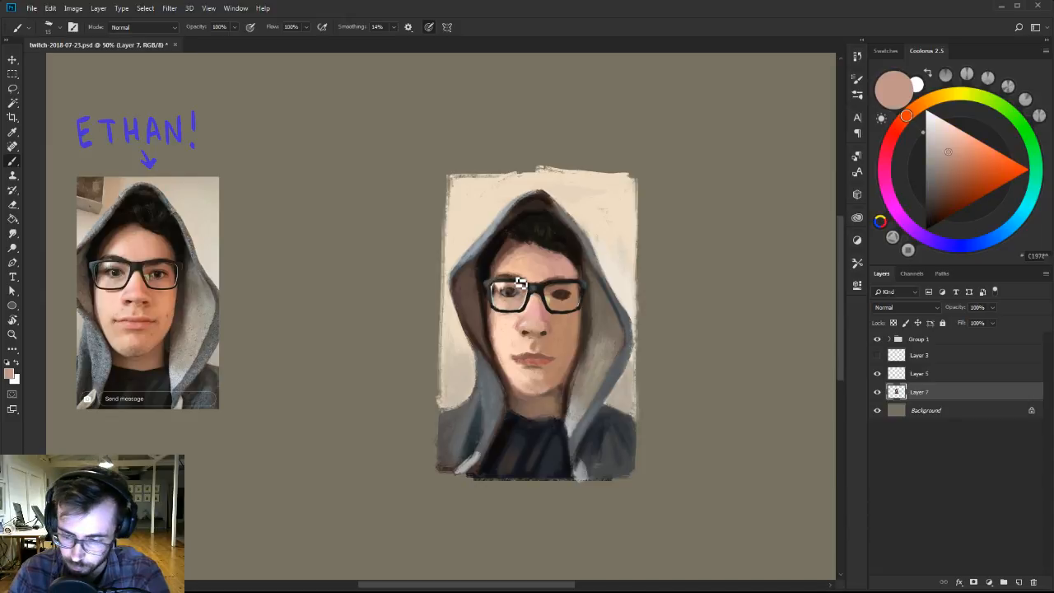
alt+click(515, 279)
key(bracketright)
key(bracketright)
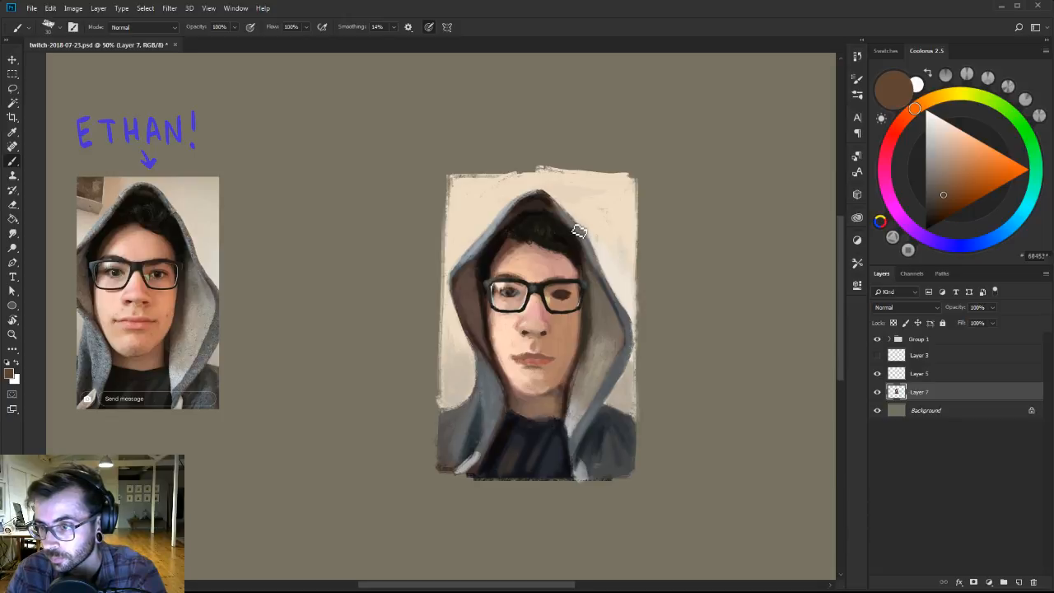
Rework the right-hand eye on Layer 7 with sampled forehead pink, very dark brown and a bluish grey.
alt+click(560, 266)
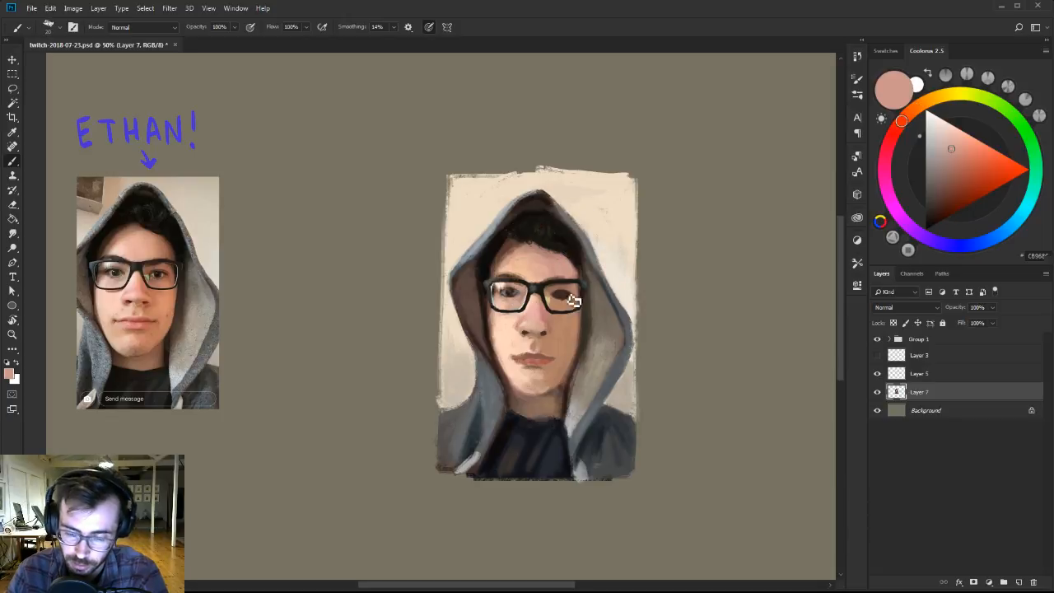
alt+click(561, 294)
key(bracketleft)
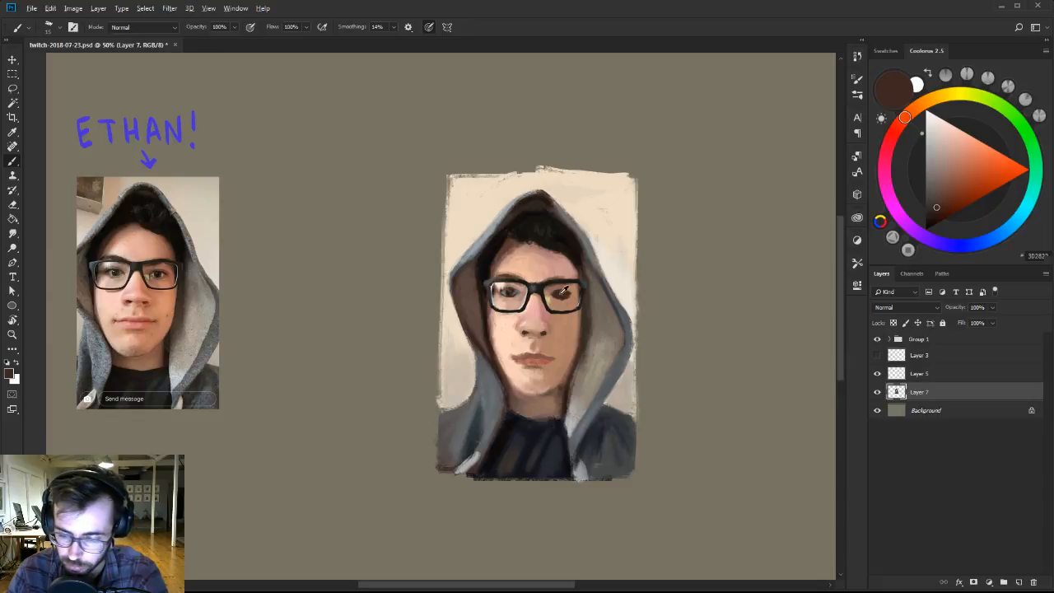
alt+click(558, 293)
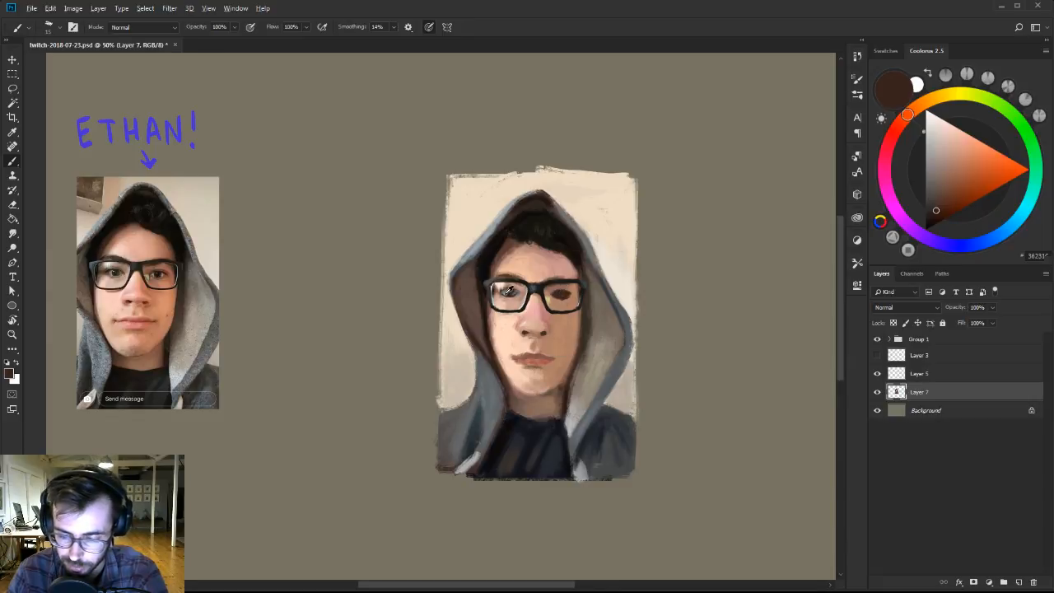
alt+click(507, 293)
key([)
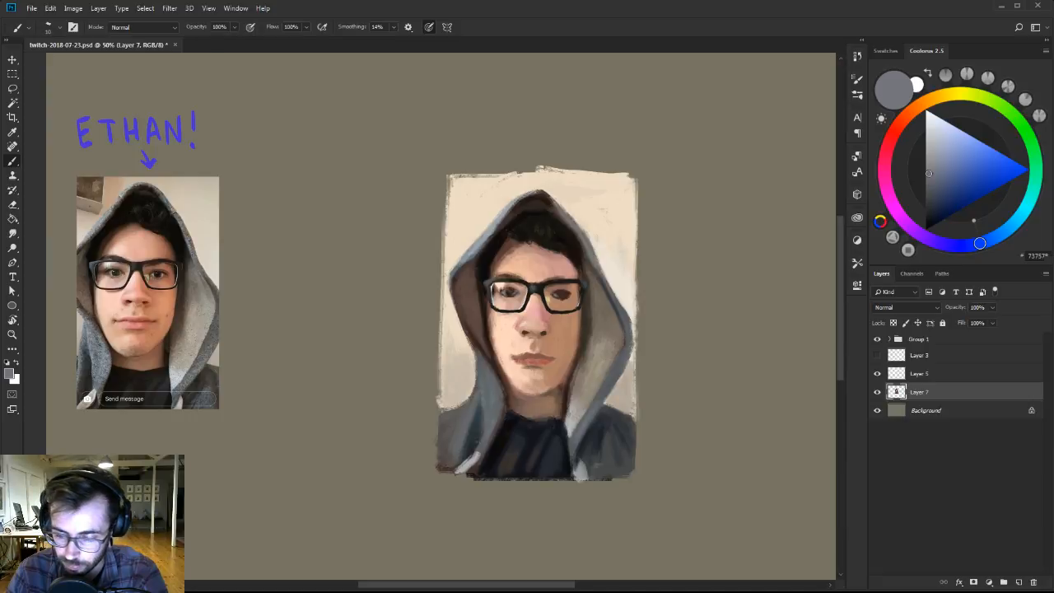
alt+click(561, 292)
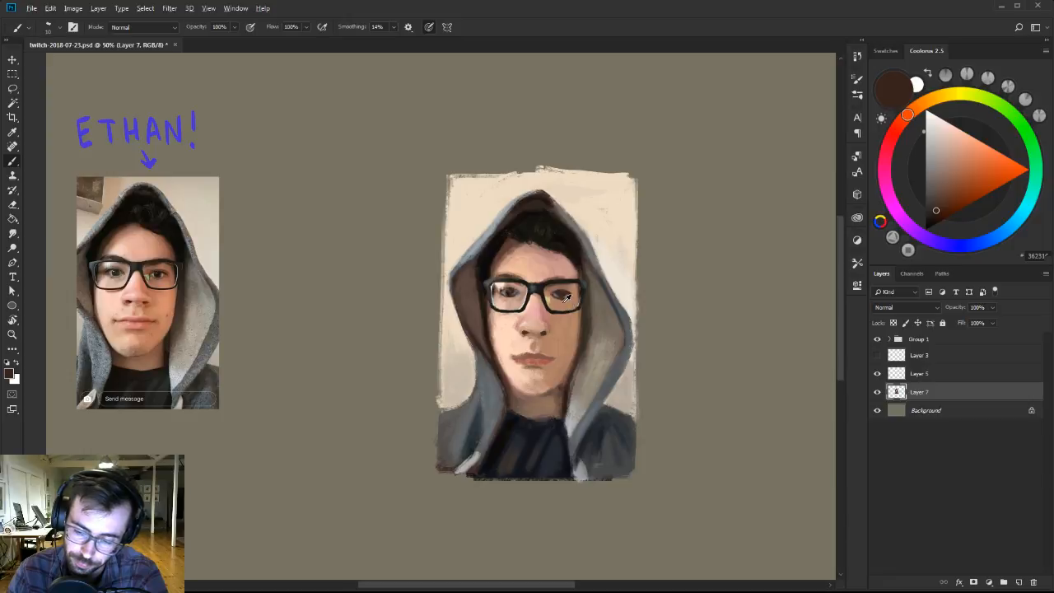
Shape the lids and outer corner of the right-hand eye on Layer 7 with sampled dark reddish brown.
alt+click(568, 302)
alt+click(567, 290)
drag(566, 290, 576, 272)
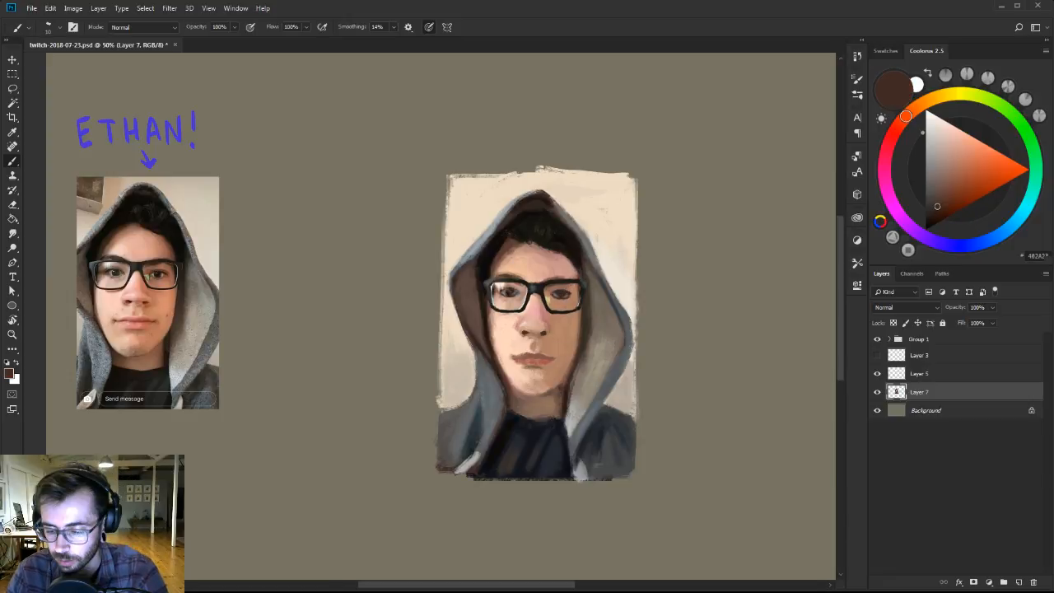
alt+click(581, 285)
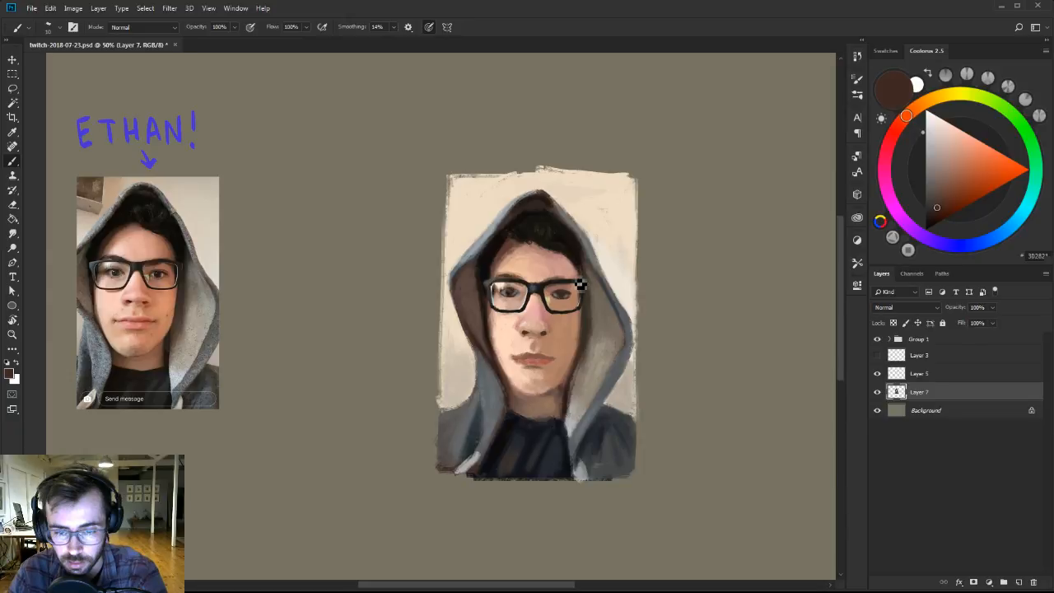
alt+click(565, 293)
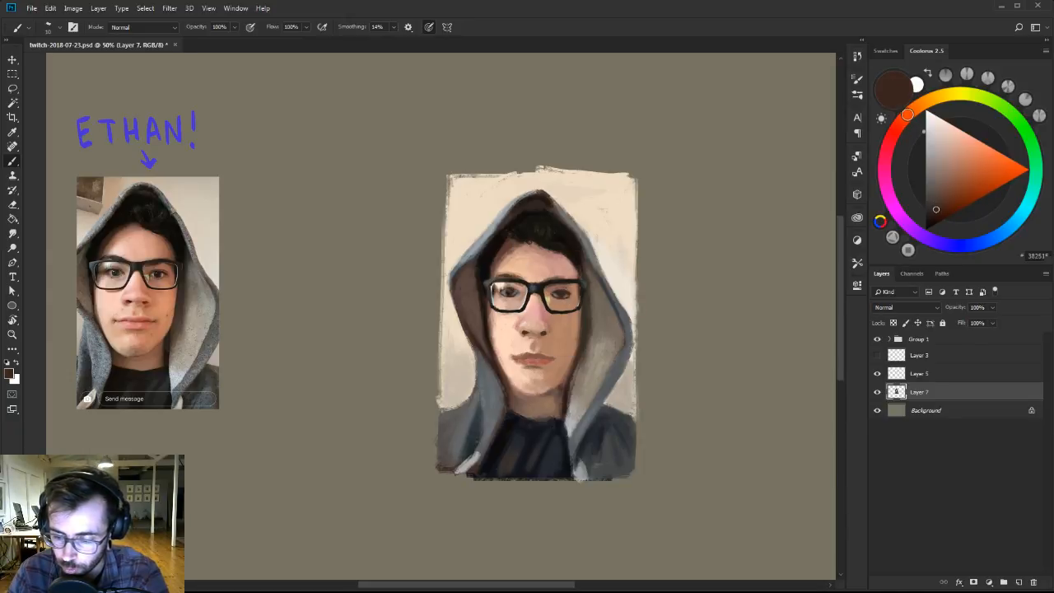
alt+click(565, 301)
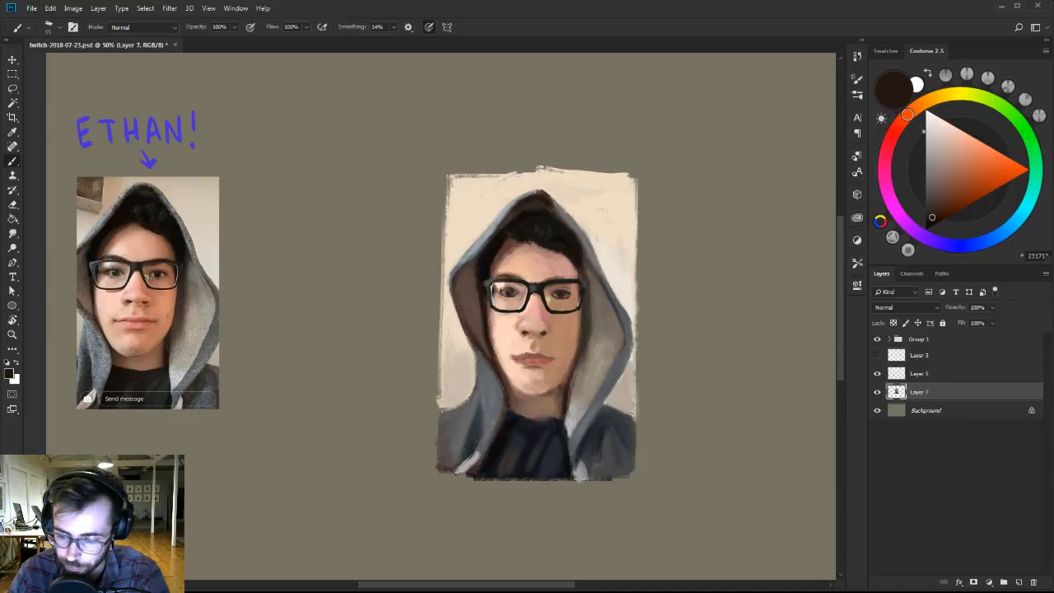
Choose the 101 px and then the 30 px Ben Brushes-2 preset, sampling dark hair and tan skin for the right-hand eye area.
right_click(559, 285)
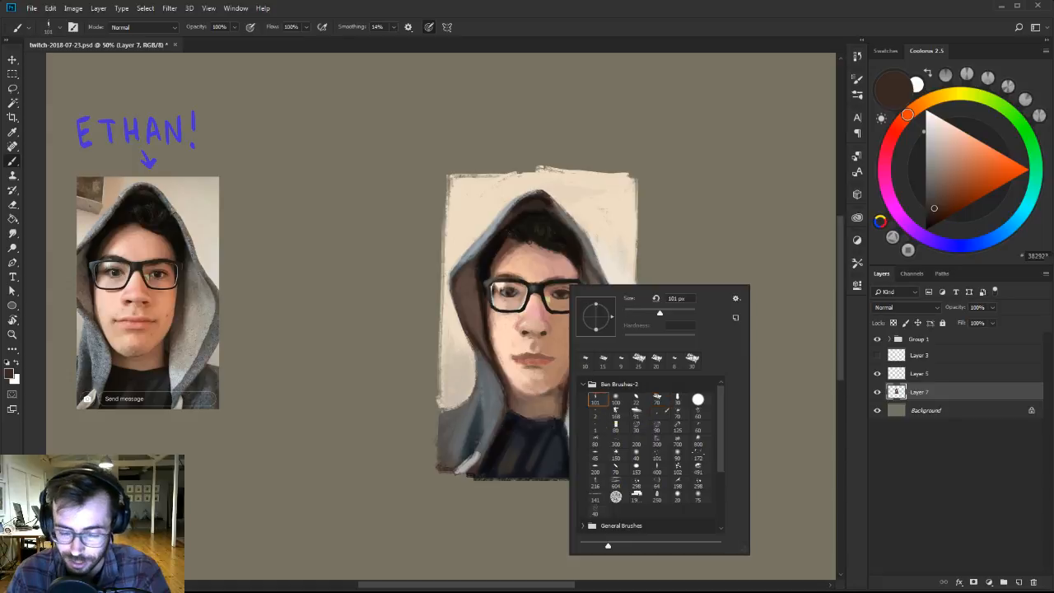
double_click(594, 399)
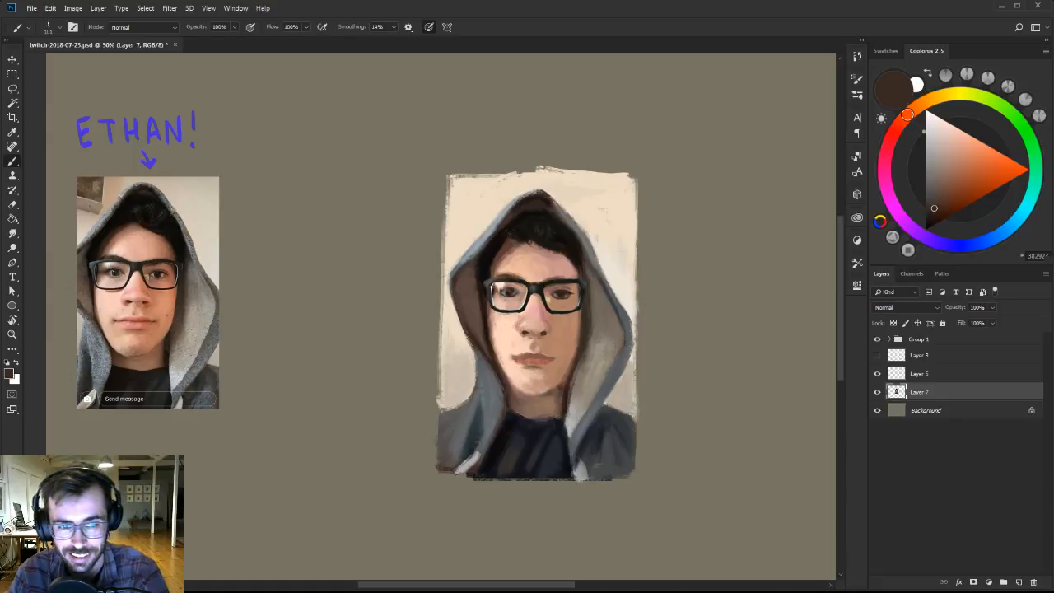
alt+click(547, 213)
alt+click(557, 326)
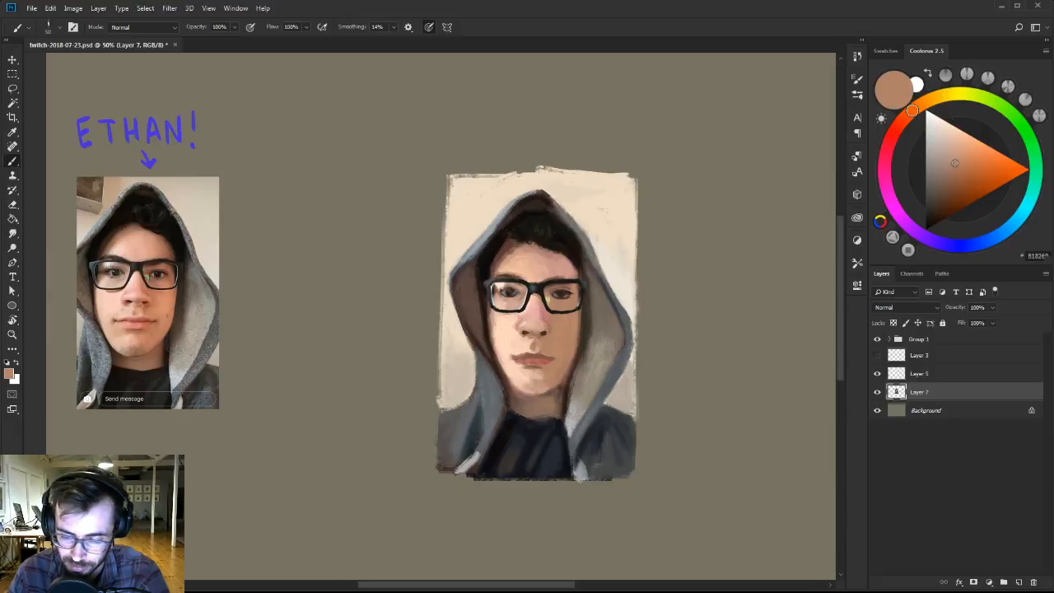
right_click(564, 308)
click(673, 425)
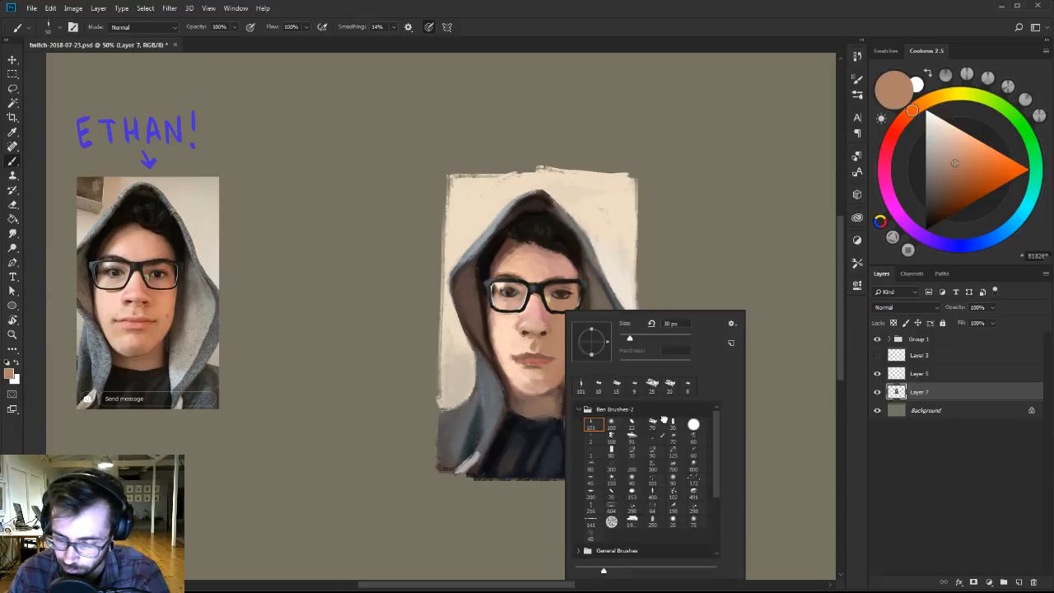
alt+click(545, 331)
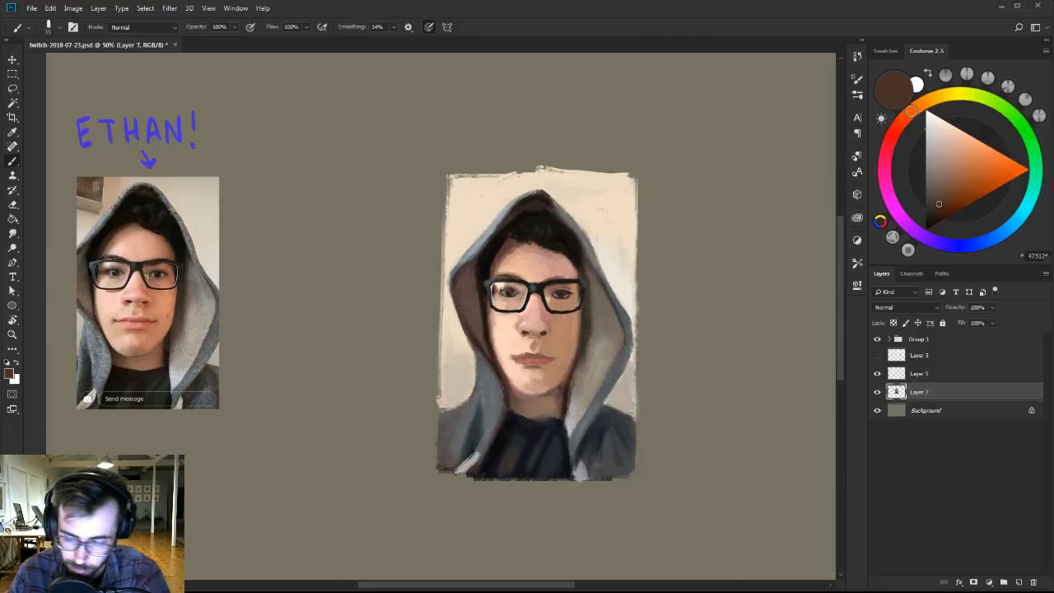
Refine the right-hand eye on Layer 7 with a smaller brush, using sampled near-black, tan and dark brown.
key(bracketleft)
key(bracketleft)
alt+click(570, 249)
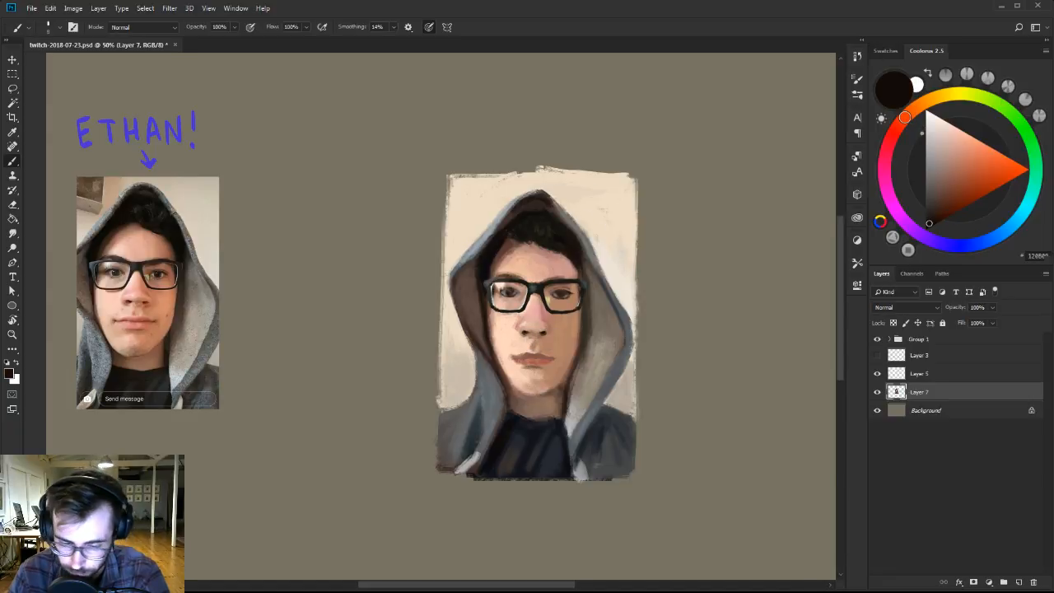
alt+click(541, 328)
alt+click(558, 302)
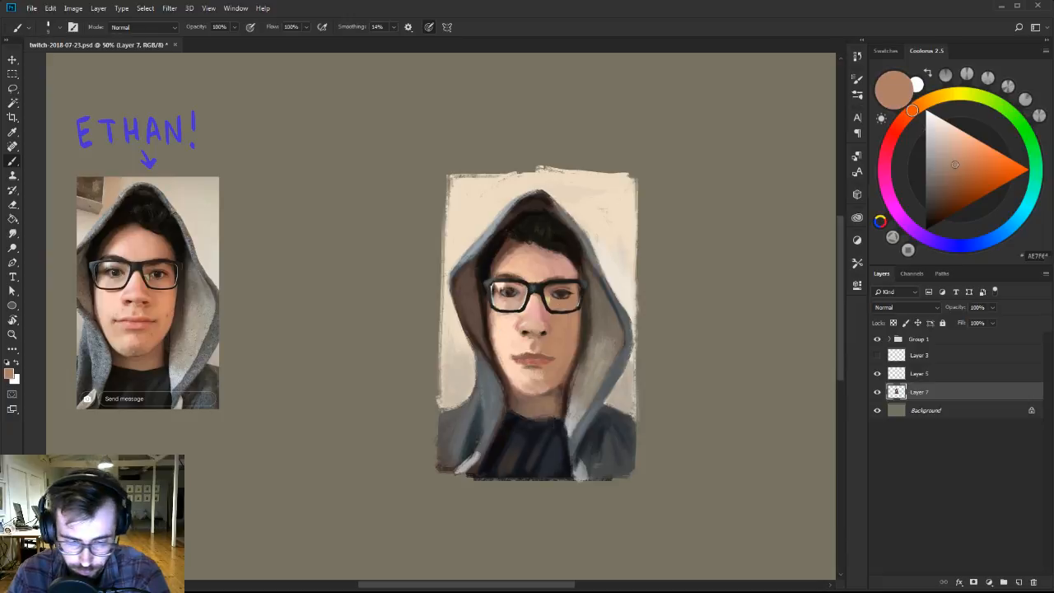
alt+click(563, 292)
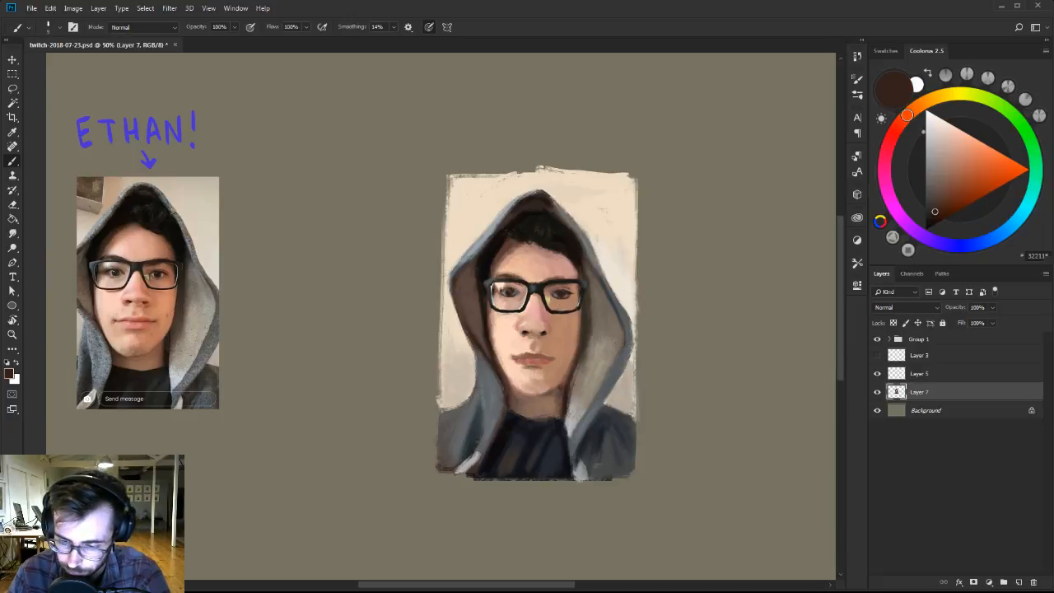
Darken the iris and upper lid of the right-hand eye on Layer 7 with a near-black brown.
alt+click(565, 290)
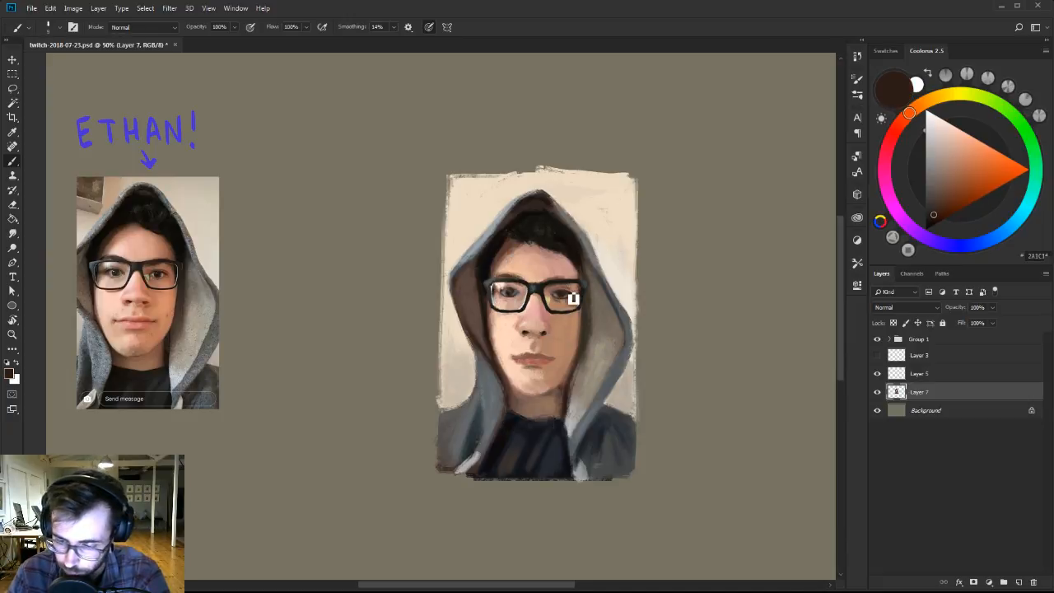
click(931, 224)
click(933, 225)
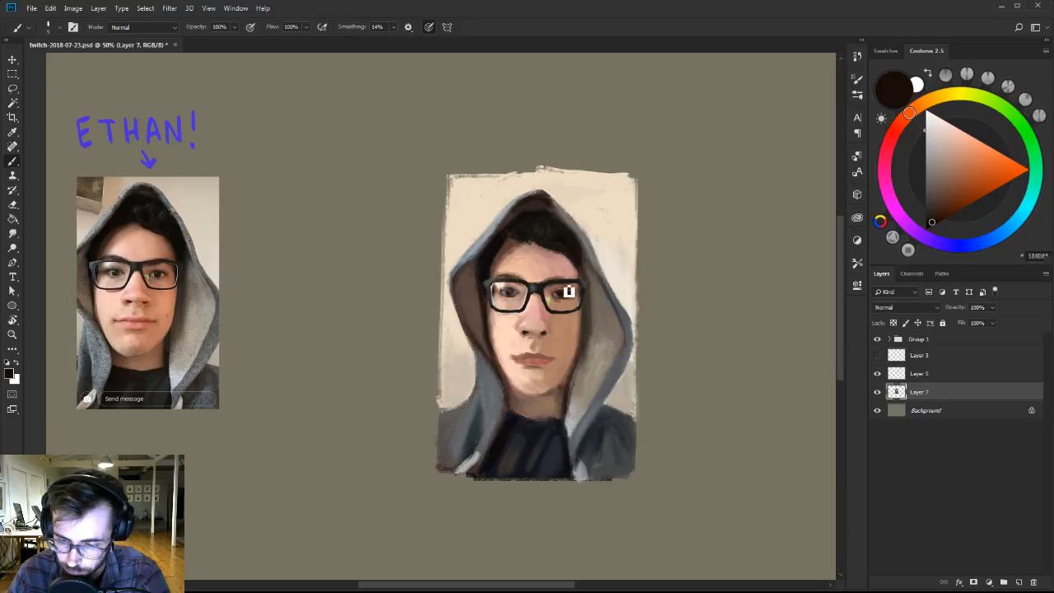
key(bracketright)
key(bracketright)
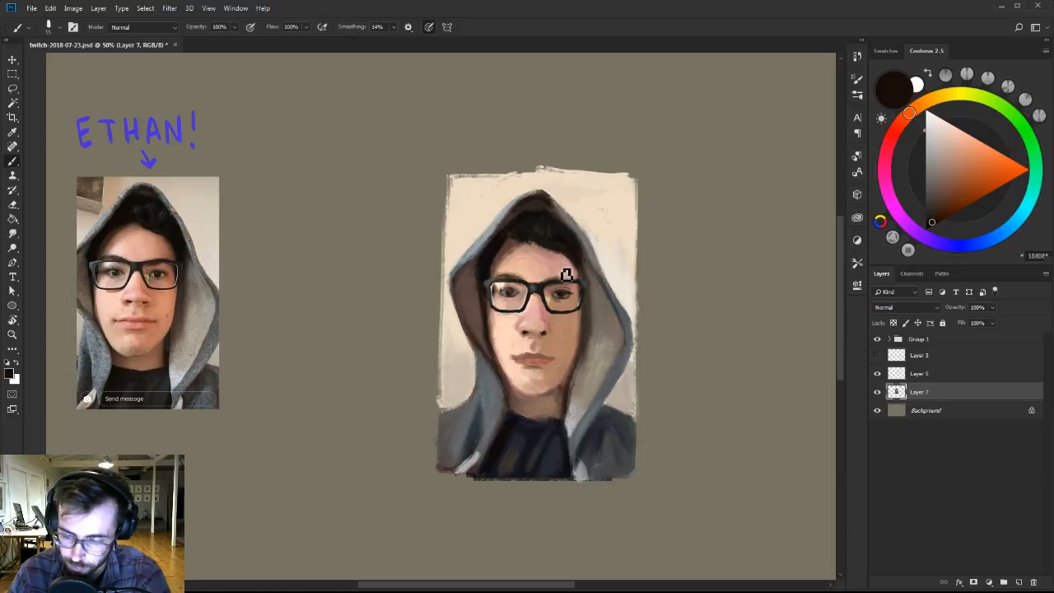
Paint the skin above the upper lip with sampled tan and lighten the lower lip with salmon pink on Layer 7.
alt+click(540, 356)
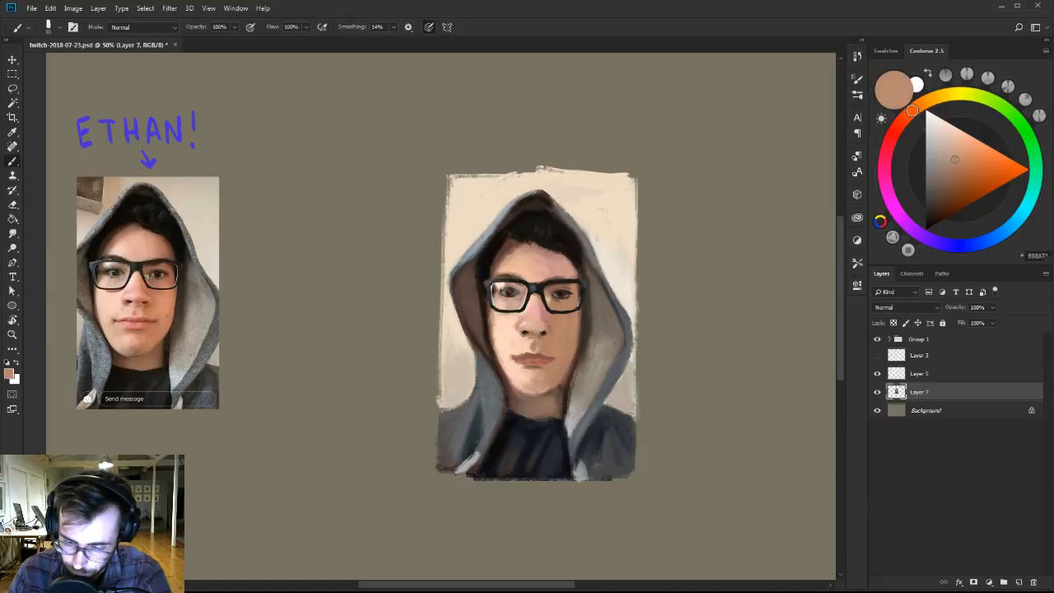
alt+click(533, 356)
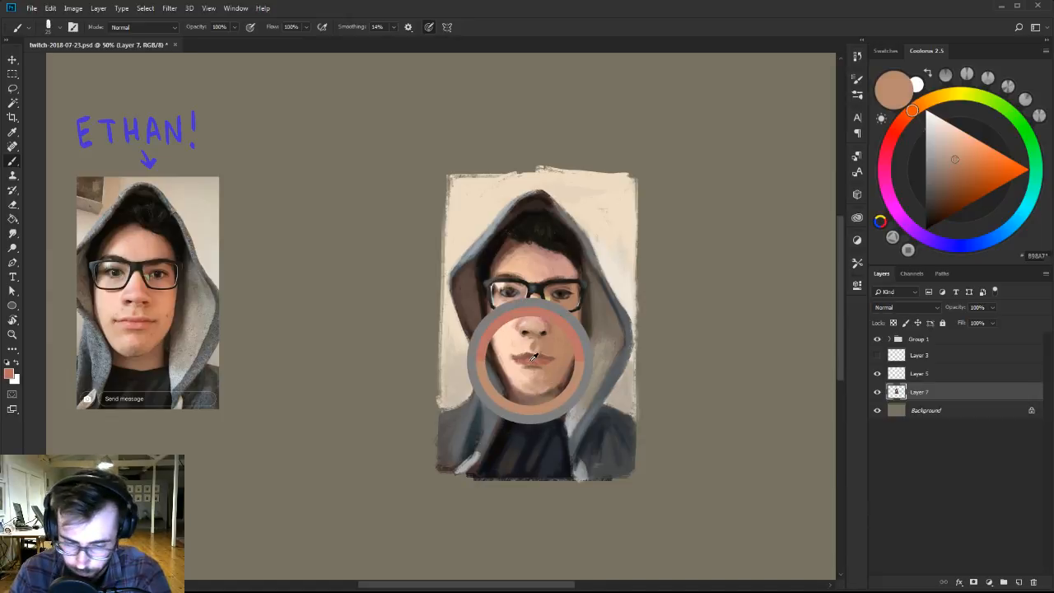
click(958, 147)
key(bracketleft)
key(bracketleft)
key(bracketleft)
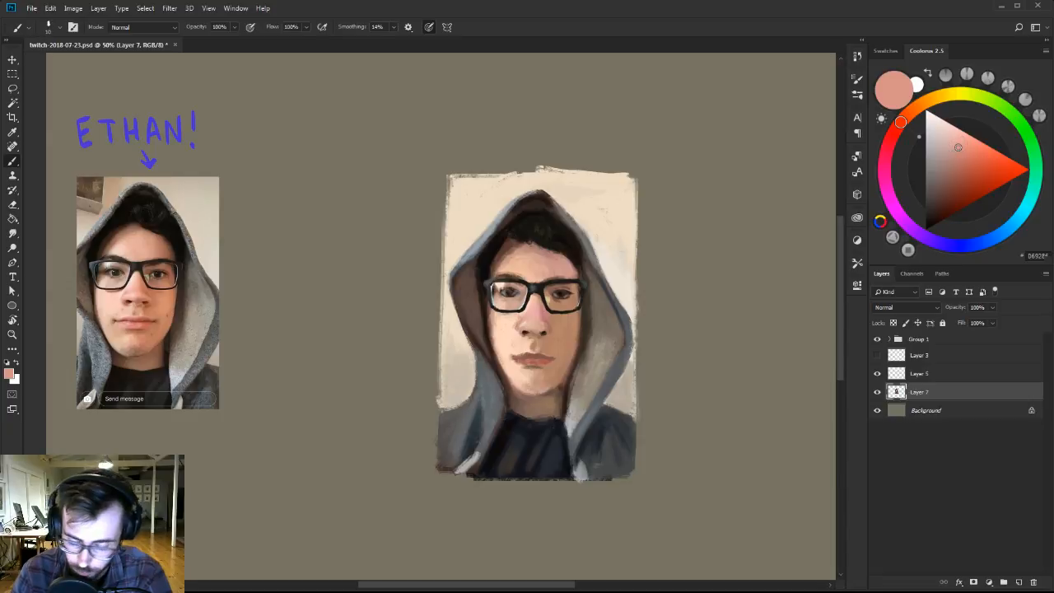
alt+click(532, 366)
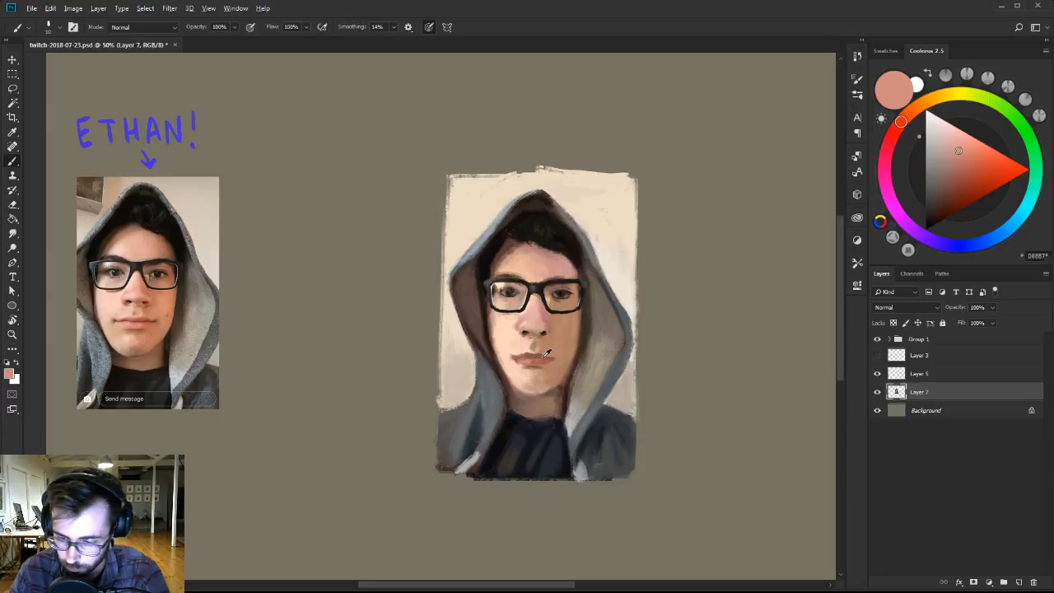
Refine the mouth's right-hand corner on Layer 7 with sampled reddish brown and tan, and pick a very dark reddish brown.
alt+click(543, 355)
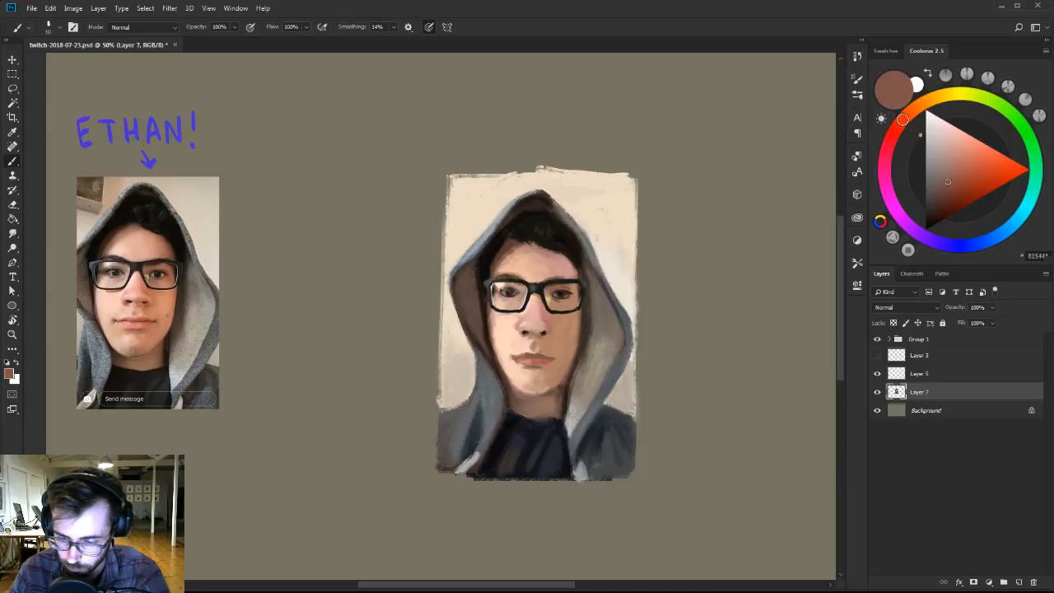
alt+click(555, 366)
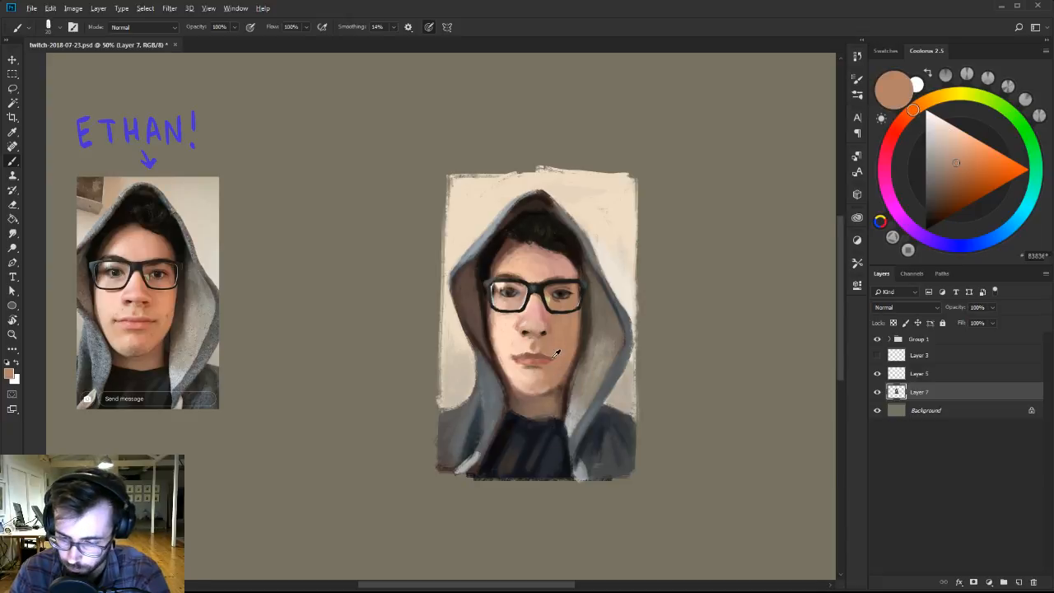
alt+click(553, 358)
key(bracketleft)
drag(952, 193, 943, 205)
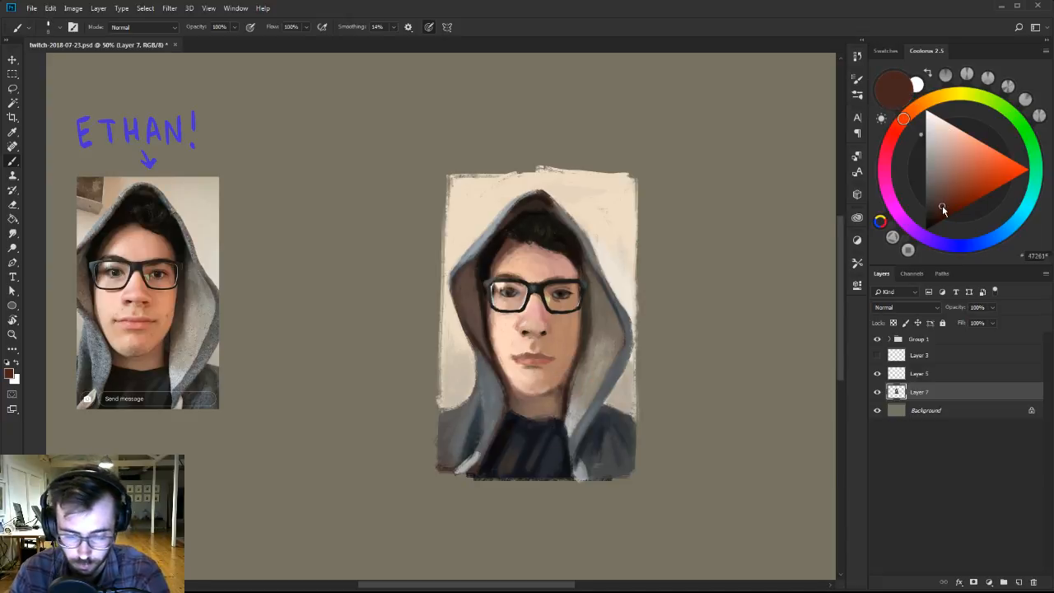
Define the mouth's left-hand corner and the line between the lips on Layer 7 with dark reddish brown and dusty pink.
alt+click(518, 362)
alt+click(516, 354)
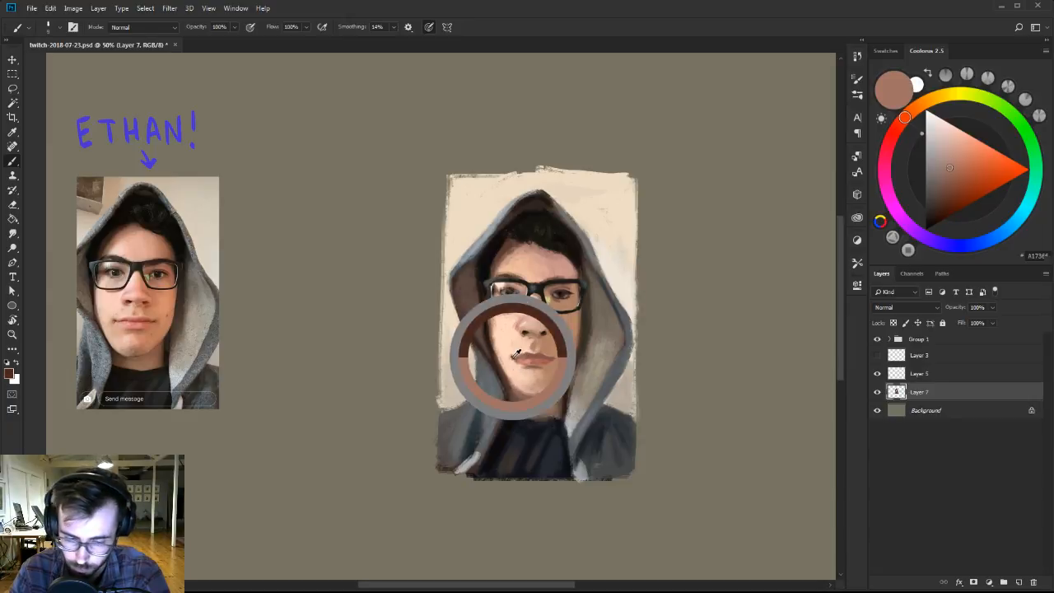
alt+click(518, 352)
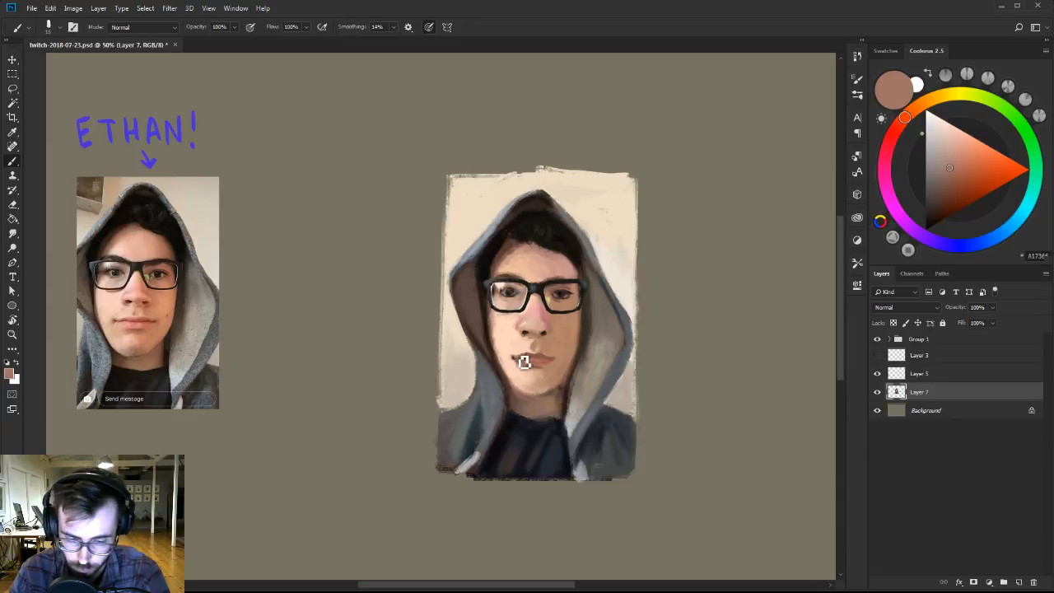
alt+click(520, 359)
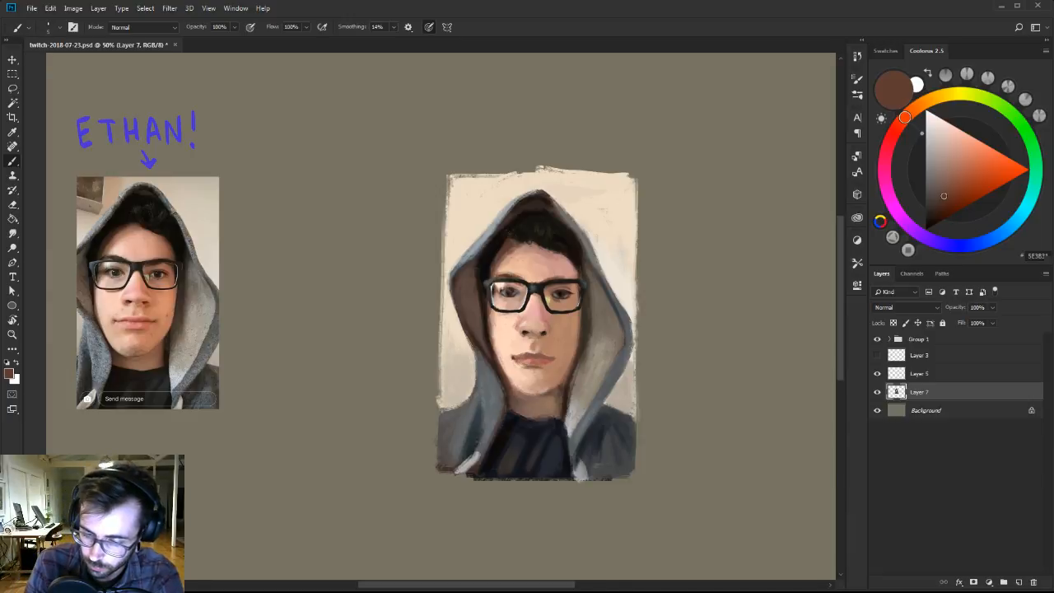
drag(527, 359, 545, 362)
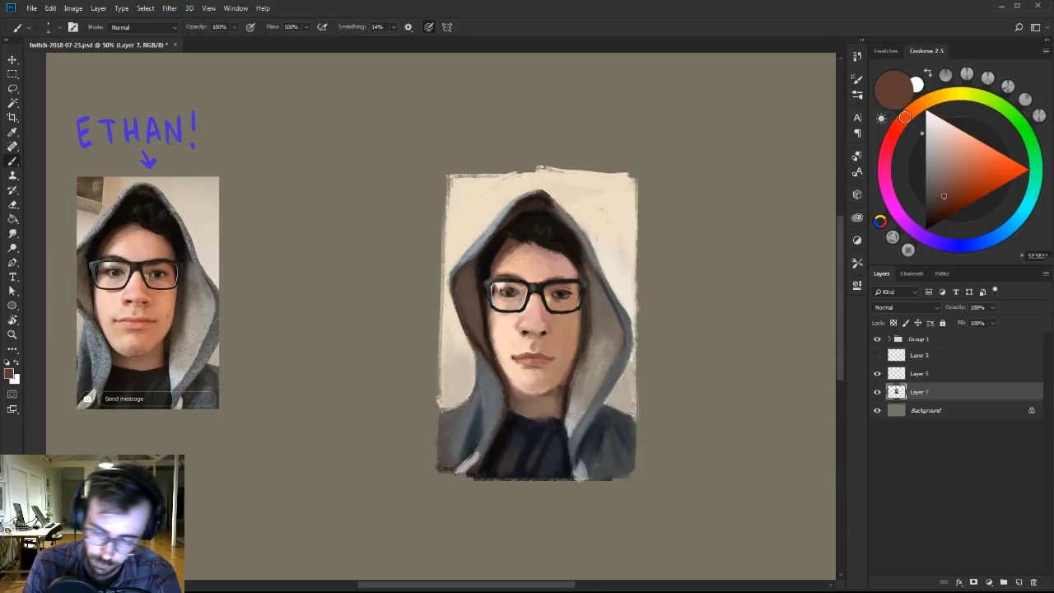
Touch up the skin around the mouth on Layer 7 with a larger brush in sampled tan, and view the canvas at 33.3%.
alt+click(546, 347)
key(bracketright)
key(bracketright)
key(bracketright)
key(bracketright)
key(bracketright)
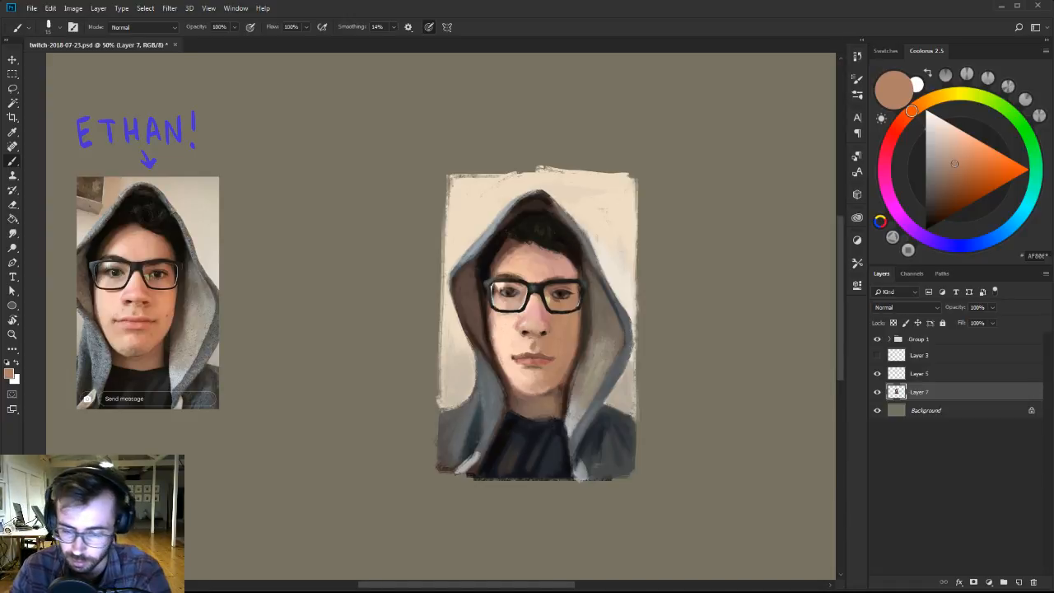
key(z)
alt+click(592, 326)
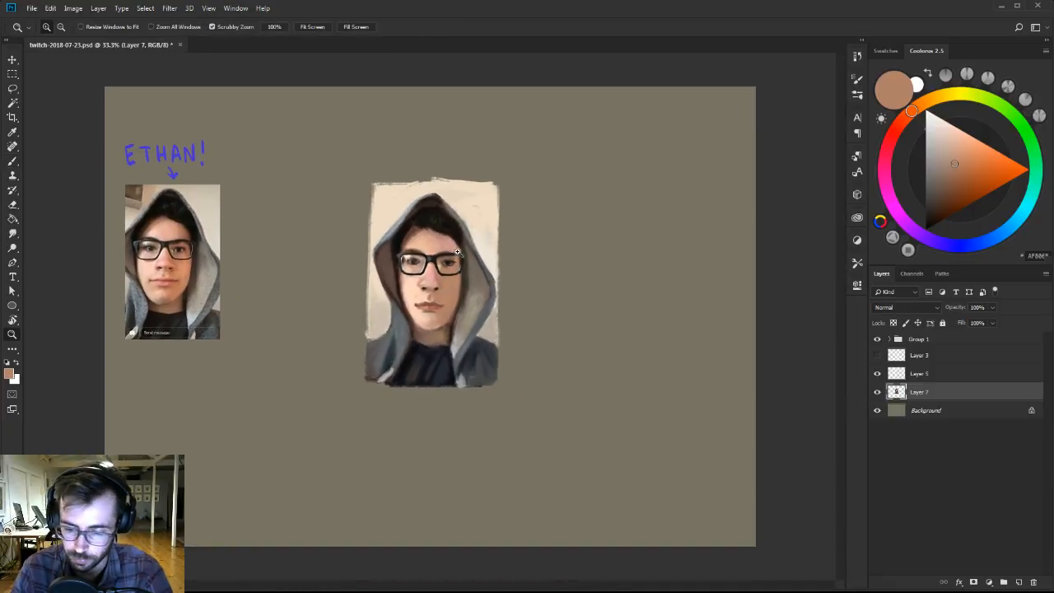
Copy the portrait's nose and mouth area from Layer 7 onto a new layer using a freehand lasso selection.
click(468, 286)
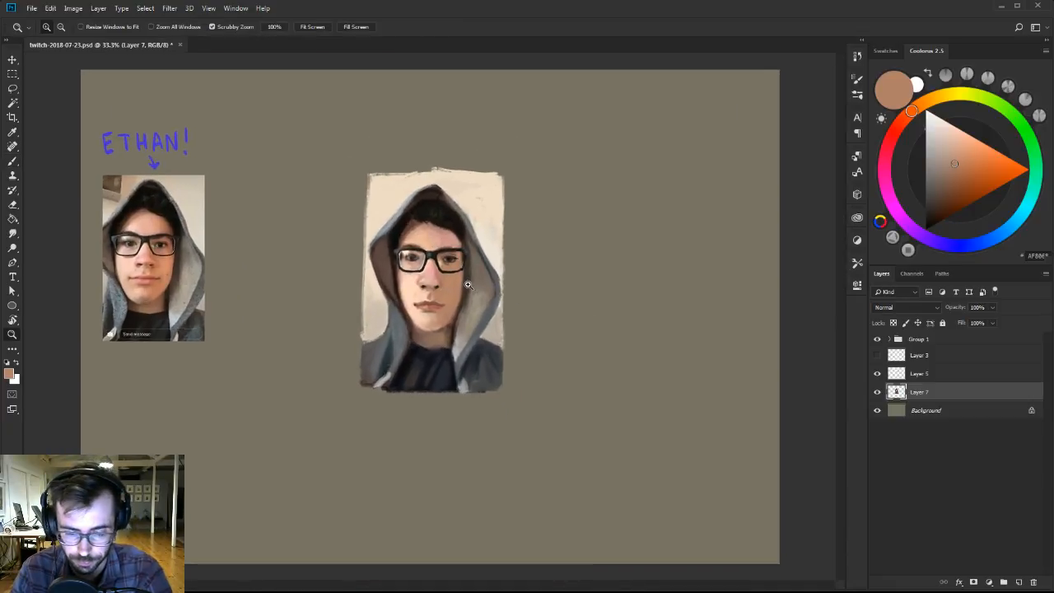
drag(462, 279, 523, 304)
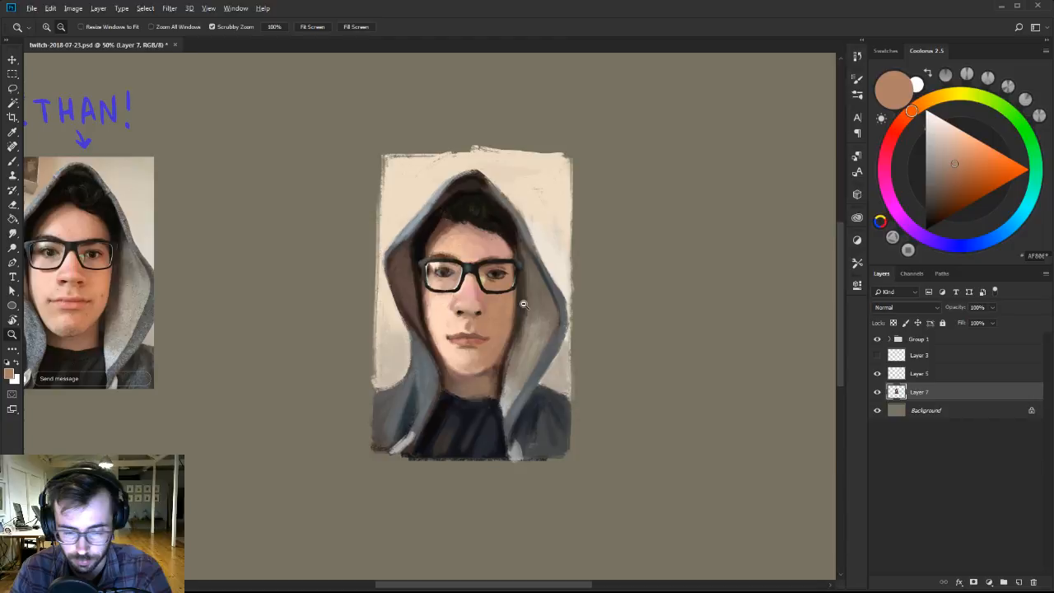
alt+click(524, 259)
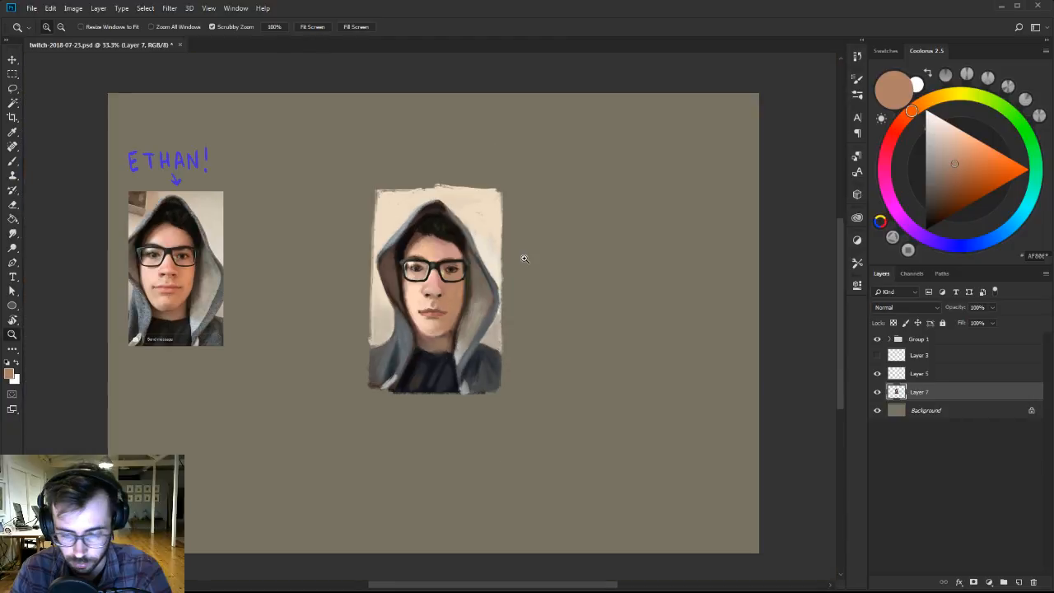
key(l)
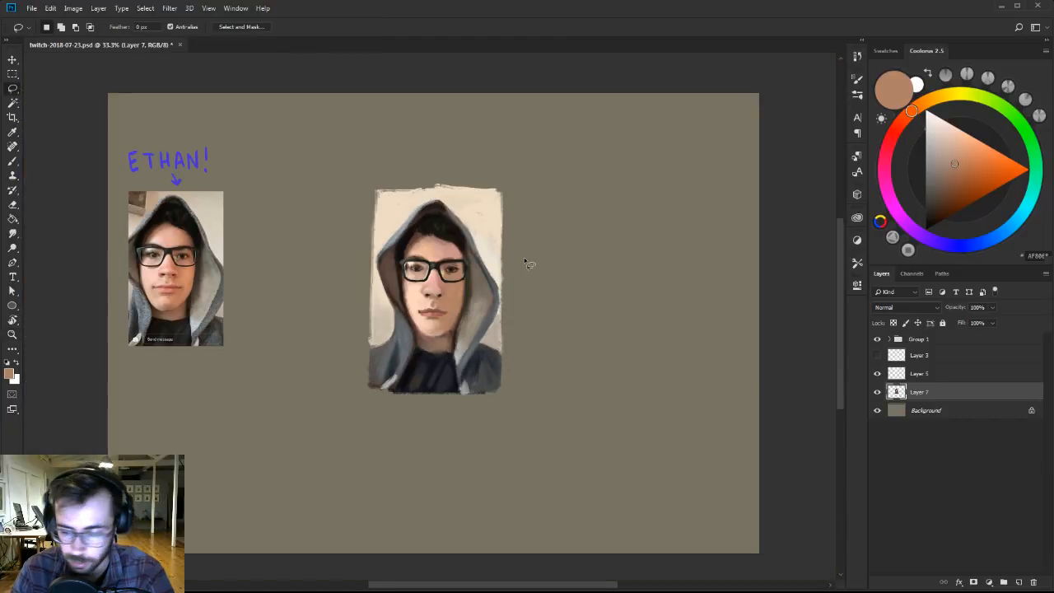
mouse_move(413, 290)
mouse_down()
mouse_move(414, 313)
mouse_move(449, 331)
mouse_move(453, 294)
mouse_move(417, 304)
mouse_move(454, 317)
mouse_move(426, 283)
mouse_up()
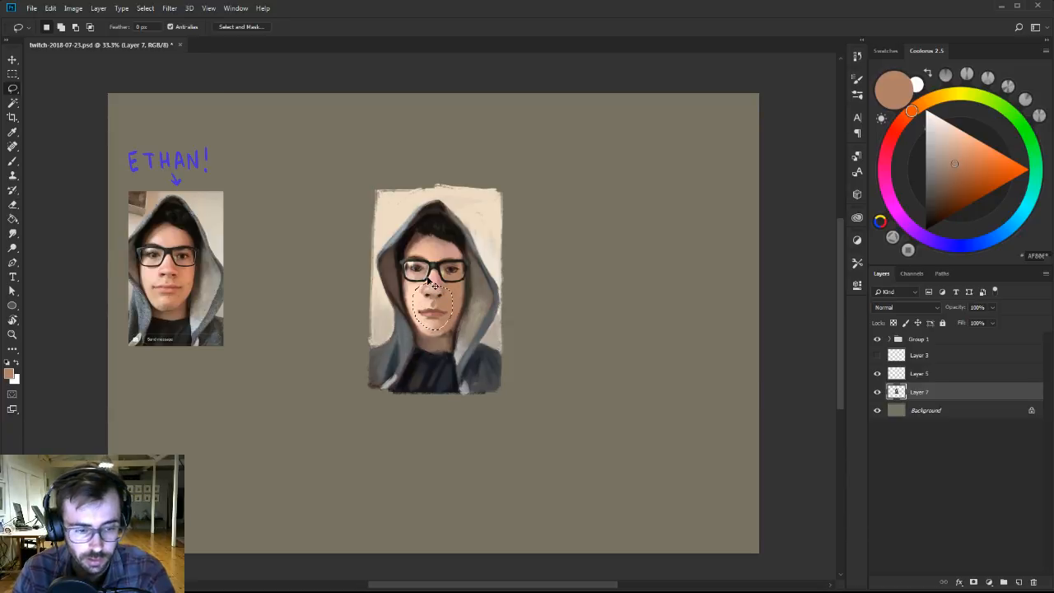
key(ctrl+j)
key(v)
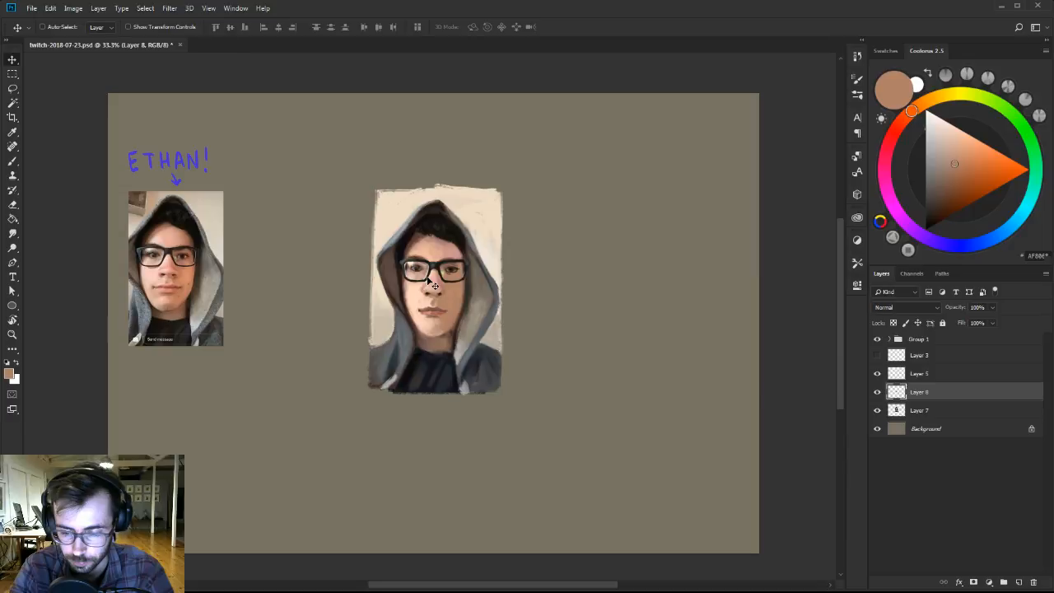
Lasso just the mouth on Layer 8 and copy it onto its own new layer.
key(l)
mouse_move(416, 310)
mouse_down()
mouse_move(449, 330)
mouse_move(451, 310)
mouse_move(427, 308)
mouse_up()
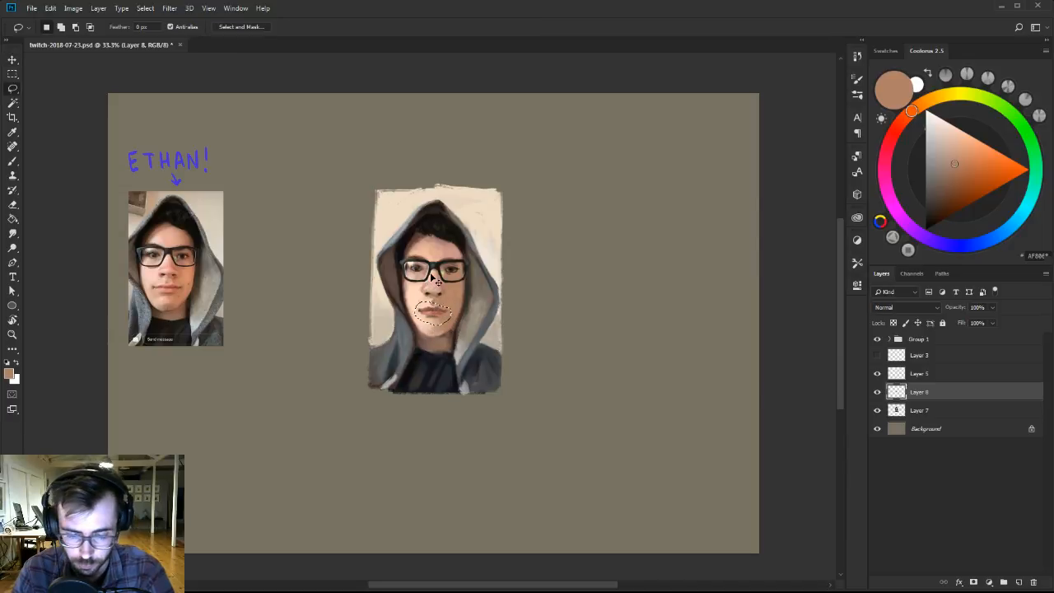
key(ctrl+j)
key(v)
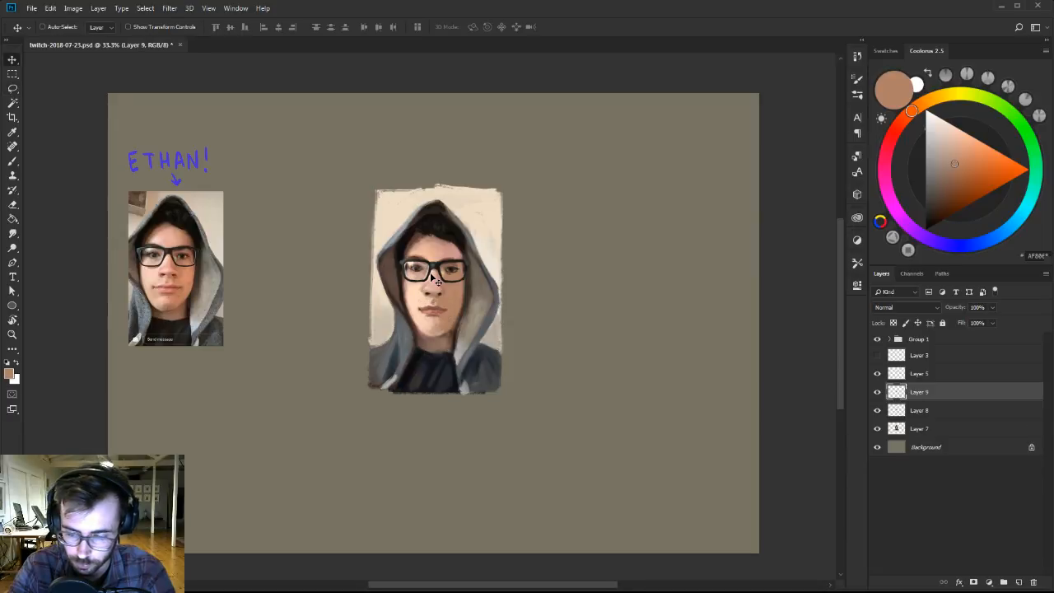
Widen the copied mouth to about 110% with Free Transform, keeping its height at 100%.
key(z)
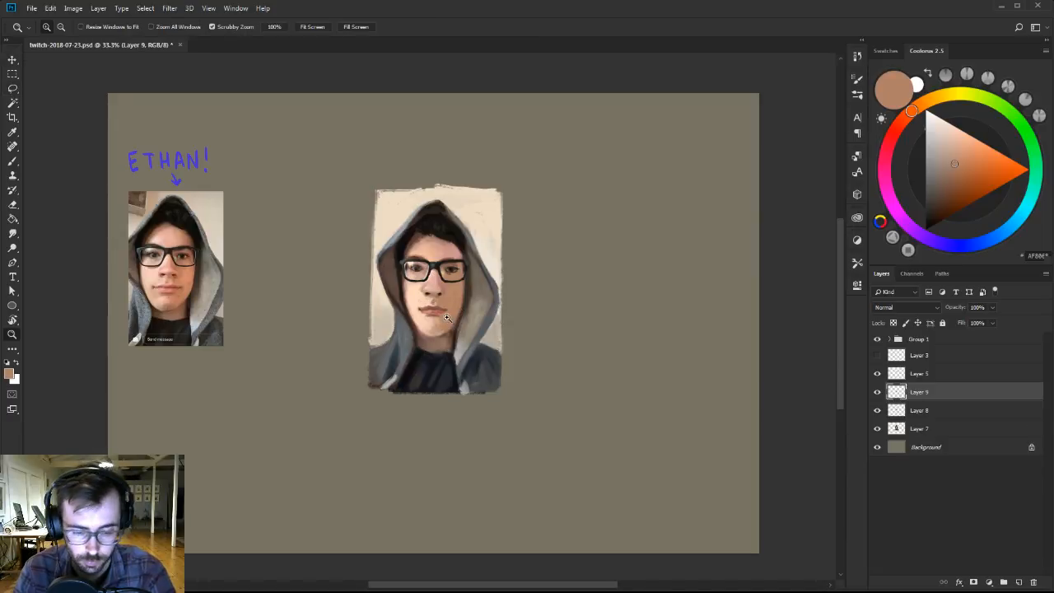
mouse_move(453, 298)
mouse_down()
mouse_move(468, 300)
mouse_move(449, 296)
mouse_move(458, 310)
mouse_up()
key(ctrl+t)
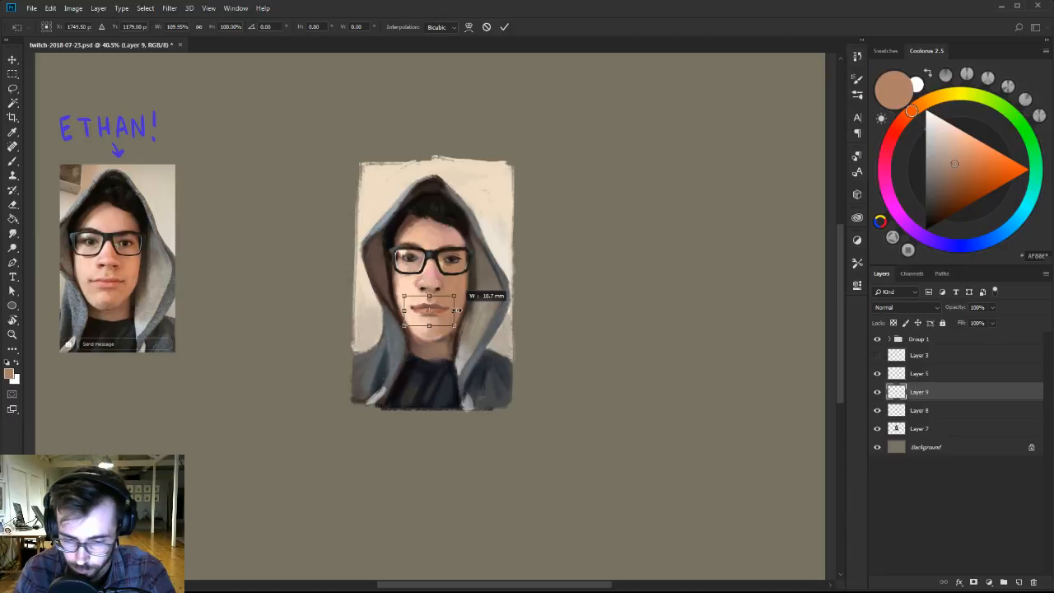
key(Return)
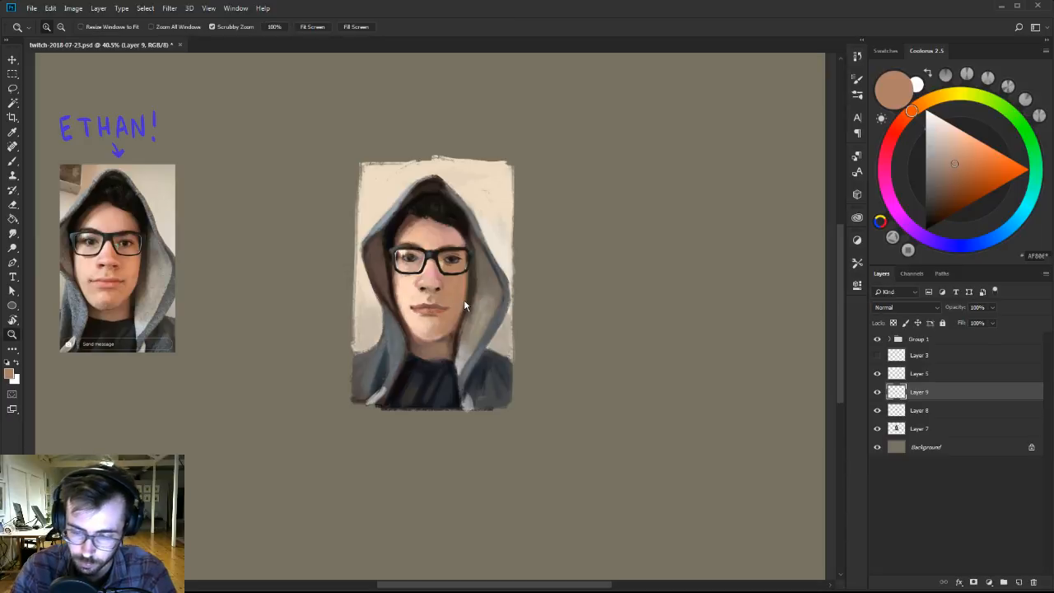
Merge the widened mouth into Layer 8, compare the face with that layer hidden and shown, and merge it into Layer 7.
key(ctrl+minus)
key(ctrl+e)
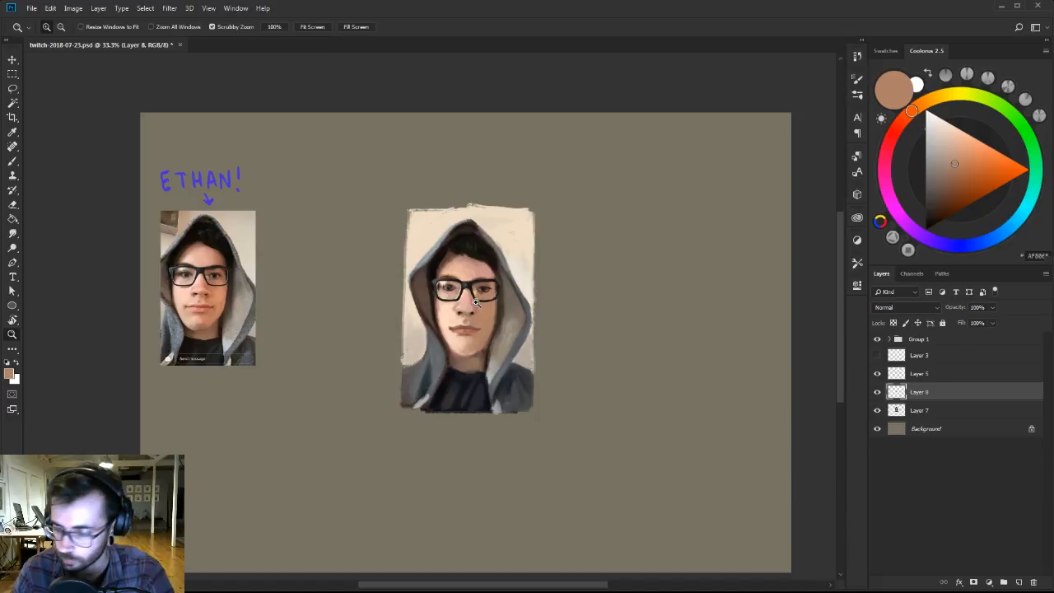
click(877, 393)
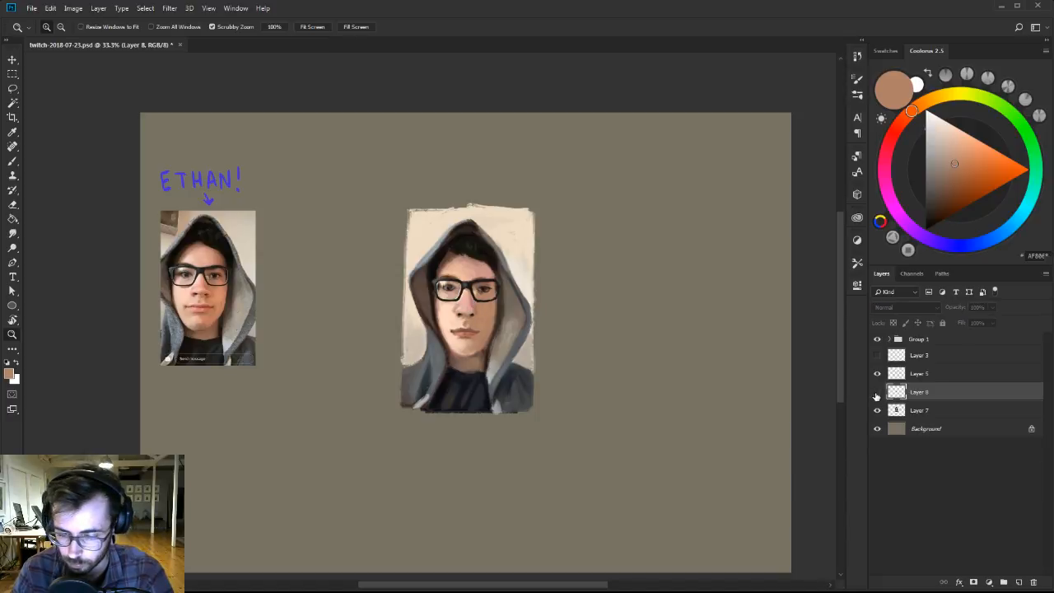
click(877, 392)
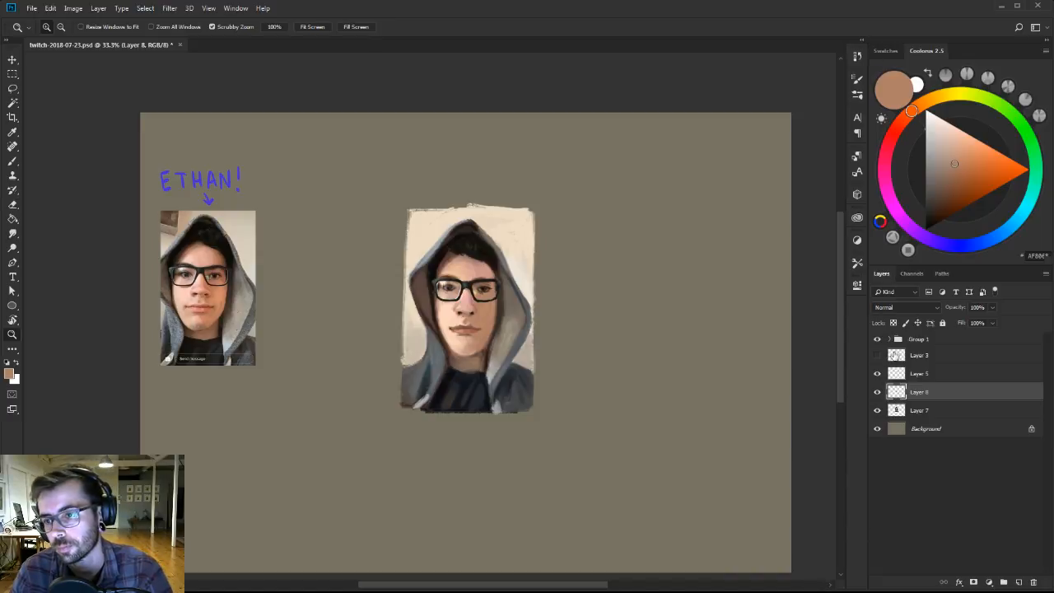
key(ctrl+e)
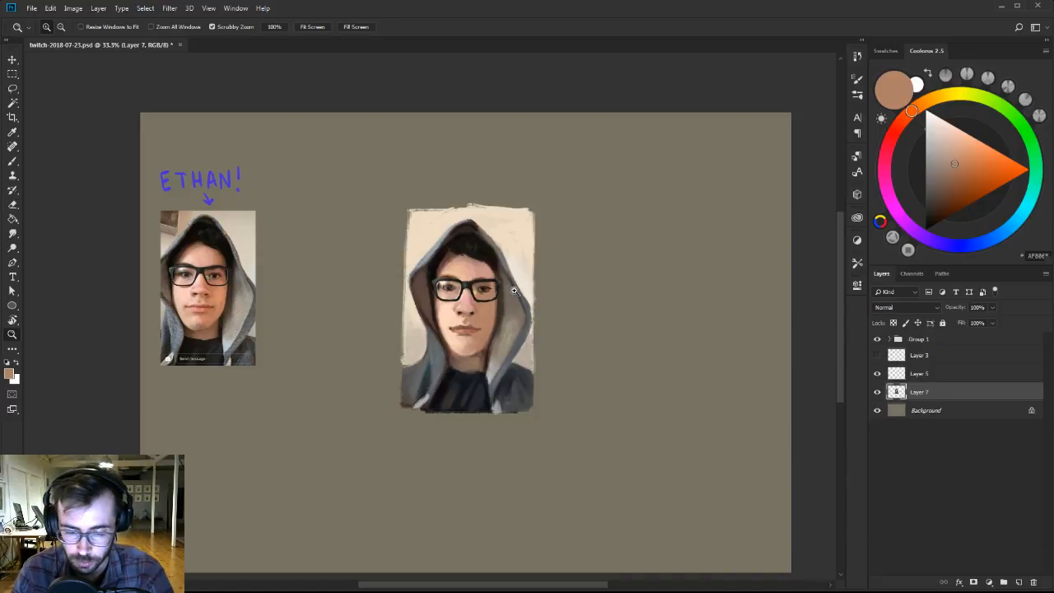
Flip the whole canvas horizontally to check the portrait mirrored.
key(b)
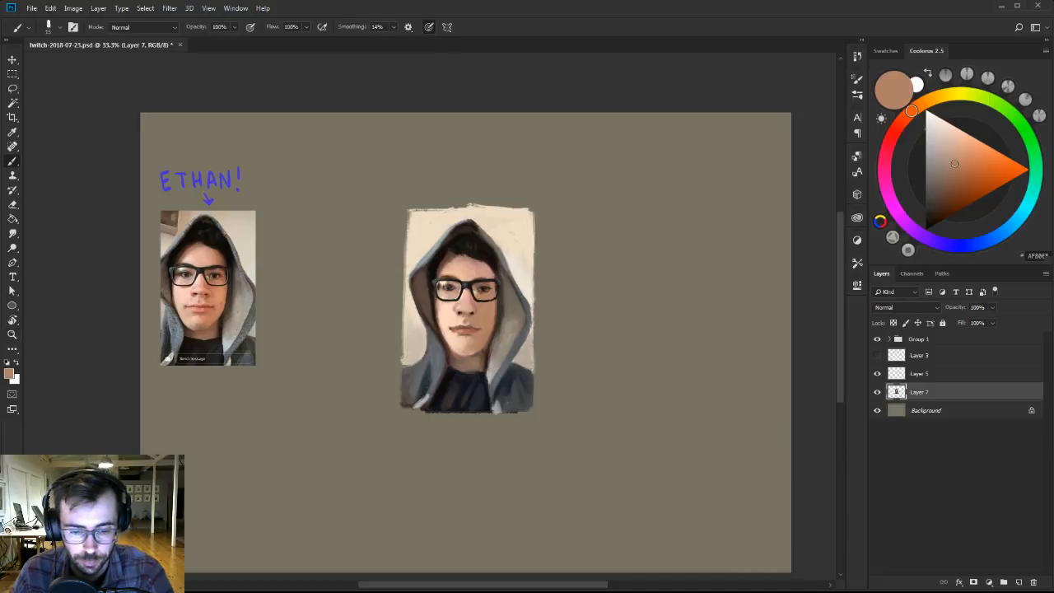
click(72, 9)
mouse_move(114, 113)
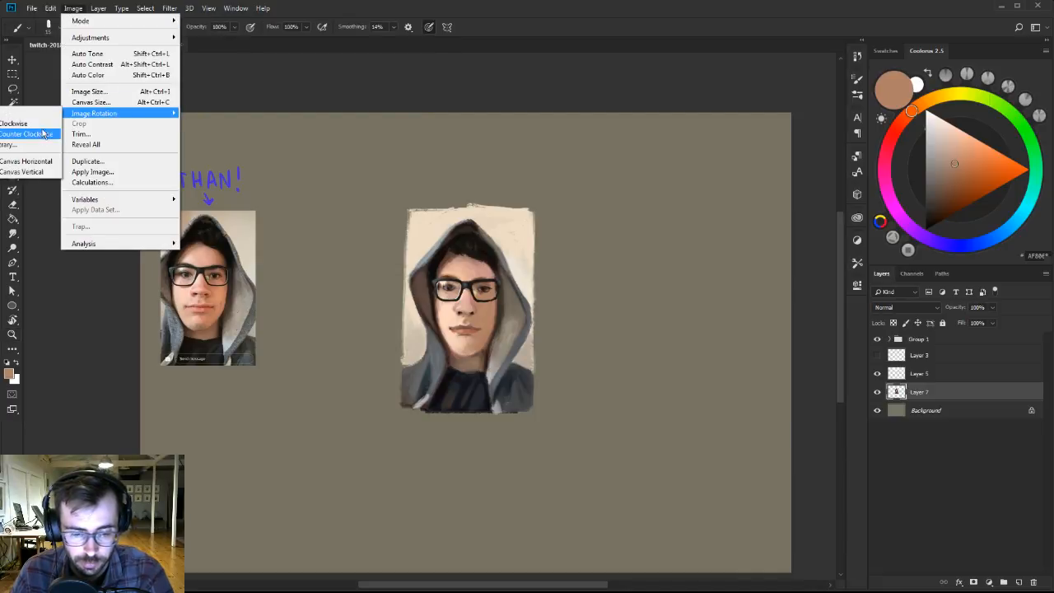
click(33, 164)
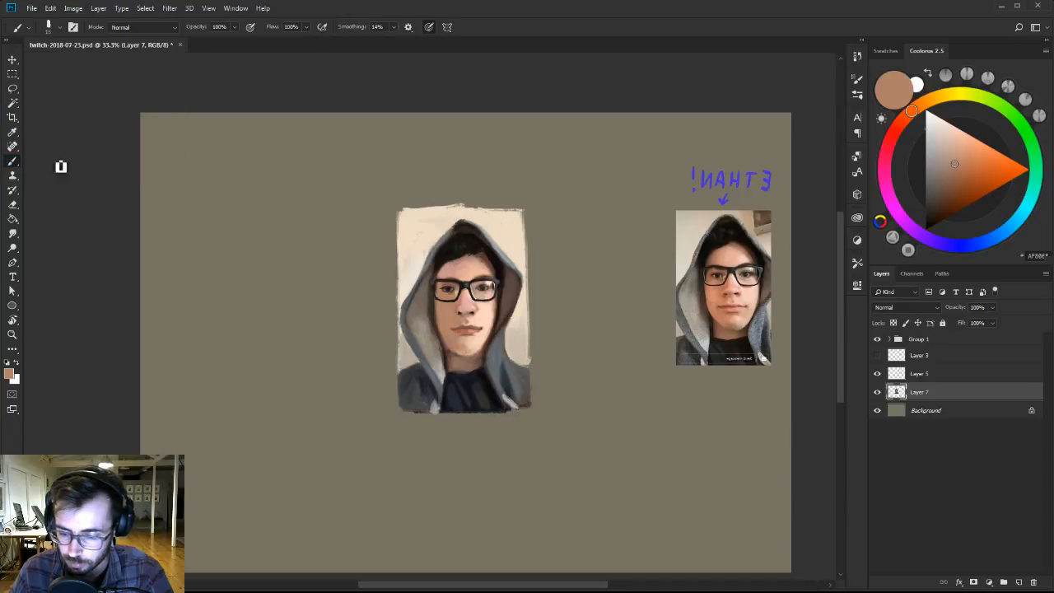
Move the mirrored reference photo and its lettering across to the left side of the painted portrait.
drag(560, 278, 468, 283)
key(v)
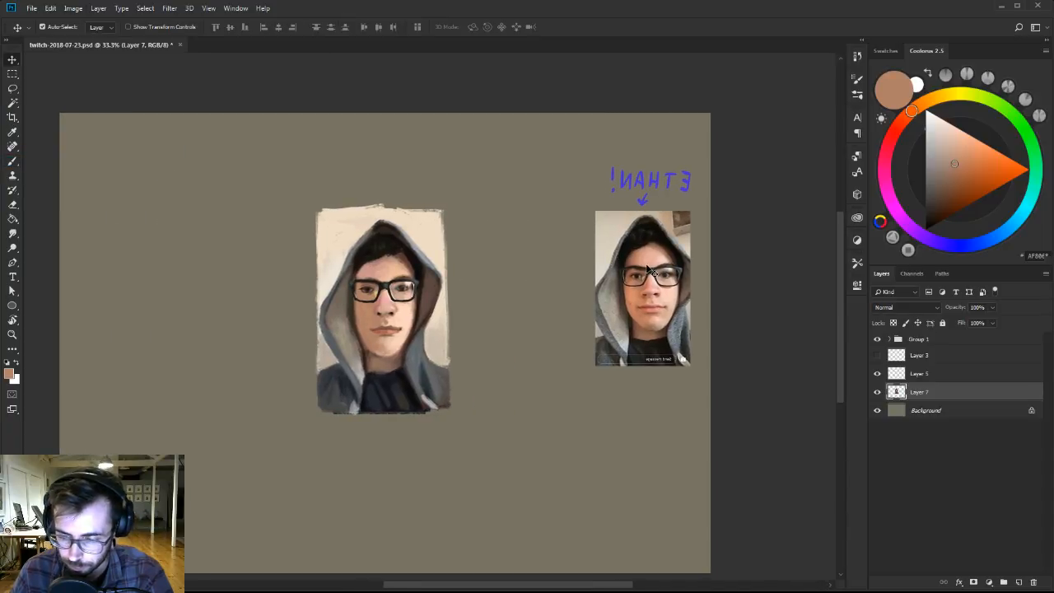
ctrl+click(652, 272)
drag(652, 272, 188, 301)
On Layer 7, sample skin and lip tones around the mouth and lighten the brush colour to a pale salmon pink.
ctrl+click(404, 315)
drag(400, 304, 442, 303)
alt+click(440, 303)
ctrl+click(424, 316)
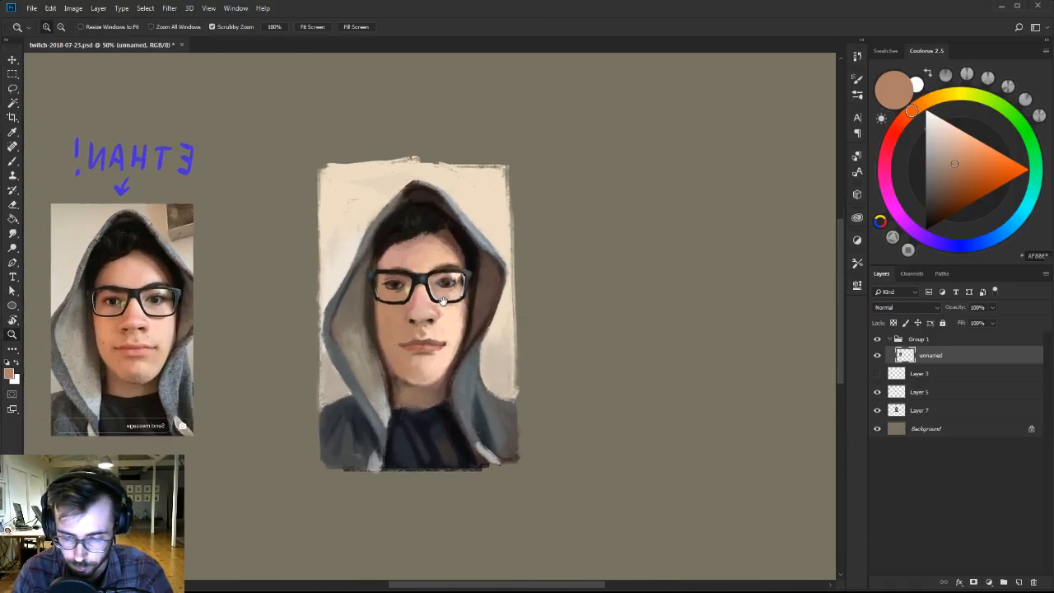
alt+click(441, 303)
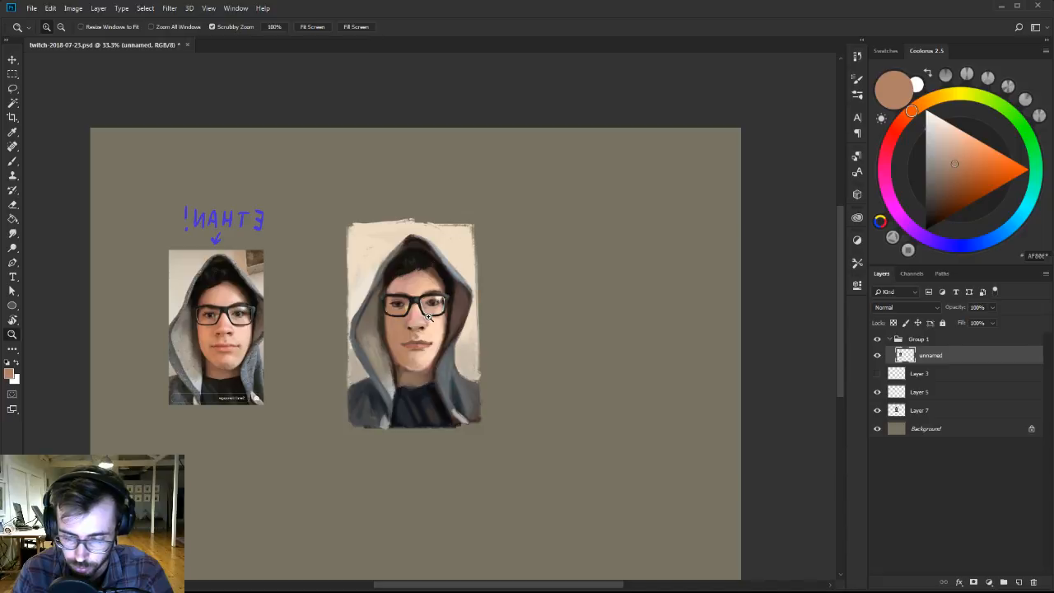
ctrl+click(427, 317)
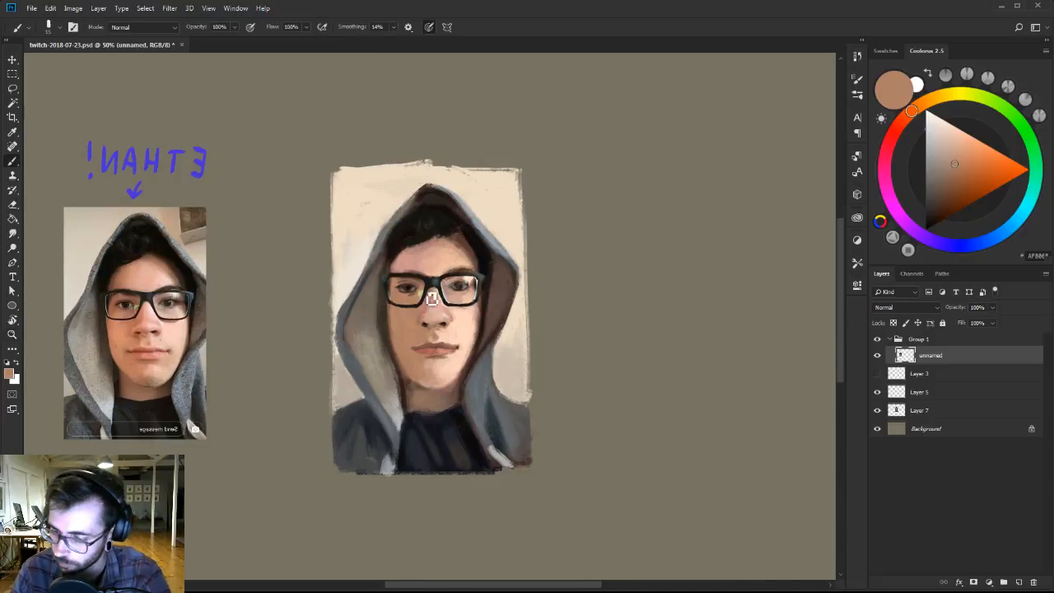
click(920, 411)
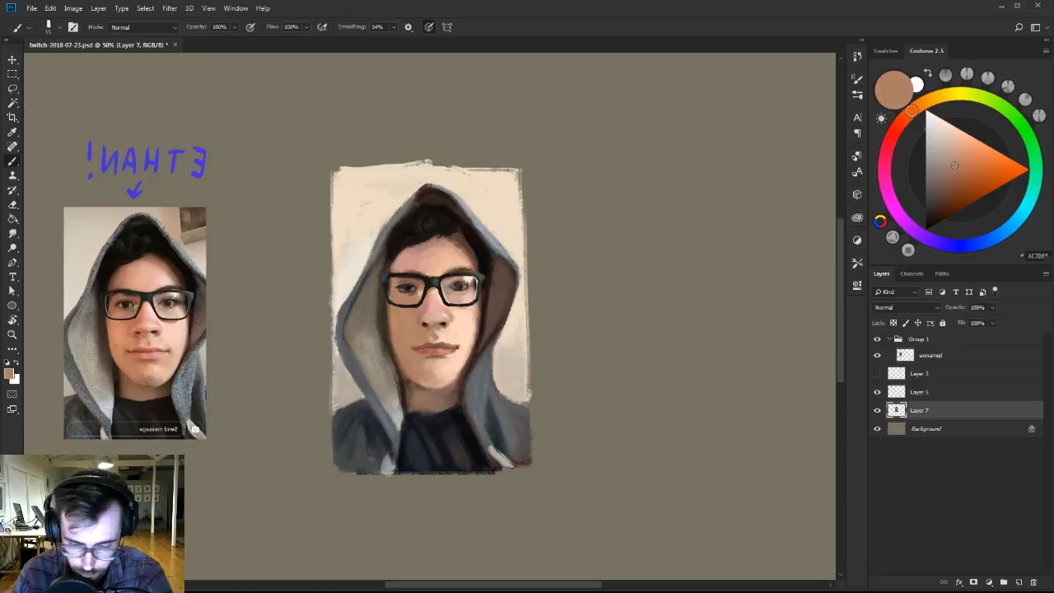
alt+click(433, 375)
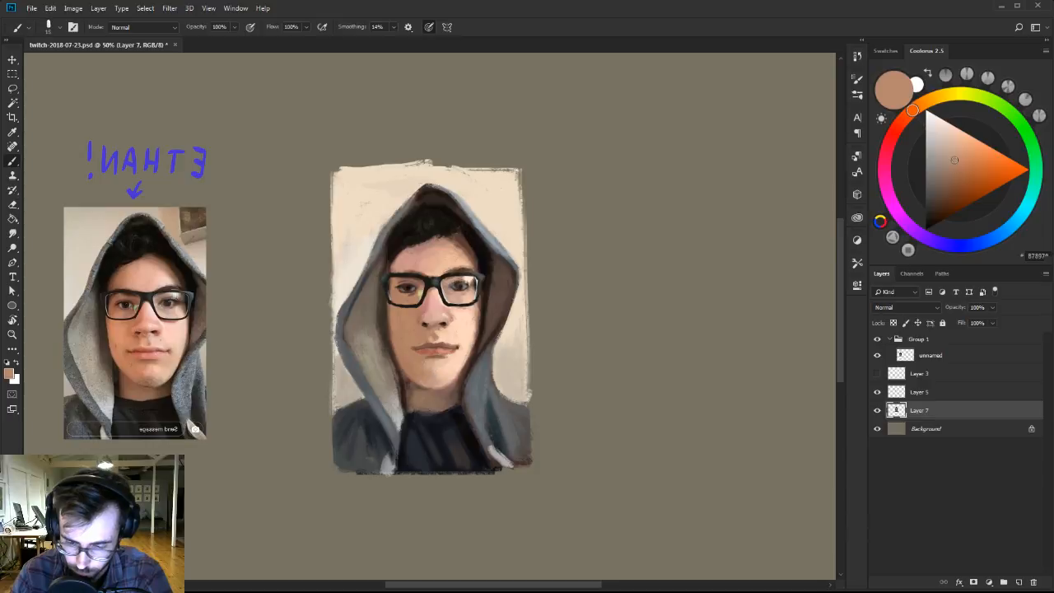
alt+click(430, 345)
alt+click(442, 346)
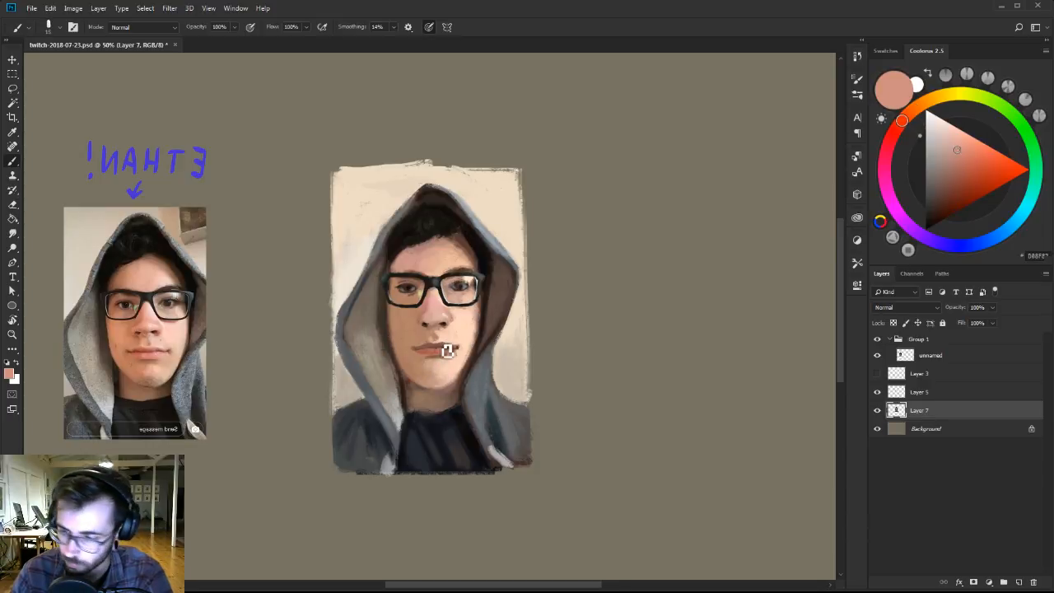
drag(957, 167, 958, 143)
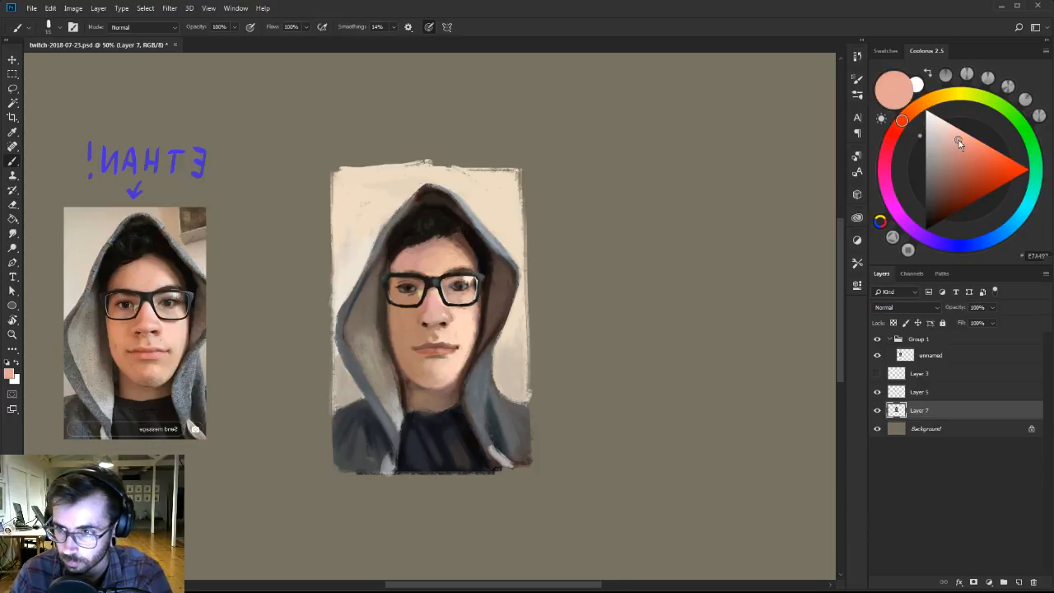
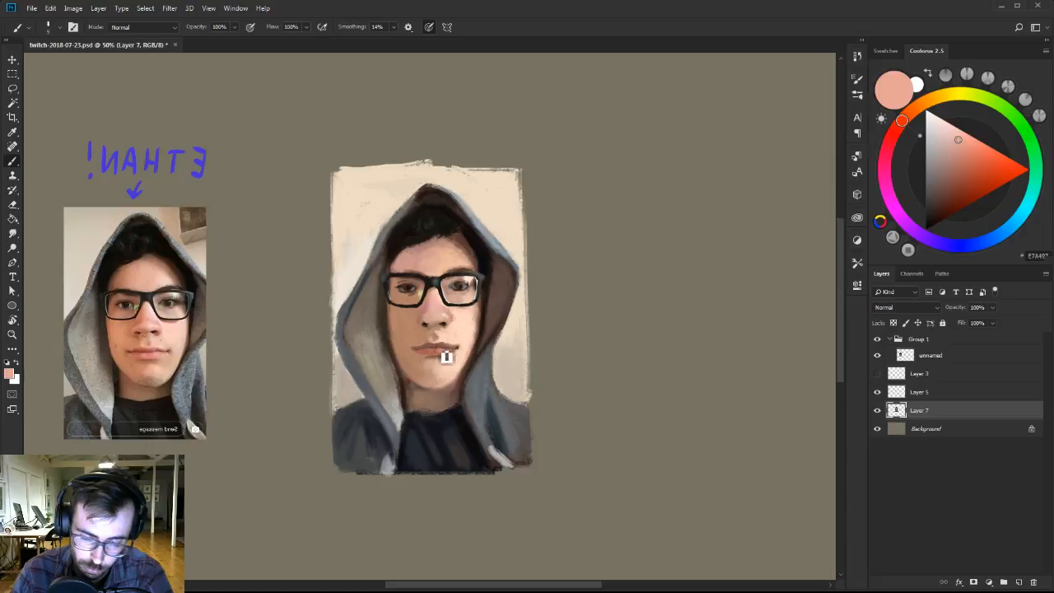
Mix a light peach from sampled lip and skin tones and touch up the skin and lip line around the mouth corner on Layer 7.
alt+click(447, 354)
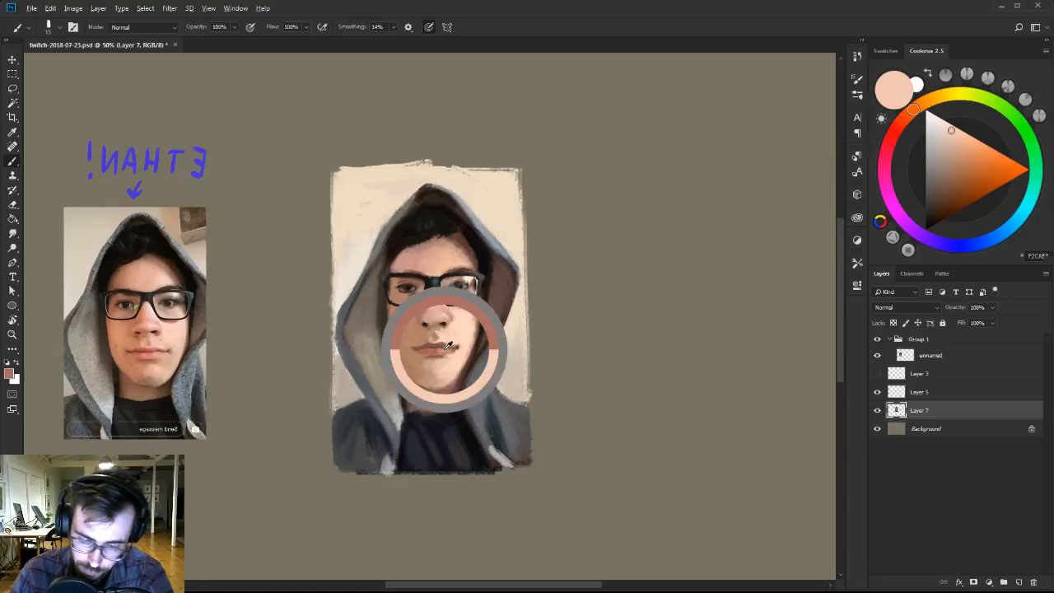
click(958, 133)
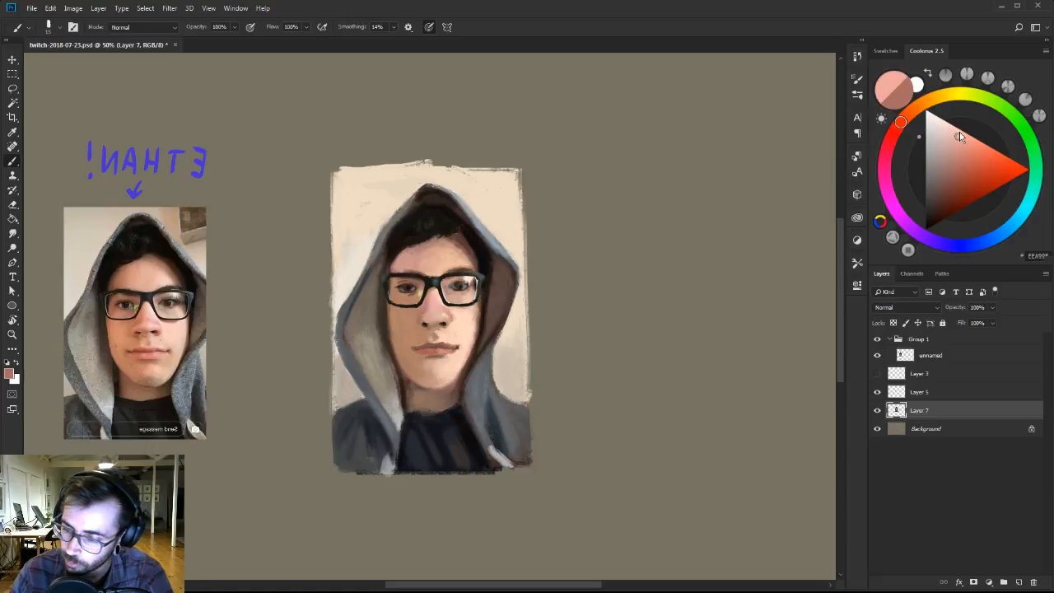
click(957, 130)
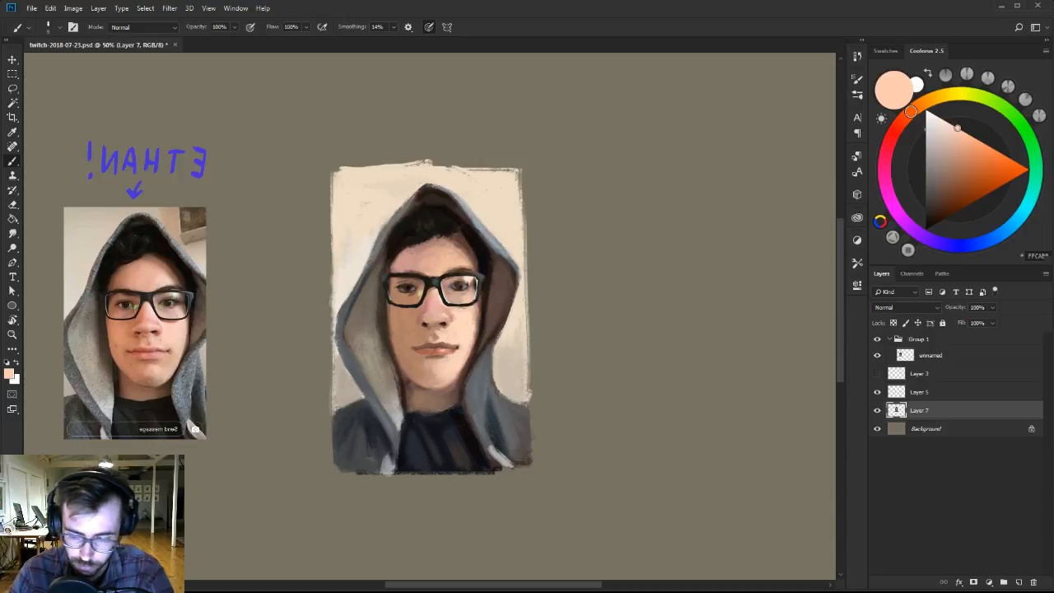
key(z)
click(449, 331)
key(b)
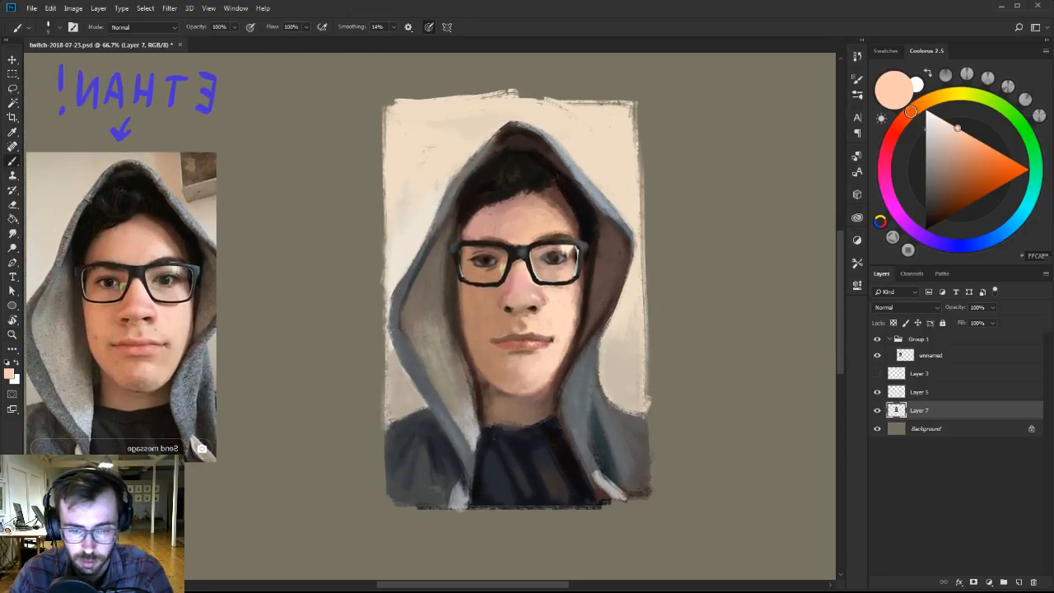
alt+click(535, 338)
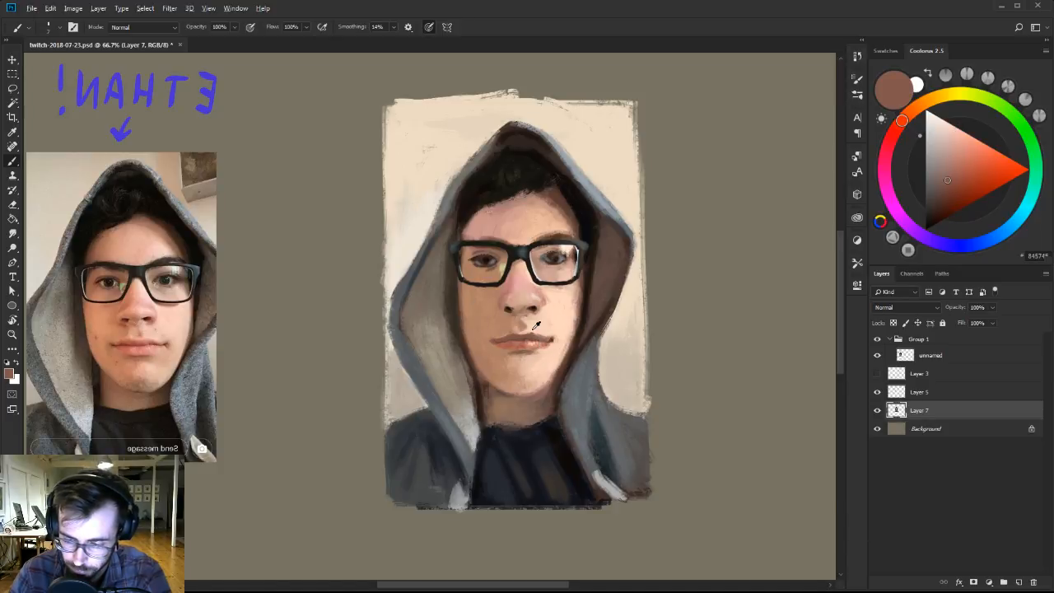
Refine the nostrils and underside of the nose with sampled skin tones and muted pinks.
alt+click(532, 312)
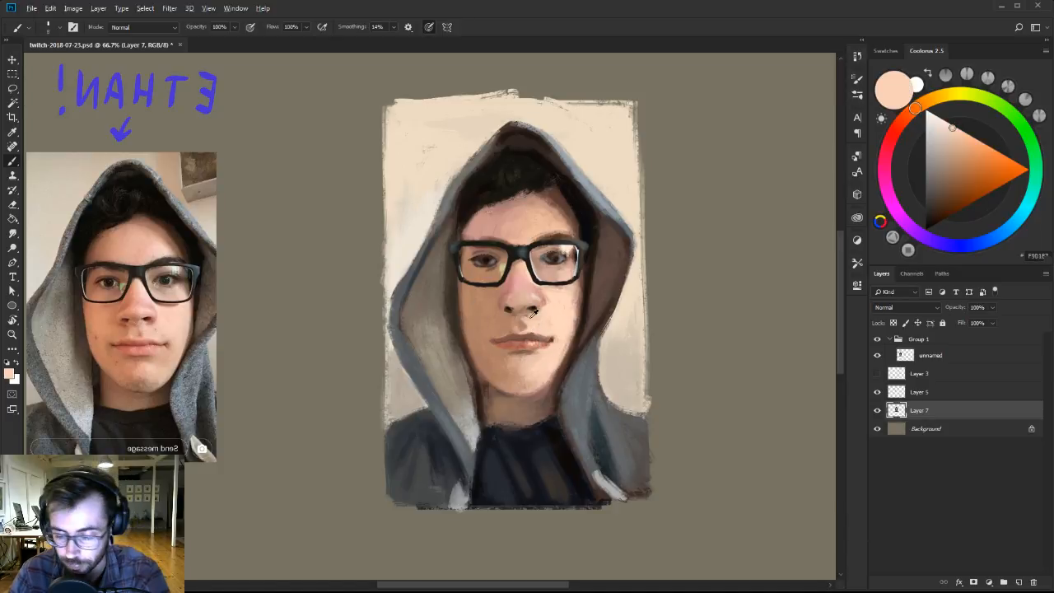
alt+click(521, 304)
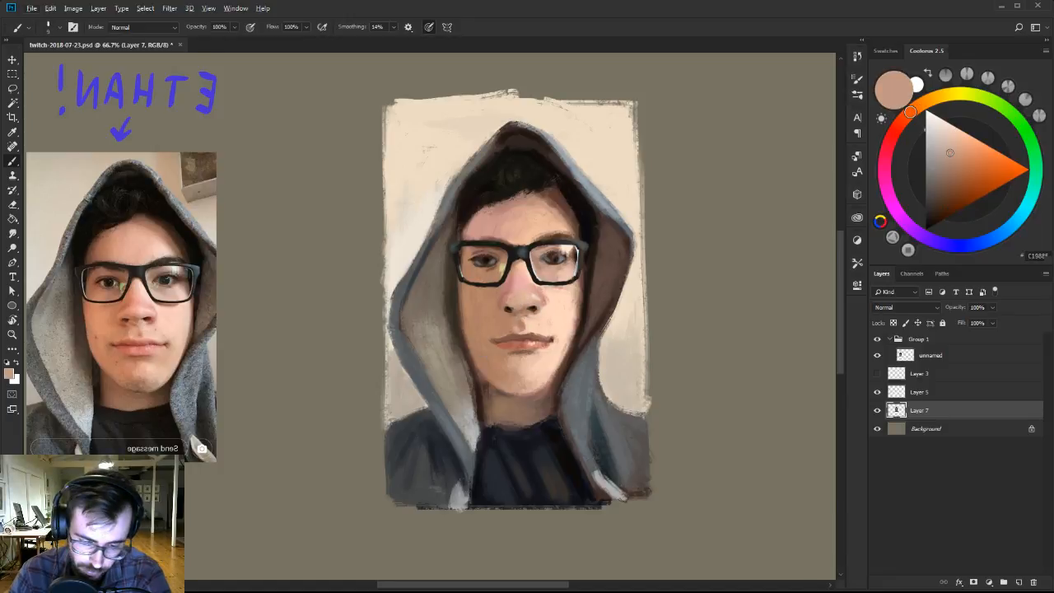
alt+click(509, 308)
alt+click(506, 315)
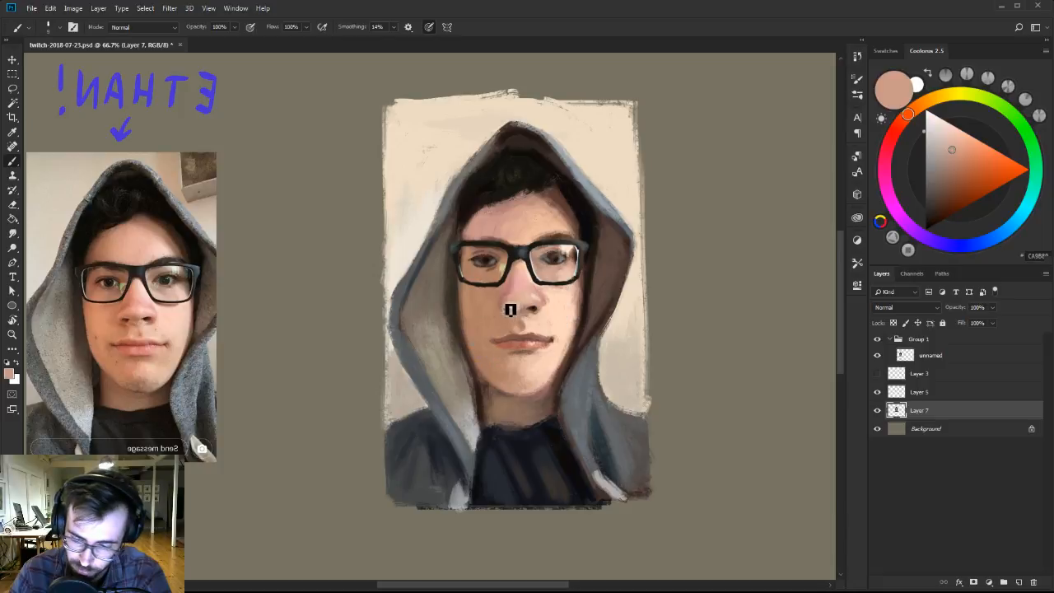
alt+click(510, 314)
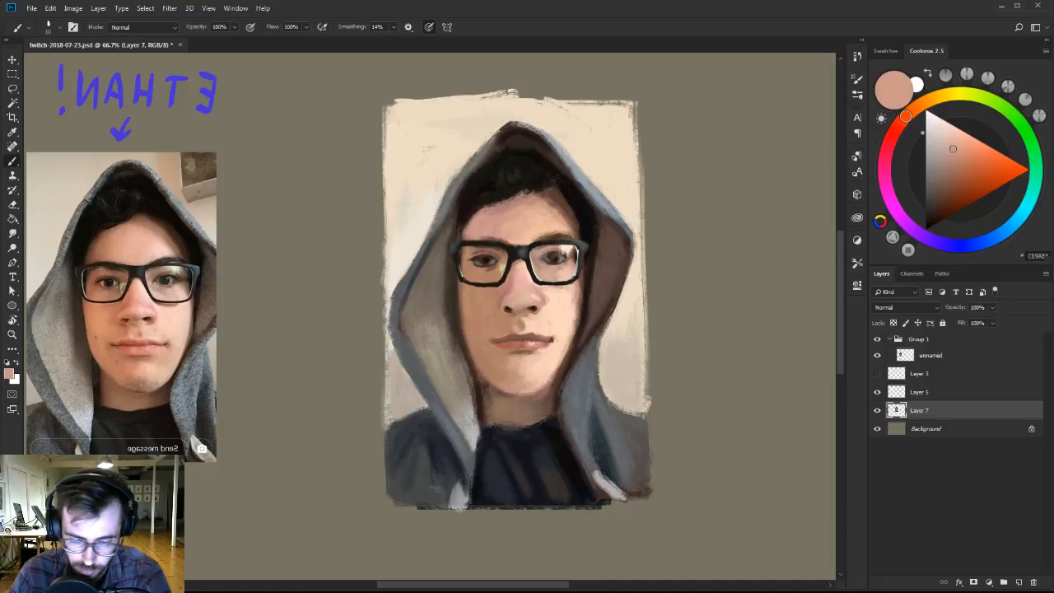
alt+click(508, 307)
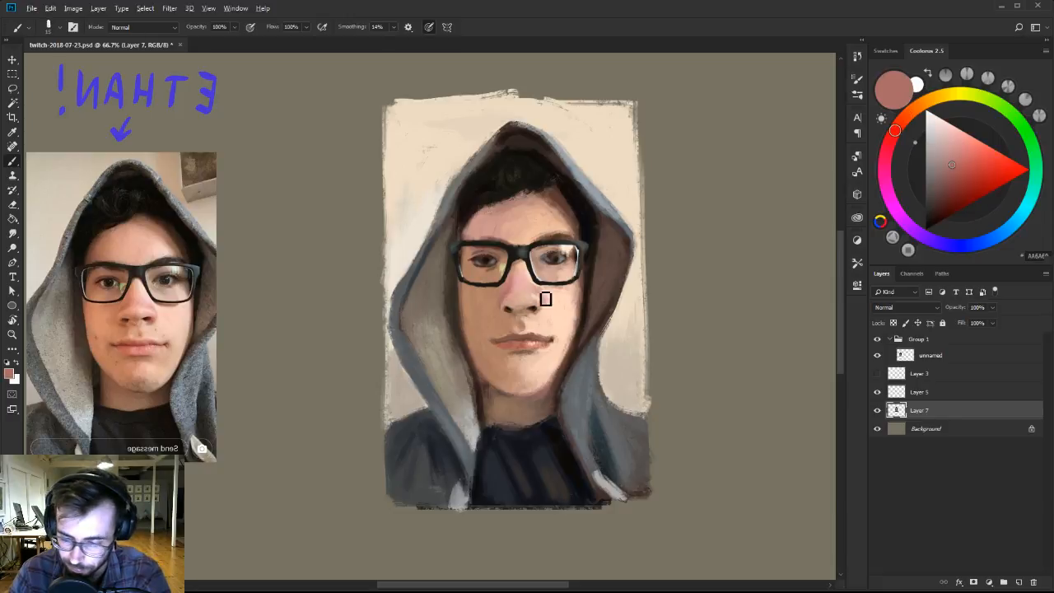
Lighten the lit cheek beside the nose with pale pink and peach tones.
alt+click(545, 300)
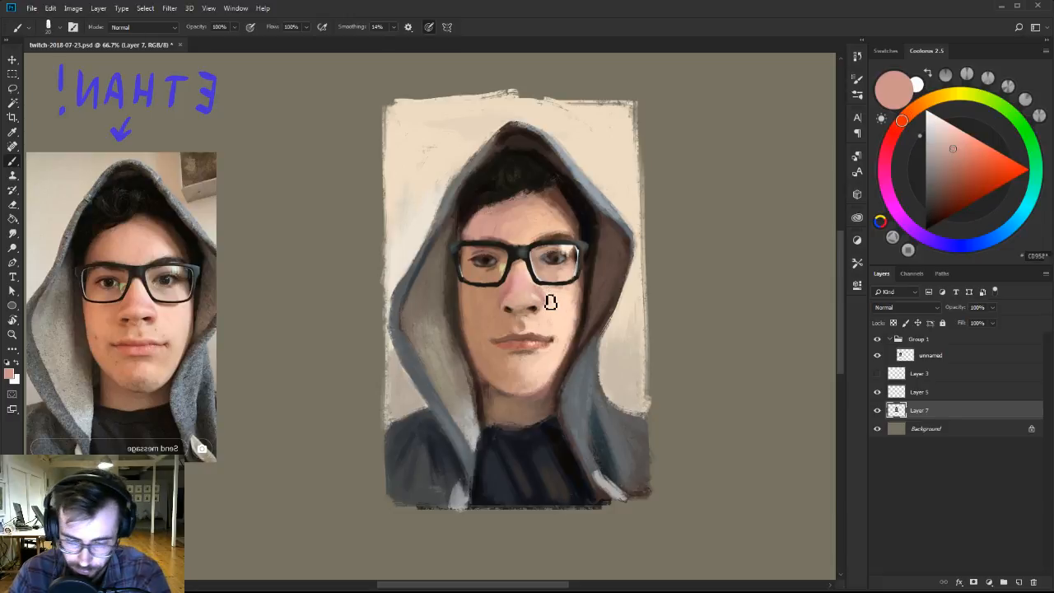
click(939, 113)
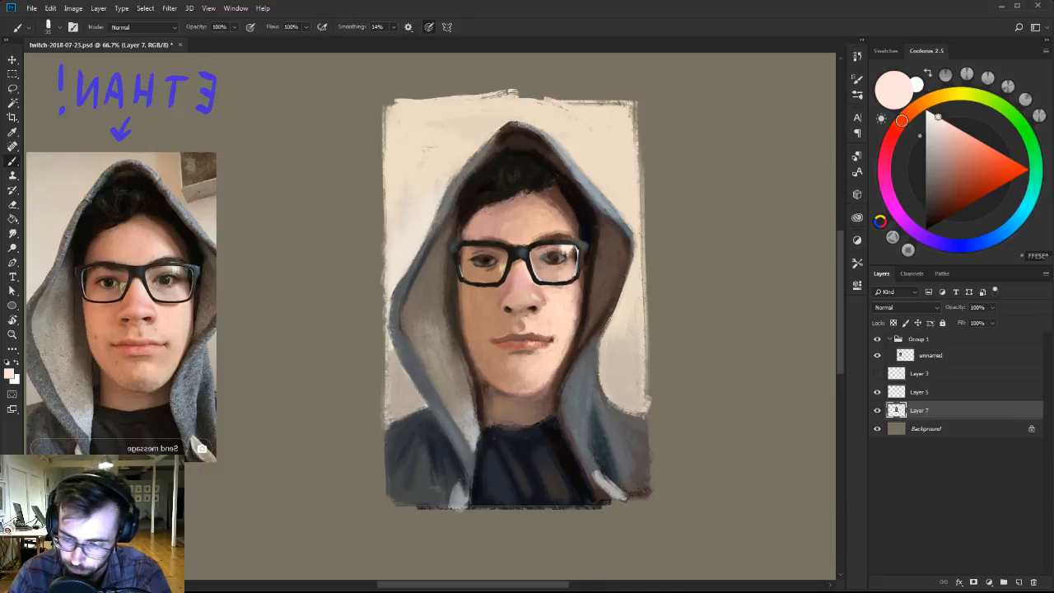
alt+click(554, 300)
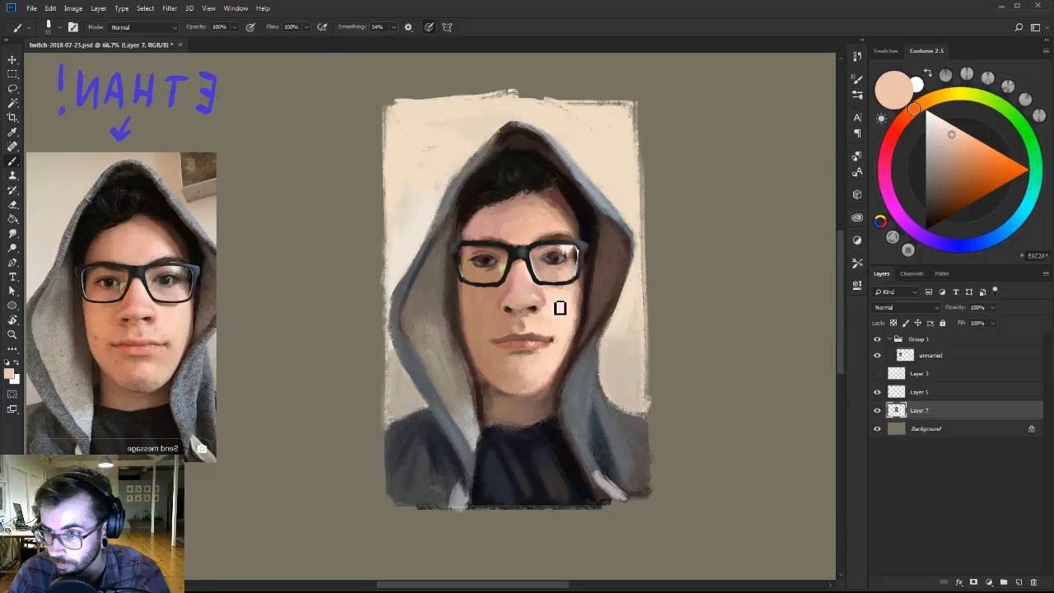
alt+click(560, 326)
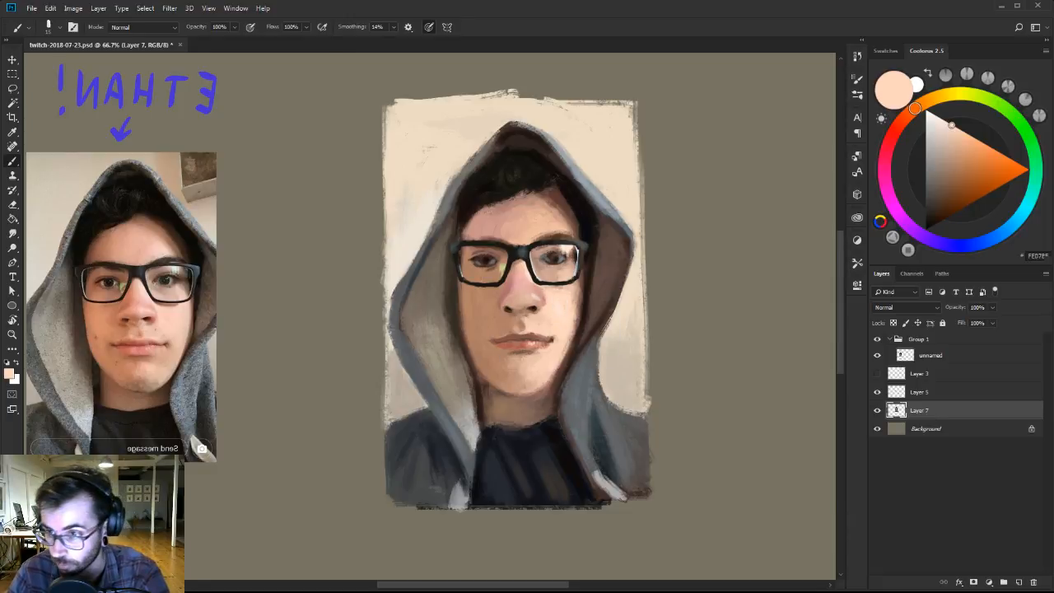
Rework the nostril and side of the nose with sampled browns and blend light peach into the adjoining cheek.
alt+click(533, 308)
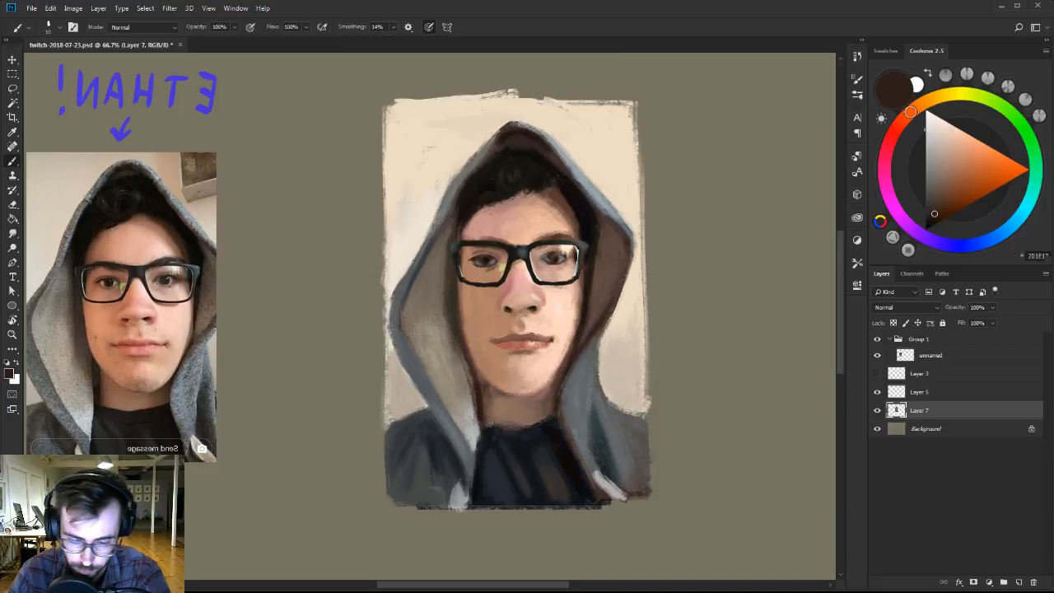
alt+click(510, 288)
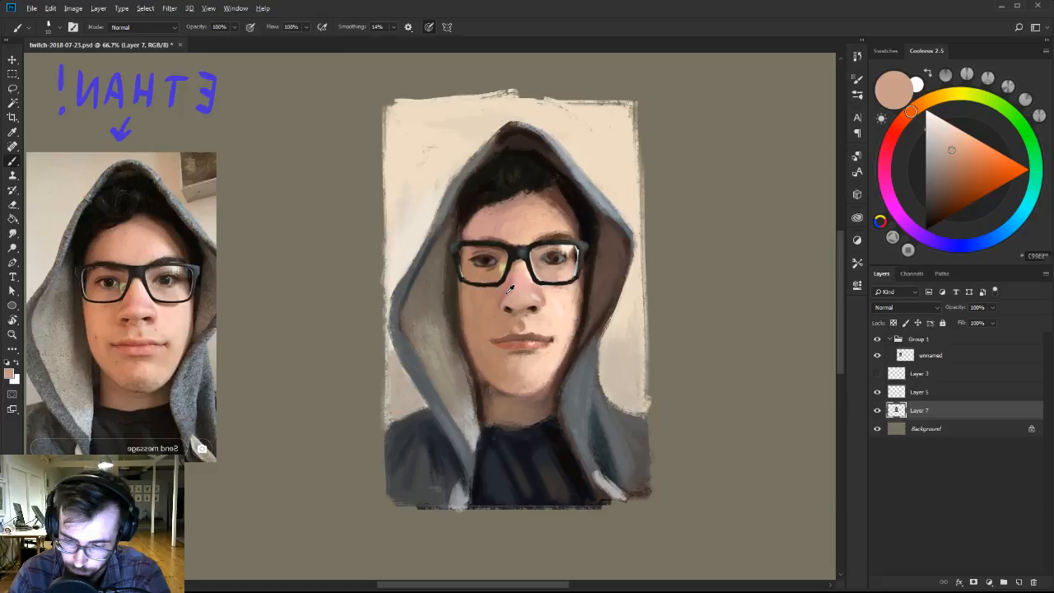
alt+click(512, 313)
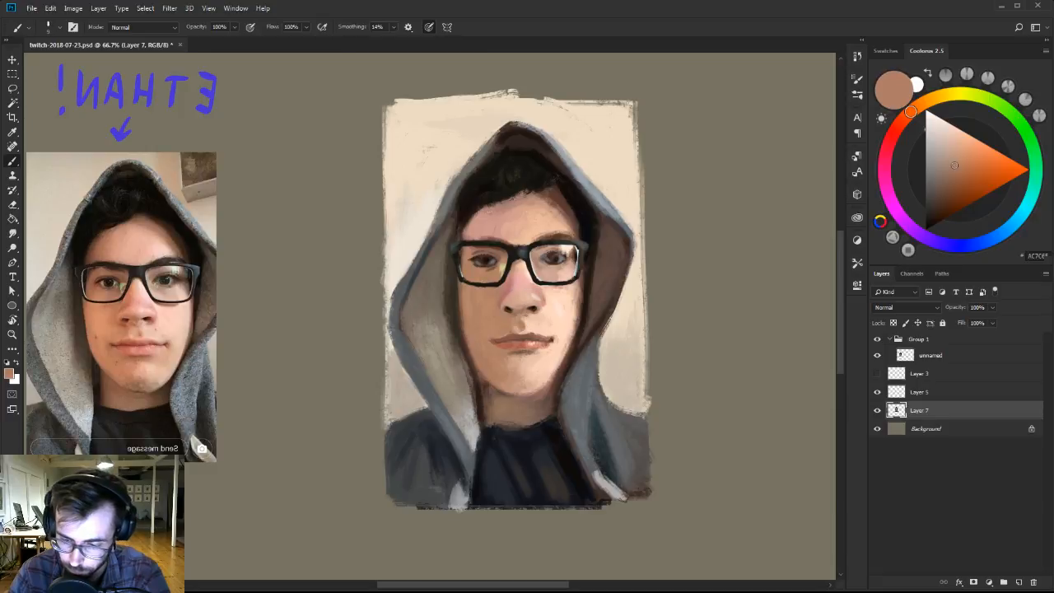
alt+click(552, 312)
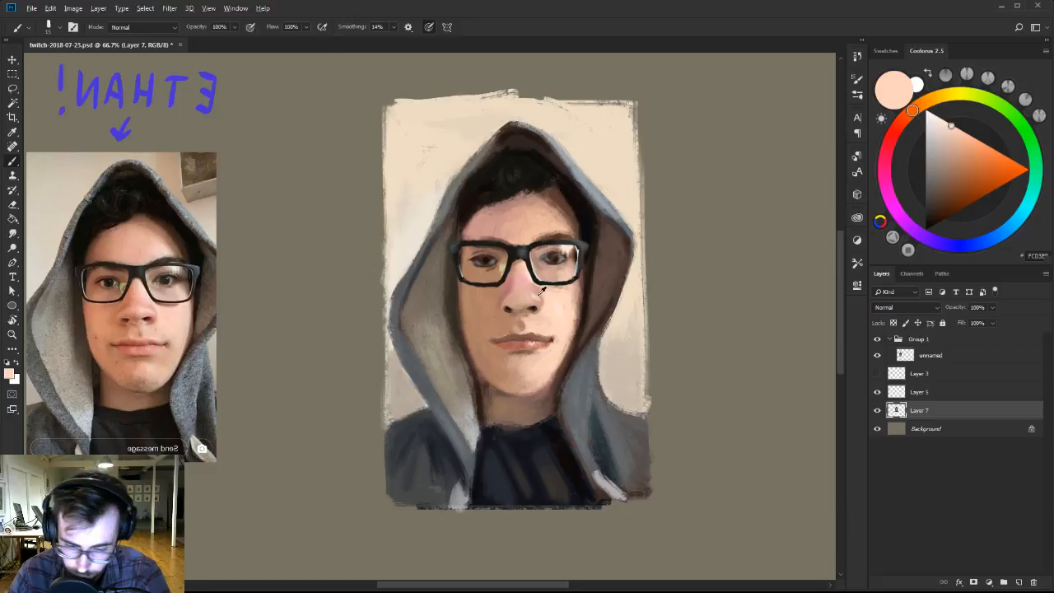
alt+click(561, 304)
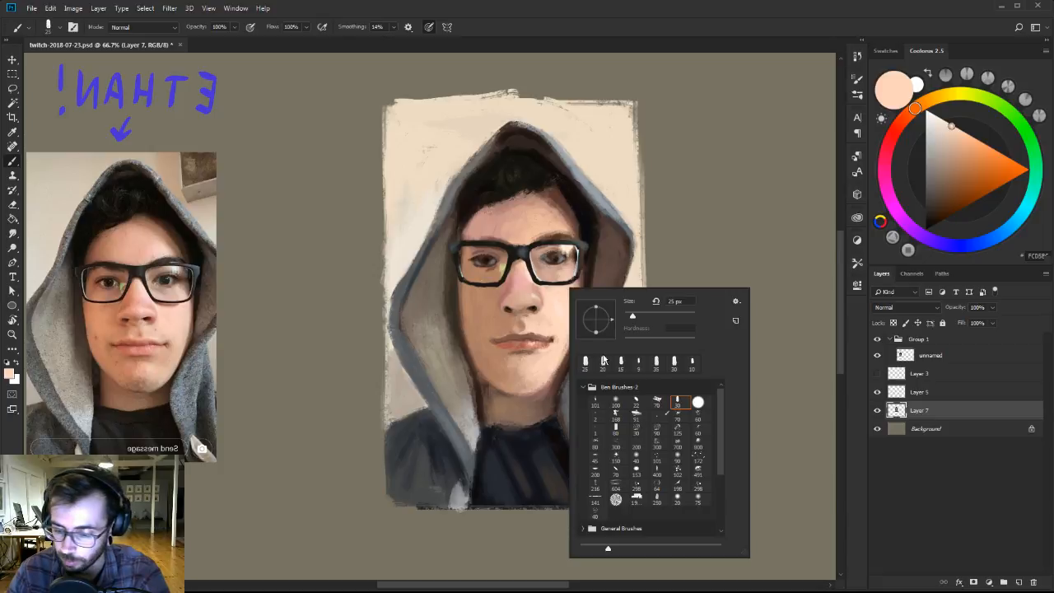
Switch to the 100 px brush from the Ben Brushes 2 set and reduce its size.
right_click(570, 288)
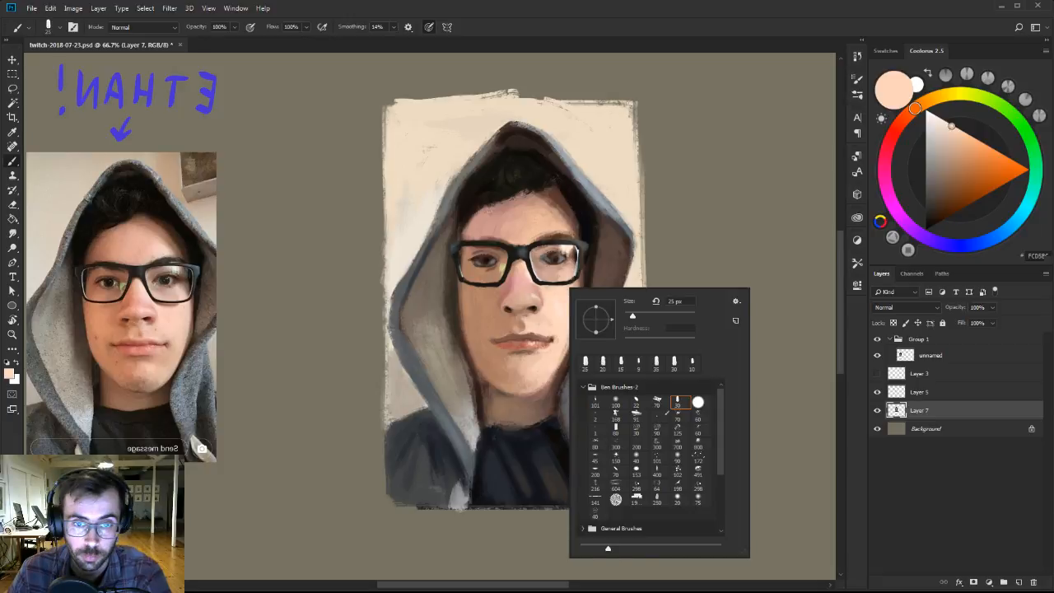
key(Escape)
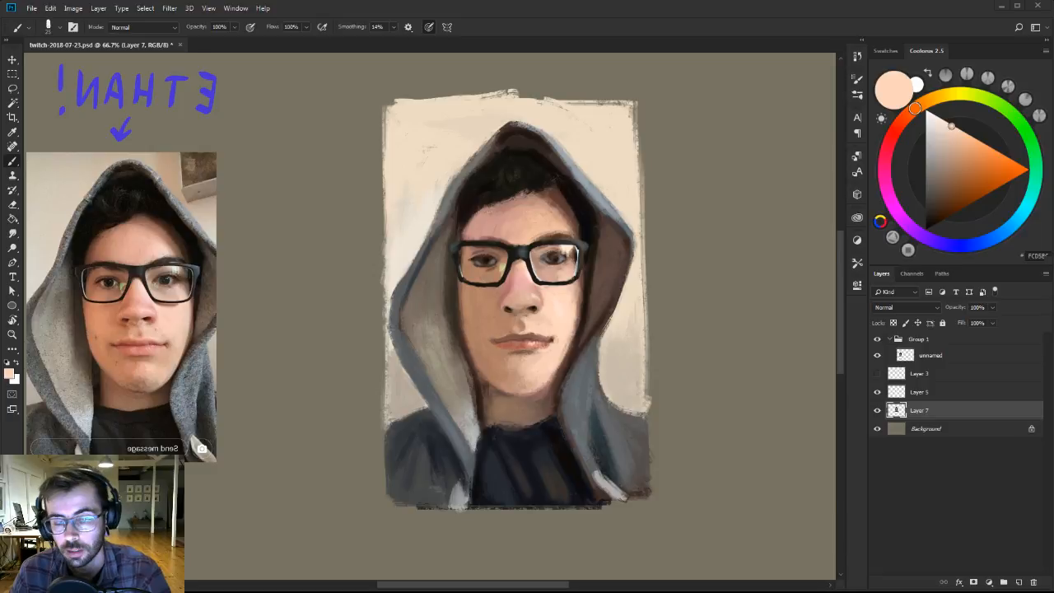
right_click(574, 330)
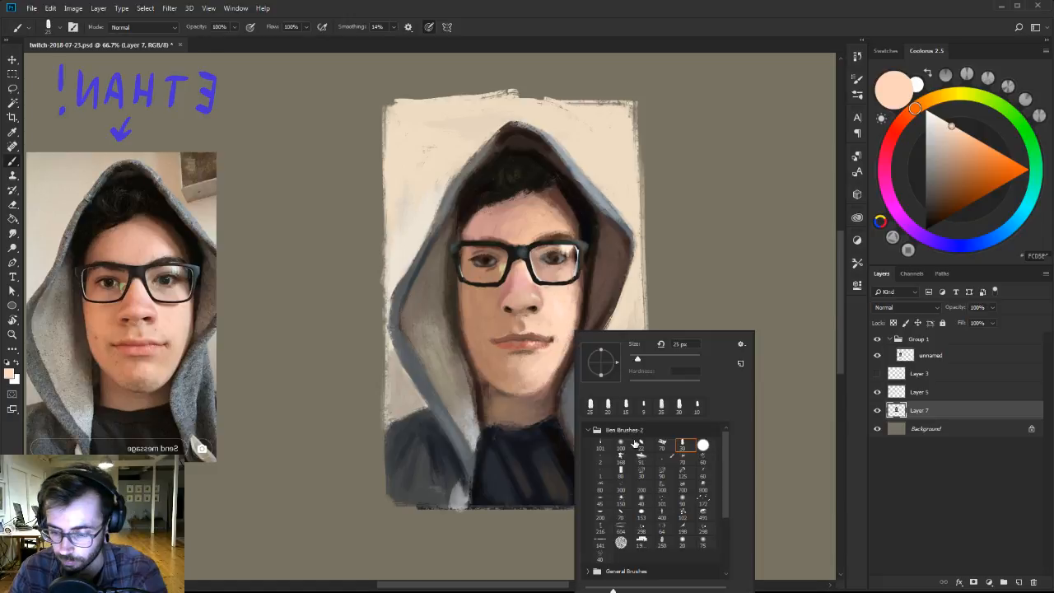
double_click(634, 443)
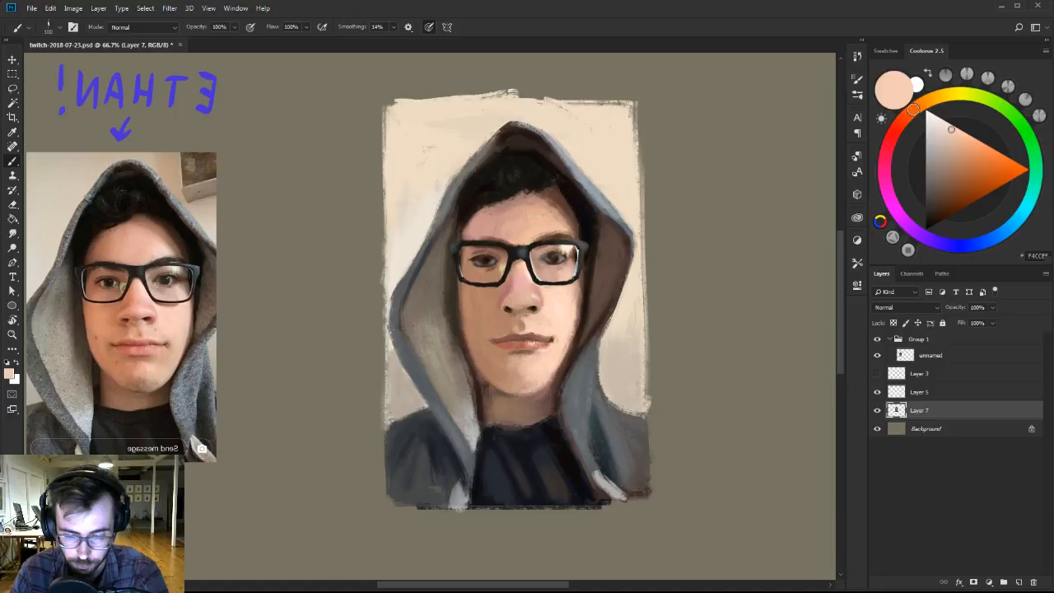
key([)
key([)
key([)
key([)
key([)
key([)
key([)
key([)
key([)
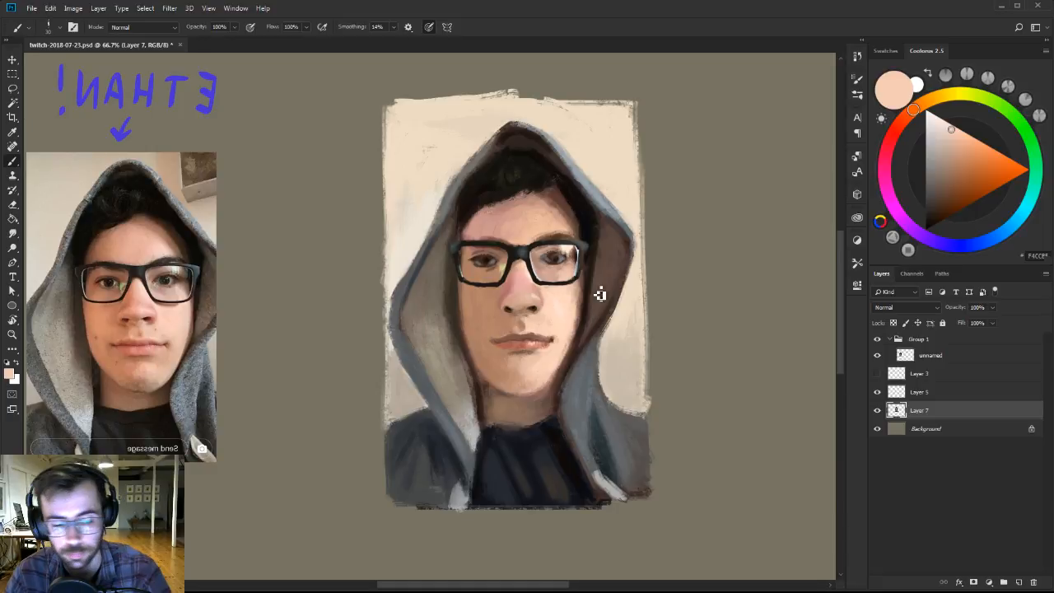
Soften the lower lip and the shadow beneath it with sampled brown and reddish lip tones.
alt+click(528, 363)
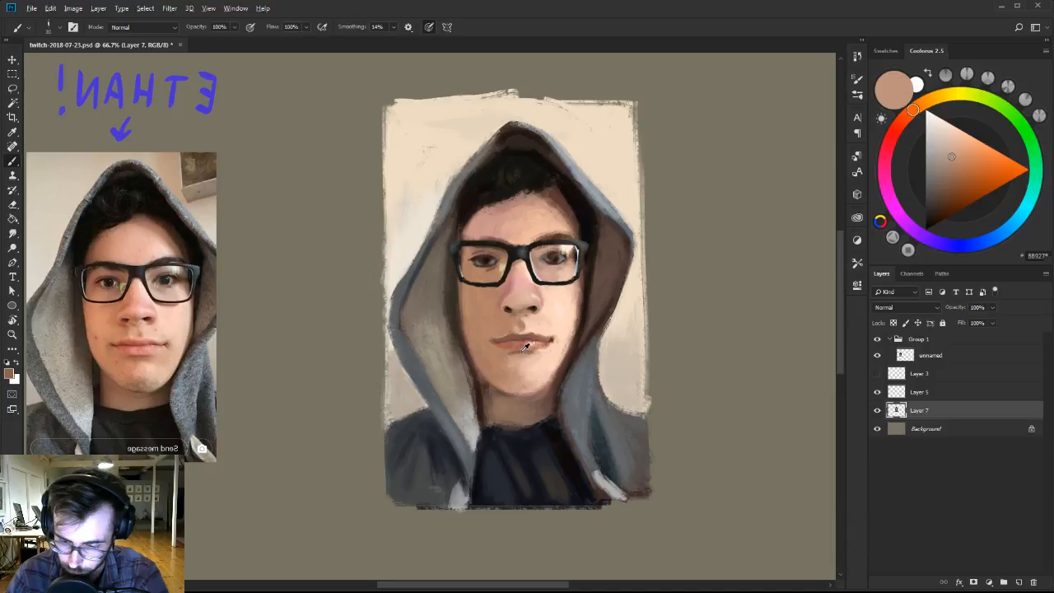
alt+click(540, 360)
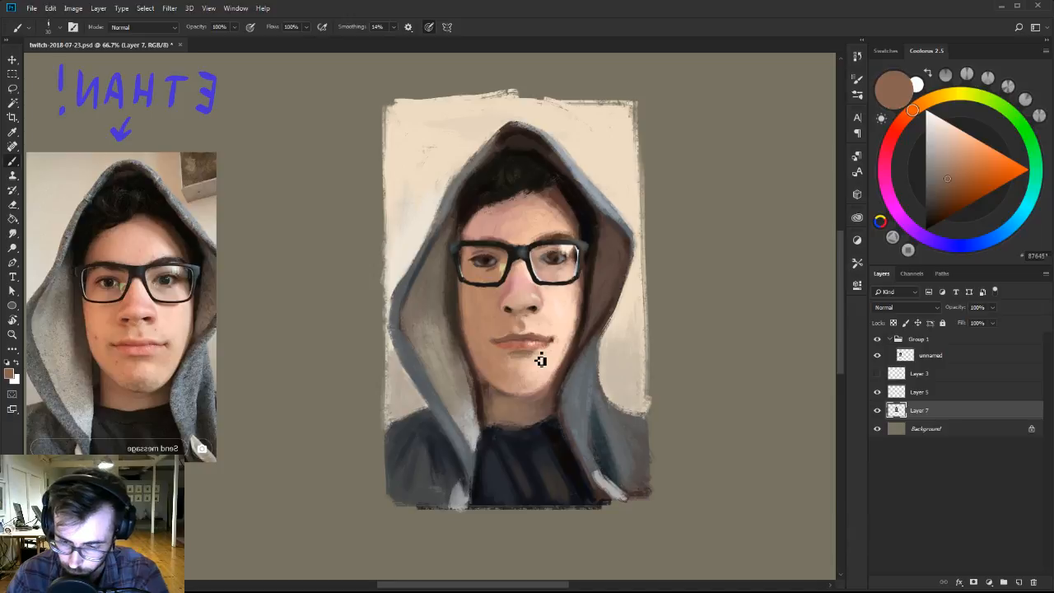
alt+click(521, 352)
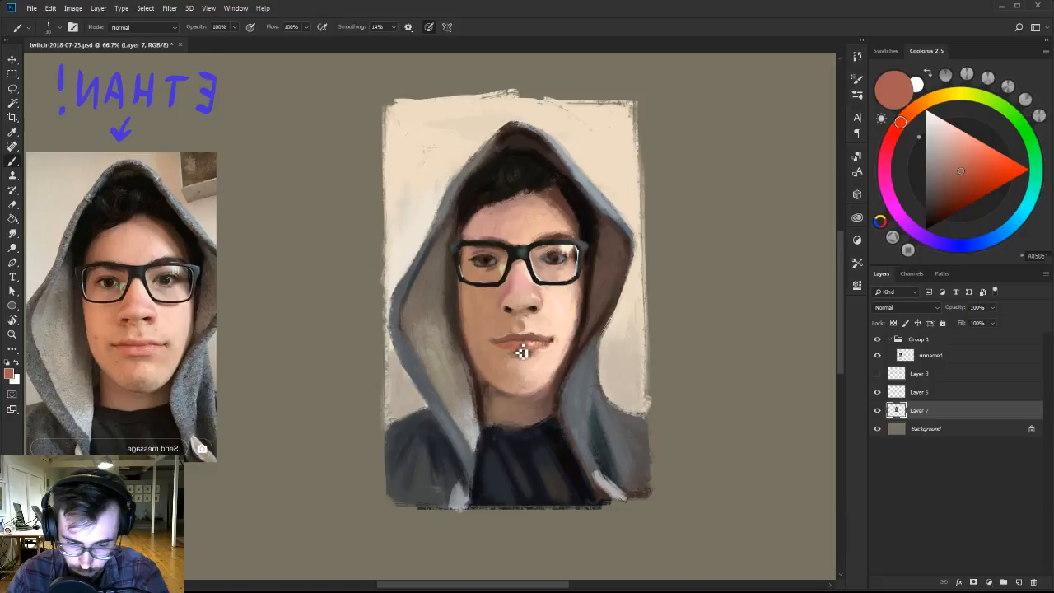
Blend sampled warm browns along the shaded jaw and cheek up towards the glasses.
alt+click(503, 384)
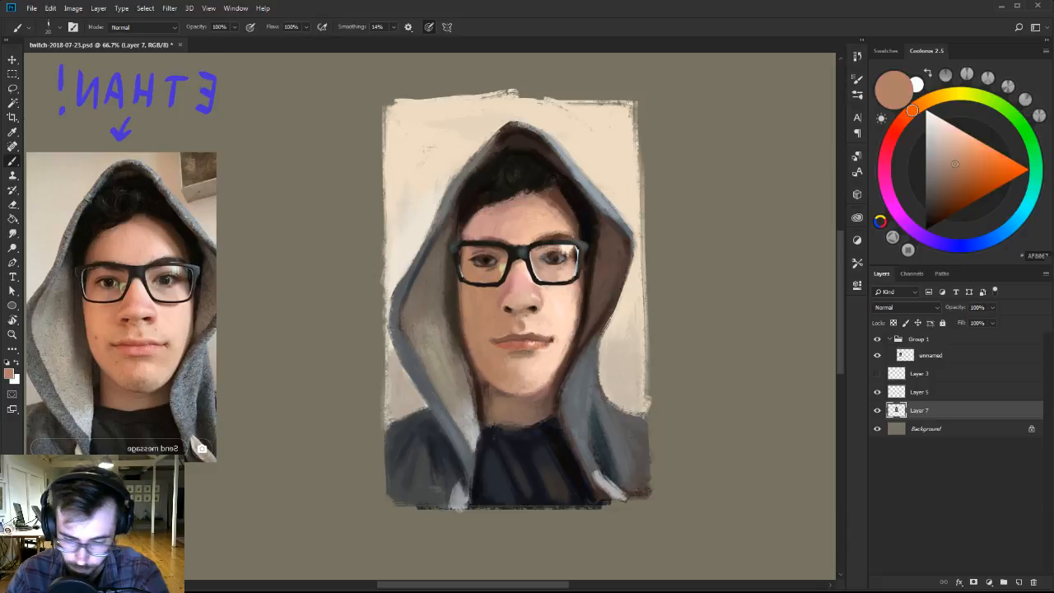
alt+click(486, 370)
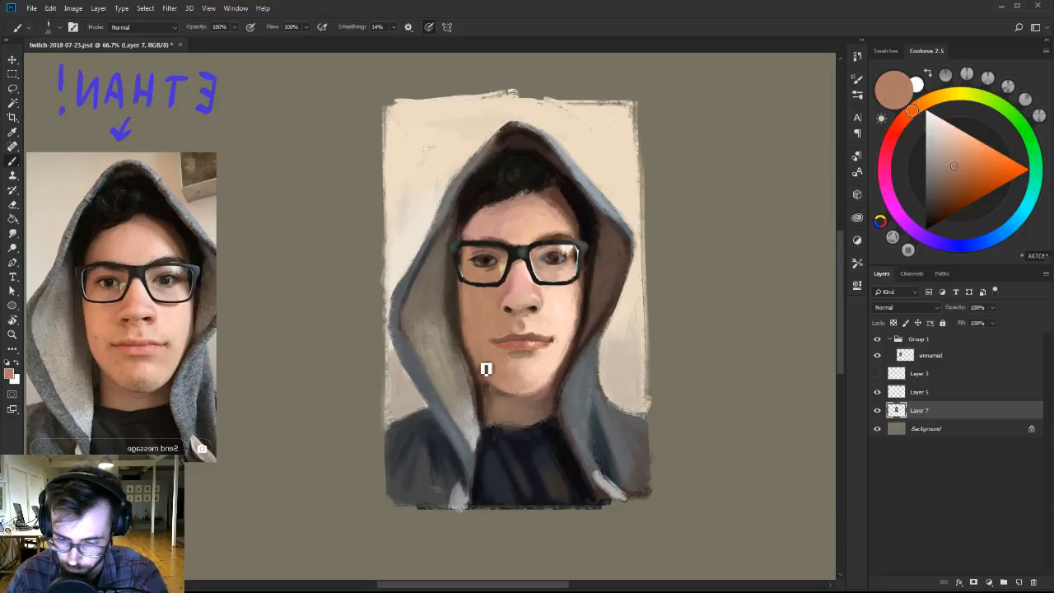
alt+click(469, 300)
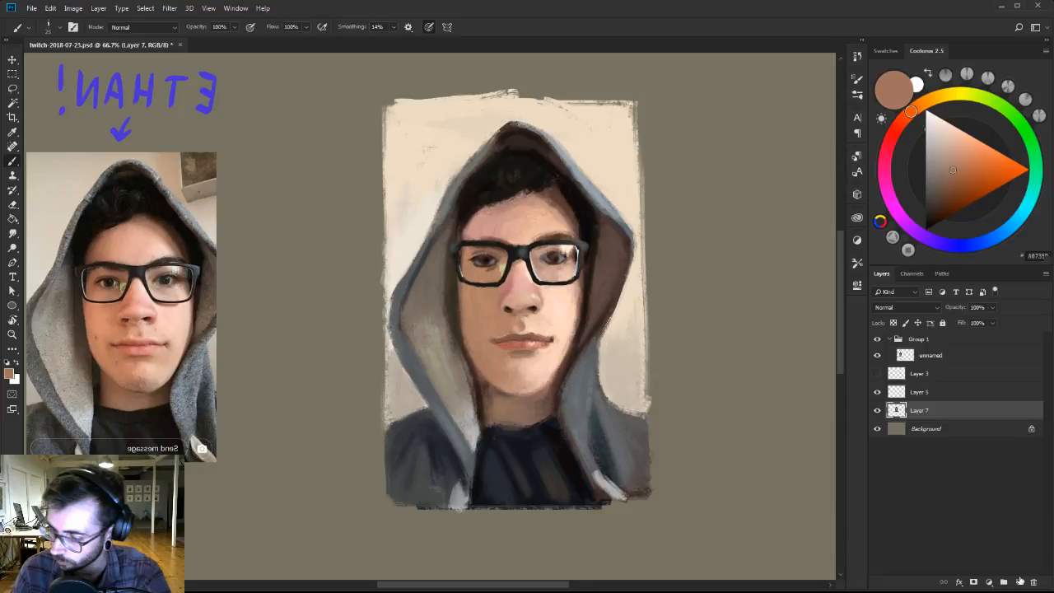
Add a layer above Layer 7 in Color blend mode and tint the lit cheek with a more saturated orange-brown.
click(1019, 581)
click(918, 306)
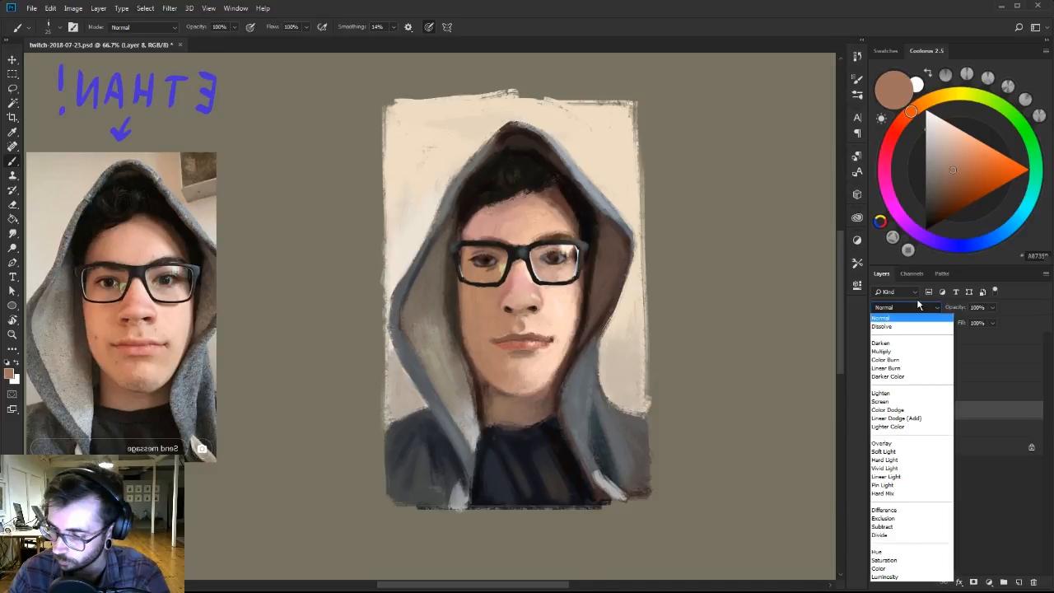
click(880, 568)
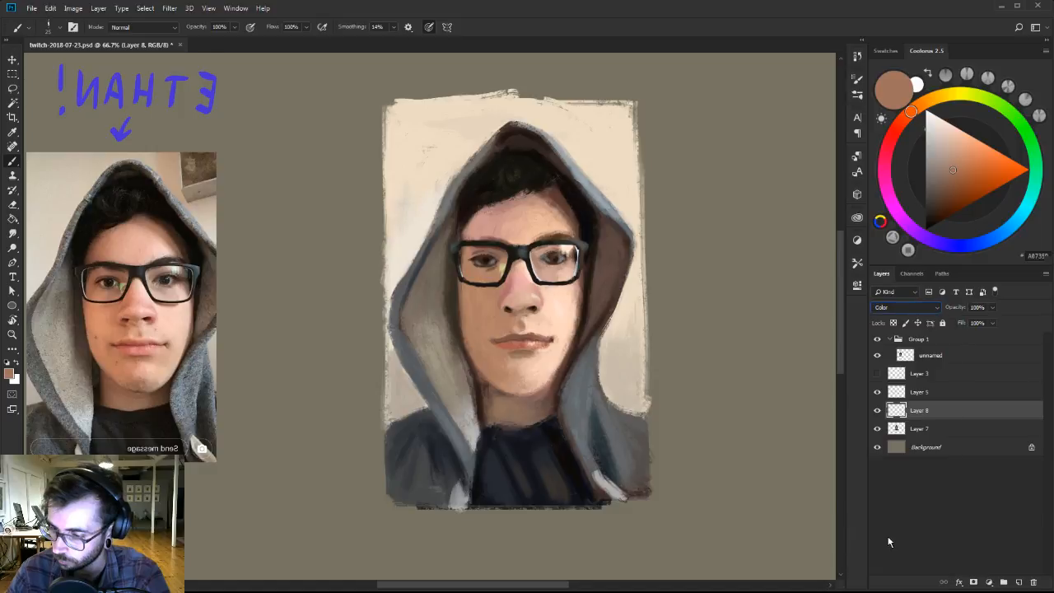
click(961, 168)
key([)
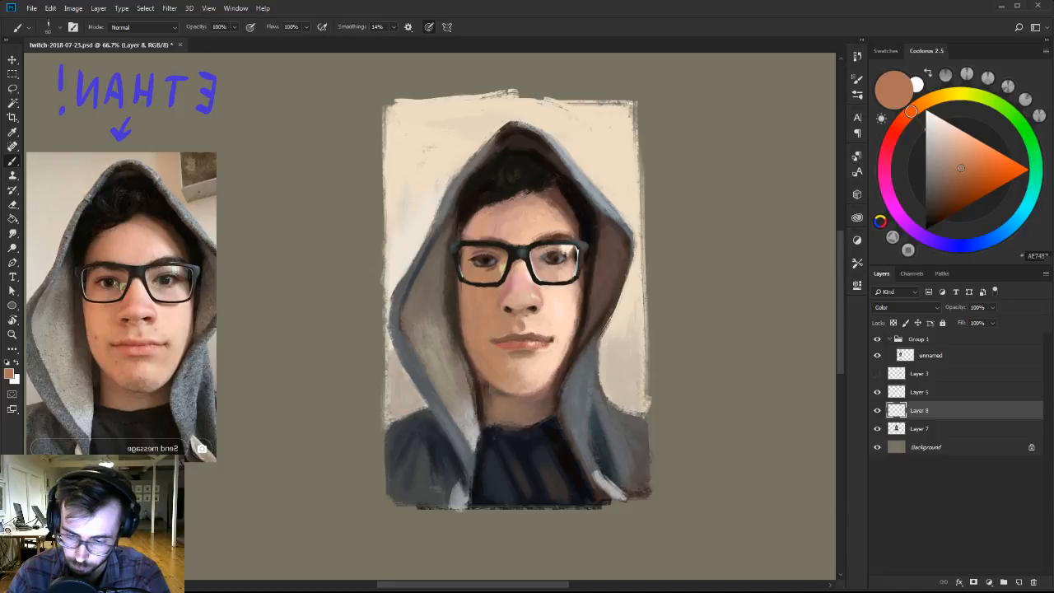
drag(558, 327, 565, 320)
Add a normal layer above Layer 8 and refine the shaded jaw, hood edge and shirt collar with colours sampled from the painting.
click(1018, 583)
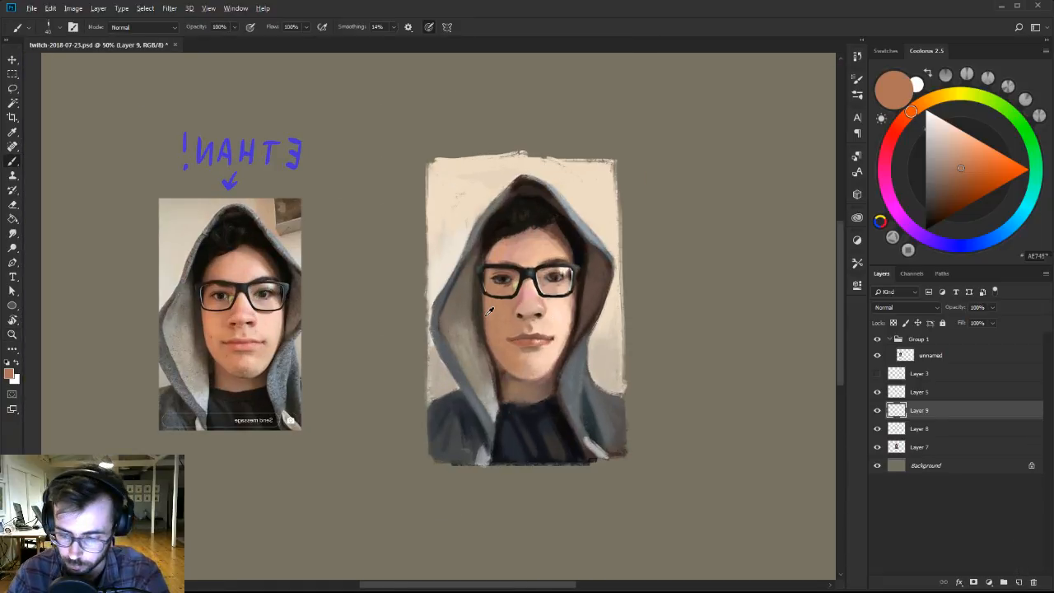
alt+click(494, 353)
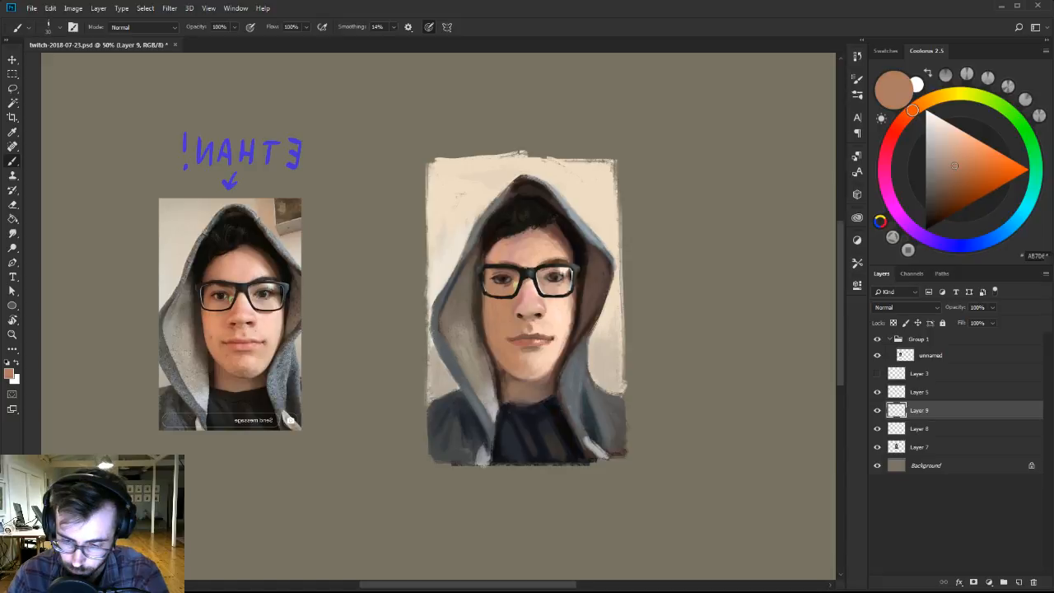
alt+click(486, 342)
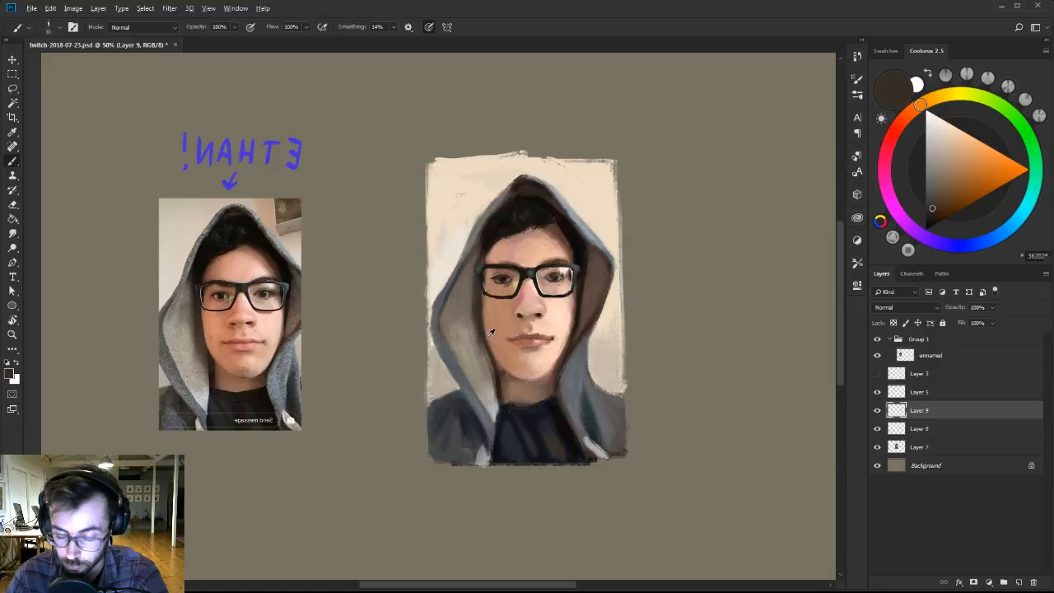
alt+click(501, 407)
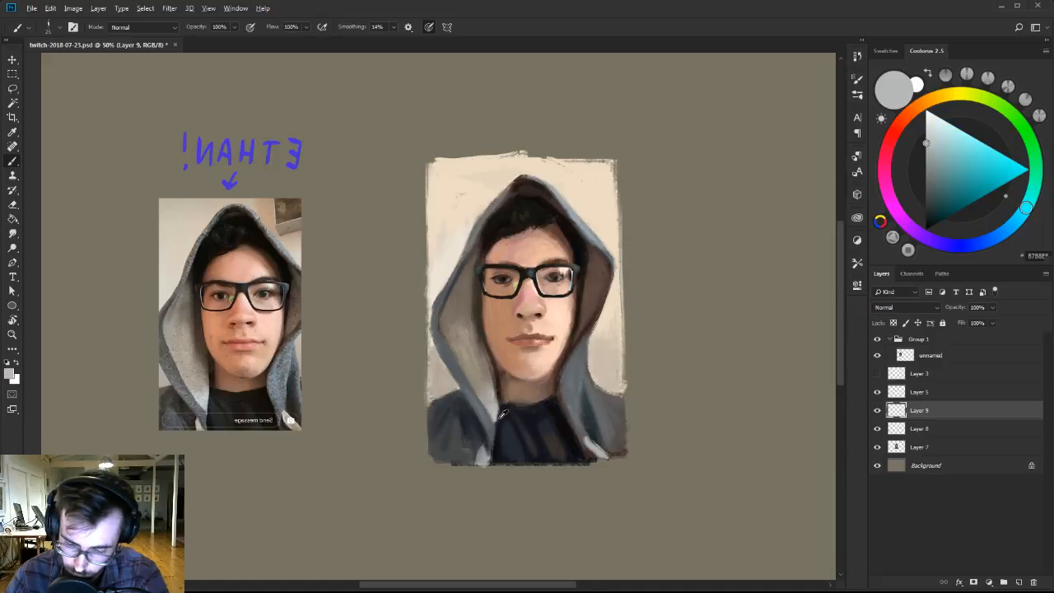
alt+click(503, 406)
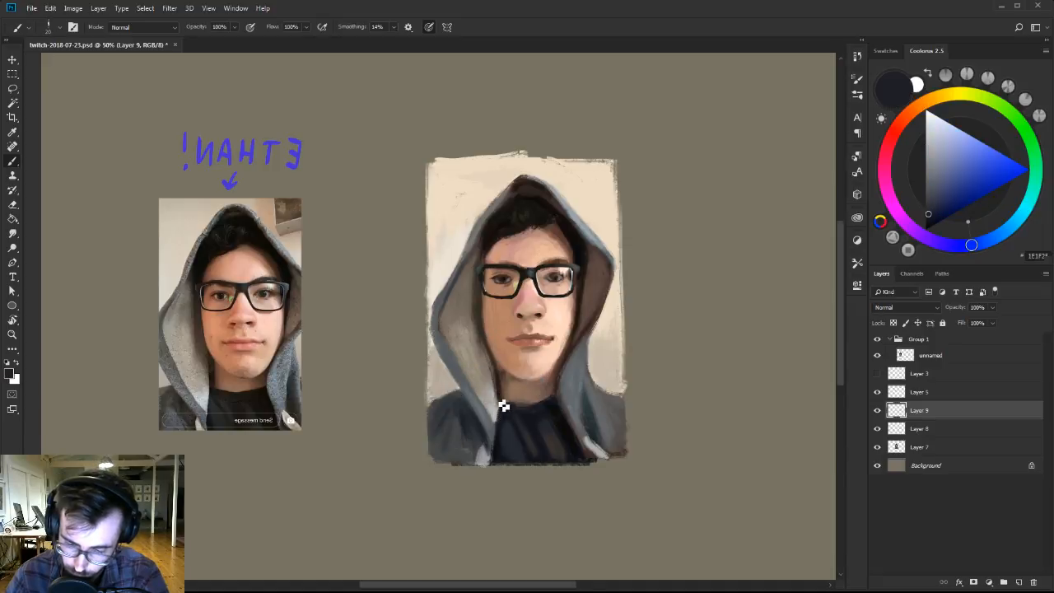
Smooth the cream background around the hood with sampled off-white and beige tones, tidying the hood's outer edge.
alt+click(432, 334)
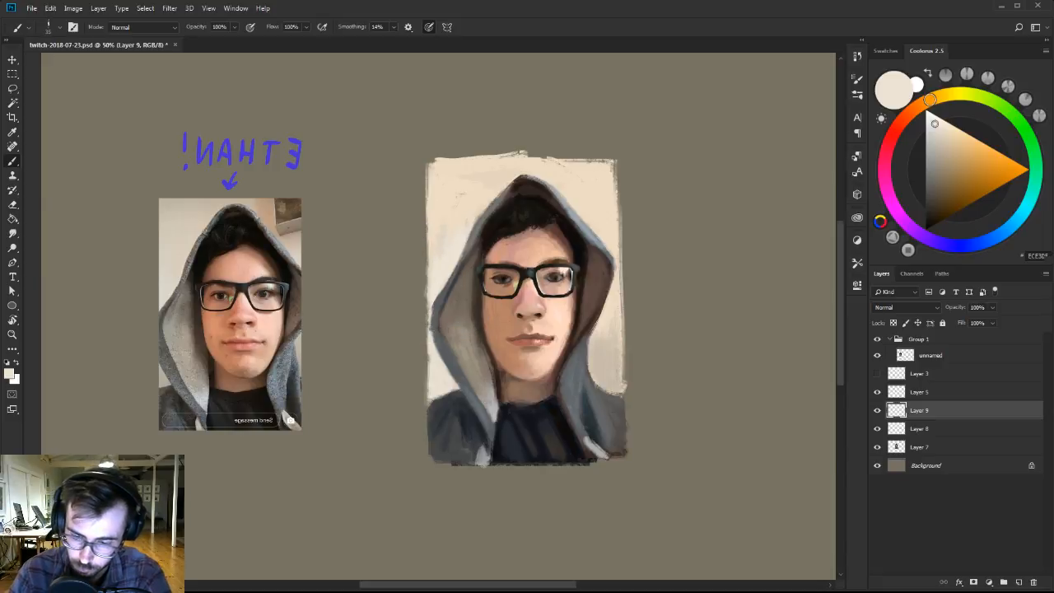
alt+click(463, 200)
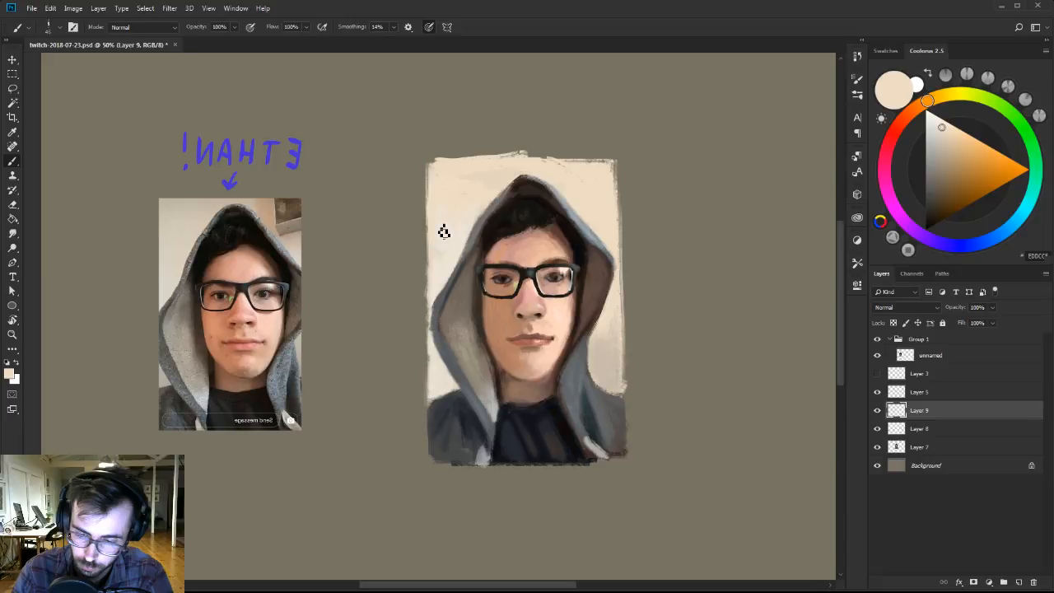
key(bracketleft)
key(bracketleft)
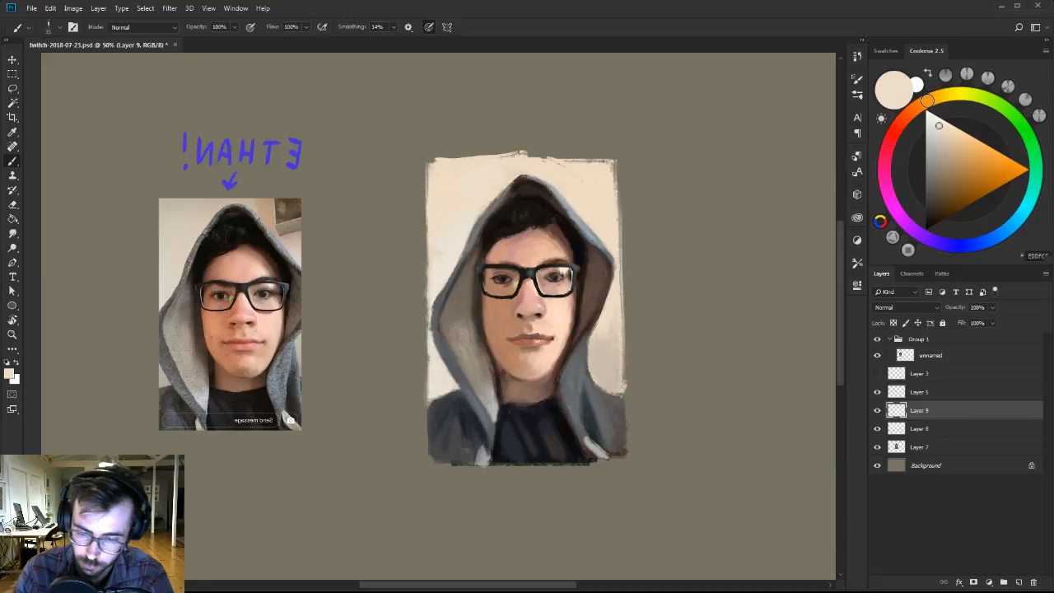
alt+click(492, 188)
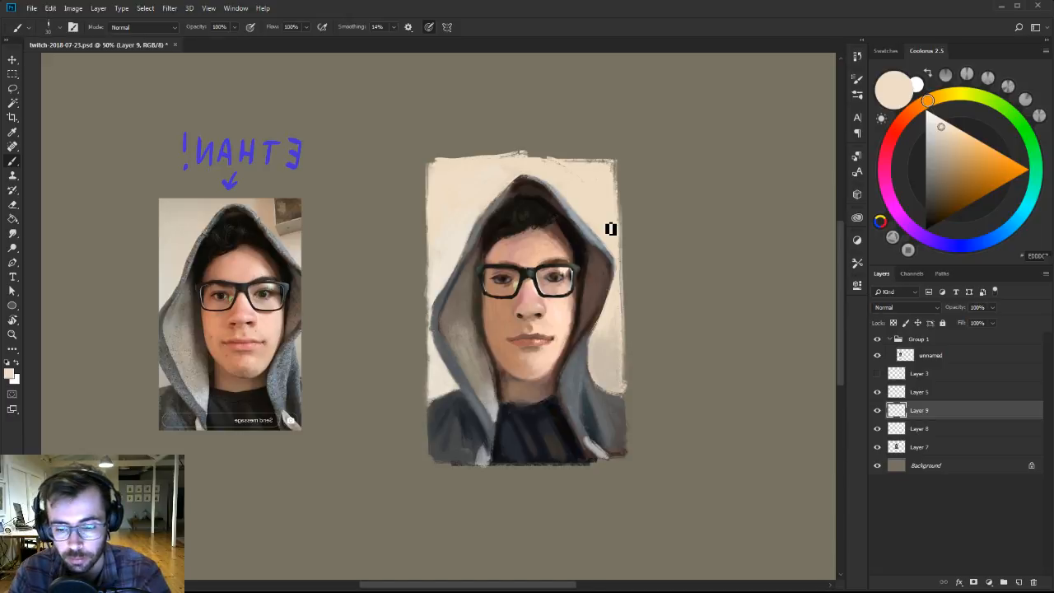
alt+click(503, 173)
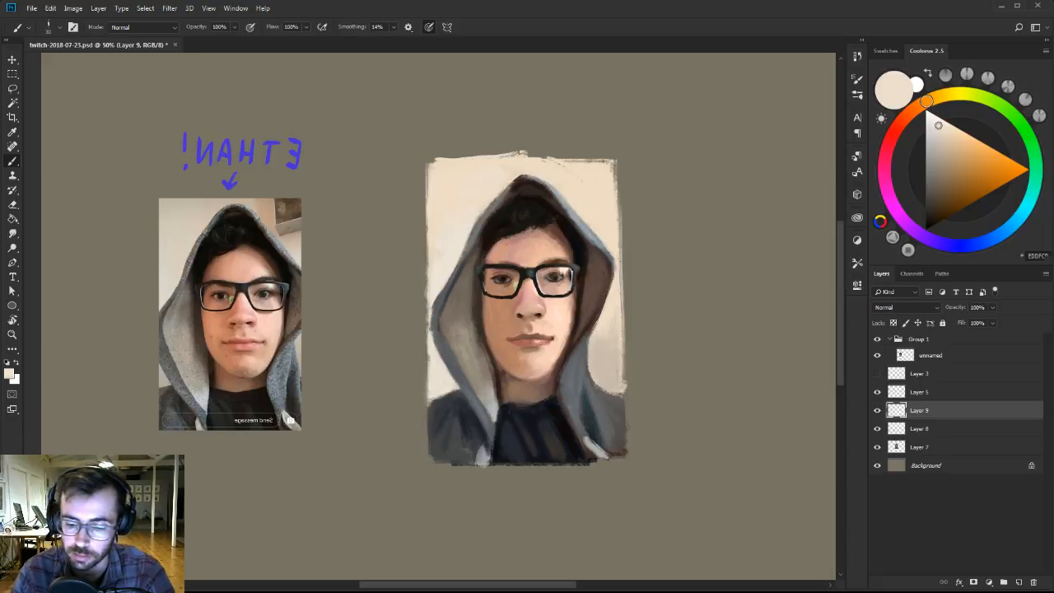
alt+click(582, 181)
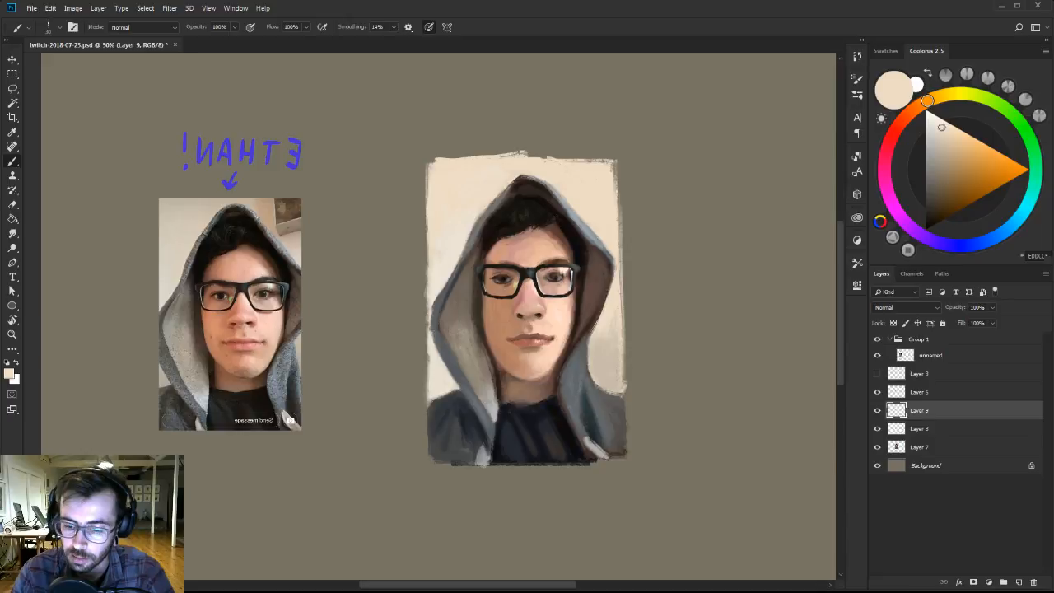
Merge Layers 7, 8 and 9 into one layer and erase the painting's ragged upper border to a straight edge.
shift+click(922, 453)
key(ctrl+e)
key(e)
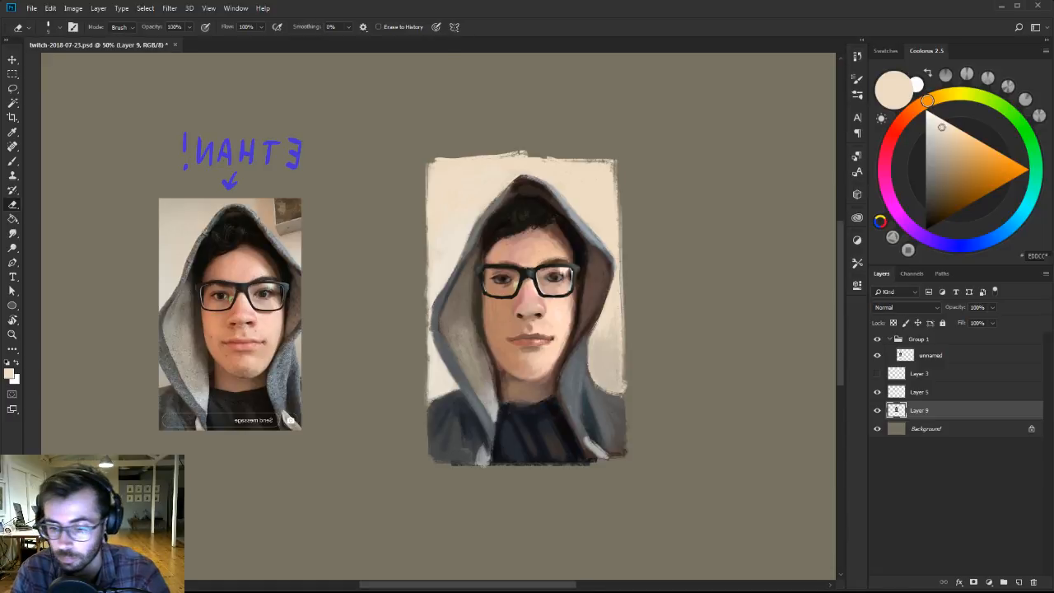
shift+click(616, 160)
right_click(578, 149)
click(655, 177)
click(438, 153)
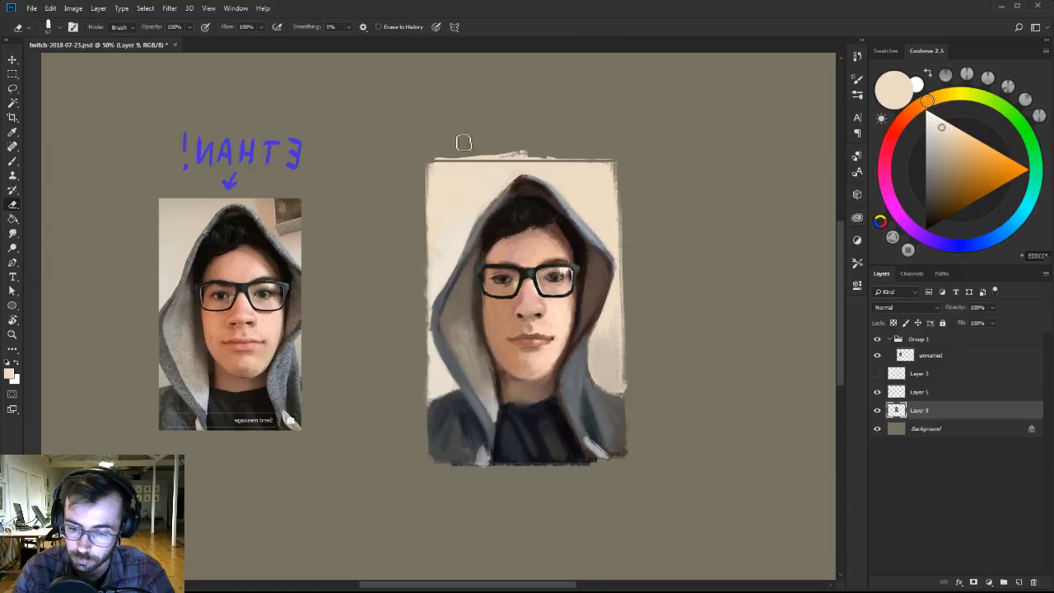
drag(625, 156, 435, 156)
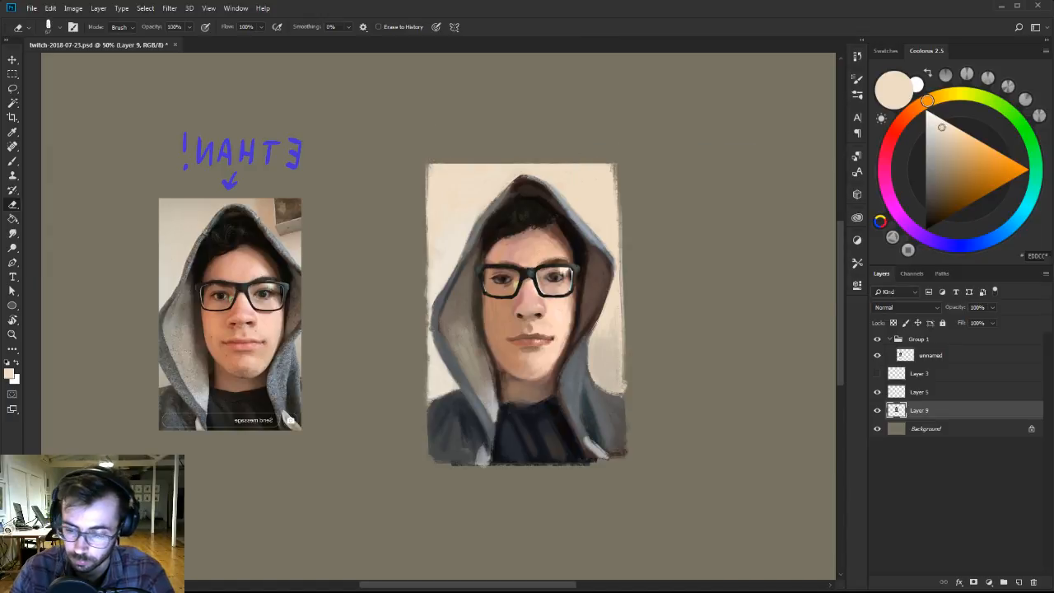
Brighten the lit cheek and chin with sampled peach skin tones and a lighter, near-white pink.
key(b)
drag(588, 299, 554, 309)
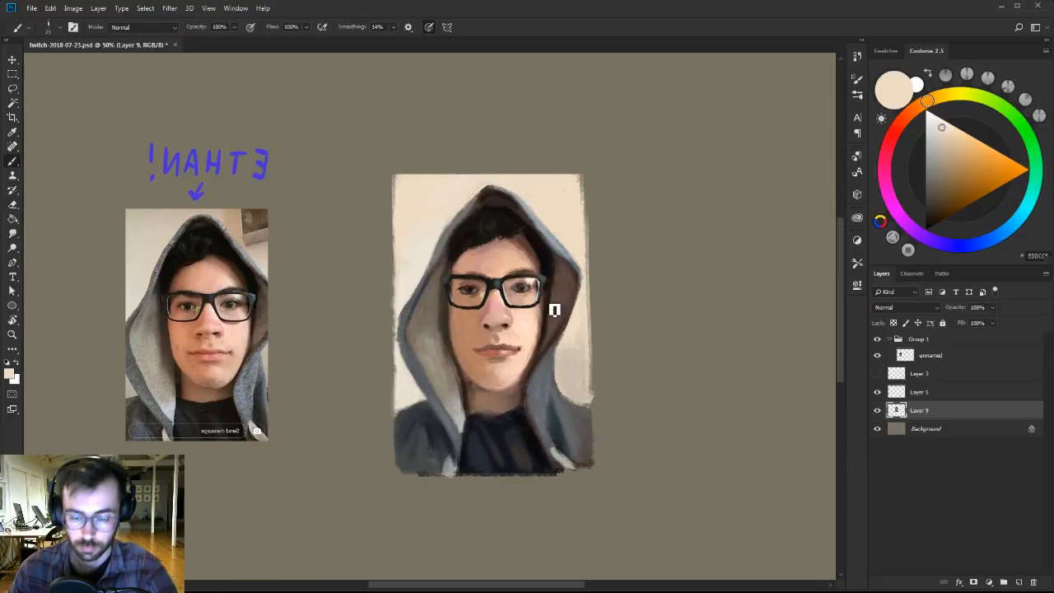
alt+click(515, 381)
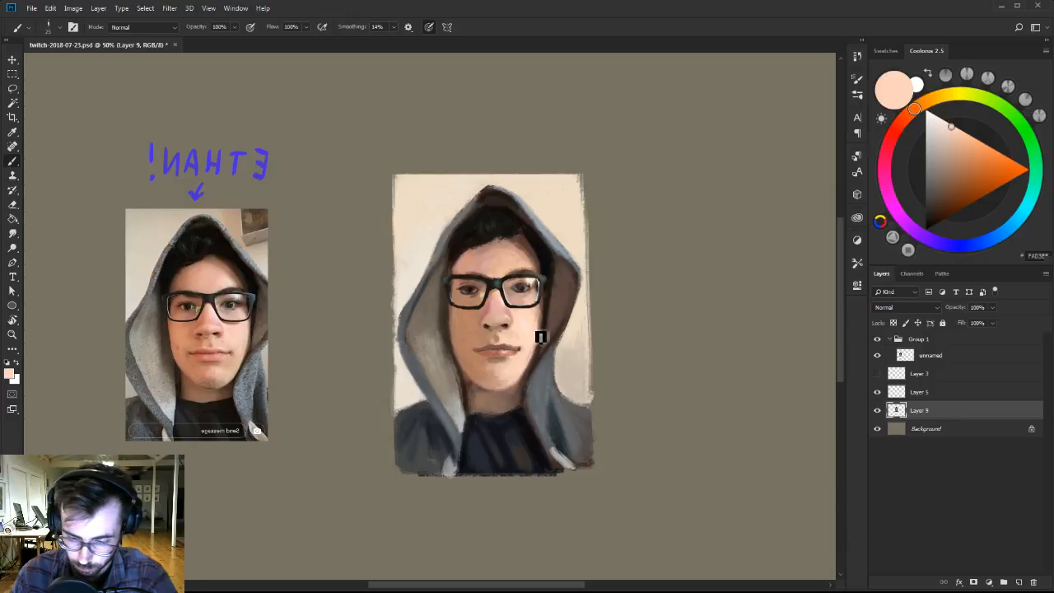
alt+click(517, 377)
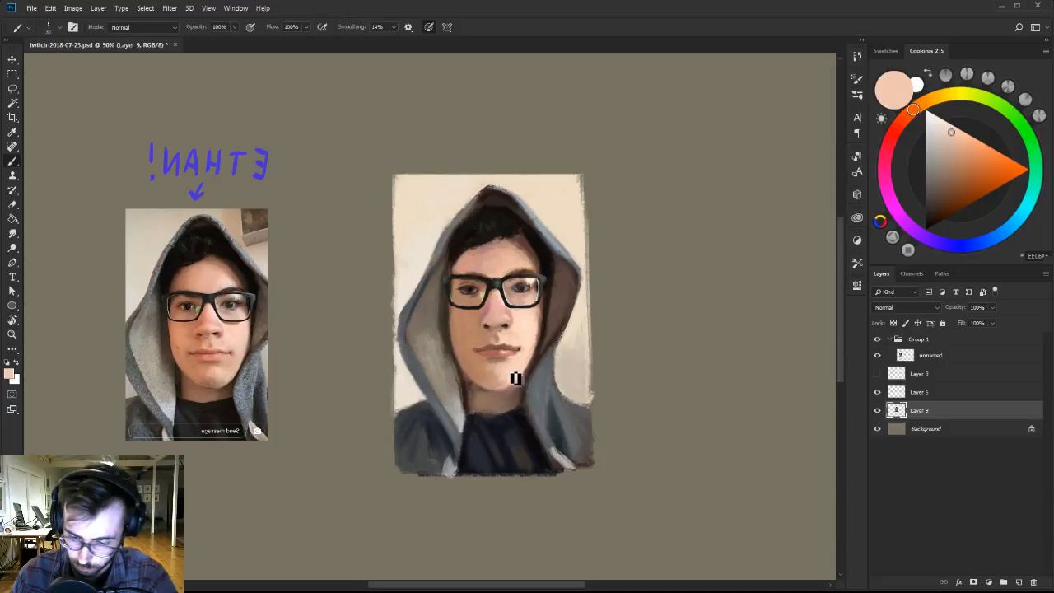
drag(950, 132, 941, 117)
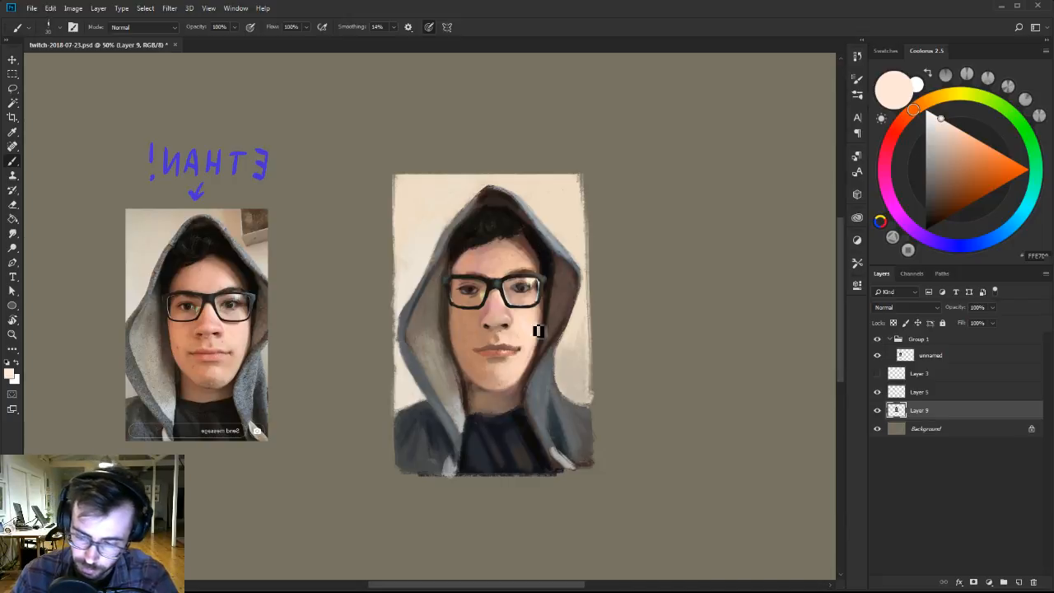
key(])
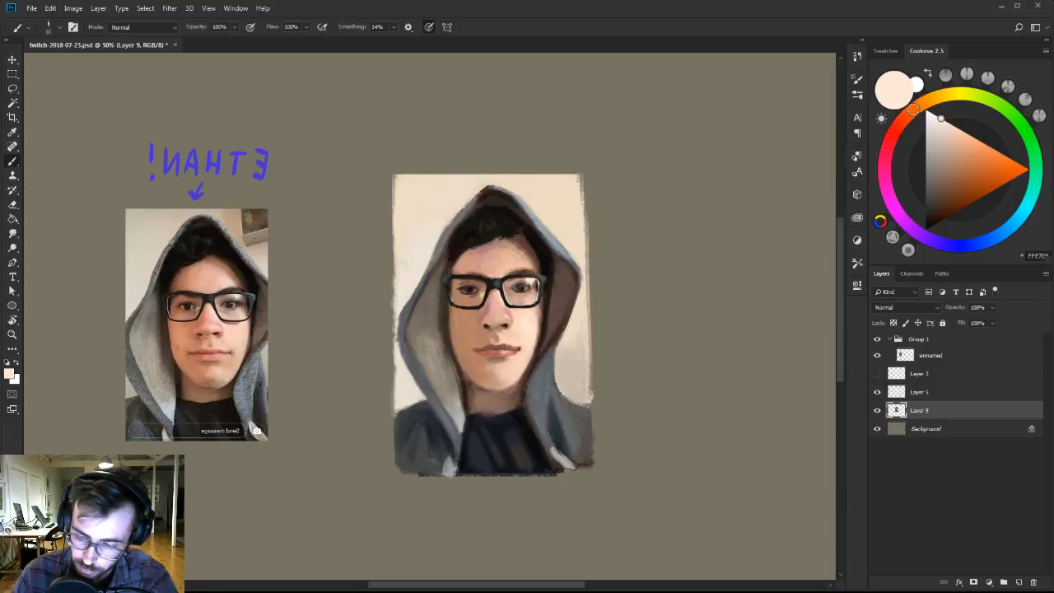
alt+click(529, 323)
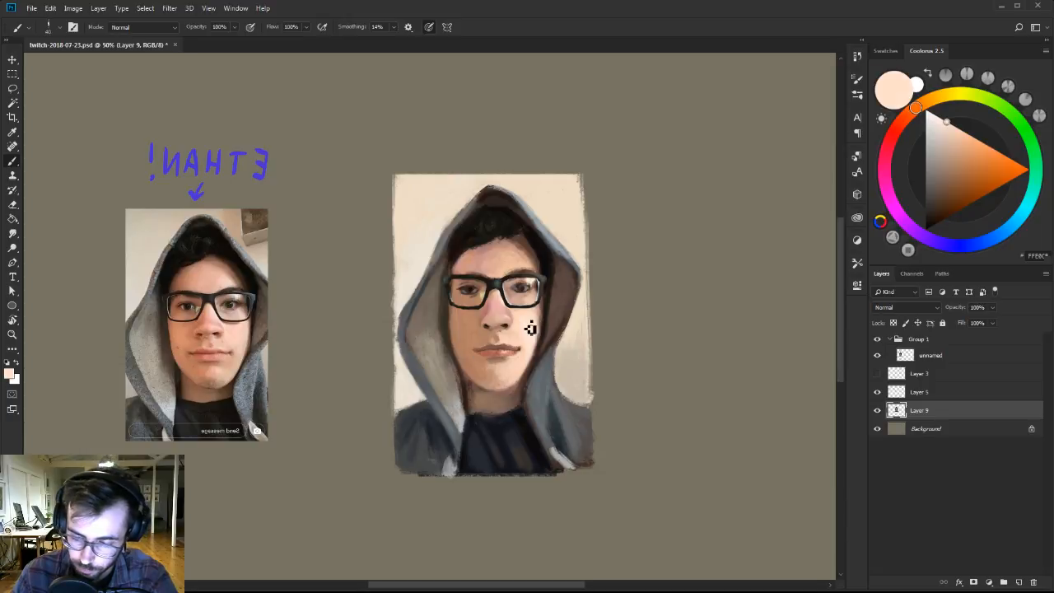
alt+click(535, 317)
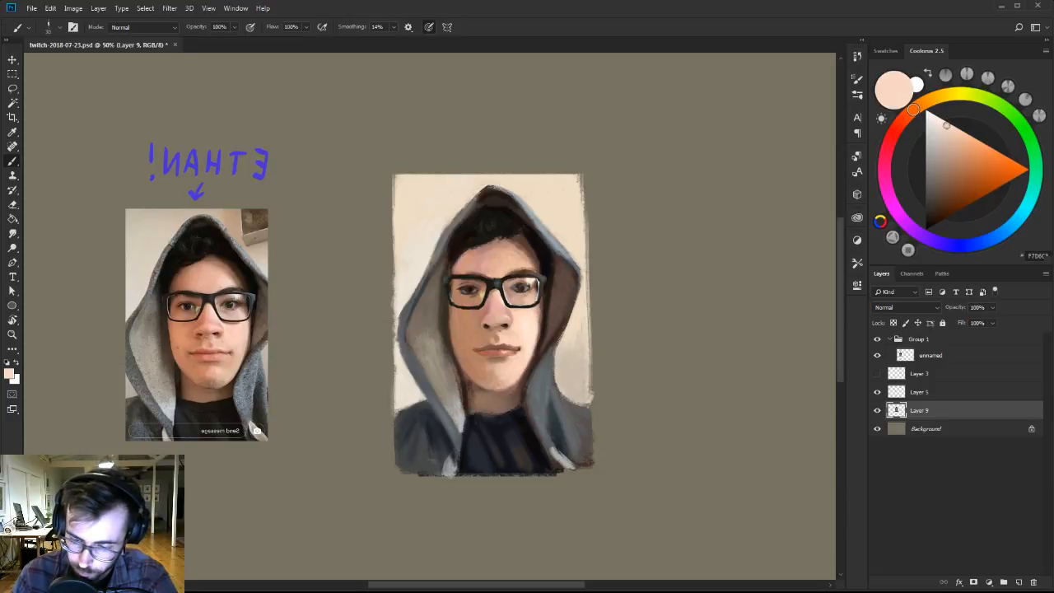
Switch to the 70 px brush from the Ben Brushes-2 set, sample pale skin from the lit cheek and reduce the brush size.
right_click(541, 320)
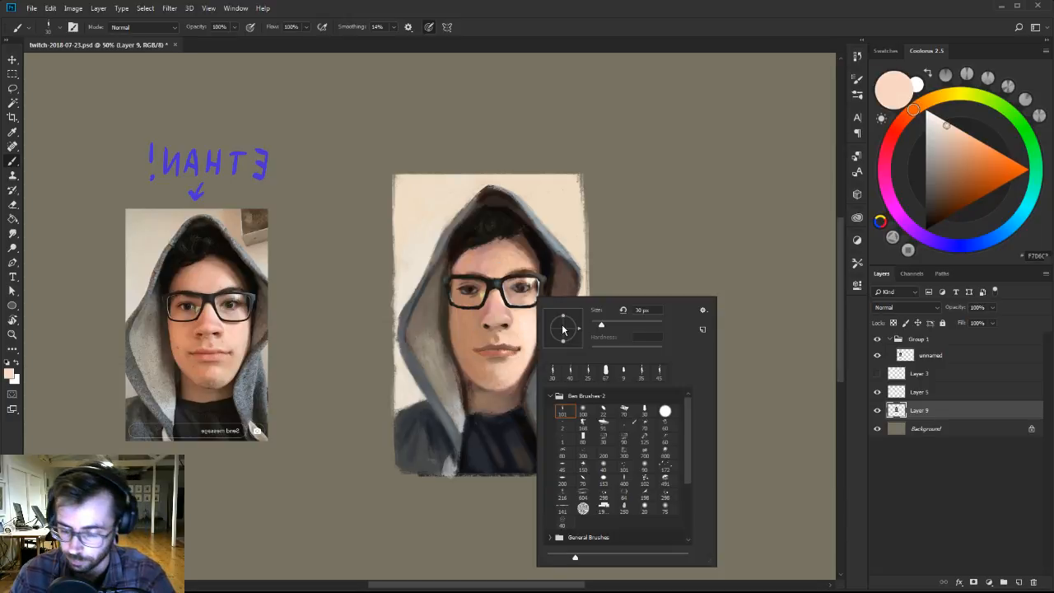
click(625, 410)
alt+click(532, 311)
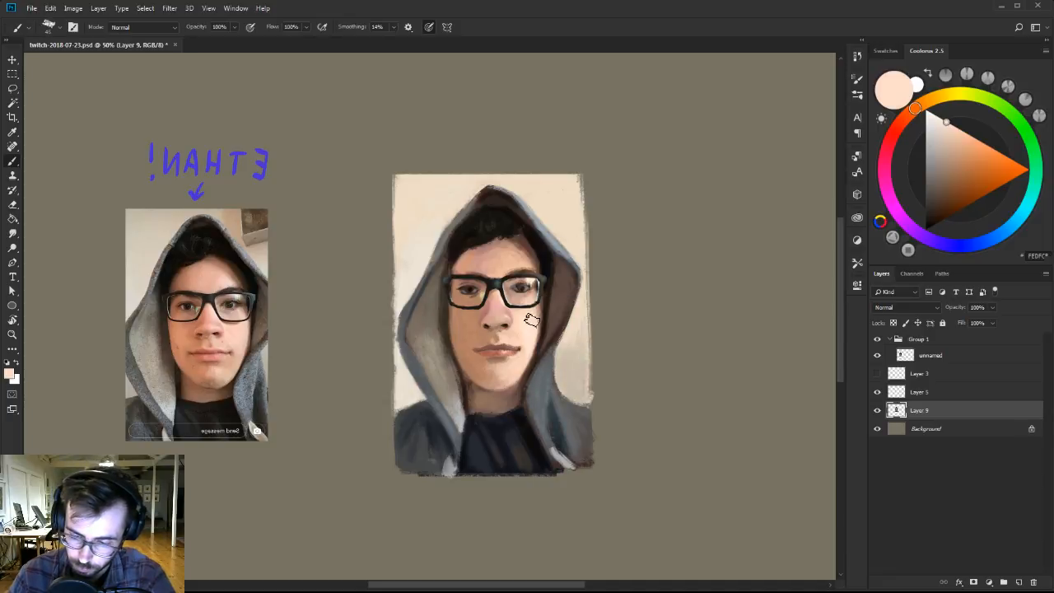
key(bracketleft)
key(bracketleft)
key(bracketleft)
Refine the nose and the skin above the upper lip with sampled dusty pink and warm brown tones.
alt+click(513, 301)
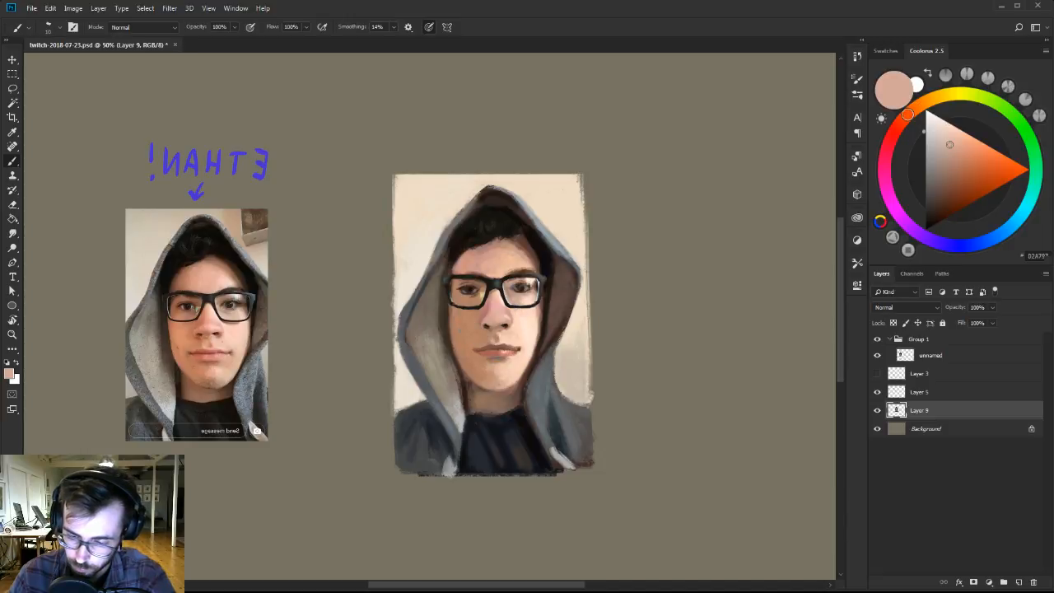
alt+click(499, 315)
alt+click(497, 319)
key(bracketright)
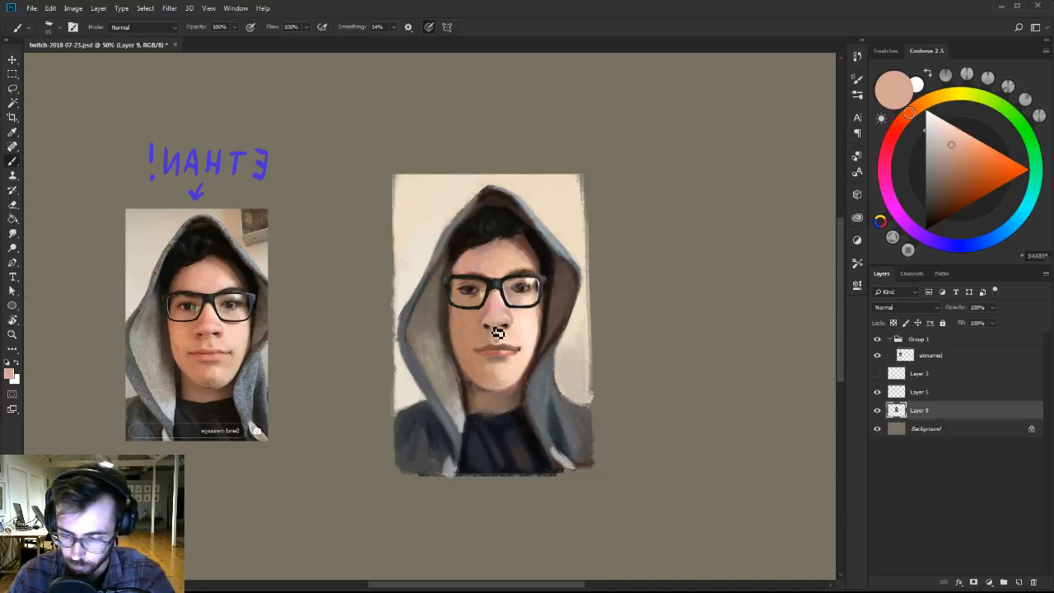
alt+click(486, 345)
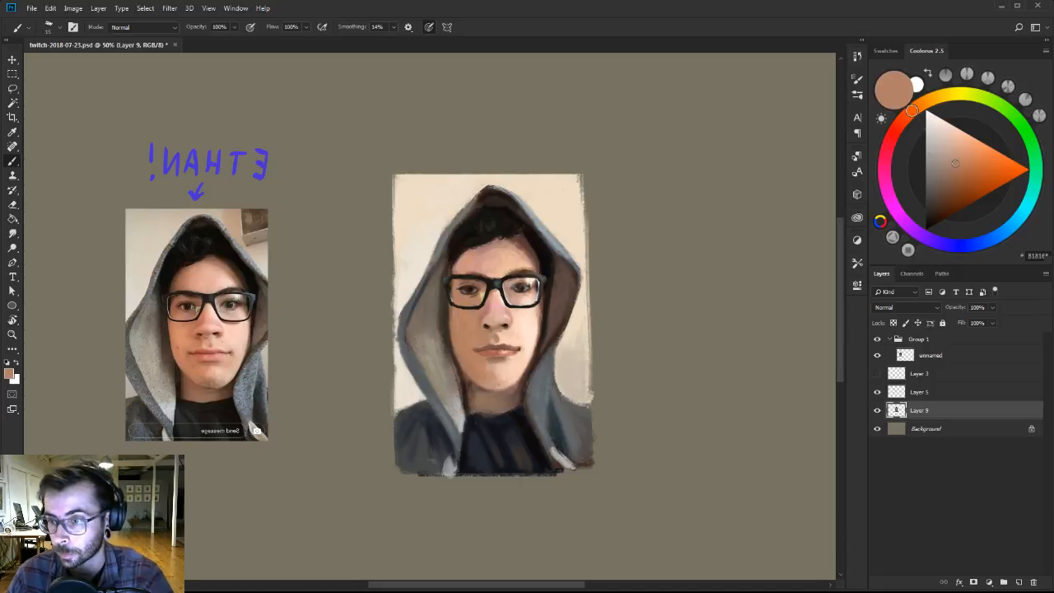
Touch up the hood's dark inner side next to the lit cheek with a sampled reddish brown.
key(bracketright)
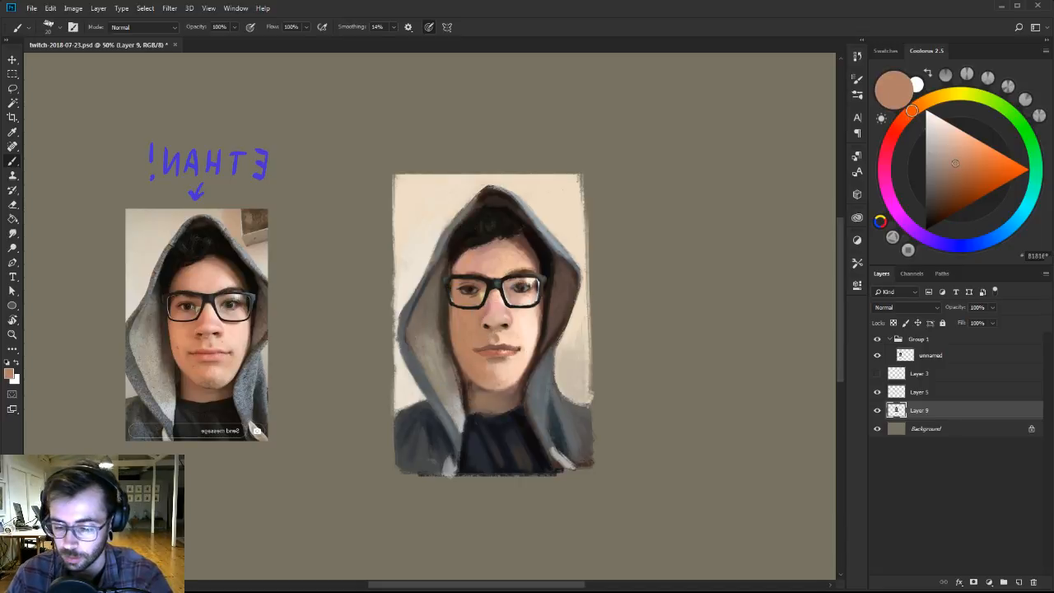
alt+click(544, 305)
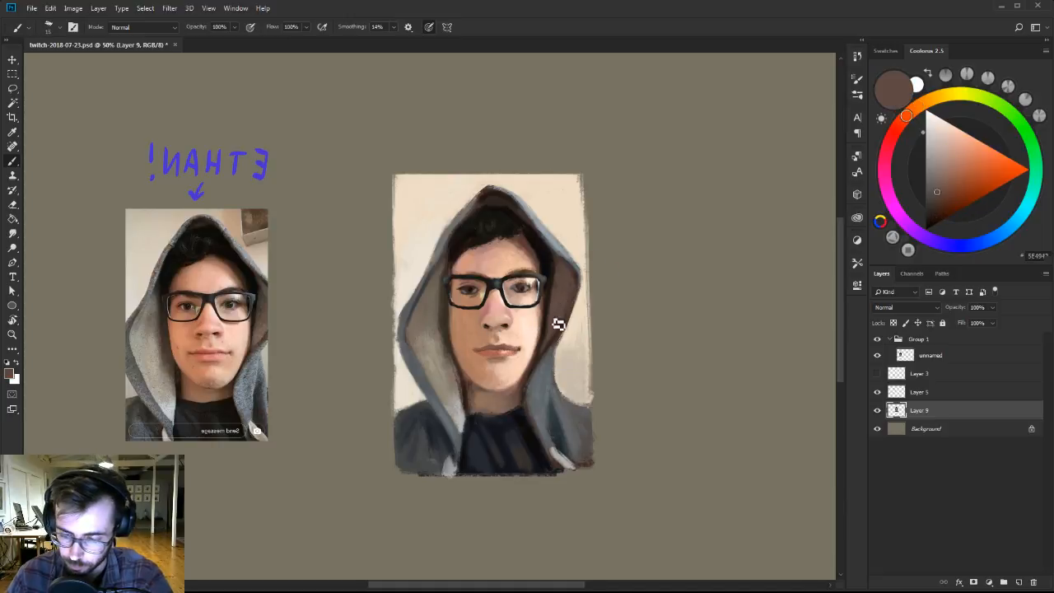
key(bracketleft)
Compare the face with and without the glasses, and widen the glasses on Layer 5 symmetrically to about 106%.
click(877, 392)
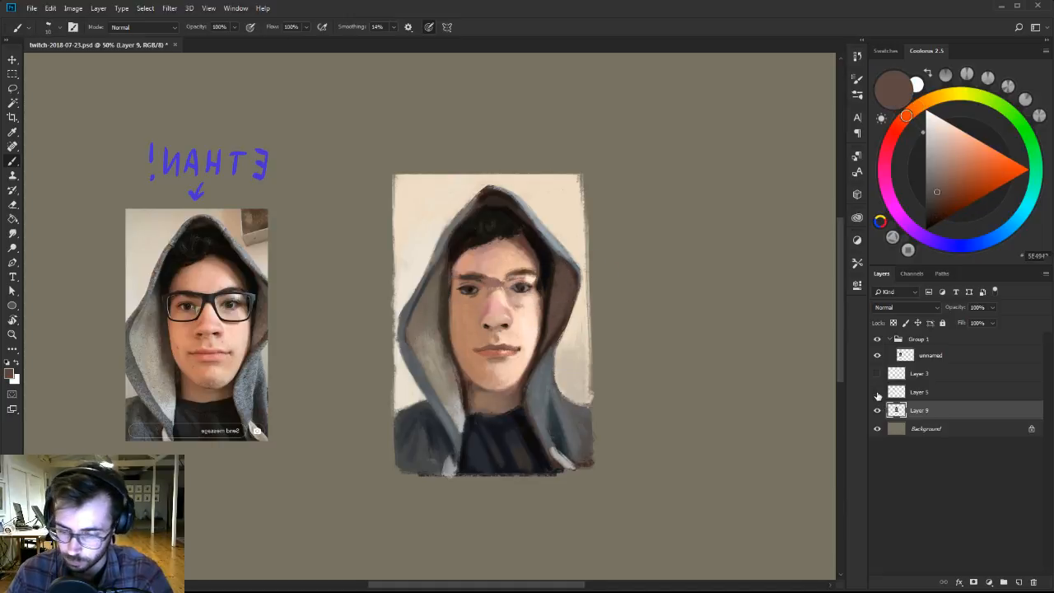
click(877, 392)
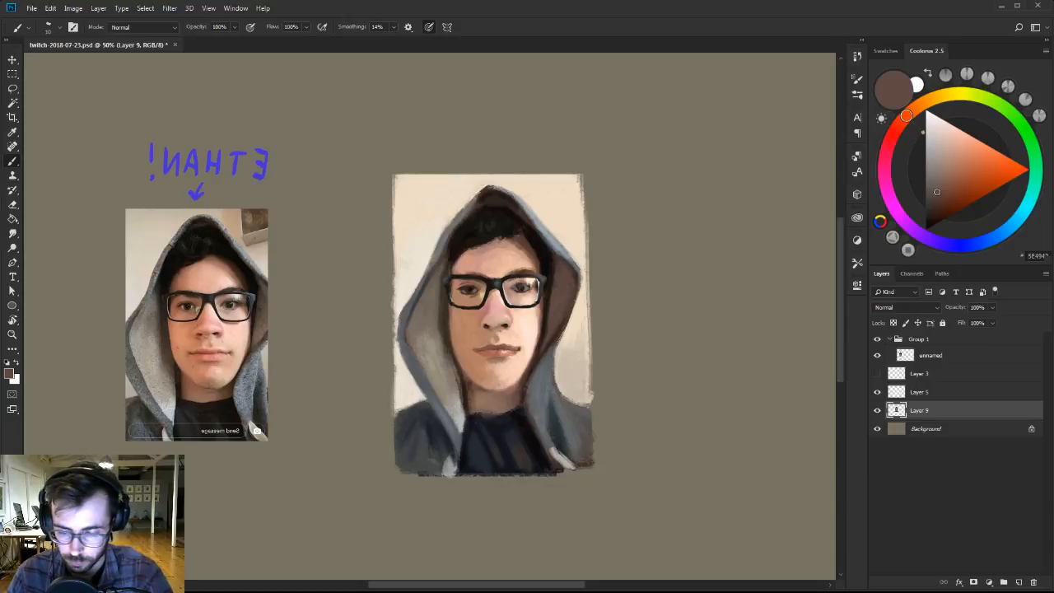
key(ctrl+t)
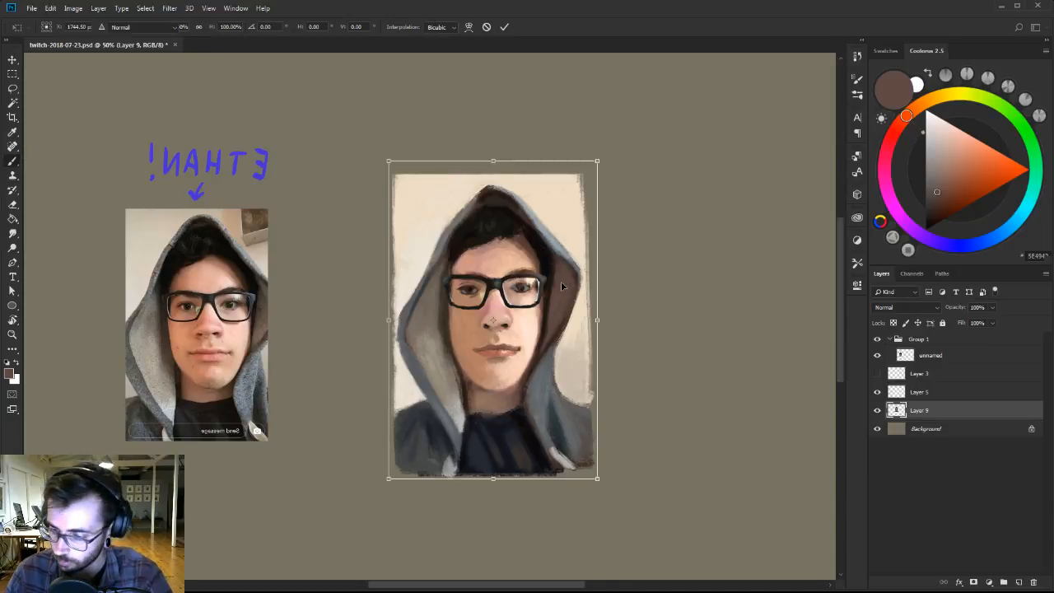
key(Escape)
click(921, 391)
key(ctrl+t)
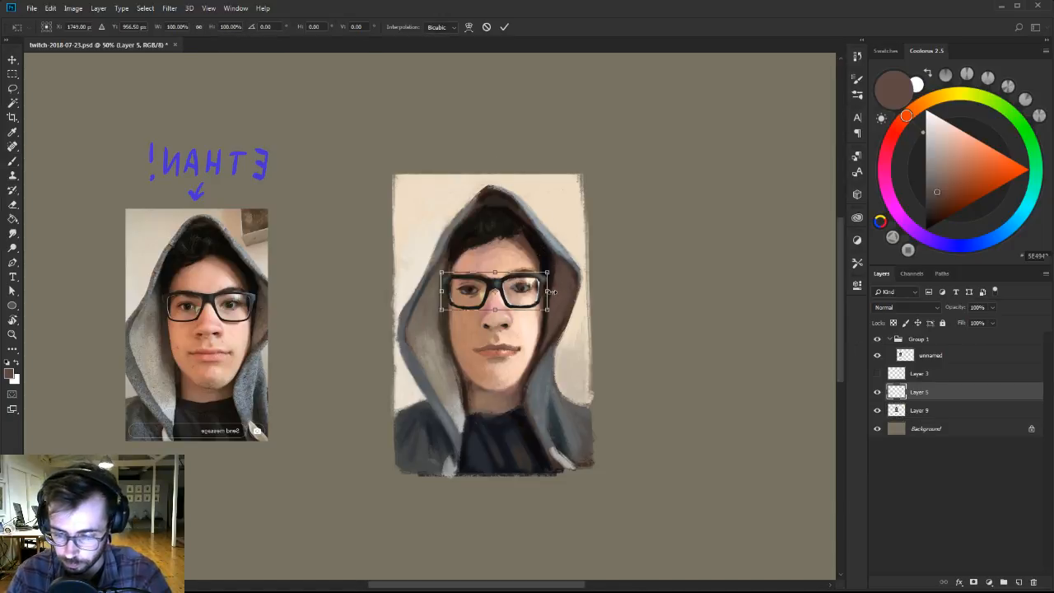
drag(551, 293, 553, 290)
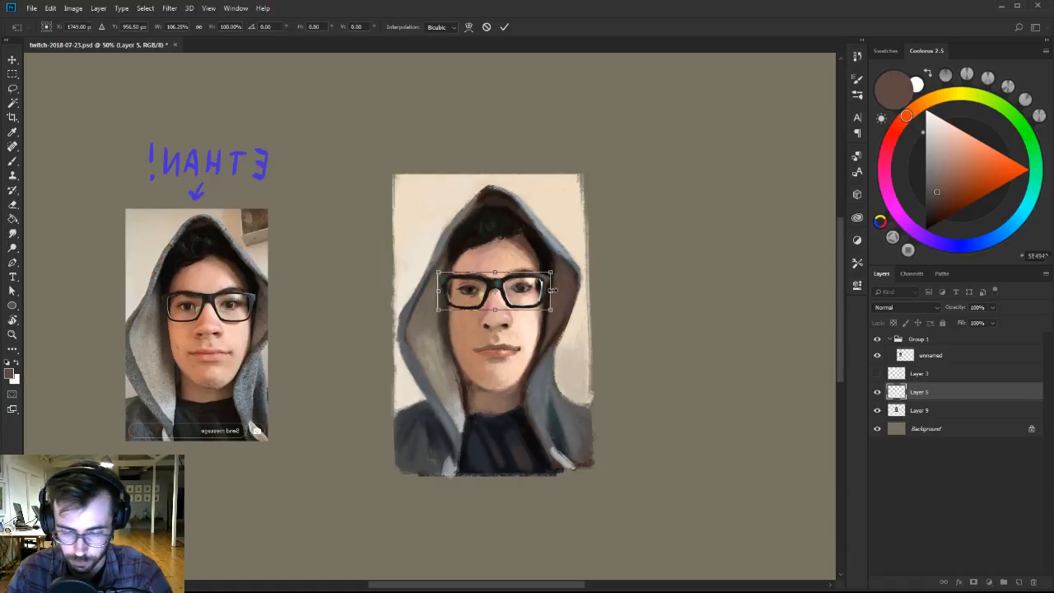
key(Return)
Commit the widened glasses and touch up the hood's inner edge and peak on Layer 9 with sampled grey-brown and dark brown tones.
key(b)
click(937, 412)
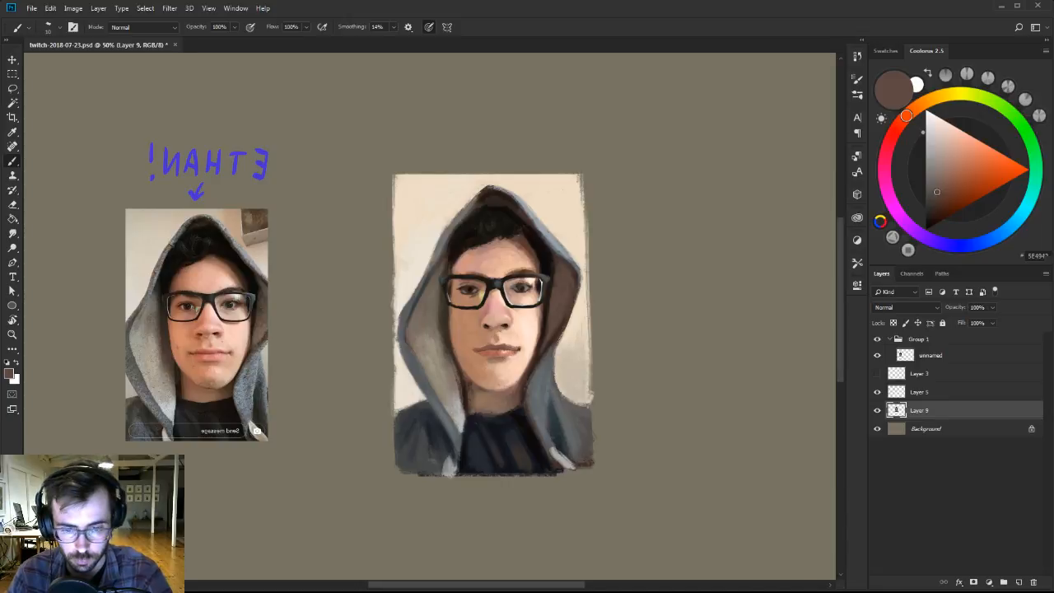
alt+click(438, 320)
key(])
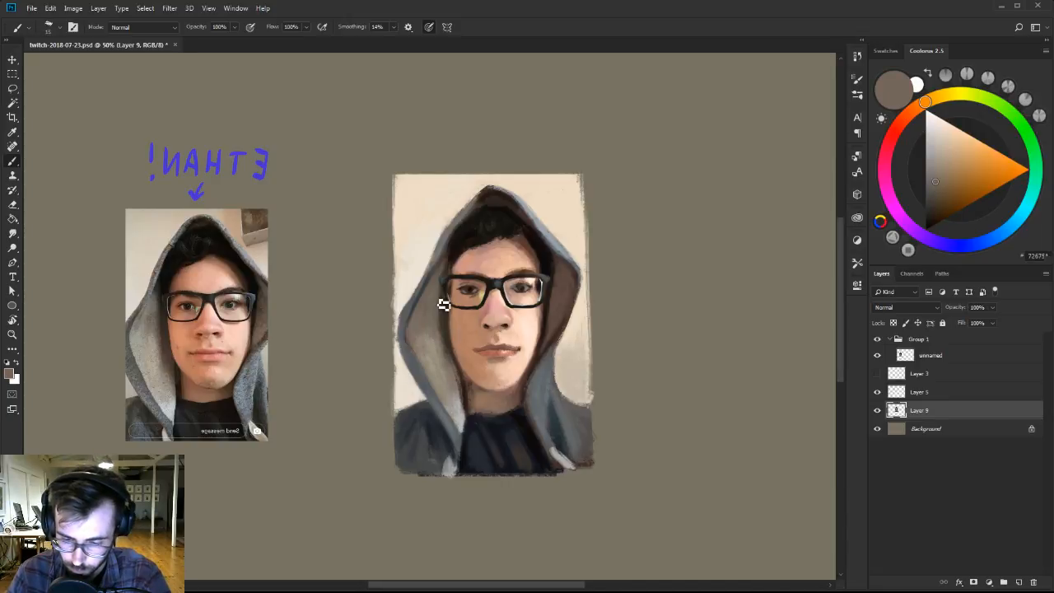
alt+click(454, 227)
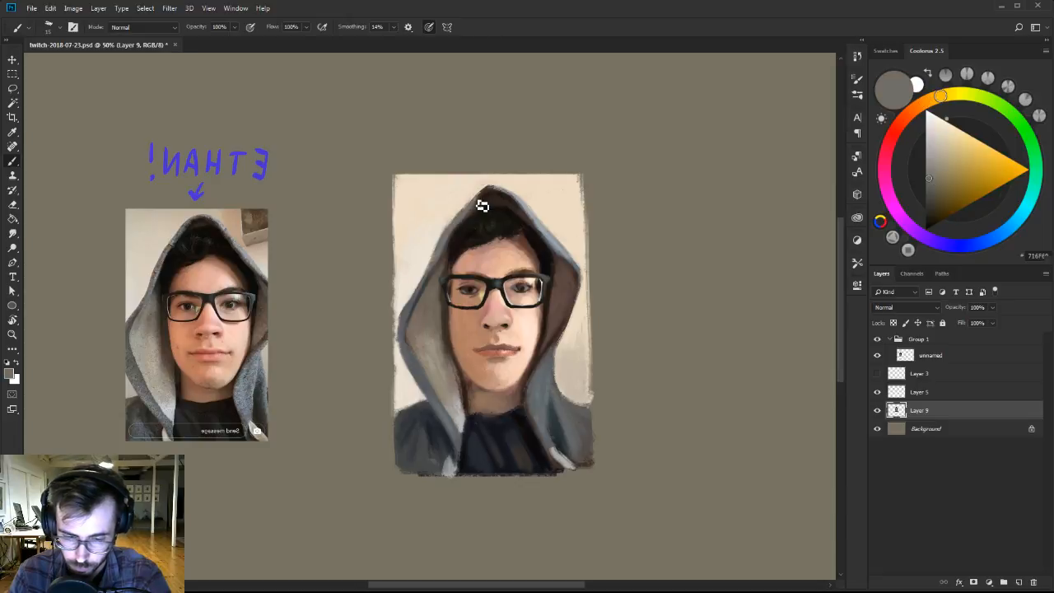
alt+click(498, 188)
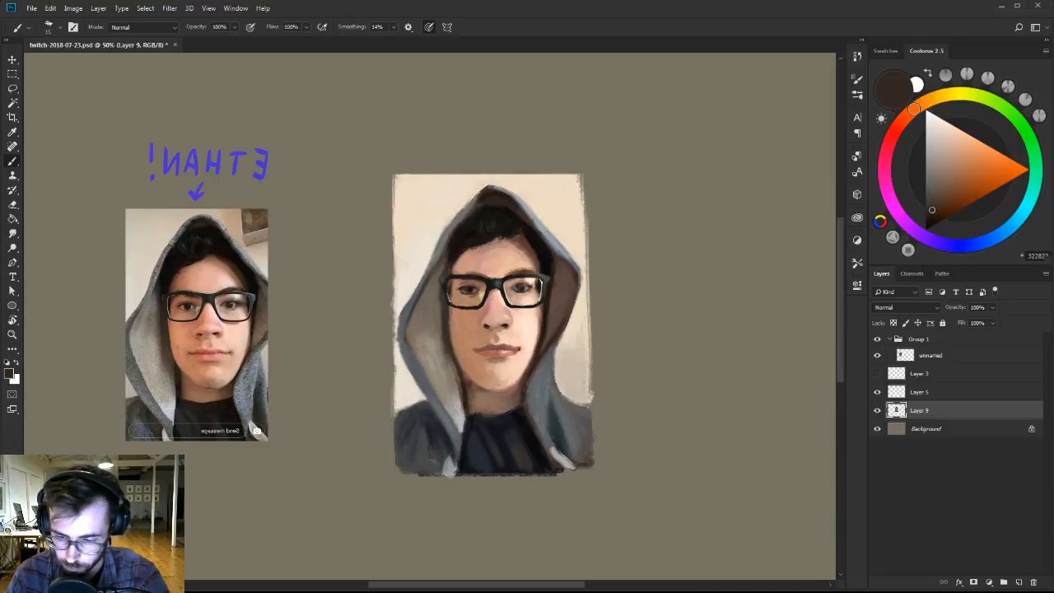
Switch to the 30 px brush from the Ben Brushes-2 set and sample light peach skin from the nose.
key(z)
click(499, 285)
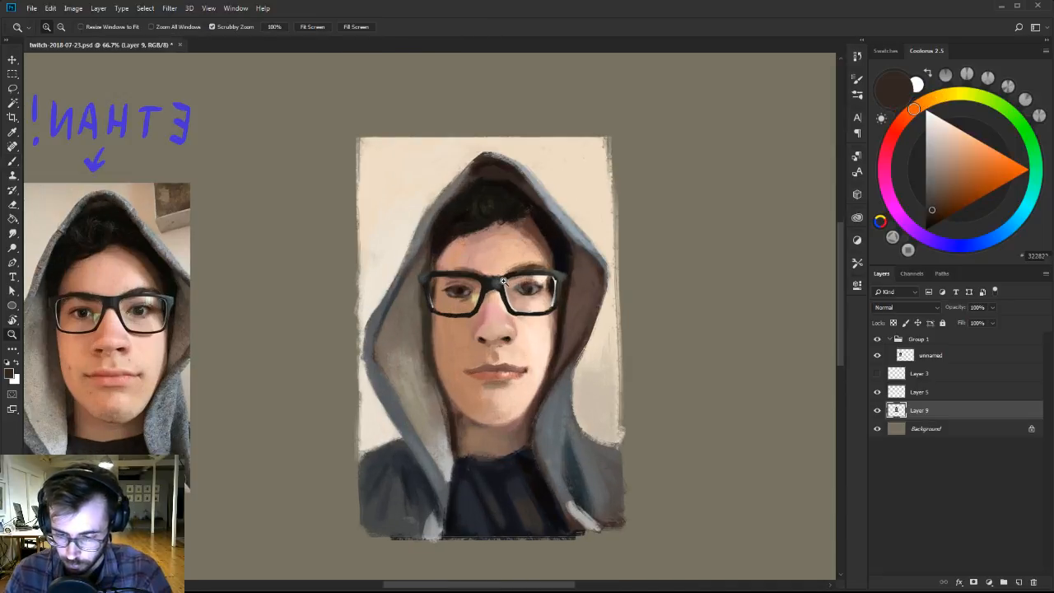
drag(493, 280, 522, 286)
key(b)
right_click(544, 332)
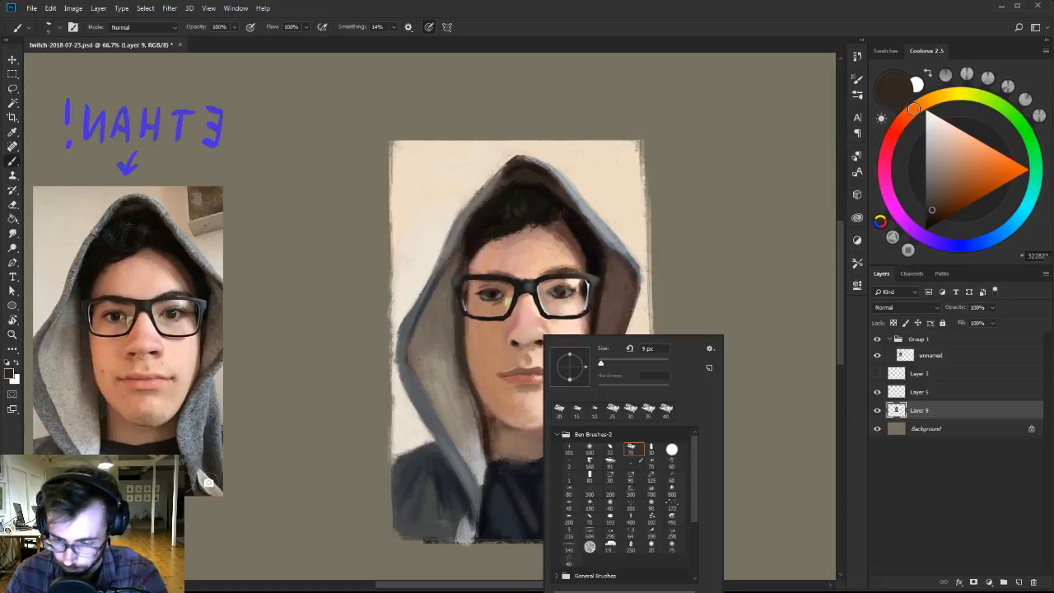
click(650, 449)
alt+click(532, 330)
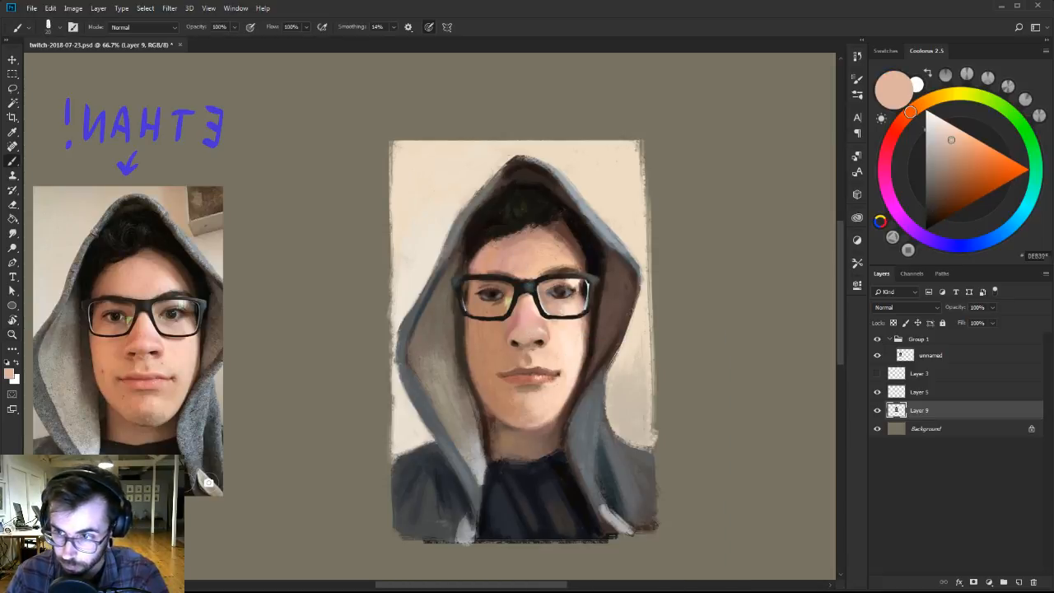
Refine the underside of the nose and the nostrils with sampled pinkish and warm brown skin tones.
alt+click(520, 340)
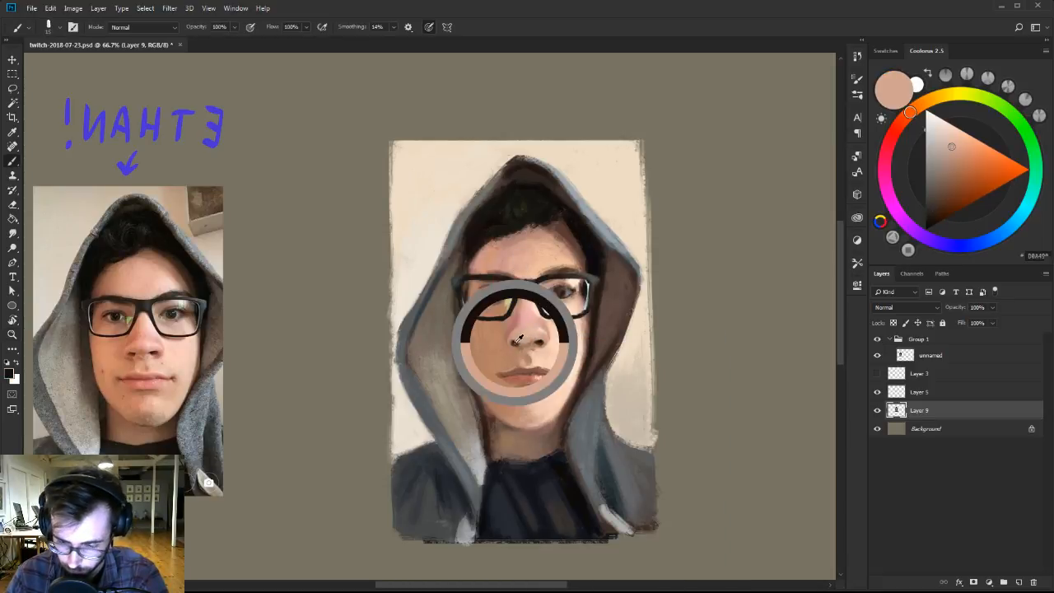
alt+click(524, 344)
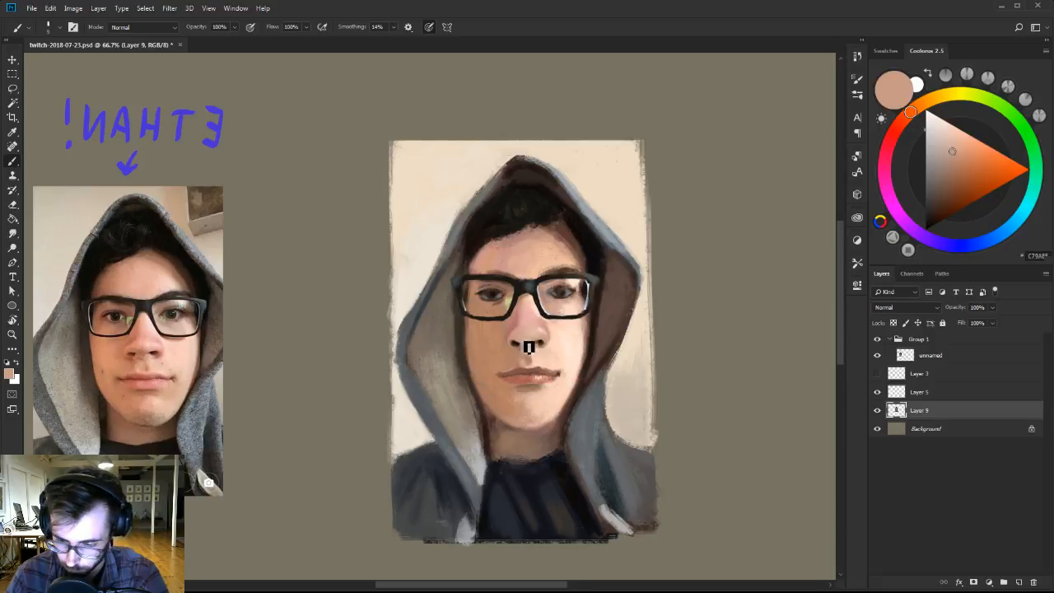
alt+click(521, 345)
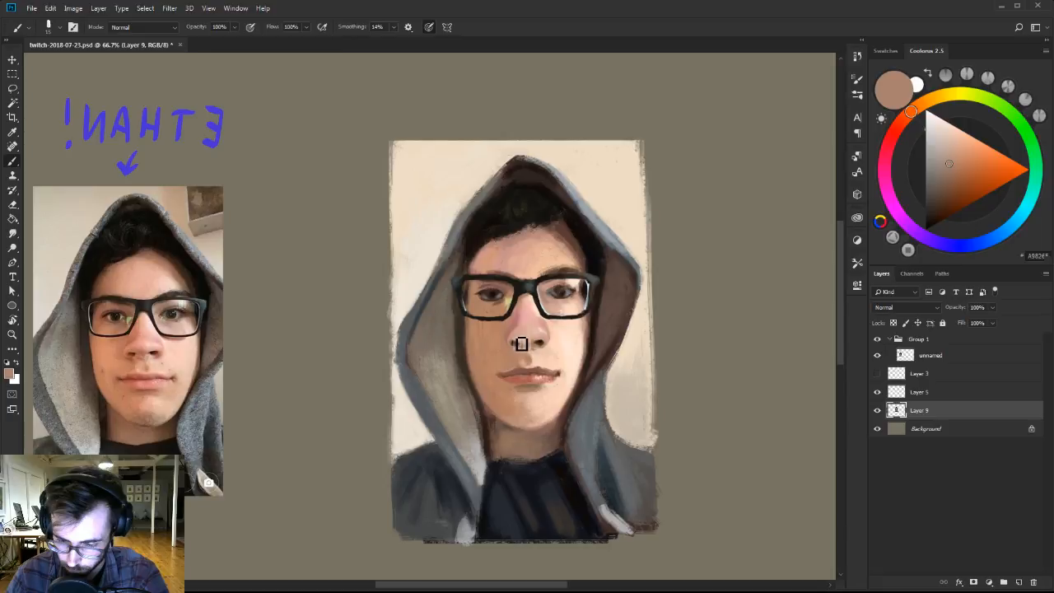
alt+click(526, 346)
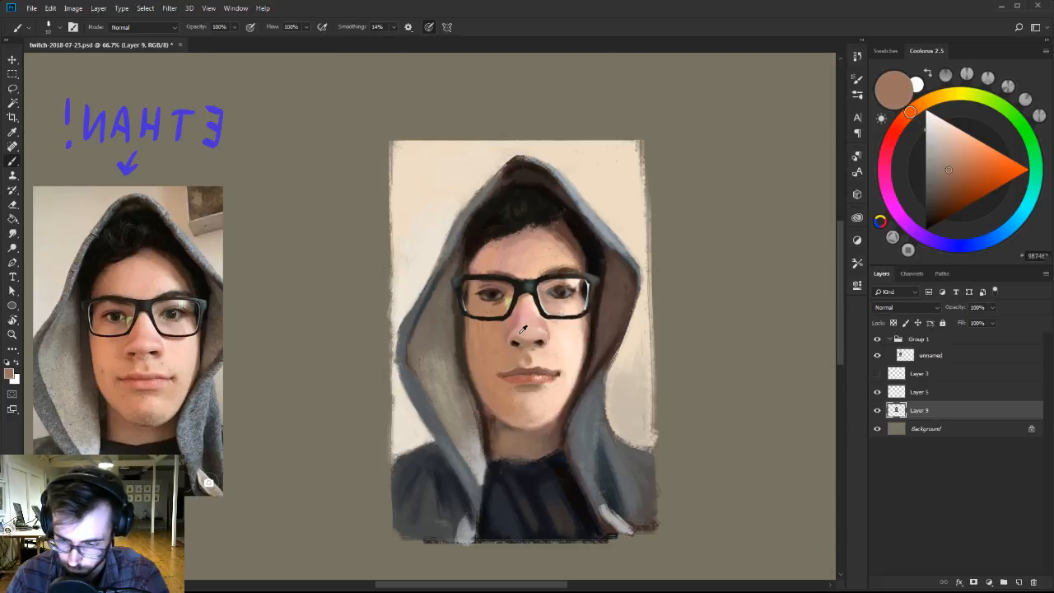
alt+click(532, 343)
alt+click(527, 342)
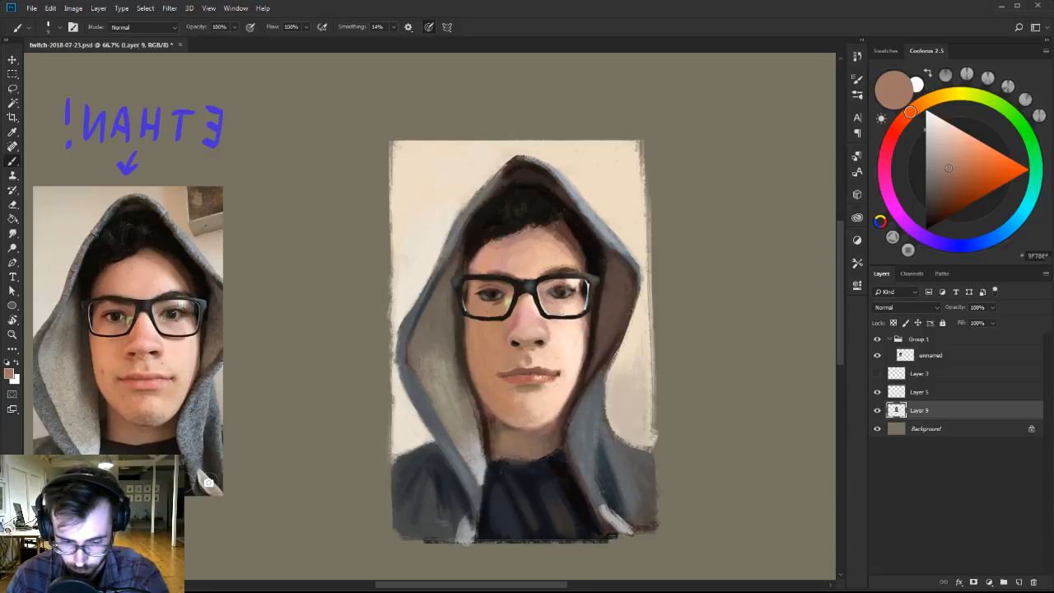
alt+click(543, 346)
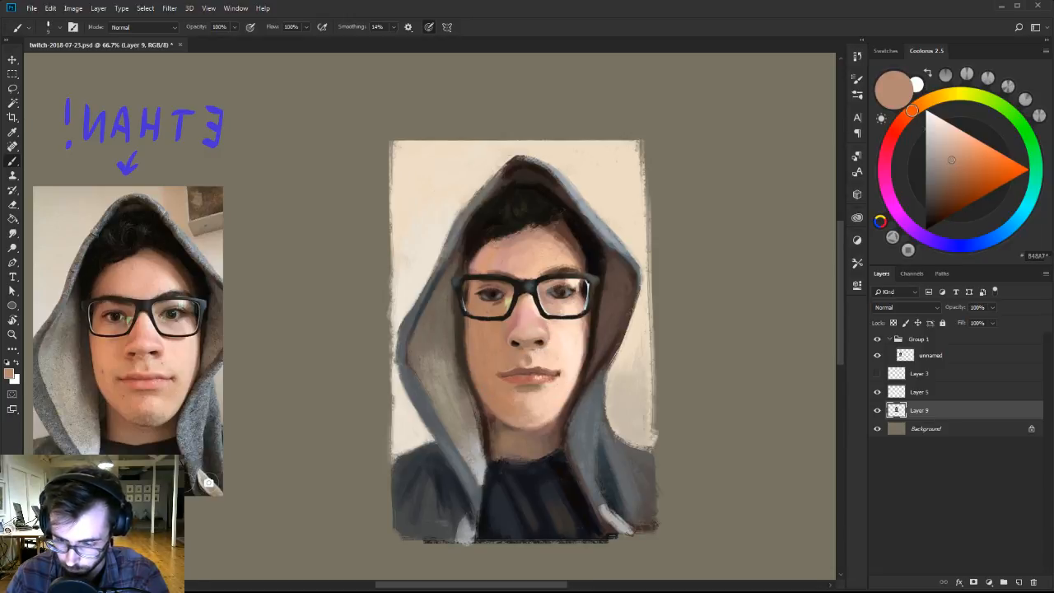
Rework the lit side and bridge of the nose with a very pale highlight and sampled pink tones.
alt+click(542, 332)
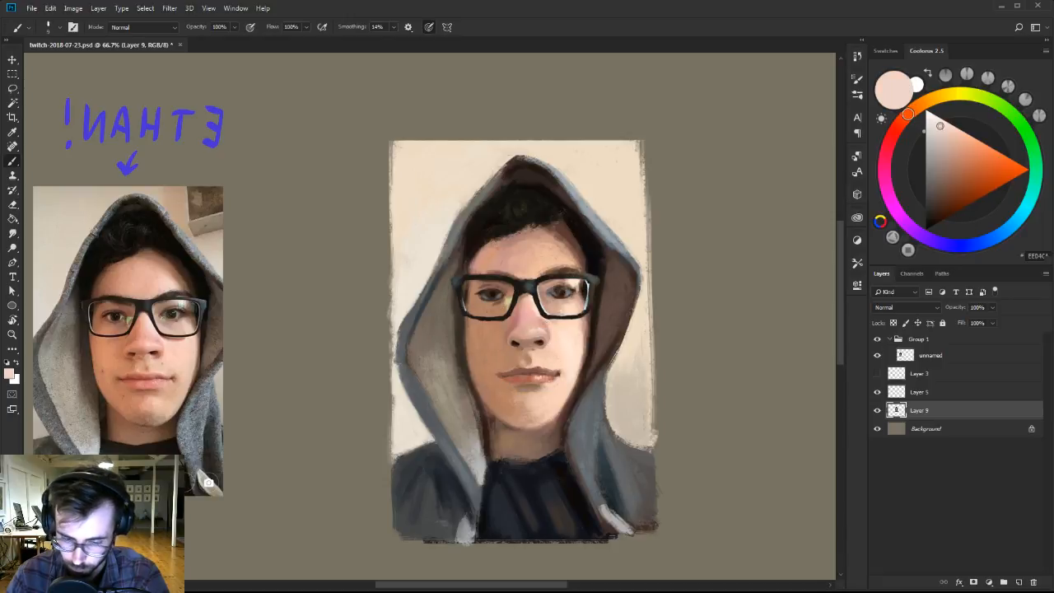
click(936, 115)
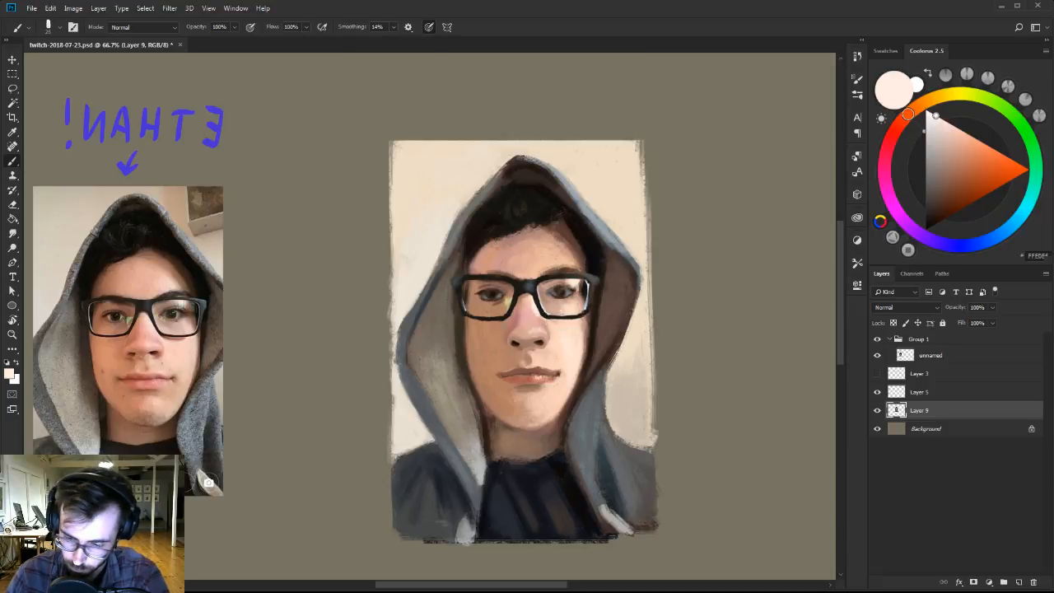
alt+click(541, 315)
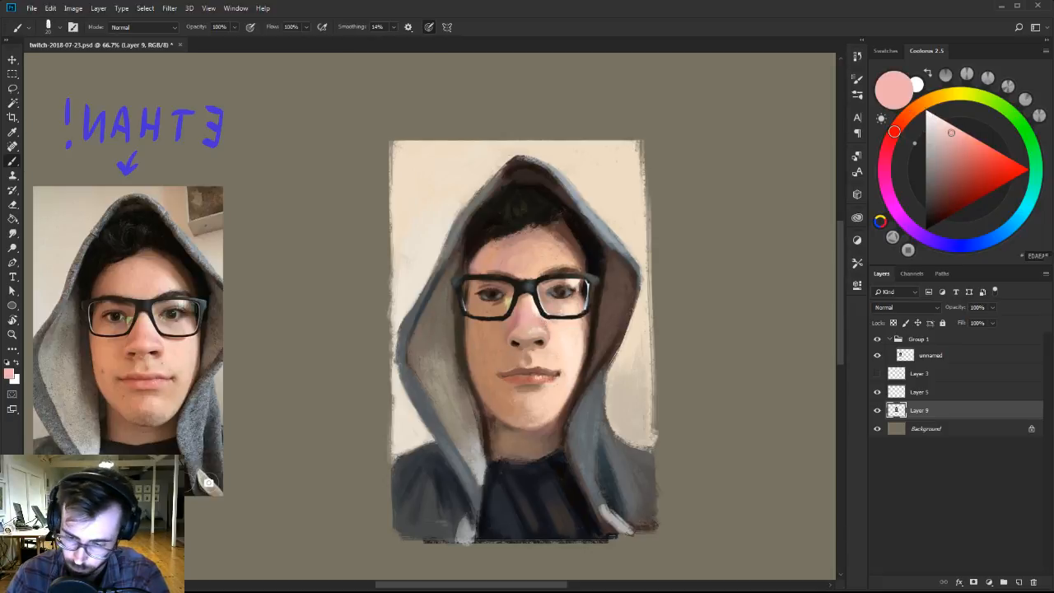
alt+click(528, 306)
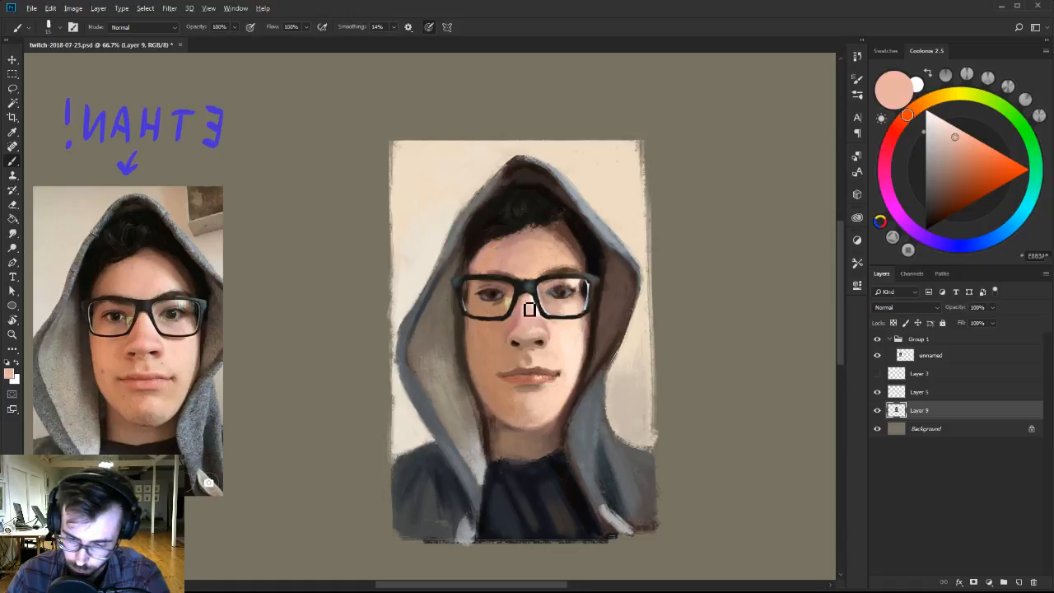
alt+click(525, 308)
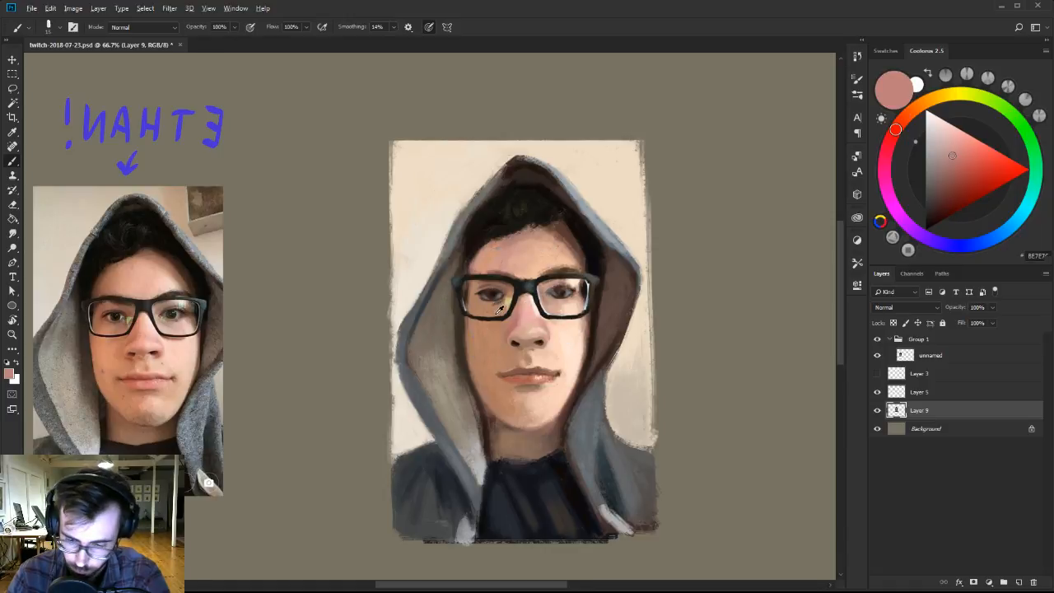
Shade the skin around the shaded-side eye inside the glasses lens with a muted mid-brown.
alt+click(490, 312)
key(bracketright)
alt+click(488, 309)
click(947, 175)
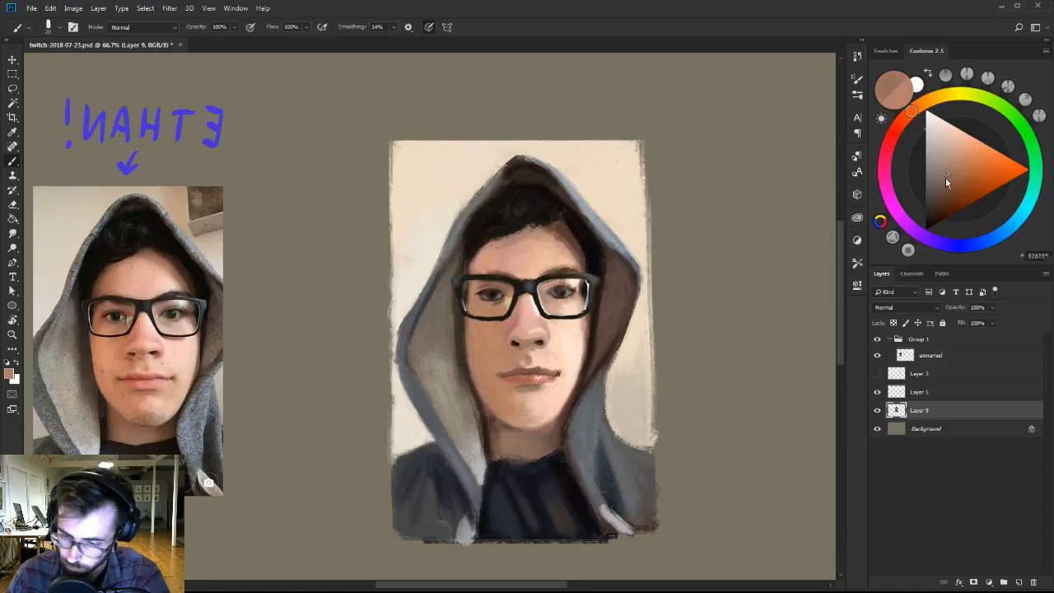
click(945, 178)
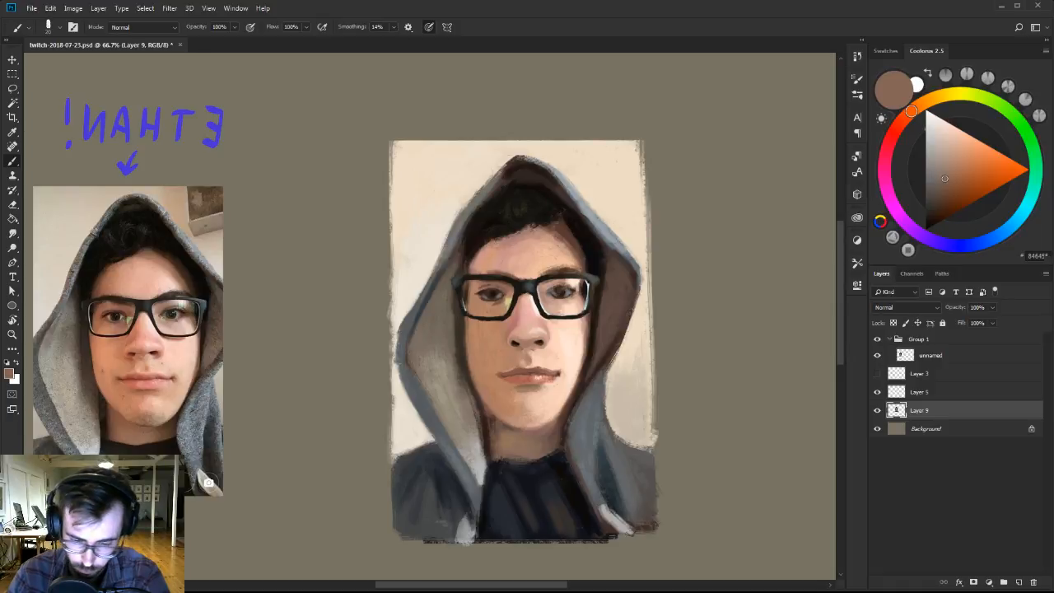
alt+click(498, 304)
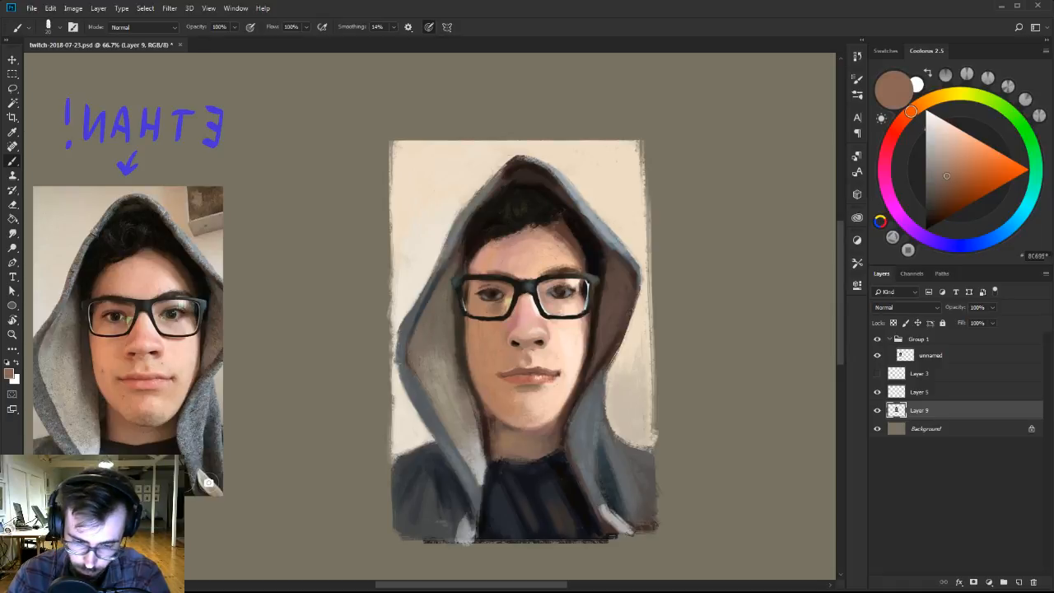
right_click(505, 304)
alt+click(505, 289)
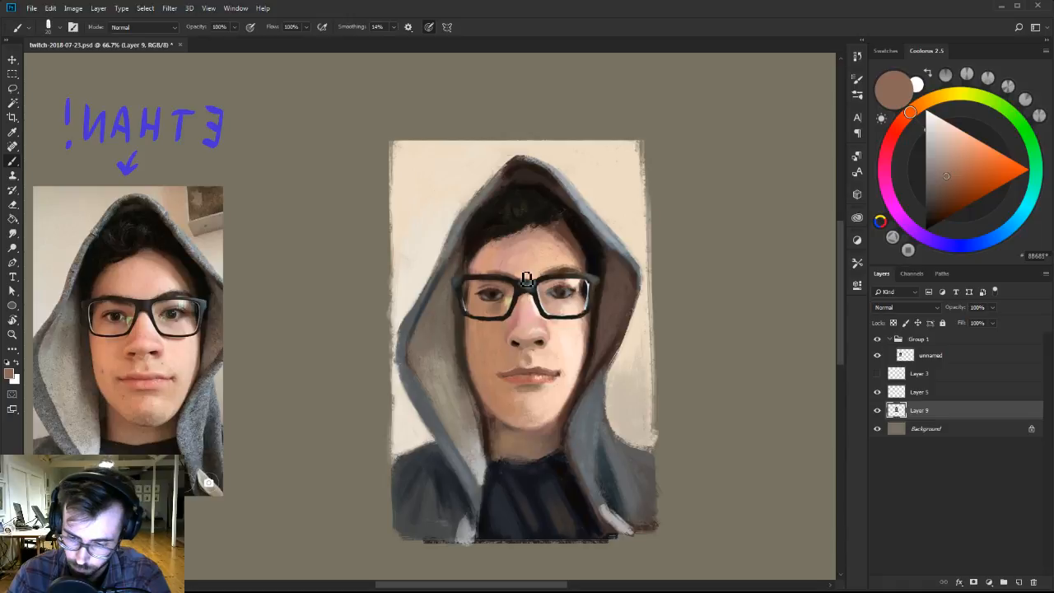
Refine the shaded-side eye's outer corner and darken the hair along that temple with a near-black brown.
alt+click(527, 280)
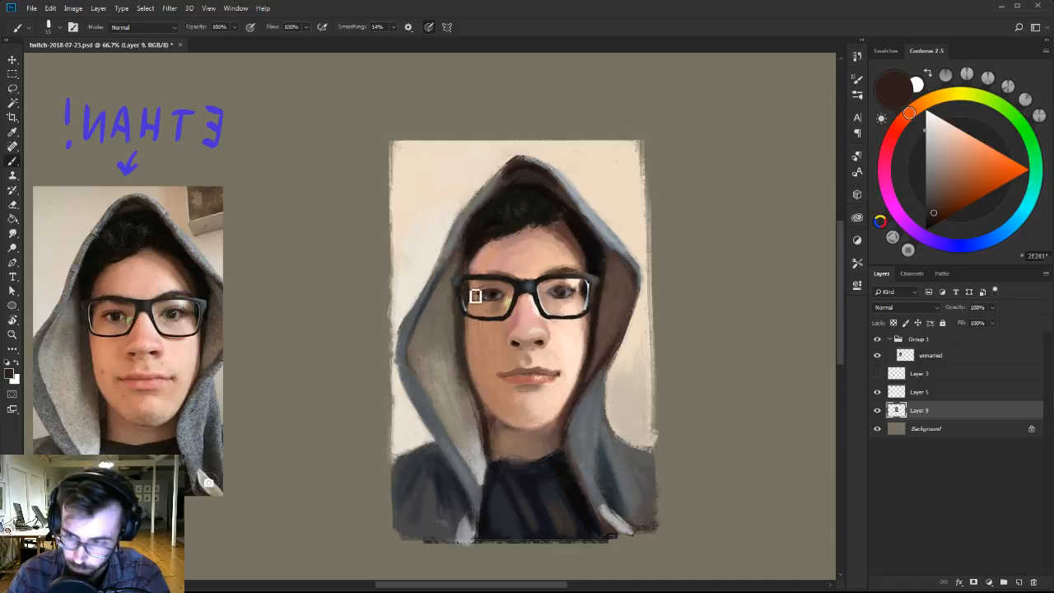
alt+click(478, 310)
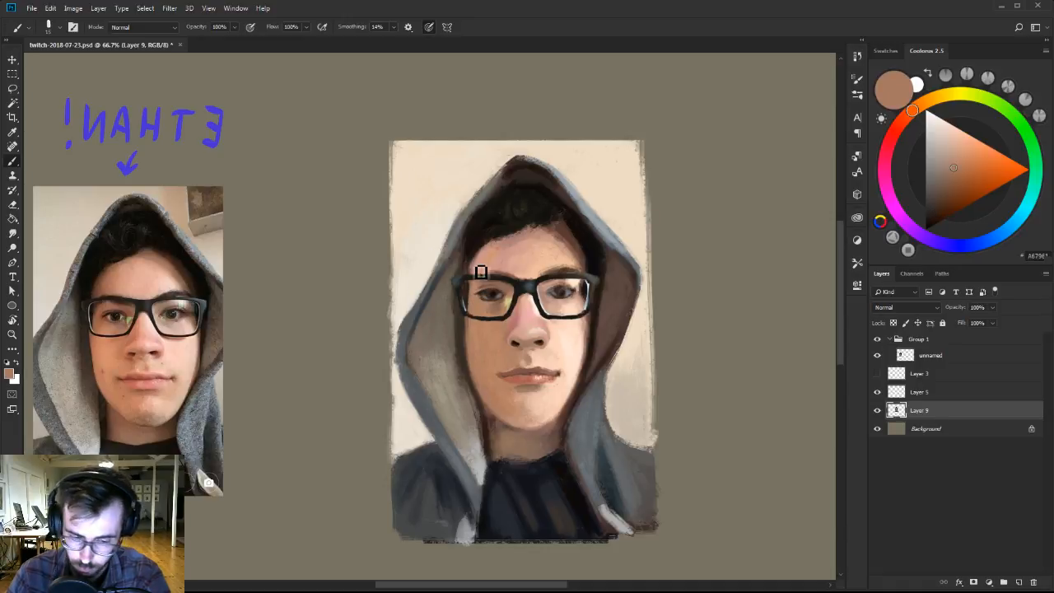
mouse_move(936, 203)
mouse_down()
mouse_move(930, 219)
mouse_move(929, 198)
mouse_up()
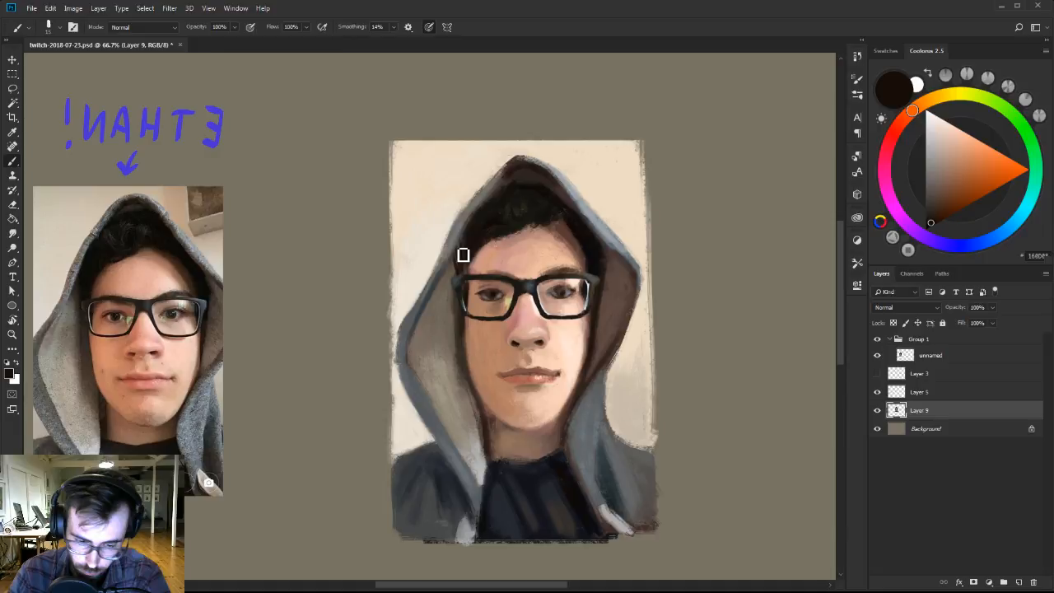
click(935, 224)
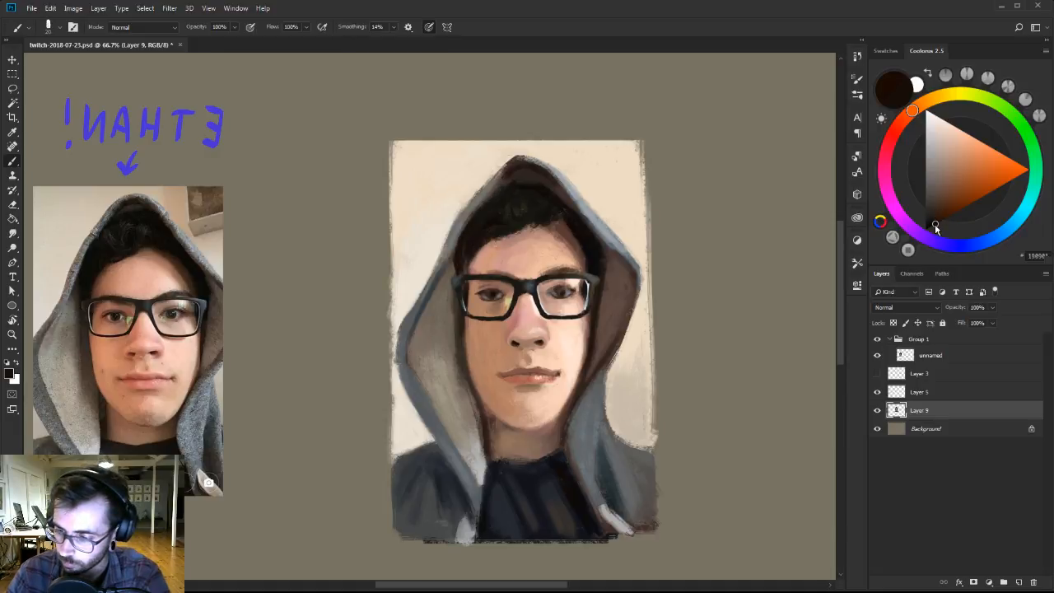
key([)
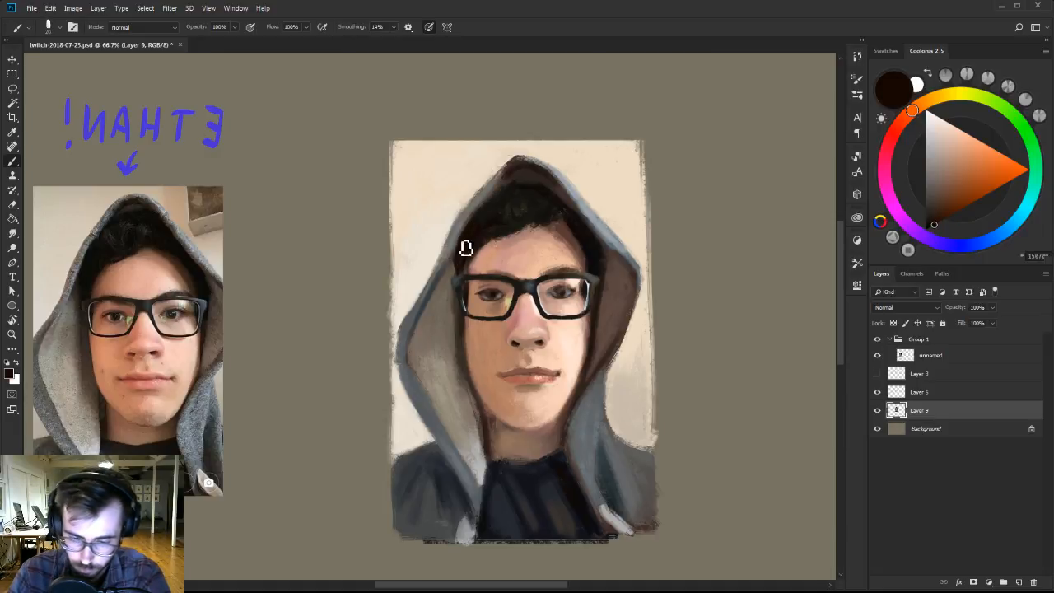
Blend the forehead, its hairline and the lit-side temple with sampled pink, brown and peach tones, restating the dark hair edge.
alt+click(512, 243)
alt+click(566, 236)
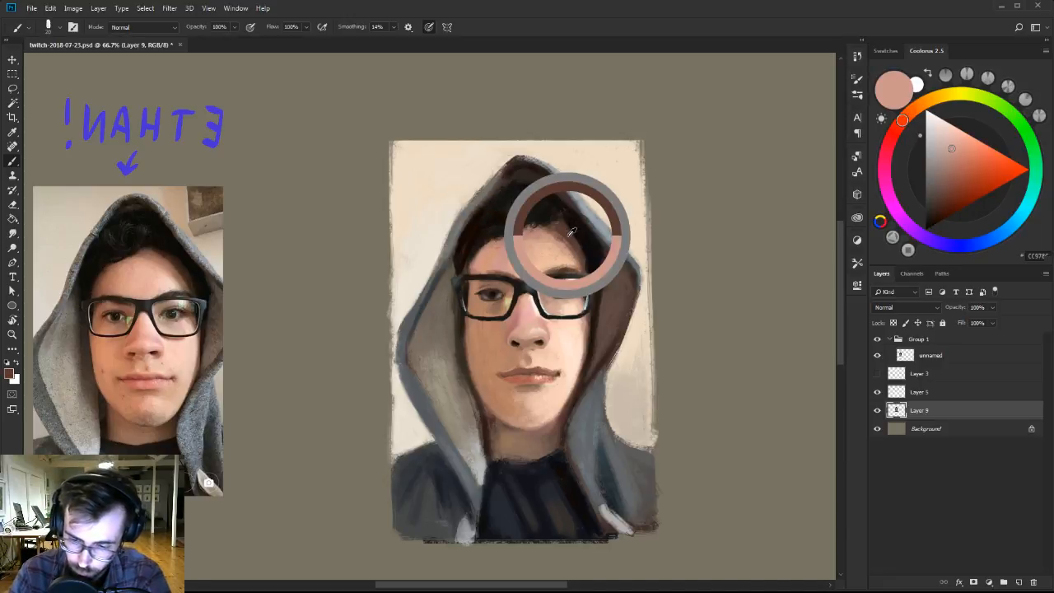
alt+click(581, 262)
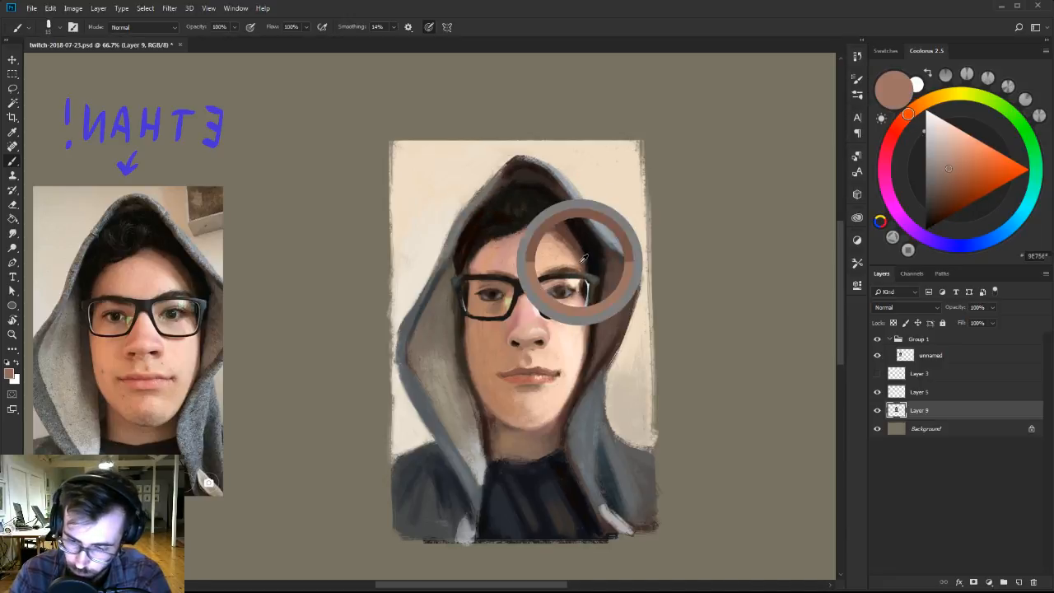
alt+click(554, 237)
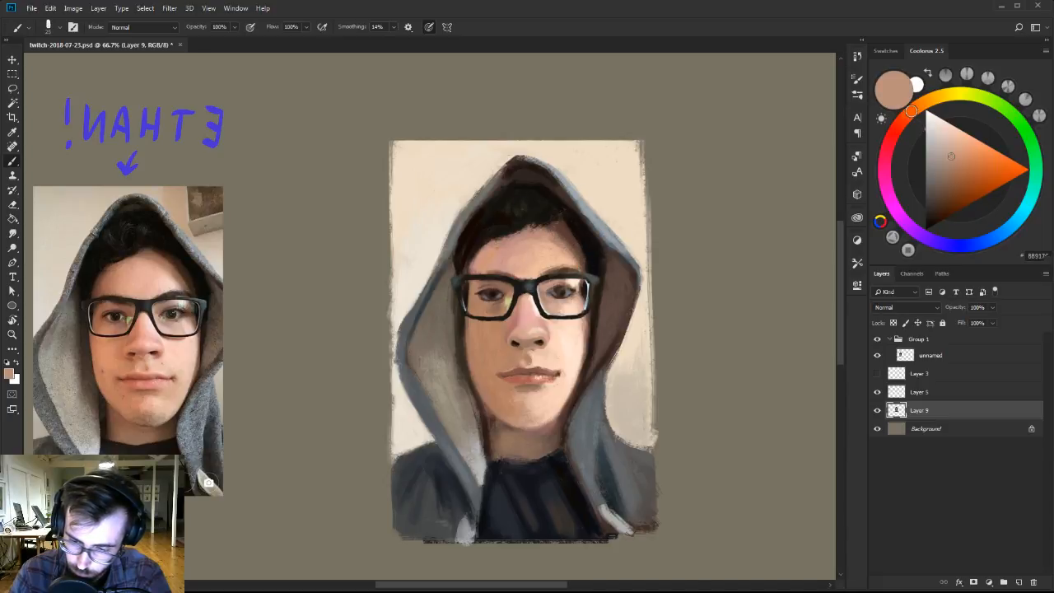
alt+click(593, 251)
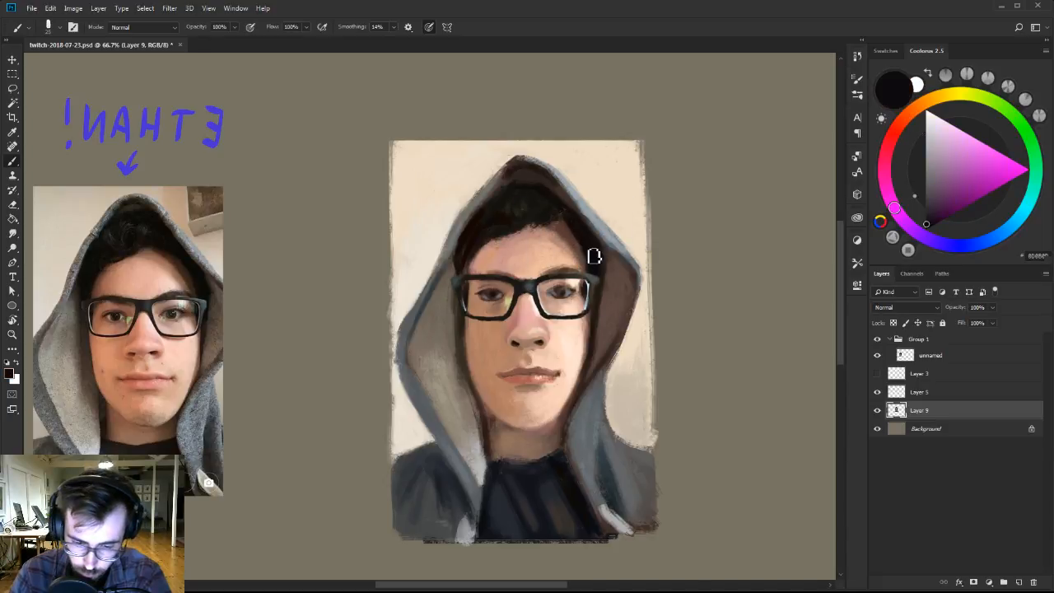
alt+click(546, 261)
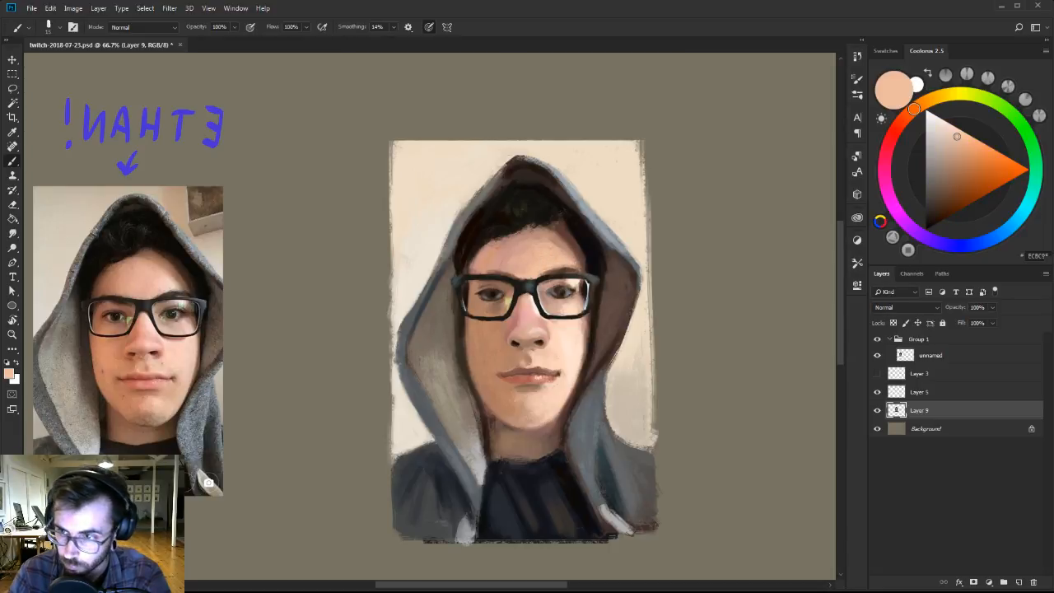
Darken the shaded-side eyebrow above the glasses with a near-black brown and sample light skin from the nose.
click(932, 228)
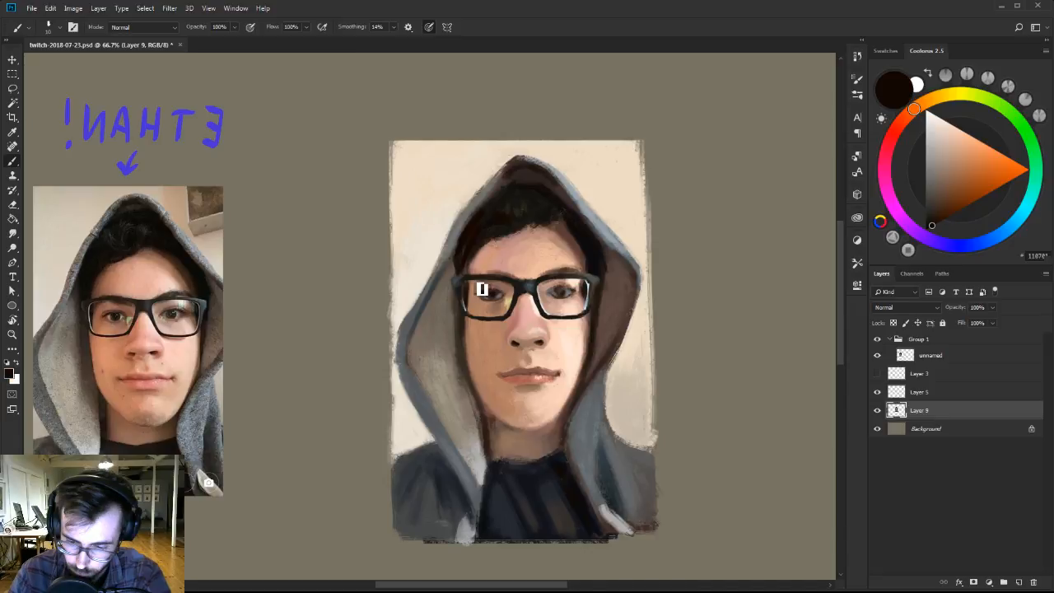
key(])
drag(479, 274, 502, 271)
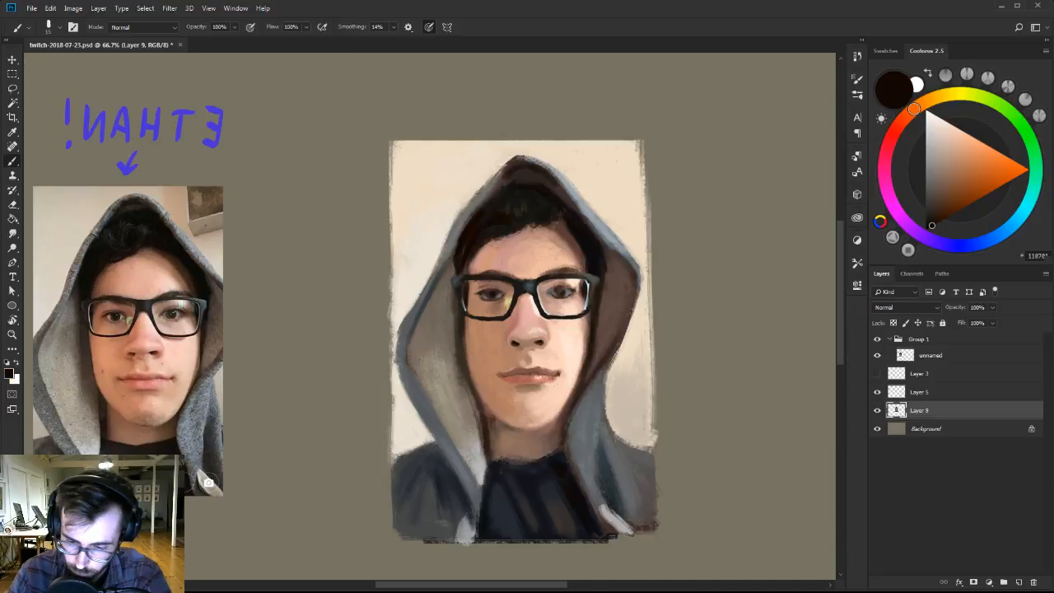
alt+click(527, 332)
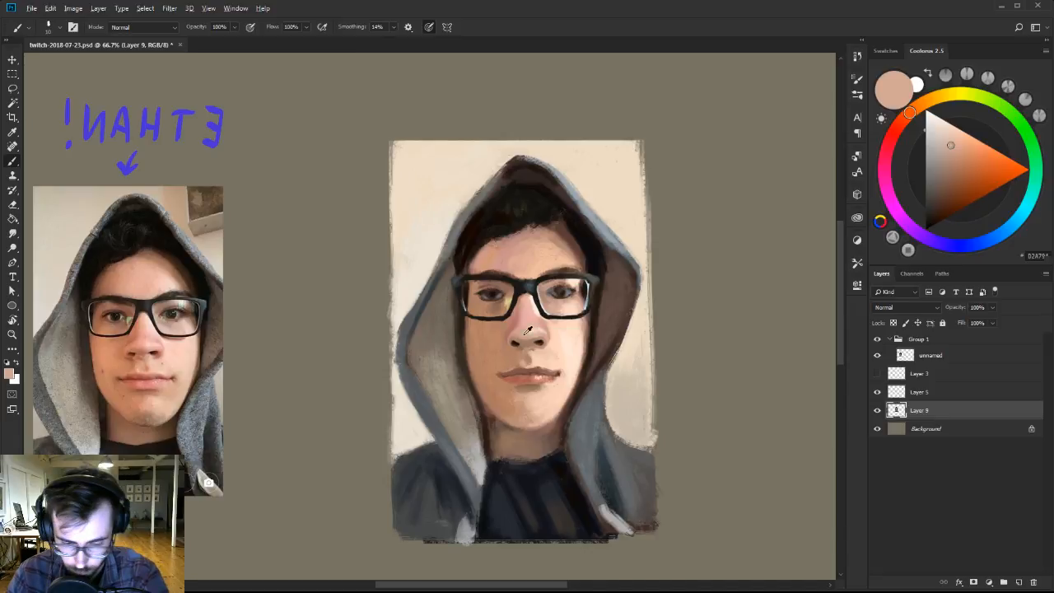
Refine the lips and the skin between nose and mouth with sampled skin tones and a very dark red-brown.
alt+click(536, 354)
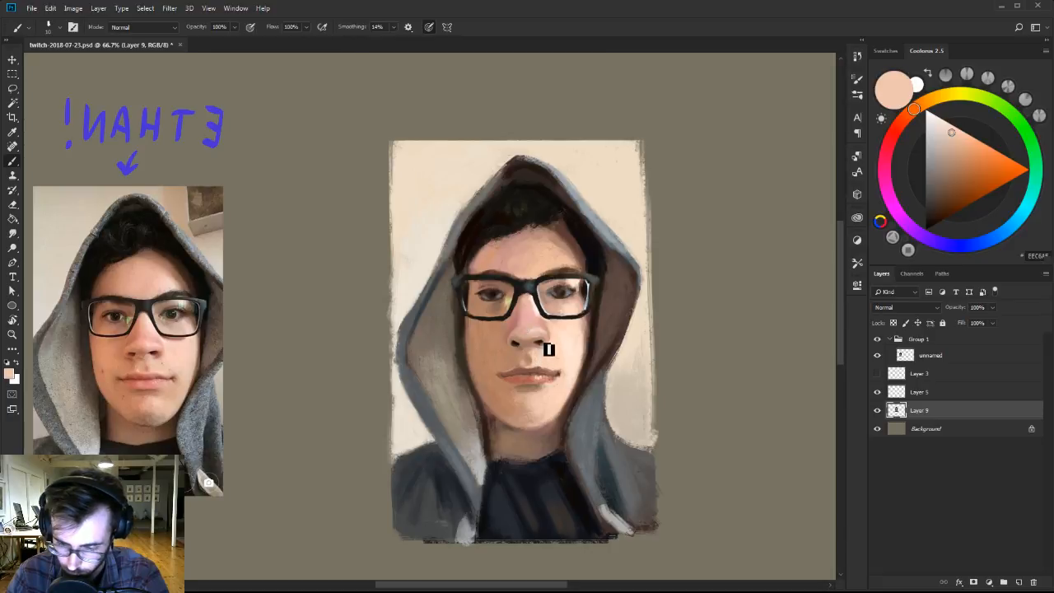
alt+click(533, 367)
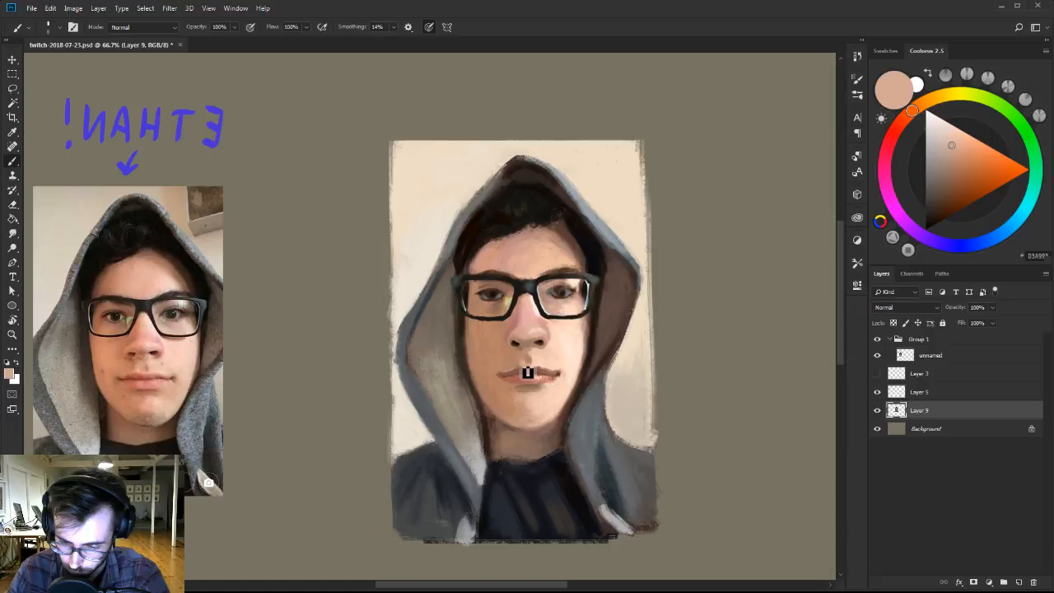
alt+click(506, 377)
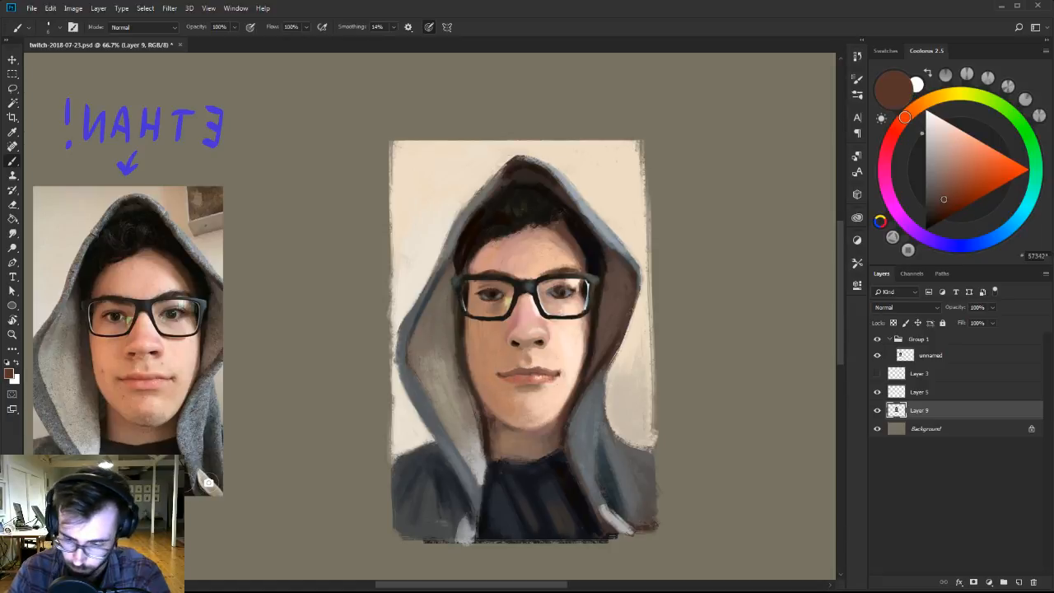
click(945, 213)
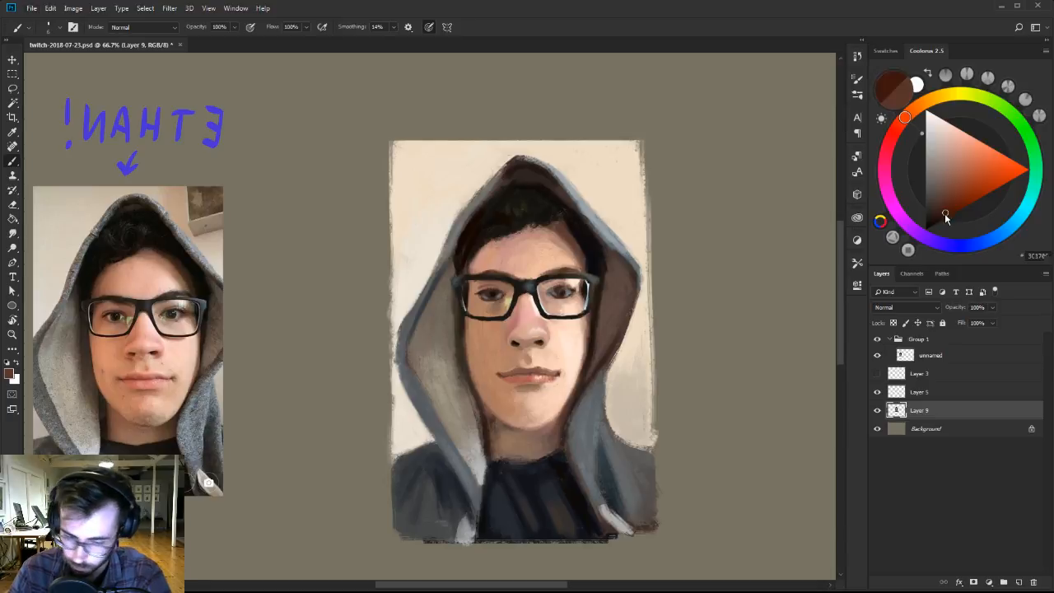
drag(944, 213, 944, 218)
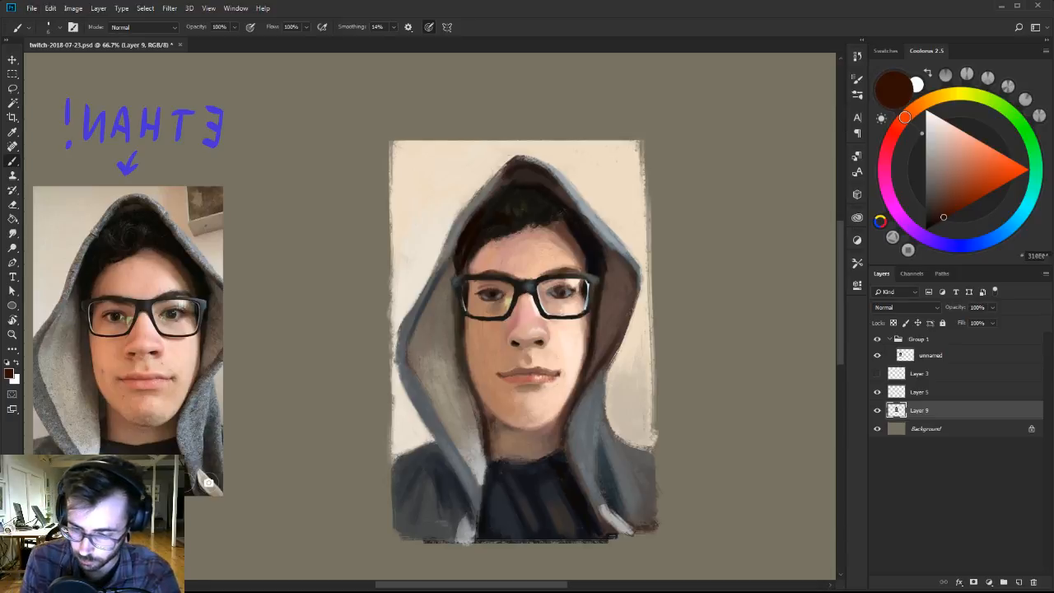
alt+click(527, 387)
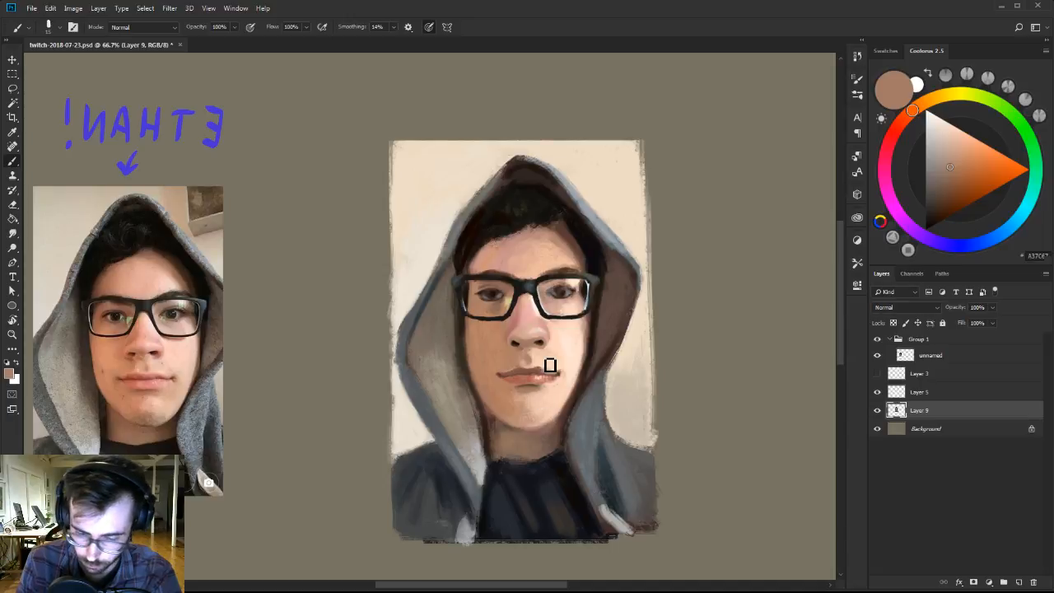
alt+click(544, 375)
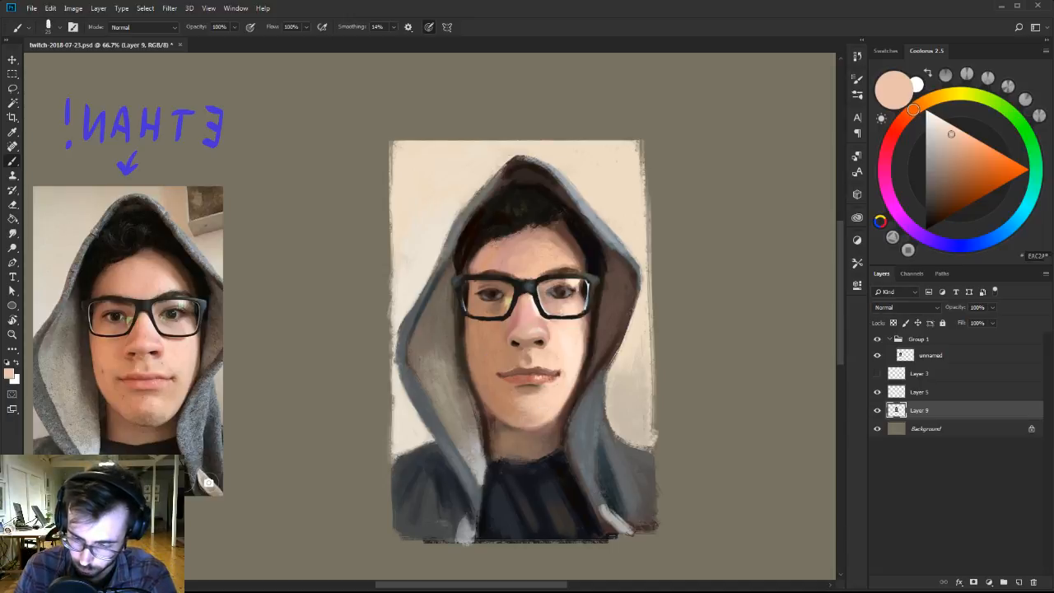
Touch up the neck beneath the chin and the skin around the lit-side eye with sampled brown and pale peach.
alt+click(523, 434)
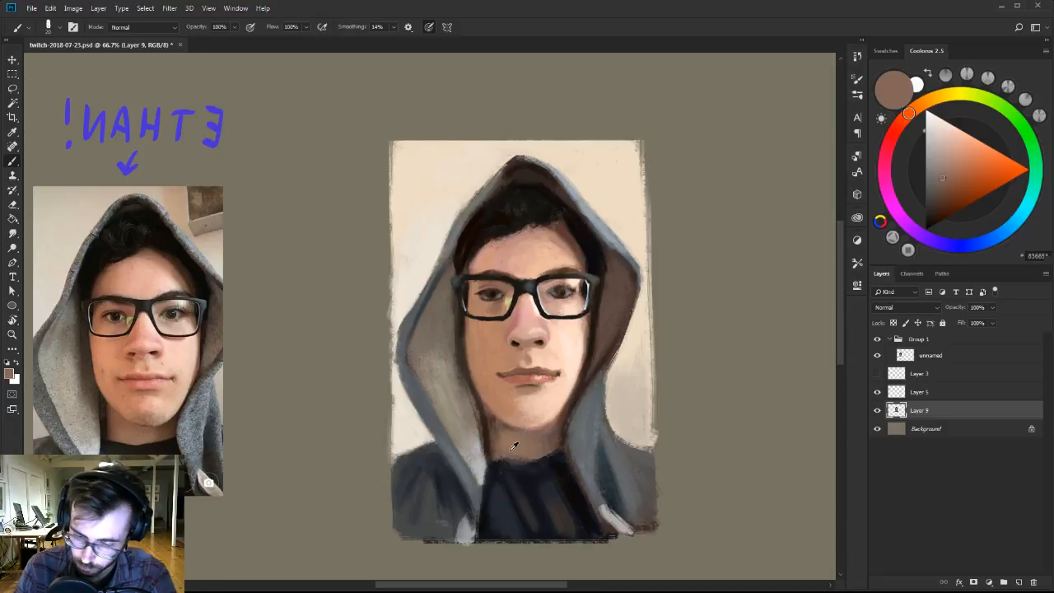
alt+click(568, 295)
alt+click(567, 308)
key([)
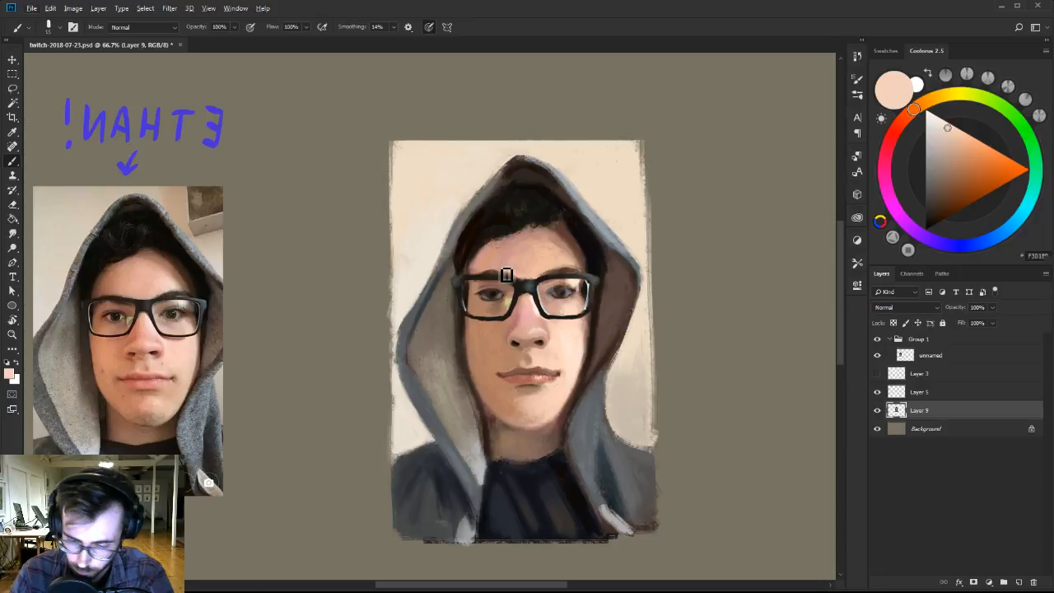
Toggle the glasses layer, Layer 5, to check the face beneath, and retouch the shaded-side lens reflection with sampled muted yellow.
click(877, 392)
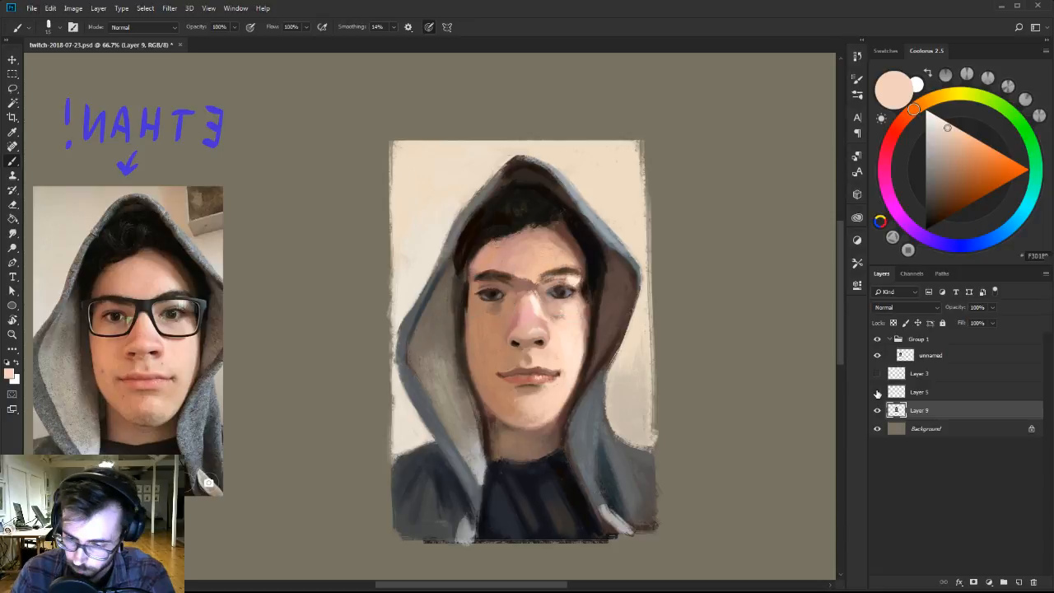
click(877, 392)
click(918, 392)
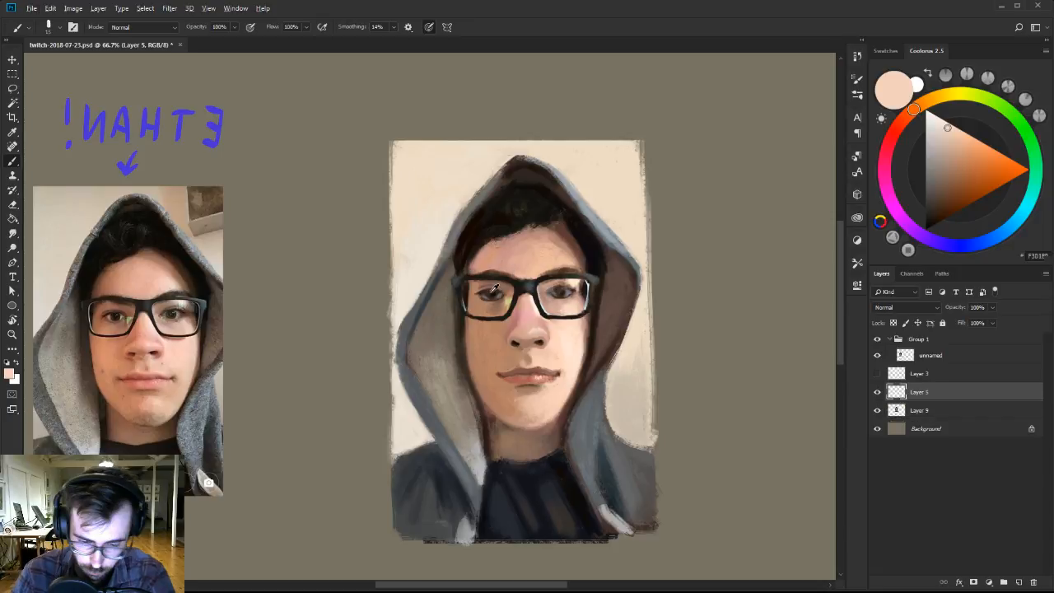
alt+click(504, 303)
key(bracketleft)
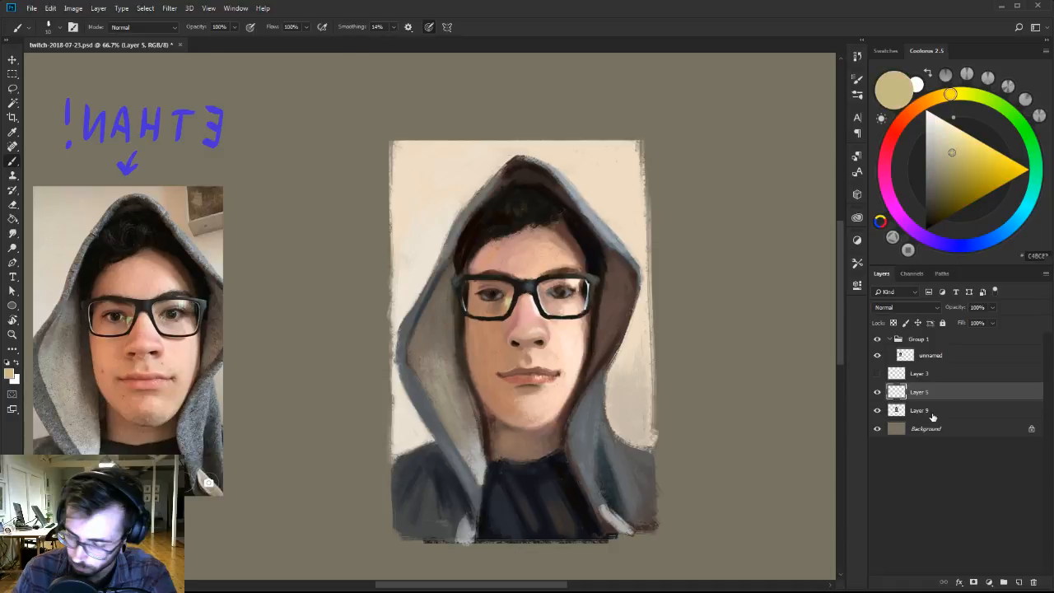
Refine the shaded-side eye on Layer 9 with sampled mid-browns for the lid and near-black for the lashes and iris.
click(933, 412)
alt+click(482, 296)
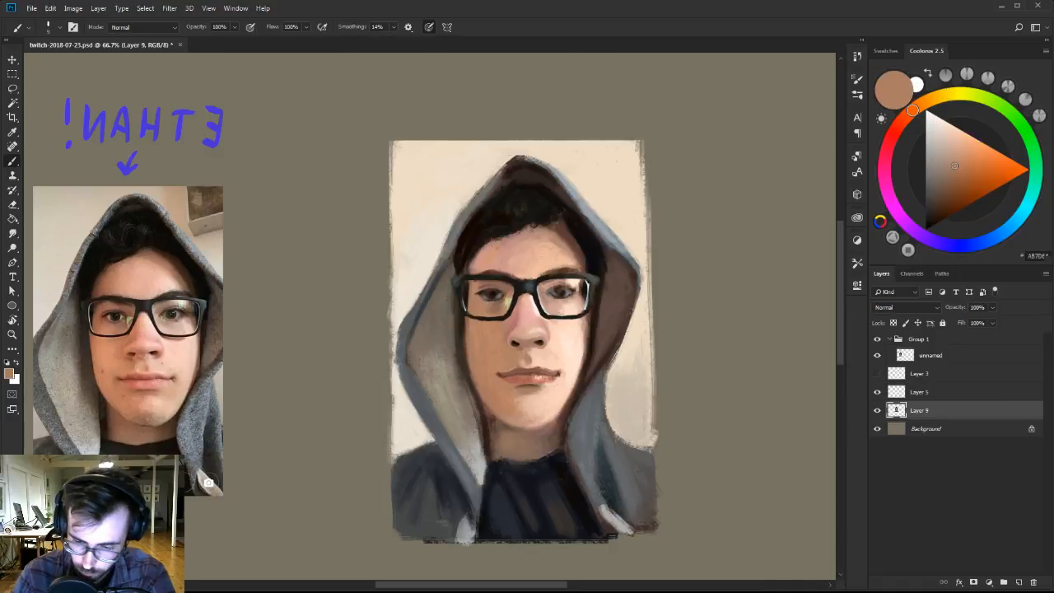
alt+click(499, 298)
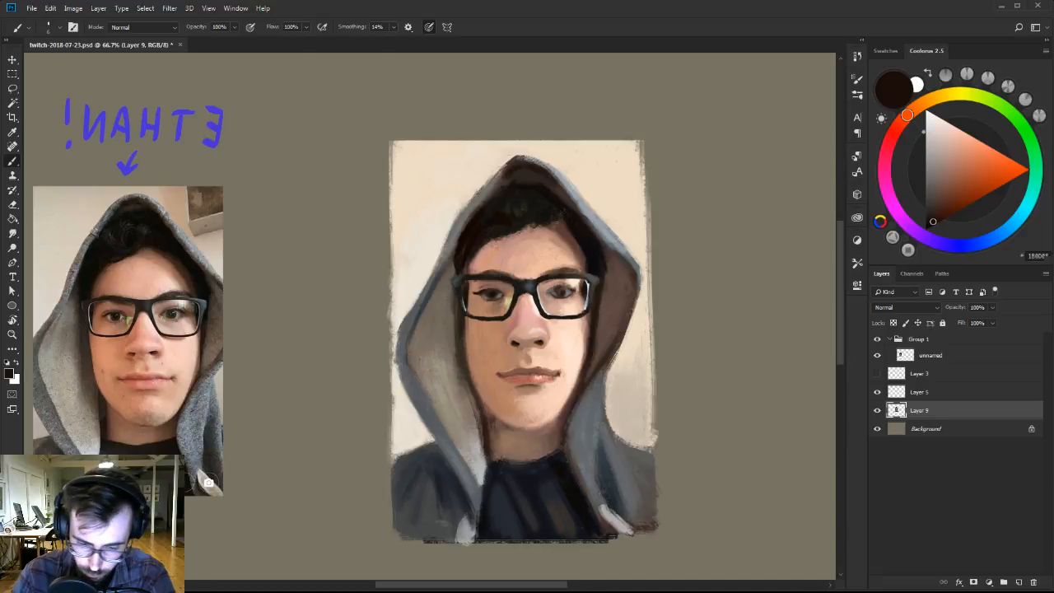
alt+click(487, 287)
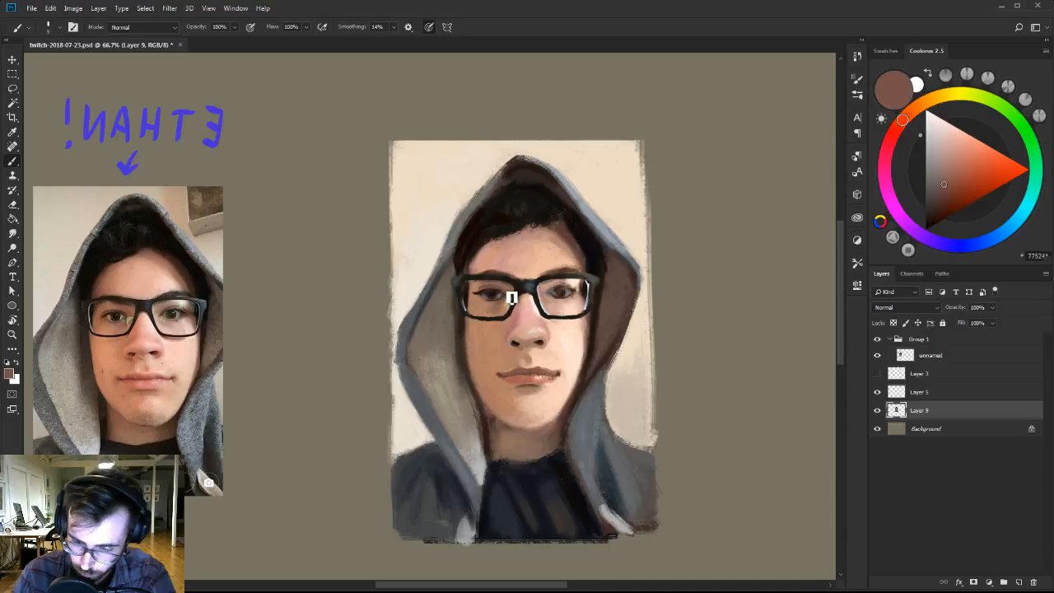
alt+click(504, 280)
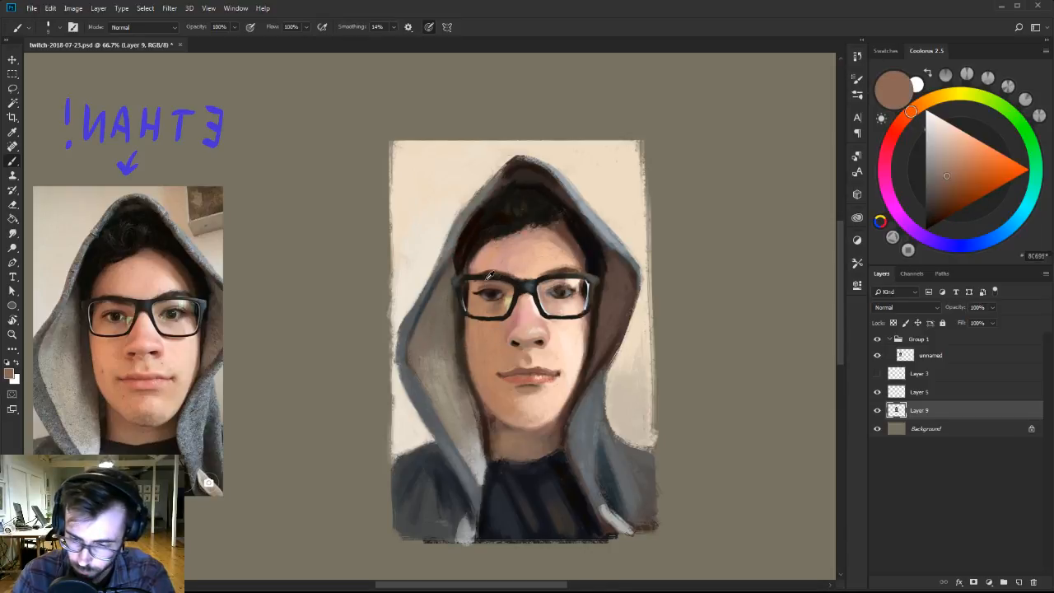
alt+click(496, 290)
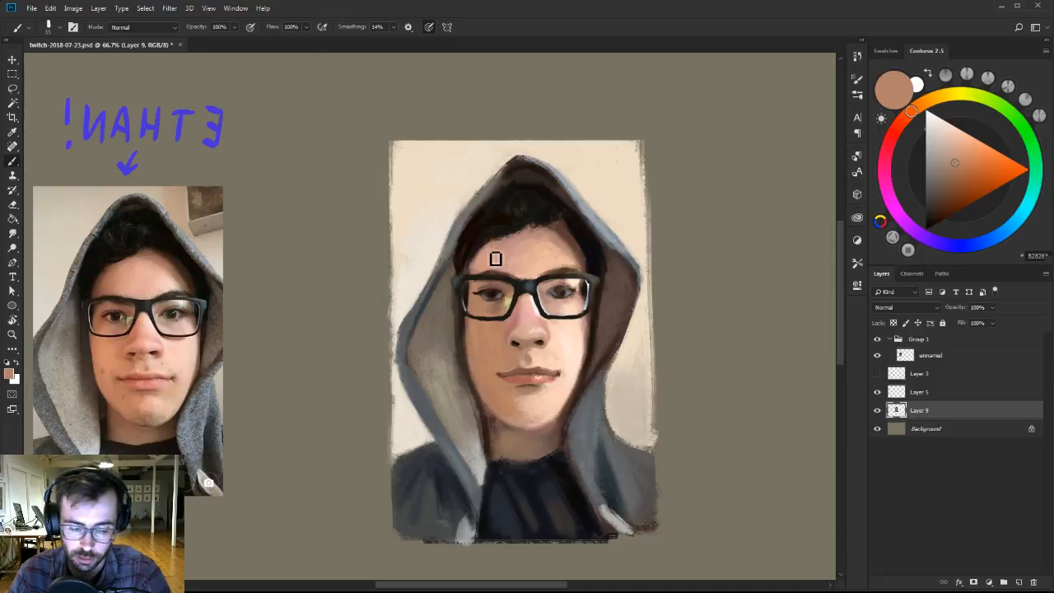
Darken the shadow between the shaded-side jaw, neck and hood with dark browns down to the shirt collar.
alt+click(504, 432)
alt+click(486, 402)
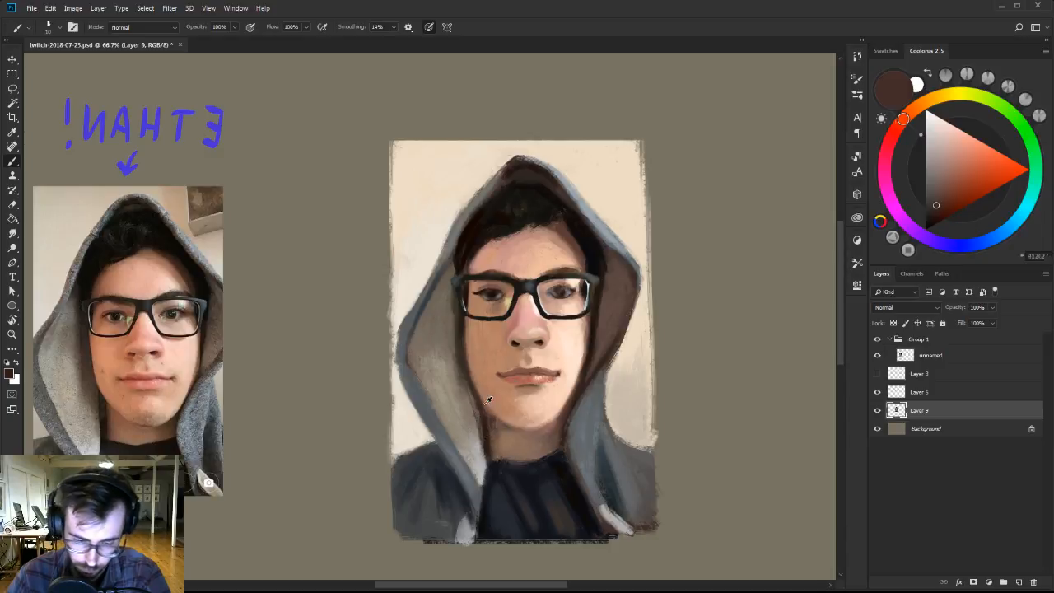
alt+click(491, 433)
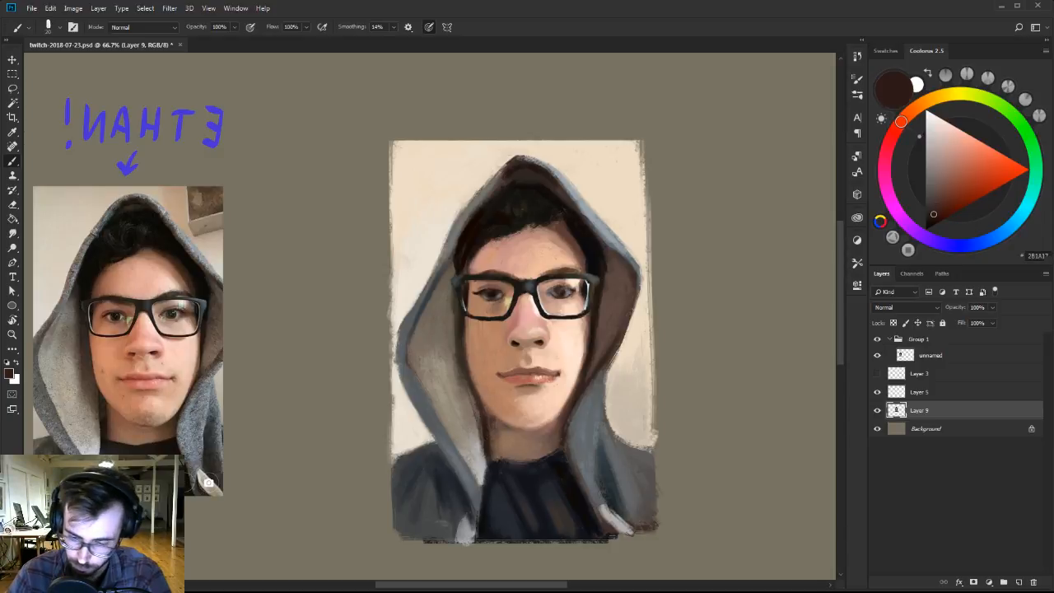
alt+click(495, 464)
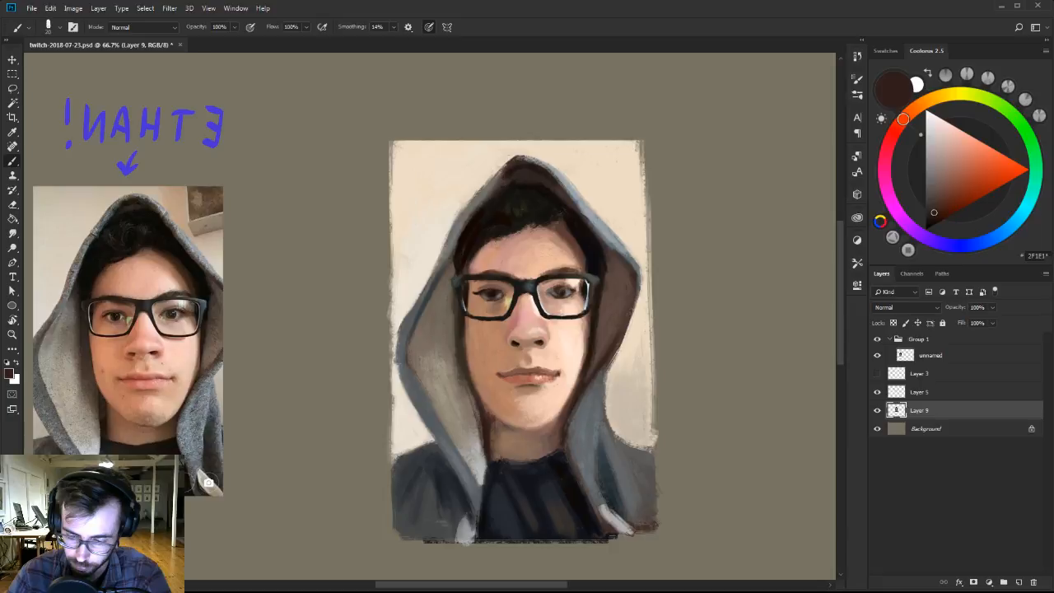
click(933, 220)
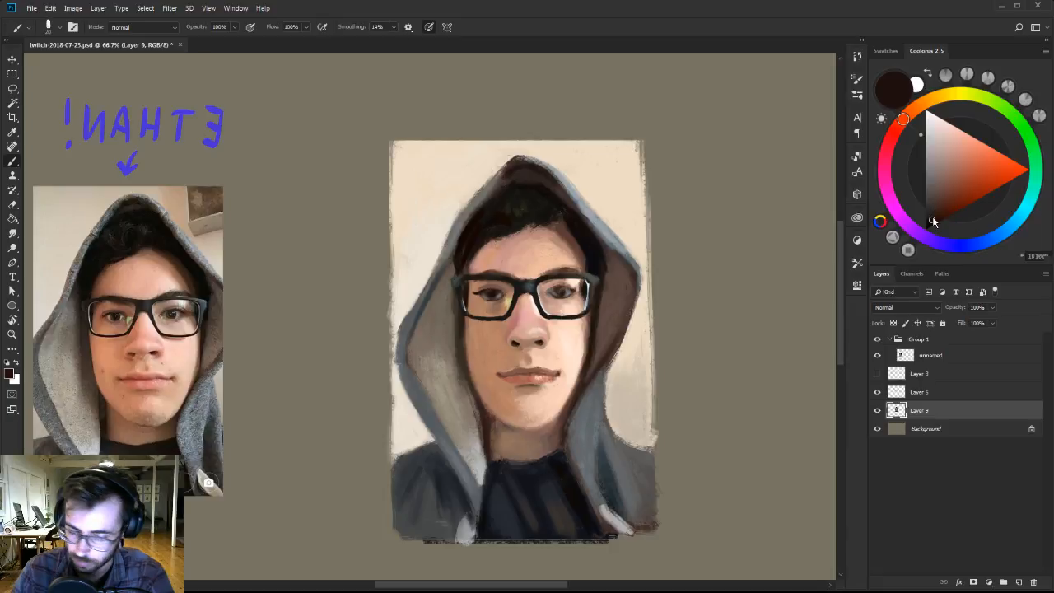
alt+click(496, 423)
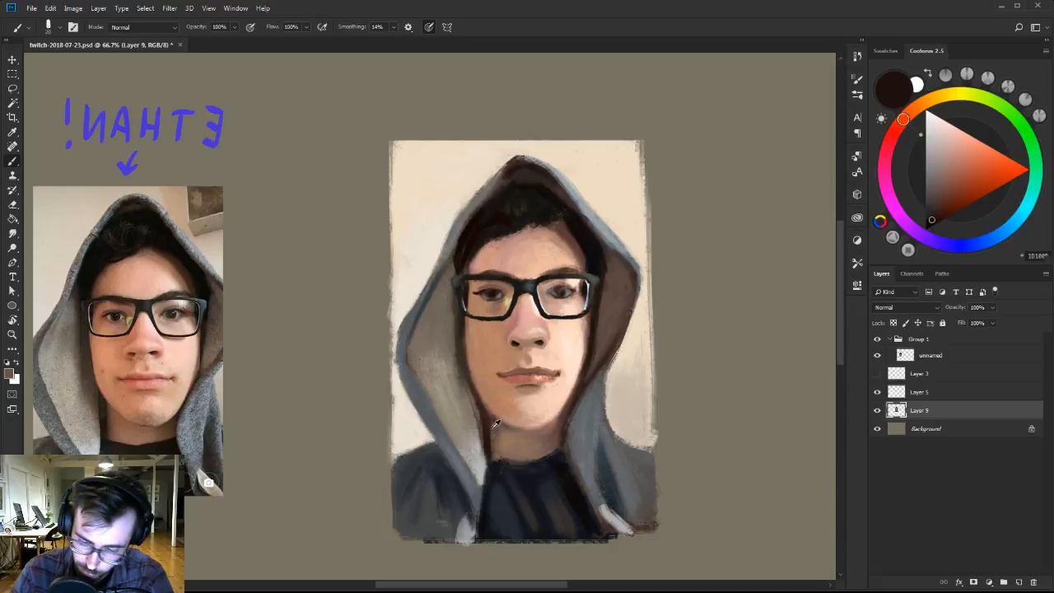
Switch to the first brush preset in Ben Brushes-2 and blend the jawline and both sides of the neck with sampled browns.
right_click(499, 437)
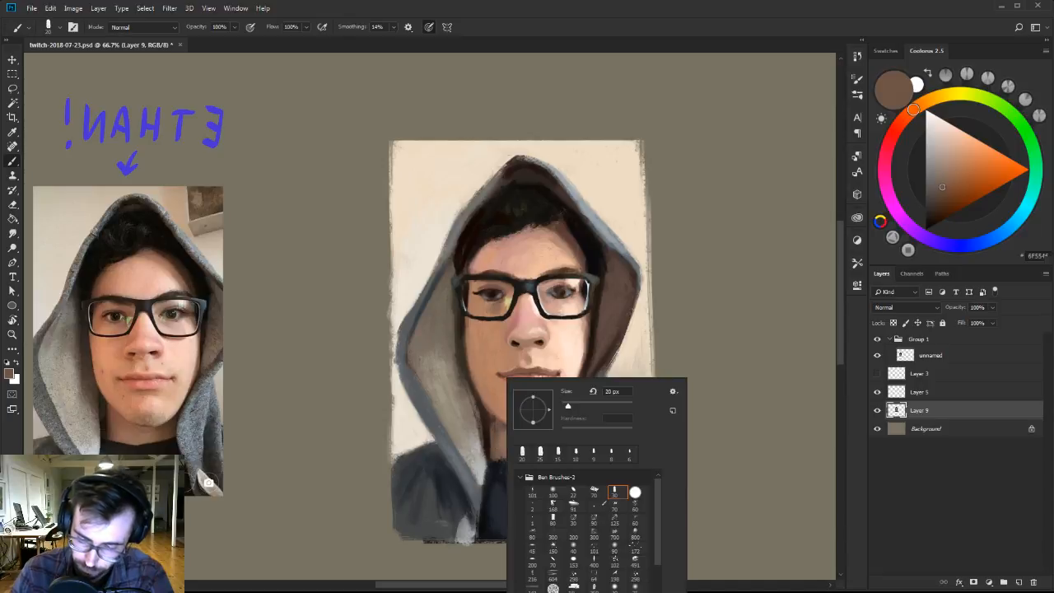
double_click(533, 487)
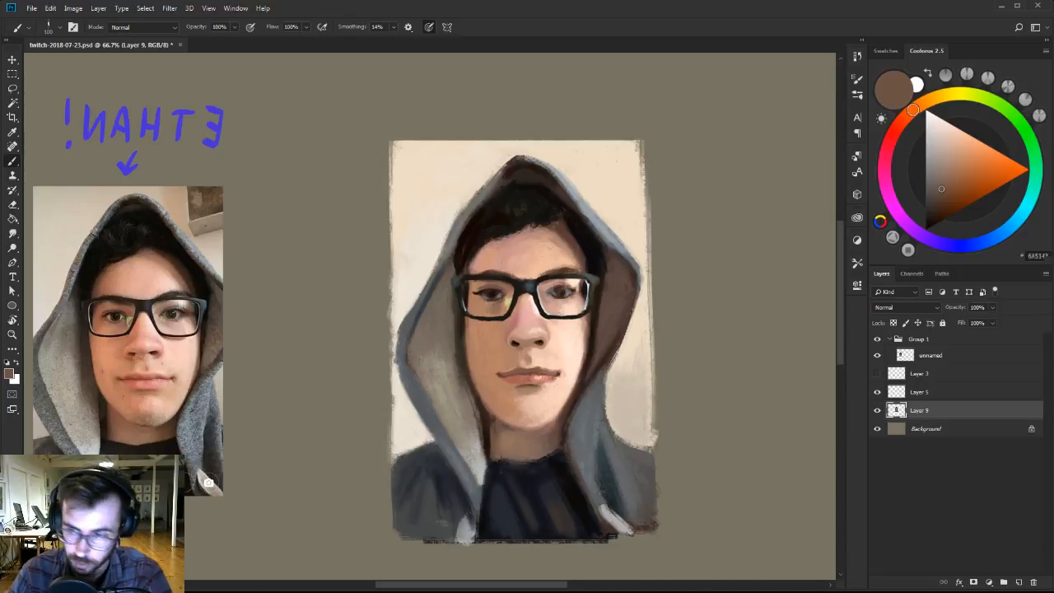
alt+click(499, 430)
key([)
alt+click(500, 404)
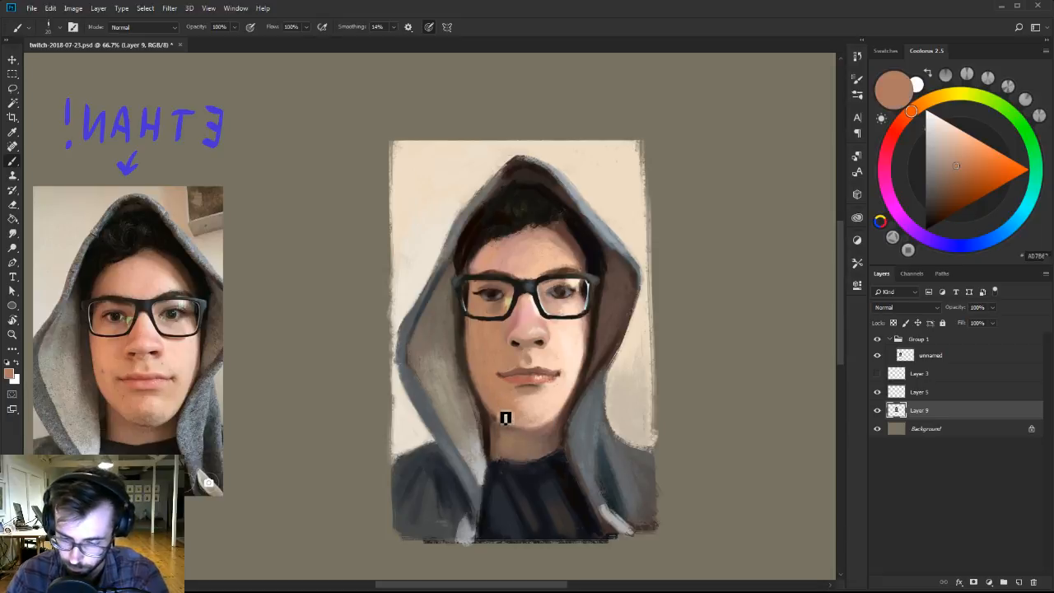
alt+click(499, 424)
alt+click(555, 437)
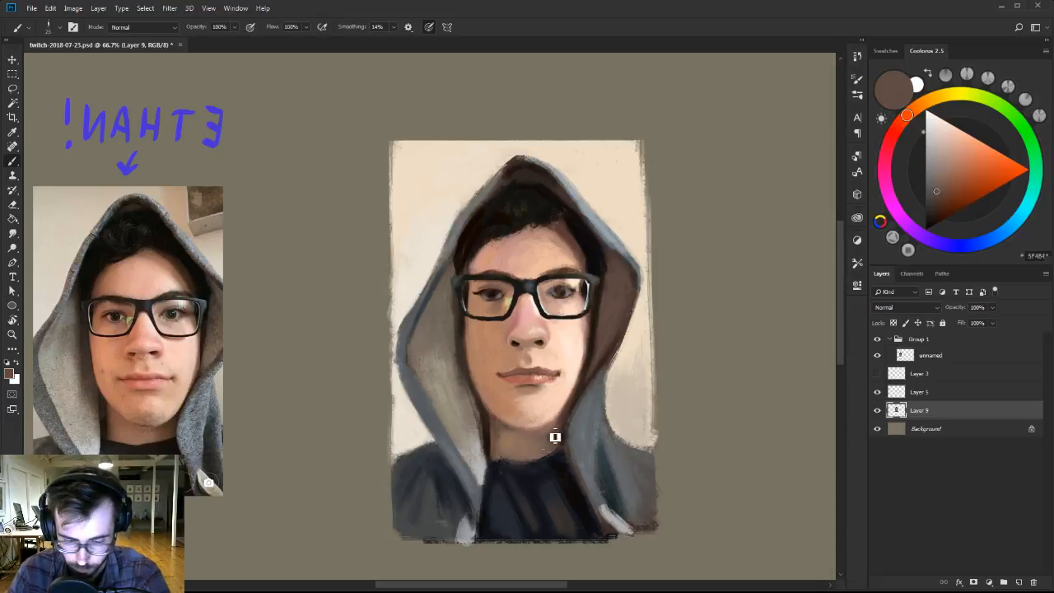
alt+click(562, 421)
Define the shirt collar with a near-black navy and blend the shirt folds with sampled dark brown and charcoal.
alt+click(521, 465)
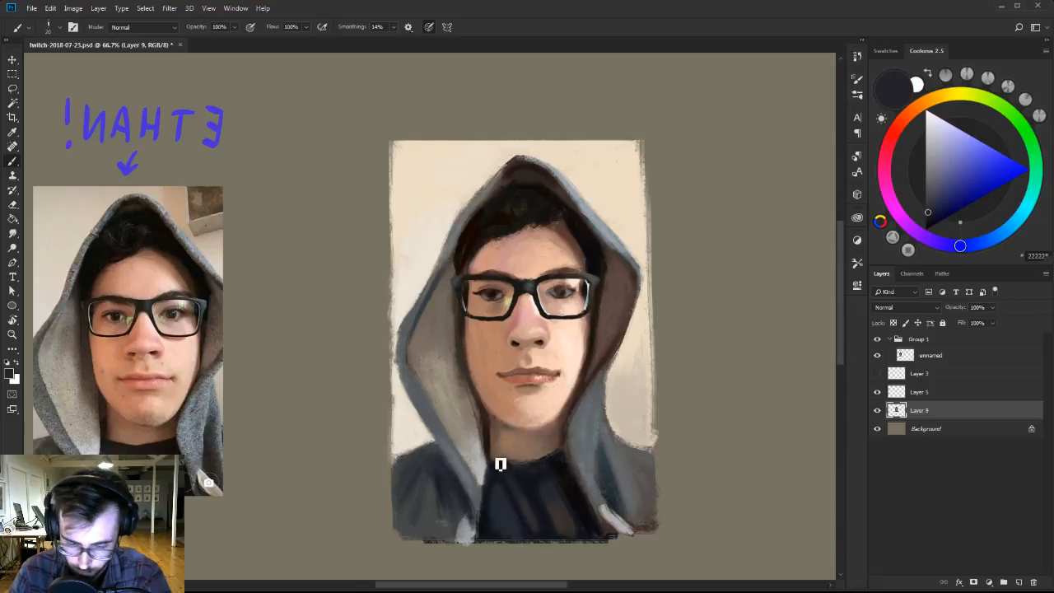
alt+click(495, 468)
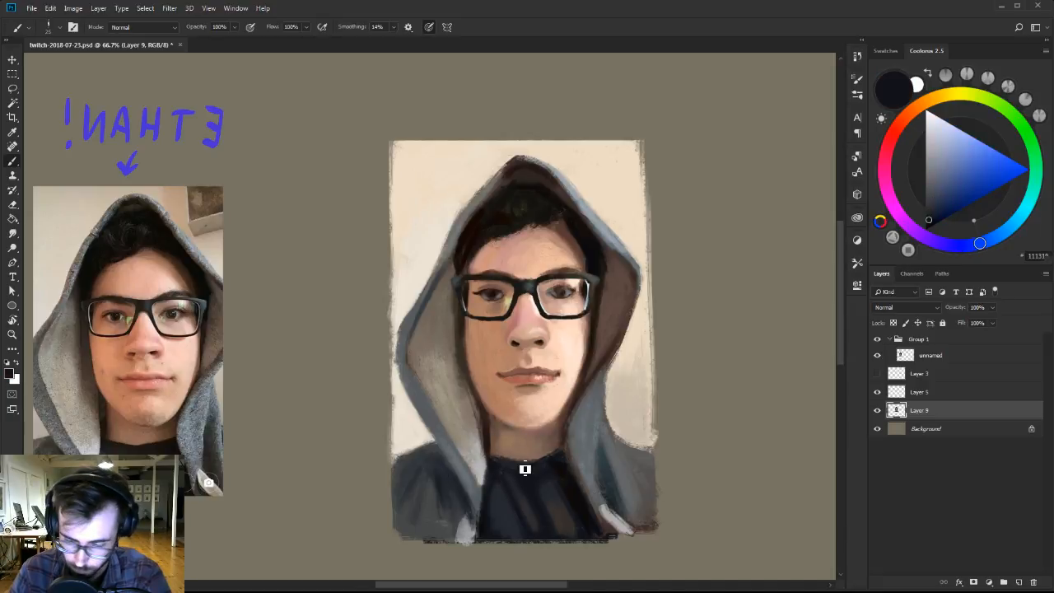
alt+click(525, 469)
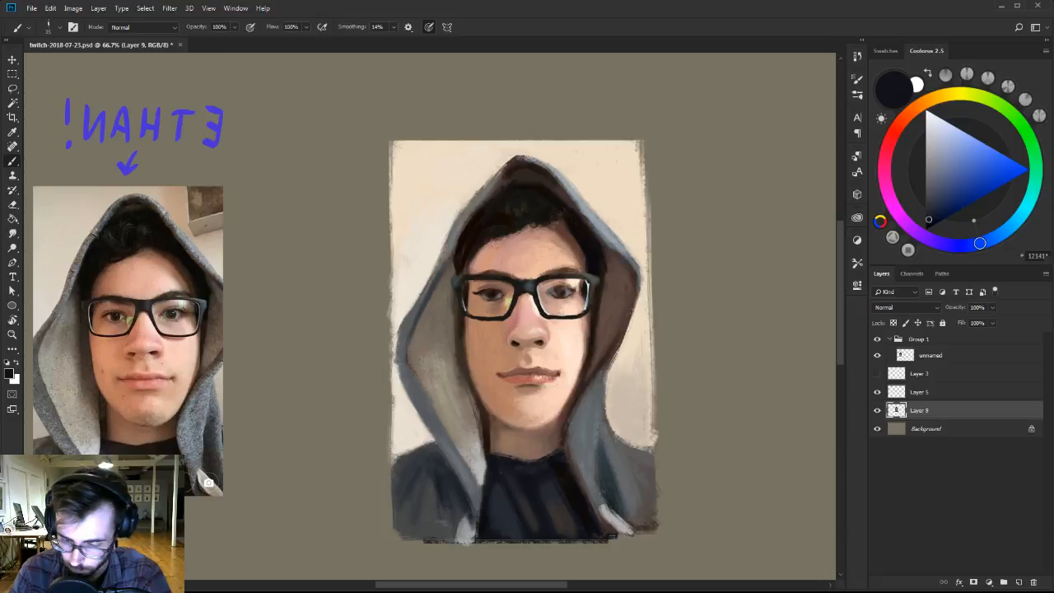
alt+click(531, 467)
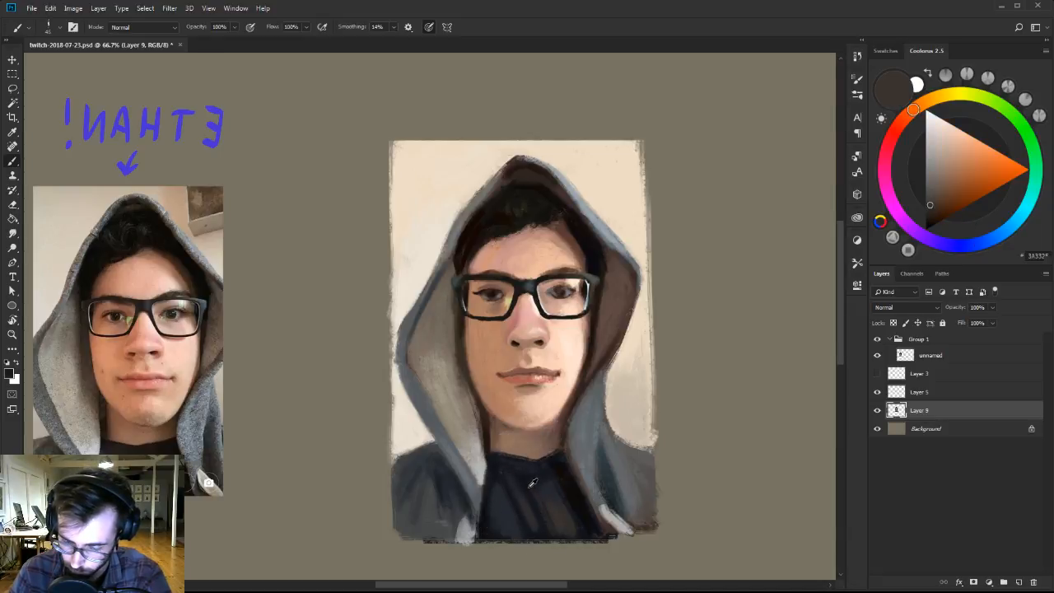
alt+click(535, 490)
alt+click(536, 498)
alt+click(496, 501)
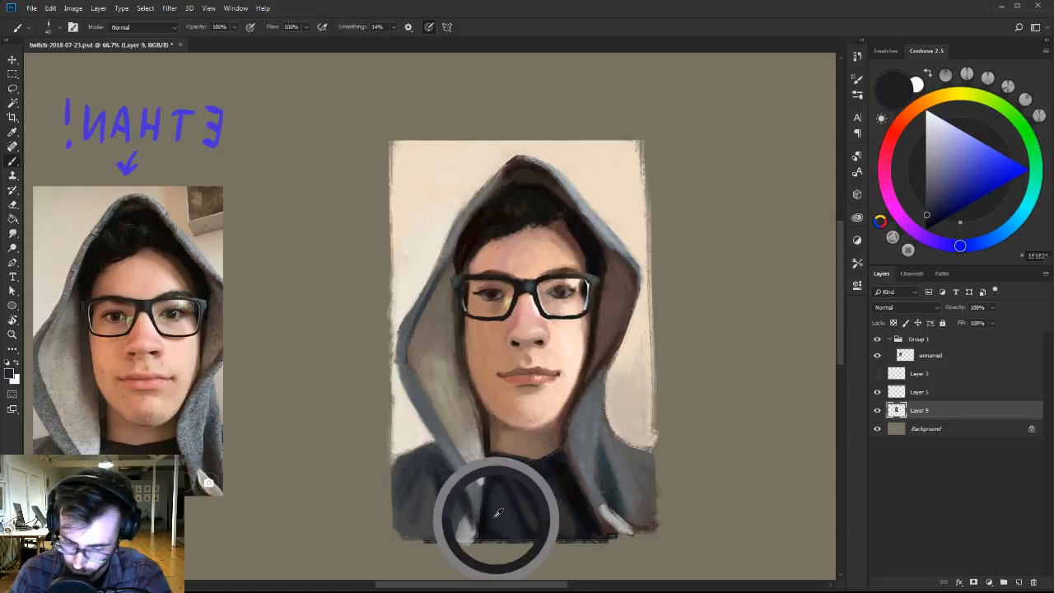
alt+click(524, 469)
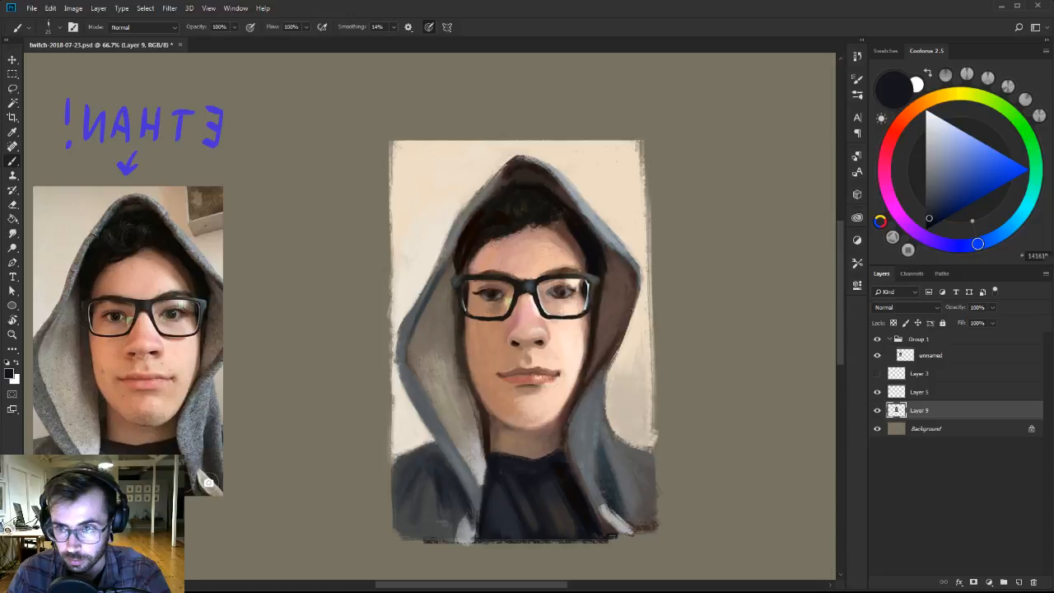
Widen the portrait on Layer 5 and Layer 9 together by transforming both layers to 104.38% width.
key(z)
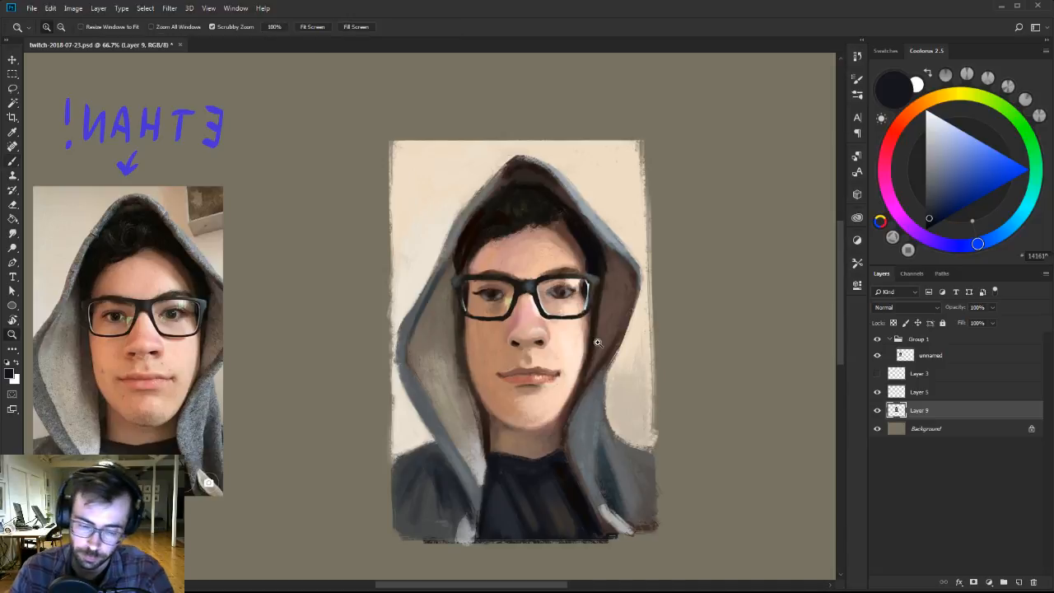
mouse_move(598, 345)
mouse_down()
mouse_move(571, 347)
mouse_move(600, 329)
mouse_up()
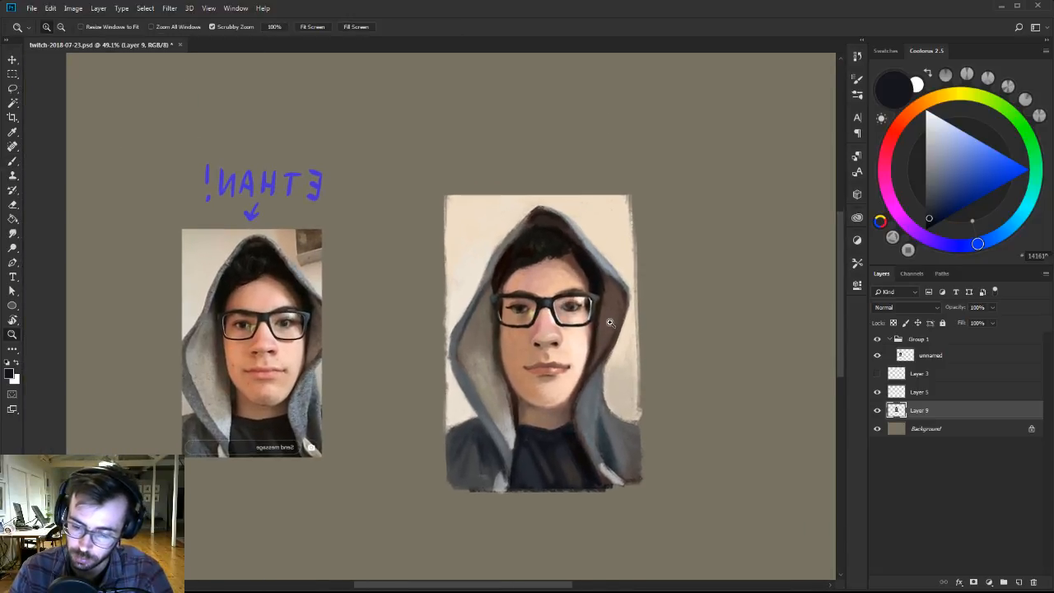
shift+click(929, 393)
key(ctrl+t)
drag(648, 339, 653, 339)
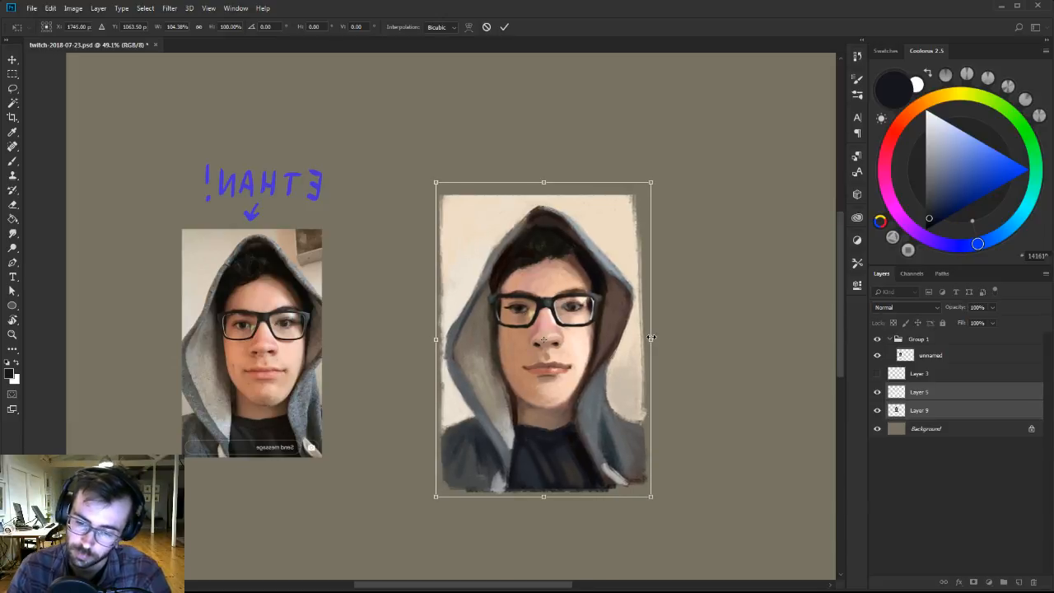
key(Return)
Refine the nostrils and the underside of the nose on Layer 5 with sampled mid-browns, near-black and dark brown.
key(z)
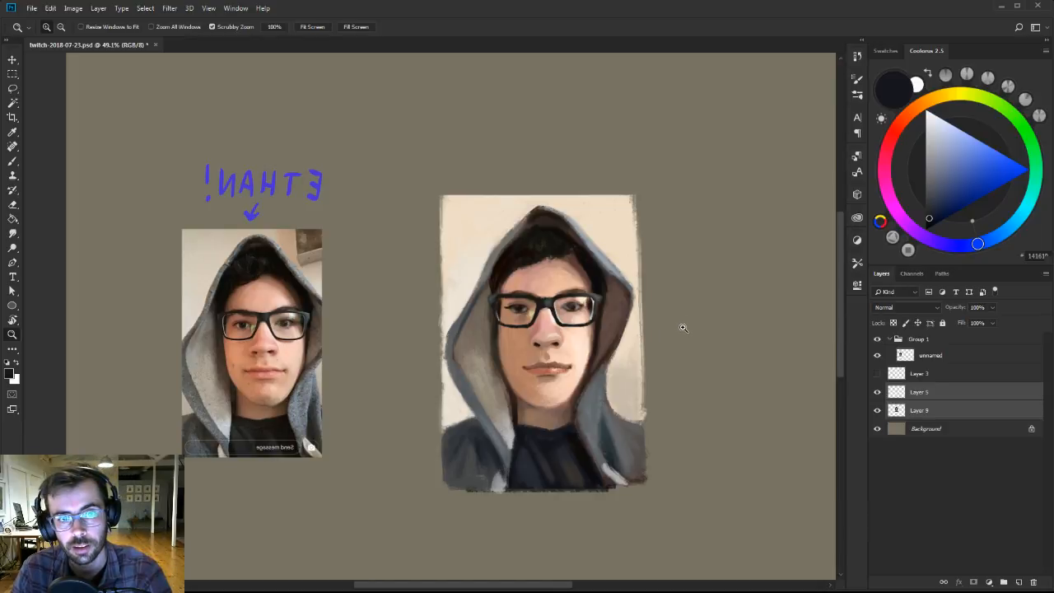
click(627, 371)
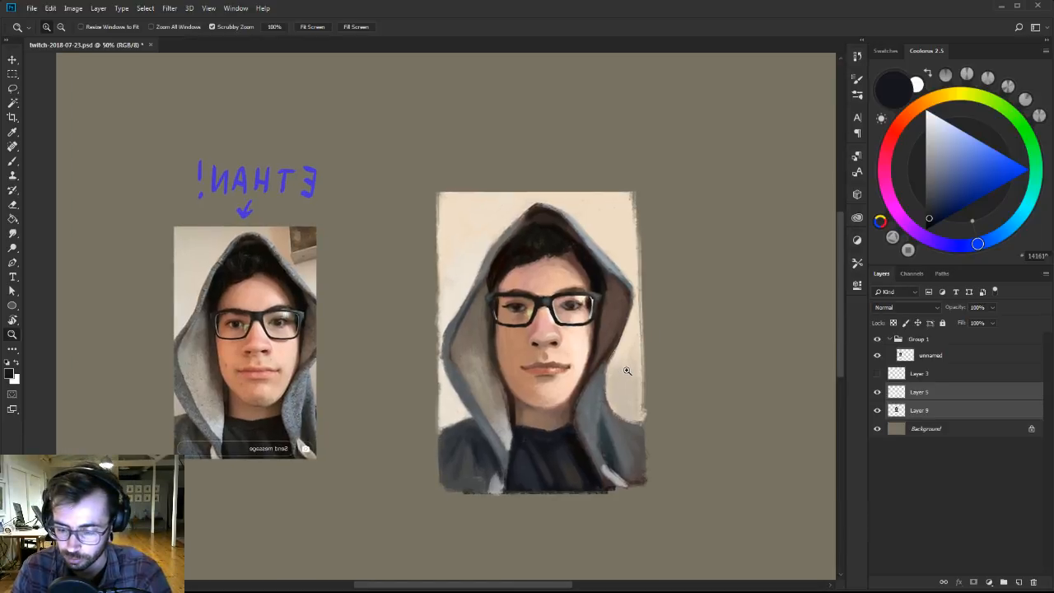
key(b)
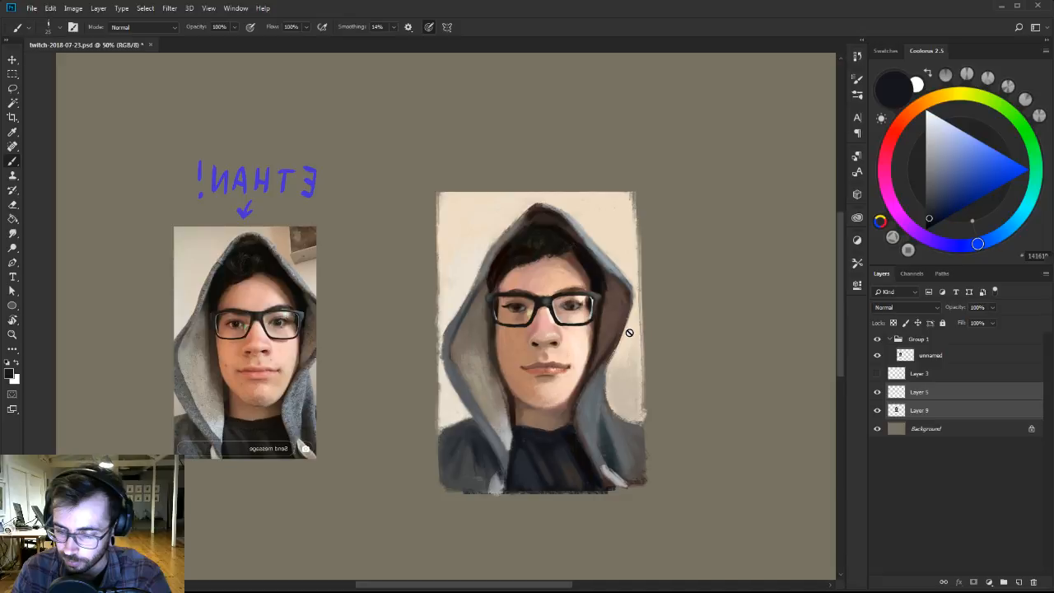
key(z)
click(559, 334)
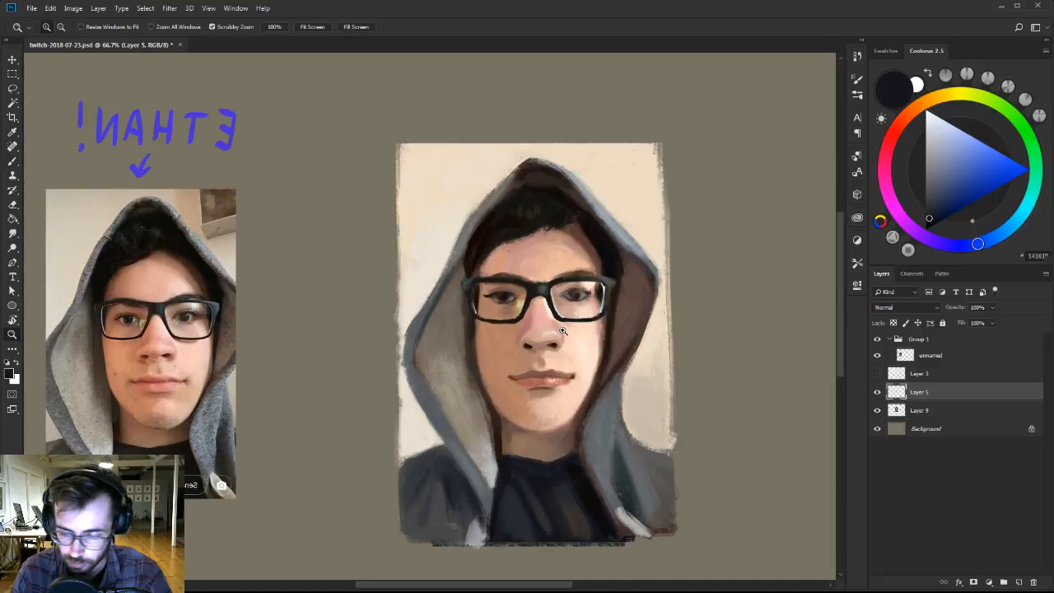
key(b)
alt+click(547, 354)
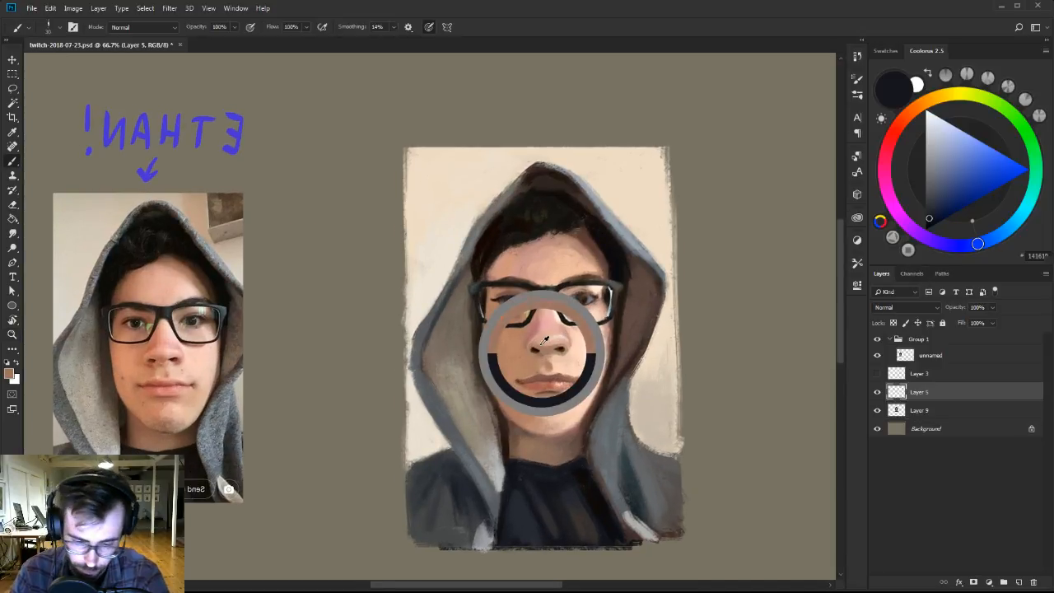
alt+click(548, 356)
alt+click(547, 358)
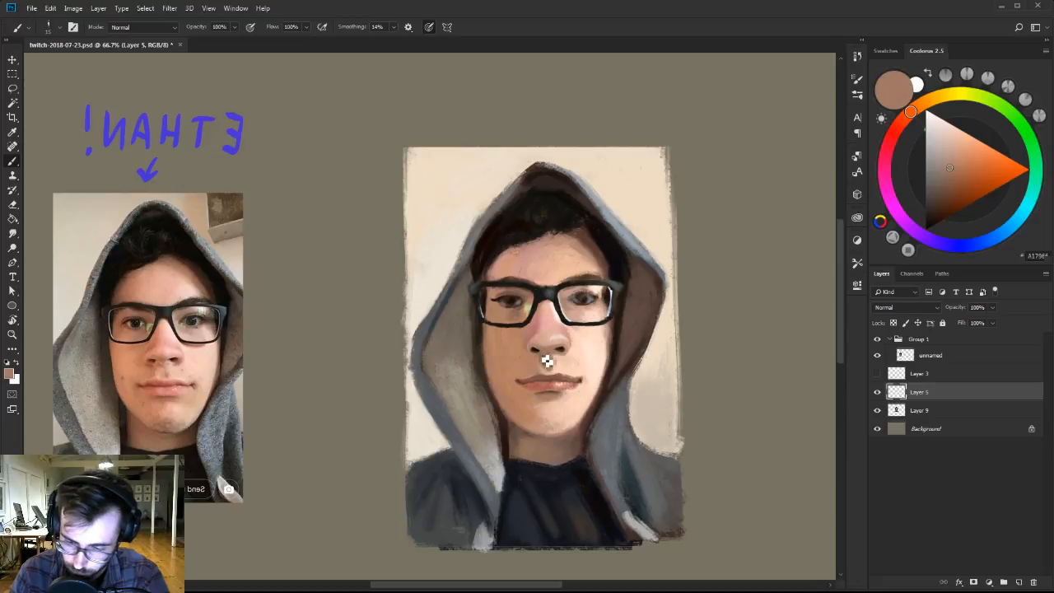
alt+click(534, 350)
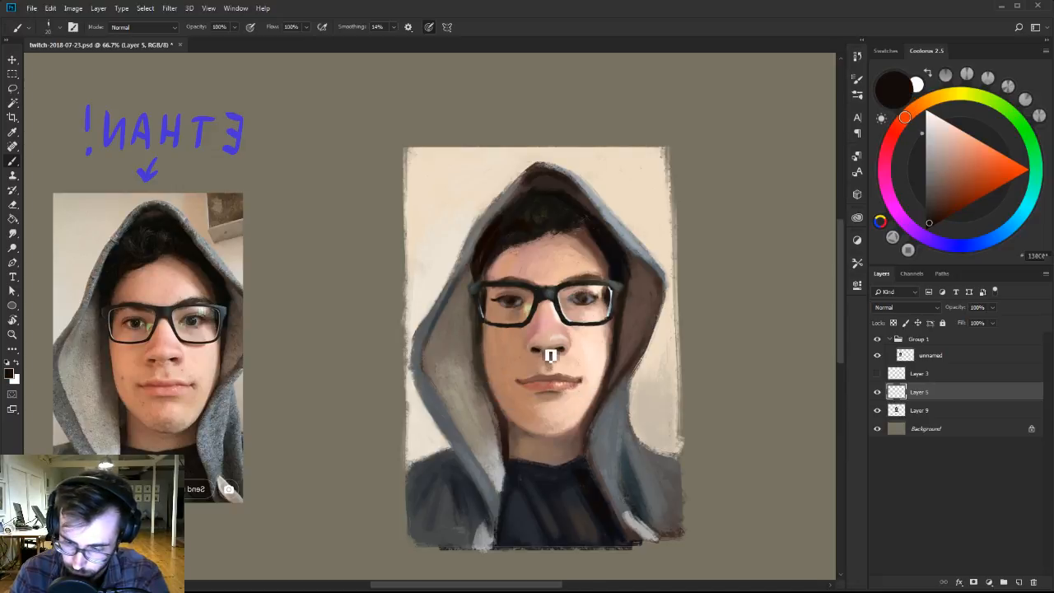
alt+click(544, 349)
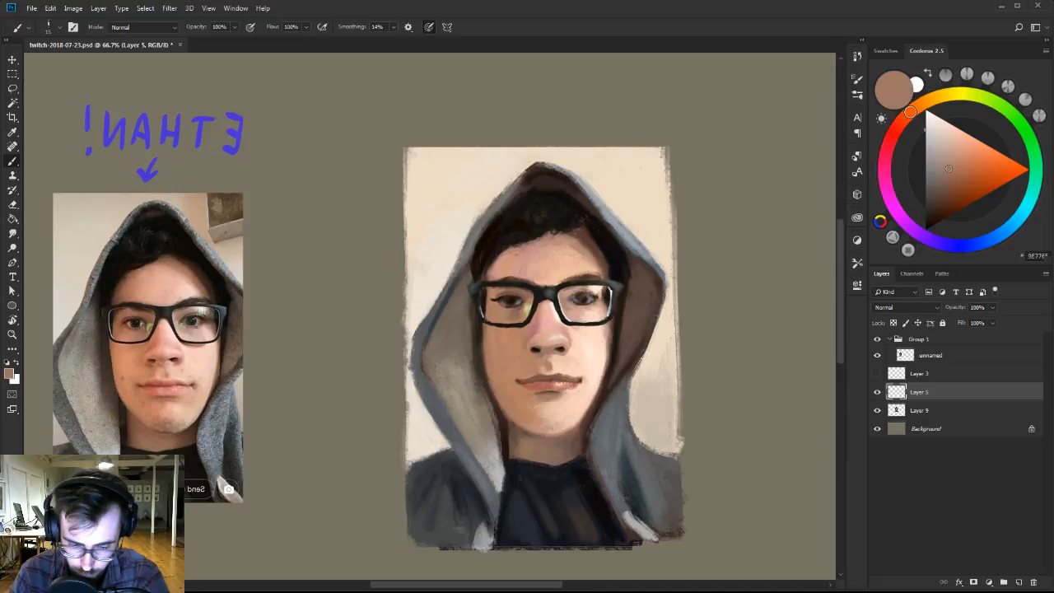
key([)
alt+click(537, 349)
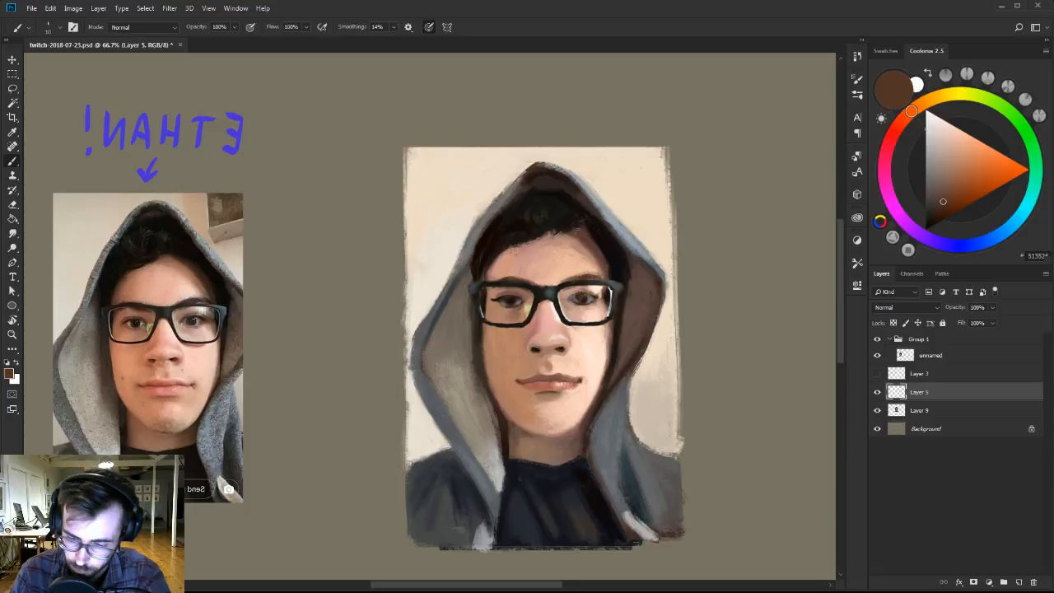
Blend the skin beside the nose and along its bridge and tip with light peach, pale pink and muted red.
alt+click(560, 352)
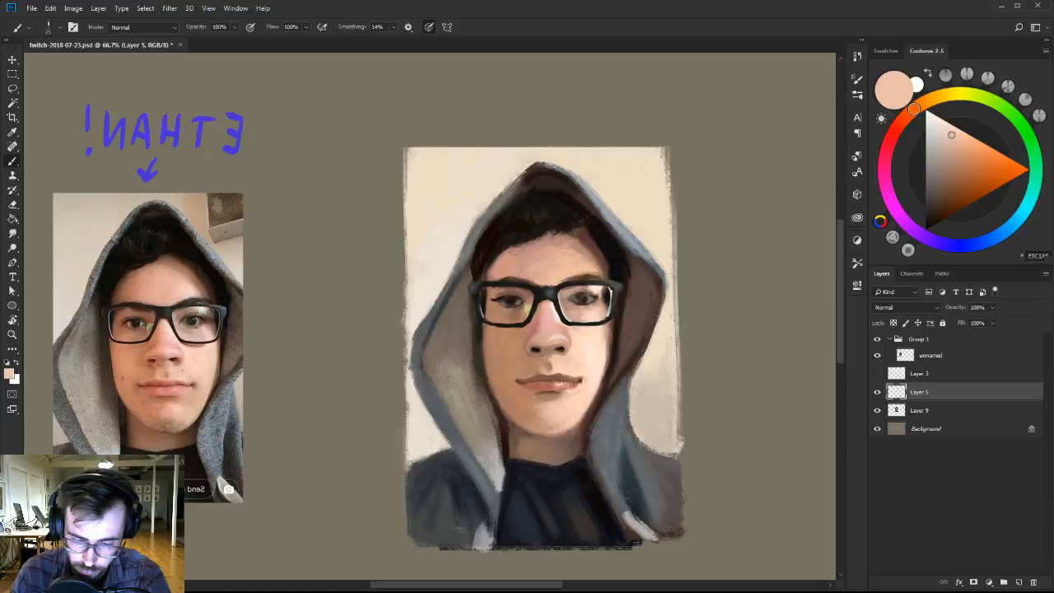
alt+click(563, 356)
key([)
alt+click(567, 359)
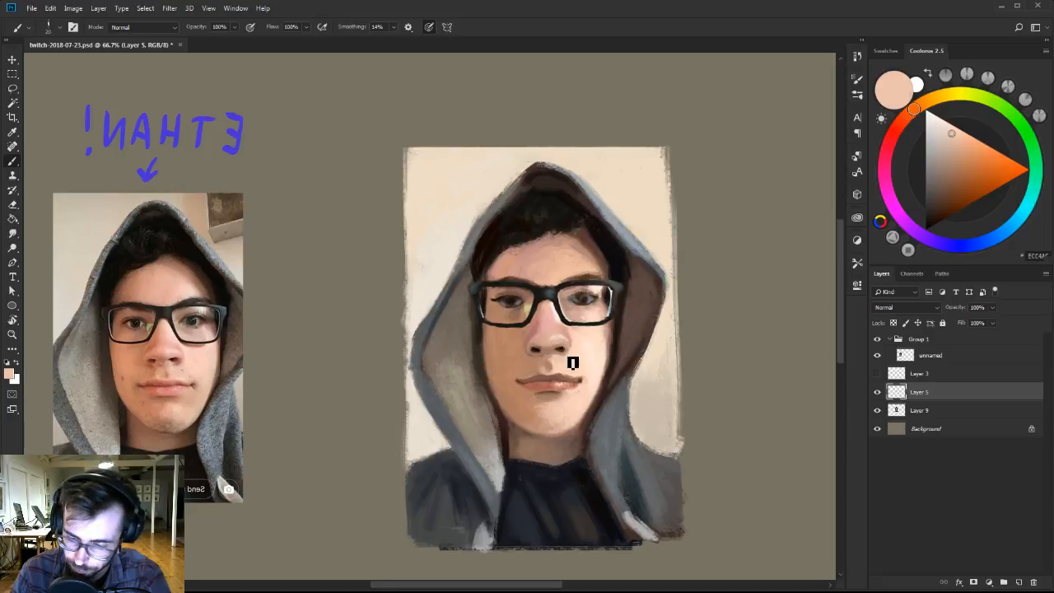
alt+click(565, 331)
alt+click(557, 341)
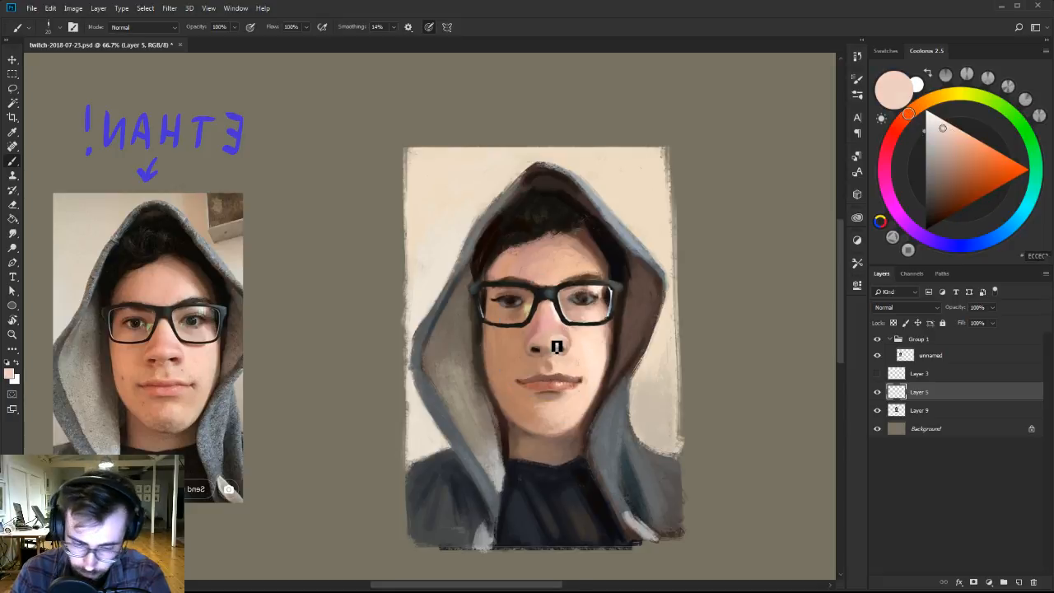
click(940, 126)
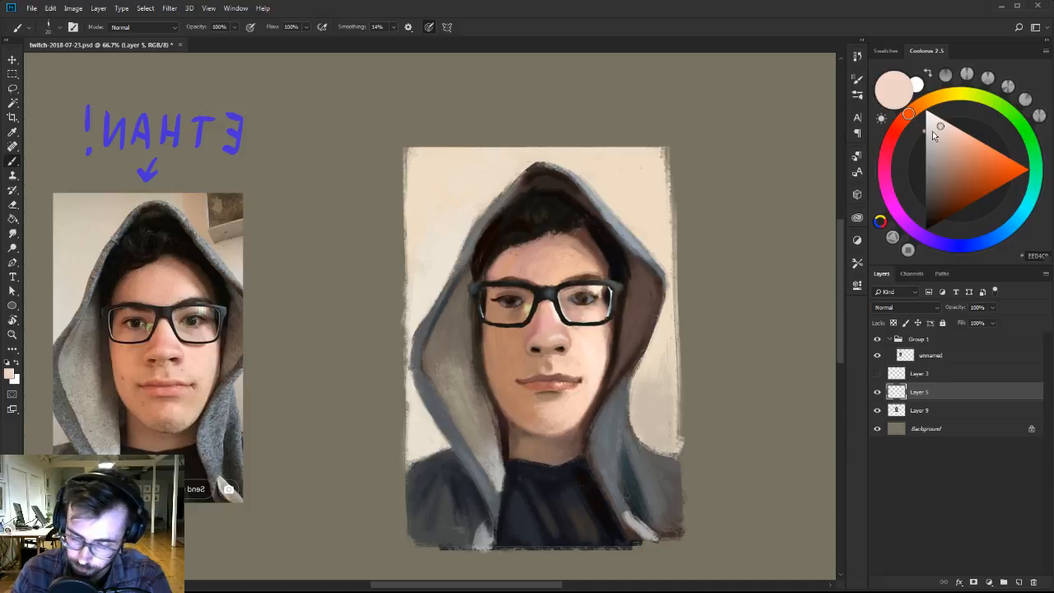
alt+click(538, 328)
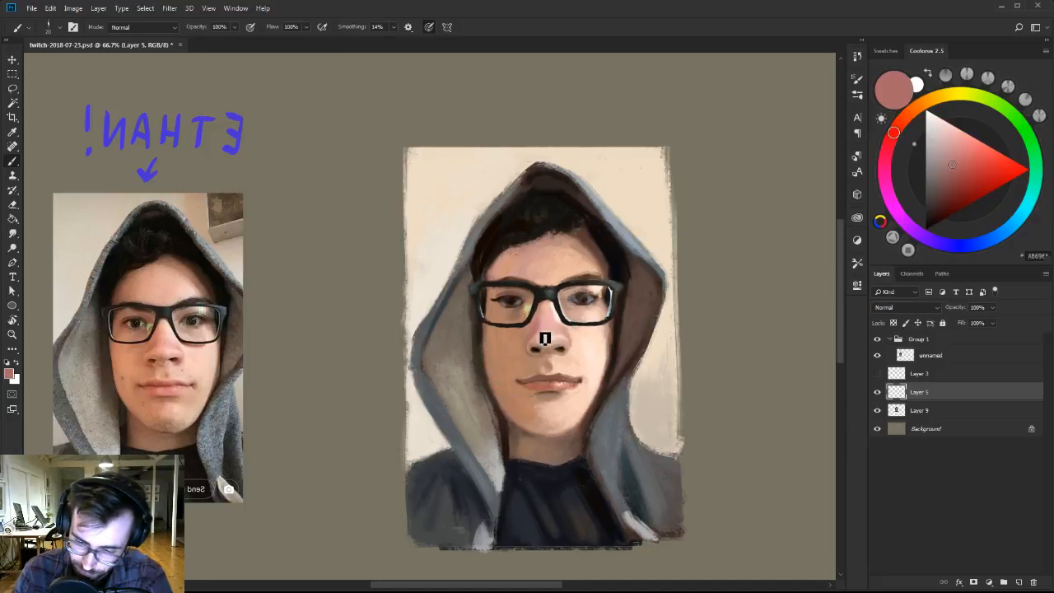
Brighten and blend the forehead with light peach and tan tones, and touch the hairline with sampled near-black.
alt+click(589, 262)
alt+click(566, 263)
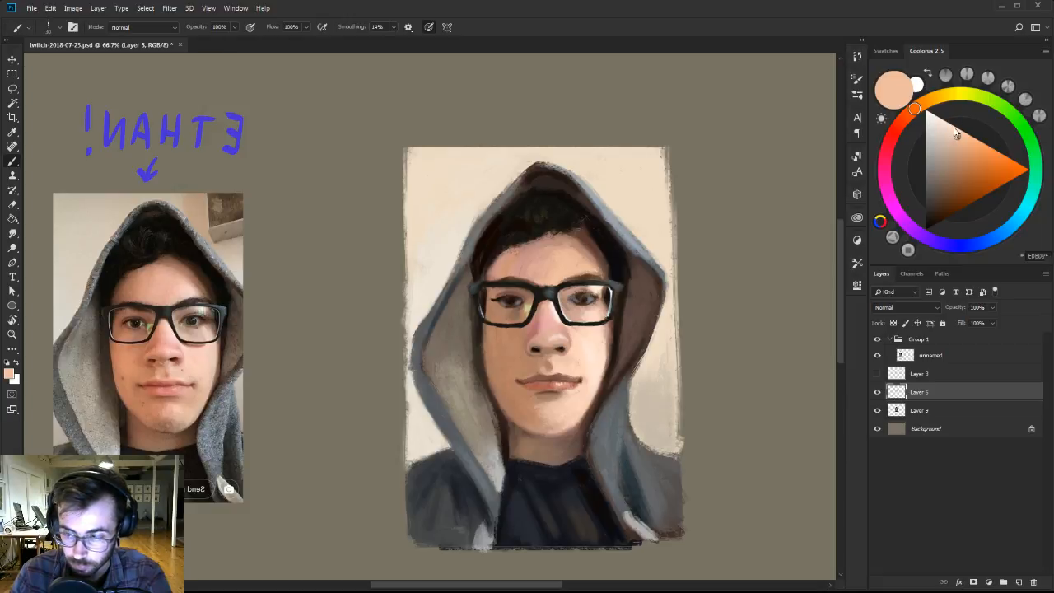
mouse_move(915, 109)
mouse_down()
mouse_move(906, 116)
mouse_move(945, 117)
mouse_up()
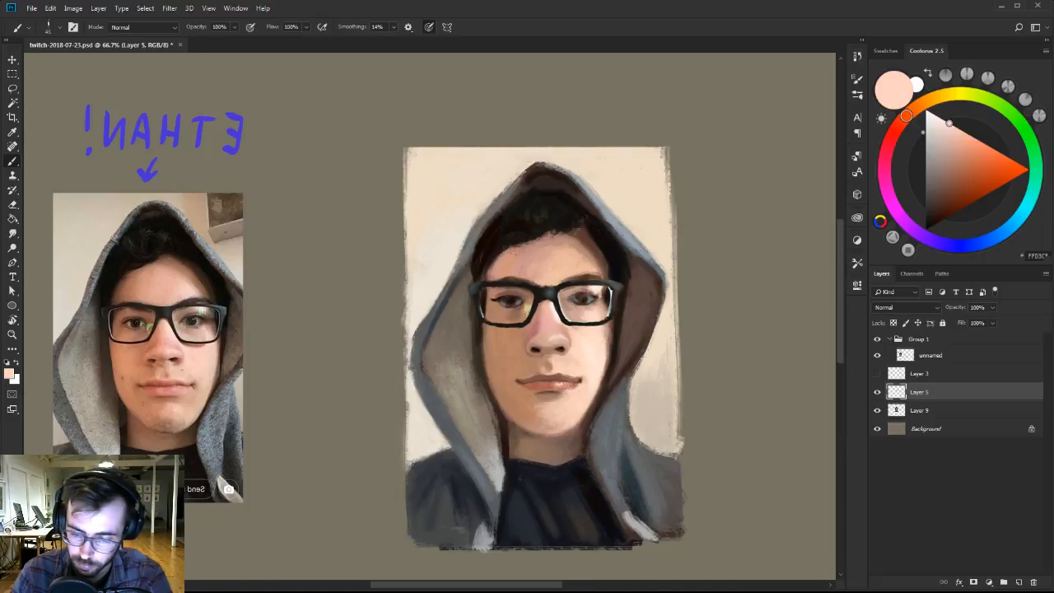
alt+click(551, 272)
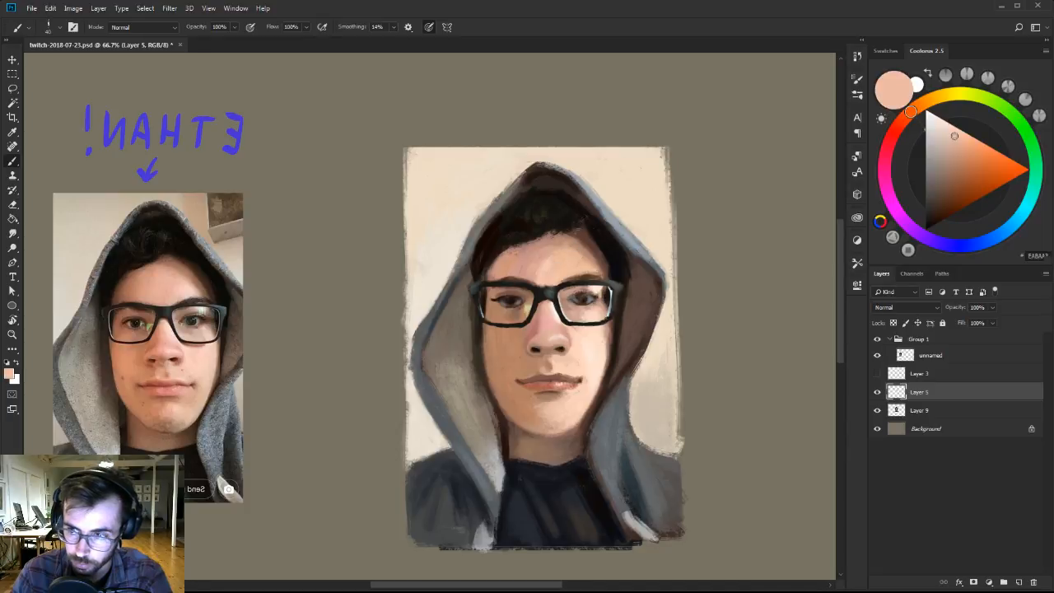
alt+click(541, 269)
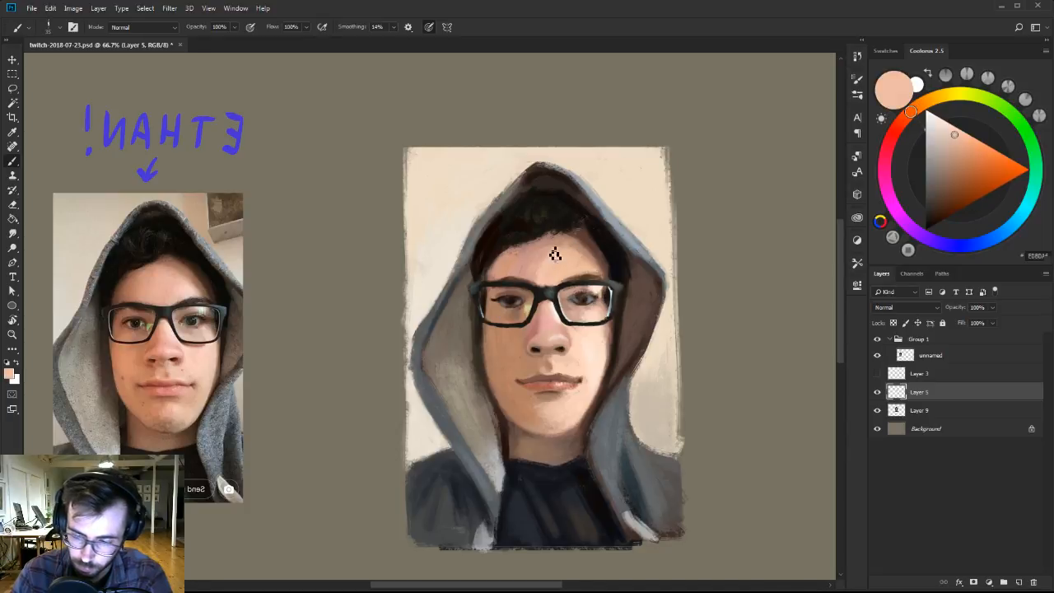
alt+click(542, 262)
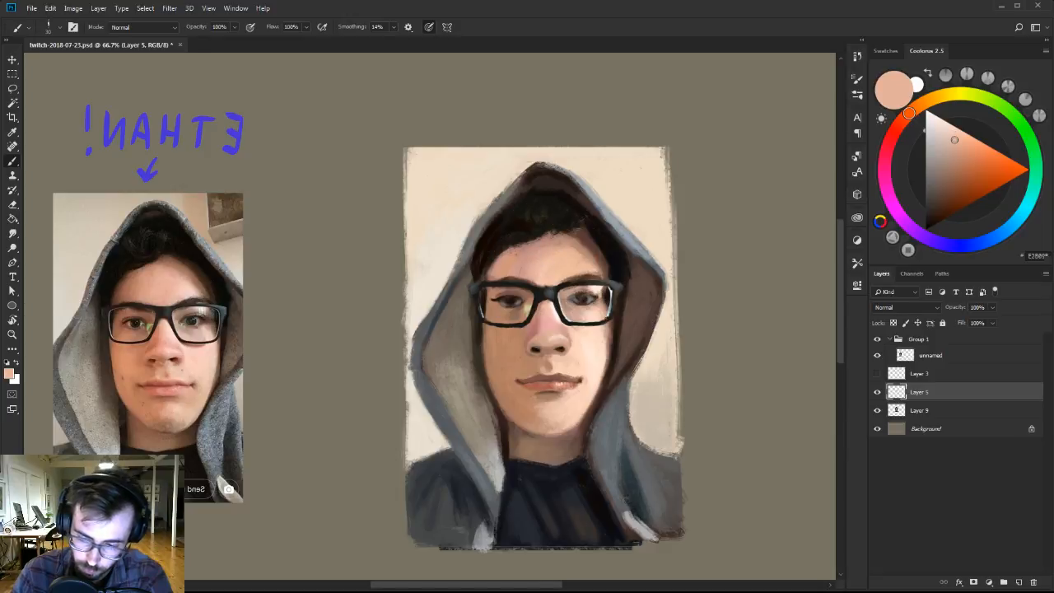
alt+click(509, 263)
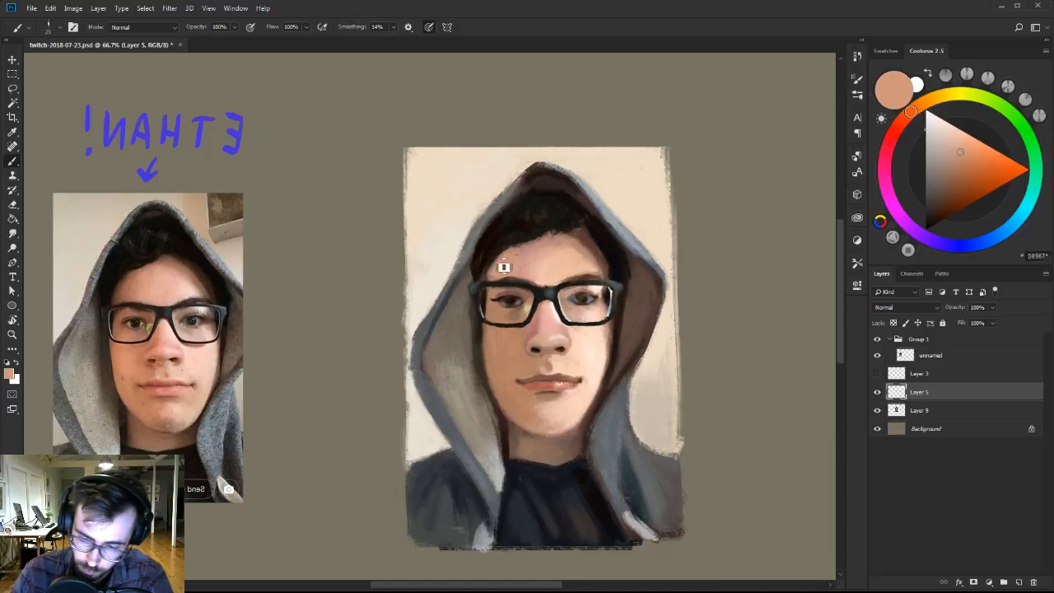
alt+click(511, 239)
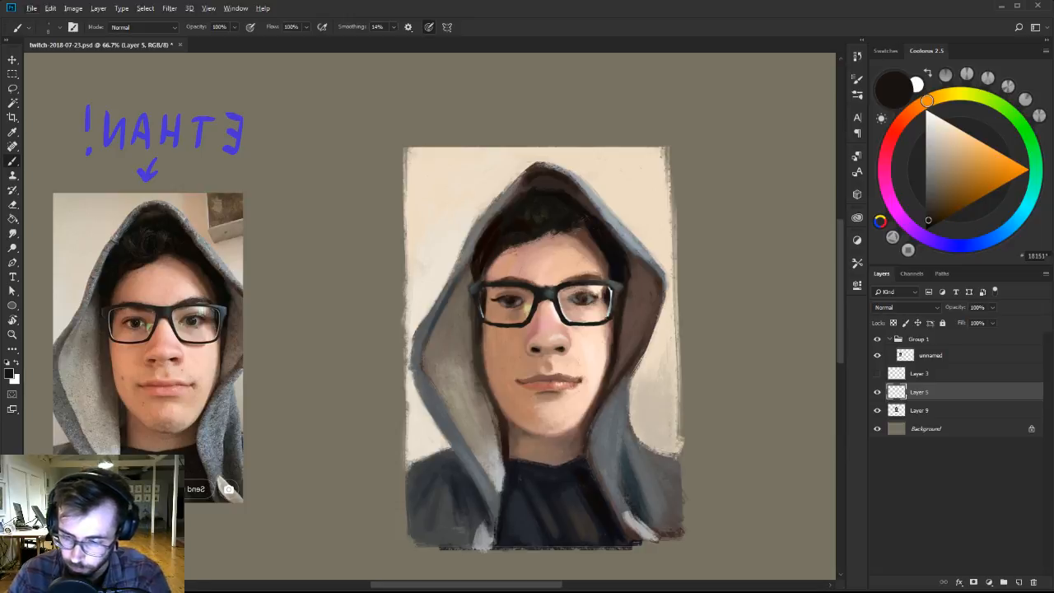
Switch to the fifth brush preset in Ben Brushes-2, touch the skin above the lit-side eyebrow with sampled peach, and save the document.
right_click(591, 278)
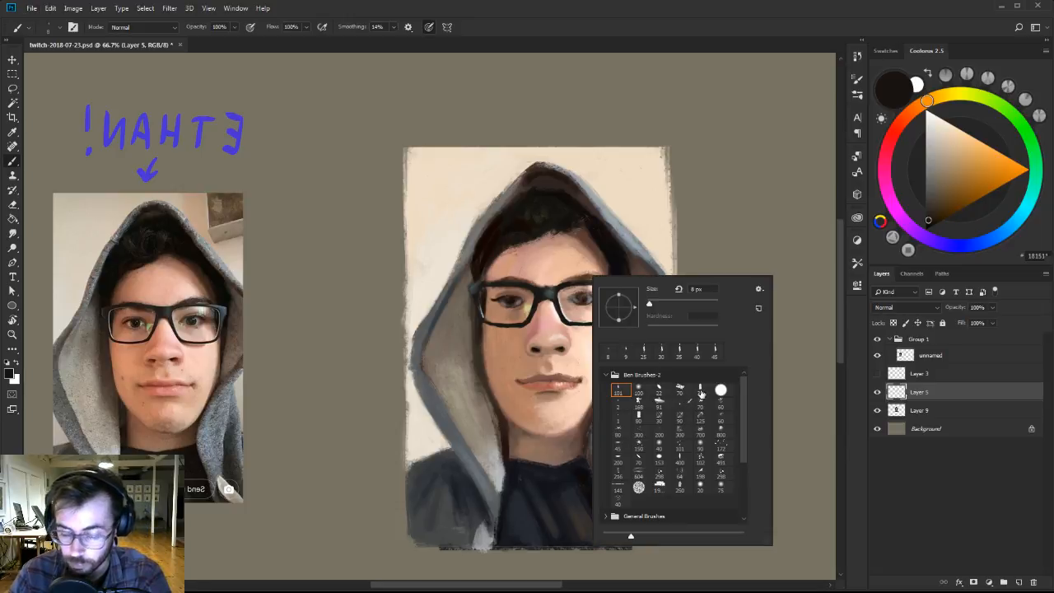
click(699, 390)
alt+click(586, 269)
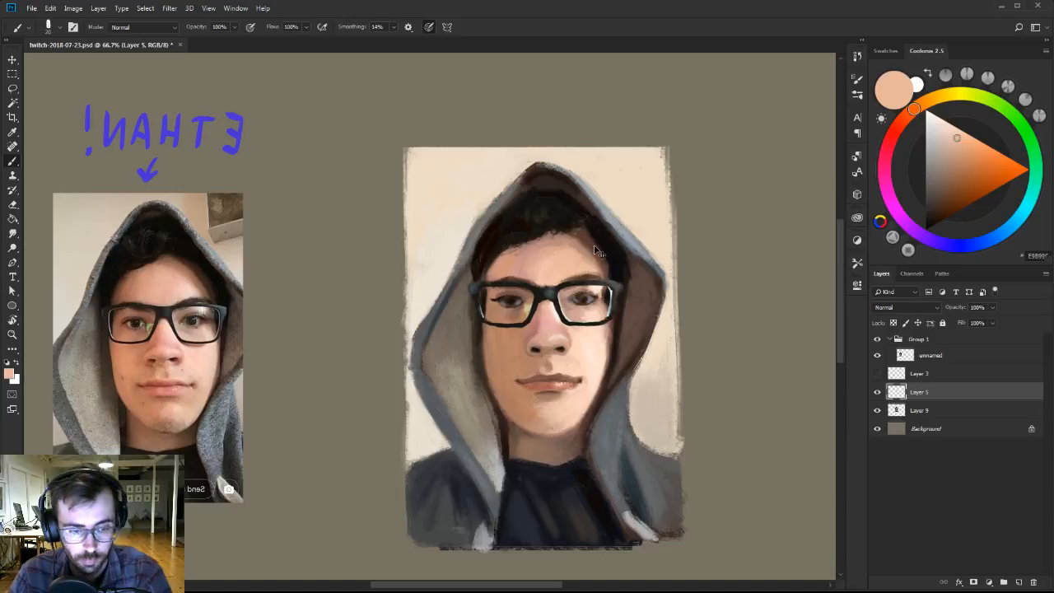
key(ctrl+s)
Darken and sharpen the lit-side eyebrow above the glasses with a small brush in sampled deep brown.
alt+click(577, 274)
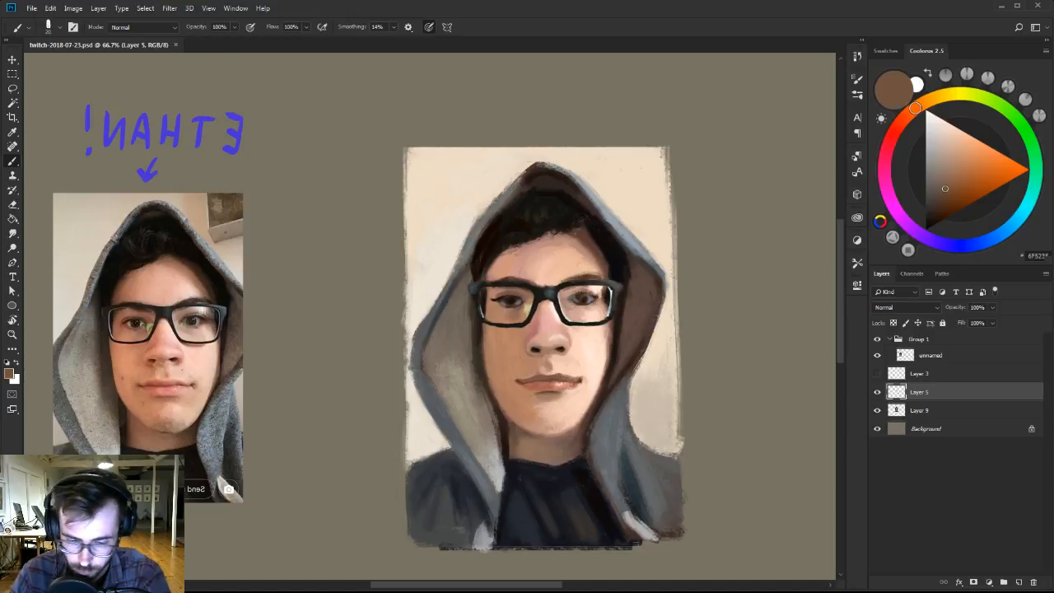
alt+click(599, 229)
key([)
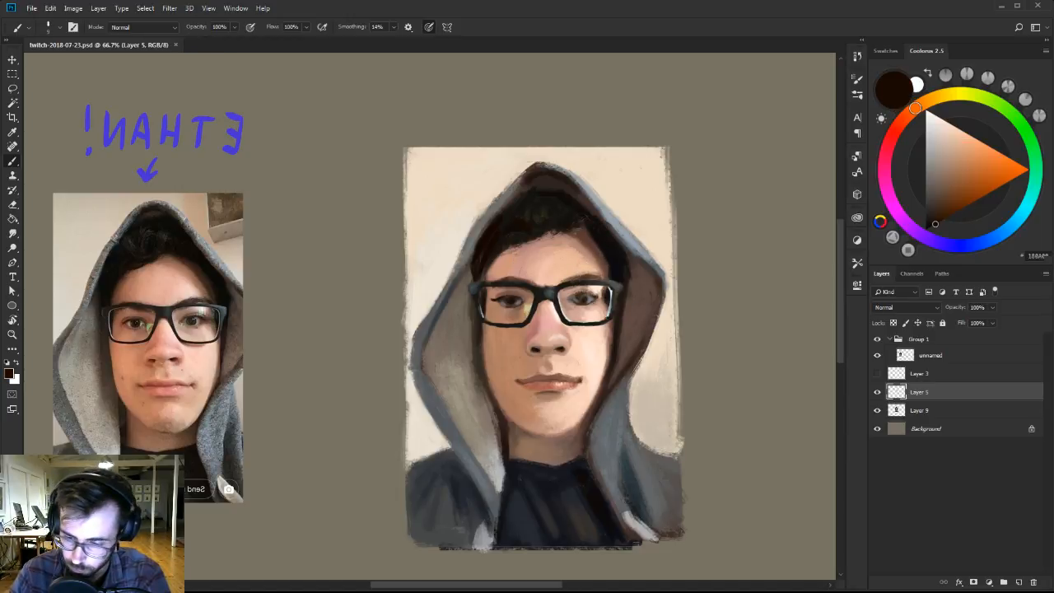
key(])
drag(566, 292, 588, 286)
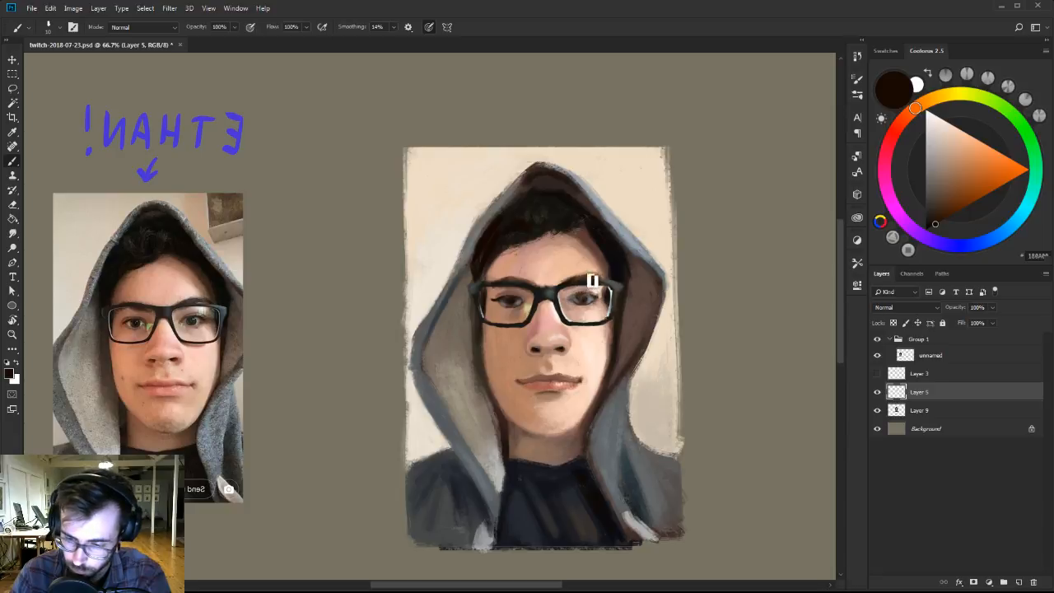
Switch to a reduced first brush preset in Ben Brushes-2 and touch the skin above the lit-side eyebrow with sampled light peach.
alt+click(591, 257)
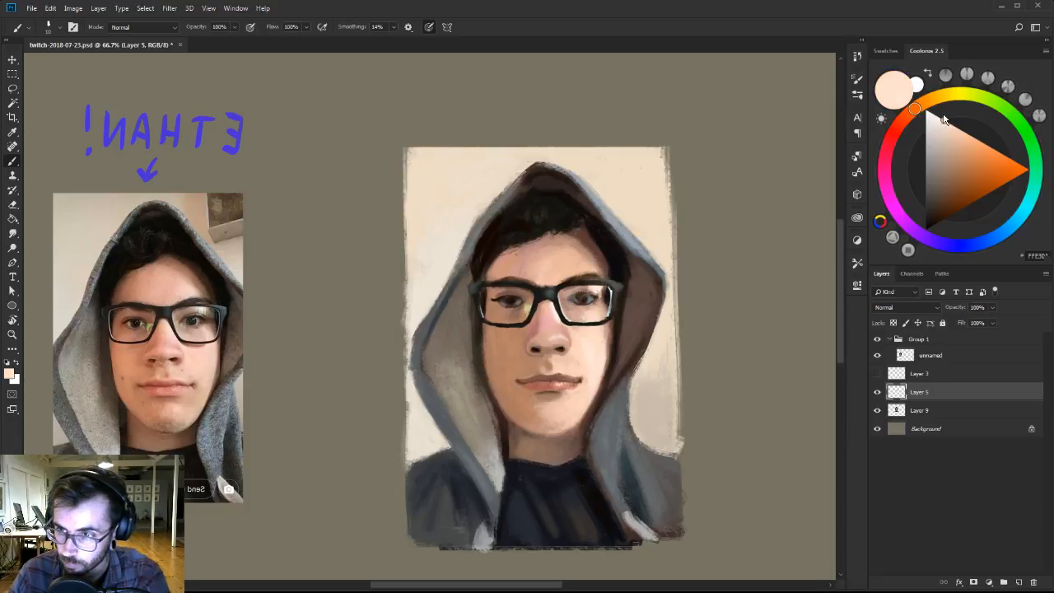
right_click(604, 267)
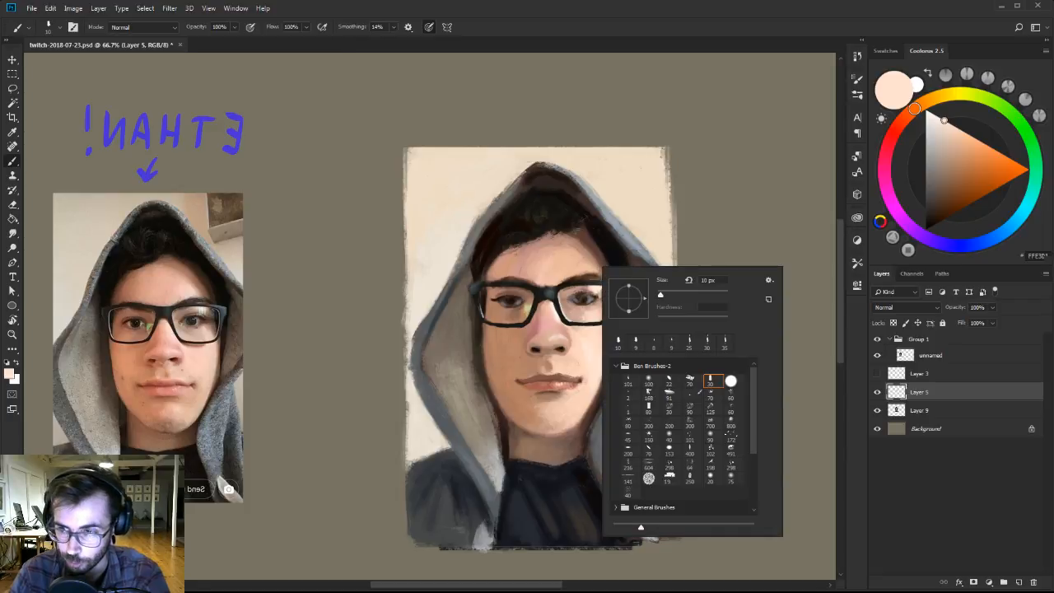
click(629, 380)
key(Return)
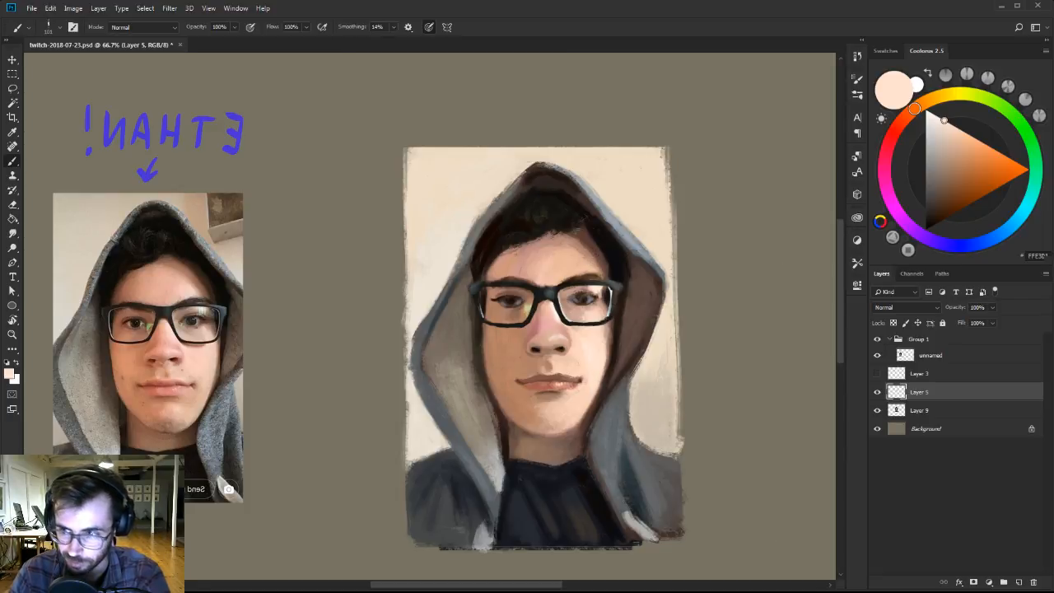
key(bracketleft)
key(bracketleft)
key(bracketleft)
key(bracketleft)
key(bracketleft)
key(bracketleft)
key(bracketleft)
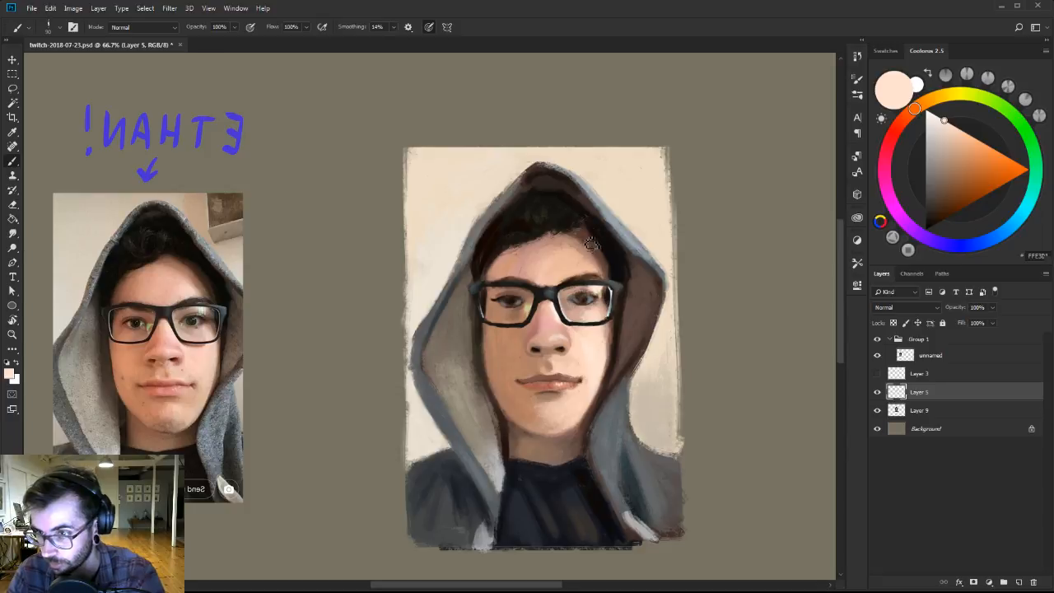
key(bracketleft)
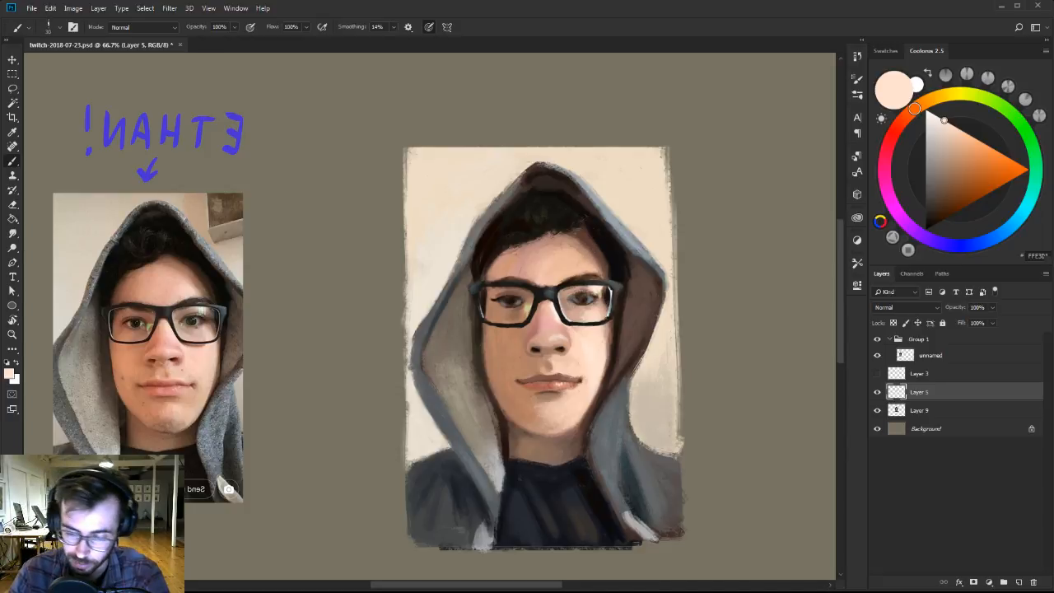
key(bracketleft)
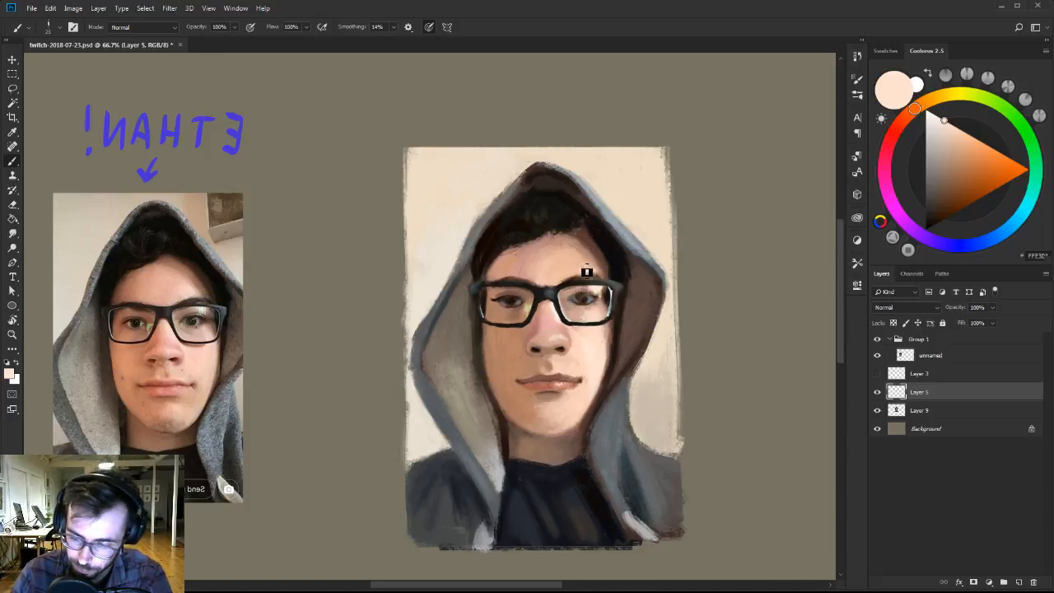
Brighten and blend the forehead above the lit-side eyebrow with near-white peach and sampled pinkish tan tones.
click(936, 117)
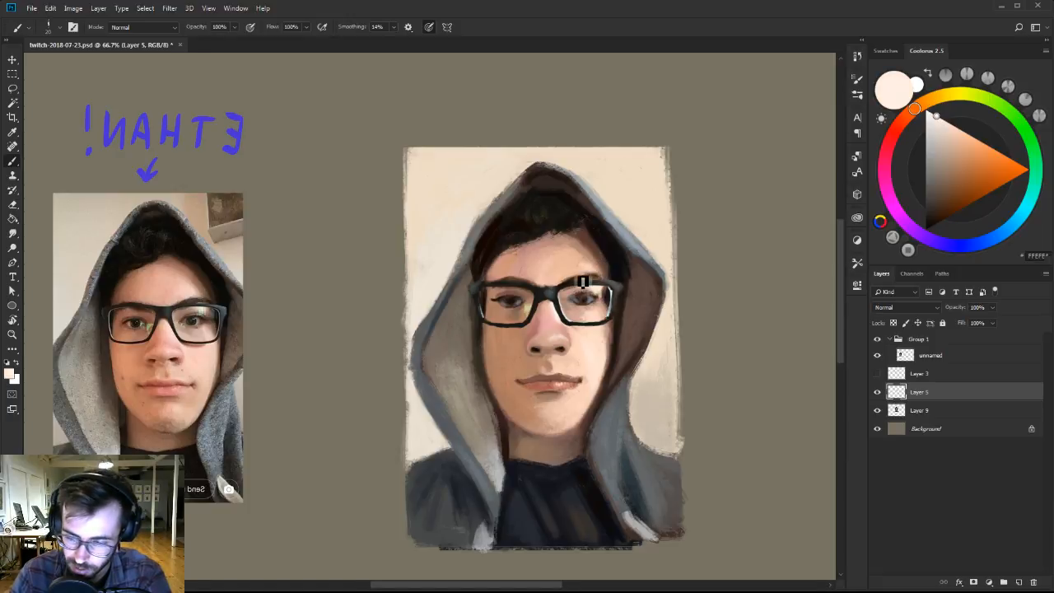
key(bracketright)
key(bracketright)
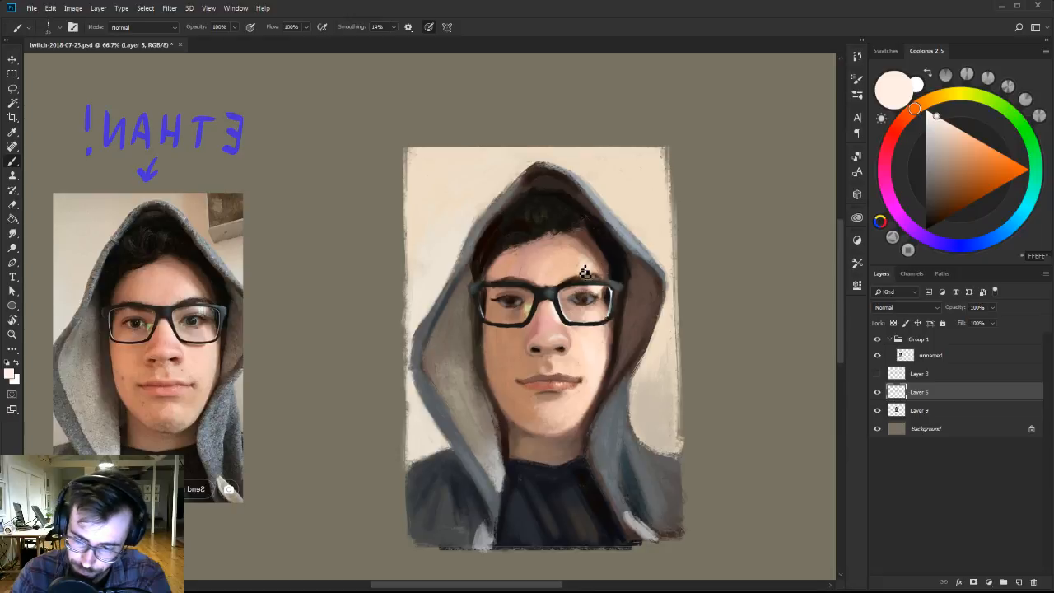
alt+click(576, 253)
alt+click(581, 264)
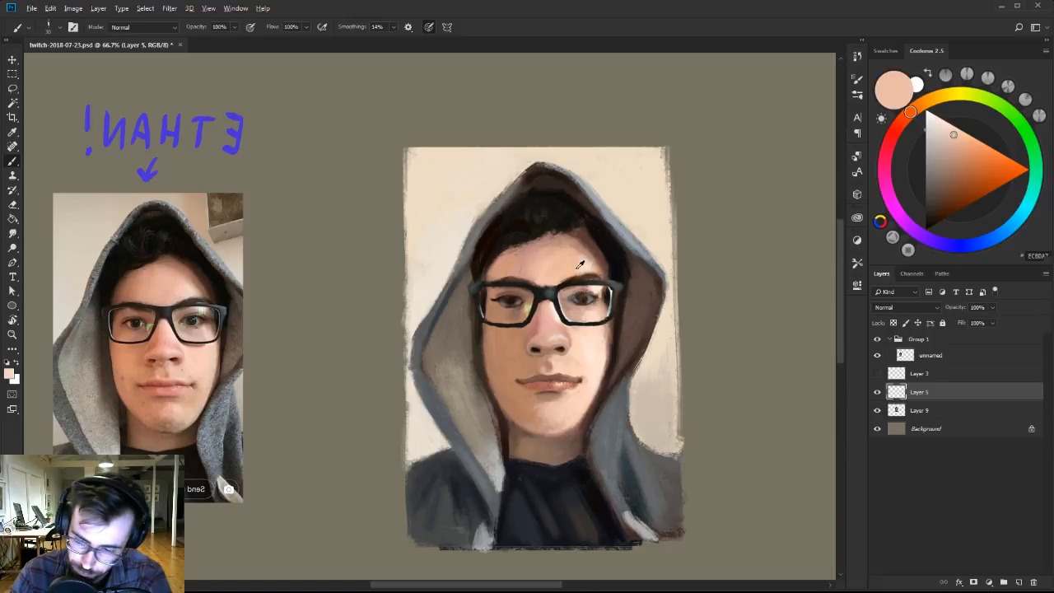
key(bracketleft)
key(bracketleft)
alt+click(561, 244)
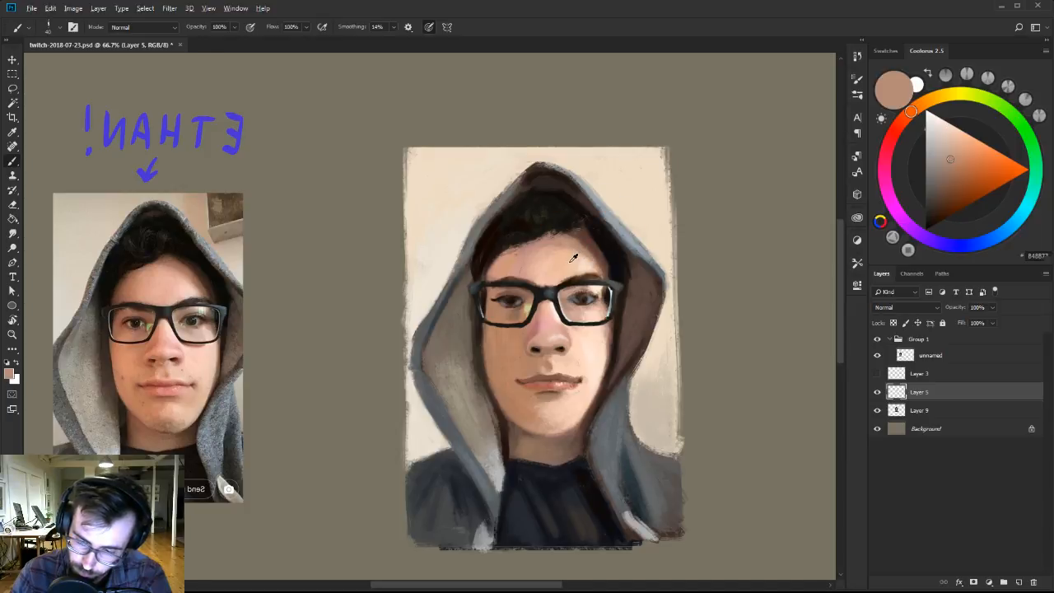
Refine the hair beside the lit-side temple and the adjacent hood edge with sampled near-black, blue-grey and dark brown.
alt+click(602, 241)
alt+click(608, 236)
key(bracketleft)
key(bracketleft)
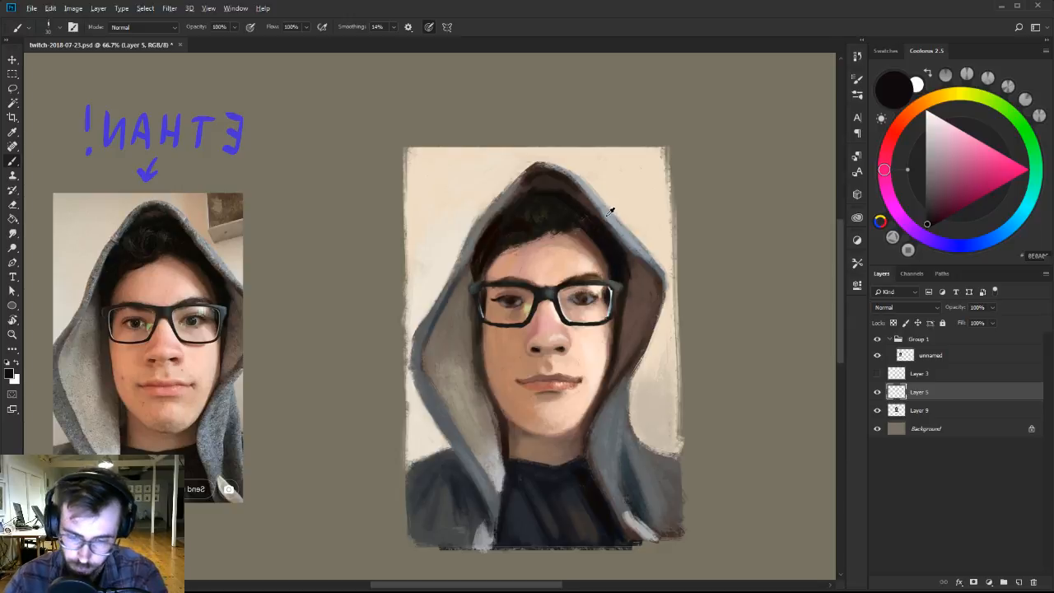
alt+click(608, 215)
drag(616, 230, 633, 240)
alt+click(583, 198)
key(bracketleft)
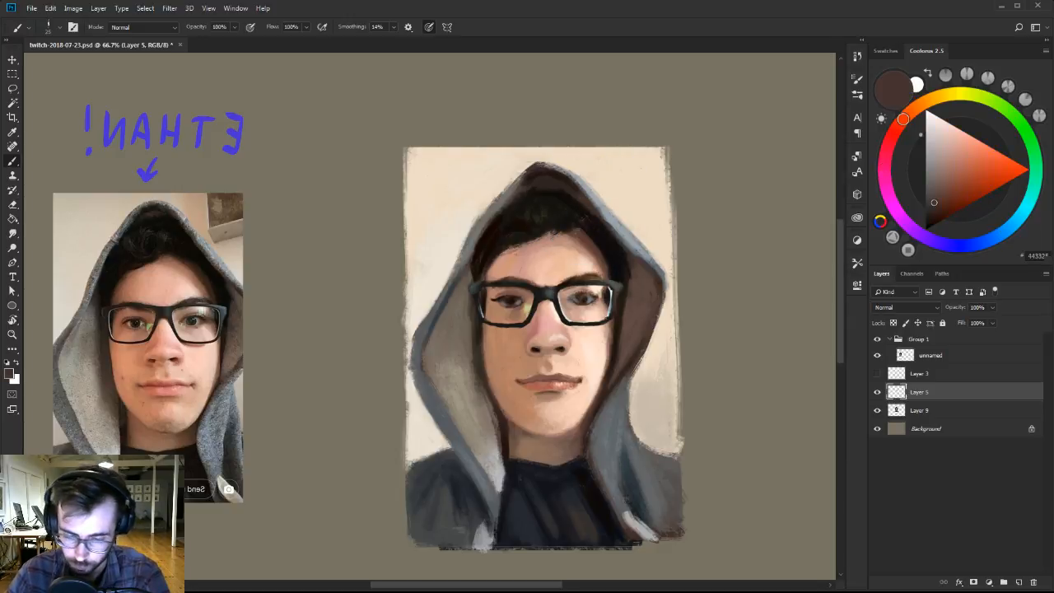
Switch to the fifth brush preset in Ben Brushes-2 and rework the lit-side eye and its lid with sampled peach, tan and dark brown.
right_click(606, 298)
click(706, 407)
alt+click(596, 328)
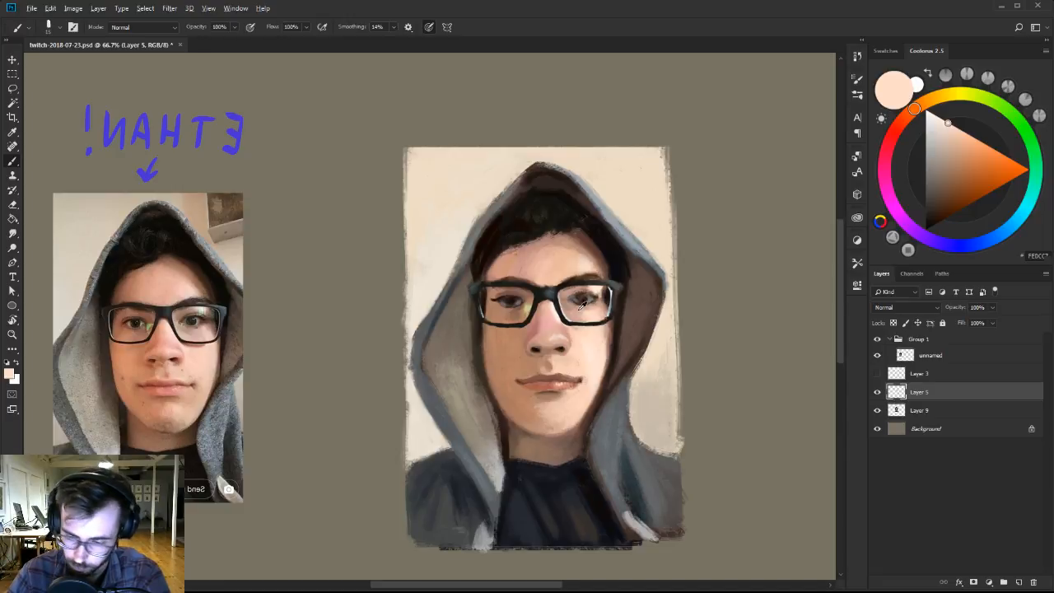
alt+click(574, 303)
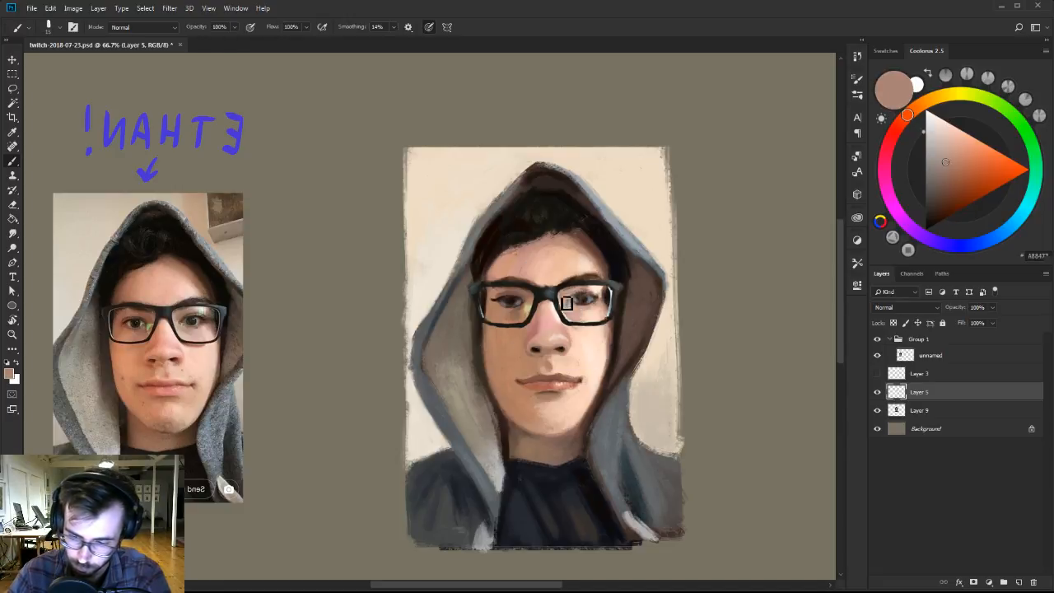
alt+click(578, 286)
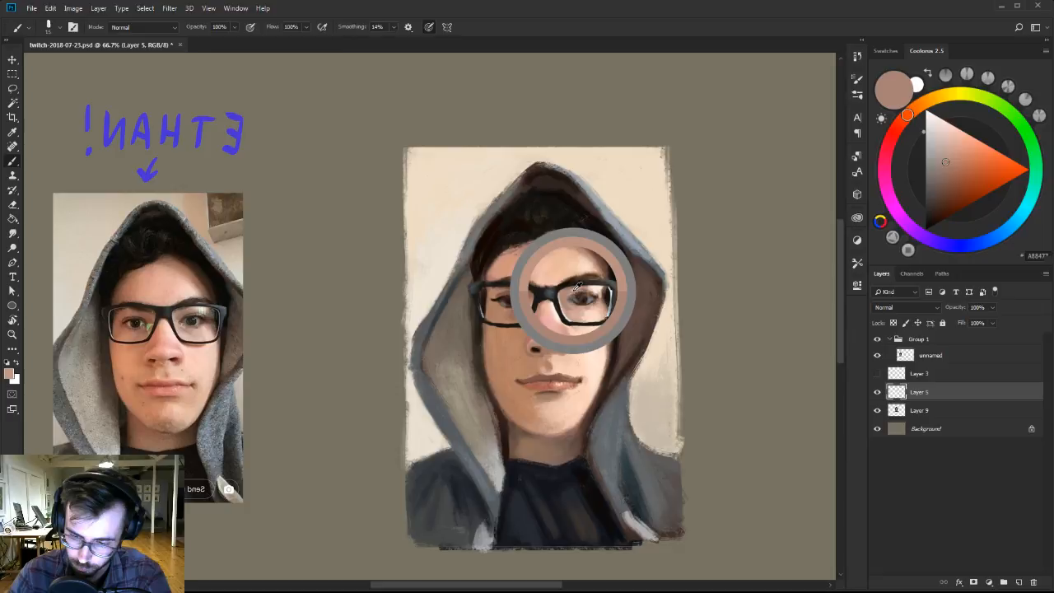
alt+click(575, 291)
key(bracketleft)
key(bracketleft)
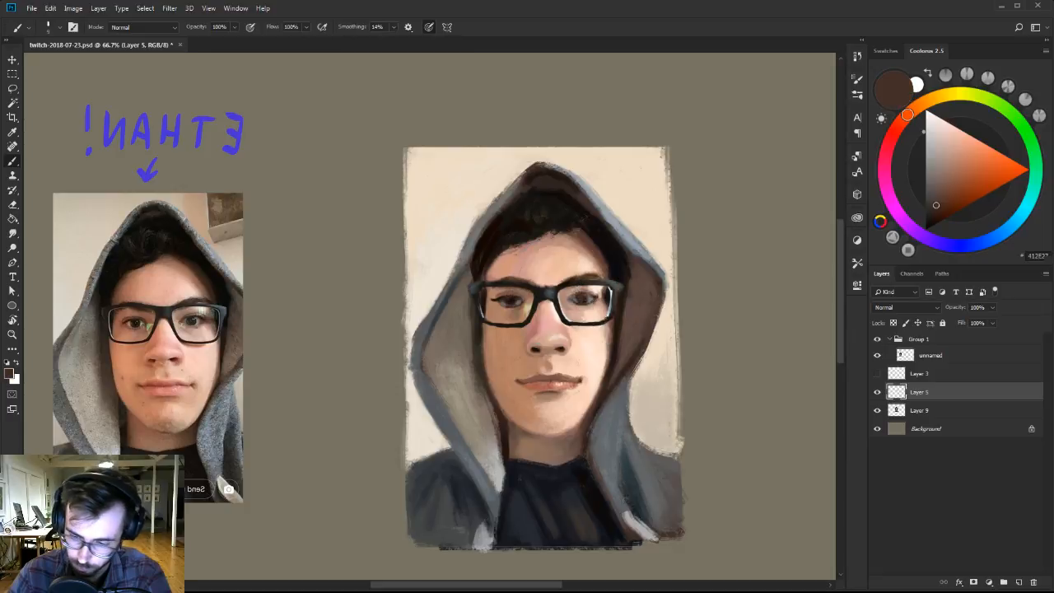
Soften the skin under the lit-side eye and shape its outer corner with sampled tan and muted brown.
alt+click(584, 313)
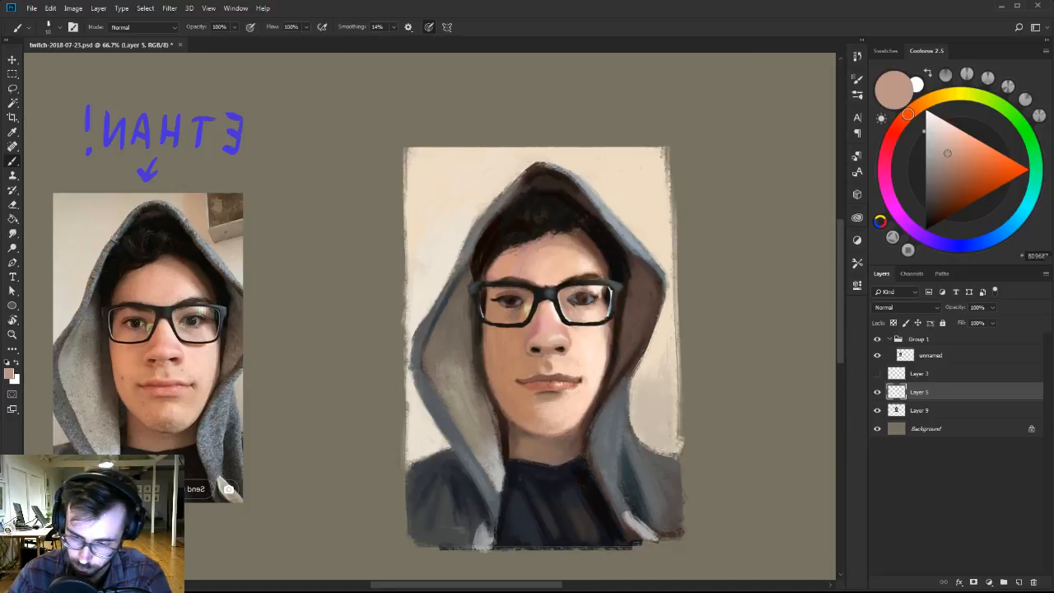
alt+click(594, 300)
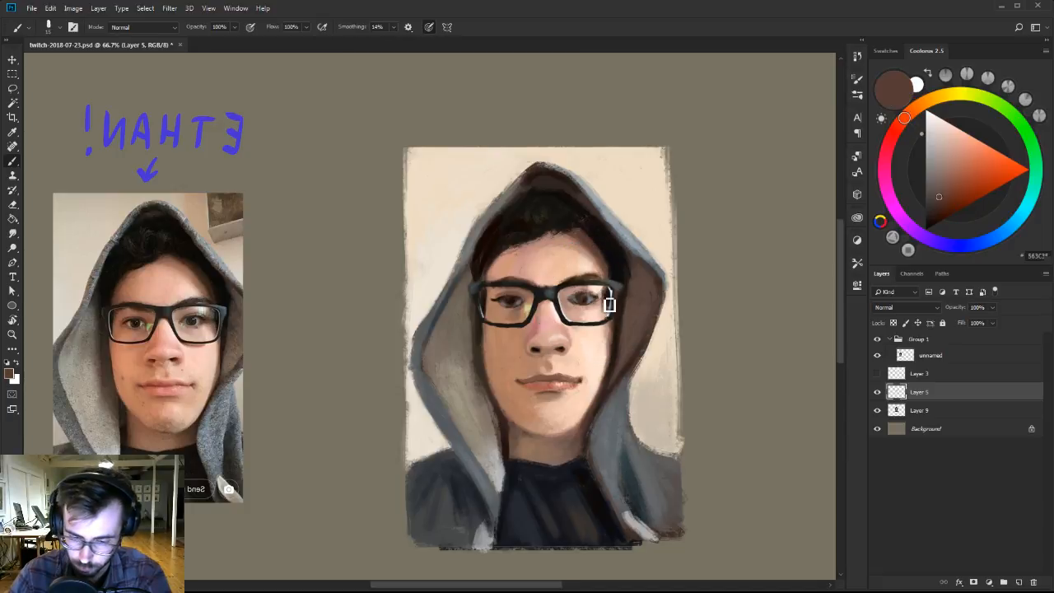
alt+click(610, 304)
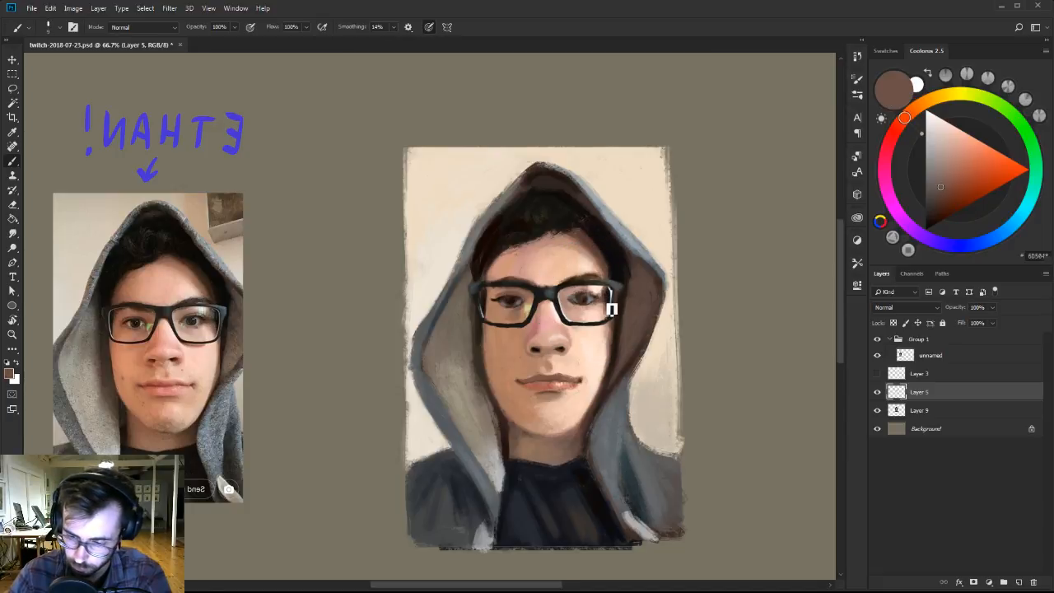
Paint the white and tiny highlights of the lit-side eye, going from sampled grey through light blue-grey to near-white.
alt+click(594, 296)
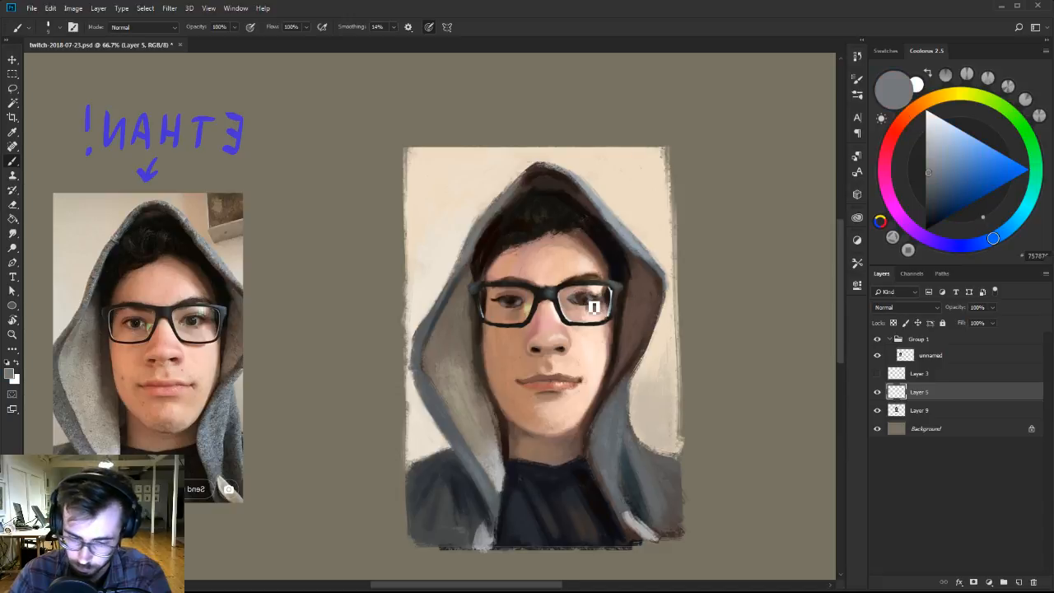
drag(953, 144, 935, 146)
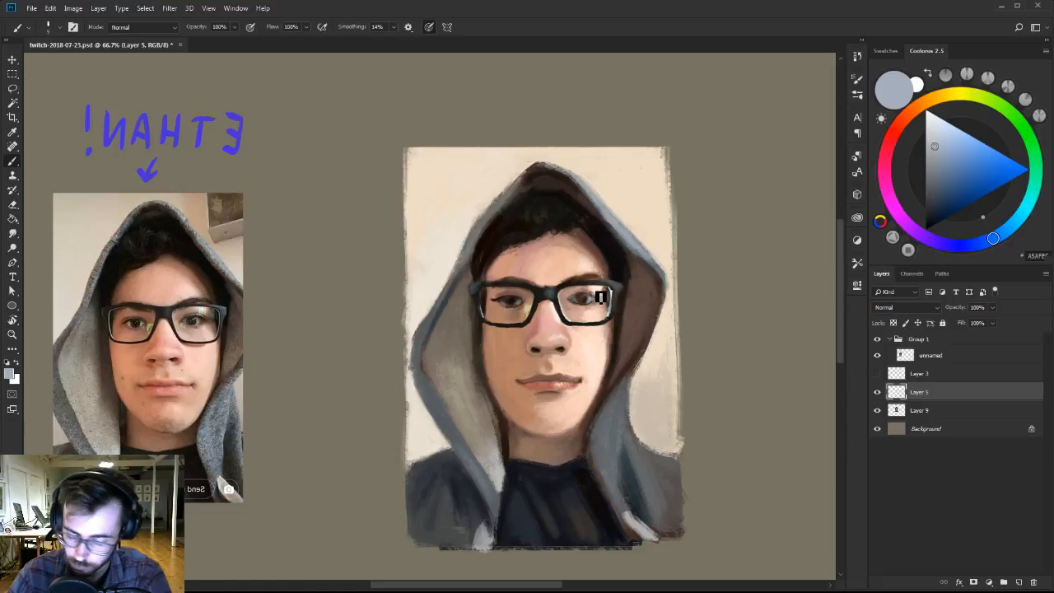
click(935, 129)
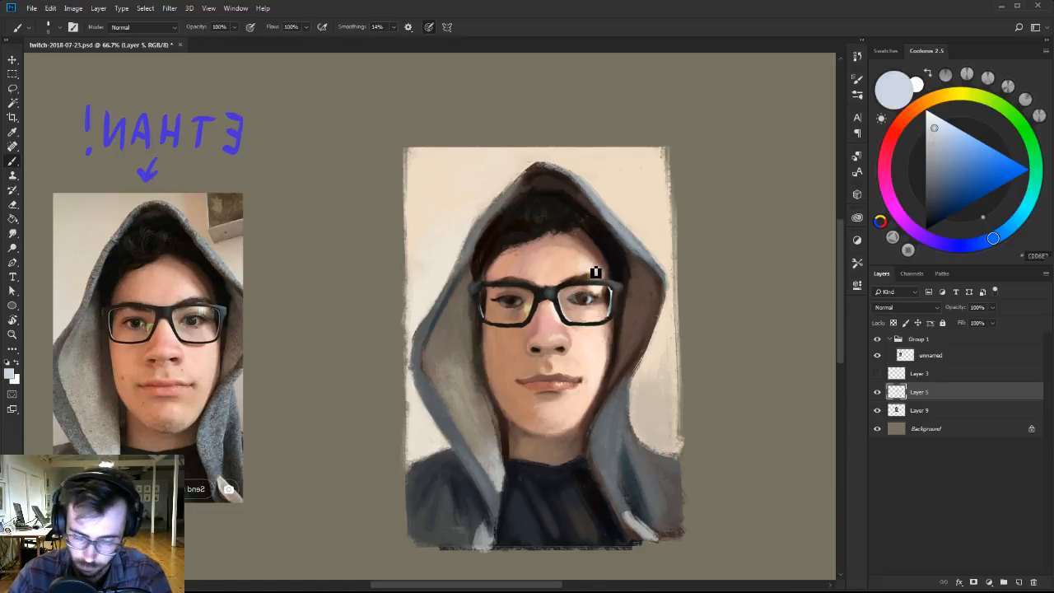
click(929, 120)
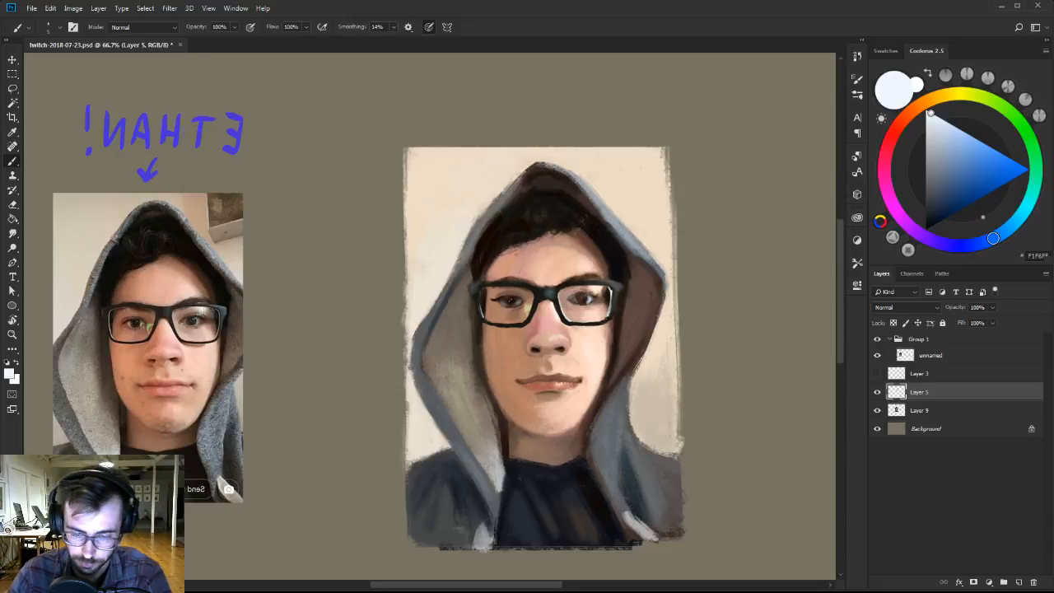
Deepen the iris and upper lash line of the lit-side eye with a small brush in sampled dark brown.
alt+click(583, 294)
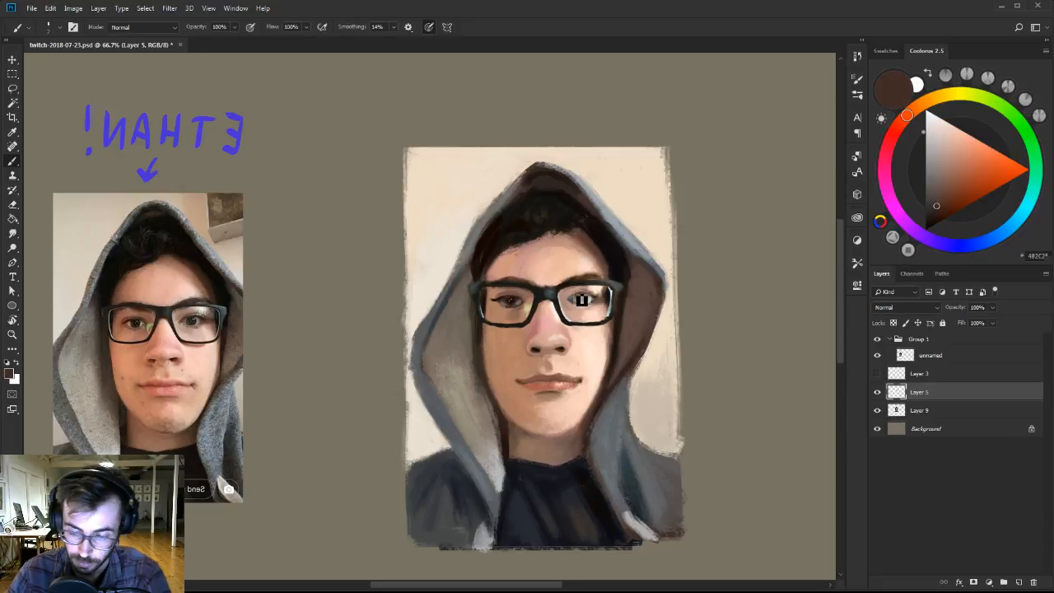
alt+click(582, 300)
key(bracketleft)
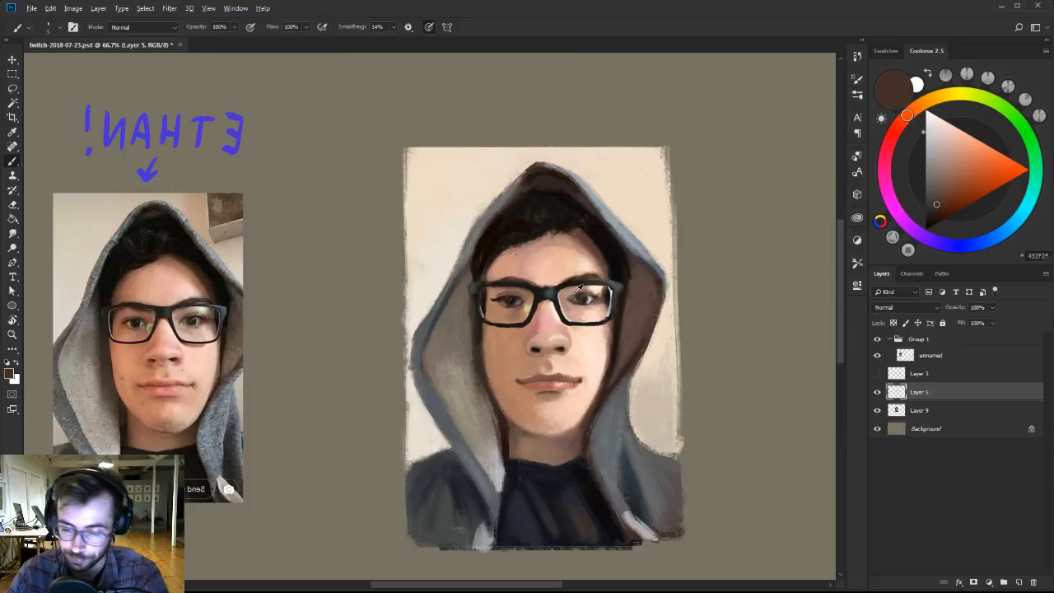
Blend the inner corner of the lit-side eye beside the nose with sampled pinkish tan and a darker muted brown.
alt+click(571, 293)
alt+click(569, 292)
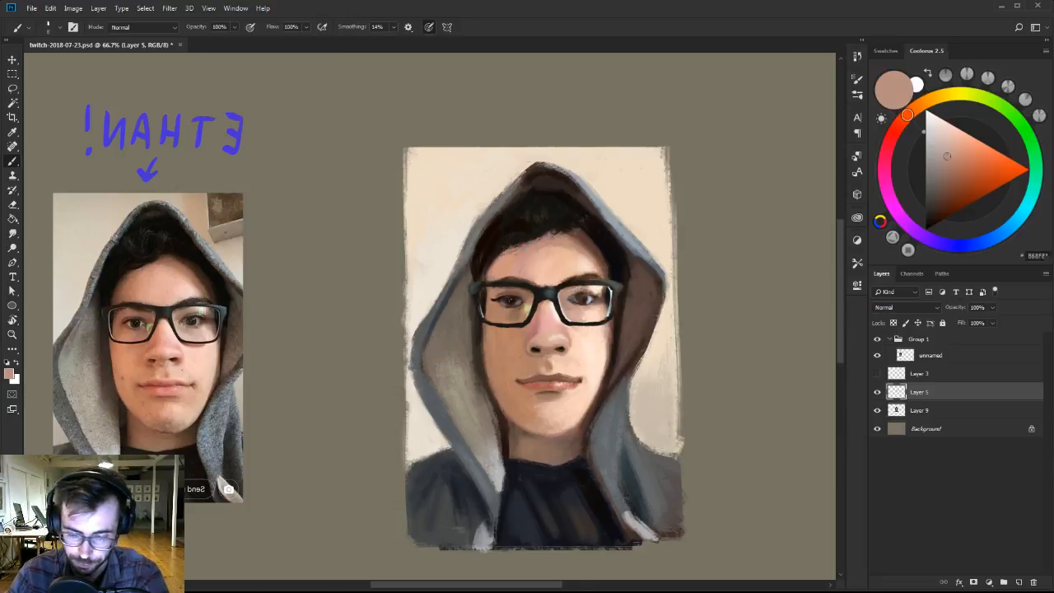
alt+click(569, 307)
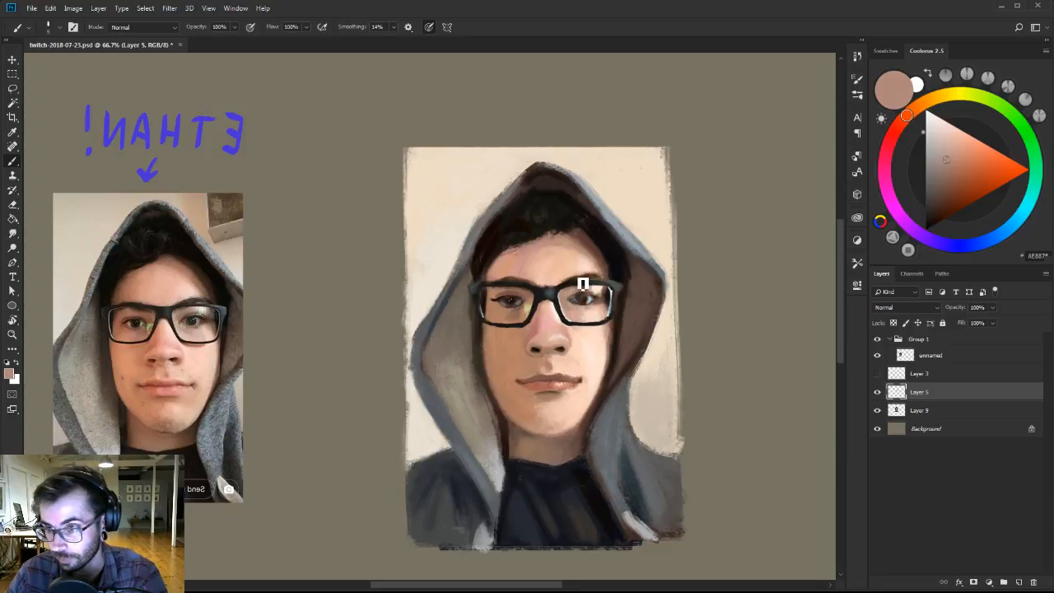
click(941, 169)
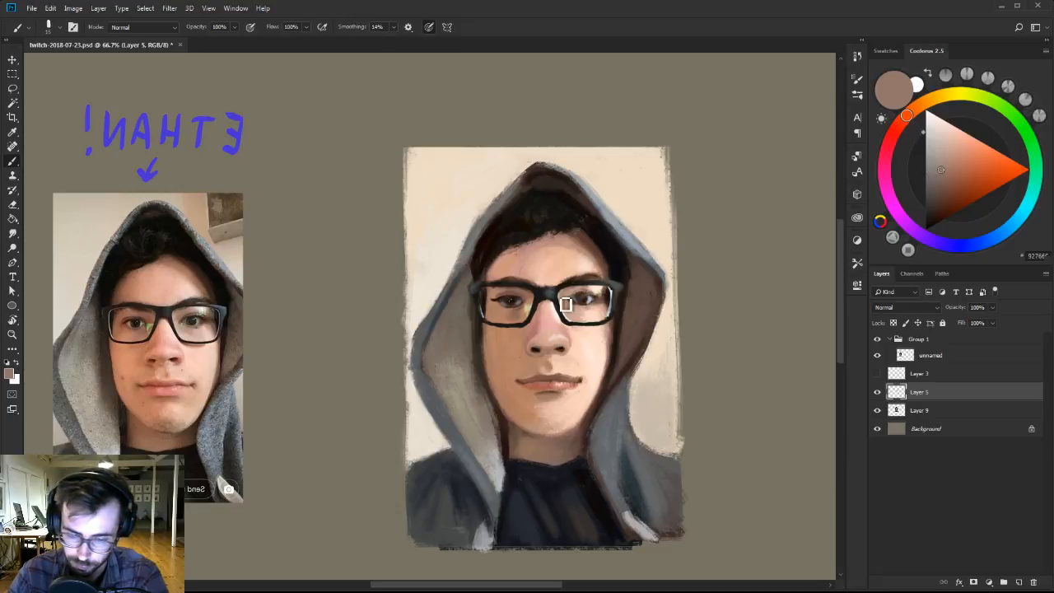
key(bracketleft)
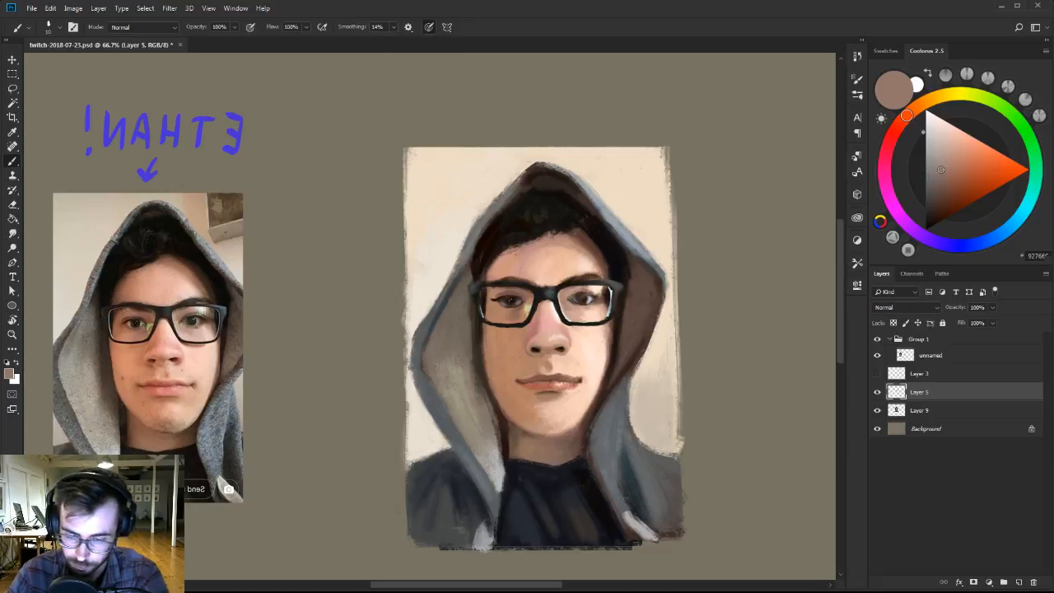
Touch up the lit-side edge of the glasses and the hair beside the temple with sampled near-black.
alt+click(608, 294)
alt+click(610, 270)
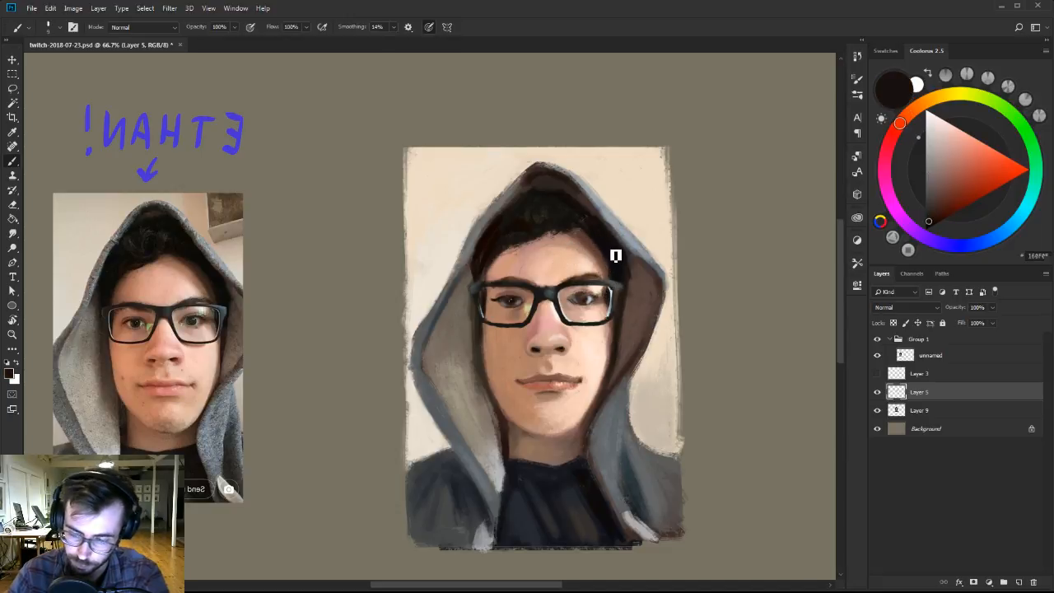
key(bracketleft)
key(bracketleft)
Draw a thin horizontal guide line in pale pink on a new layer between the reference photo and the painting.
drag(939, 125, 934, 109)
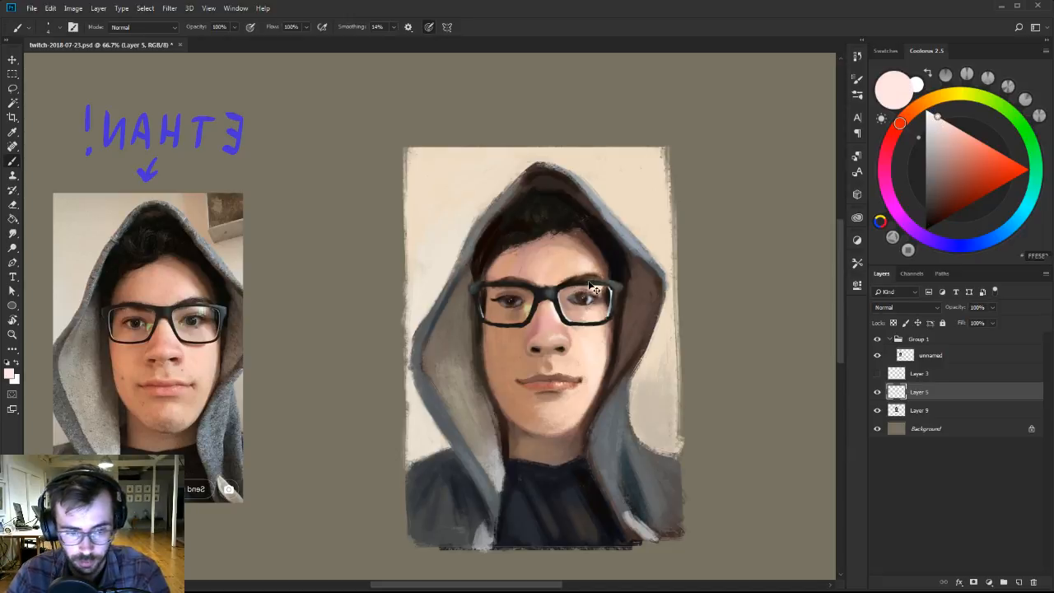
click(1019, 582)
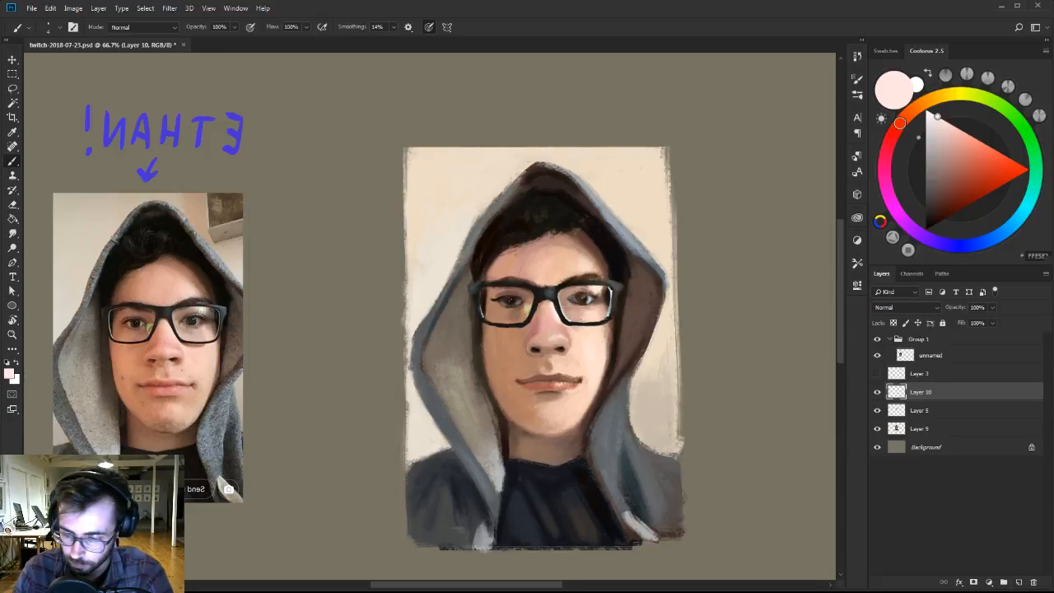
mouse_move(511, 312)
mouse_down()
mouse_move(658, 294)
mouse_move(267, 363)
mouse_move(244, 339)
mouse_move(303, 326)
mouse_up()
key(v)
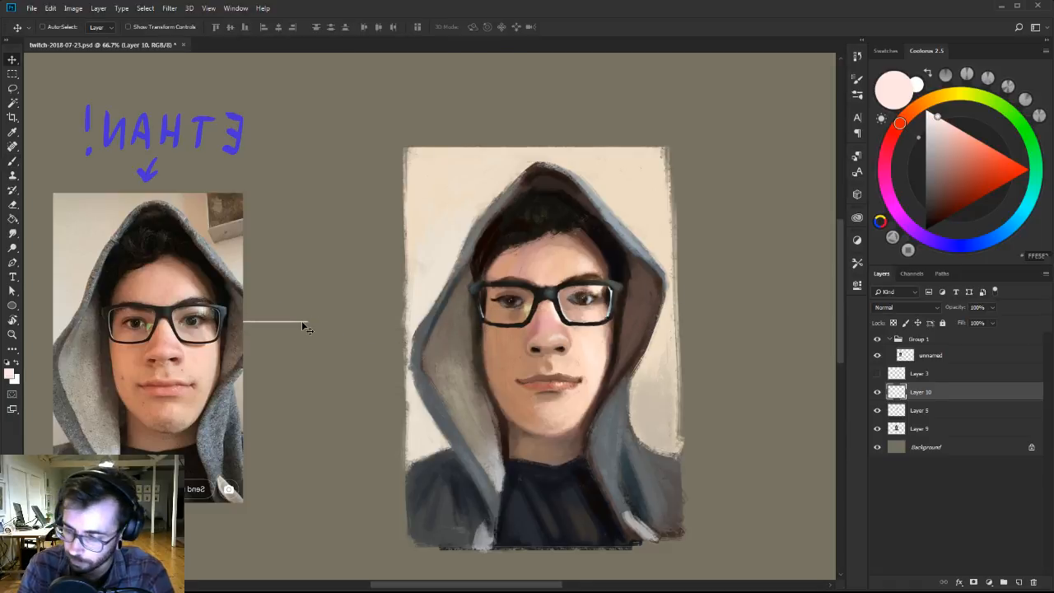
Raise the guide-line layer above Group 1, align the line with the reference's eyes, place it above the painting, and reselect Layer 5.
drag(926, 395, 948, 335)
drag(341, 329, 295, 340)
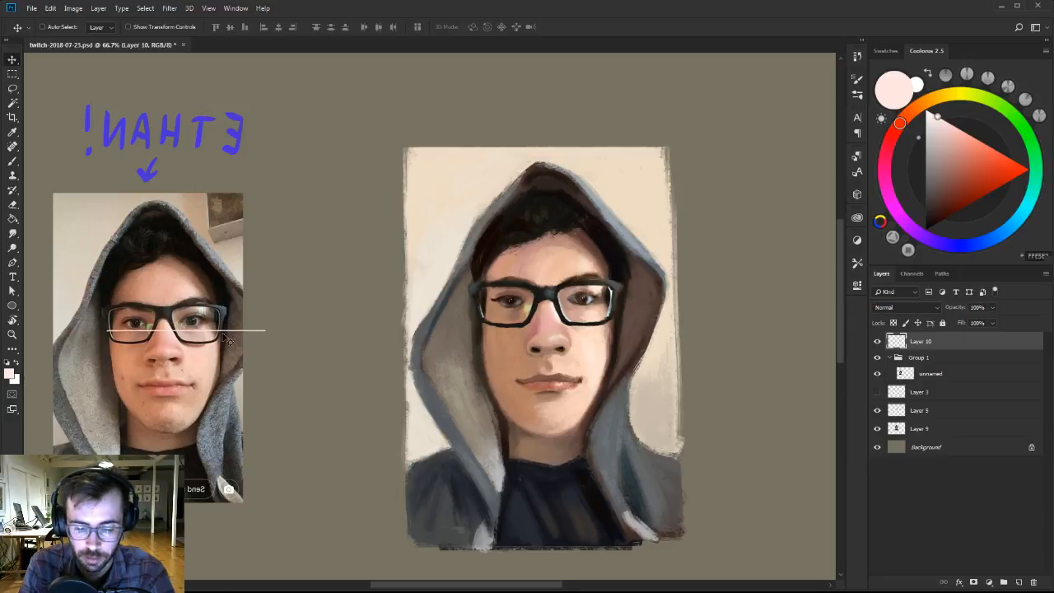
mouse_move(214, 340)
mouse_down()
mouse_move(597, 318)
mouse_move(606, 156)
mouse_move(591, 122)
mouse_up()
click(929, 410)
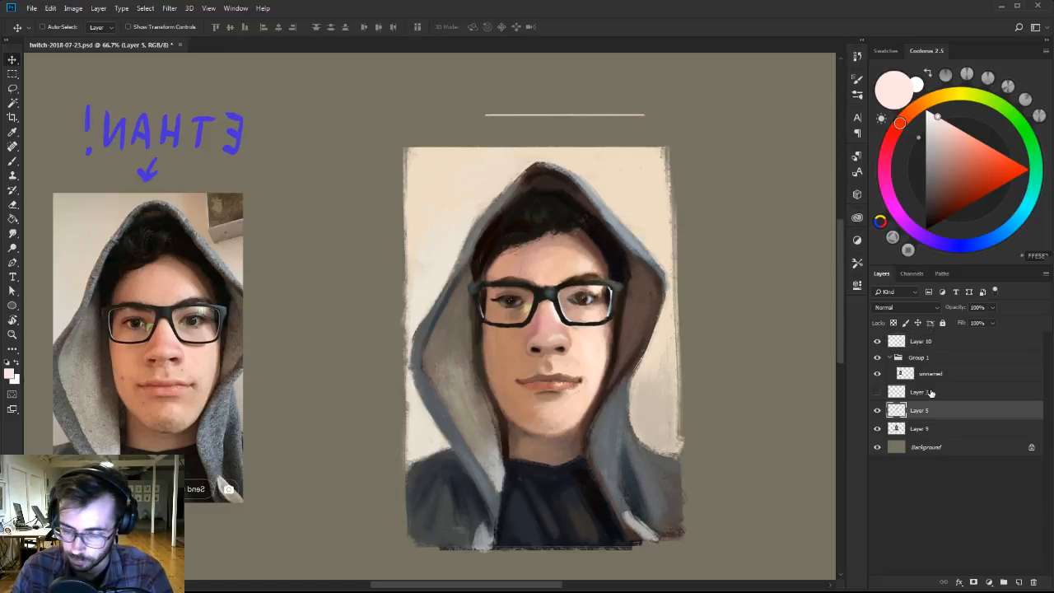
Touch up the lit side of the forehead and the skin beside the nose with sampled light peach, toggling proof colours on and off.
key(b)
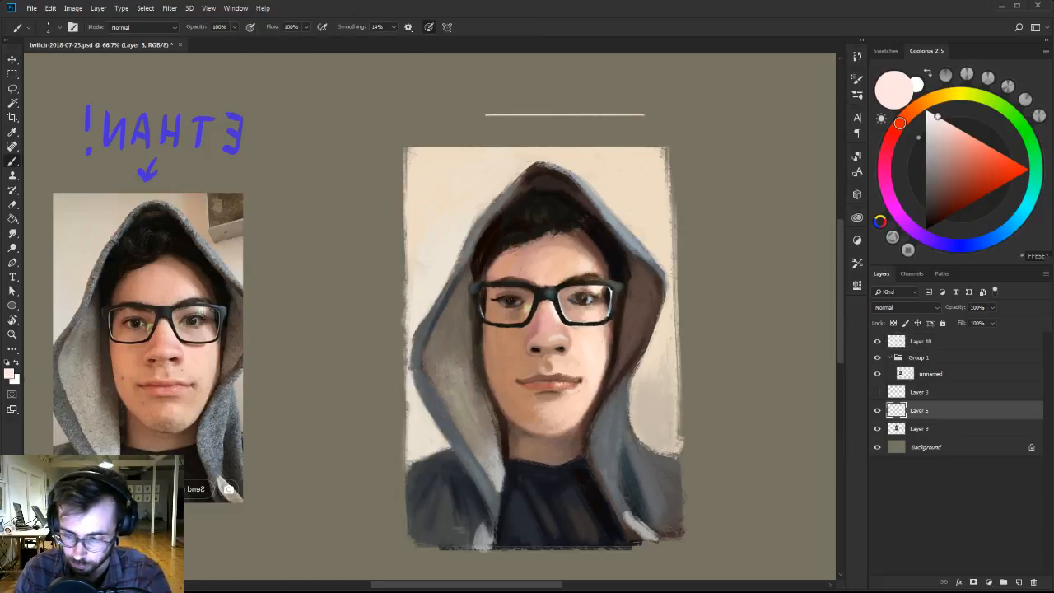
alt+click(588, 260)
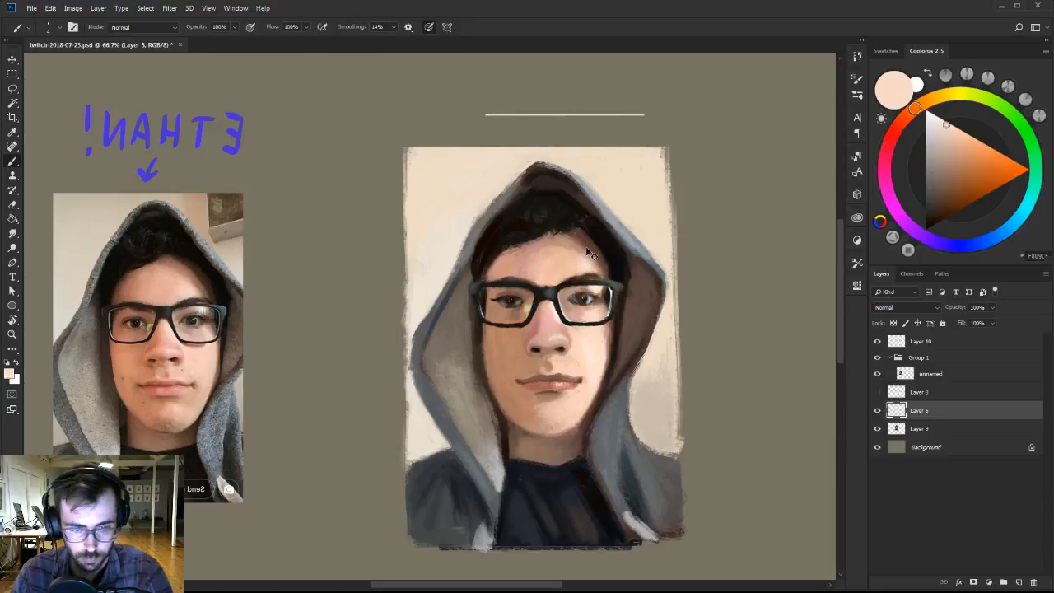
key(ctrl+y)
key(ctrl+y)
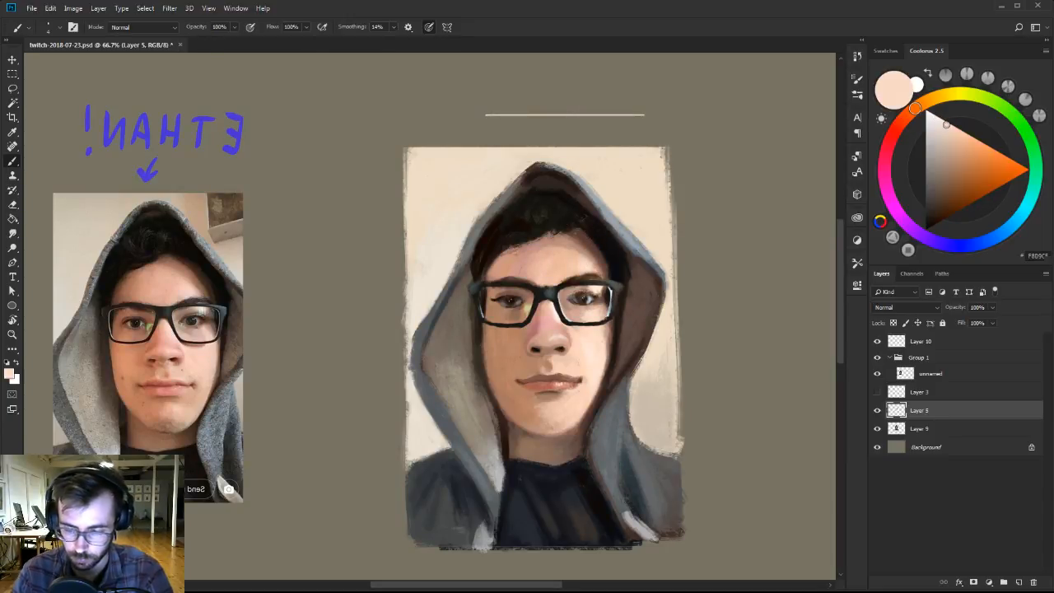
right_click(586, 254)
click(603, 386)
alt+click(562, 357)
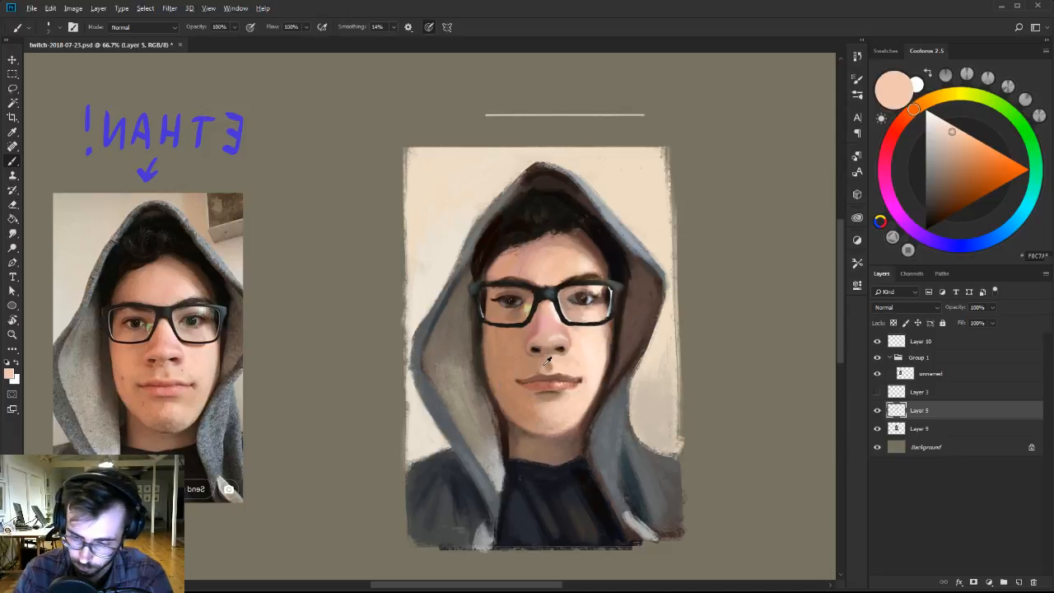
Refine the lit-side nose wing and the underside of the nose with sampled browns, light peach and near-black for the nostrils.
alt+click(549, 340)
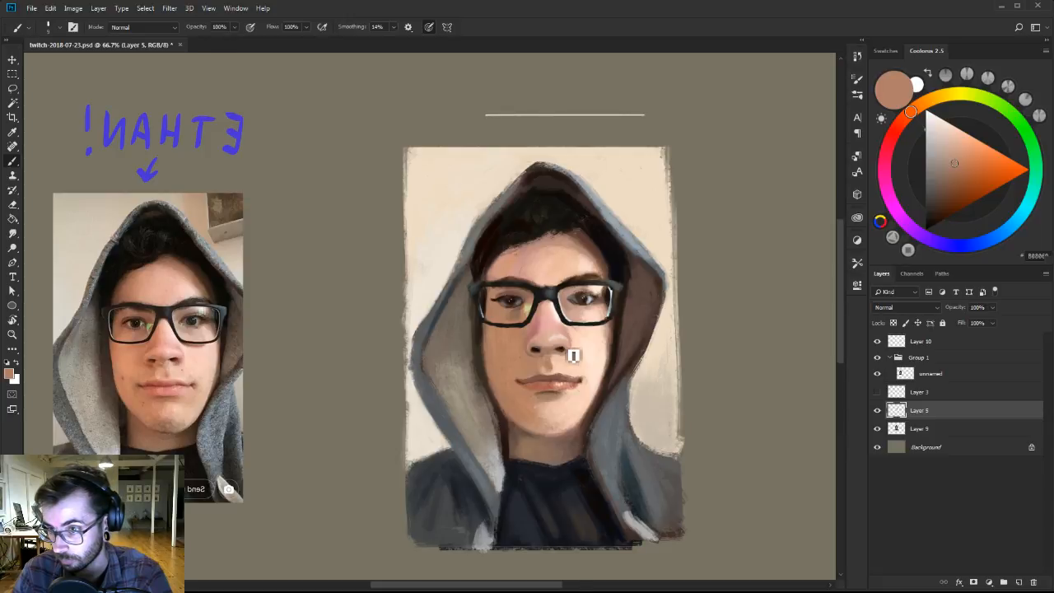
alt+click(576, 348)
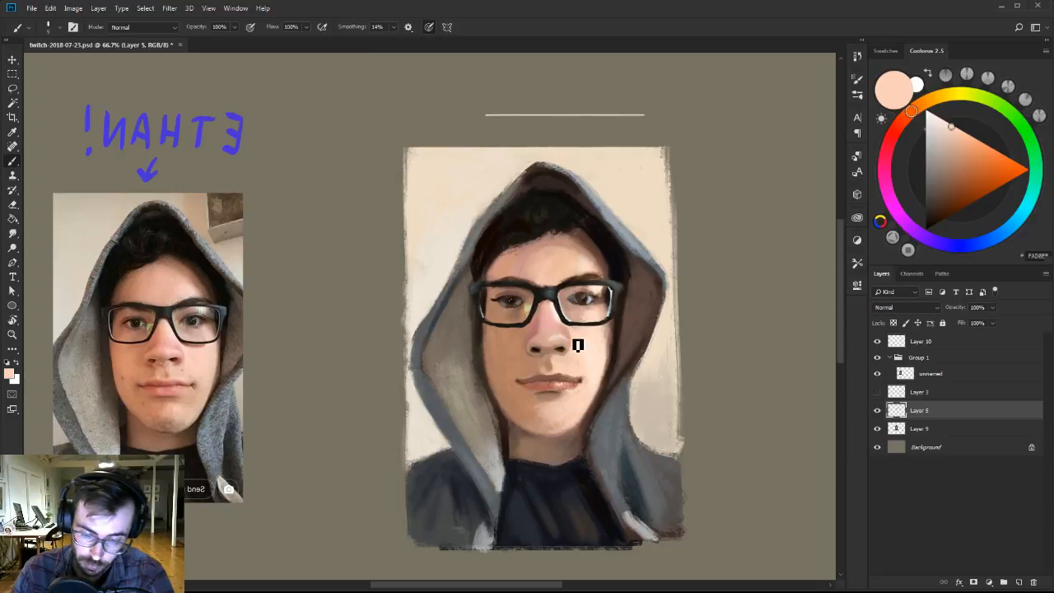
alt+click(578, 346)
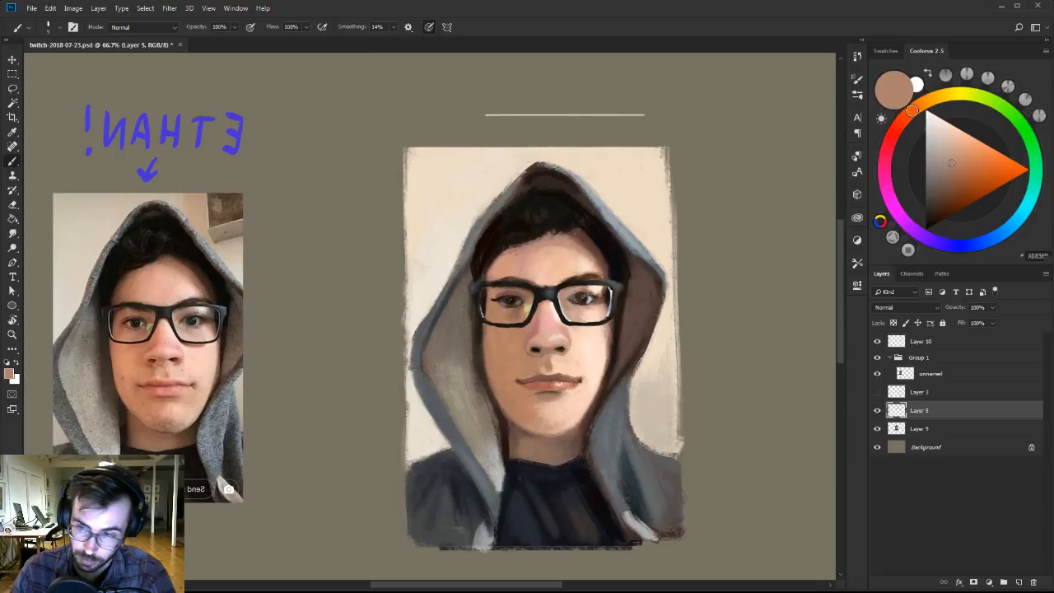
alt+click(551, 353)
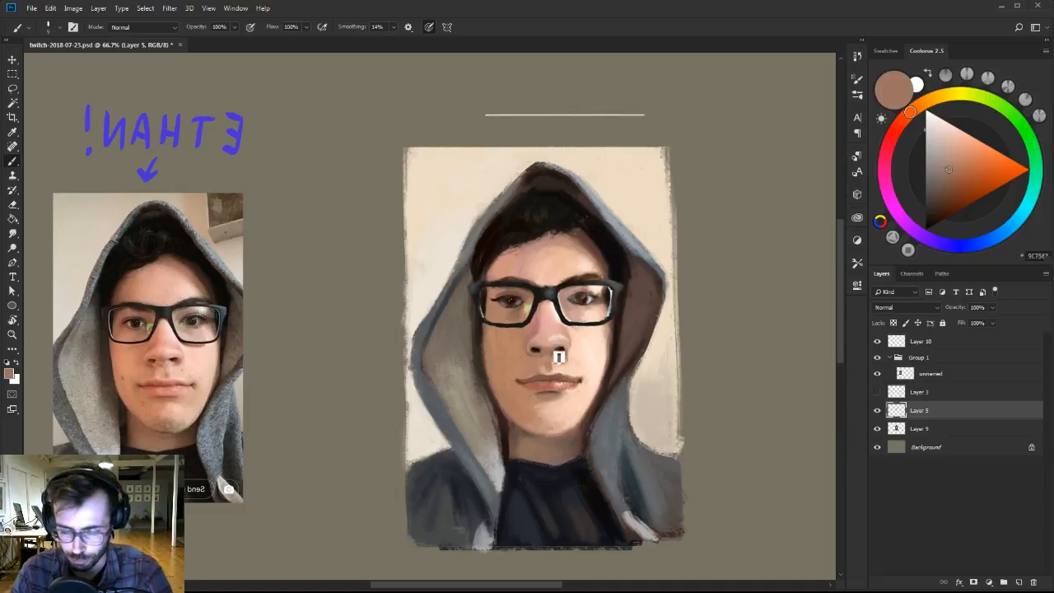
alt+click(560, 354)
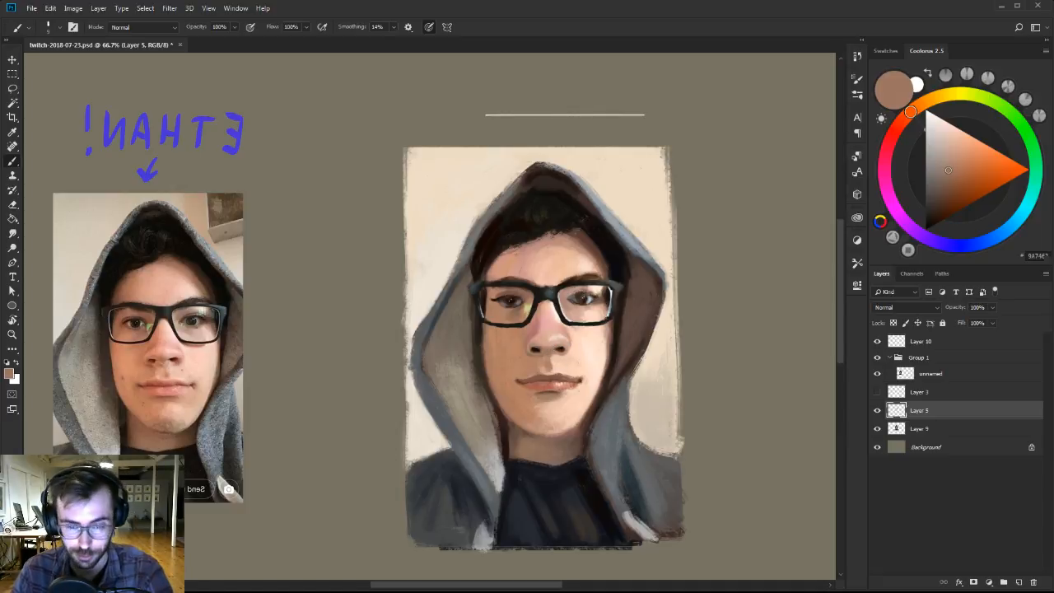
alt+click(558, 355)
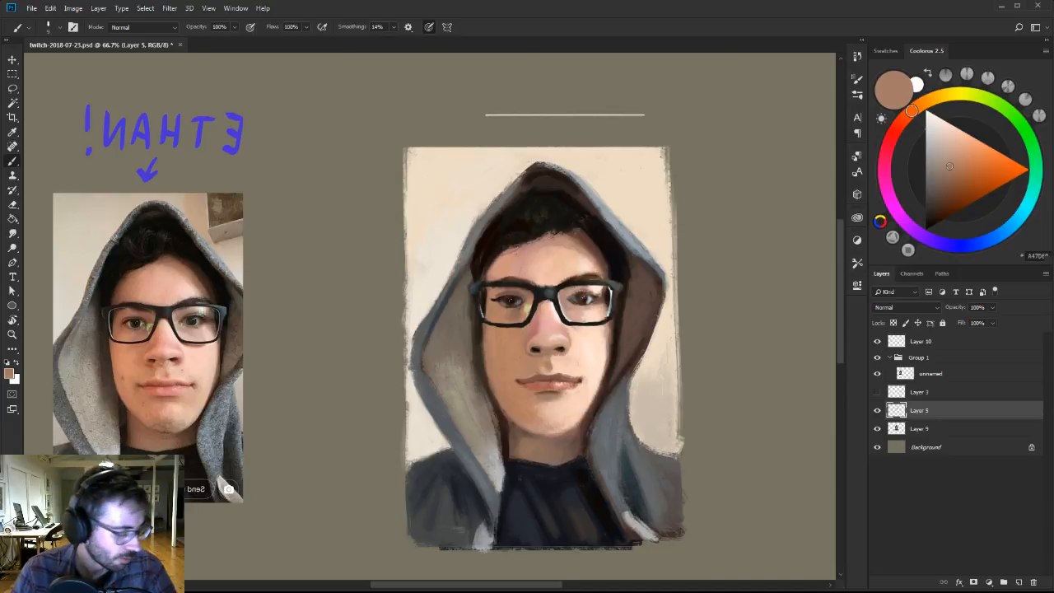
alt+click(539, 348)
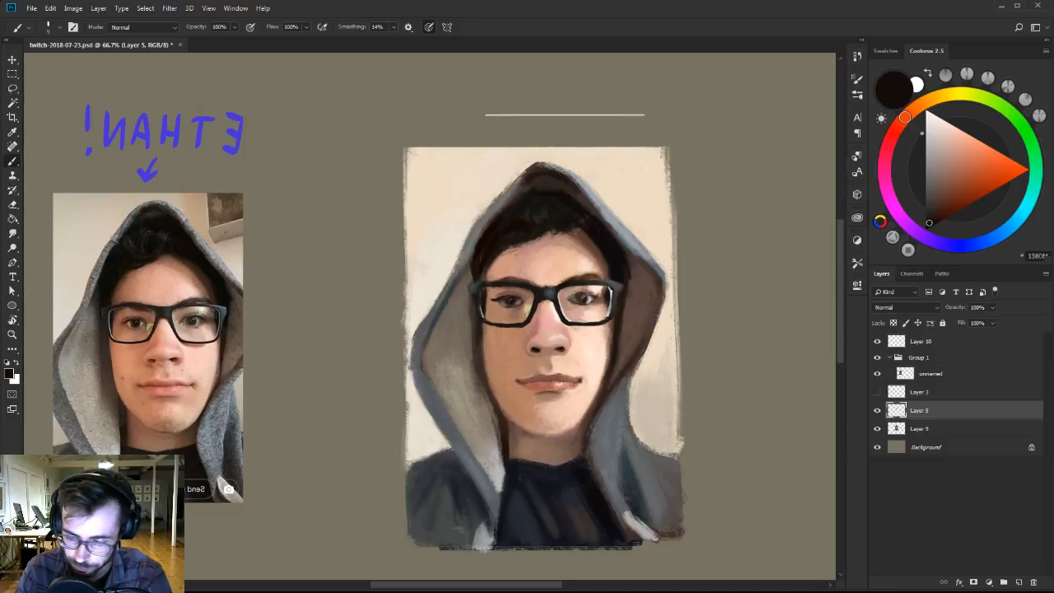
alt+click(560, 362)
Tint the lips with a muted rose, using a sampled reddish brown shifted towards pink and a slightly lighter tone.
alt+click(565, 376)
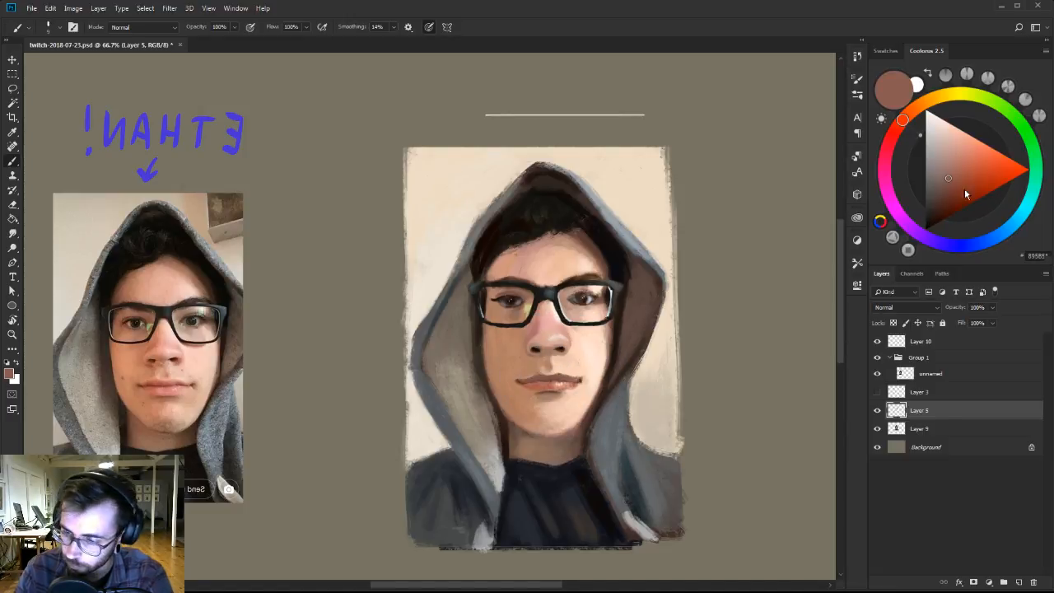
click(887, 146)
click(954, 161)
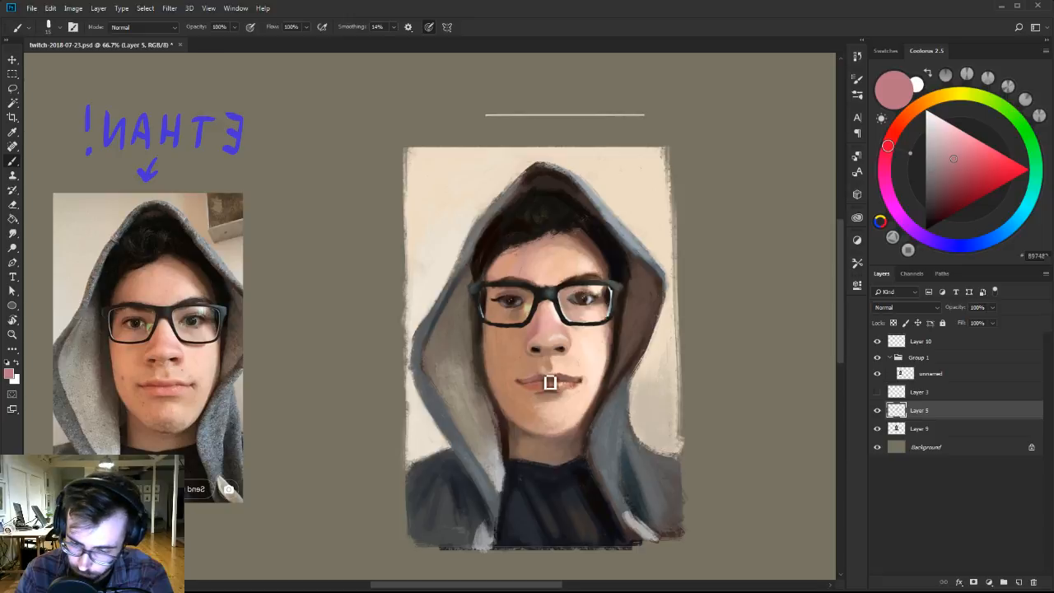
alt+click(541, 372)
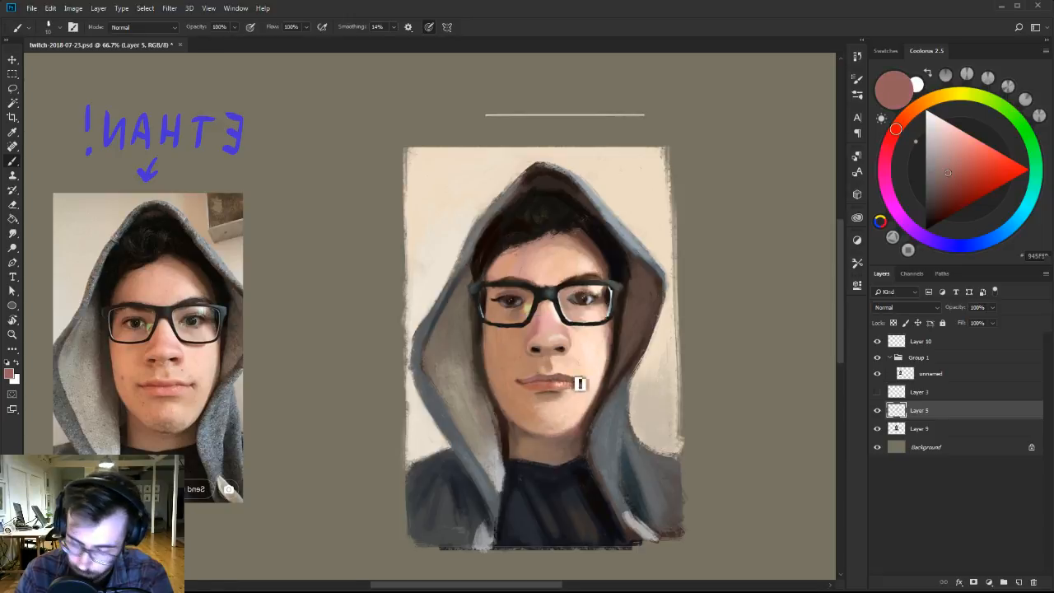
click(948, 161)
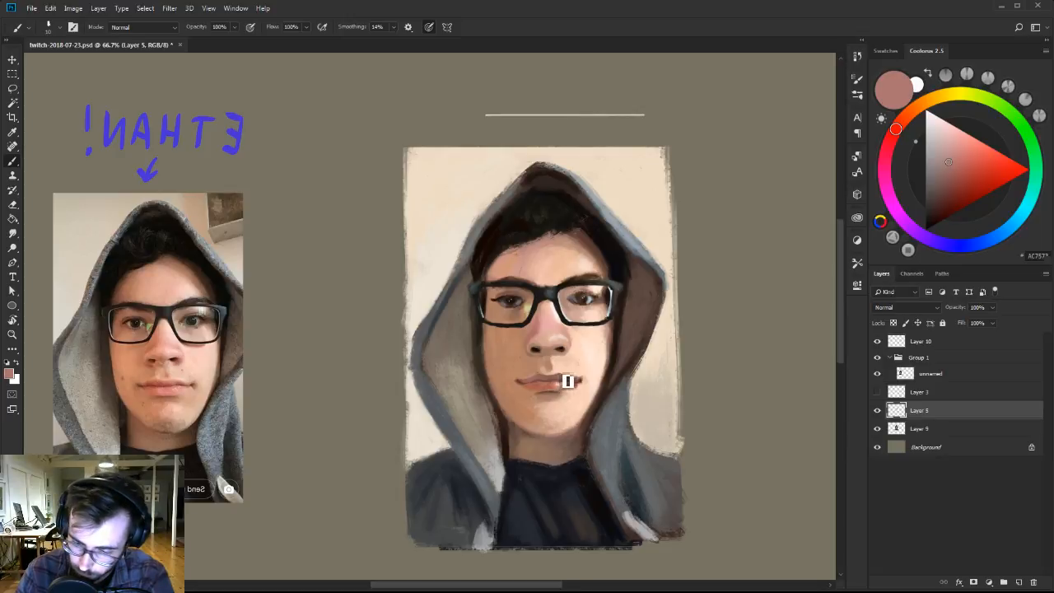
Brighten the lit half of the lips with a lighter, cooler pink, adjusting the brush size.
key(bracketright)
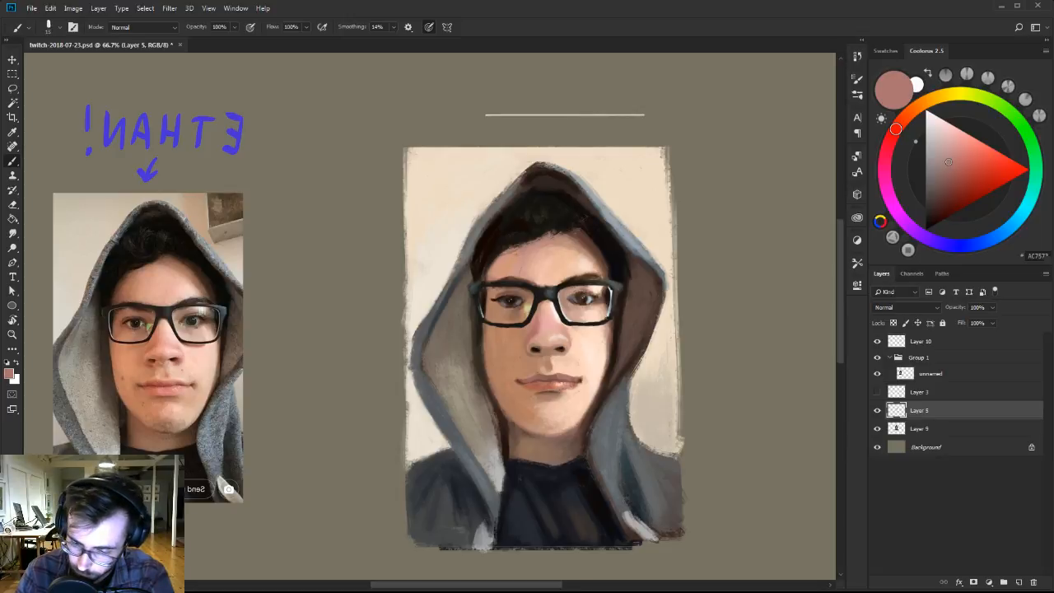
key(bracketleft)
click(954, 150)
click(890, 142)
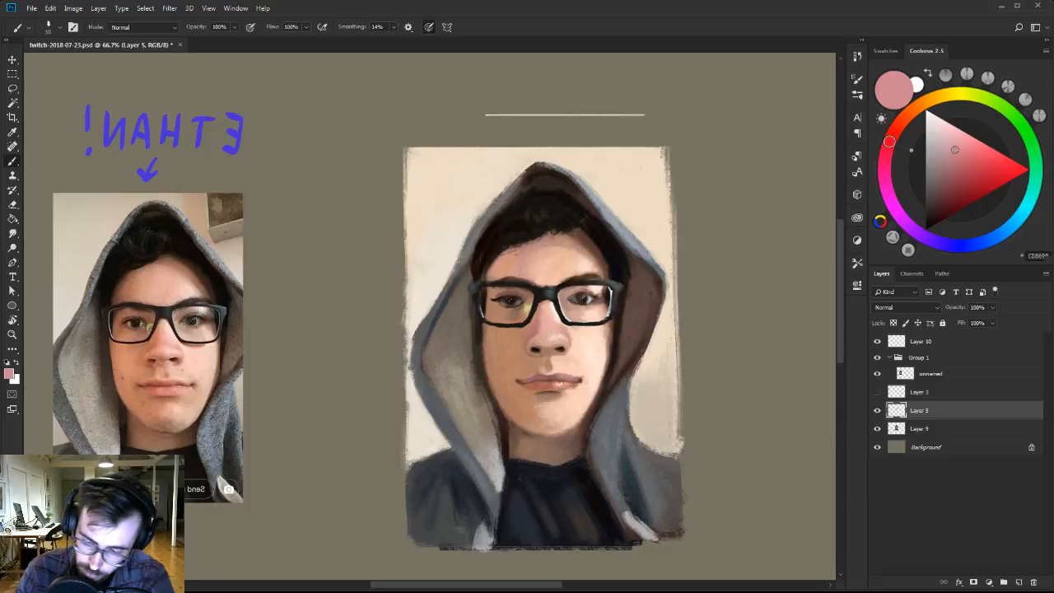
alt+click(562, 375)
Highlight the skin around the lit-side corner of the mouth with pale cream and blend it into the cheek with sampled peach.
alt+click(572, 362)
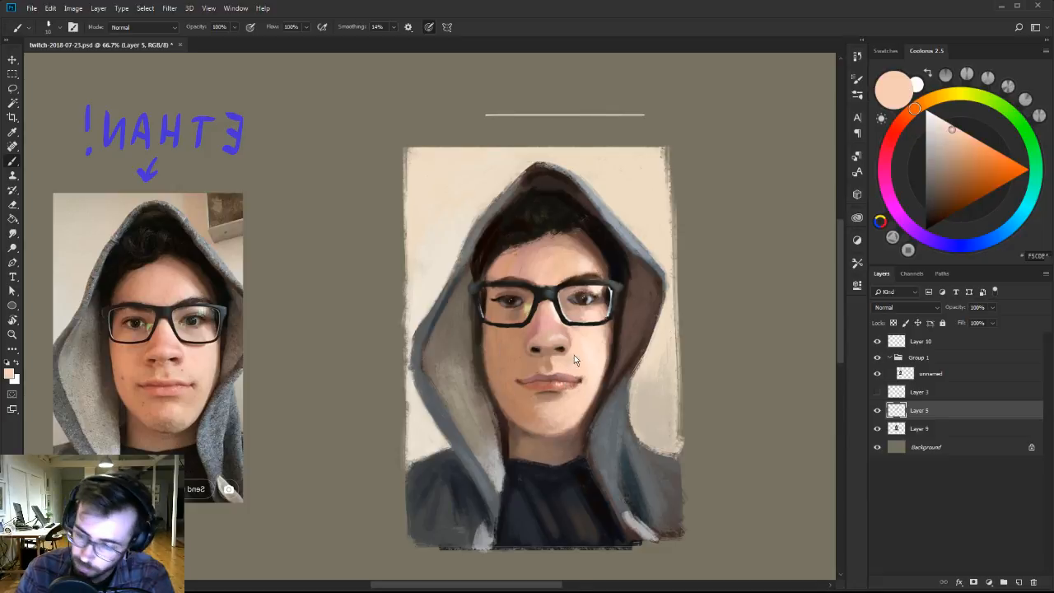
drag(942, 129, 941, 118)
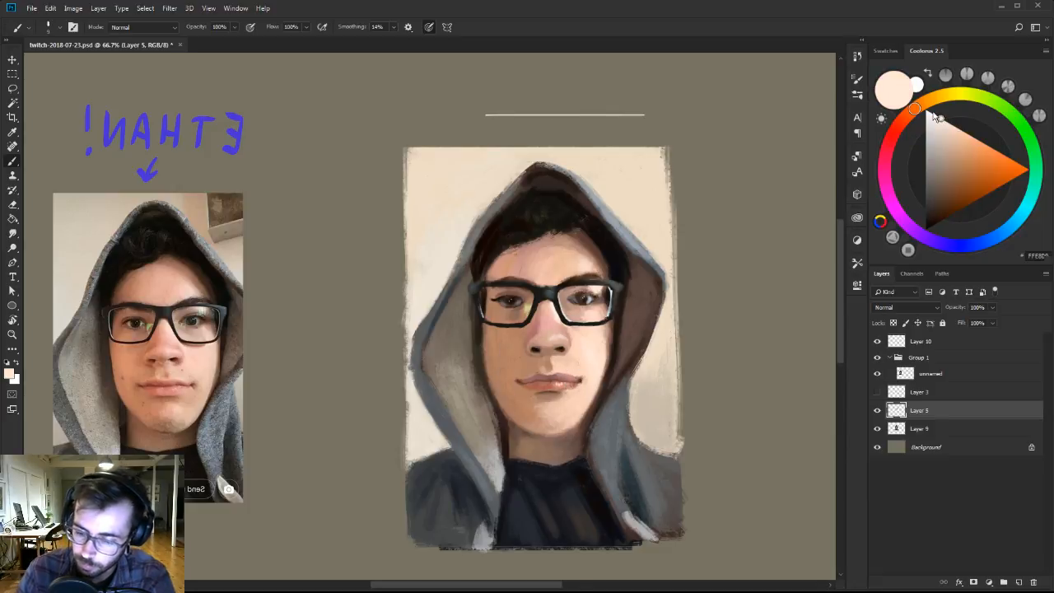
alt+click(581, 377)
alt+click(584, 360)
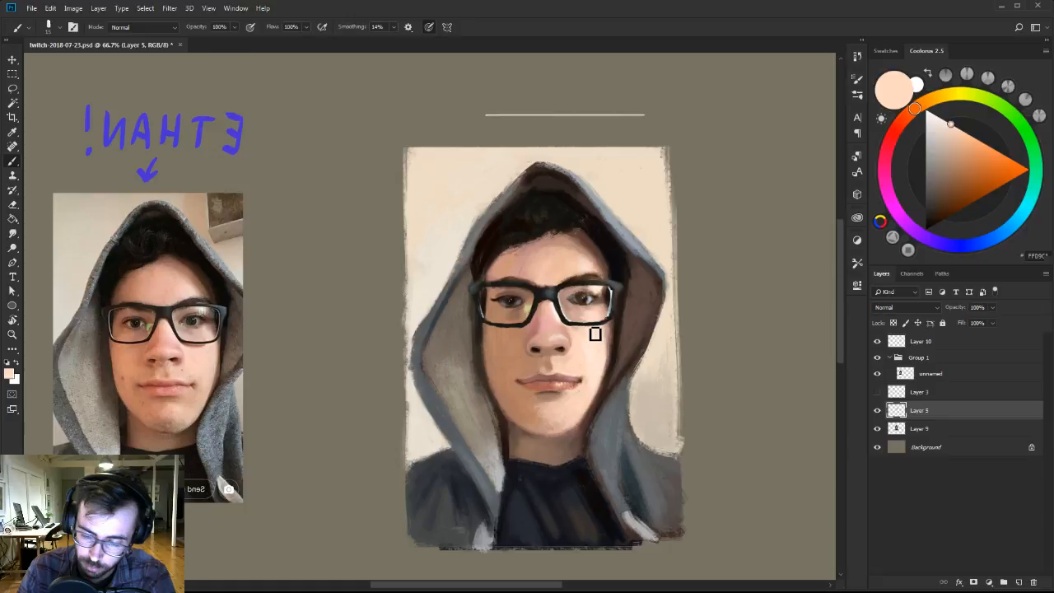
Model the skin between the nose and the shadow-side upper lip with sampled tans, warm brown and light peach.
alt+click(550, 363)
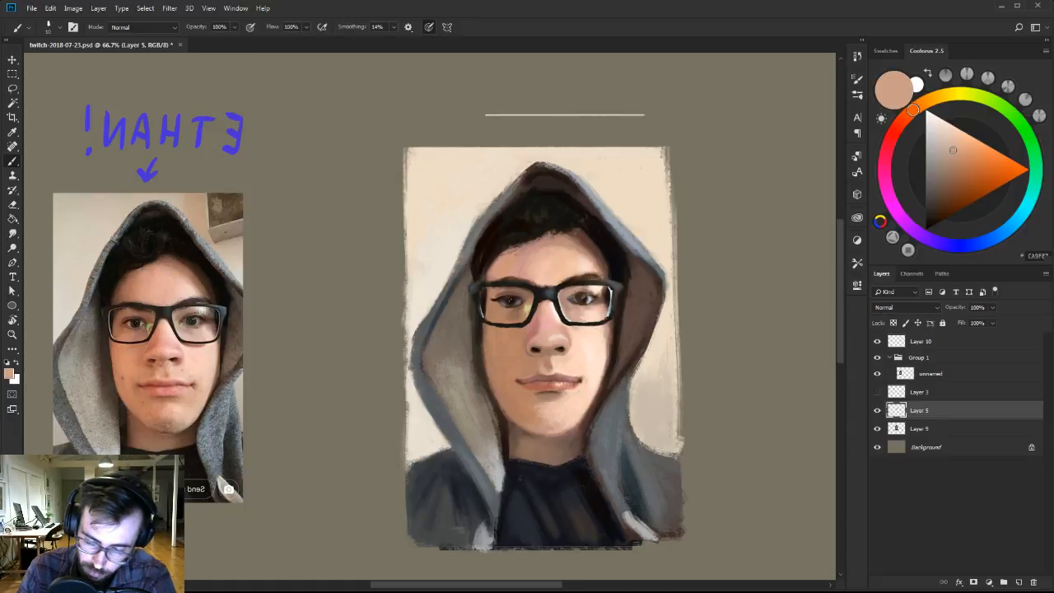
alt+click(534, 371)
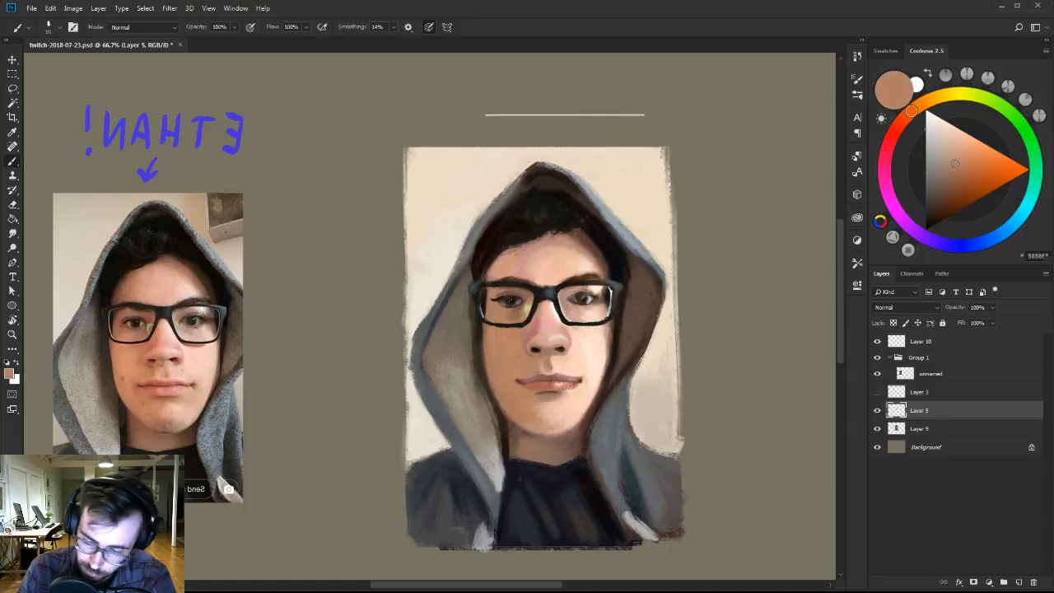
alt+click(549, 373)
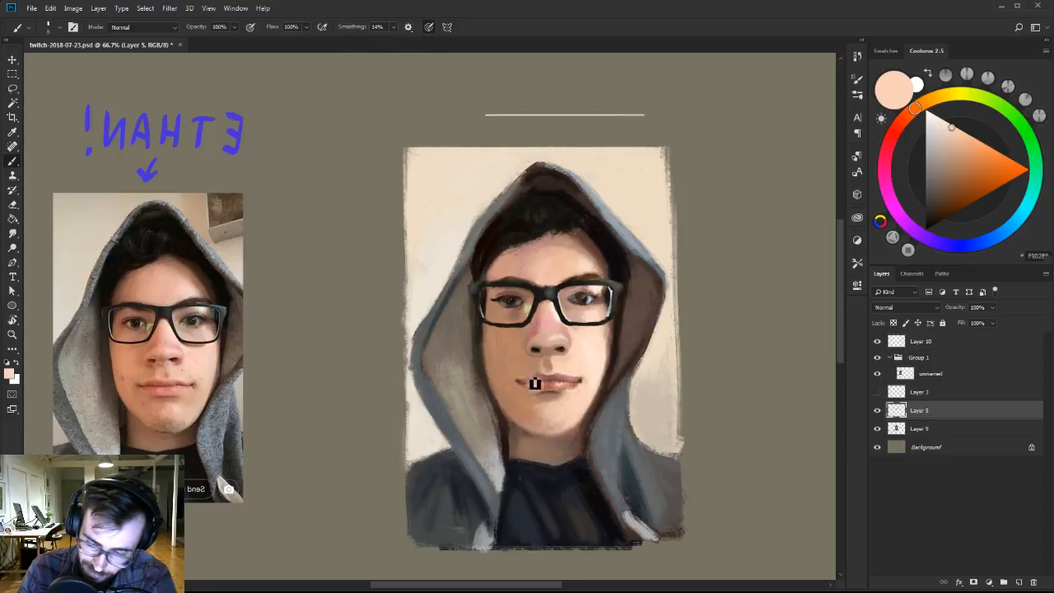
alt+click(527, 373)
alt+click(529, 374)
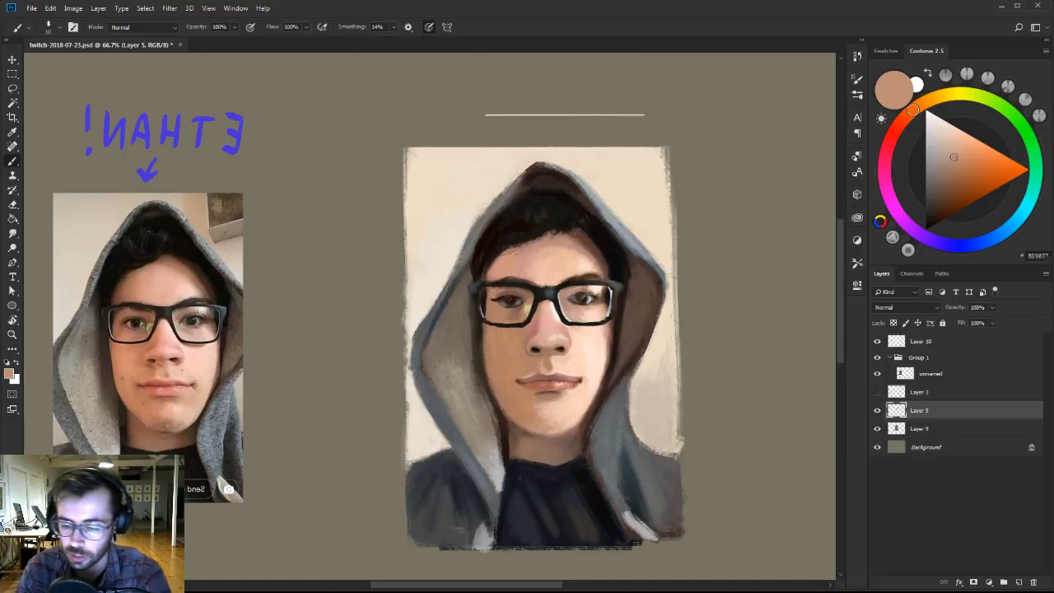
alt+click(535, 369)
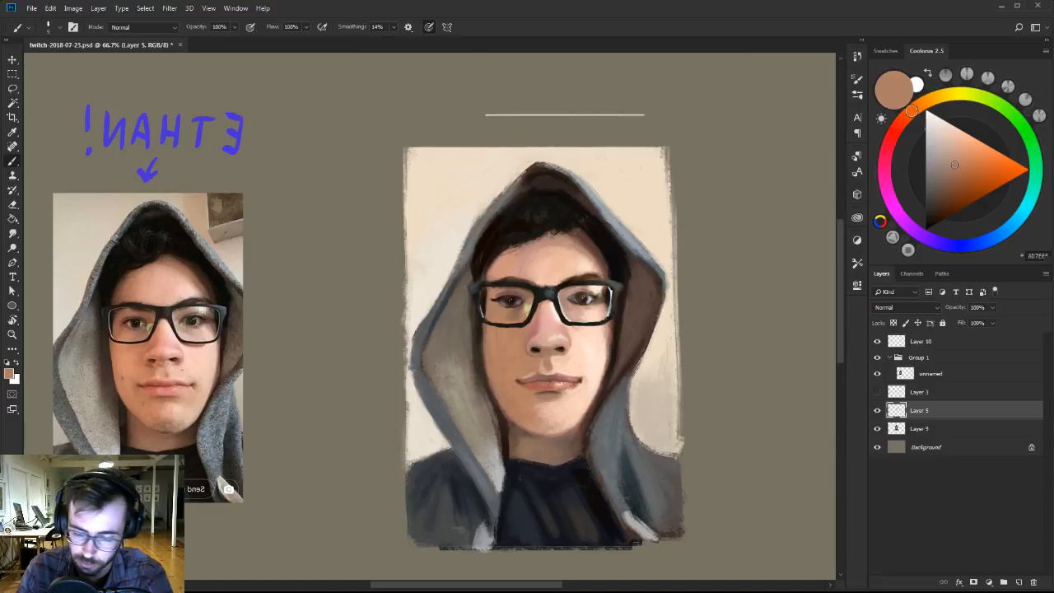
alt+click(535, 371)
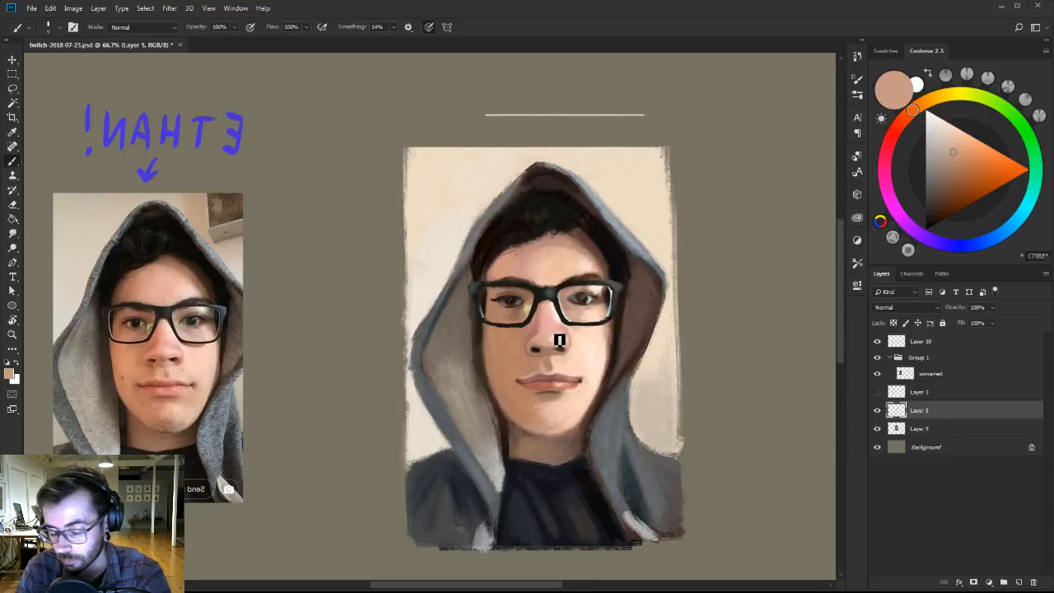
Reshape the lit-side corner of the mouth with sampled peach skin tones, a dark reddish brown and a muted lip red.
alt+click(530, 382)
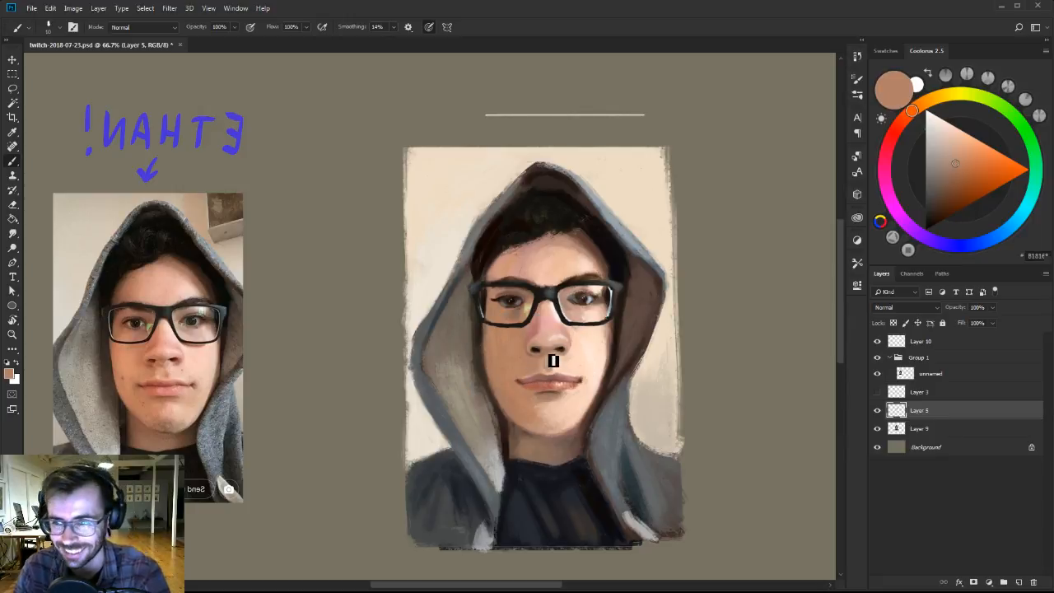
alt+click(583, 366)
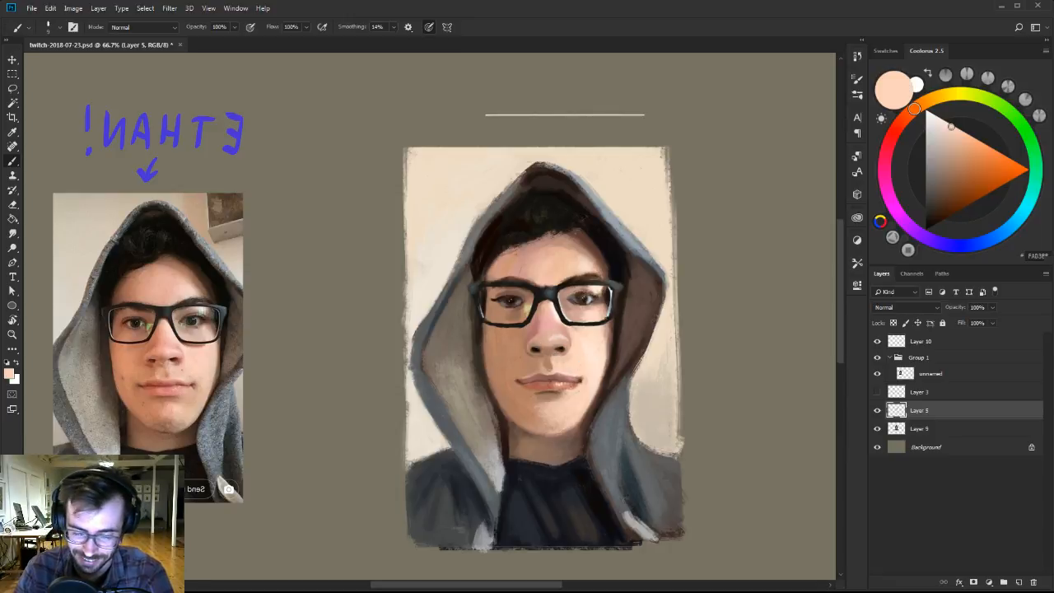
alt+click(584, 385)
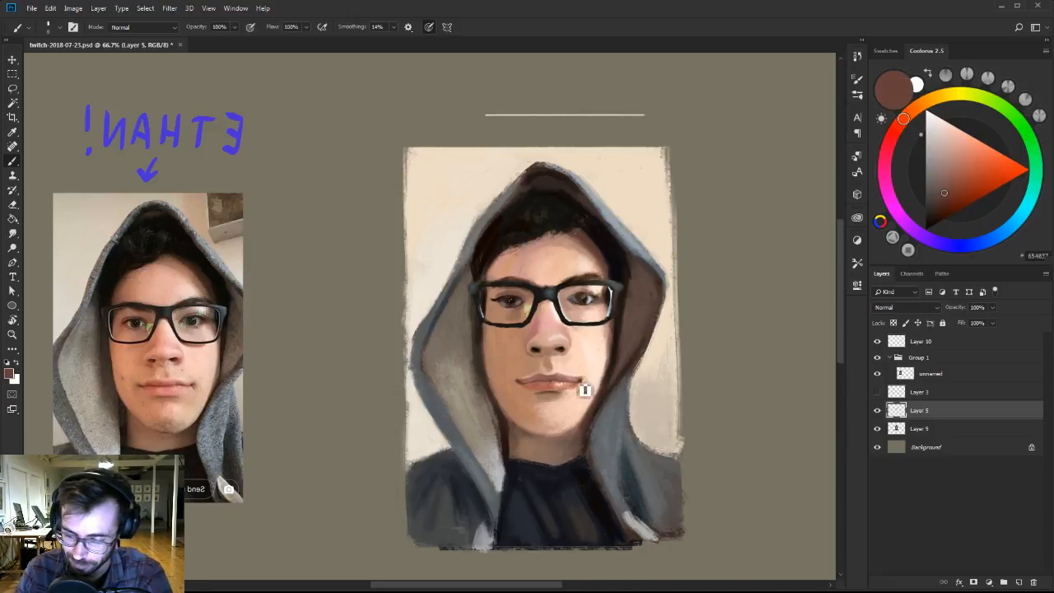
alt+click(585, 370)
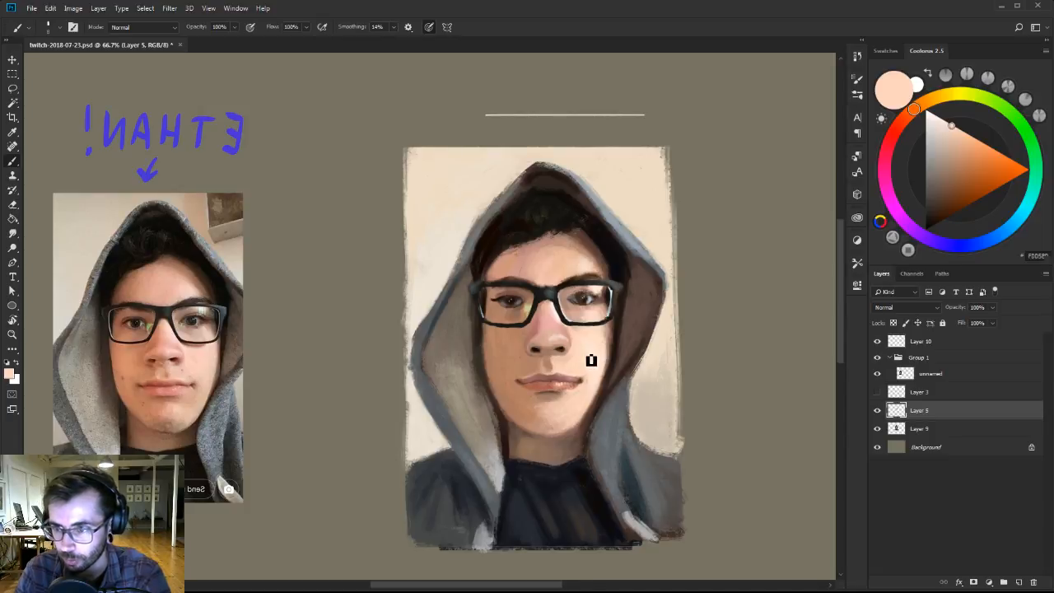
alt+click(560, 376)
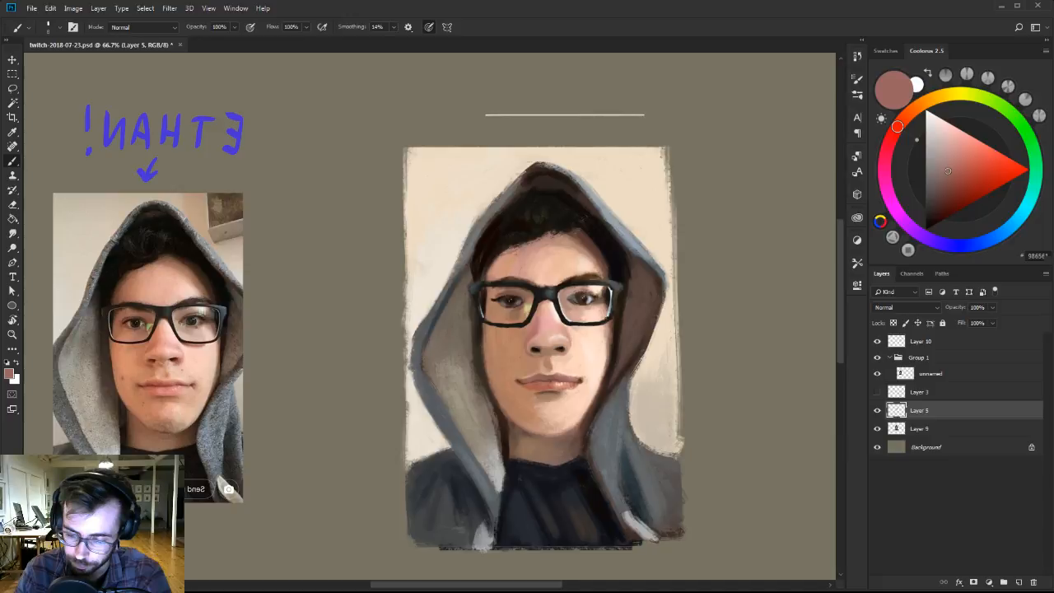
Refine the shadow-side jaw and chin with sampled warm tan, dark brown and light peach.
alt+click(501, 378)
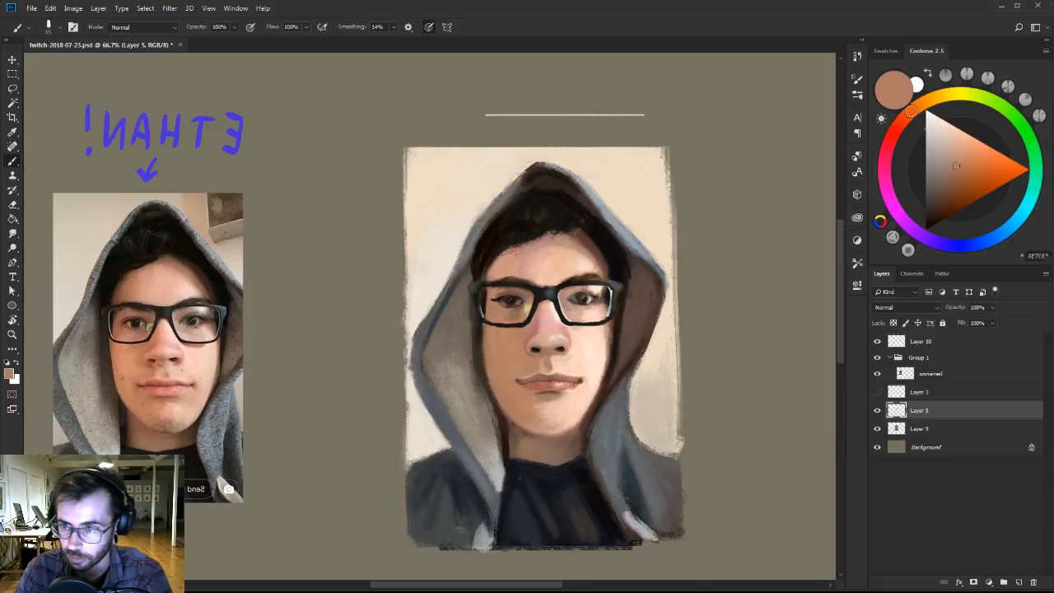
alt+click(504, 406)
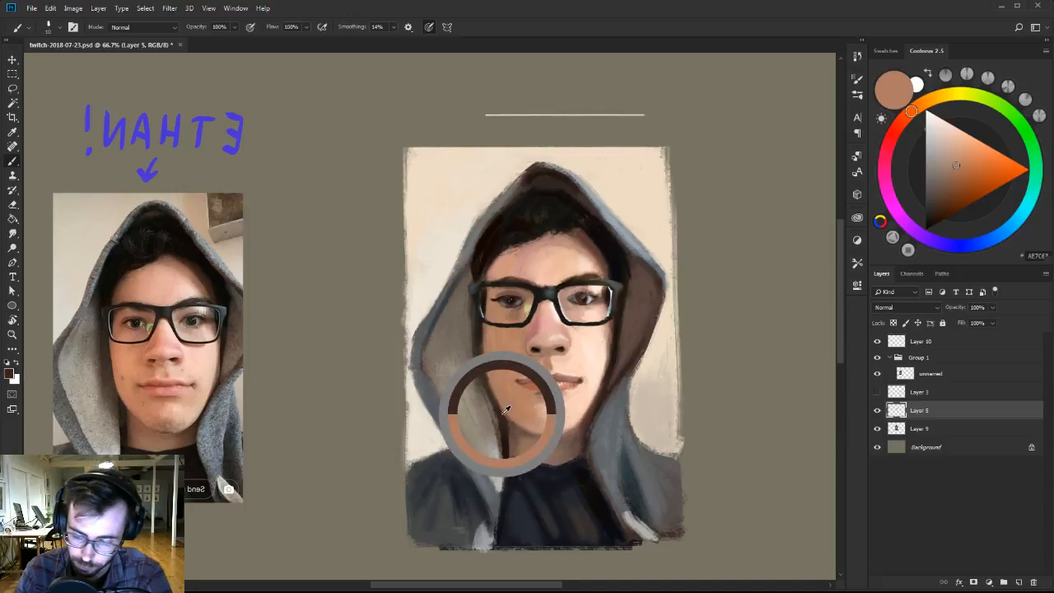
alt+click(566, 424)
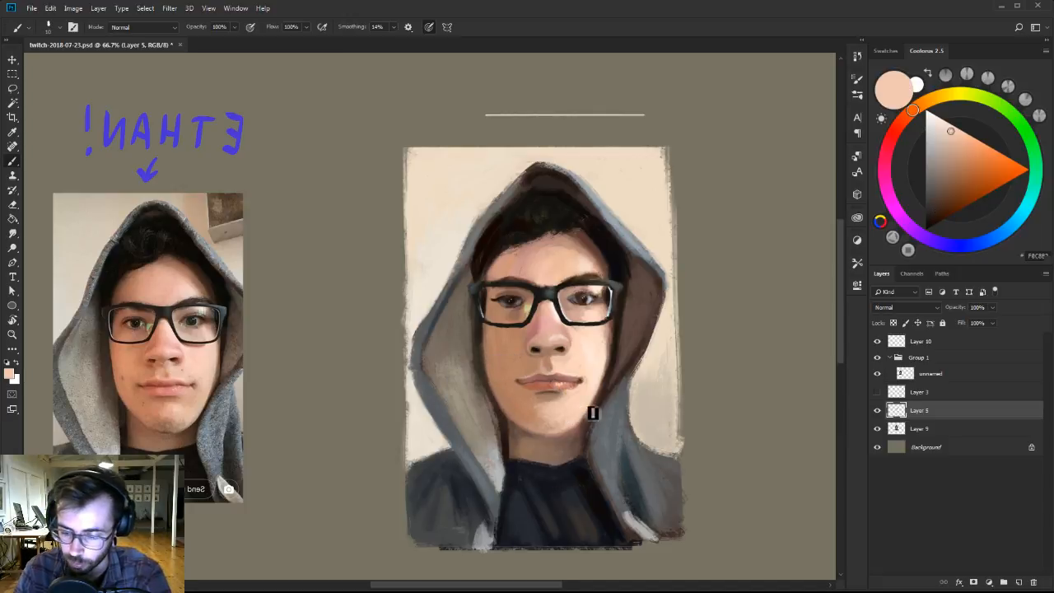
Mix a reddish brown from sampled tan skin and warm the shading around the lit-side nostril with a larger brush.
alt+click(568, 350)
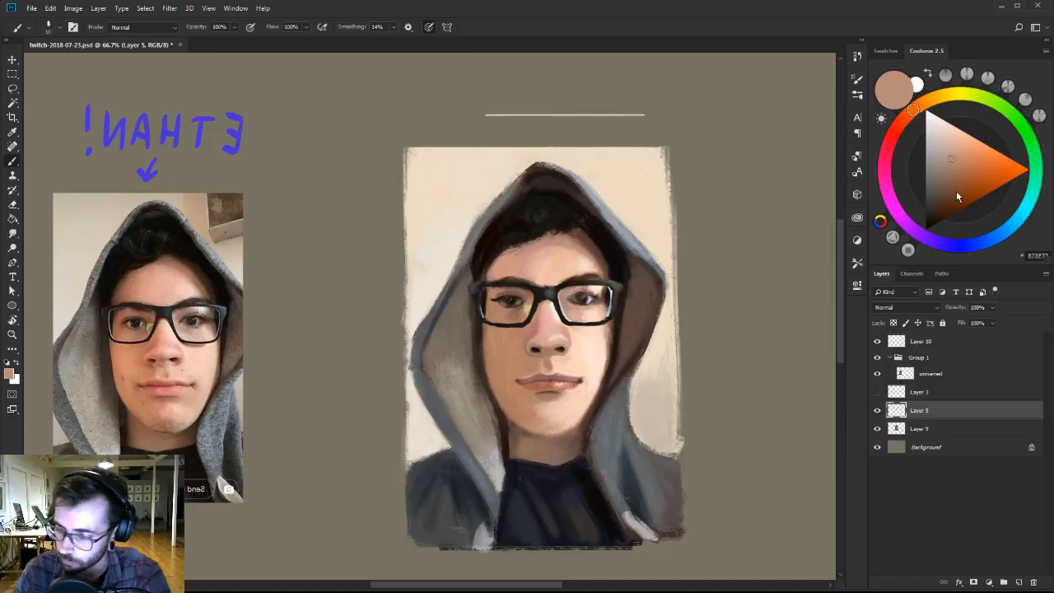
click(956, 192)
click(905, 124)
click(957, 180)
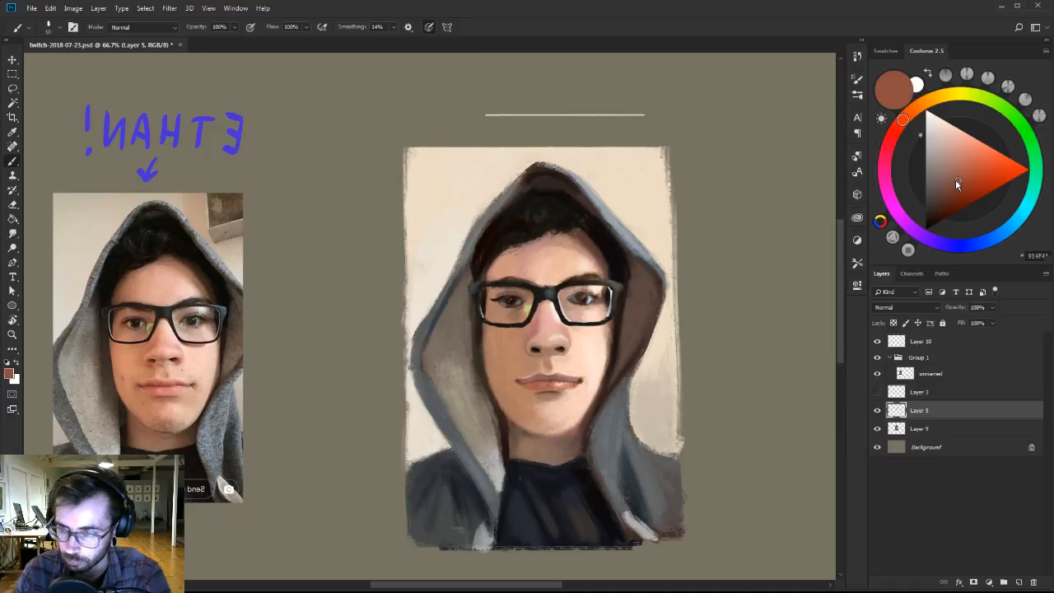
key(bracketright)
Model the tip and underside of the nose with sampled dusty pinks, muted brown and dark nostril brown, reducing the brush size.
alt+click(550, 342)
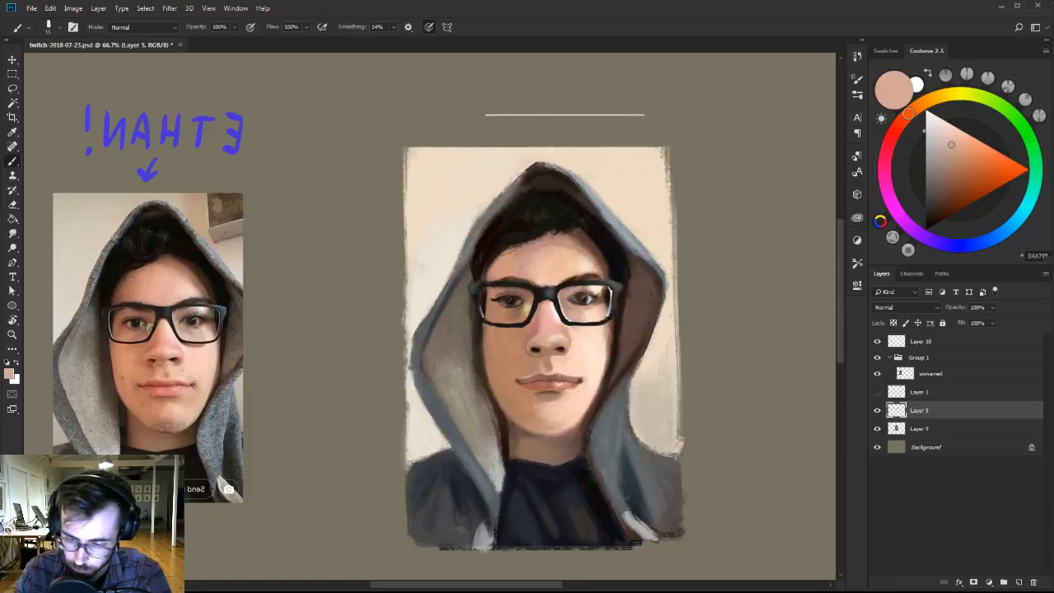
alt+click(546, 344)
key(bracketleft)
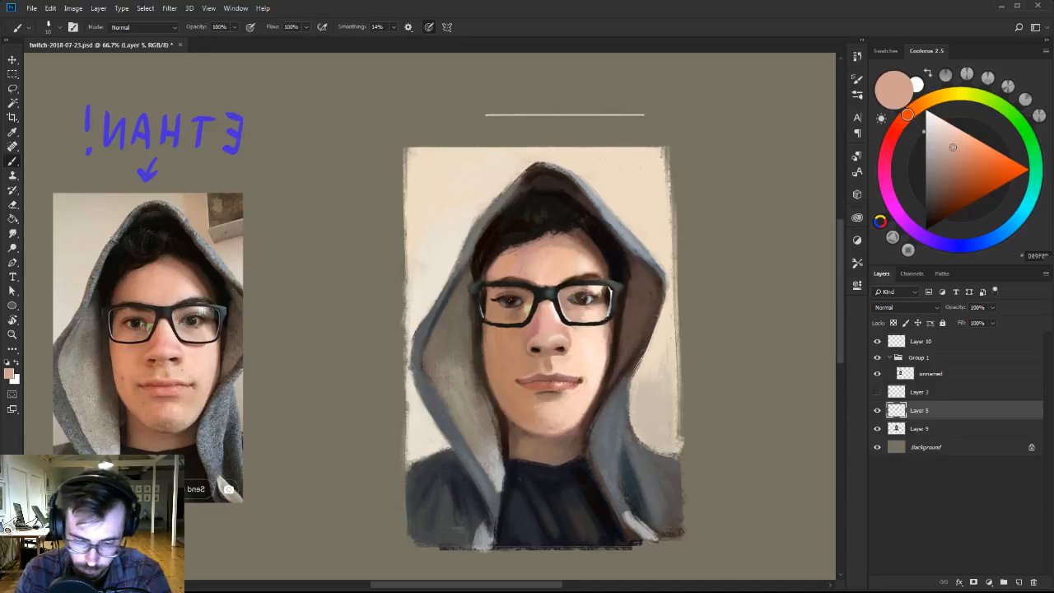
alt+click(550, 346)
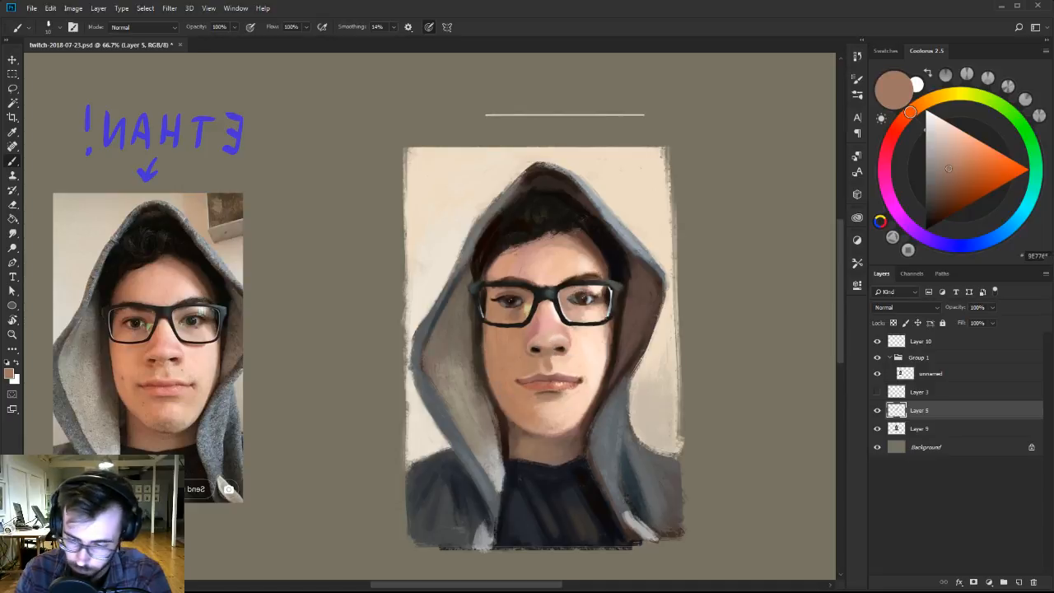
alt+click(565, 349)
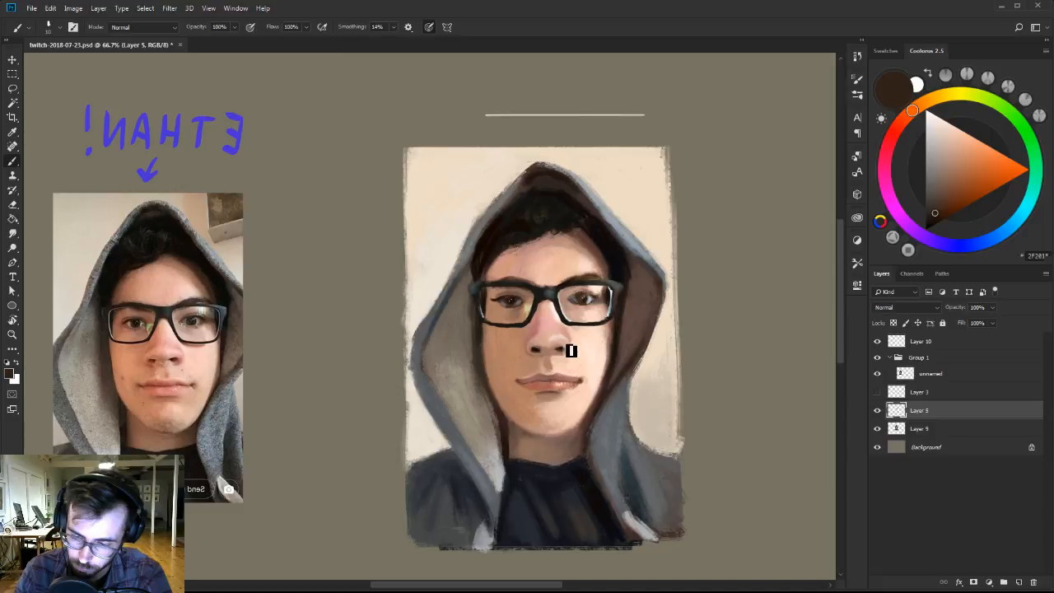
Refine the lit-side eye behind the glasses with sampled pinkish skin, a muted grey-brown and a dark brown, adjusting the brush size.
alt+click(606, 311)
key(bracketright)
alt+click(571, 311)
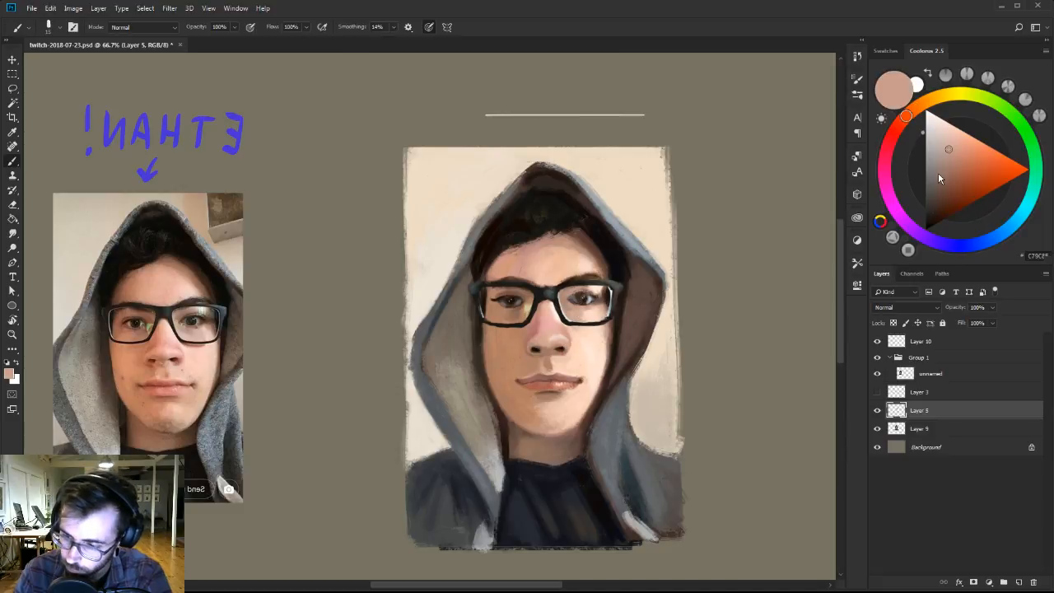
click(937, 185)
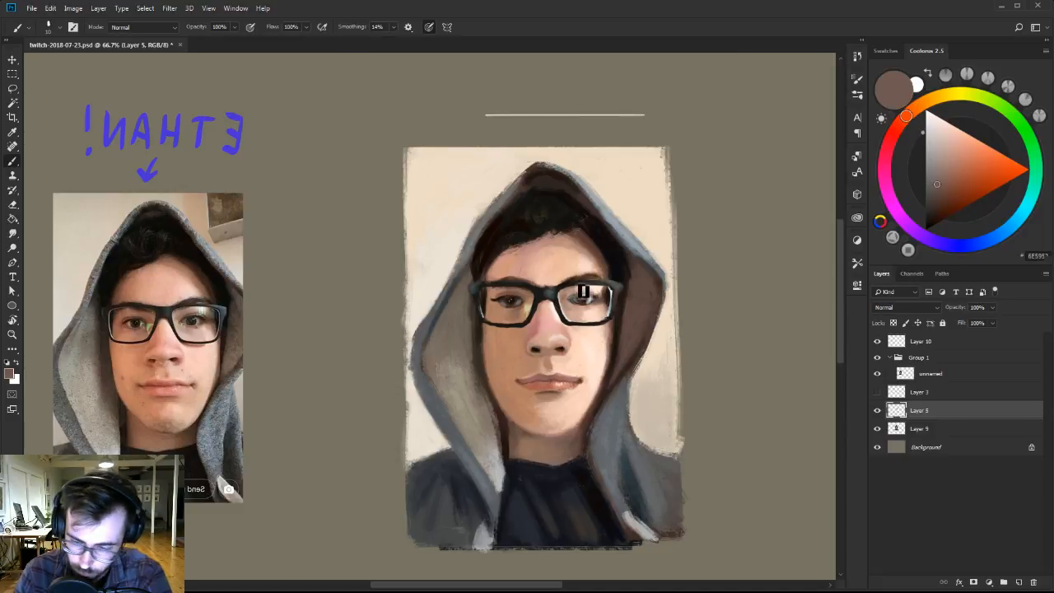
key(bracketleft)
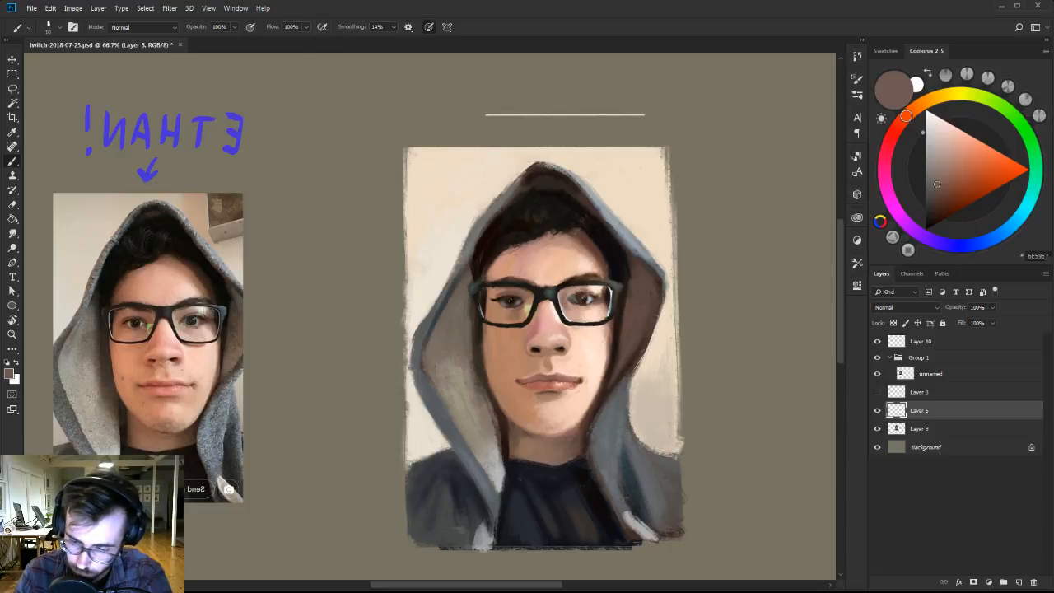
alt+click(572, 306)
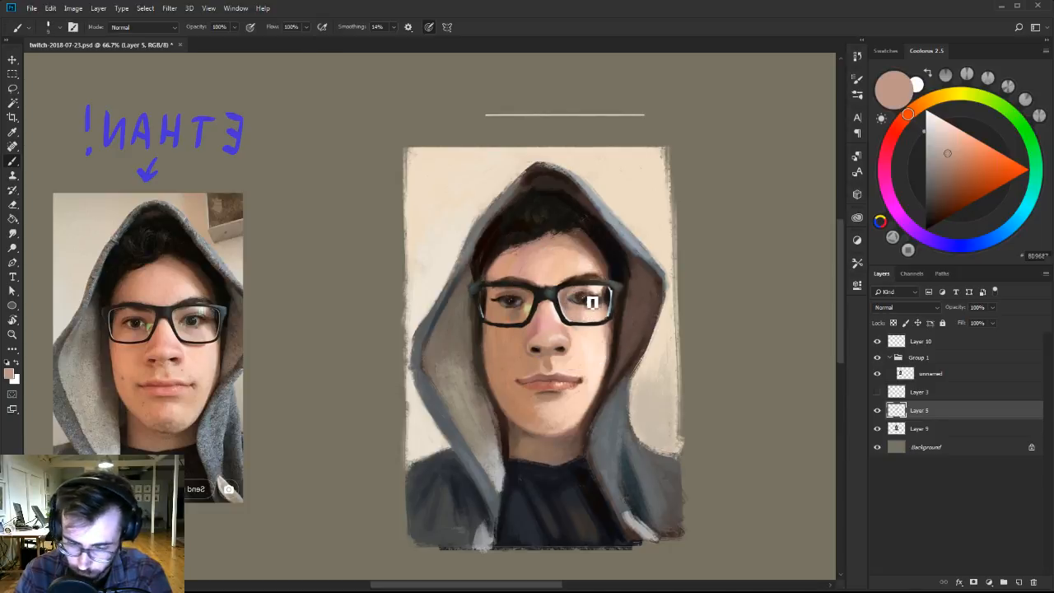
click(935, 202)
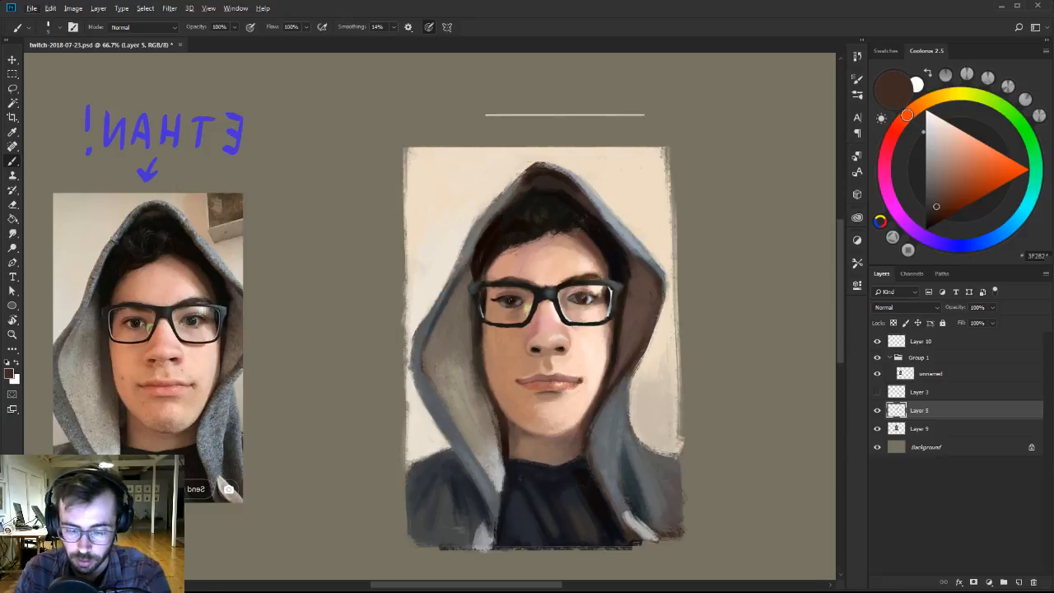
Switch to another Ben Brushes-2 brush and paint the shaded hood lining beside the lit cheek and jaw with sampled dark and muted browns.
right_click(619, 355)
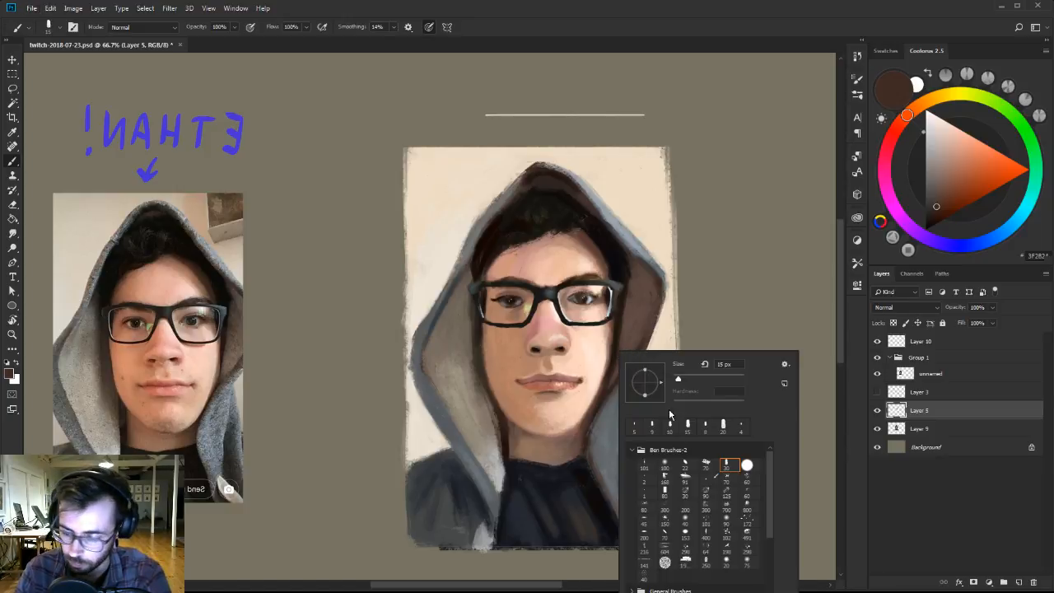
click(647, 464)
alt+click(613, 353)
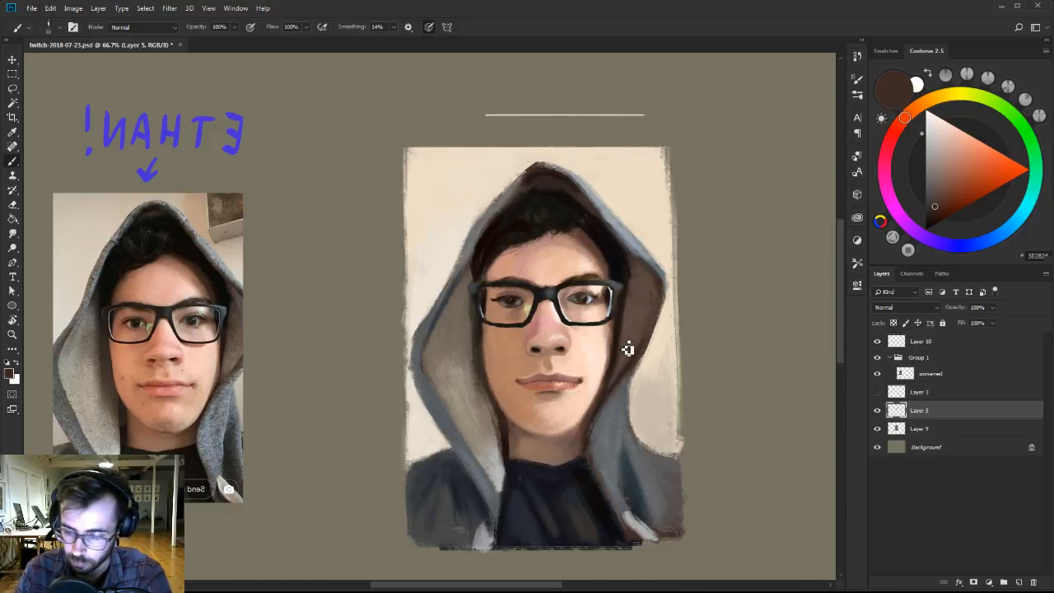
alt+click(624, 352)
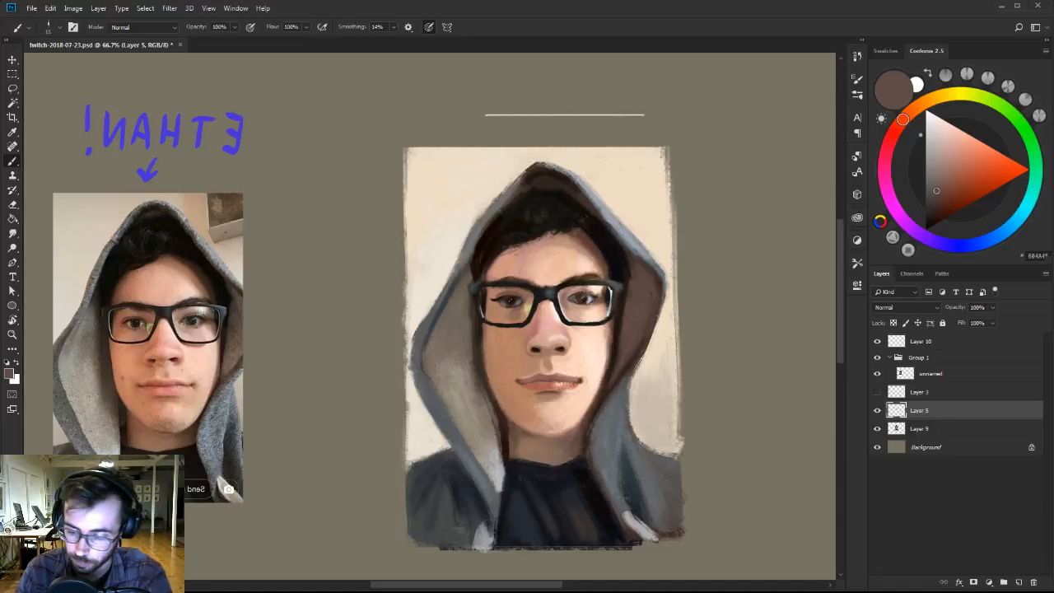
key(])
drag(593, 418, 600, 380)
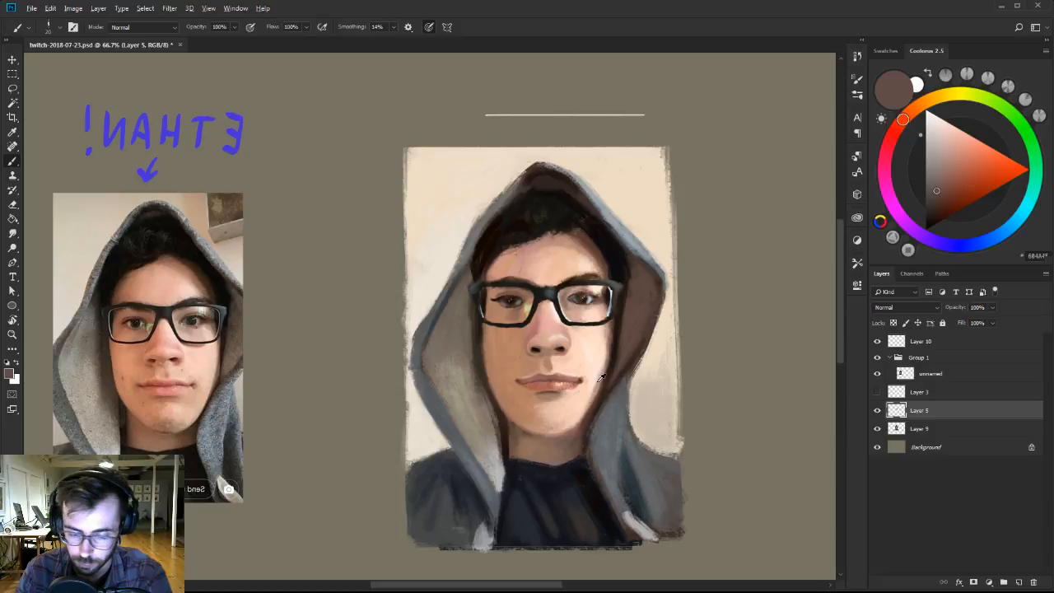
Redefine the edge between the lit cheek and the hood with sampled greyish tan, pale peach and a near-black brown.
alt+click(601, 377)
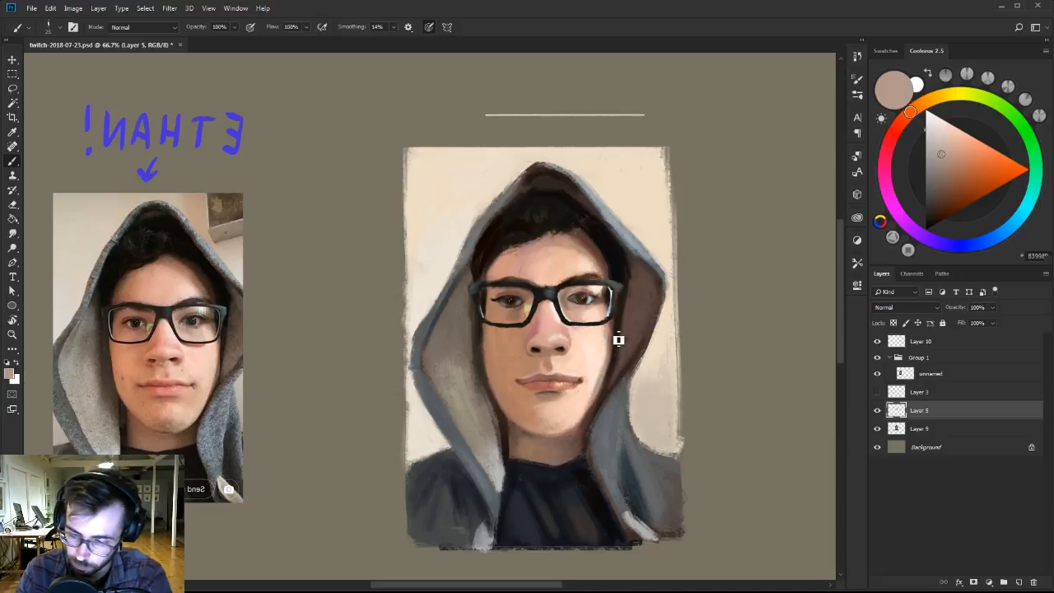
alt+click(595, 379)
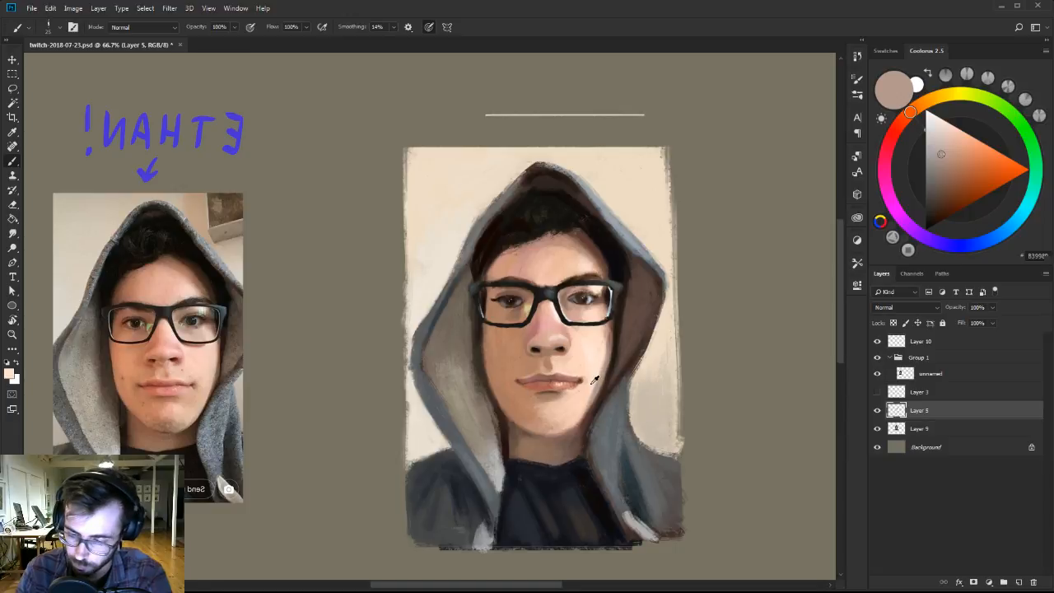
alt+click(619, 338)
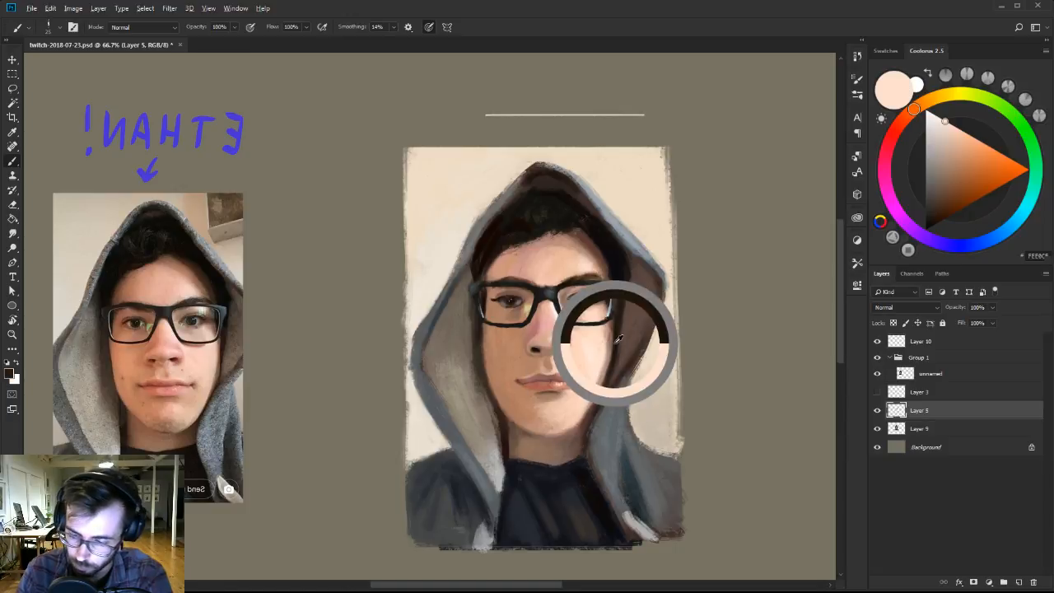
click(933, 225)
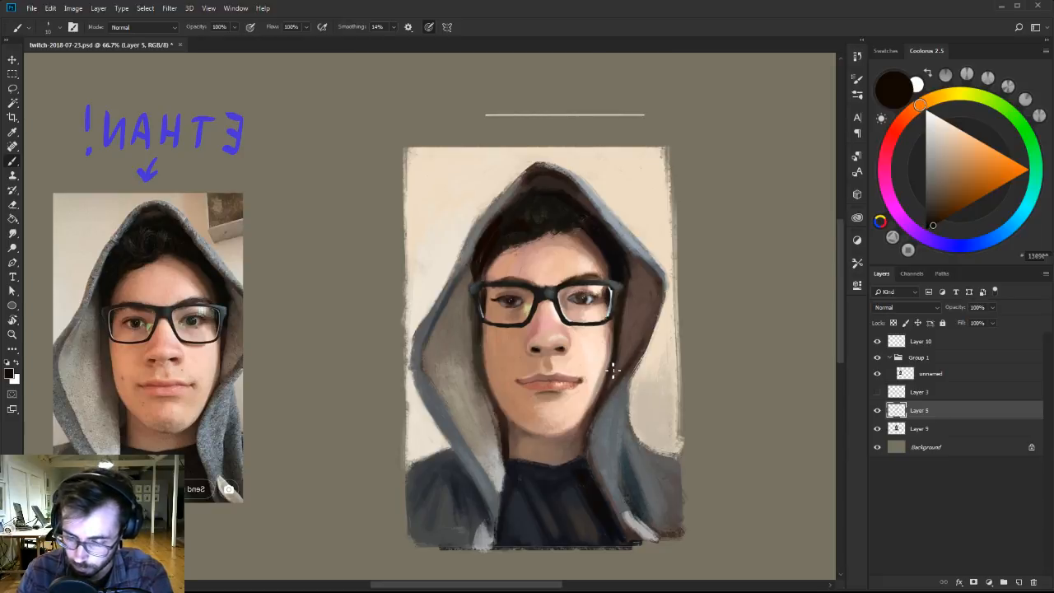
alt+click(584, 410)
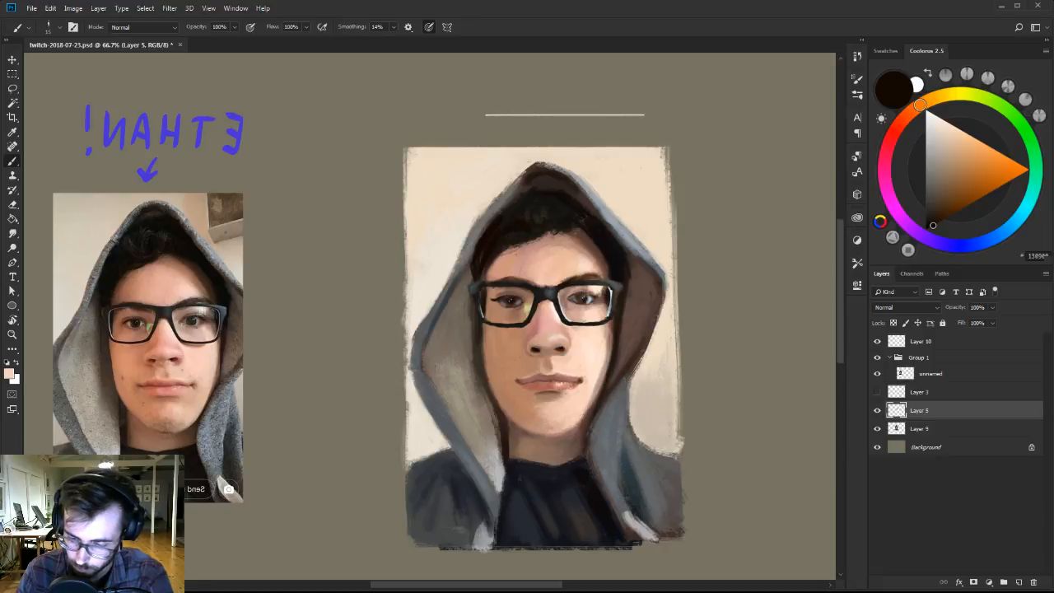
Shade the underside of the chin and the neck with a darkened skin brown and sampled neck browns.
alt+click(545, 420)
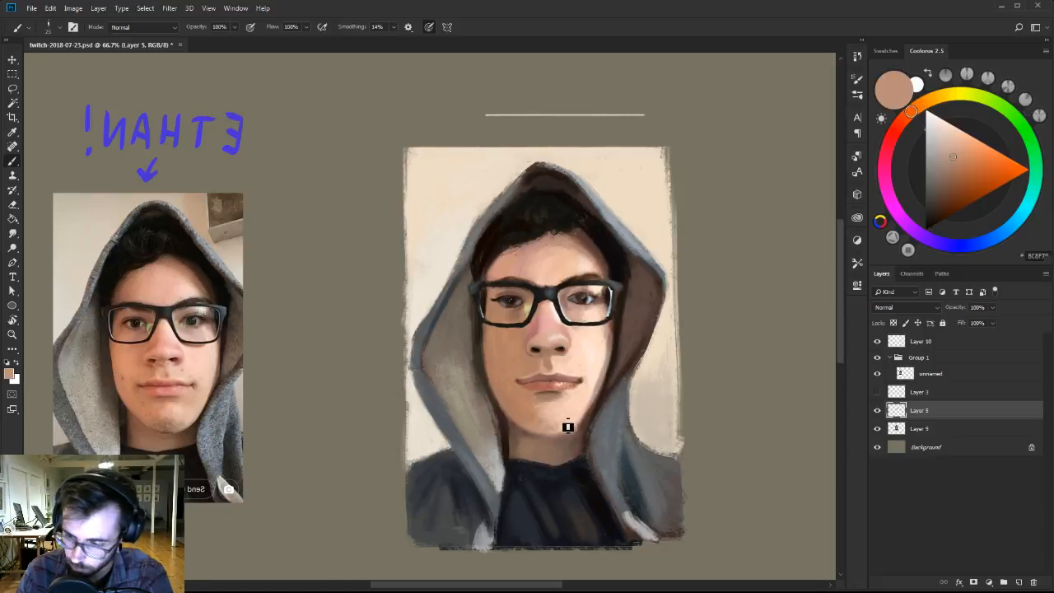
drag(948, 171, 942, 187)
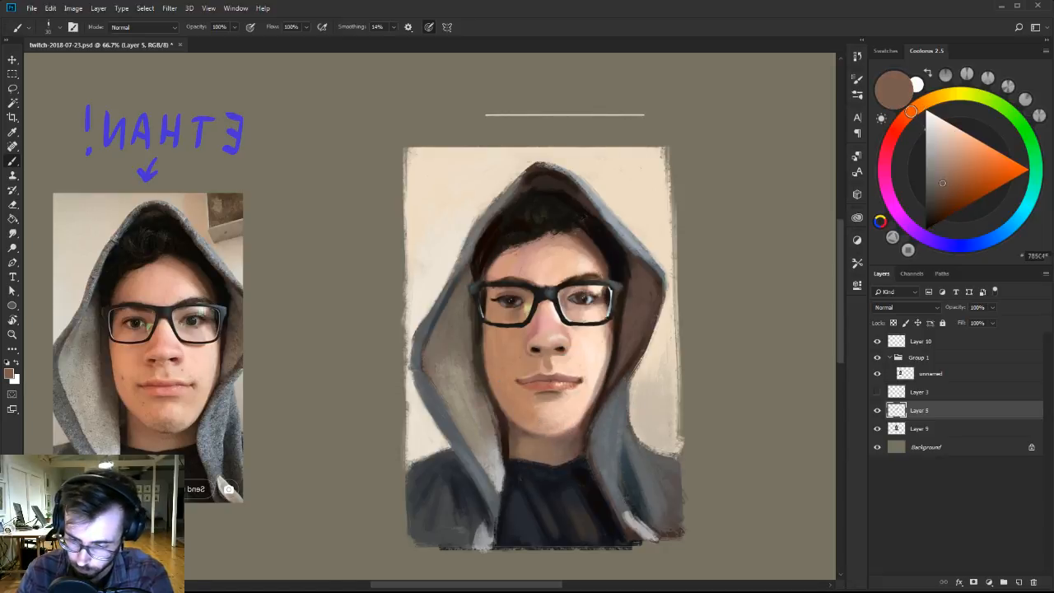
alt+click(518, 435)
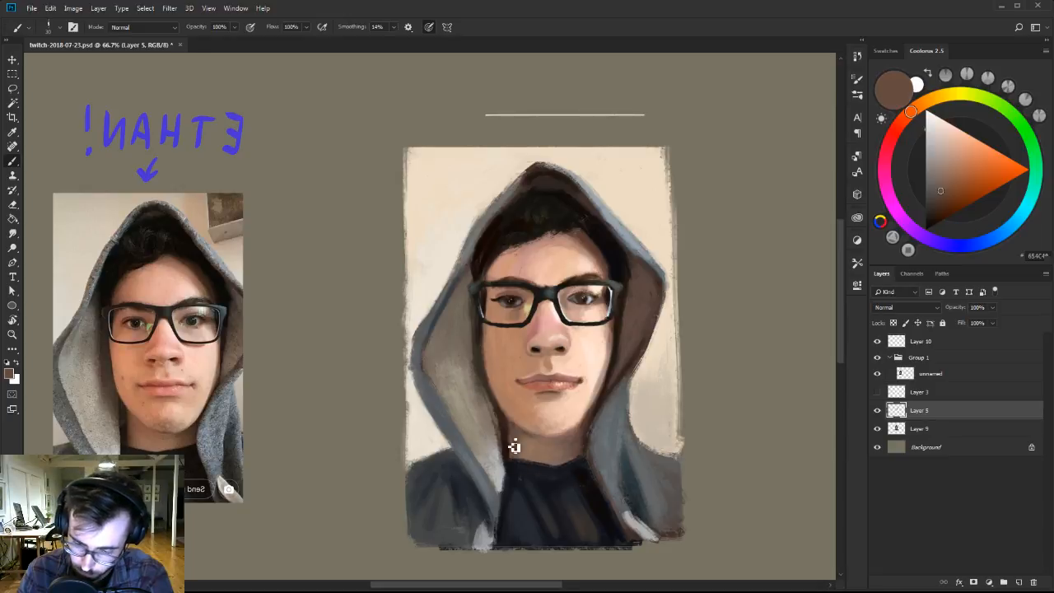
alt+click(511, 445)
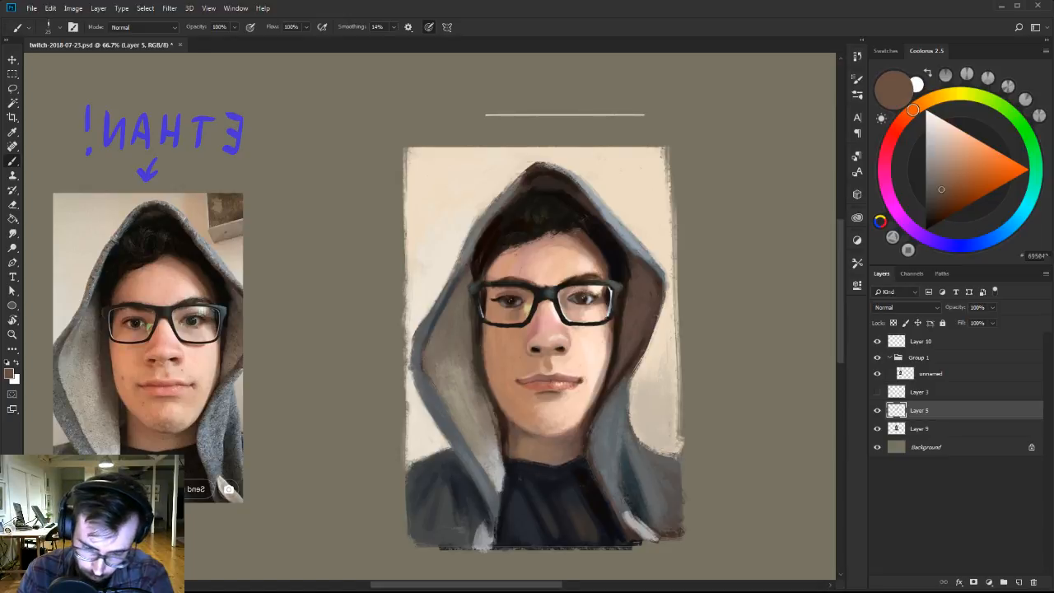
Define the shadow-side jawline against the inner hood edge with a near-black brown and sampled grey-browns.
alt+click(508, 420)
click(935, 212)
drag(936, 211, 928, 222)
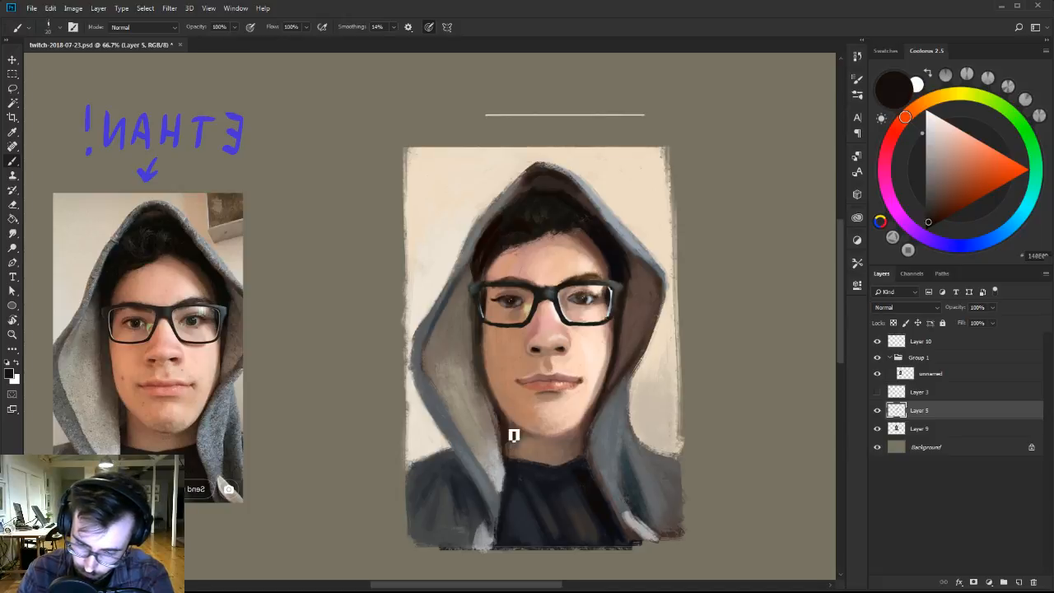
alt+click(491, 400)
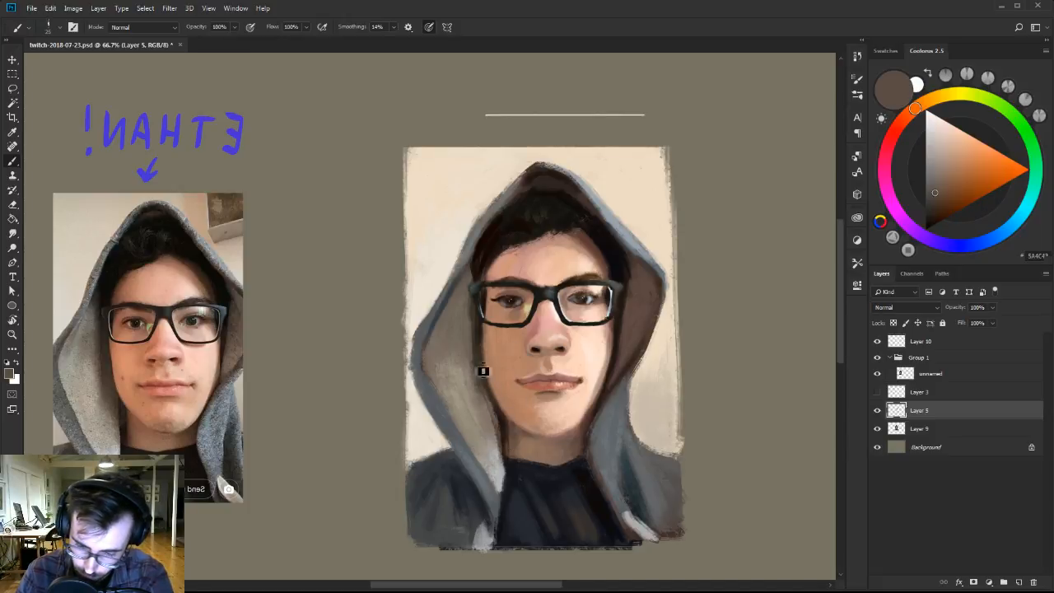
alt+click(484, 414)
scroll(572, 382, down, 1)
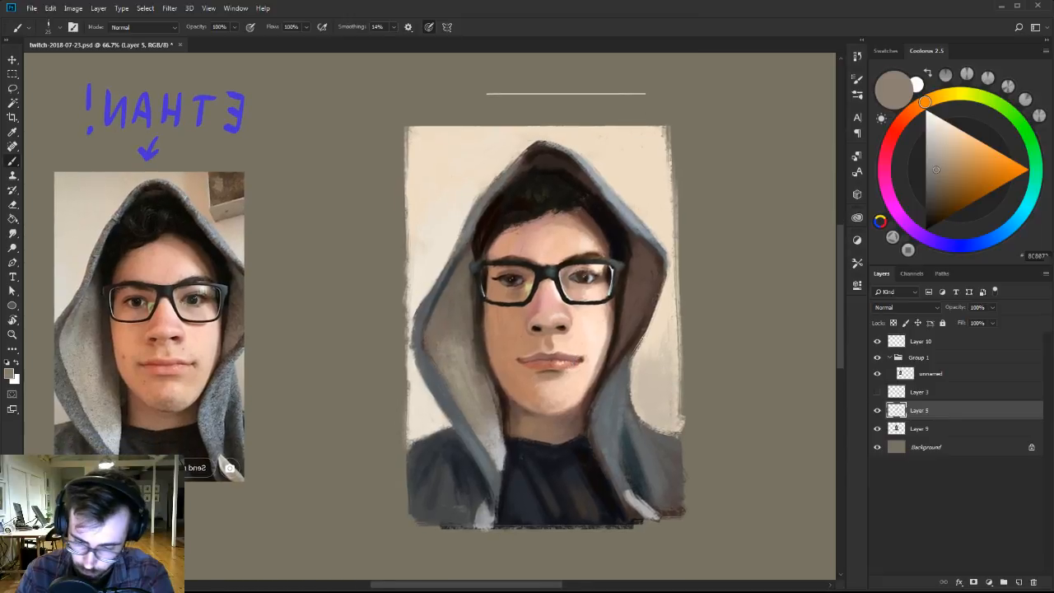
Smooth the skin below the lit-side corner of the mouth with sampled light peach.
alt+click(590, 372)
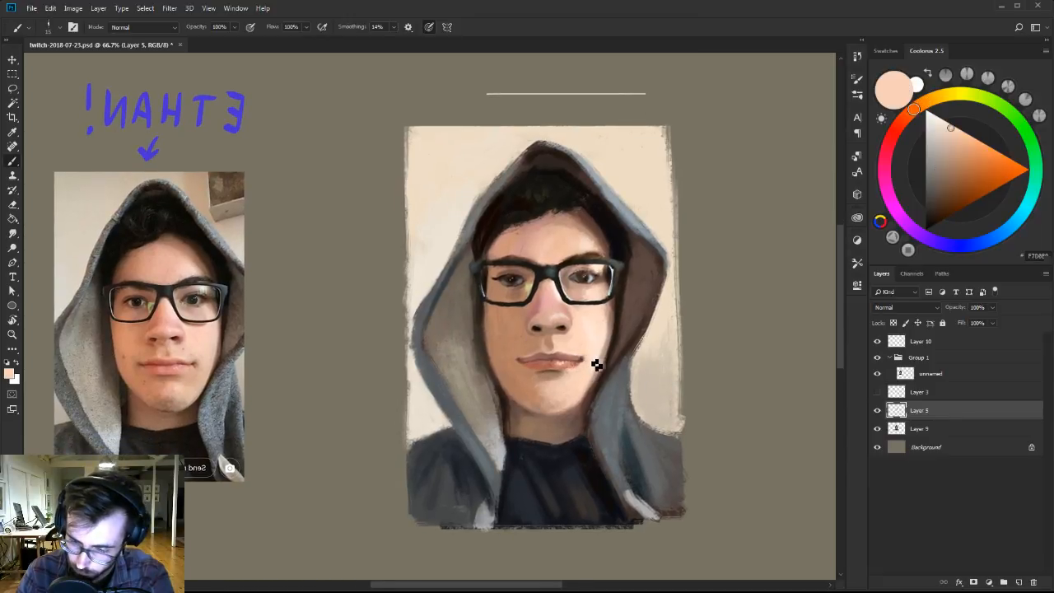
alt+click(588, 372)
alt+click(577, 377)
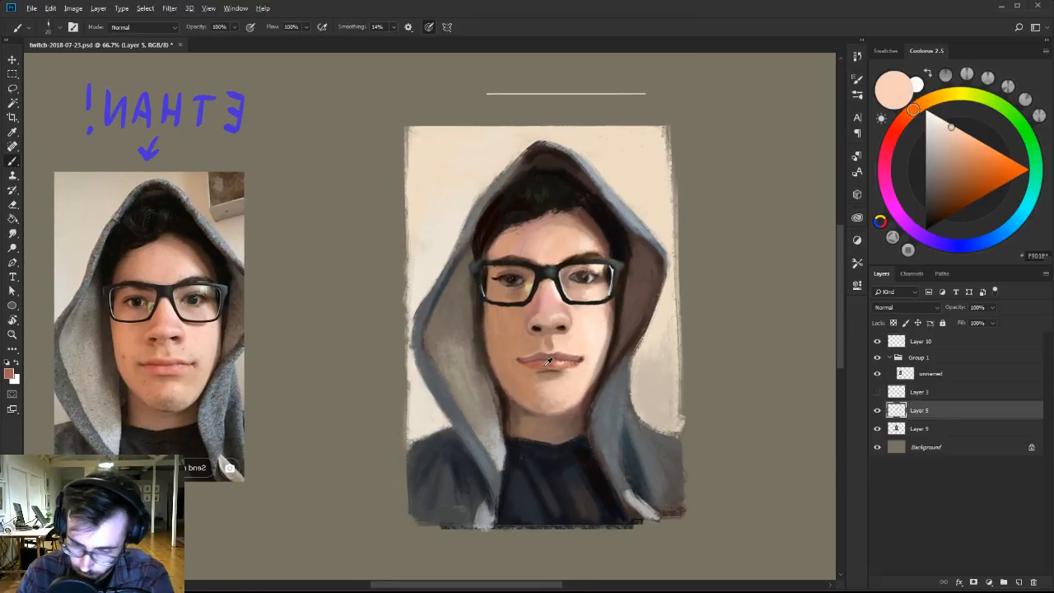
Soften the lower lip with a cooler, lighter pink by shifting the sampled lip color toward red.
click(946, 160)
click(894, 133)
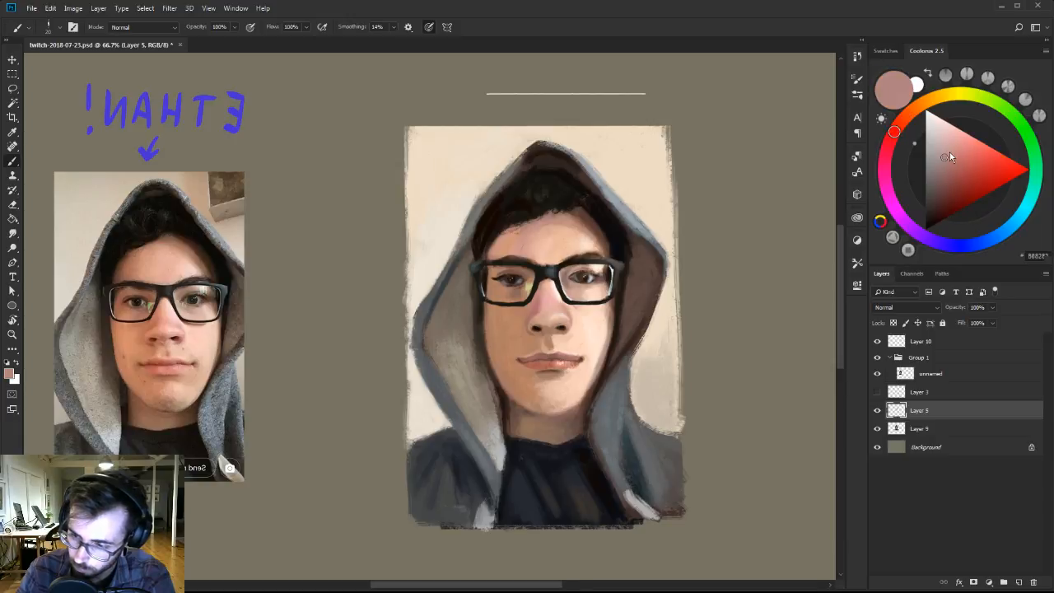
drag(950, 157, 941, 144)
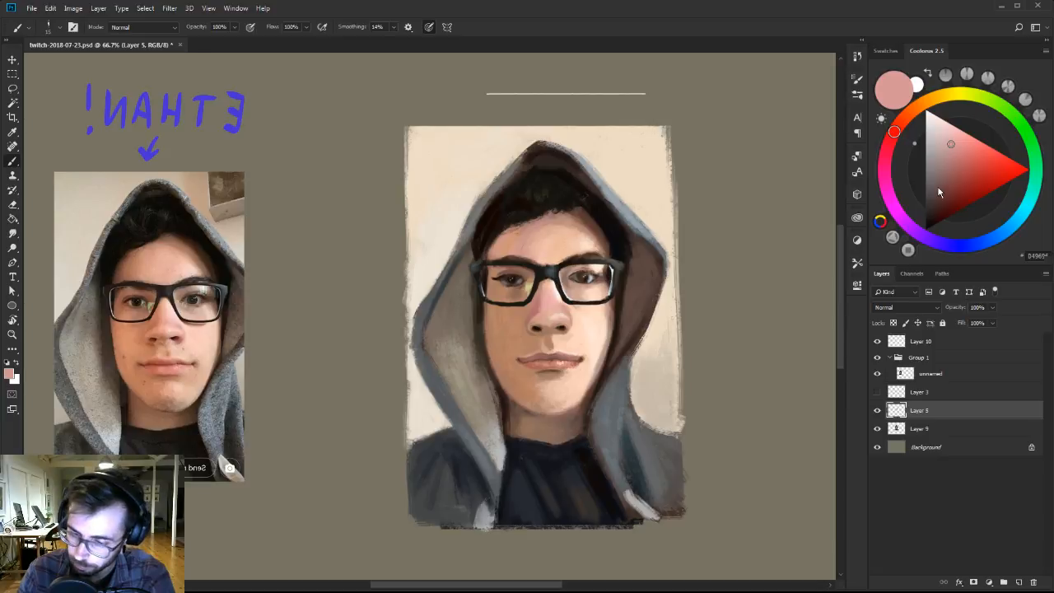
Rework the shadow-side cheek beside the nose with sampled tan, shifting the hue slightly toward yellow-orange.
alt+click(513, 338)
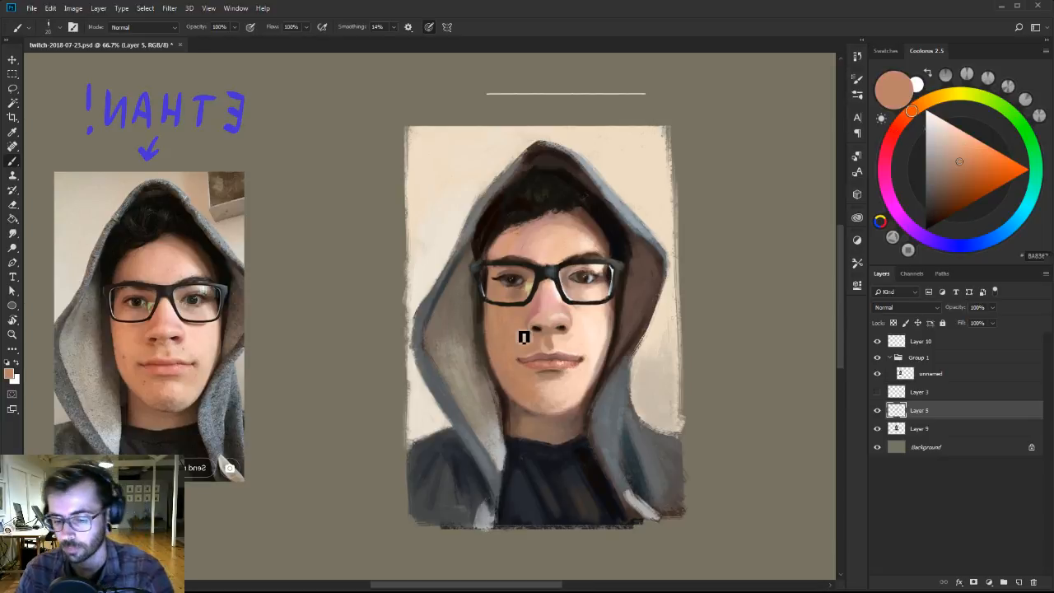
key(z)
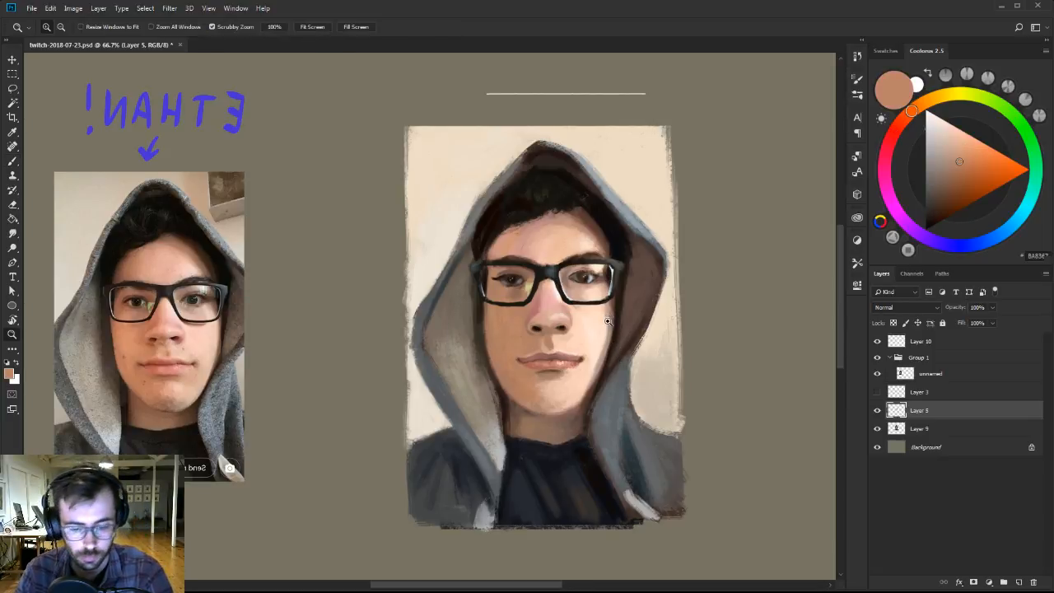
key(b)
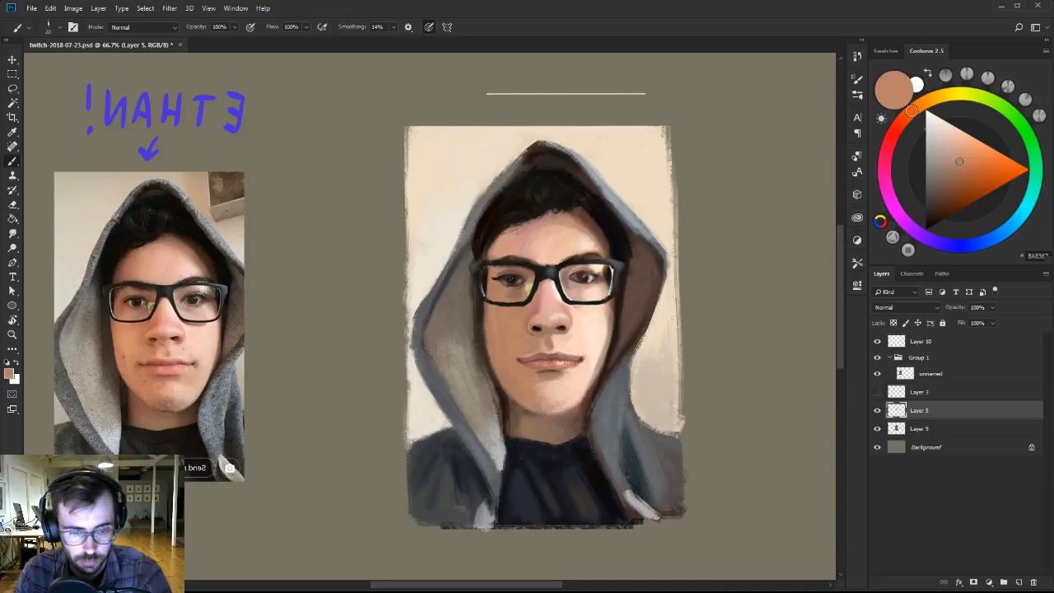
alt+click(513, 340)
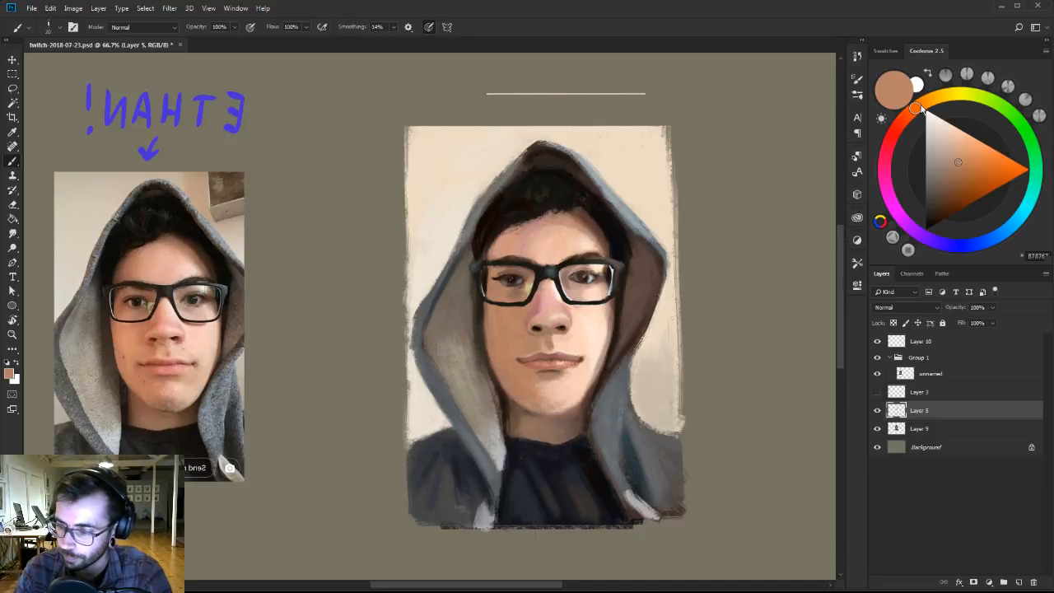
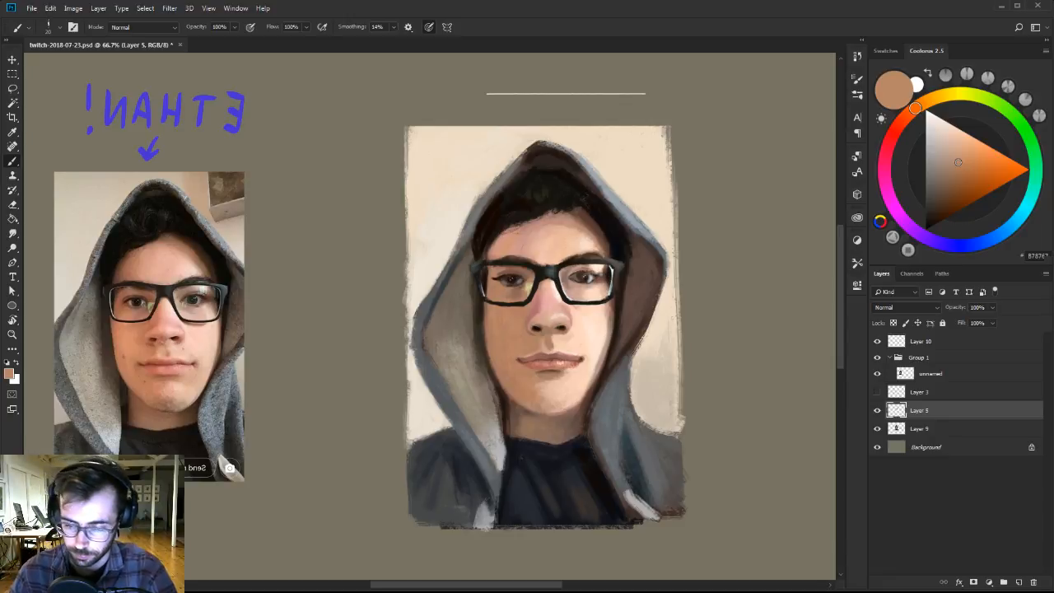
Choose a lighter, warm orange skin colour for painting the face on Layer 5.
alt+click(627, 322)
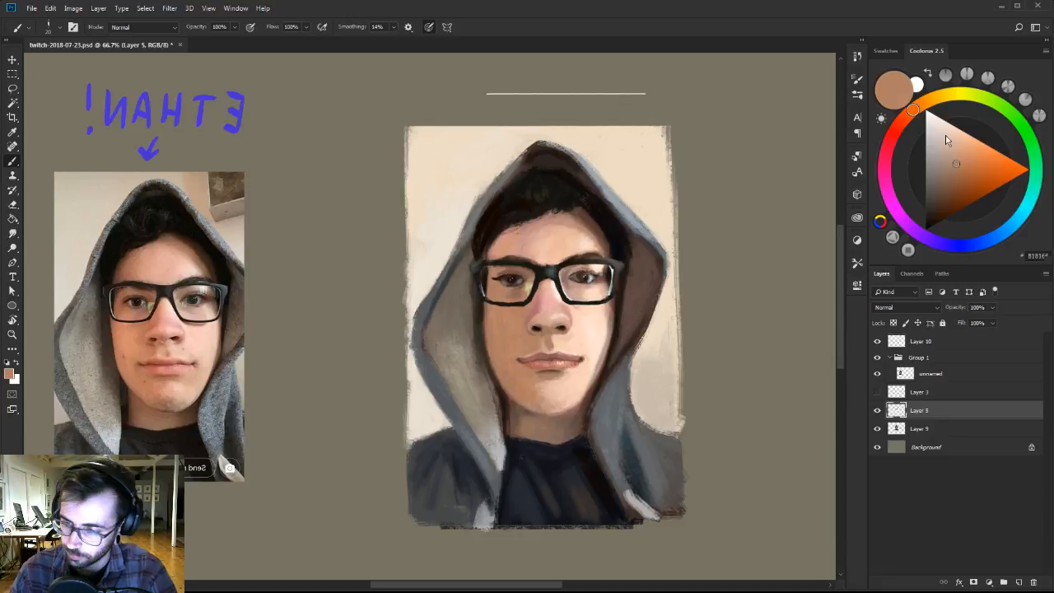
click(970, 152)
drag(904, 121, 913, 110)
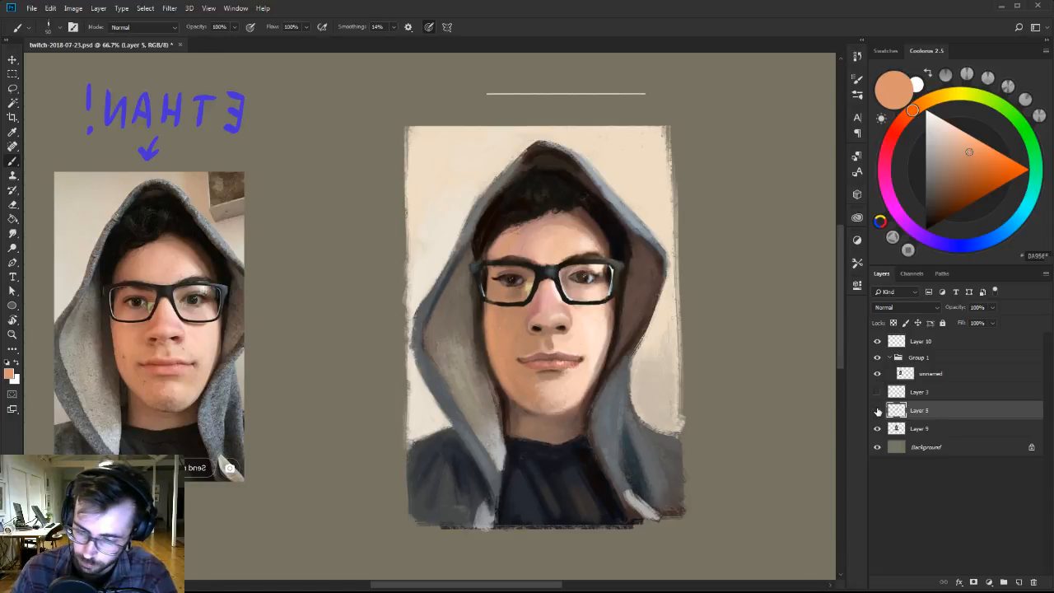
Compare the portrait with and without Layer 5 by toggling the layer's visibility.
click(878, 410)
click(878, 410)
click(878, 410)
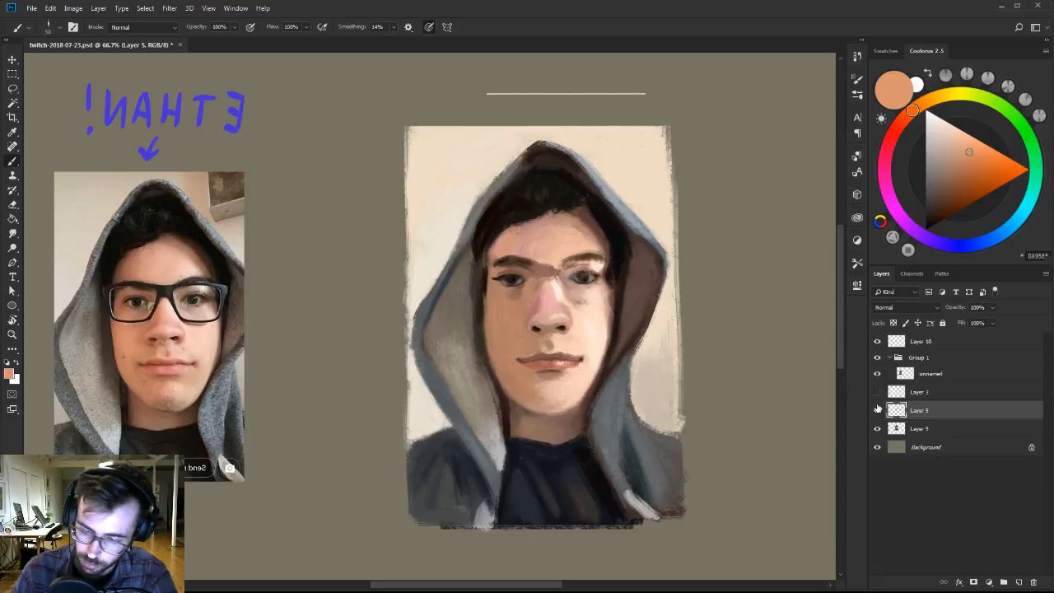
click(878, 410)
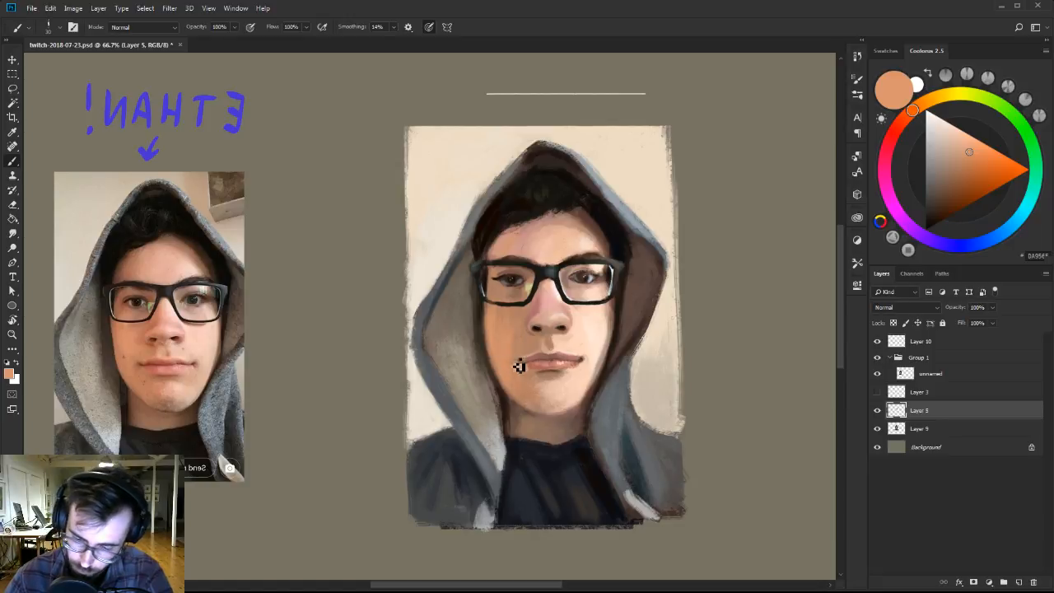
Blend the cheek beside the nose, beneath the left lens, using skin tones sampled from the face.
alt+click(518, 333)
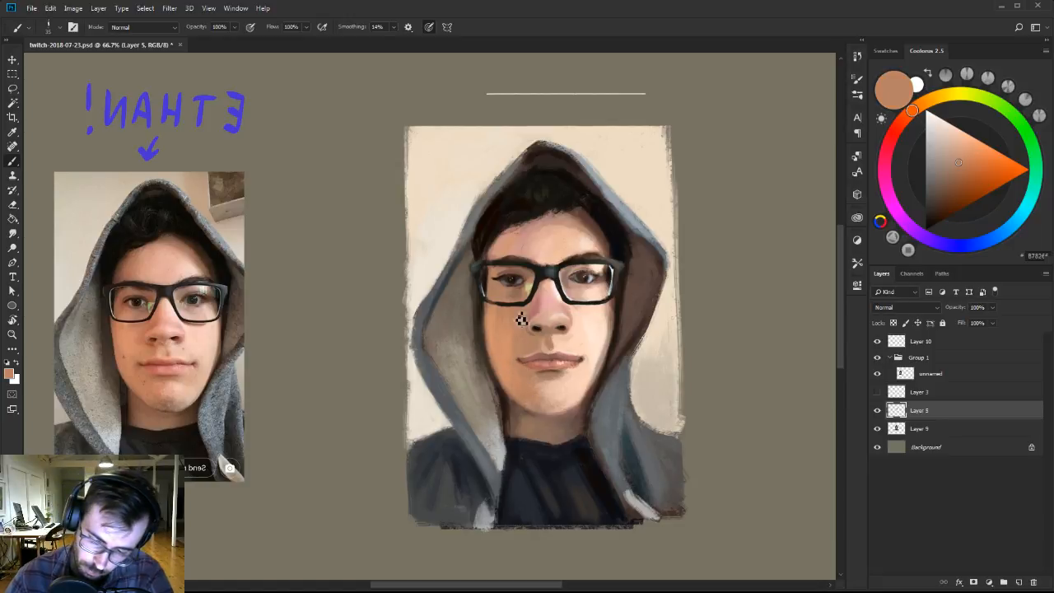
alt+click(521, 319)
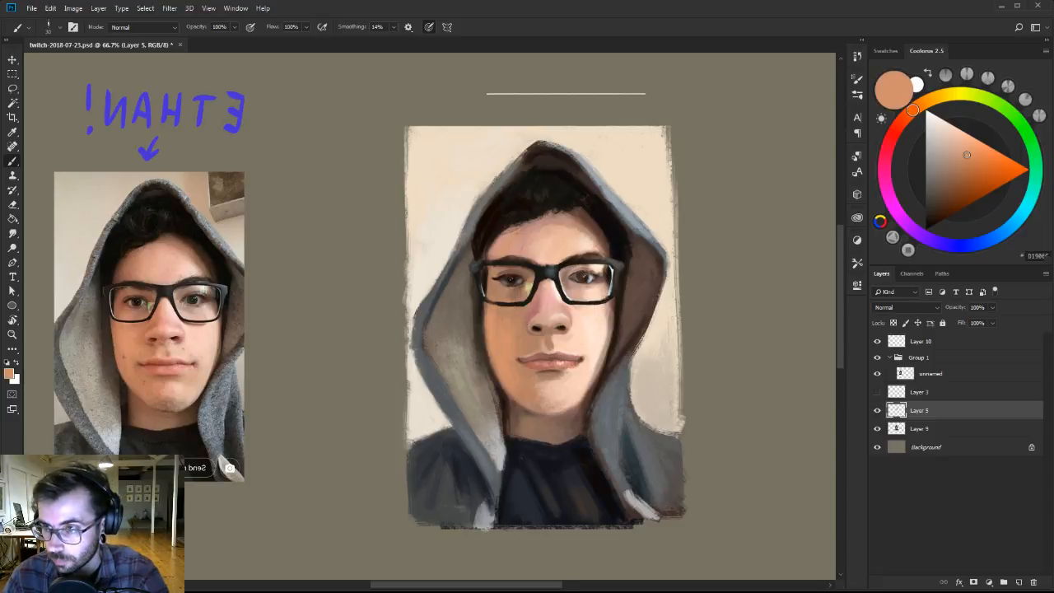
alt+click(515, 324)
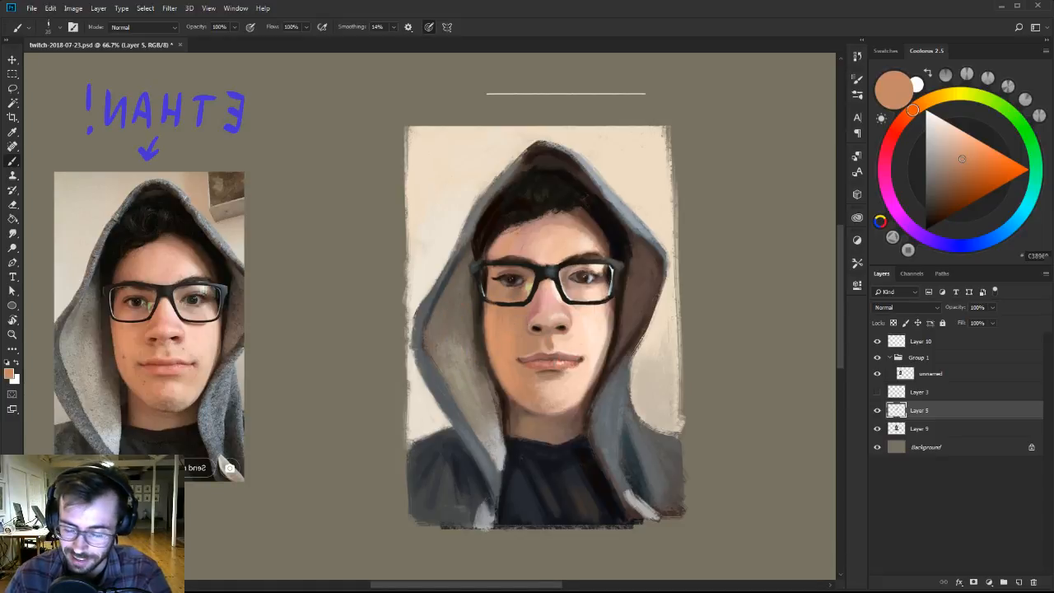
alt+click(507, 322)
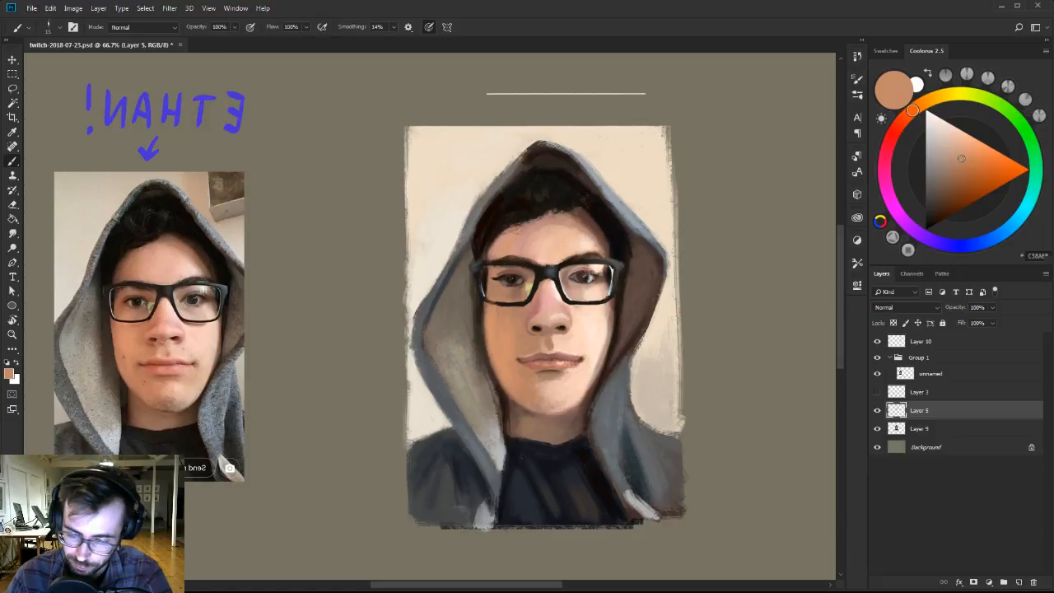
Refine the lower rim of the left lens with a smaller brush, alternating sampled near-black and skin tones.
alt+click(512, 304)
key(bracketleft)
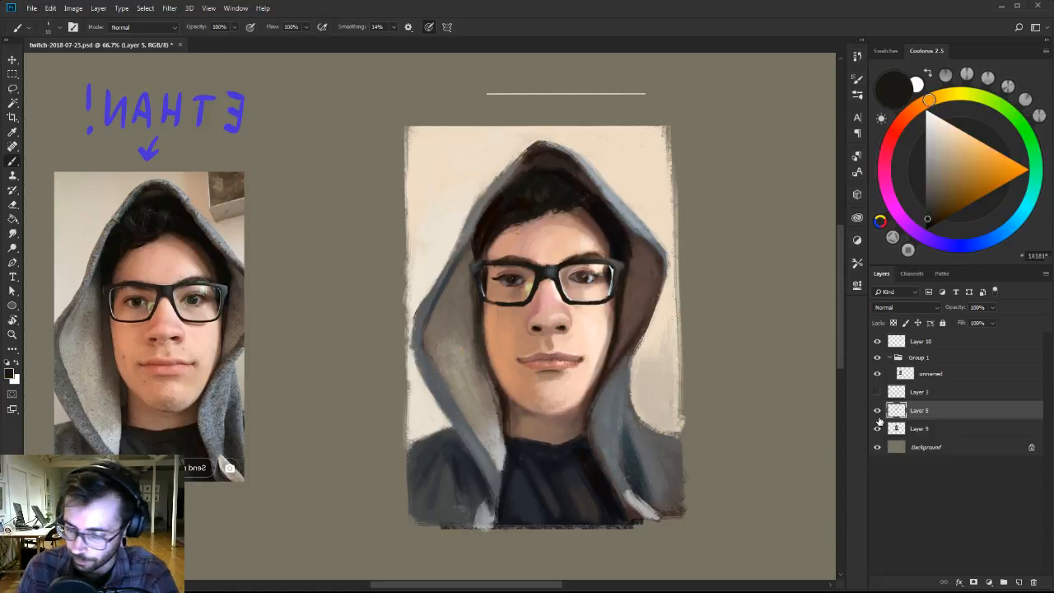
right_click(516, 298)
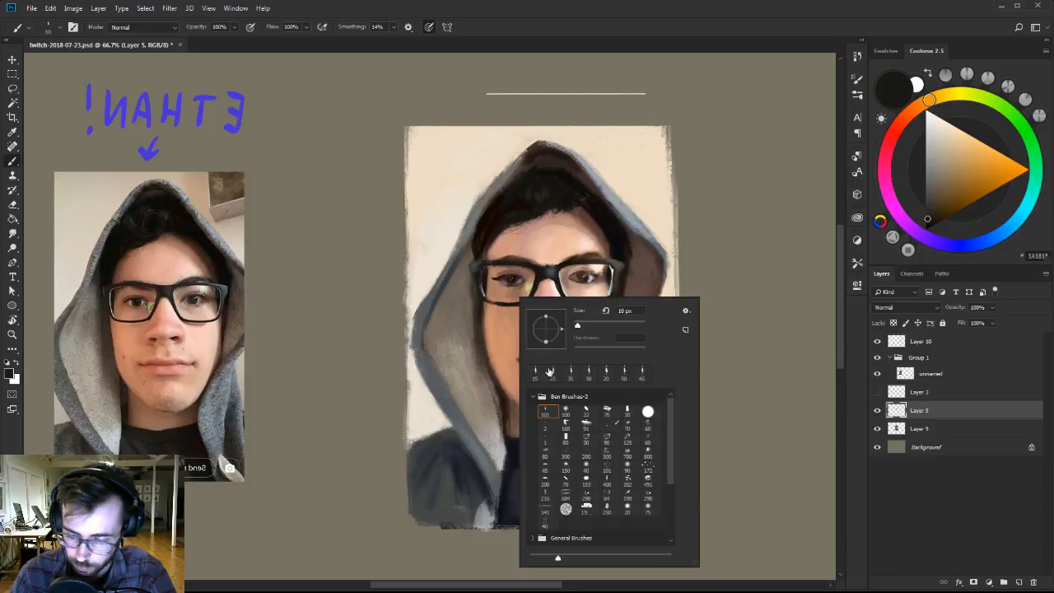
alt+click(497, 300)
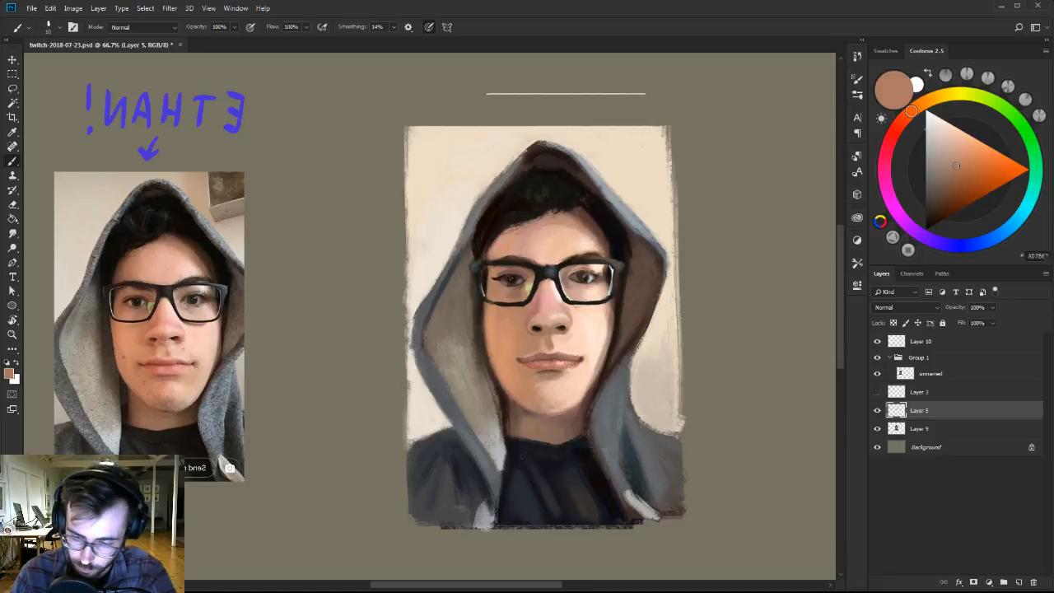
alt+click(498, 301)
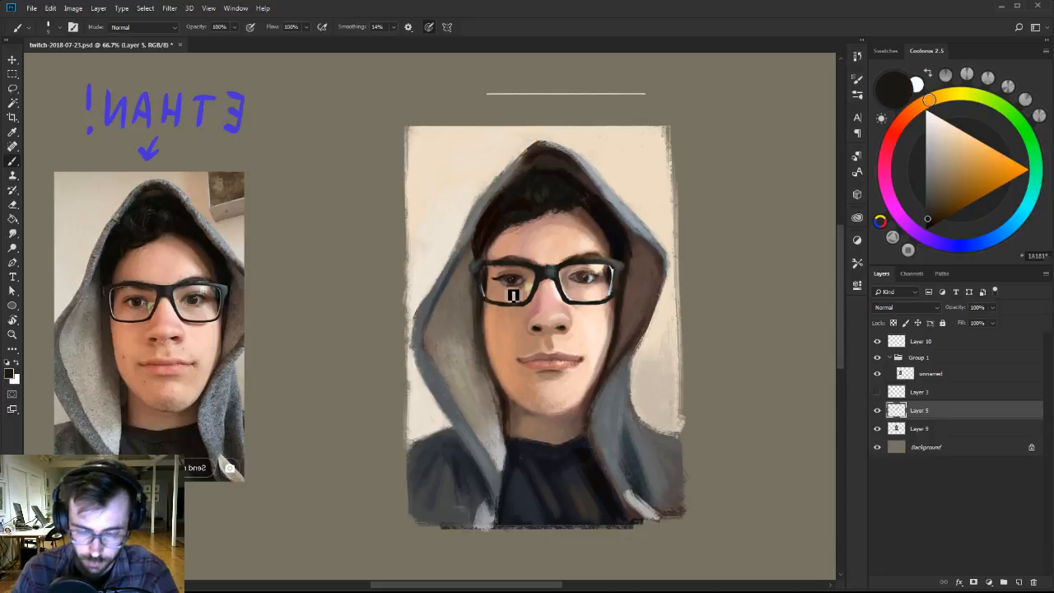
alt+click(503, 306)
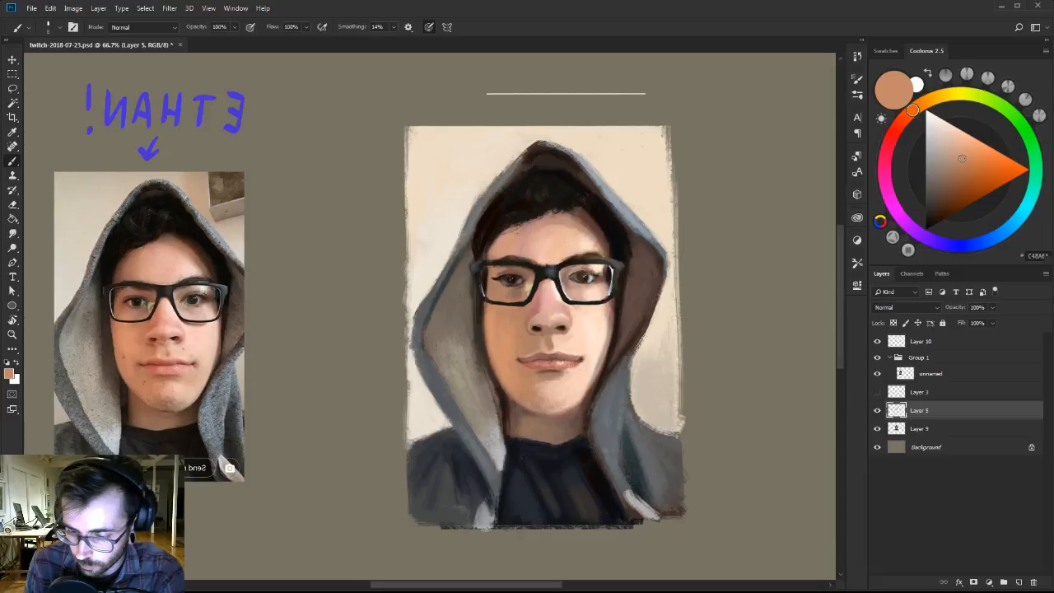
Touch up the inner edge of the left lens and the outer corner of the right frame with sampled colours.
alt+click(524, 318)
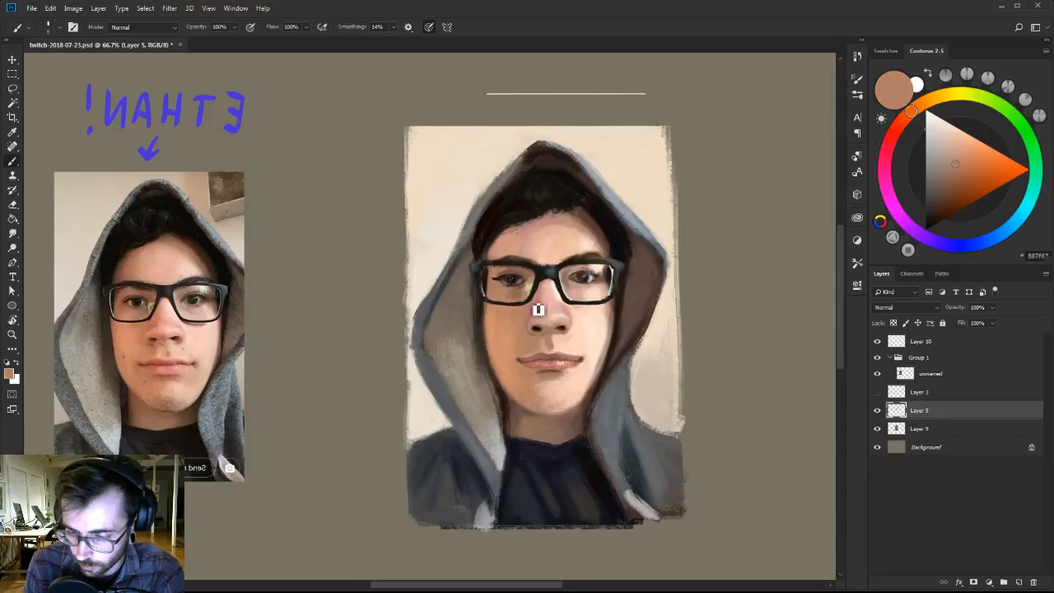
alt+click(540, 275)
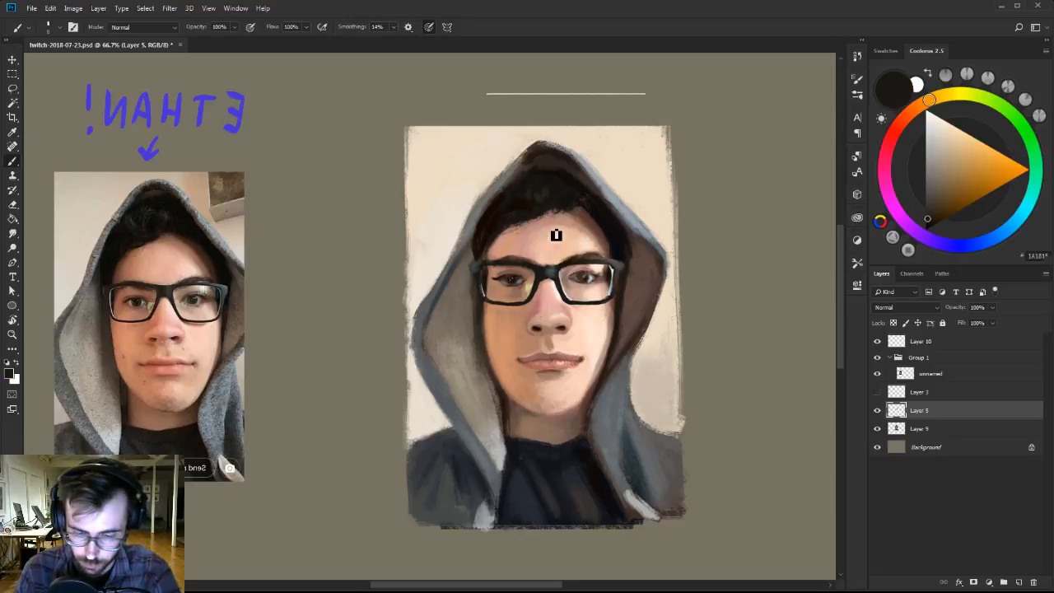
alt+click(628, 260)
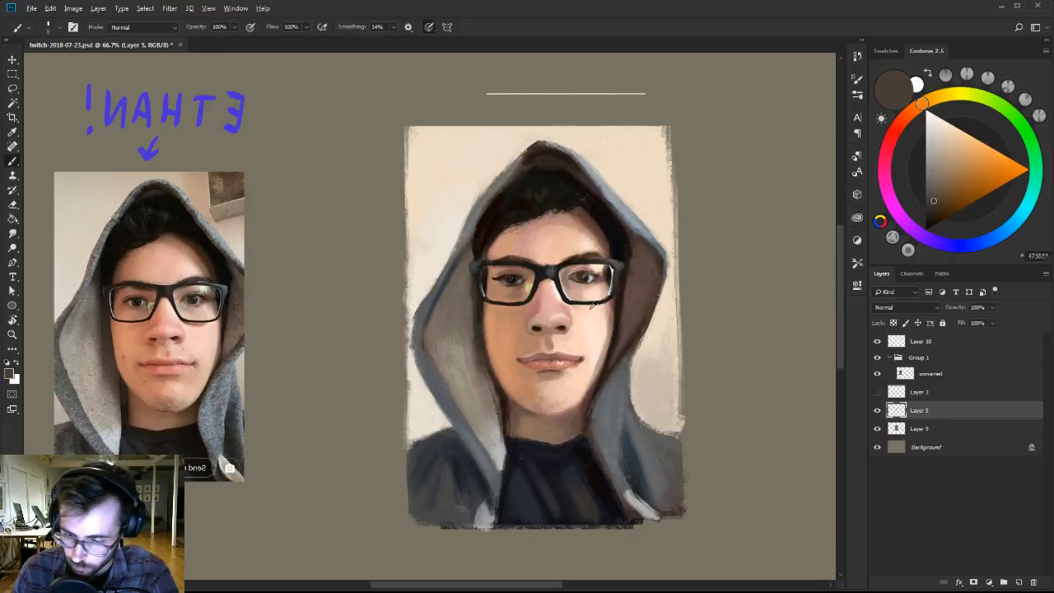
Soften the cheek under the right lens with a larger brush and sampled skin tones.
alt+click(597, 305)
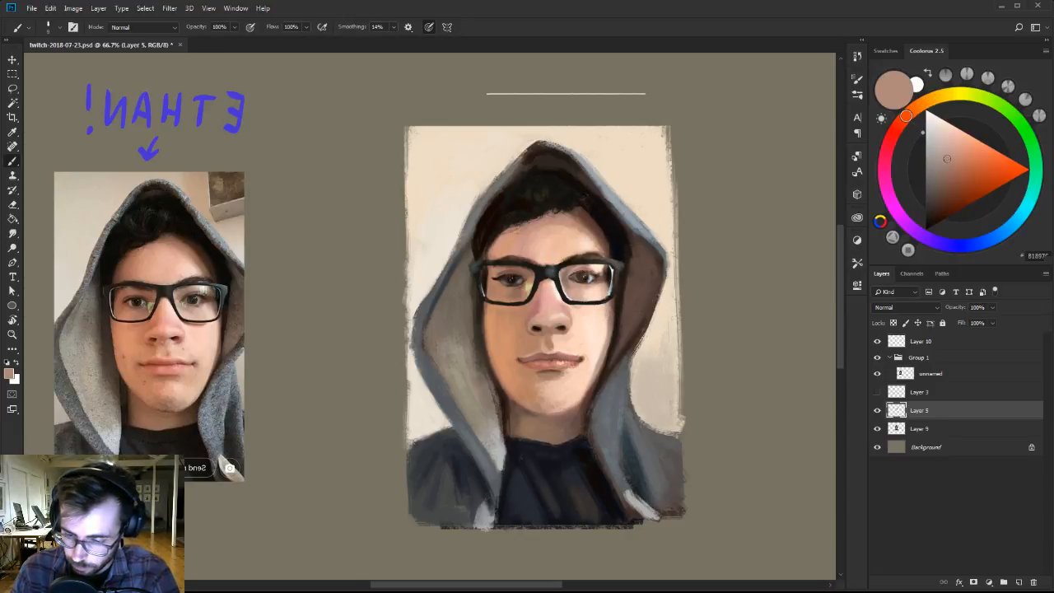
key(bracketright)
key(bracketright)
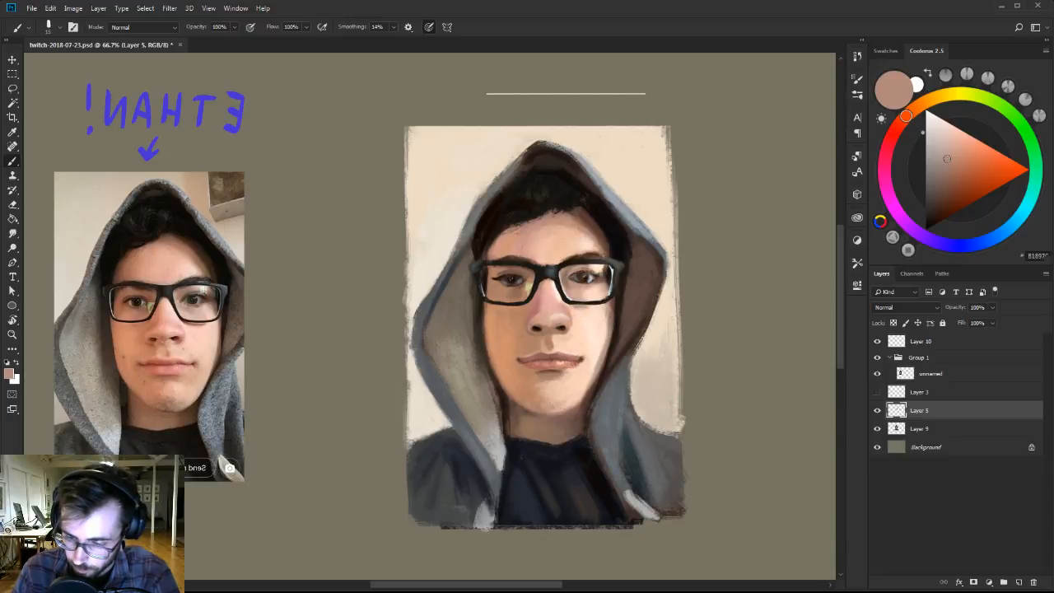
alt+click(599, 315)
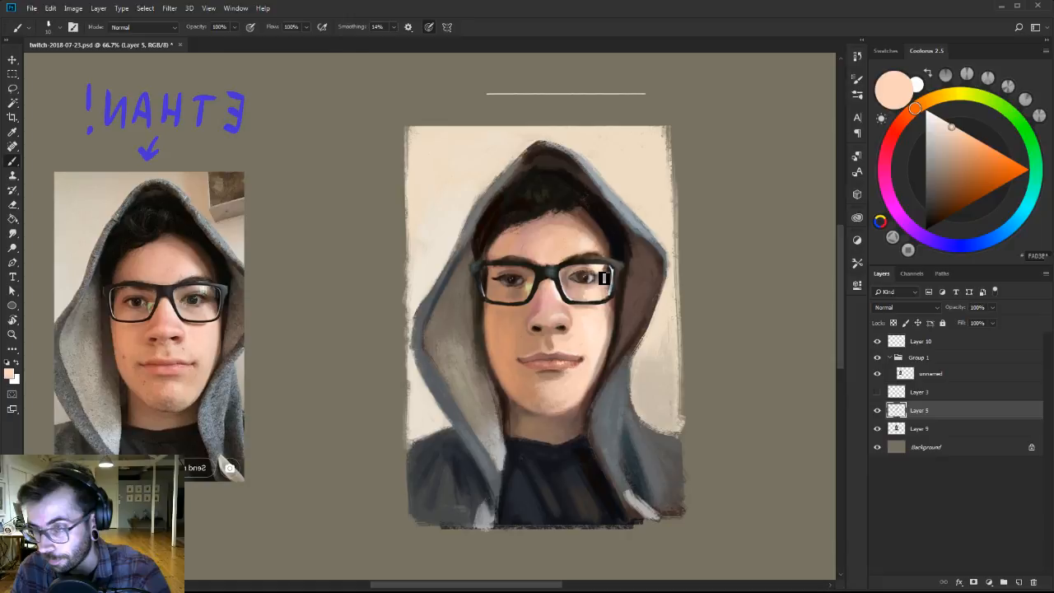
Refine the glasses bridge and the top of the nose with sampled brown, skin and near-black tones.
alt+click(552, 284)
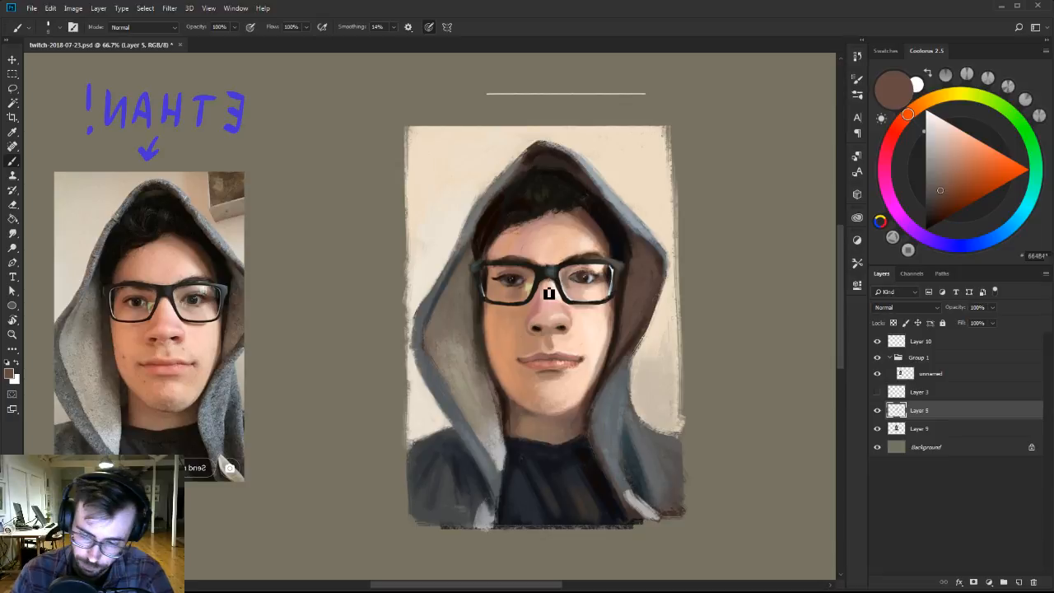
alt+click(548, 290)
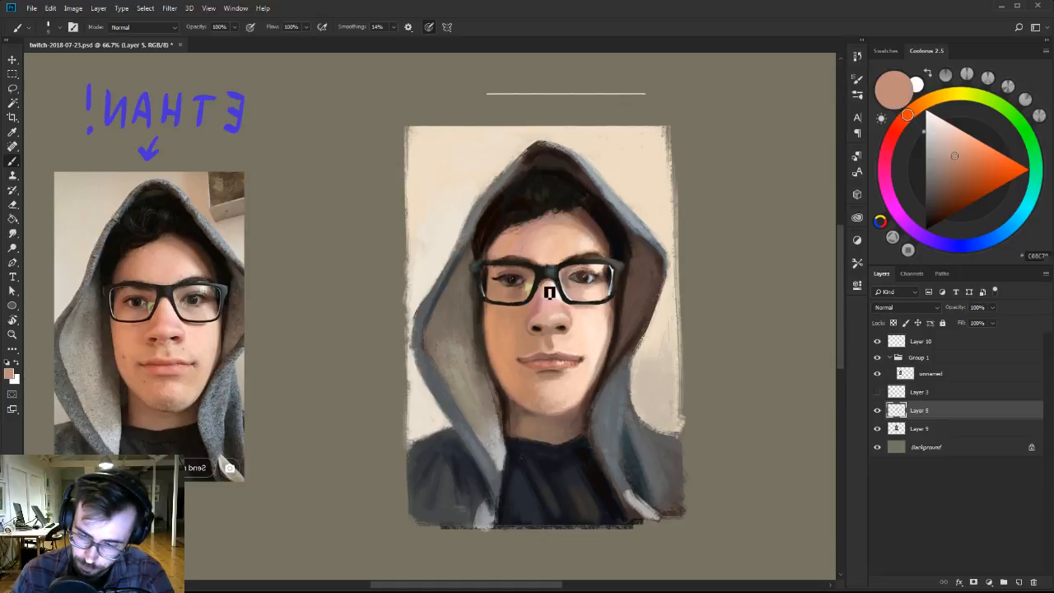
alt+click(550, 267)
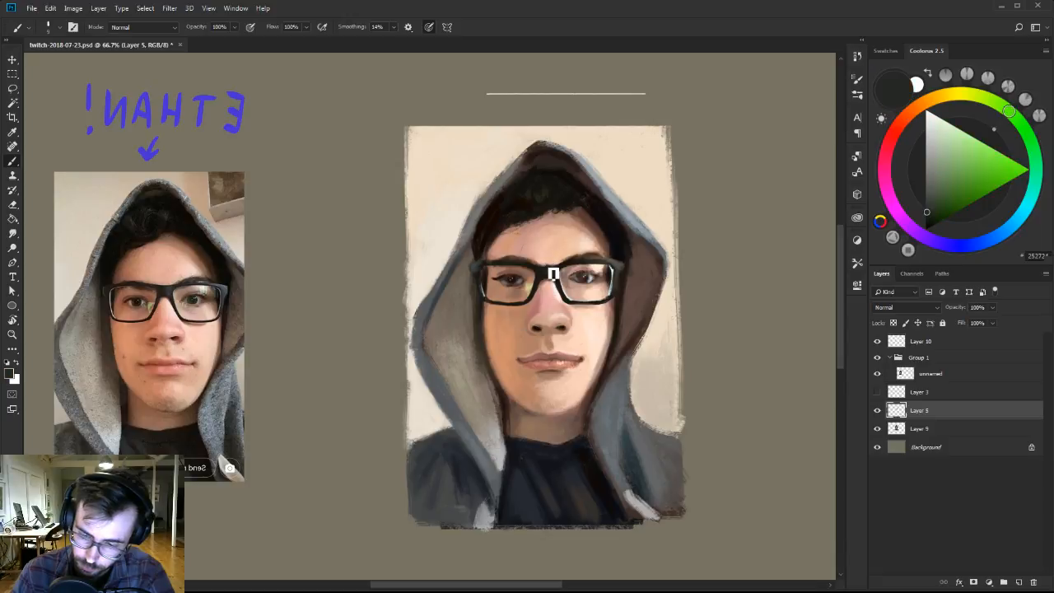
Rework the left contour of the face from the glasses down to the jaw with sampled skin and dark brown tones.
key(z)
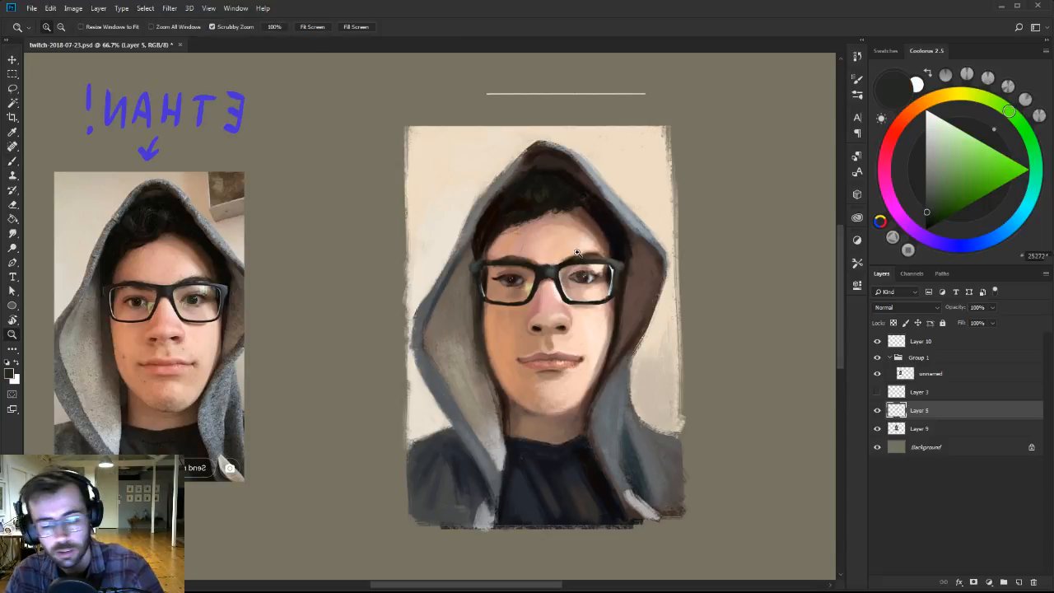
mouse_move(581, 255)
mouse_down()
mouse_move(554, 258)
mouse_move(575, 263)
mouse_up()
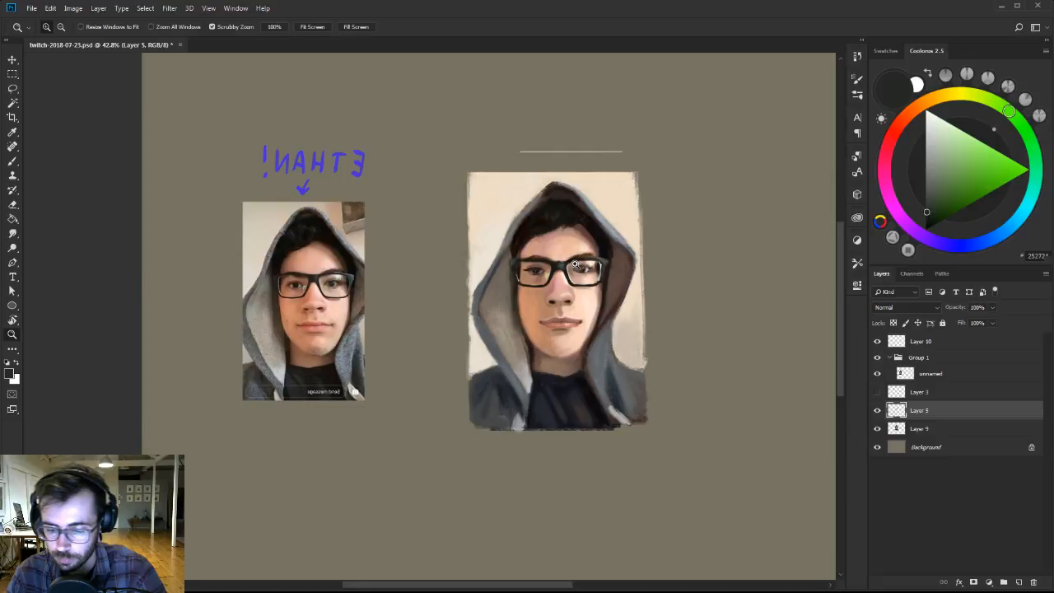
click(575, 264)
key(b)
alt+click(511, 301)
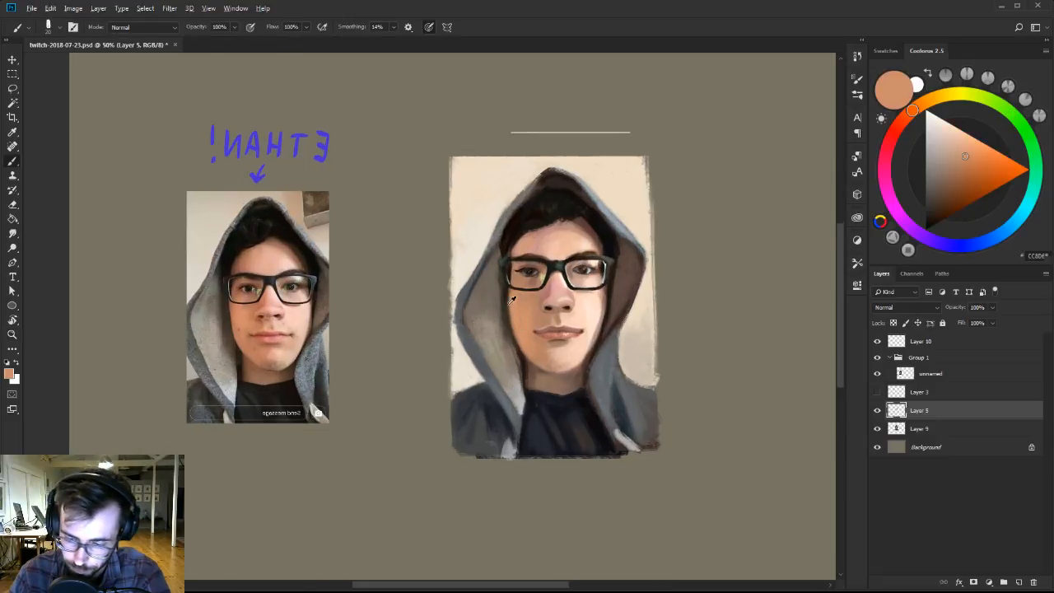
alt+click(510, 288)
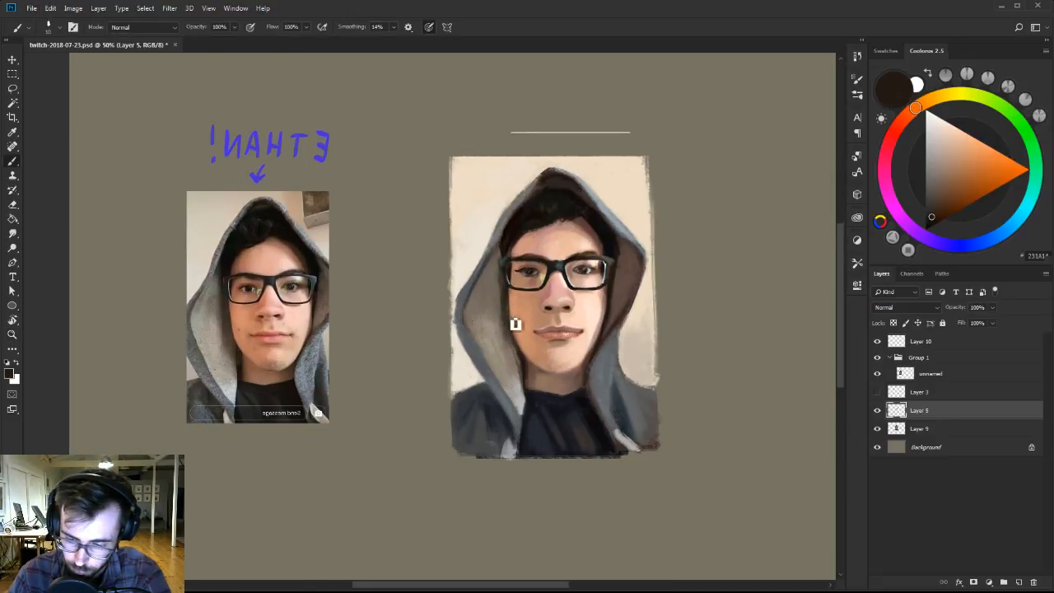
alt+click(510, 286)
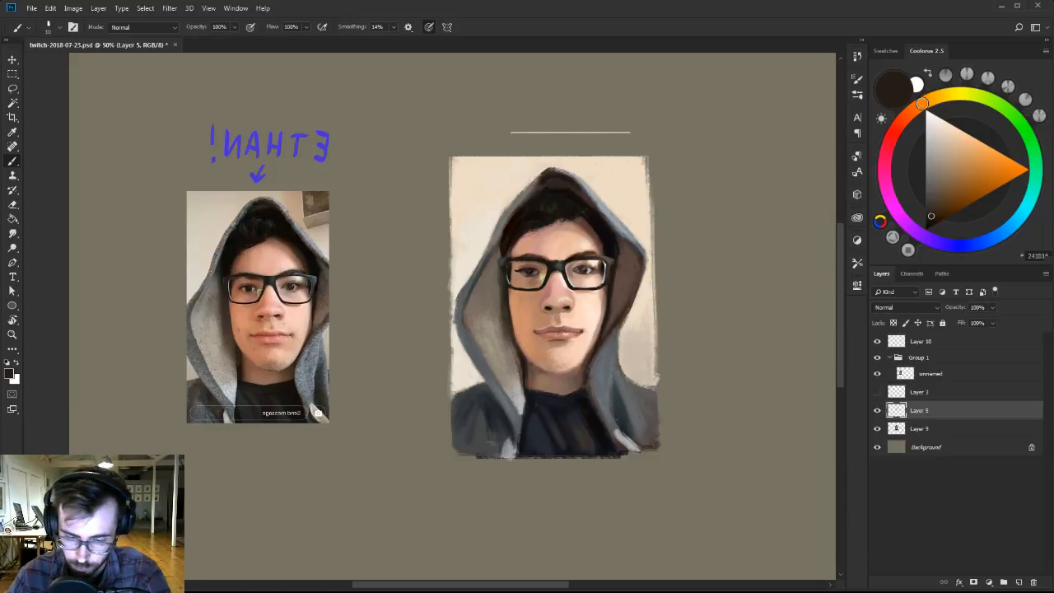
alt+click(517, 330)
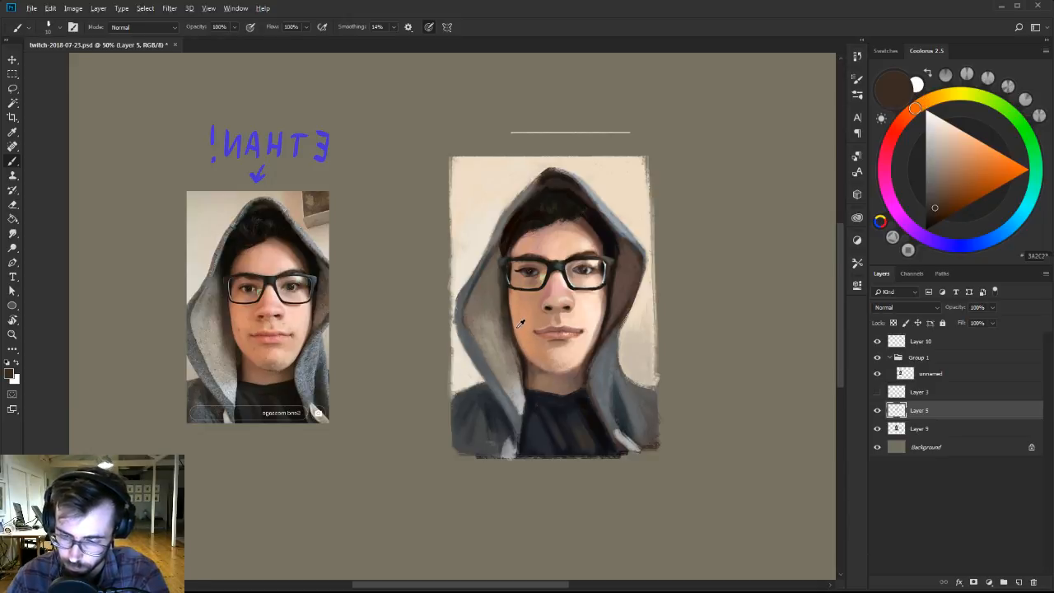
alt+click(516, 324)
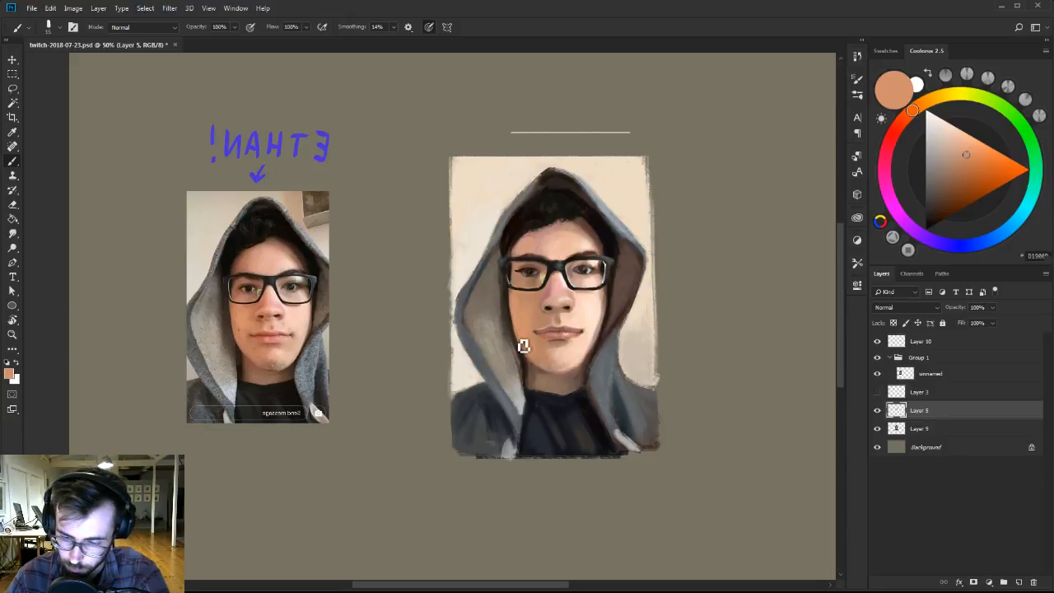
alt+click(580, 376)
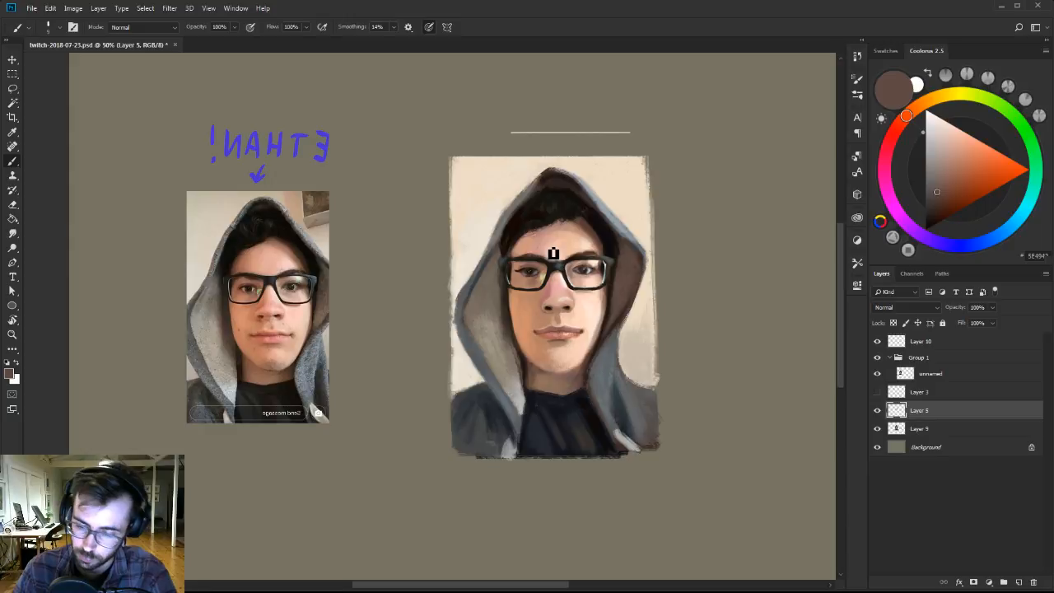
Flip the whole canvas horizontally.
key(z)
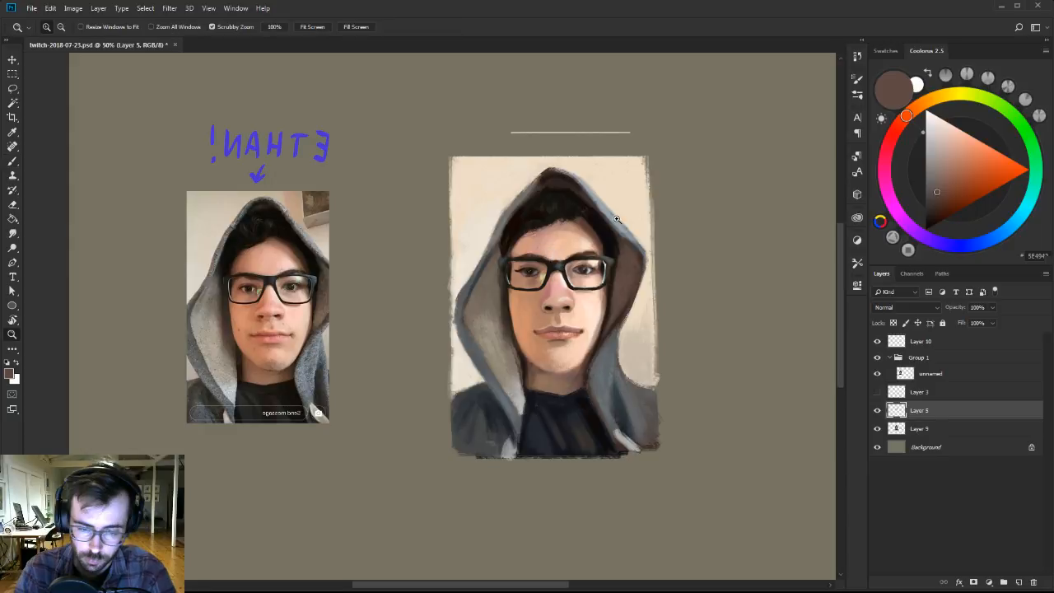
click(73, 8)
mouse_move(99, 108)
click(46, 158)
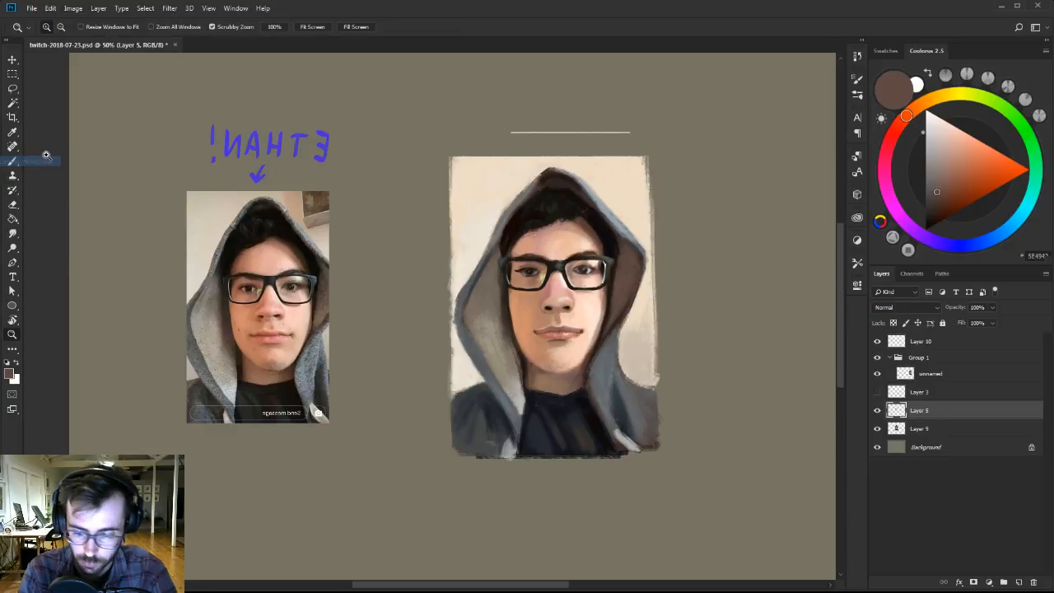
Move Group 1, containing the reference photo and its caption, to the left side of the painted portrait.
click(947, 376)
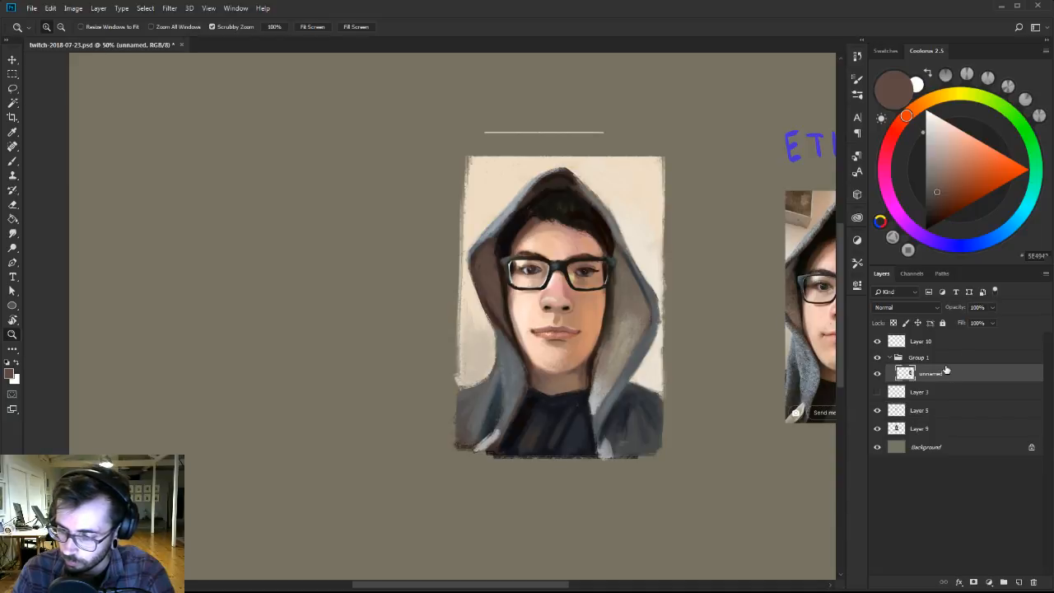
click(939, 360)
key(v)
drag(765, 357, 247, 341)
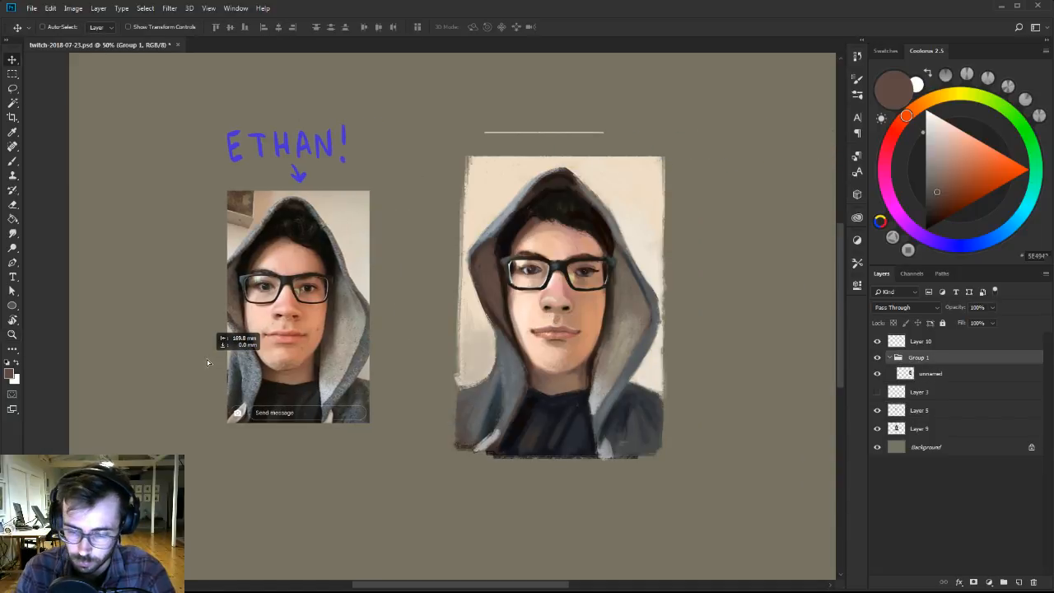
drag(348, 350, 288, 352)
drag(740, 294, 700, 301)
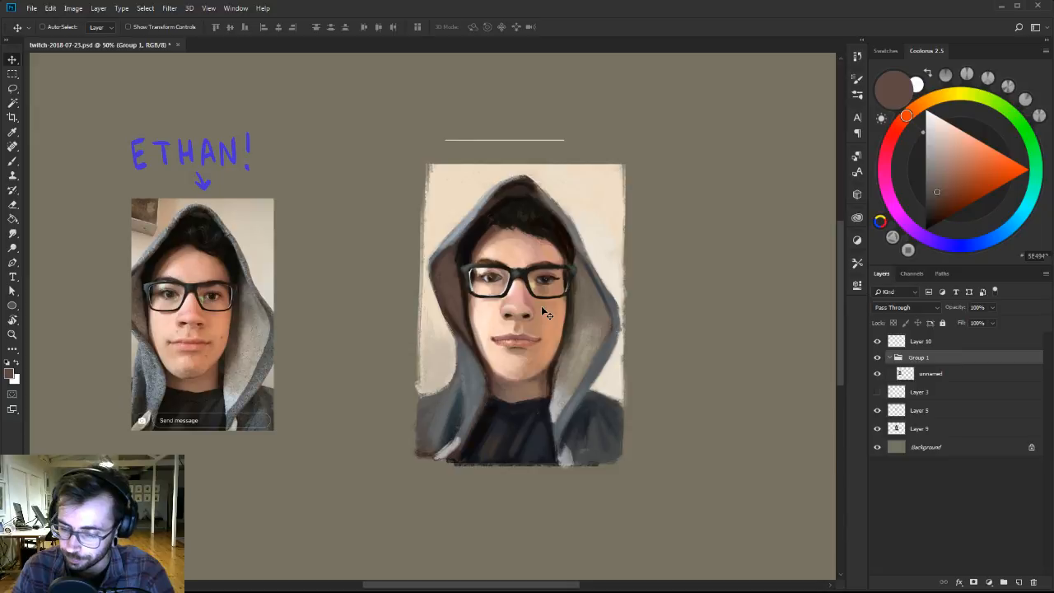
Shade the right side of the jaw and the mouth corner on Layer 5 with the 101 brush, using sampled skin and darkened brown tones.
click(877, 409)
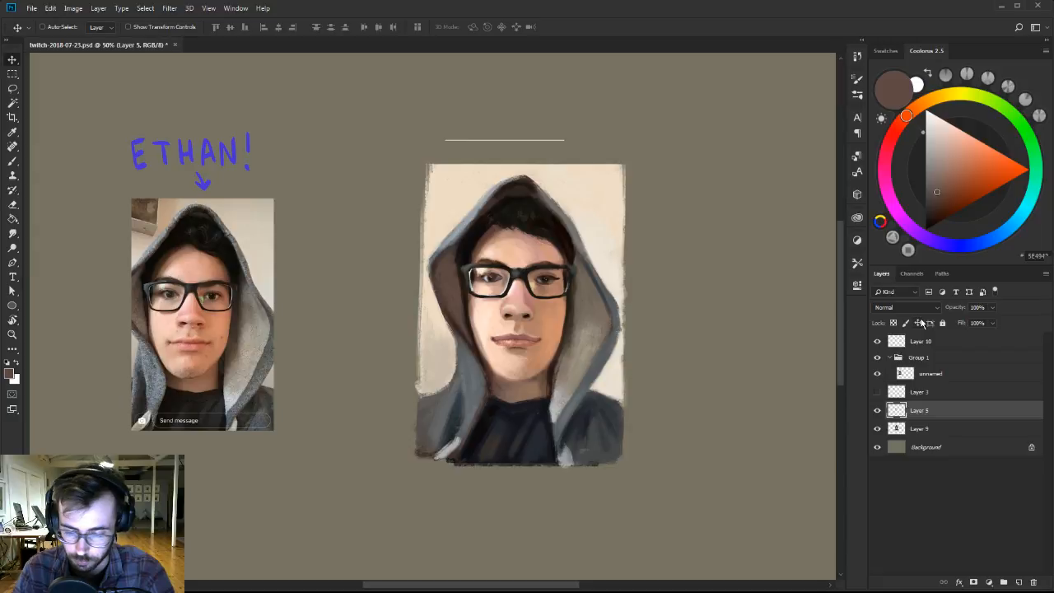
key(b)
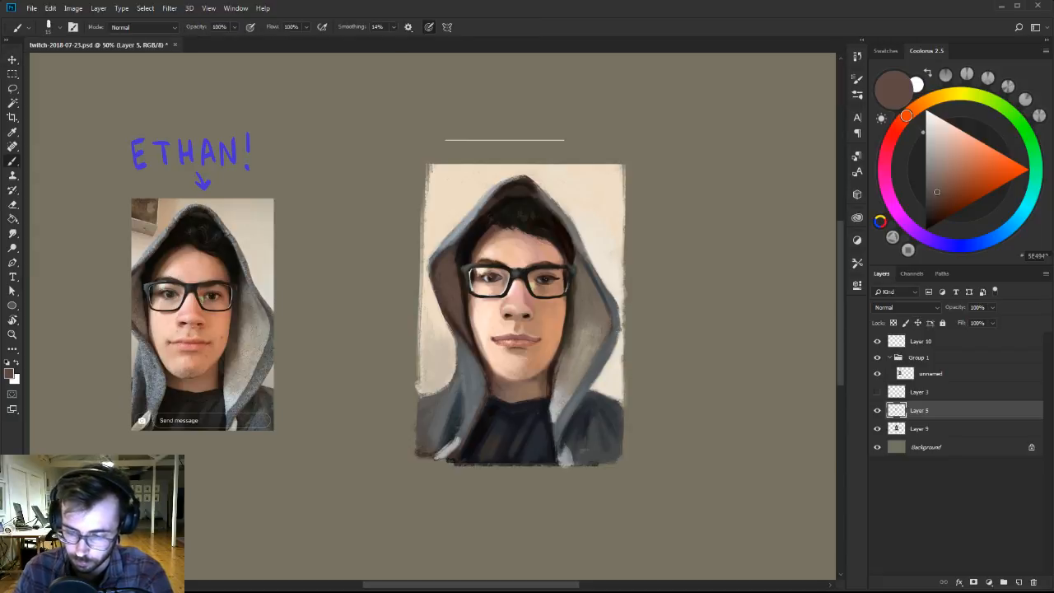
alt+click(538, 369)
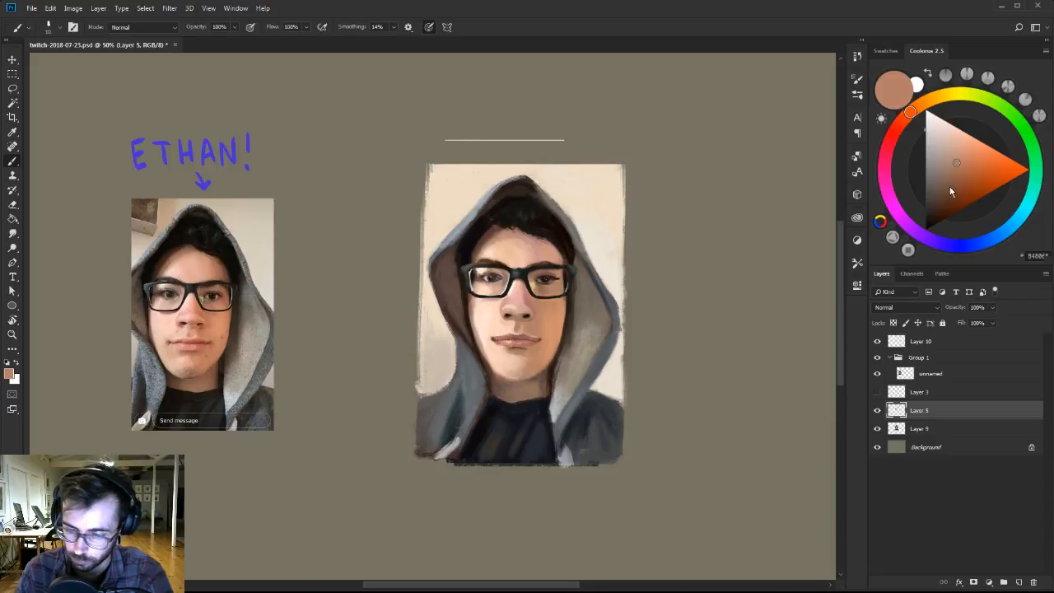
drag(950, 190, 934, 198)
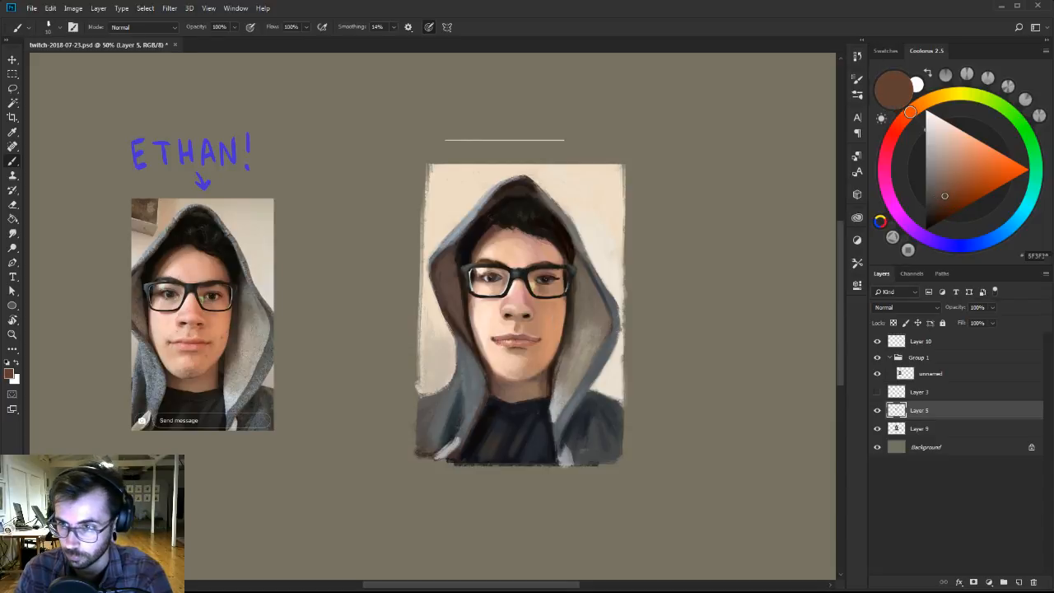
right_click(550, 346)
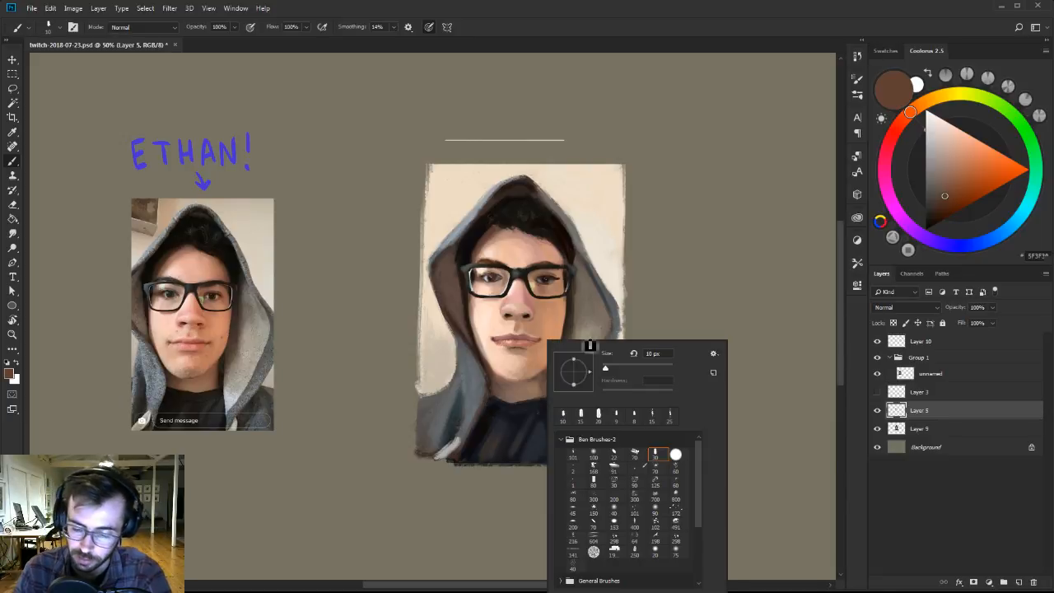
click(574, 455)
alt+click(538, 362)
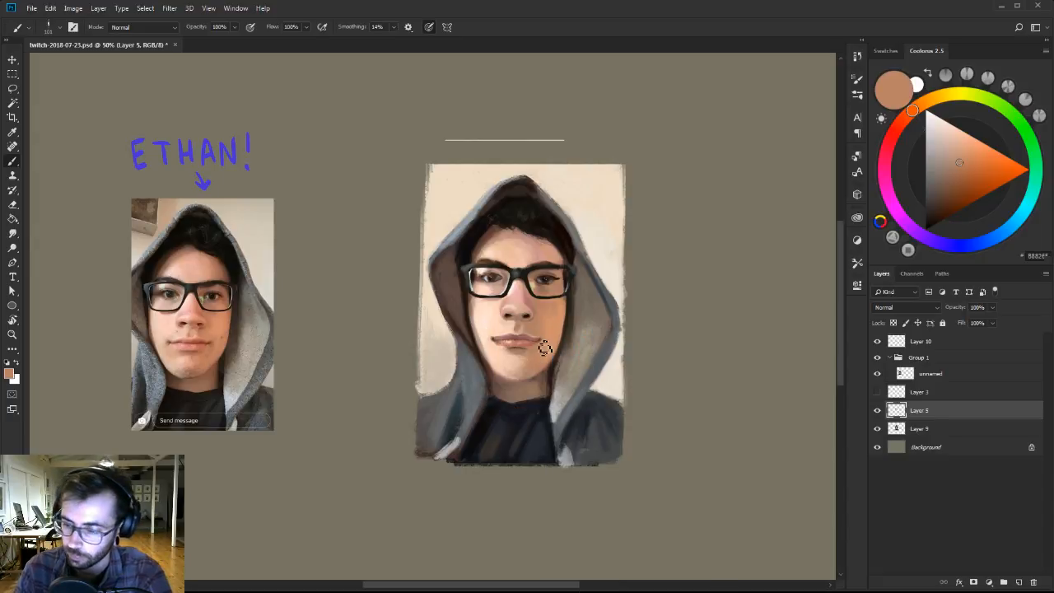
click(944, 189)
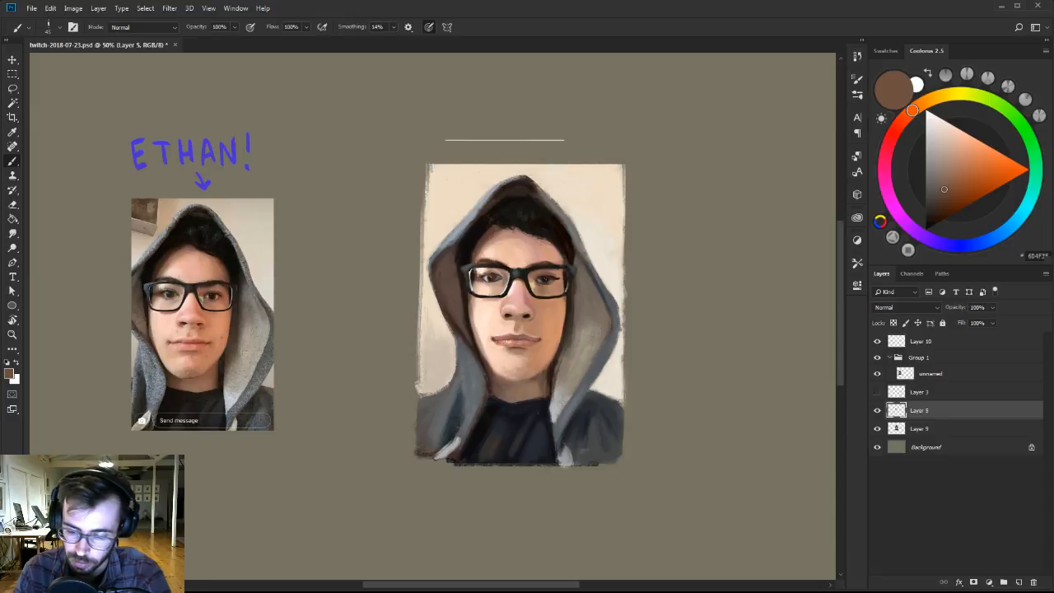
Rework the chin and the area under the lower lip with sampled light skin, tan and reddish pink tones.
alt+click(514, 357)
alt+click(528, 372)
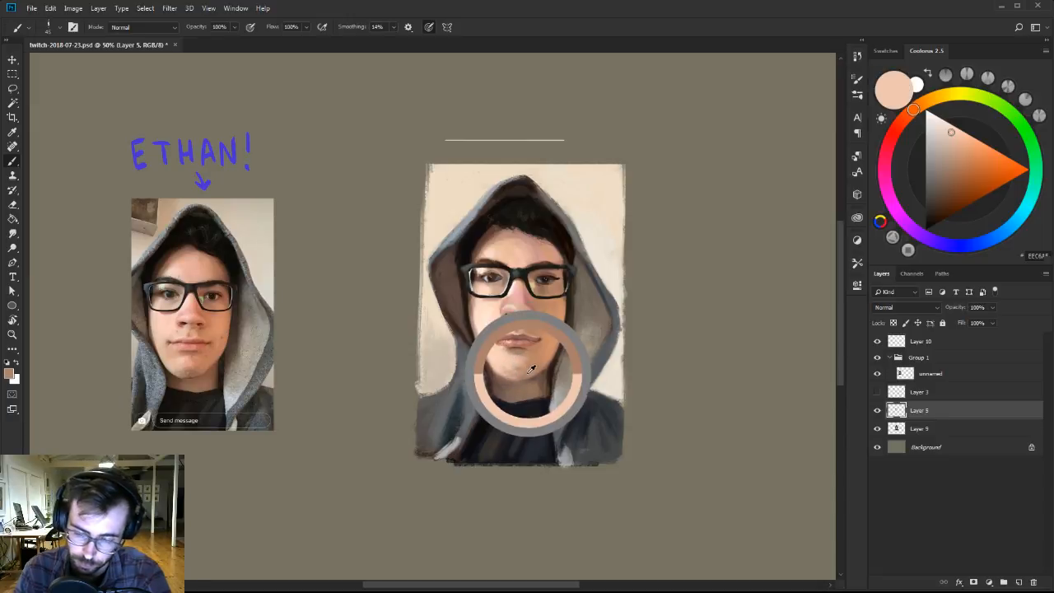
alt+click(533, 365)
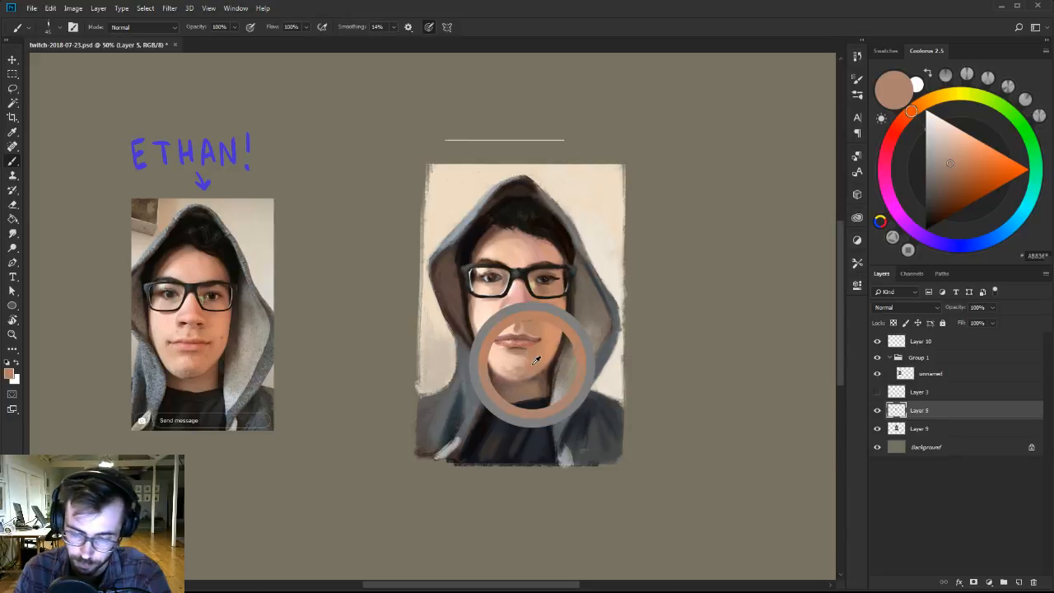
click(893, 134)
drag(970, 160, 979, 143)
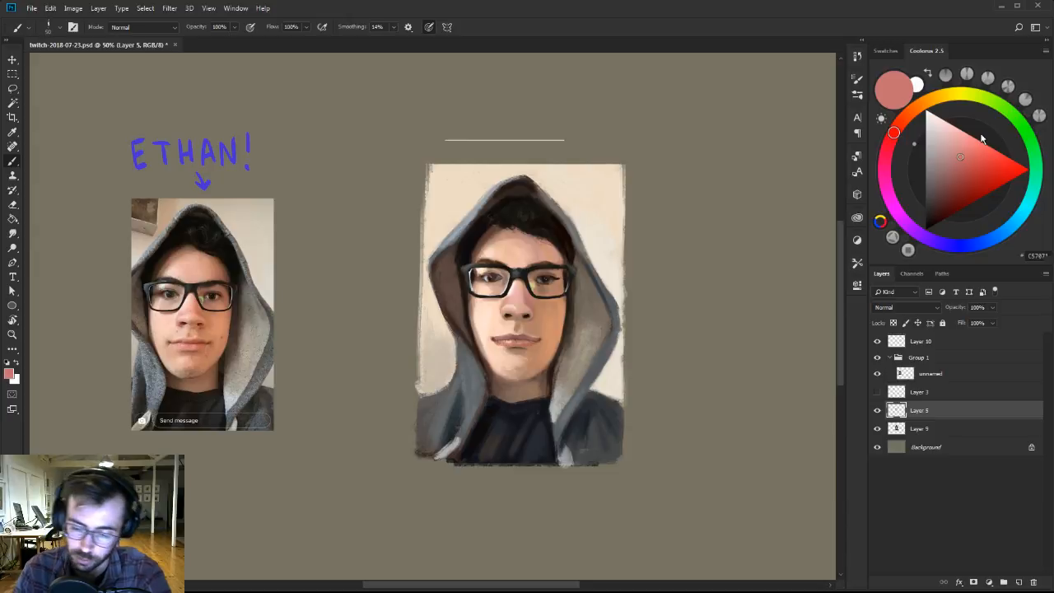
alt+click(532, 366)
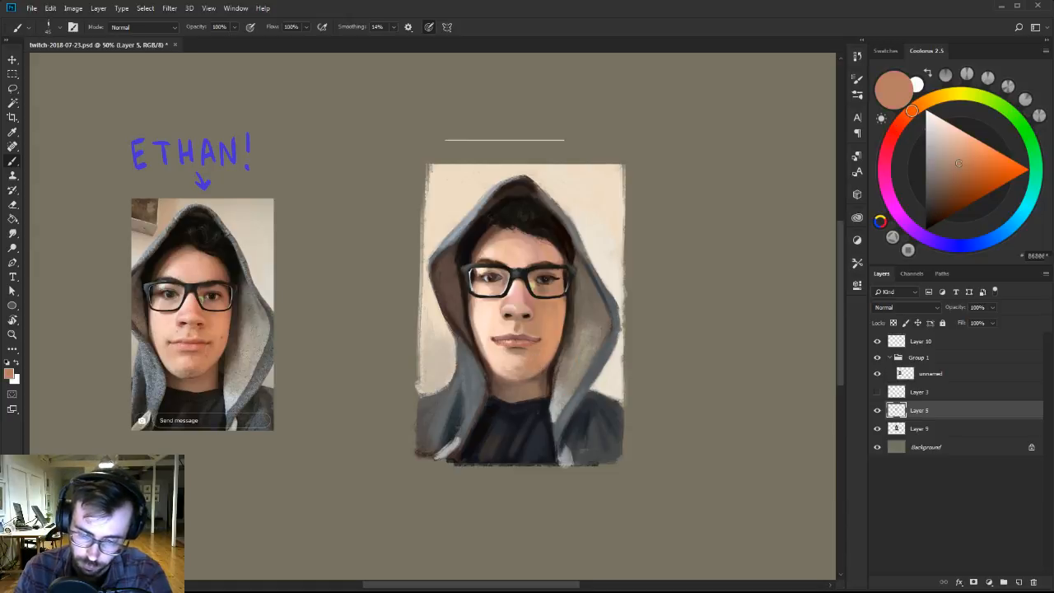
alt+click(527, 354)
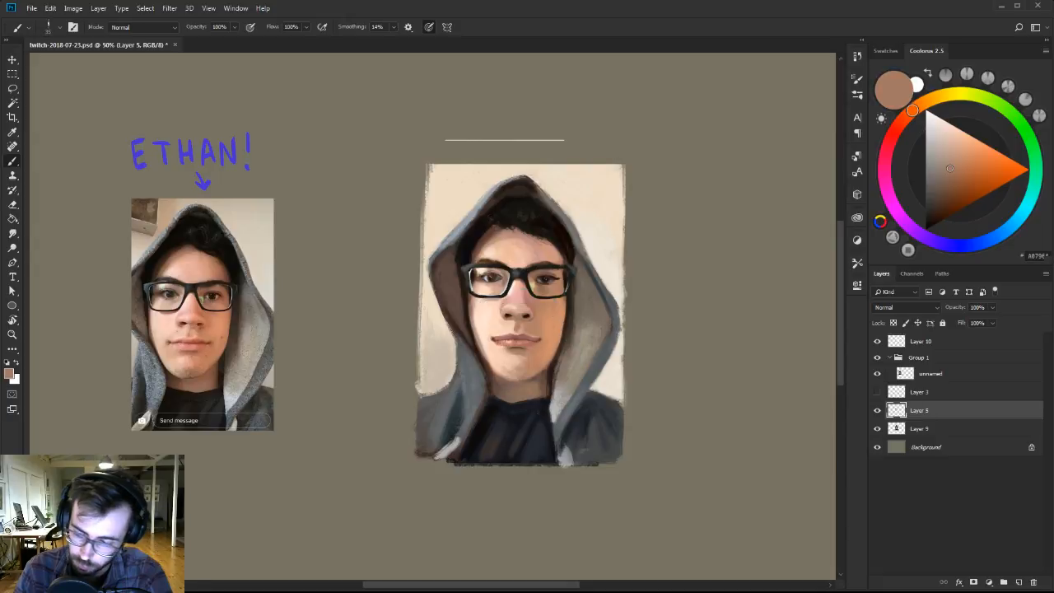
alt+click(532, 354)
alt+click(505, 351)
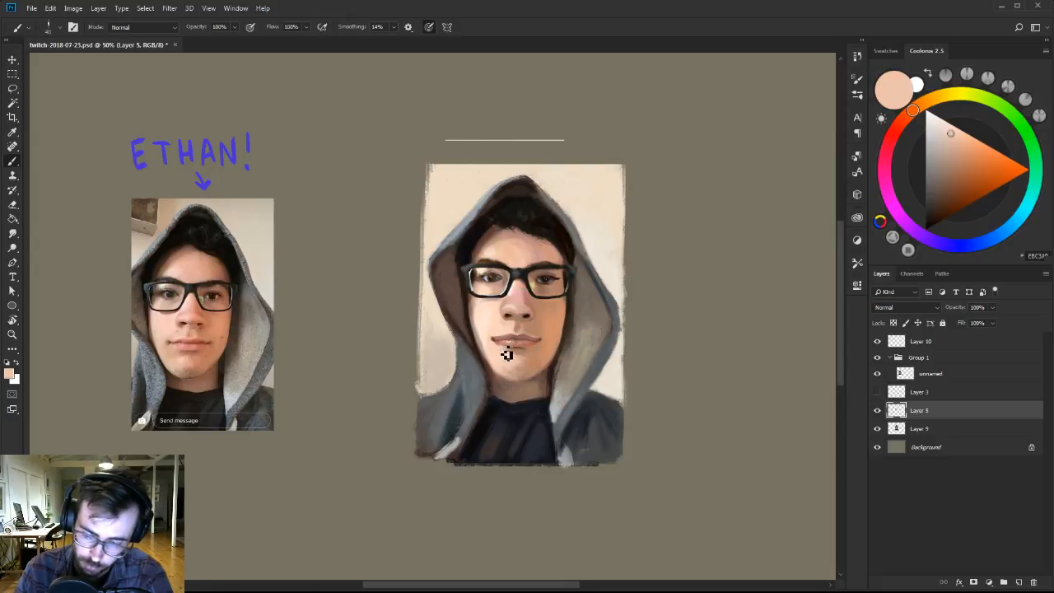
alt+click(532, 355)
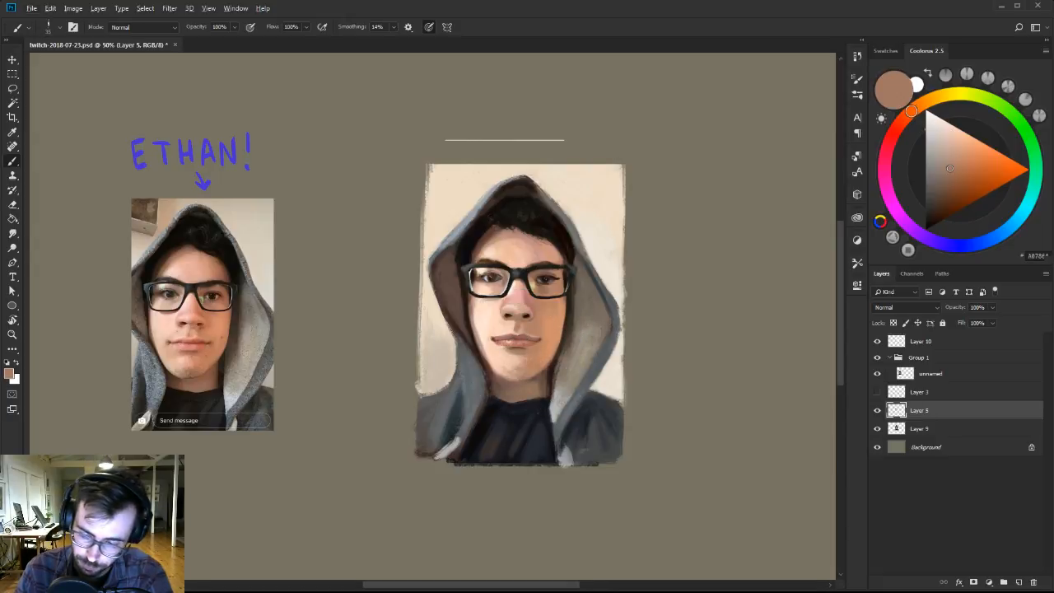
Refine the hair and hairline under the hood with sampled near-black and dark olive-brown tones.
key(z)
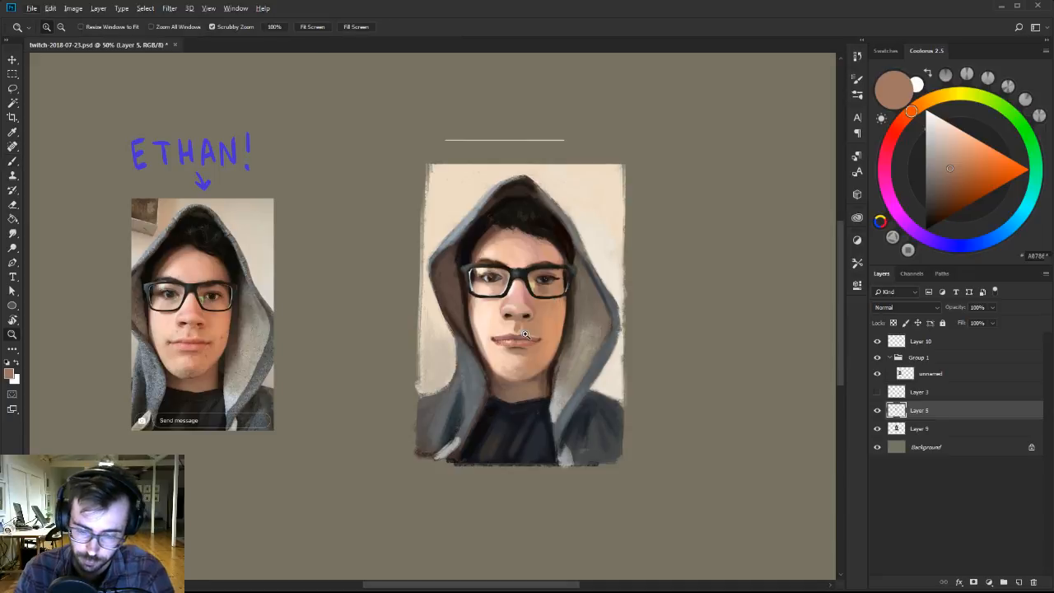
click(525, 333)
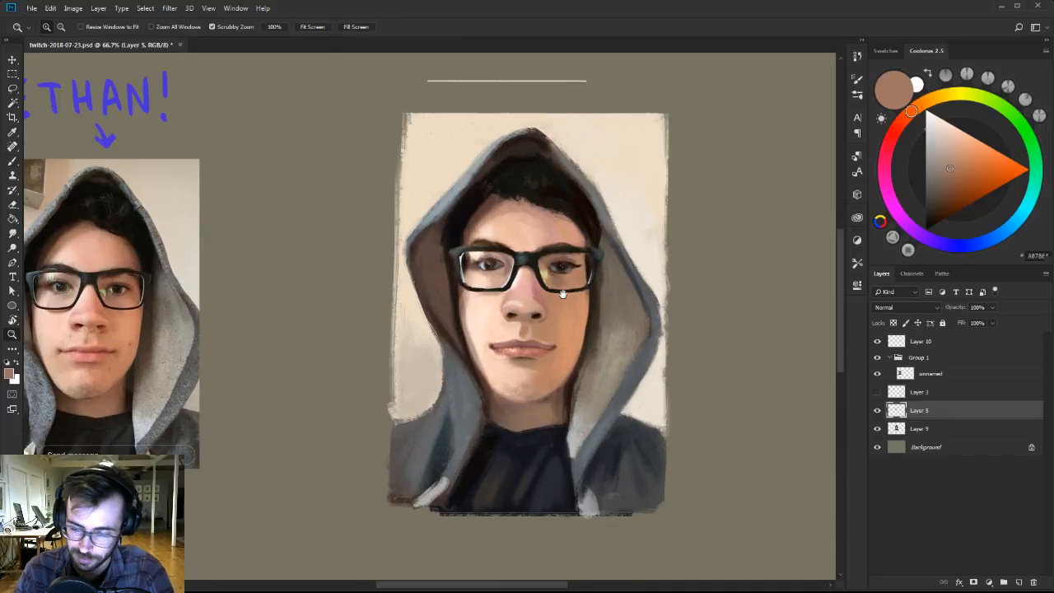
mouse_move(575, 294)
mouse_down()
mouse_move(431, 306)
mouse_move(579, 306)
mouse_up()
key(b)
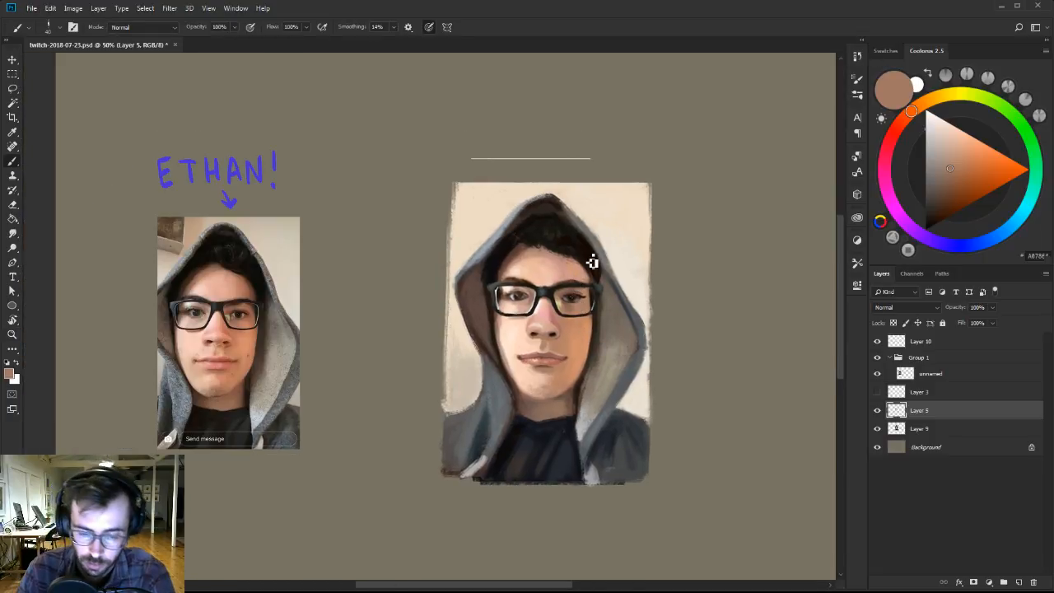
alt+click(587, 260)
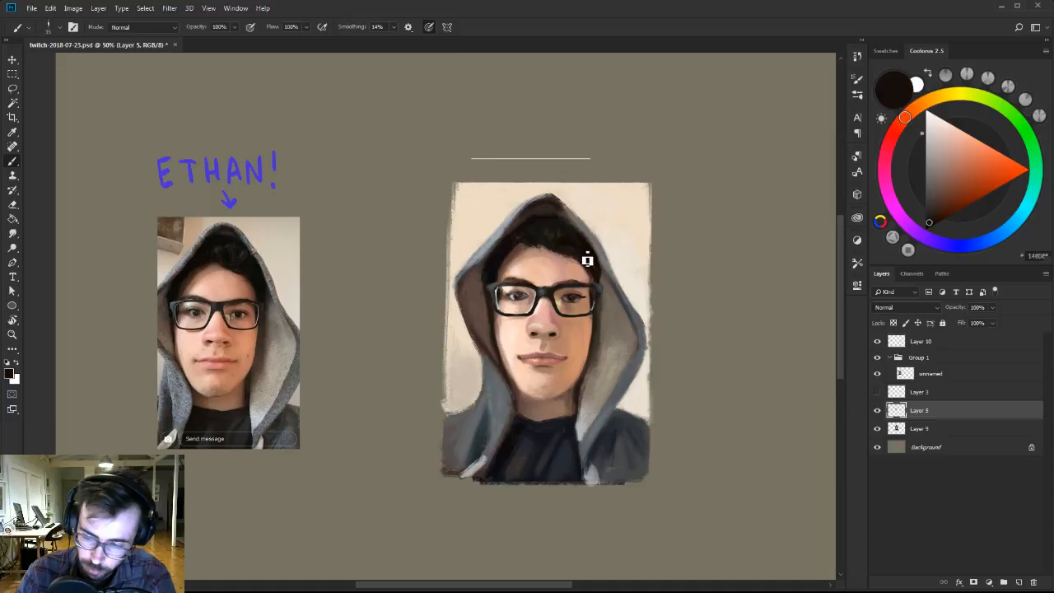
alt+click(545, 229)
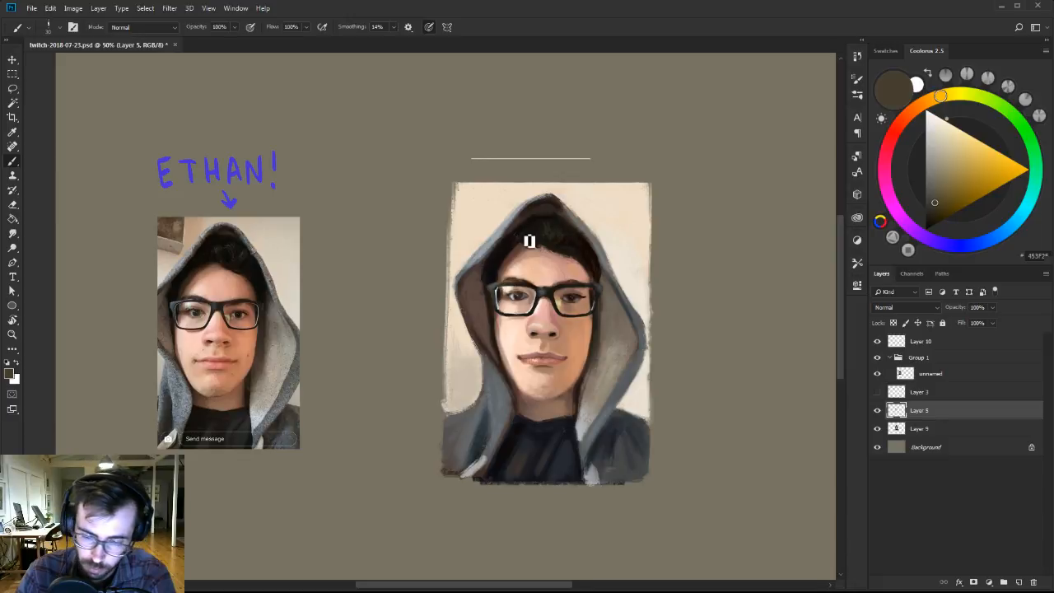
alt+click(532, 235)
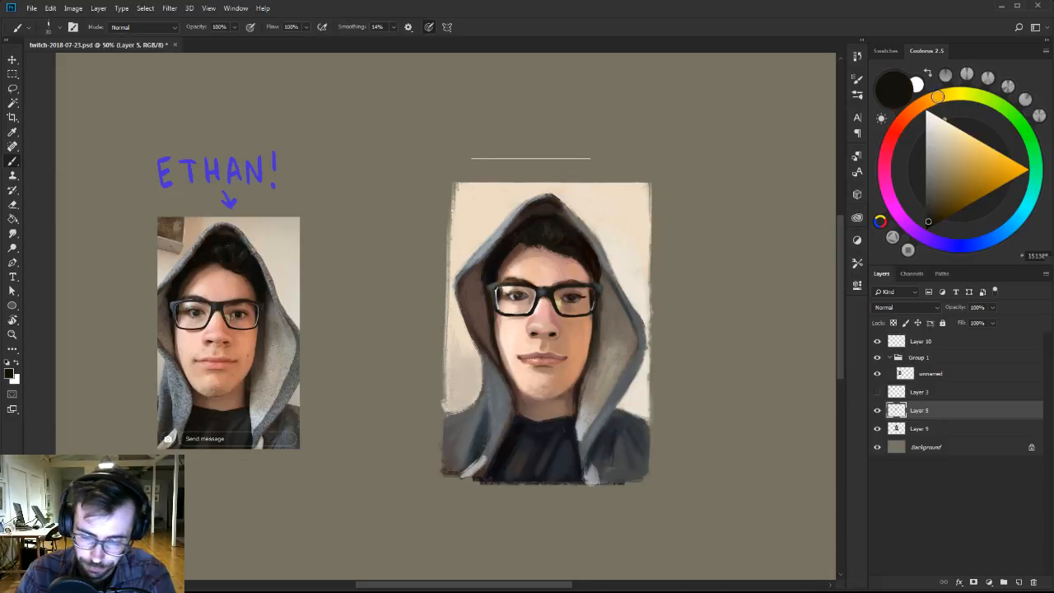
alt+click(492, 262)
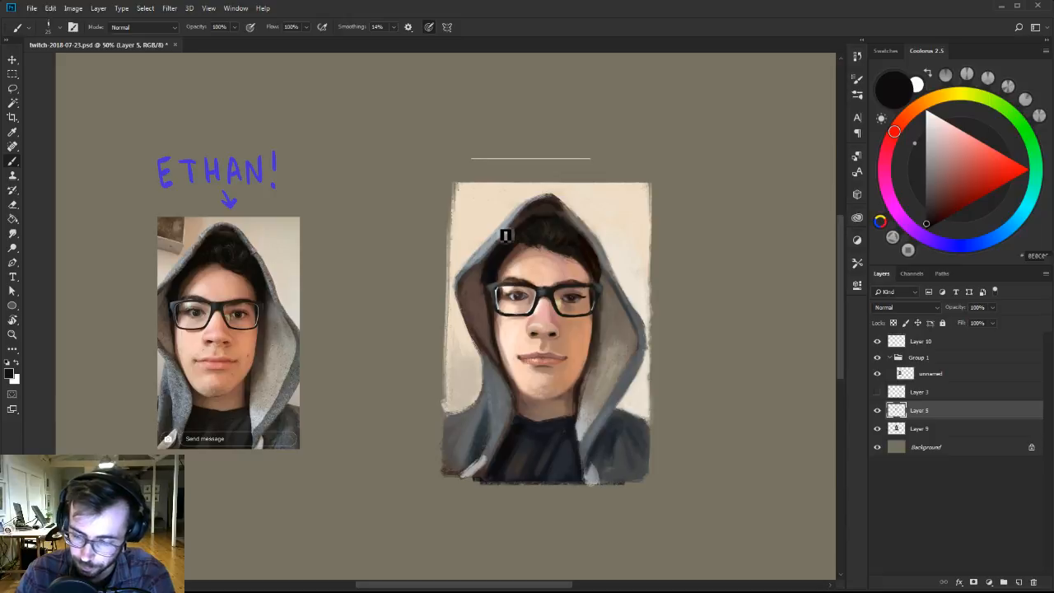
Paint a pale yellow reflection on the left lens of the glasses with a small brush.
alt+click(582, 337)
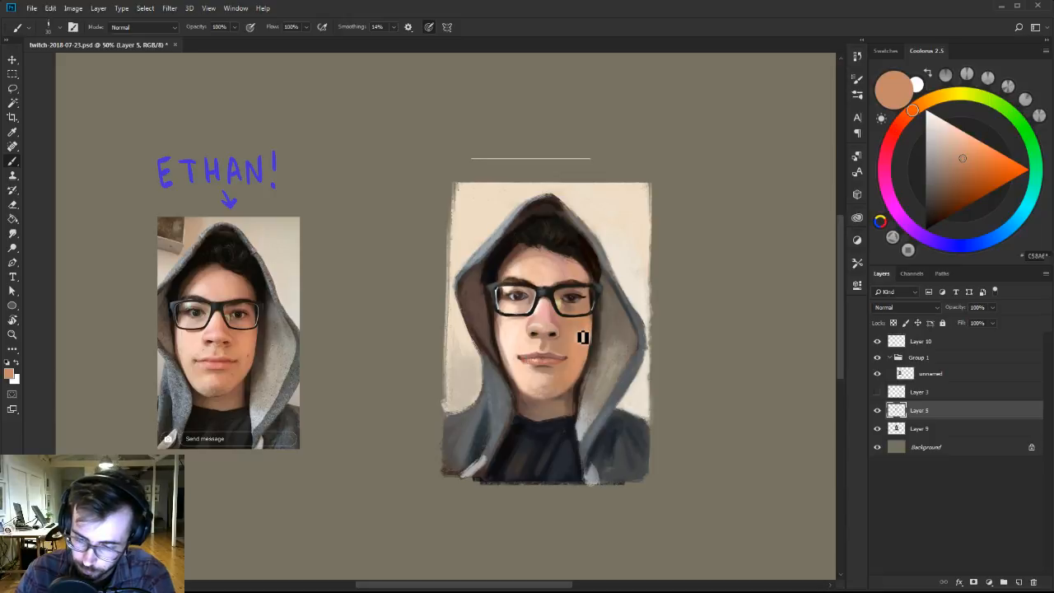
click(941, 99)
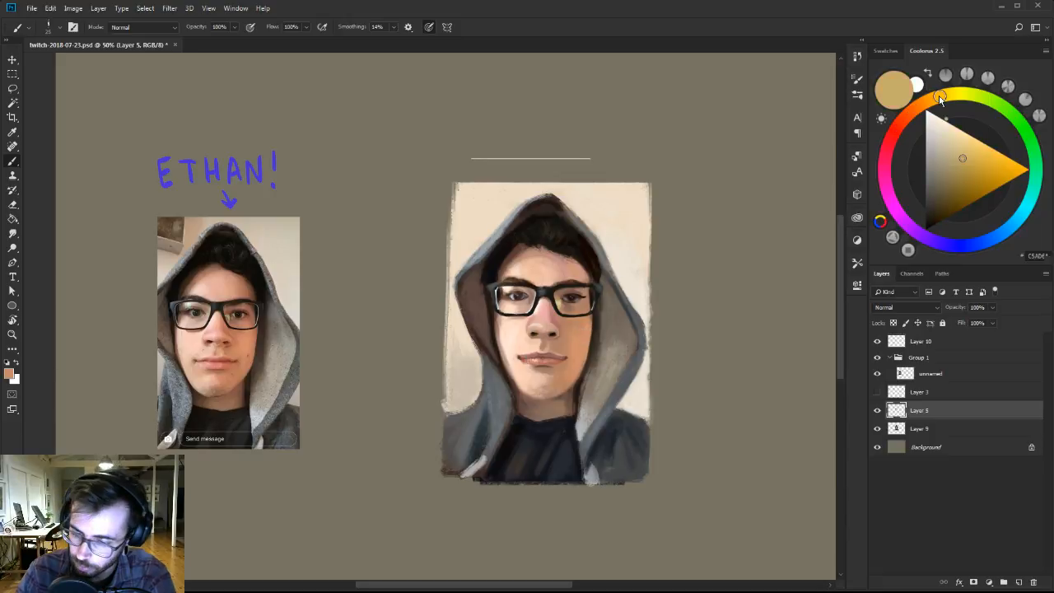
click(944, 120)
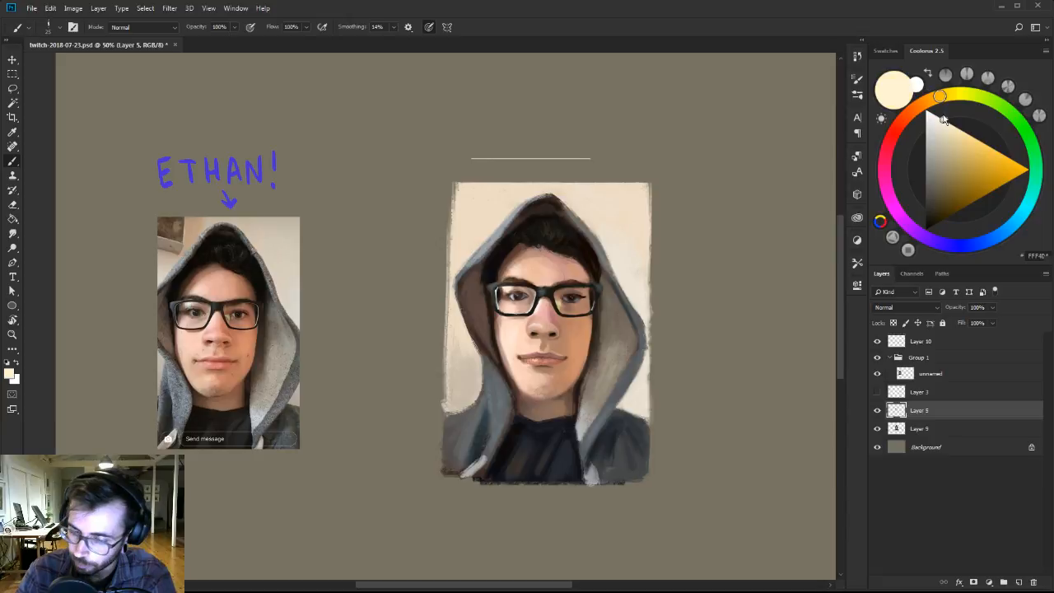
key(z)
drag(509, 286, 544, 273)
key(b)
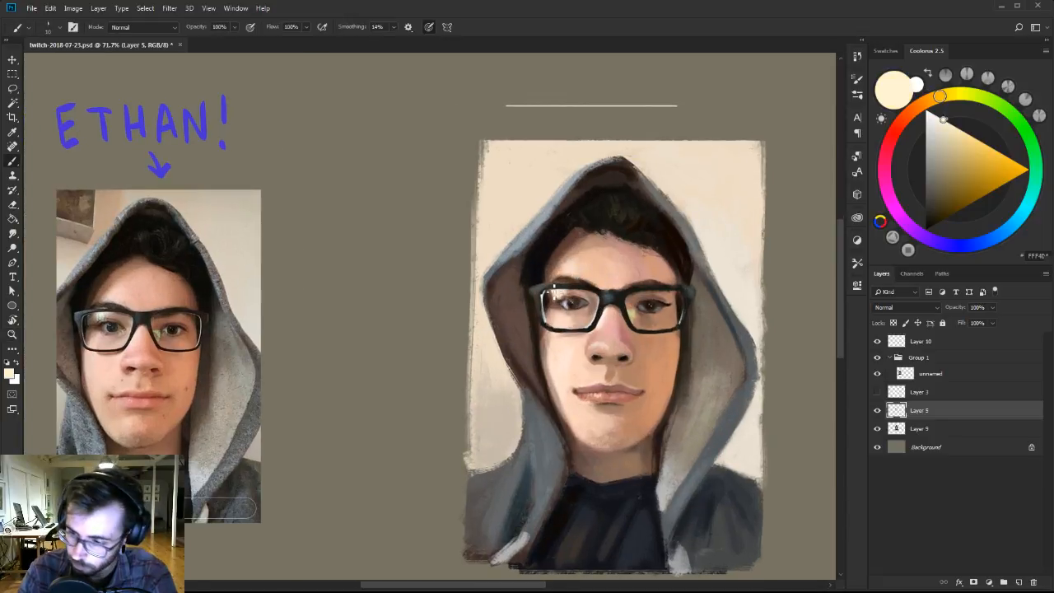
click(963, 93)
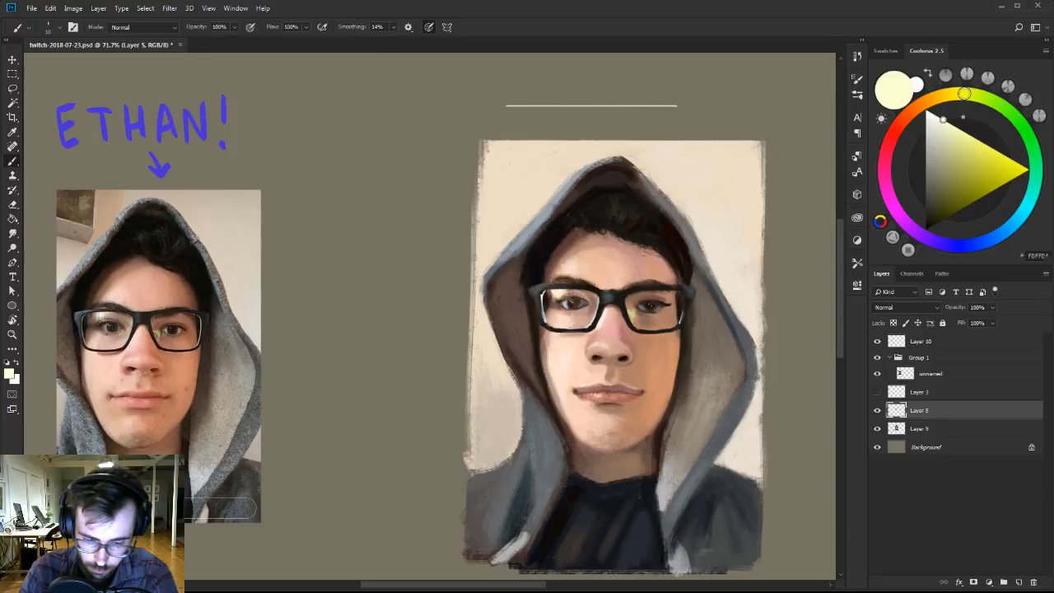
key(bracketright)
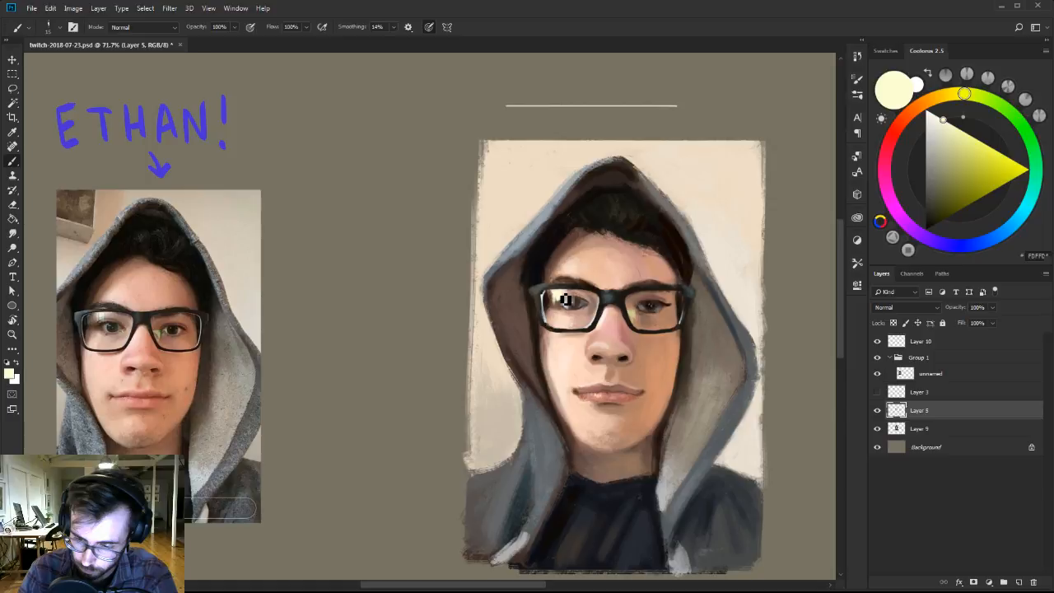
right_click(566, 300)
click(648, 355)
click(686, 14)
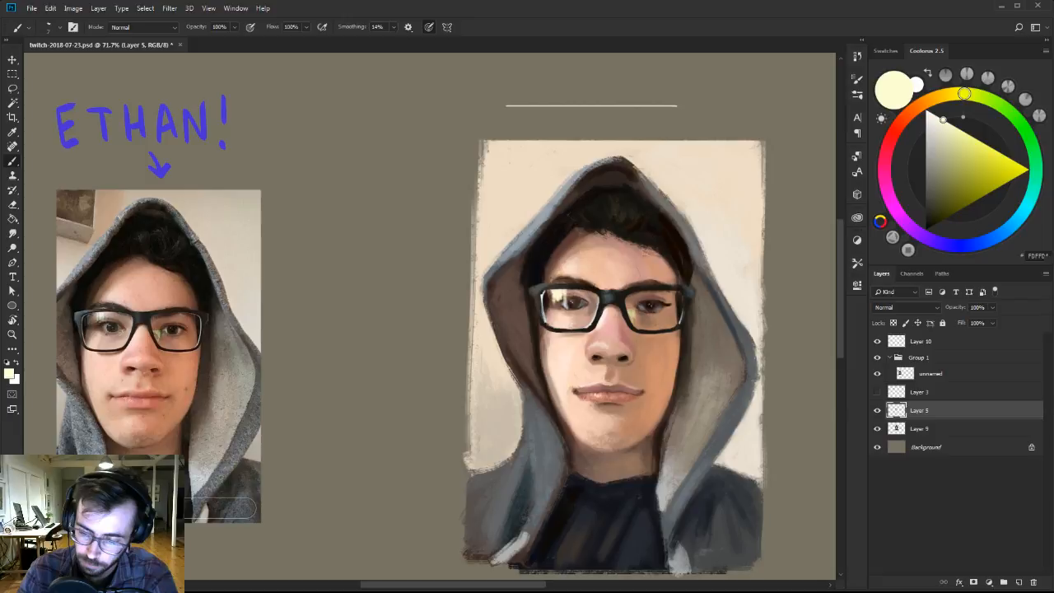
Trim the pale reflection on the left lens around the eye with a smaller Eraser.
key(e)
right_click(576, 298)
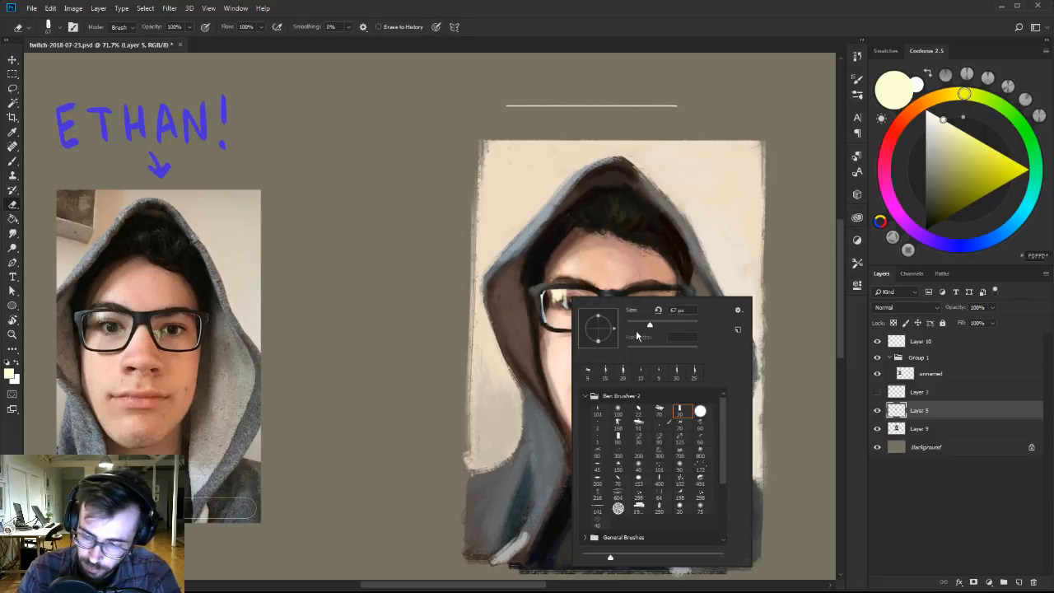
click(567, 311)
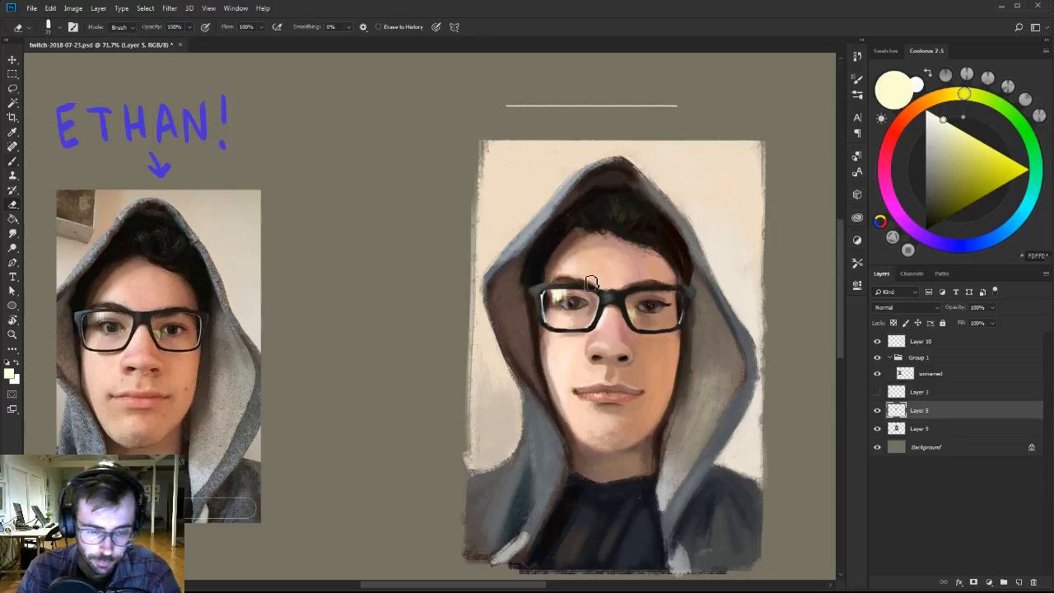
Refine the reflection on the left lens with near-white and light greyish-beige brush strokes.
key(b)
click(934, 115)
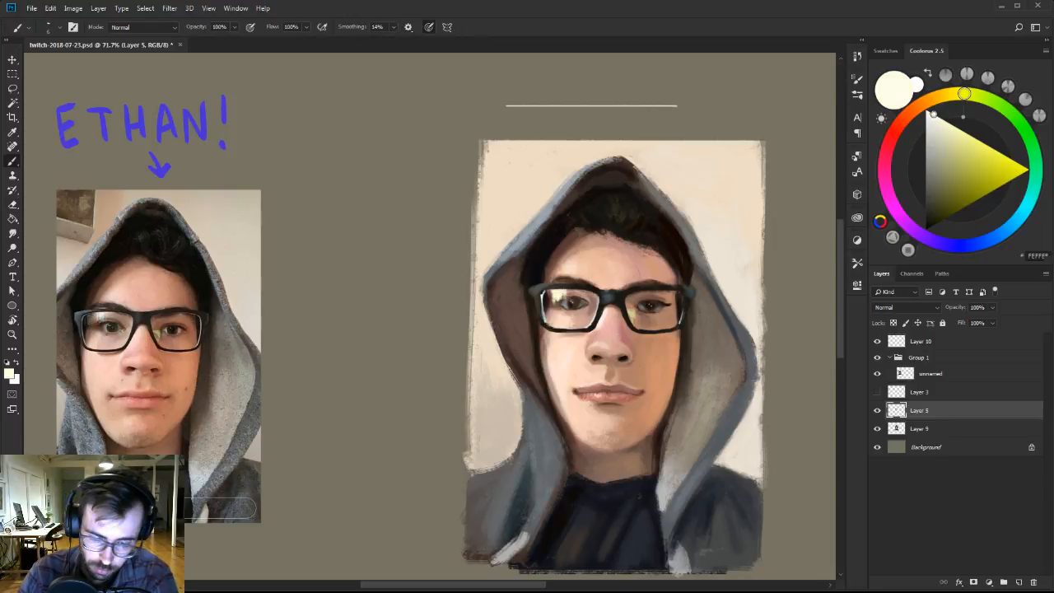
key(e)
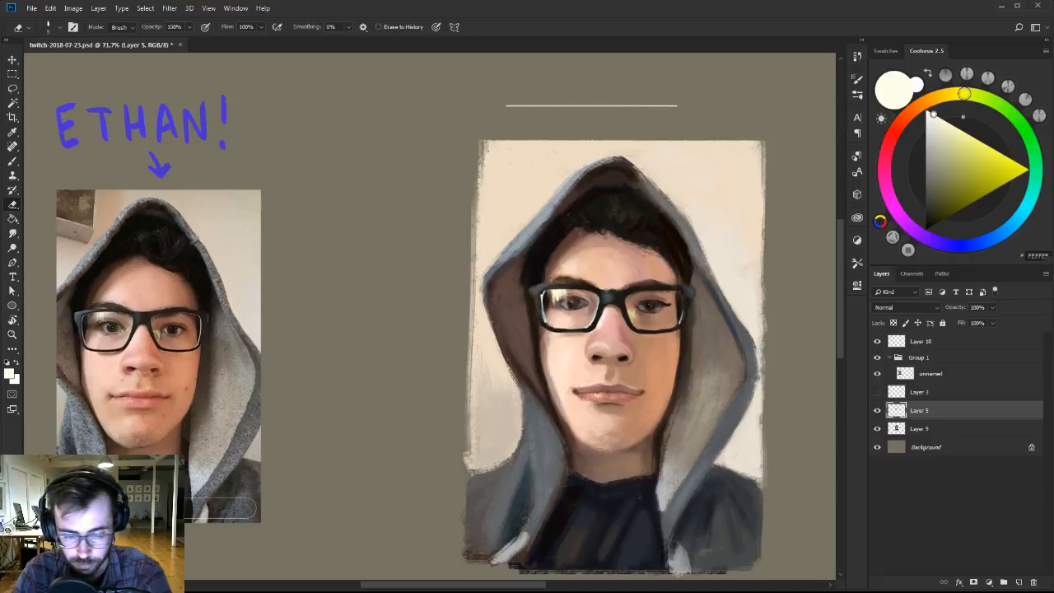
key(b)
click(933, 135)
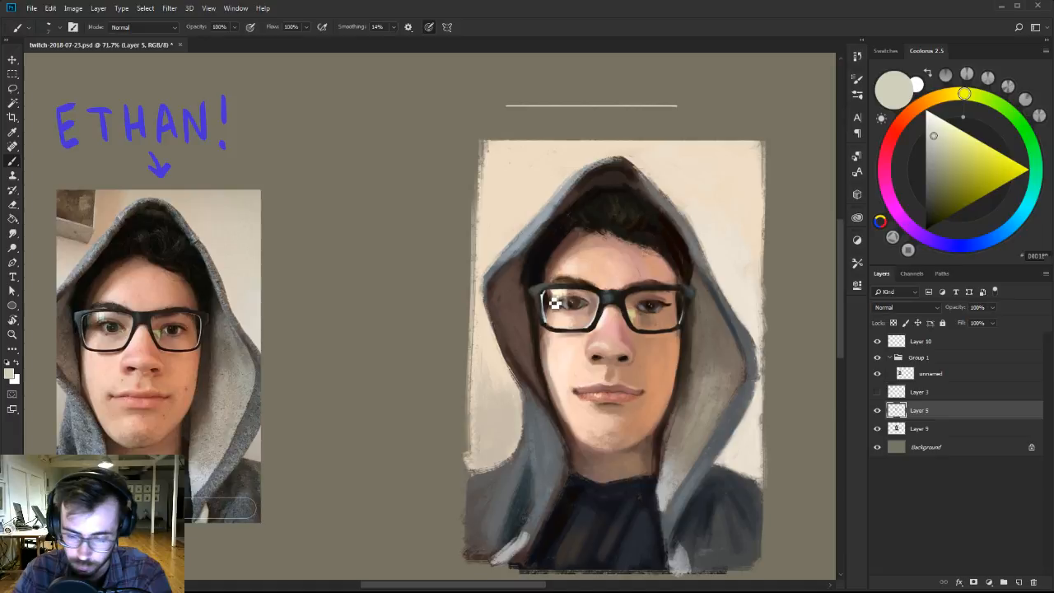
key(bracketright)
key(bracketright)
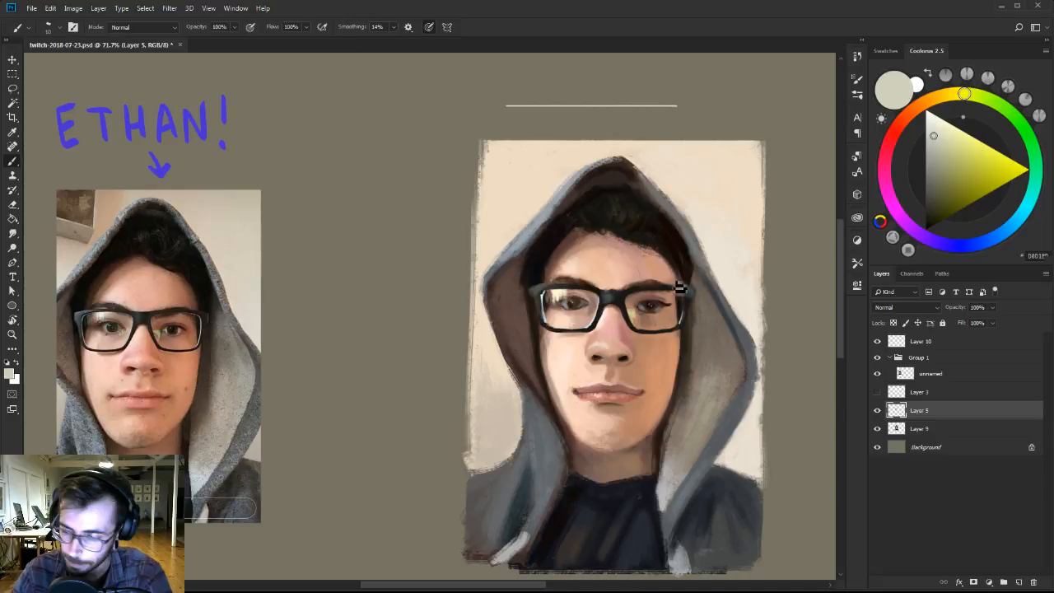
Add a small pale yellow highlight near the nose side of the left lens and merge Layer 5 down into Layer 9.
alt+click(574, 290)
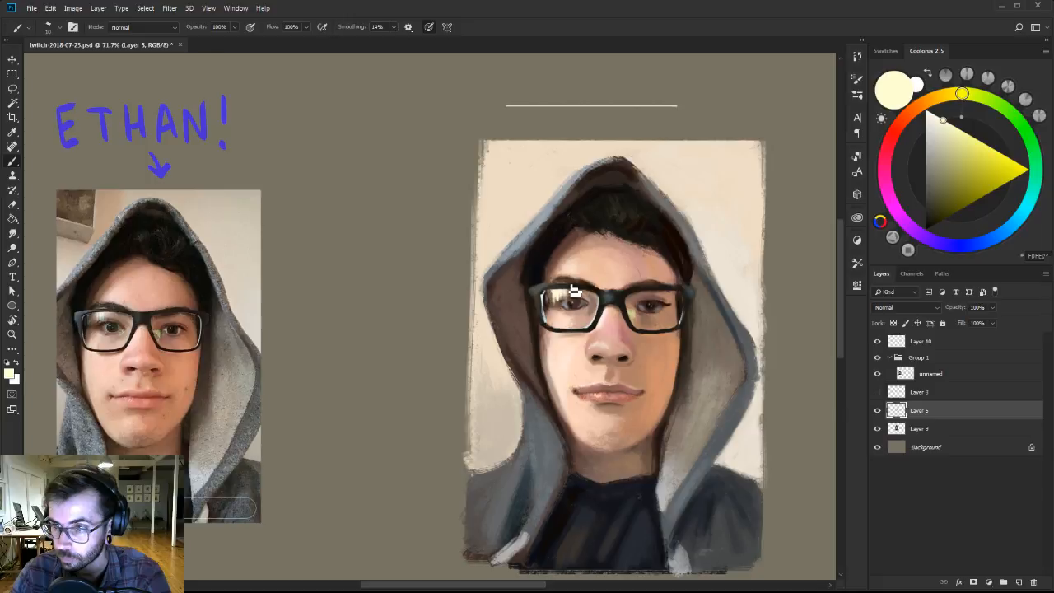
click(939, 115)
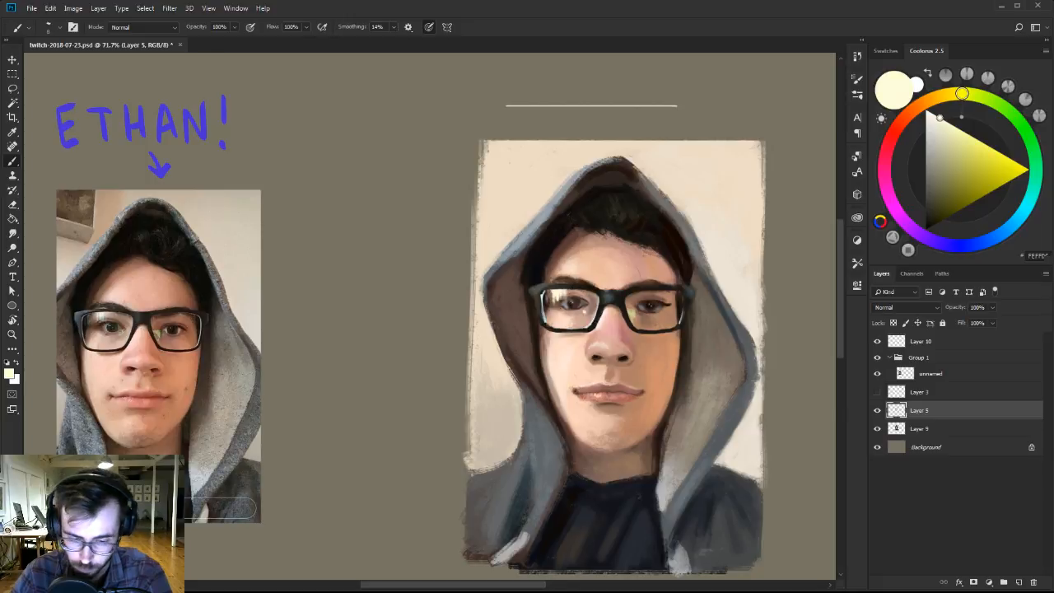
key(])
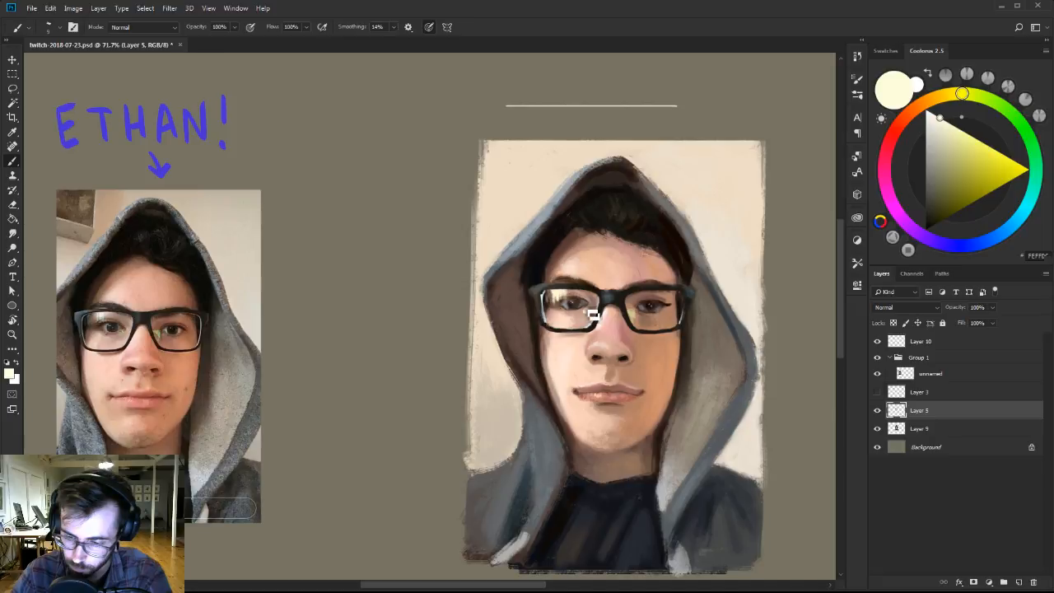
alt+click(571, 315)
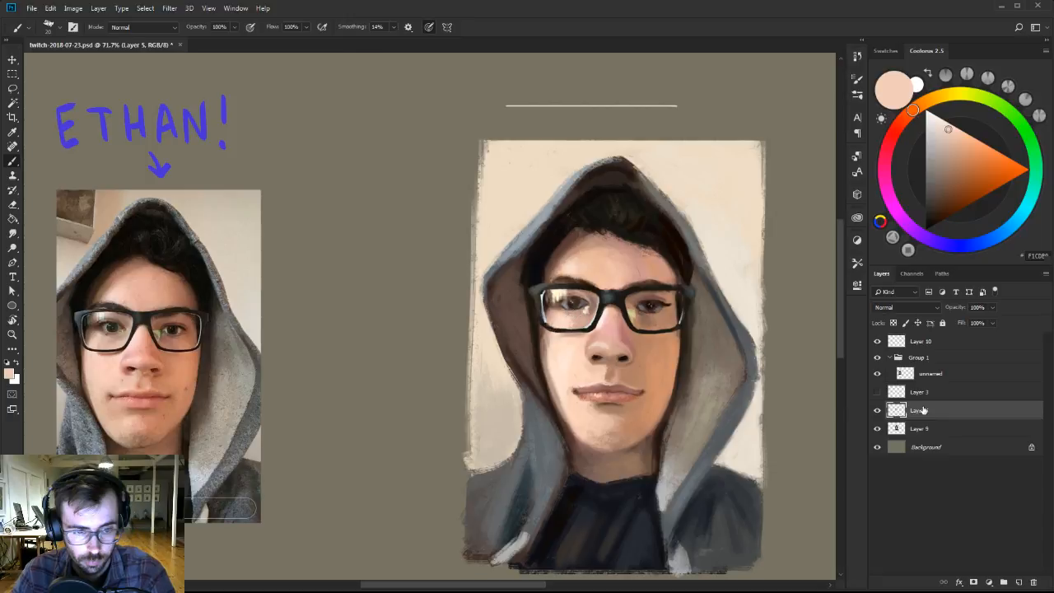
key(ctrl+e)
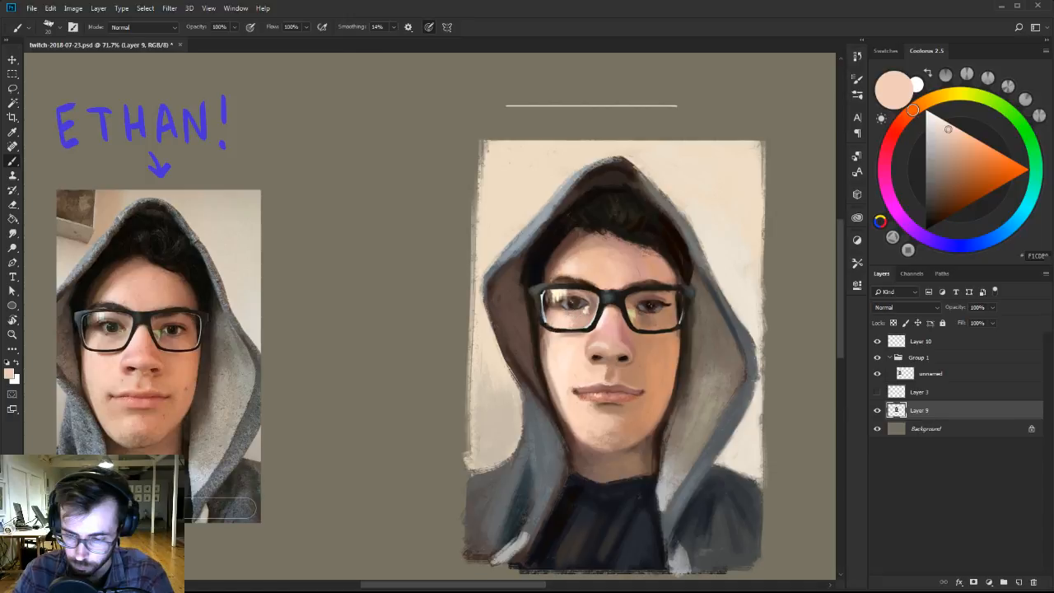
Rework the skin just below the left lens with sampled light peach, dusty pink, brownish pink and tan tones.
key([)
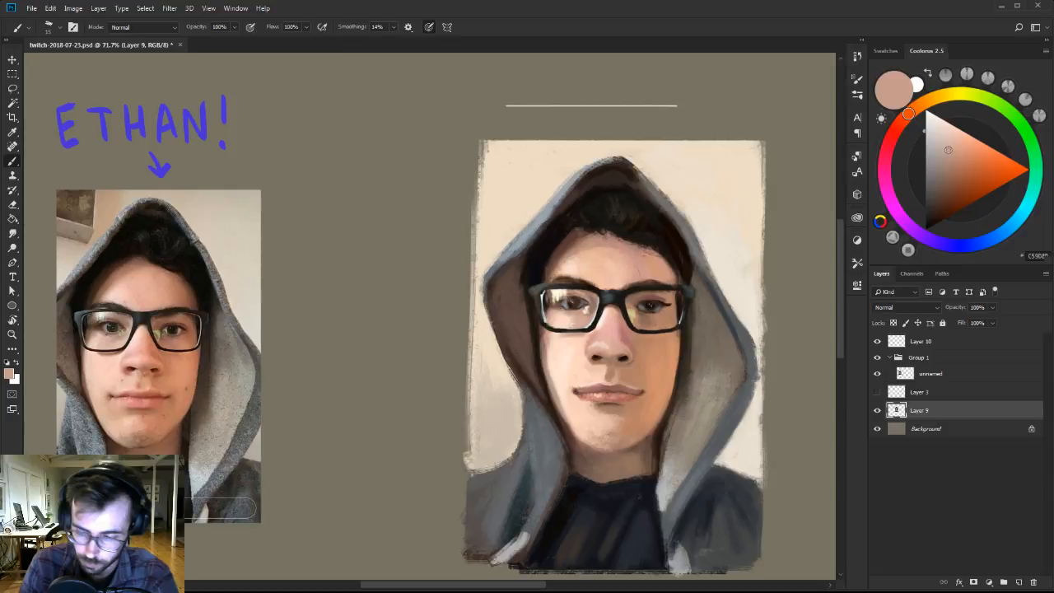
alt+click(560, 345)
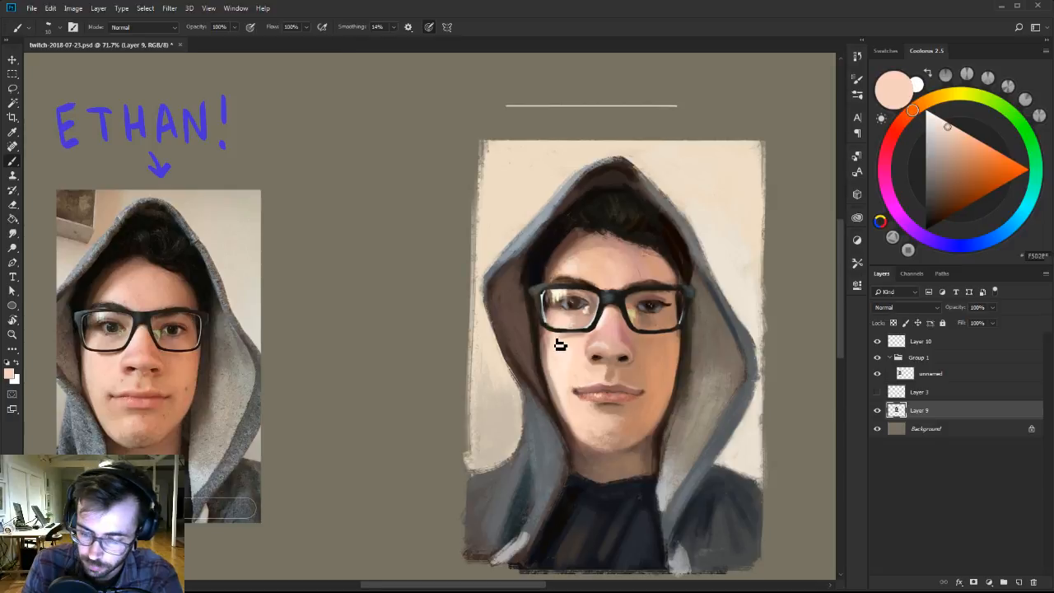
alt+click(589, 324)
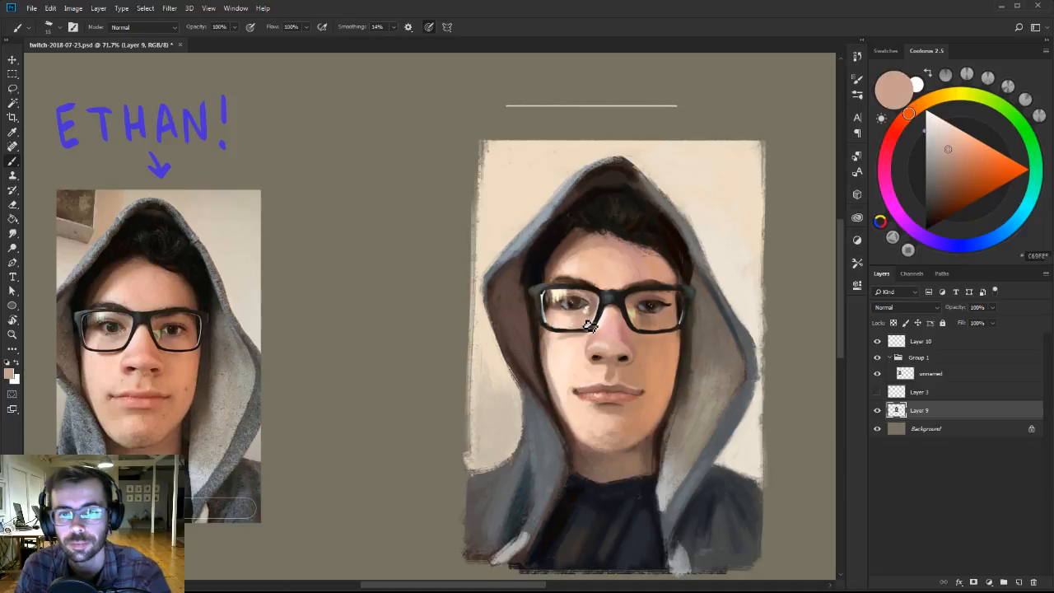
alt+click(555, 340)
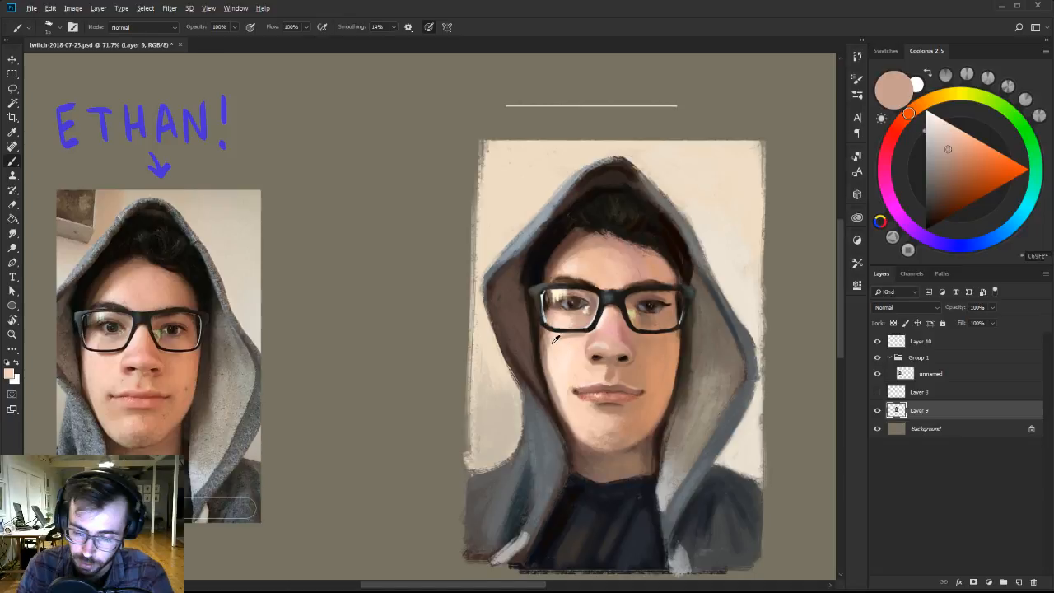
alt+click(550, 340)
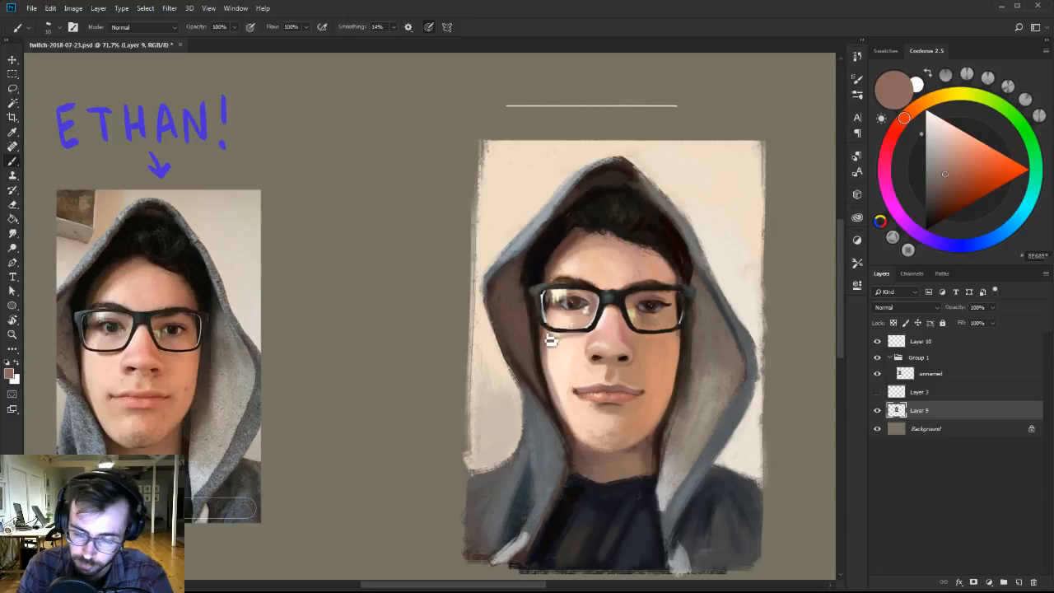
key(])
alt+click(551, 340)
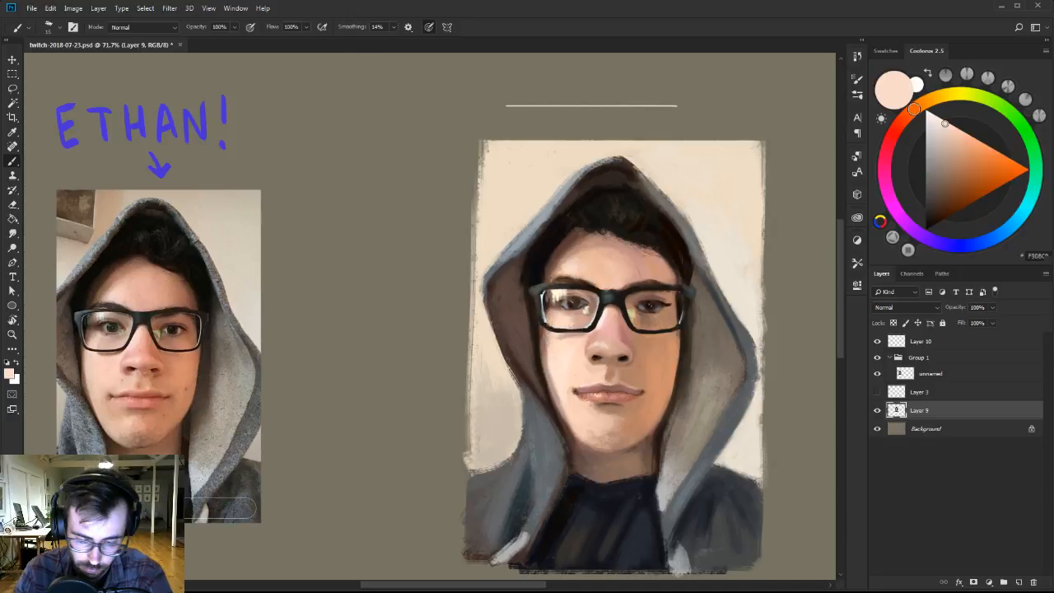
alt+click(552, 340)
key(])
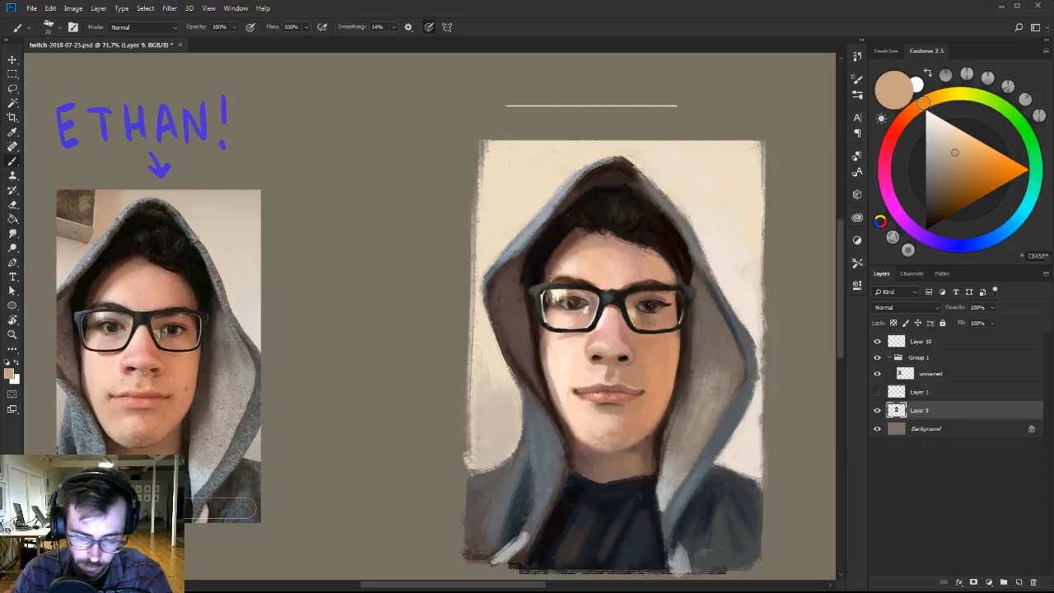
key([)
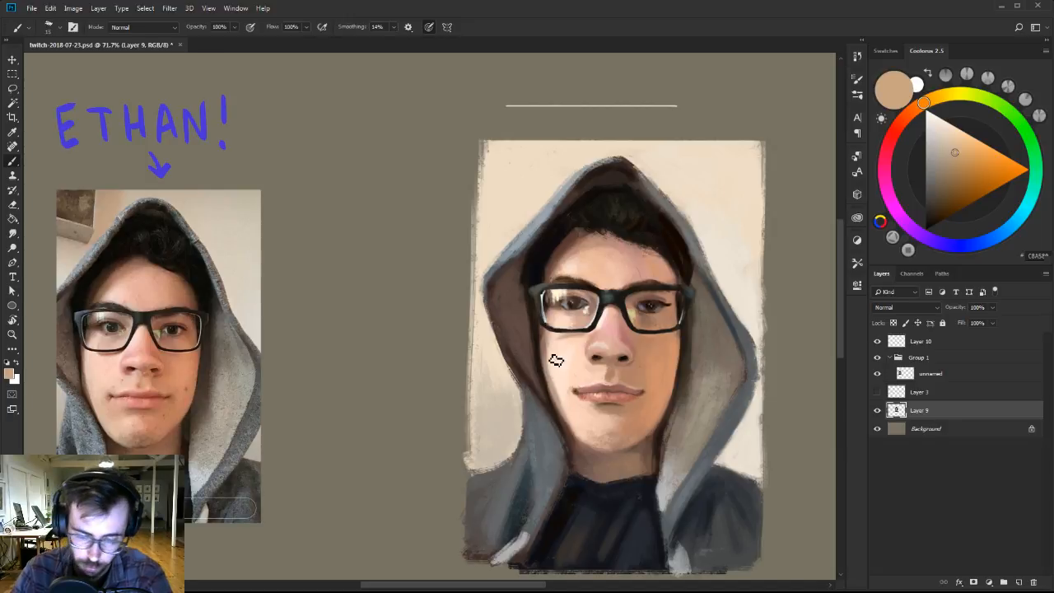
Mix a warm orange-tan and paint it along the left cheek and jaw, varying the brush size.
click(910, 112)
click(963, 152)
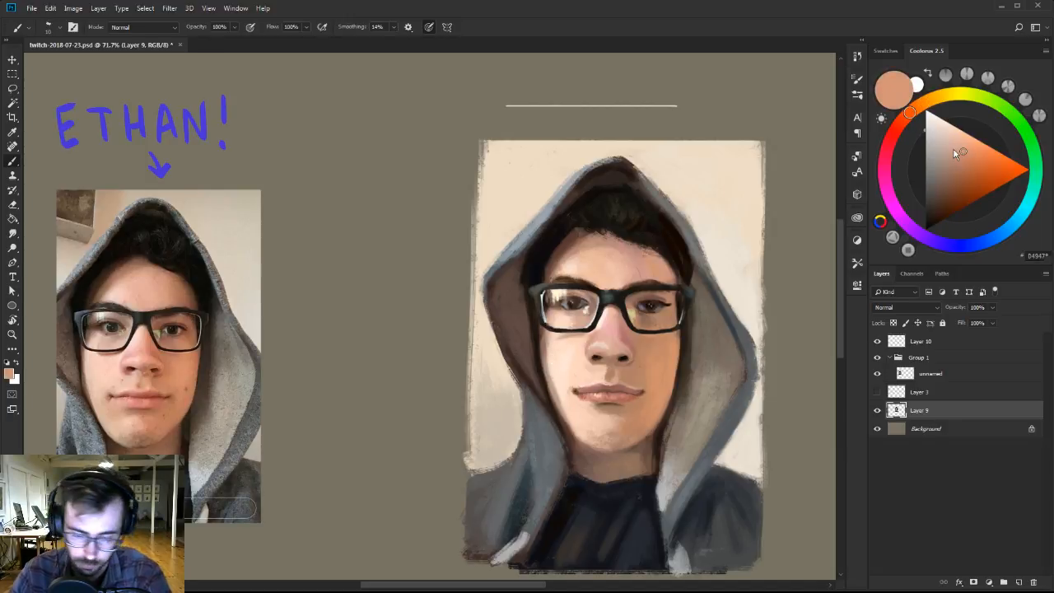
key([)
key([)
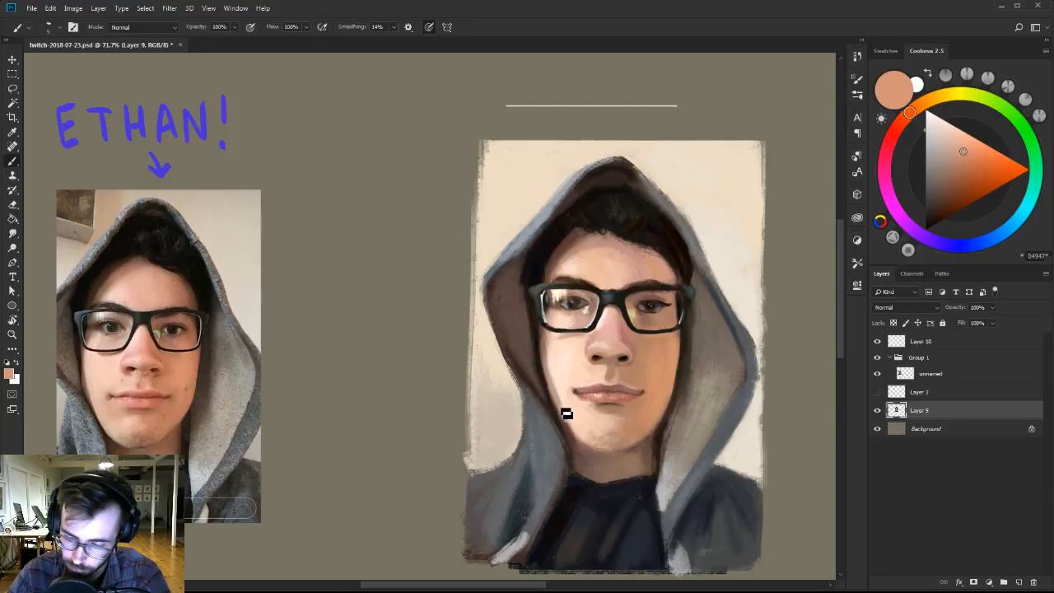
key(])
key(])
key(])
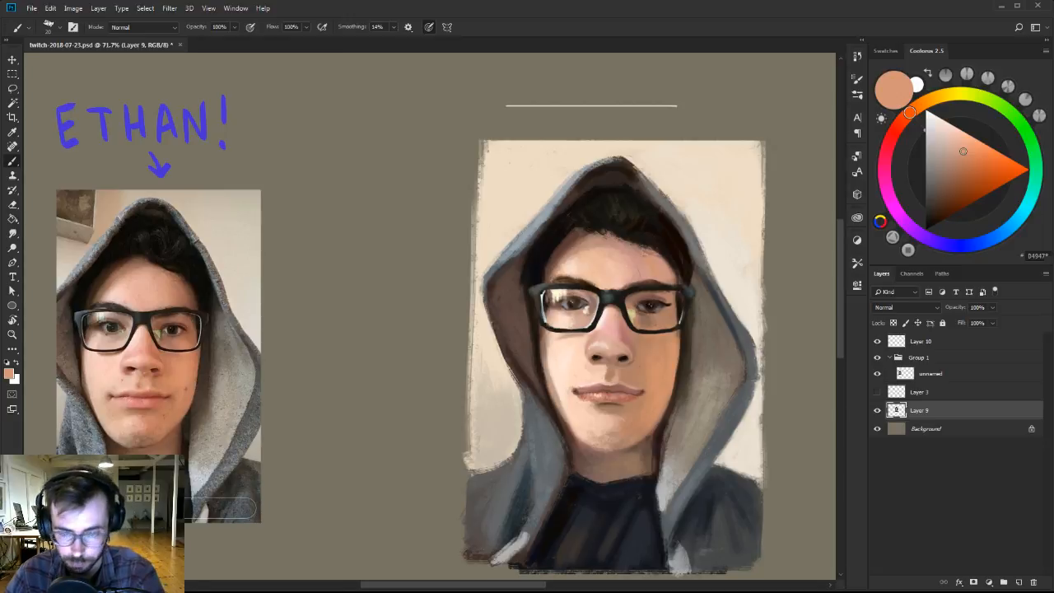
Blend the left jaw edge beside the mouth with sampled tan and very light peach tones.
alt+click(547, 383)
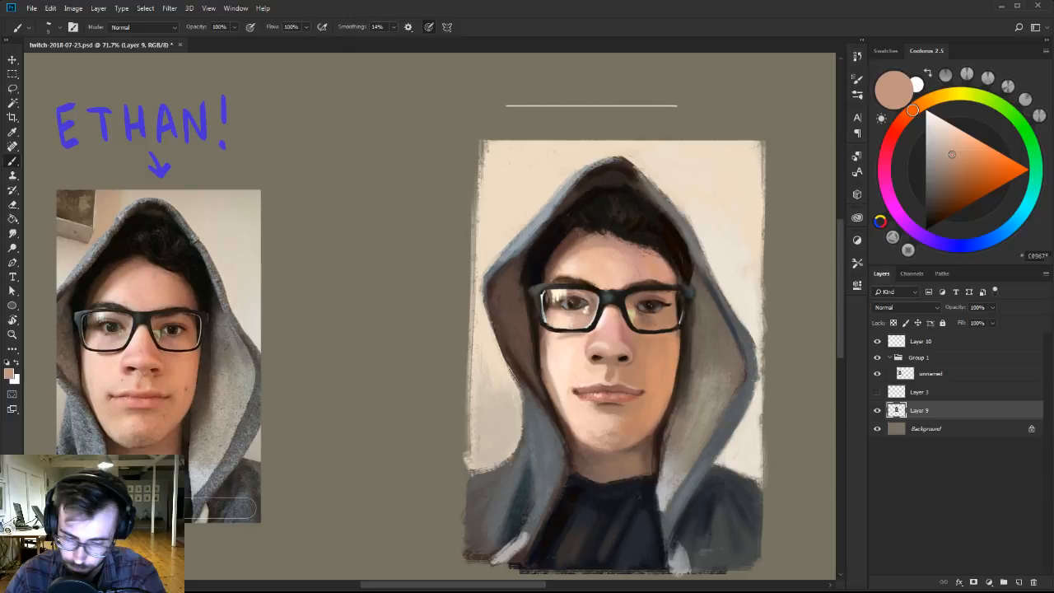
alt+click(557, 390)
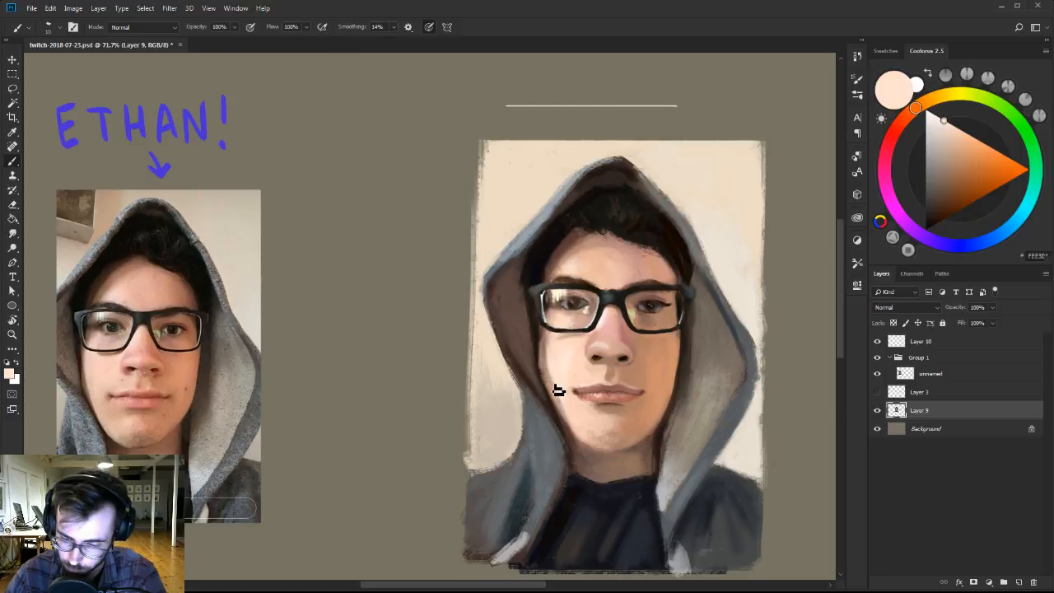
alt+click(557, 392)
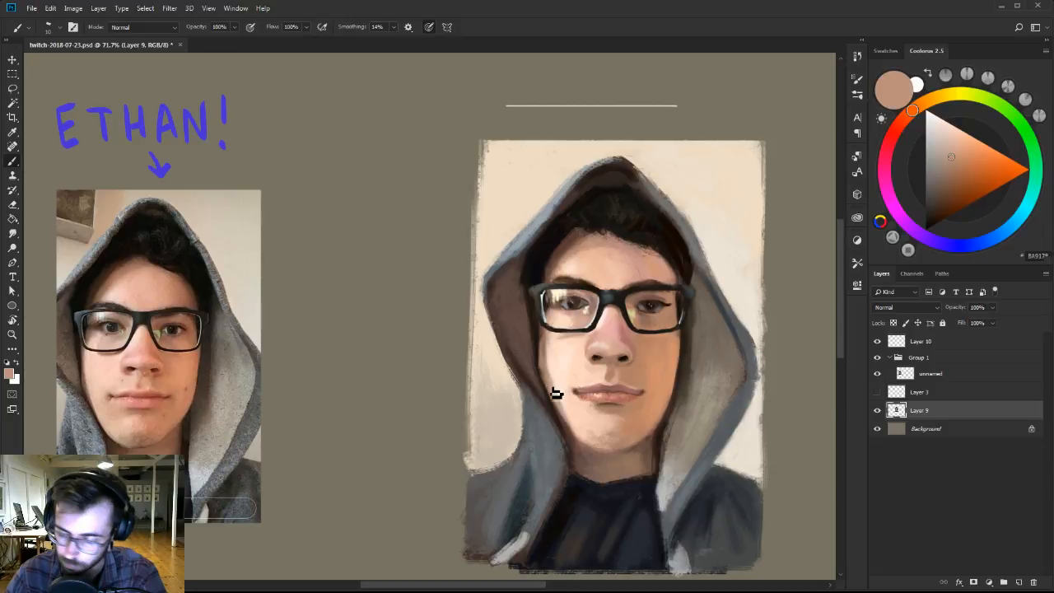
alt+click(571, 295)
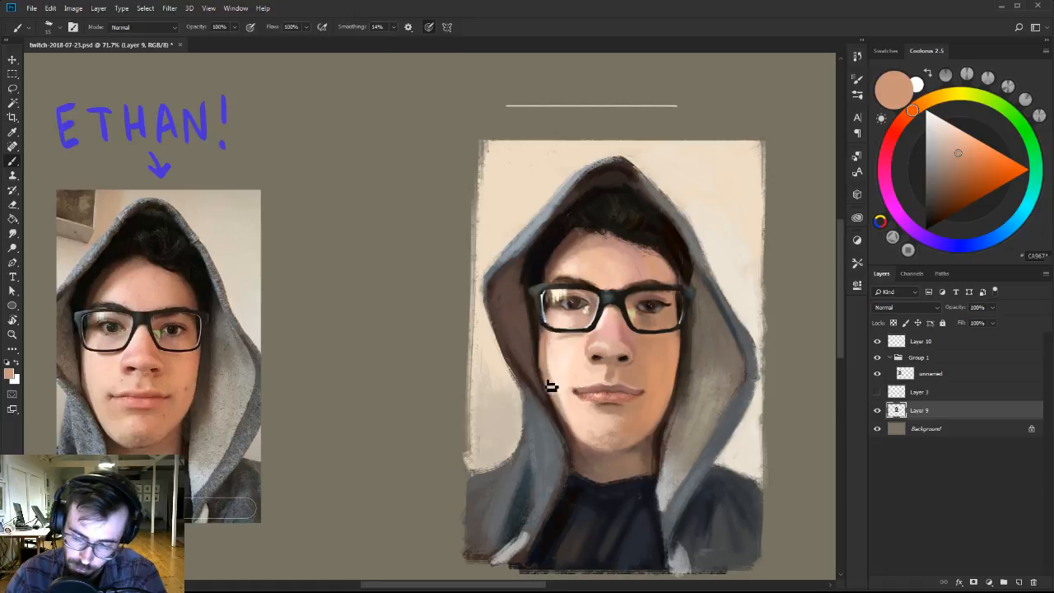
Clean up the outer edge of the left cheek below the glasses with sampled near-black, tan, light peach and reddish-brown tones.
alt+click(540, 350)
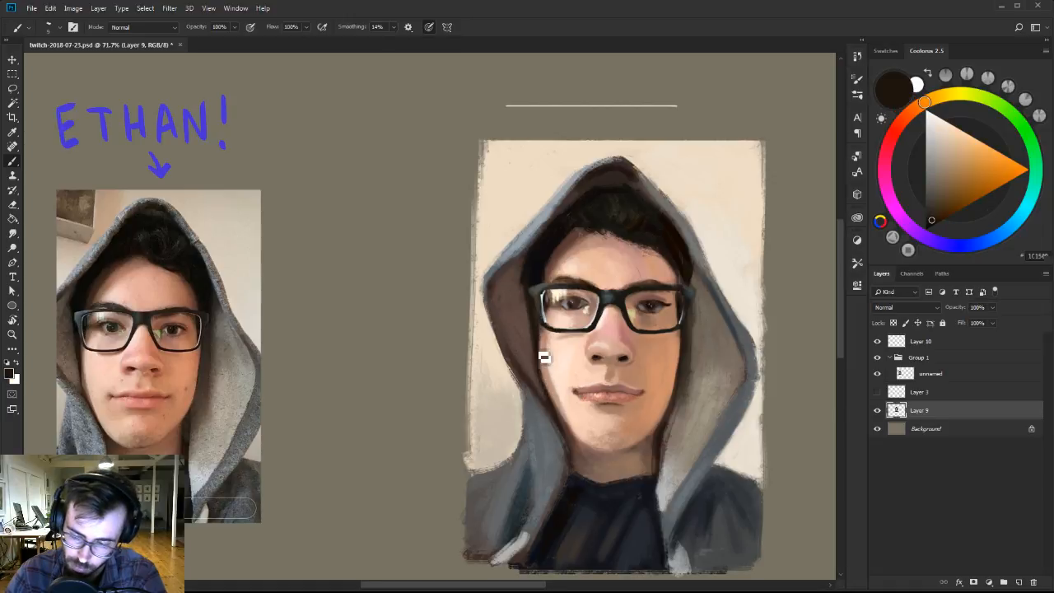
alt+click(548, 354)
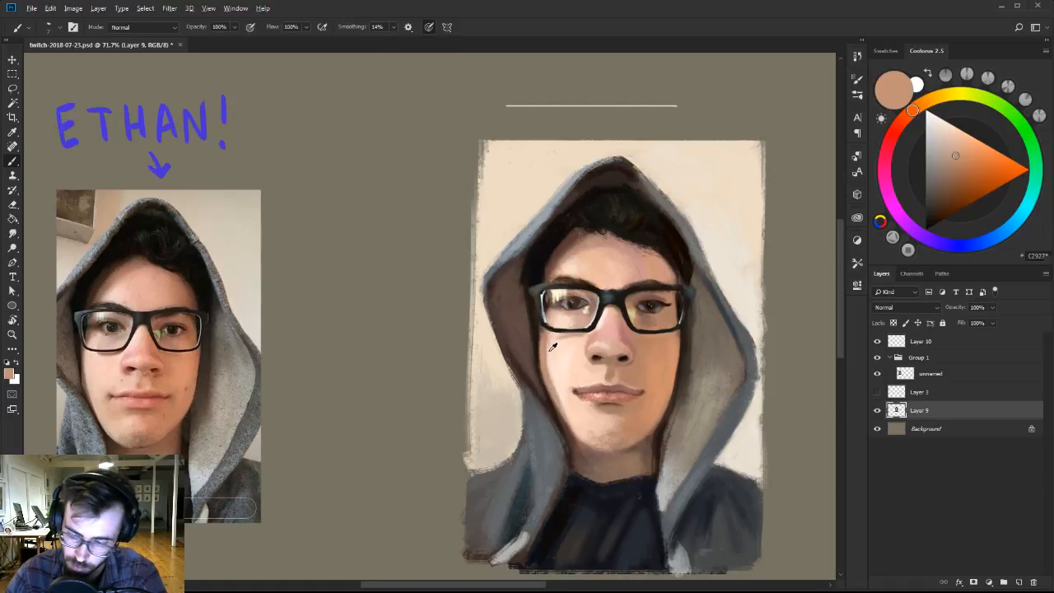
alt+click(550, 349)
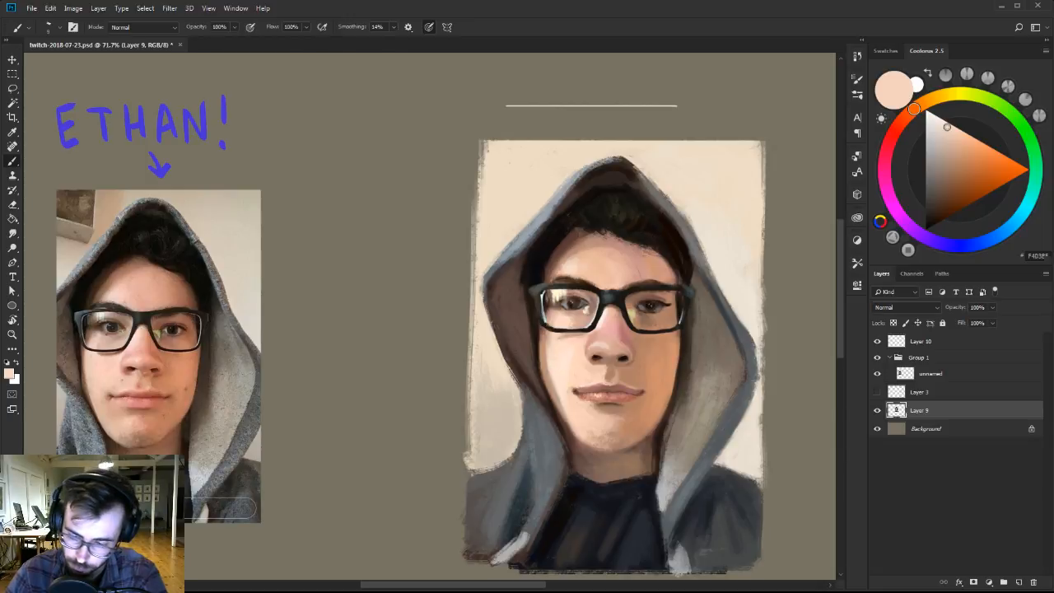
alt+click(546, 338)
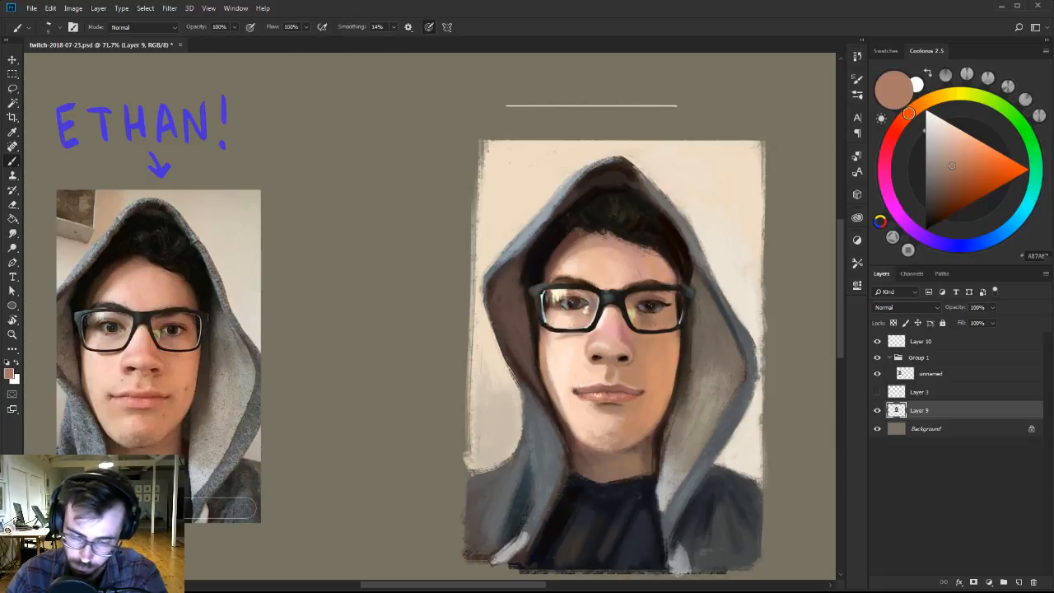
alt+click(558, 349)
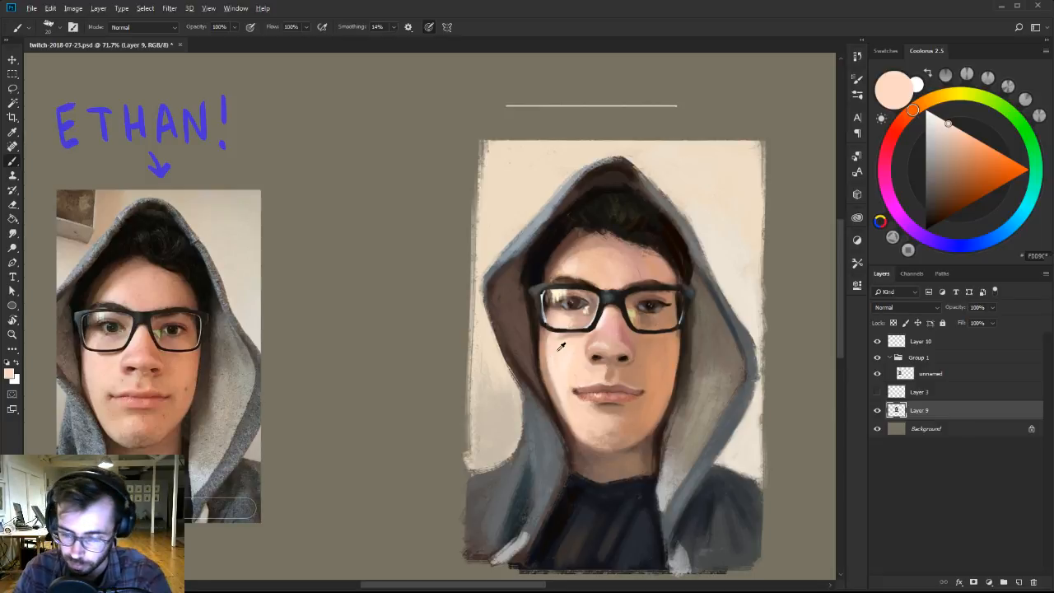
Soften the skin under the eye inside the left lens with sampled pinkish and light peach tones, using a different brush tip.
alt+click(571, 322)
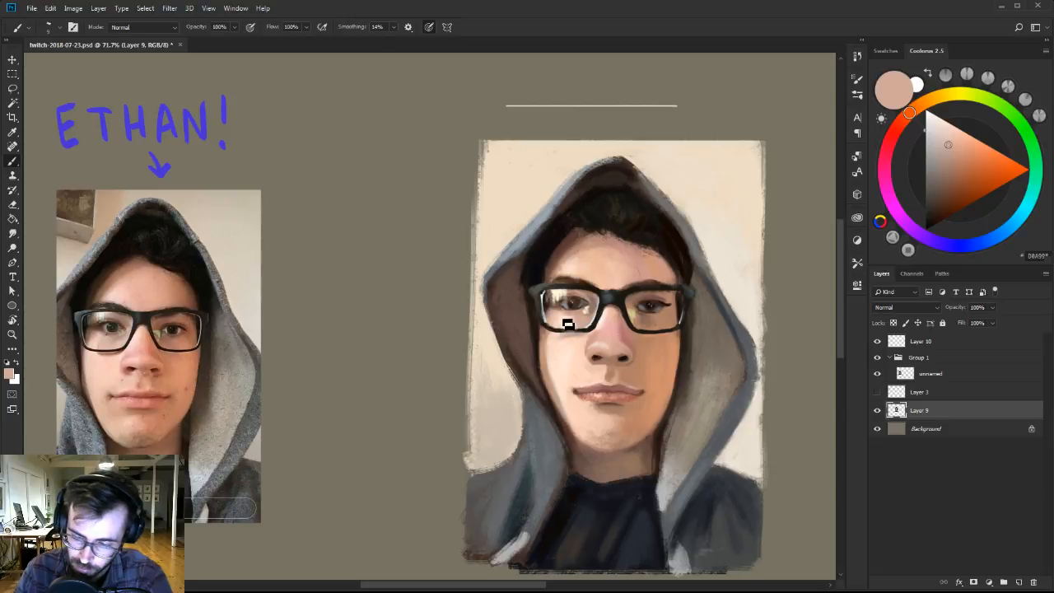
alt+click(568, 326)
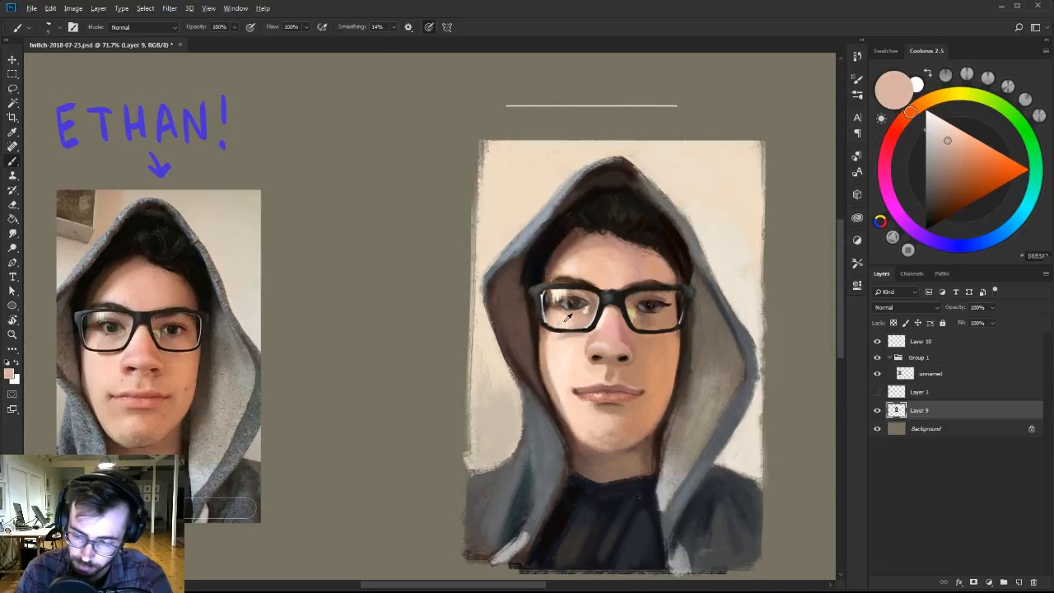
alt+click(574, 321)
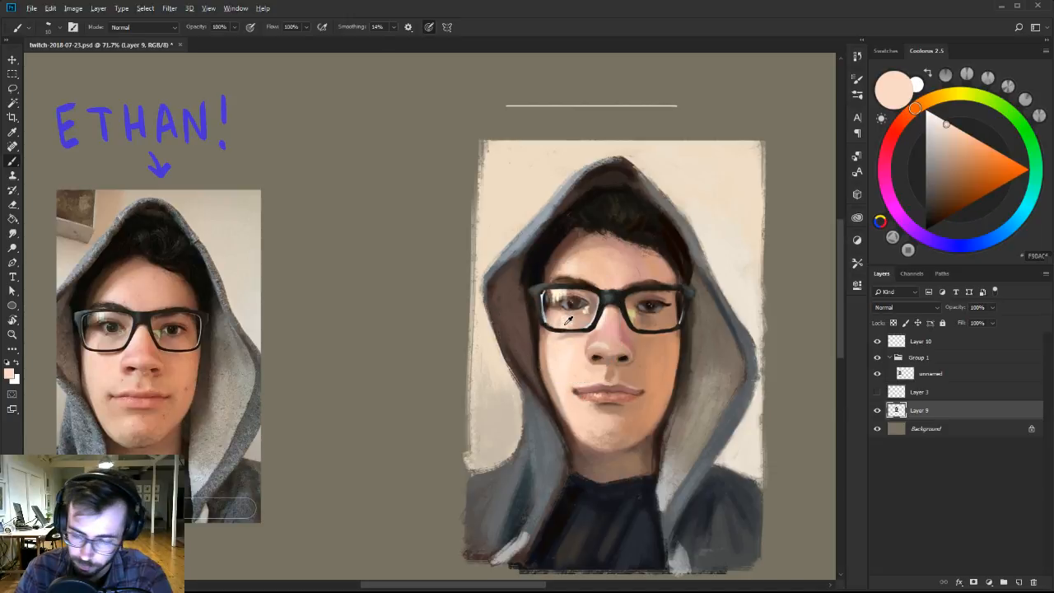
right_click(569, 319)
alt+click(570, 321)
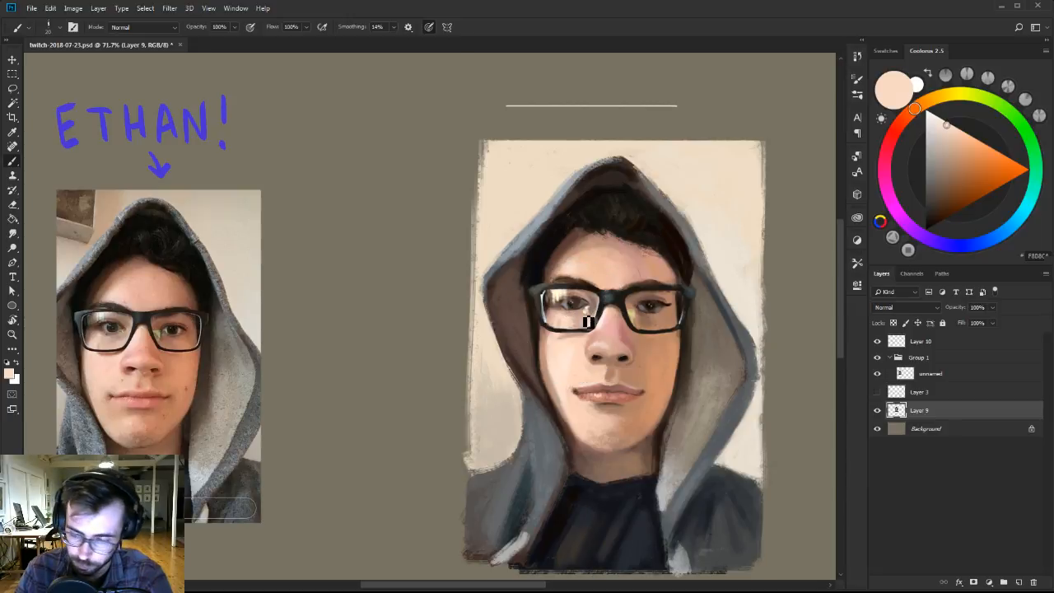
Mix a reddish brown and touch up the skin under the right lens with it and sampled tan, varying the brush size.
alt+click(635, 330)
click(952, 183)
key([)
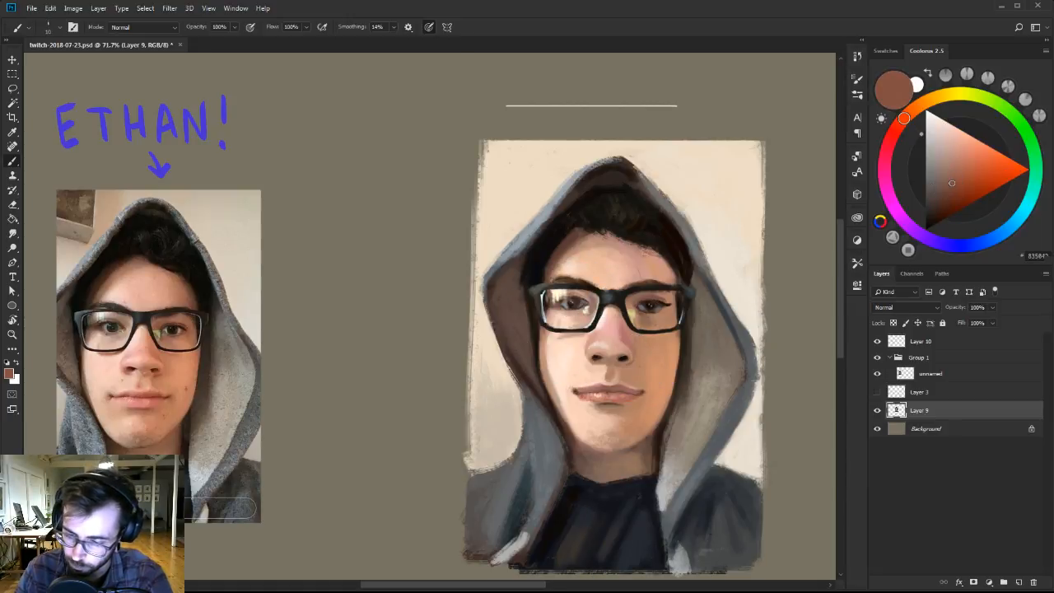
key(])
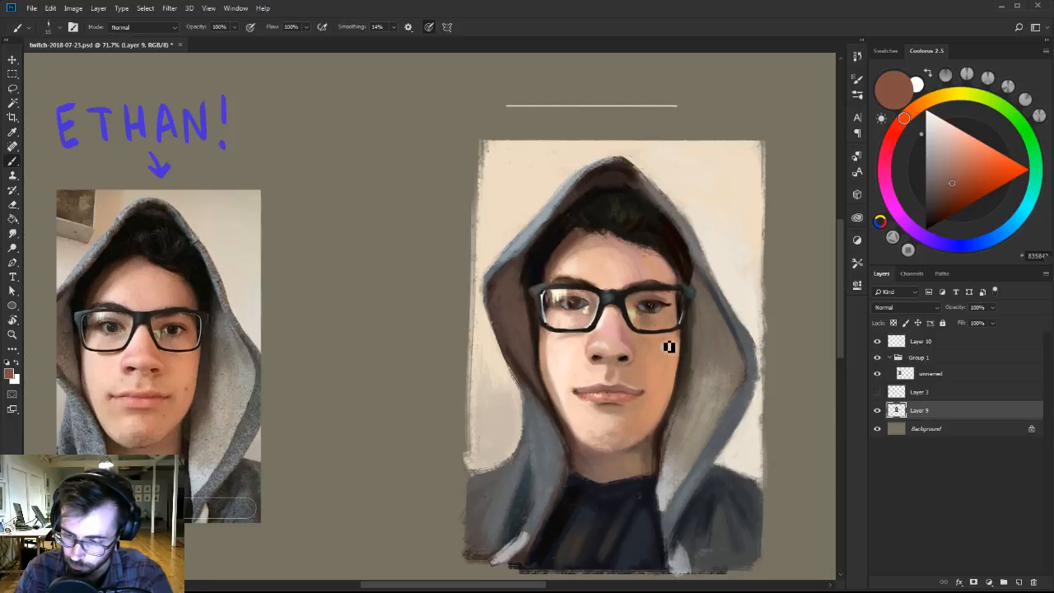
alt+click(668, 327)
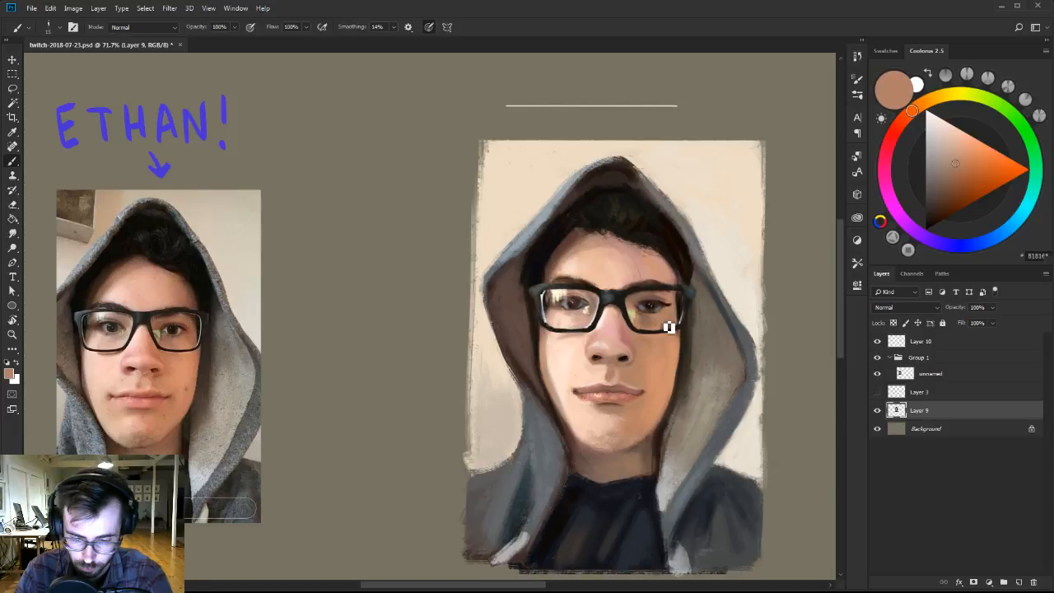
alt+click(668, 327)
Switch to the 70 px brush of Ben Brushes-2 and blend the outer edge of the right cheek with sampled orange-tan.
right_click(685, 337)
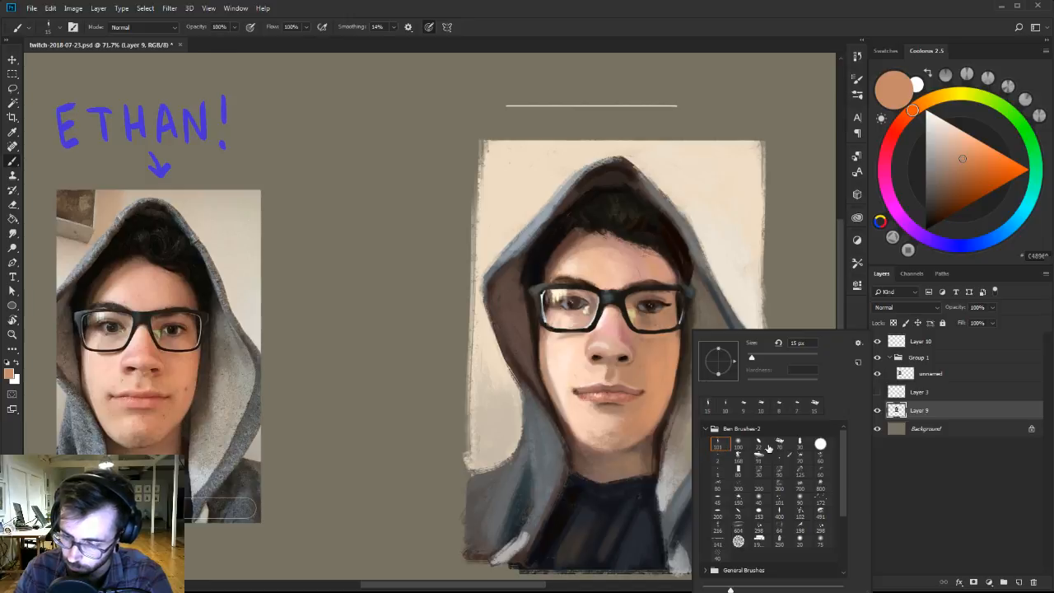
alt+click(673, 345)
key([)
key([)
key([)
key([)
key([)
key([)
key([)
key([)
key([)
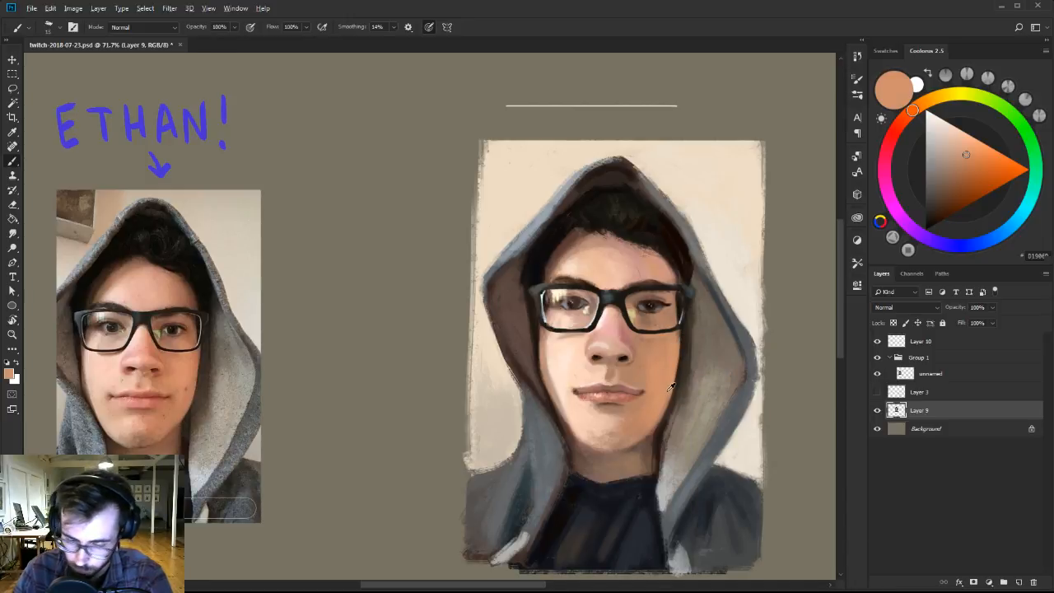
alt+click(670, 390)
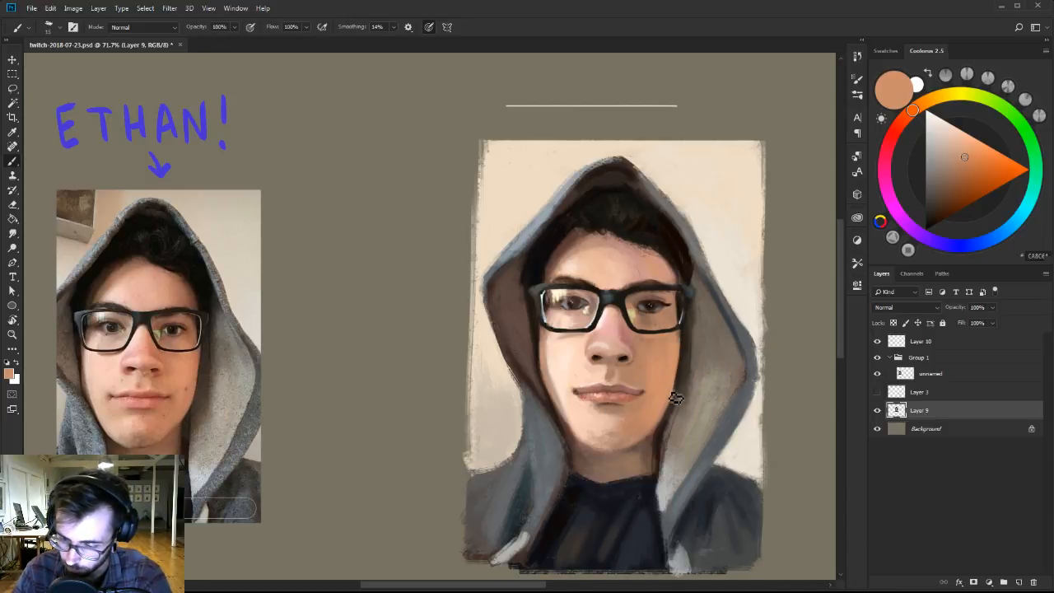
key([)
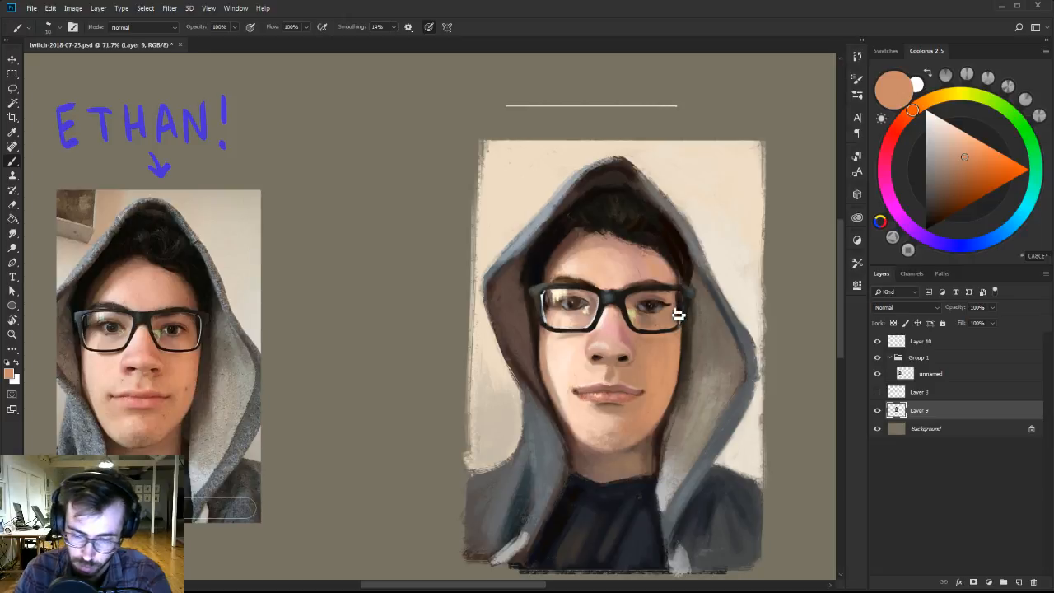
Refine the right lens corner, temple and adjoining hair with sampled tan and brown tones and a mixed very dark brown.
alt+click(677, 326)
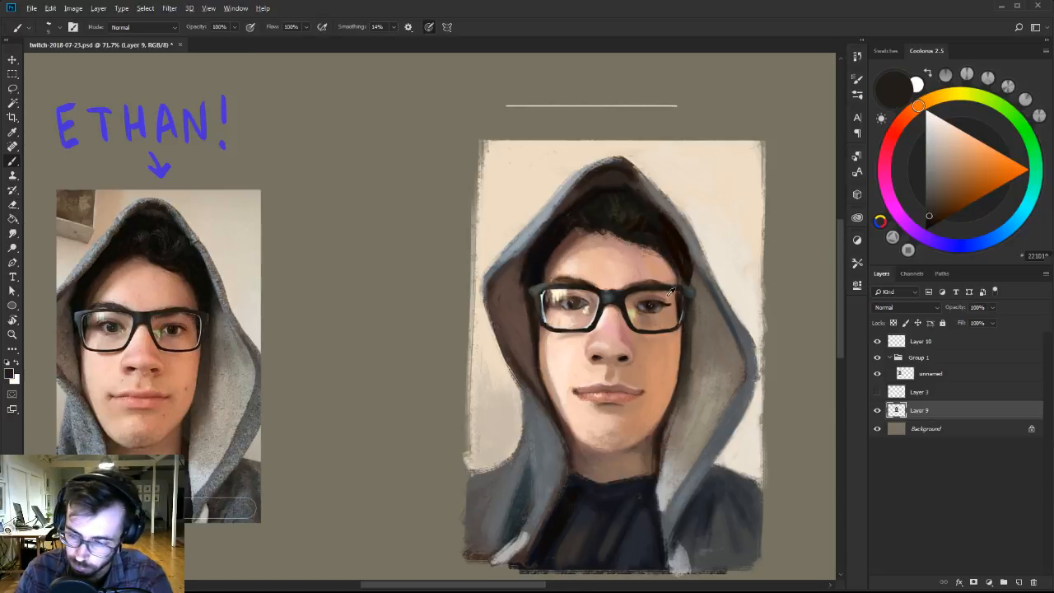
alt+click(669, 294)
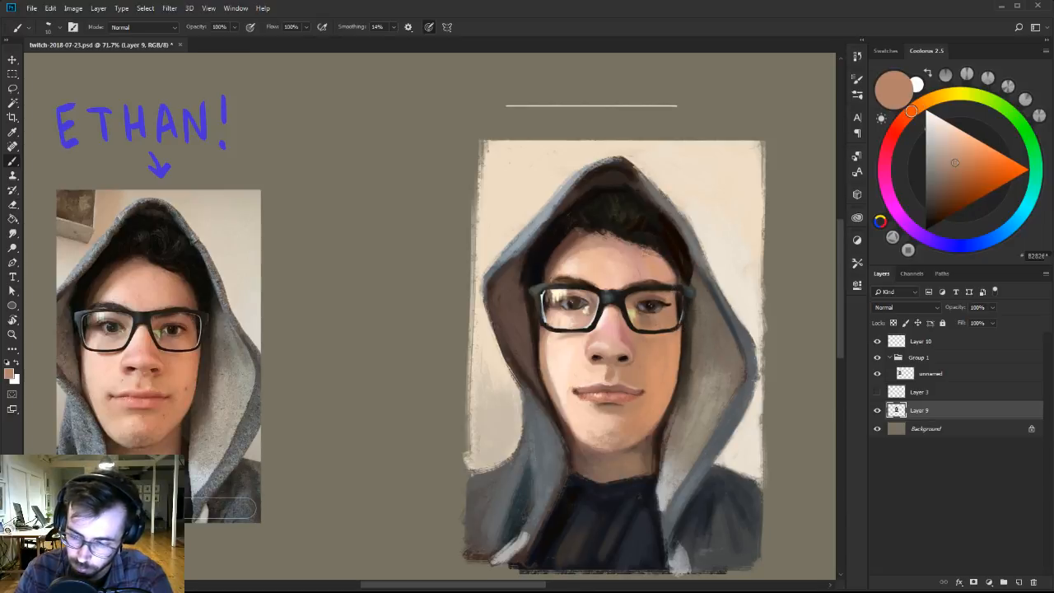
alt+click(655, 278)
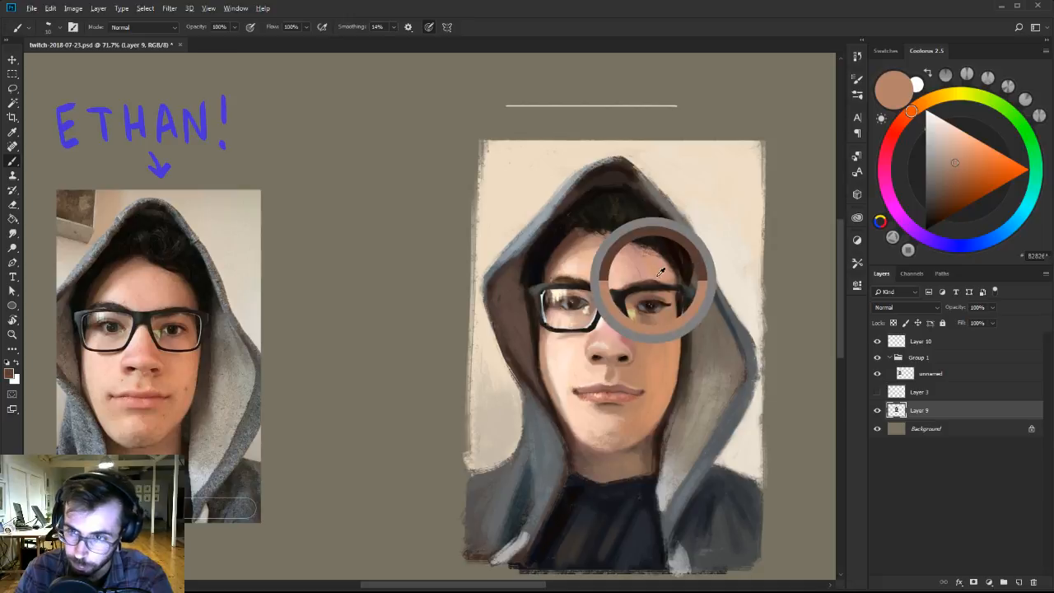
click(935, 213)
key(bracketleft)
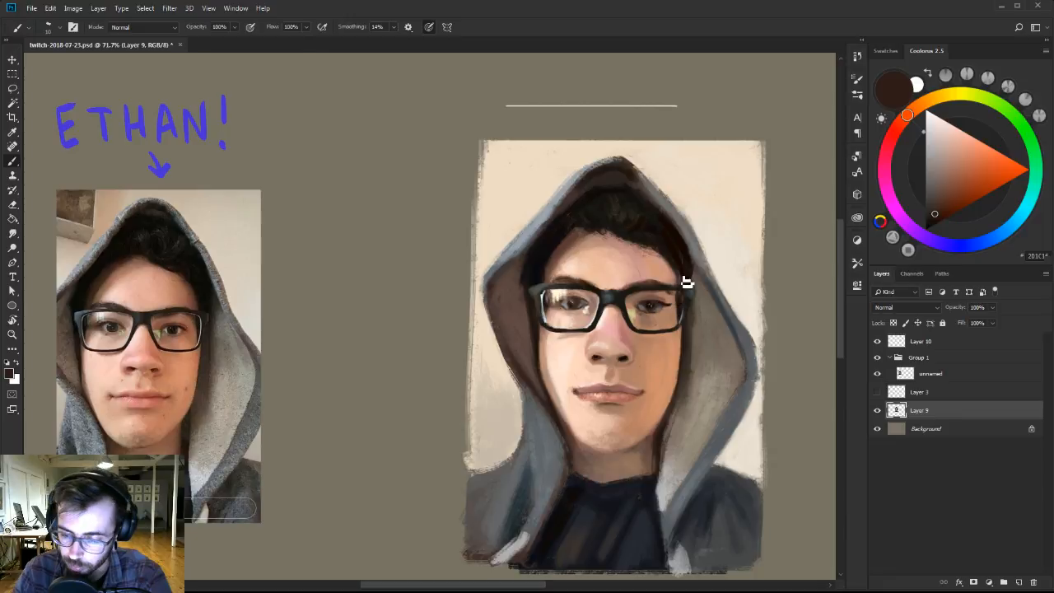
alt+click(650, 301)
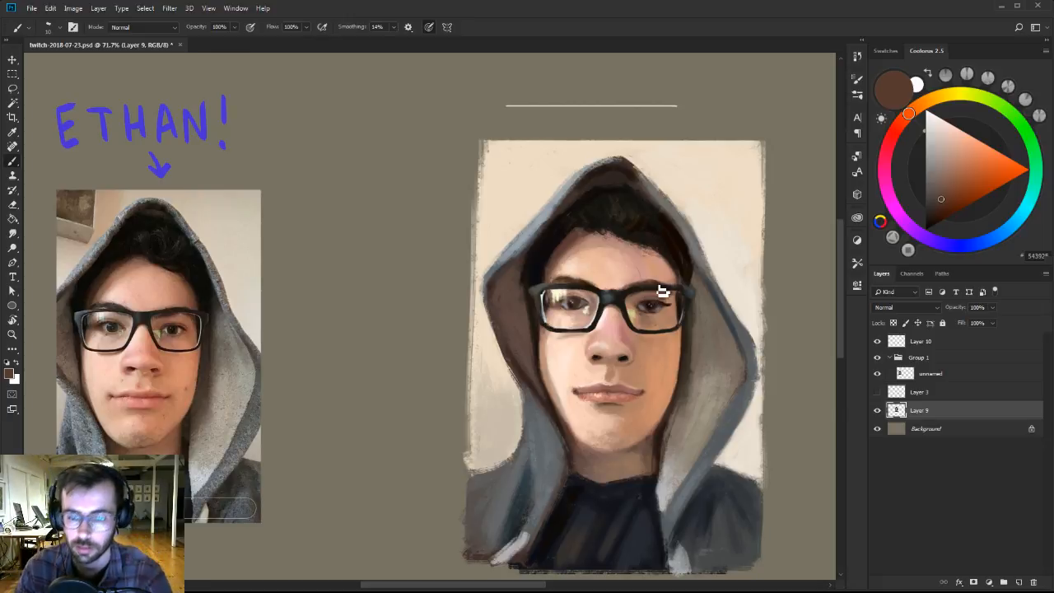
alt+click(659, 238)
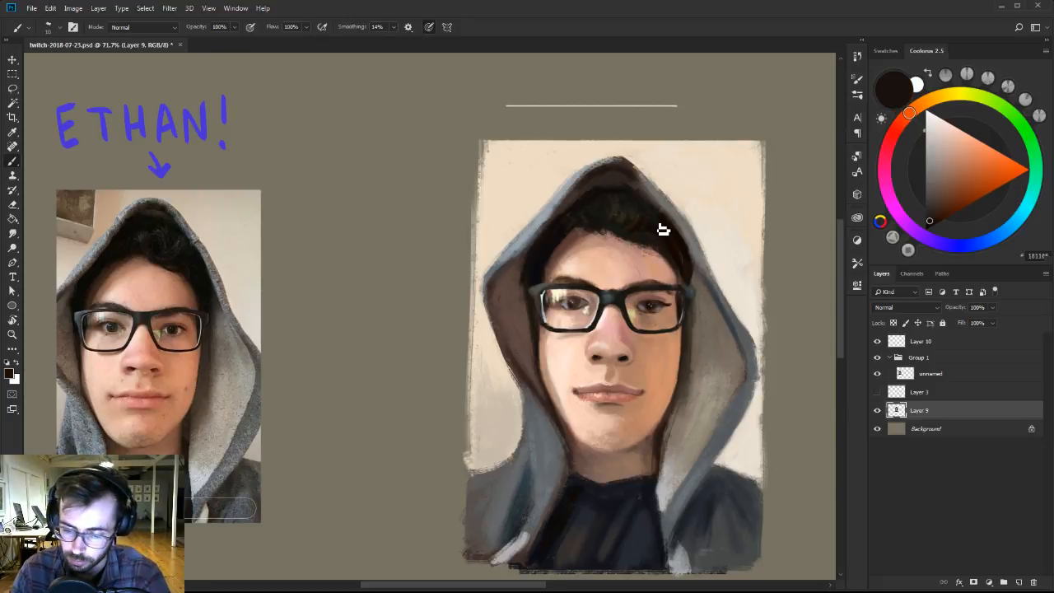
Blend the skin above the upper lip and around the left mouth corner with sampled pinkish tan and light peach tones.
drag(615, 282, 617, 275)
alt+click(616, 368)
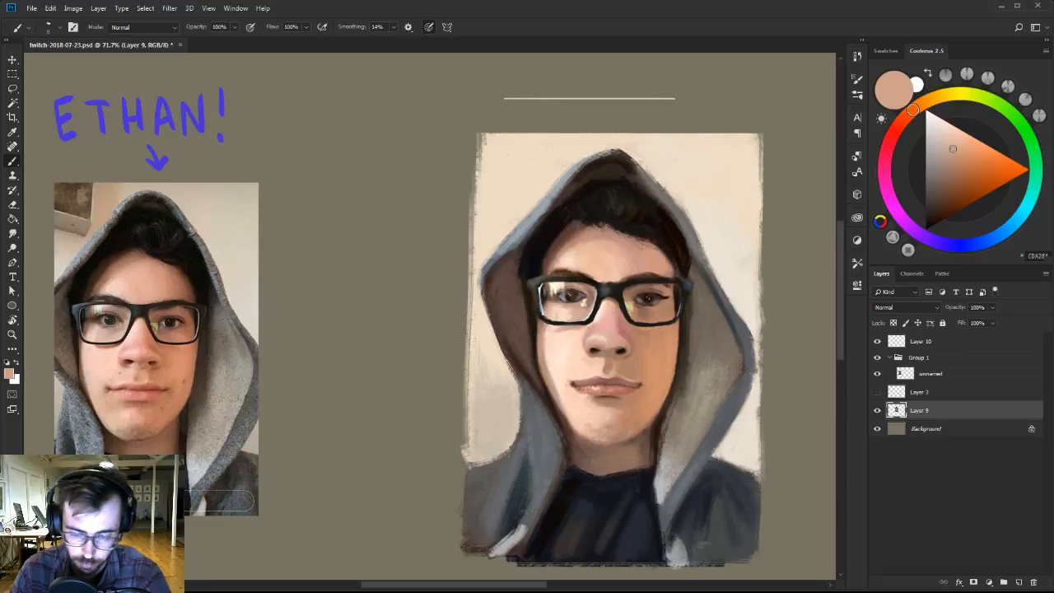
alt+click(588, 365)
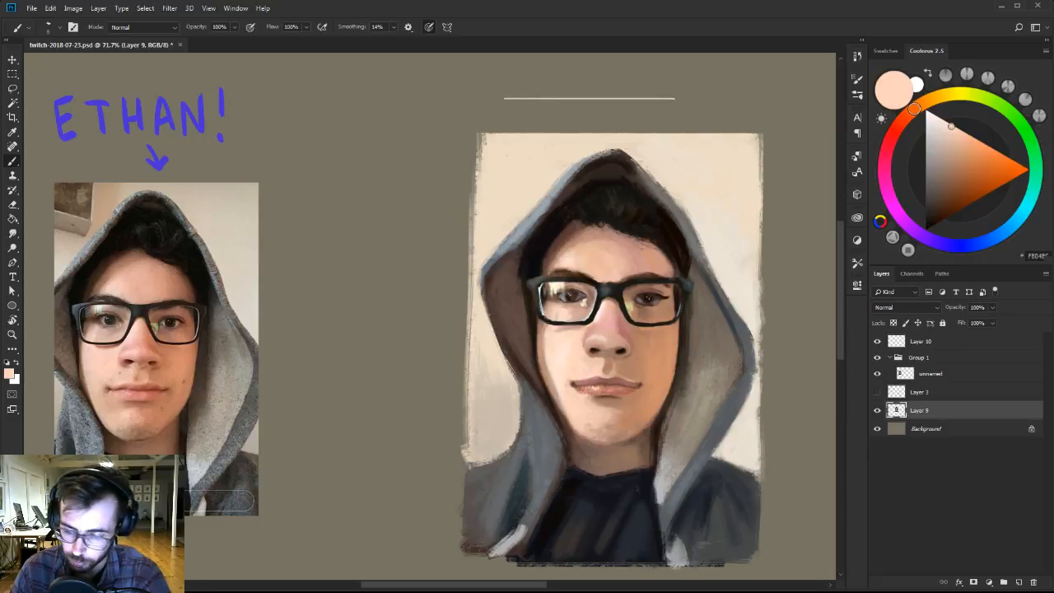
alt+click(585, 368)
alt+click(575, 382)
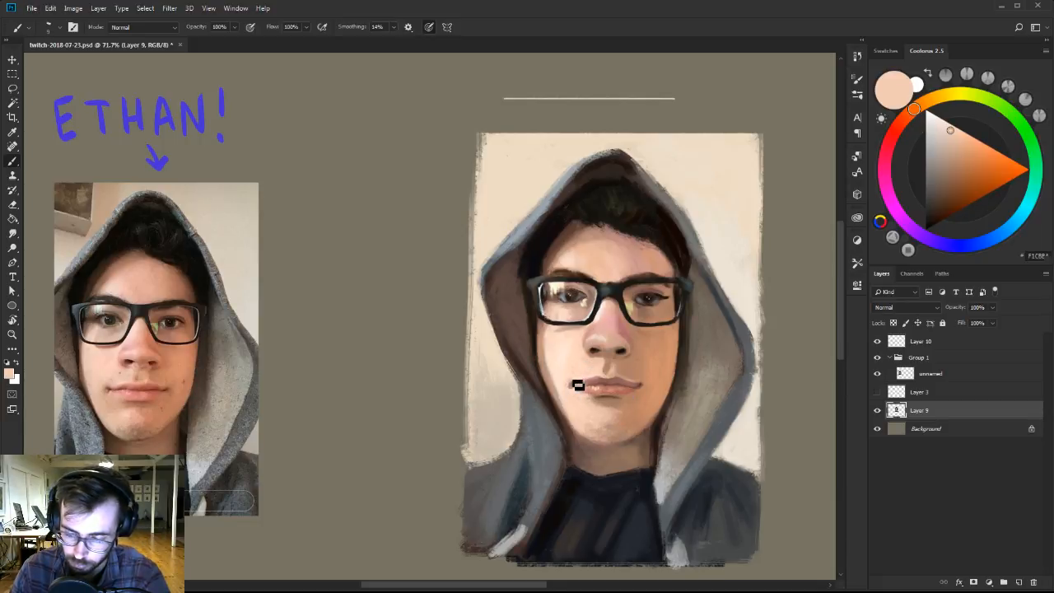
Soften the skin beside the nose and below the lower lip with sampled light peach and muted brown tones.
alt+click(589, 328)
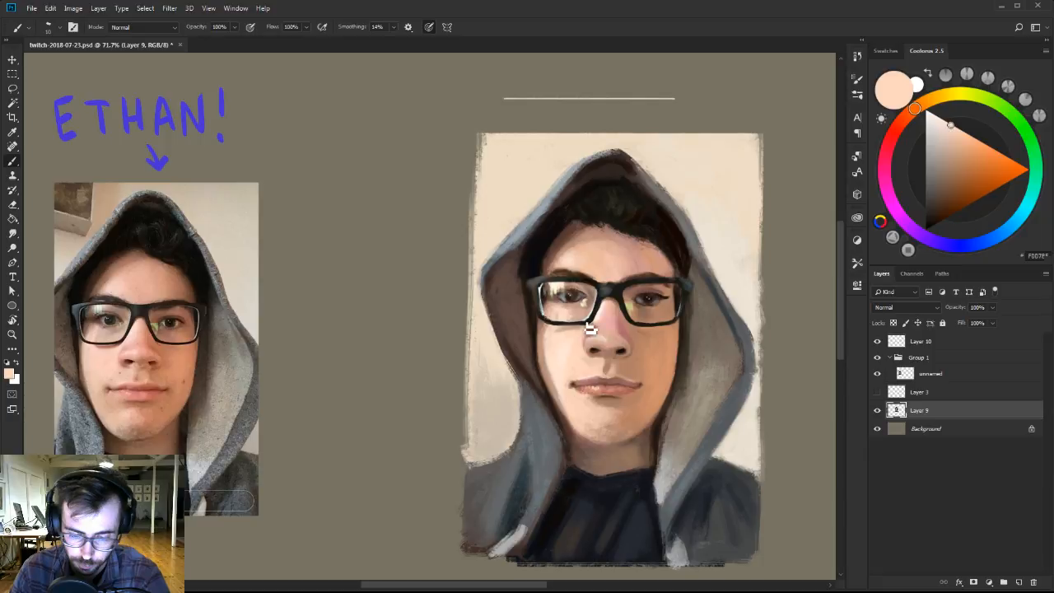
alt+click(589, 328)
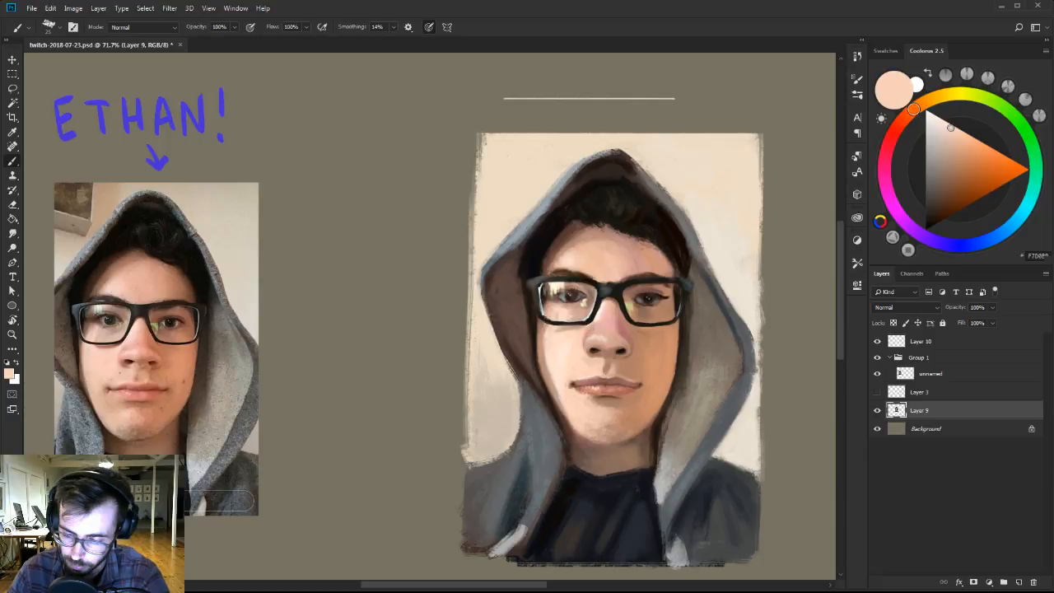
alt+click(598, 397)
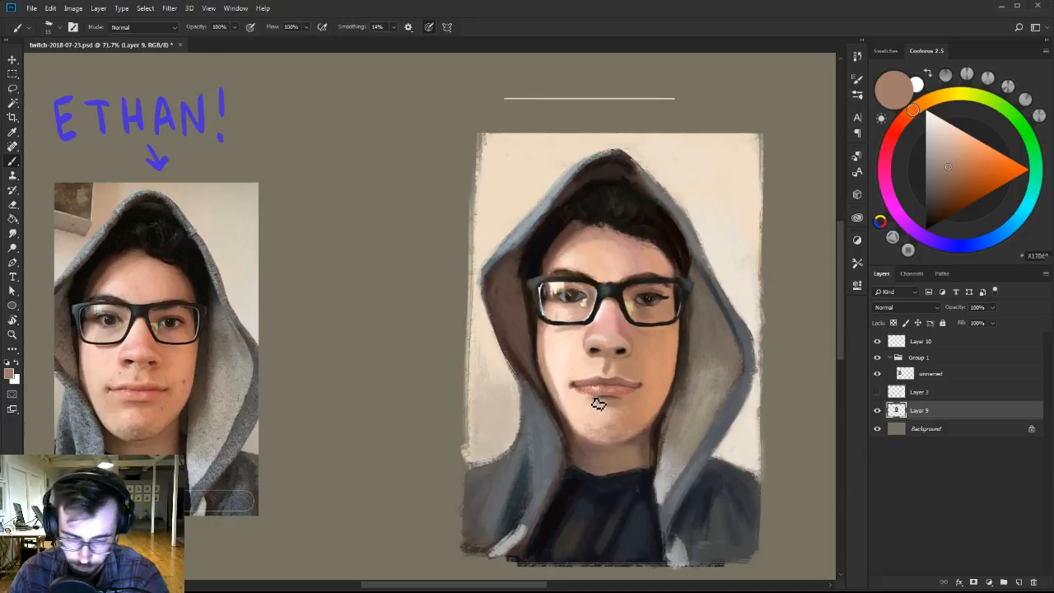
alt+click(590, 407)
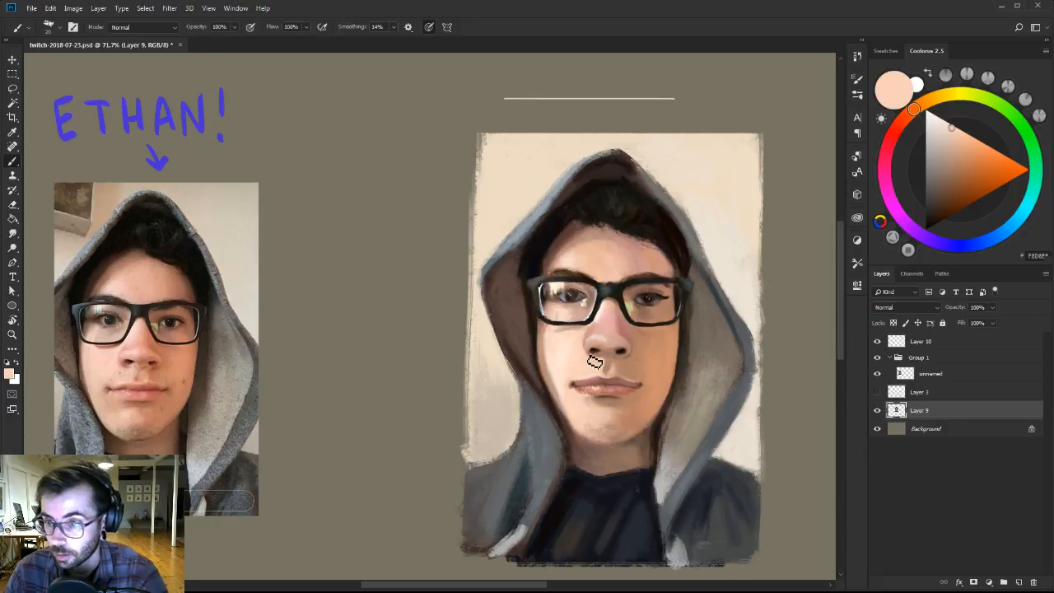
Shade the right jaw and the neck beneath it with sampled tan and brown tones, varying the brush size.
alt+click(647, 409)
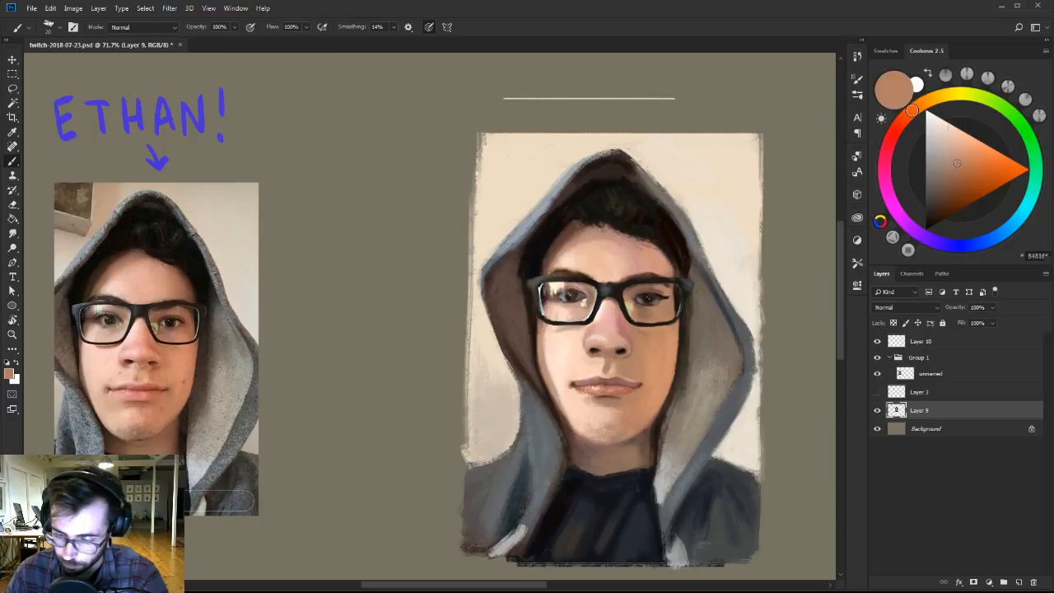
alt+click(649, 435)
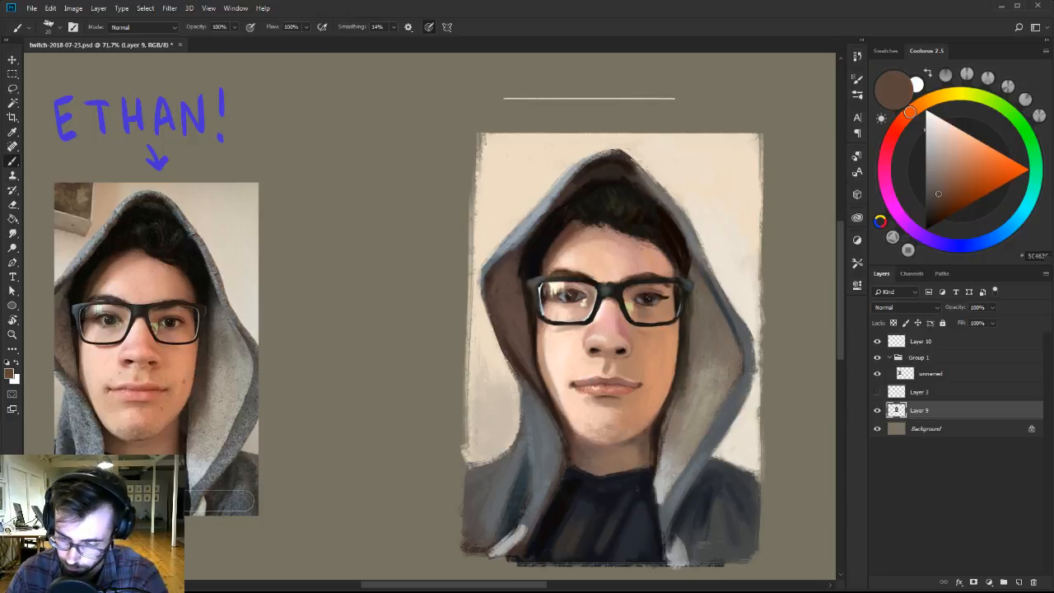
alt+click(629, 459)
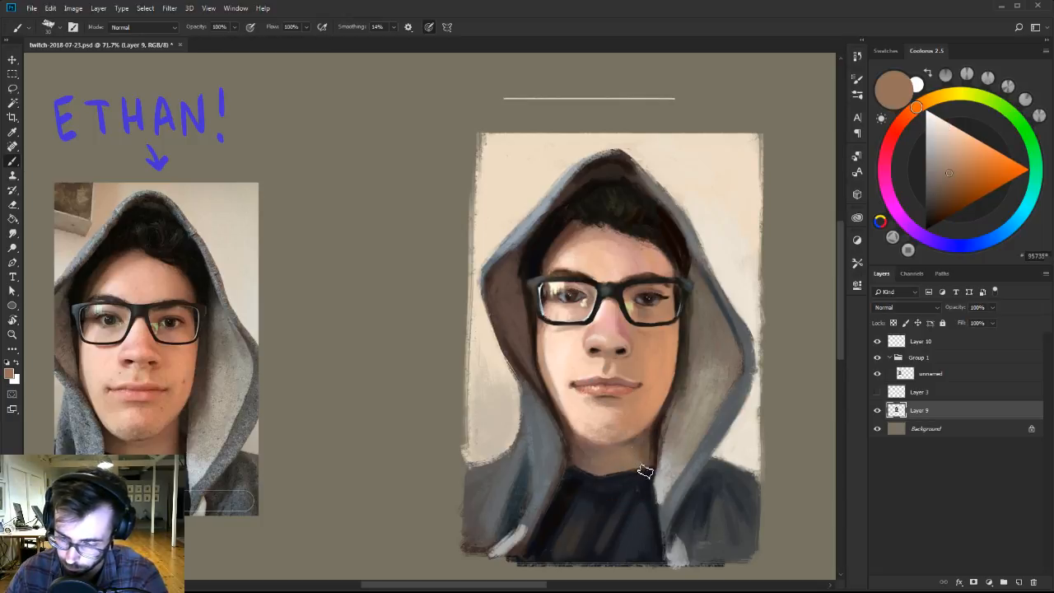
alt+click(647, 448)
alt+click(649, 420)
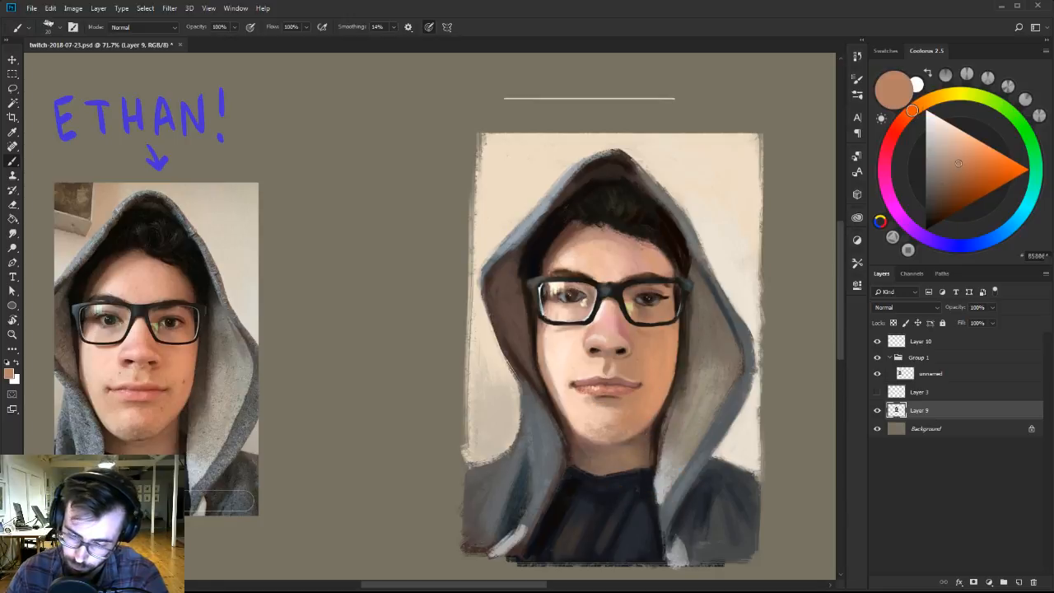
Redefine the right jaw edge against the hood's inner shadow with sampled brown and very dark brown tones.
alt+click(652, 445)
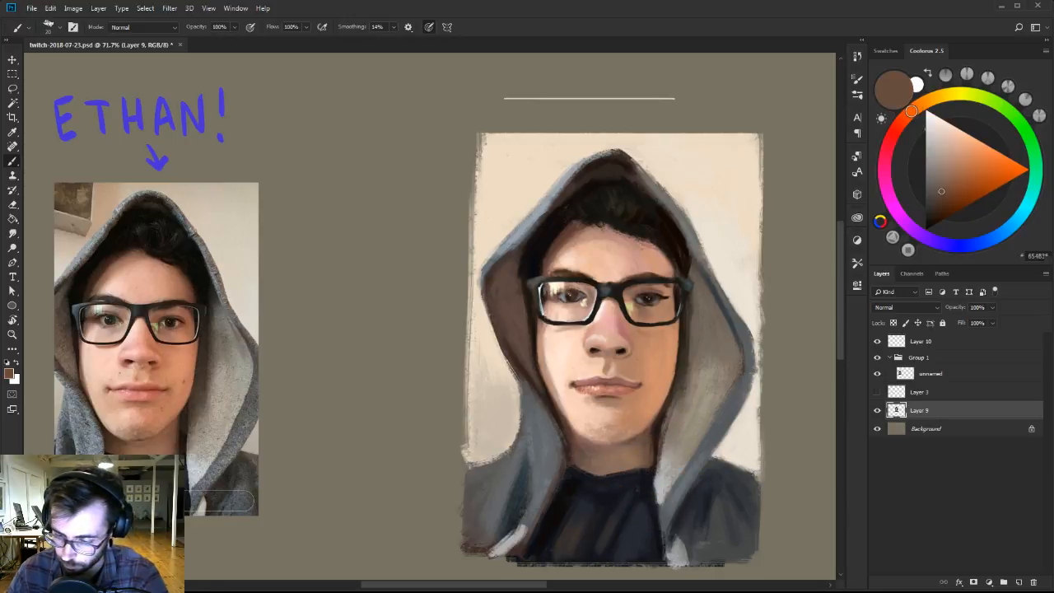
alt+click(655, 431)
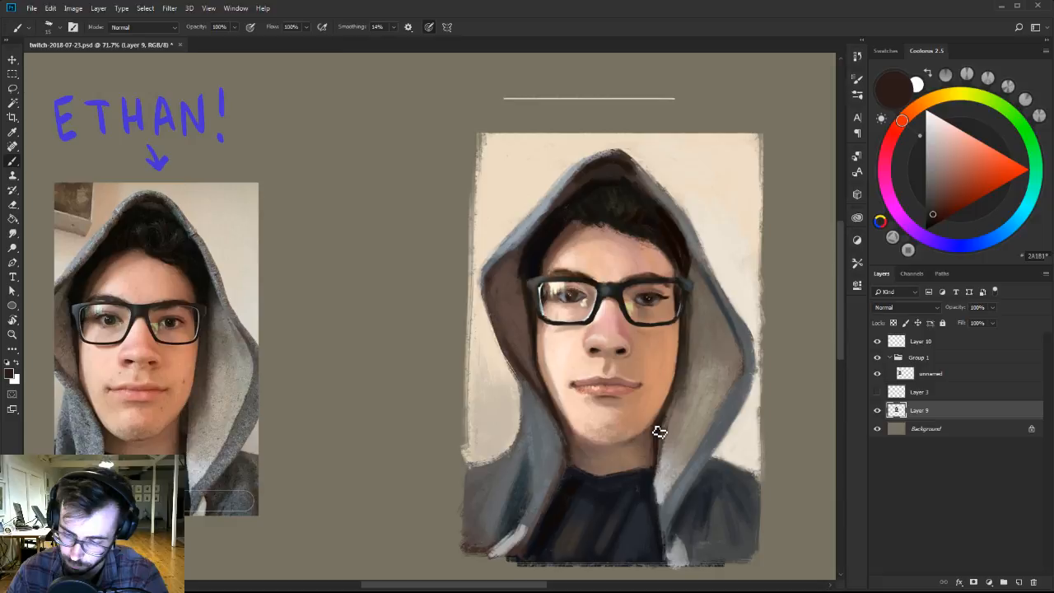
alt+click(659, 431)
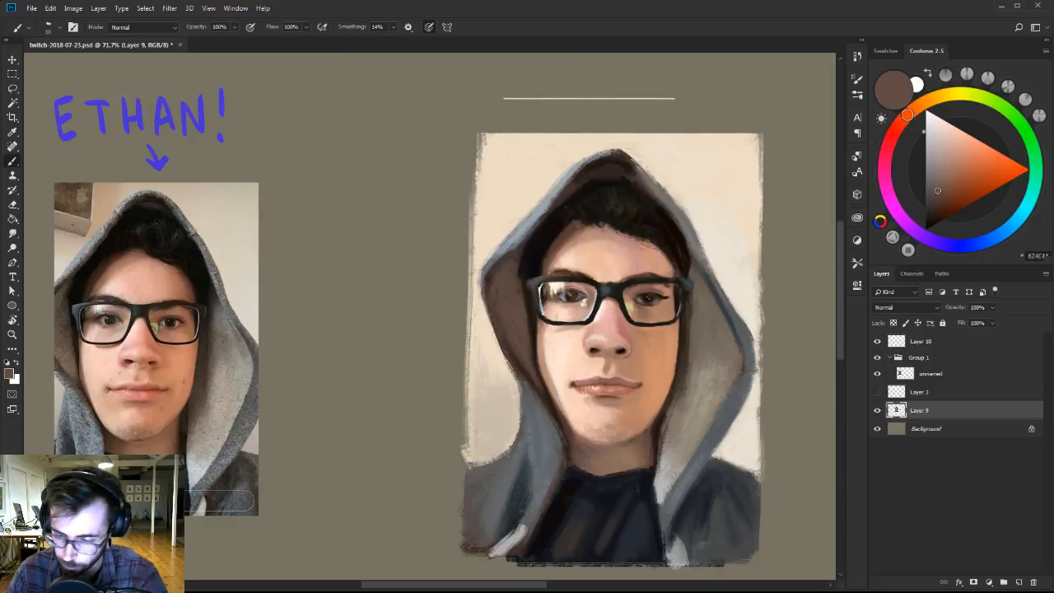
key(])
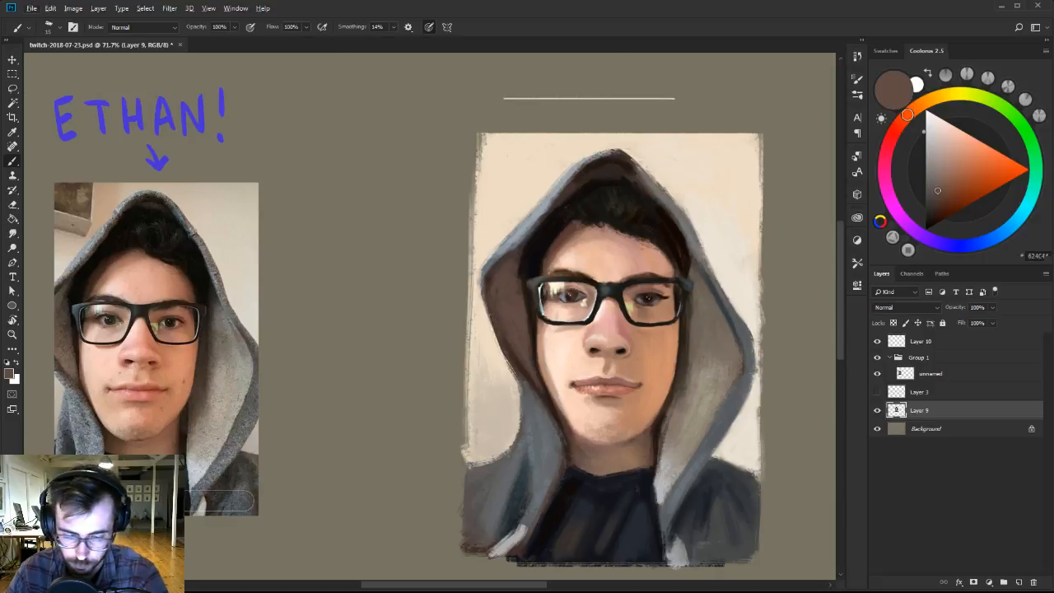
Switch to the 30 px brush of Ben Brushes-2 and paint the right side of the nose with sampled dusty pink.
right_click(626, 329)
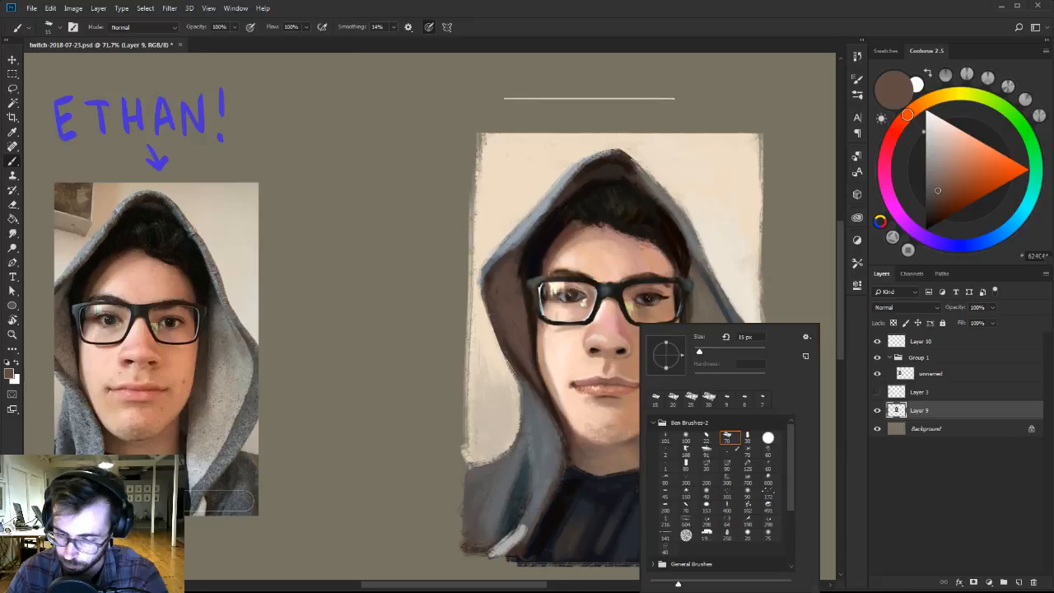
click(746, 439)
alt+click(631, 322)
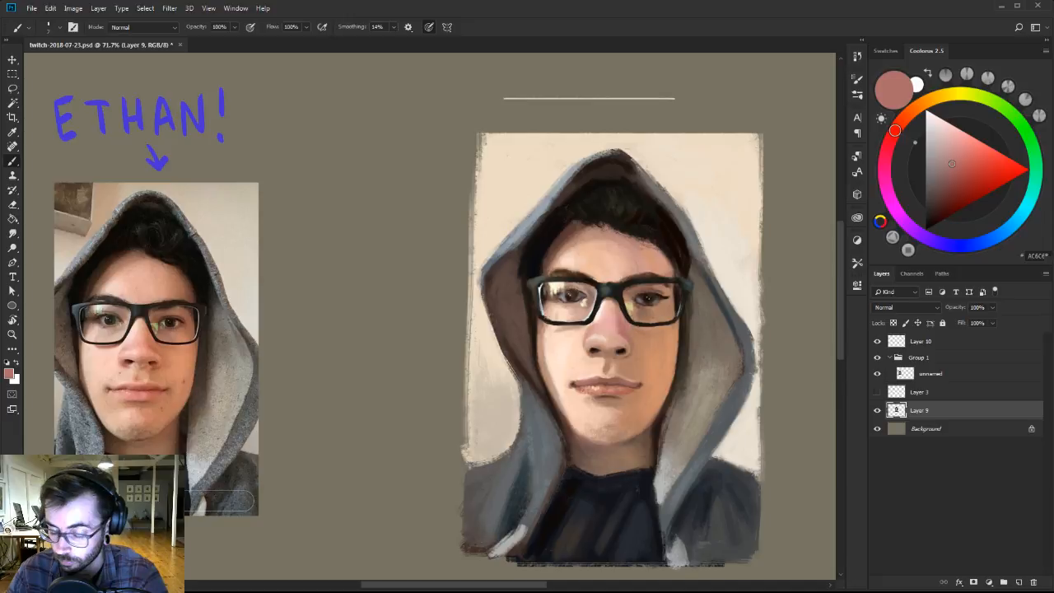
alt+click(629, 331)
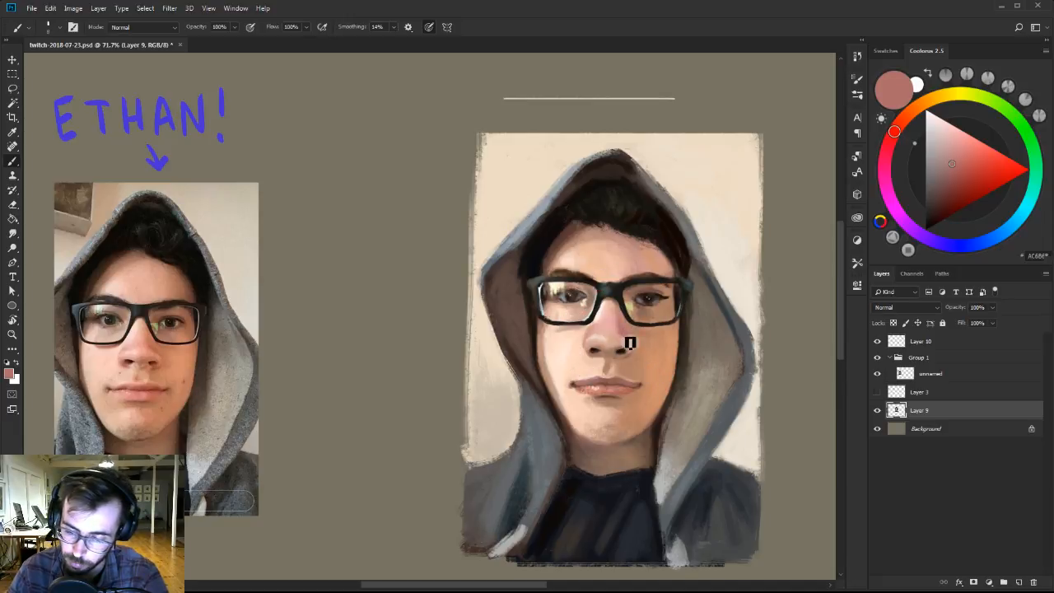
key(bracketright)
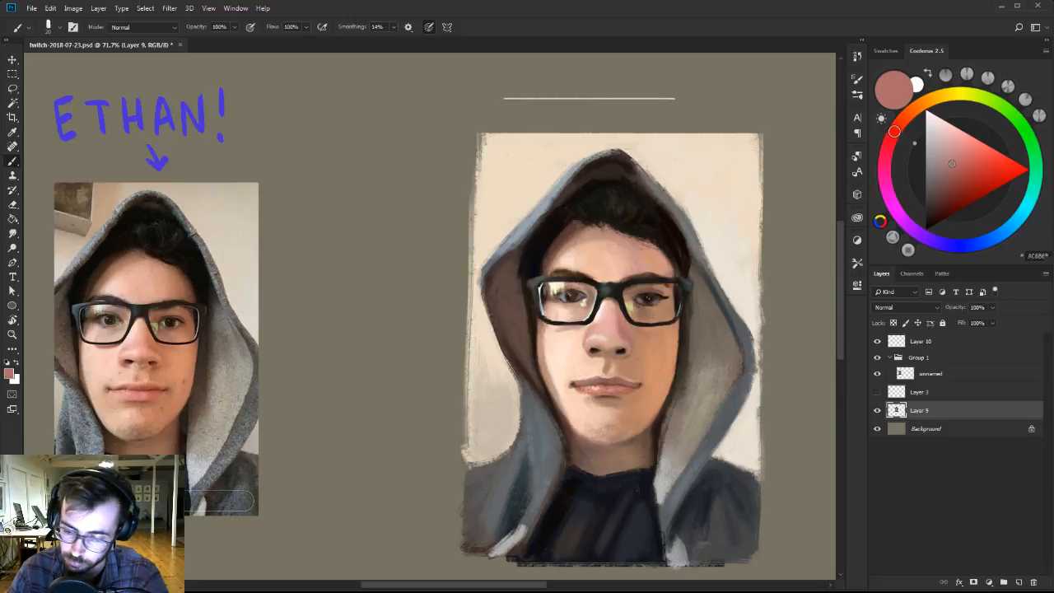
Blend the nose tip, the underside around the nostrils and the skin below with sampled pinkish tan, brown and light peach.
alt+click(613, 342)
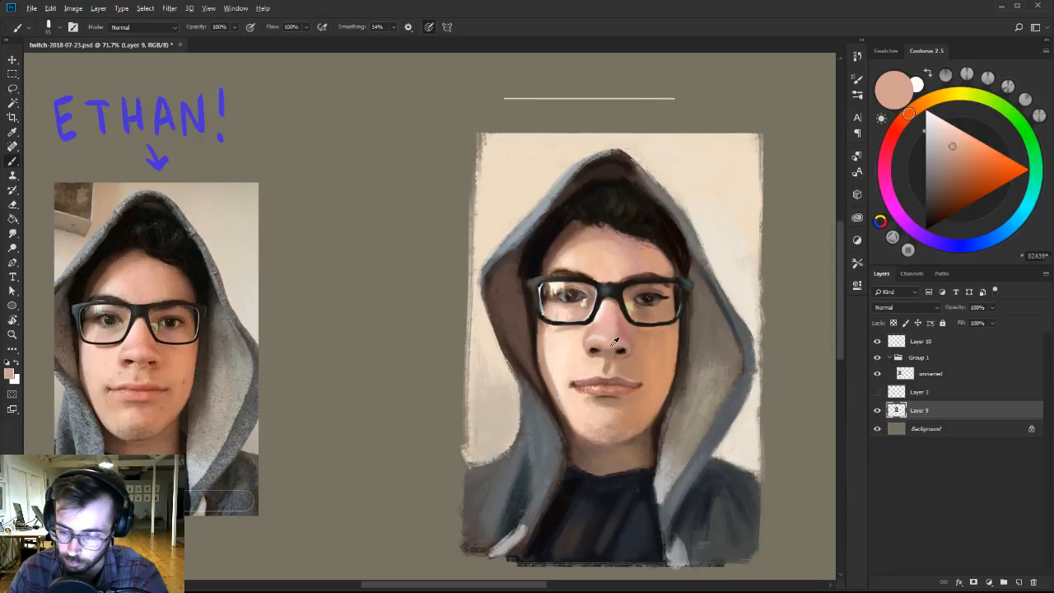
alt+click(611, 346)
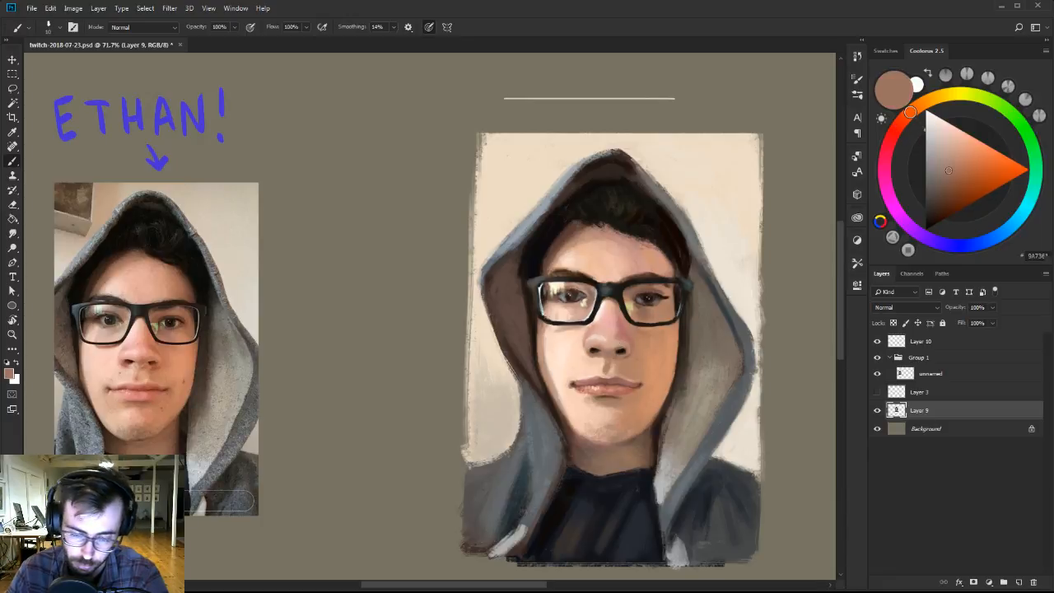
alt+click(598, 356)
alt+click(603, 368)
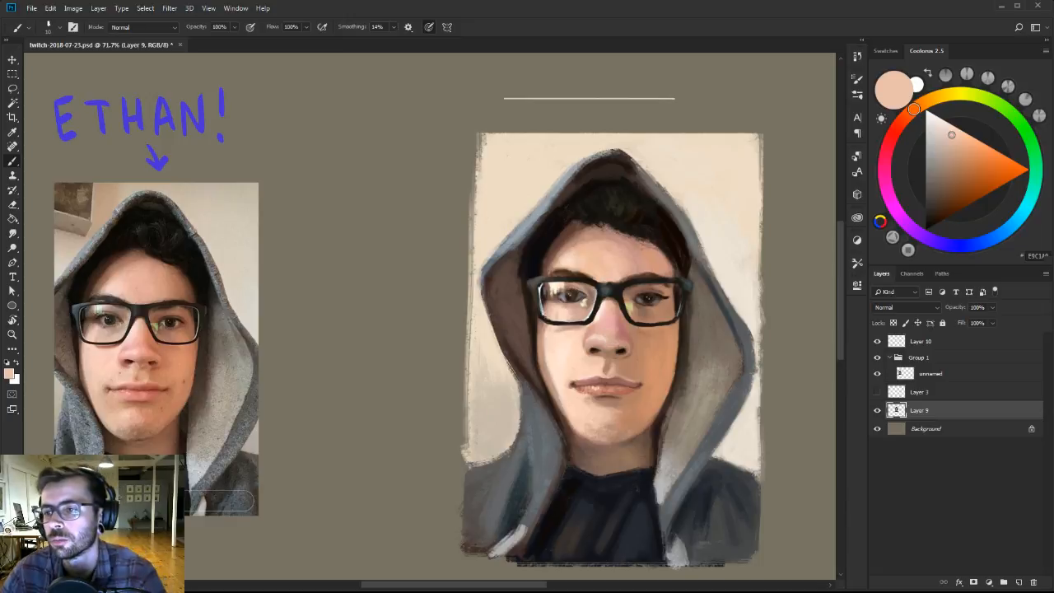
Blend the skin between the nose and the upper lip with sampled light peach, tan and brown tones.
alt+click(608, 350)
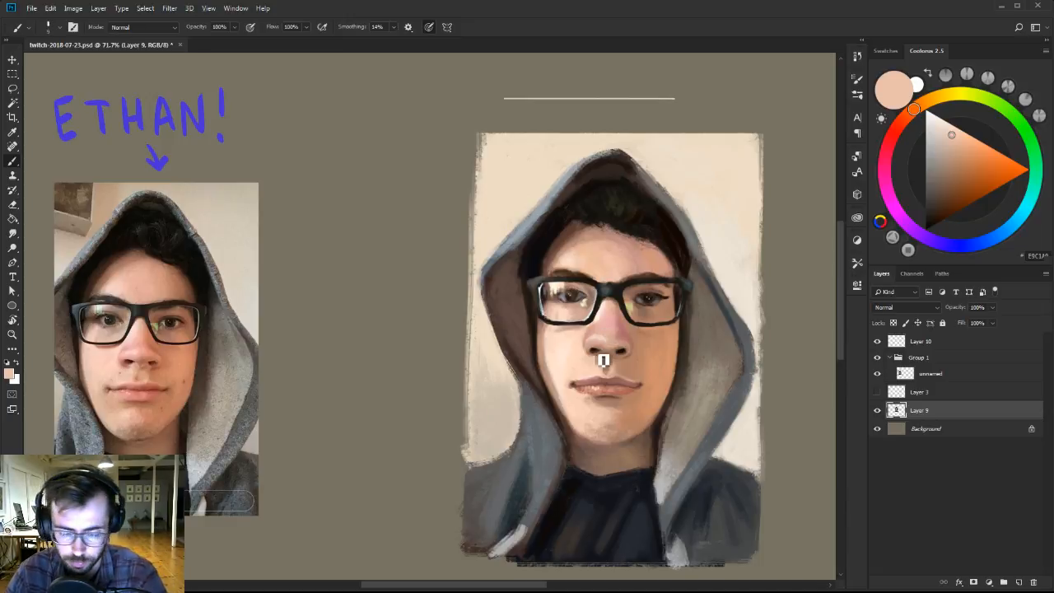
alt+click(608, 352)
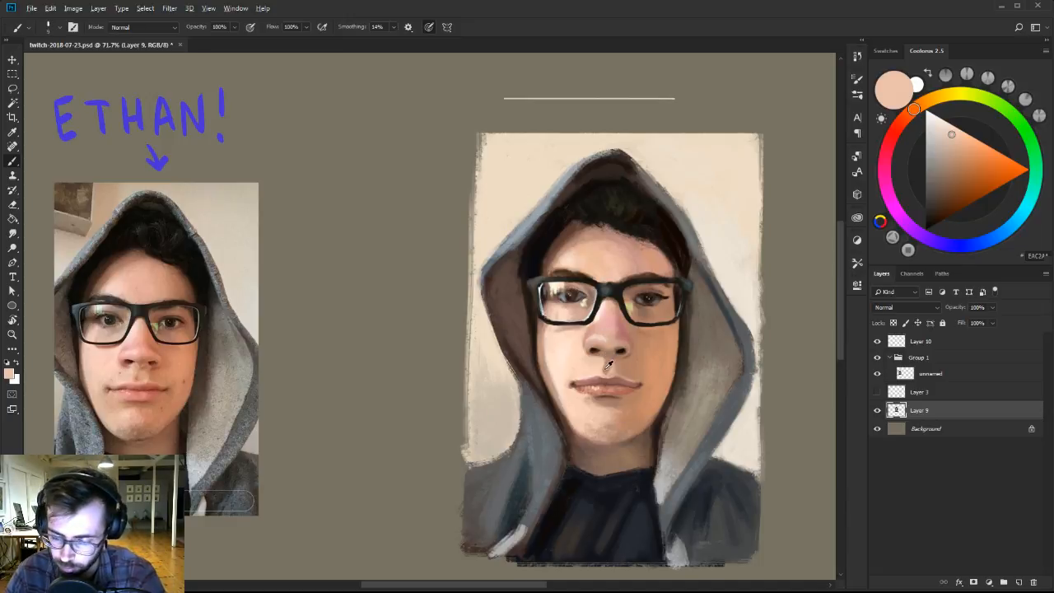
alt+click(612, 365)
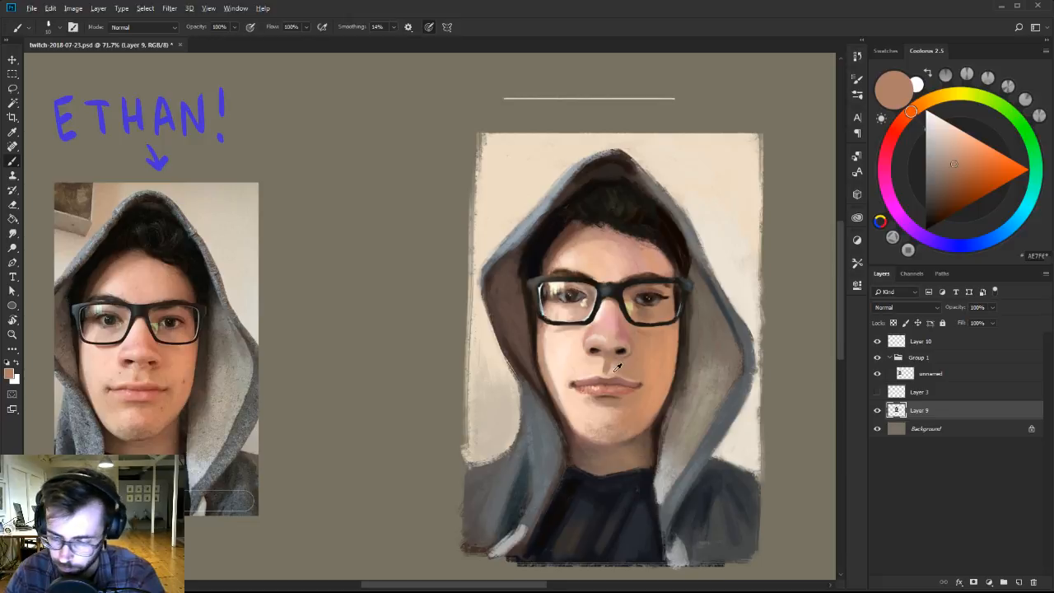
alt+click(616, 368)
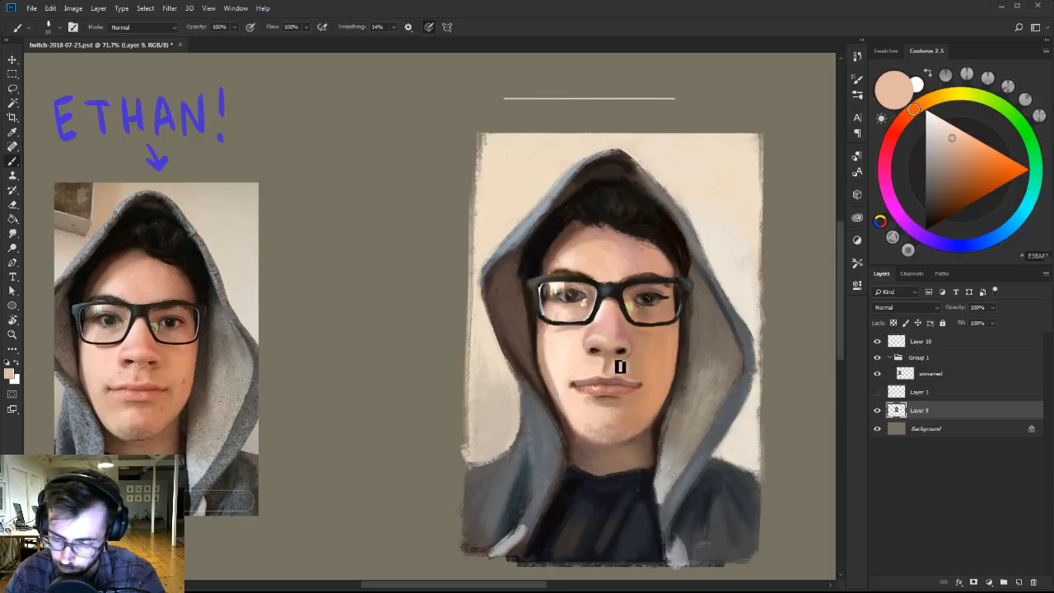
alt+click(616, 349)
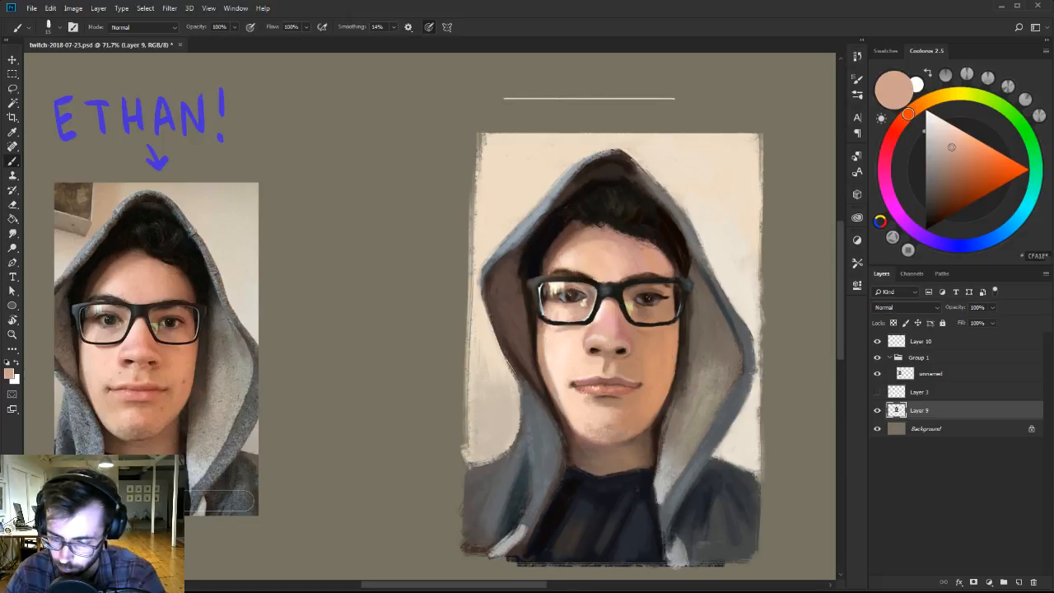
alt+click(618, 350)
alt+click(604, 346)
alt+click(608, 353)
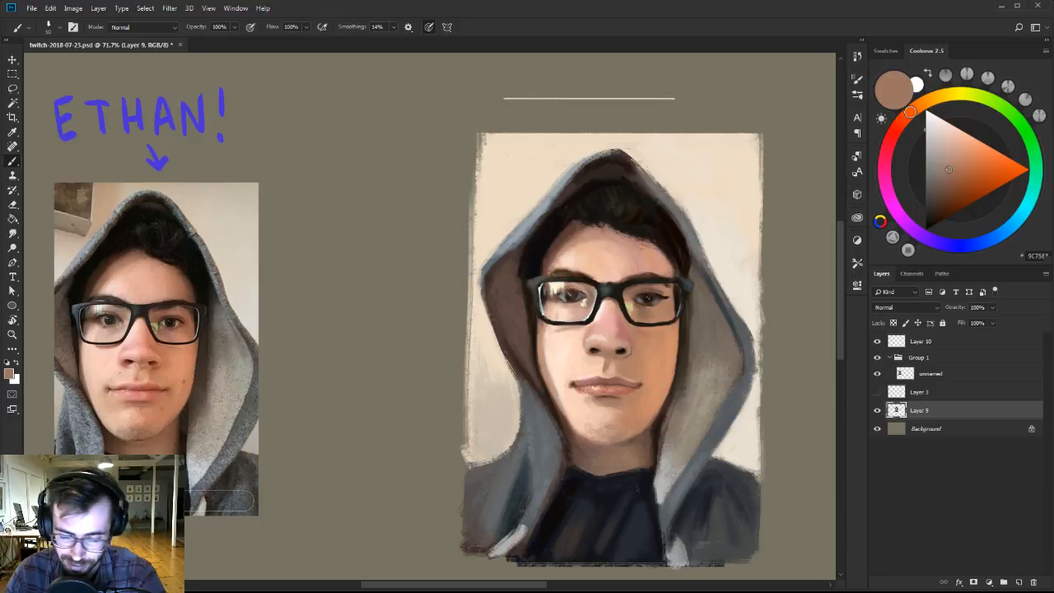
Refine the right nostril and the edge of the nose wing with sampled brown, near-black and dusty pink.
alt+click(638, 354)
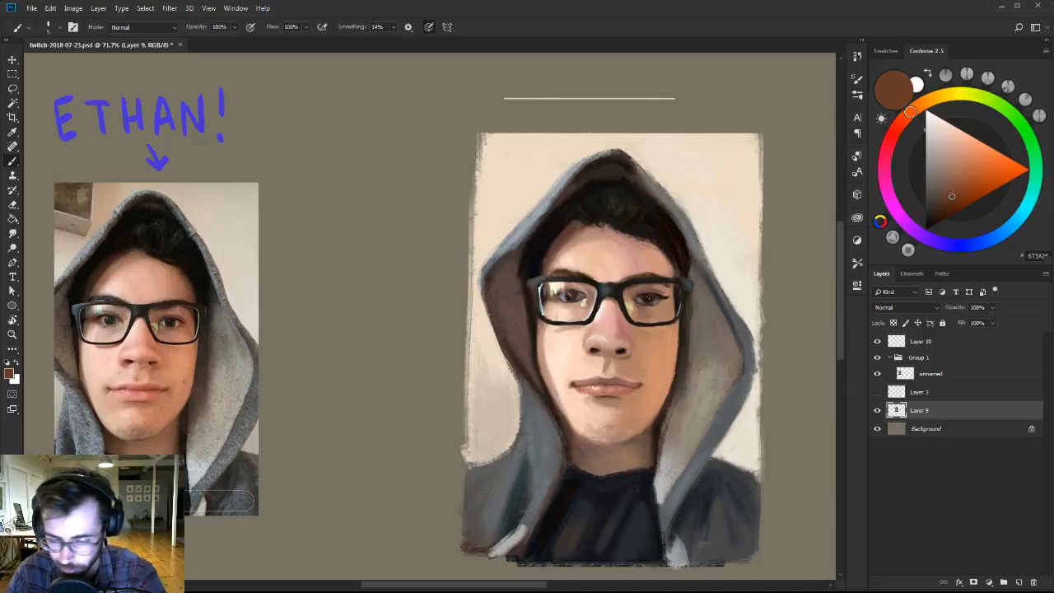
alt+click(627, 356)
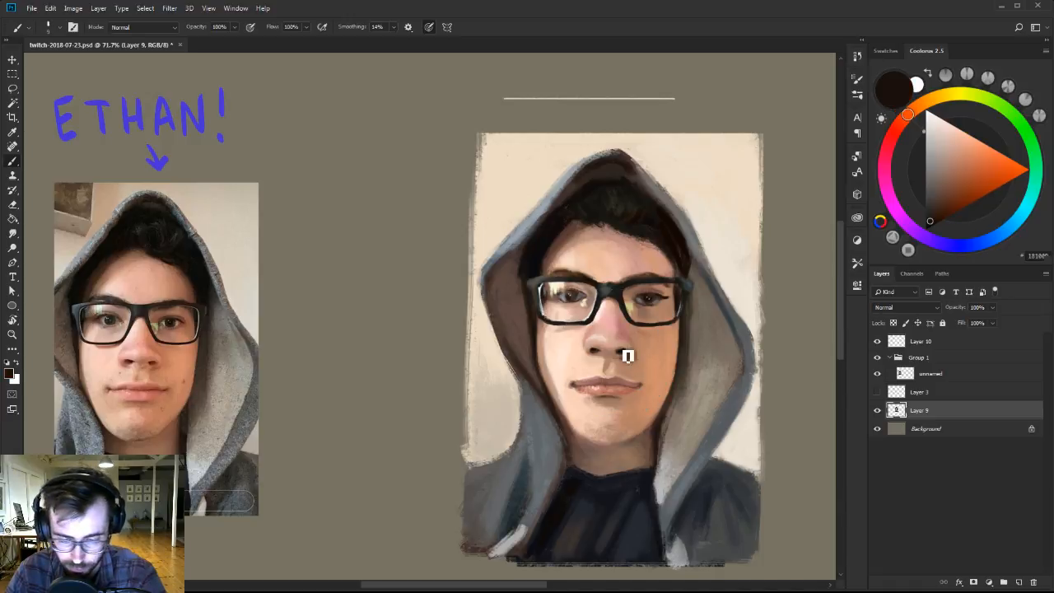
alt+click(626, 323)
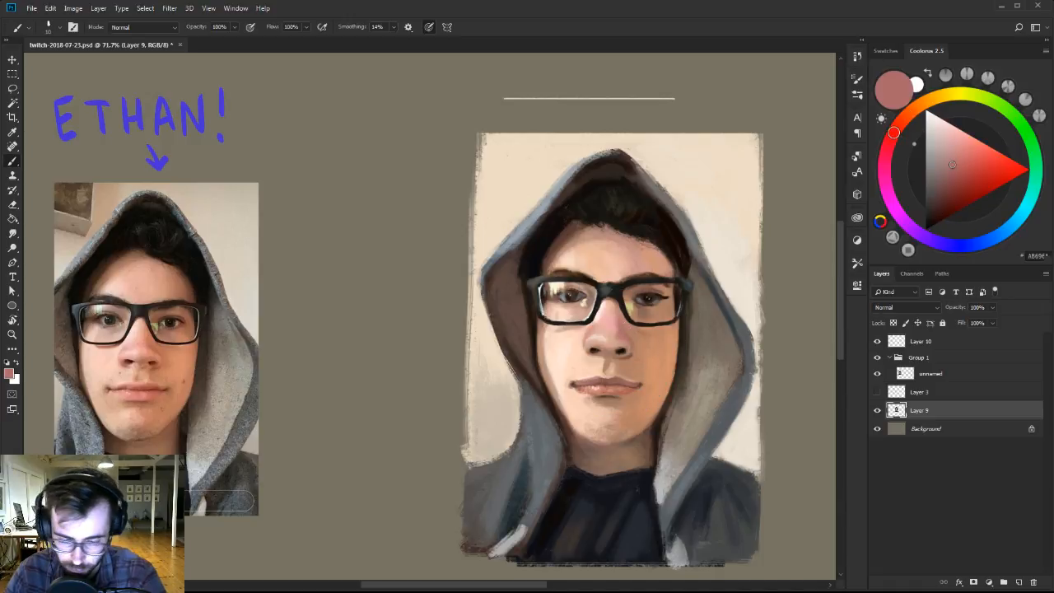
alt+click(632, 360)
Blend the nose bridge, tip and sides with sampled dusty pink and light peach, varying the brush size.
alt+click(616, 328)
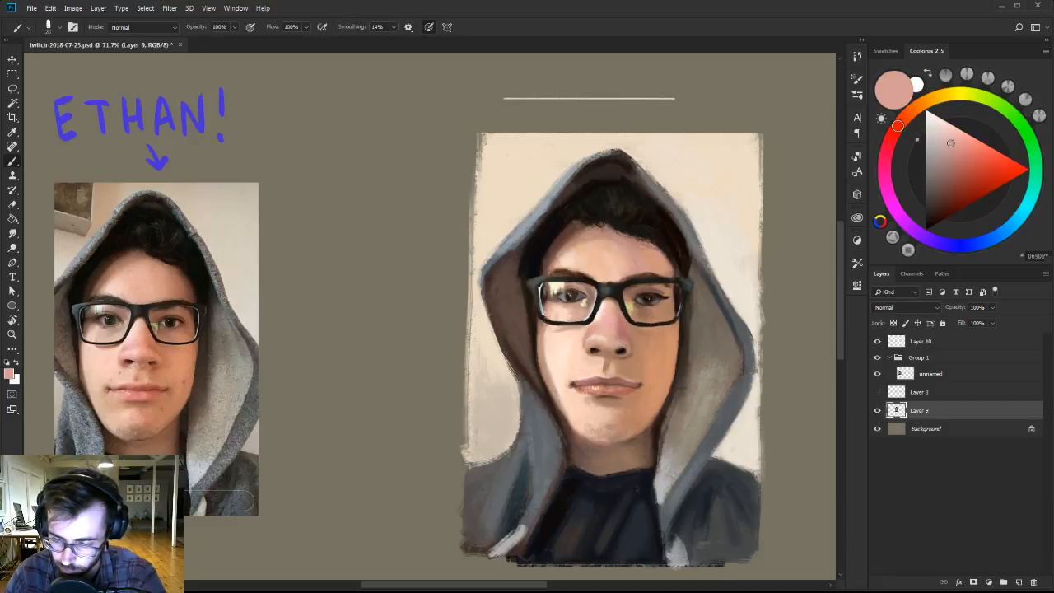
alt+click(624, 335)
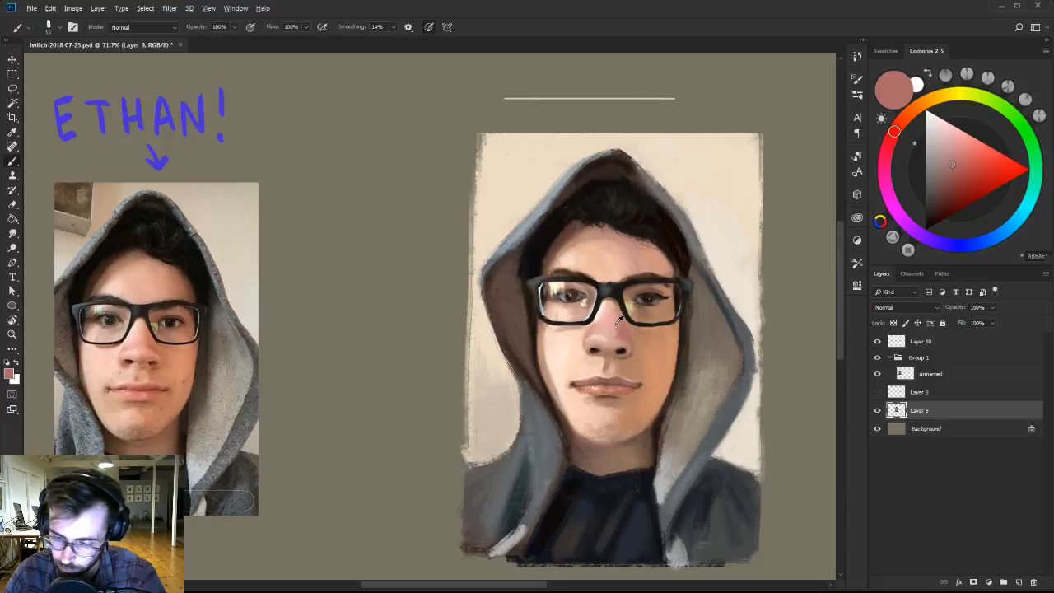
alt+click(615, 323)
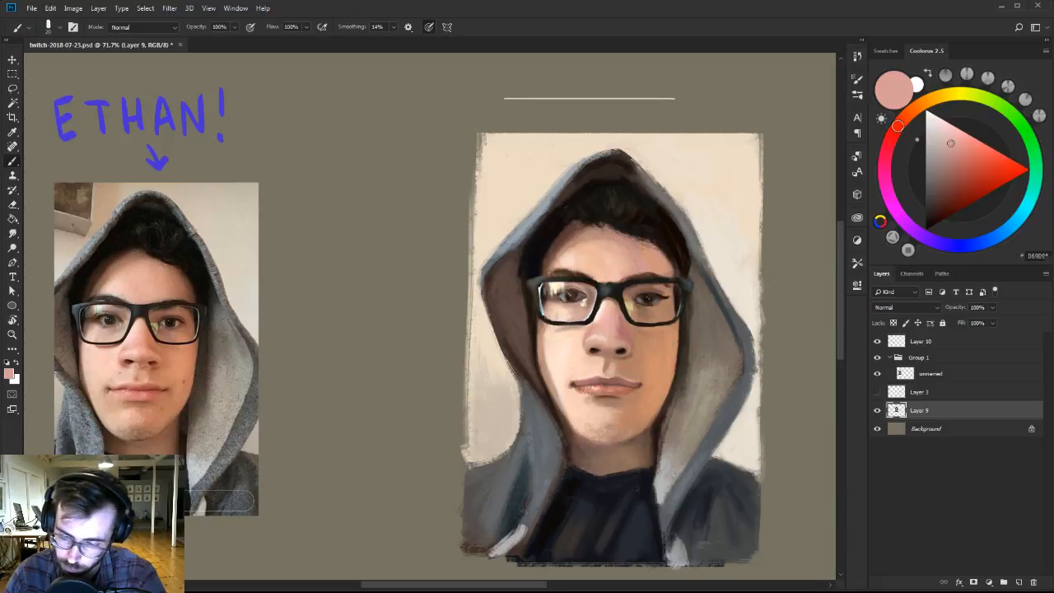
alt+click(601, 329)
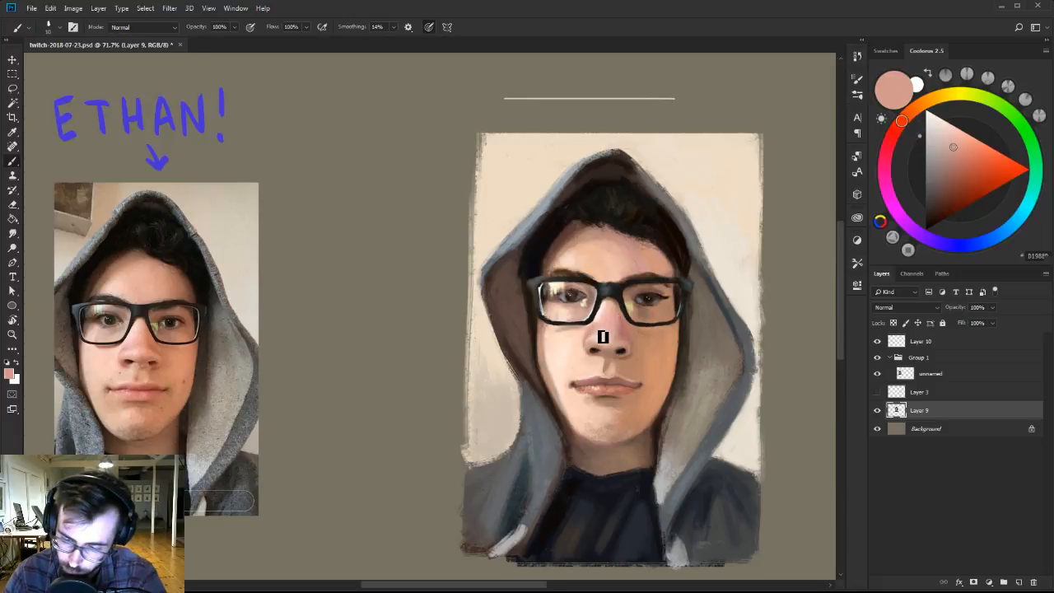
alt+click(583, 338)
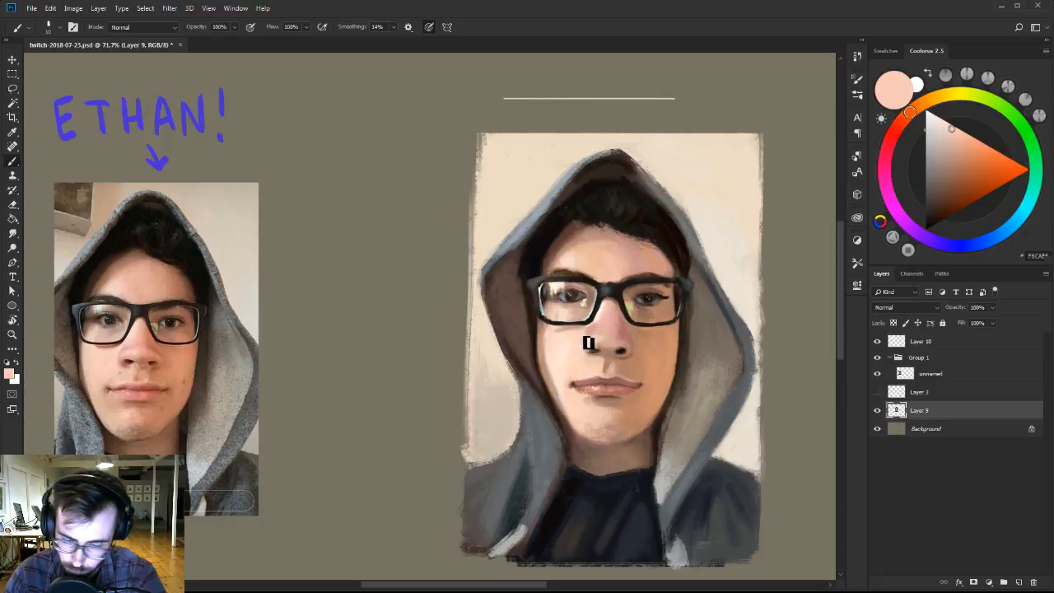
alt+click(605, 334)
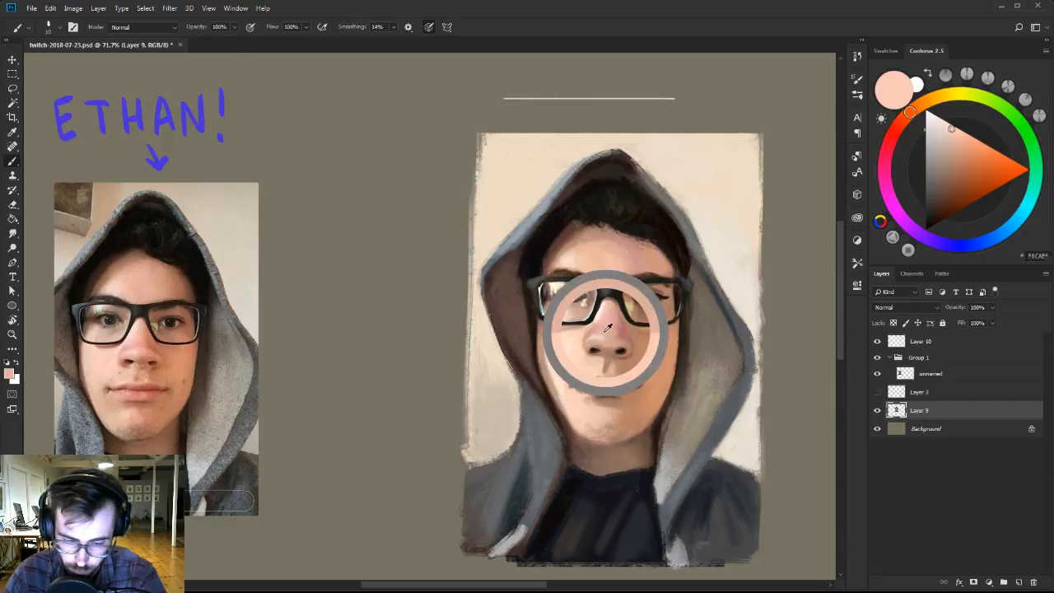
alt+click(596, 320)
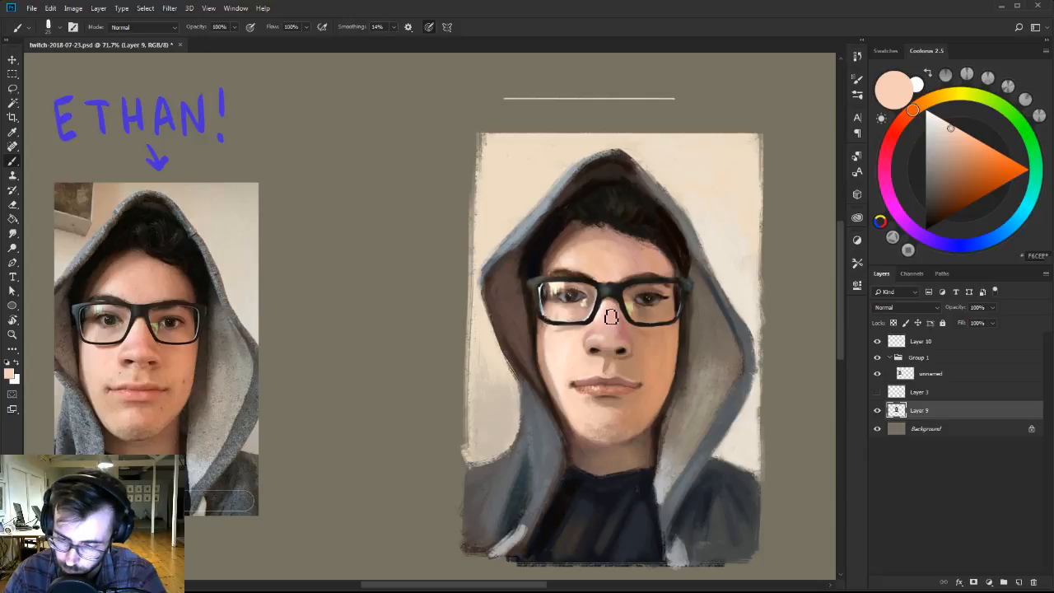
drag(611, 319, 606, 330)
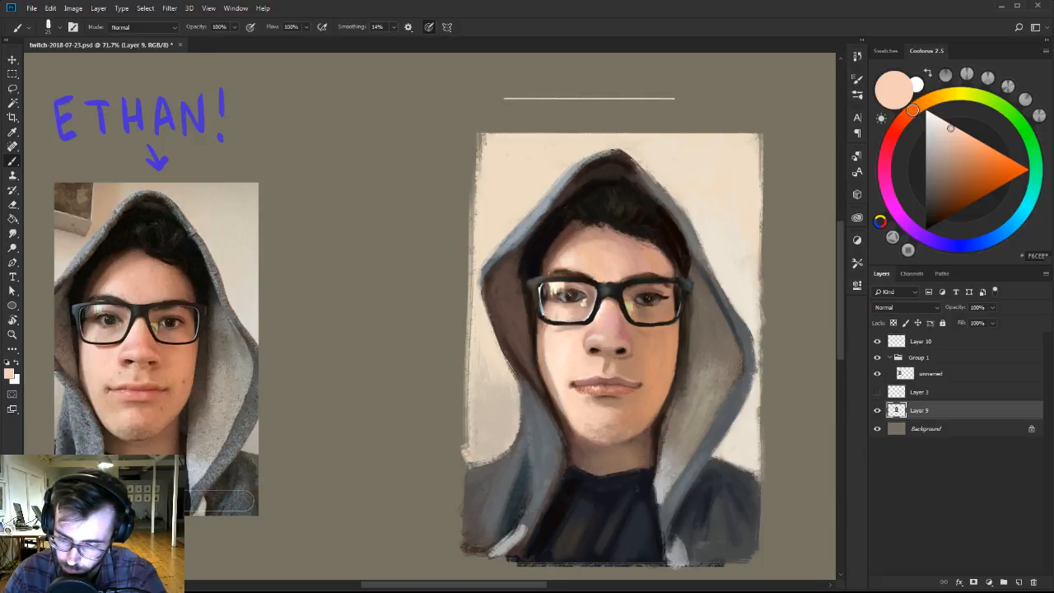
alt+click(620, 309)
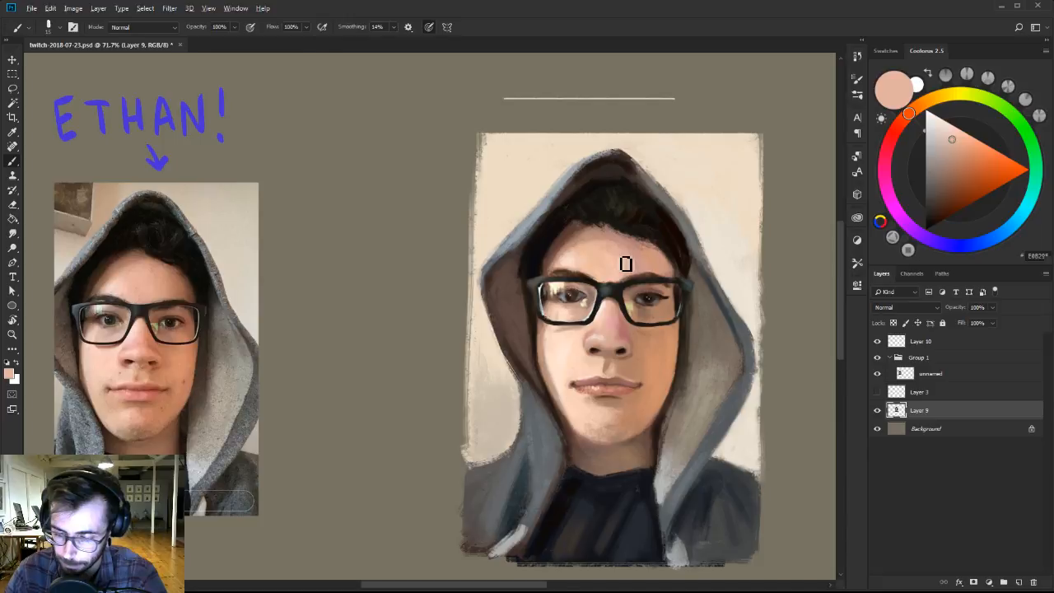
Mix a light salmon for the lower lip and switch to the 101 px brush of Ben Brushes-2 at a reduced size.
alt+click(576, 394)
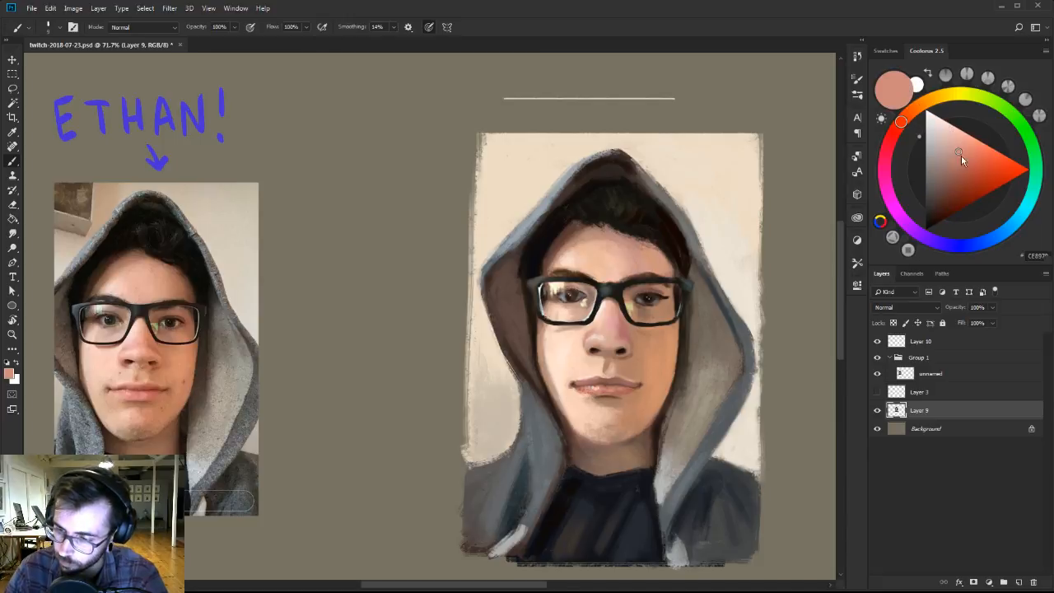
drag(961, 155, 962, 133)
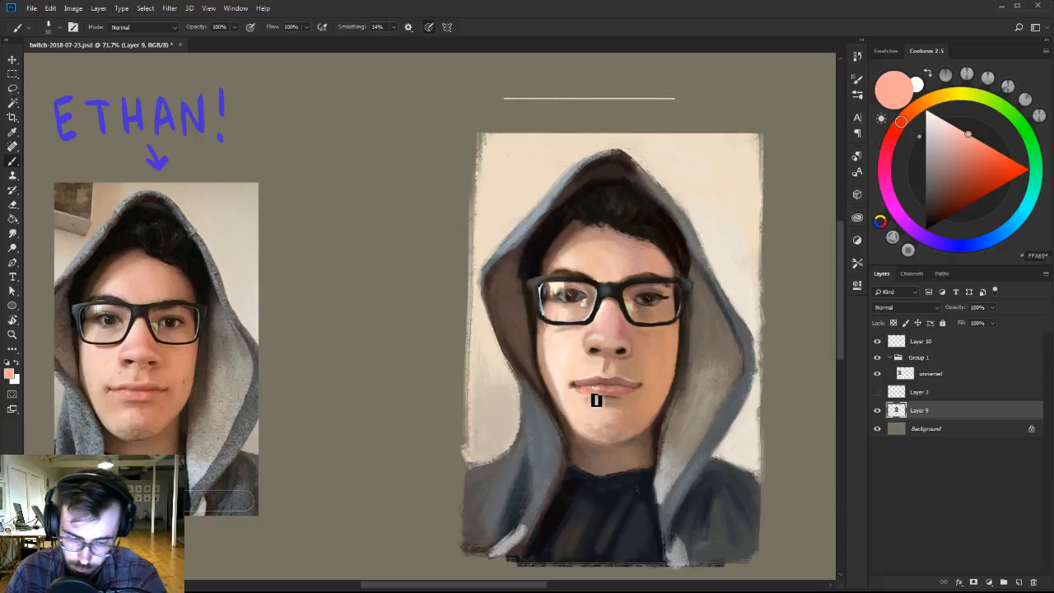
right_click(599, 386)
click(633, 489)
click(668, 406)
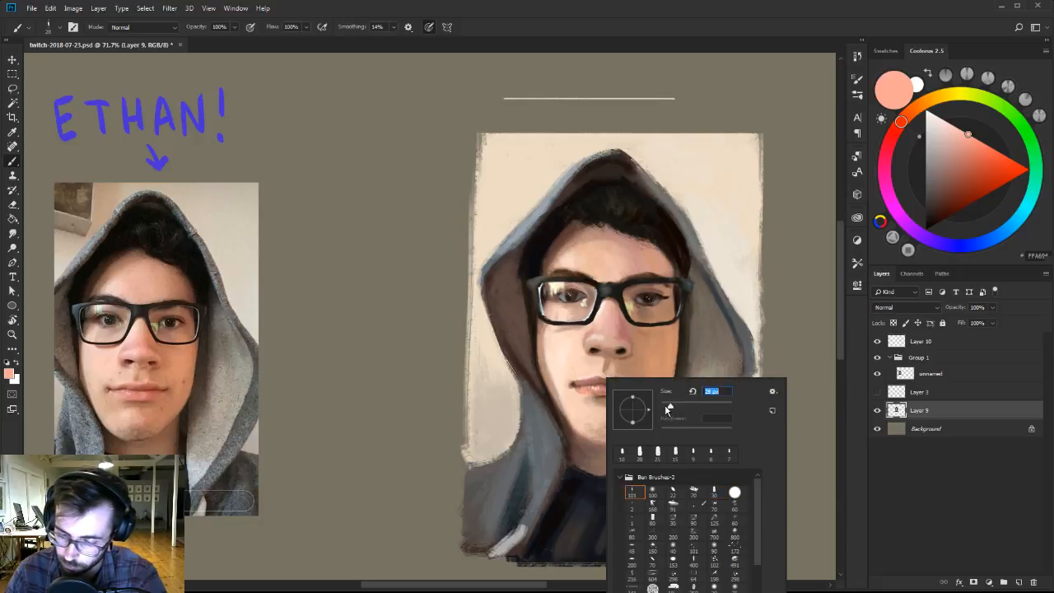
Reshape the lower lip's bottom edge and the shadow beneath it with sampled light peach and brown tones.
alt+click(589, 407)
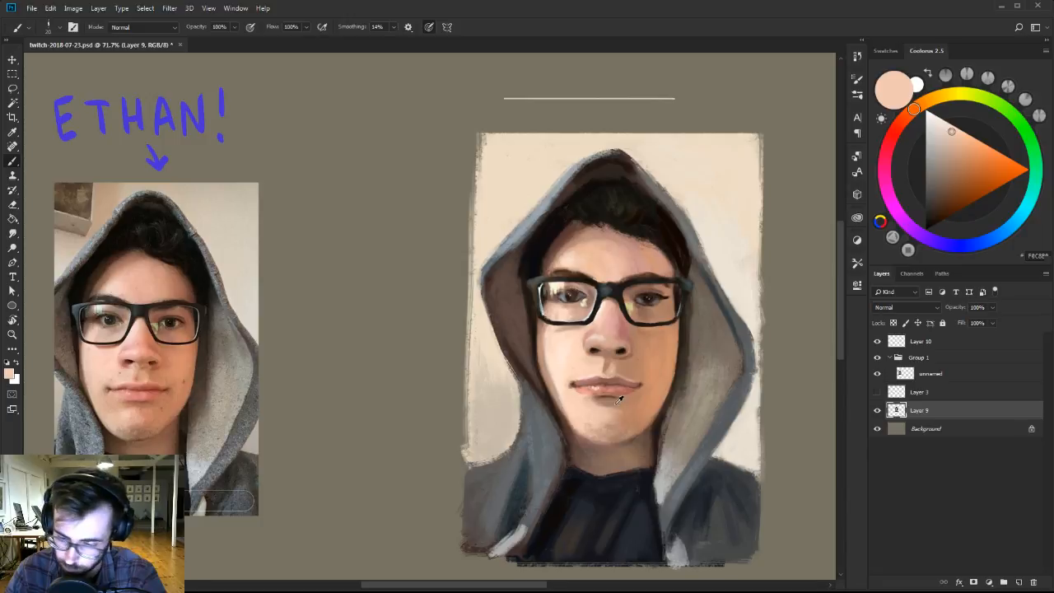
alt+click(616, 402)
alt+click(608, 411)
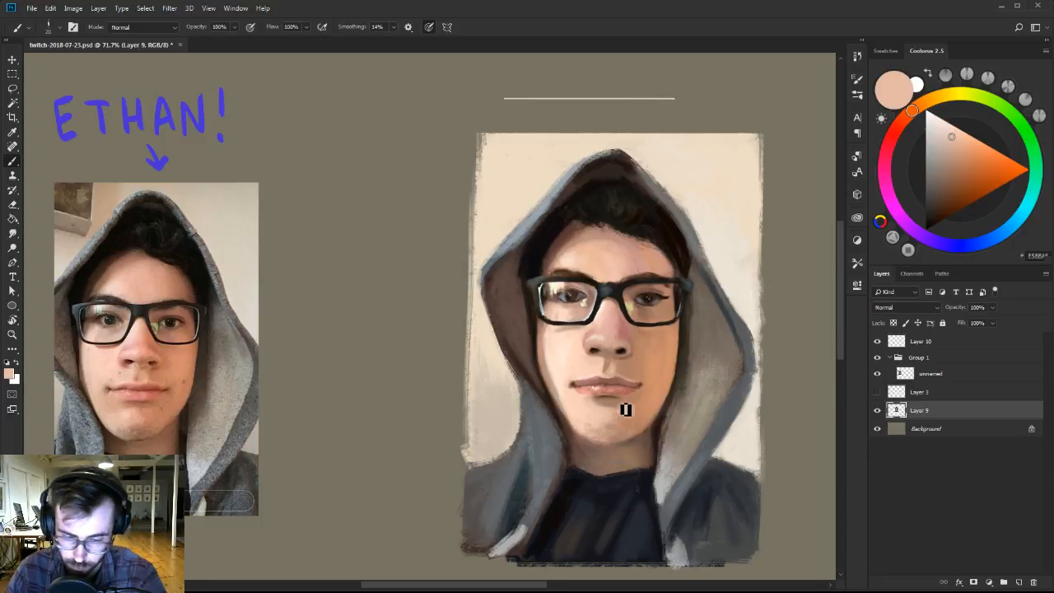
alt+click(618, 401)
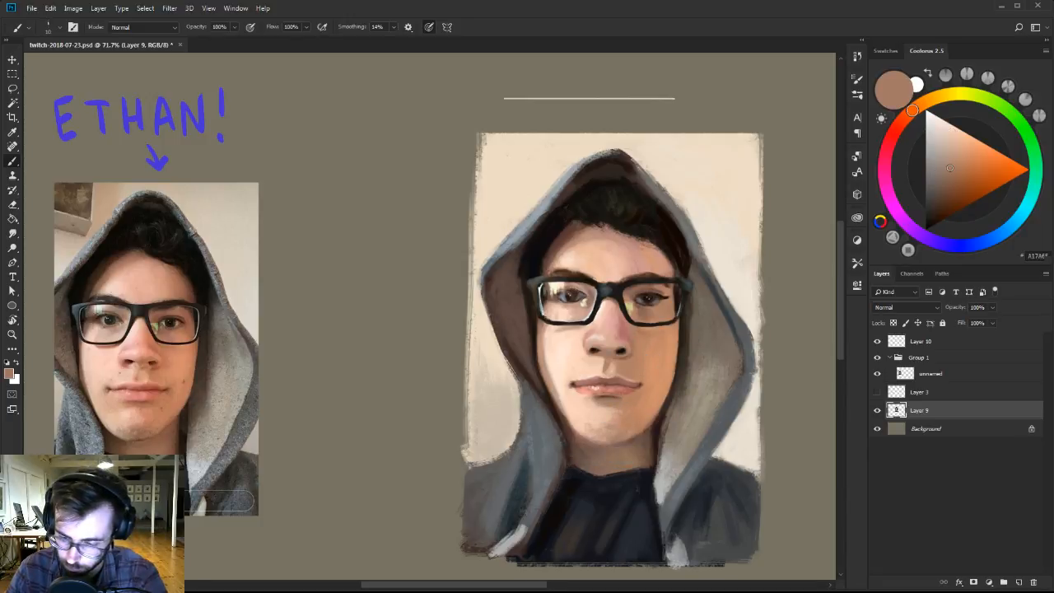
alt+click(626, 417)
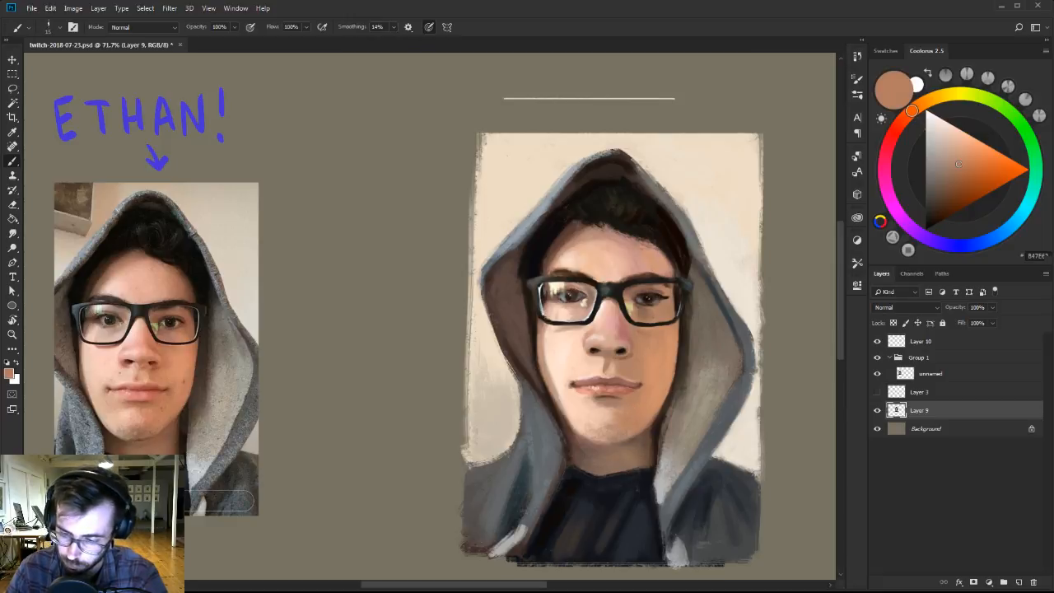
Touch up the left part of the lips and the adjacent skin with sampled salmon and light peach.
alt+click(591, 386)
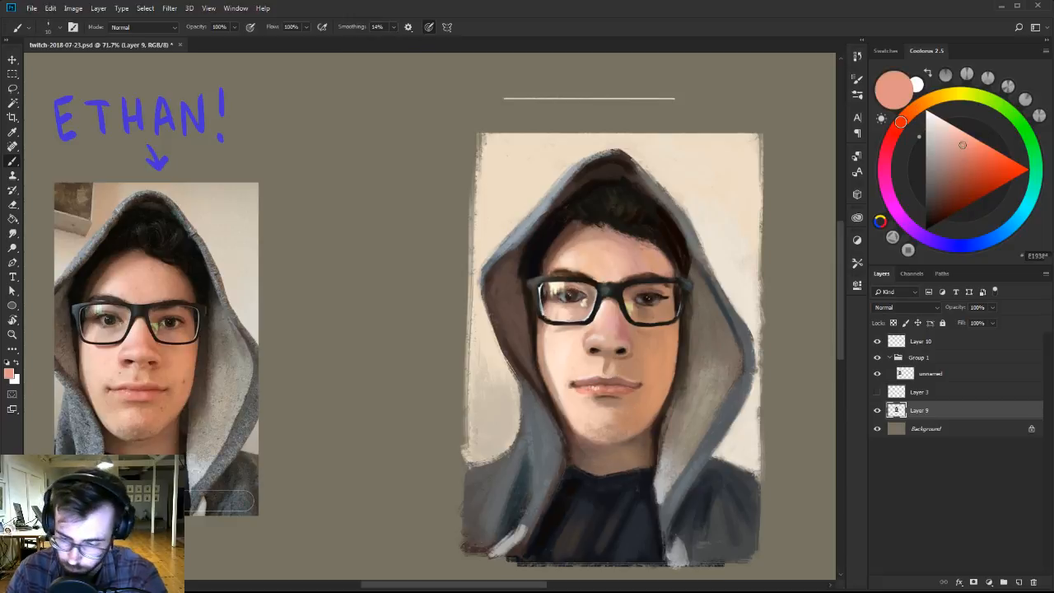
key(z)
click(590, 367)
drag(590, 368, 713, 341)
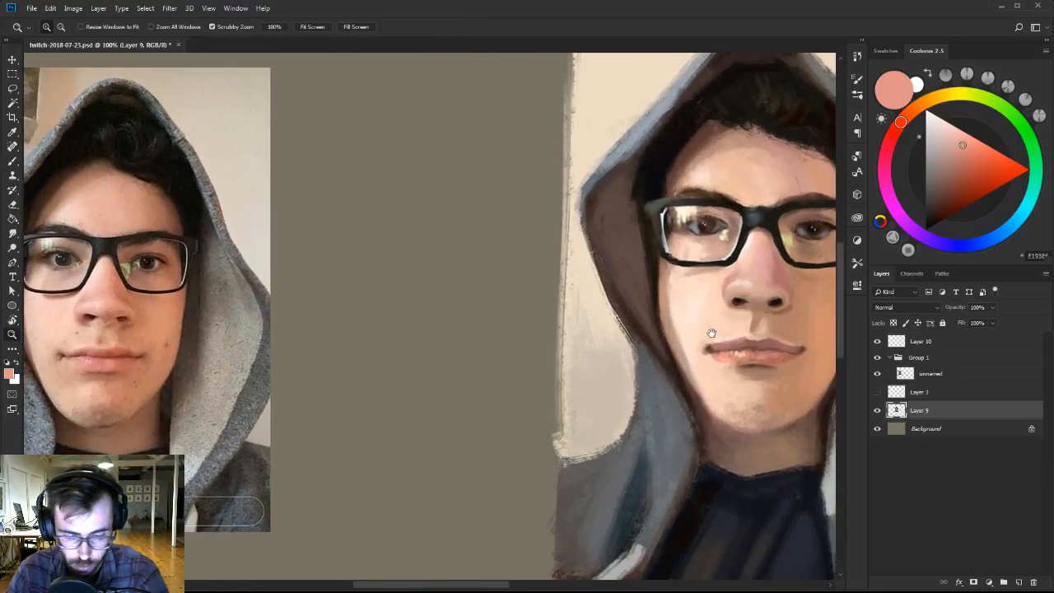
key(b)
right_click(715, 338)
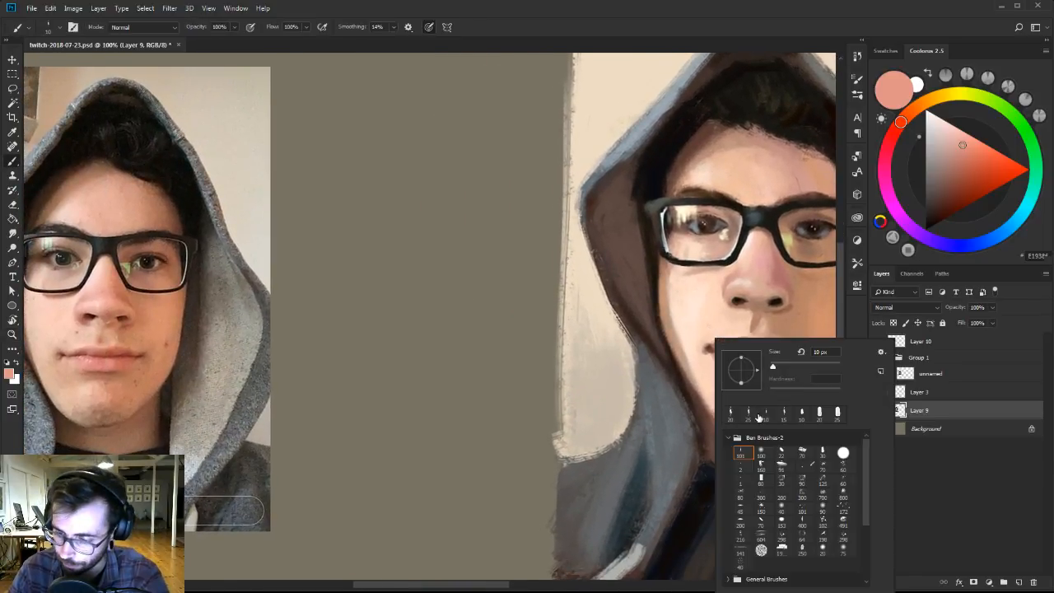
alt+click(705, 326)
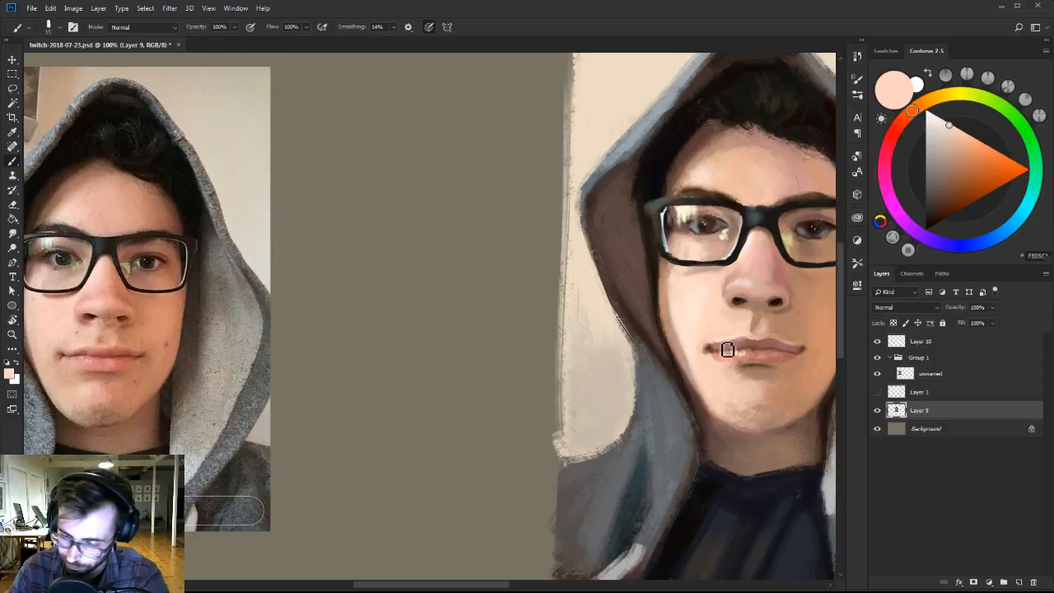
alt+click(724, 356)
Define the left mouth corner and lip line with very dark brown, refining the surroundings with sampled dusty pink and light peach.
alt+click(720, 347)
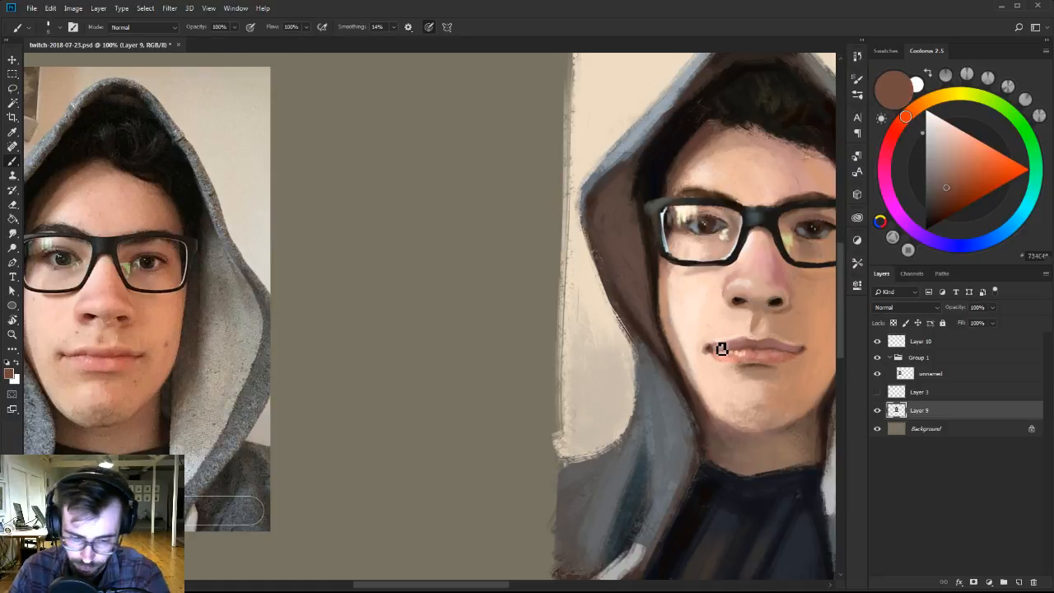
drag(943, 204, 935, 218)
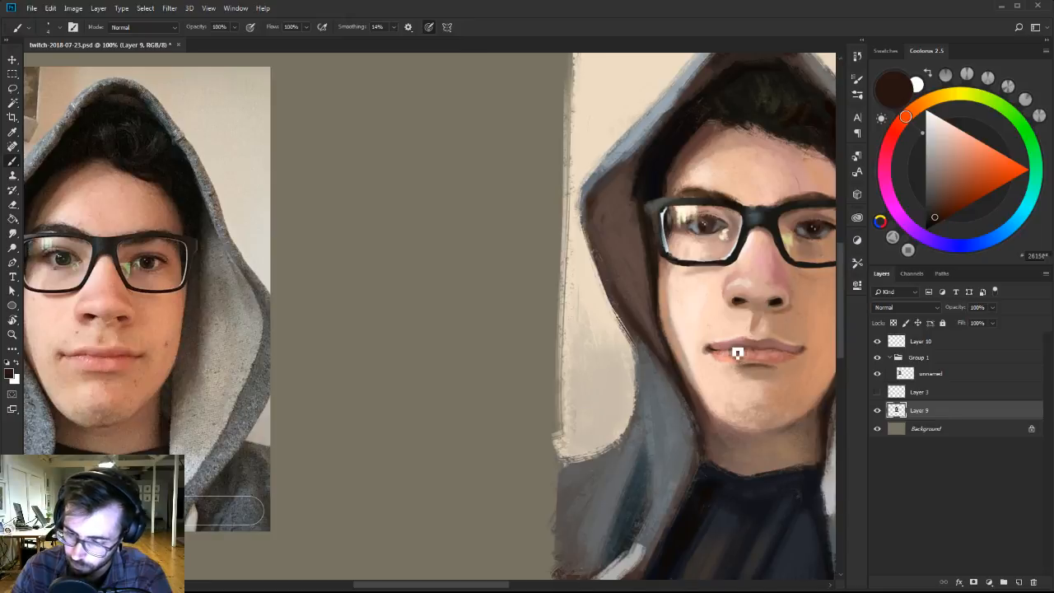
alt+click(715, 354)
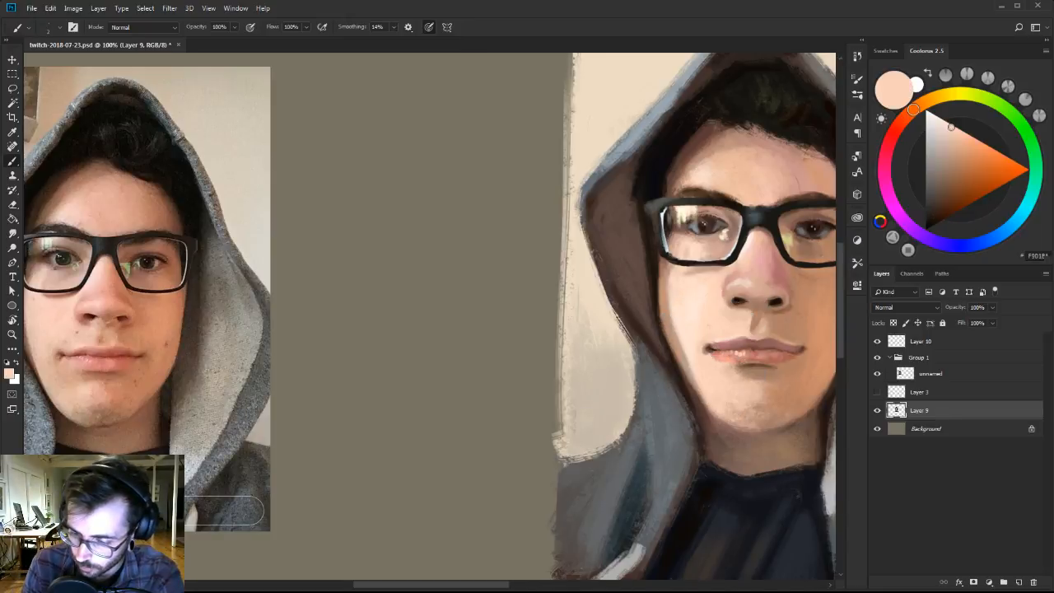
alt+click(718, 352)
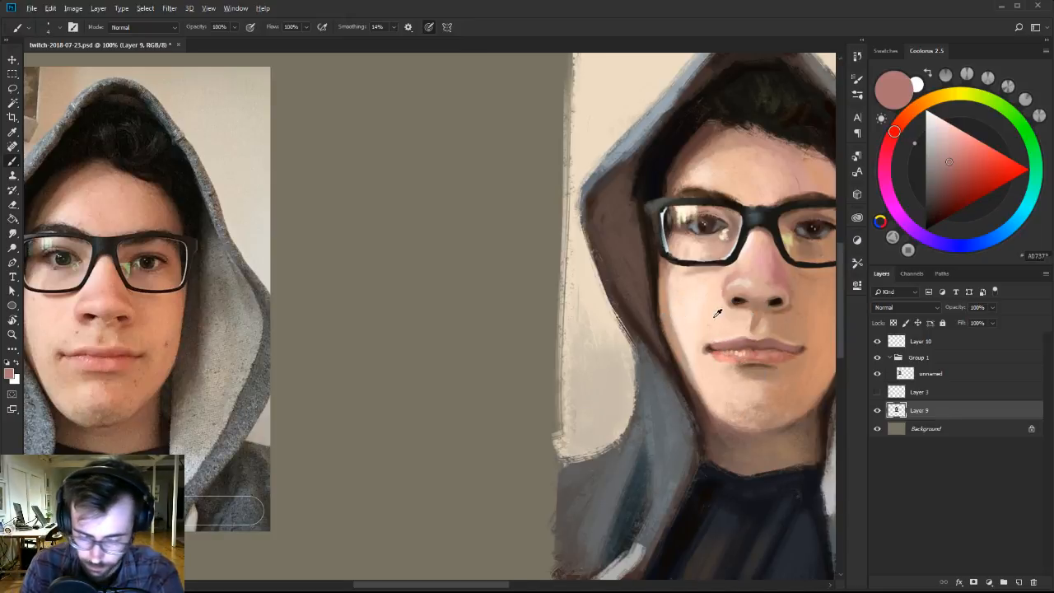
alt+click(713, 359)
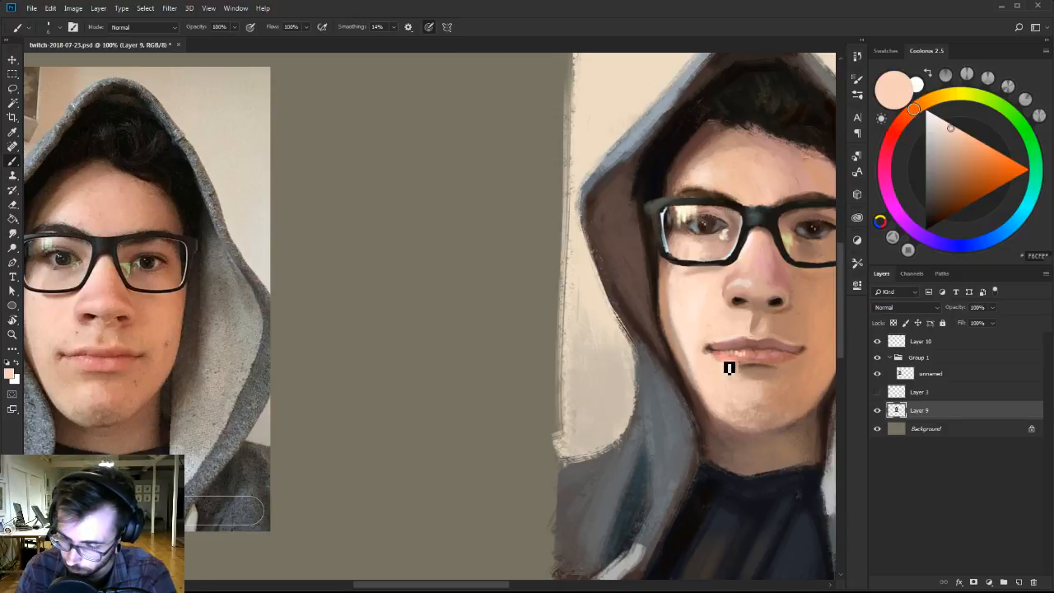
alt+click(724, 361)
drag(805, 345, 788, 353)
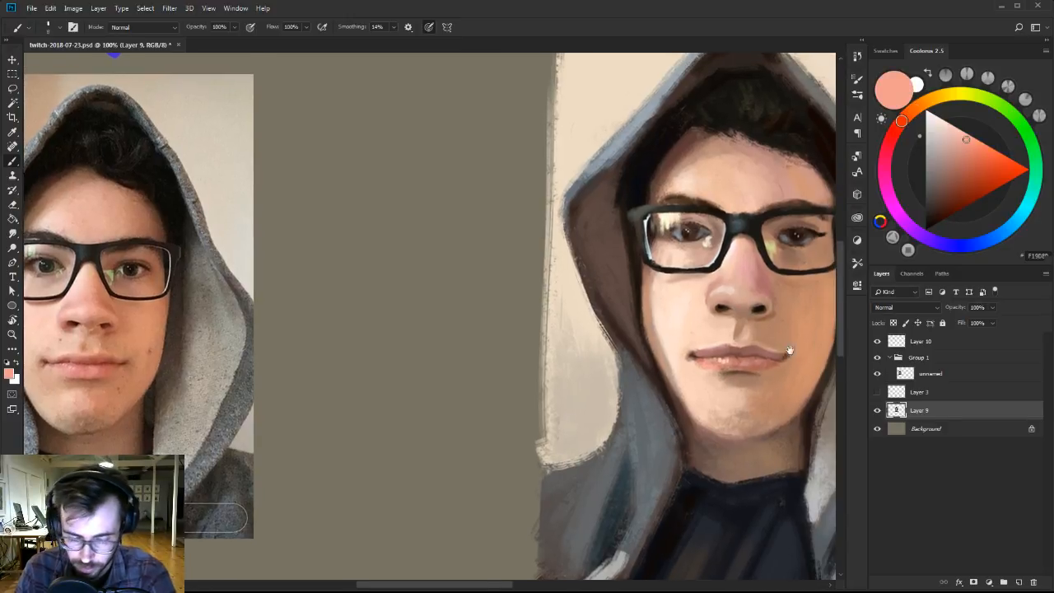
Refine the right mouth corner and the adjacent lip edge with sampled brown, reddish brown and dusty pink tones.
alt+click(785, 359)
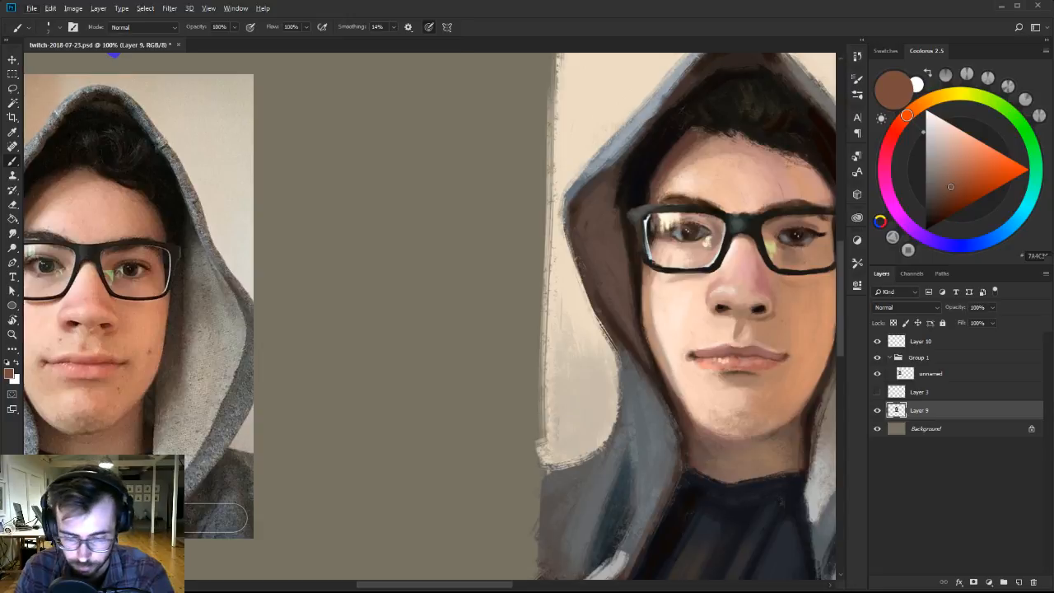
alt+click(769, 363)
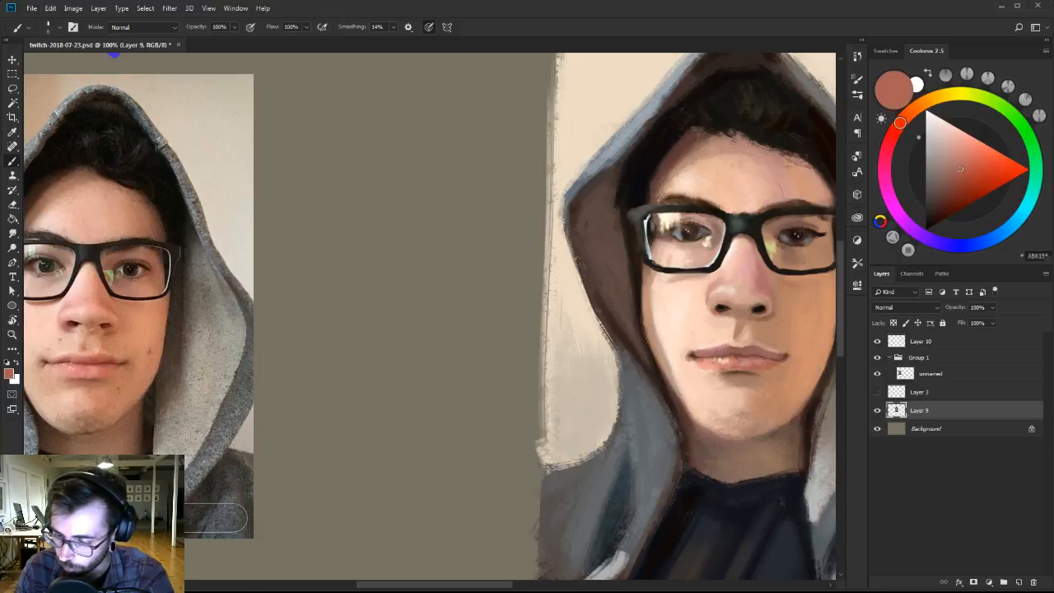
alt+click(775, 352)
alt+click(770, 360)
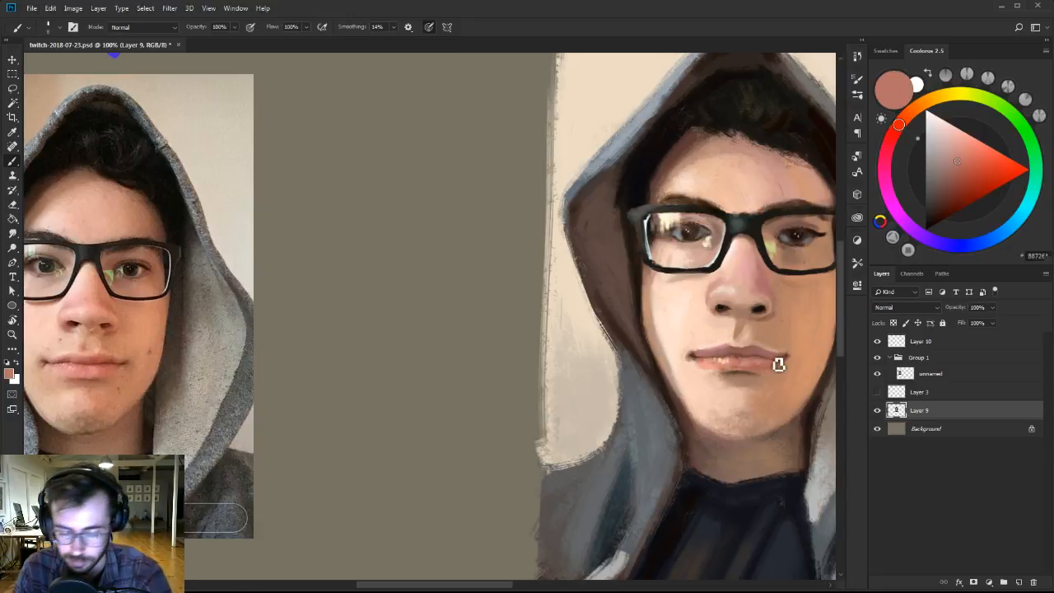
alt+click(782, 362)
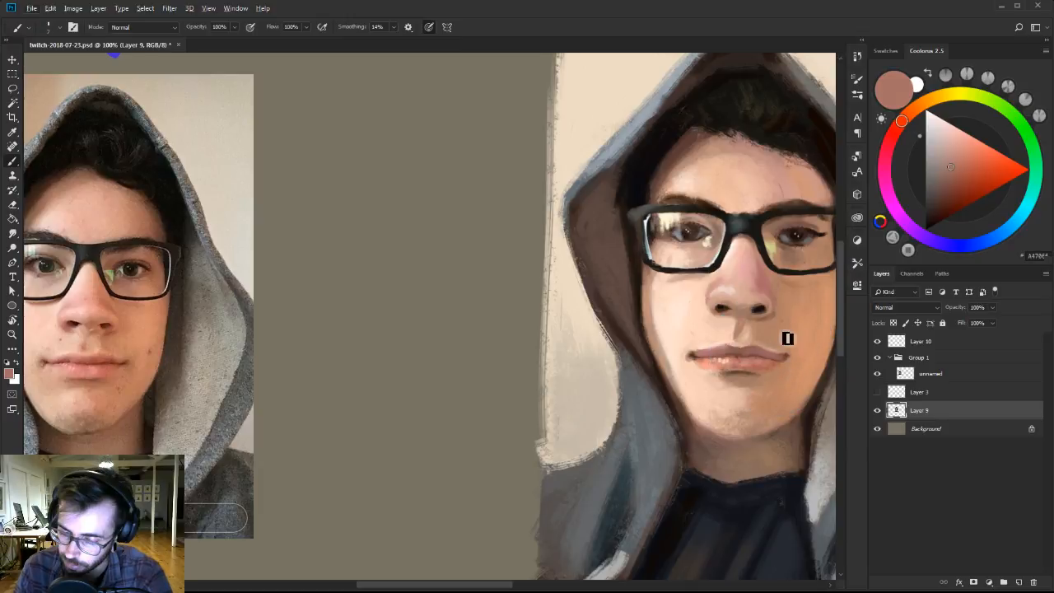
alt+click(796, 362)
drag(788, 358, 782, 367)
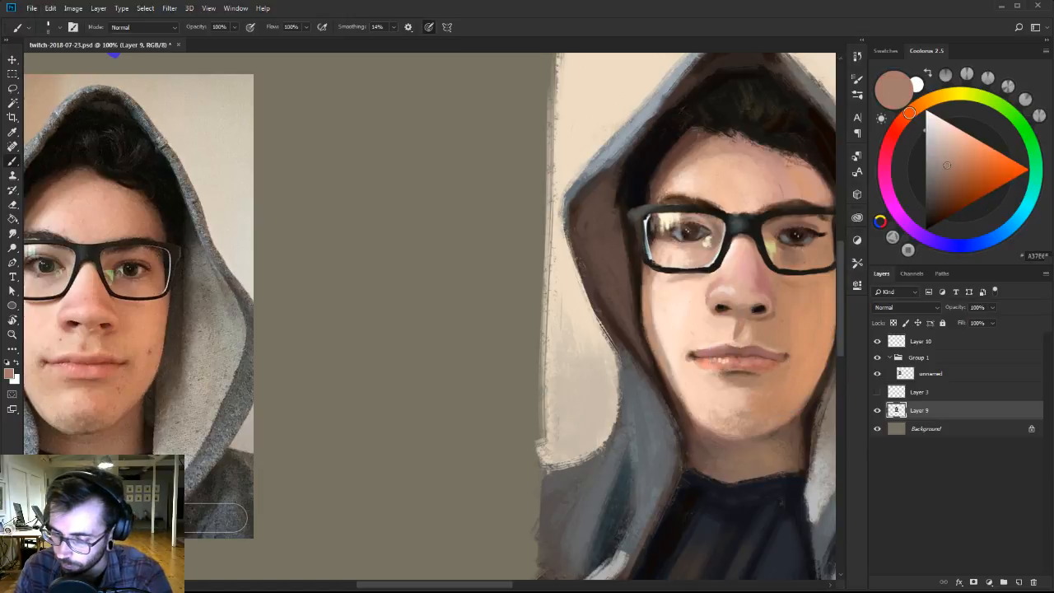
Darken the right mouth corner with brown sampled at the left corner, cleaning its edge with light peach.
alt+click(697, 355)
alt+click(696, 359)
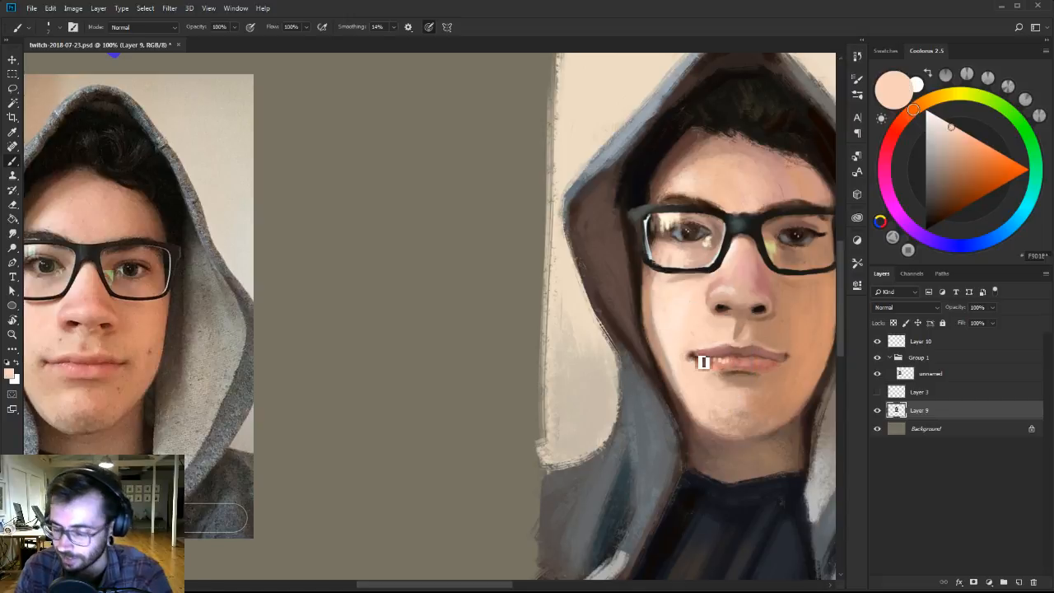
alt+click(796, 362)
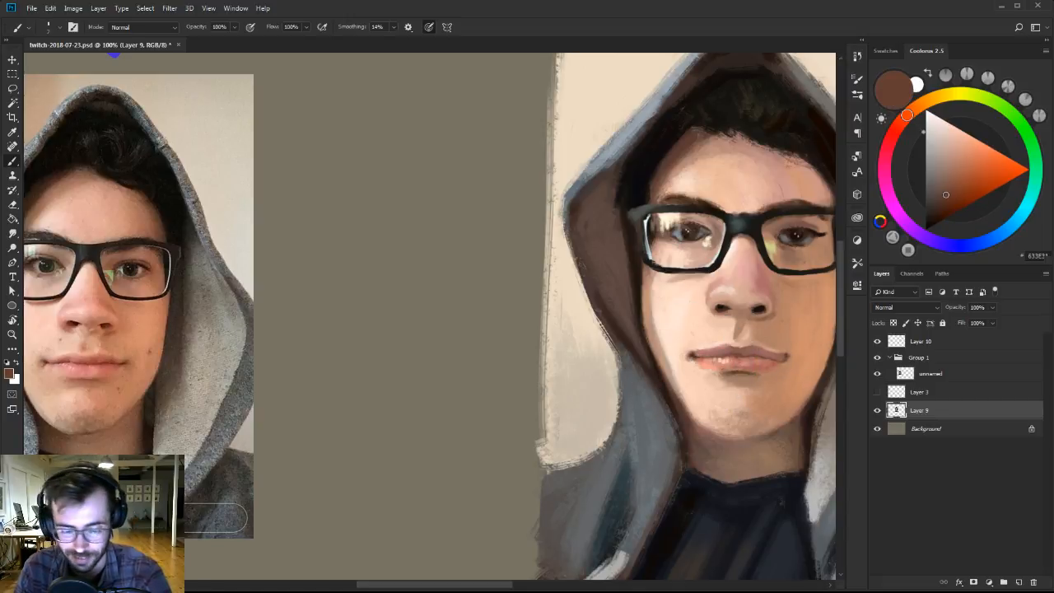
alt+click(791, 360)
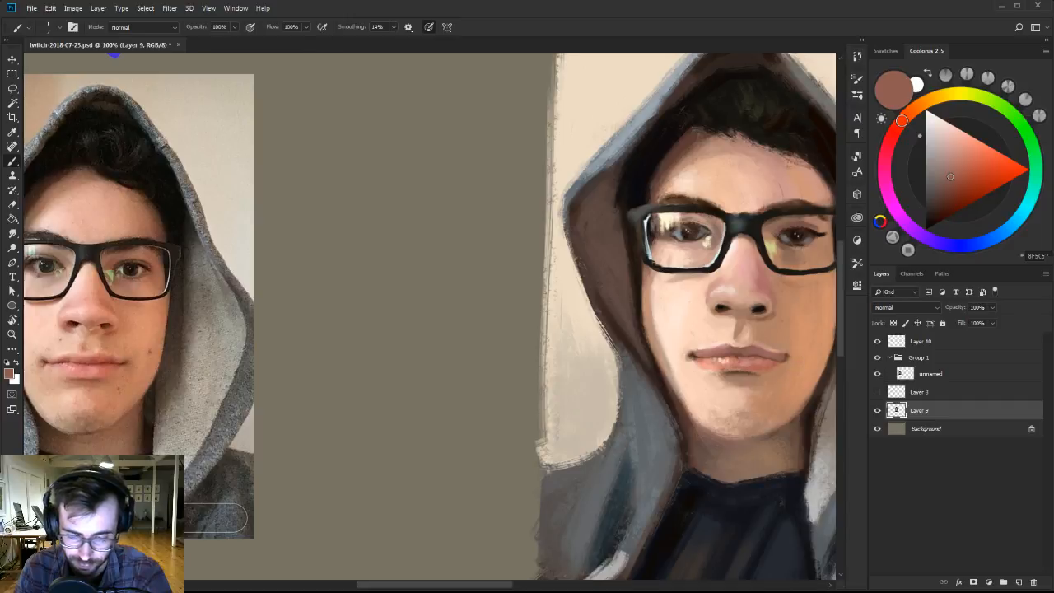
Mix a dusty pink and touch up the left and middle parts of the upper lip down to the lip line.
alt+click(721, 351)
click(955, 152)
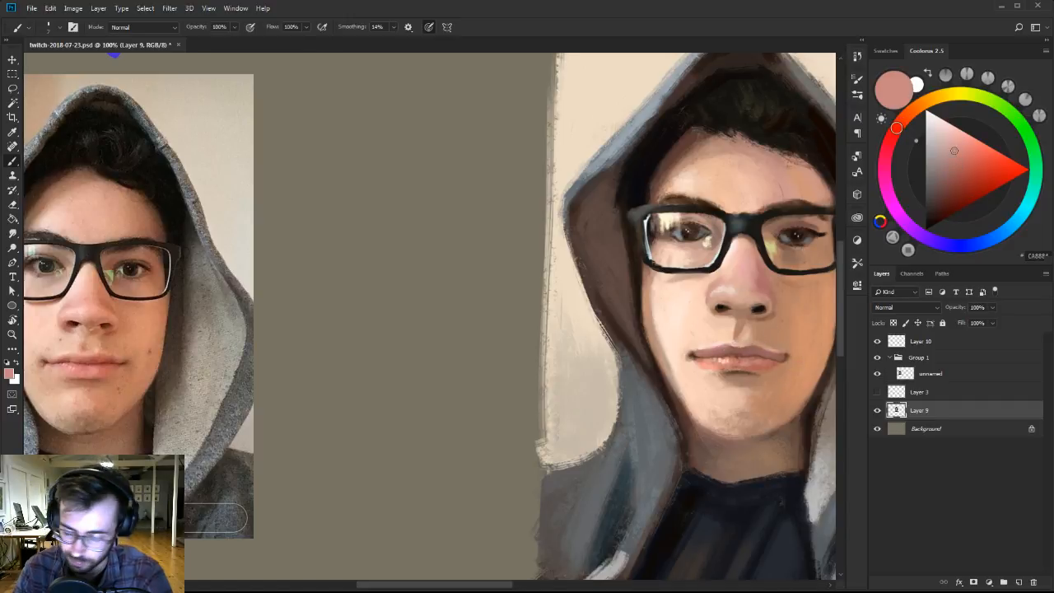
alt+click(722, 355)
drag(724, 354, 743, 354)
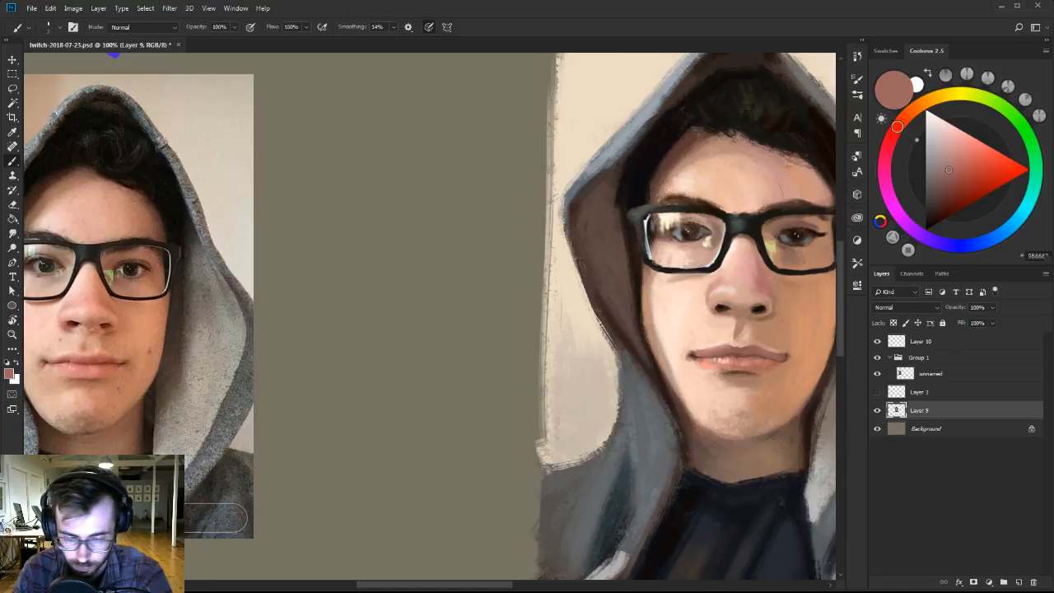
alt+click(742, 361)
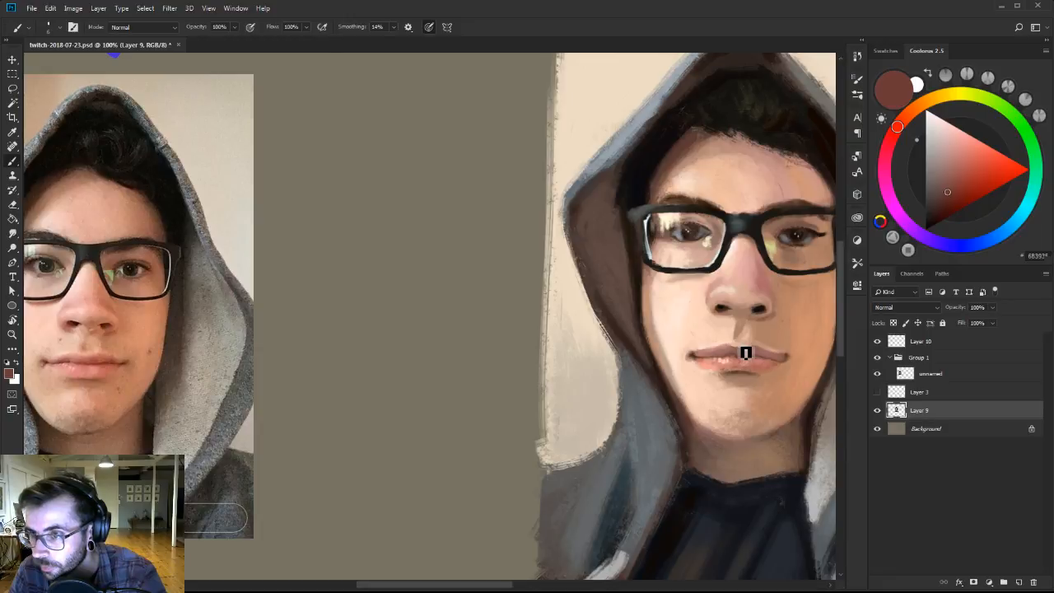
Touch up the skin around the right mouth corner with sampled tan and strengthen the middle of the lip line with brown.
alt+click(795, 348)
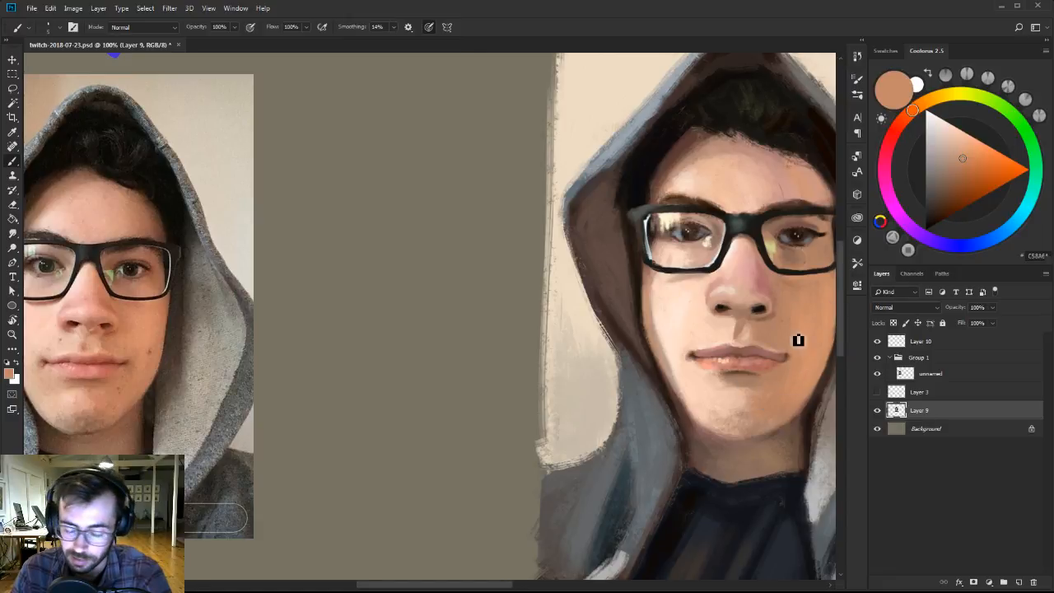
alt+click(796, 368)
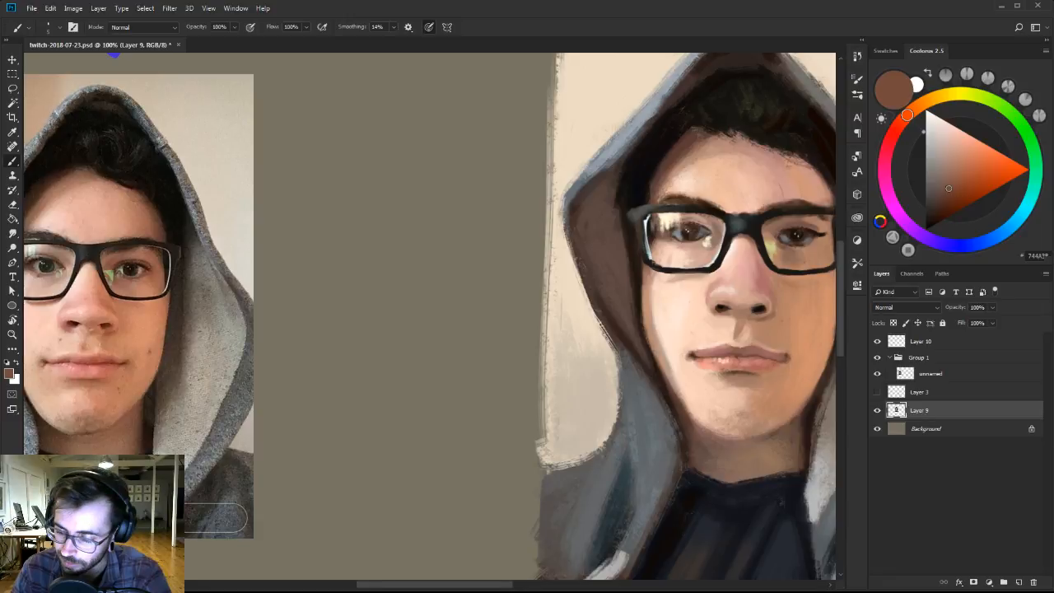
alt+click(736, 362)
drag(737, 359, 727, 359)
alt+click(737, 358)
key(bracketright)
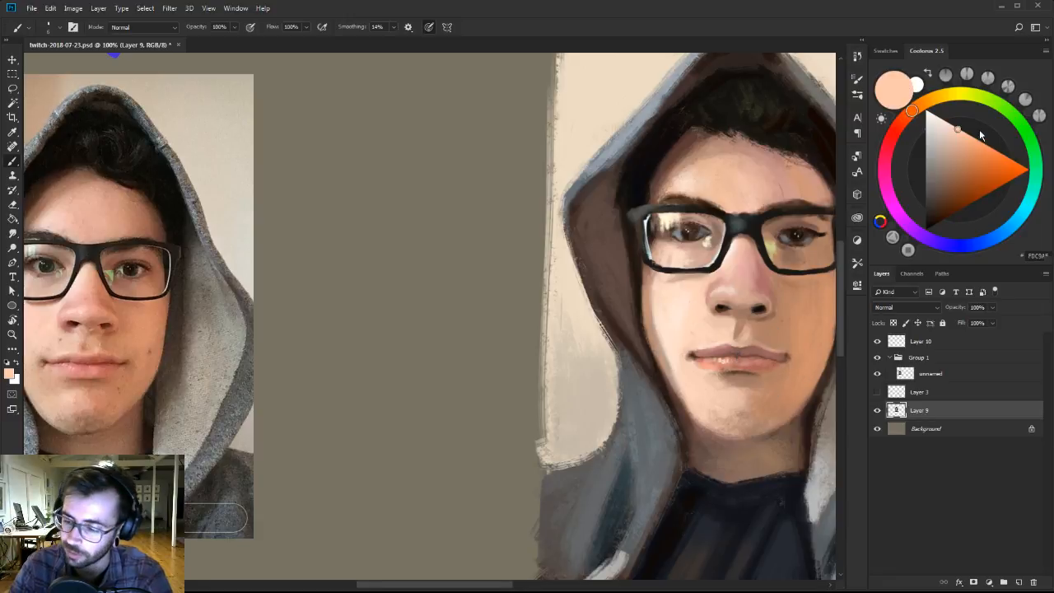
Mix a very pale peach for lower lip highlights and blend the middle of the lower lip with sampled salmon tones.
click(934, 115)
click(939, 110)
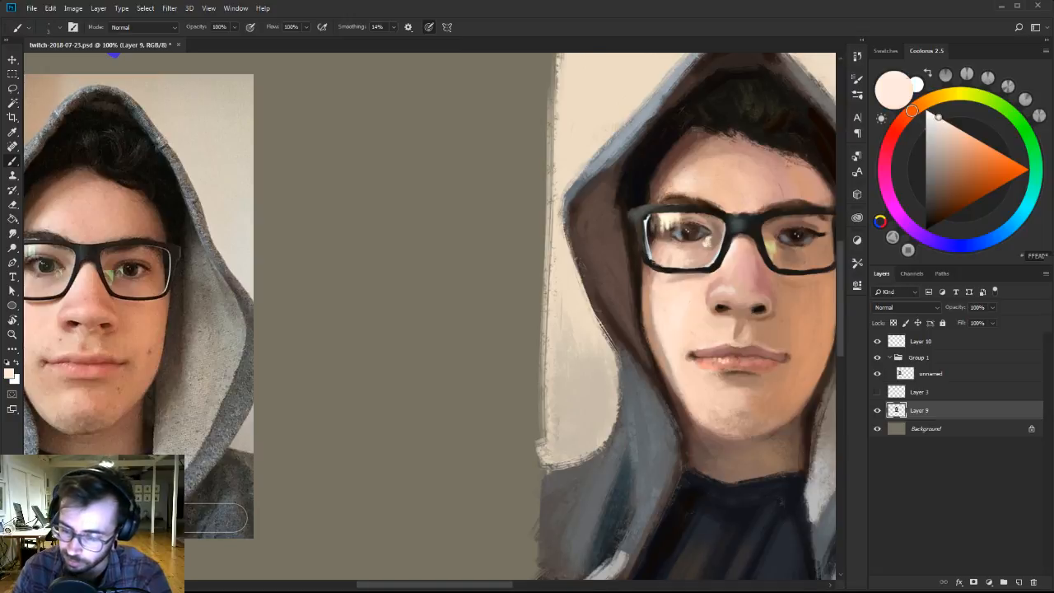
alt+click(718, 372)
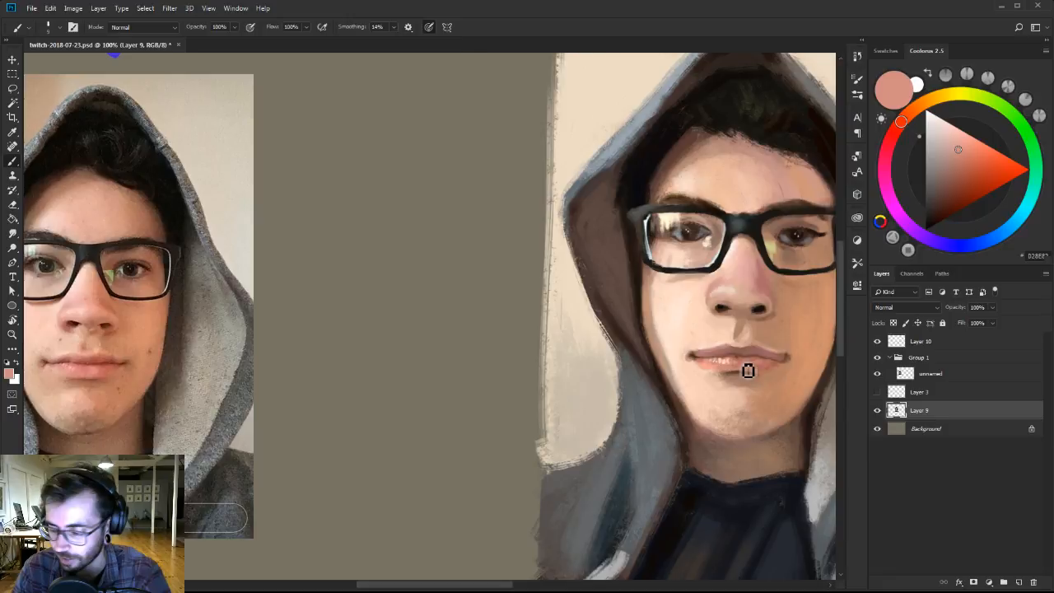
alt+click(748, 370)
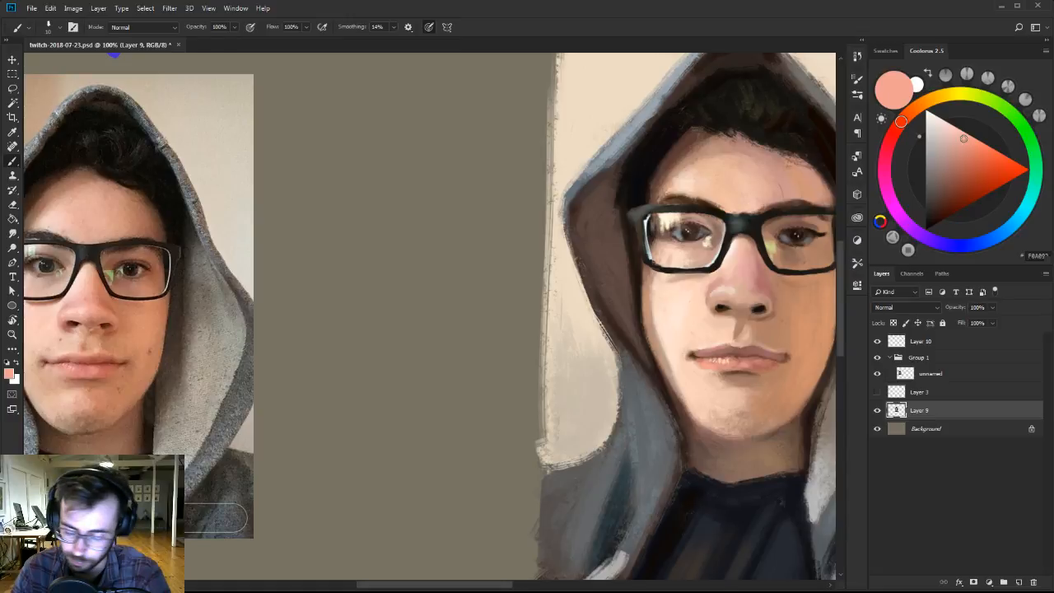
alt+click(743, 370)
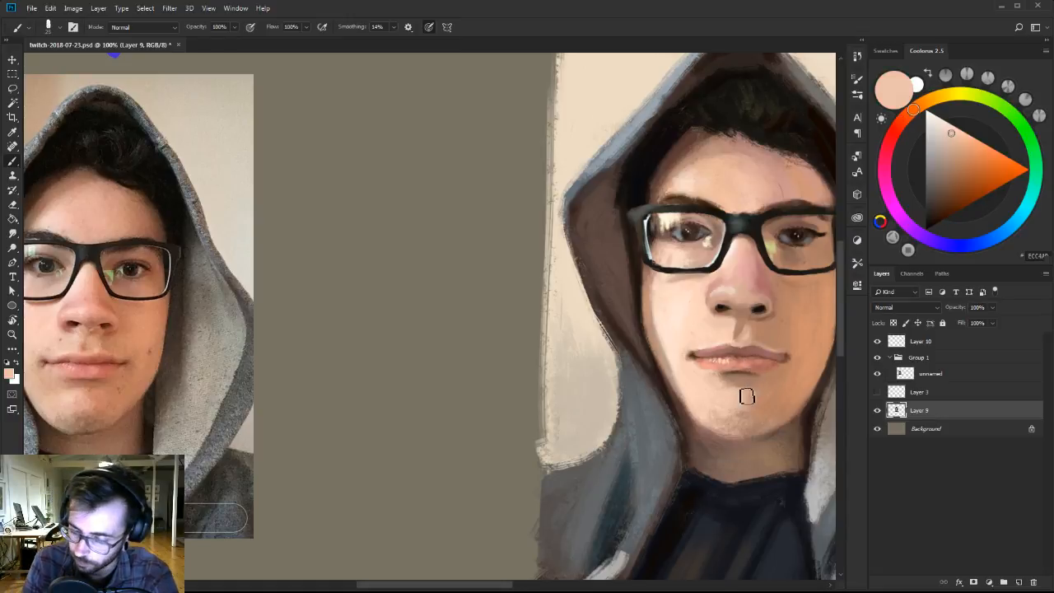
Soften the lower lip's bottom edge and the shadow beneath it with sampled light peach, brown and tan tones.
alt+click(737, 378)
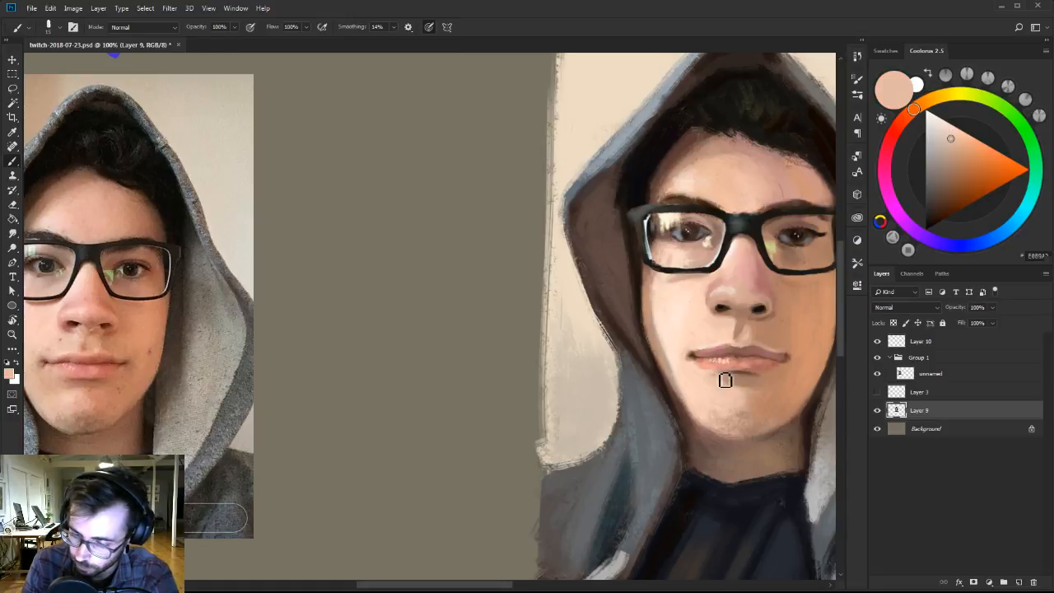
alt+click(737, 374)
alt+click(748, 381)
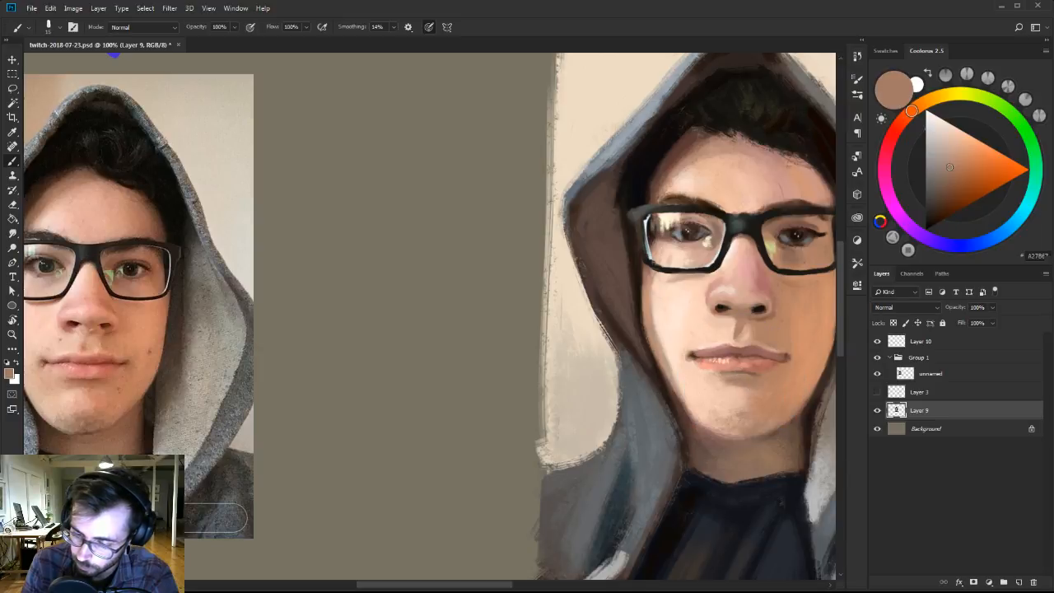
alt+click(740, 380)
alt+click(769, 381)
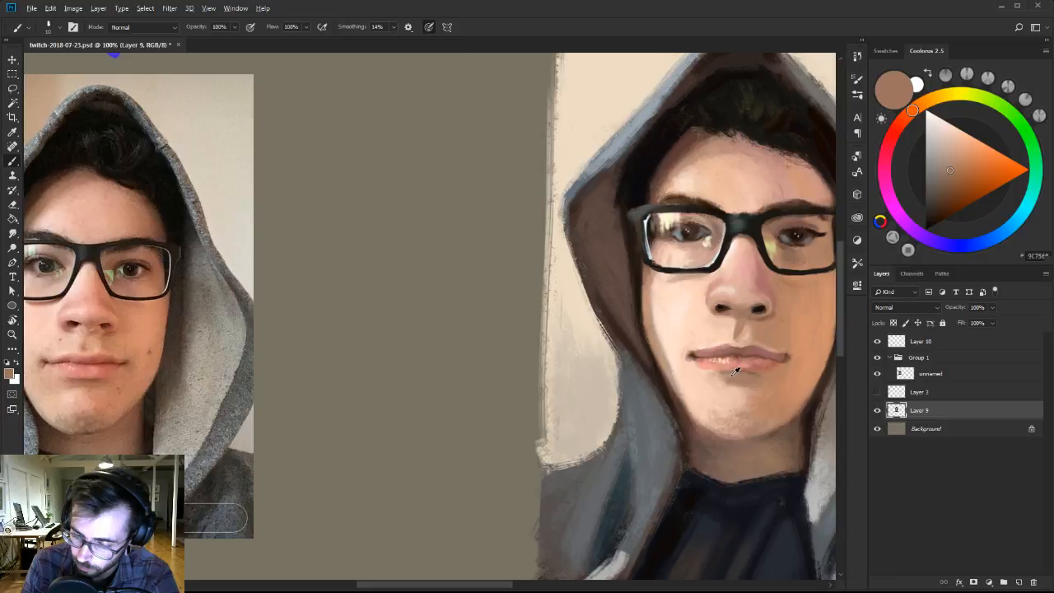
alt+click(735, 372)
alt+click(796, 363)
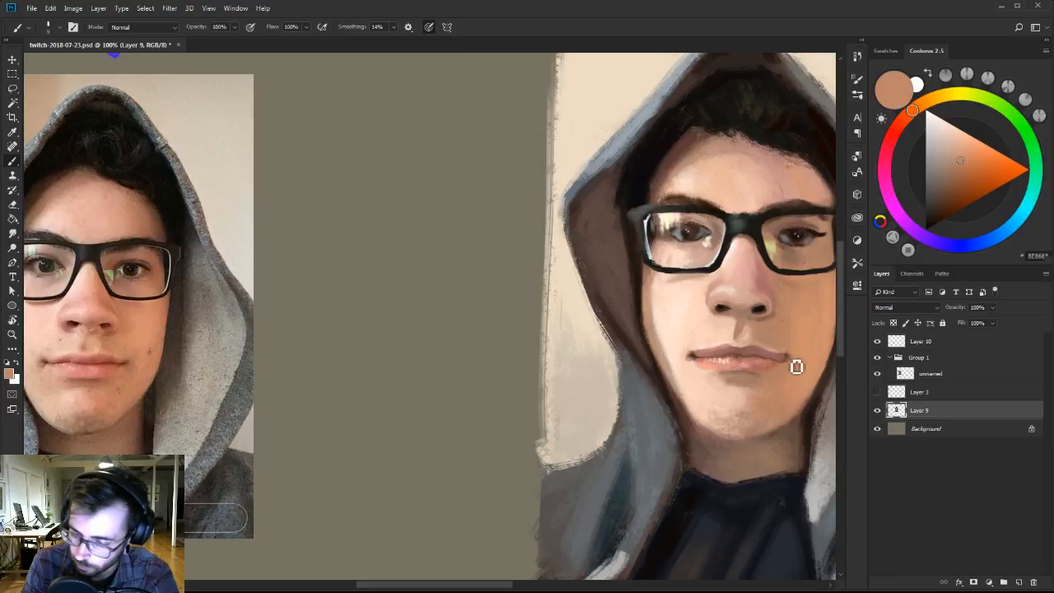
alt+click(777, 318)
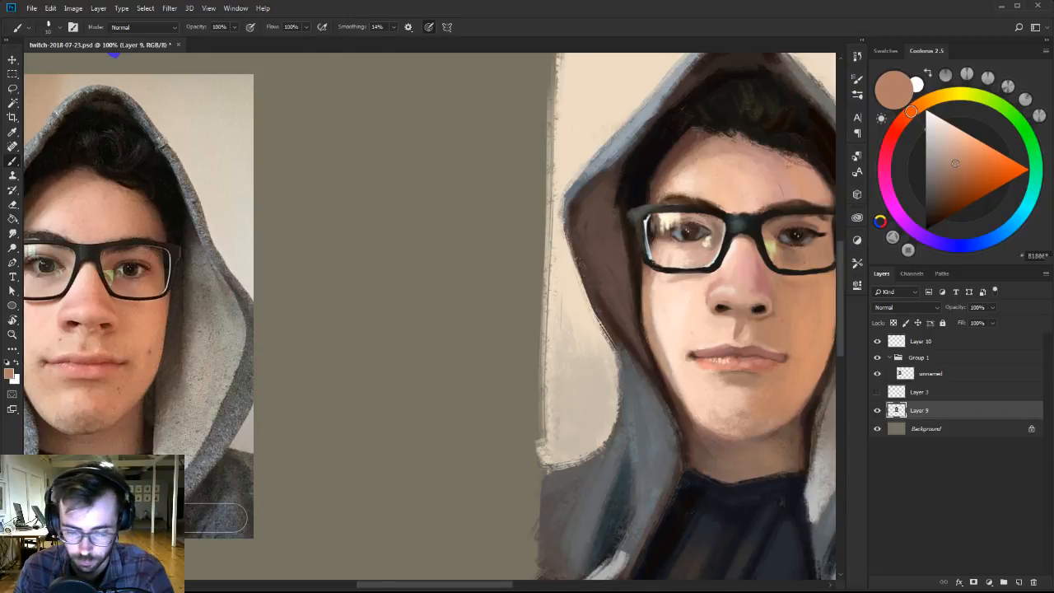
Switch to the 101 px brush of Ben Brushes-2.
key(z)
drag(782, 329, 749, 327)
drag(791, 321, 725, 346)
drag(741, 352, 736, 354)
key(b)
right_click(715, 376)
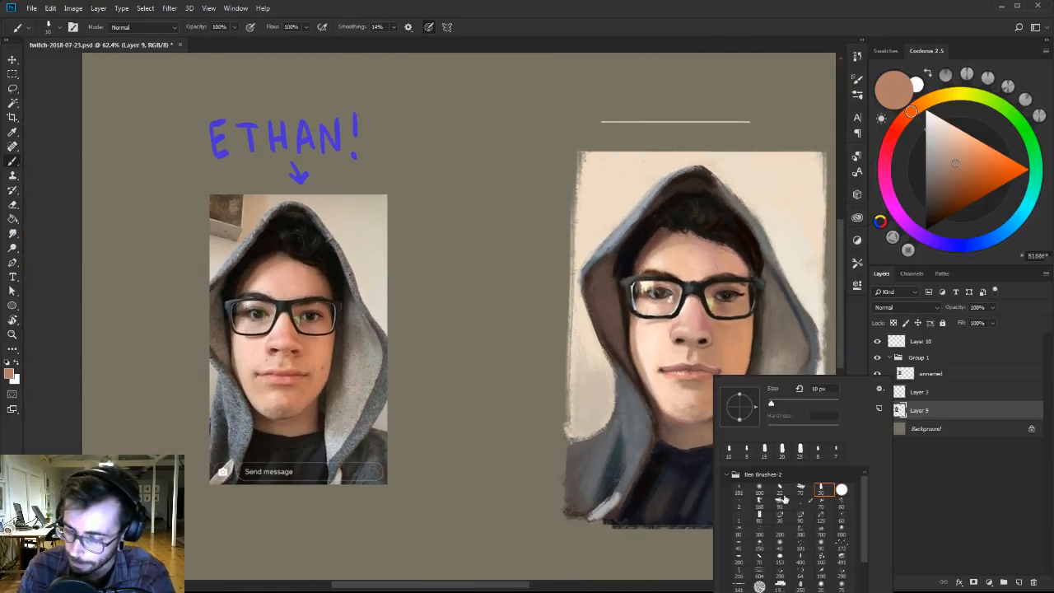
click(739, 491)
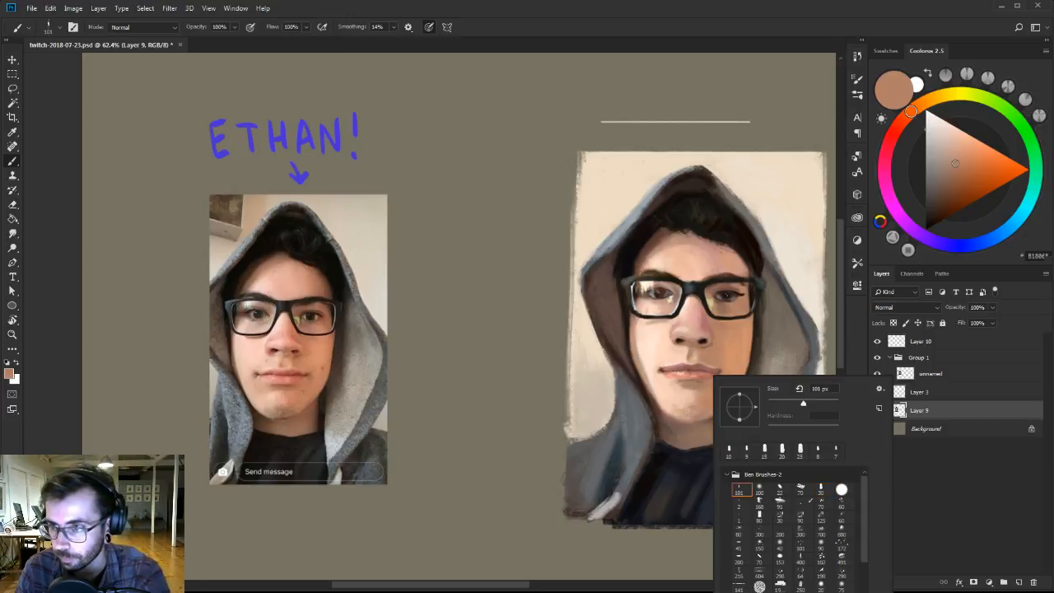
alt+click(694, 392)
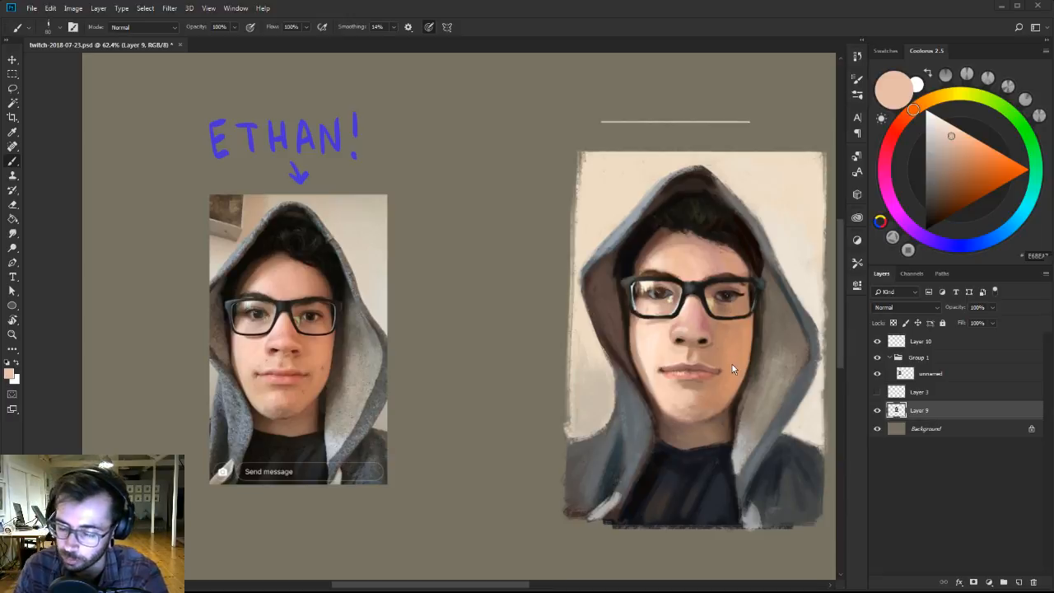
Blend the chin and the shadow below the lower lip with sampled tan, light peach and muted brown tones.
drag(732, 346, 704, 362)
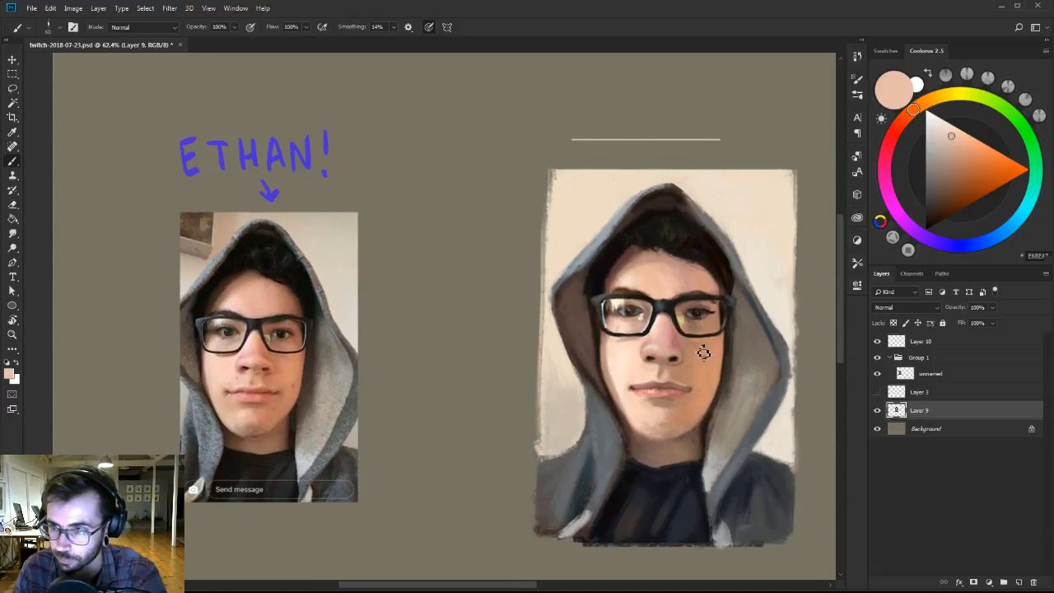
alt+click(681, 406)
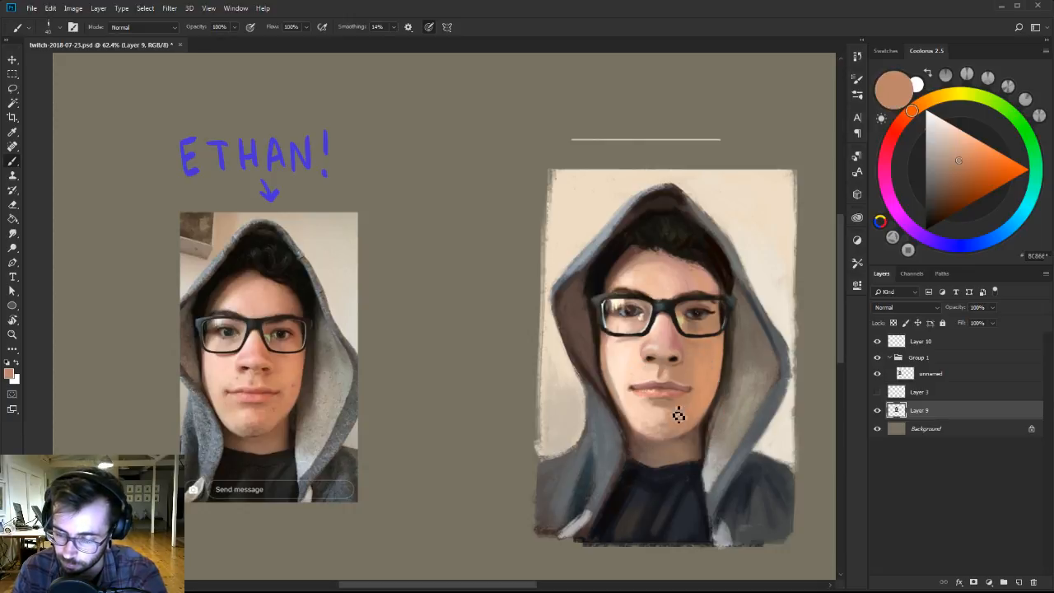
alt+click(659, 408)
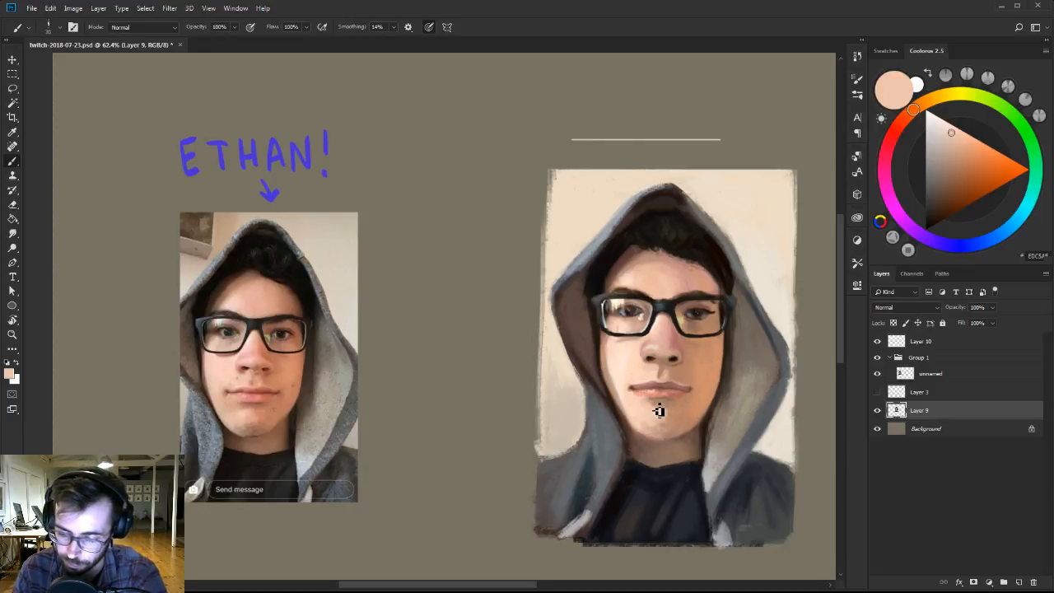
alt+click(679, 416)
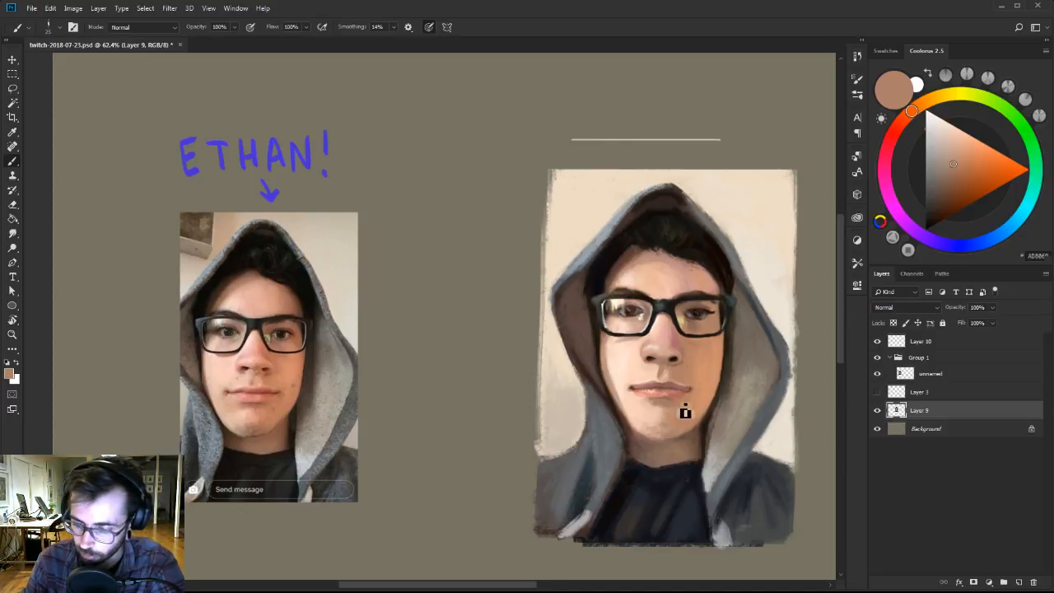
alt+click(670, 418)
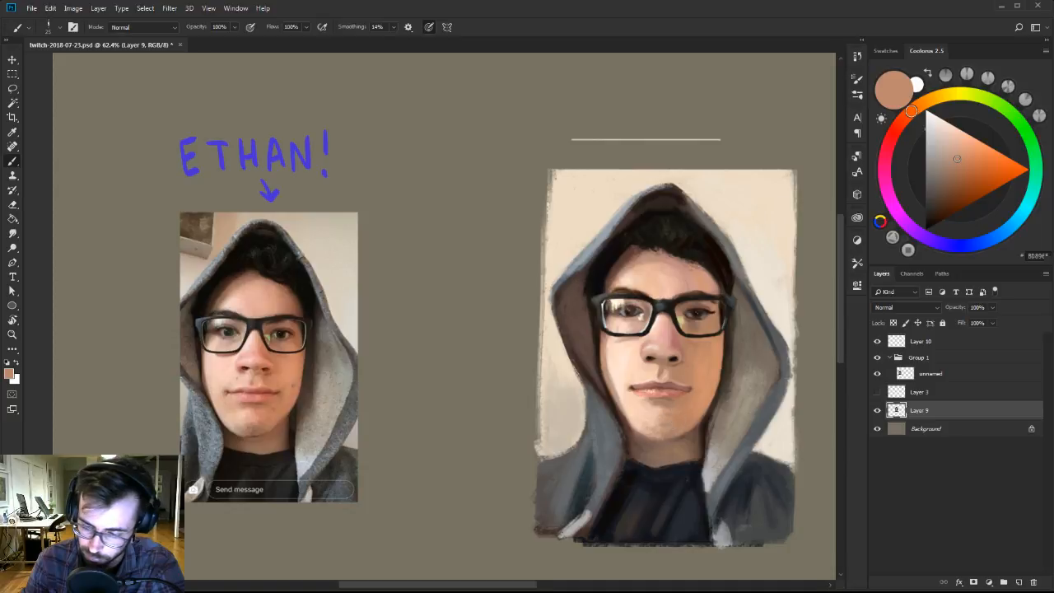
alt+click(664, 412)
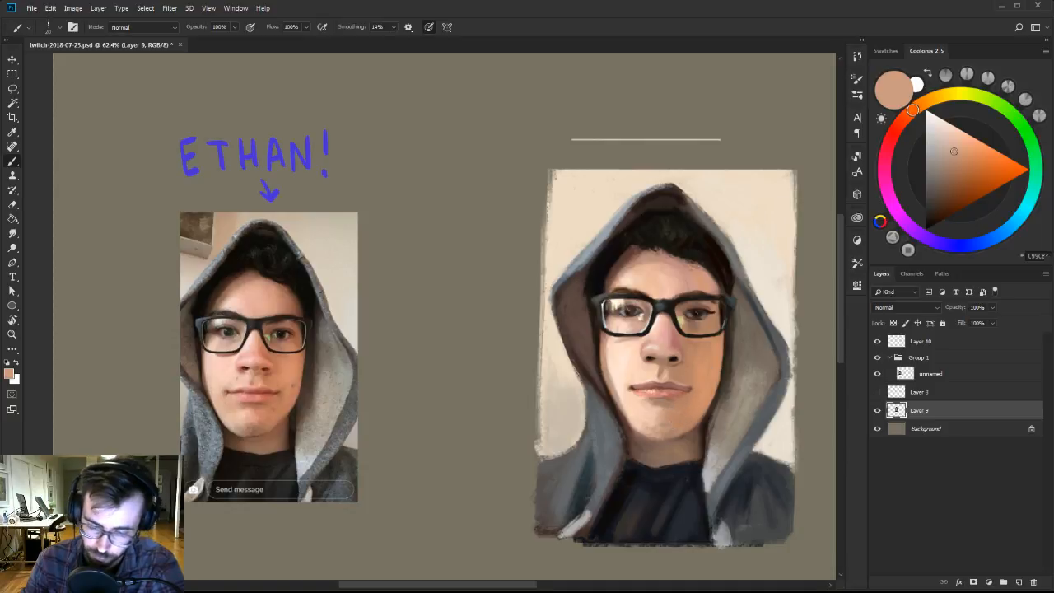
alt+click(659, 404)
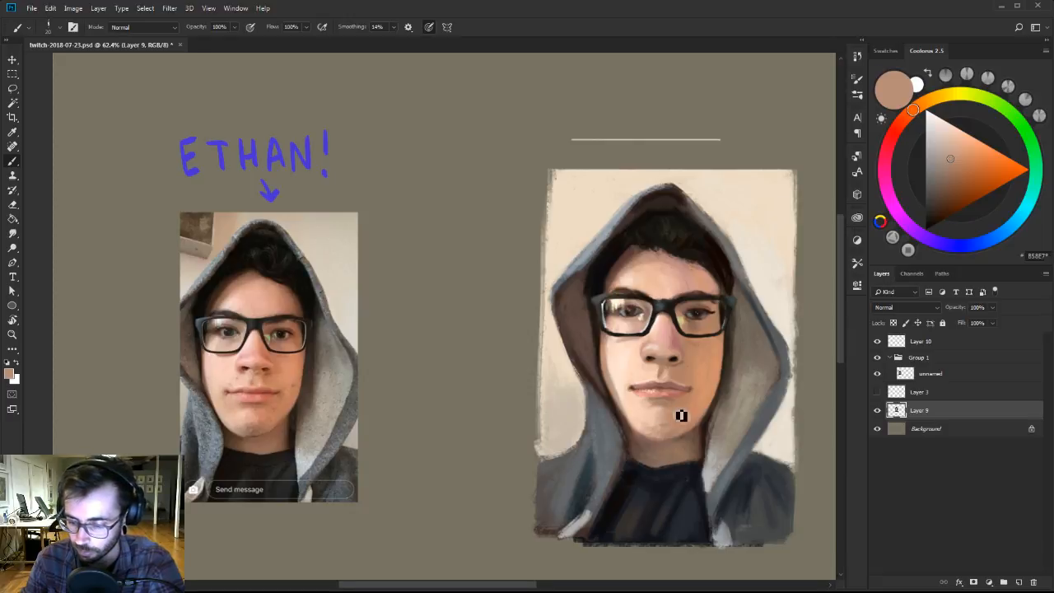
alt+click(682, 408)
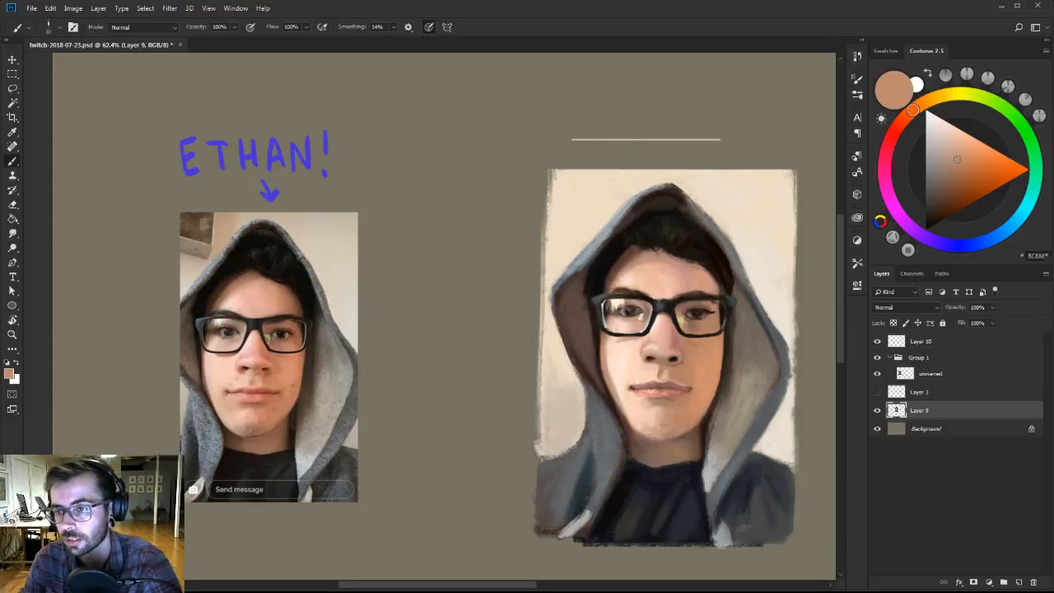
drag(704, 392, 699, 392)
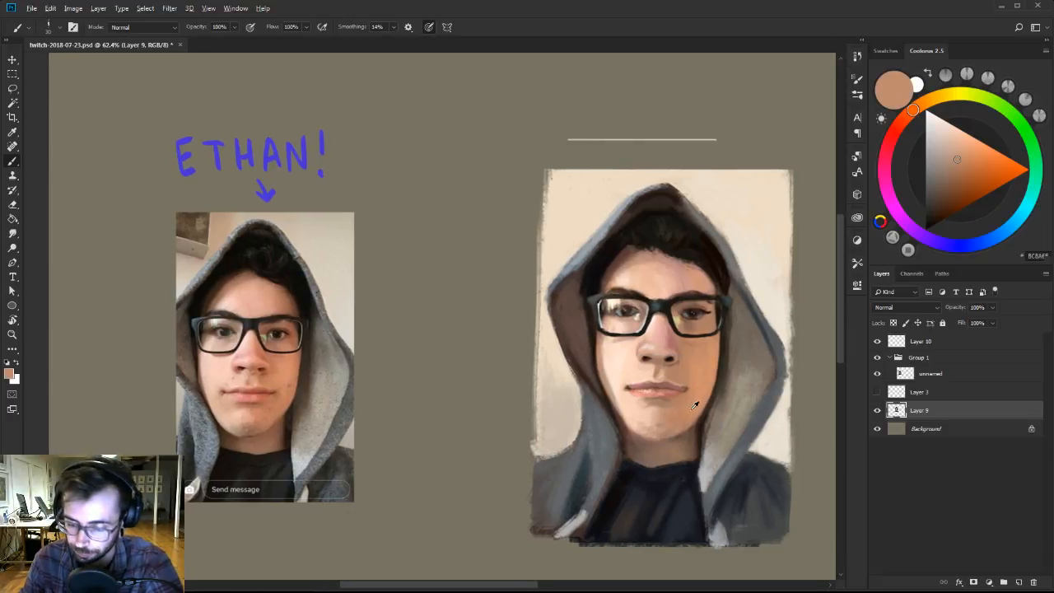
Blend the cheek and chin with sampled tan and orange-brown skin tones, and compare the values with the reference in a grayscale proof view.
alt+click(690, 403)
alt+click(696, 369)
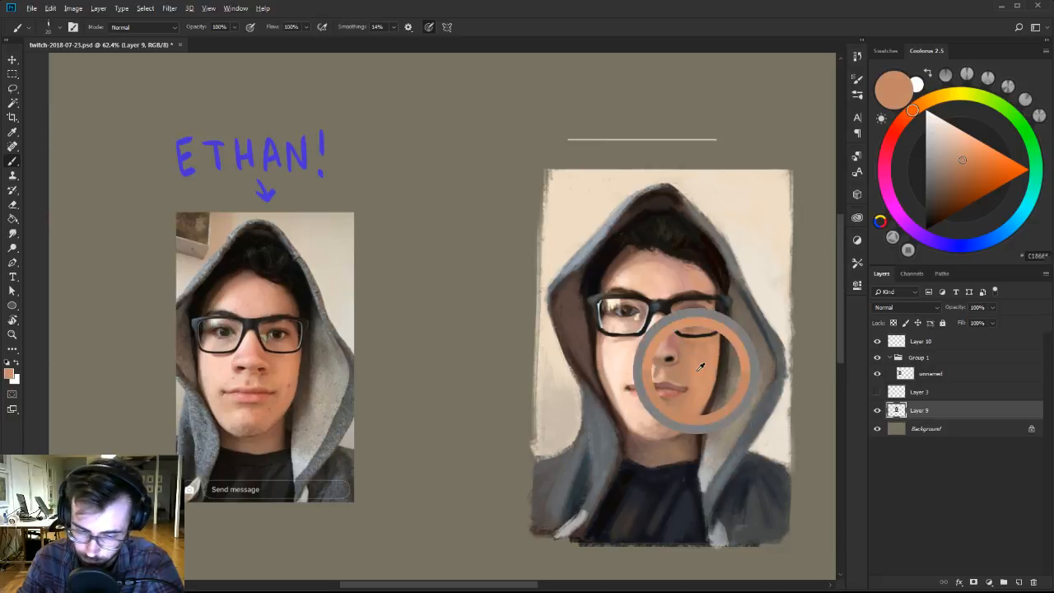
alt+click(668, 415)
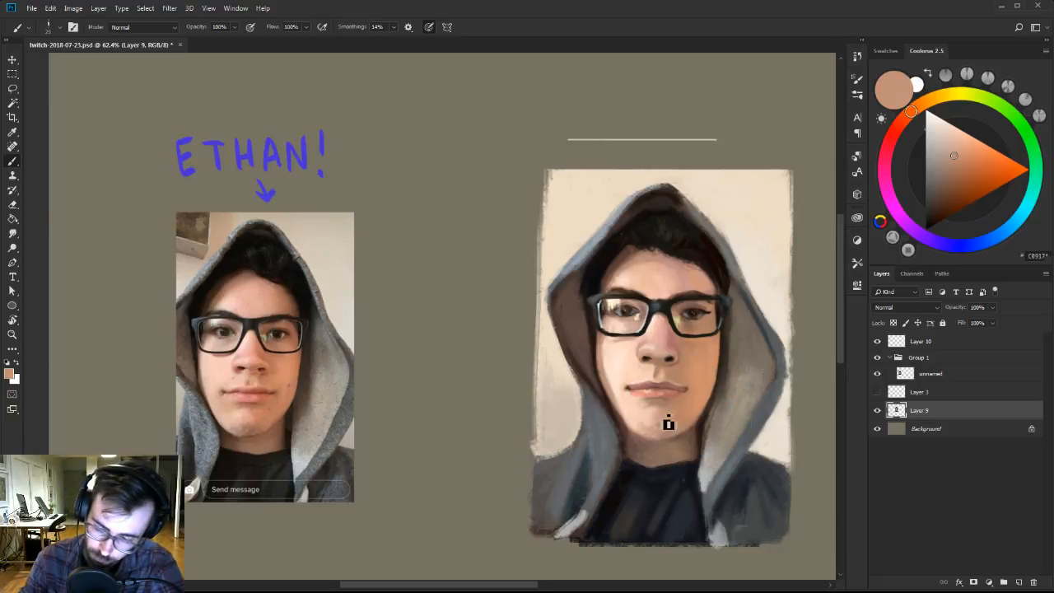
key(ctrl+y)
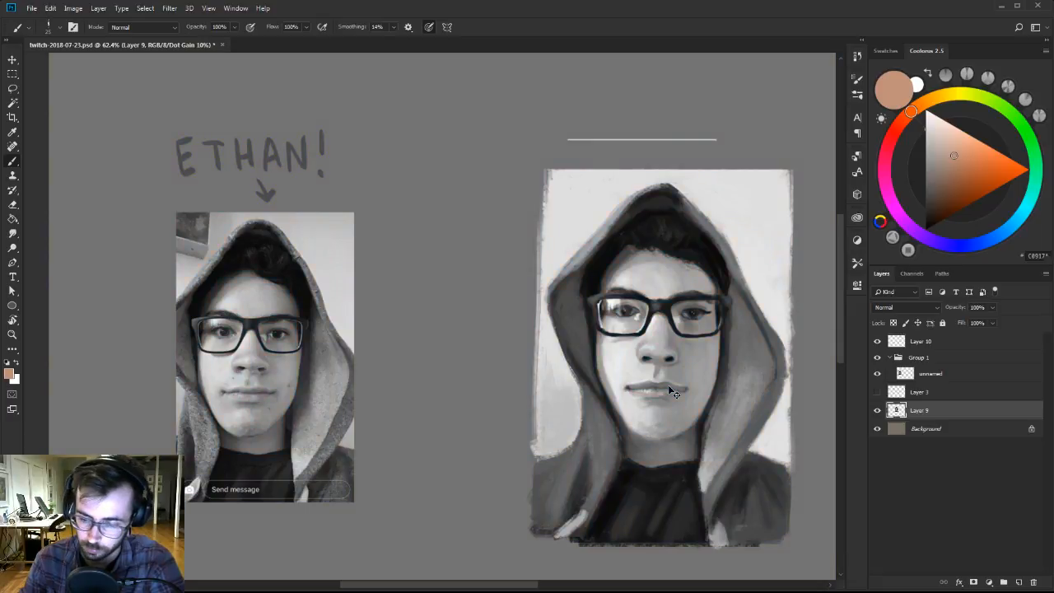
key(ctrl+y)
Touch up the forehead highlights with a very pale peach and sample a dusty pink from the nose bridge.
alt+click(629, 278)
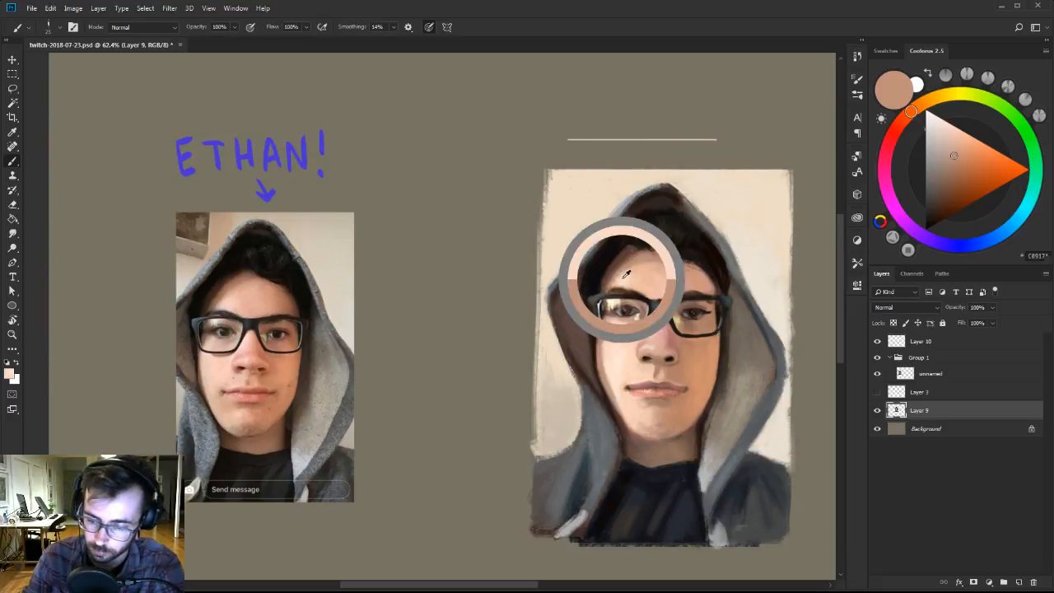
click(944, 121)
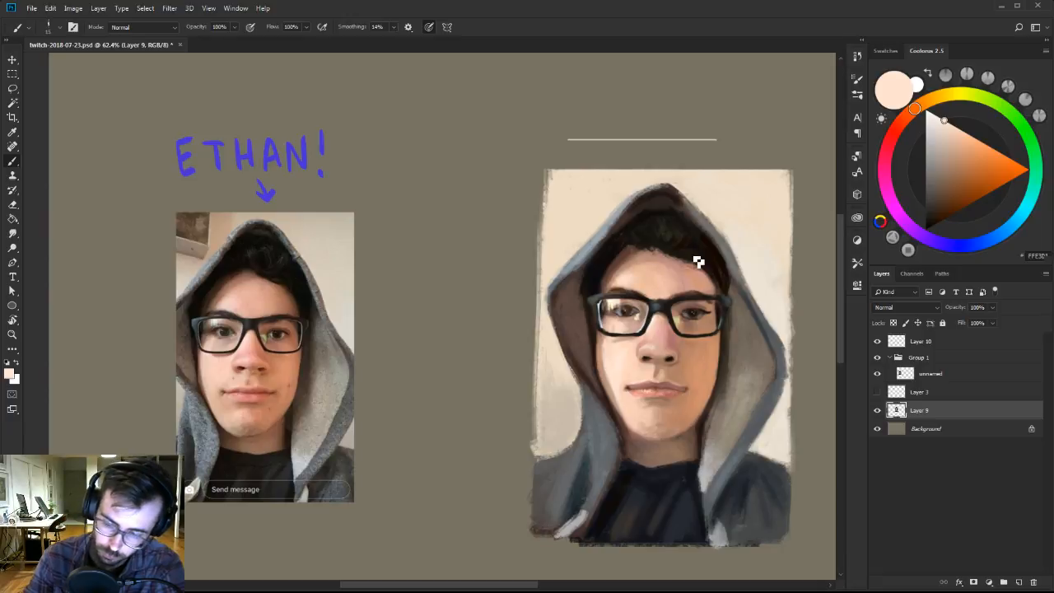
alt+click(668, 336)
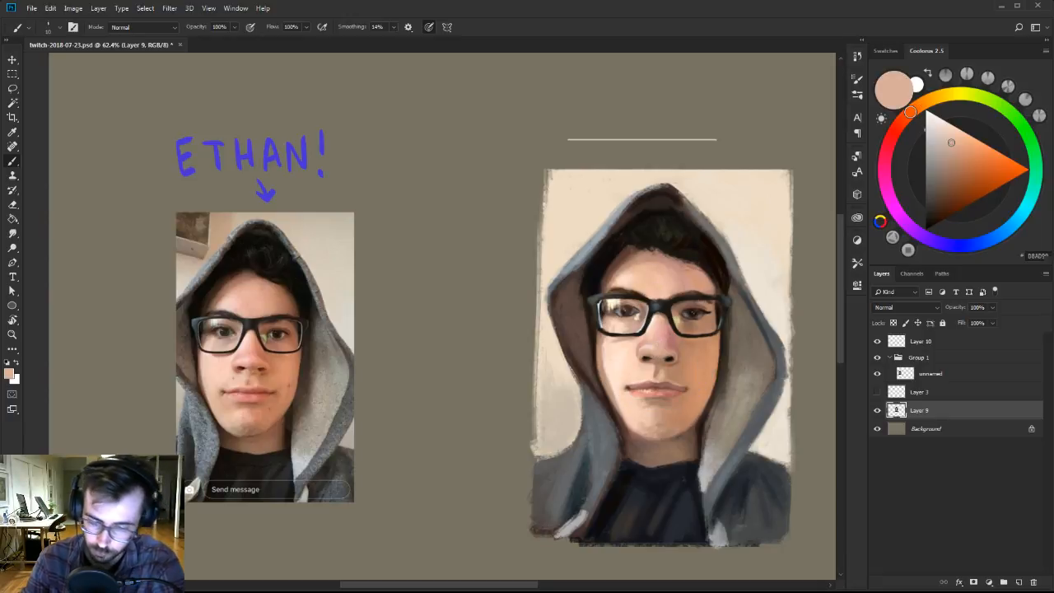
Paint a pale yellow-green reflection beside the nose in the right lens with the 30 px brush of Ben Brushes-2 at a small size.
key(z)
drag(709, 312, 737, 310)
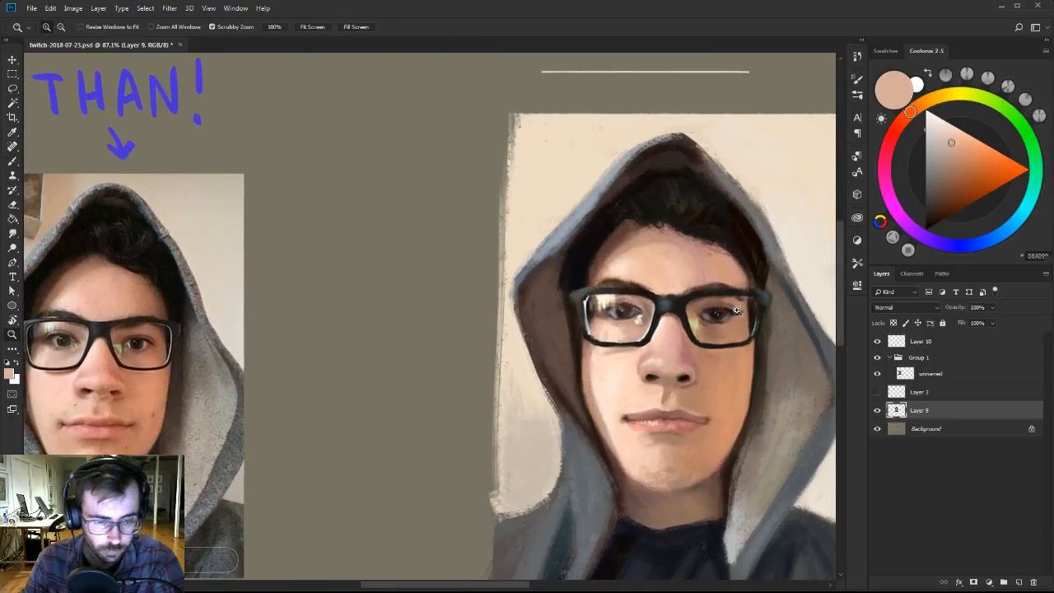
key(b)
click(991, 100)
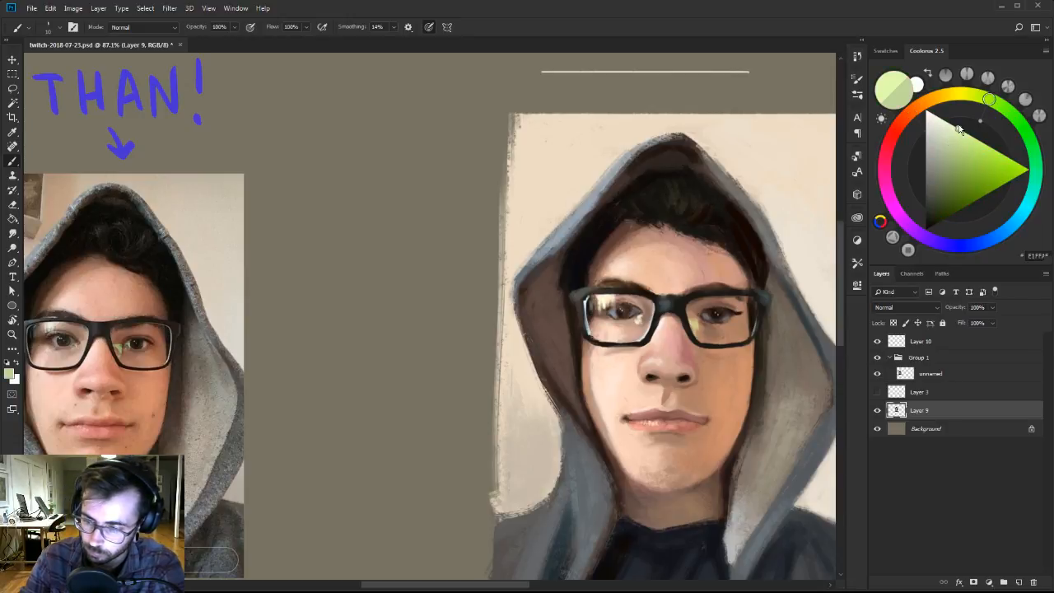
click(960, 129)
right_click(749, 342)
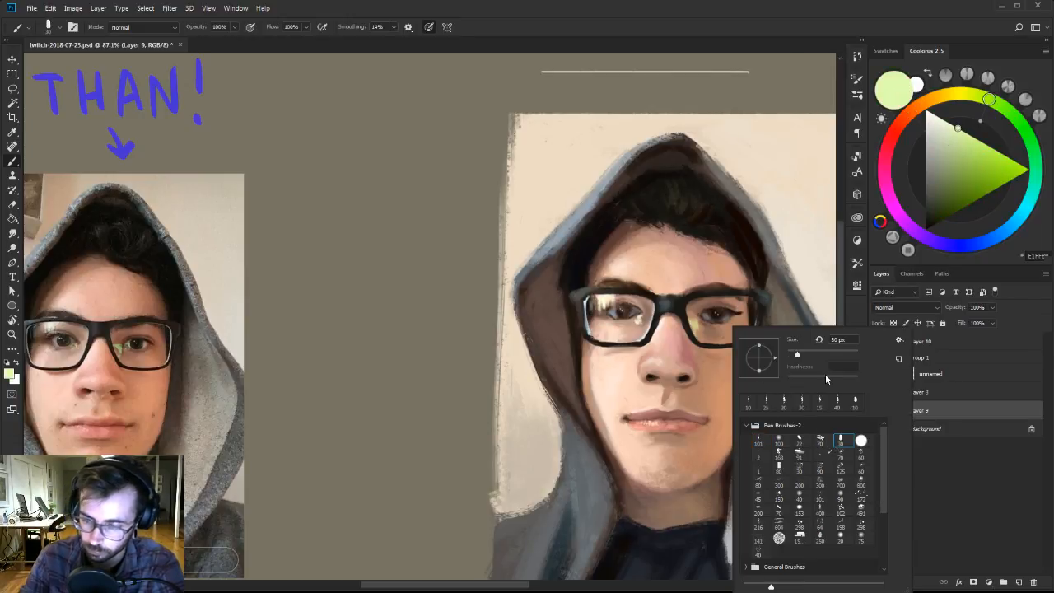
click(800, 14)
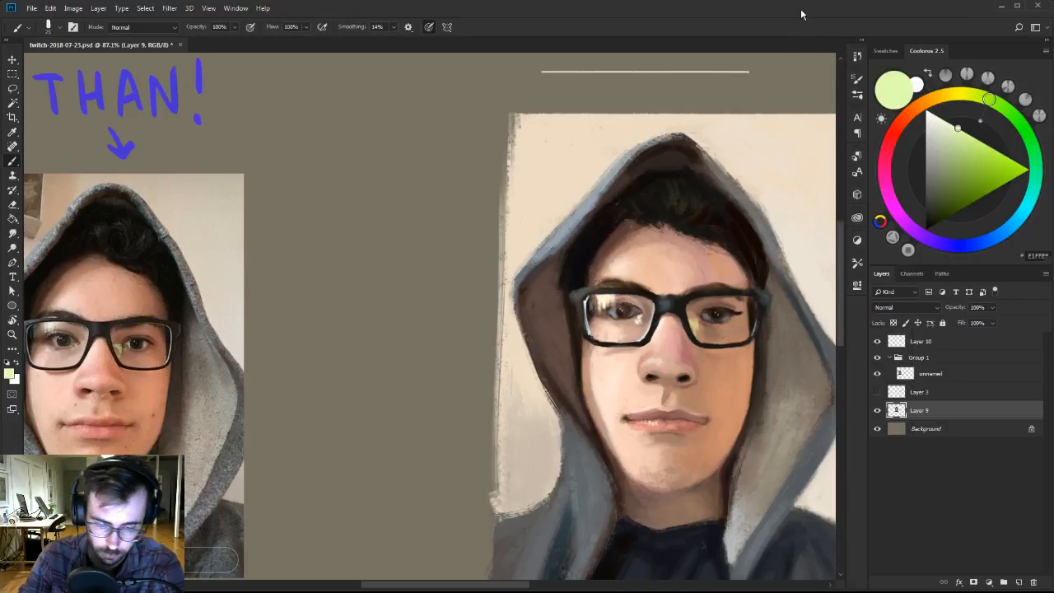
drag(706, 333, 701, 325)
alt+click(701, 320)
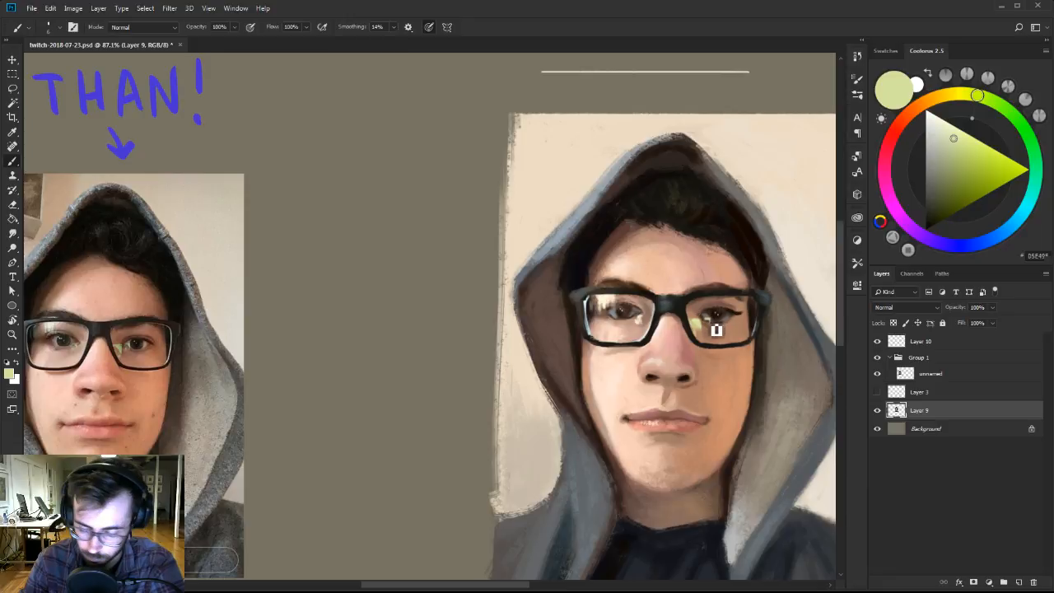
drag(717, 329, 736, 332)
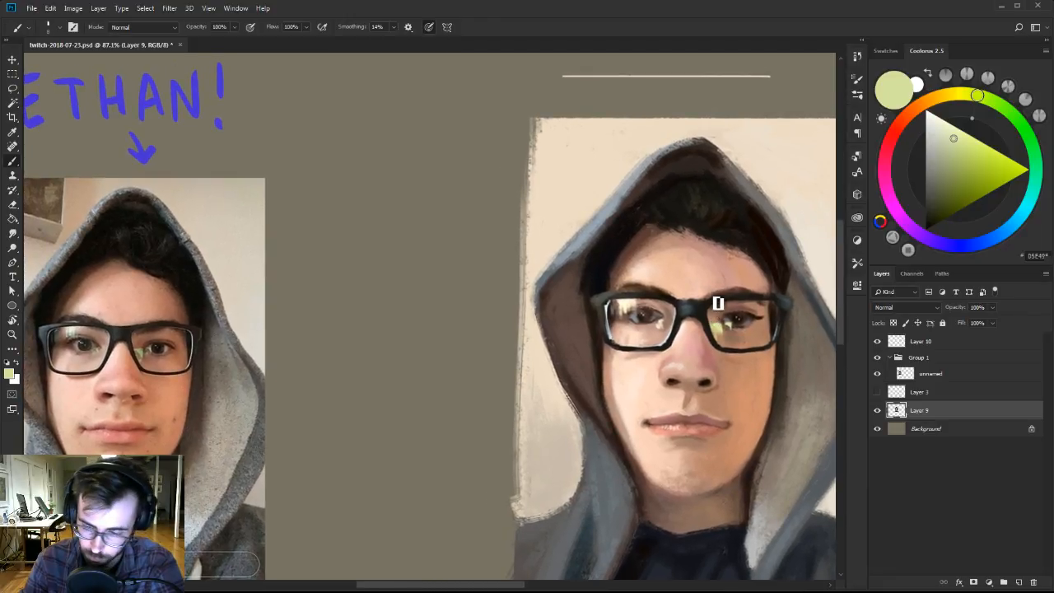
Refine the eye and eyelid behind the right lens with sampled pale peach and very dark brown tones.
alt+click(642, 329)
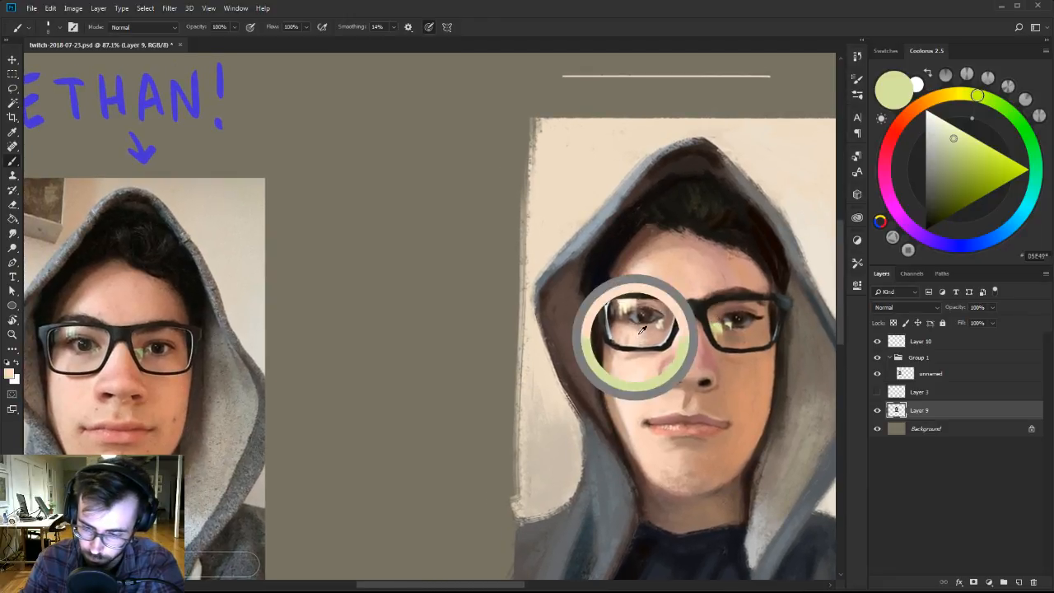
alt+click(735, 314)
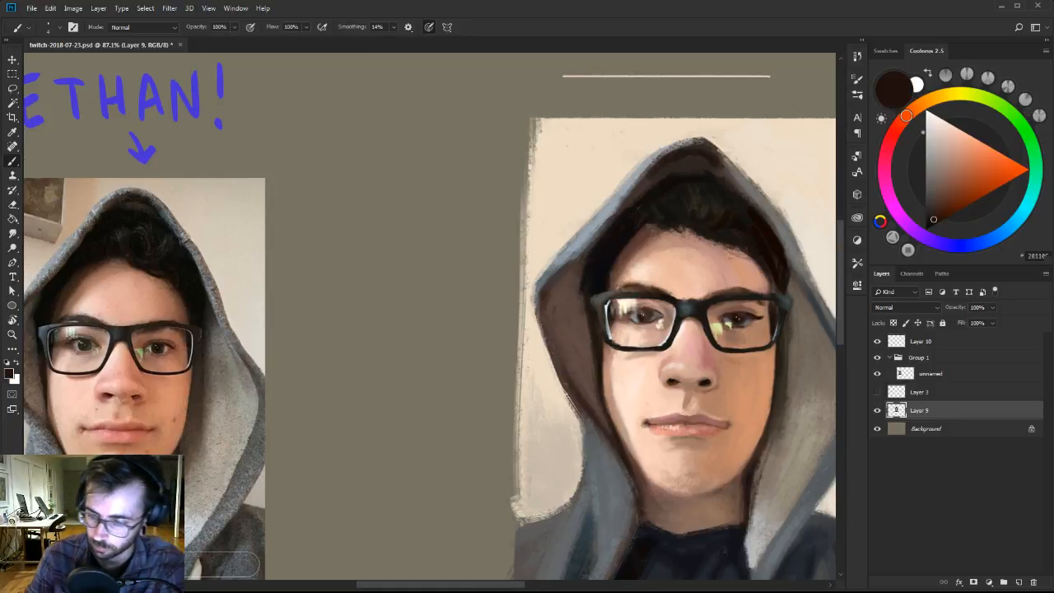
alt+click(779, 314)
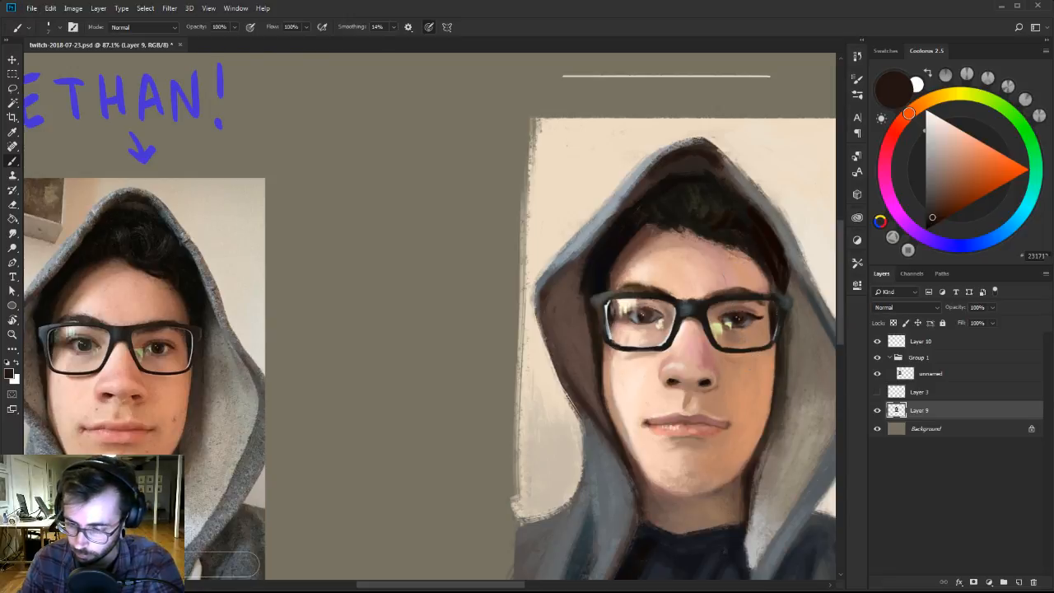
alt+click(769, 291)
key(bracketright)
Blend the skin around the right mouth corner and lower cheek with sampled tan and reddish-brown tones.
key(z)
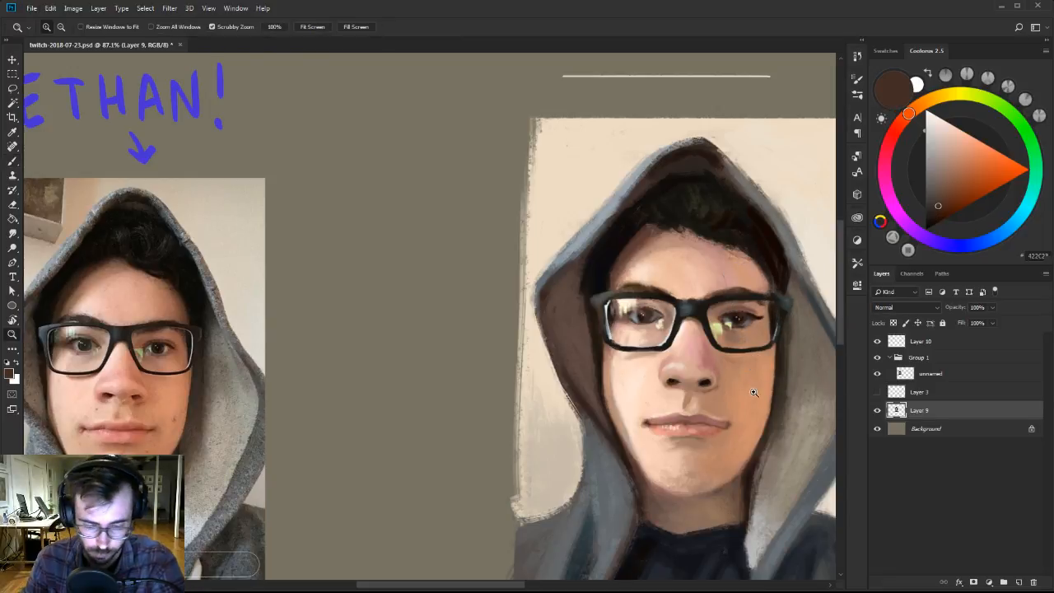
drag(755, 393, 742, 395)
key(b)
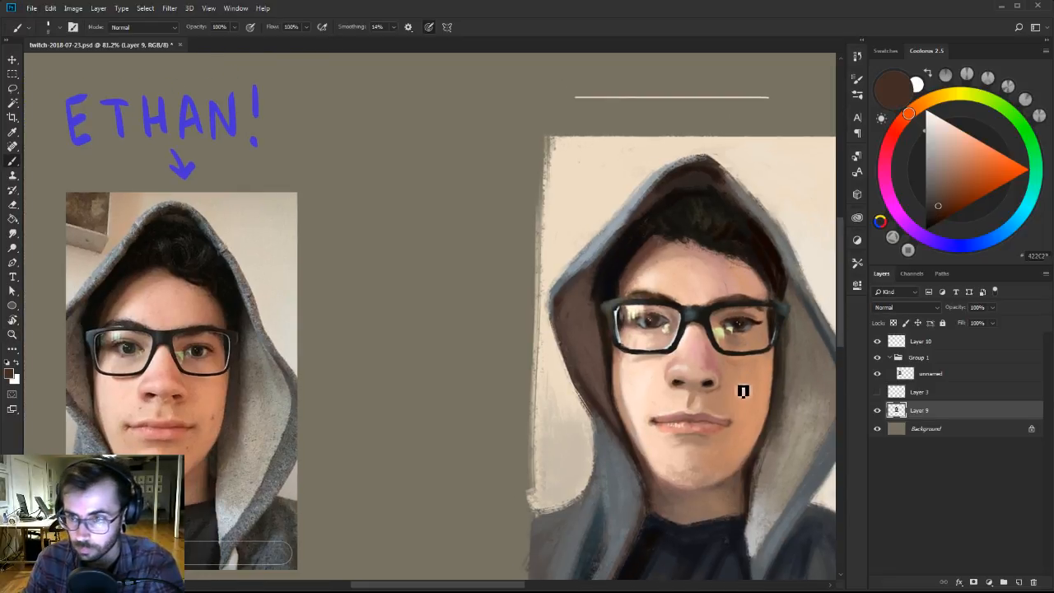
alt+click(737, 423)
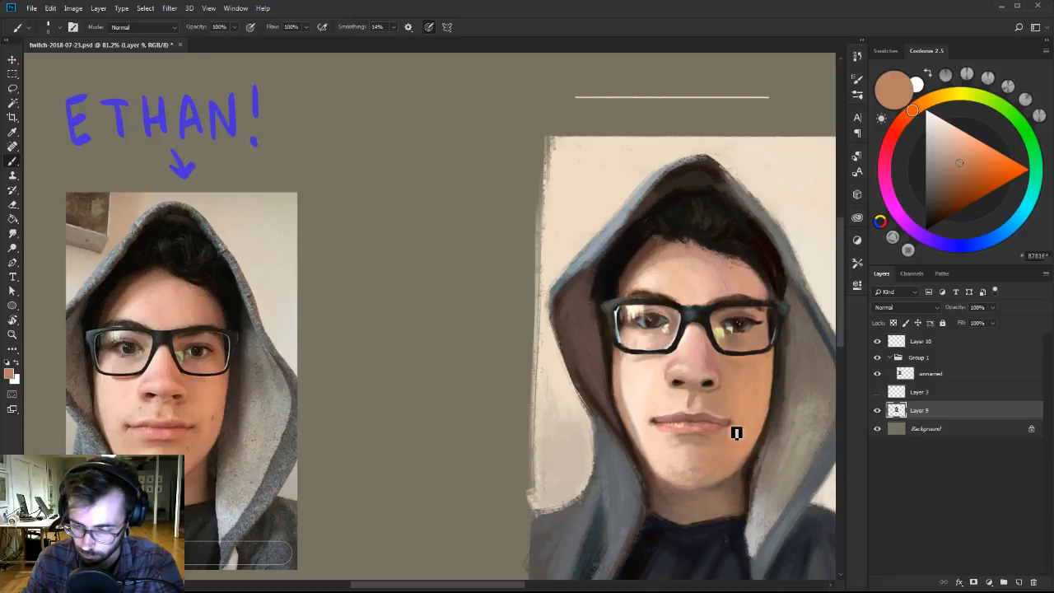
alt+click(735, 416)
alt+click(716, 392)
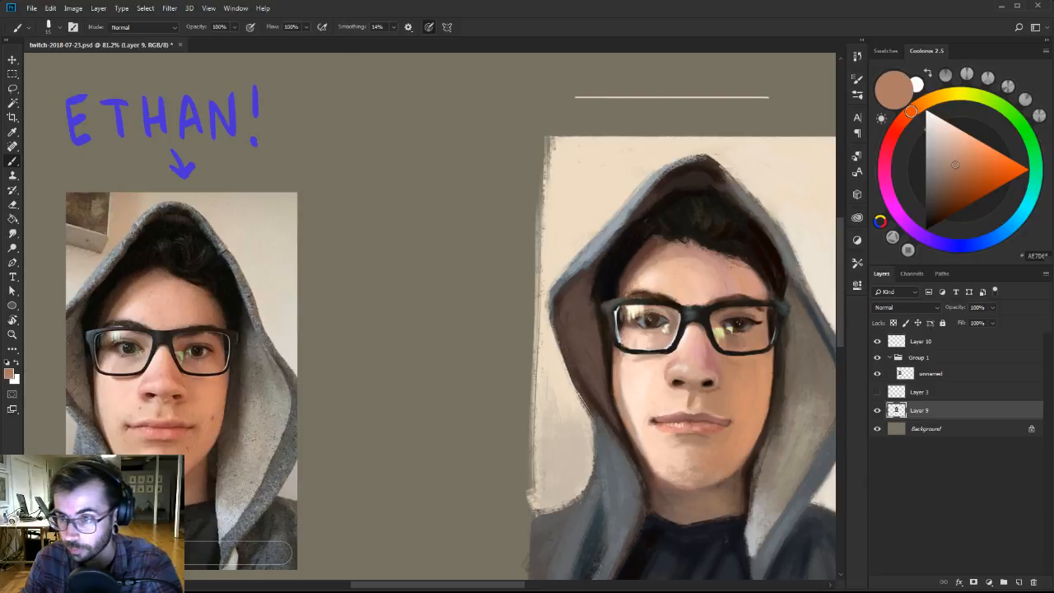
alt+click(743, 409)
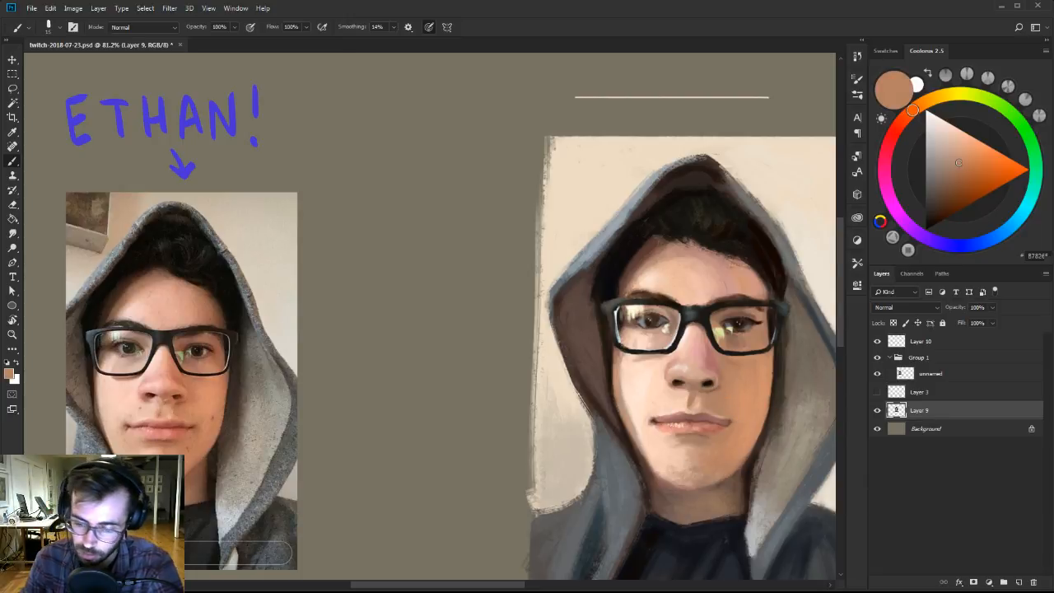
Refine both mouth corners and the adjoining skin with sampled dusty pink, light peach, tan and reddish-brown tones.
alt+click(661, 417)
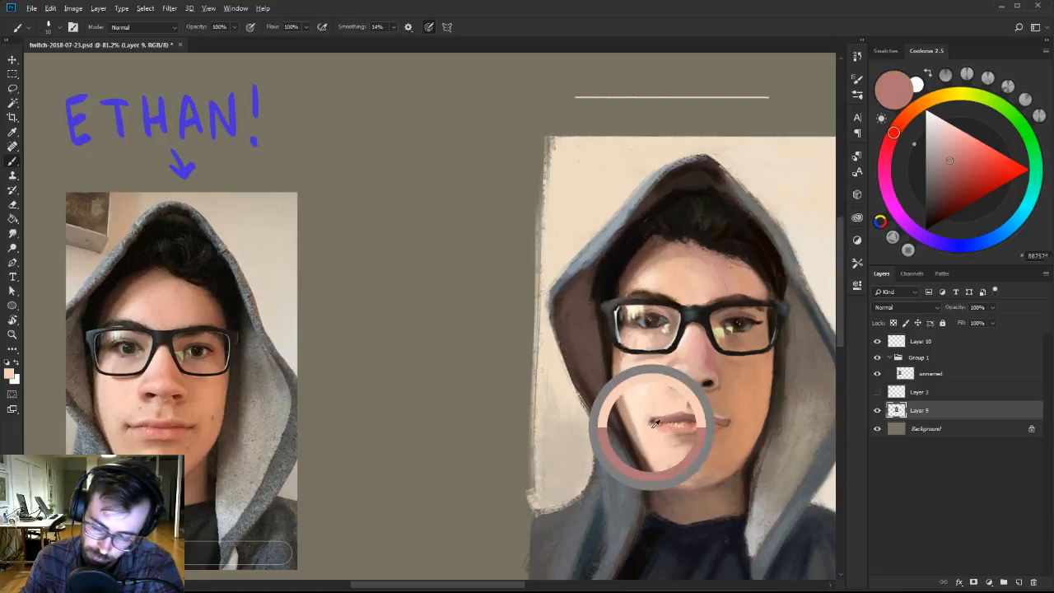
alt+click(655, 424)
key(bracketright)
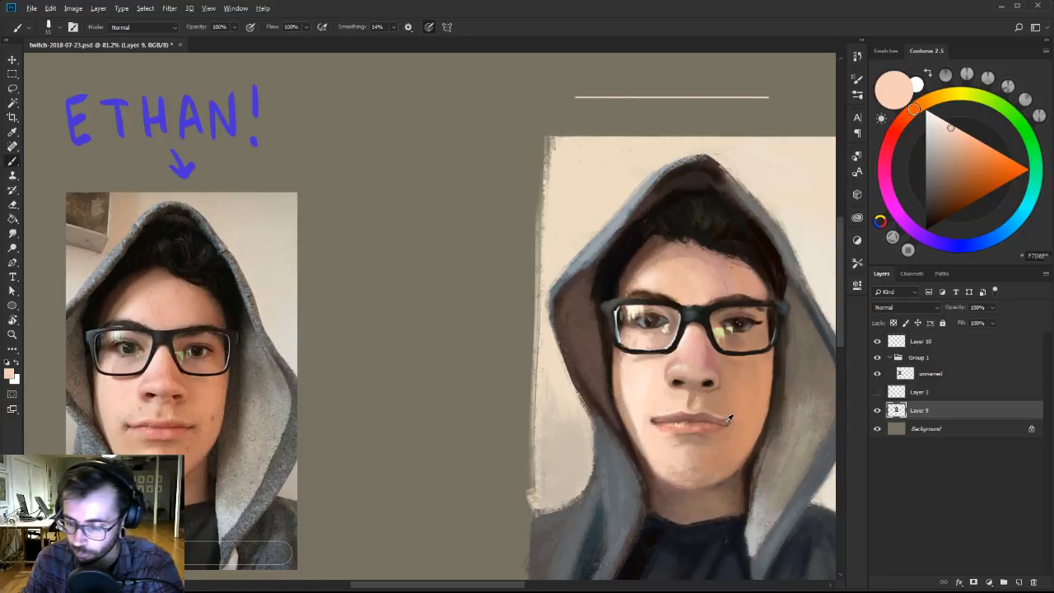
alt+click(728, 419)
alt+click(664, 416)
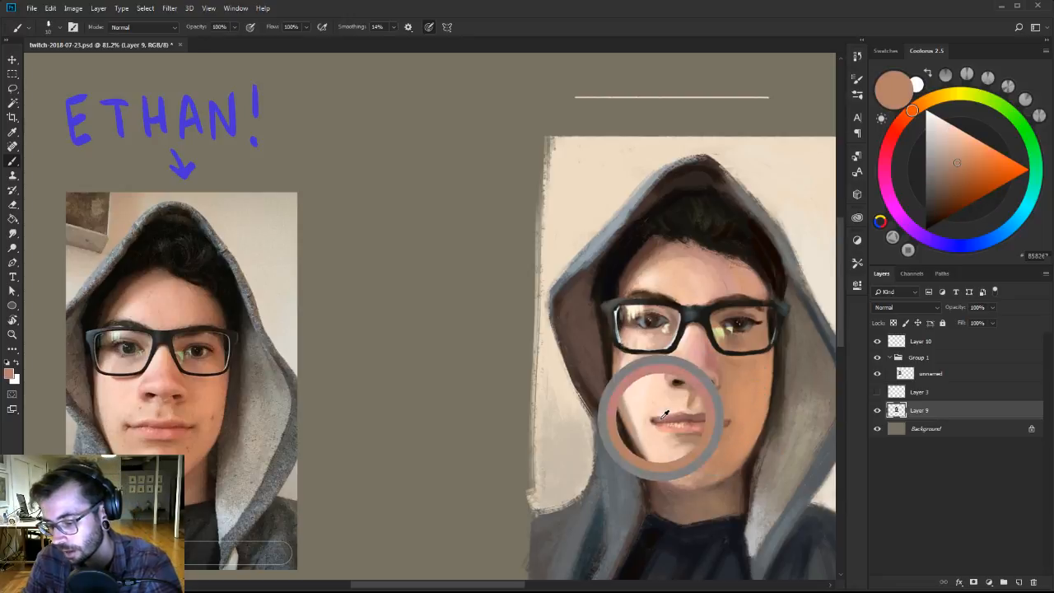
alt+click(649, 425)
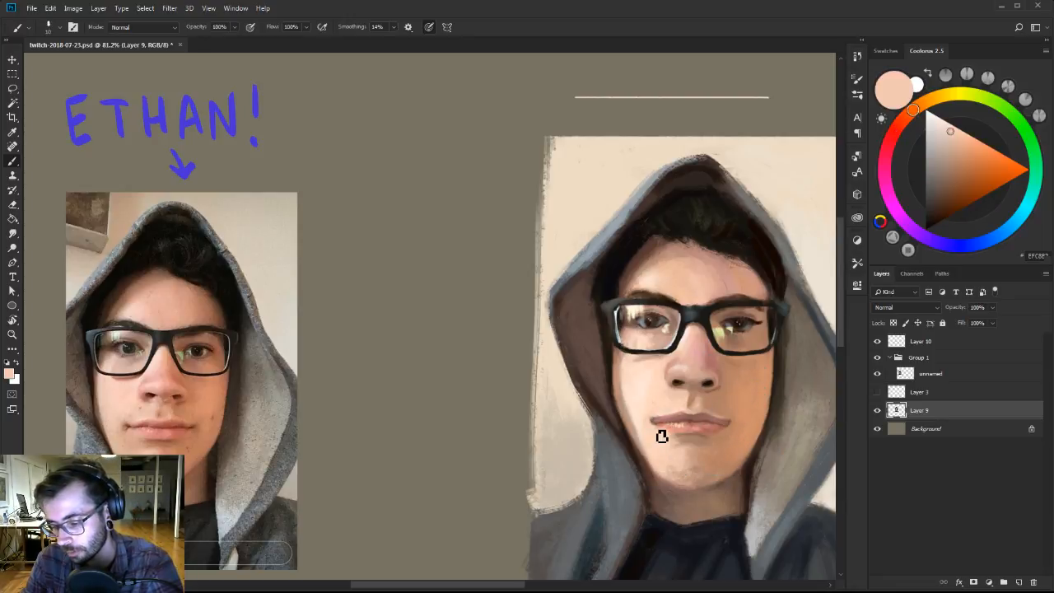
alt+click(728, 419)
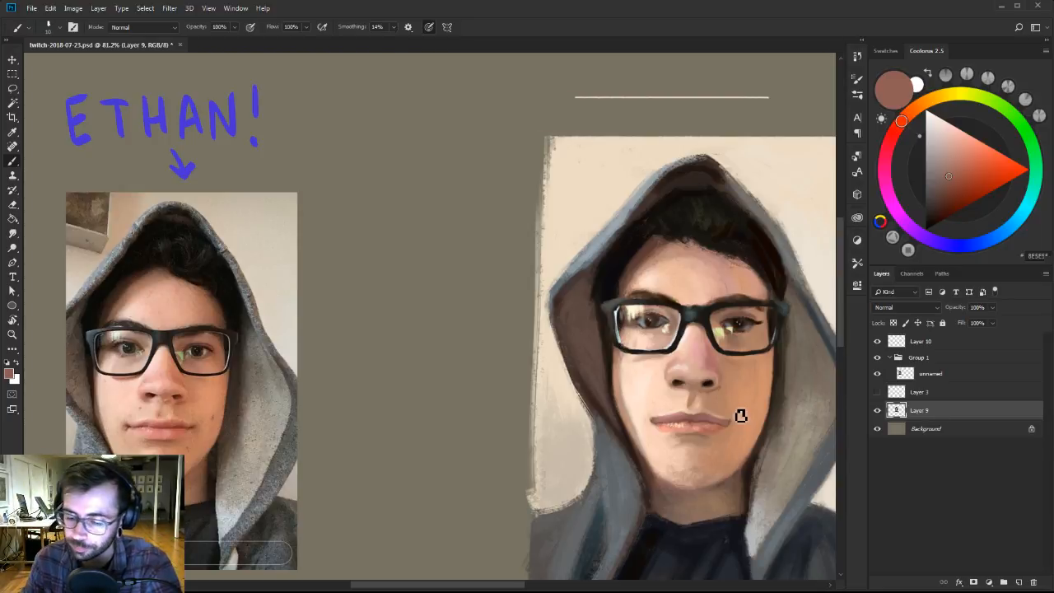
drag(751, 428, 724, 426)
mouse_move(760, 418)
mouse_down()
mouse_move(723, 421)
mouse_move(731, 410)
mouse_up()
Switch to the 101 px brush of Ben Brushes-2, reduce its size and shade the hood lining beside the right cheek with sampled gray-brown.
right_click(747, 404)
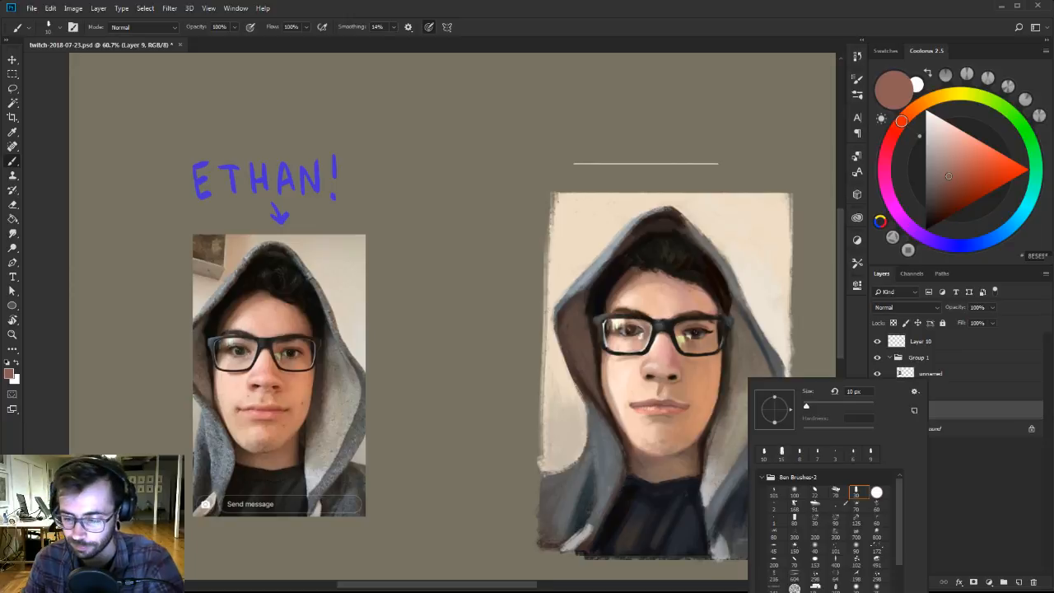
click(775, 493)
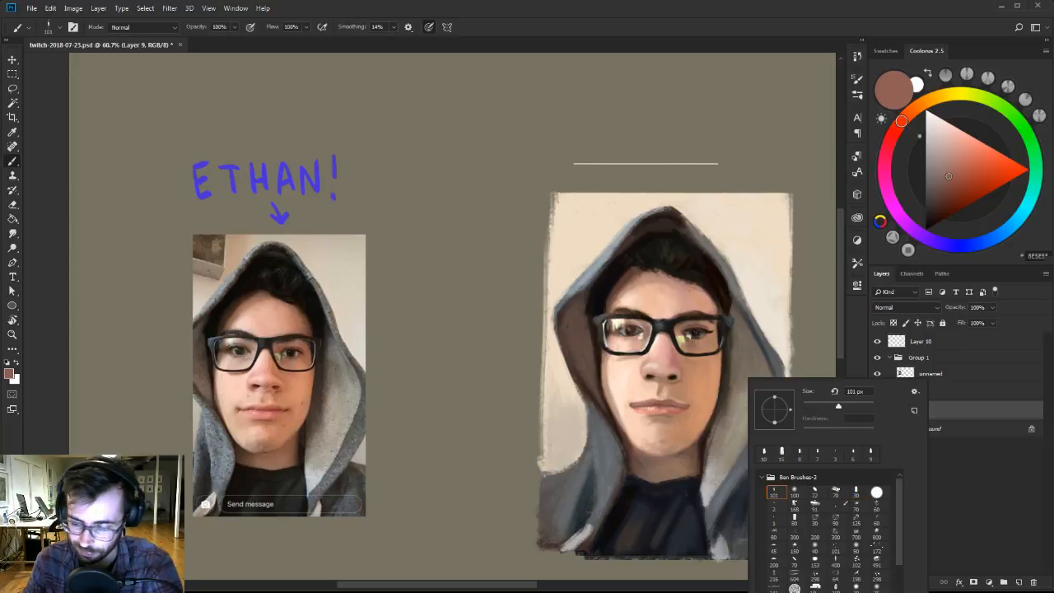
click(727, 416)
alt+click(727, 416)
key([)
key([)
key([)
key([)
key([)
key([)
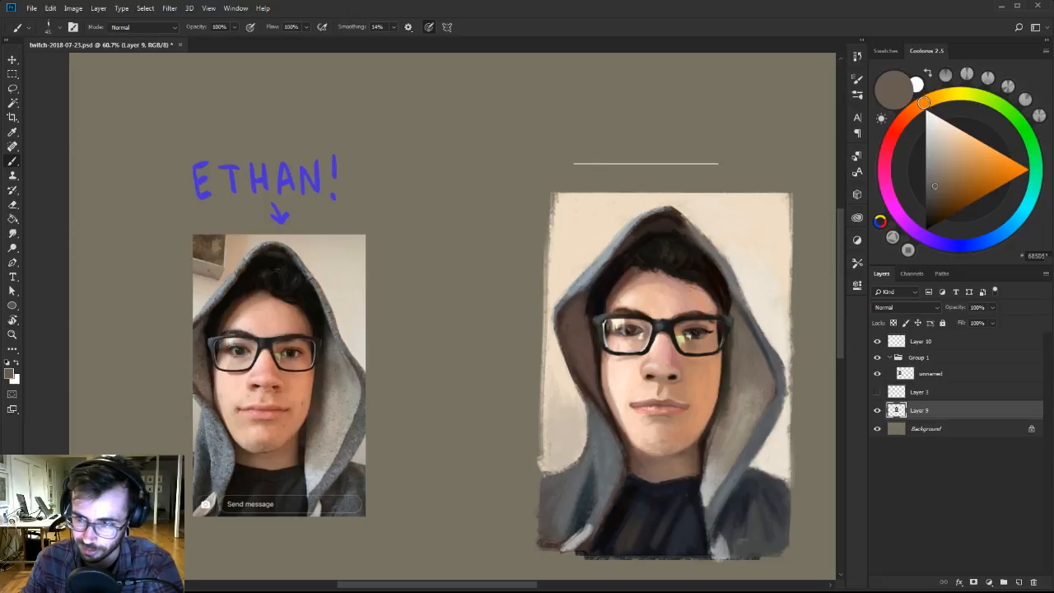
Clean up the background beside the left side of the hood with sampled light beige and repaint the shoulder edge in dark gray.
alt+click(560, 429)
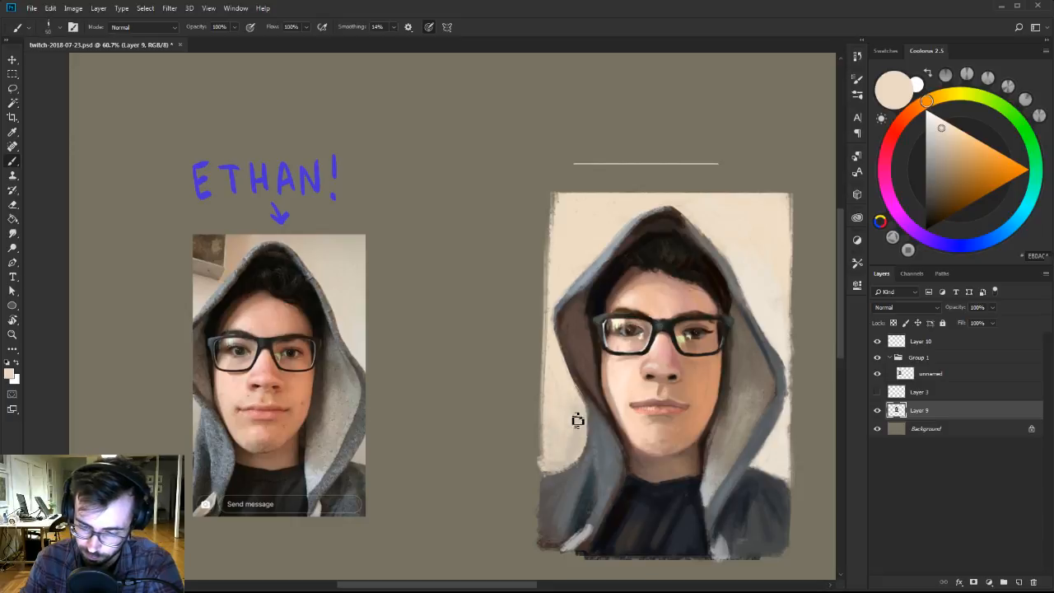
alt+click(572, 470)
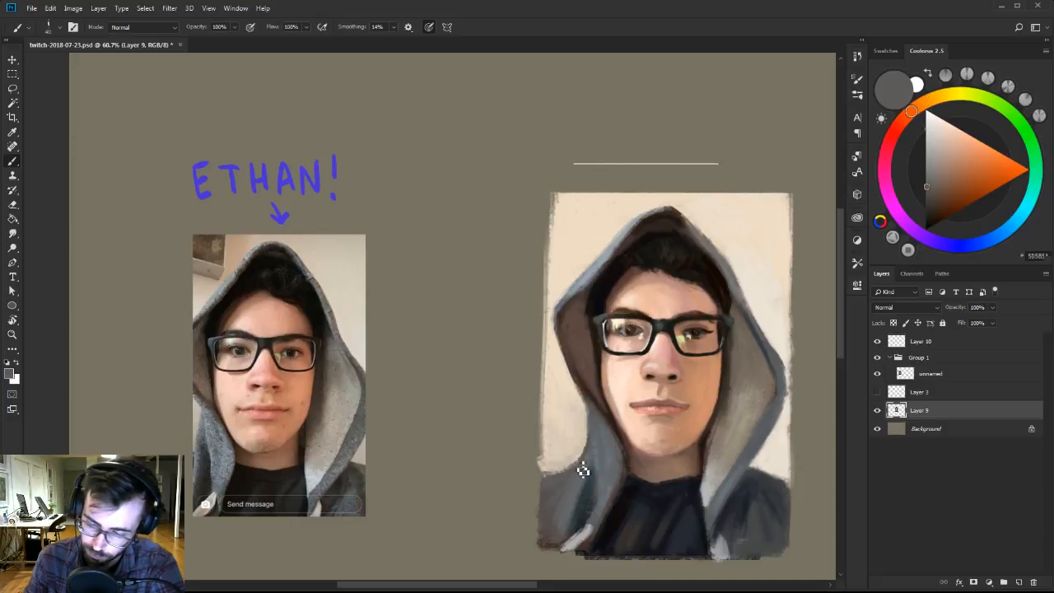
alt+click(553, 480)
key([)
key([)
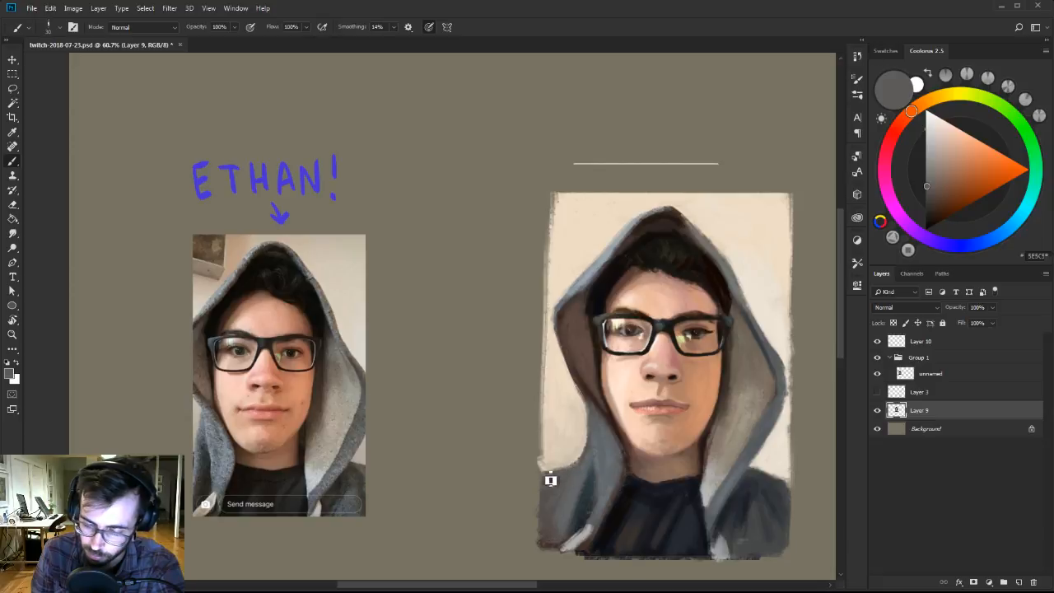
Paint light gray-blue highlights along the lower left fold of the hood, blending with sampled mid gray-blue.
alt+click(583, 494)
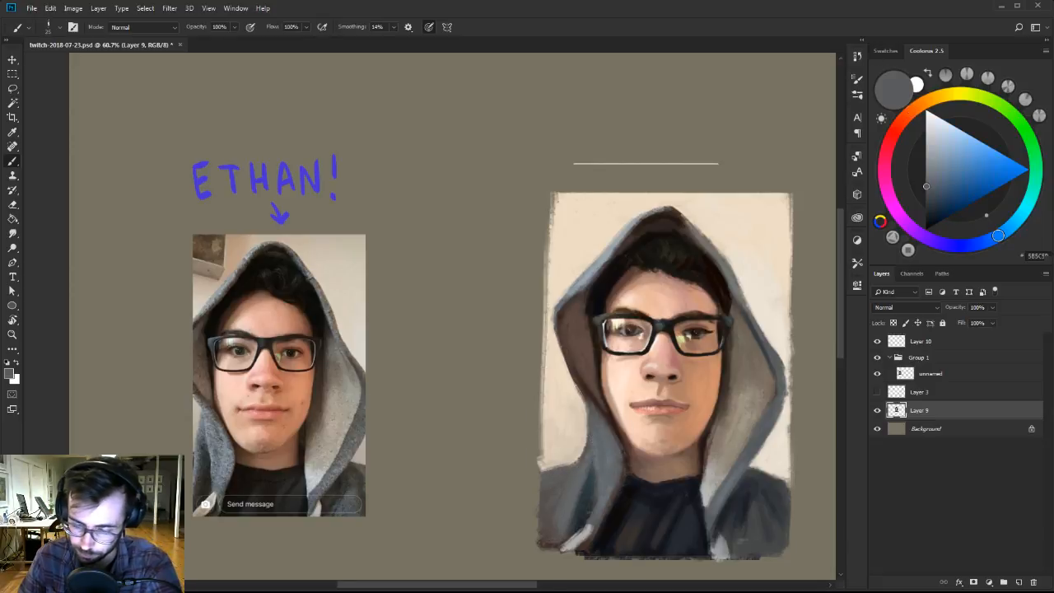
click(944, 138)
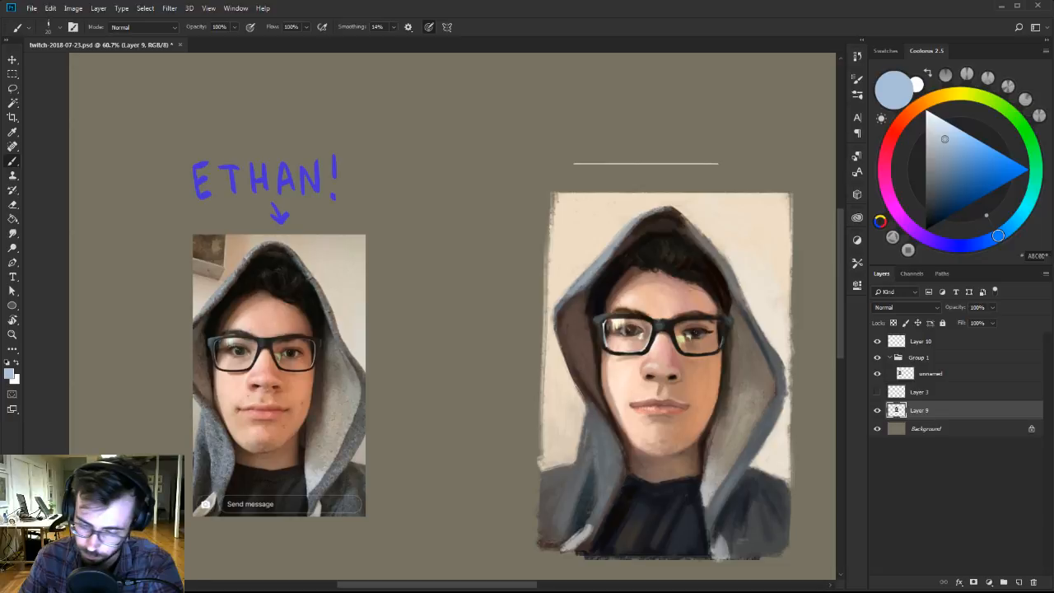
key(bracketright)
key(bracketright)
key(bracketright)
alt+click(586, 479)
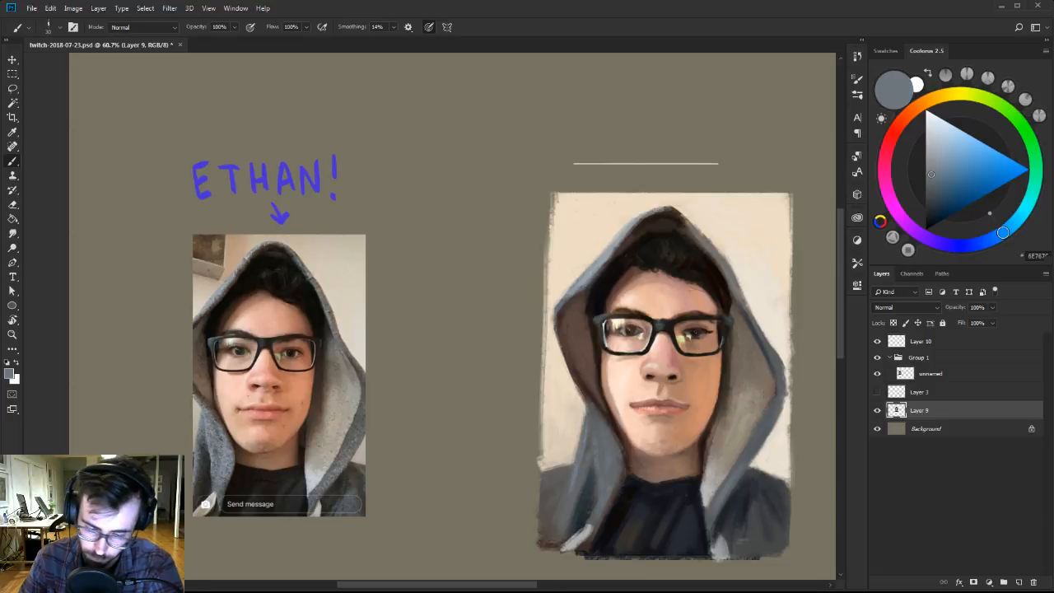
click(937, 131)
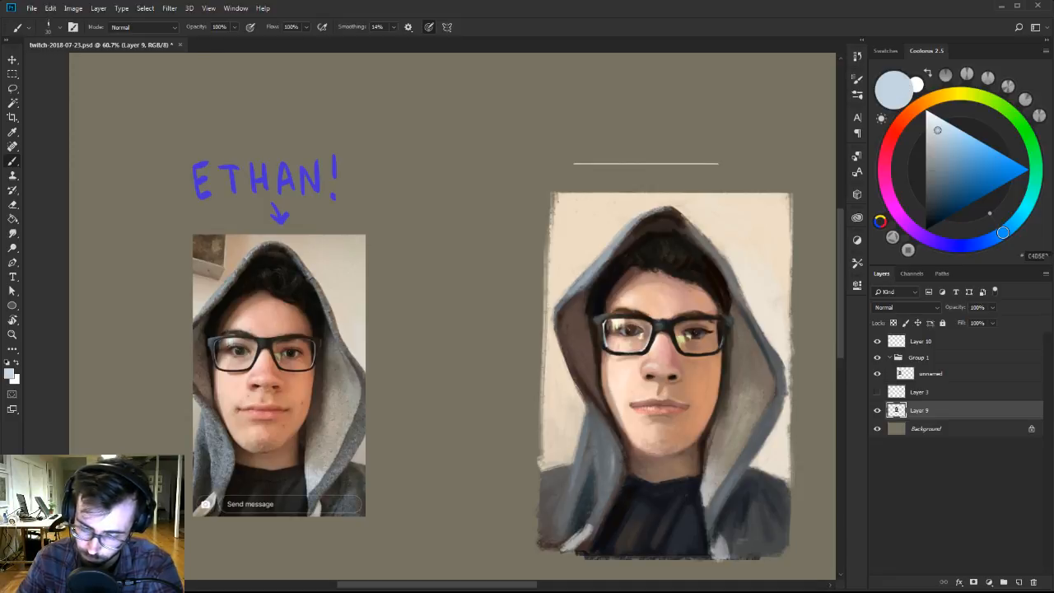
Touch up the hood's lower left fold, the right shoulder edge and the shirt collar with sampled gray-blue, light beige and near-black tones.
alt+click(622, 459)
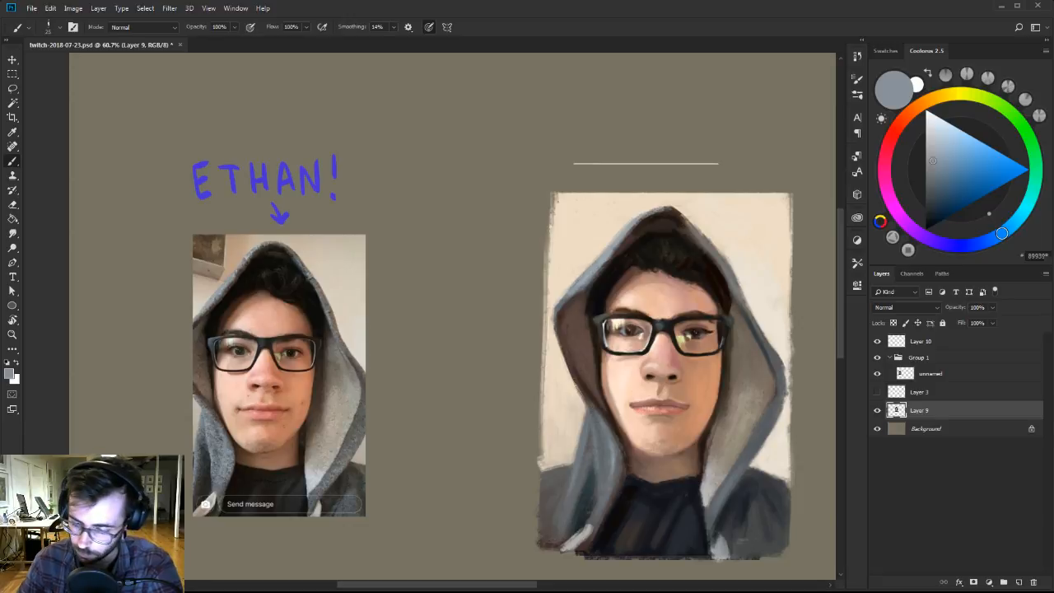
alt+click(782, 488)
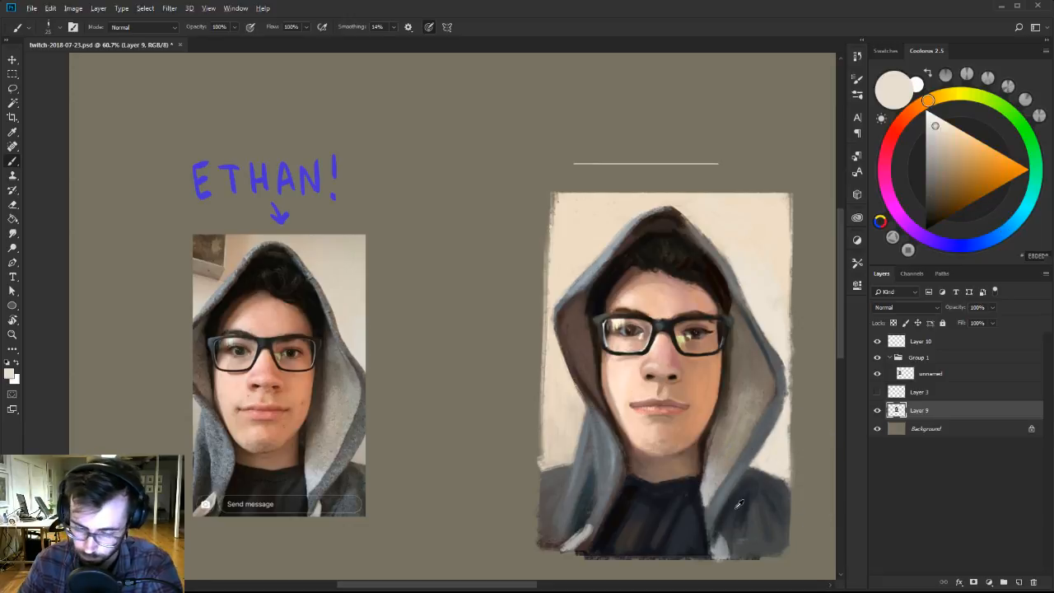
alt+click(745, 496)
alt+click(673, 482)
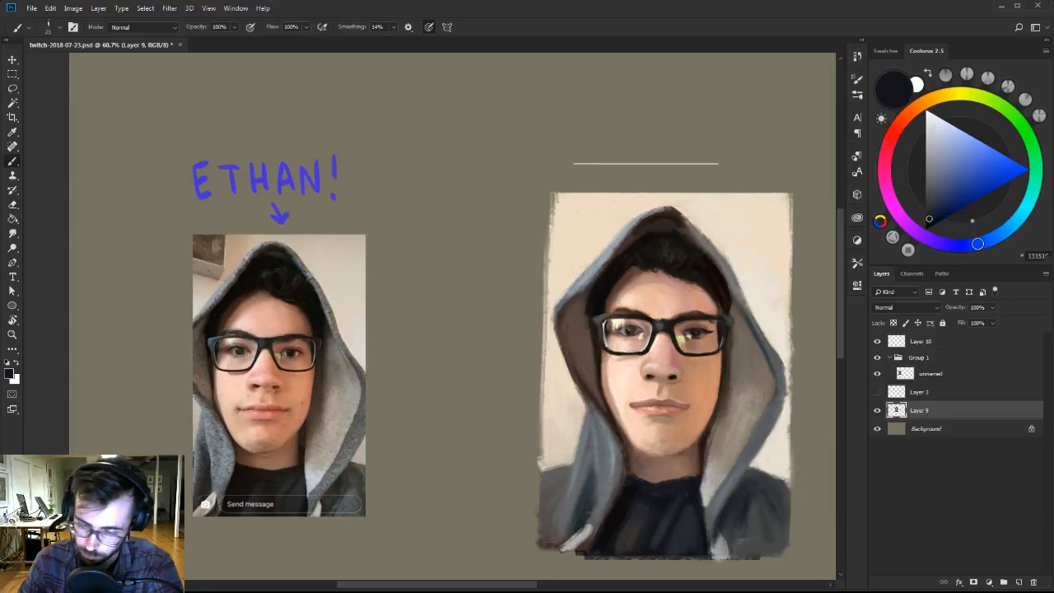
Switch to a different Ben Brushes-2 brush, reduce its size and refine the left side of the upper lip with sampled dusty pink.
key(z)
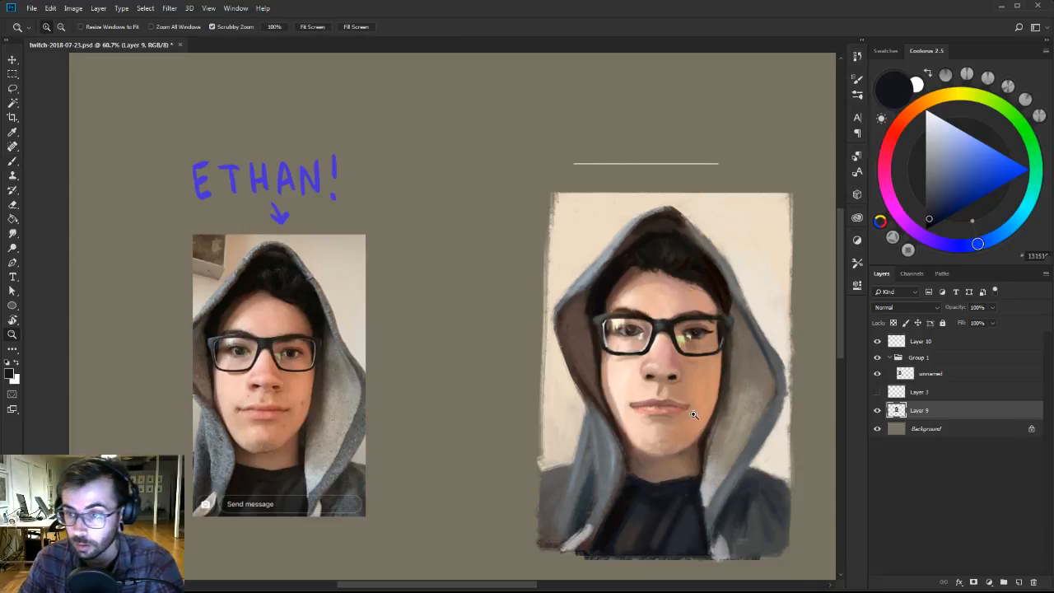
click(695, 411)
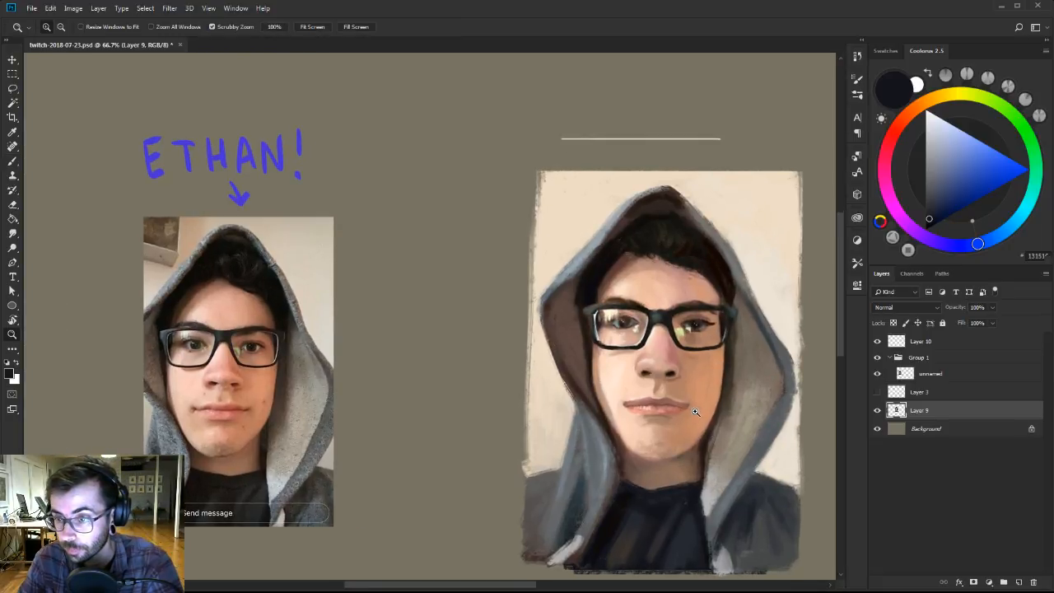
click(693, 408)
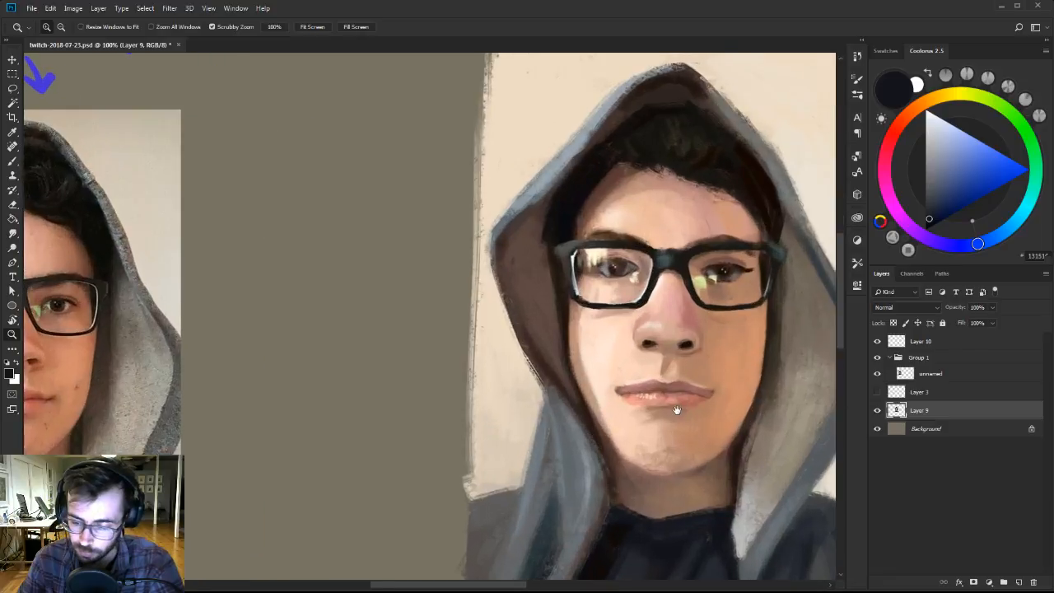
alt+click(691, 405)
key(b)
right_click(715, 381)
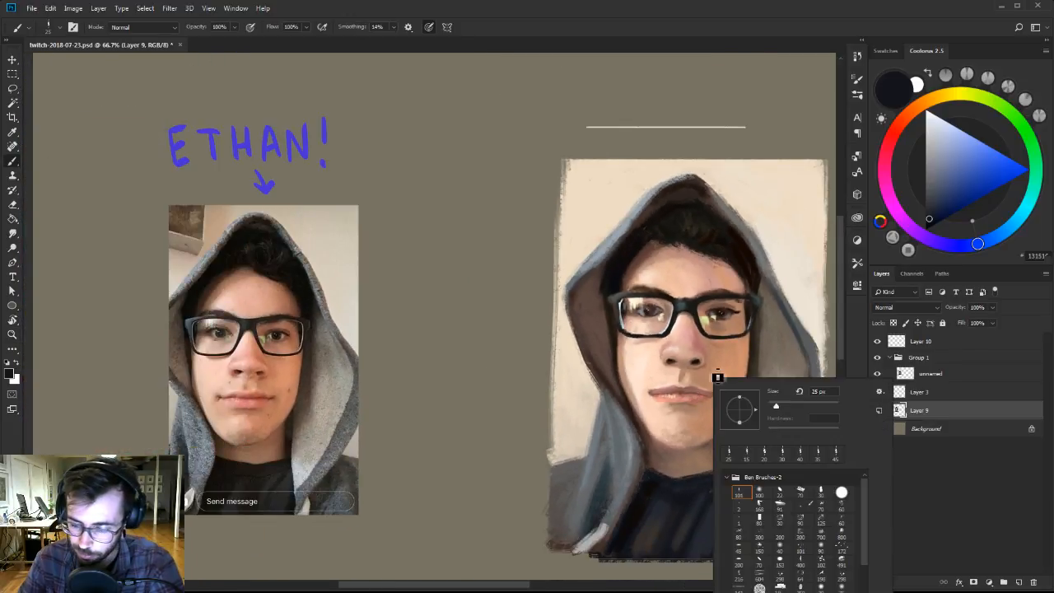
click(817, 494)
alt+click(666, 392)
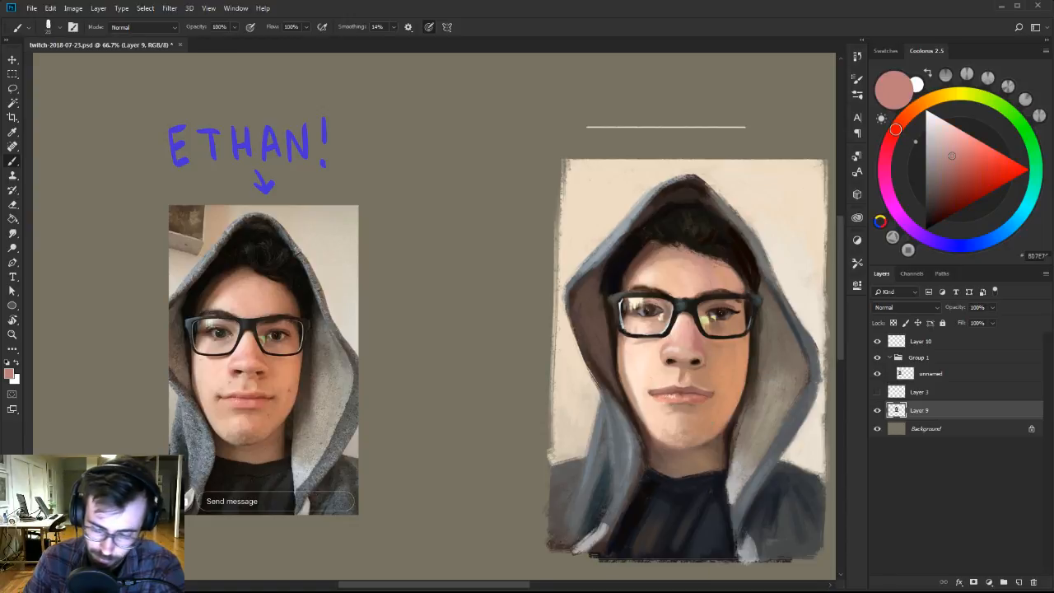
alt+click(660, 395)
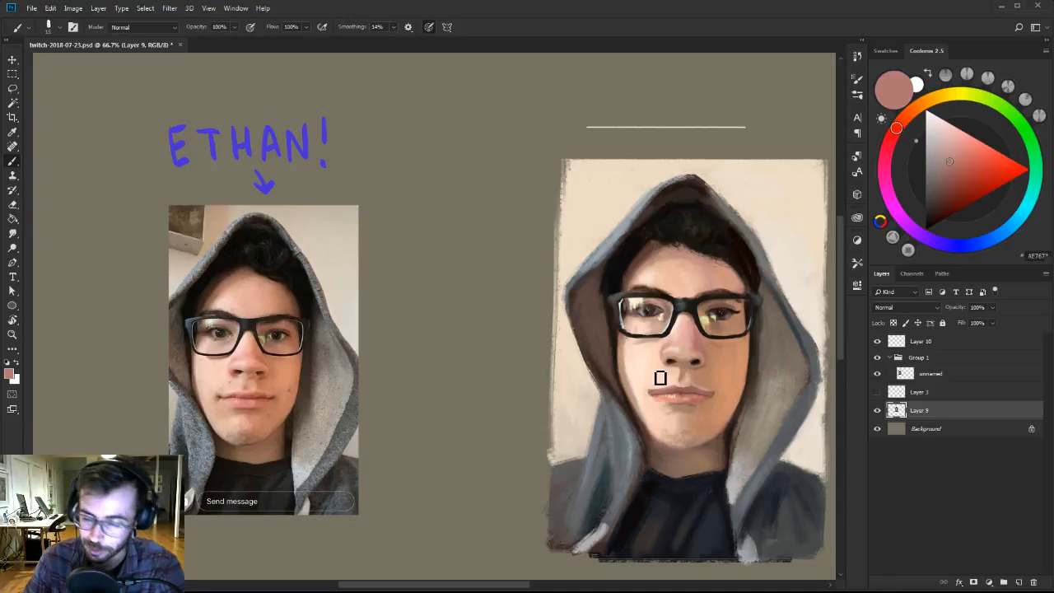
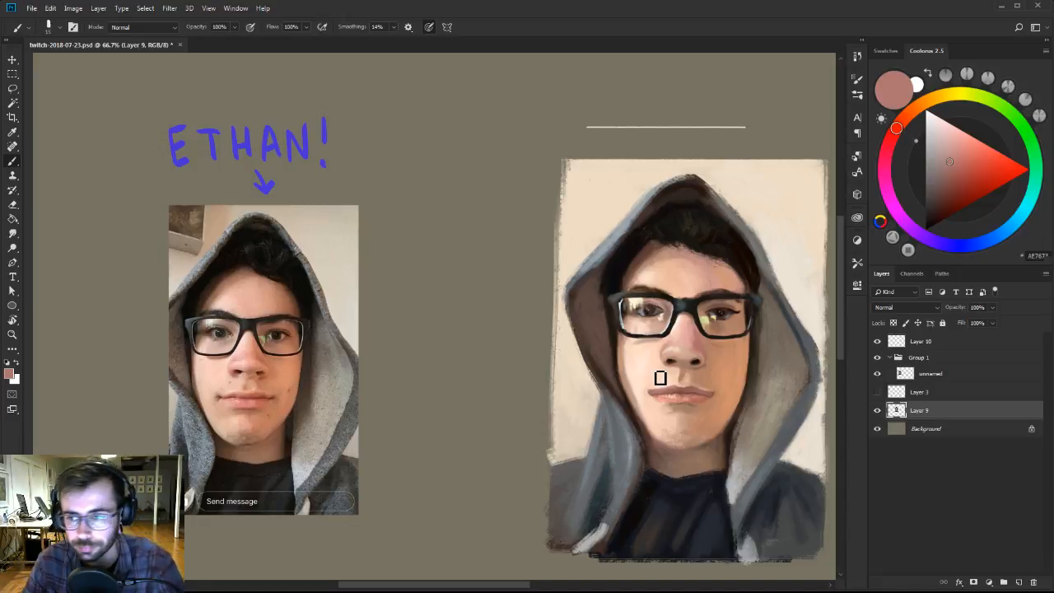
Refine the right corner of the mouth and the surrounding skin with sampled tan, dark brown and dusty rose tones.
key(z)
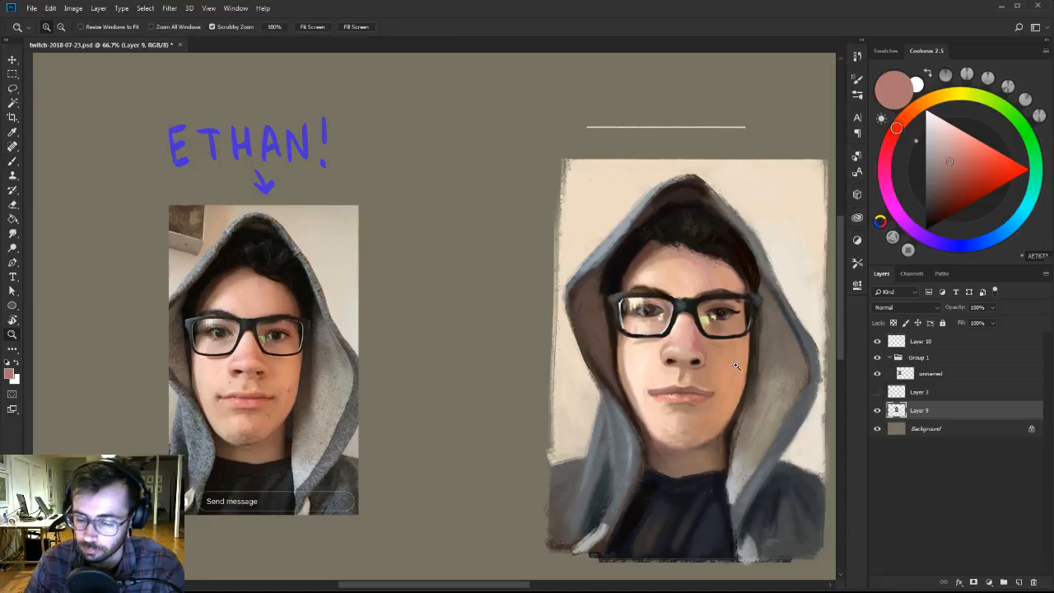
click(722, 371)
drag(722, 371, 752, 363)
key(b)
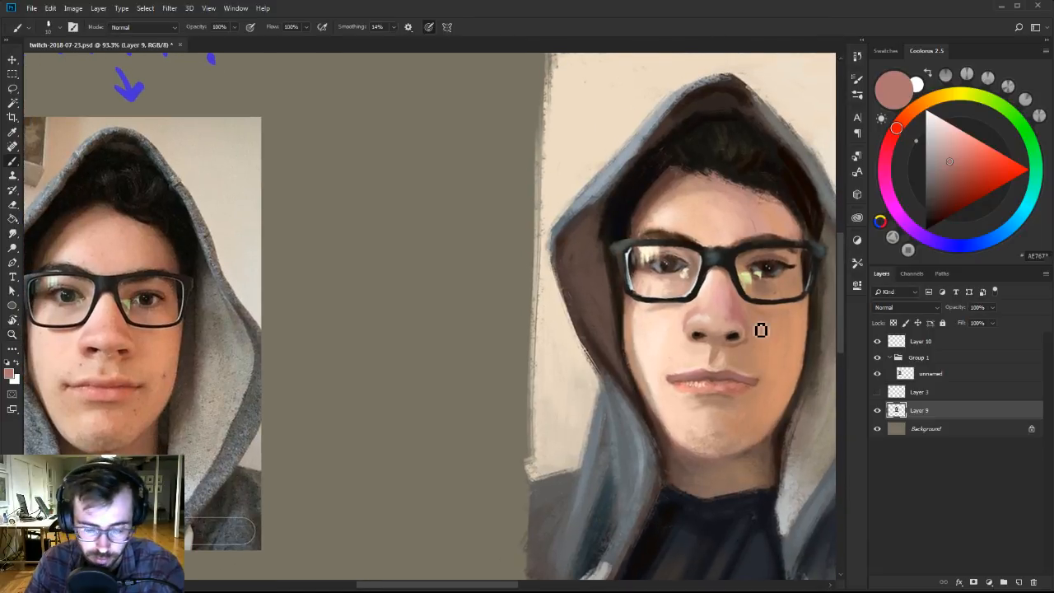
alt+click(762, 381)
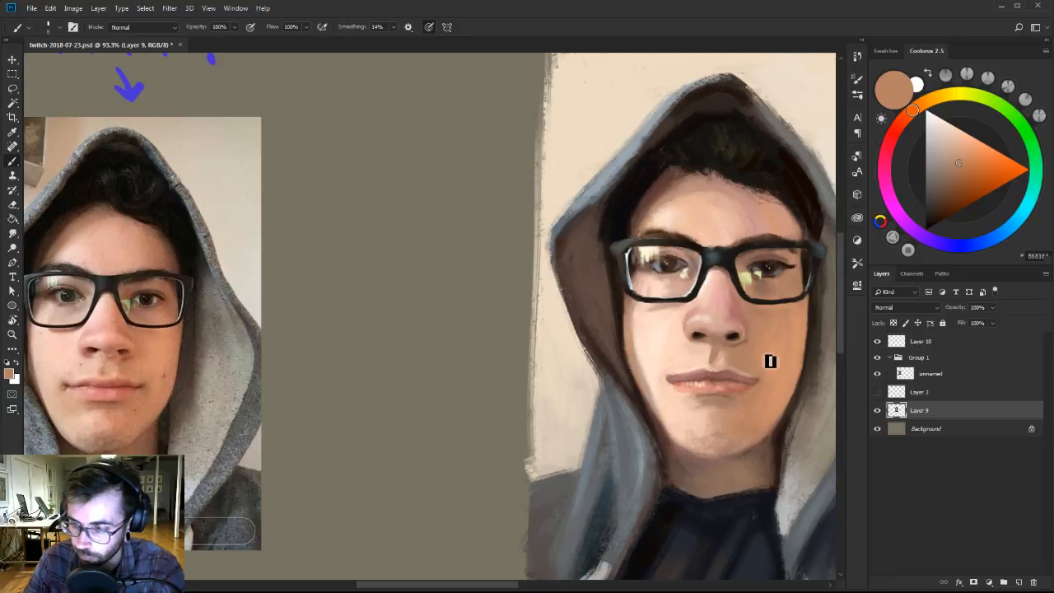
drag(946, 194, 948, 196)
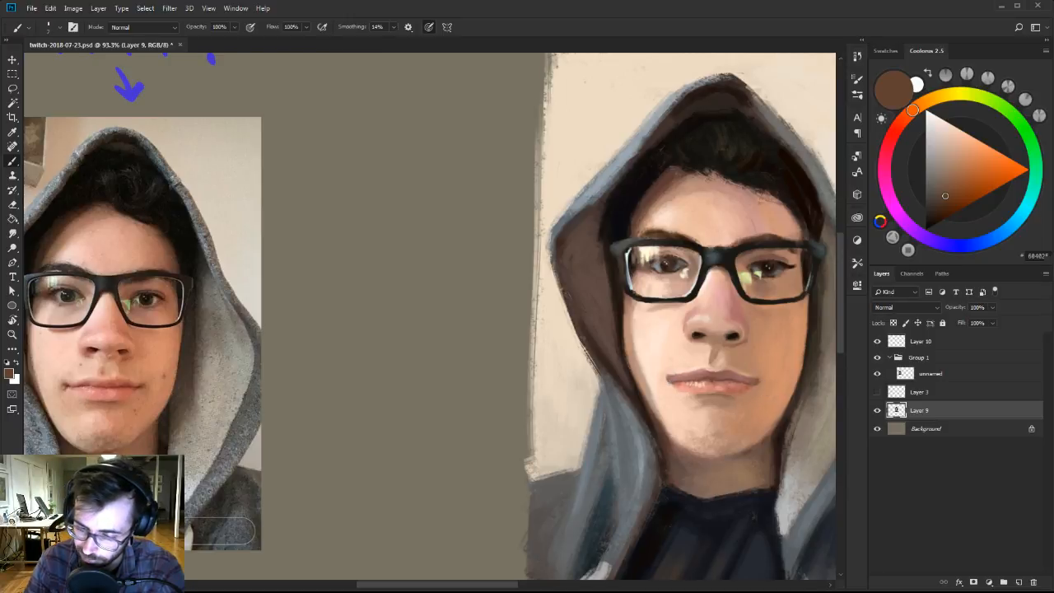
alt+click(750, 374)
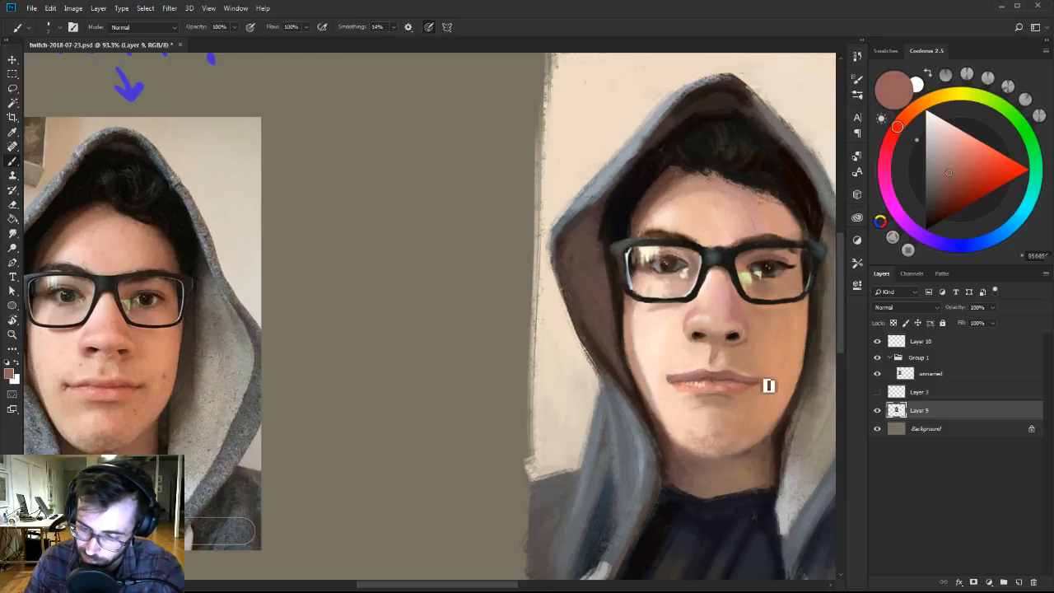
alt+click(758, 384)
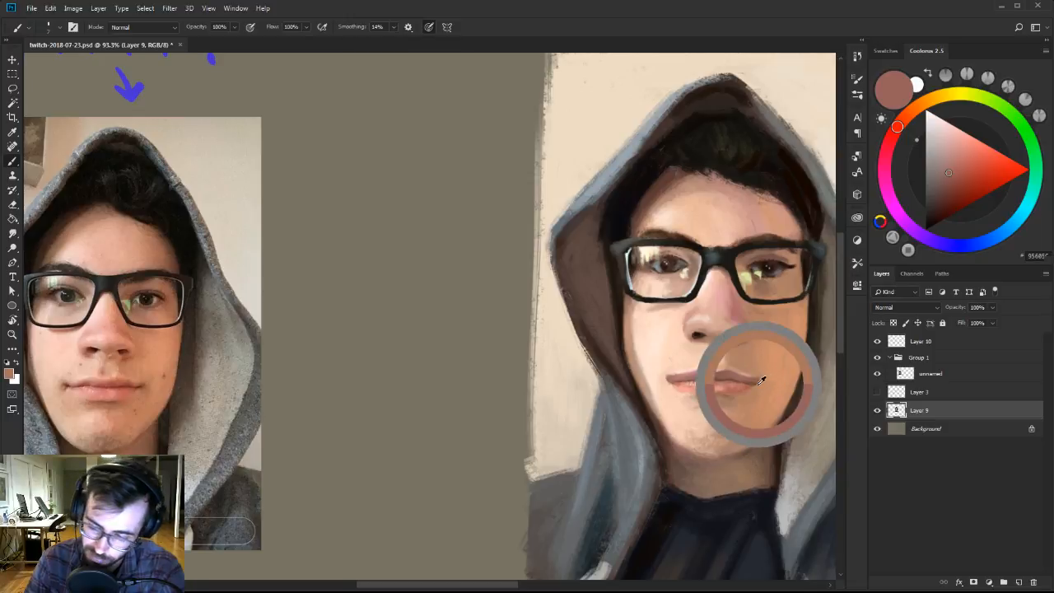
Clean up the left corner of the mouth and the skin around the lips with dark brown, dusty pink and light peach tones.
alt+click(685, 379)
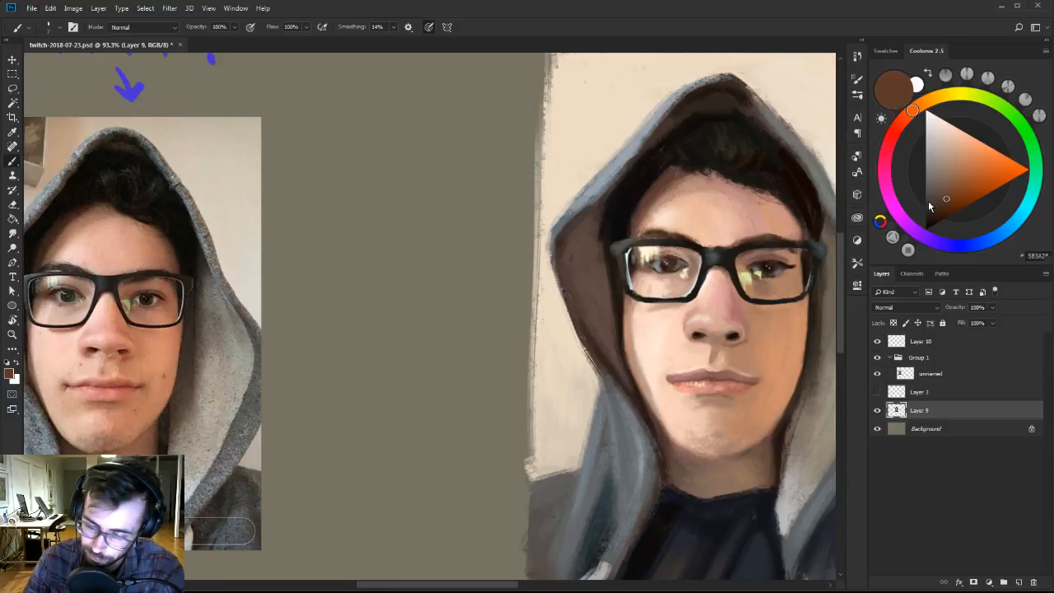
alt+click(675, 376)
alt+click(673, 371)
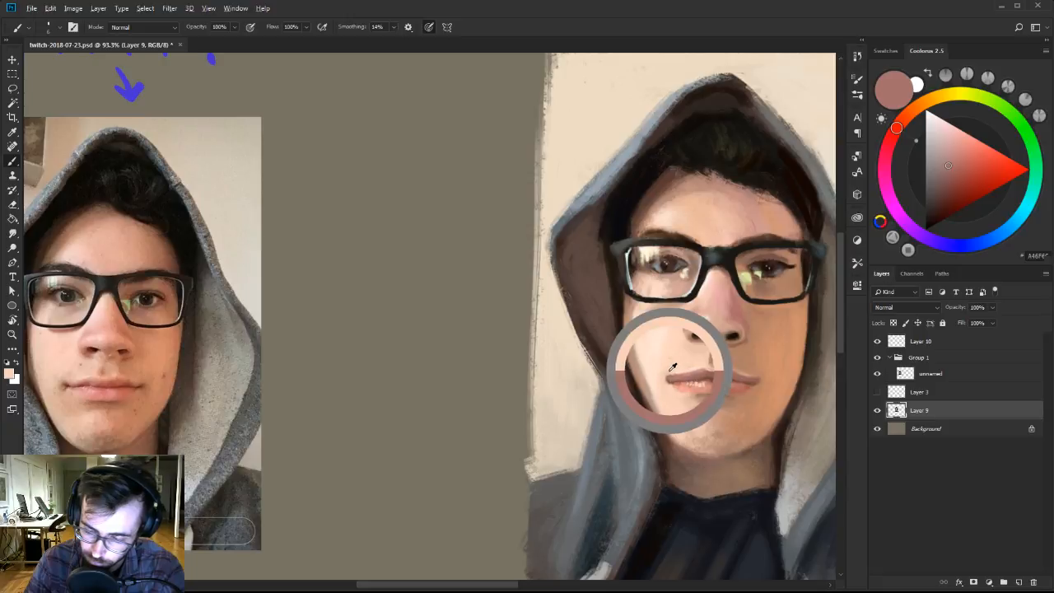
alt+click(671, 378)
alt+click(670, 371)
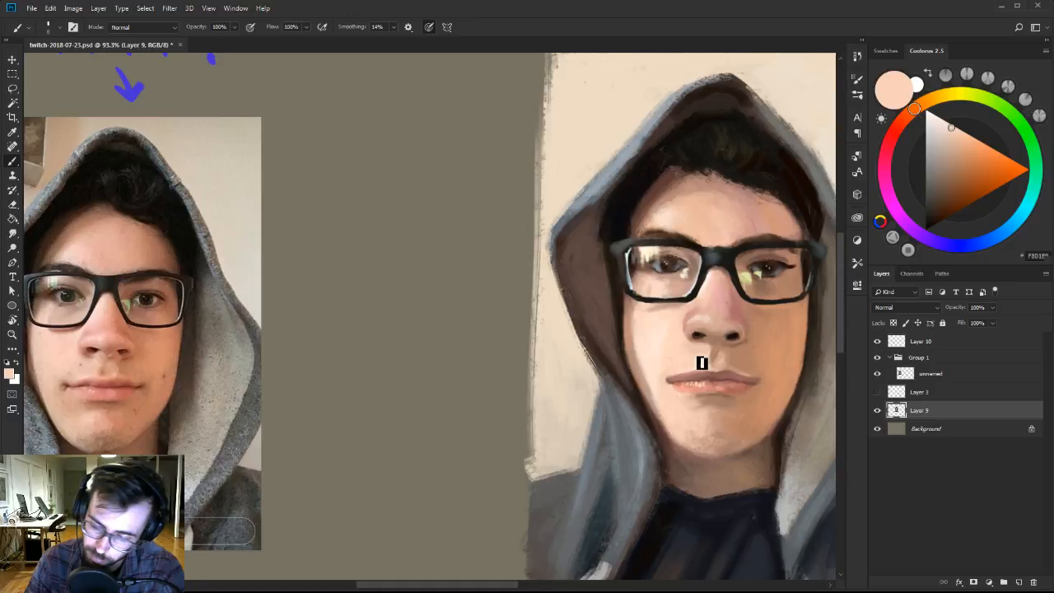
alt+click(676, 401)
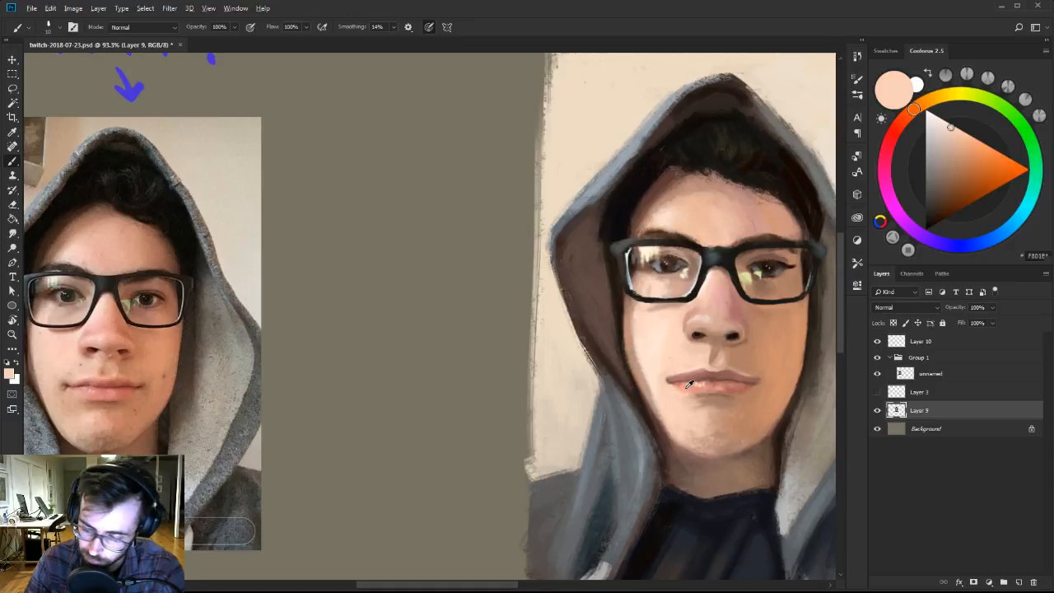
alt+click(699, 412)
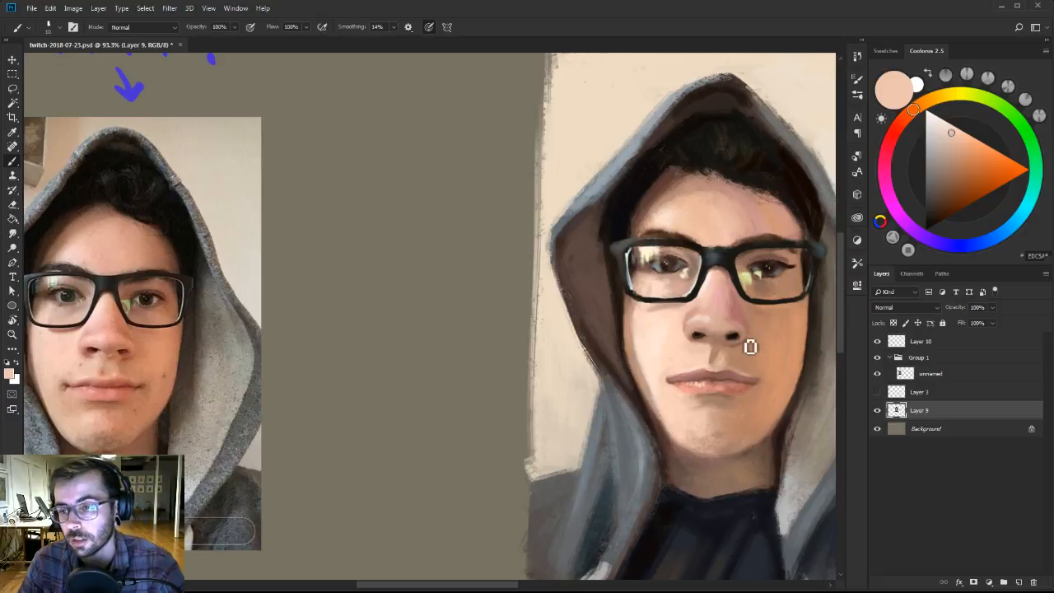
Switch to the 101 brush in Ben Brushes-2, reduce its size and repaint the top edge of the left shoulder in sampled gray.
key(z)
drag(727, 374, 688, 363)
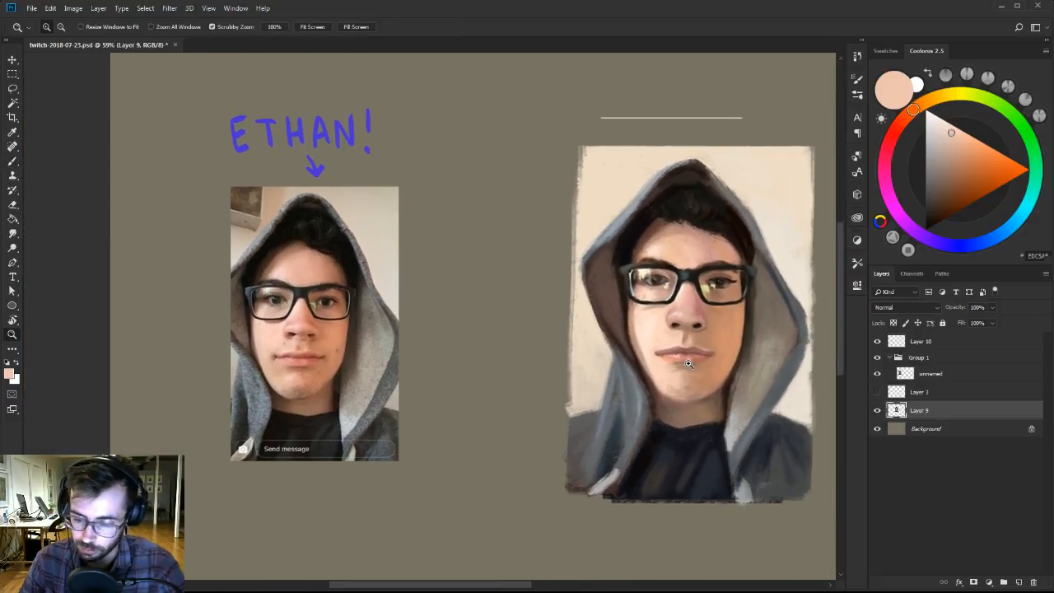
key(b)
right_click(688, 363)
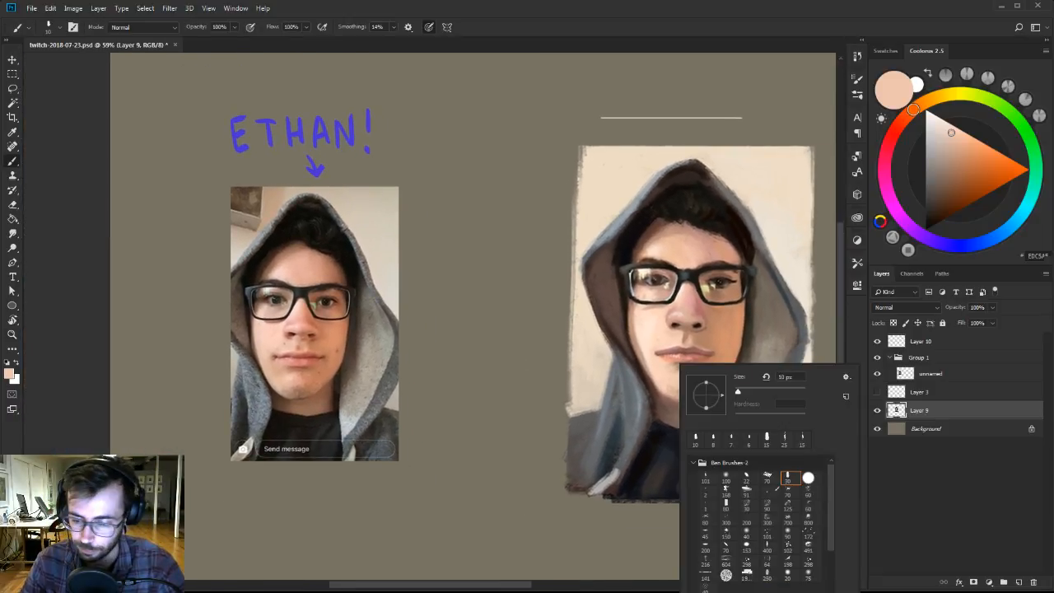
click(712, 480)
alt+click(592, 418)
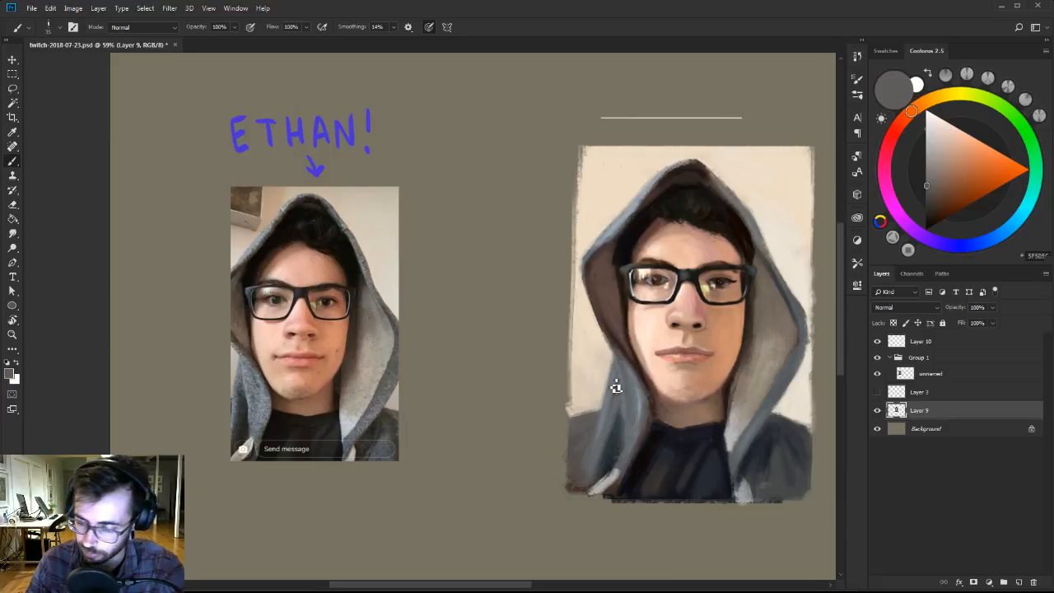
key(bracketleft)
key(bracketleft)
key(bracketleft)
alt+click(585, 425)
drag(572, 415, 593, 407)
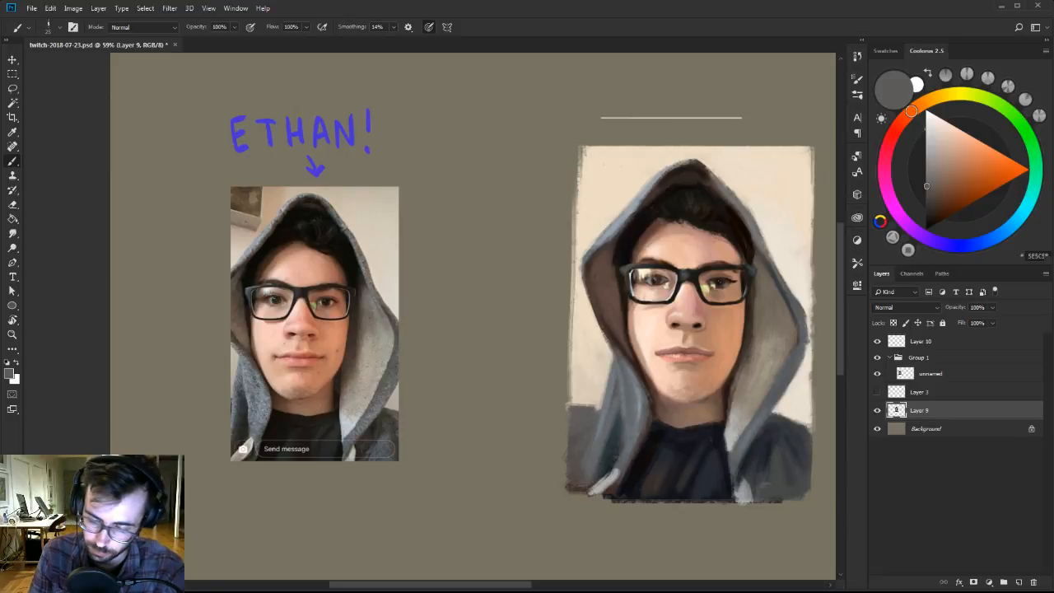
Tidy the area where the left shoulder meets the hood with sampled light beige and gray.
alt+click(601, 414)
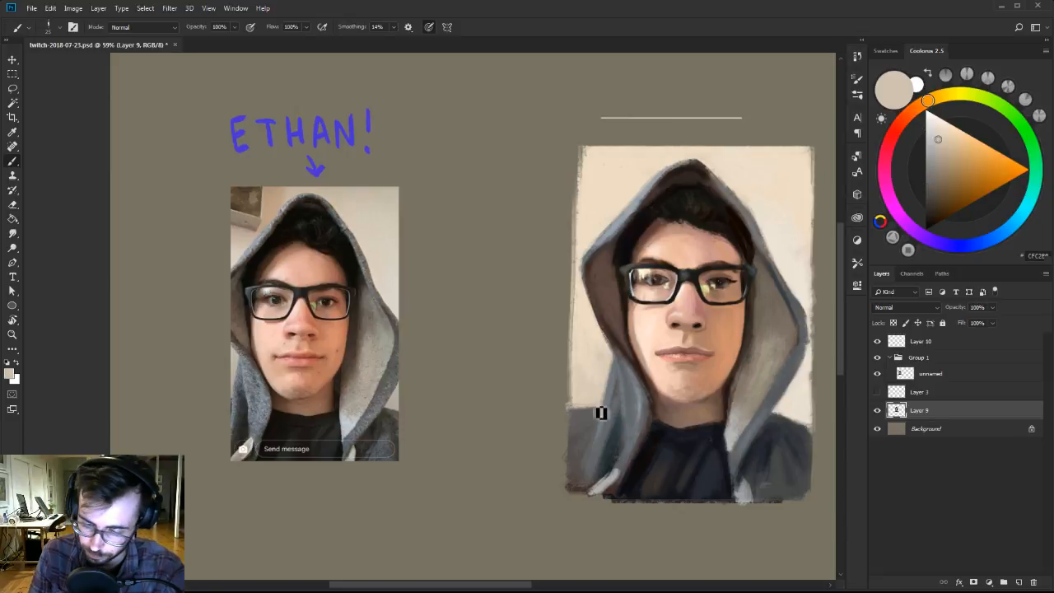
drag(601, 414, 531, 417)
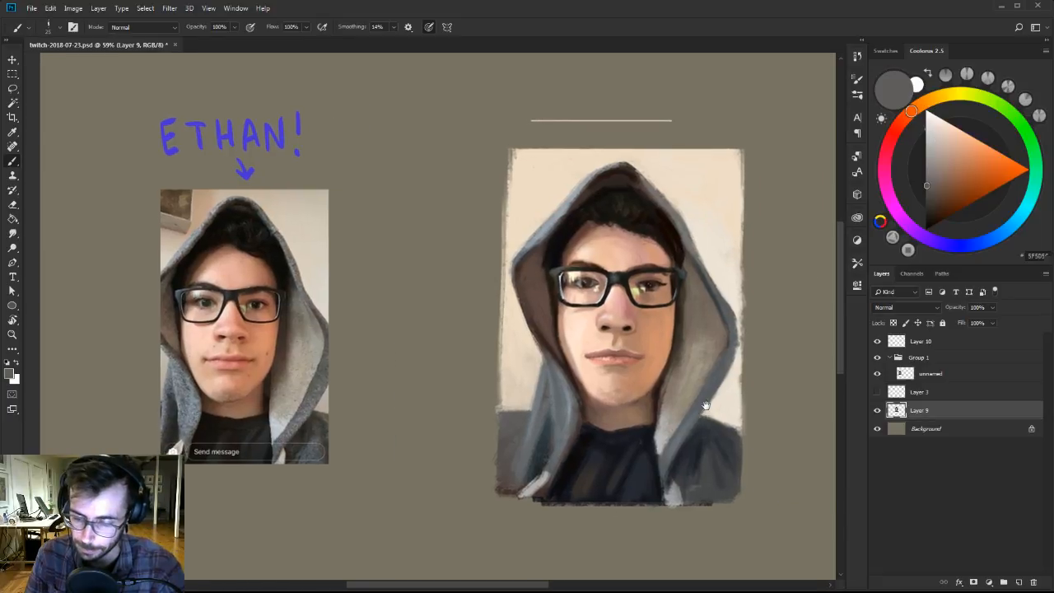
alt+click(525, 438)
alt+click(527, 422)
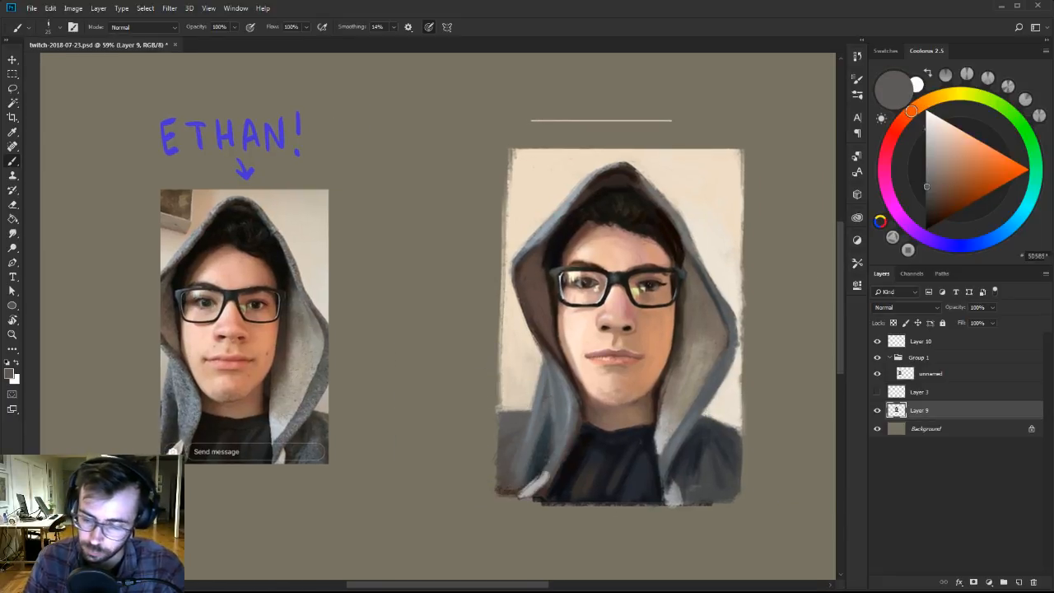
Refine the hood's right side, blending the lining and outer rim with sampled gray-brown, gray-blue and warm gray tones.
drag(696, 372, 673, 364)
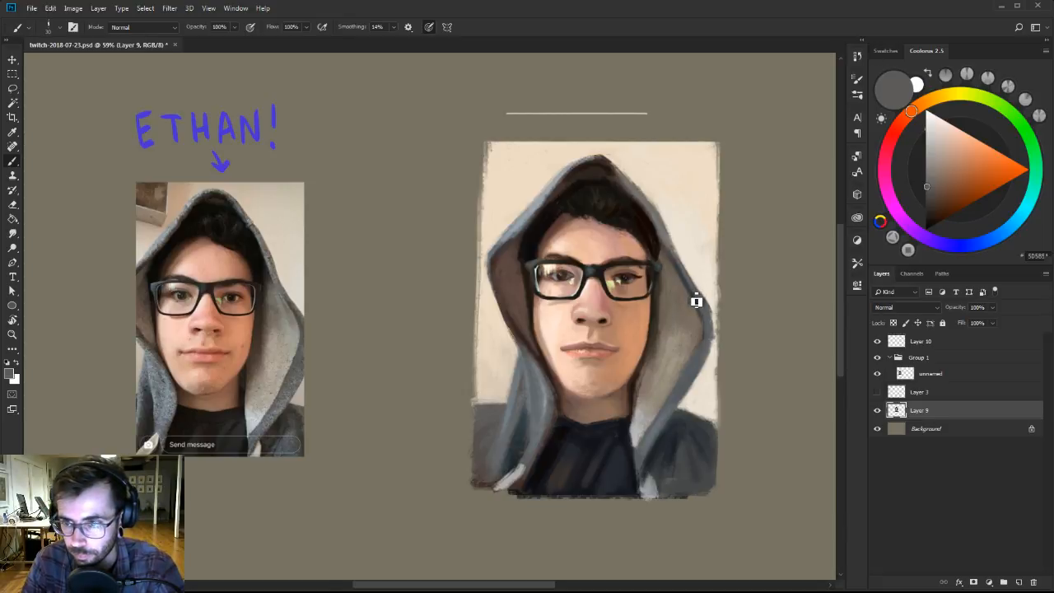
alt+click(664, 329)
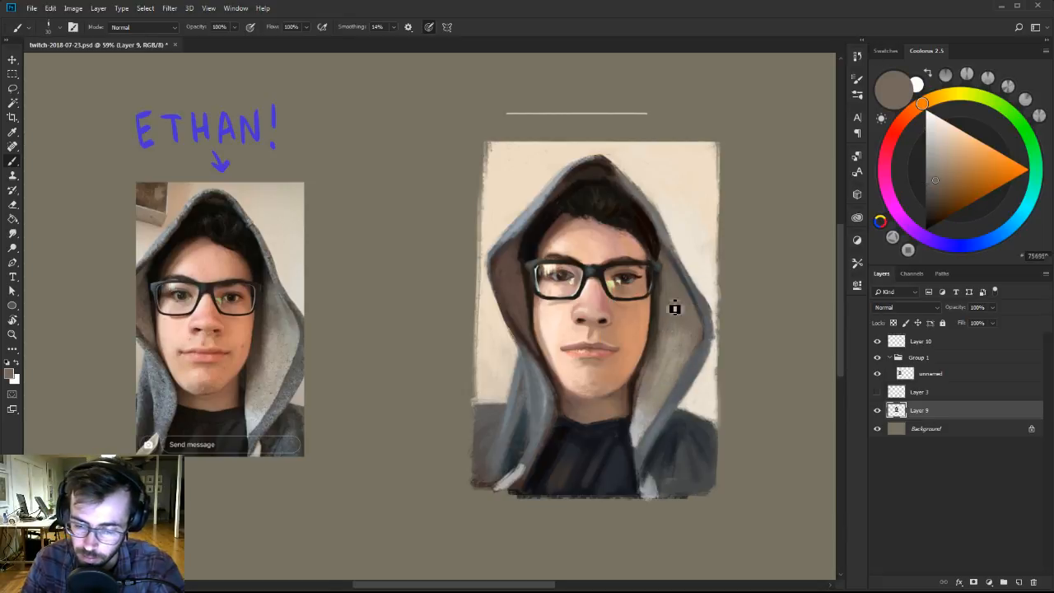
alt+click(705, 343)
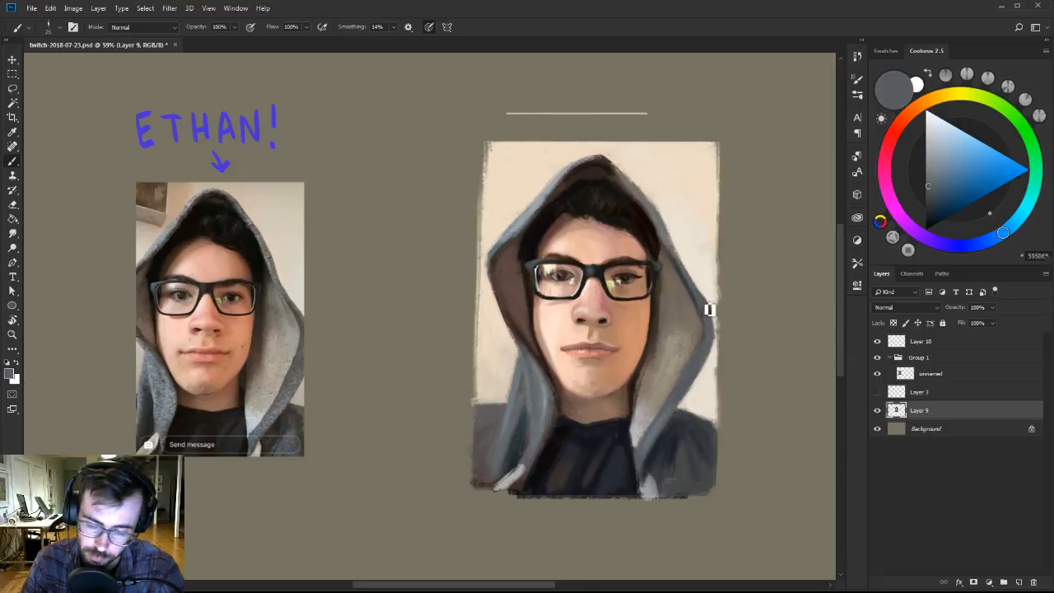
alt+click(682, 349)
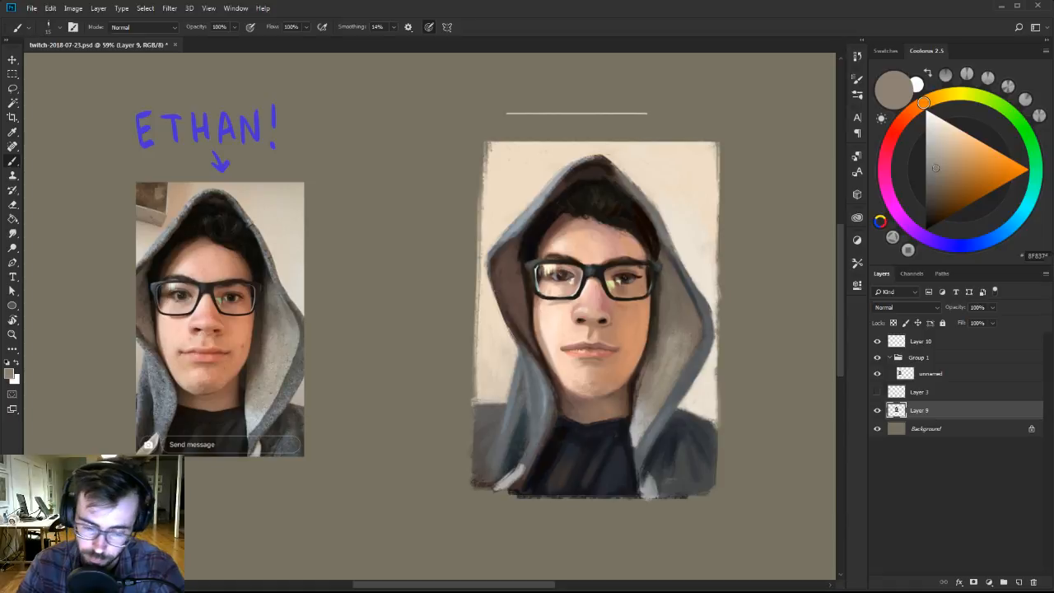
alt+click(669, 241)
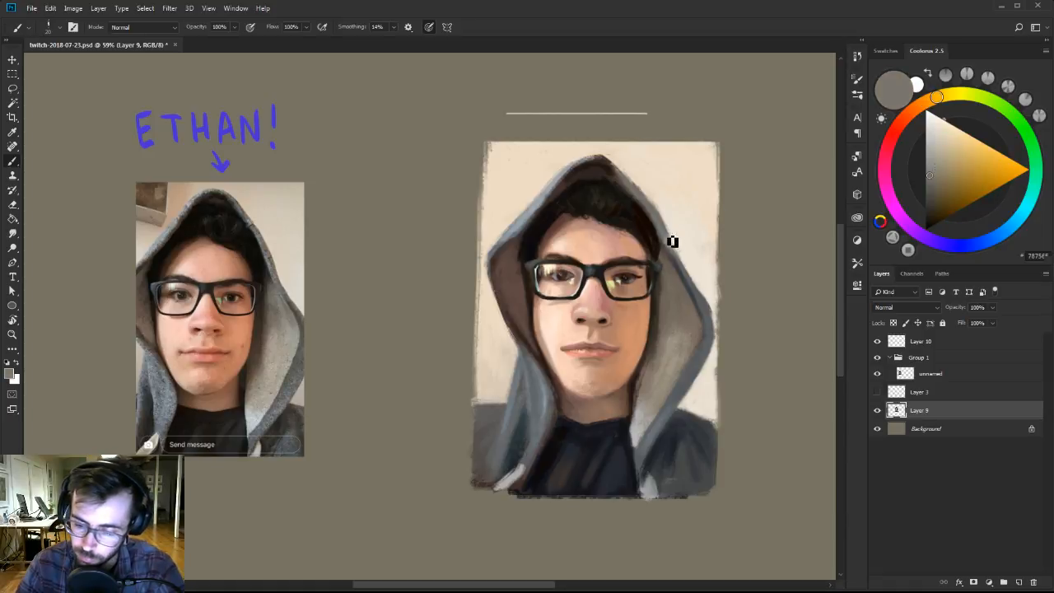
alt+click(646, 186)
Touch up the hood's upper left rim and the adjoining background with light beige and cream tones.
click(939, 144)
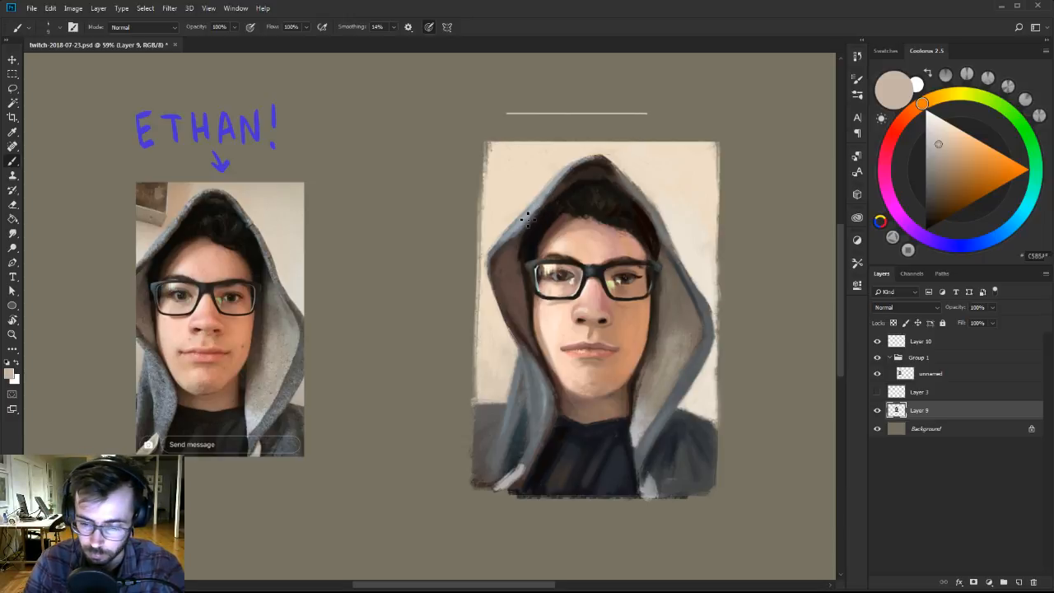
click(943, 120)
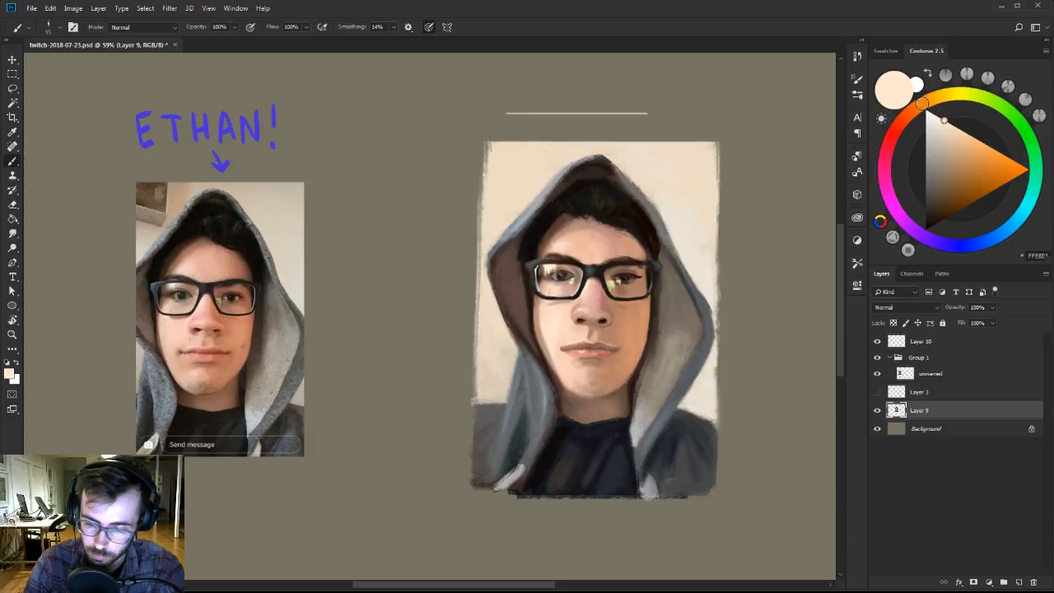
alt+click(553, 173)
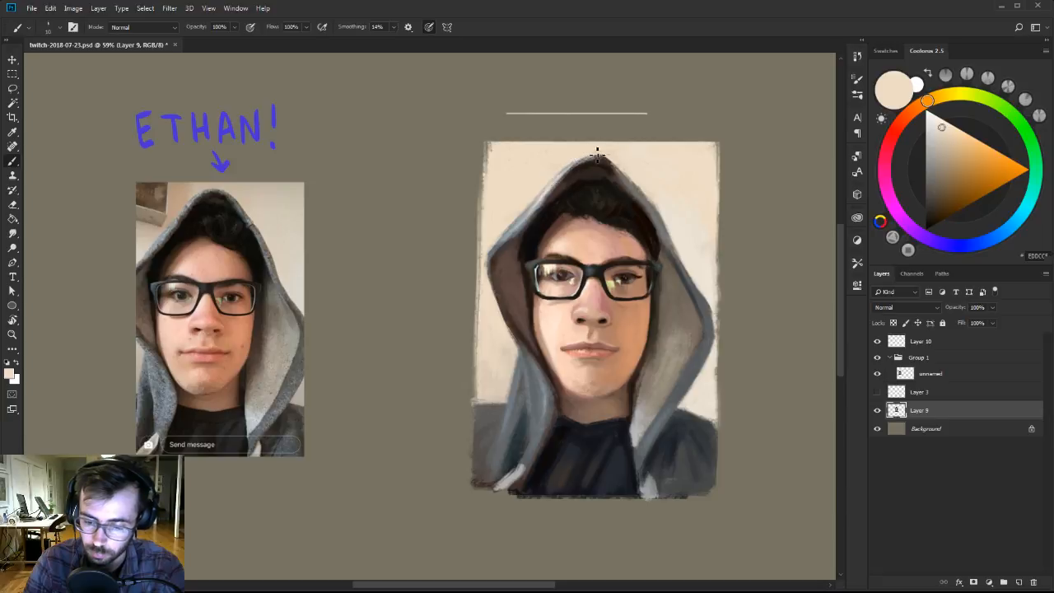
Enlarge the brush and even out the left edge and upper left corner of the painted background with light beige.
key(bracketright)
key(bracketright)
key(bracketright)
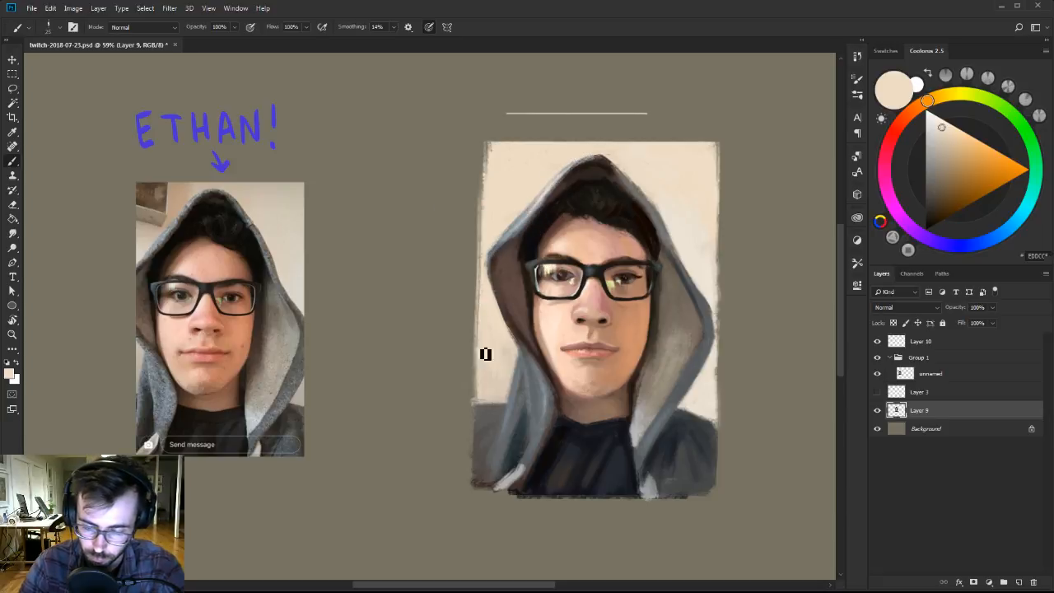
drag(484, 356, 483, 172)
key(bracketright)
drag(484, 211, 494, 147)
key(bracketleft)
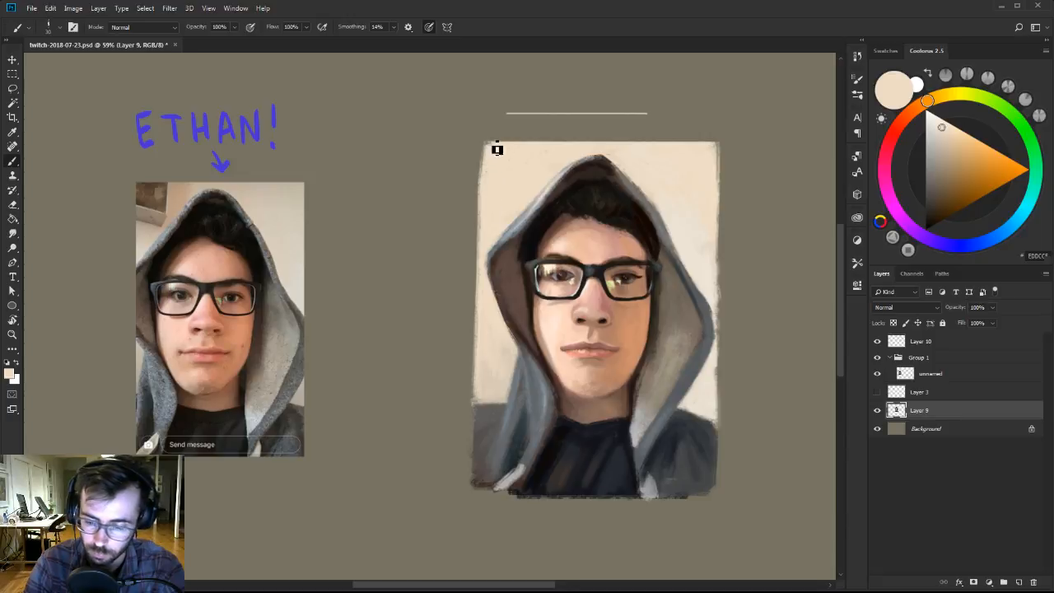
alt+click(484, 331)
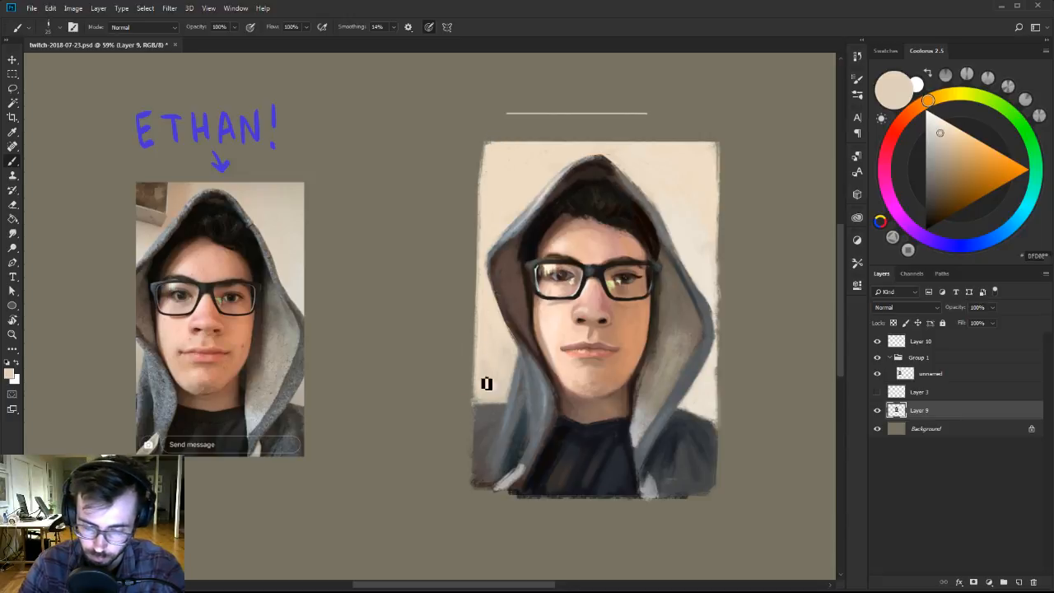
alt+click(488, 178)
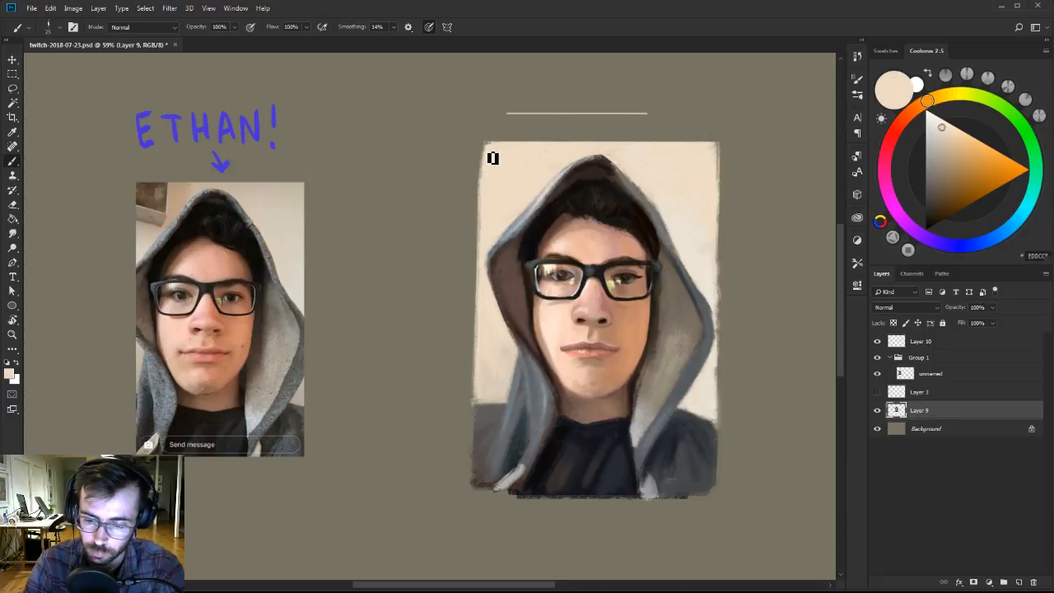
drag(484, 172, 486, 150)
Paint a brown rectangular block in the background's upper left corner to match the wall picture in the reference.
click(947, 189)
drag(947, 187, 944, 185)
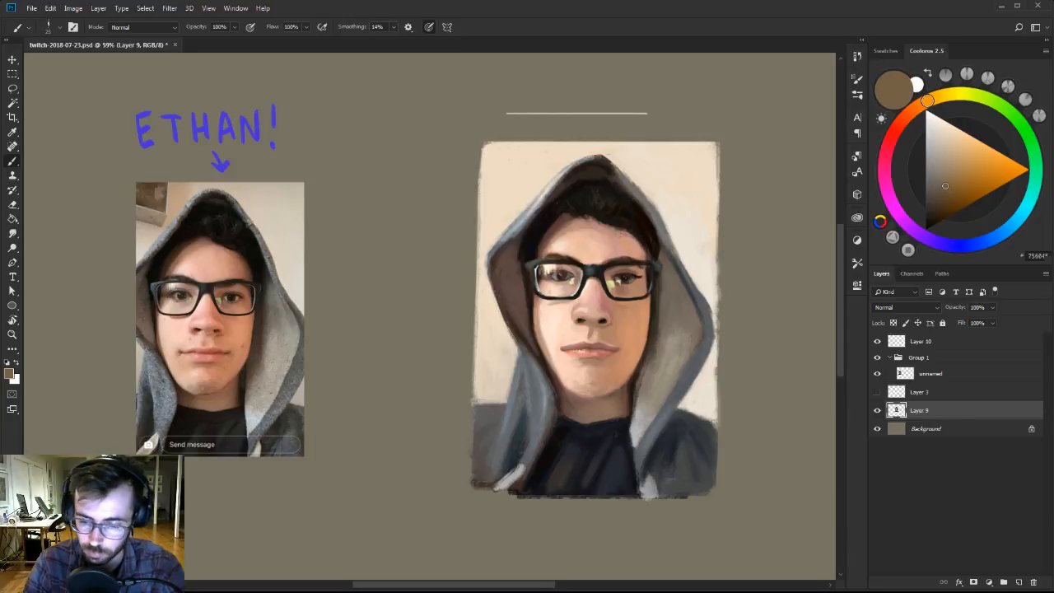
key(bracketright)
key(bracketright)
mouse_move(487, 153)
mouse_down()
mouse_move(488, 178)
mouse_move(522, 189)
mouse_move(523, 173)
mouse_move(522, 188)
mouse_up()
key(bracketleft)
mouse_move(524, 151)
mouse_down()
mouse_move(518, 192)
mouse_move(516, 162)
mouse_move(509, 155)
mouse_move(503, 184)
mouse_move(492, 153)
mouse_move(489, 175)
mouse_move(491, 154)
mouse_move(526, 154)
mouse_move(518, 193)
mouse_up()
alt+click(506, 177)
key(bracketleft)
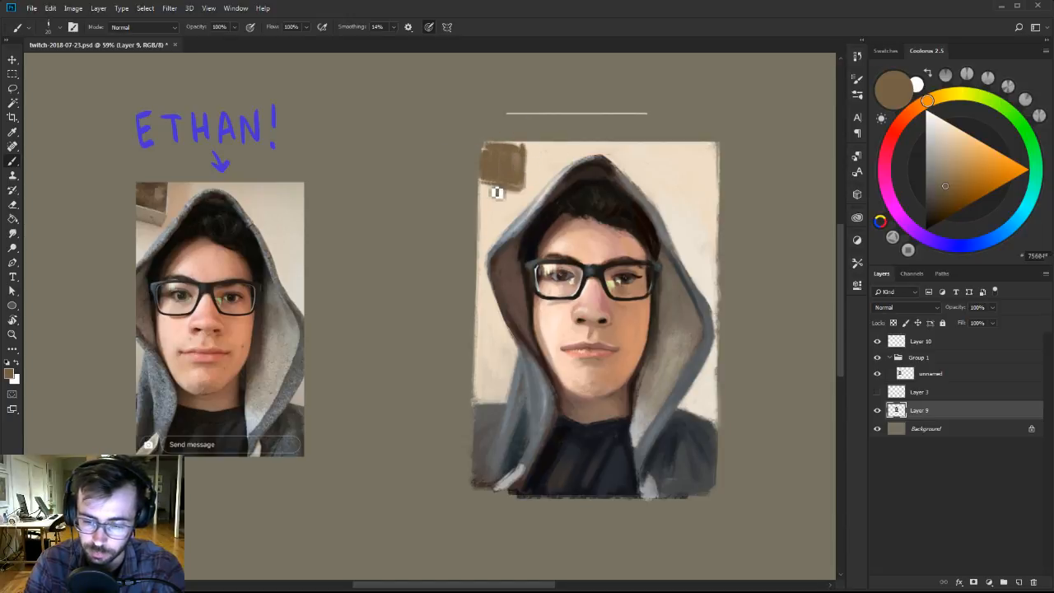
Paint a gray-brown strip along the lower edge of the brown wall picture, switching to the 30 px flat brush from Ben Brushes-2.
drag(941, 188, 932, 167)
key(bracketright)
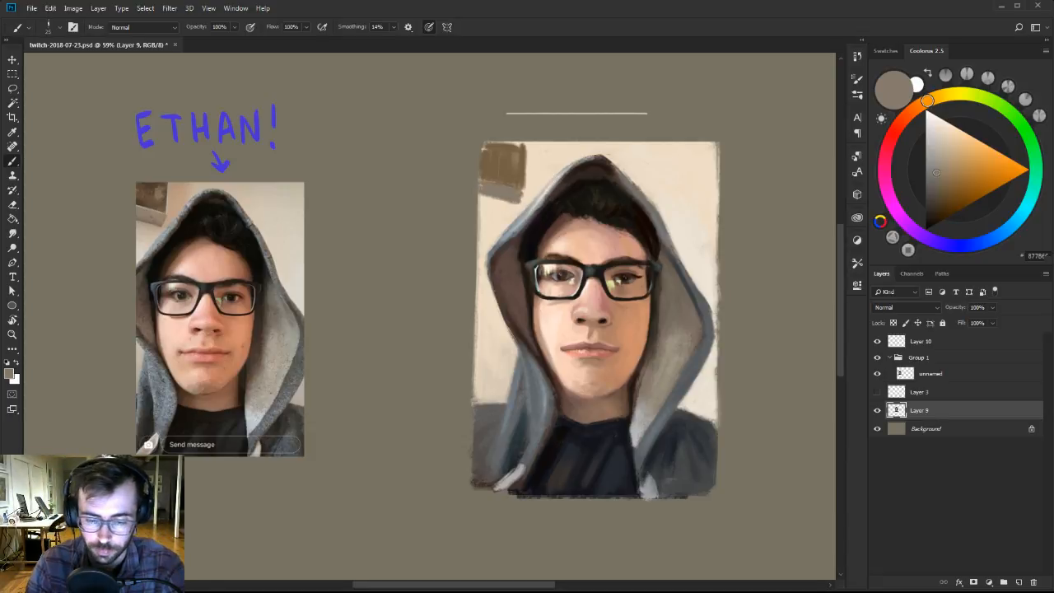
right_click(546, 170)
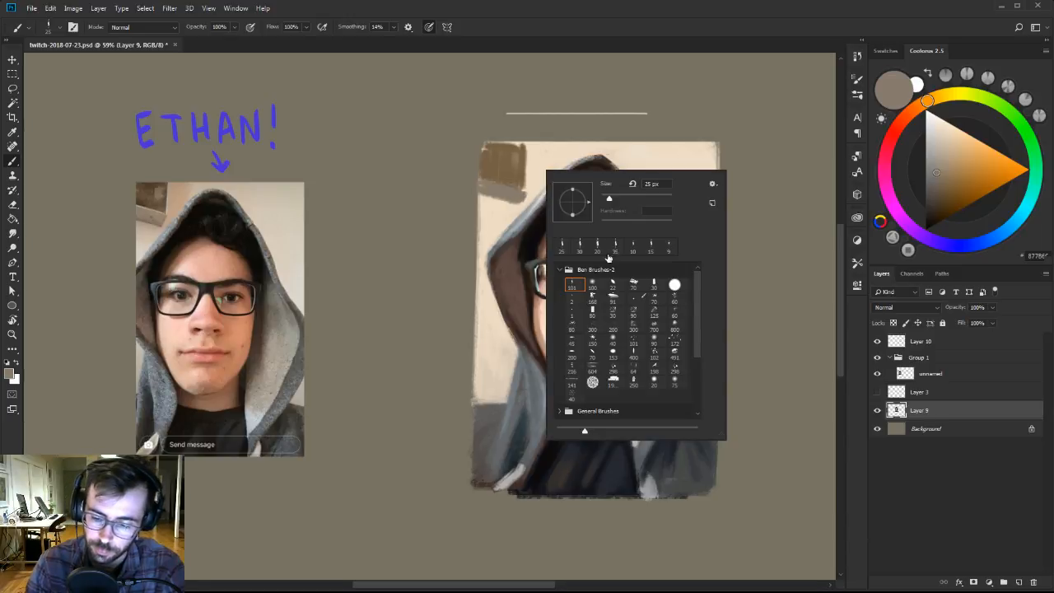
click(658, 283)
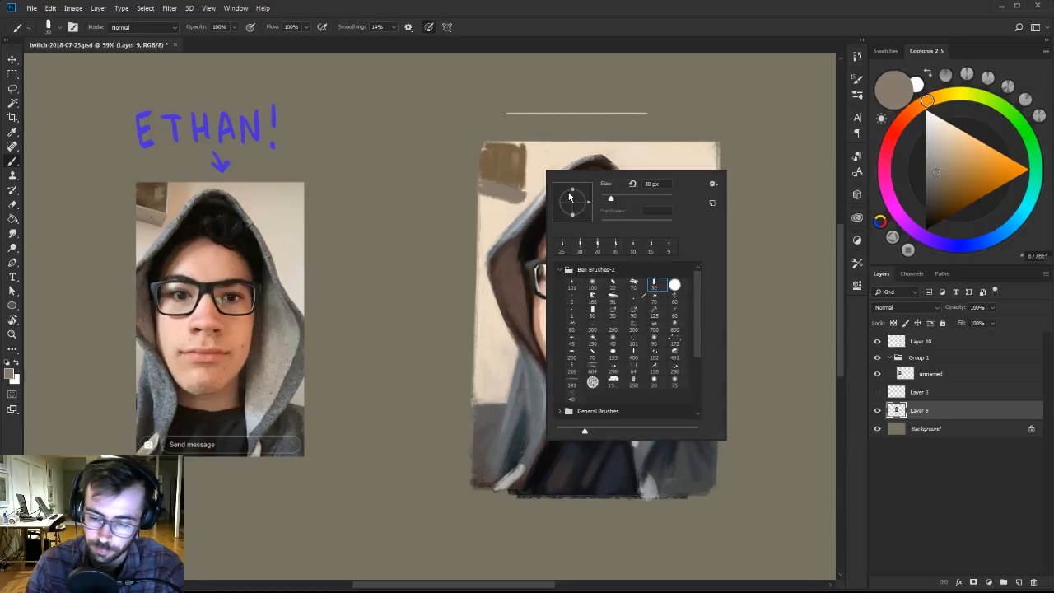
click(498, 188)
mouse_move(489, 185)
mouse_down()
mouse_move(530, 197)
mouse_move(518, 201)
mouse_up()
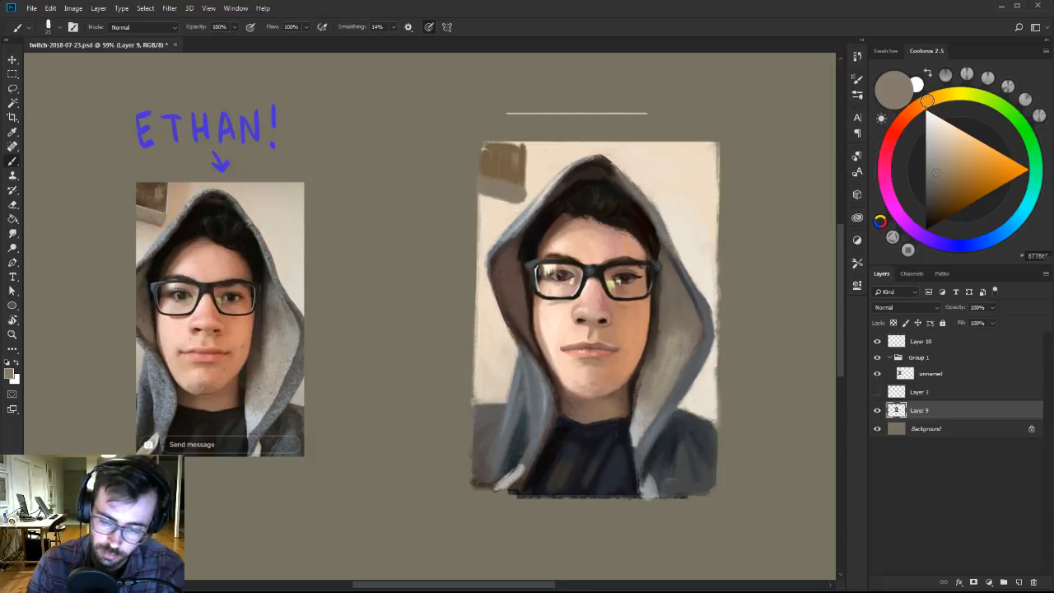
Straighten the strip's end with beige and gray-brown, and square off the wall picture's right and upper edges with sampled brown.
alt+click(534, 191)
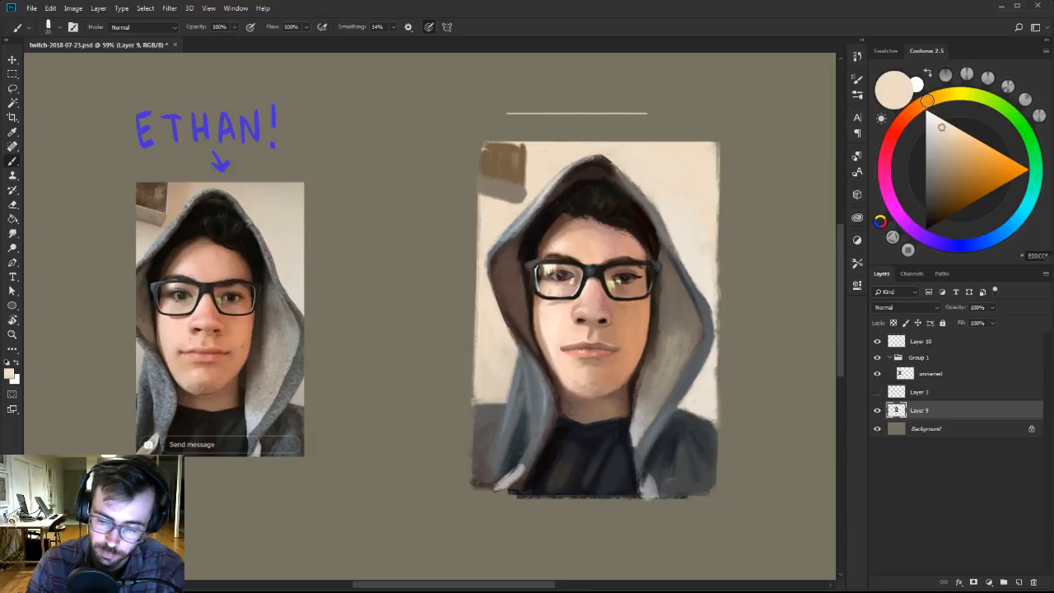
alt+click(524, 192)
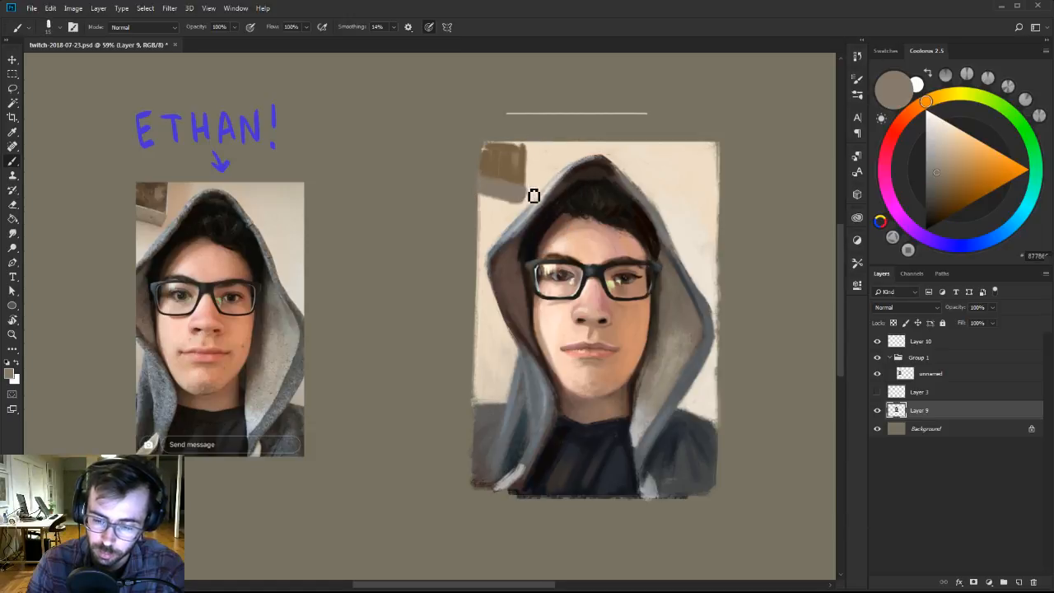
alt+click(527, 166)
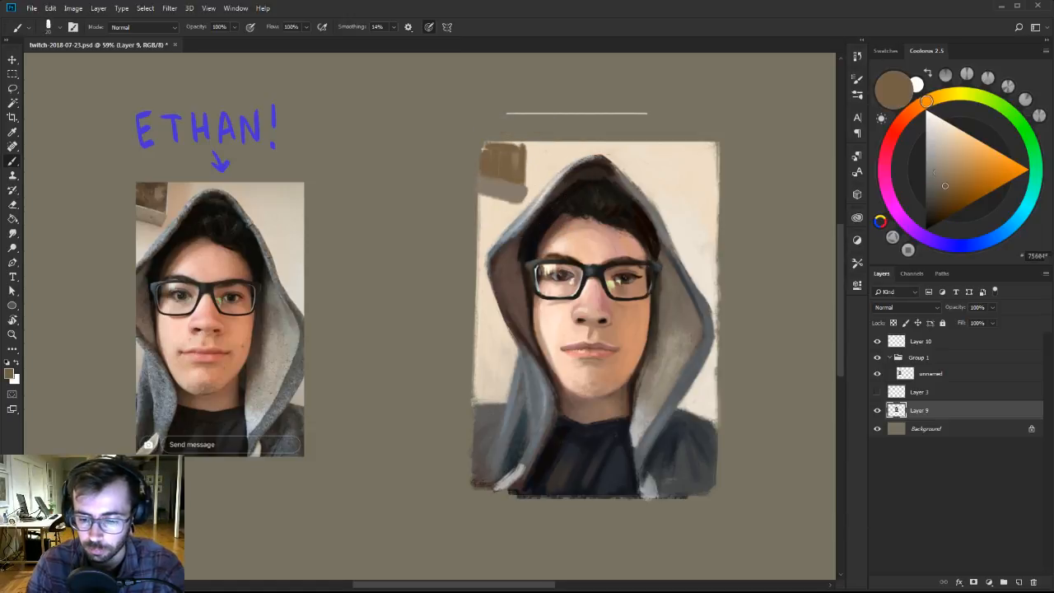
drag(528, 155, 527, 182)
key(bracketleft)
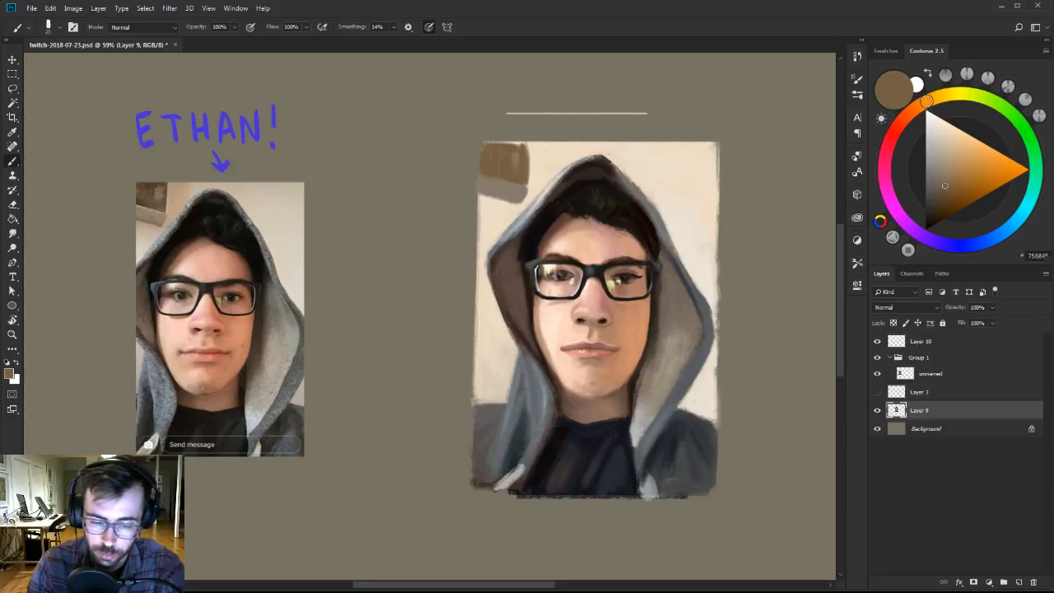
drag(489, 149, 524, 149)
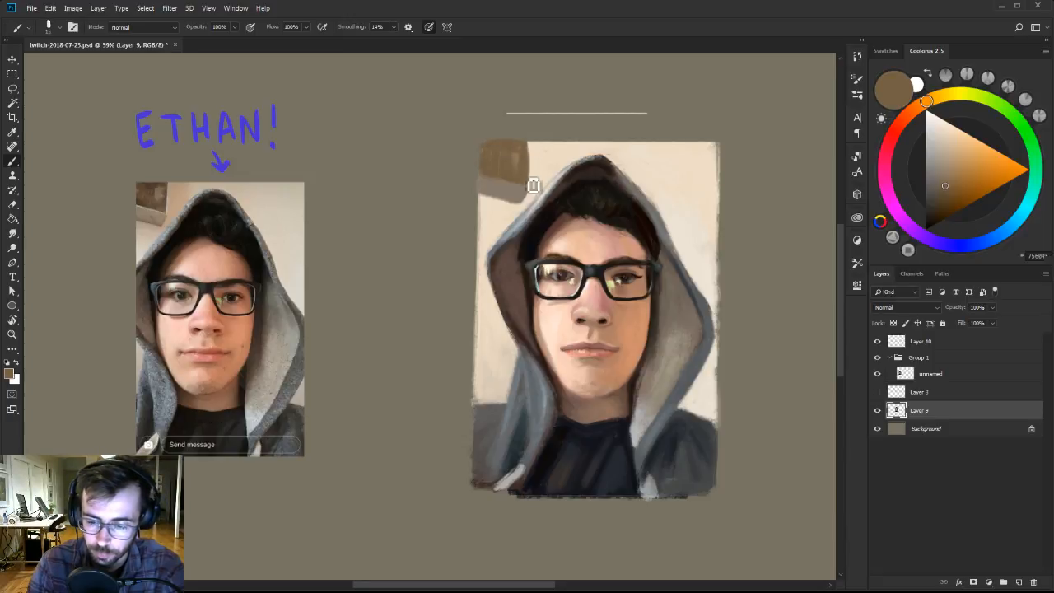
key(bracketleft)
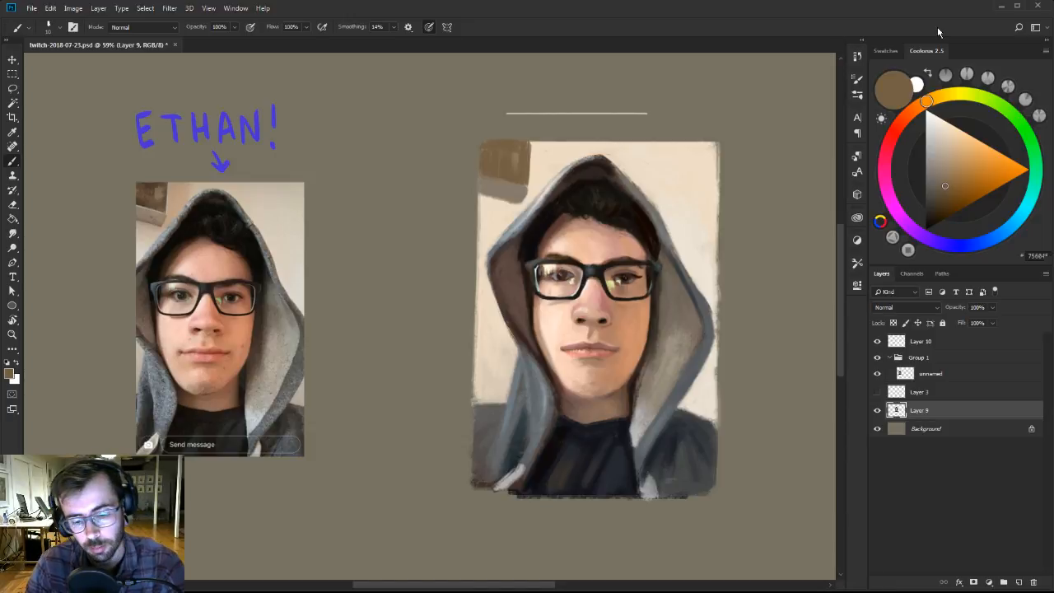
Clean the wall picture's edges with cream and paint a thin light tan line between the brown block and its gray-brown strip.
alt+click(534, 192)
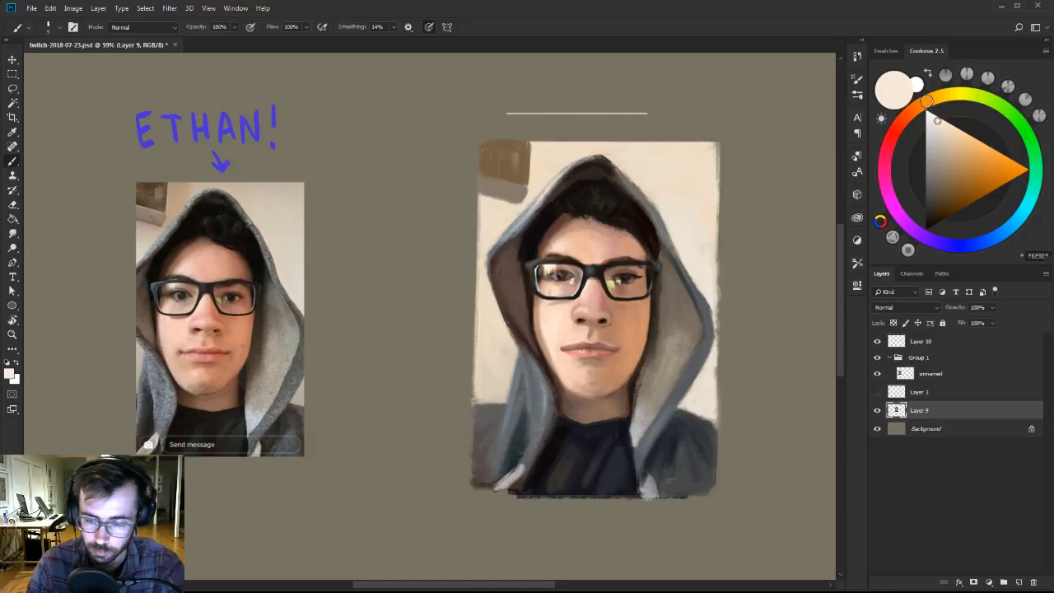
ctrl+click(552, 176)
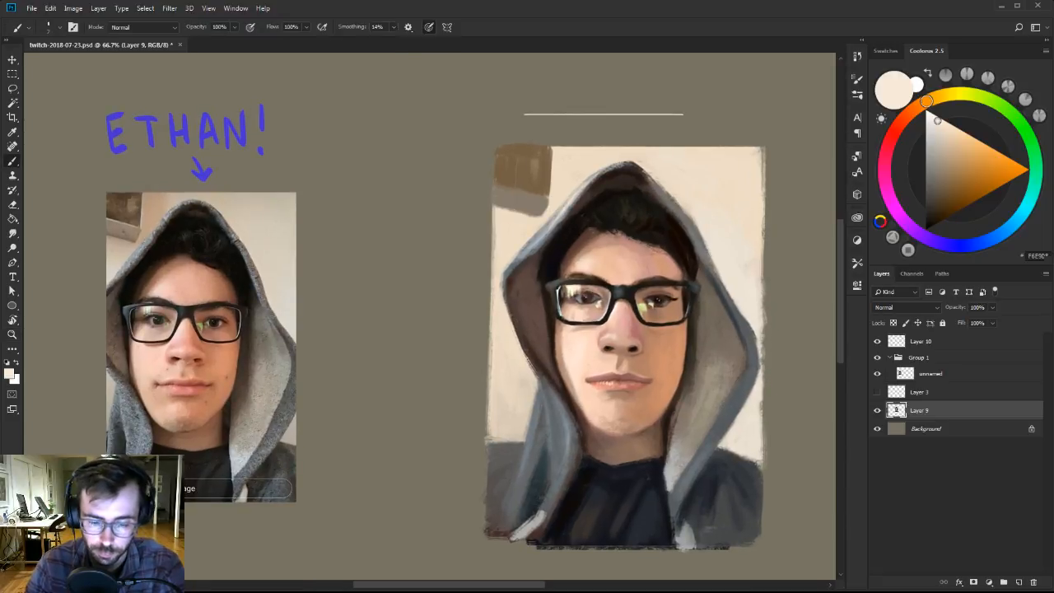
alt+click(520, 194)
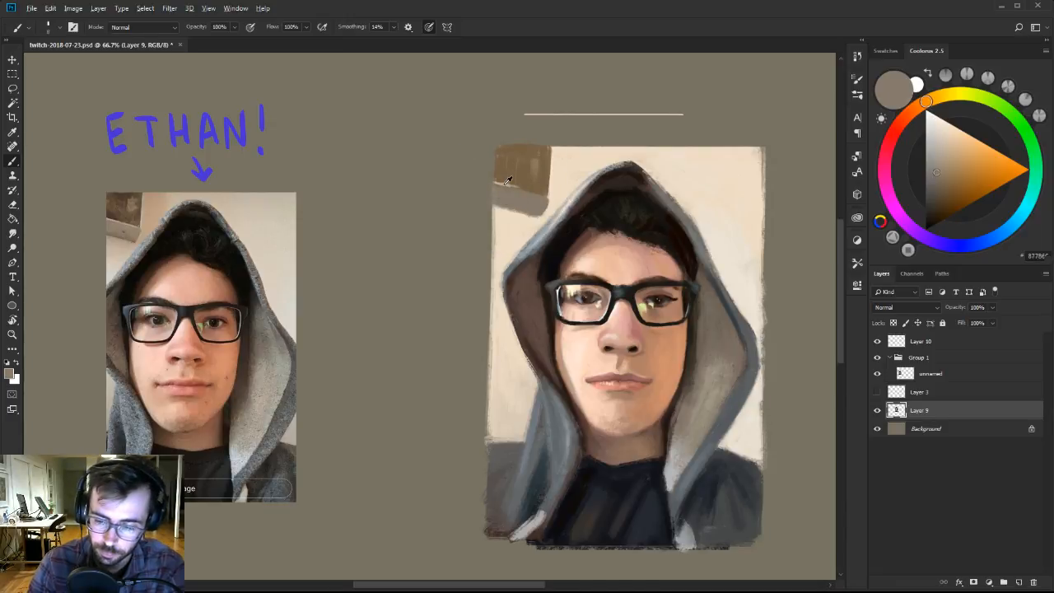
alt+click(502, 186)
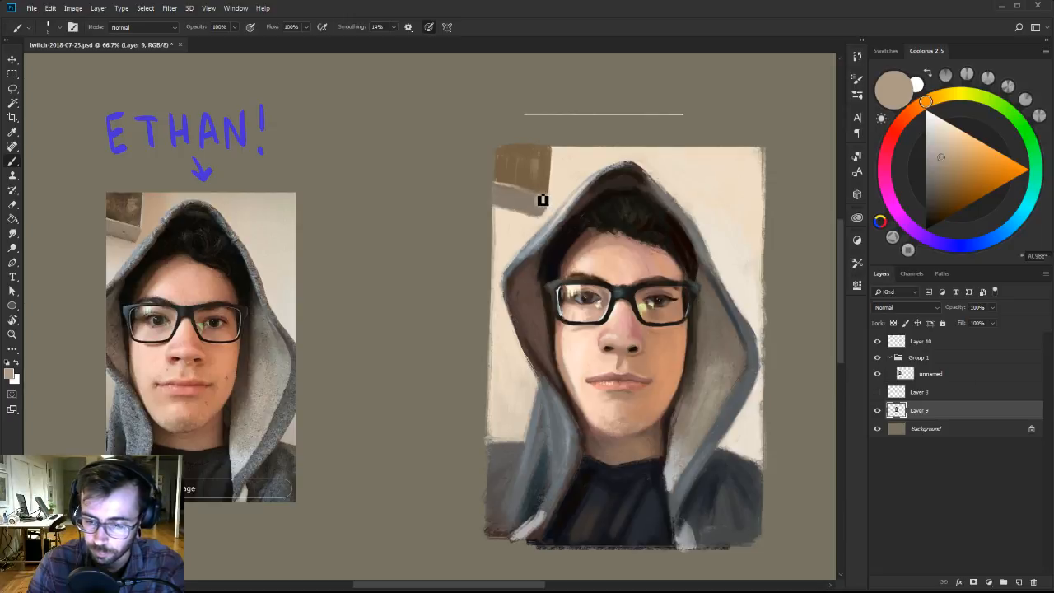
alt+click(519, 186)
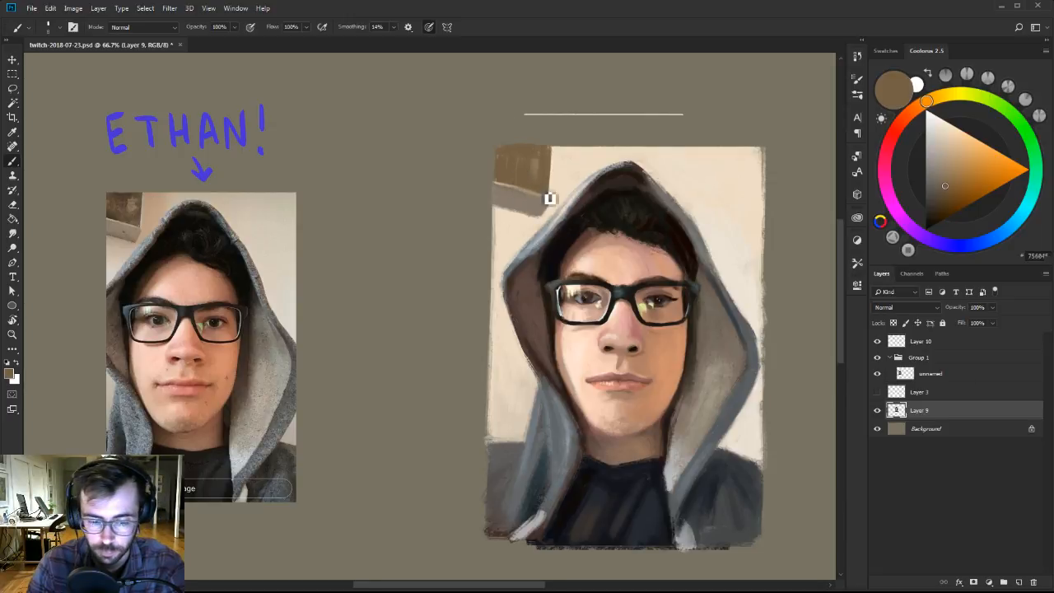
alt+click(525, 204)
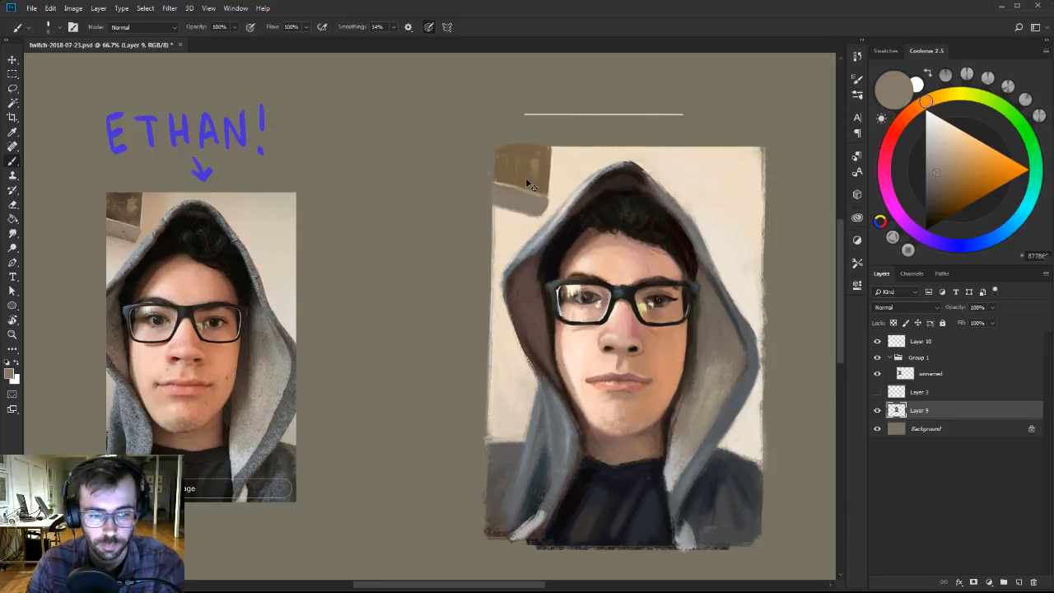
key(ctrl+y)
key(ctrl+y)
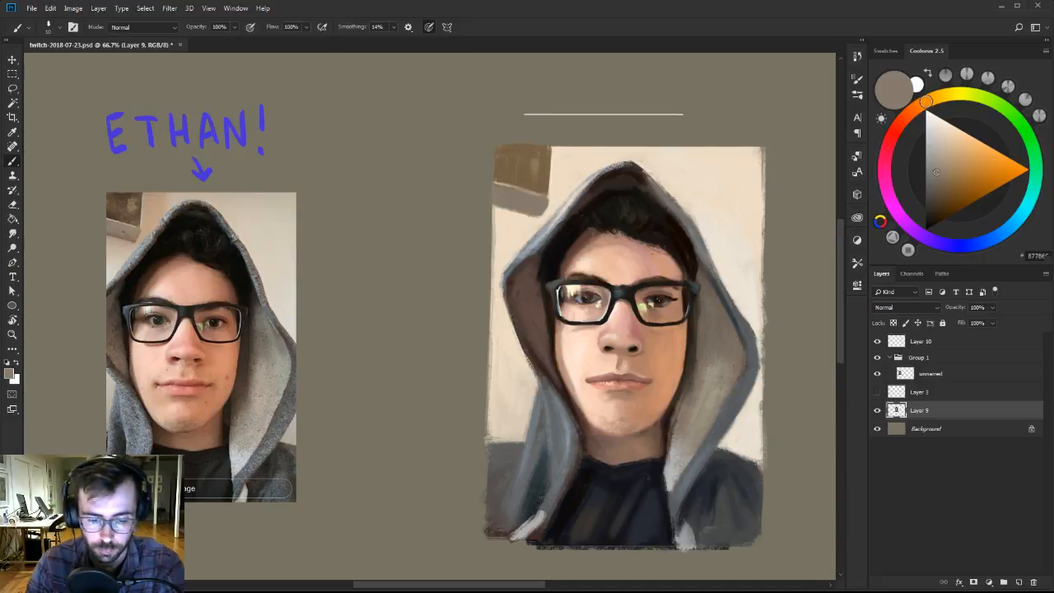
Switch to the 101 px brush from Ben Brushes-2 and blend lighter brown strokes into the wall picture.
right_click(562, 195)
click(588, 308)
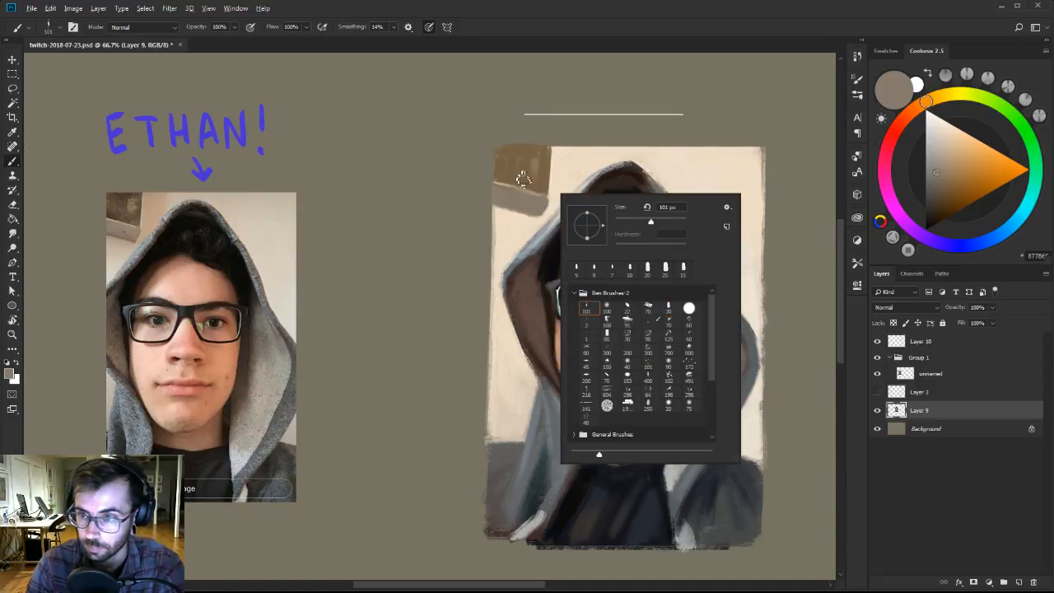
key(Return)
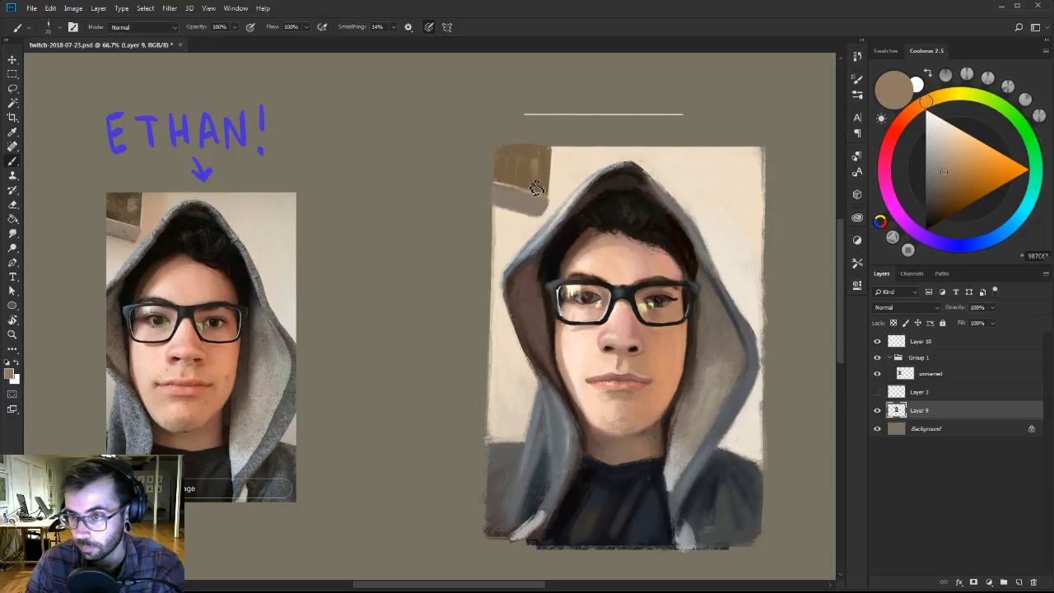
alt+click(536, 174)
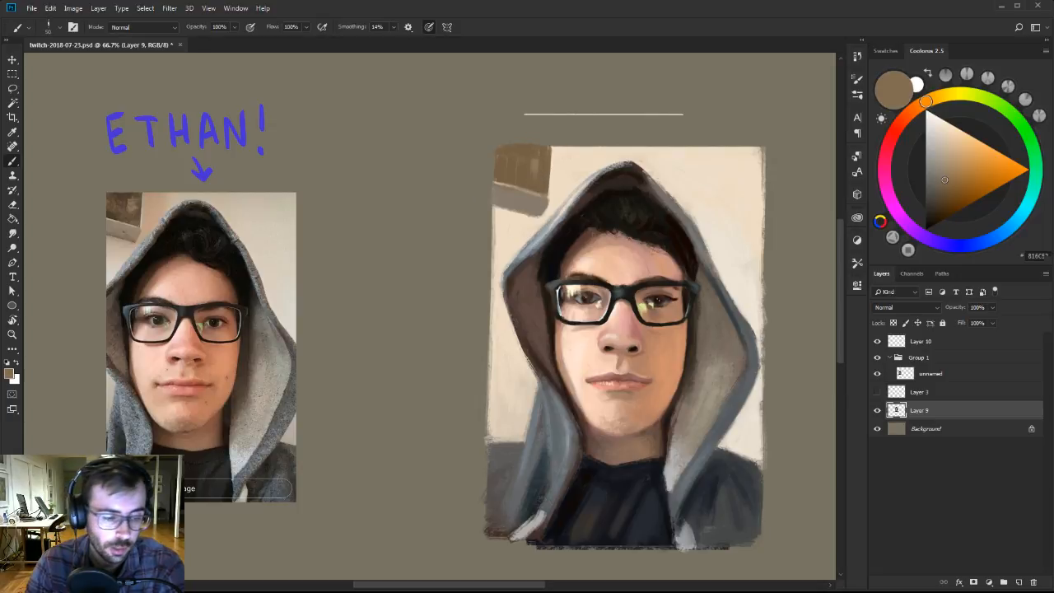
Select the brown block with the Magic Wand and paint darker brown texture inside it with an enlarged brush.
key(w)
click(532, 169)
scroll(527, 168, up, 1)
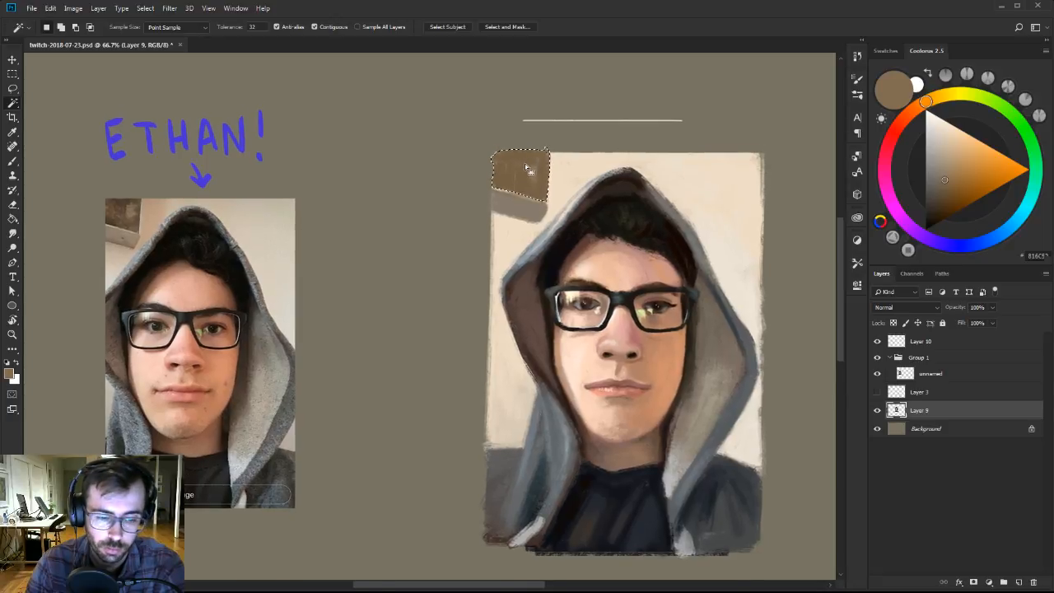
key(b)
alt+click(515, 169)
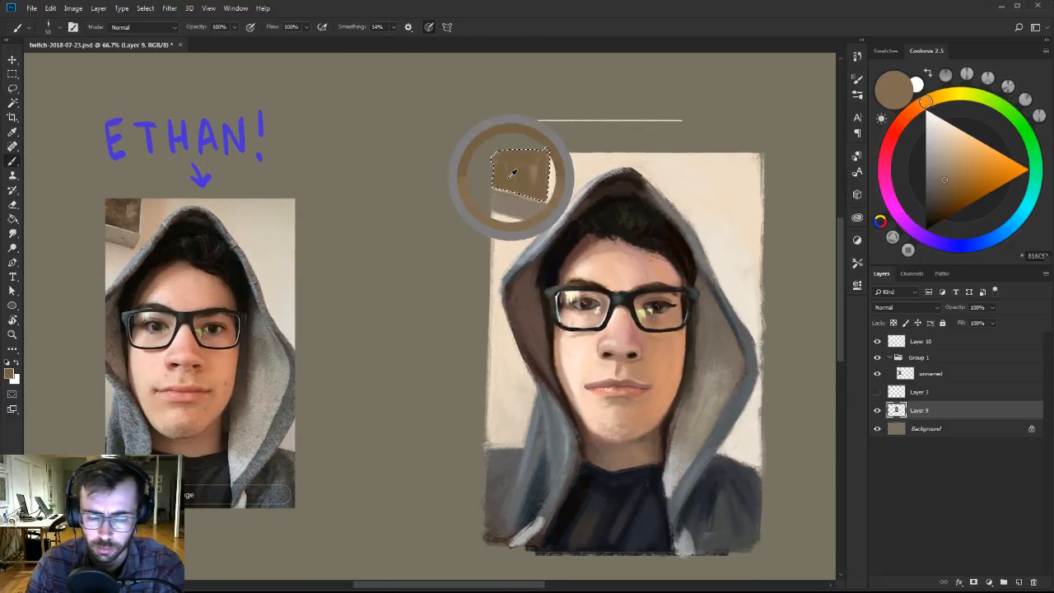
click(945, 203)
drag(945, 203, 939, 199)
key(bracketright)
key(bracketright)
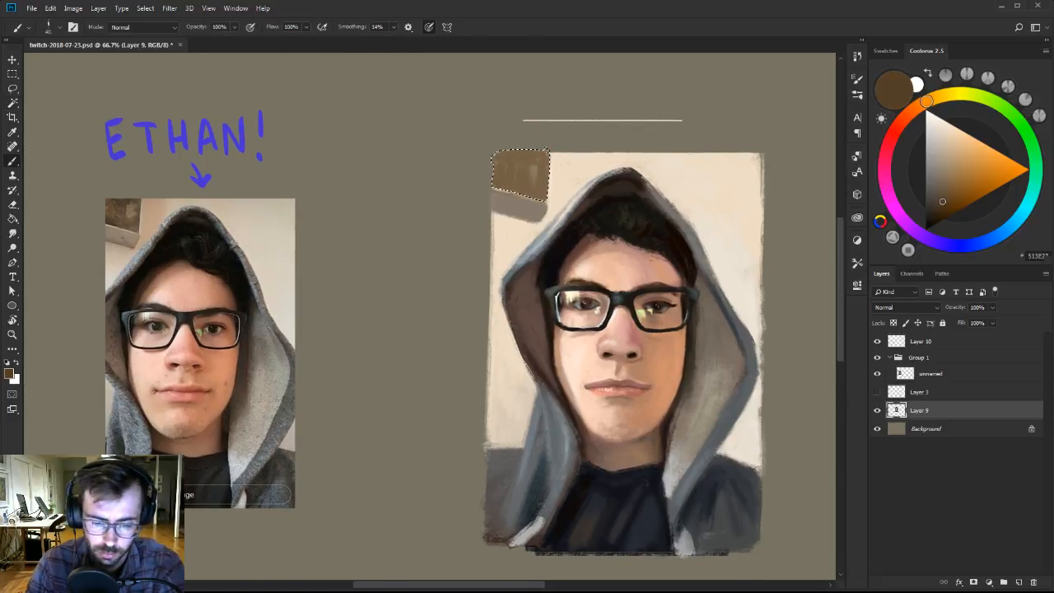
drag(508, 171, 525, 159)
alt+click(531, 179)
alt+click(516, 183)
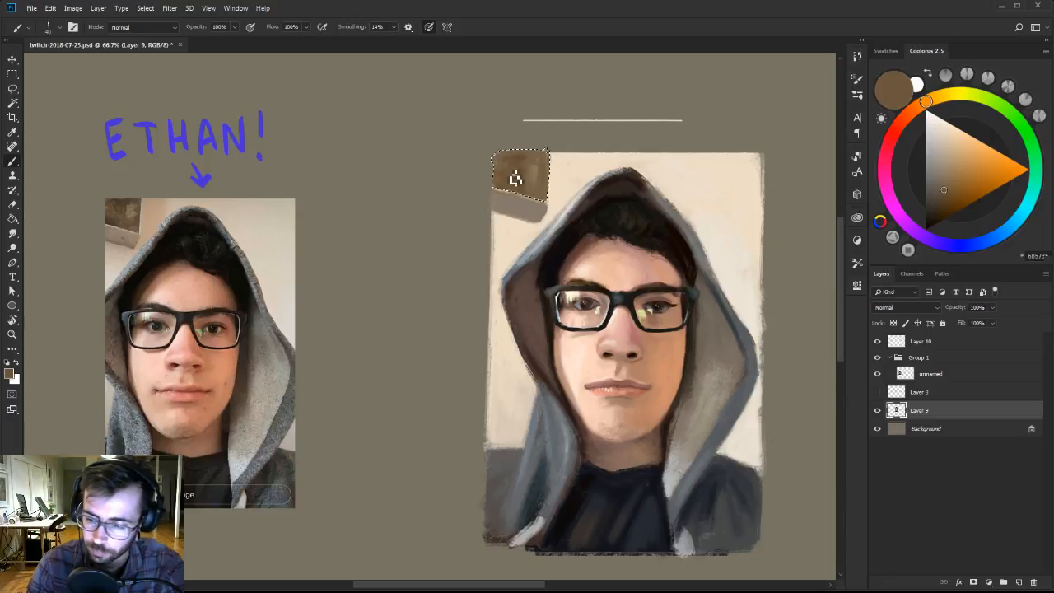
Add deep brown shading and lighter brown accents inside the selected wall picture, and clear the selection.
click(940, 204)
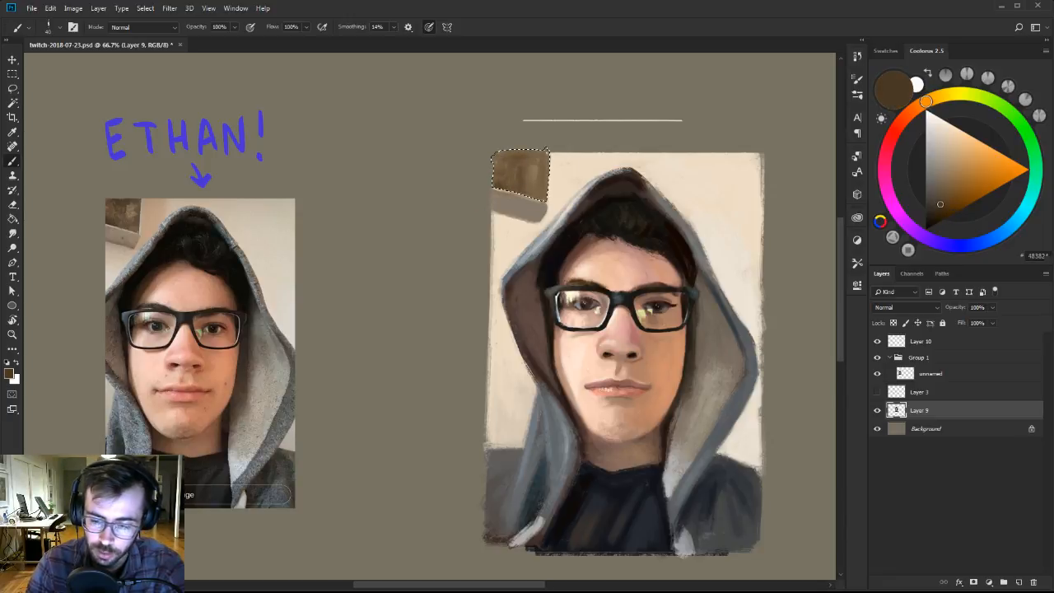
click(944, 182)
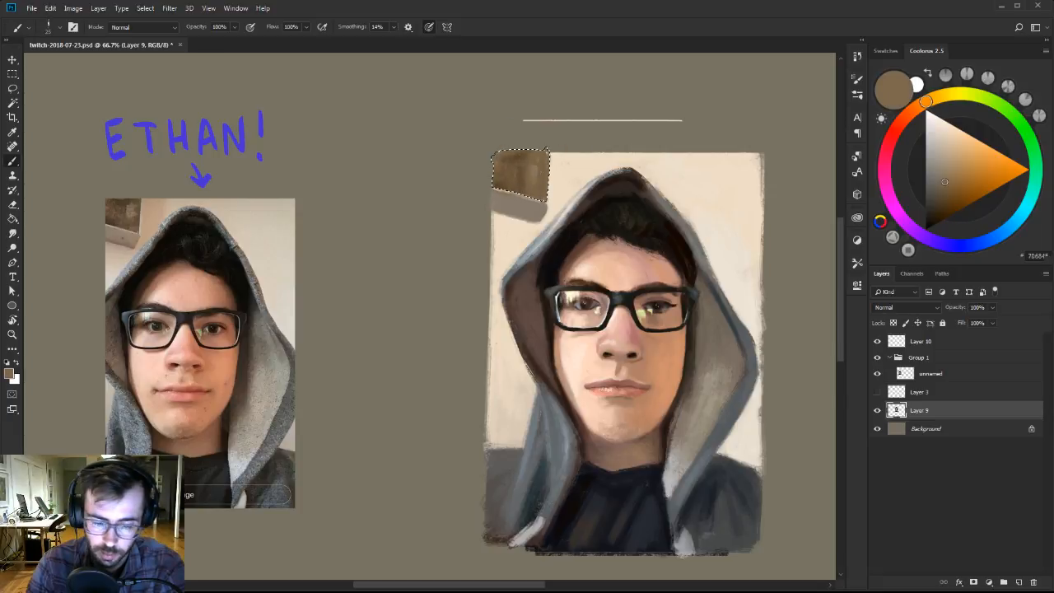
alt+click(544, 186)
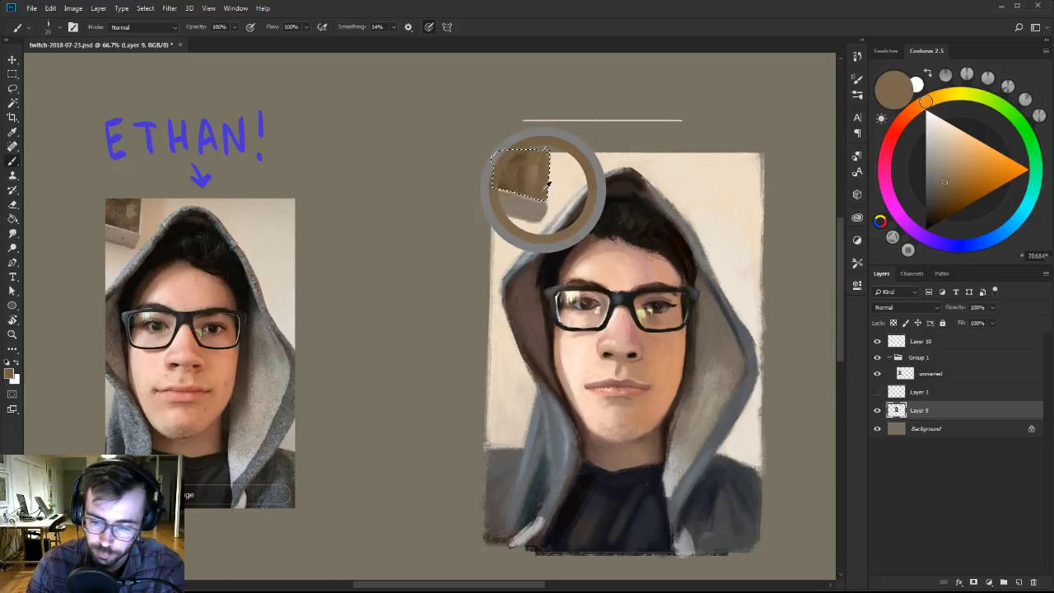
key(ctrl+d)
Refine the lower edge and corner of the wall picture's gray-brown strip with sampled beige, dark brown and gray-brown.
alt+click(560, 212)
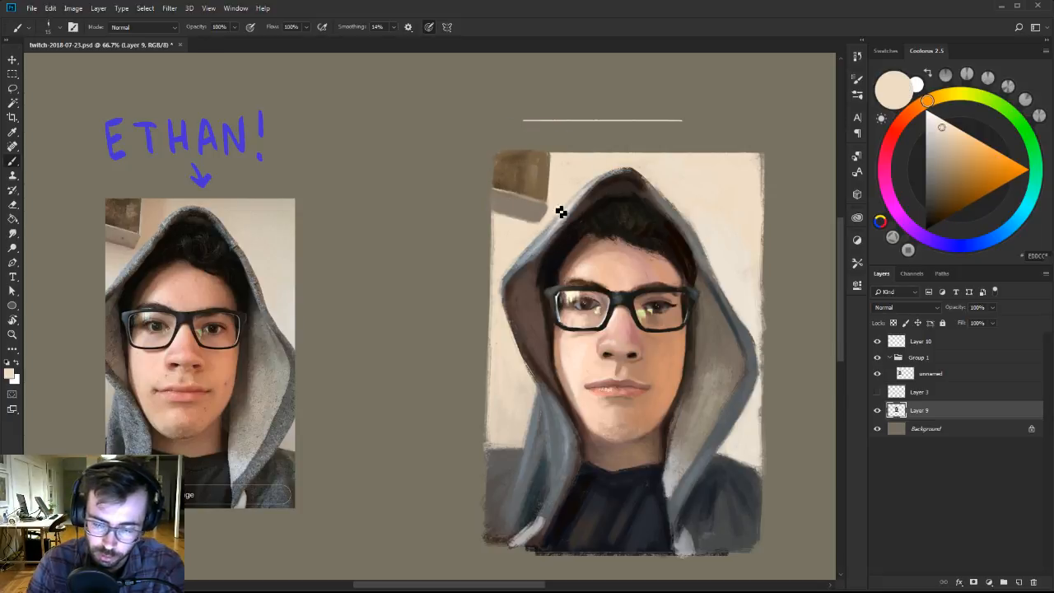
alt+click(527, 210)
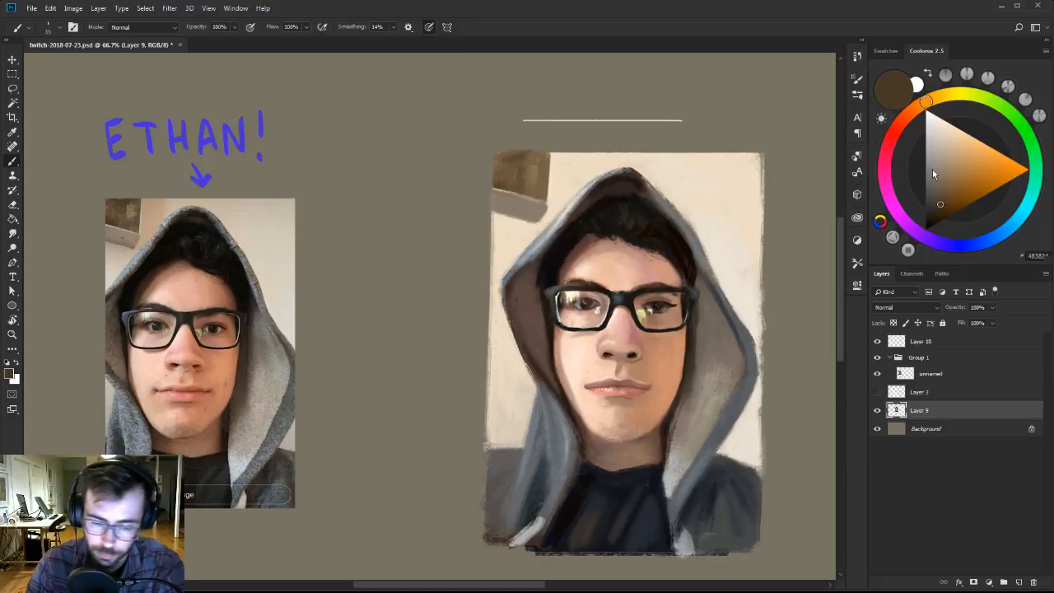
key(])
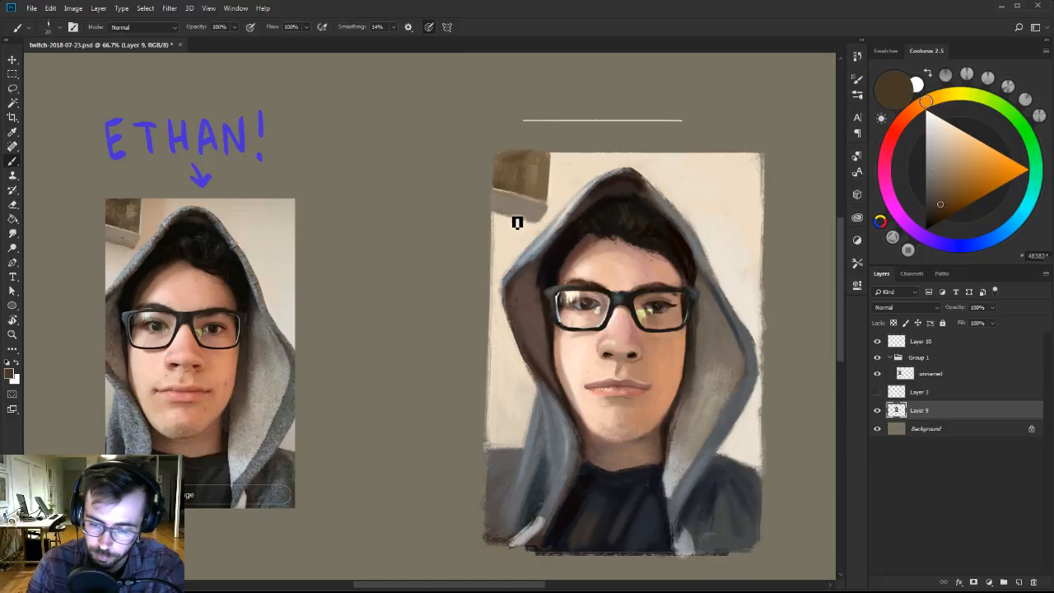
alt+click(511, 212)
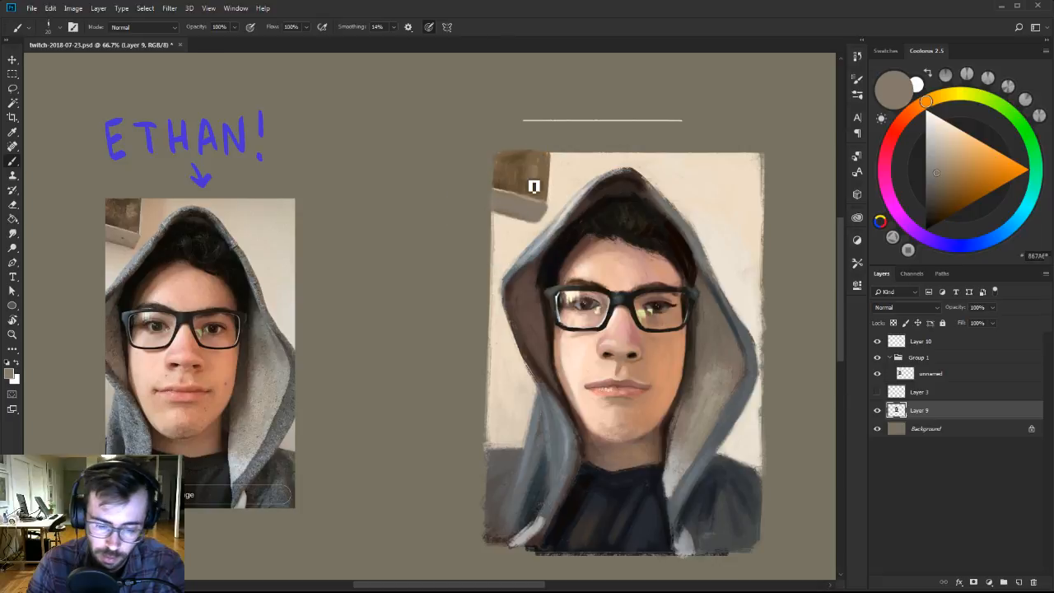
alt+click(570, 173)
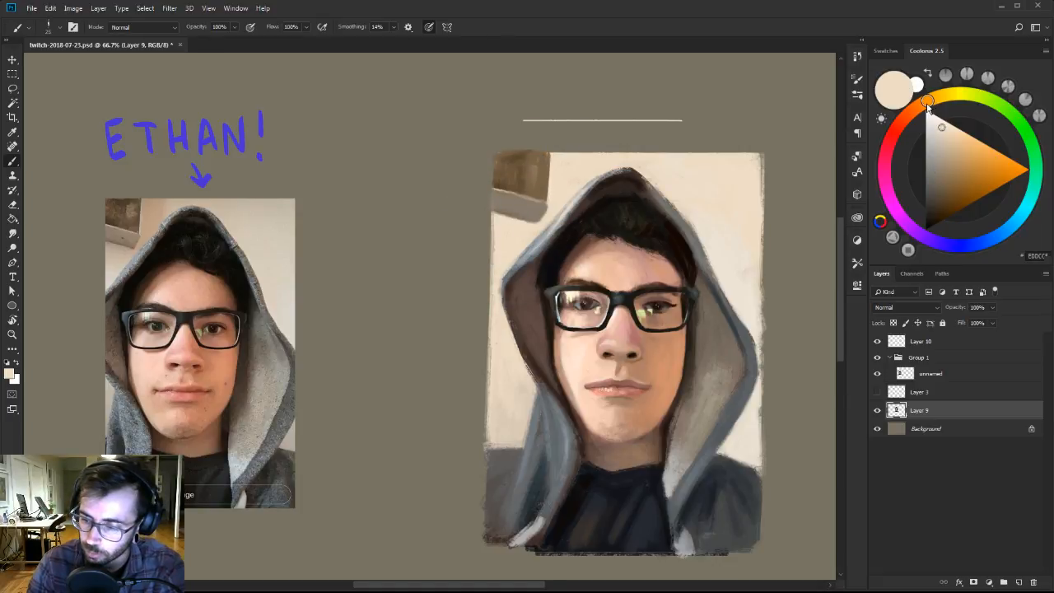
drag(928, 106, 956, 155)
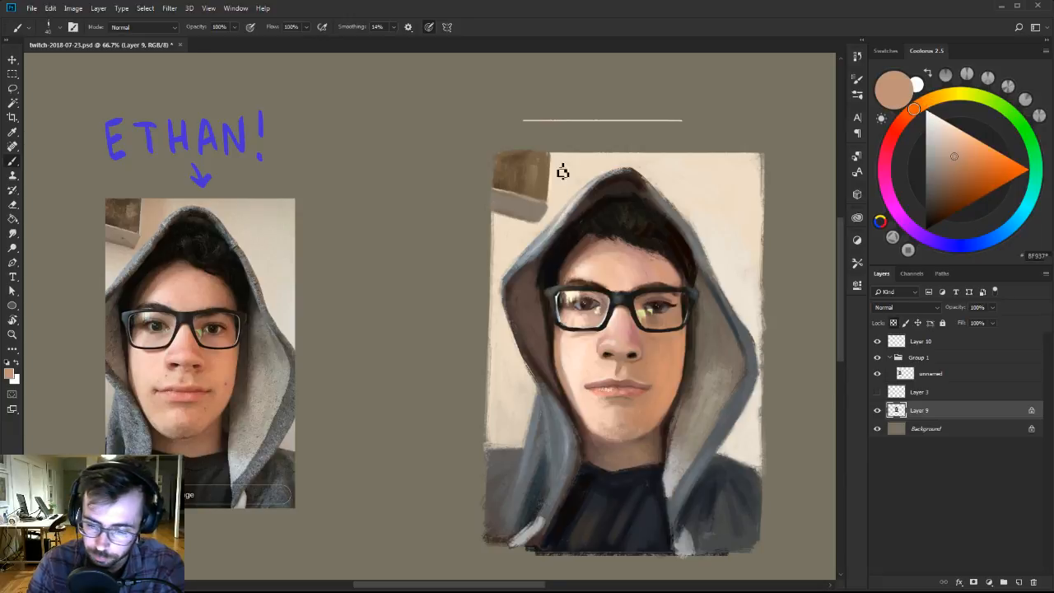
key(w)
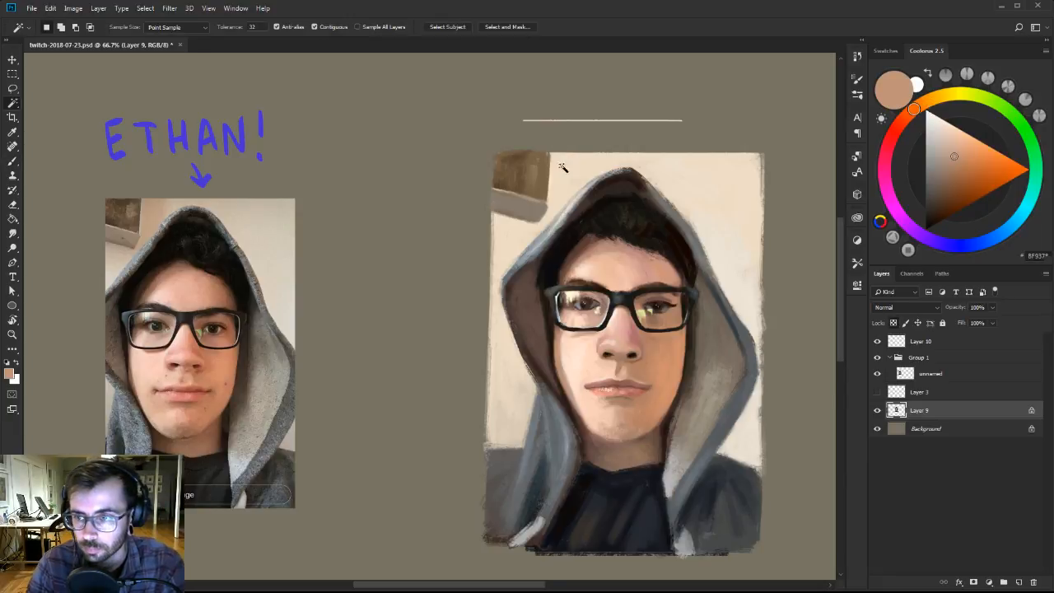
click(572, 165)
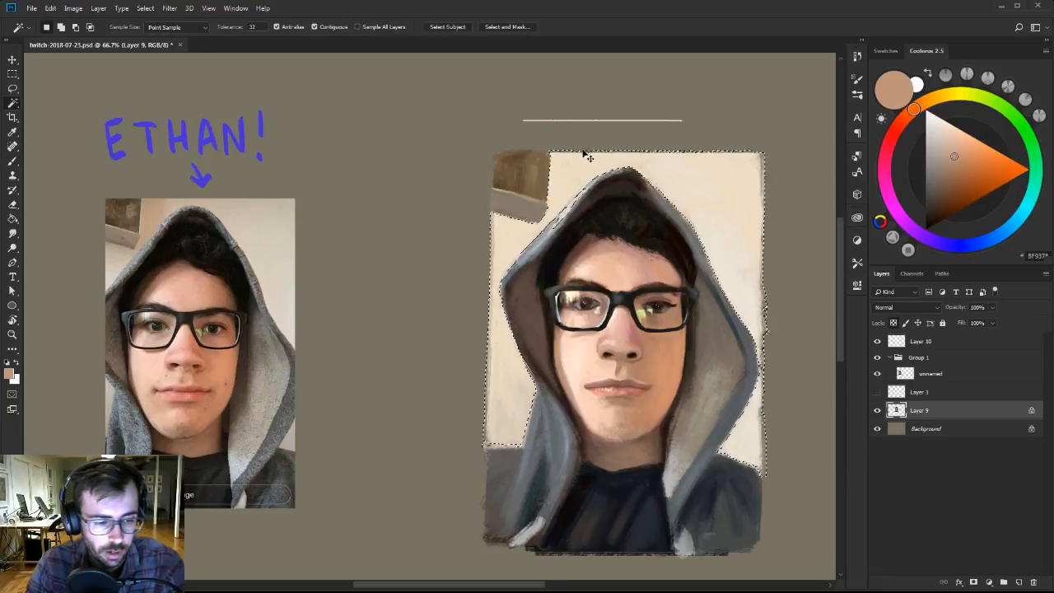
key(l)
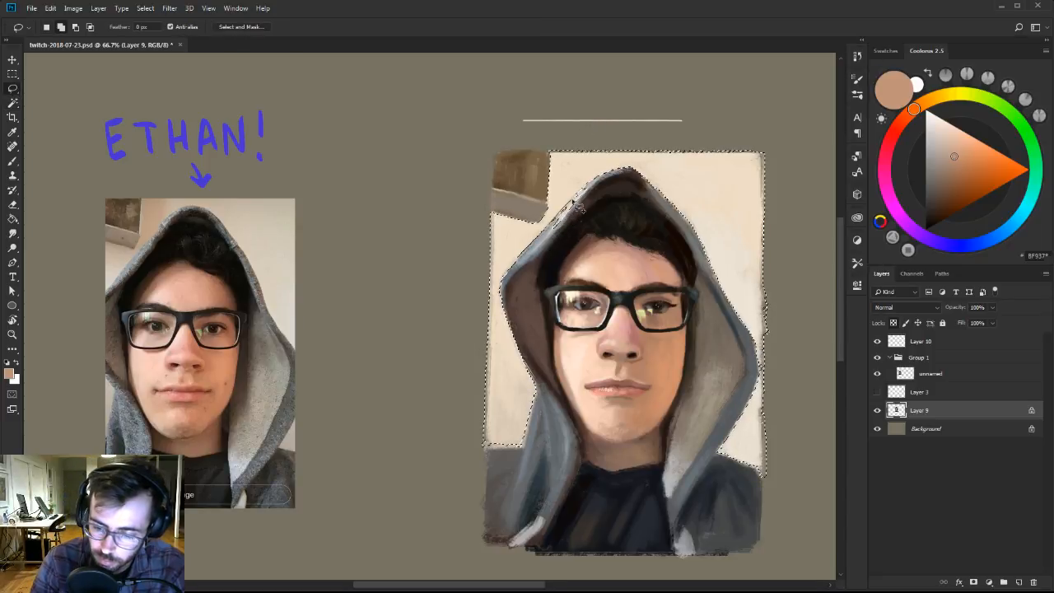
mouse_move(609, 172)
mouse_down()
mouse_move(556, 229)
mouse_move(554, 219)
mouse_move(596, 179)
mouse_move(579, 232)
mouse_up()
key(ctrl+z)
key(ctrl+d)
Paint peach and tan tones on the wall between the picture and the hood, blending them into the sampled cream.
key(b)
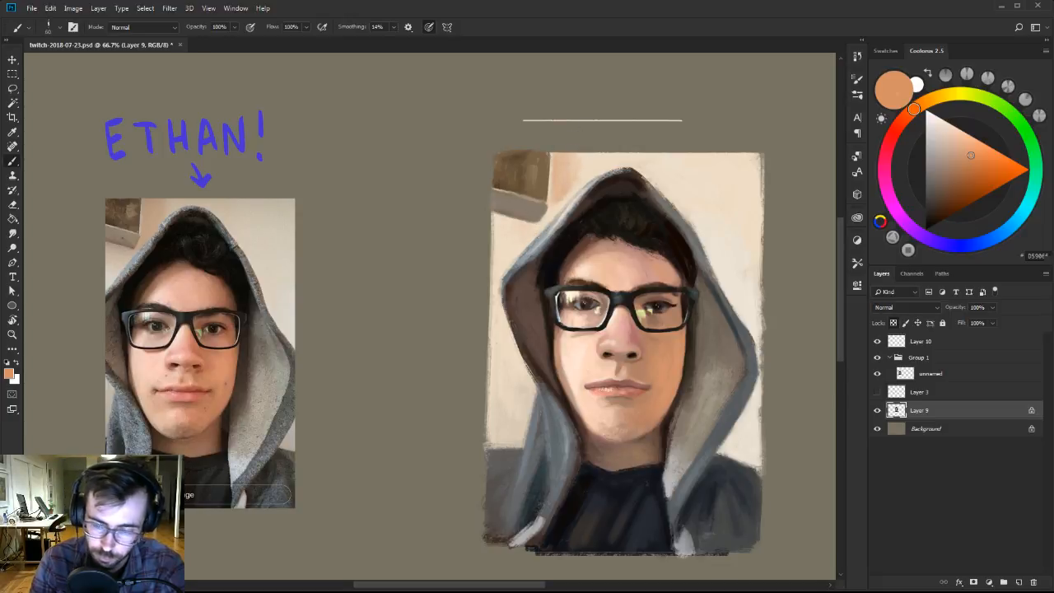
alt+click(567, 188)
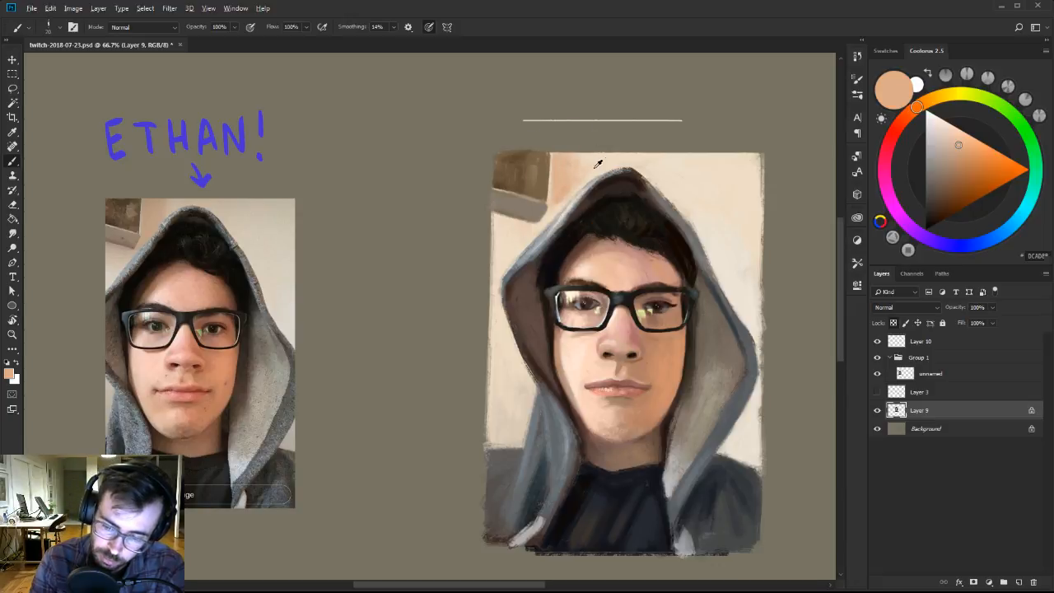
alt+click(573, 181)
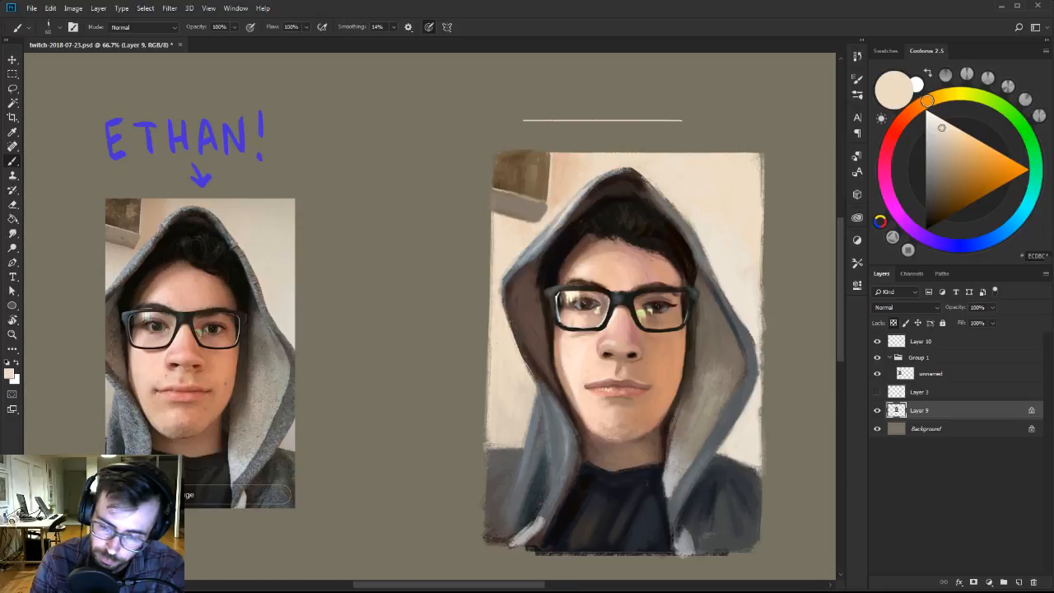
alt+click(568, 178)
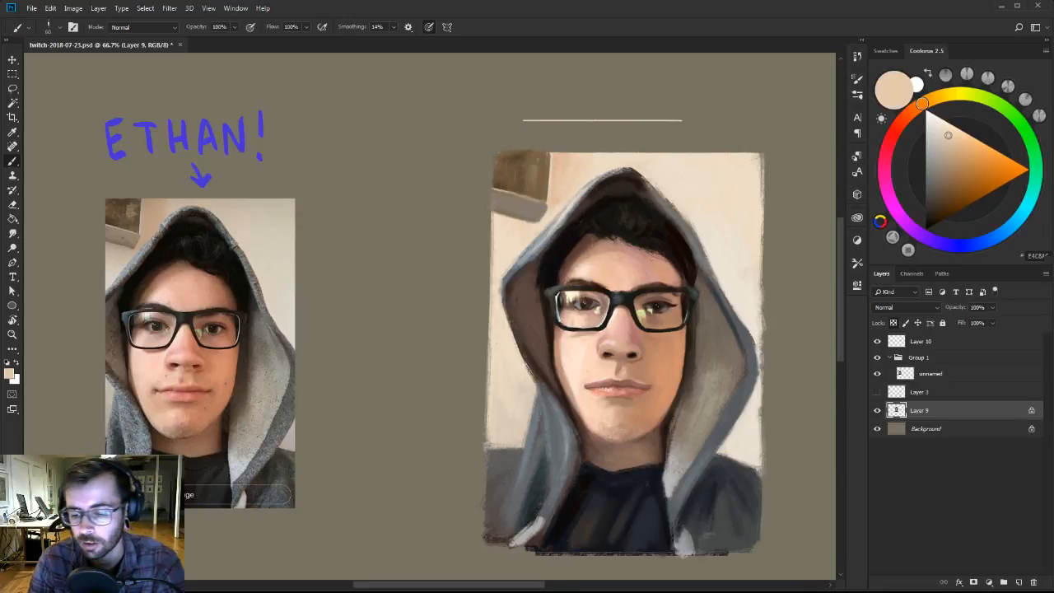
alt+click(598, 170)
Choose a warm near-white colour and the 30 px brush from Ben Brushes-2 for highlights on the glasses.
key(z)
drag(663, 174, 648, 163)
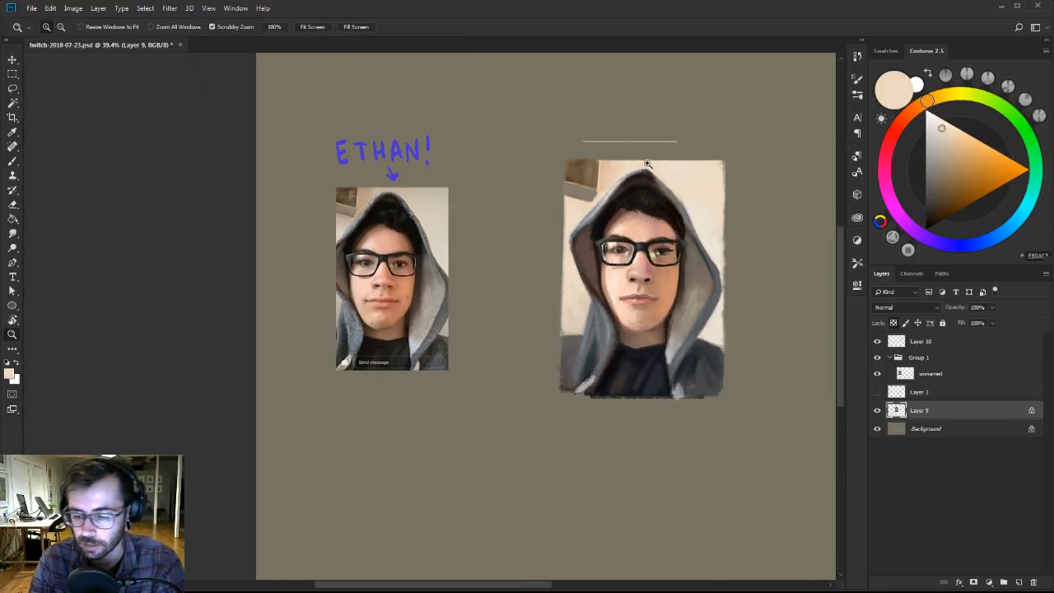
drag(683, 263, 671, 293)
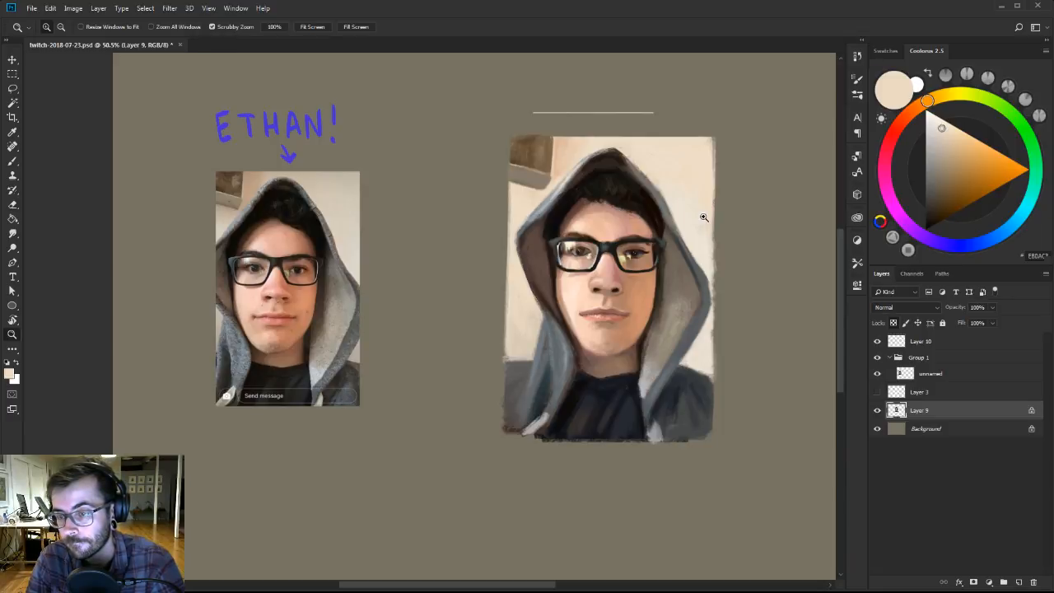
click(665, 284)
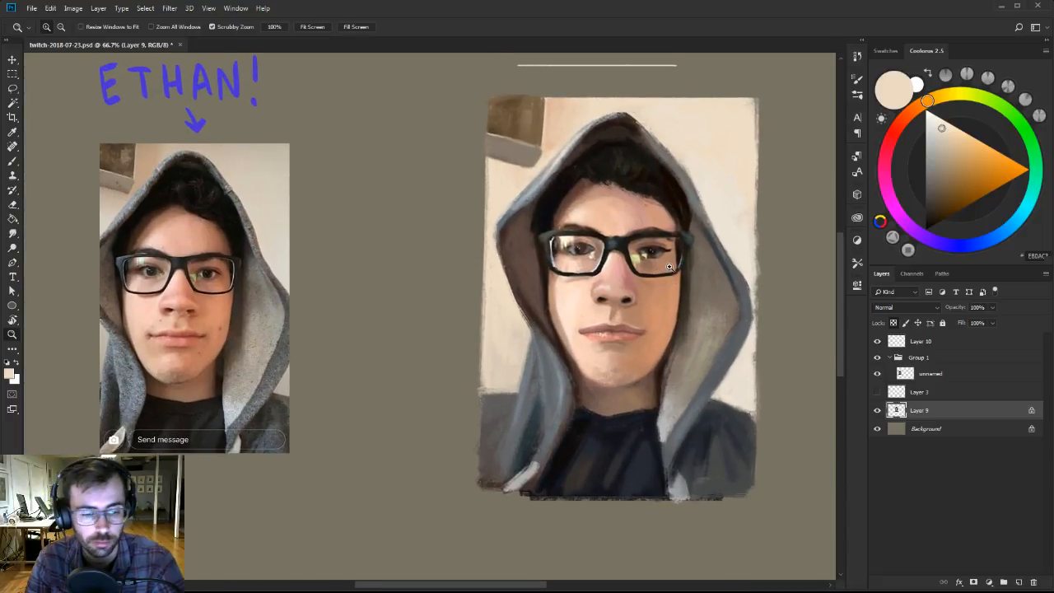
key(b)
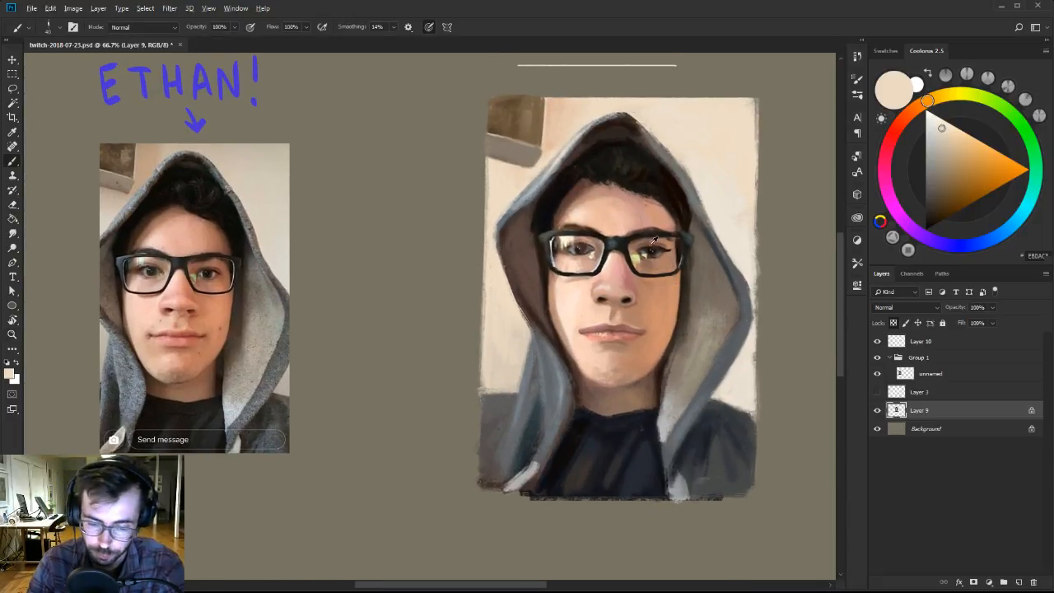
click(936, 116)
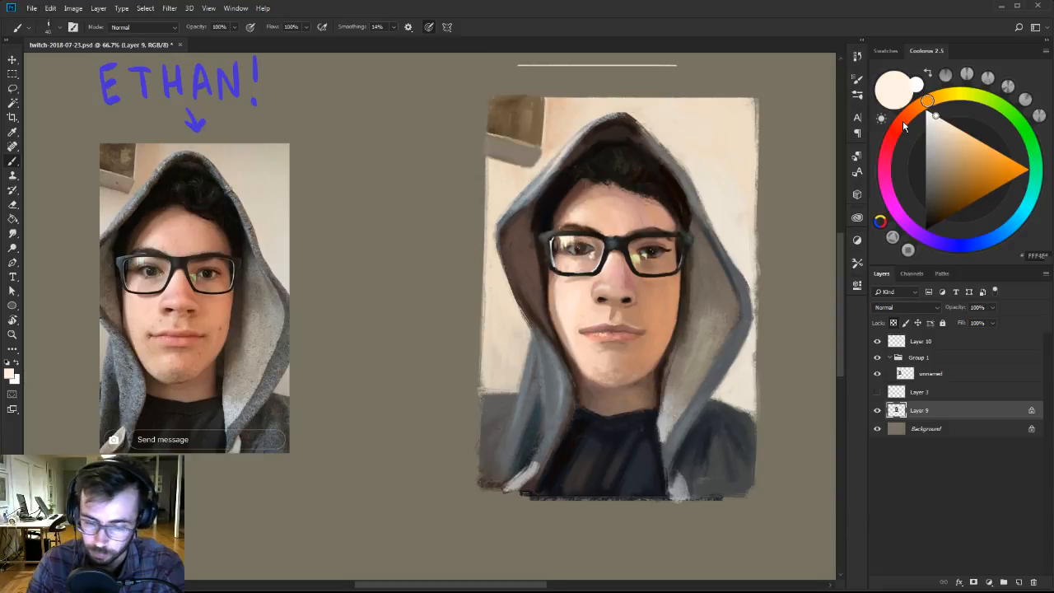
right_click(685, 257)
click(792, 373)
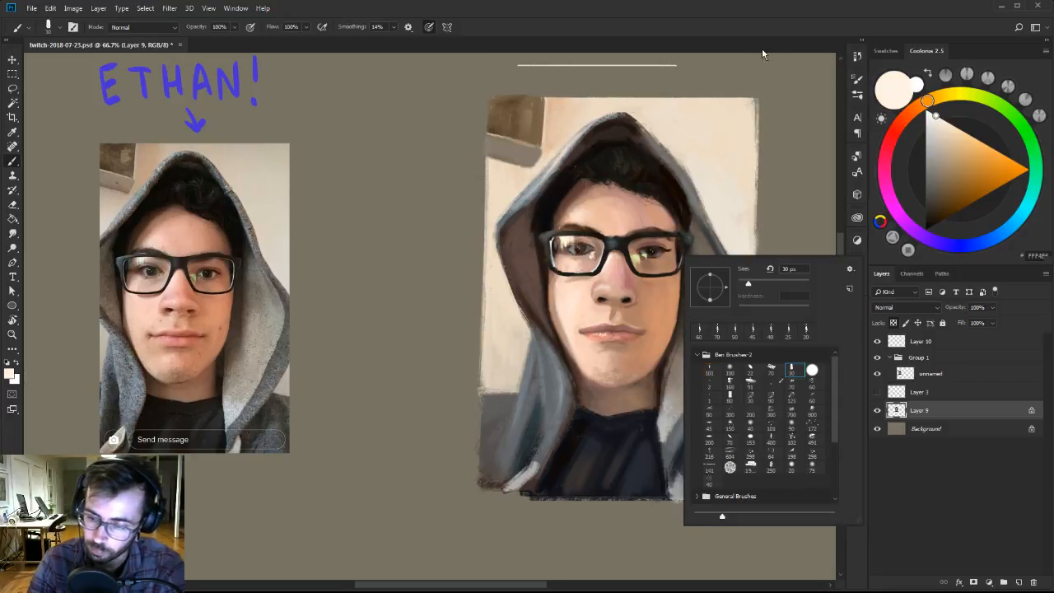
click(777, 19)
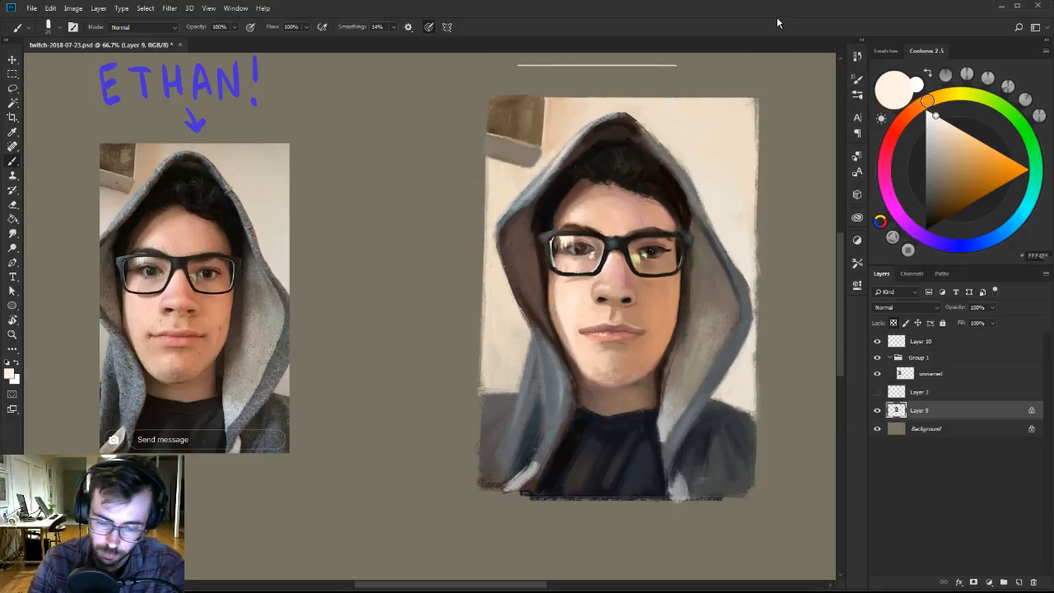
Paint a thin near-white highlight along the outer rim of the portrait's right lens, undoing a stray stroke.
key(z)
click(690, 247)
key(b)
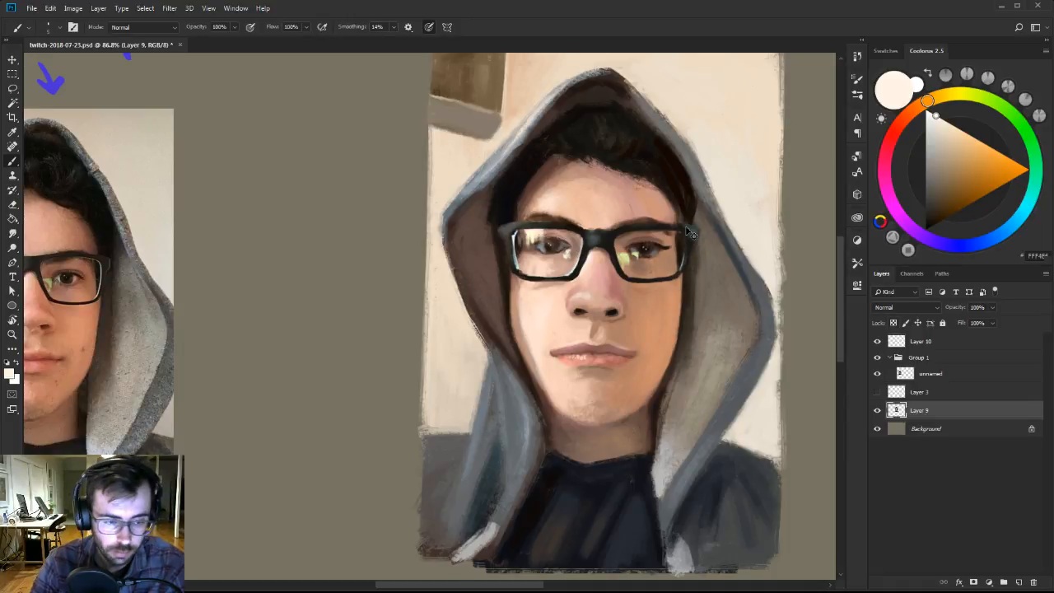
drag(681, 230, 703, 229)
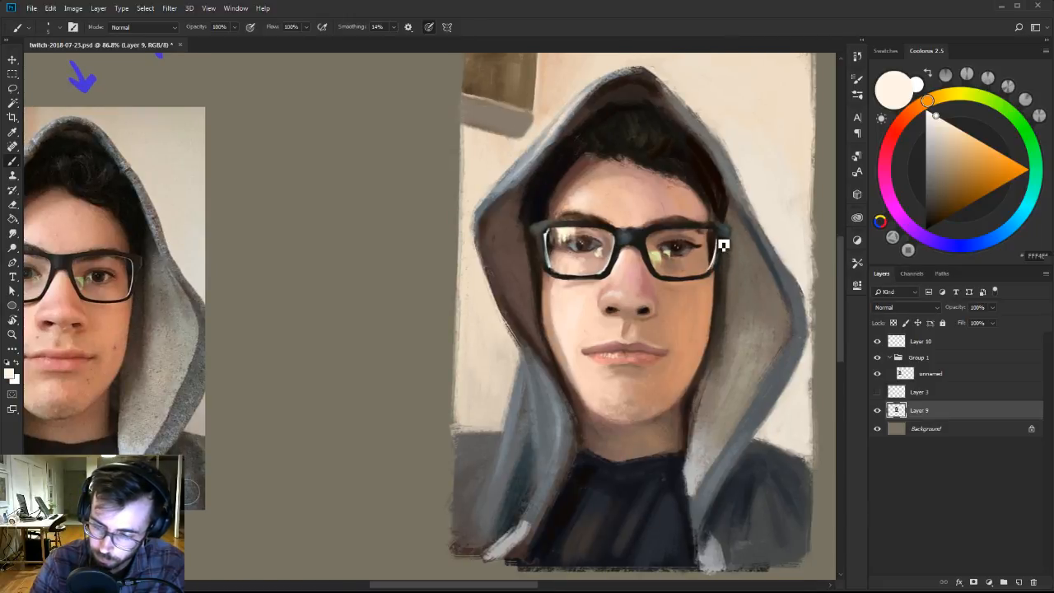
key(r)
mouse_move(723, 242)
mouse_down()
mouse_move(577, 129)
mouse_move(587, 318)
mouse_up()
mouse_move(631, 378)
mouse_down()
mouse_move(659, 293)
mouse_move(561, 214)
mouse_up()
key(ctrl+z)
key(r)
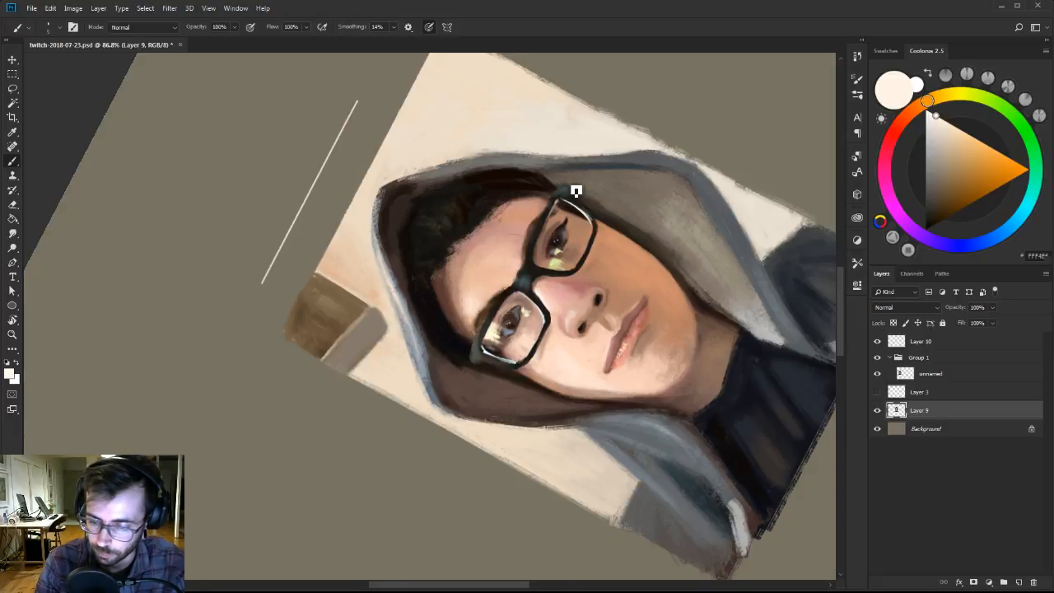
key(Escape)
Refine the right hinge of the painted glasses with sampled near-black and dark blue-gray.
key(z)
drag(622, 339, 570, 334)
mouse_move(610, 319)
mouse_down()
mouse_move(659, 266)
mouse_move(675, 313)
mouse_move(741, 307)
mouse_move(757, 285)
mouse_move(771, 292)
mouse_up()
key(b)
alt+click(746, 308)
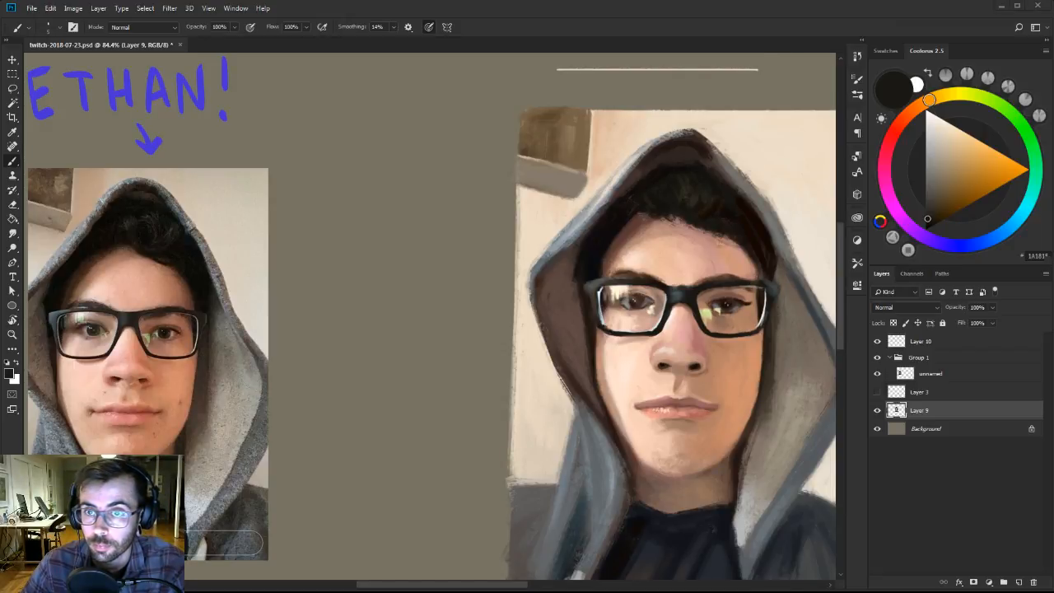
drag(751, 305, 707, 315)
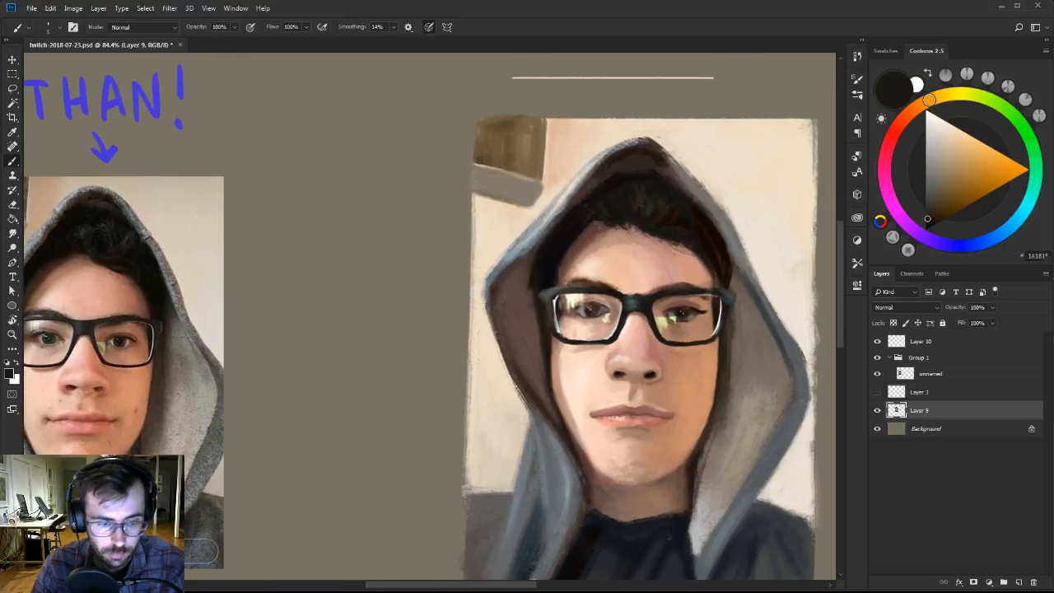
alt+click(729, 297)
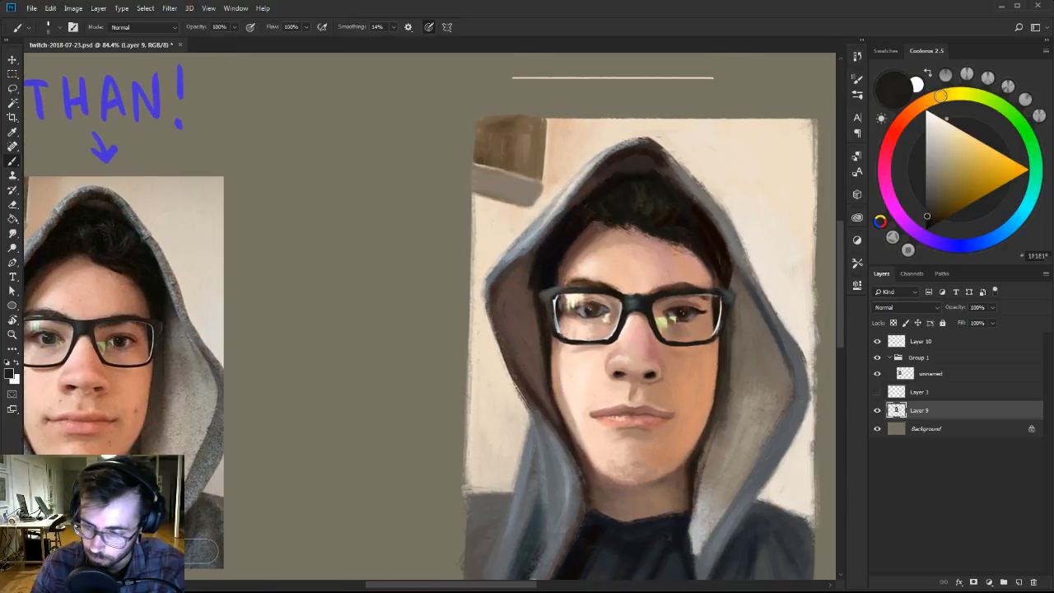
alt+click(730, 298)
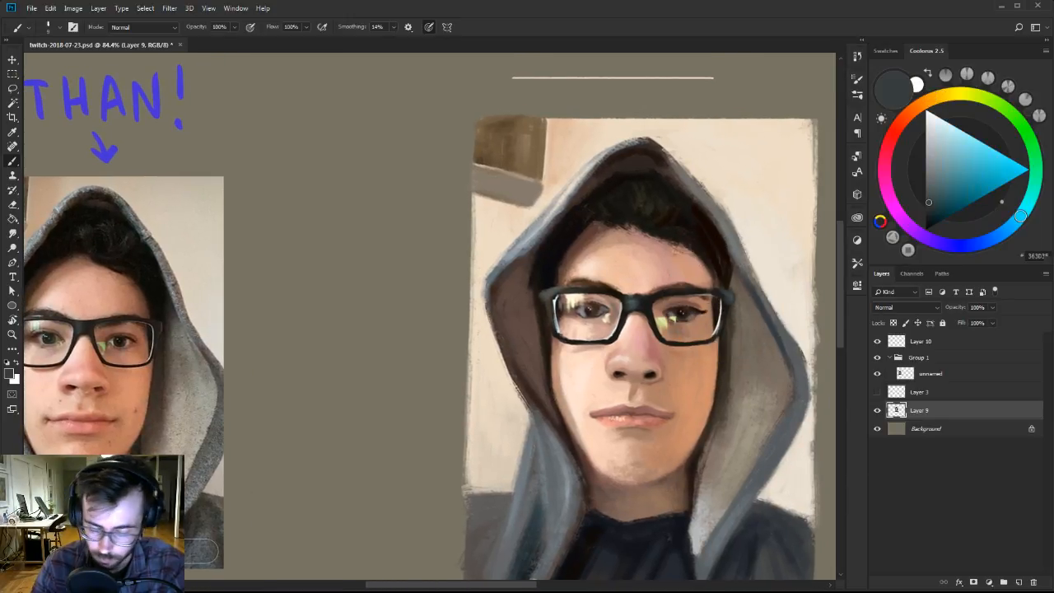
Sample a pale cream and touch up the highlight at the right lens's outer edge with a smaller brush.
alt+click(724, 308)
key([)
key([)
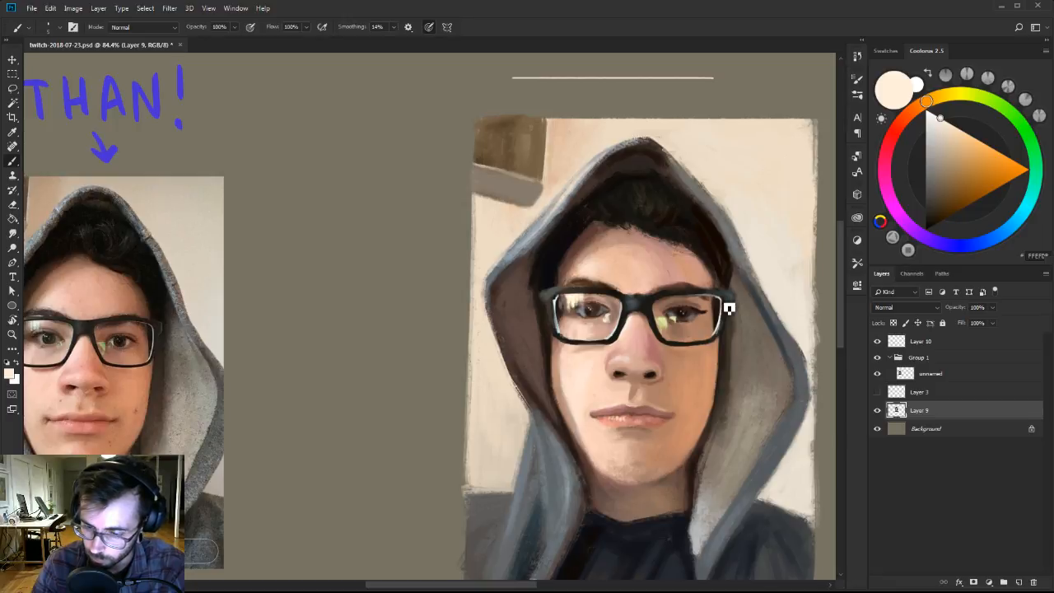
drag(729, 308, 774, 295)
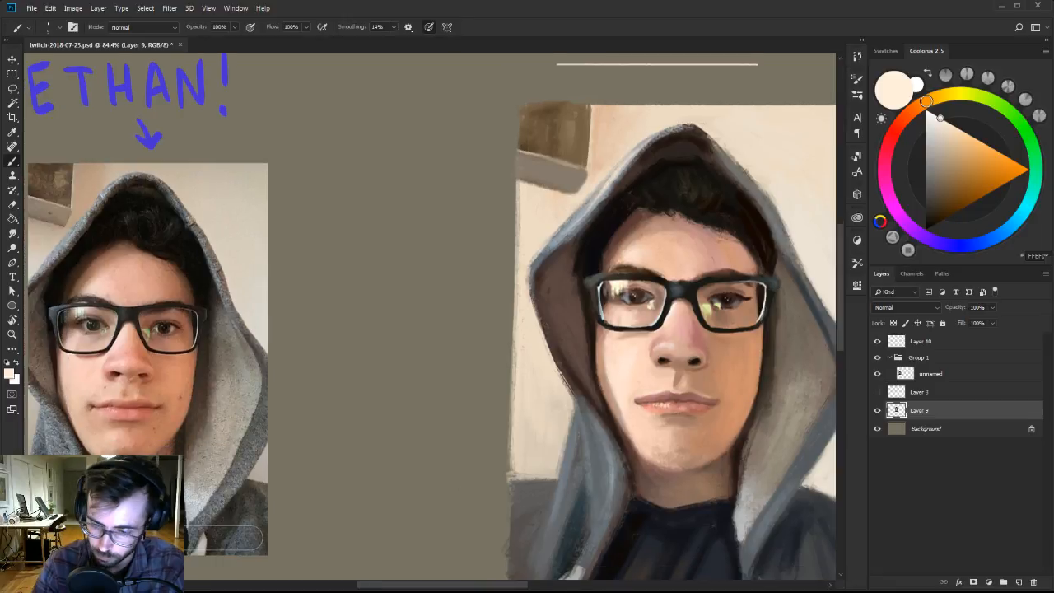
Rework the left hinge and upper frame corner of the glasses with sampled dark brown and gray-green using a small brush.
alt+click(600, 296)
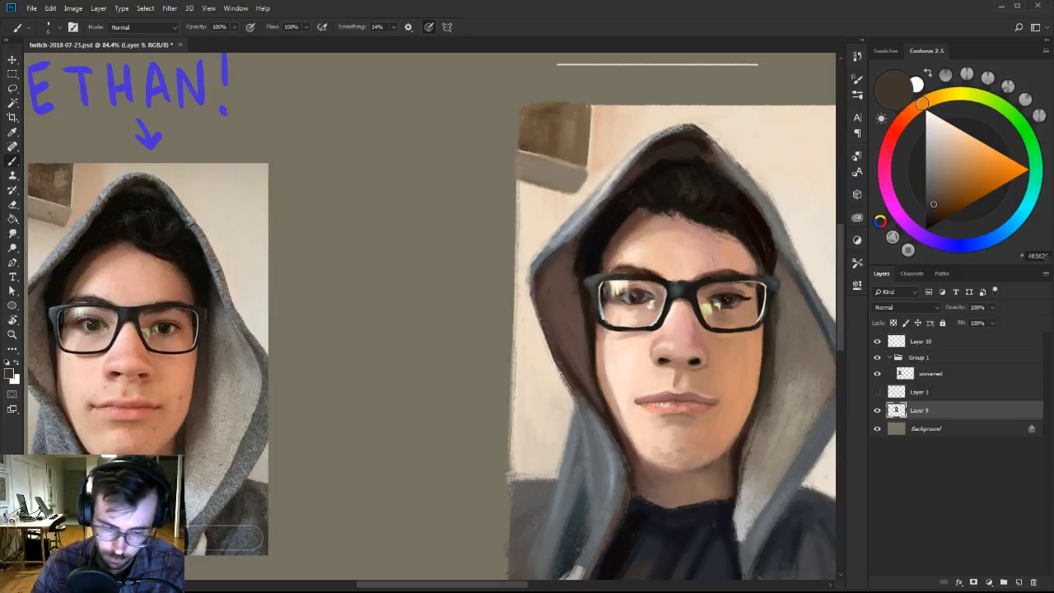
alt+click(604, 272)
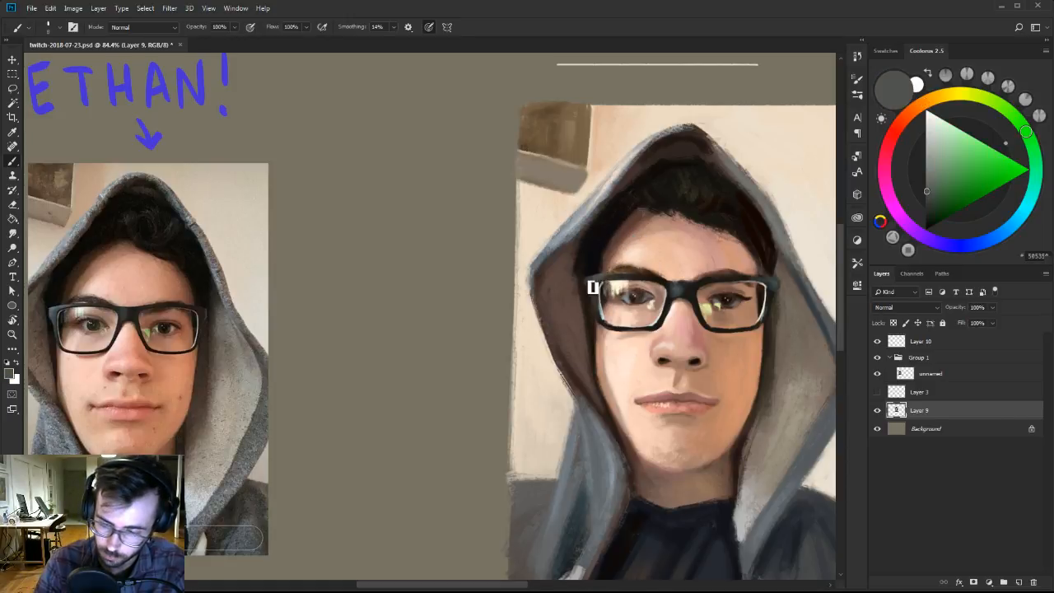
scroll(601, 278, down, 2)
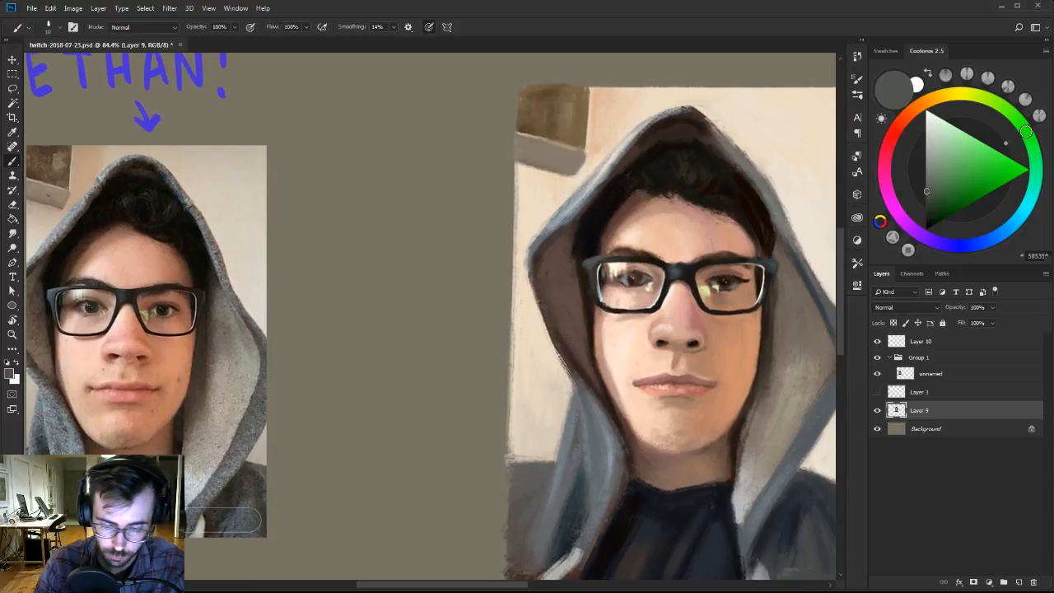
key([)
drag(691, 273, 688, 278)
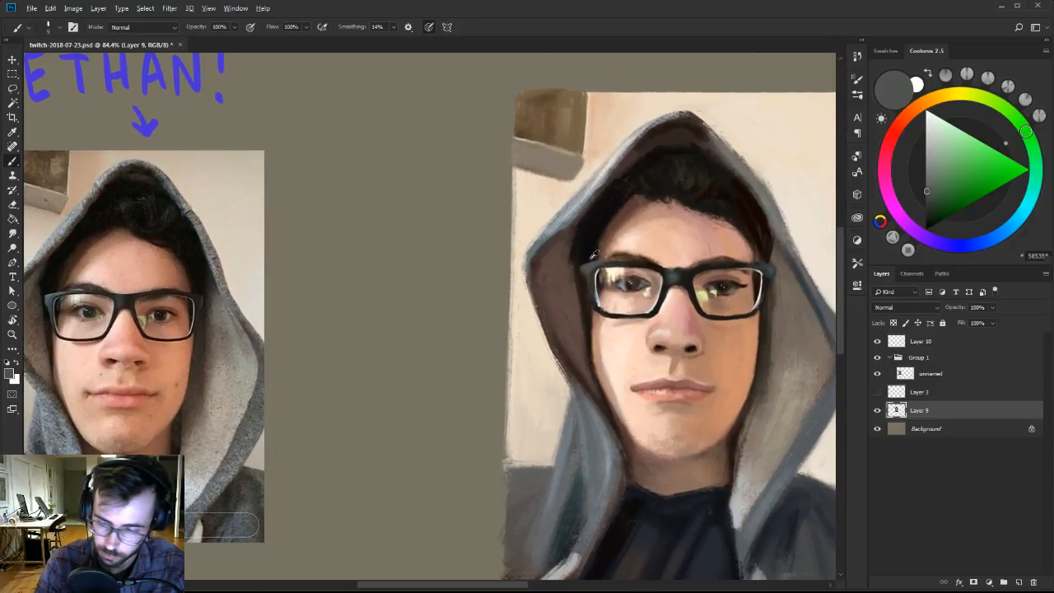
alt+click(588, 268)
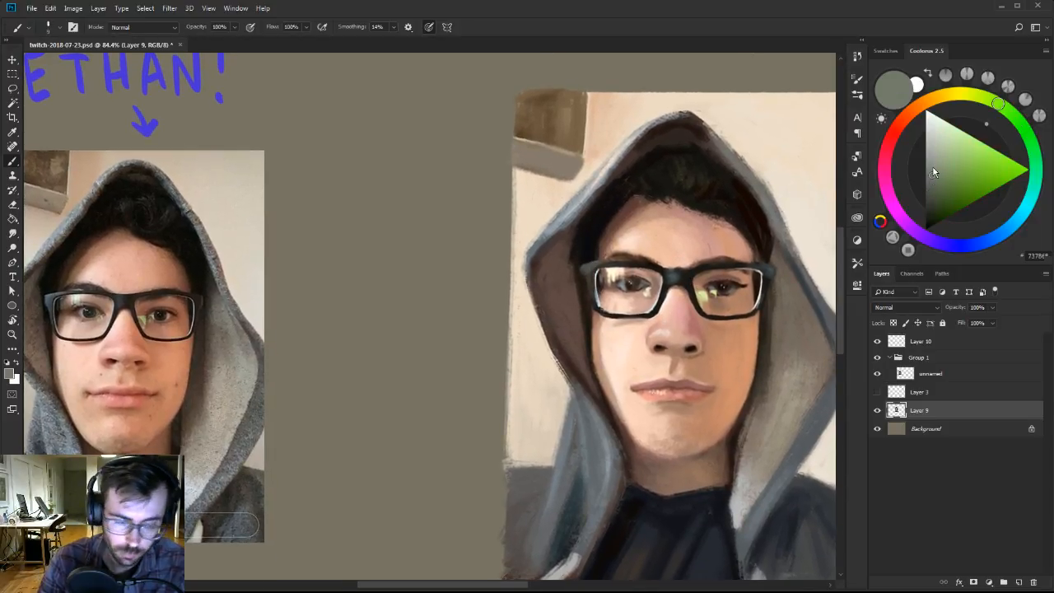
key(w)
click(607, 264)
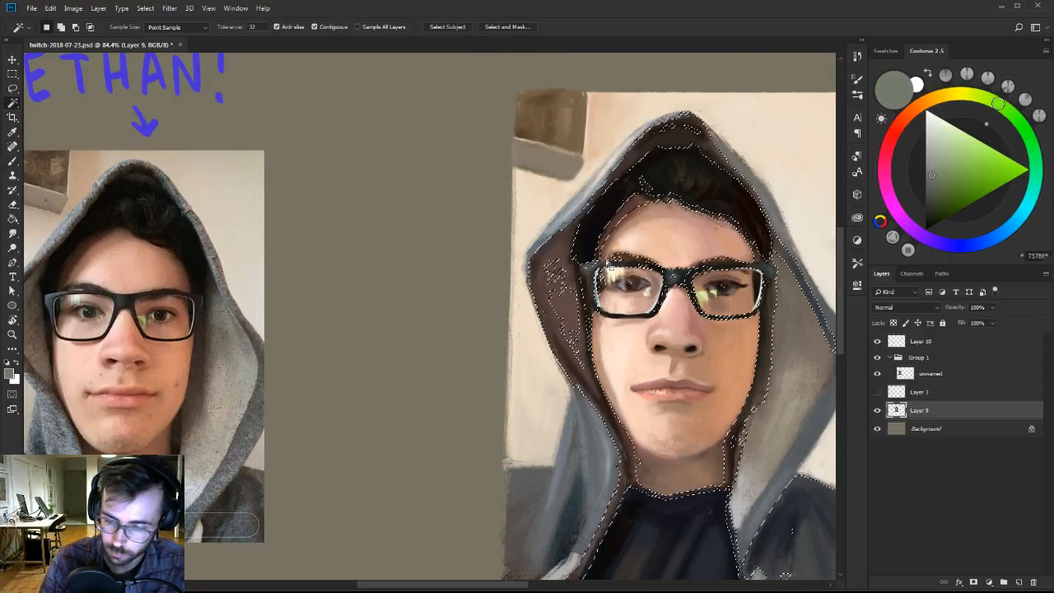
key(ctrl+d)
key(b)
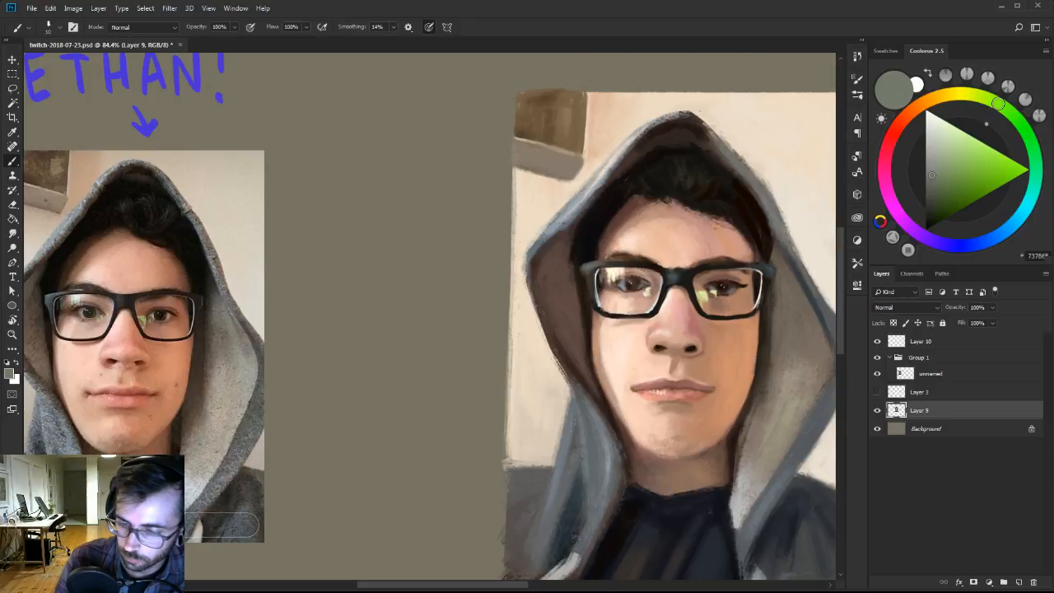
Paint sampled gray-green tones along the upper-left corner of the glasses frame, adjusting the brush size.
alt+click(598, 261)
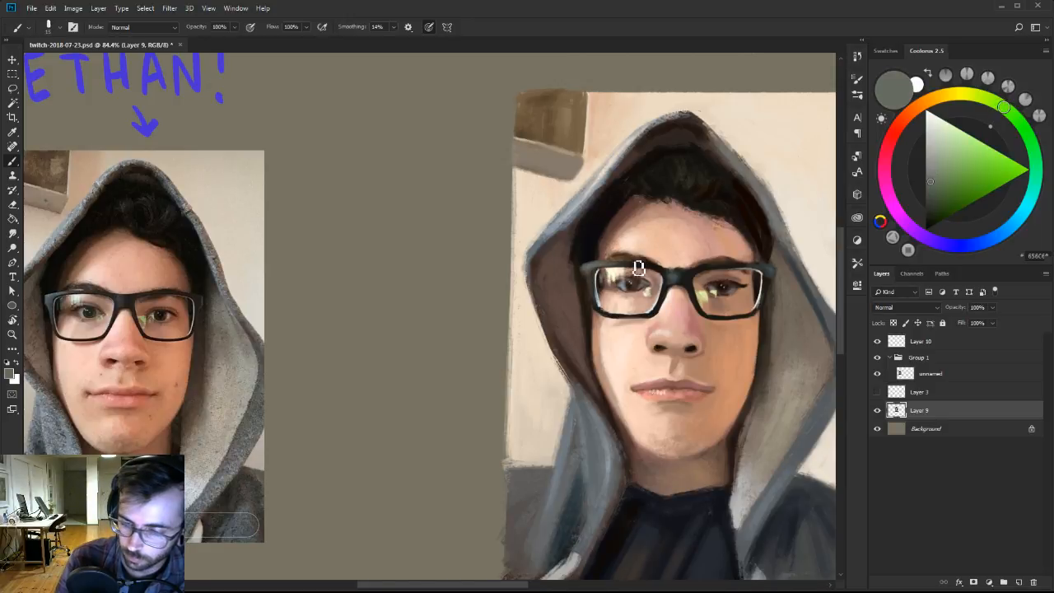
alt+click(595, 263)
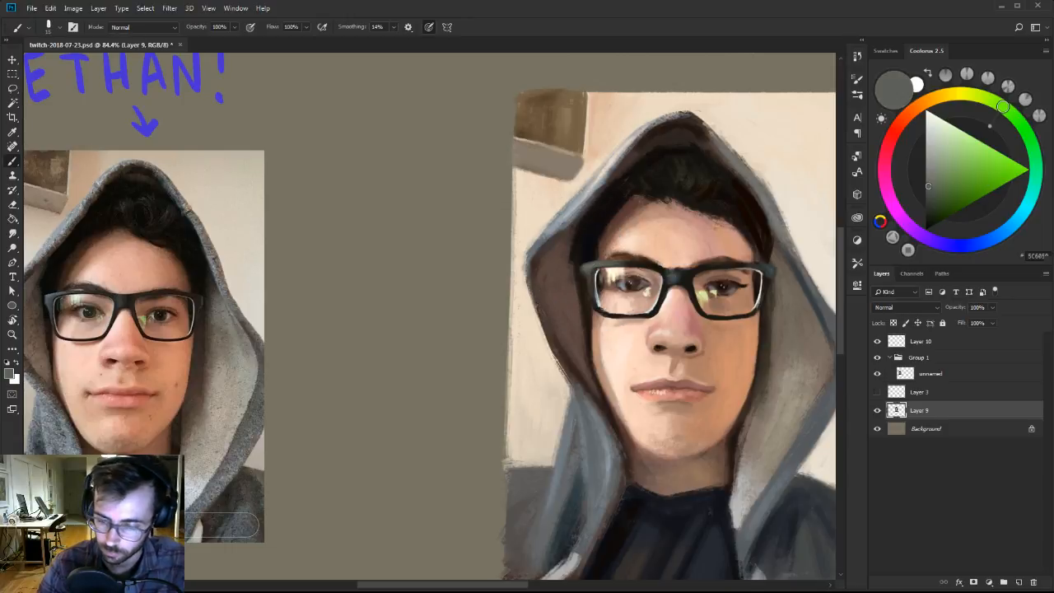
key(])
key(])
key([)
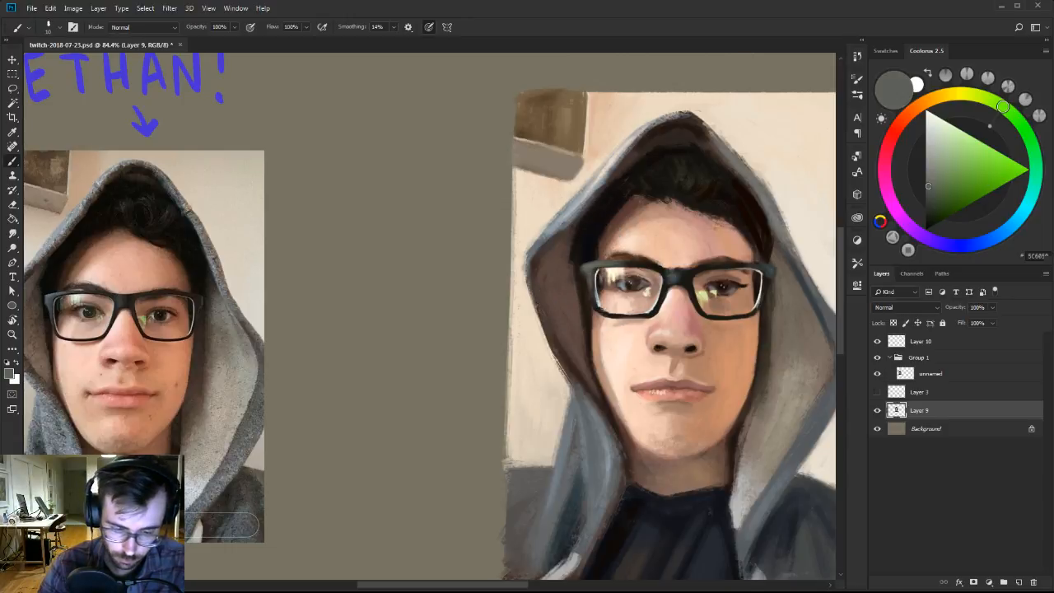
alt+click(595, 272)
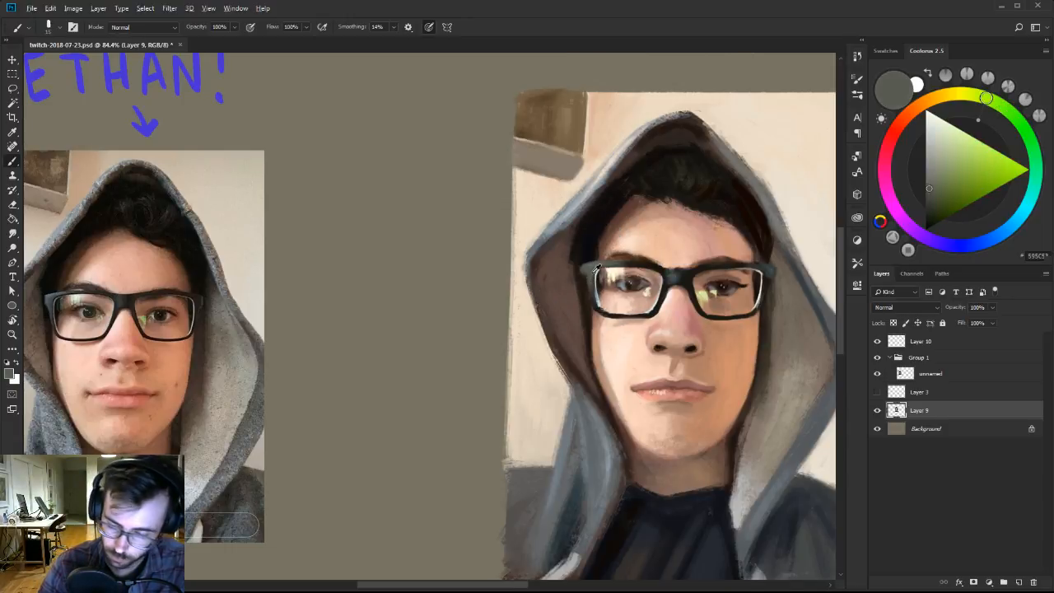
Clean up the outer edge below the left hinge of the glasses with sampled near-black brown and a smaller brush.
alt+click(591, 272)
alt+click(590, 275)
key([)
drag(589, 280, 593, 291)
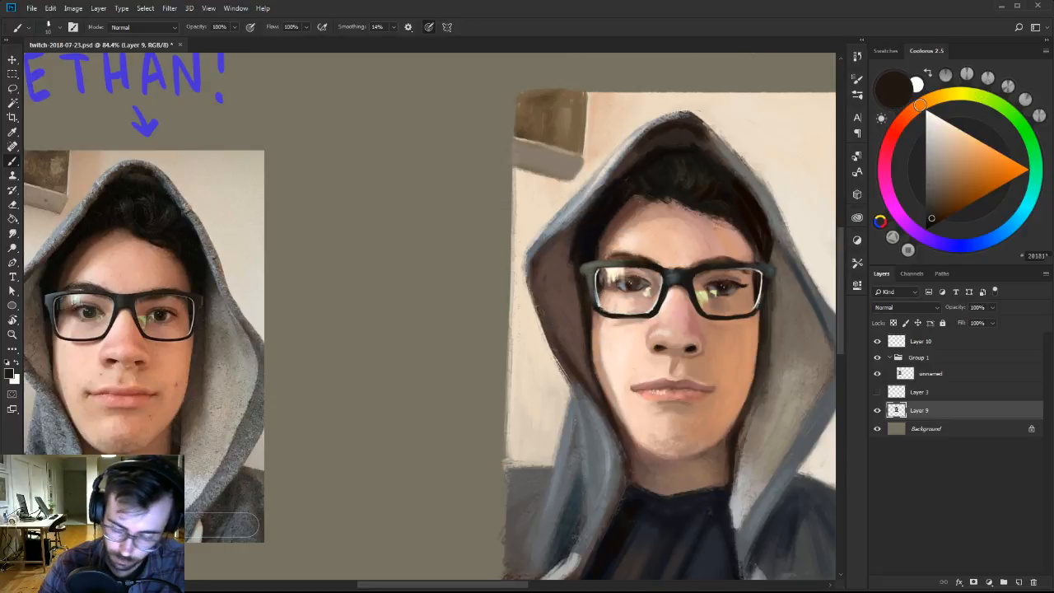
alt+click(591, 270)
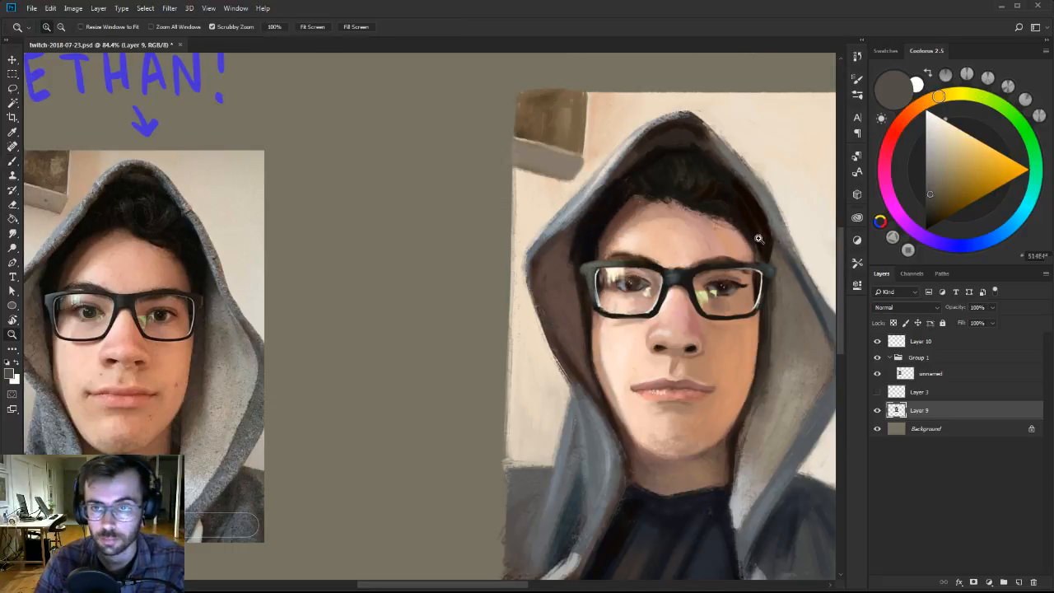
Touch up the bridge of the painted glasses with a sampled dark blue-gray.
drag(720, 241, 723, 266)
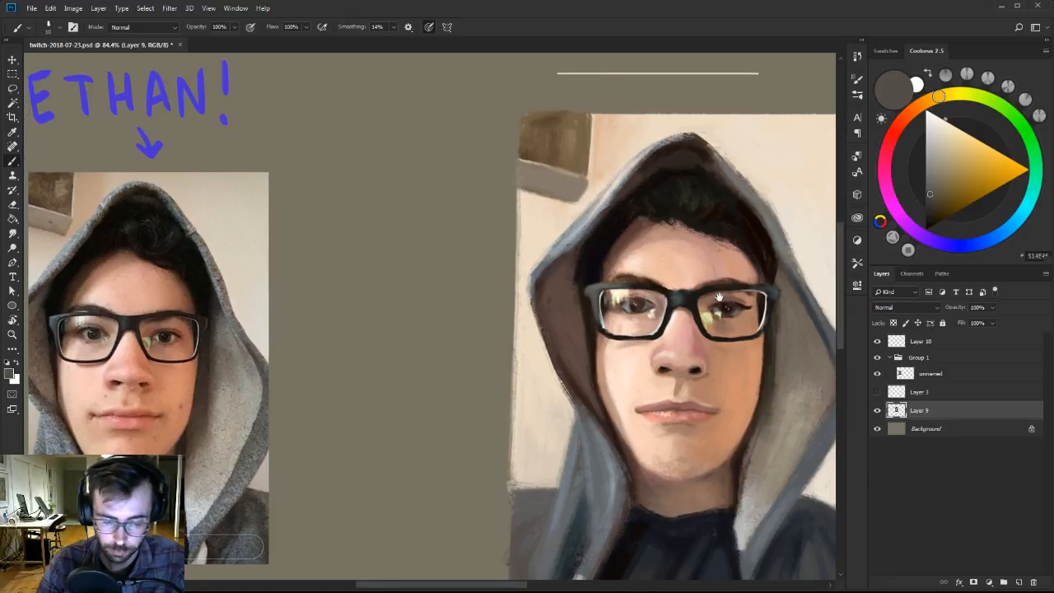
alt+click(682, 303)
drag(682, 303, 677, 289)
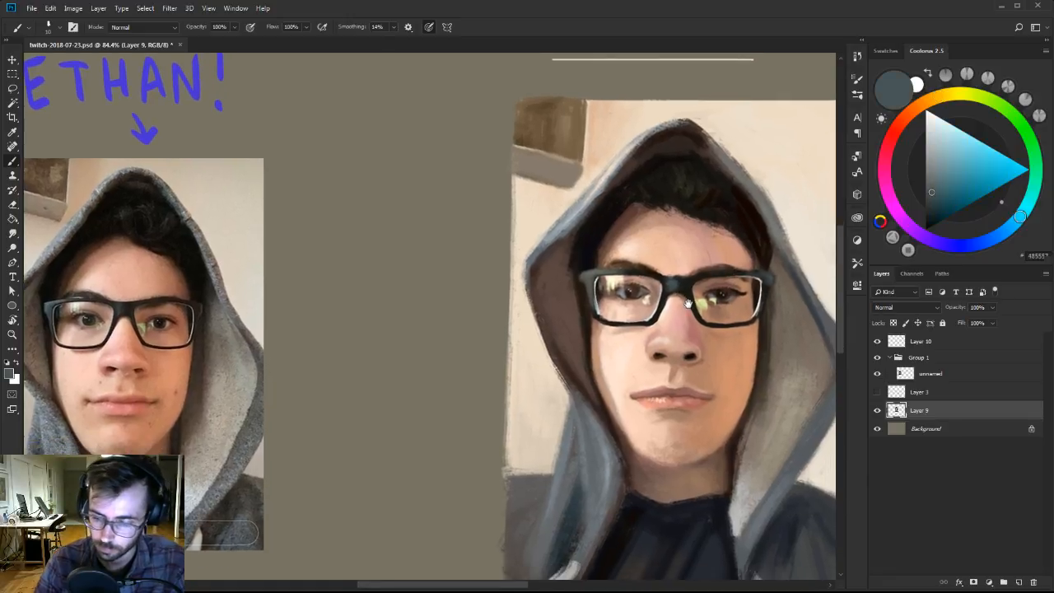
Refine the left corner of the painted mouth with sampled light peach, brown and dusty rose tones using a small brush.
drag(687, 365, 651, 312)
key(ctrl+space)
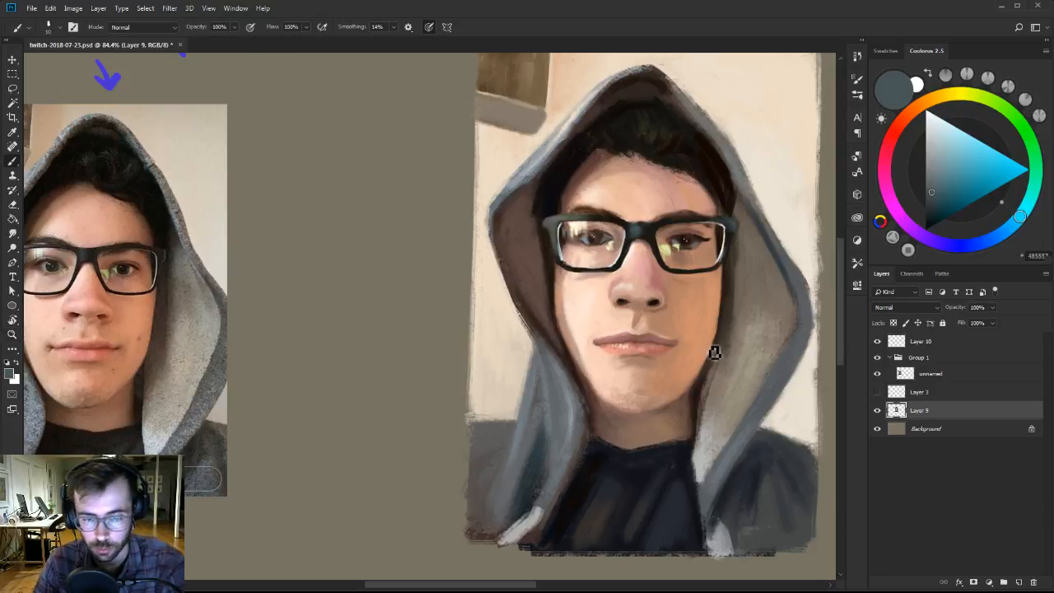
alt+click(601, 332)
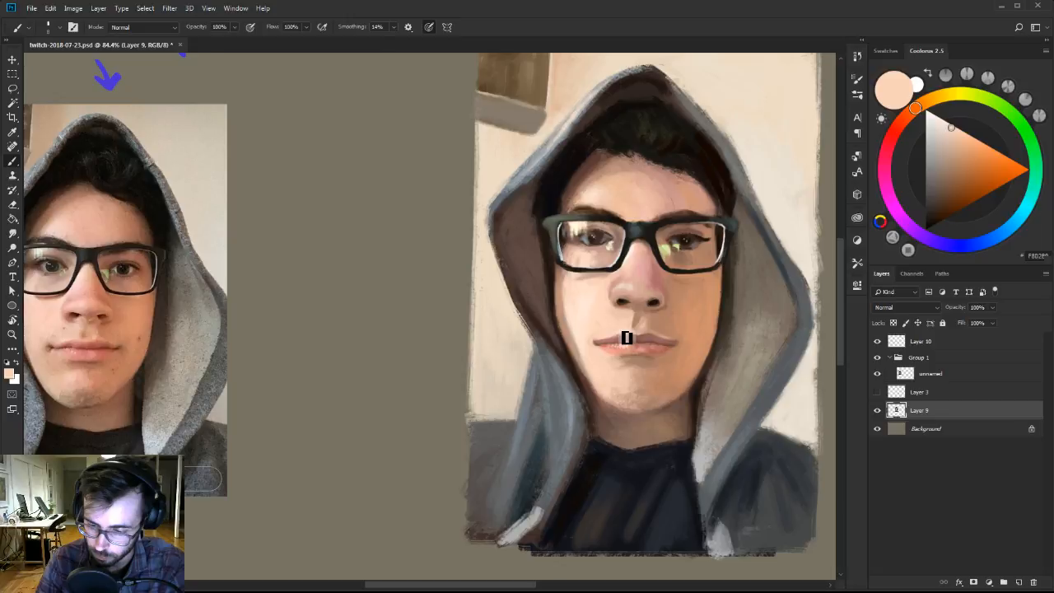
alt+click(664, 335)
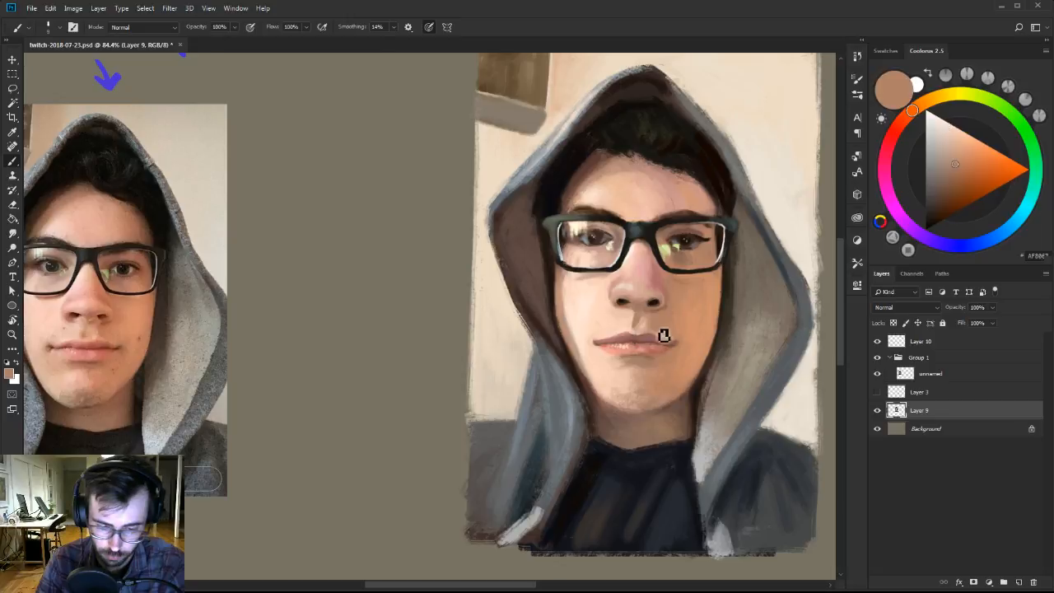
alt+click(601, 334)
alt+click(597, 346)
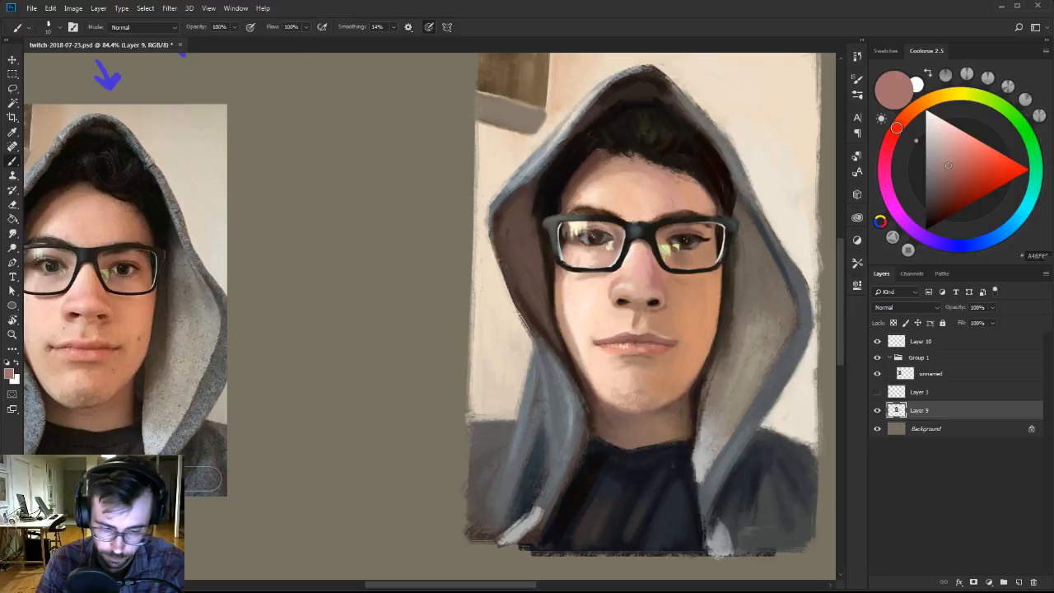
alt+click(599, 338)
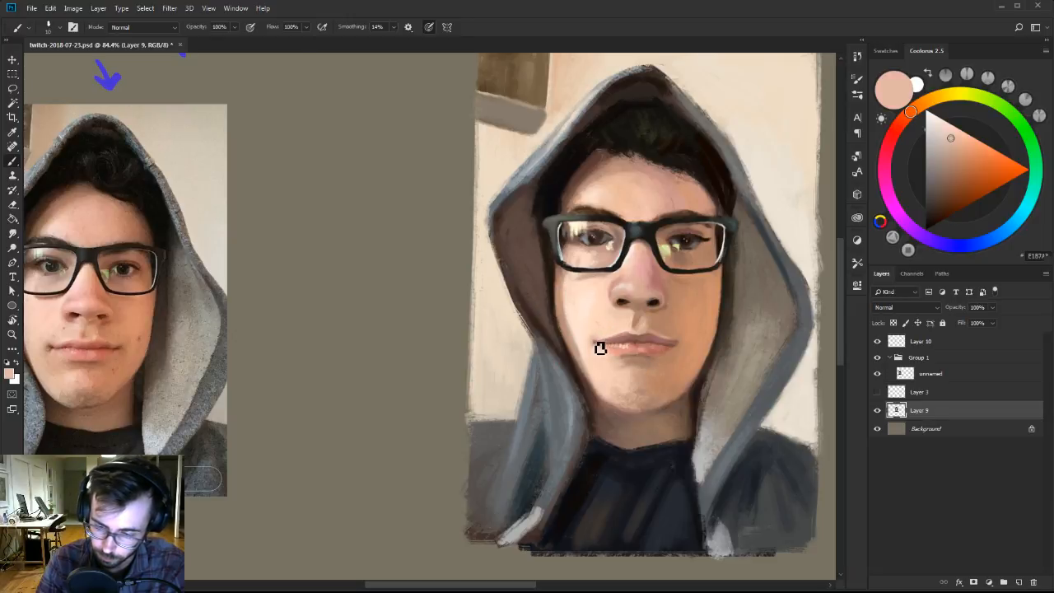
alt+click(600, 341)
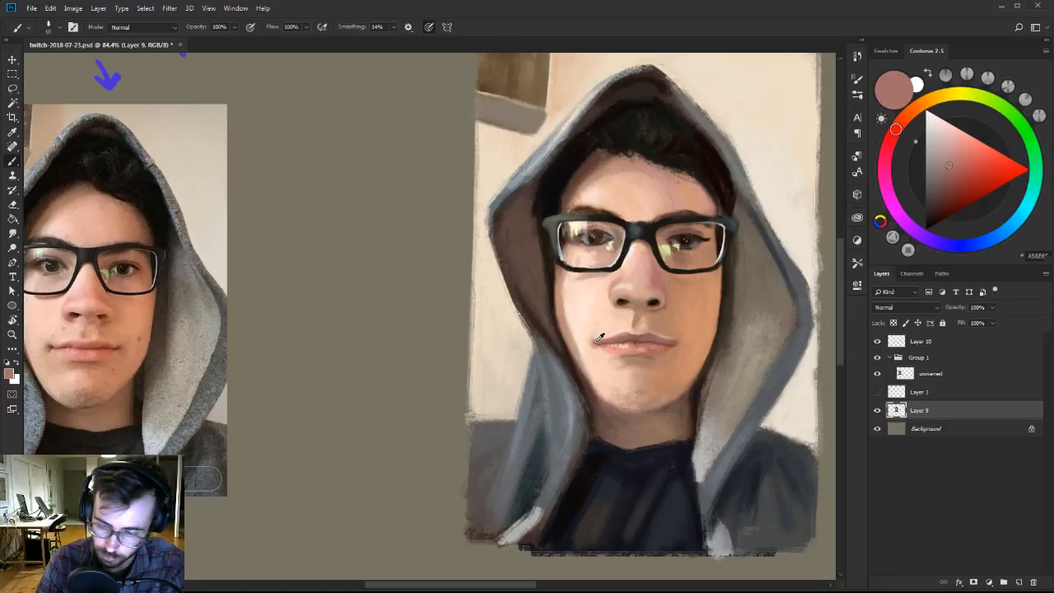
alt+click(600, 344)
alt+click(602, 343)
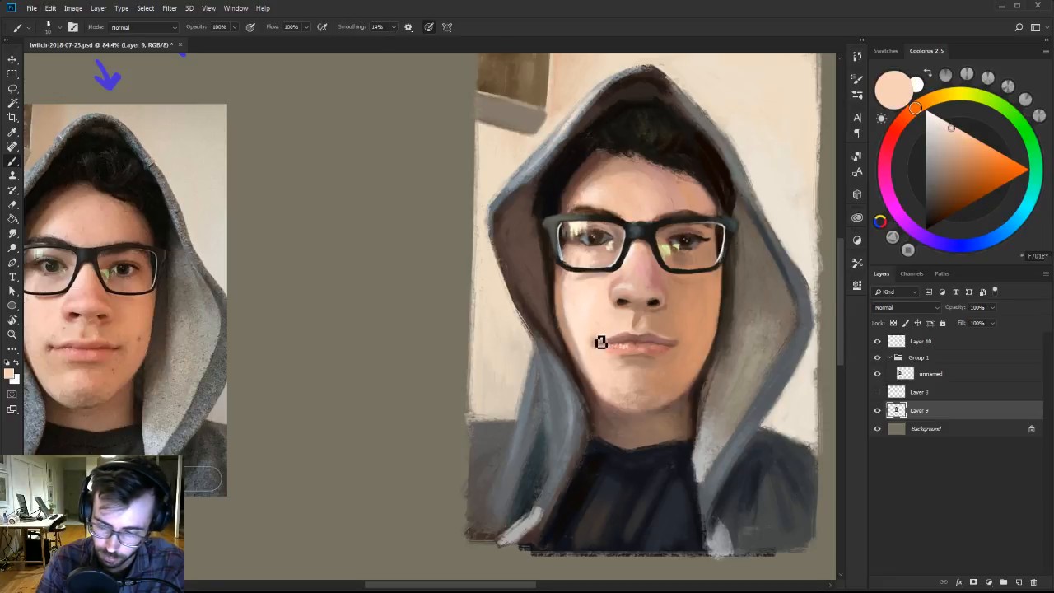
alt+click(601, 344)
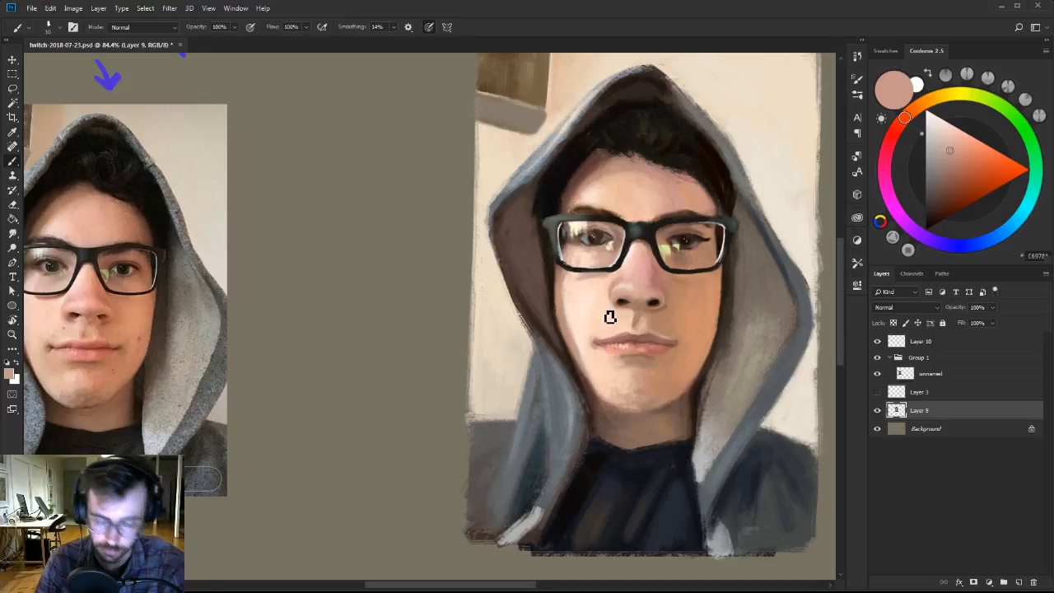
Touch up the lower lip and right mouth corner with sampled orange-brown shifted to a redder hue.
drag(620, 363, 621, 359)
key([)
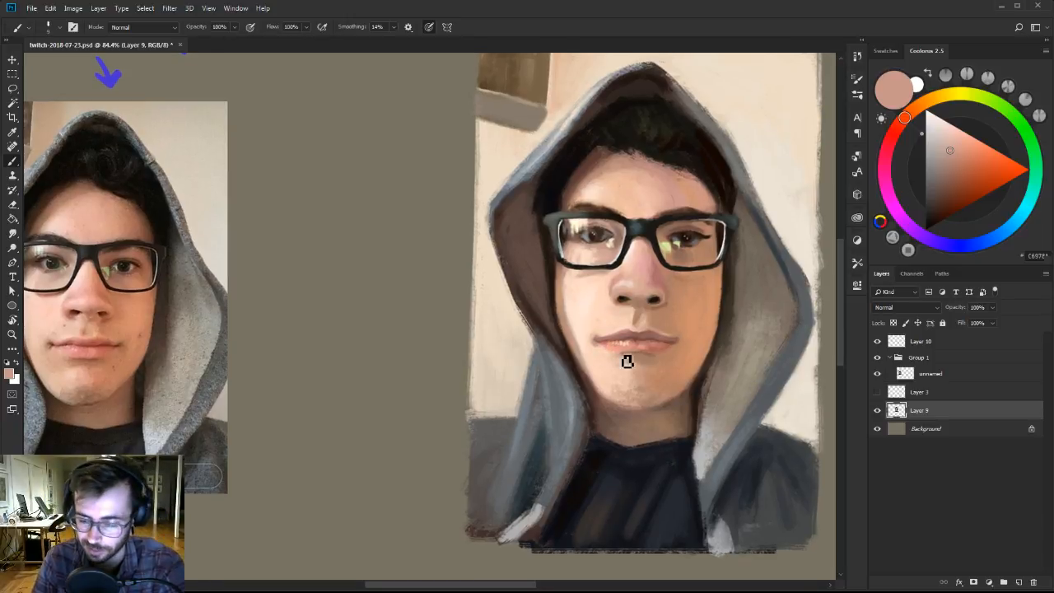
alt+click(684, 359)
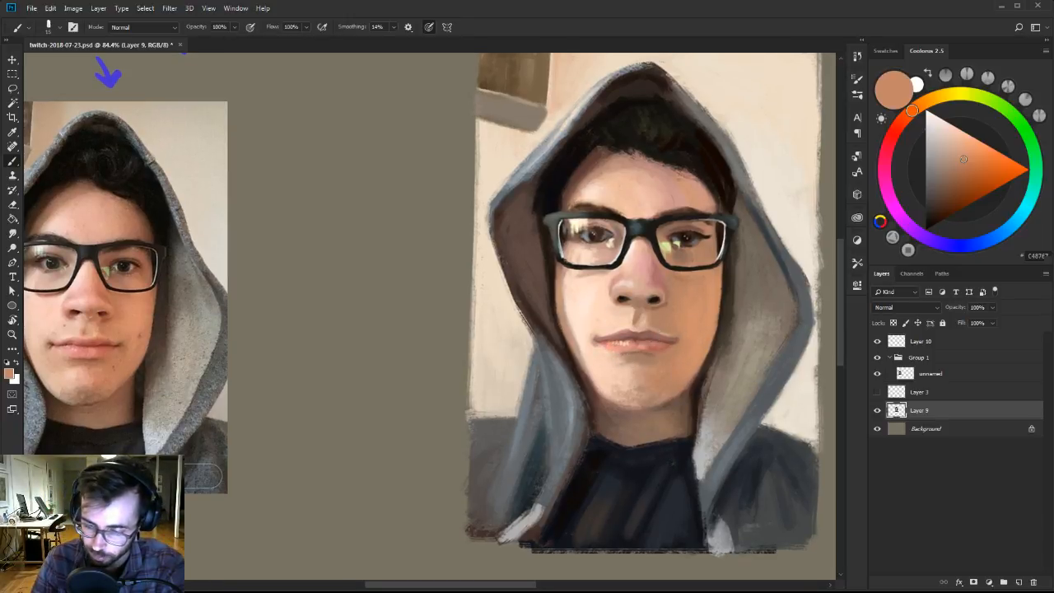
alt+click(665, 342)
click(908, 118)
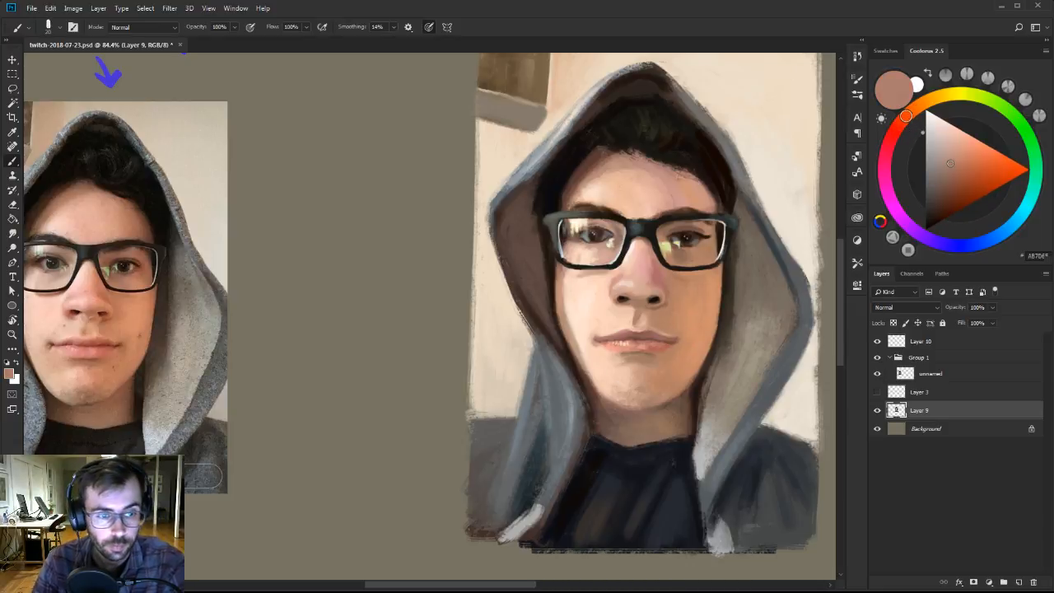
drag(714, 360, 696, 338)
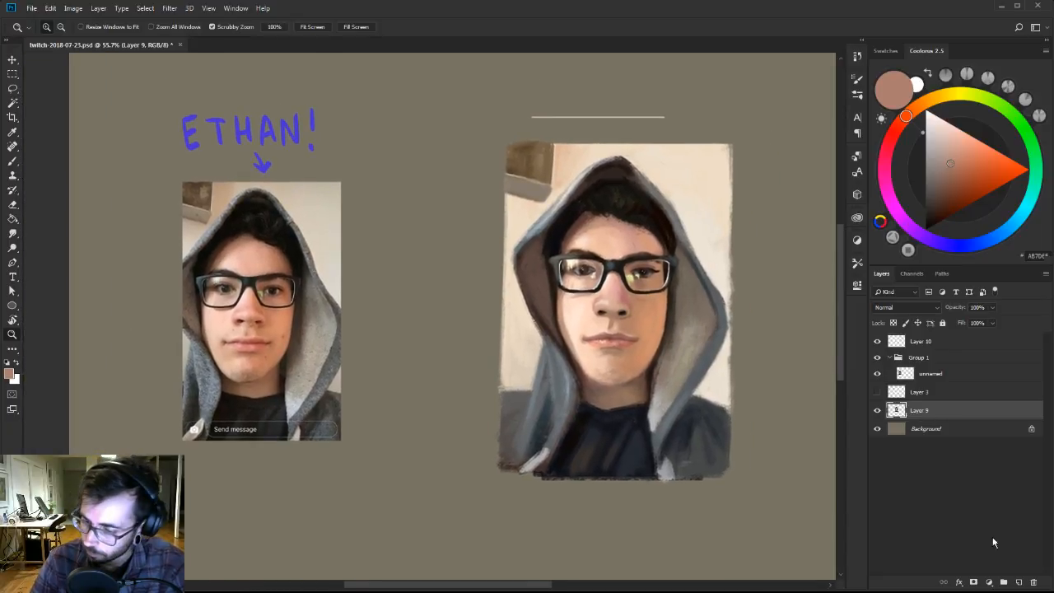
Raise the portrait layer's saturation by 15 with a clipped Hue/Saturation adjustment, compare it on and off, and merge it down.
click(988, 582)
click(1000, 472)
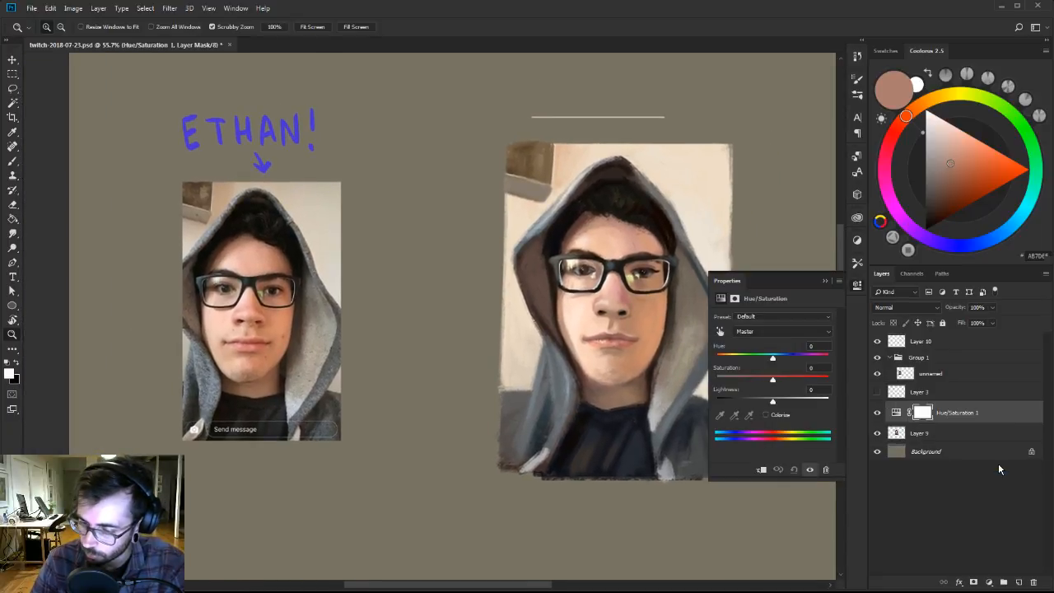
alt+click(910, 422)
drag(774, 379, 783, 381)
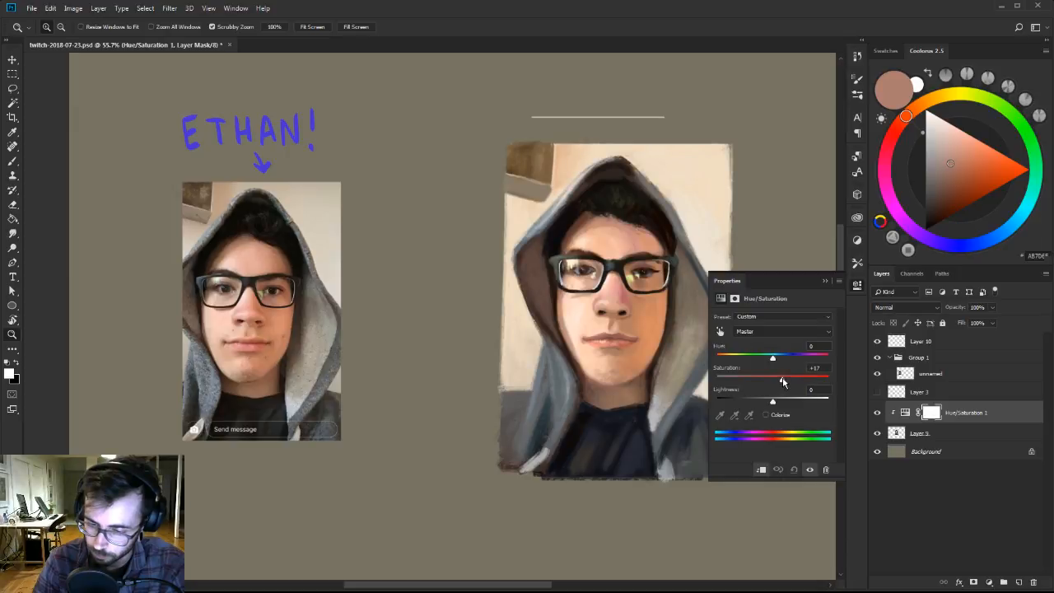
click(809, 470)
click(810, 469)
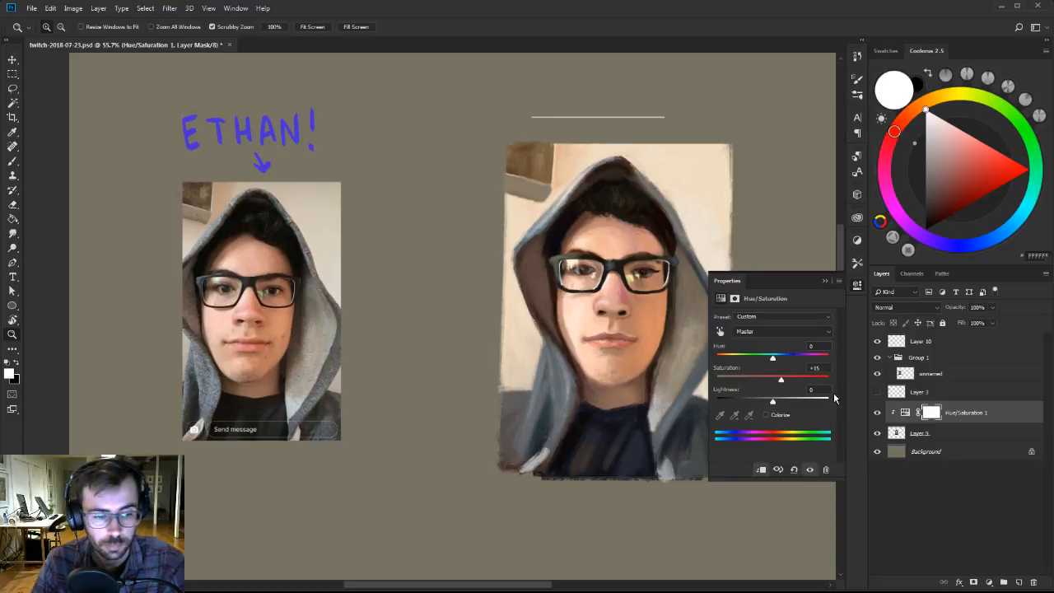
key(ctrl+e)
click(858, 285)
Choose the 101 px brush from Ben Brushes-2 and shade the painted chin with sampled orange-brown at a reduced size.
key(b)
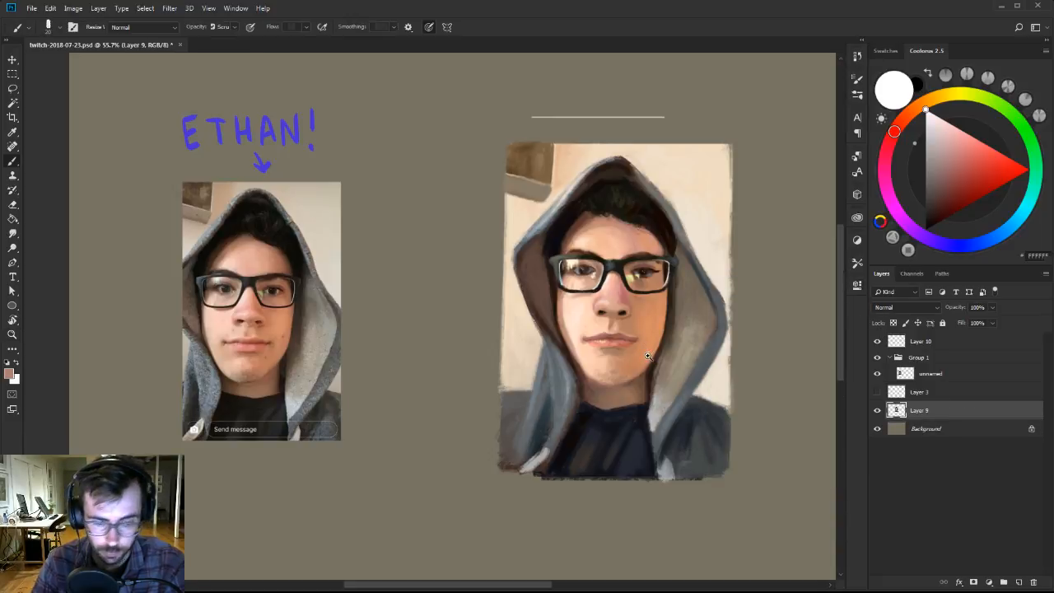
right_click(651, 377)
click(674, 486)
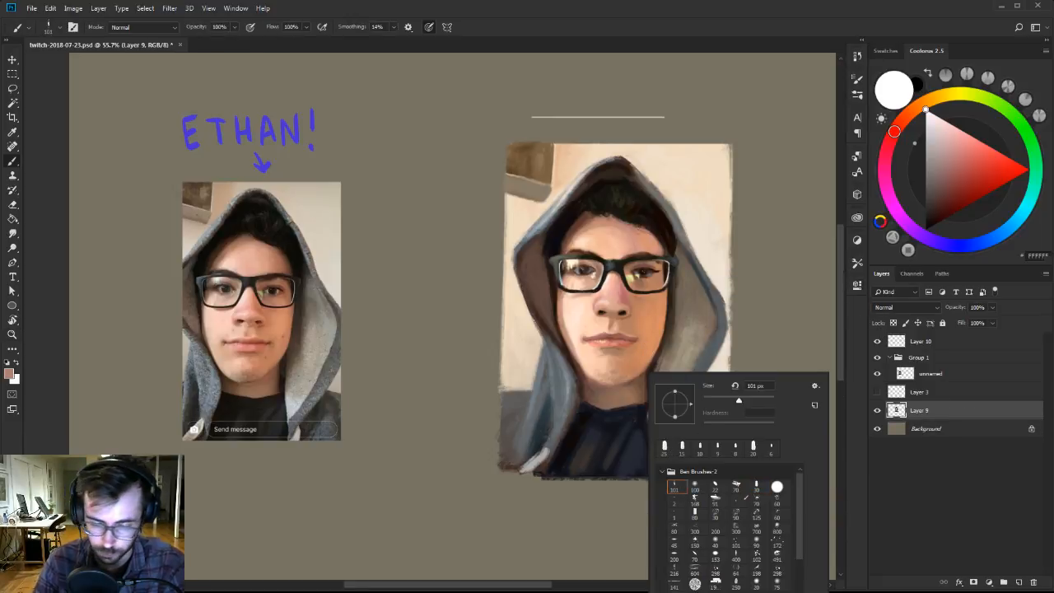
key(Escape)
alt+click(632, 361)
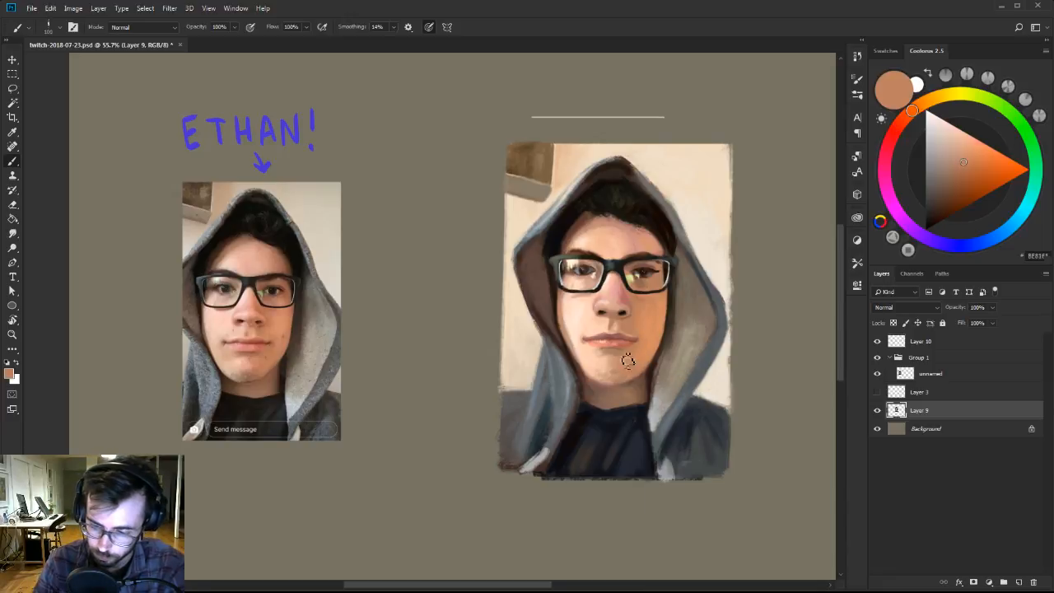
alt+click(622, 367)
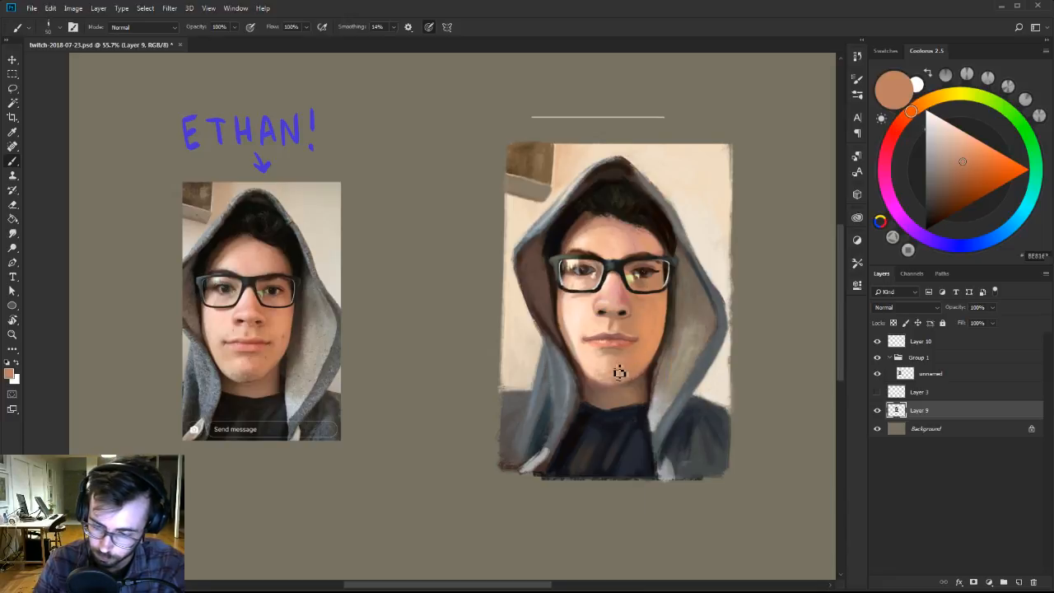
alt+click(602, 364)
Blend the chin and the area below the lower lip with sampled light peach and muted brown.
scroll(615, 322, up, 1)
alt+click(618, 368)
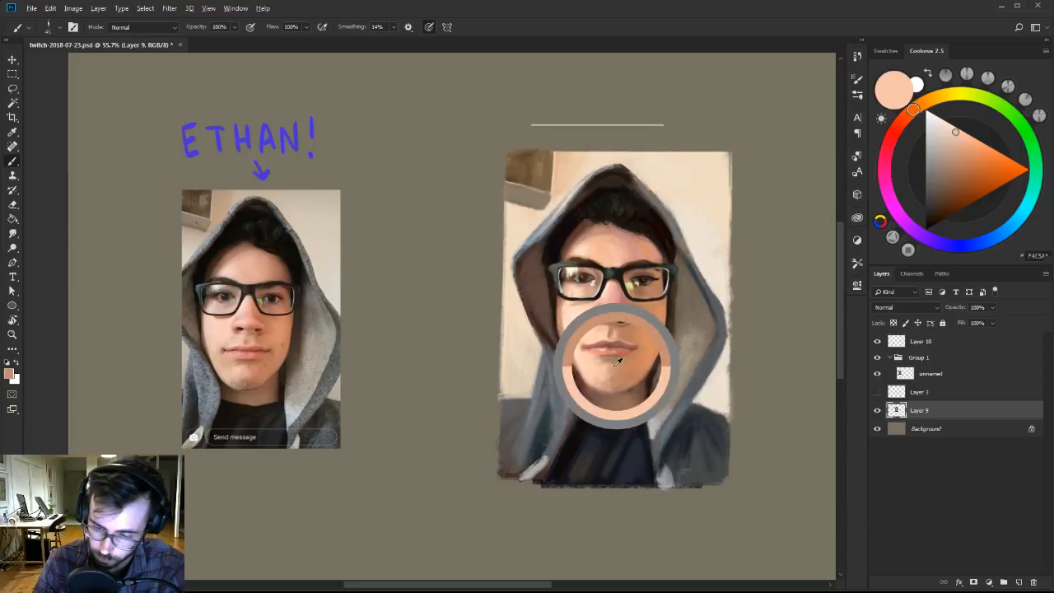
alt+click(599, 367)
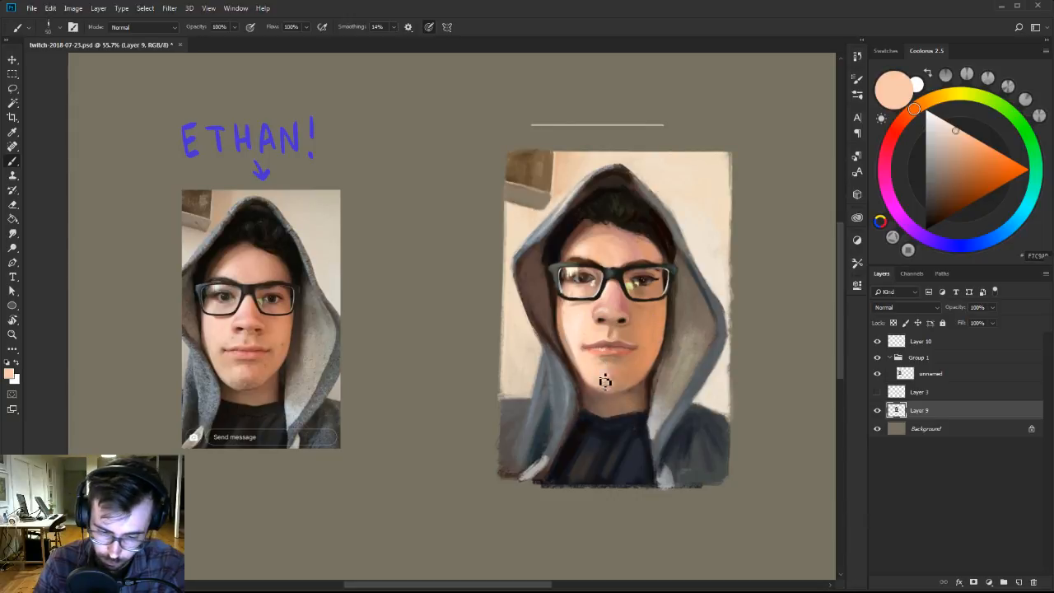
alt+click(618, 355)
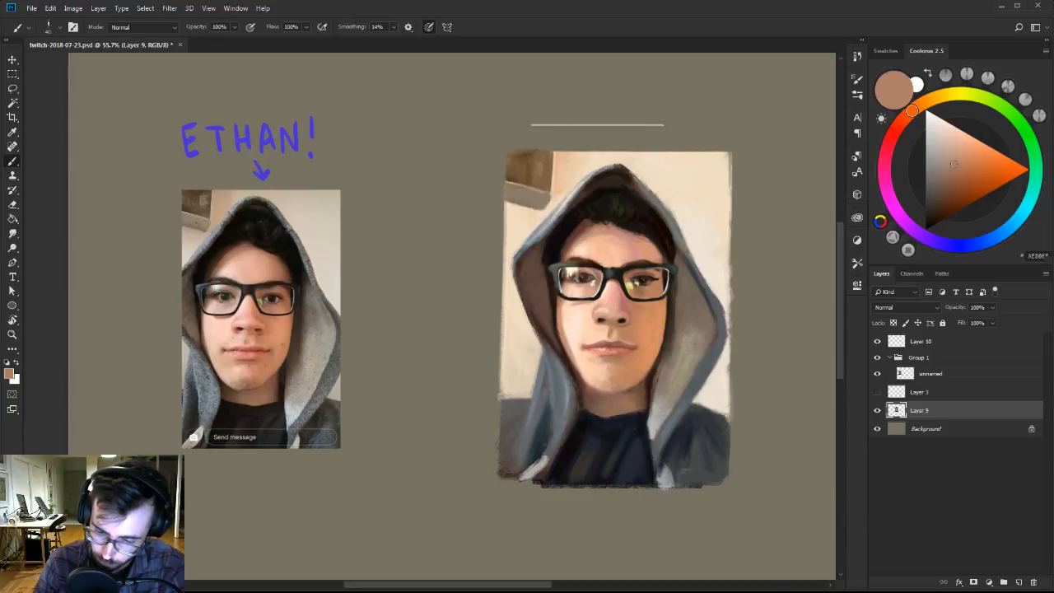
alt+click(590, 360)
alt+click(598, 370)
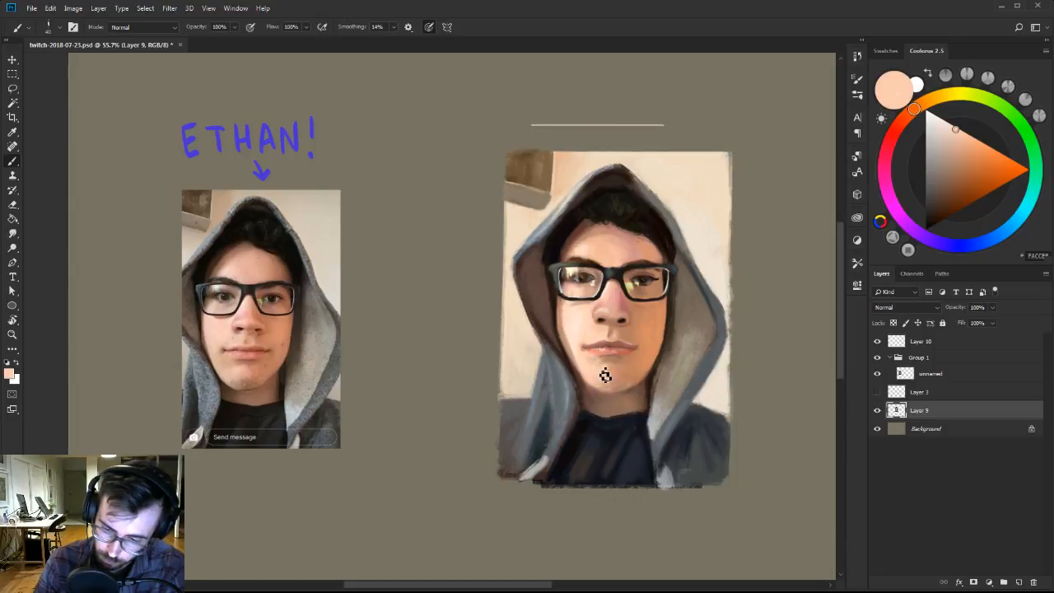
Repaint the light lining on the painted hood's right side with a lightened grey-beige, adjusting the brush size.
scroll(631, 348, up, 1)
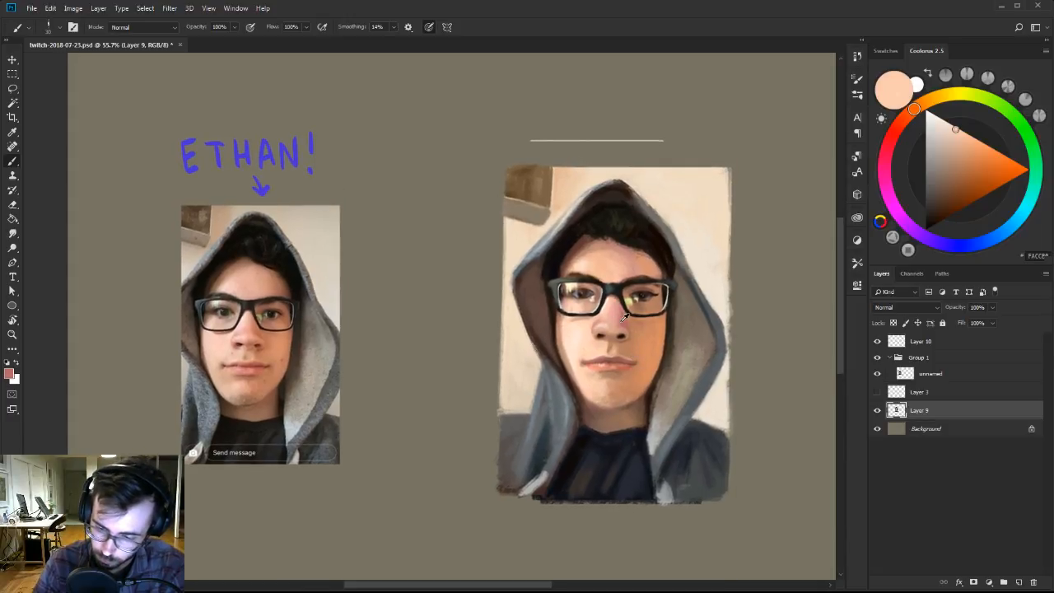
key(z)
click(630, 294)
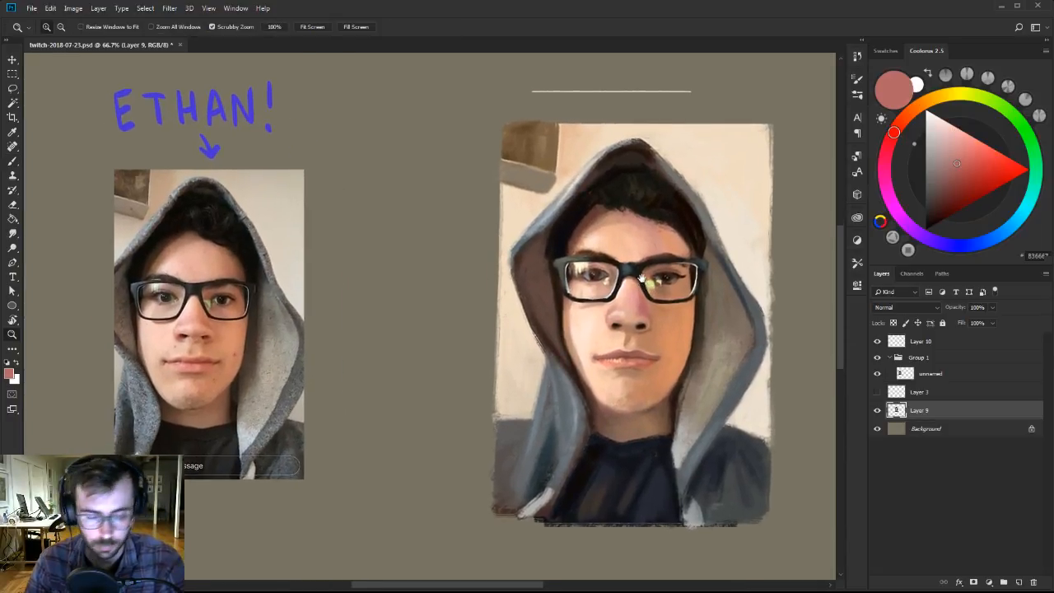
key(b)
drag(710, 205, 700, 219)
alt+click(683, 202)
key([)
click(936, 147)
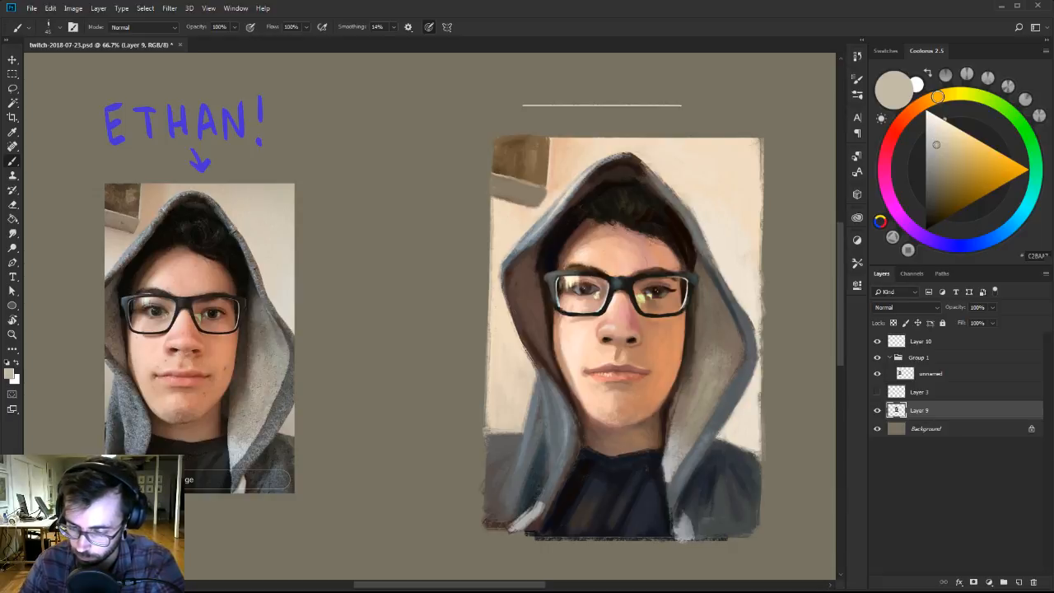
key(])
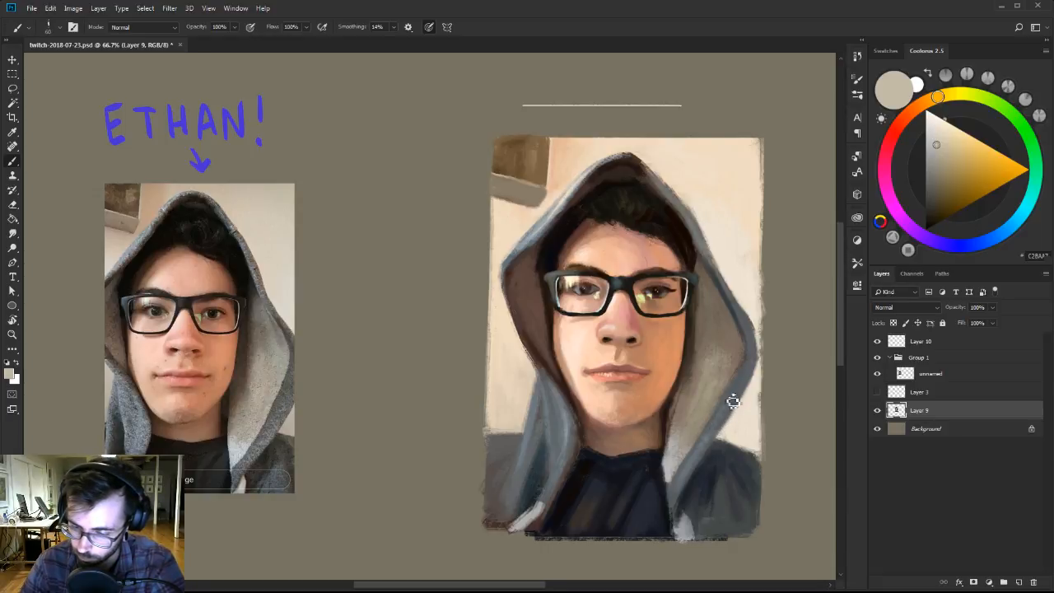
key([)
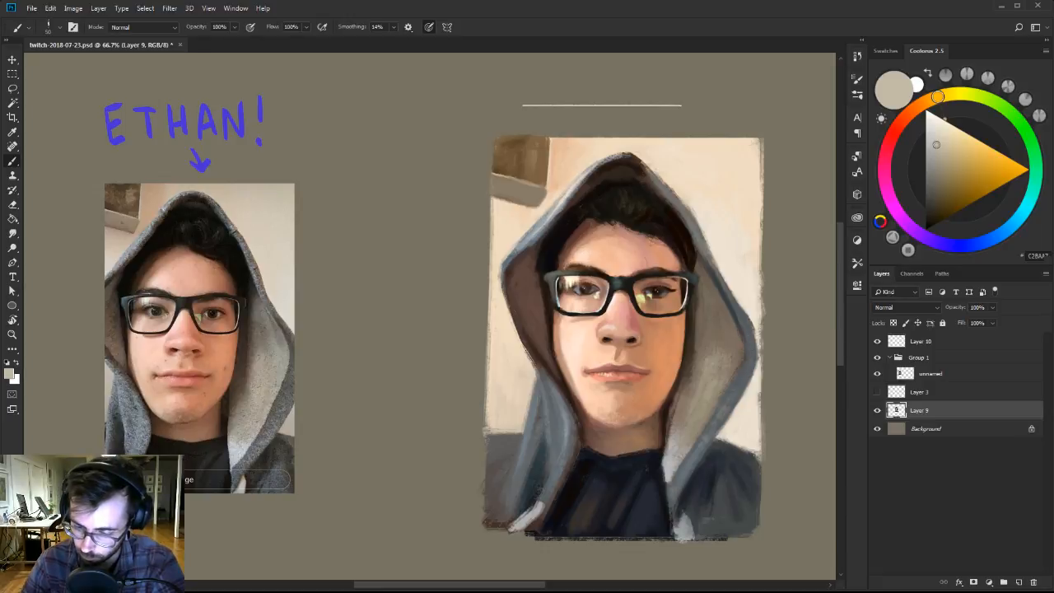
Even out the folds and neckline of the painted dark shirt with sampled navy and near-black tones.
alt+click(603, 488)
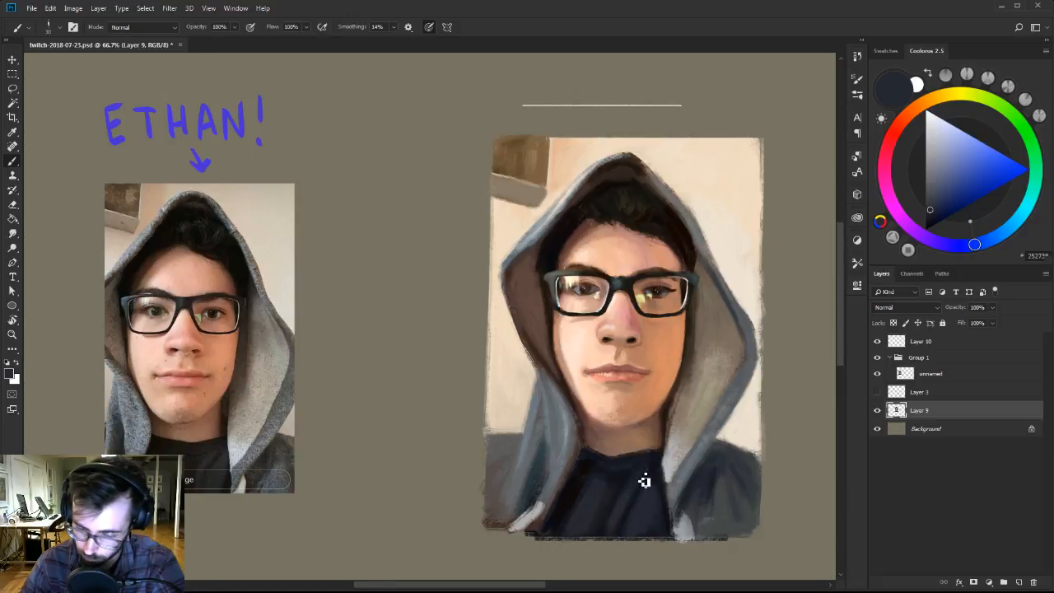
alt+click(643, 484)
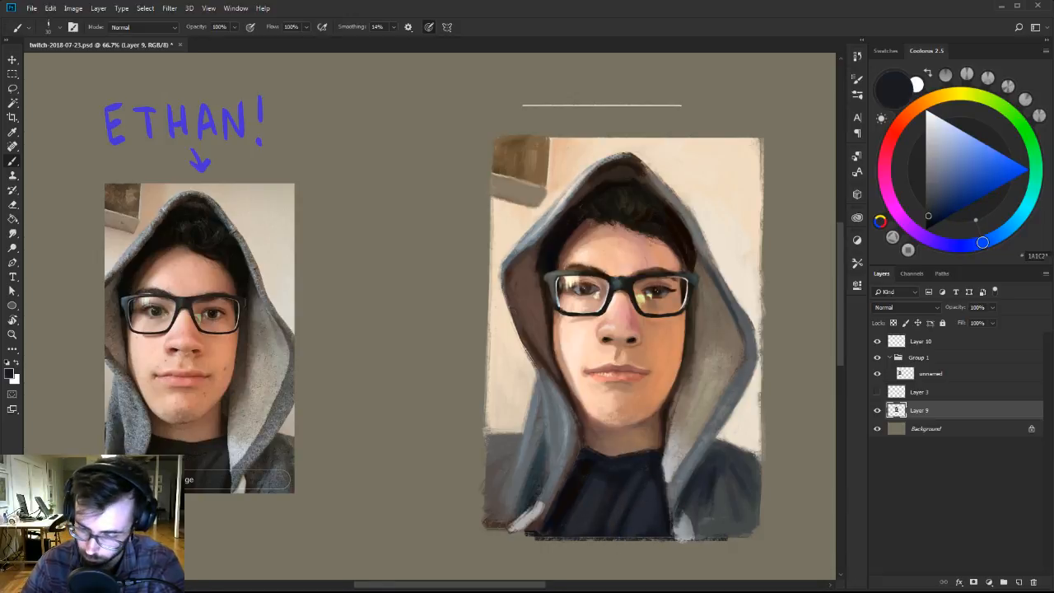
alt+click(643, 487)
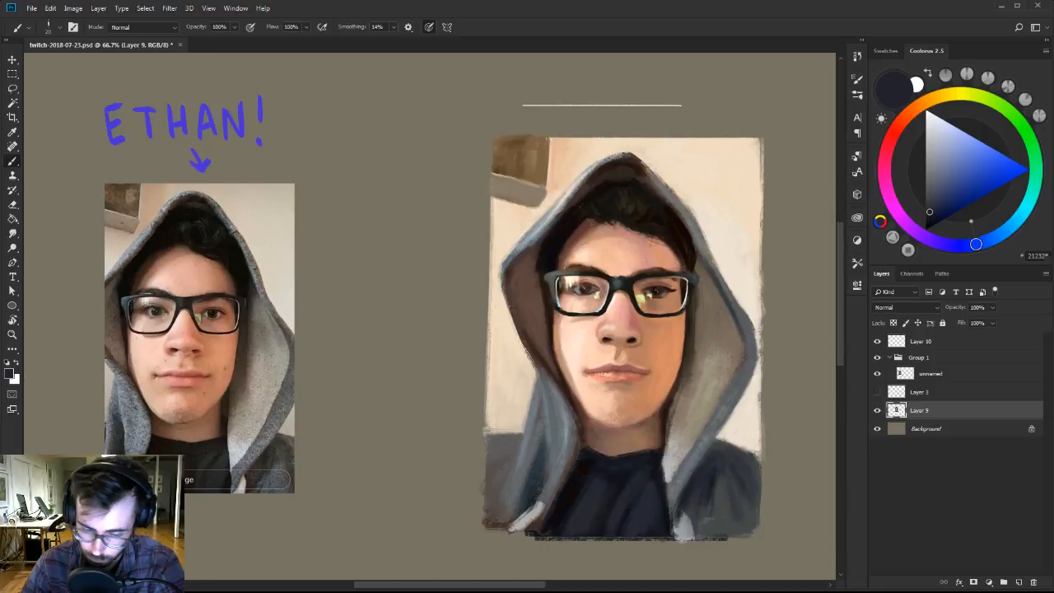
alt+click(632, 458)
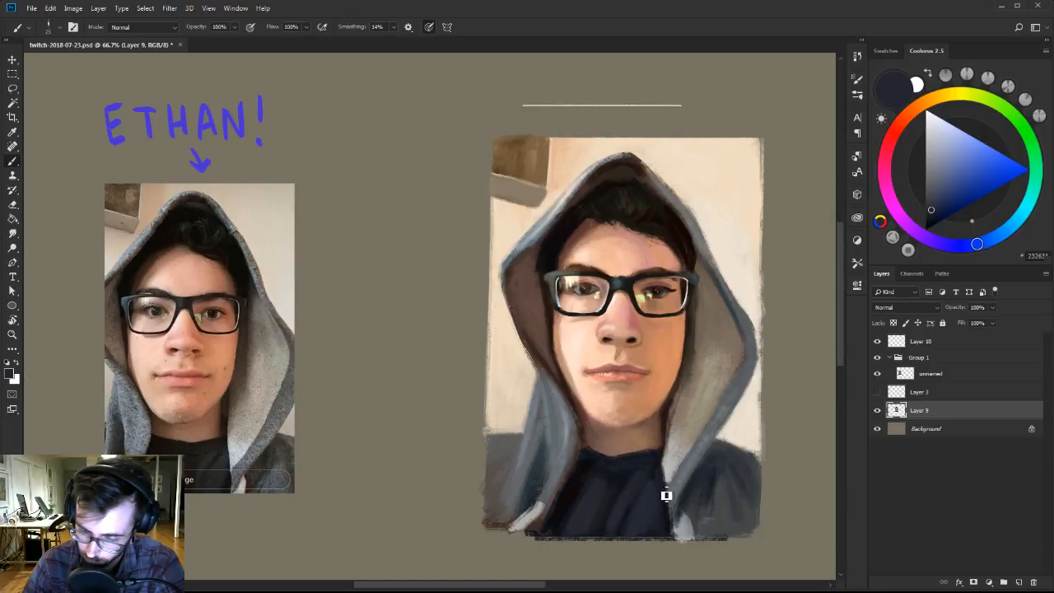
alt+click(560, 508)
drag(627, 452, 615, 505)
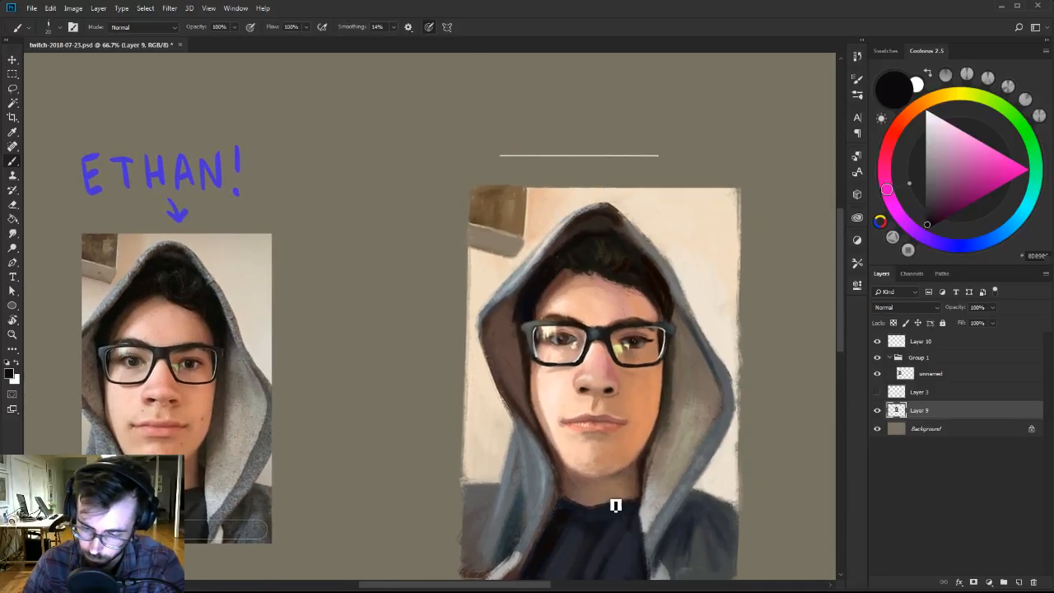
Choose the 70 px brush from Ben Brushes-2 and soften the painted nose and philtrum with sampled peach and brown tones.
right_click(632, 359)
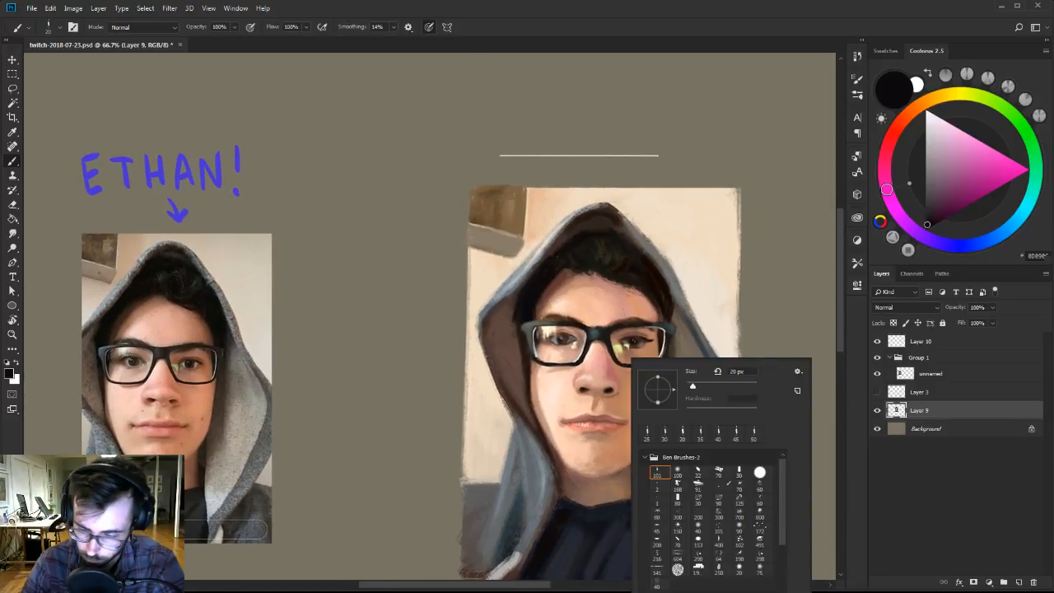
click(717, 469)
alt+click(614, 355)
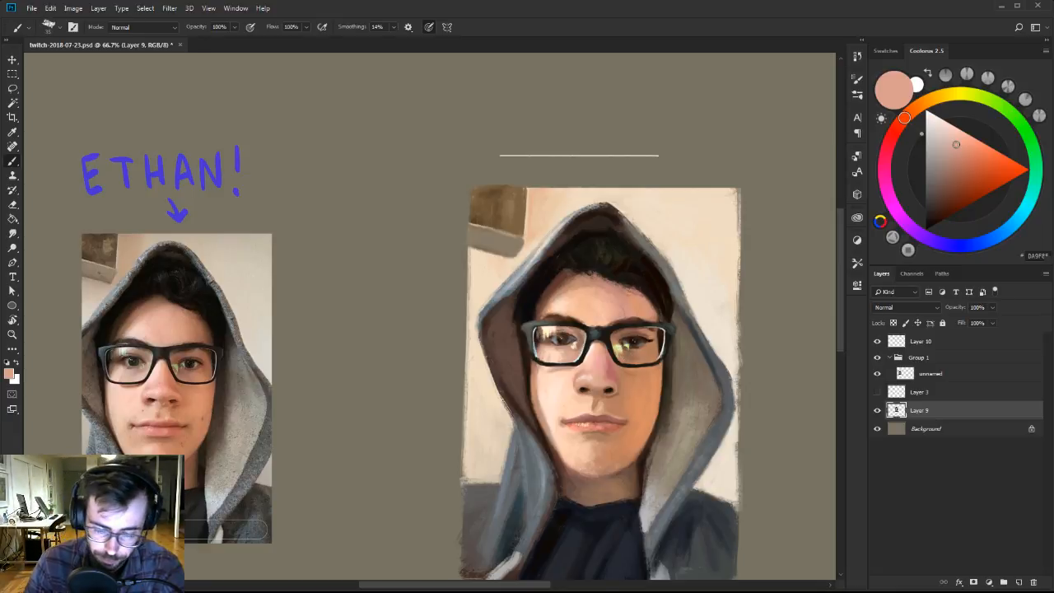
alt+click(600, 375)
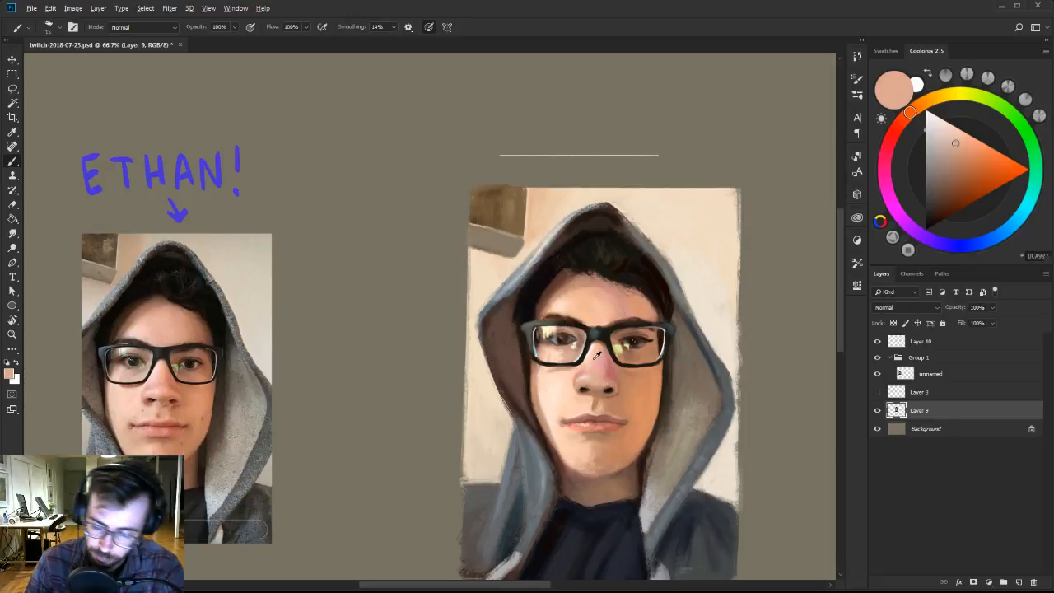
alt+click(600, 401)
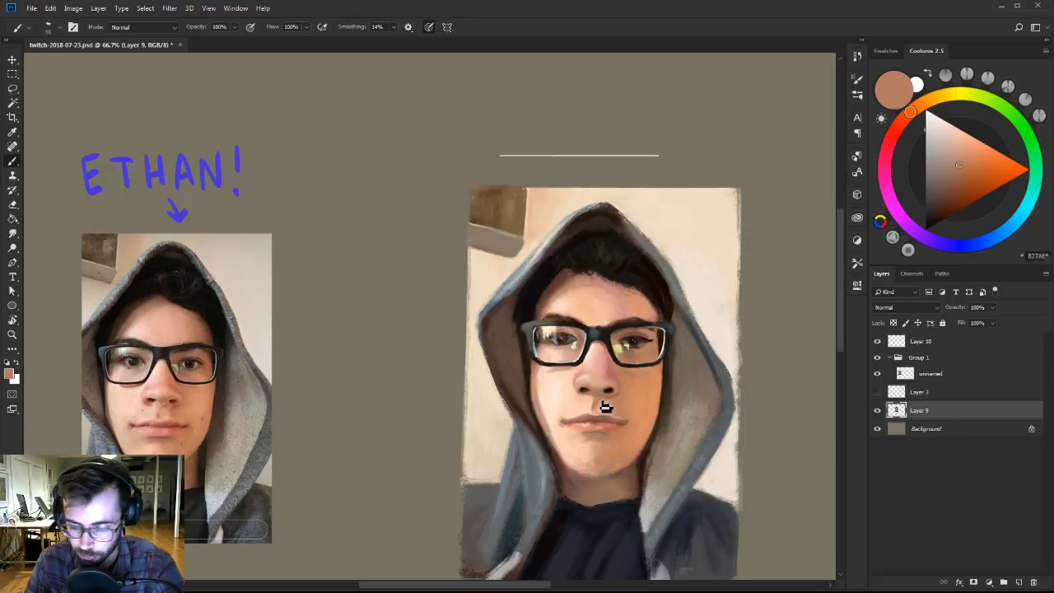
key(])
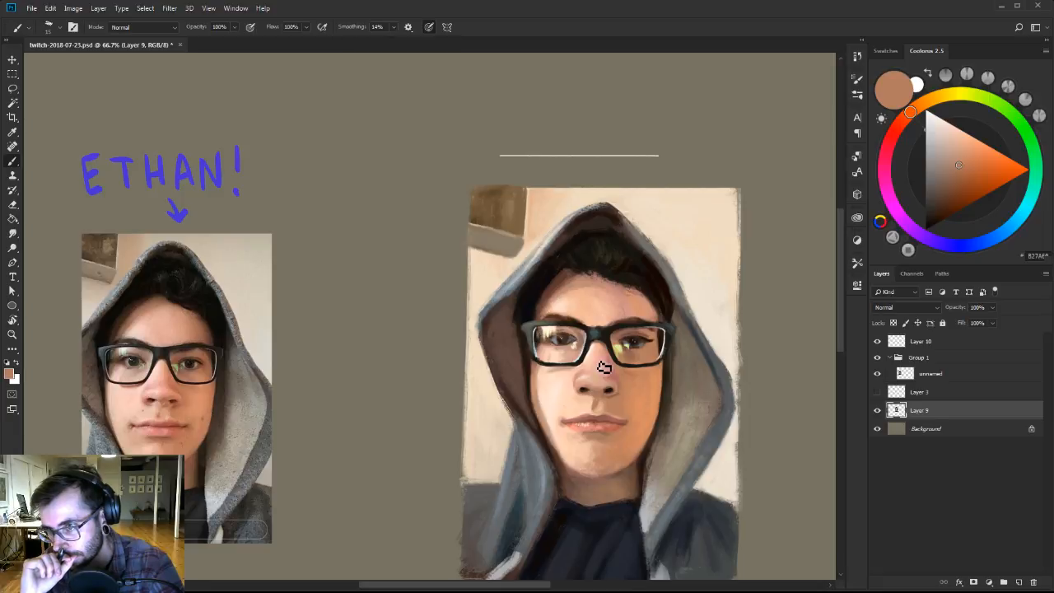
key(])
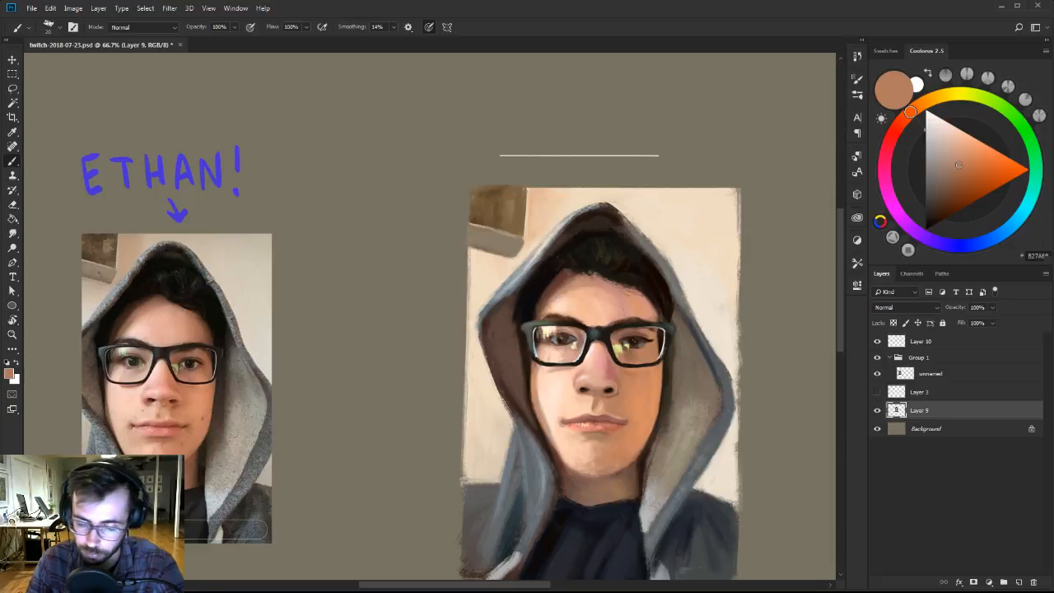
Switch to the 101 px brush, retouch the nose with sampled pinkish peach, and check the values in a greyscale proof.
right_click(695, 443)
click(680, 474)
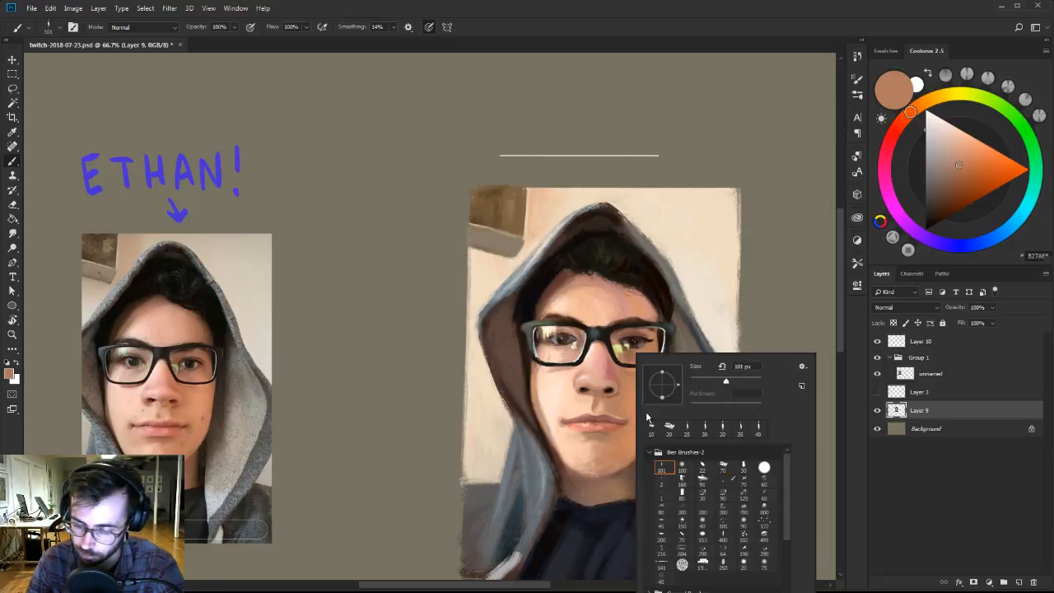
alt+click(611, 365)
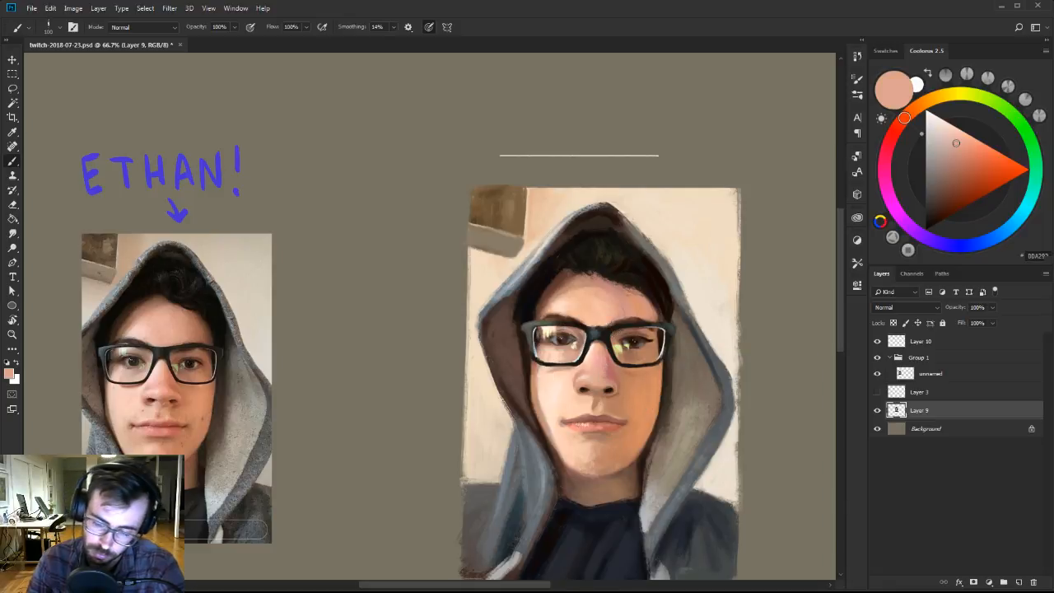
alt+click(606, 376)
key(ctrl+y)
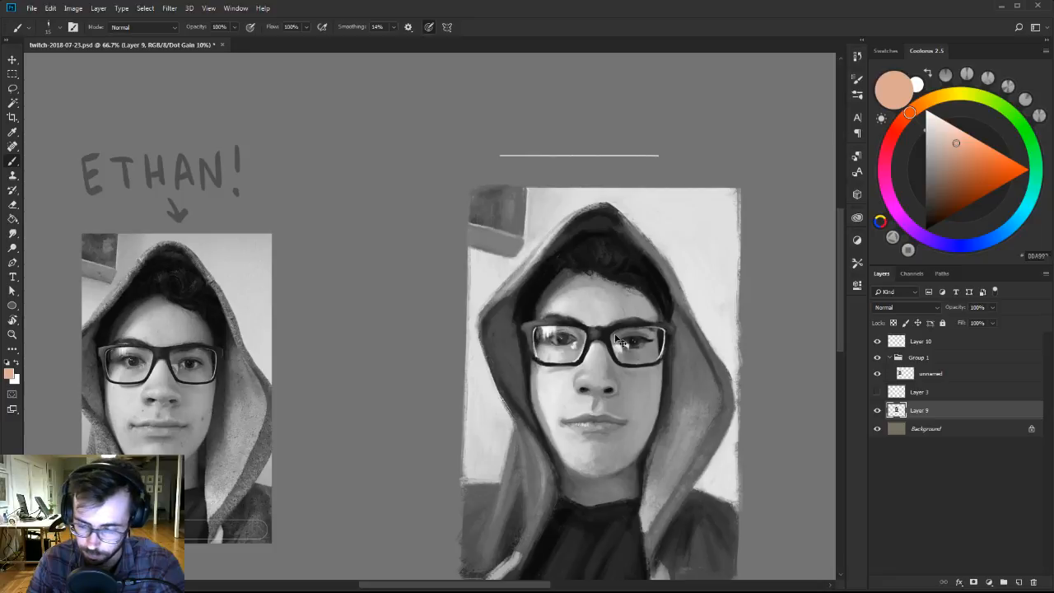
key(ctrl+y)
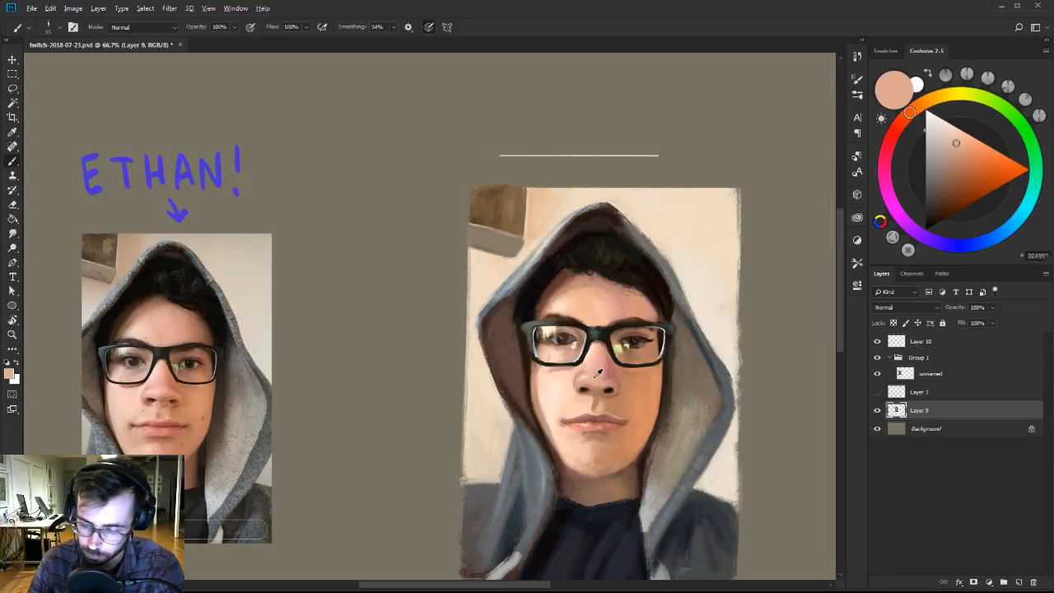
Lighten the sampled skin colour to pale pink and highlight the tip of the painted nose.
drag(941, 141, 943, 132)
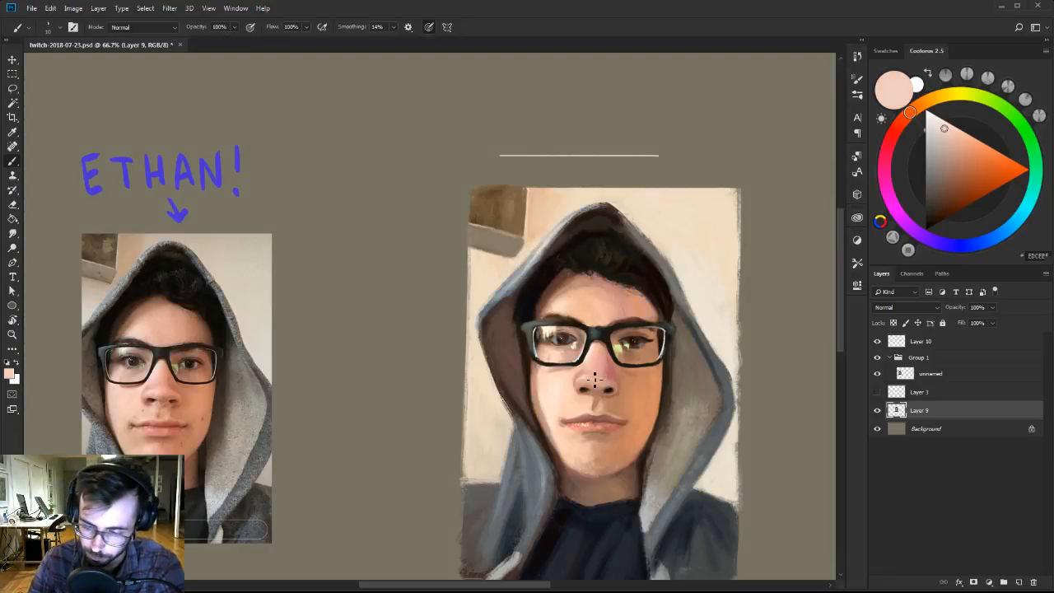
key(bracketright)
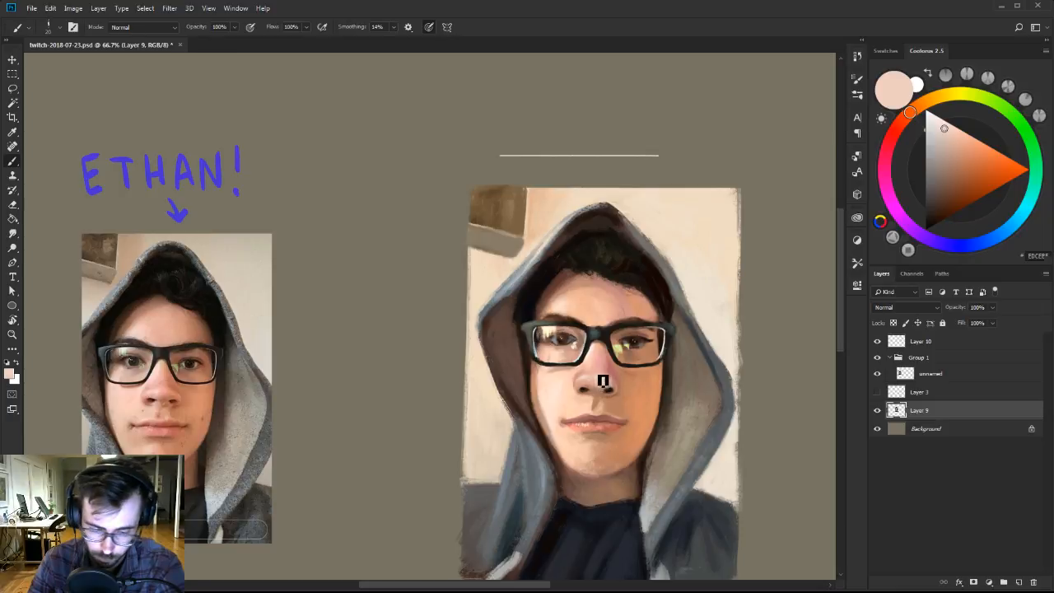
key(bracketright)
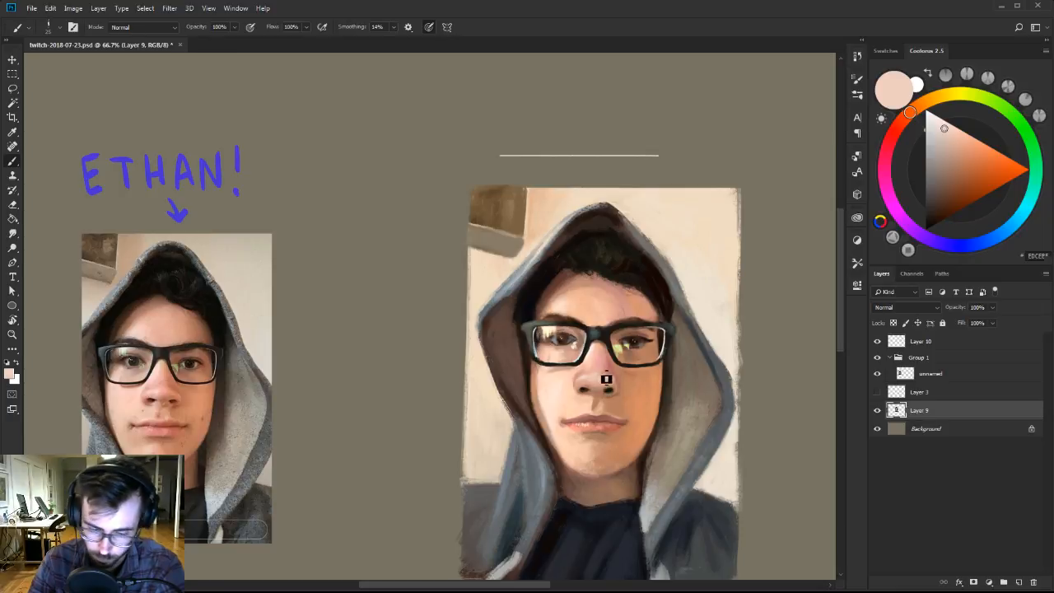
key(bracketleft)
Blend the nose tip and the edge of the right nostril with sampled peach and orange-brown.
alt+click(605, 373)
drag(607, 384, 616, 388)
alt+click(606, 379)
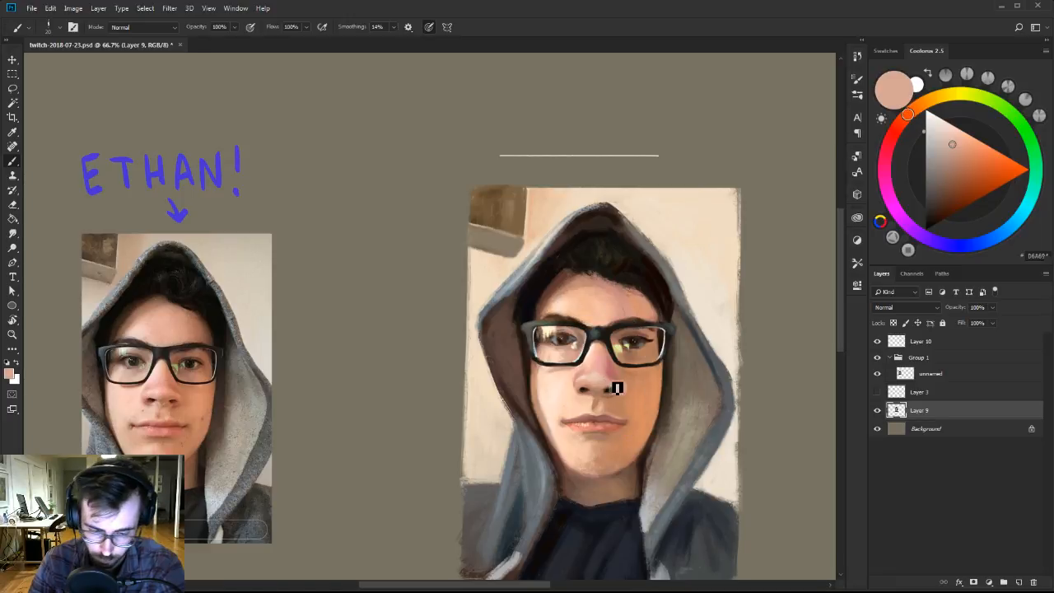
alt+click(595, 385)
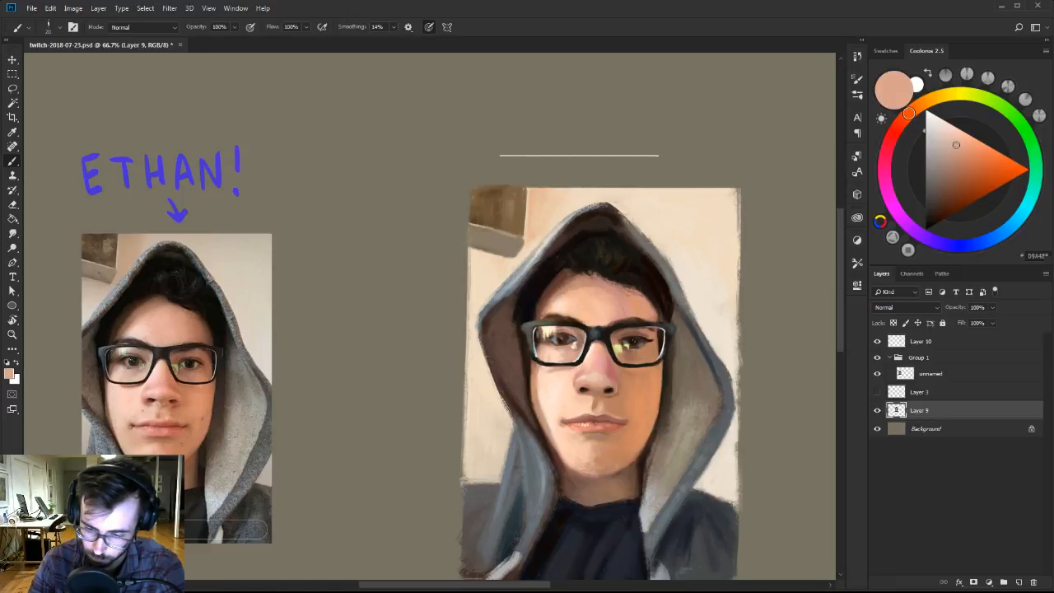
alt+click(618, 397)
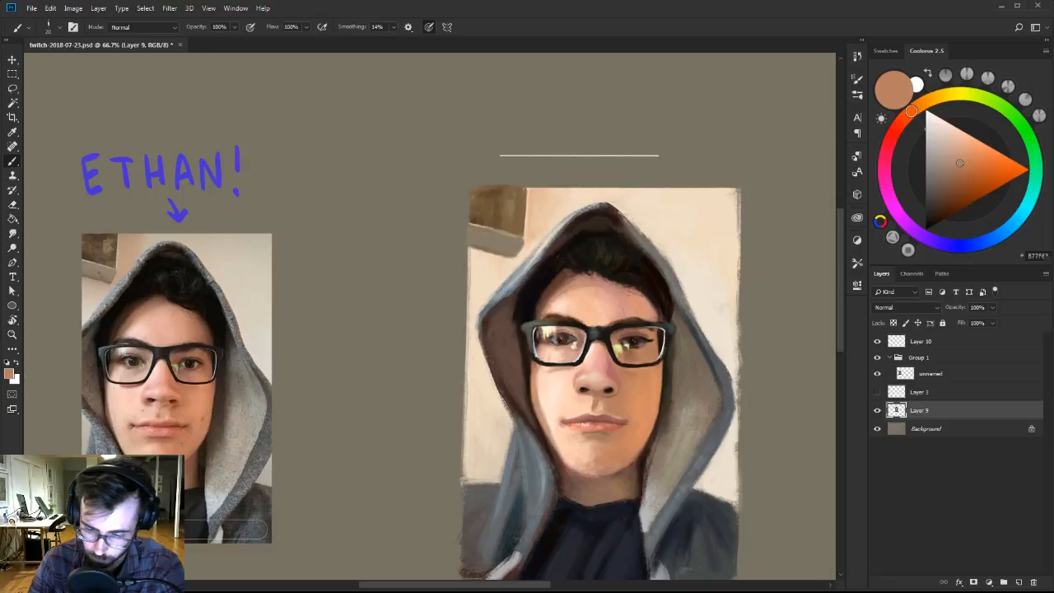
alt+click(595, 382)
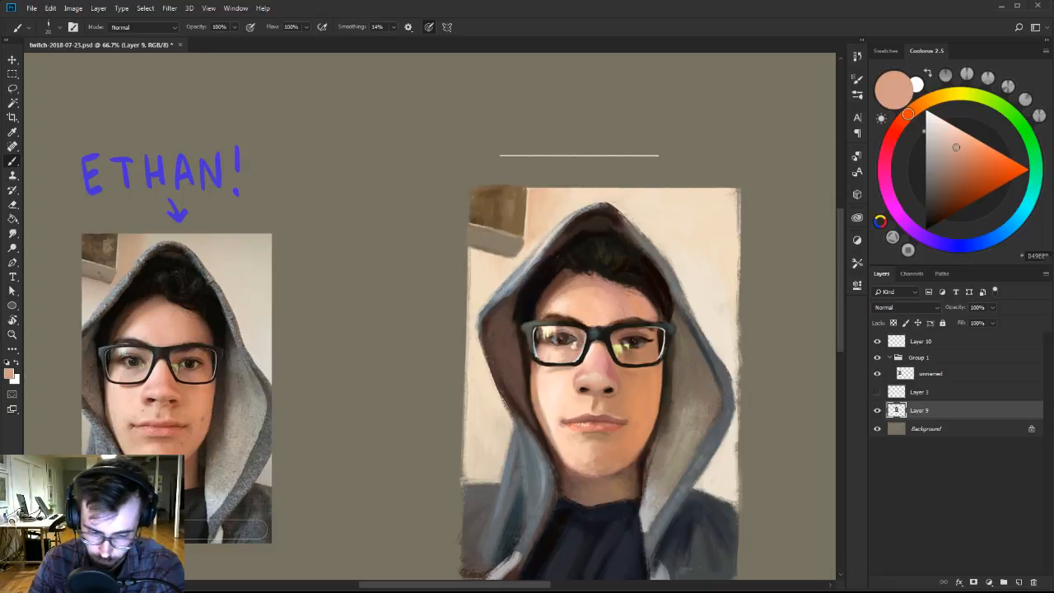
Move the reference photo closer to the painted portrait for a side-by-side comparison at 100% zoom.
key(z)
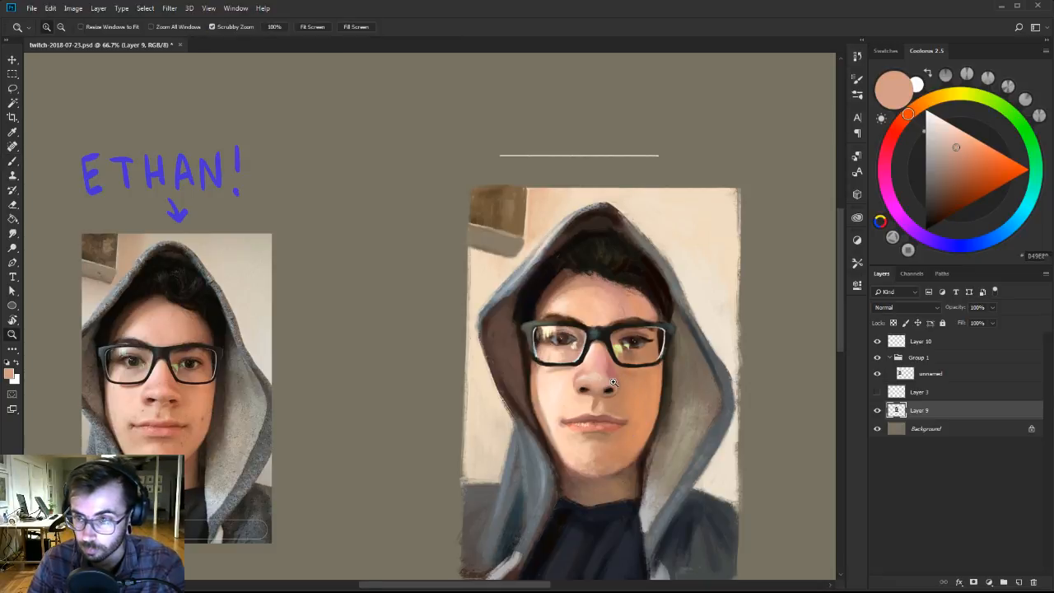
click(613, 382)
drag(613, 382, 733, 330)
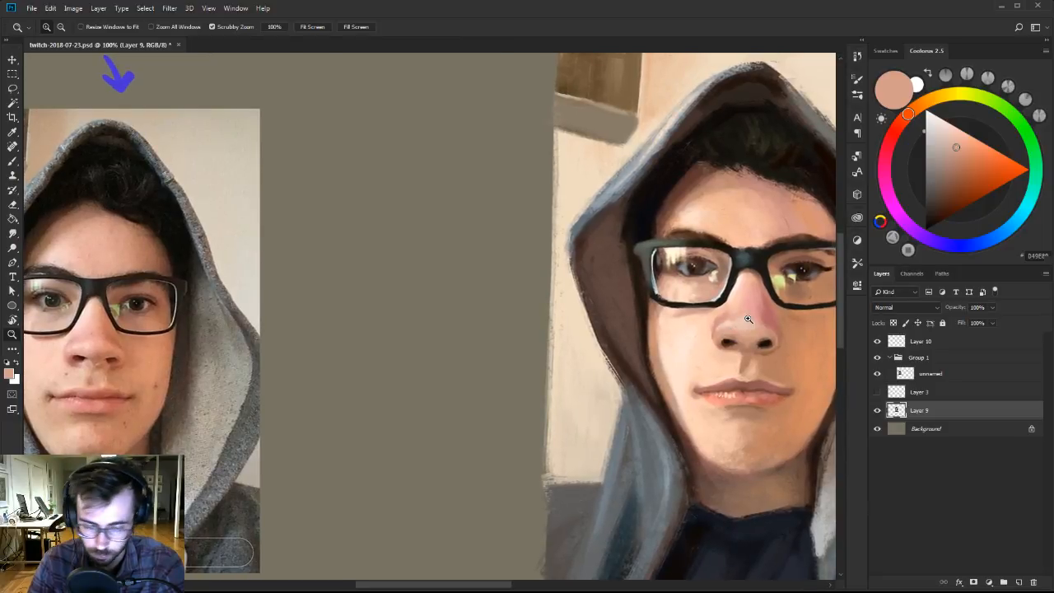
key(v)
ctrl+click(233, 394)
drag(234, 394, 476, 387)
drag(671, 317, 509, 331)
Retouch the underside of the painted nose between the nostrils with the brush and sampled peach and brown skin tones.
key(b)
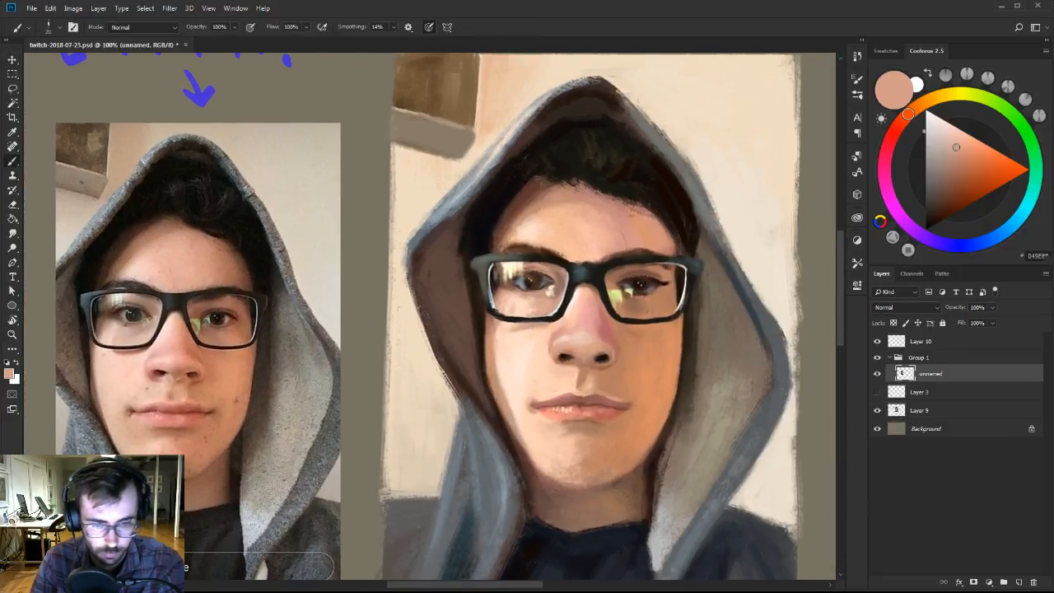
right_click(640, 345)
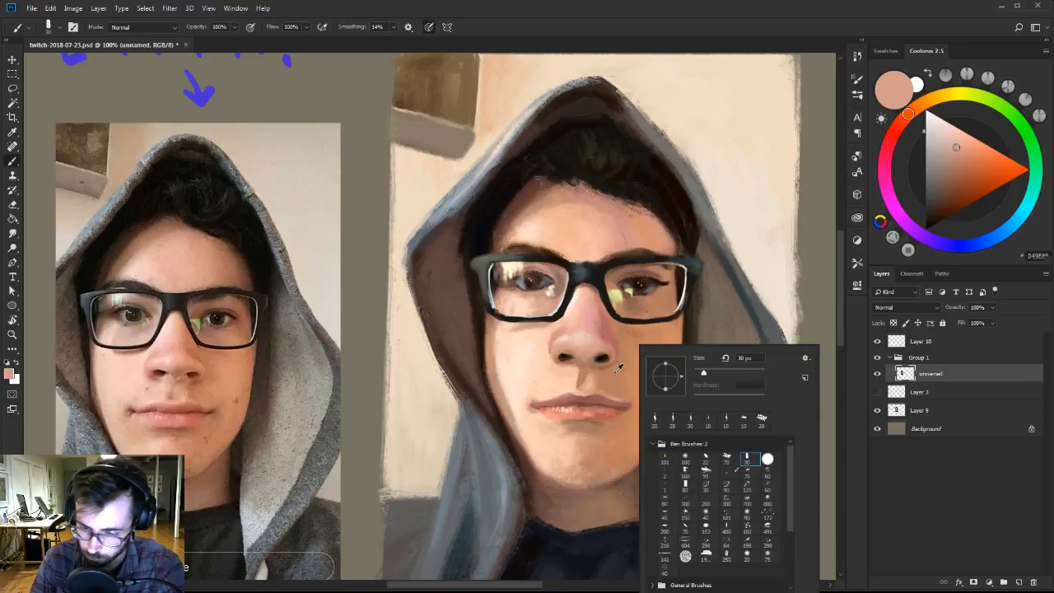
alt+click(619, 368)
alt+click(596, 348)
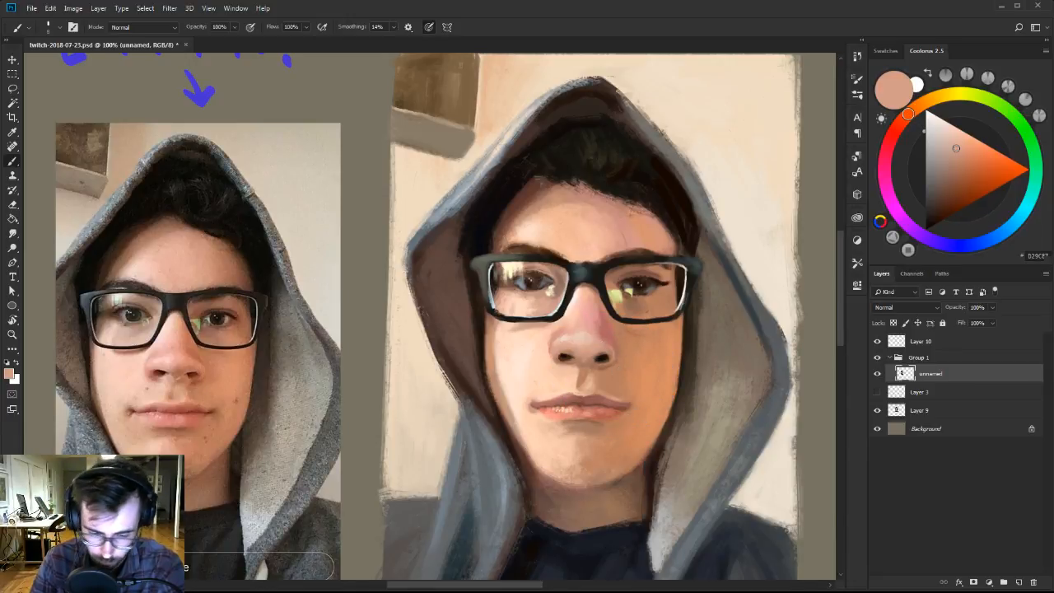
alt+click(580, 347)
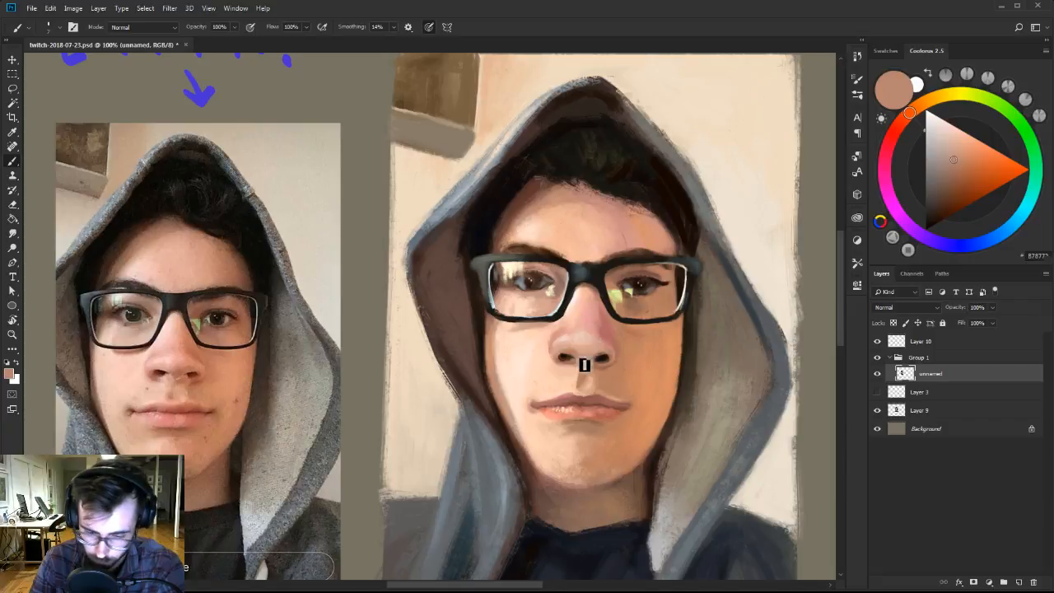
alt+click(590, 360)
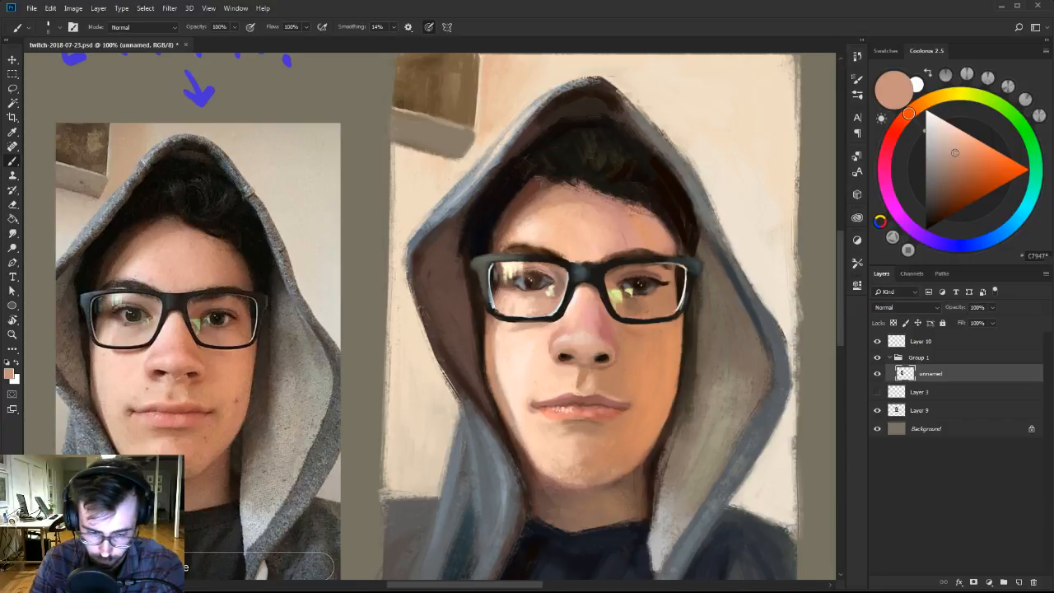
Refine the left nostril and the skin just below the nose with sampled light peach.
alt+click(577, 366)
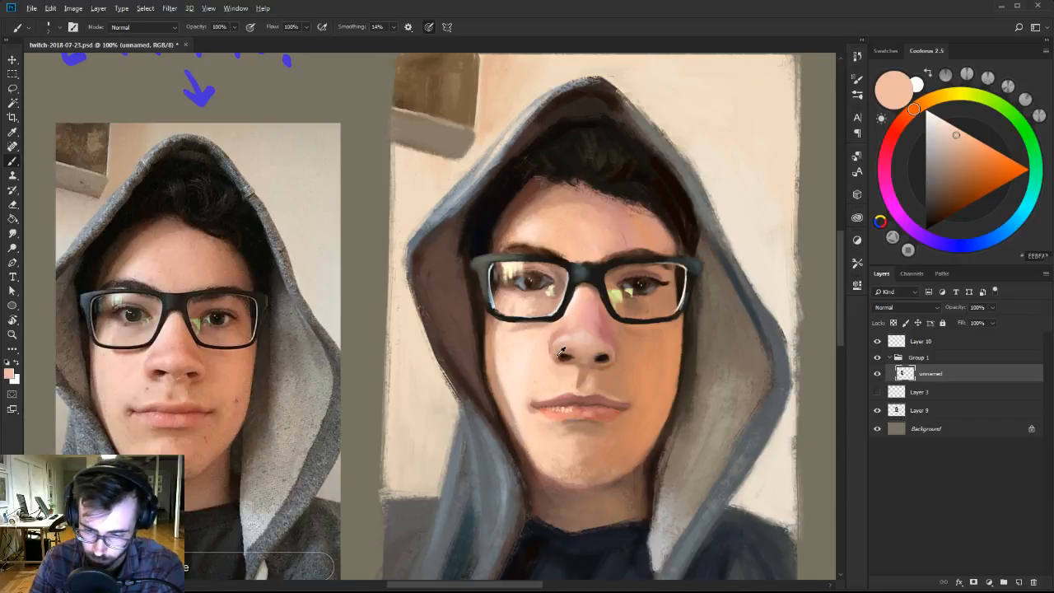
alt+click(563, 354)
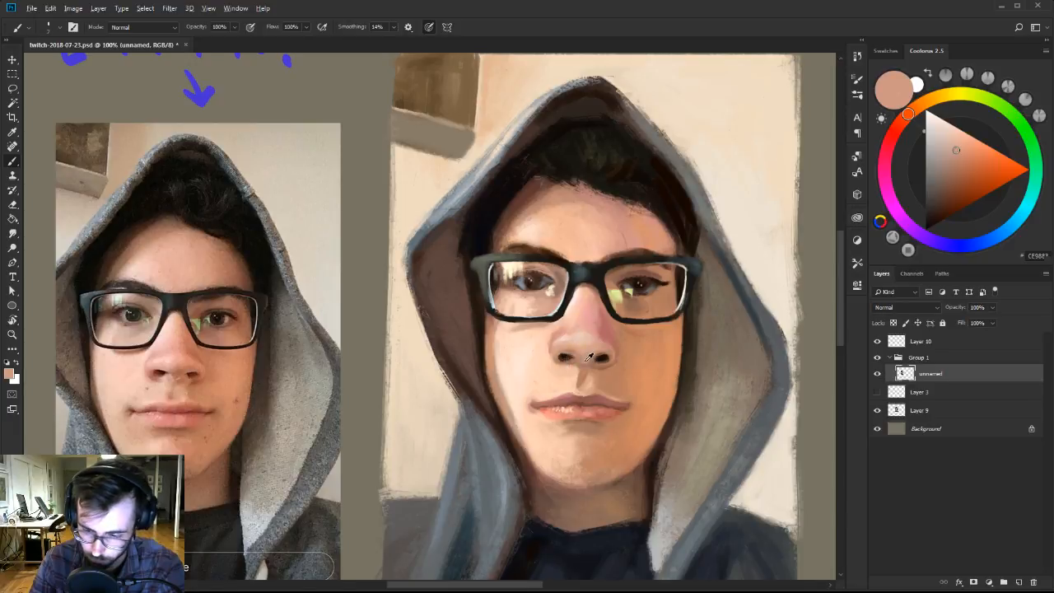
alt+click(583, 363)
alt+click(591, 384)
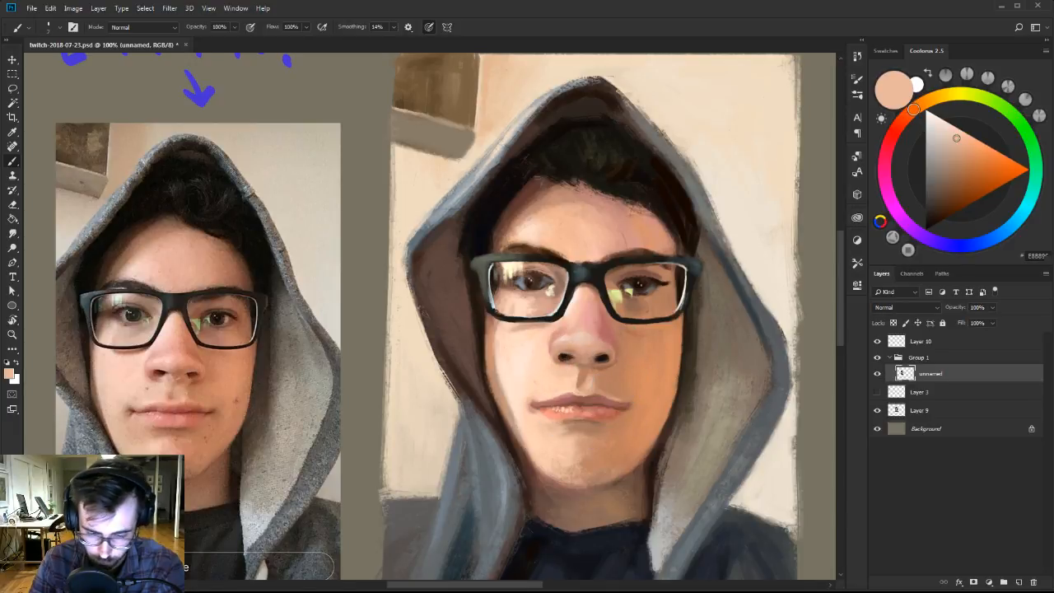
Shape the right nostril with sampled near-black and brown, and soften its outer wing with pinkish peach.
alt+click(605, 354)
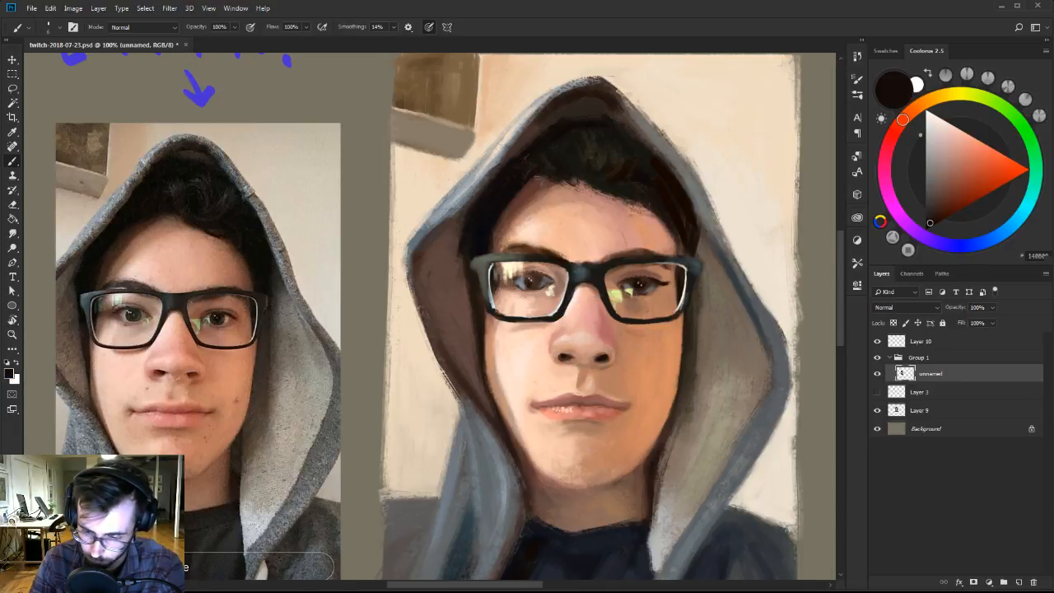
alt+click(603, 367)
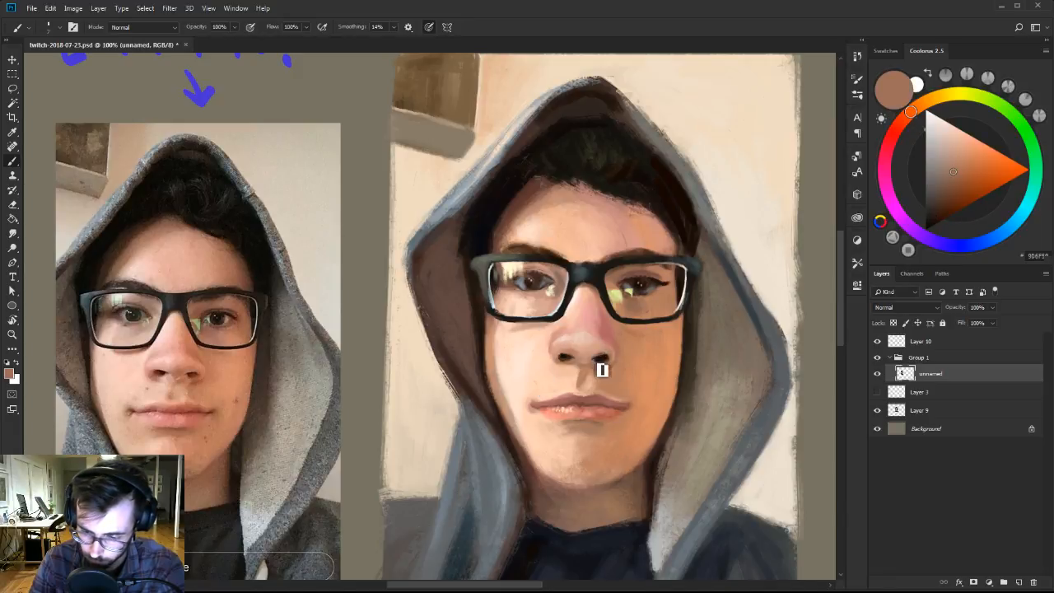
alt+click(613, 359)
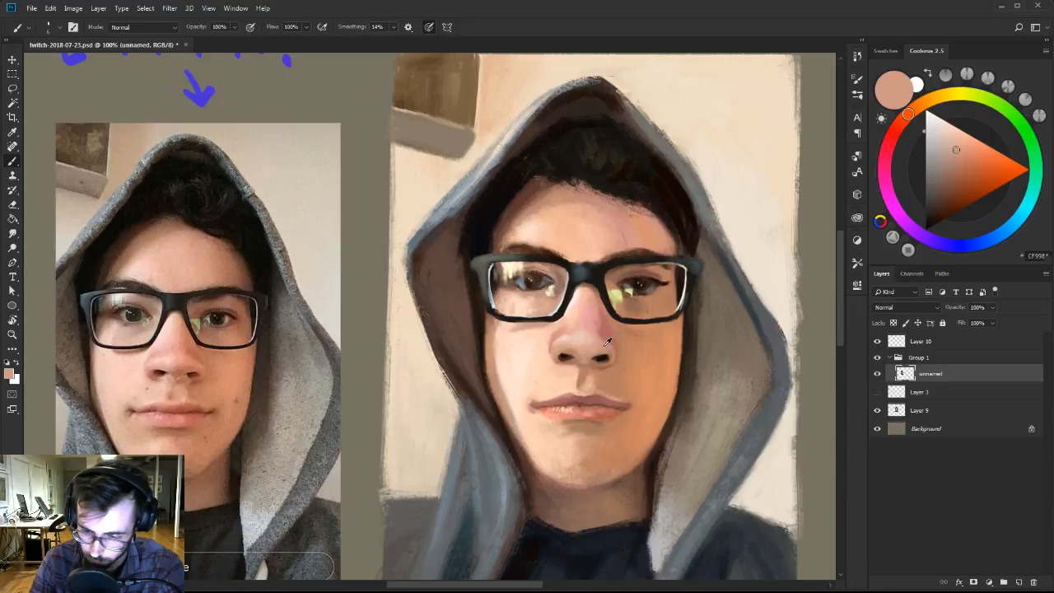
alt+click(606, 344)
alt+click(605, 341)
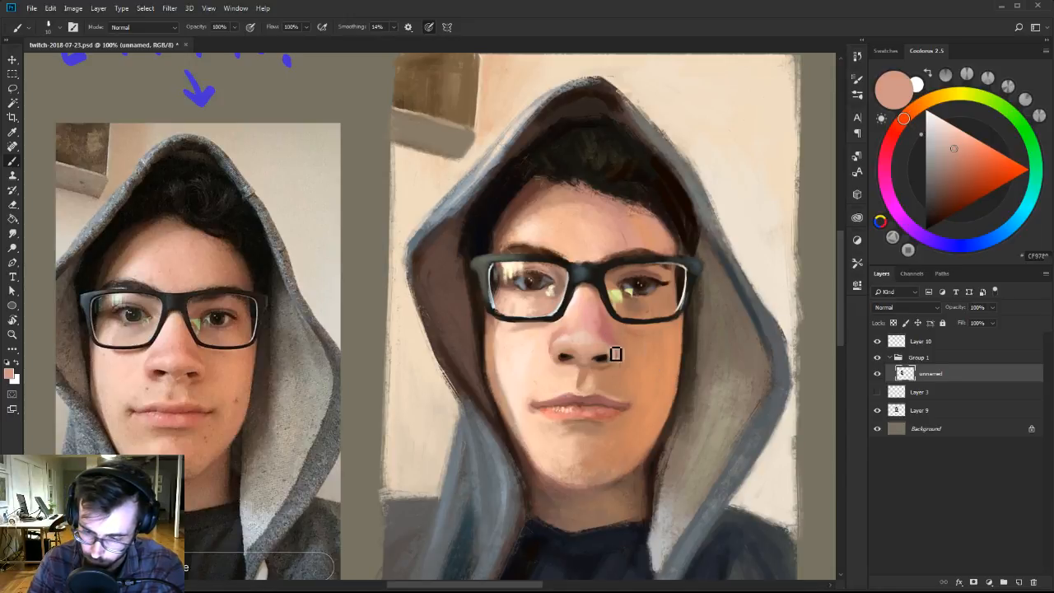
alt+click(609, 352)
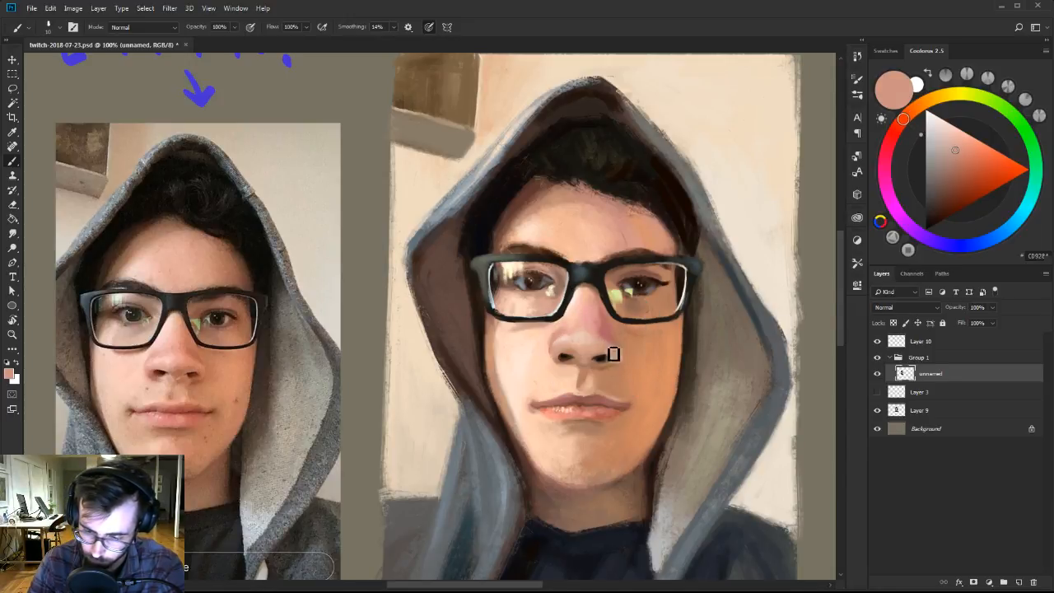
Switch to the textured 70 px preset brush at a smaller size and blend sampled pinks along the right side of the nose.
right_click(613, 354)
click(714, 451)
click(693, 365)
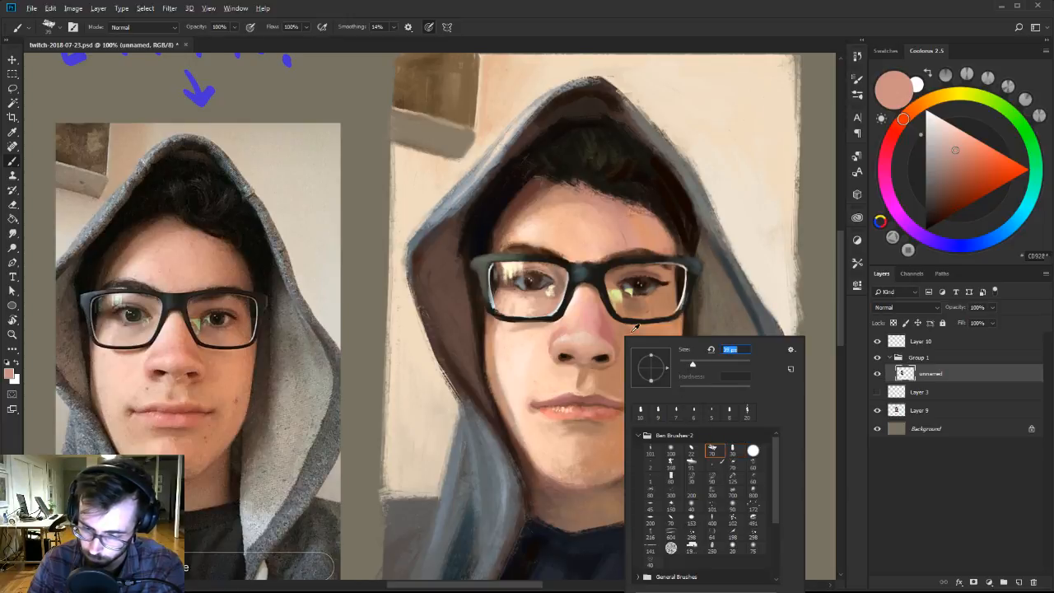
alt+click(610, 340)
alt+click(600, 345)
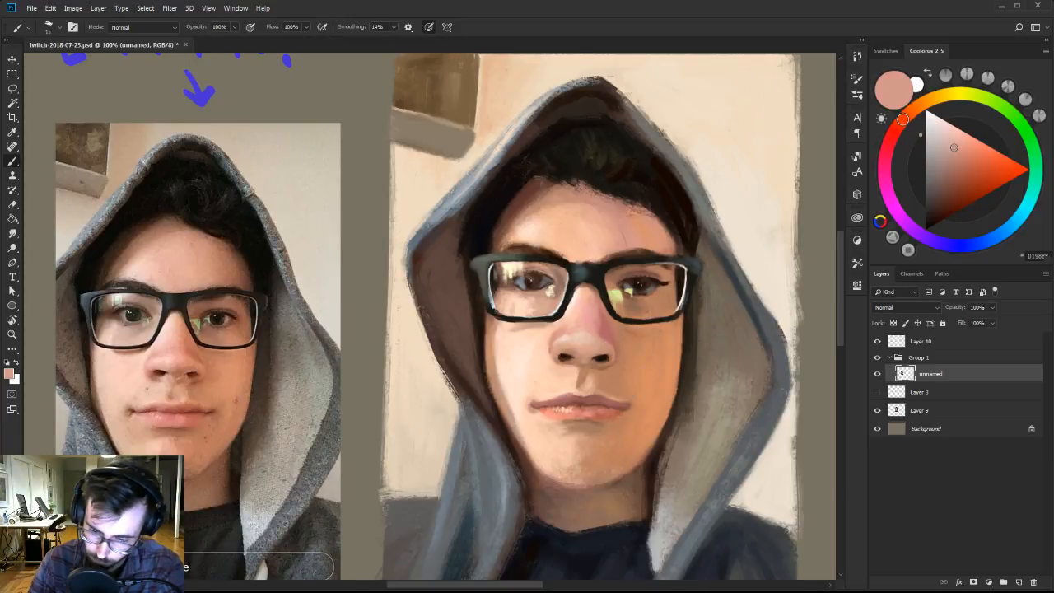
alt+click(602, 321)
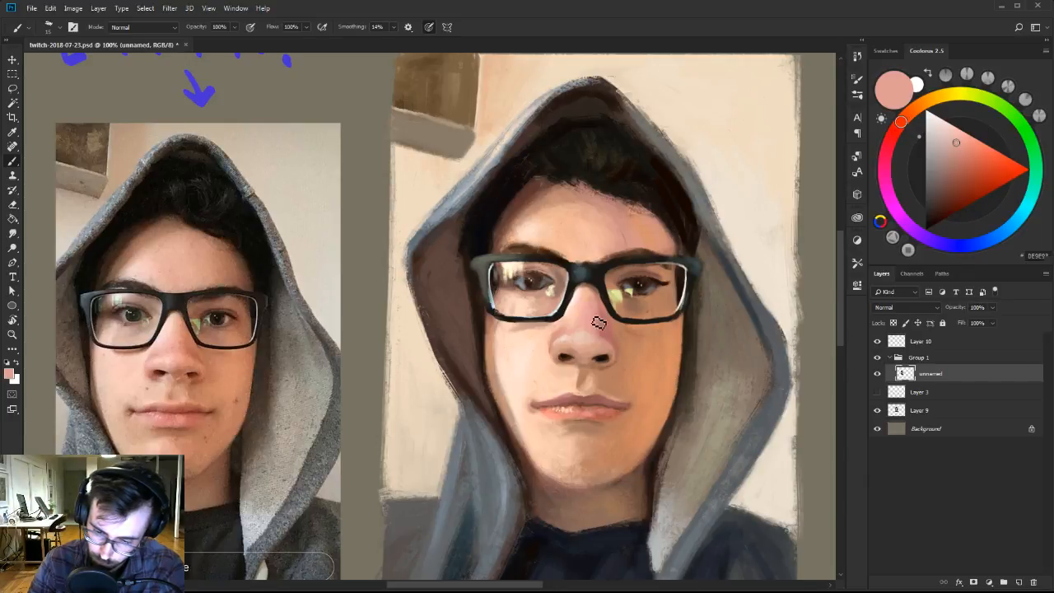
alt+click(593, 312)
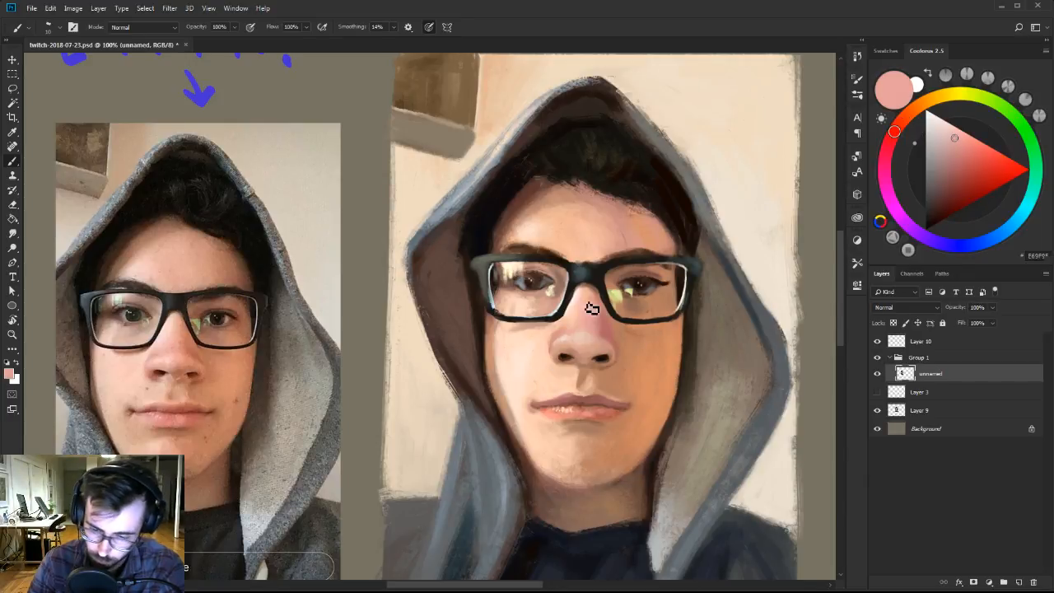
Mix a pale cream skin colour and retouch the cheek just below the left lens with a small brush.
click(920, 106)
drag(958, 138, 966, 134)
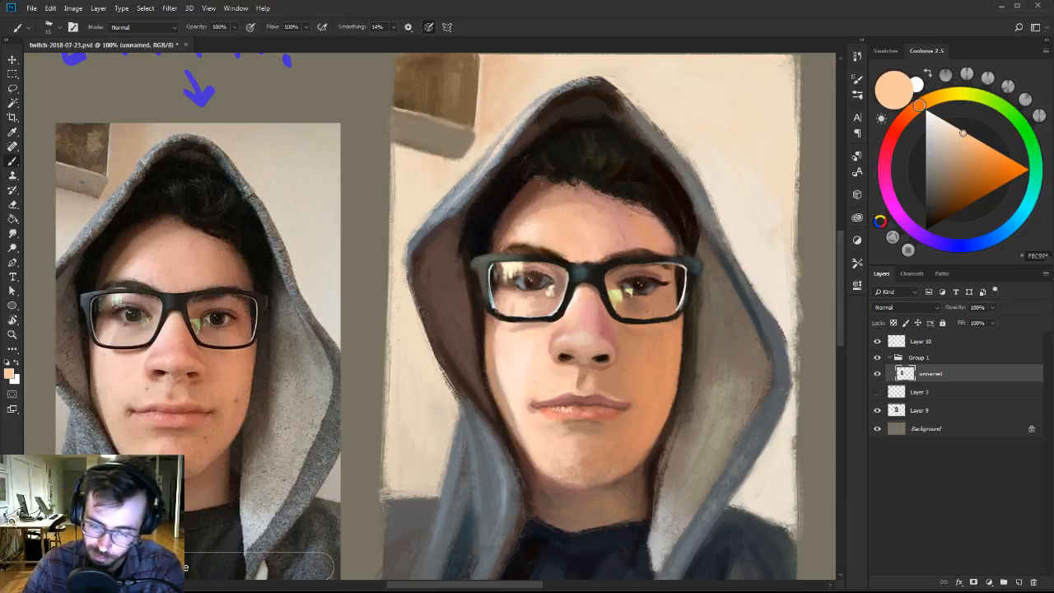
click(944, 121)
key(bracketleft)
key(bracketleft)
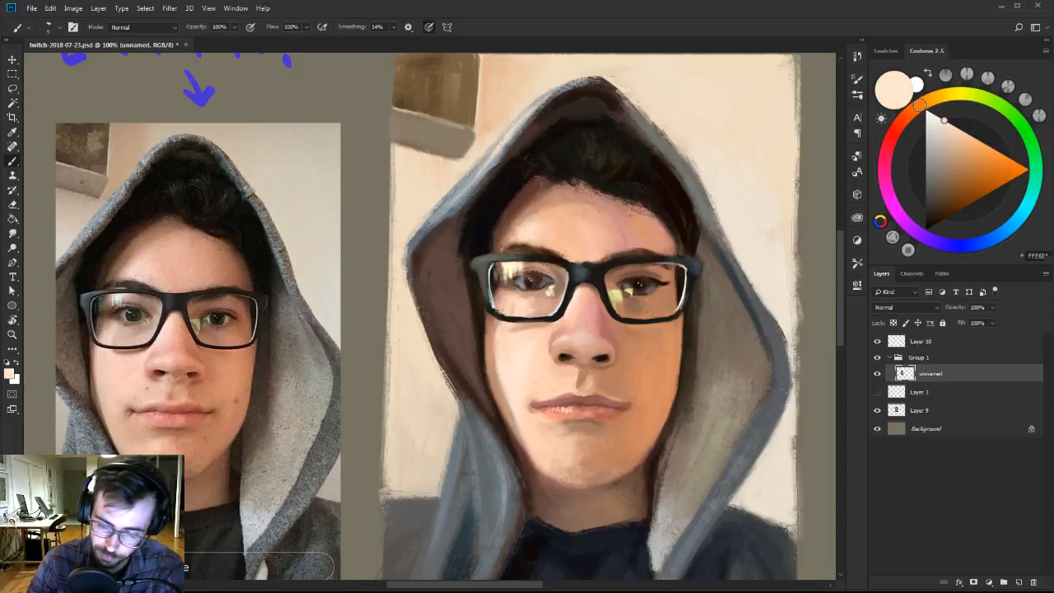
alt+click(528, 325)
key(bracketright)
alt+click(515, 330)
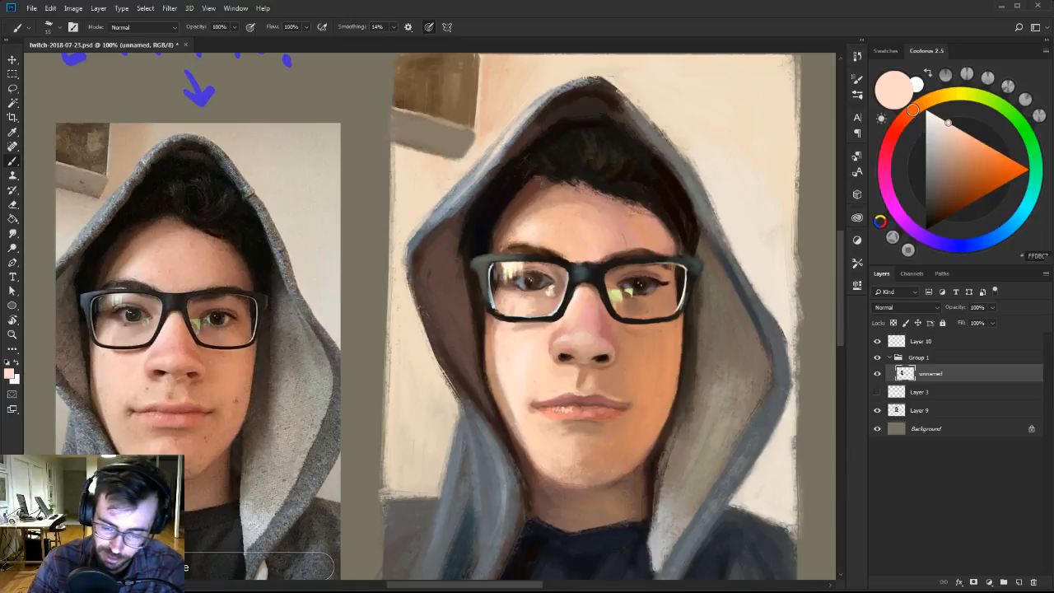
Blend the skin along the left lens's lower rim and the left side of the nose with sampled beige and brown.
alt+click(527, 334)
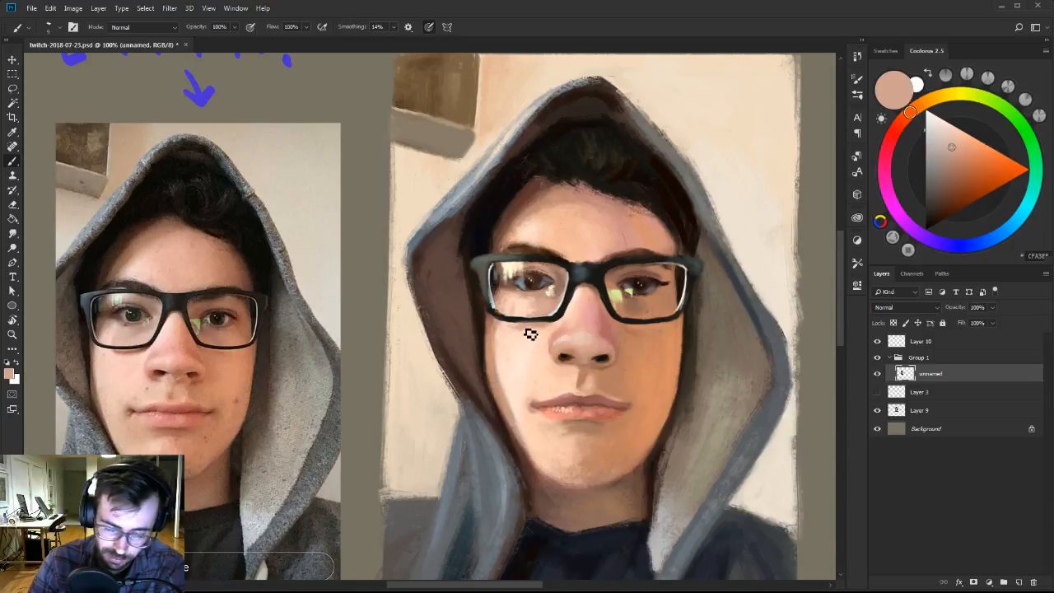
alt+click(527, 336)
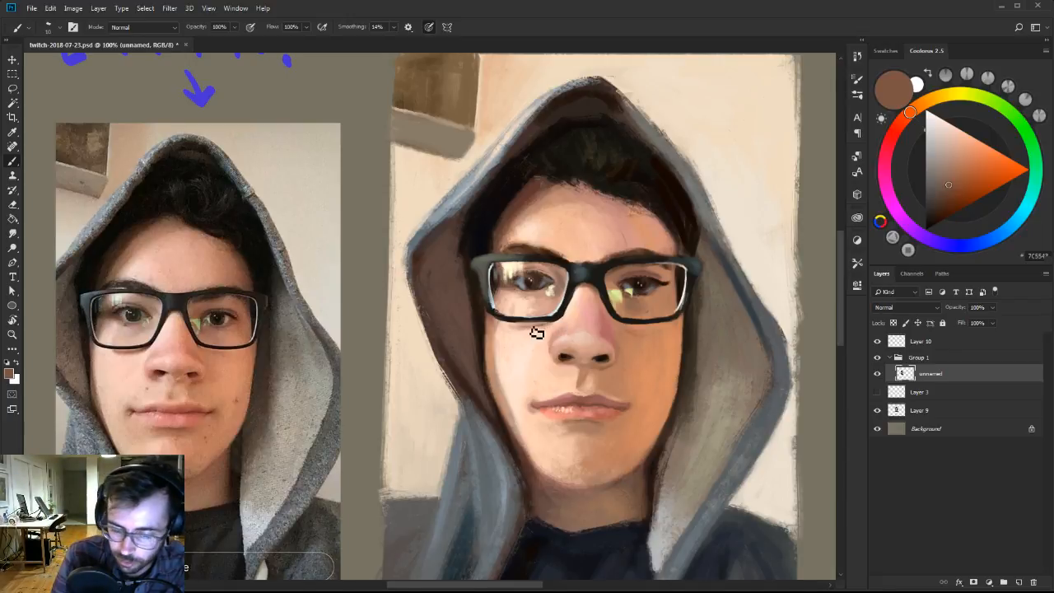
alt+click(531, 329)
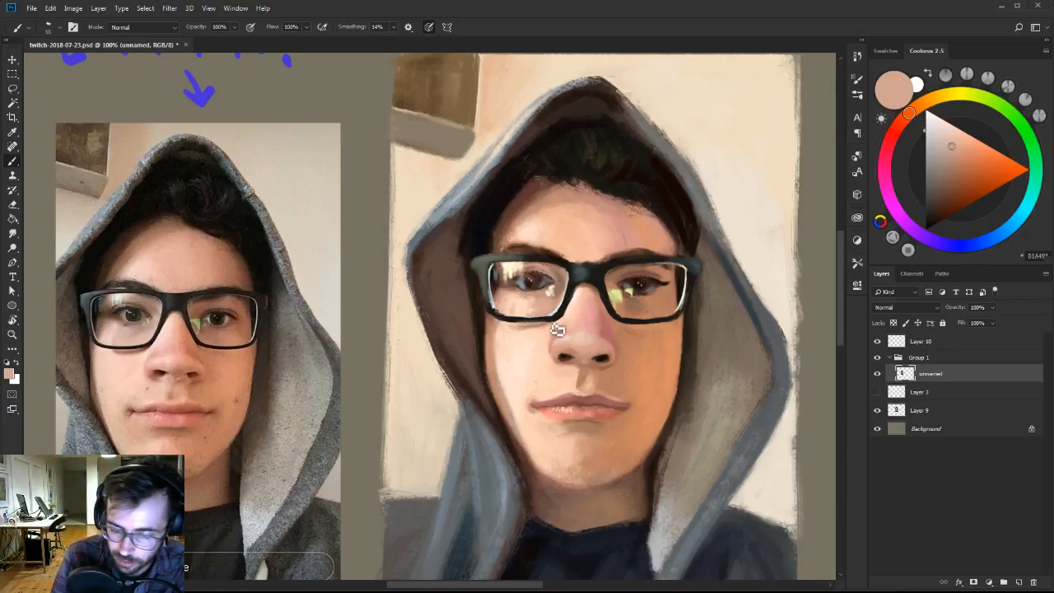
alt+click(554, 326)
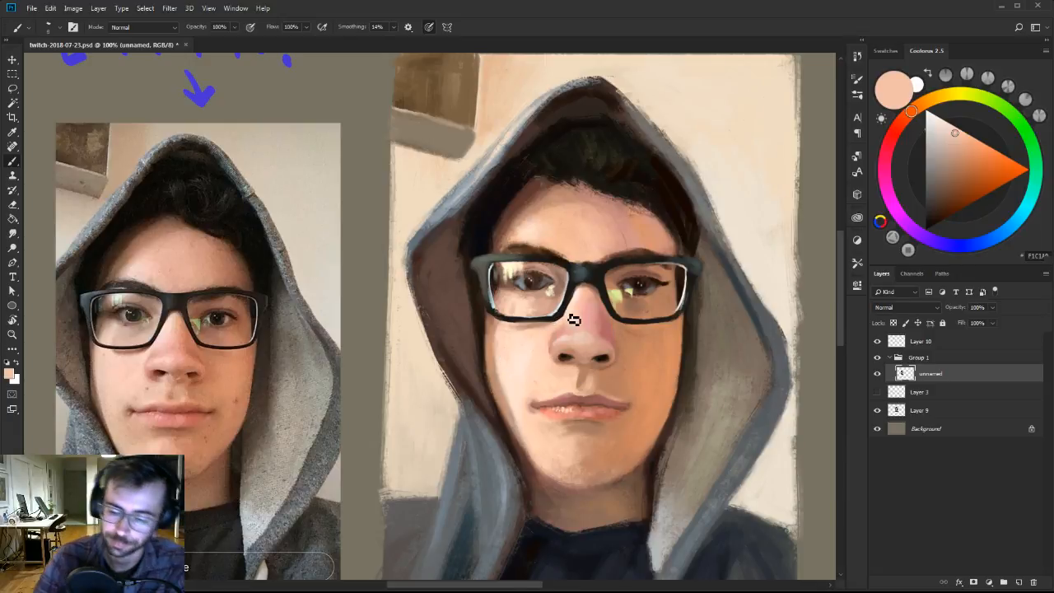
Retouch the skin around the right eye and the side of the nose bridge with sampled orange-brown and muted pink.
alt+click(641, 336)
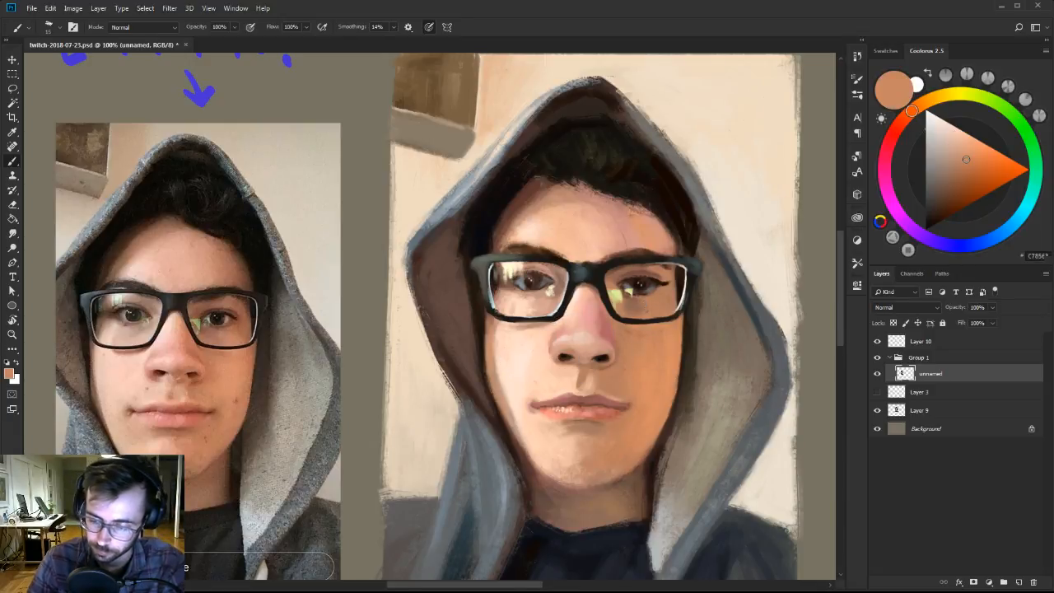
alt+click(654, 309)
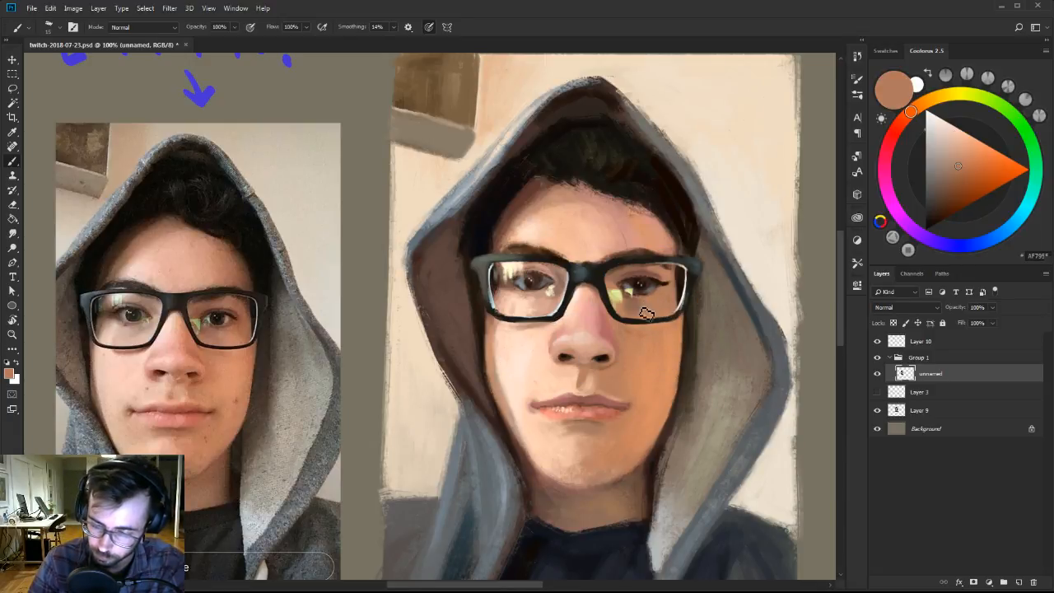
alt+click(625, 269)
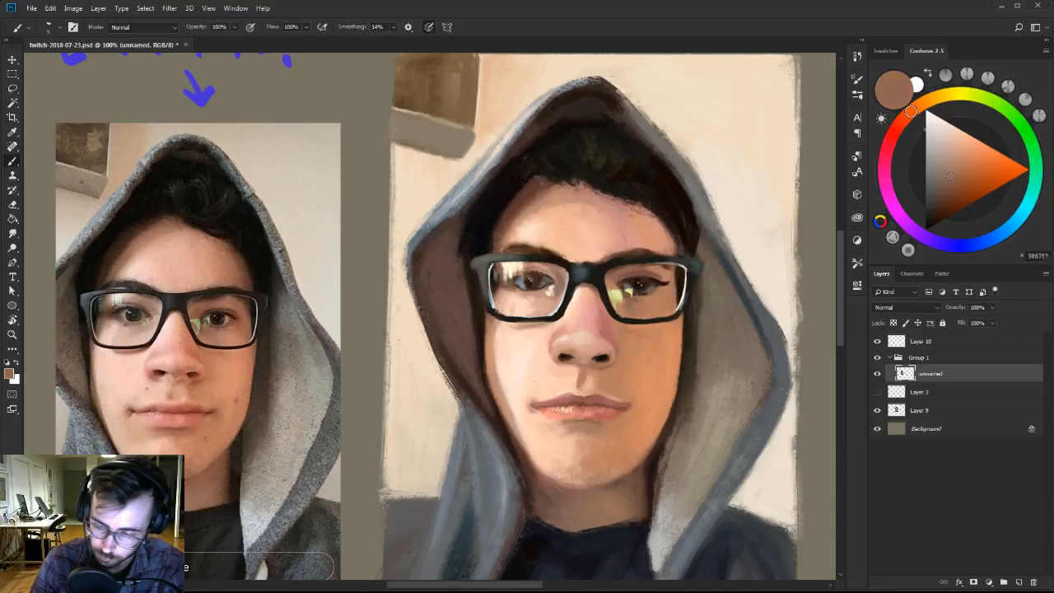
alt+click(610, 323)
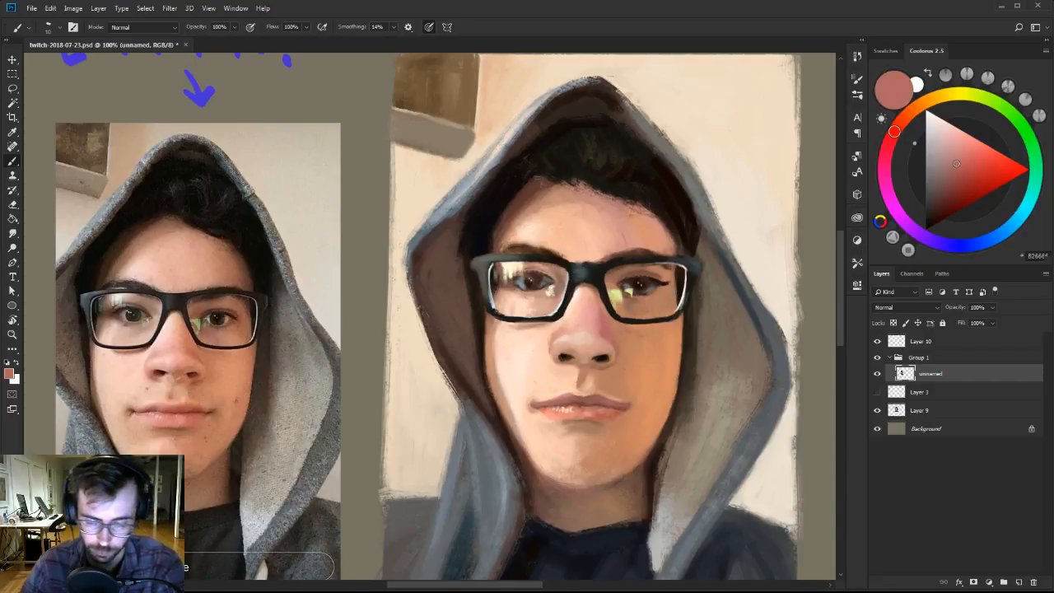
alt+click(597, 313)
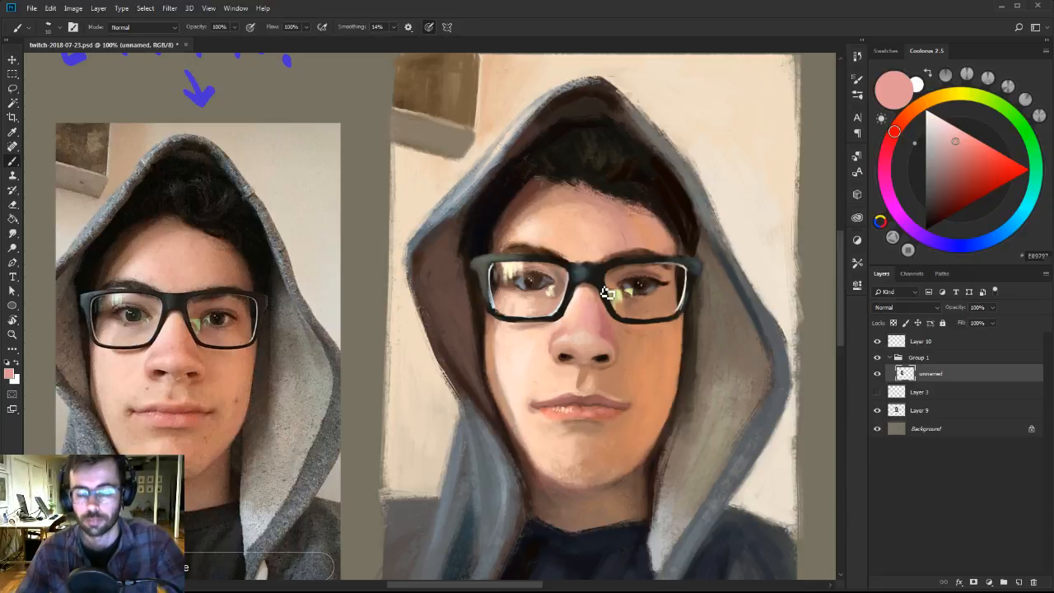
Sample light peach from the face and retouch the forehead above the glasses bridge.
drag(633, 310, 622, 314)
key(bracketleft)
key(bracketleft)
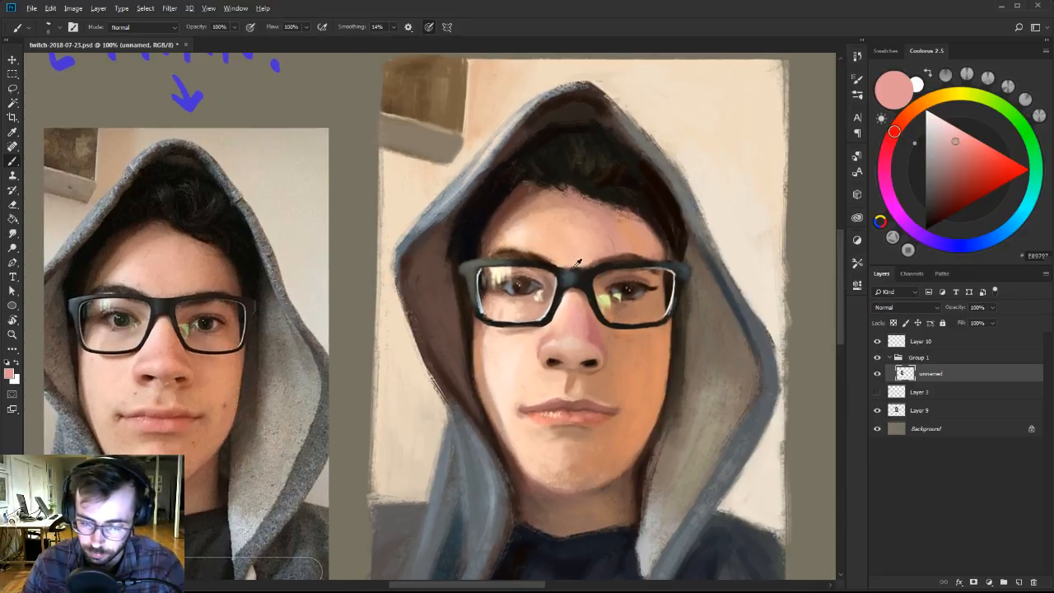
alt+click(578, 262)
drag(602, 230, 603, 232)
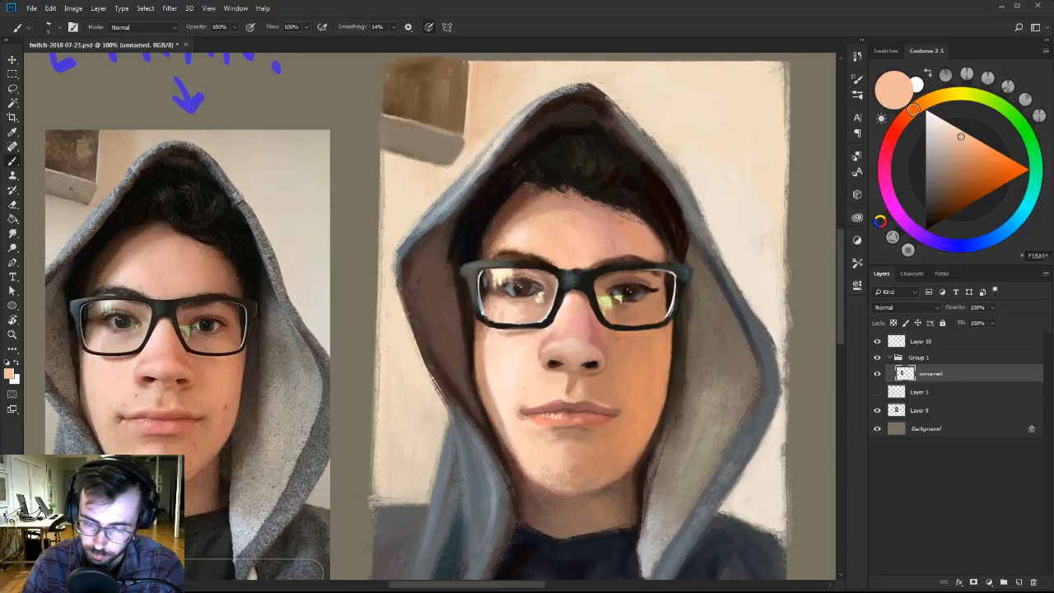
alt+click(593, 256)
alt+click(563, 227)
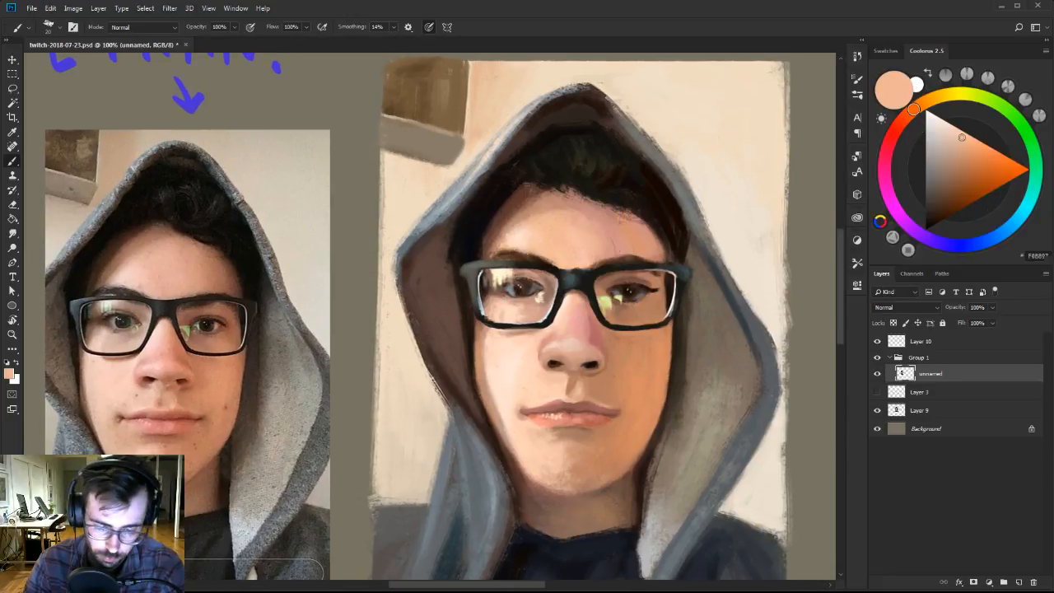
Retouch the left side of the forehead with pale cream, salmon pink and sampled light peach.
click(946, 122)
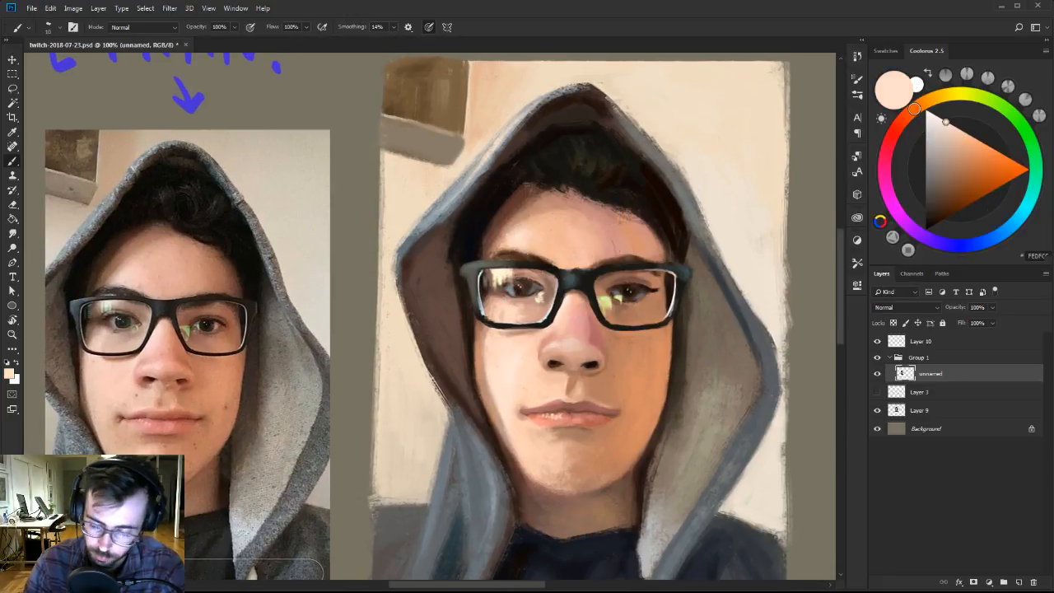
key(bracketright)
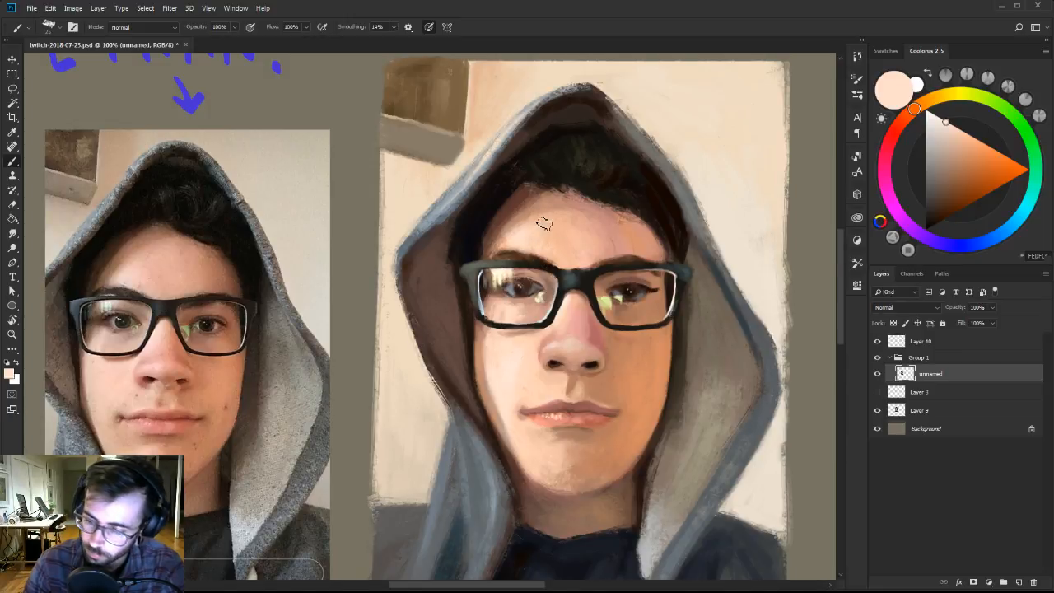
click(900, 125)
click(959, 135)
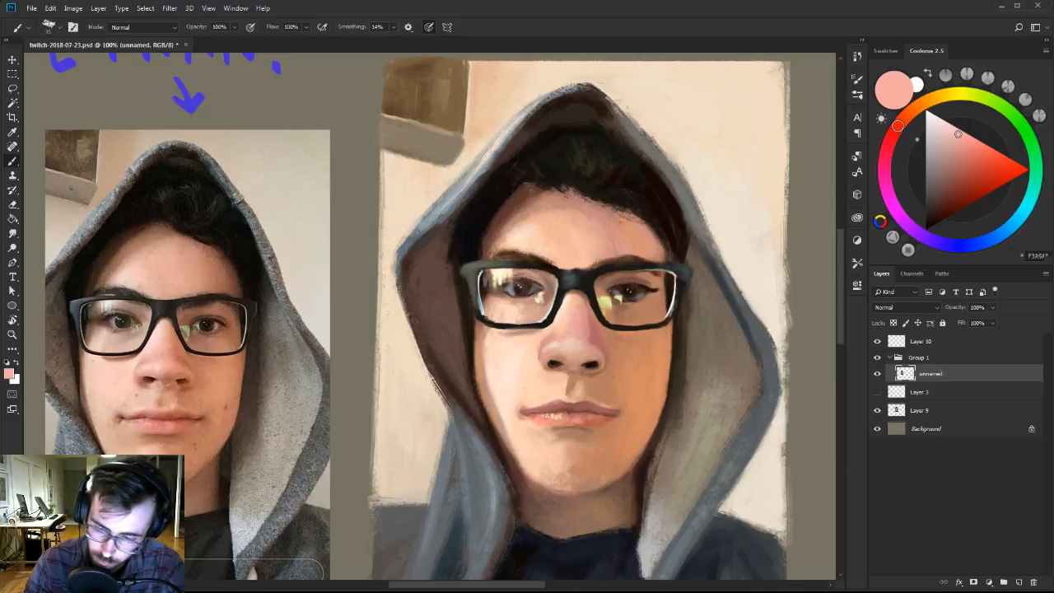
click(960, 143)
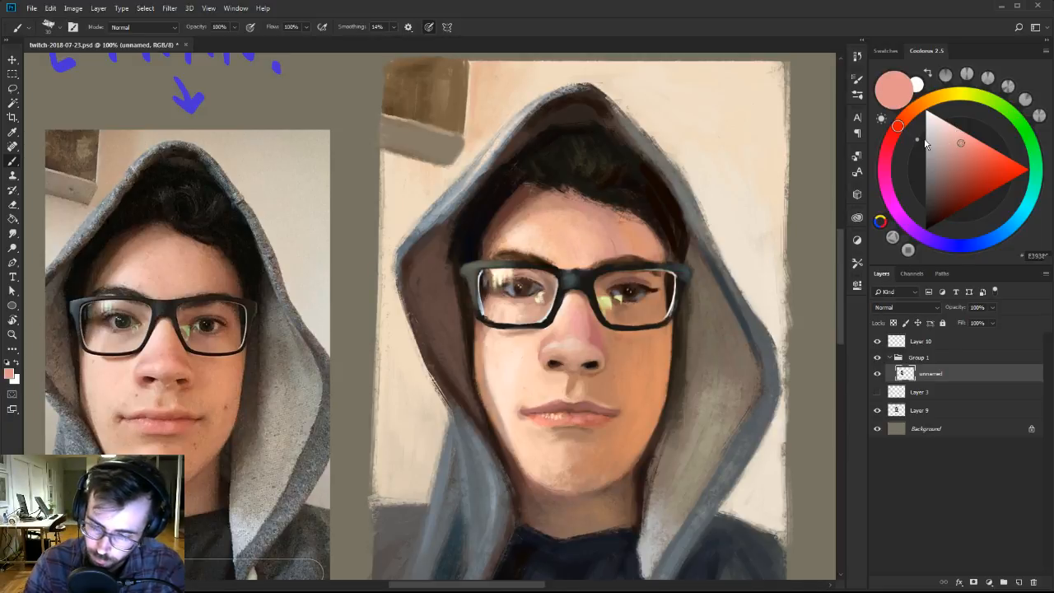
alt+click(538, 229)
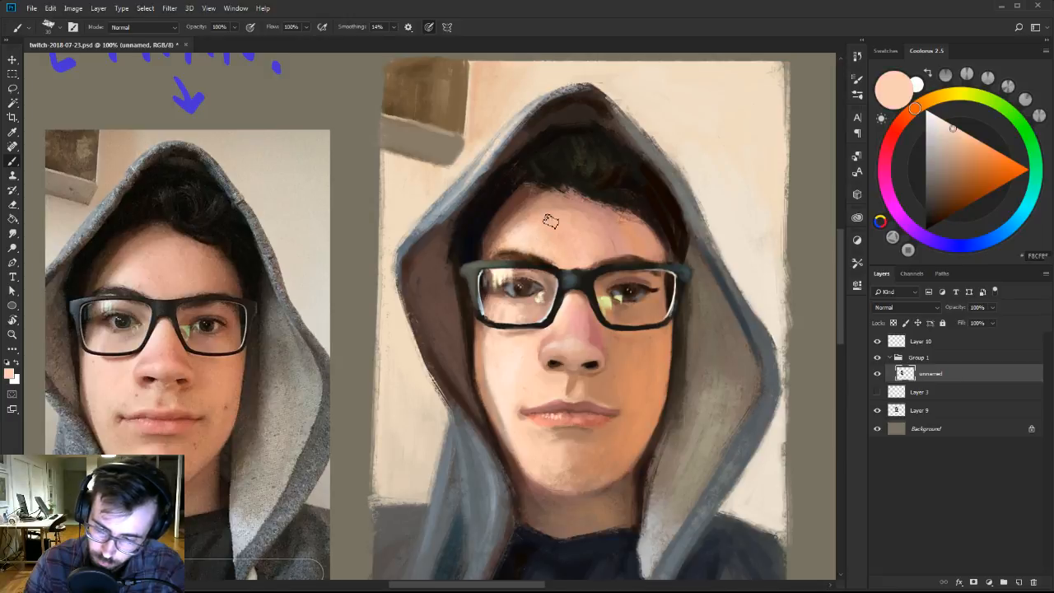
alt+click(545, 216)
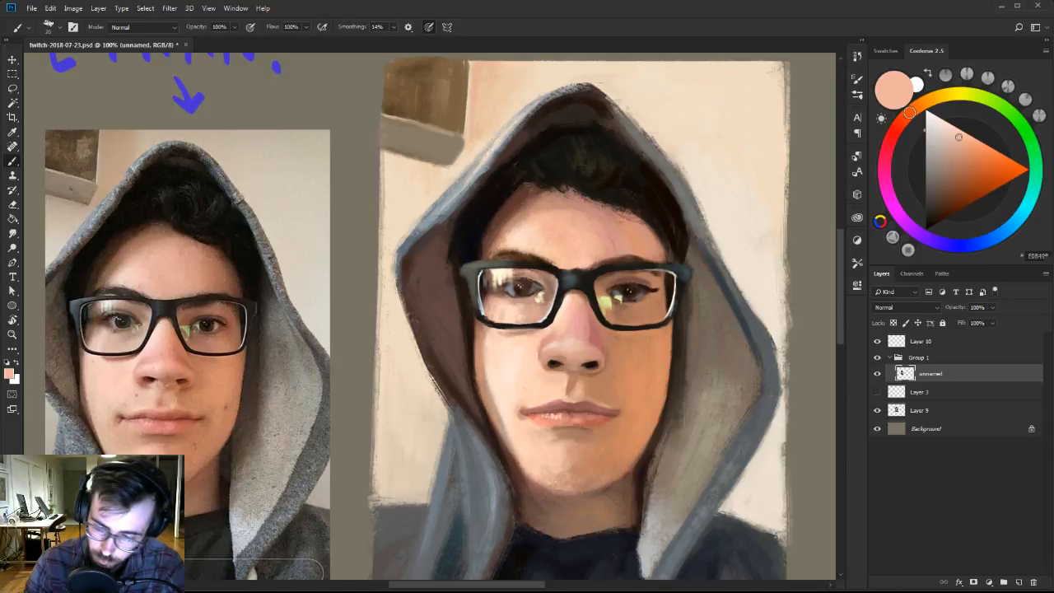
Mix a pale cream-yellow highlight colour and retouch the nose bridge between the lenses with a small brush.
scroll(602, 216, down, 1)
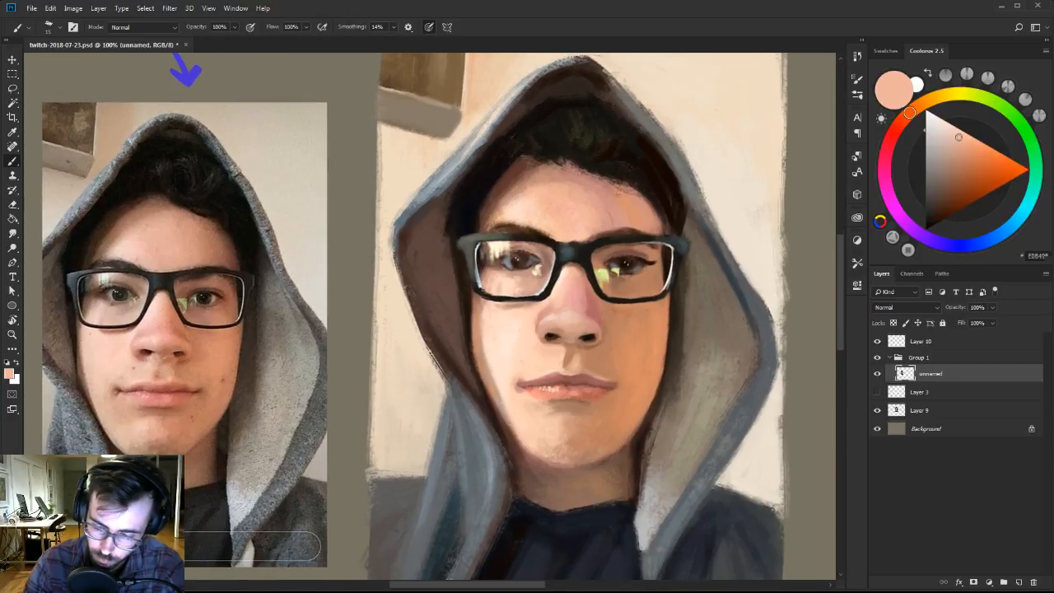
click(929, 96)
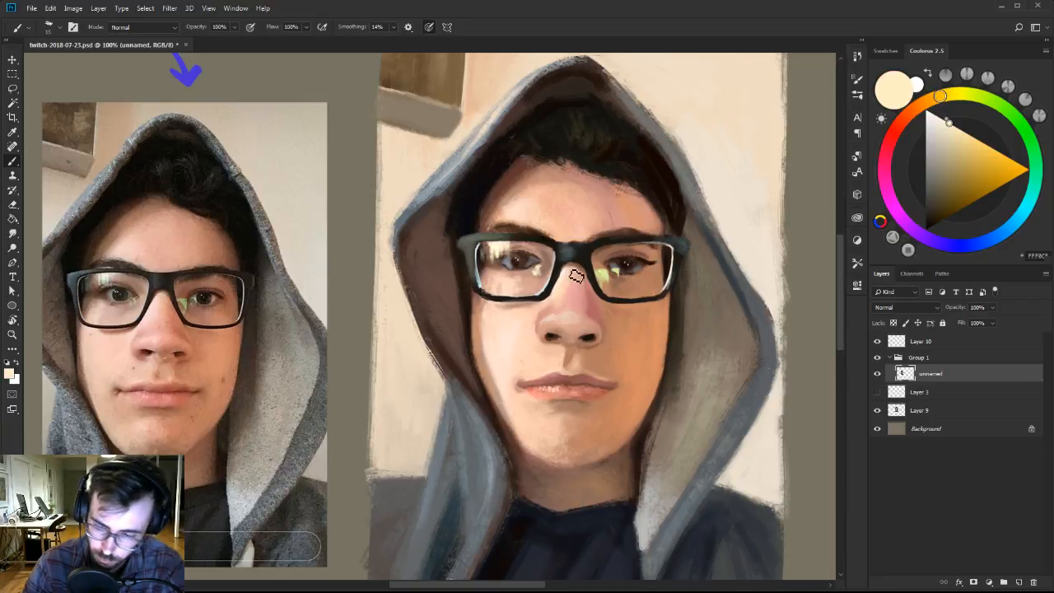
scroll(571, 264, down, 1)
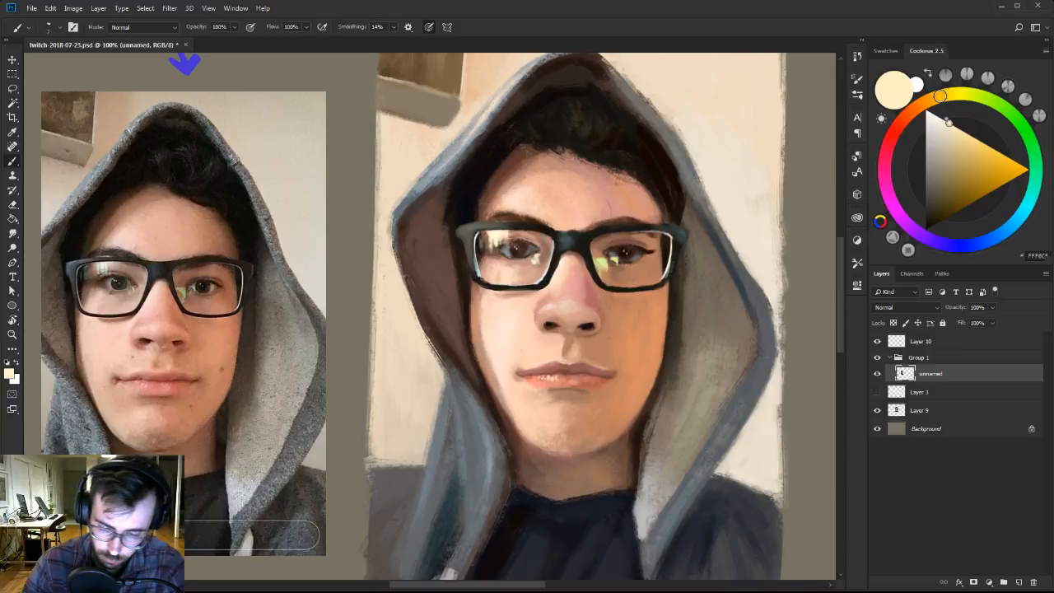
Sample light peach skin tones and smooth the cheek along the lower rim of the left lens.
alt+click(559, 274)
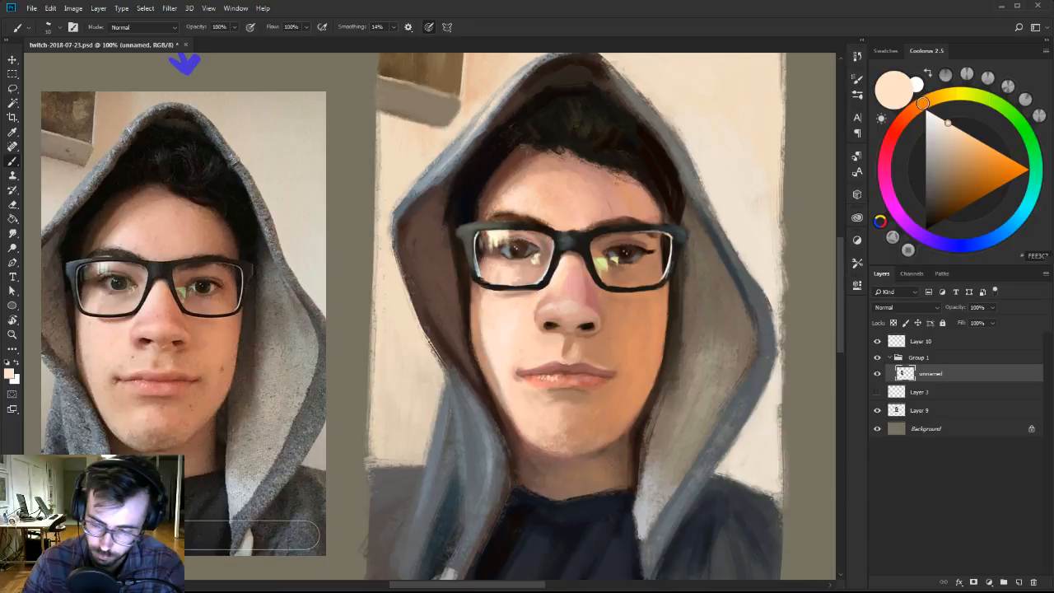
alt+click(504, 295)
alt+click(482, 302)
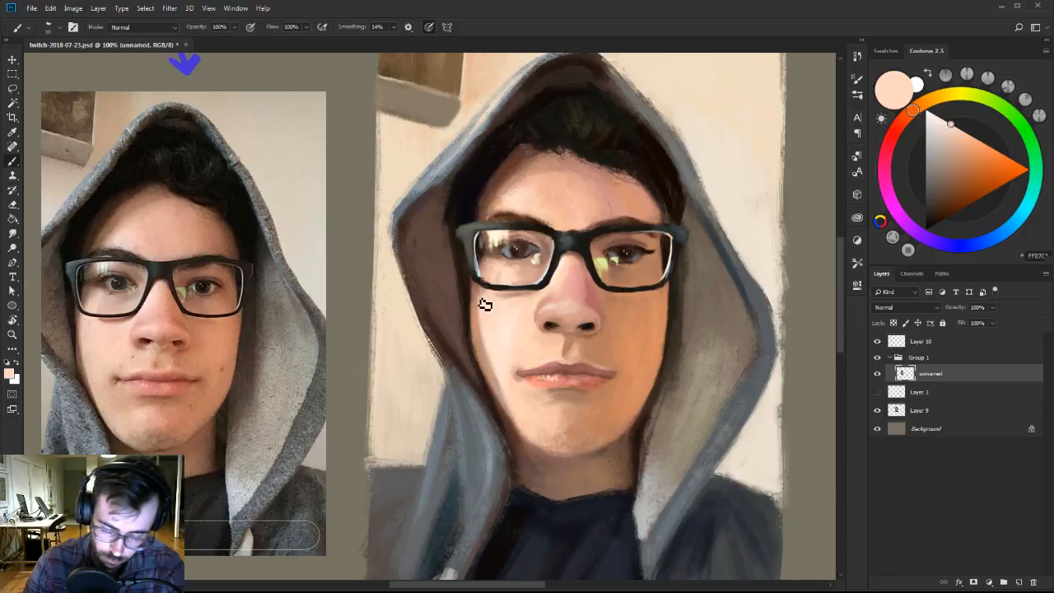
drag(489, 296, 489, 303)
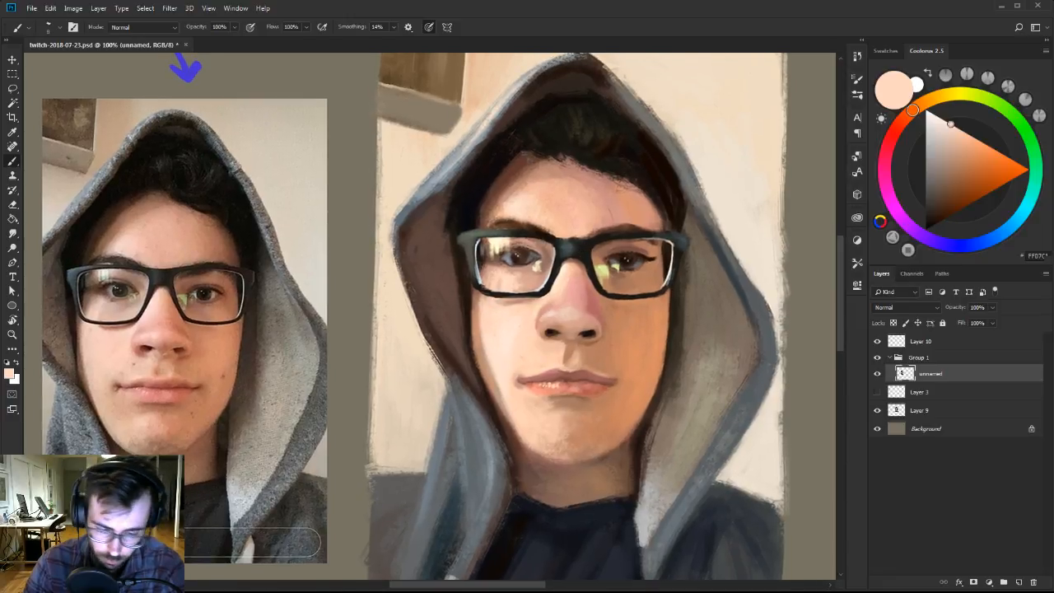
Refine the left outer corner and edge of the glasses frame with sampled dark brown and grey.
alt+click(483, 273)
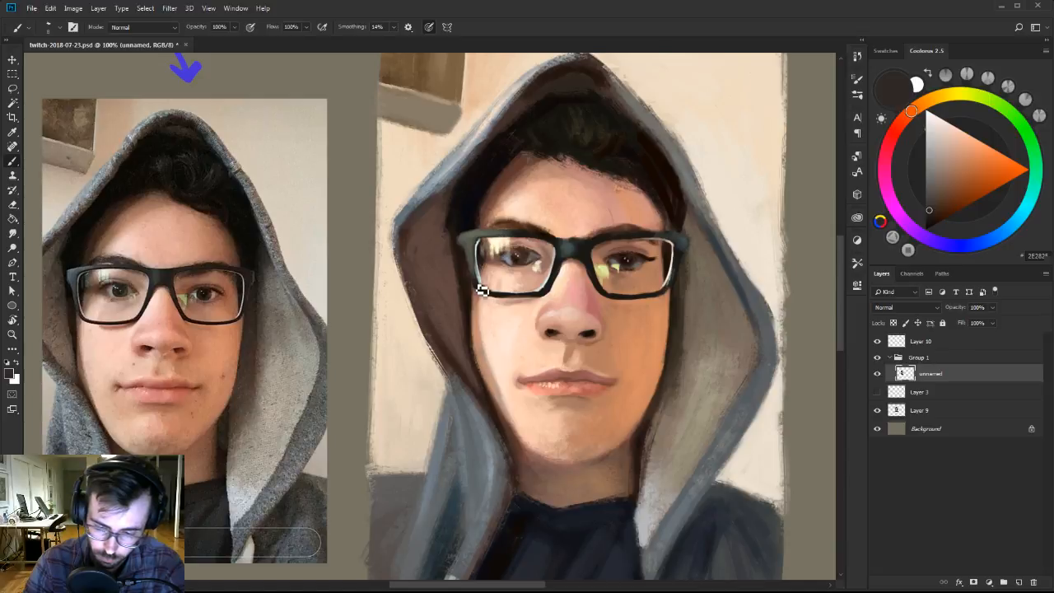
alt+click(468, 235)
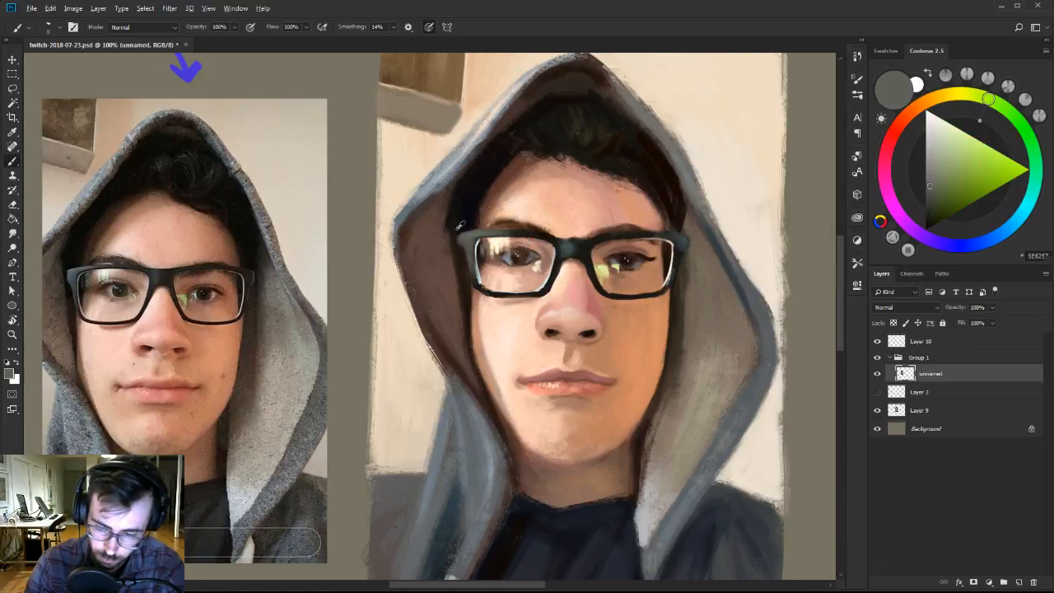
alt+click(458, 226)
Repaint the glasses frame's right hinge and outer edge with sampled near-black tones and a grey-brown accent.
alt+click(683, 244)
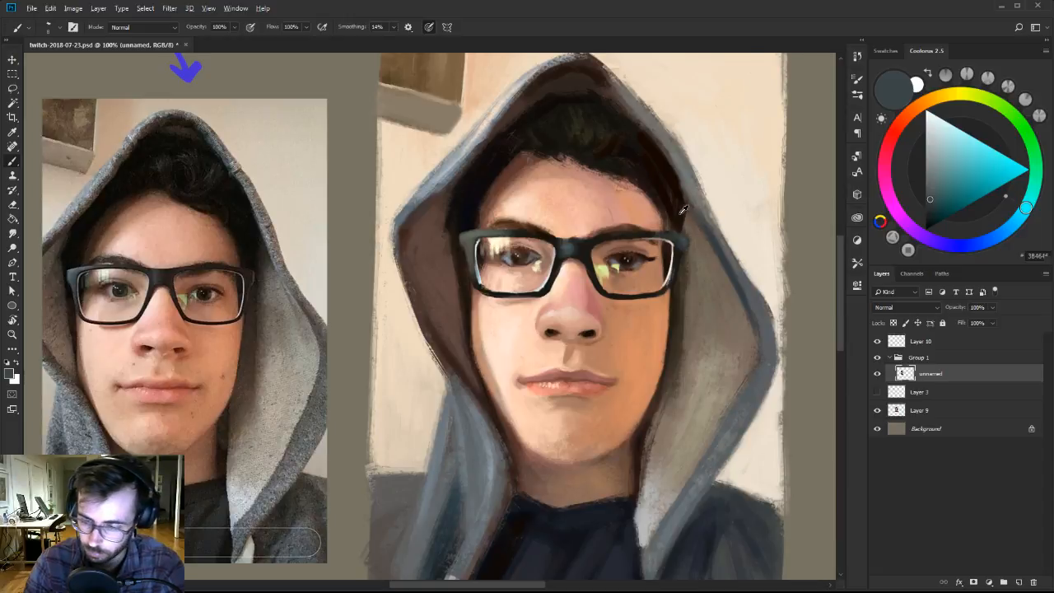
alt+click(685, 211)
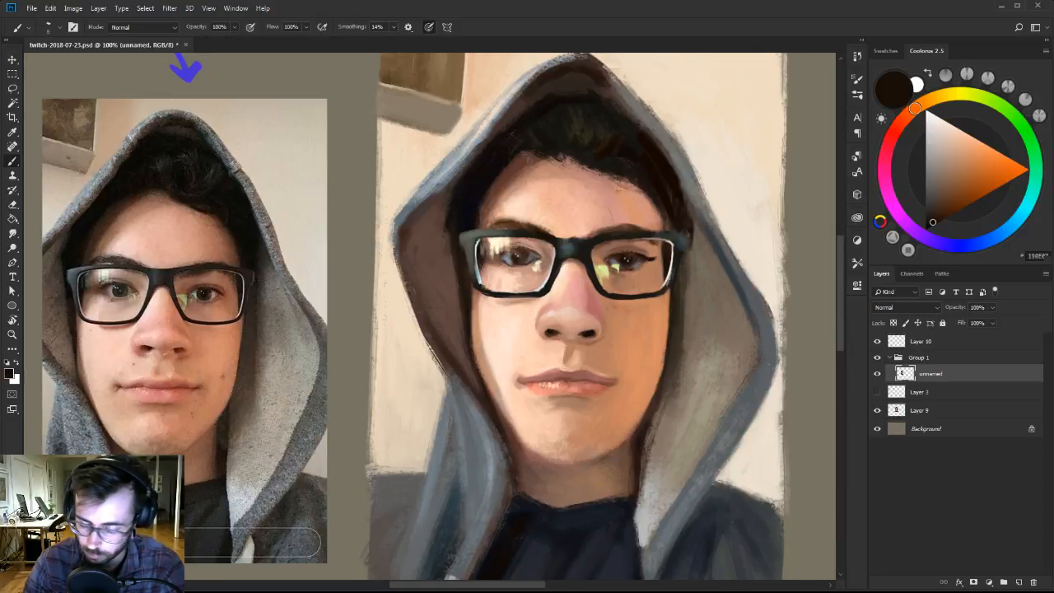
alt+click(680, 247)
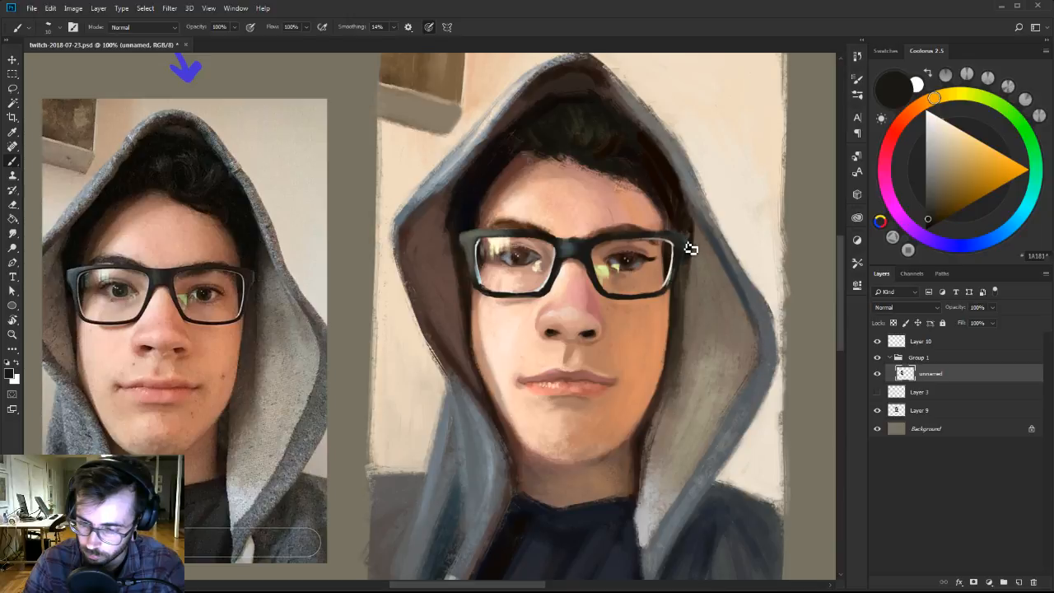
click(932, 188)
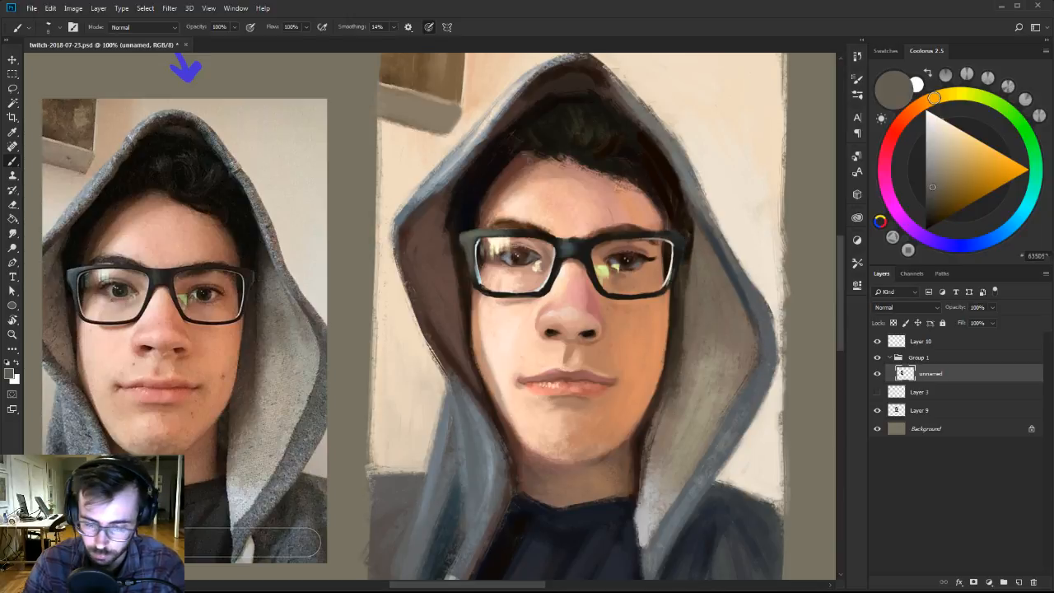
alt+click(686, 246)
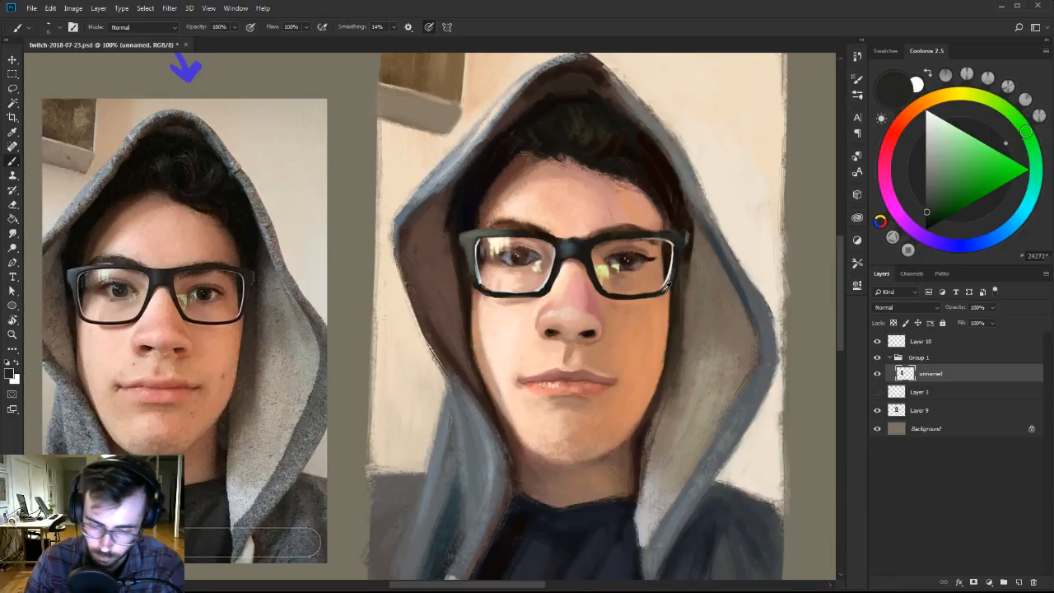
alt+click(669, 286)
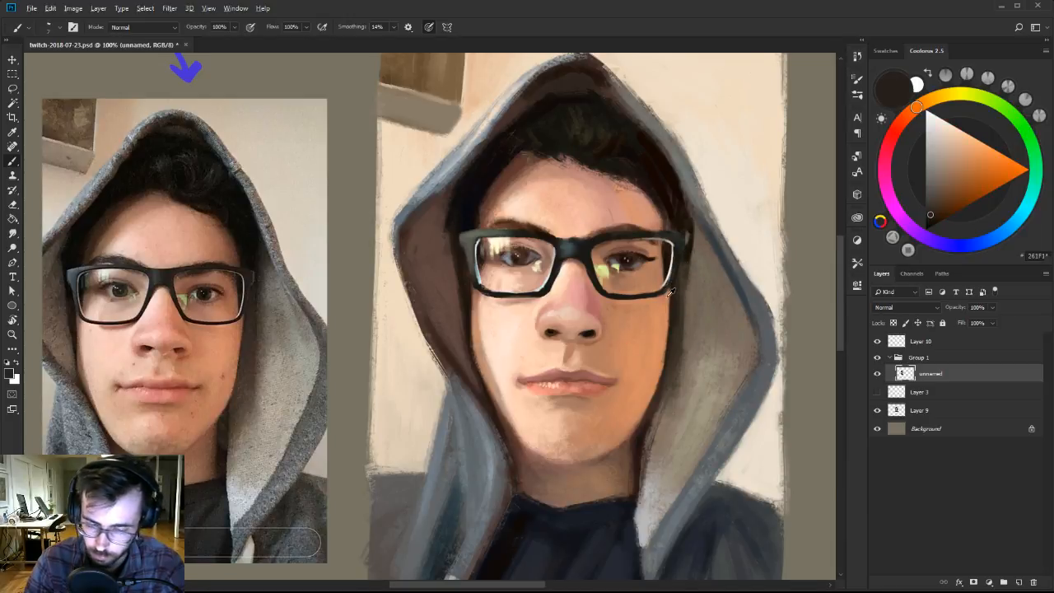
Retouch the cheek below the right lens and beside the nose with muted tan and sampled orange-brown.
alt+click(662, 308)
click(949, 153)
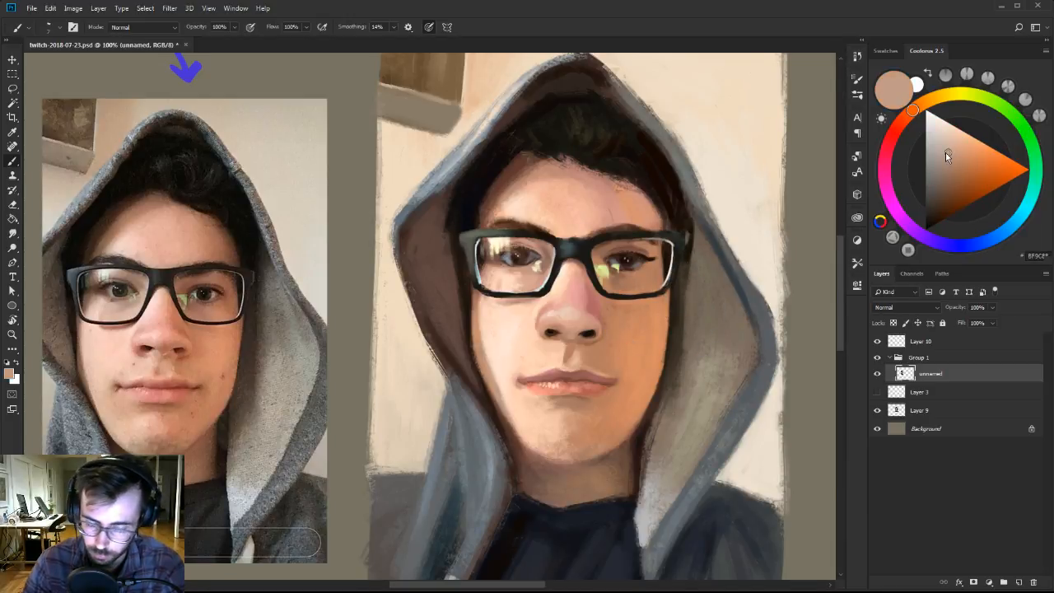
alt+click(668, 338)
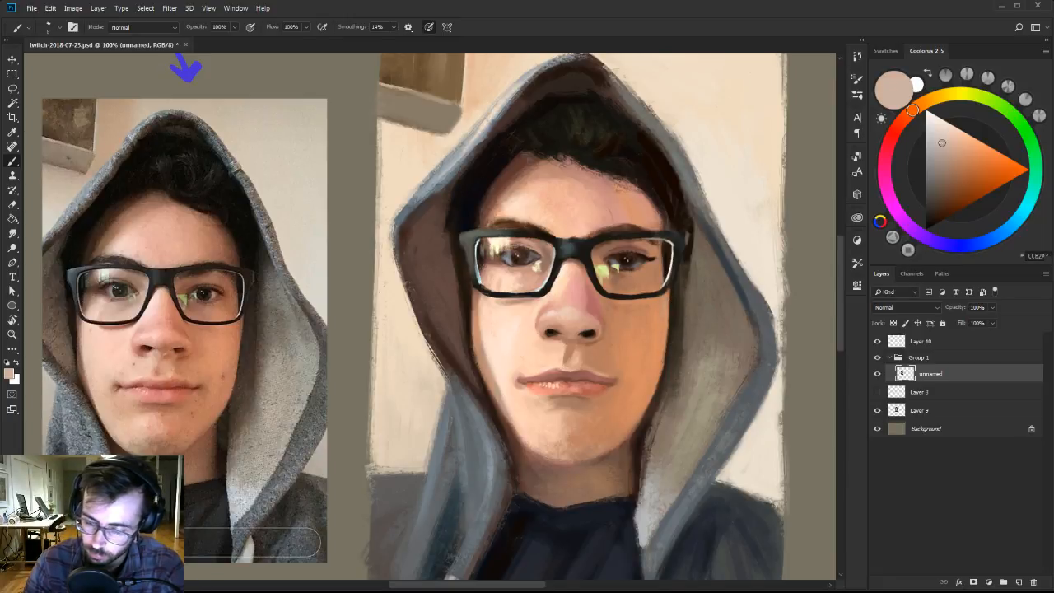
alt+click(661, 313)
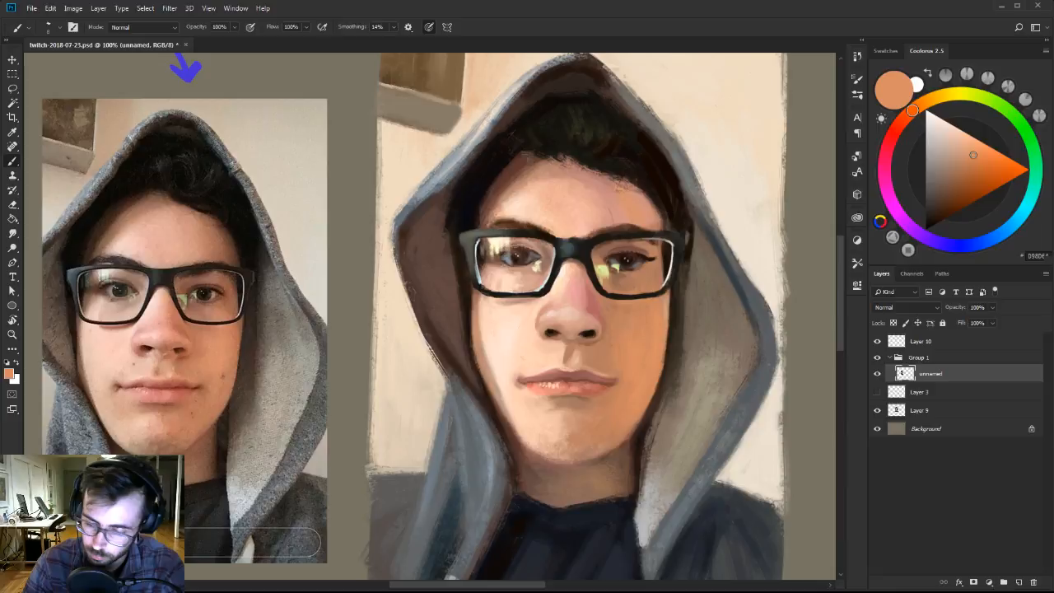
alt+click(649, 317)
alt+click(623, 317)
alt+click(598, 347)
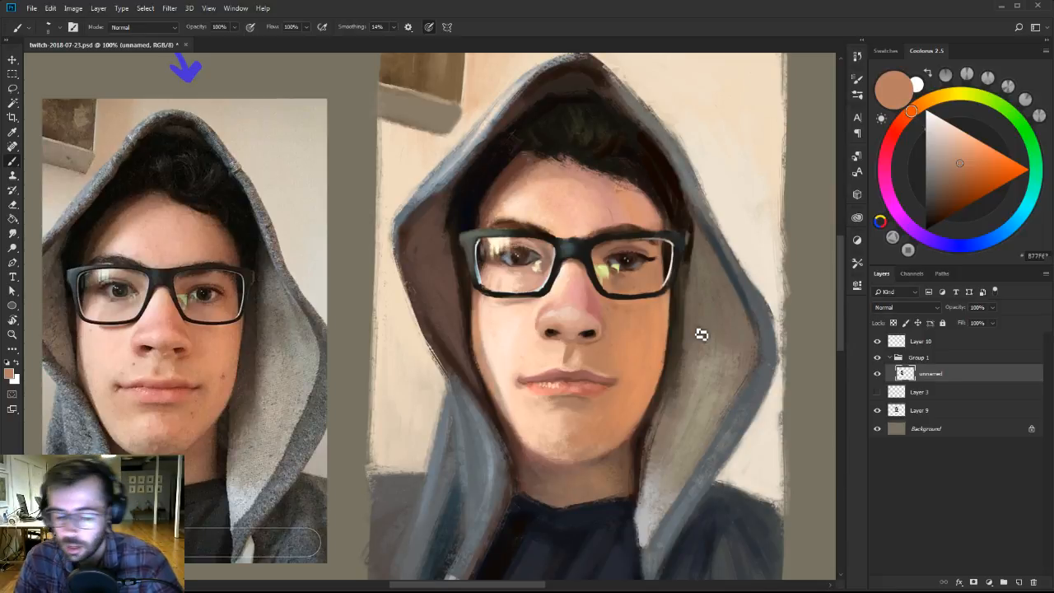
Even out the cheek to the right of the nose with sampled orange-brown skin tones.
alt+click(595, 288)
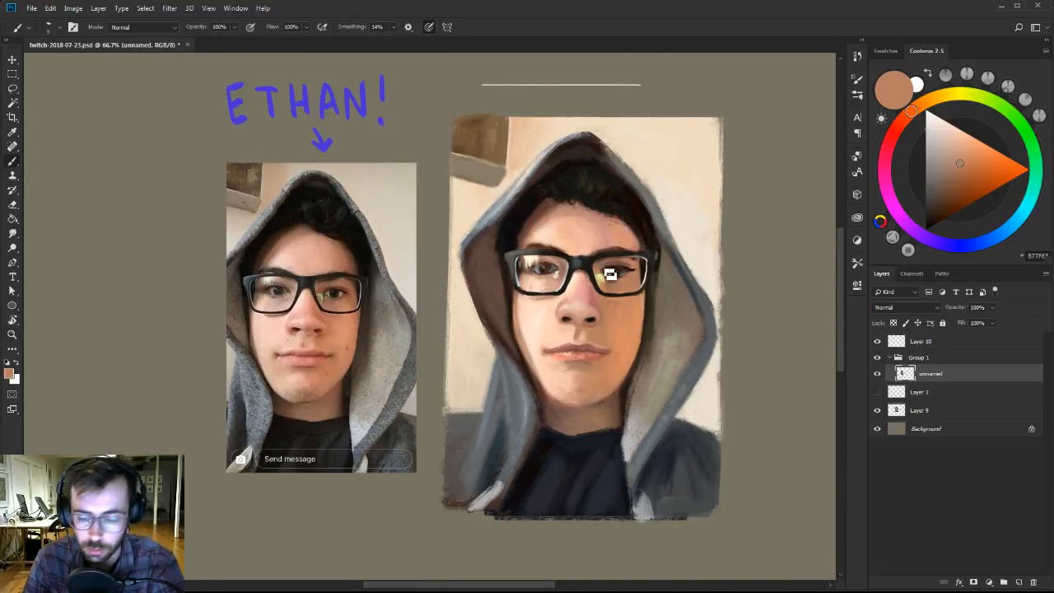
alt+click(611, 329)
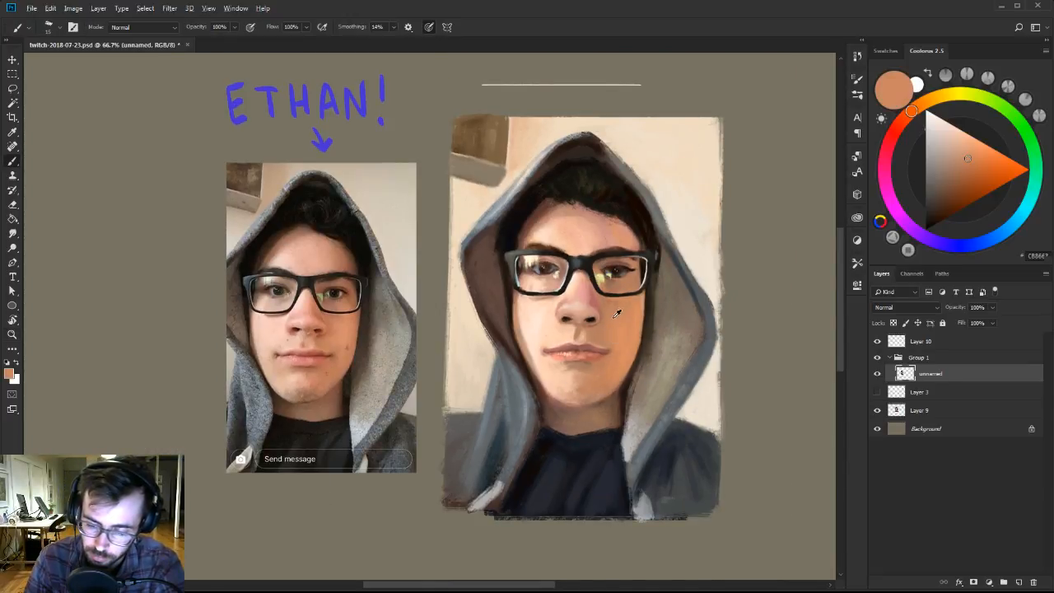
alt+click(624, 309)
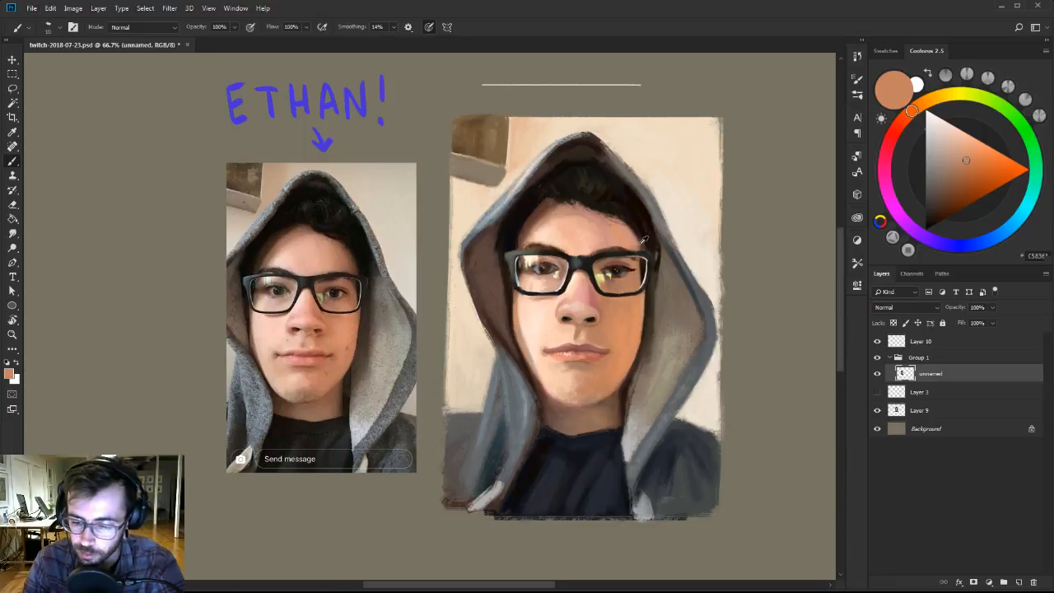
Shade the right temple and forehead edge above the glasses with reddish brown, near-black and sampled pinkish tan.
click(954, 172)
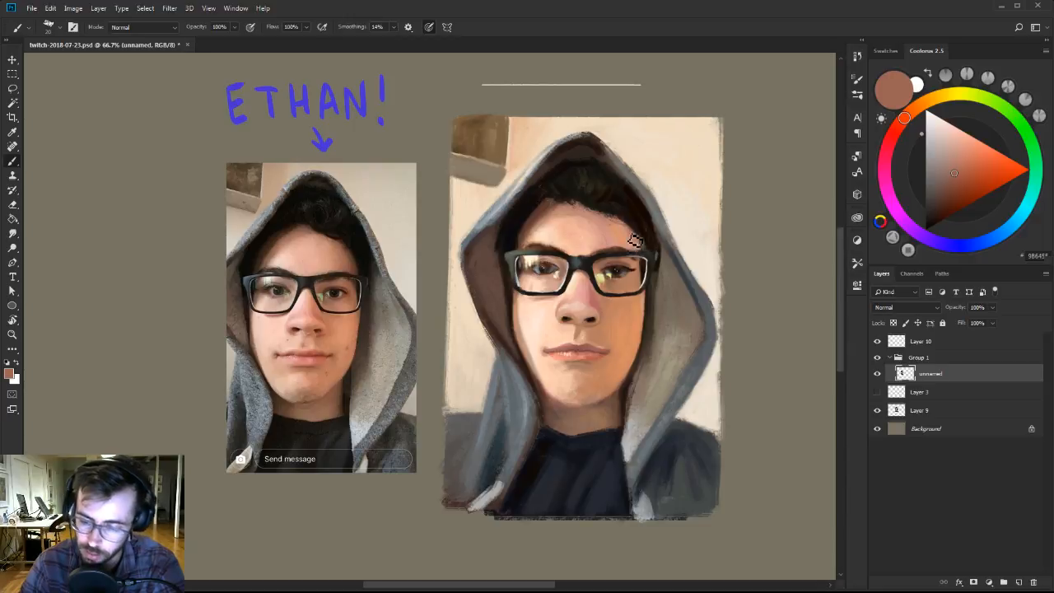
click(950, 169)
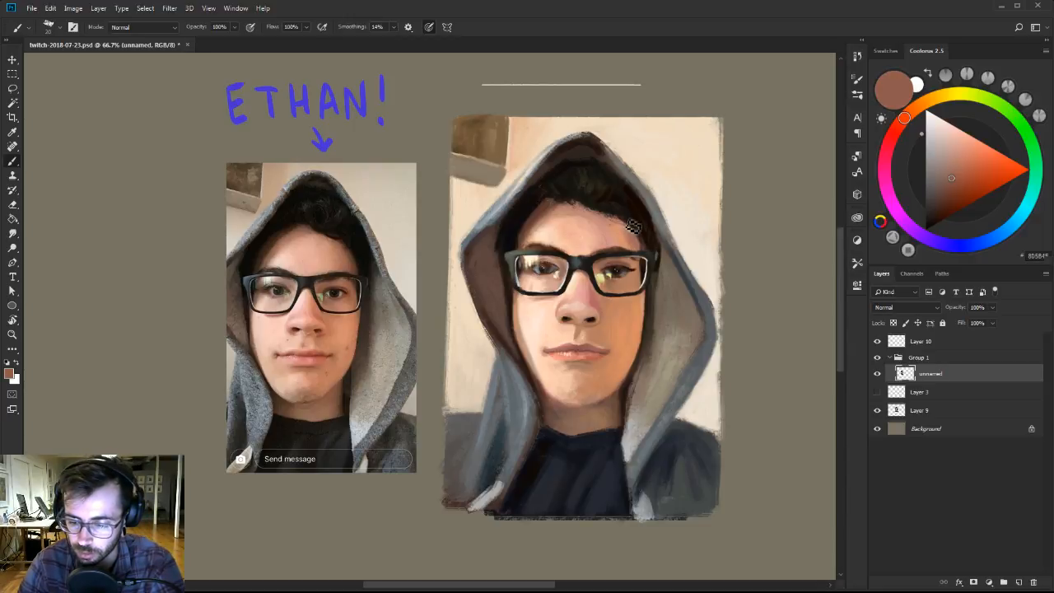
click(955, 169)
alt+click(636, 223)
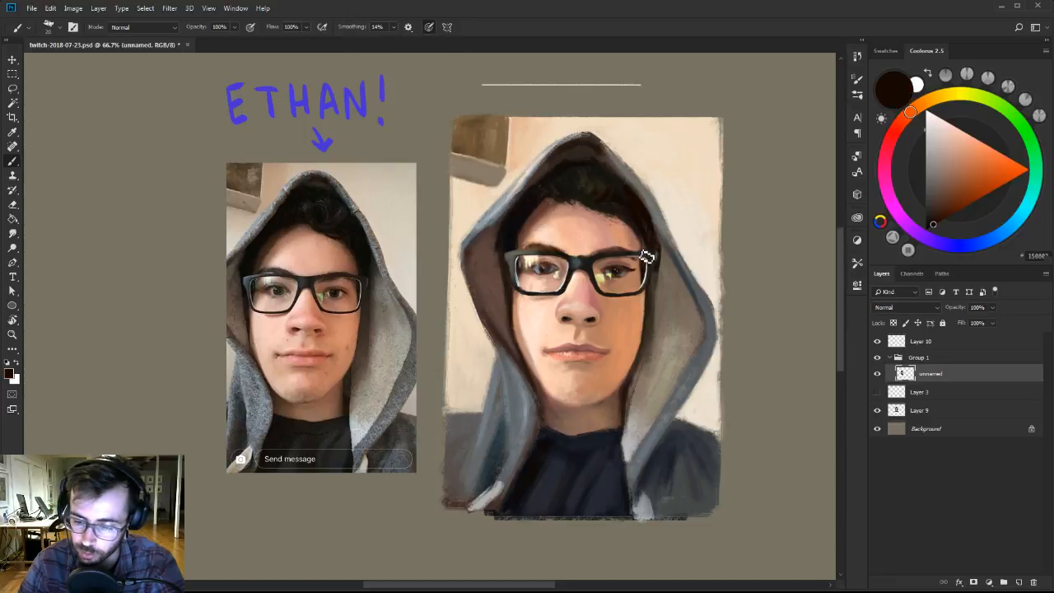
alt+click(630, 235)
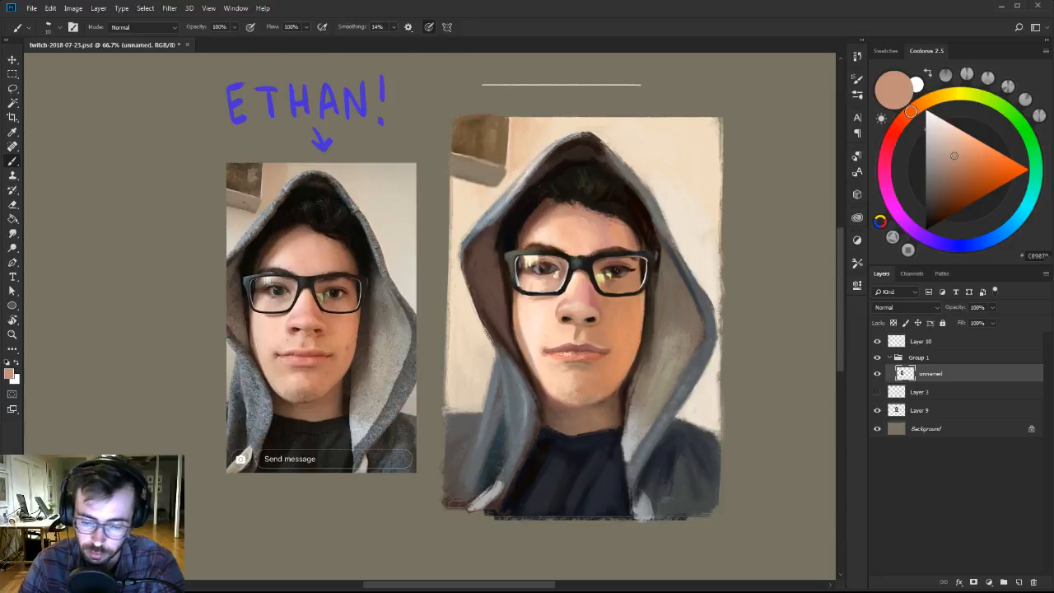
alt+click(639, 246)
key(])
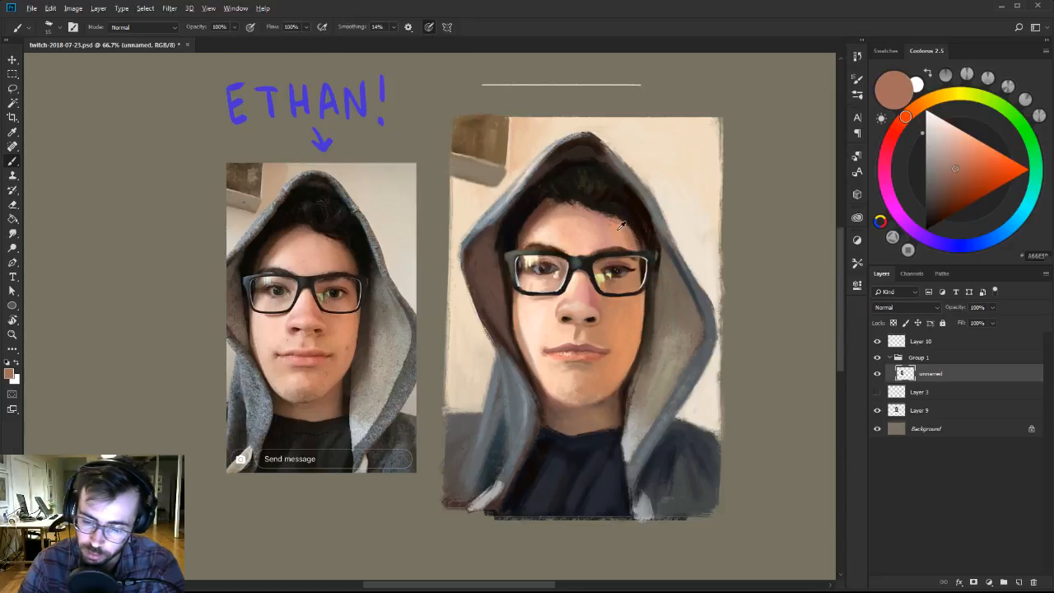
Blend the upper forehead below the hairline with sampled peach skin tones and a larger brush.
alt+click(621, 226)
alt+click(560, 216)
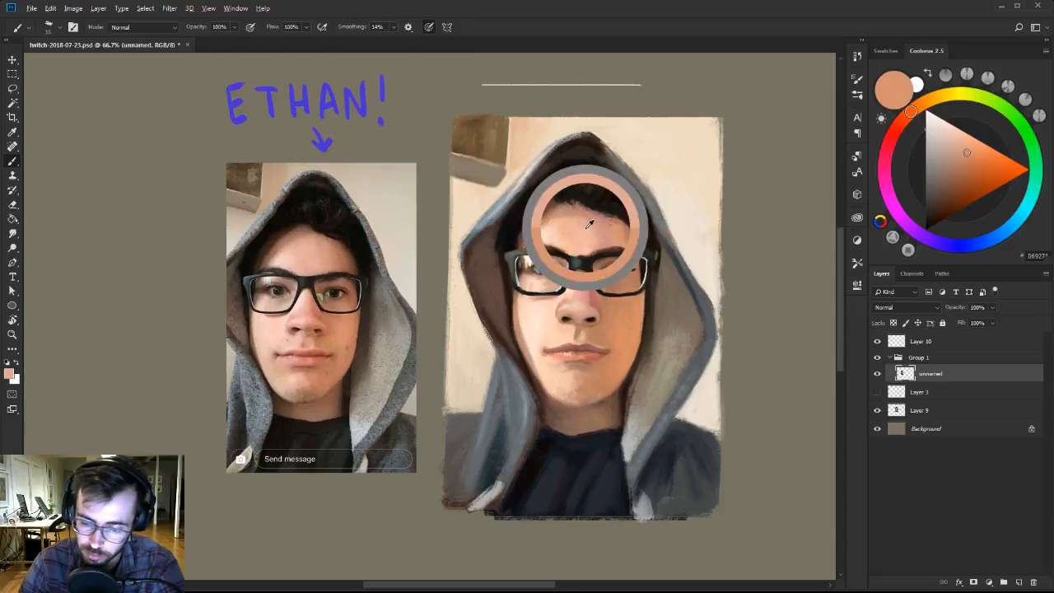
key(])
Refine the edge of the right cheek and jaw against the hood with sampled orange-brown, dark brown and grey-brown.
drag(668, 224, 667, 204)
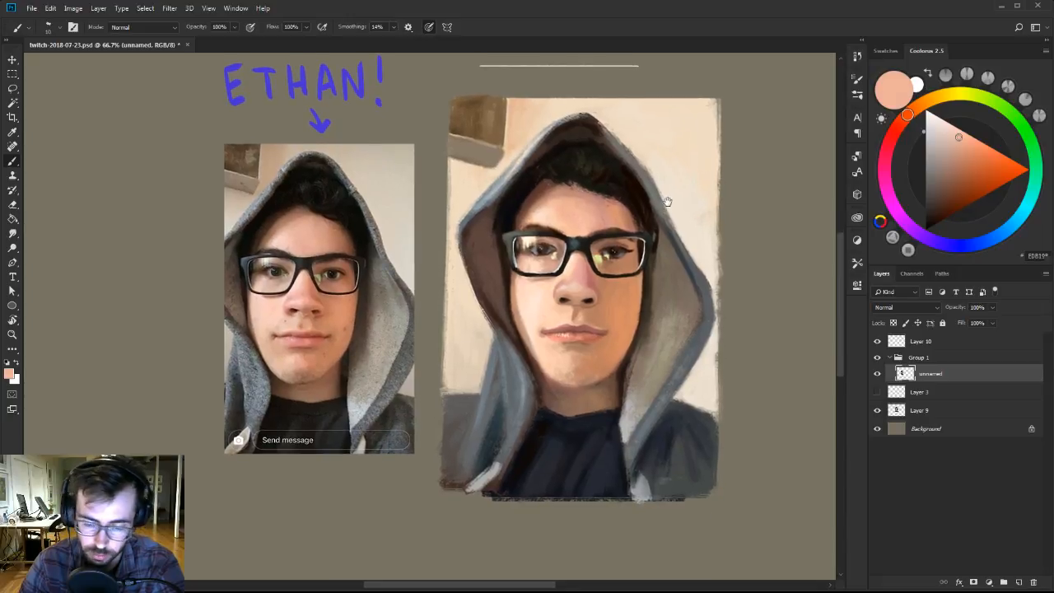
alt+click(627, 344)
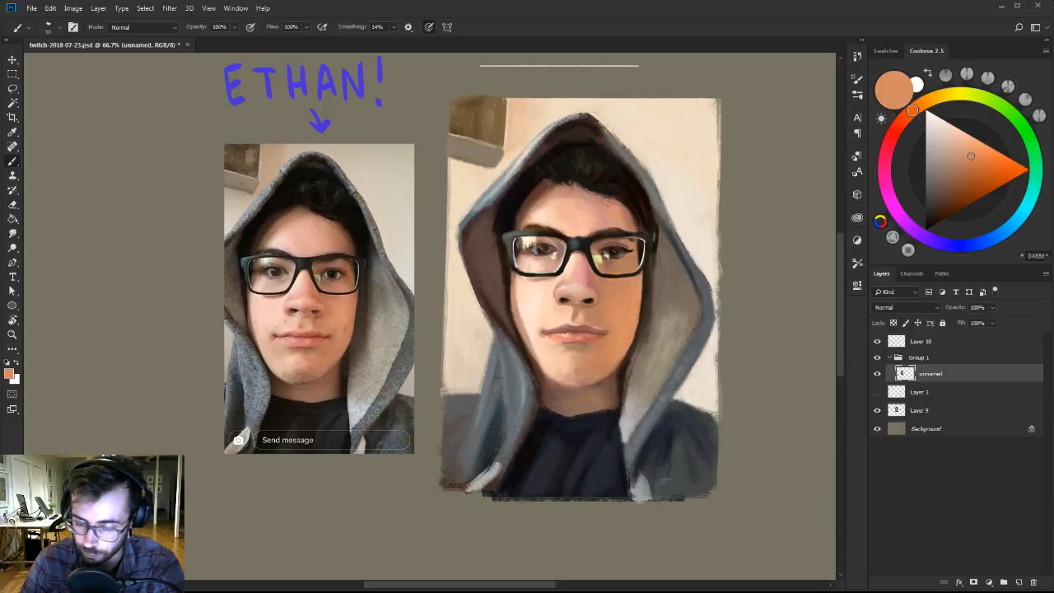
alt+click(648, 302)
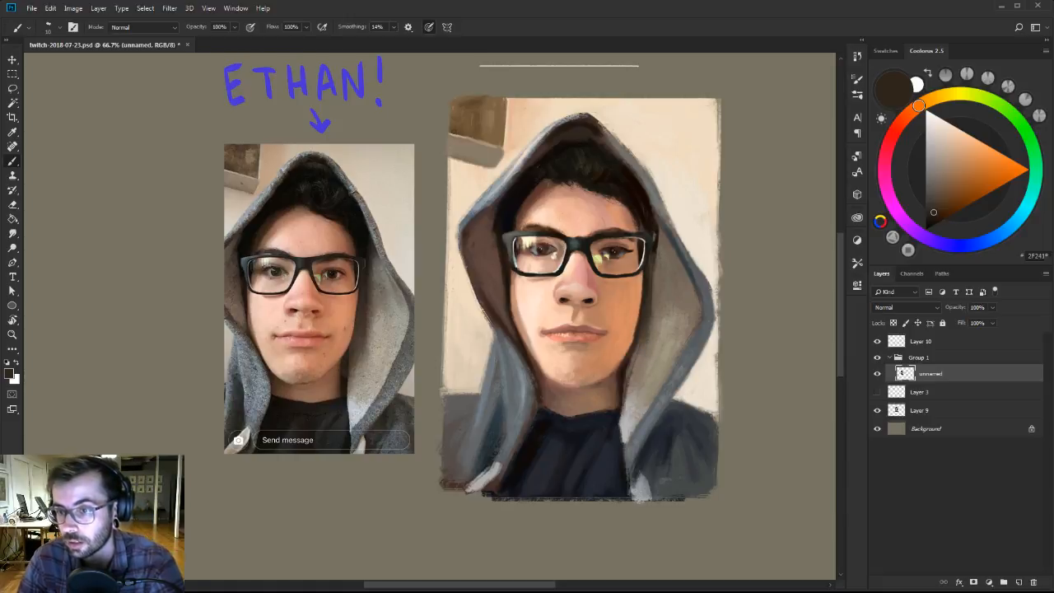
alt+click(628, 340)
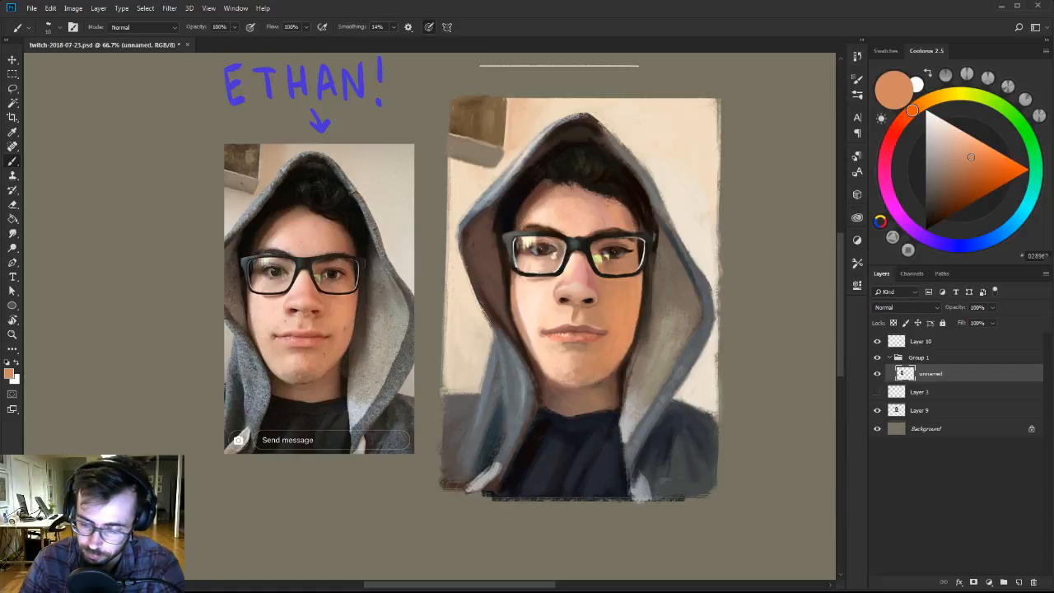
alt+click(634, 363)
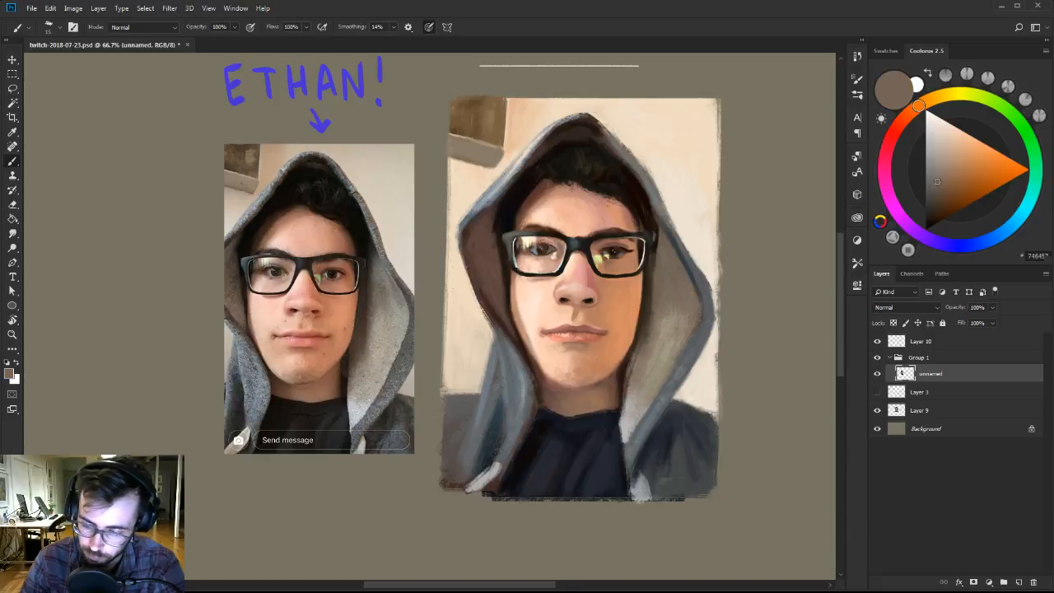
alt+click(643, 324)
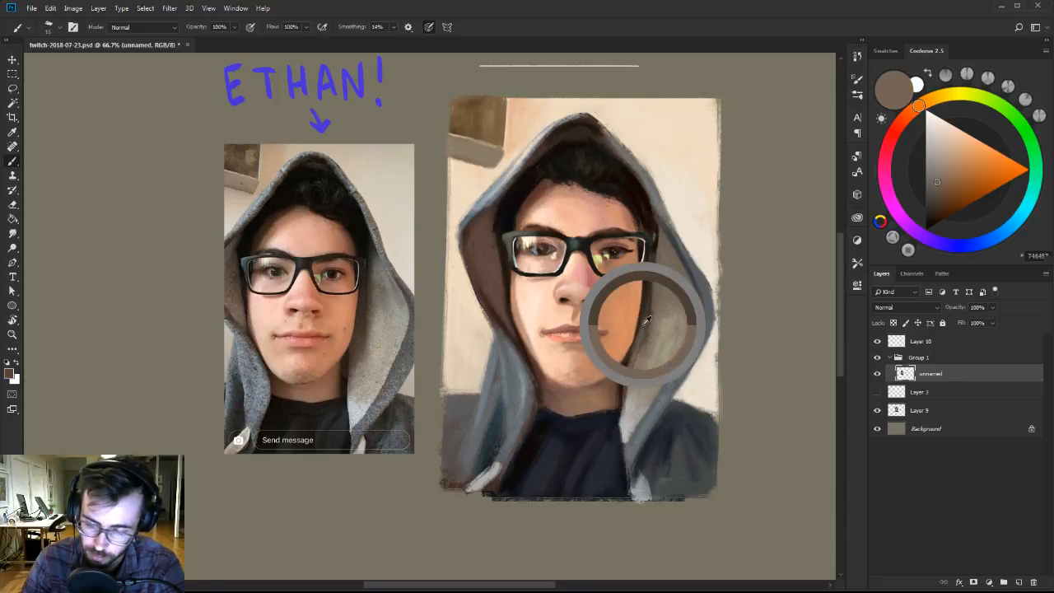
alt+click(651, 315)
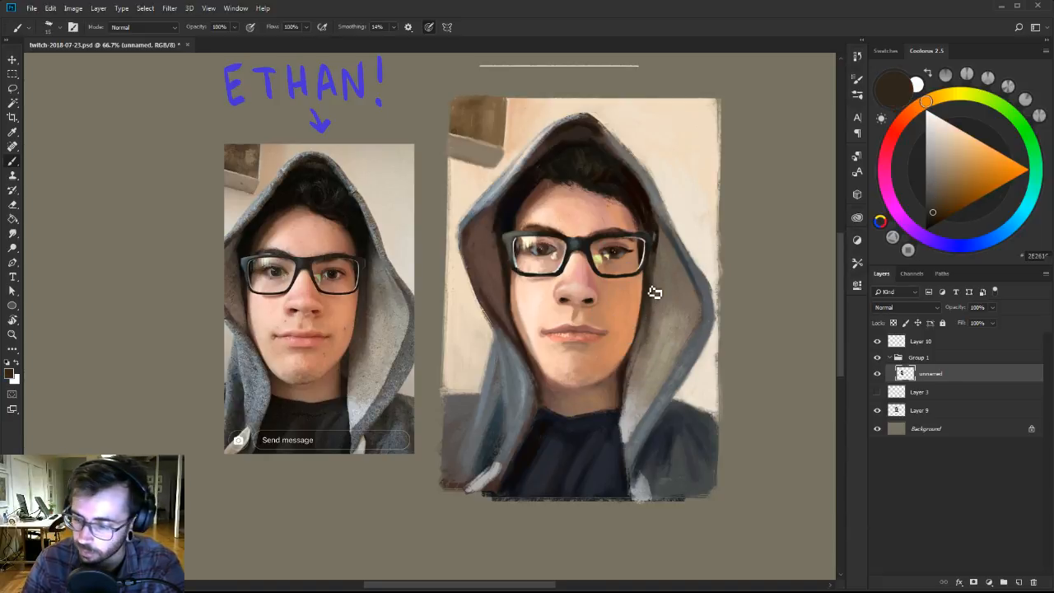
Shade the shadow strip between the right cheek and the hood lining with medium reddish brown and sampled dark brown.
click(915, 110)
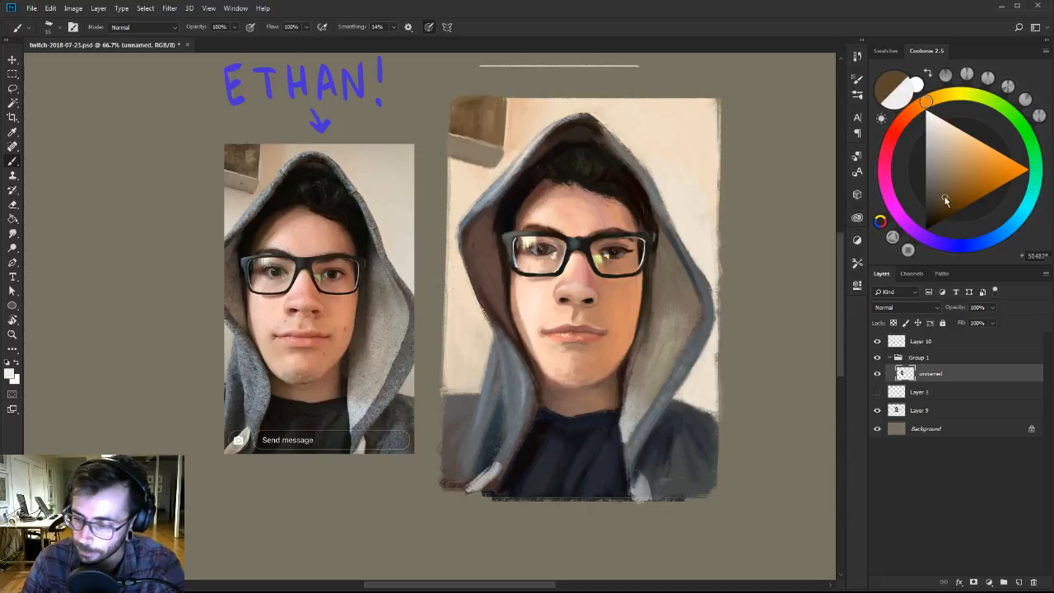
click(945, 194)
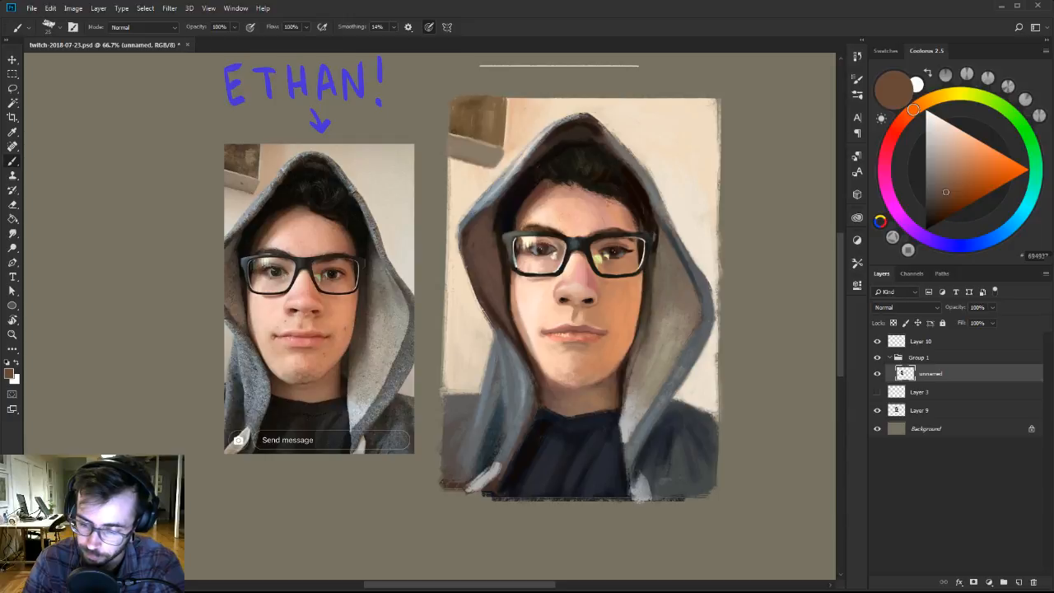
alt+click(651, 291)
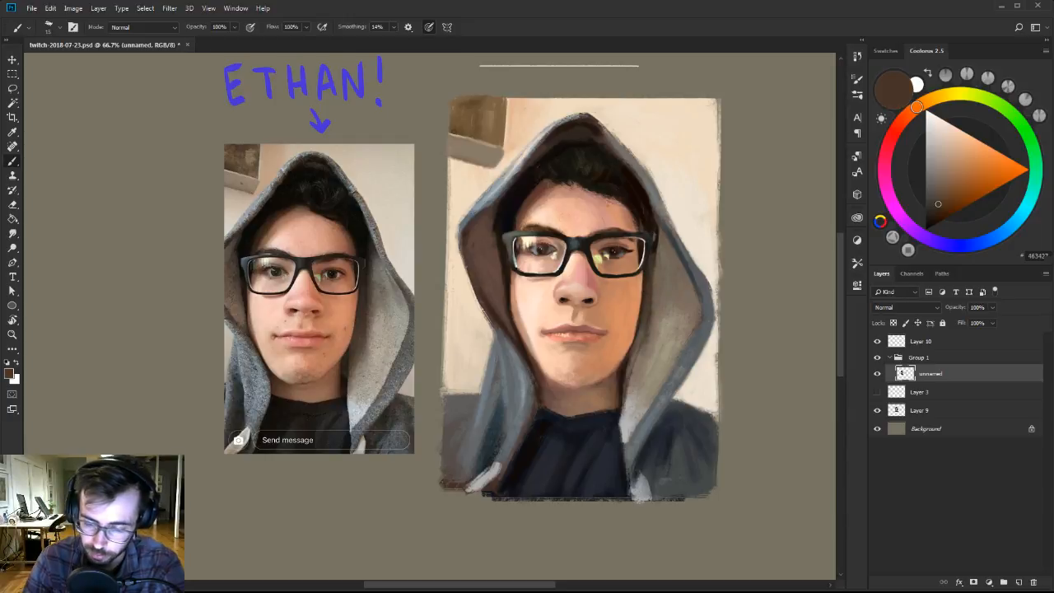
alt+click(645, 340)
key(])
alt+click(632, 360)
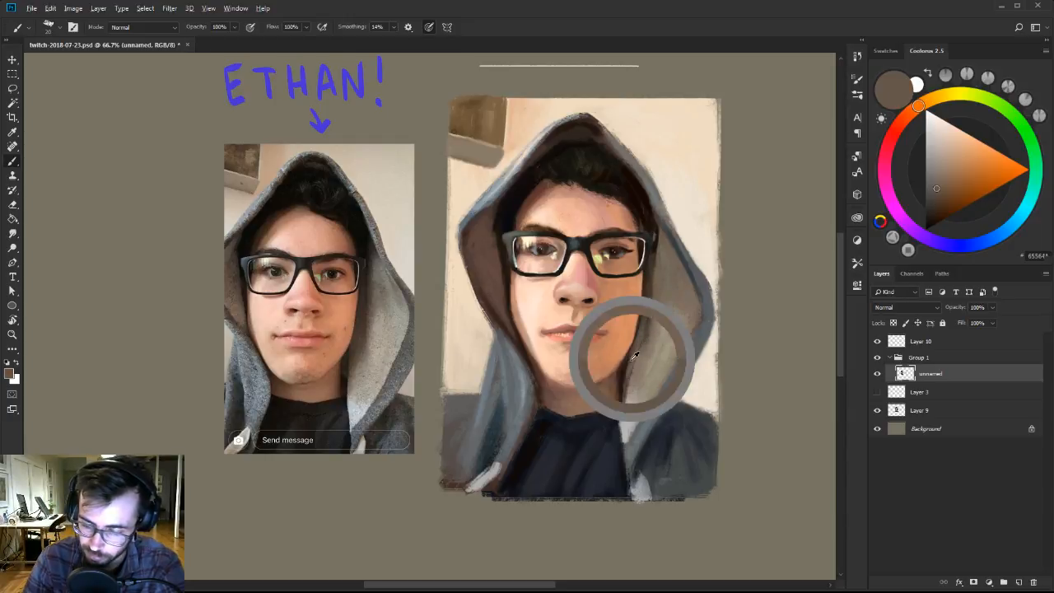
Blend the inner hood lining beside the right cheek and temple with sampled grey-brown tones and a smaller brush.
key([)
alt+click(656, 330)
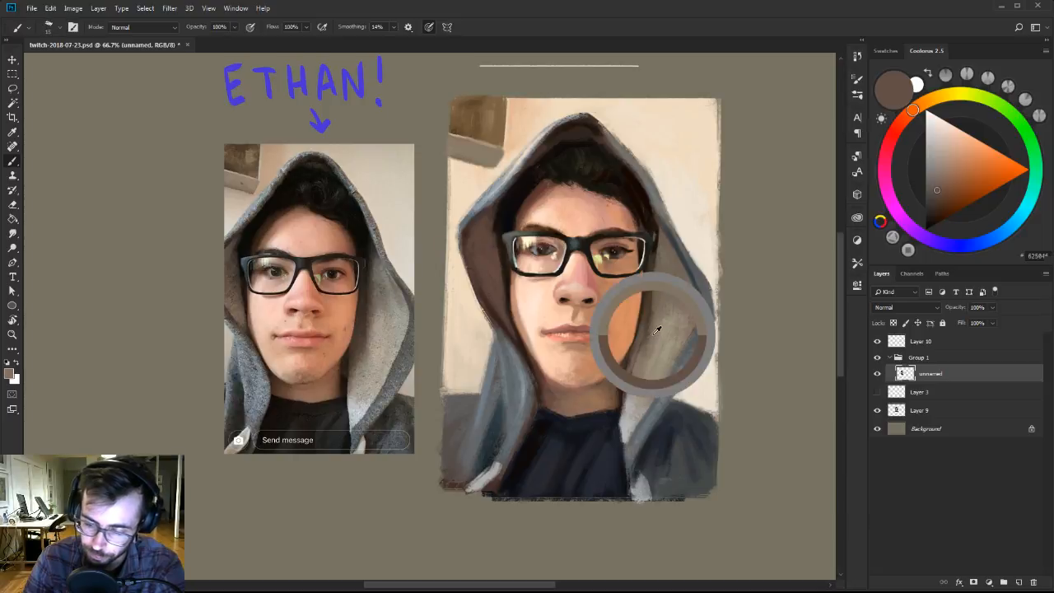
alt+click(665, 242)
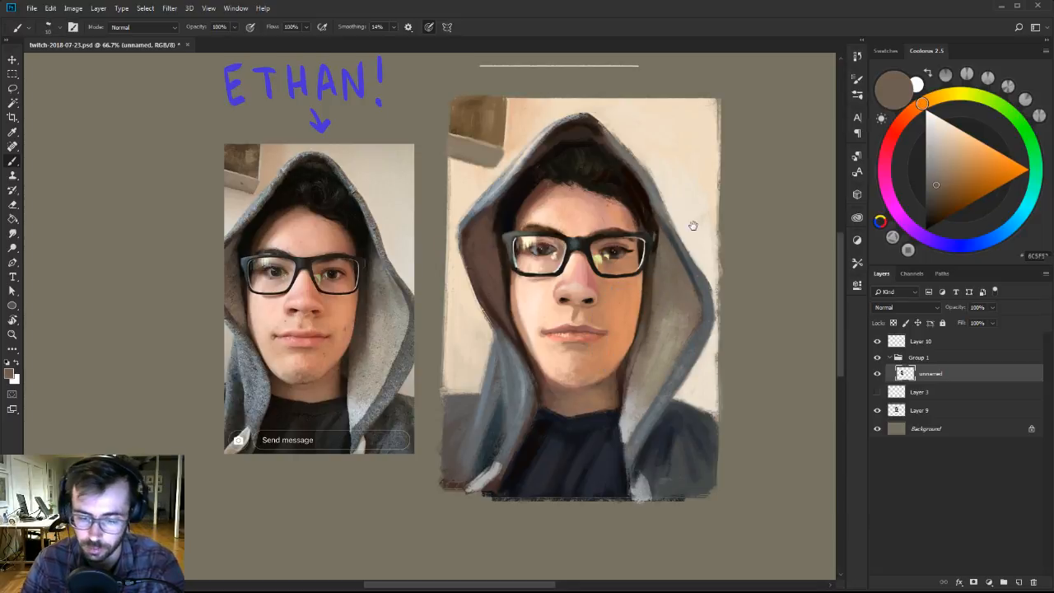
drag(693, 226, 693, 233)
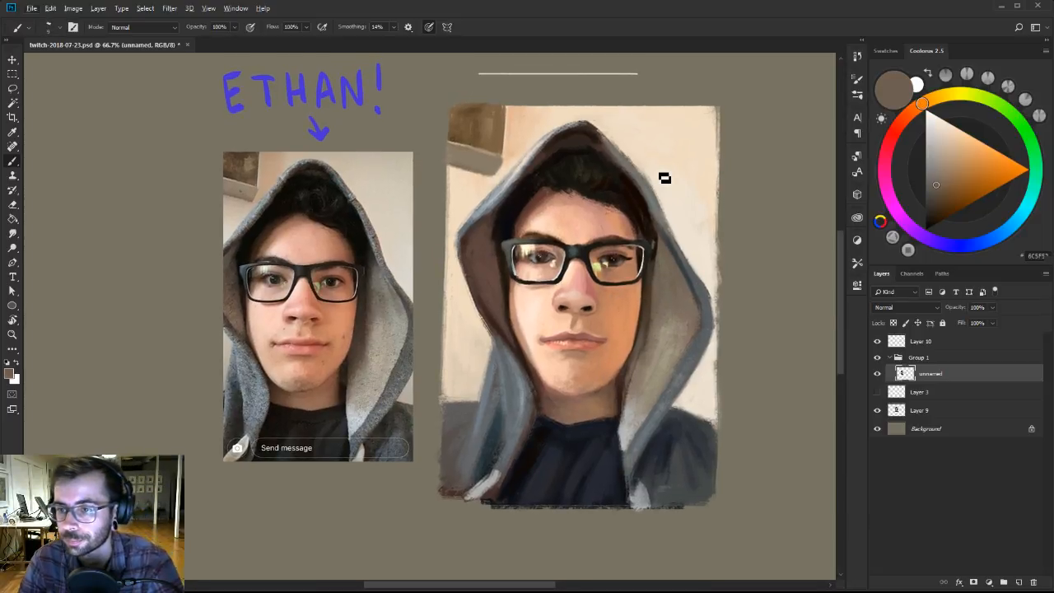
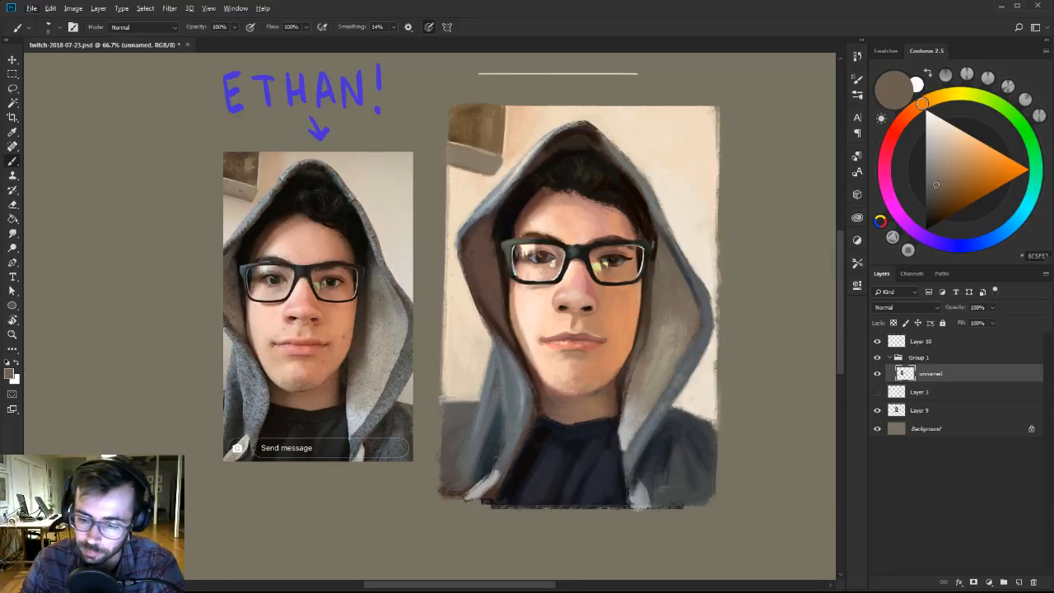
Highlight the upper left outer rim of the painted hood with a very light blue, starting from the sampled blue-grey.
alt+click(575, 126)
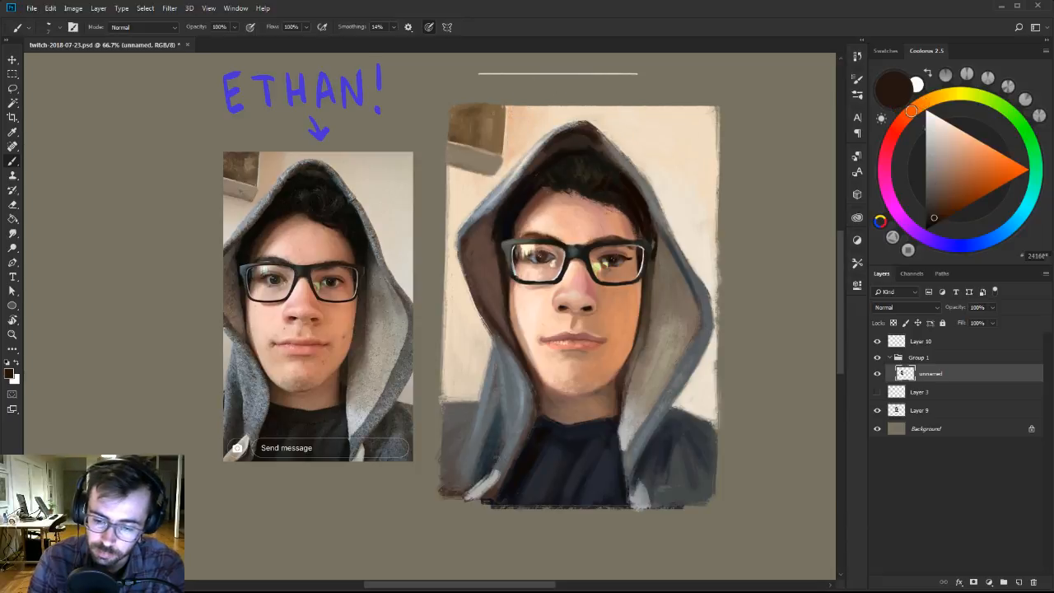
alt+click(494, 190)
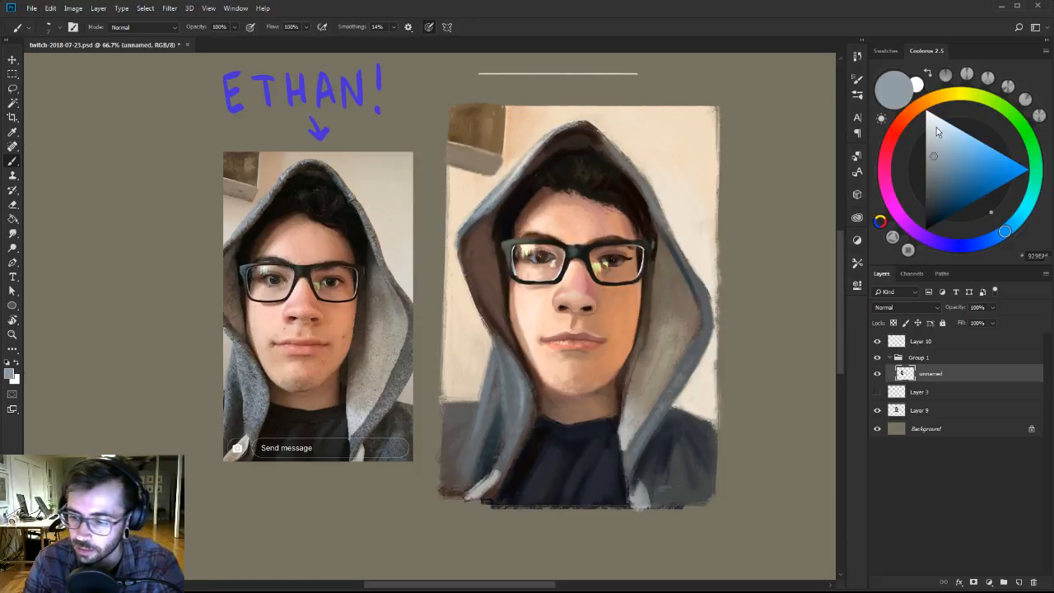
drag(936, 126, 941, 121)
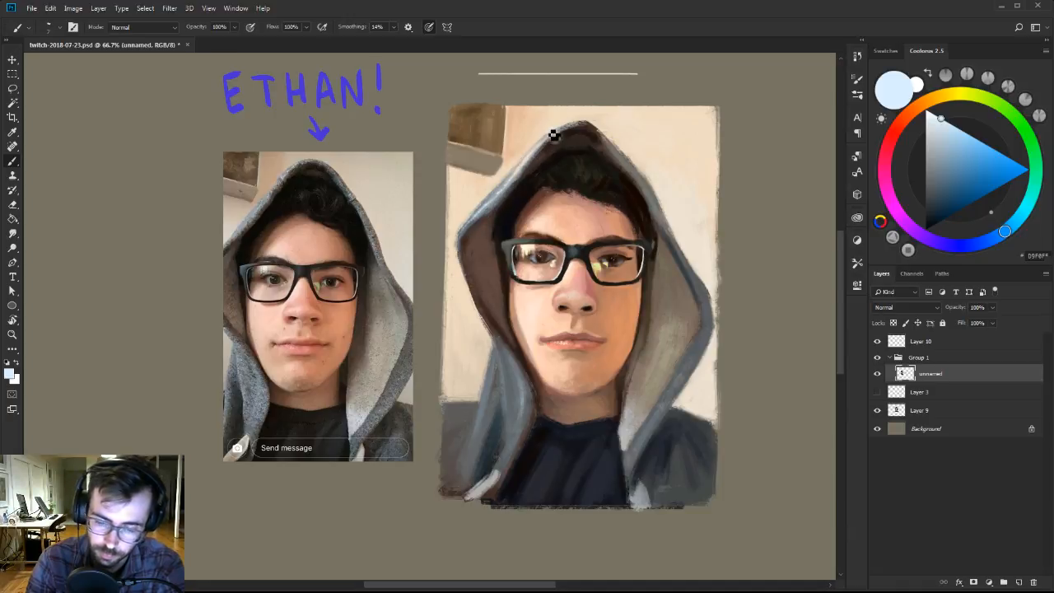
Lighten the upper left inner hood lining with a medium brown shifted toward orange, using a larger brush.
alt+click(503, 196)
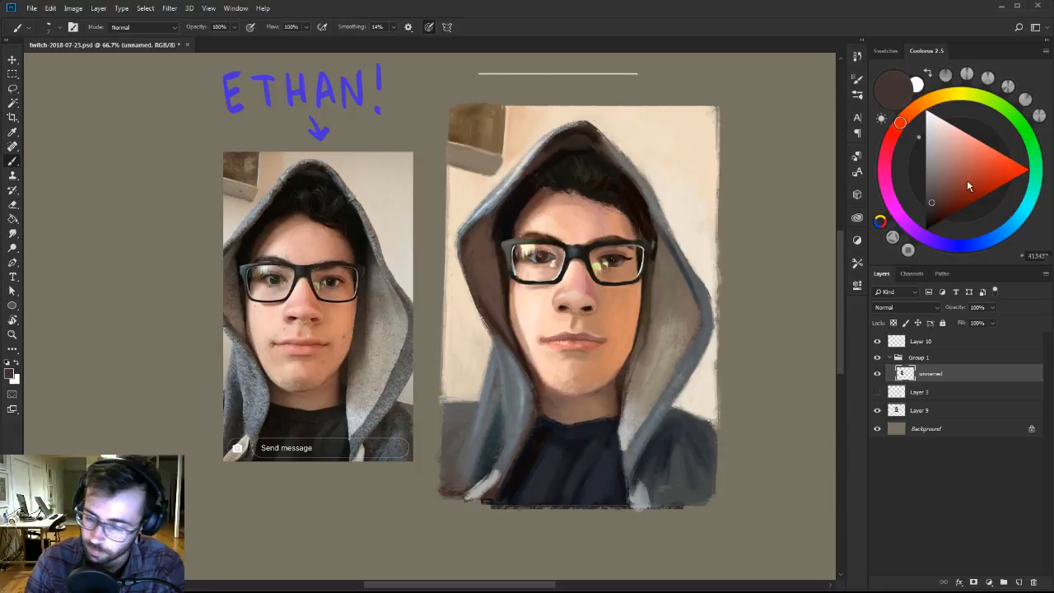
click(941, 190)
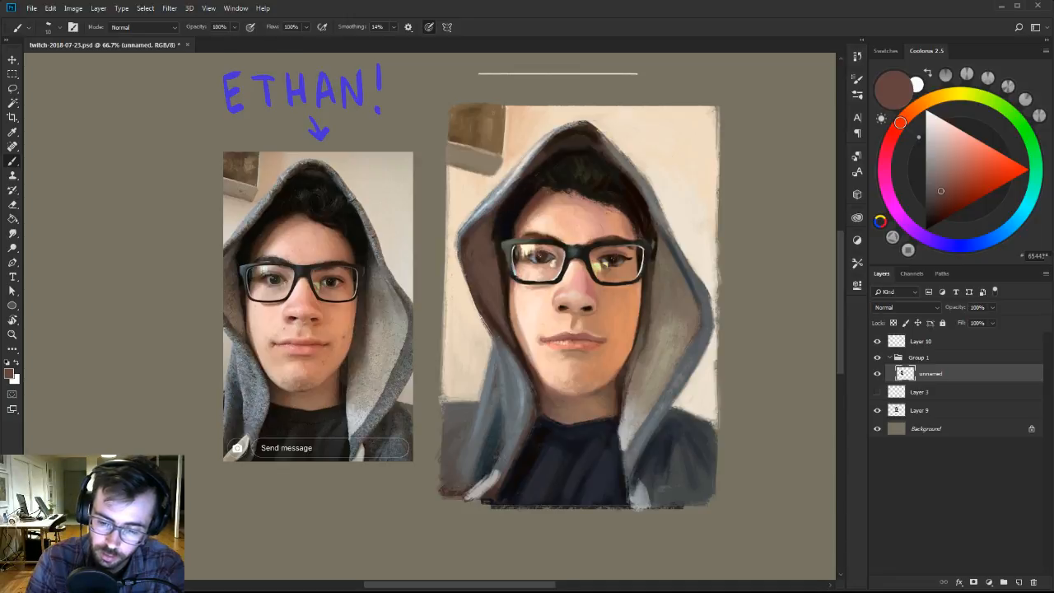
click(941, 195)
click(914, 117)
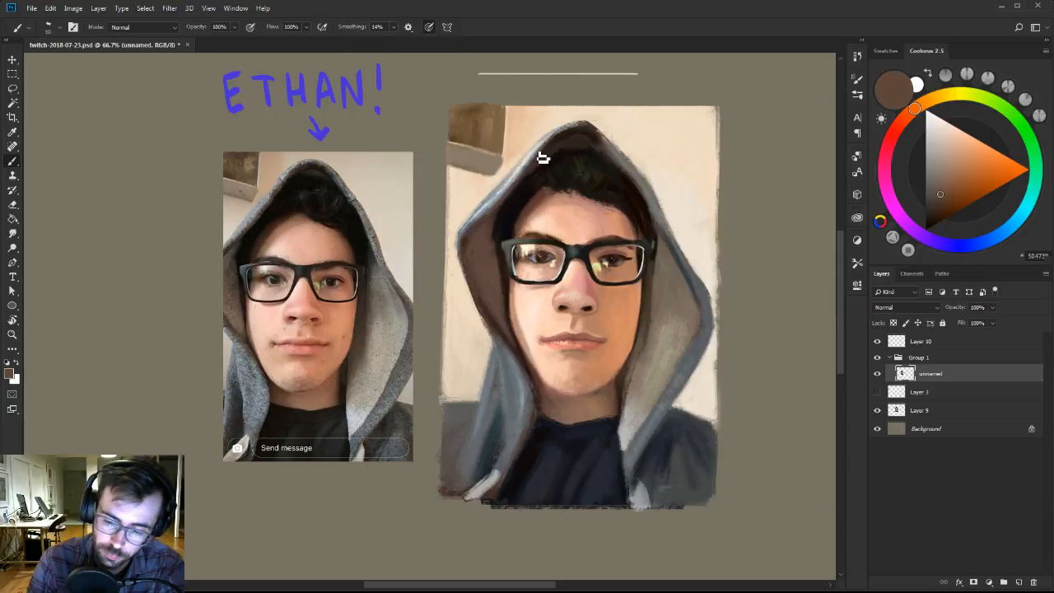
key(bracketright)
key(bracketright)
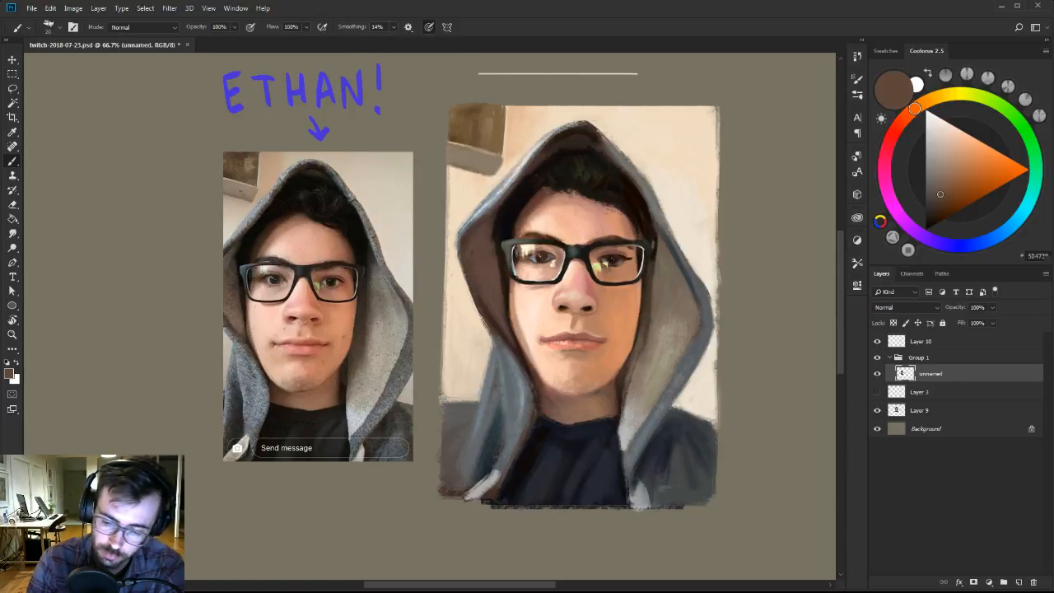
Blend the left inner hood lining beside the glasses with sampled near-black and reddish-brown tones and a lighter greyish brown.
alt+click(503, 218)
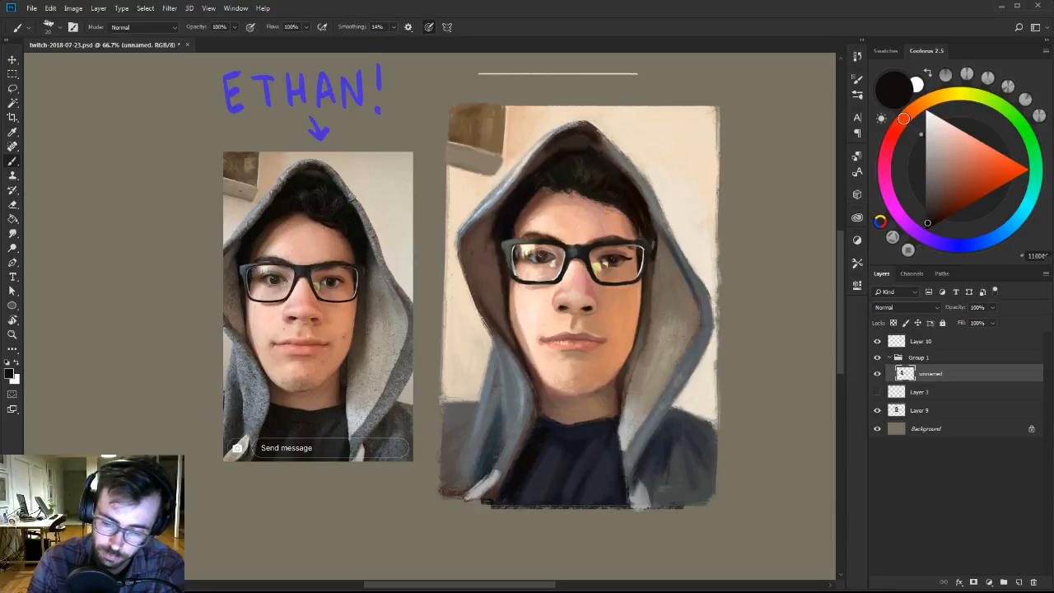
alt+click(500, 231)
alt+click(497, 262)
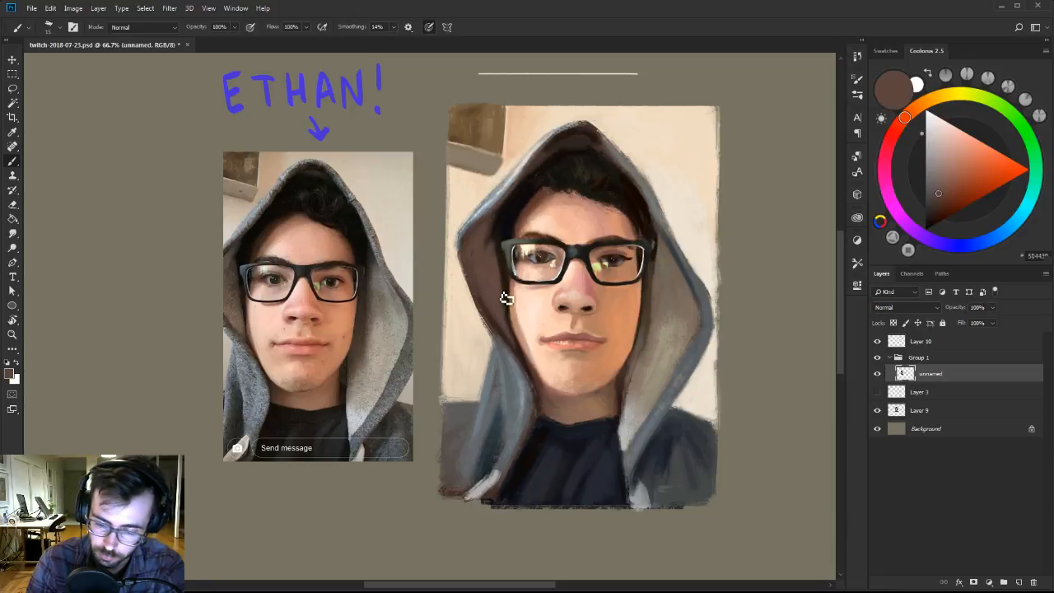
alt+click(495, 307)
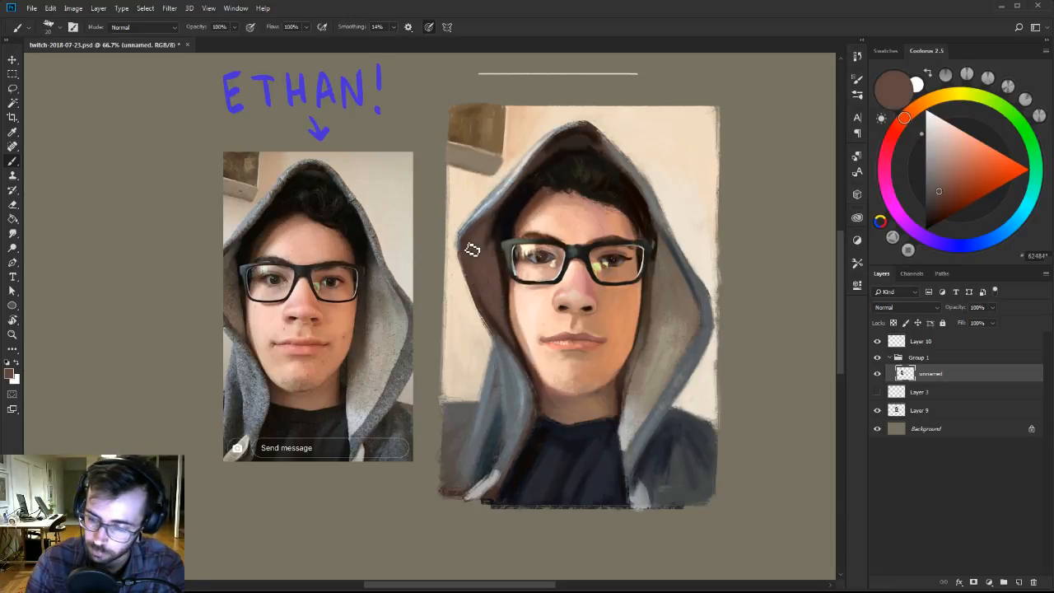
click(938, 179)
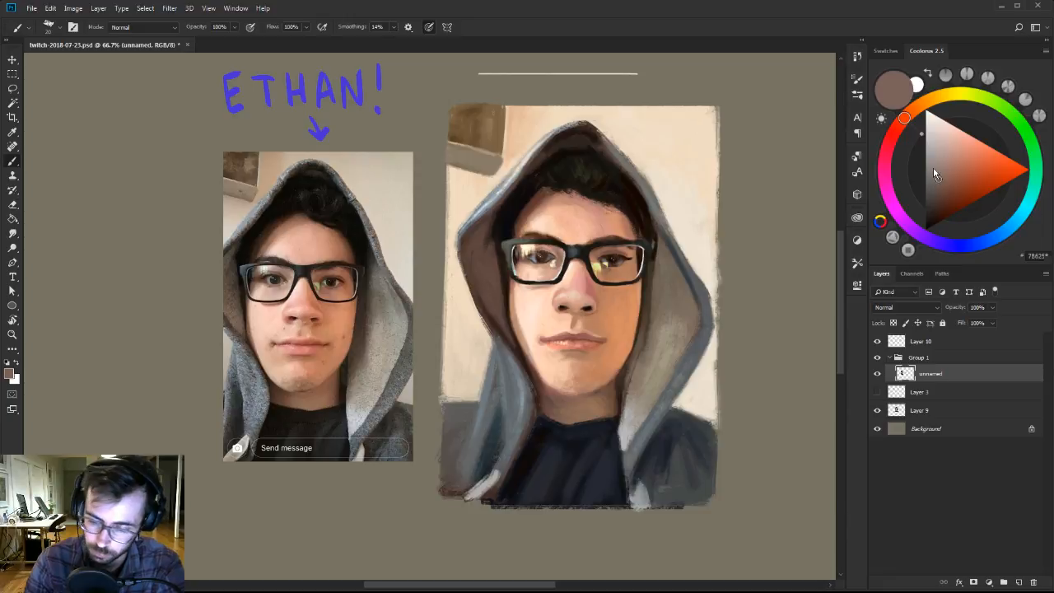
alt+click(498, 296)
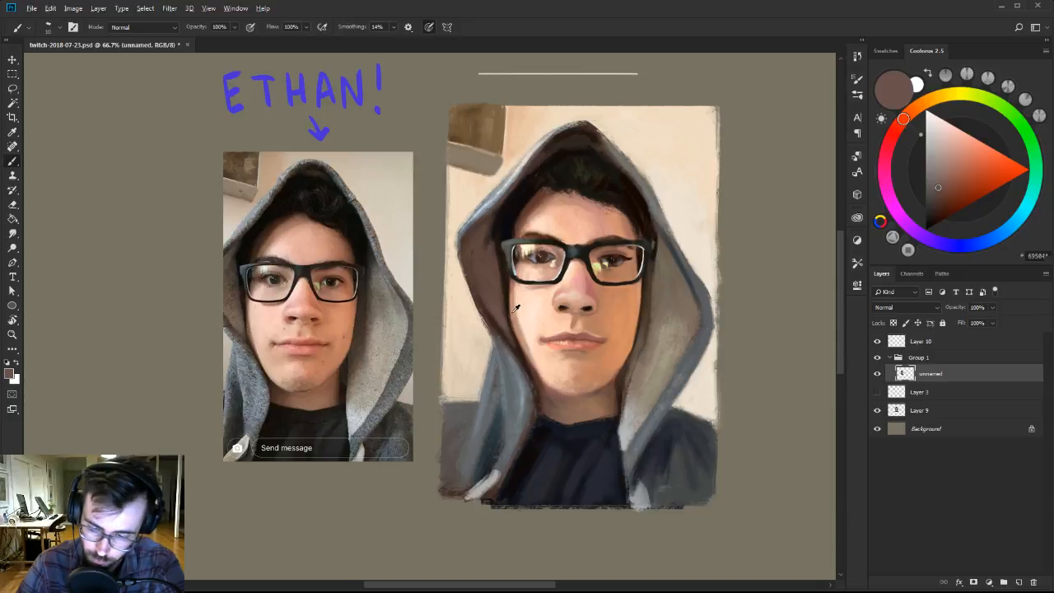
Refine the left cheek edge below the glasses against the hood lining with sampled tan and dark brown.
alt+click(512, 313)
alt+click(509, 285)
key(])
drag(522, 338, 511, 289)
alt+click(515, 320)
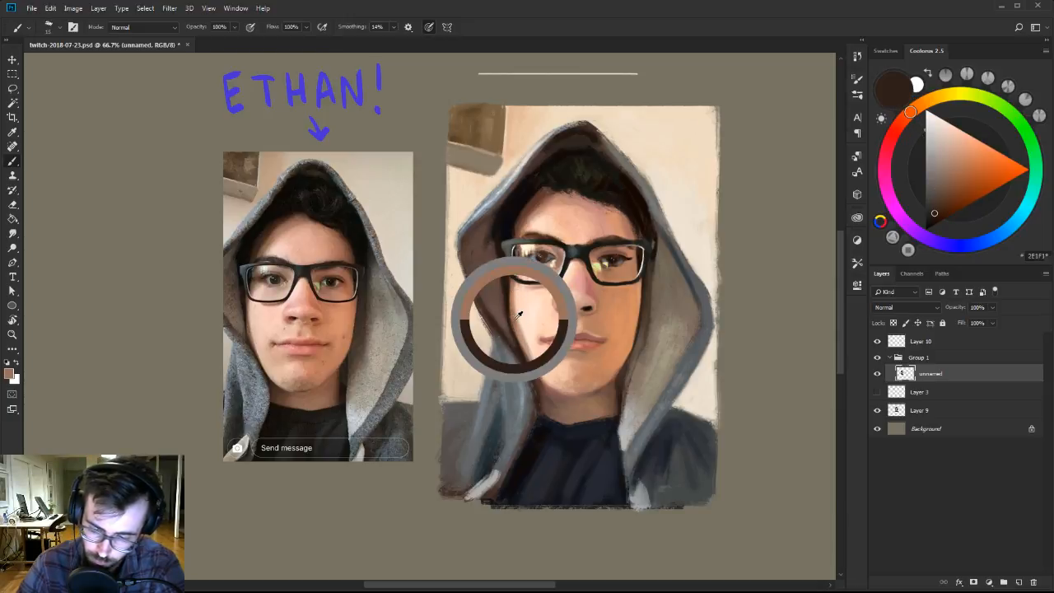
alt+click(496, 260)
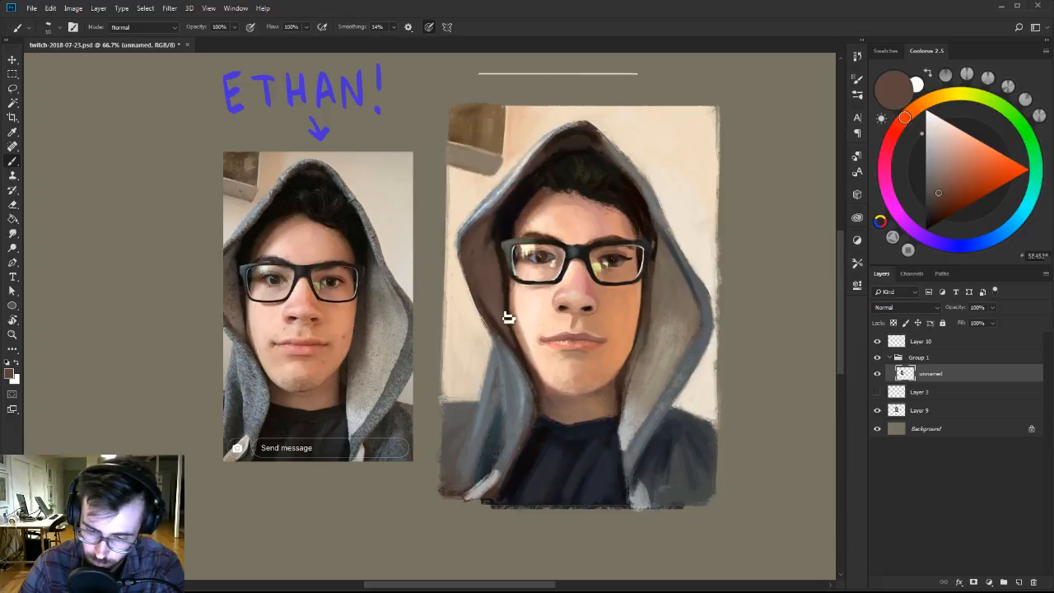
alt+click(495, 249)
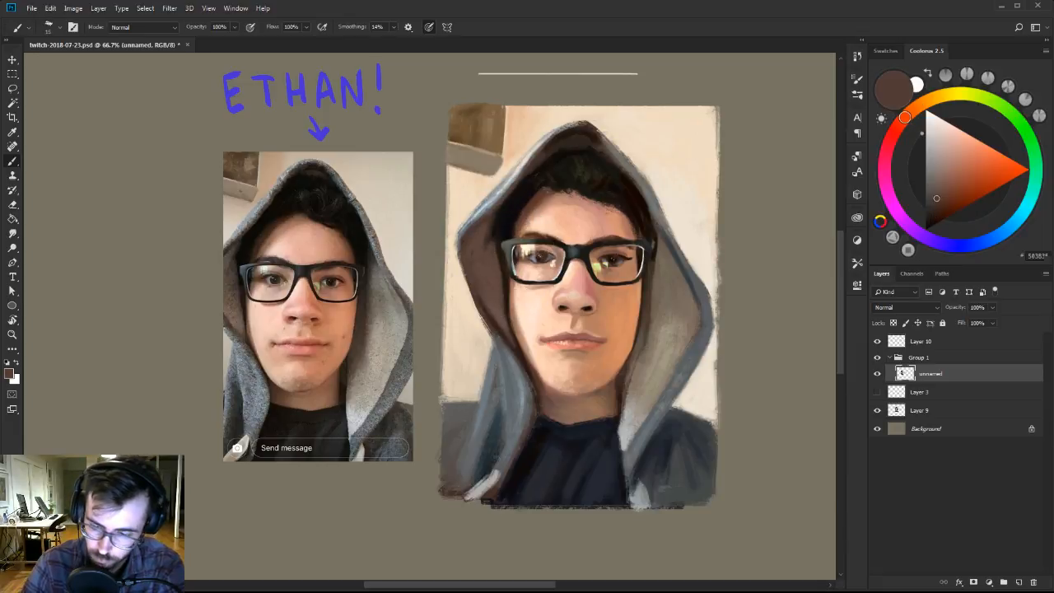
Darken the hair shadow at the left temple with a near-black purple and a larger brush.
alt+click(510, 211)
key(bracketright)
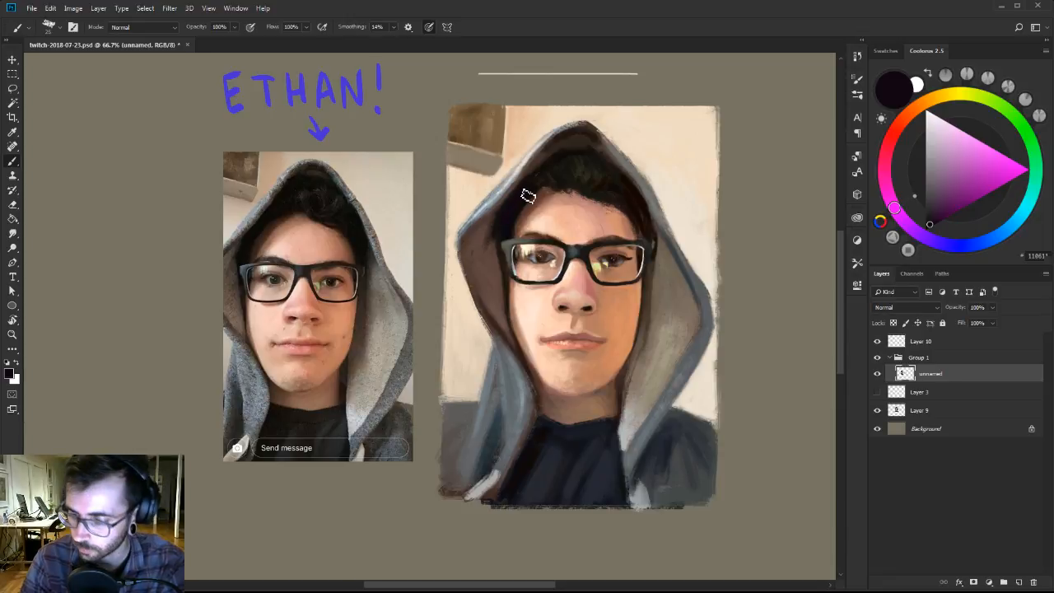
click(929, 225)
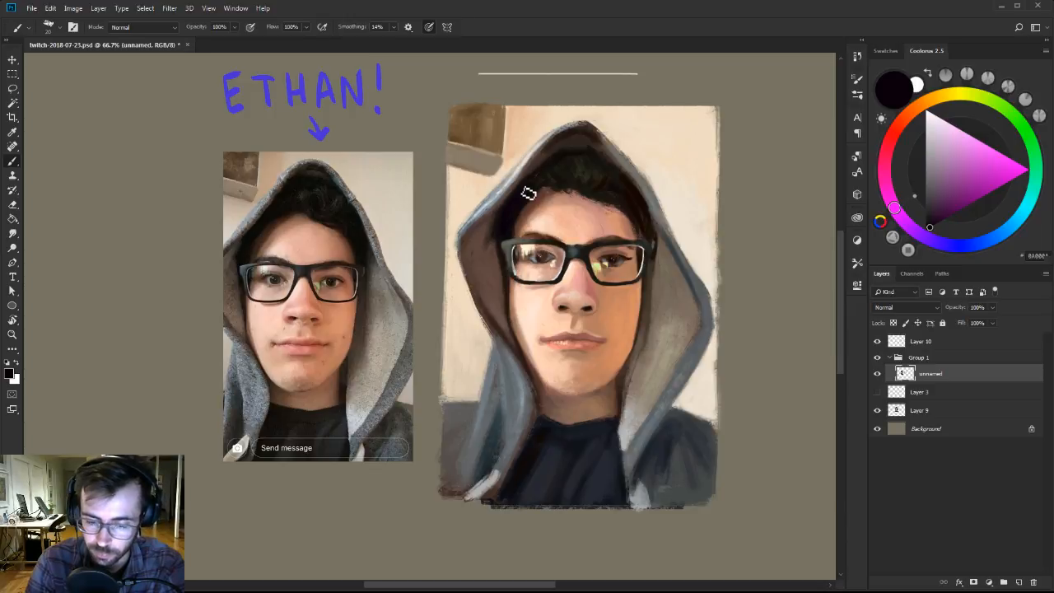
Blend the right side of the forehead and temple above the glasses with sampled orange-brown and pink skin tones.
drag(644, 206, 644, 216)
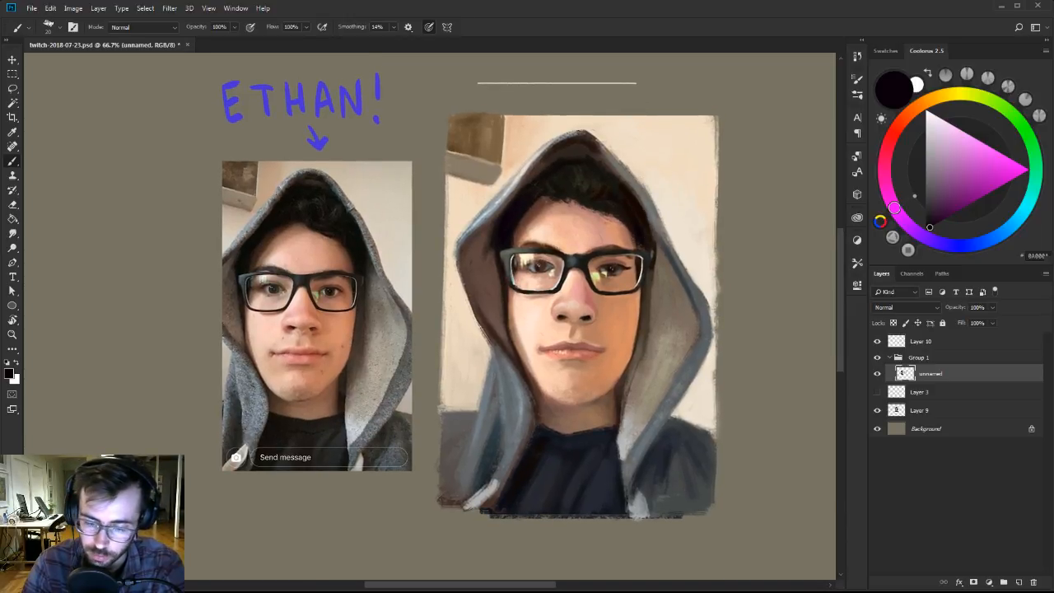
alt+click(634, 214)
alt+click(626, 236)
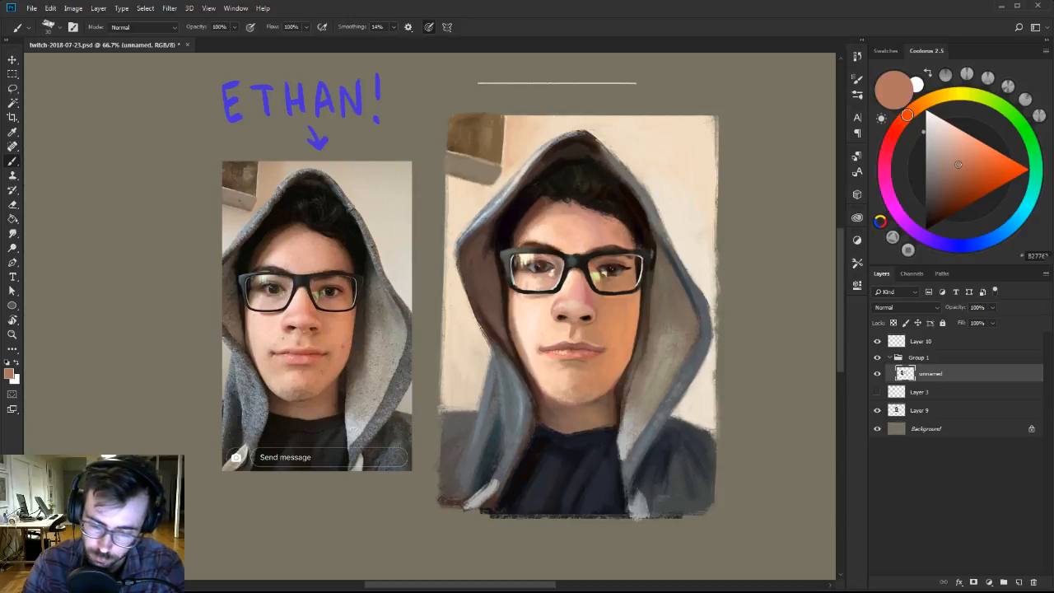
alt+click(607, 237)
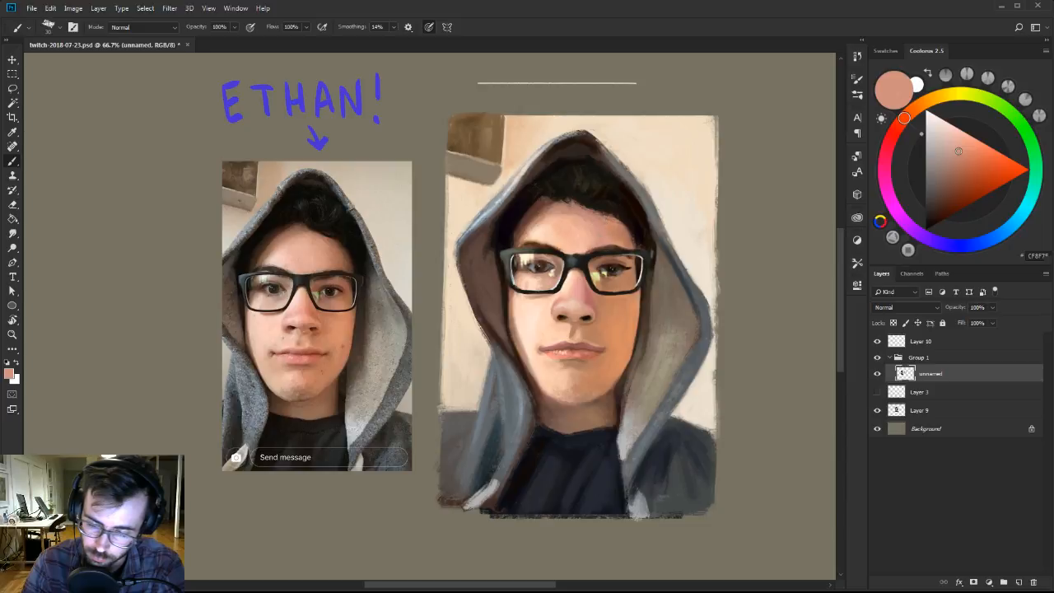
alt+click(601, 235)
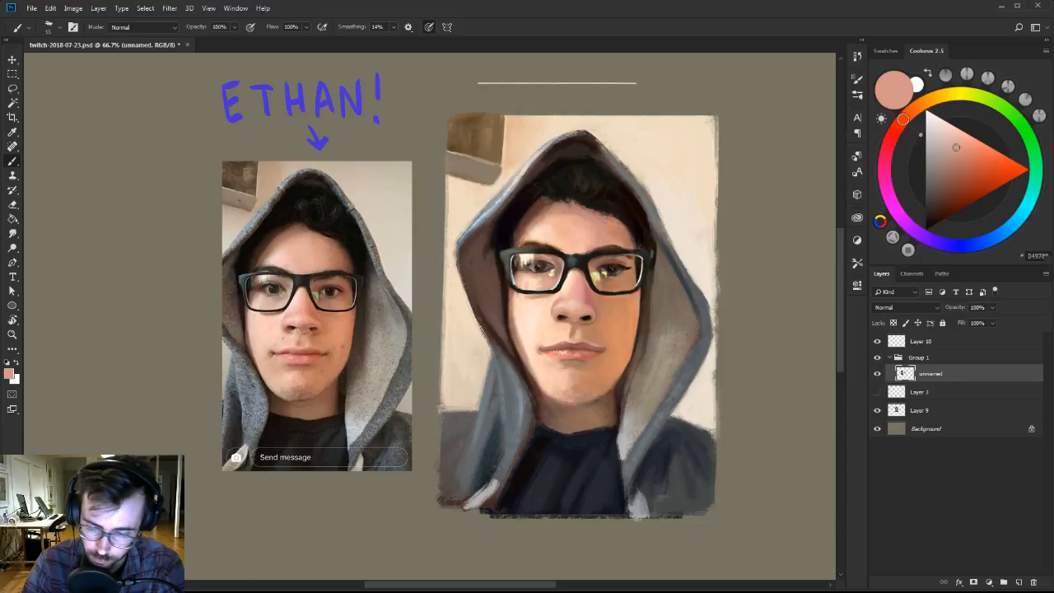
Paint the inner rim of the right lens beside the nose bridge with sampled dark blue-grey and a smaller brush.
alt+click(576, 260)
key(bracketleft)
drag(592, 269, 595, 285)
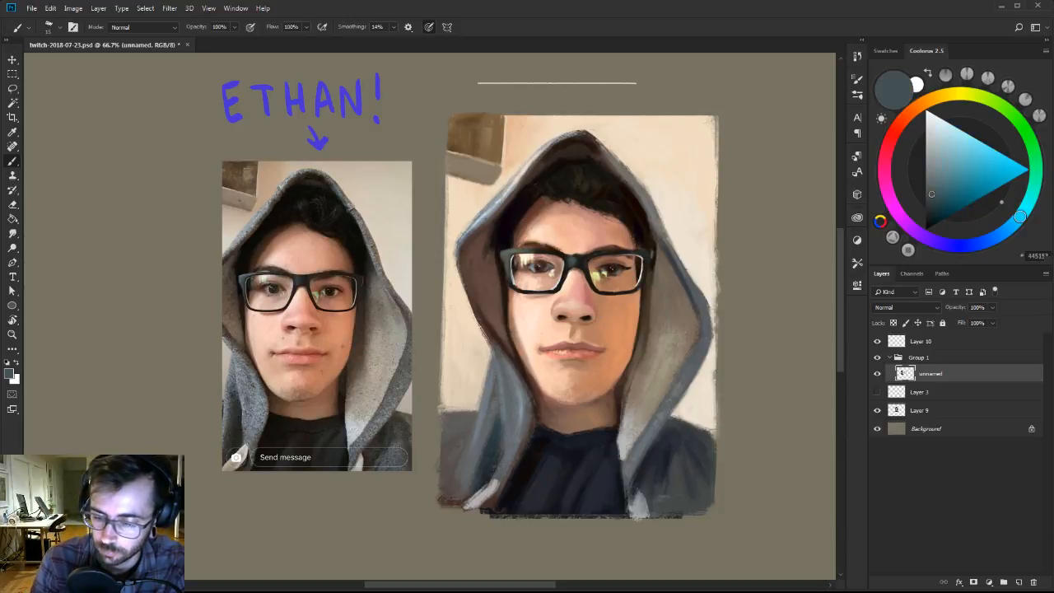
Define the upper frame of the right lens with sampled near-black, and sample the skin tone inside that lens.
alt+click(596, 249)
key(bracketright)
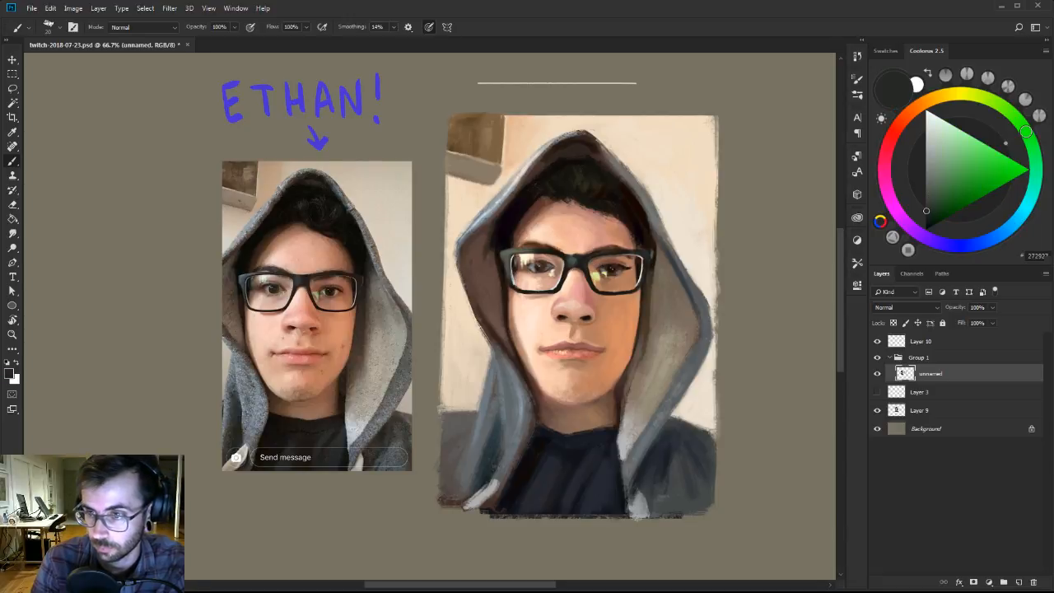
key(bracketleft)
alt+click(590, 258)
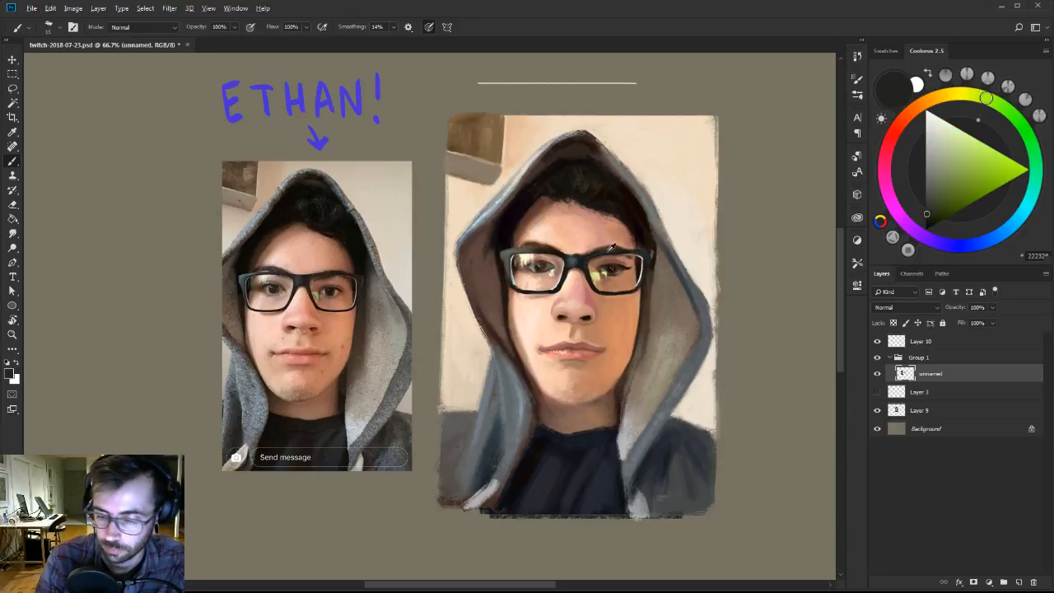
alt+click(590, 257)
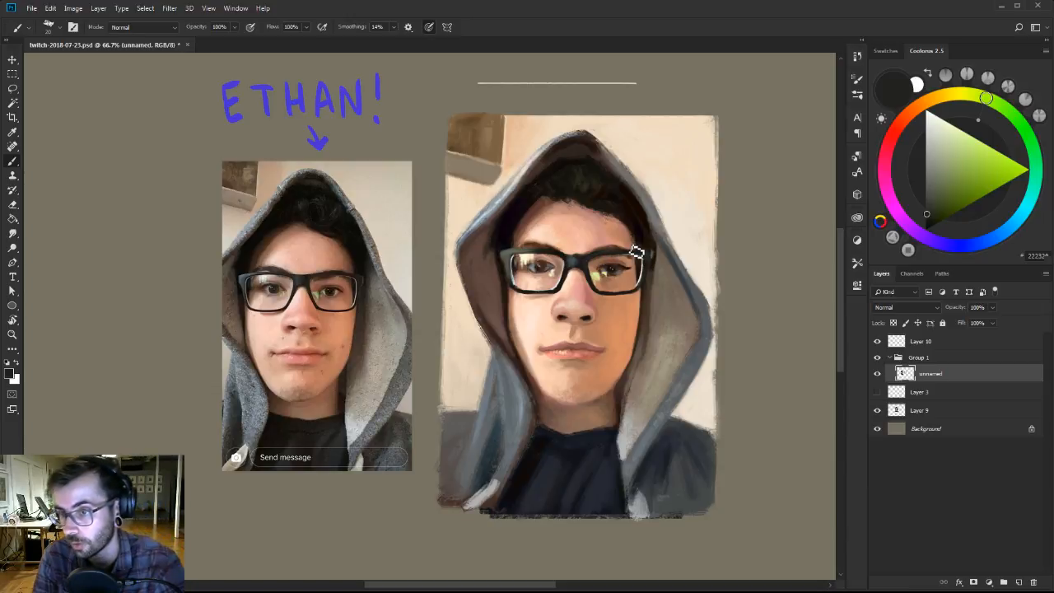
alt+click(605, 275)
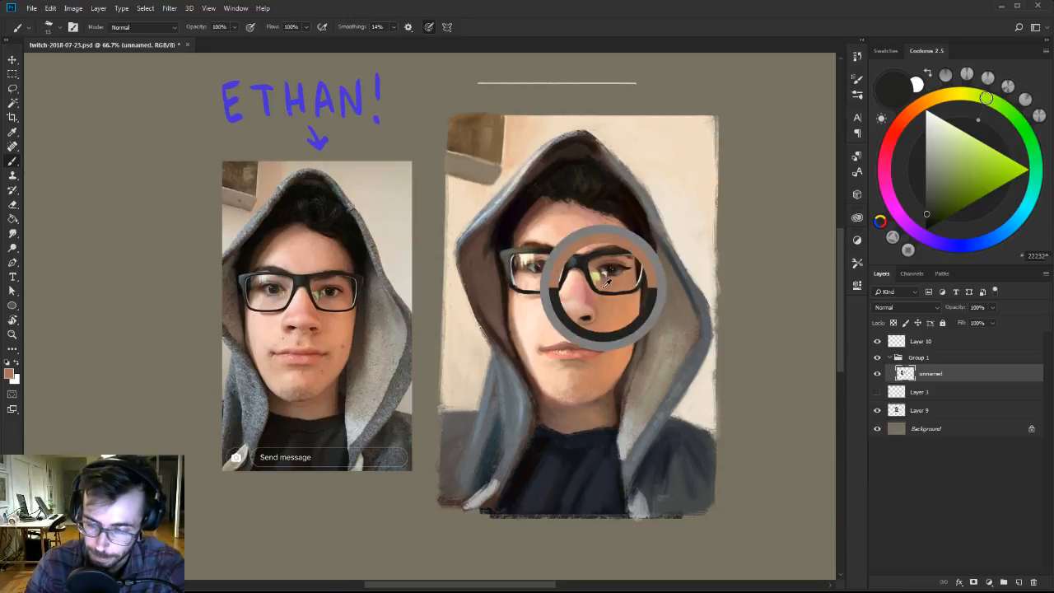
Touch up the outer edge of the left lens frame with sampled dark brown-grey and olive-grey.
alt+click(515, 289)
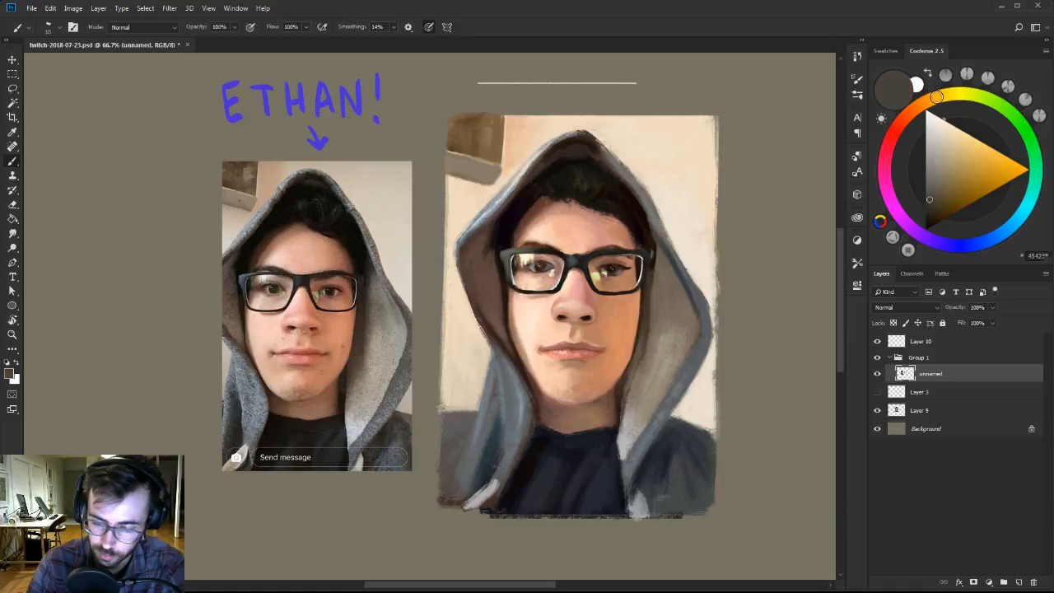
alt+click(507, 260)
alt+click(528, 278)
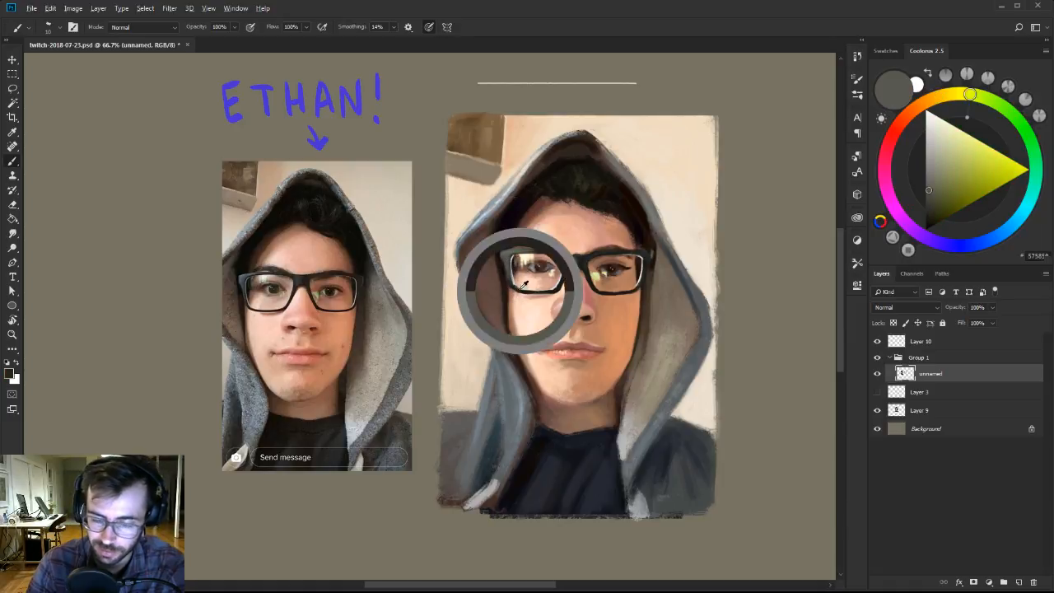
Clean up the skin below the left lens and beside the nose bridge with sampled light peach and a smaller brush.
alt+click(524, 286)
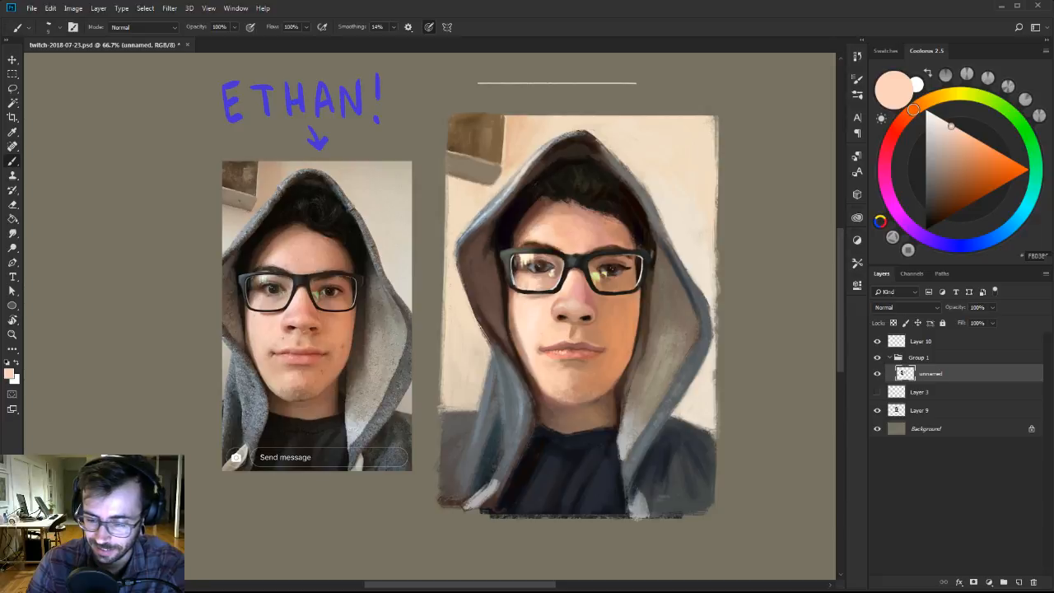
drag(530, 296, 547, 299)
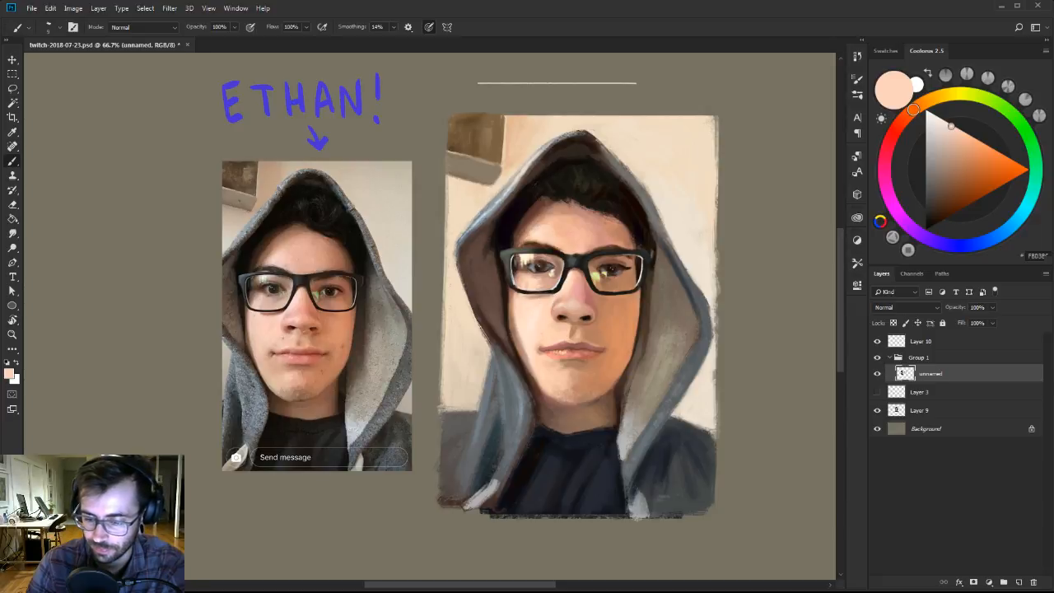
alt+click(560, 293)
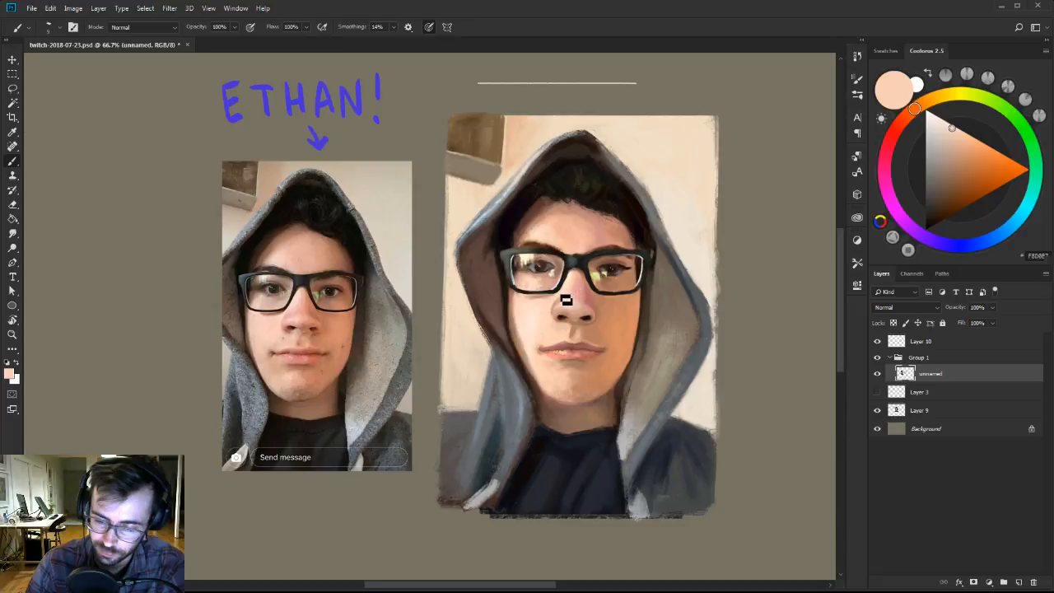
alt+click(580, 272)
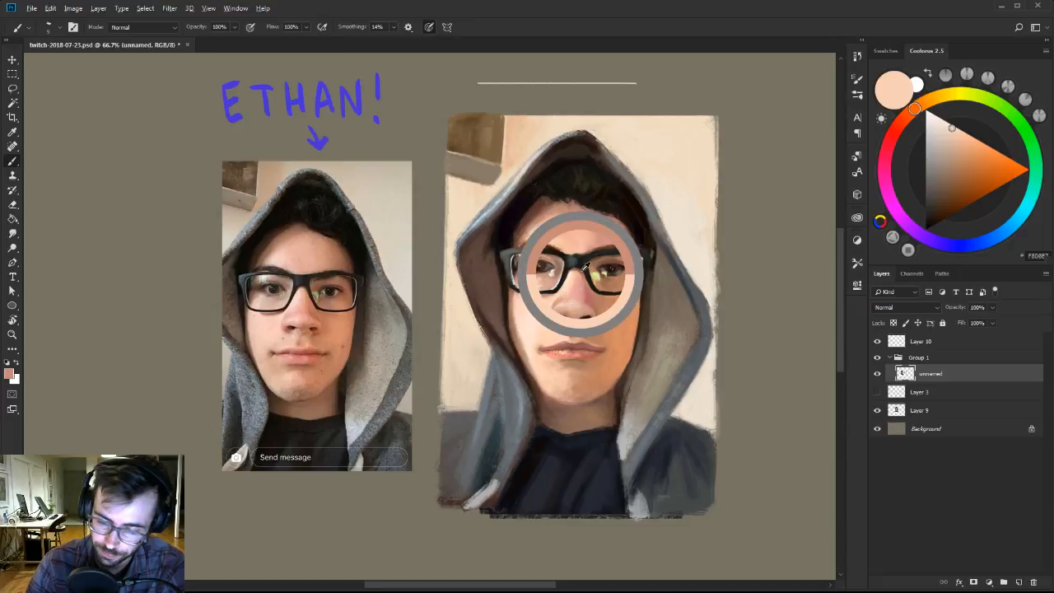
Refine the lower chin and the right jaw edge against the hood with sampled tan, orange and dark brown.
alt+click(575, 397)
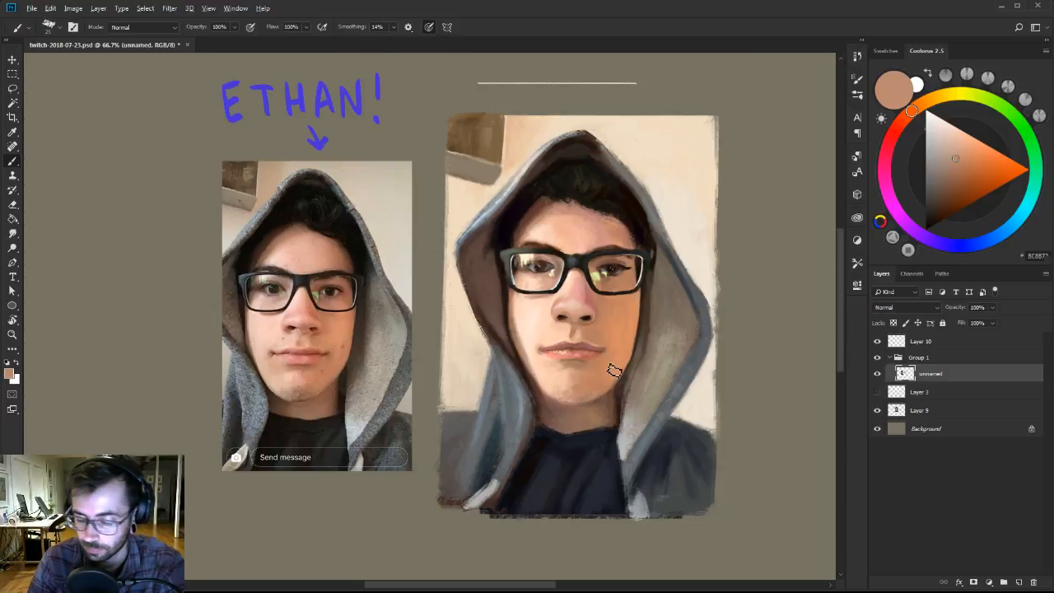
alt+click(595, 399)
alt+click(622, 389)
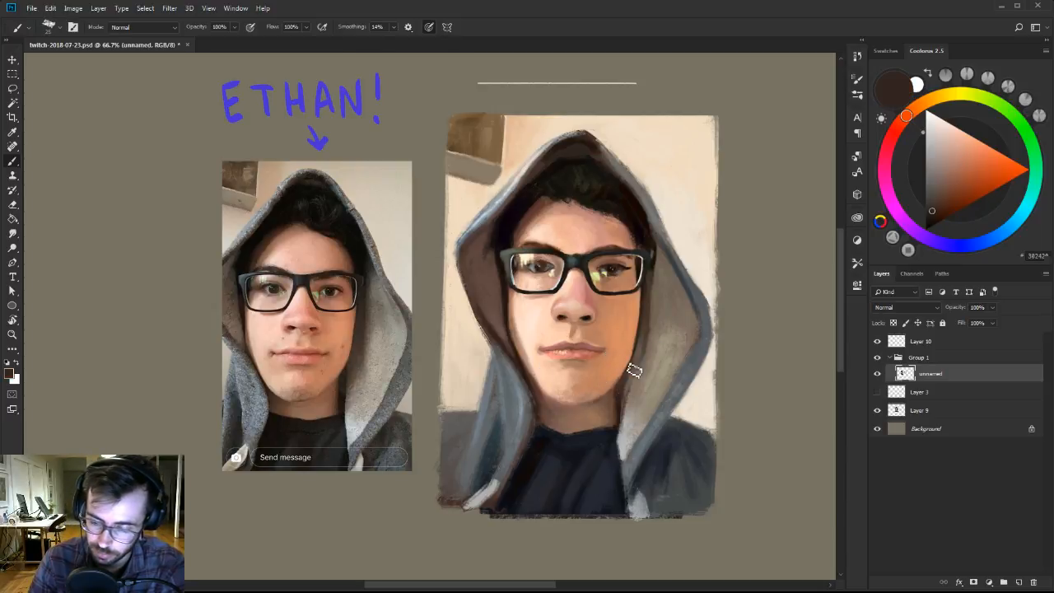
alt+click(624, 379)
alt+click(621, 383)
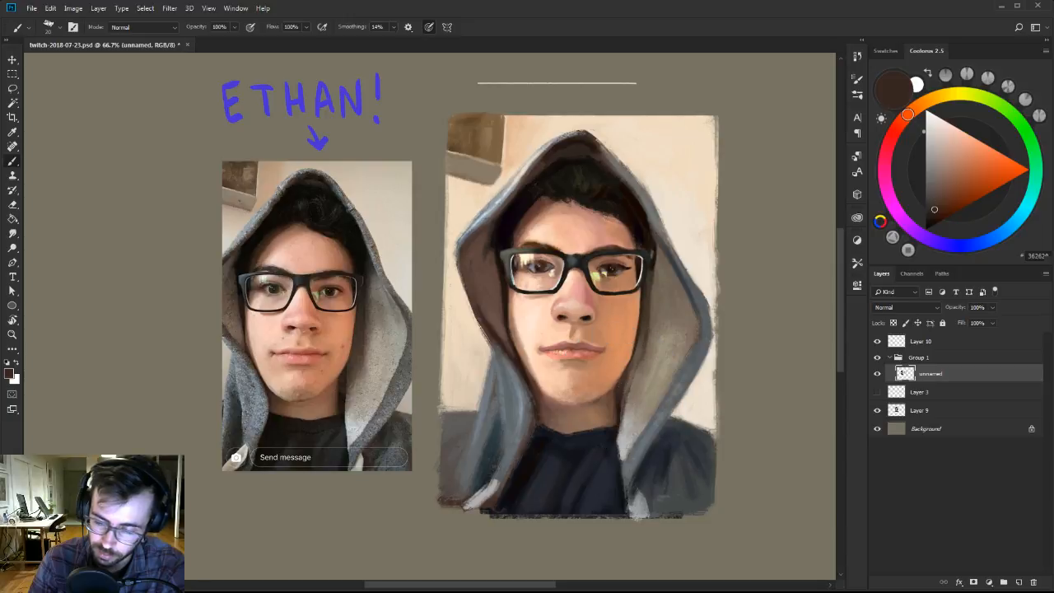
alt+click(625, 360)
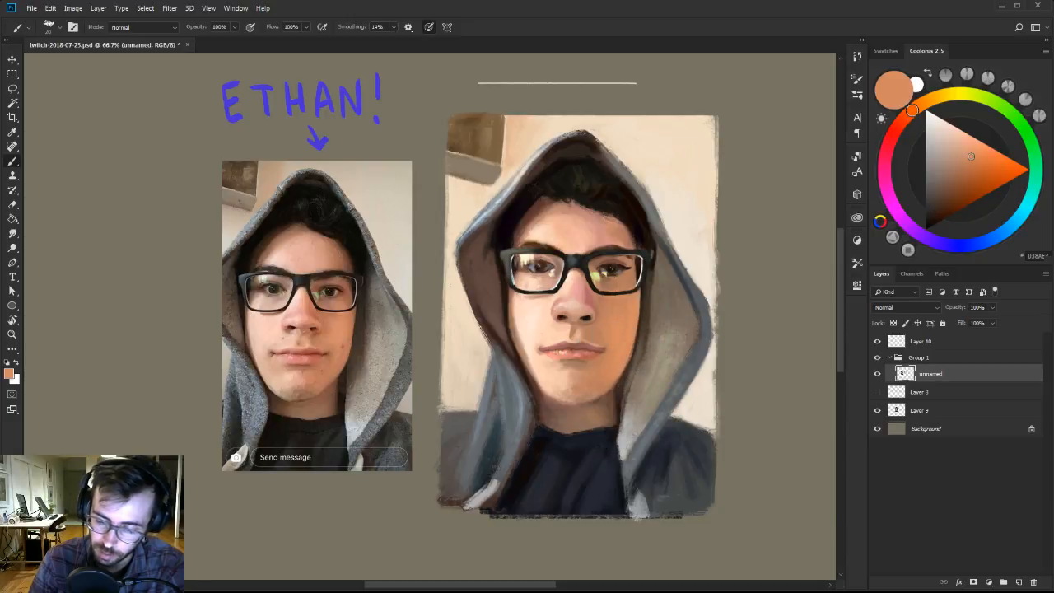
alt+click(627, 368)
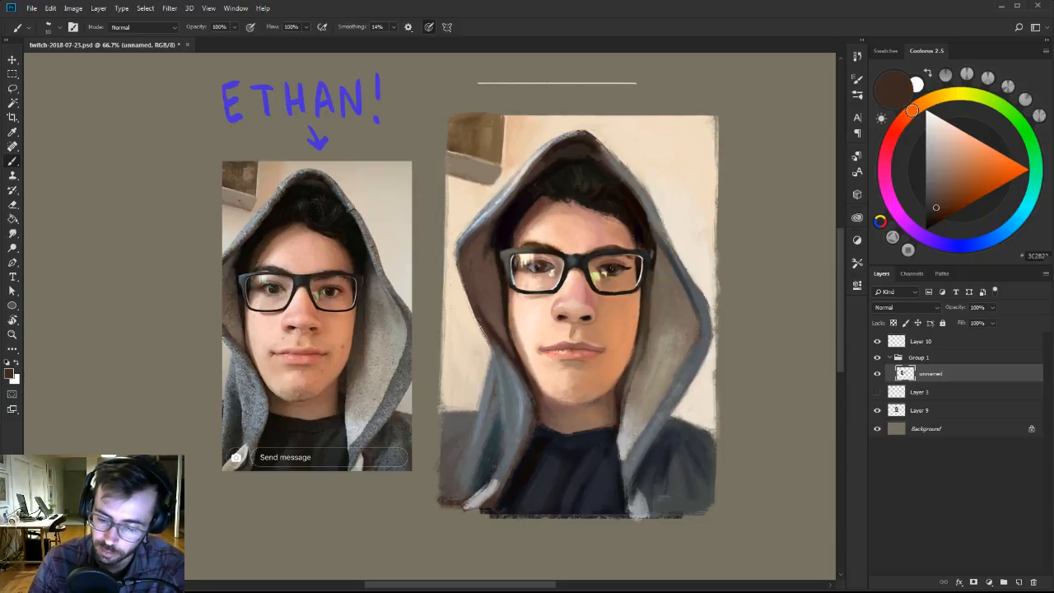
alt+click(618, 410)
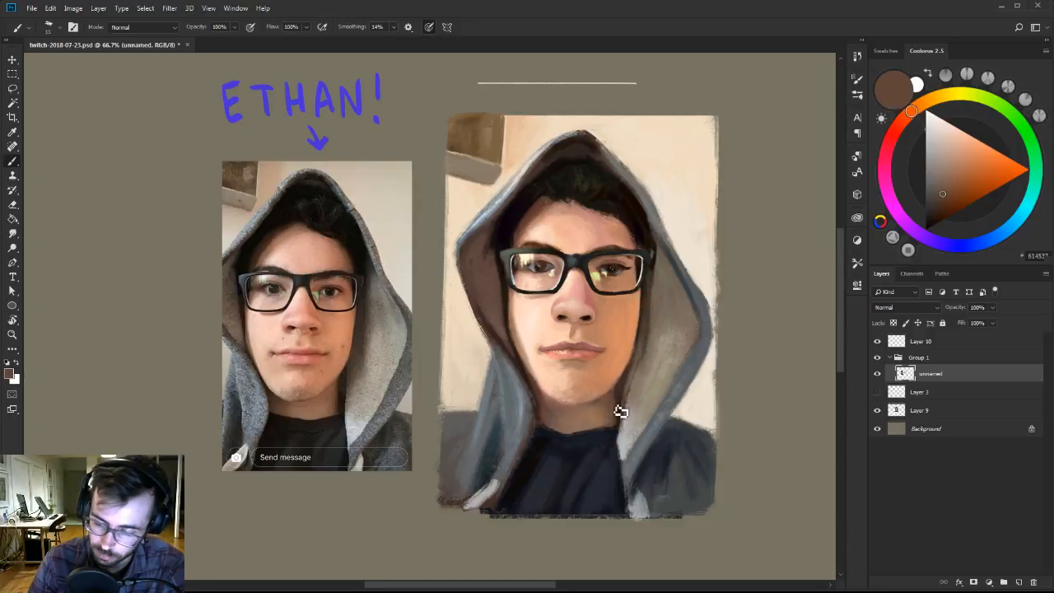
Touch up the side of the nose and the skin inside the right lens with sampled muted red and light peach.
alt+click(587, 294)
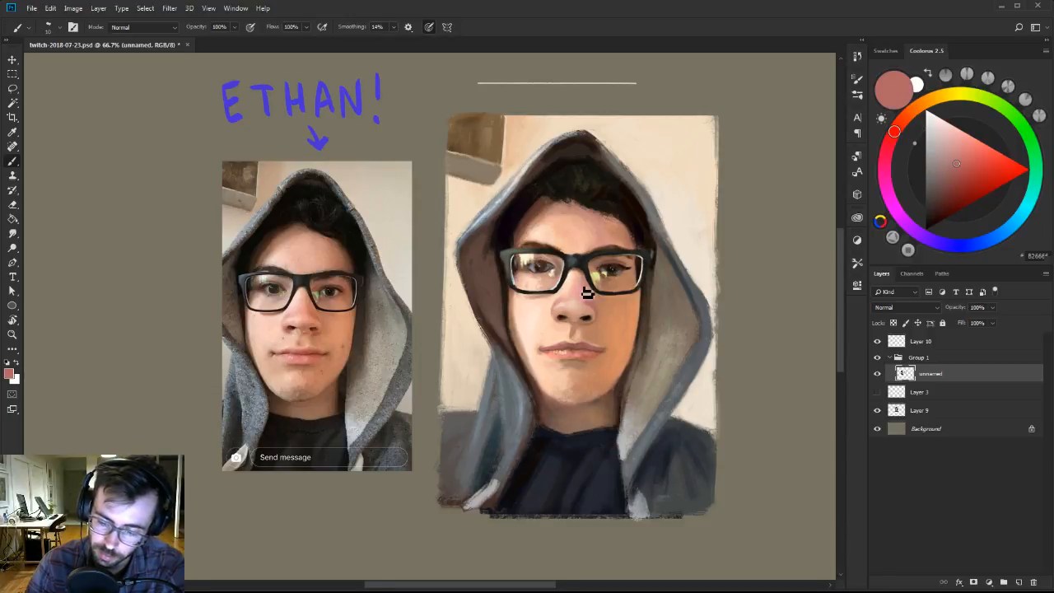
alt+click(590, 288)
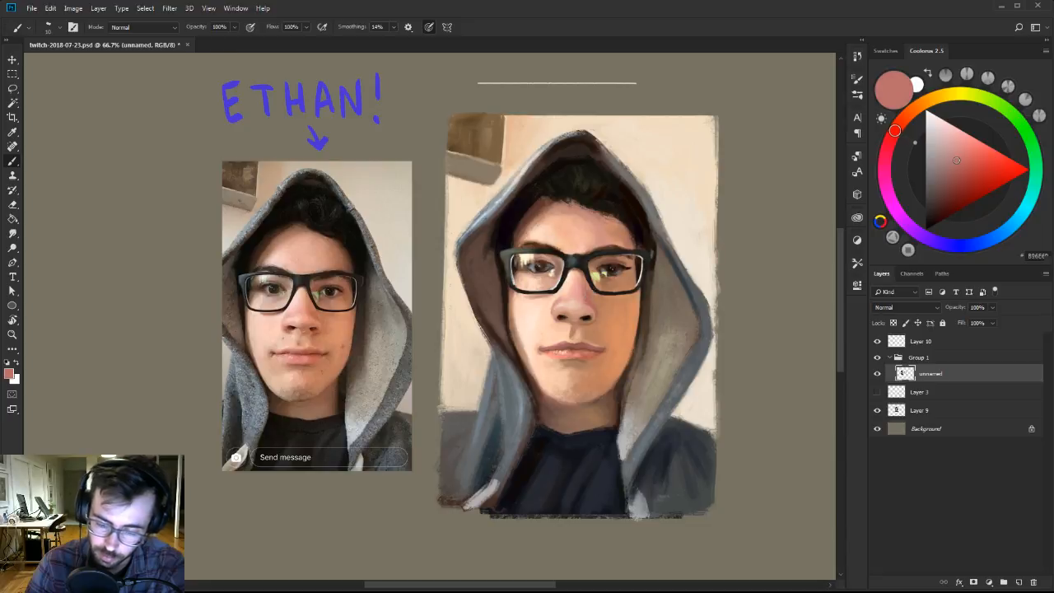
alt+click(587, 267)
alt+click(580, 260)
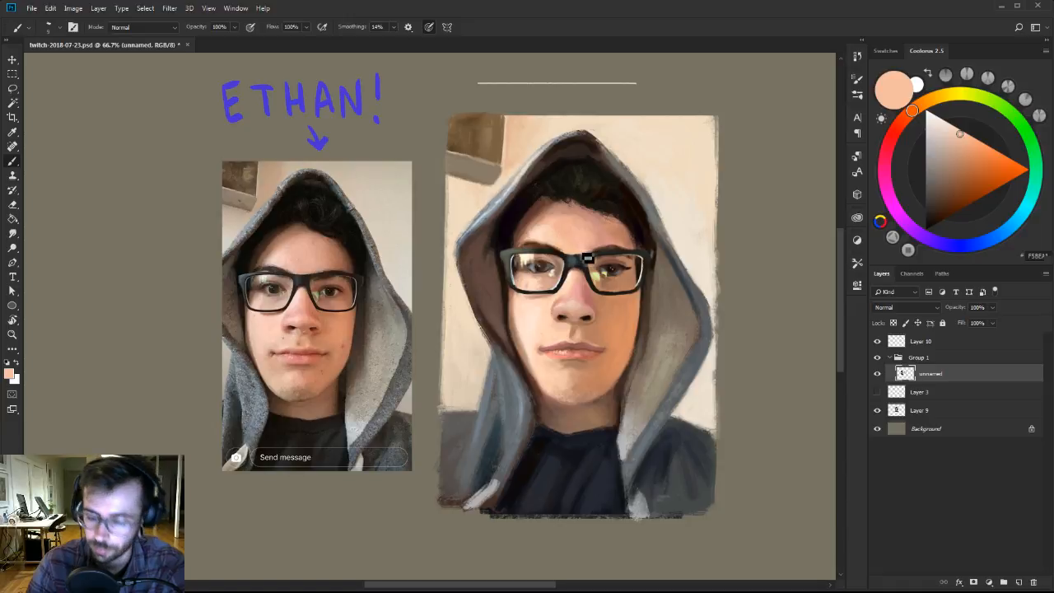
Sharpen the outer upper corner of the right lens frame where it meets the hood with sampled near-black and grey-brown.
alt+click(650, 250)
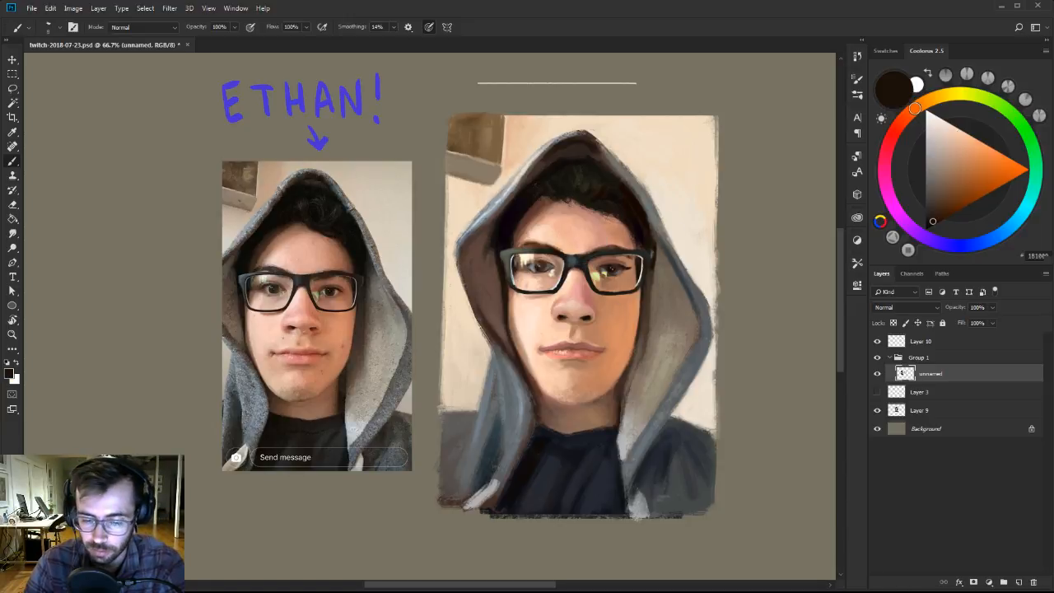
alt+click(651, 253)
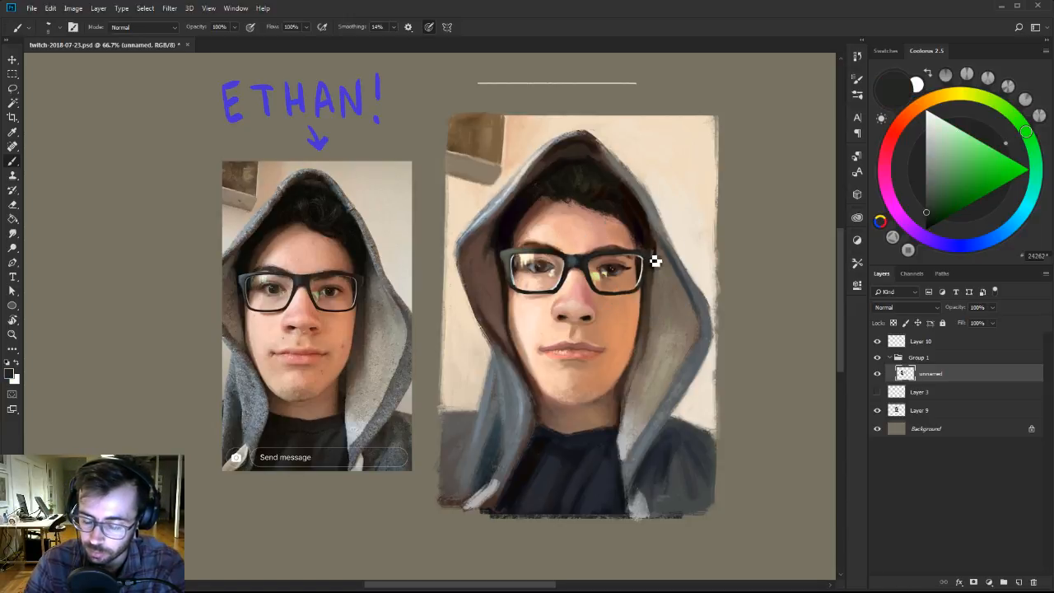
alt+click(655, 248)
drag(655, 247, 659, 256)
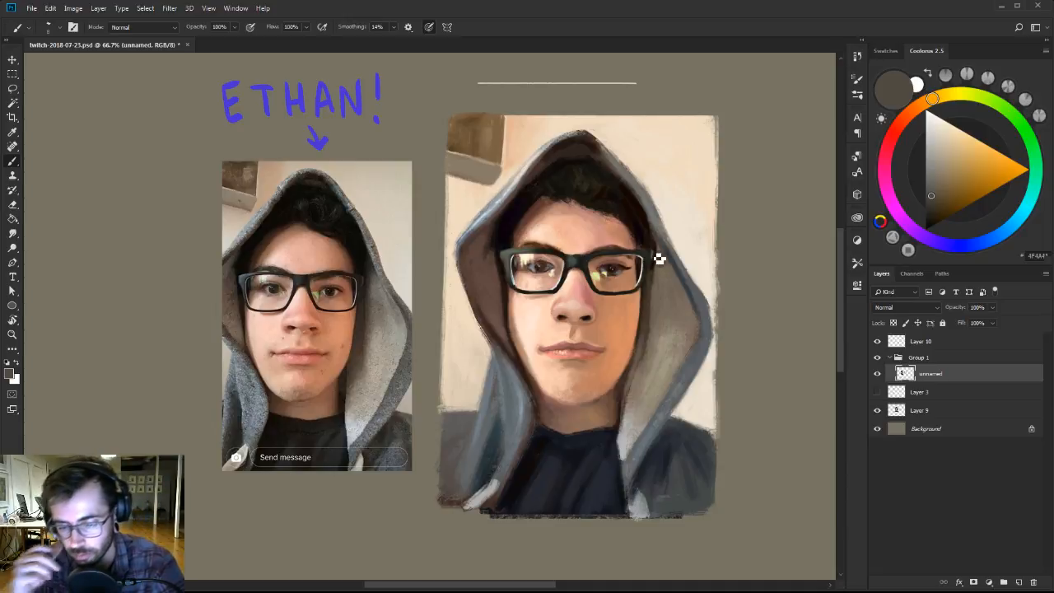
Touch up the dark hair and blend the inner left side of the hood with near-black and lighter browns, using a smaller brush.
alt+click(588, 181)
alt+click(591, 187)
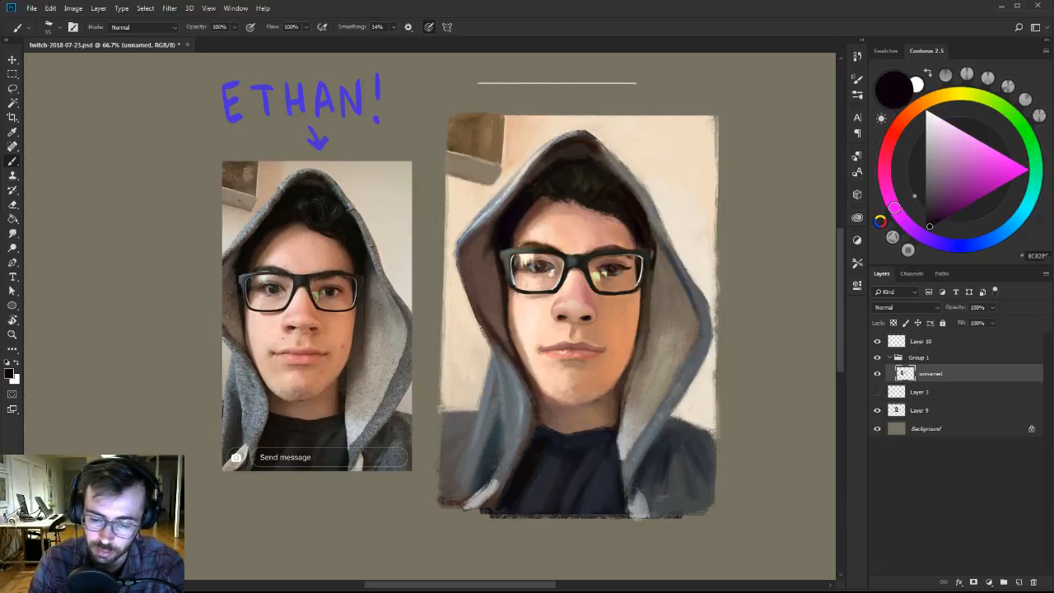
alt+click(480, 262)
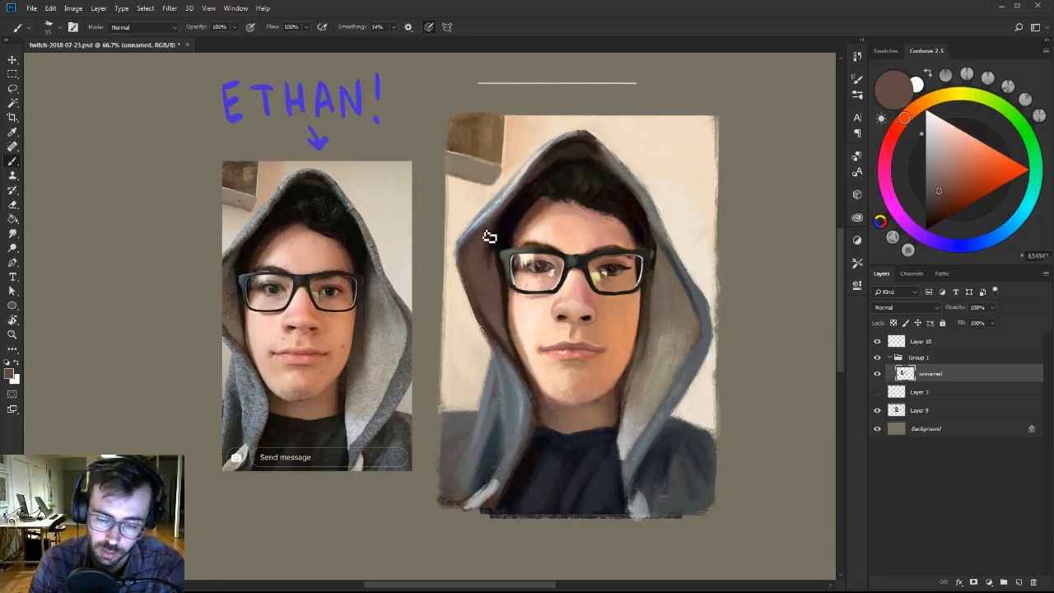
click(939, 176)
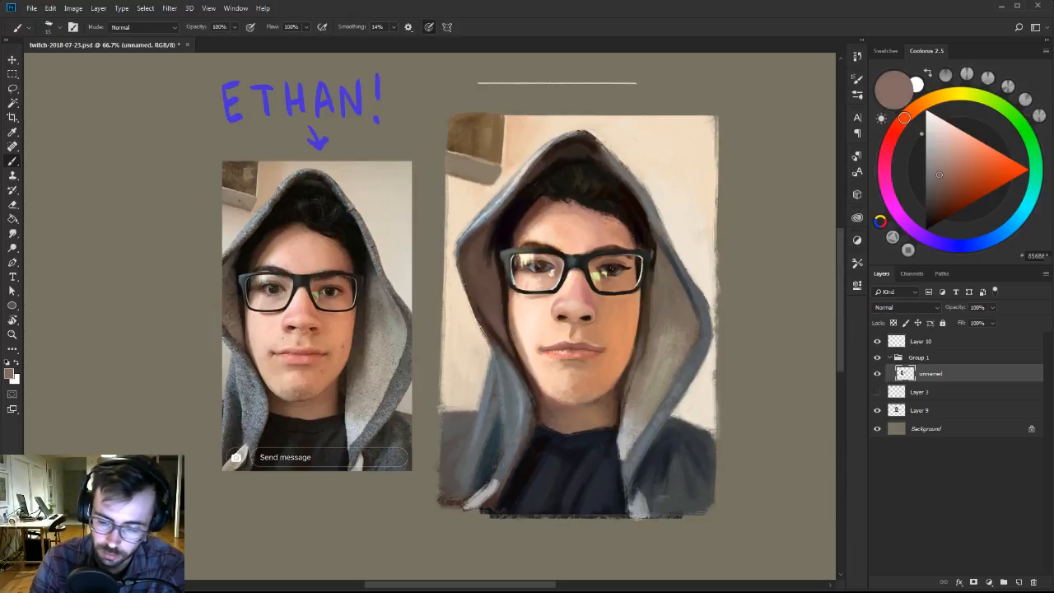
alt+click(497, 230)
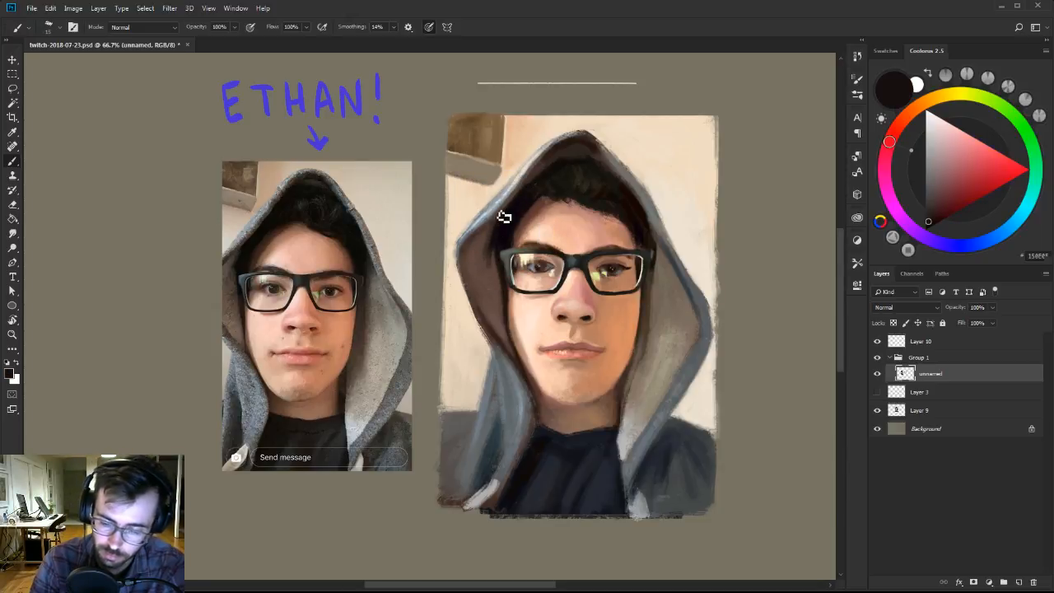
alt+click(479, 249)
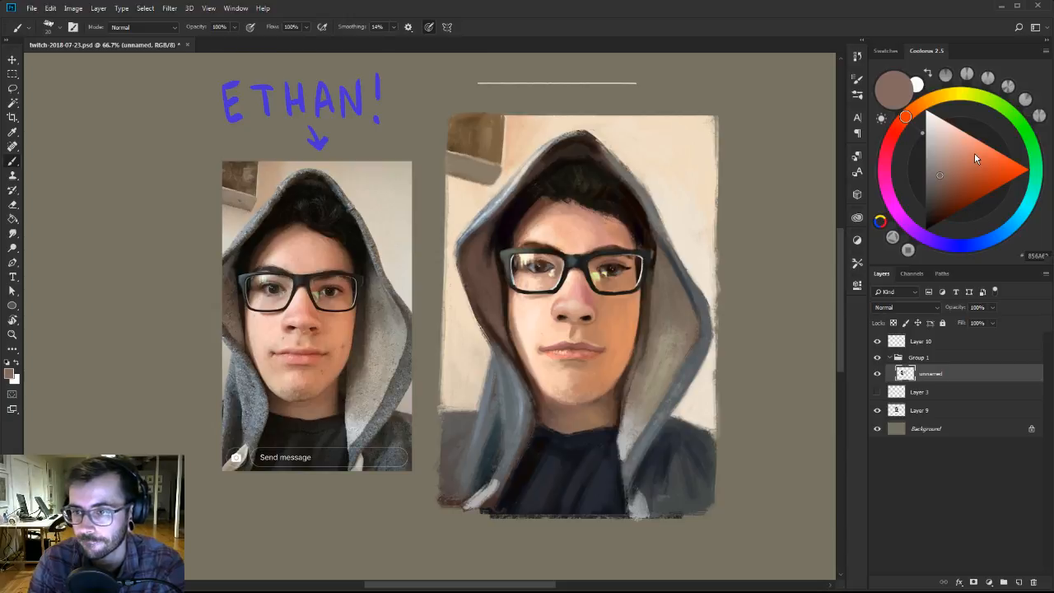
key(bracketleft)
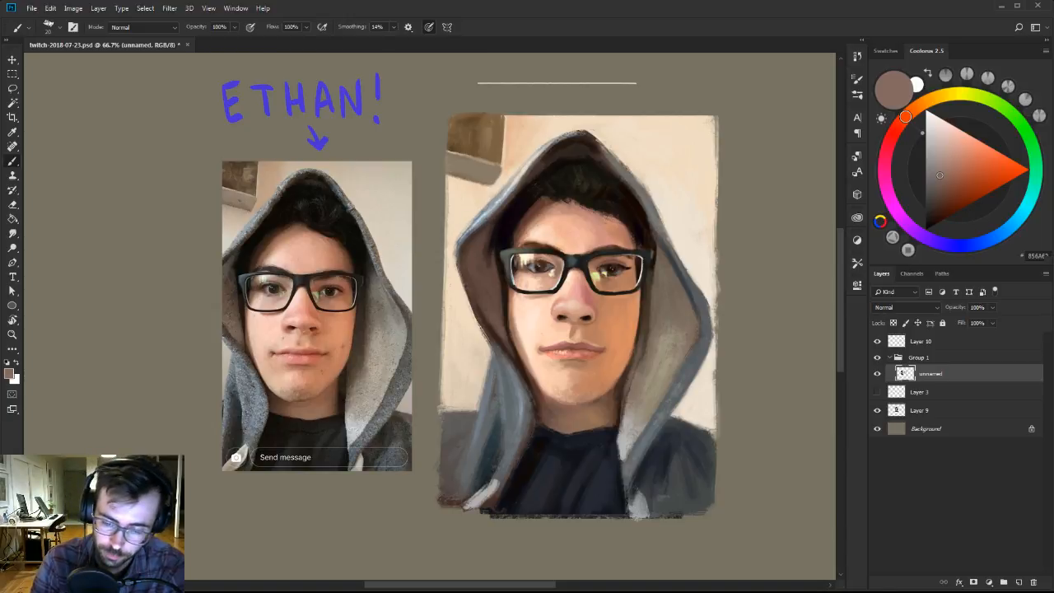
alt+click(478, 251)
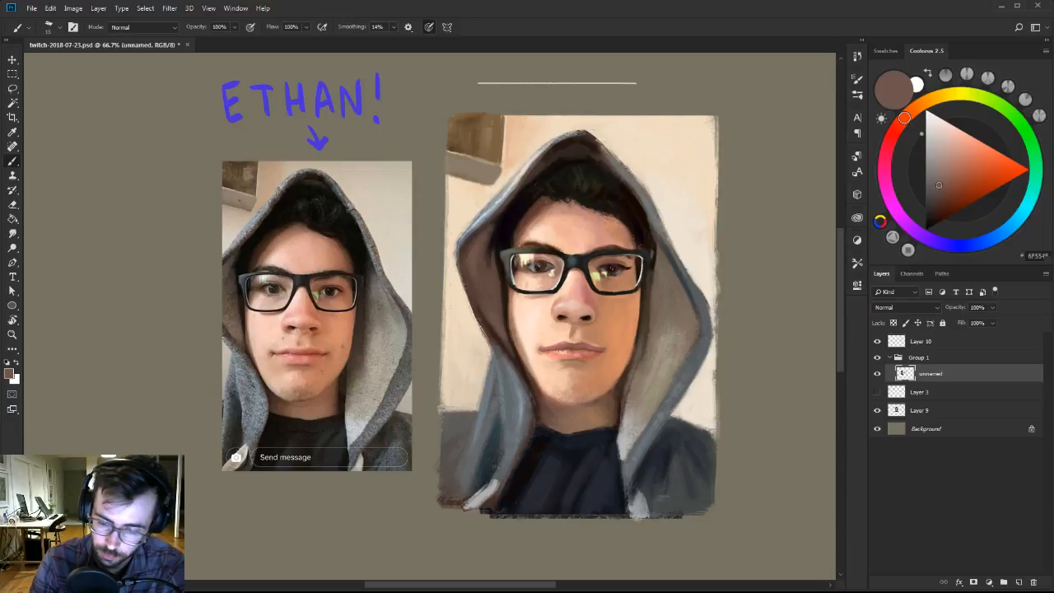
key(bracketleft)
alt+click(486, 252)
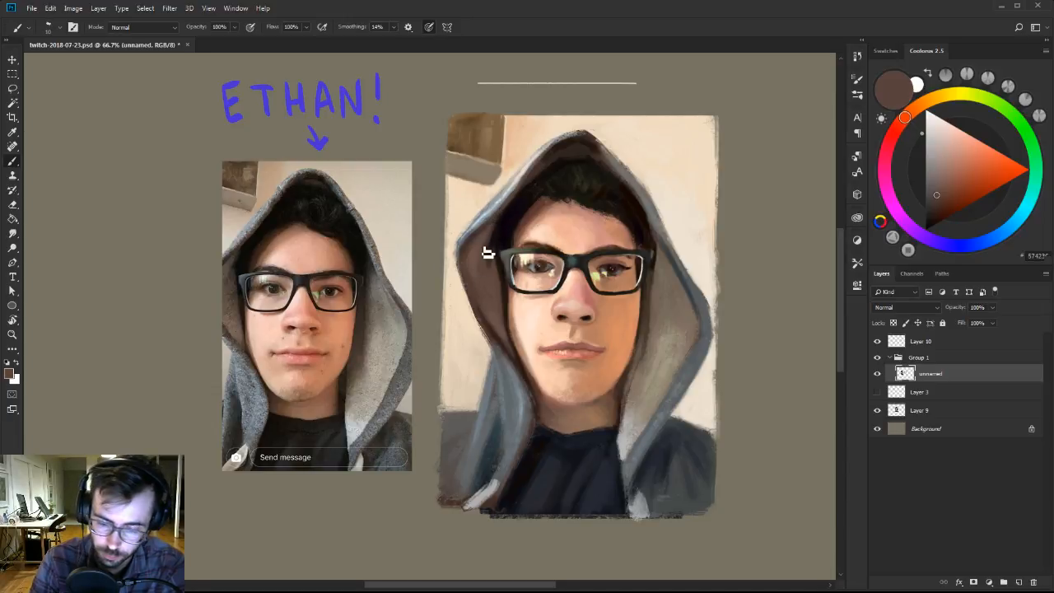
Paint the front hair and right hairline with sampled dark olive and near-black, using a larger brush.
alt+click(591, 182)
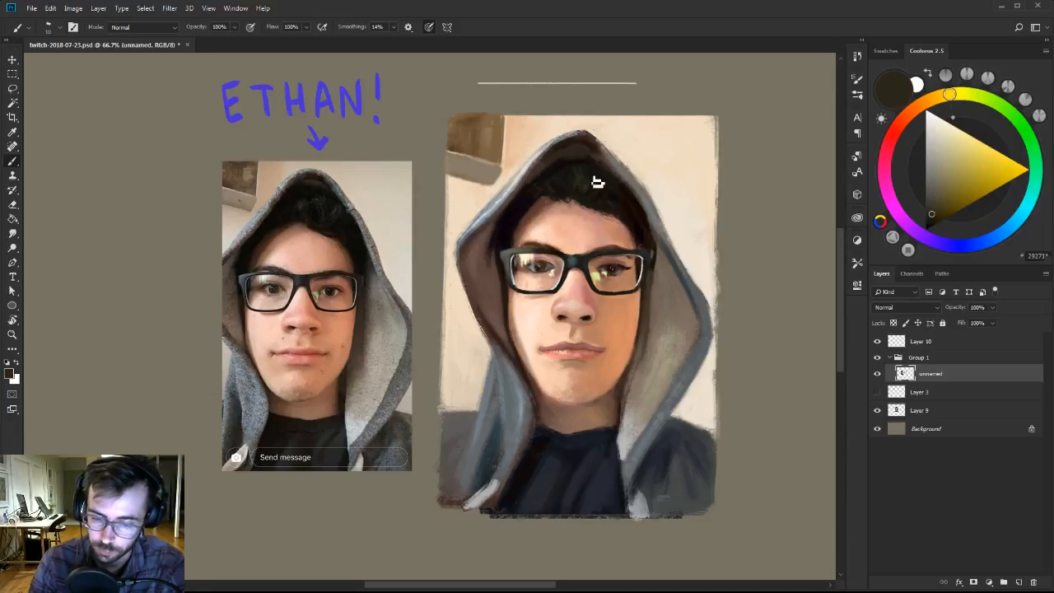
alt+click(570, 204)
key(bracketright)
drag(570, 206, 597, 216)
alt+click(582, 198)
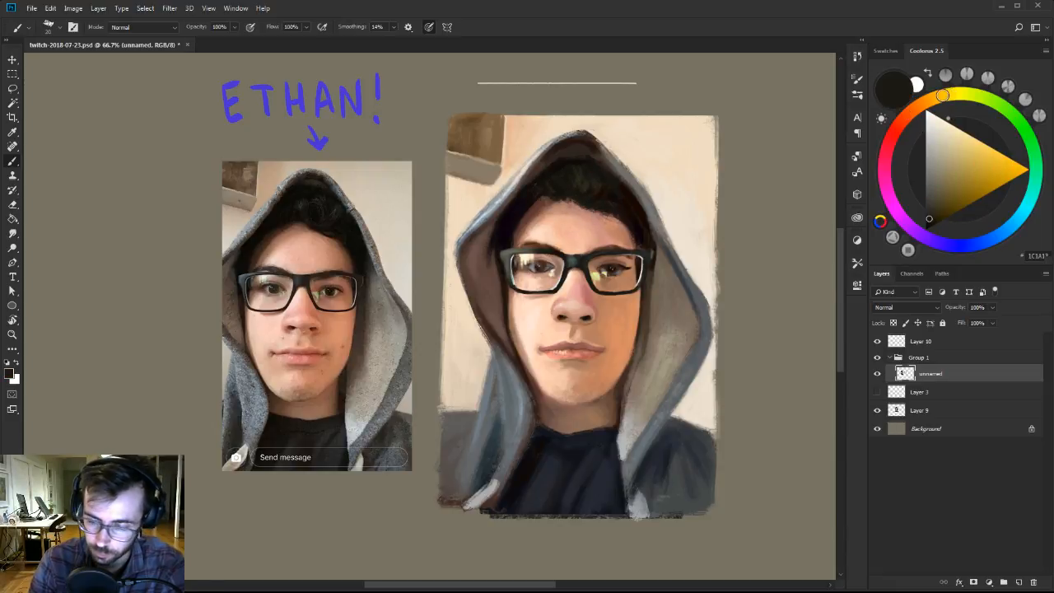
alt+click(642, 227)
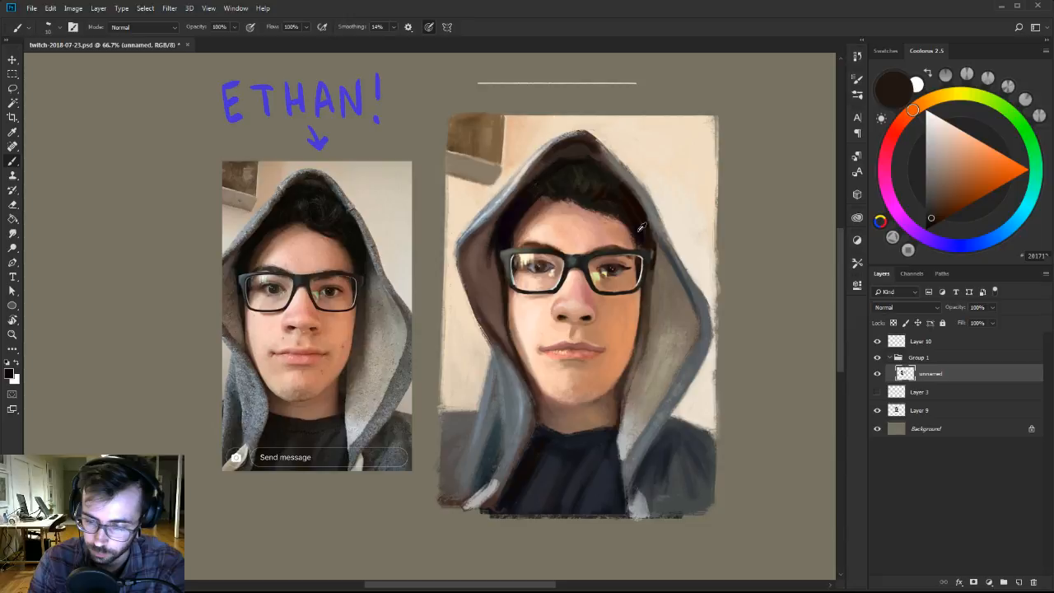
Shade the right temple between the hairline and the glasses with reddish tan, mid brown and sampled forehead tones.
click(959, 164)
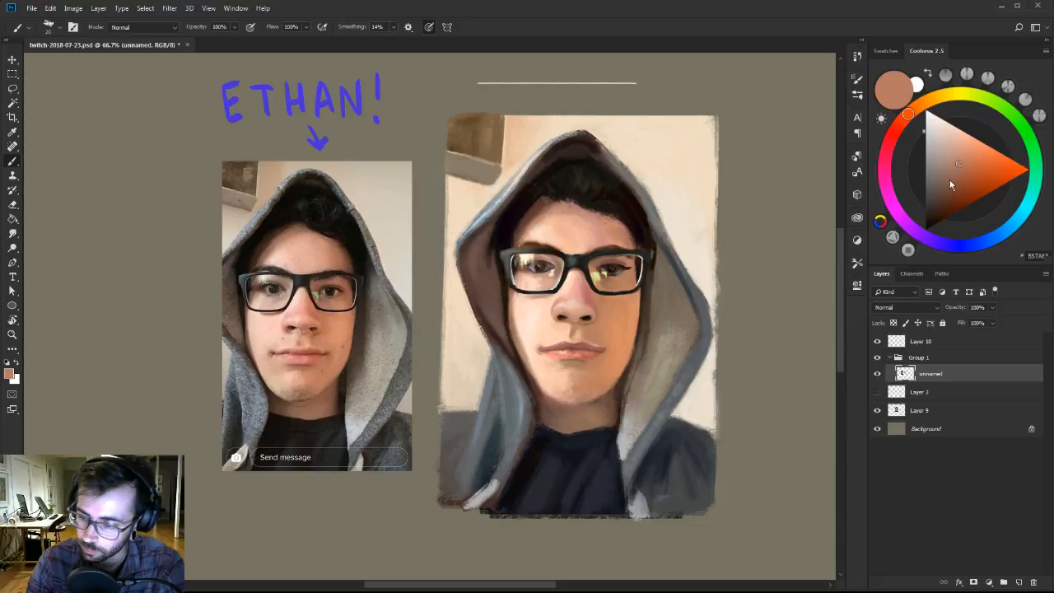
click(947, 190)
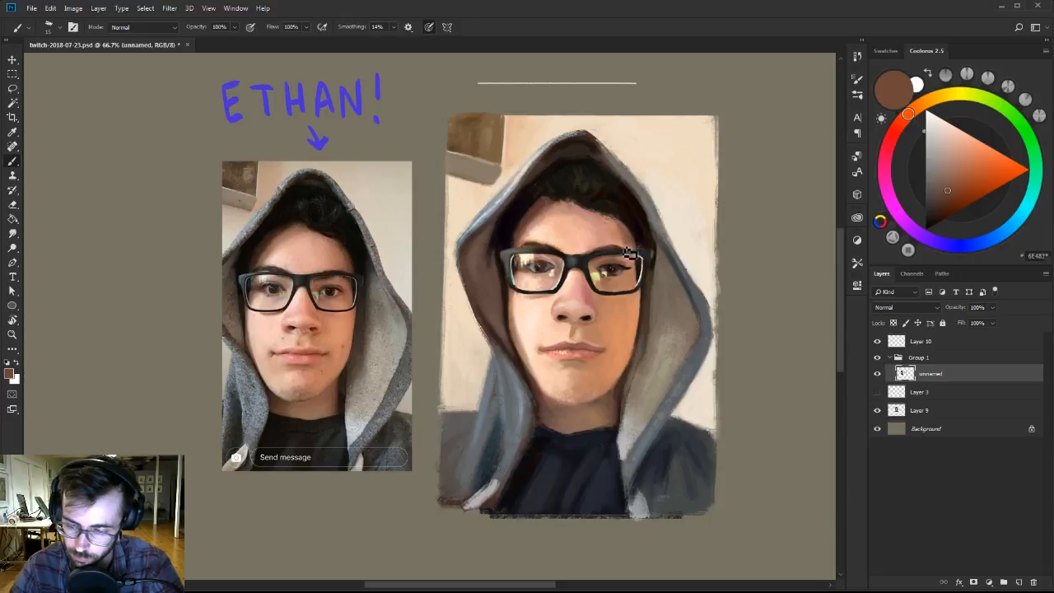
alt+click(610, 222)
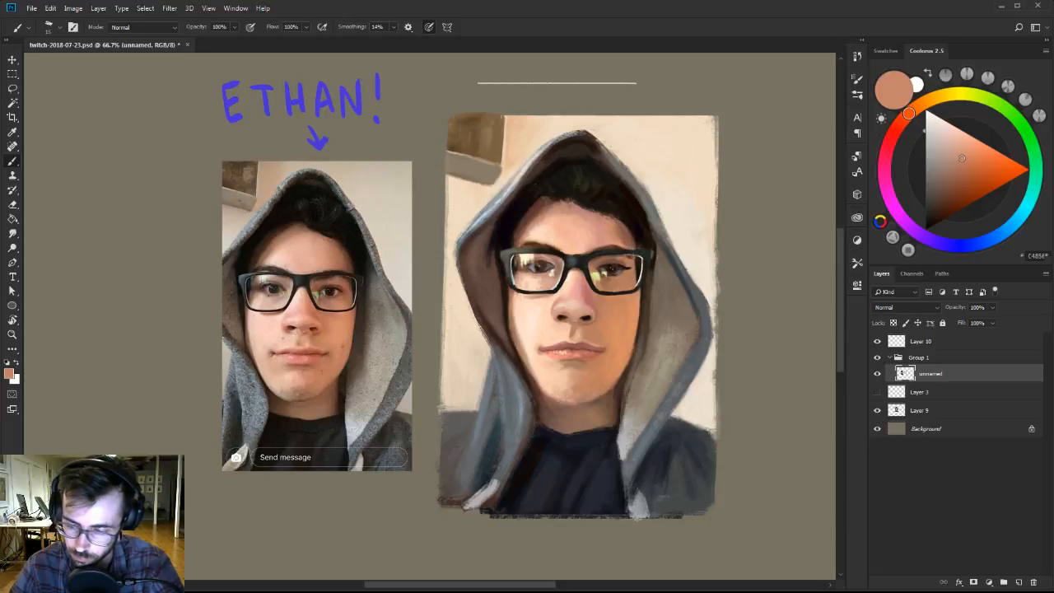
alt+click(623, 227)
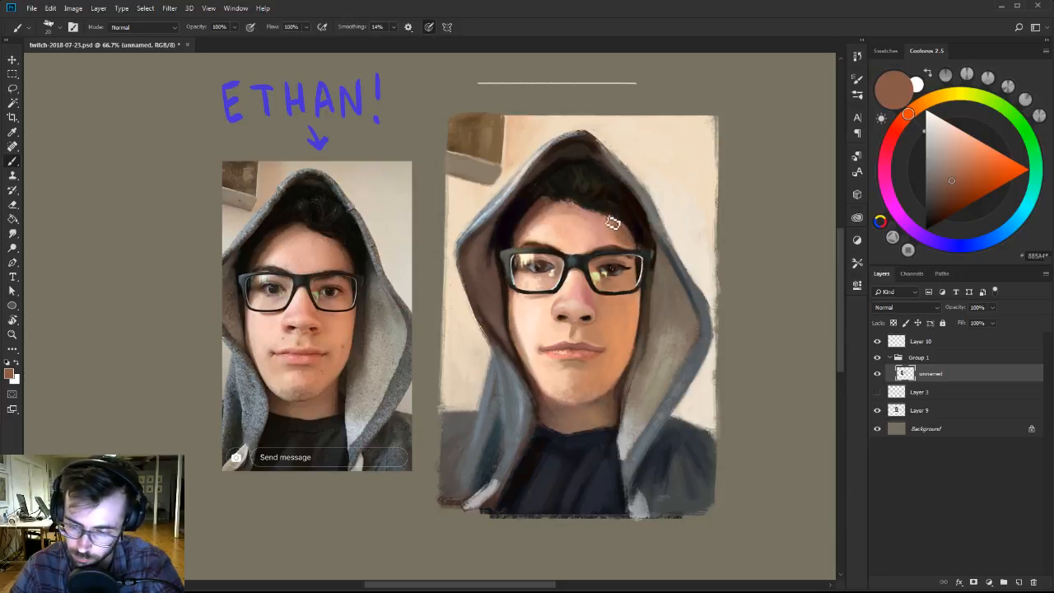
alt+click(609, 220)
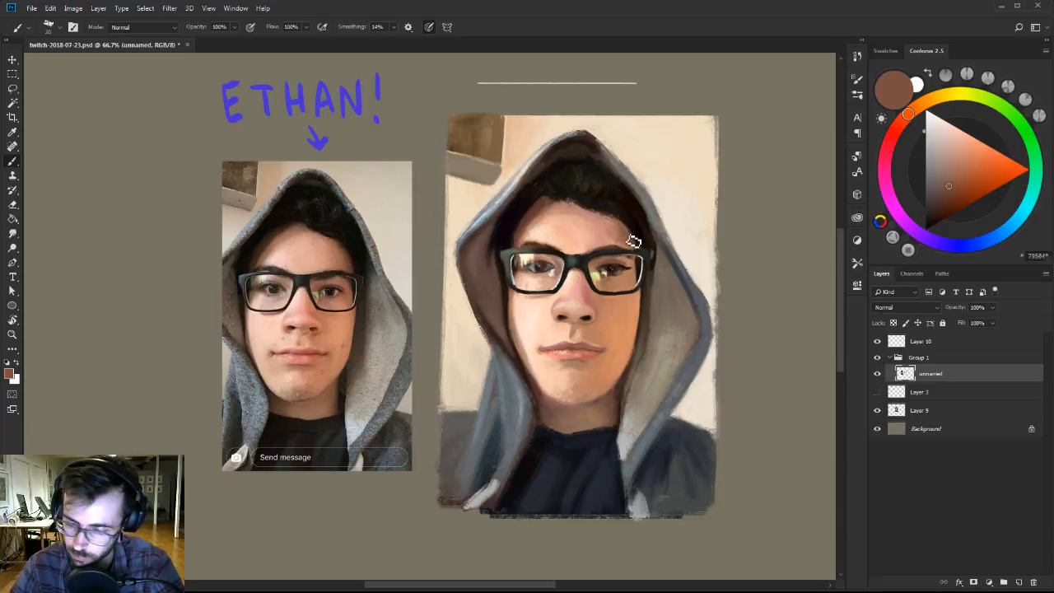
Darken the skin edge along the right hairline with a deeper brown and a smaller brush.
click(946, 194)
click(944, 199)
key(bracketleft)
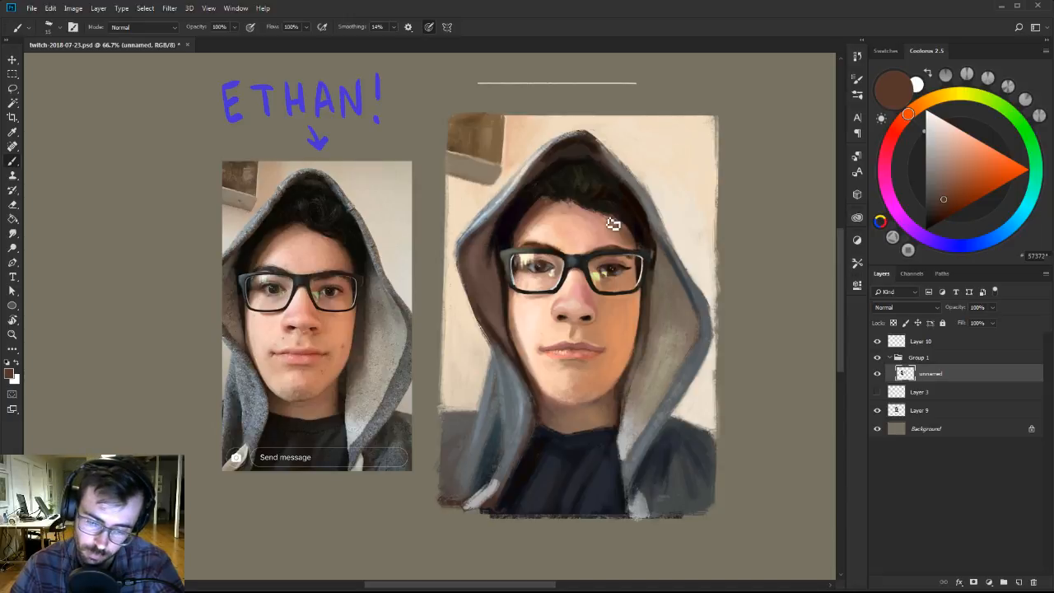
alt+click(610, 222)
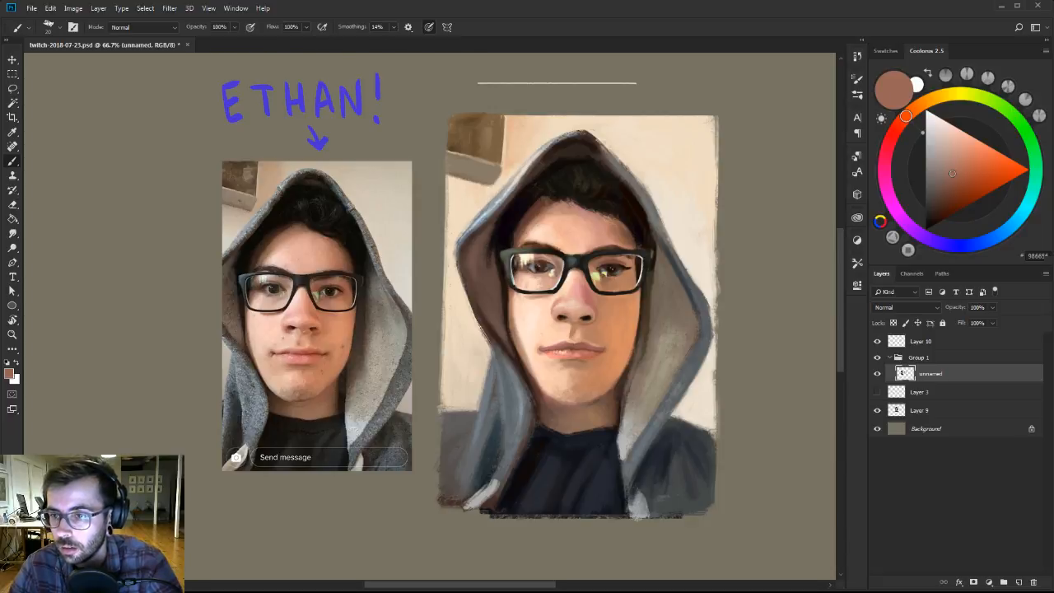
Blend the forehead skin with sampled pink, orange and light peach, using a larger brush for the lit left side.
alt+click(598, 224)
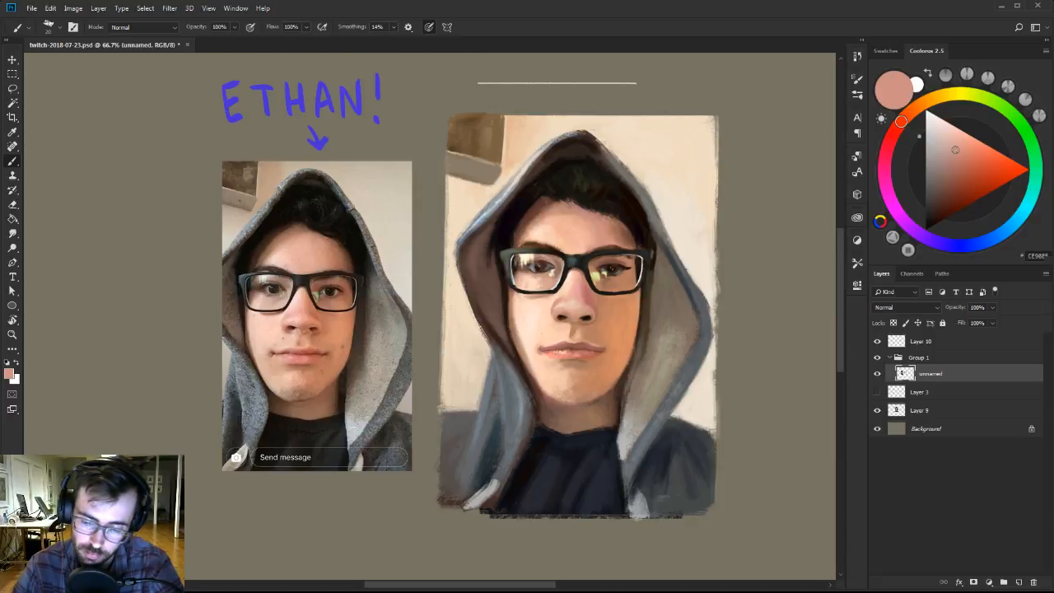
alt+click(601, 223)
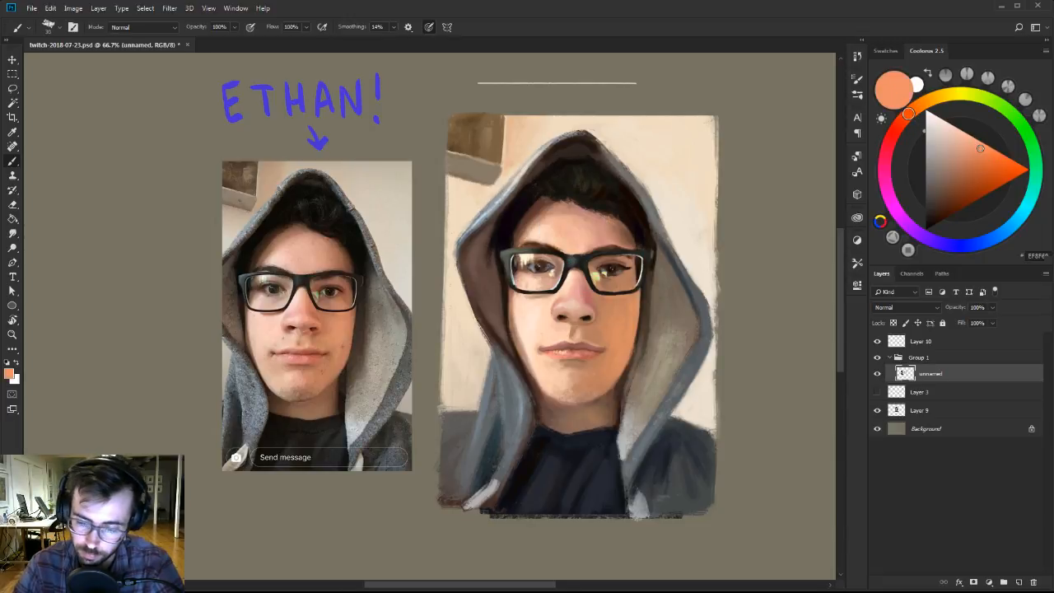
alt+click(541, 229)
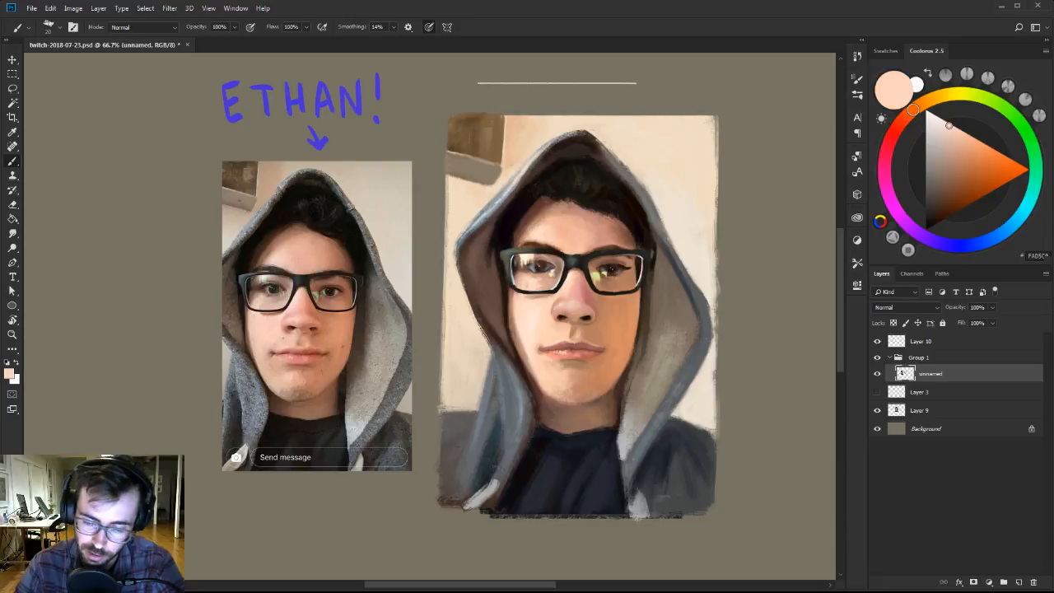
key(])
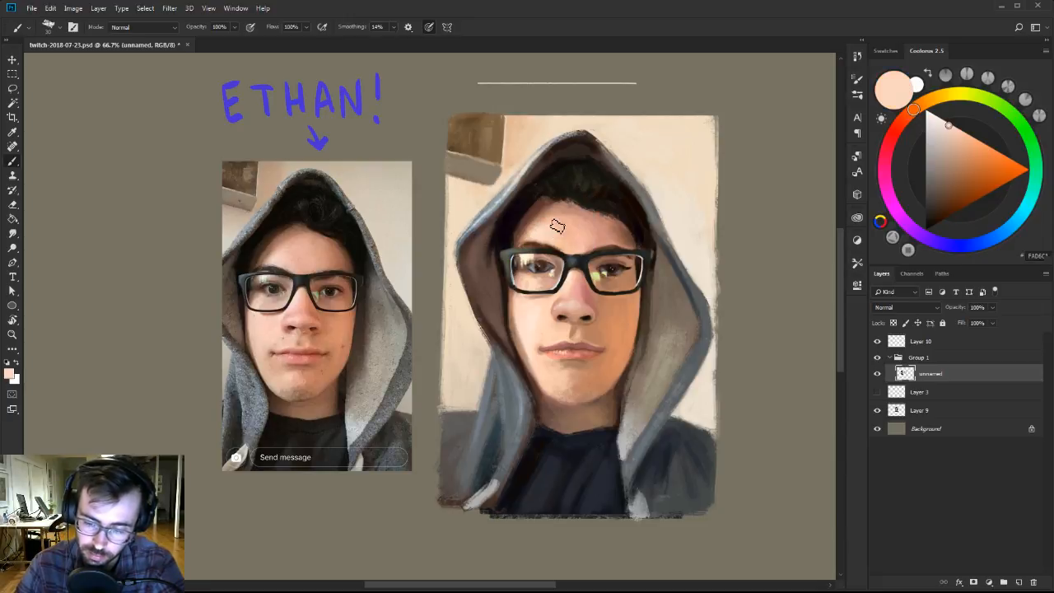
alt+click(556, 225)
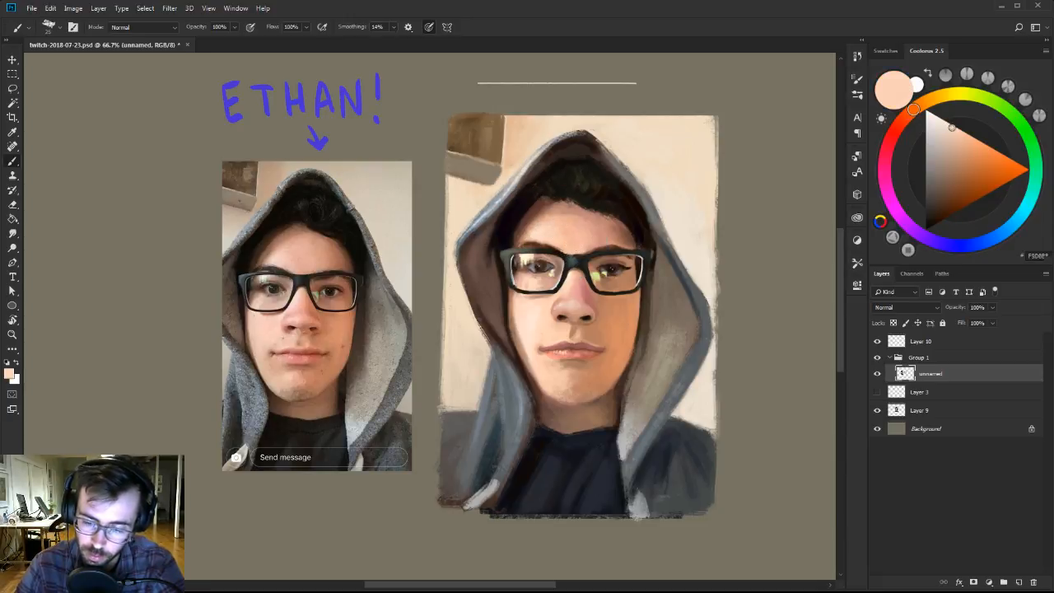
Shade the chin below the lower lip with sampled pinkish and orange tans, using a slightly larger brush.
alt+click(575, 223)
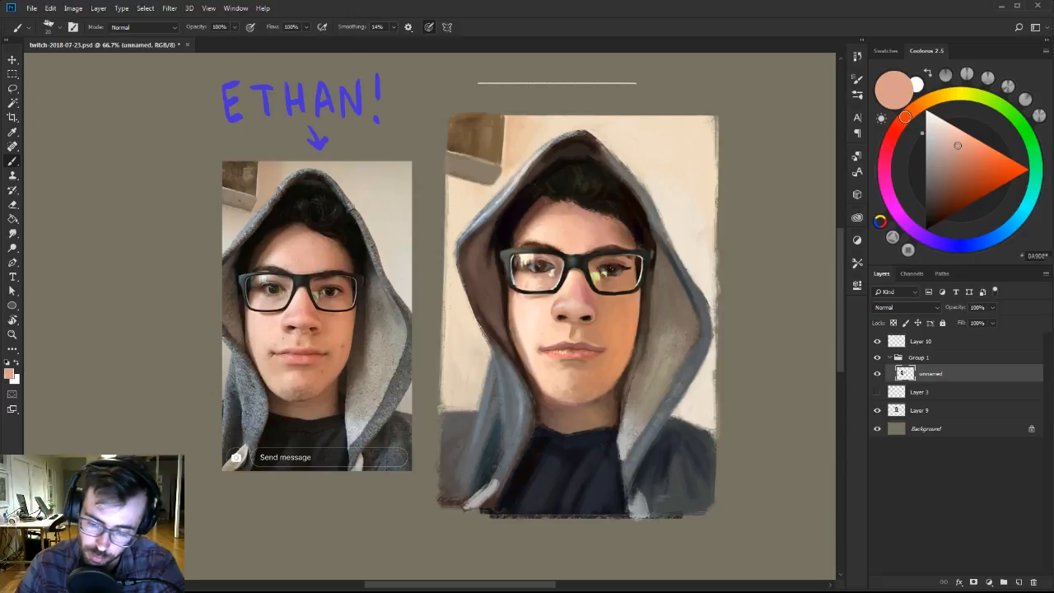
alt+click(575, 394)
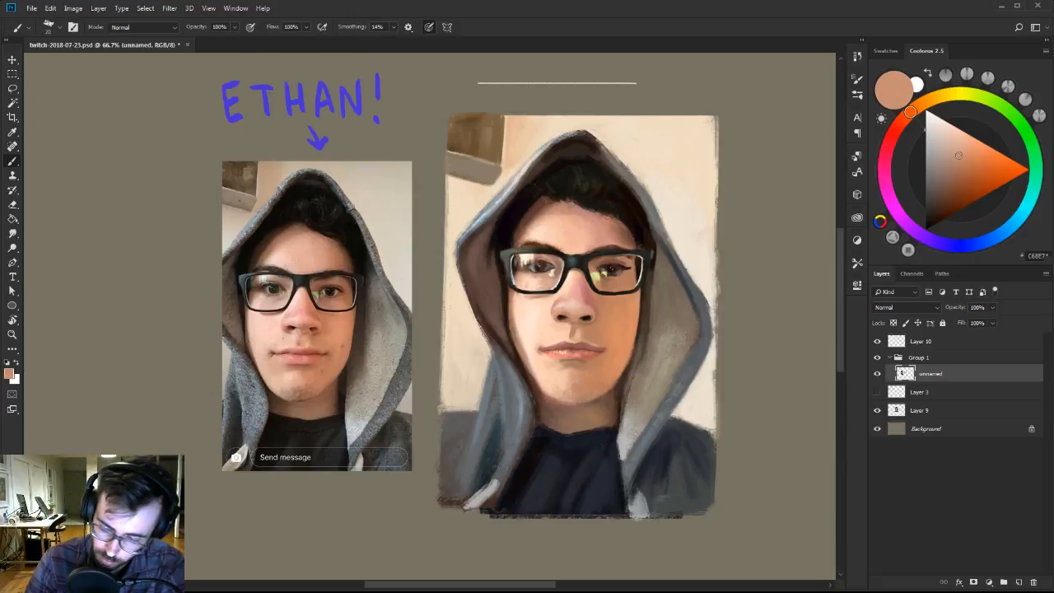
alt+click(580, 379)
key(])
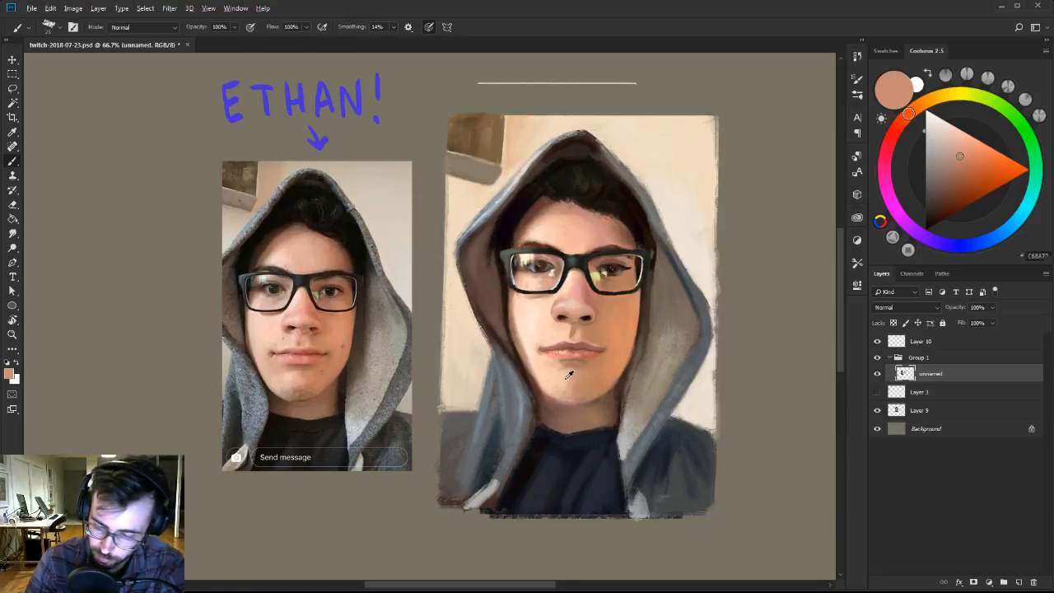
alt+click(567, 380)
alt+click(584, 375)
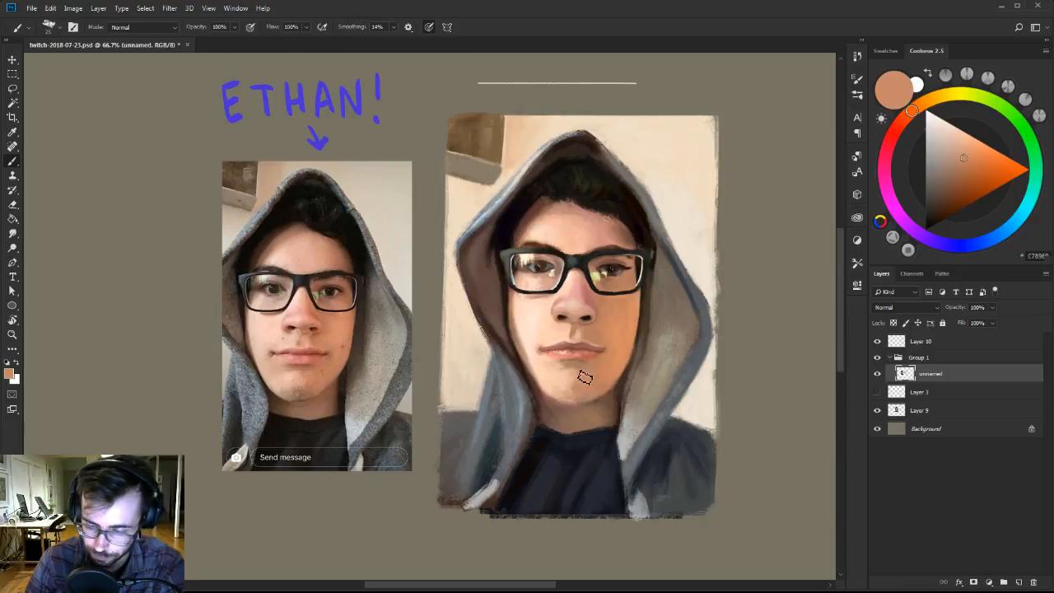
Blend the chin and the skin beside the mouth with sampled light peach and orange tan.
alt+click(567, 382)
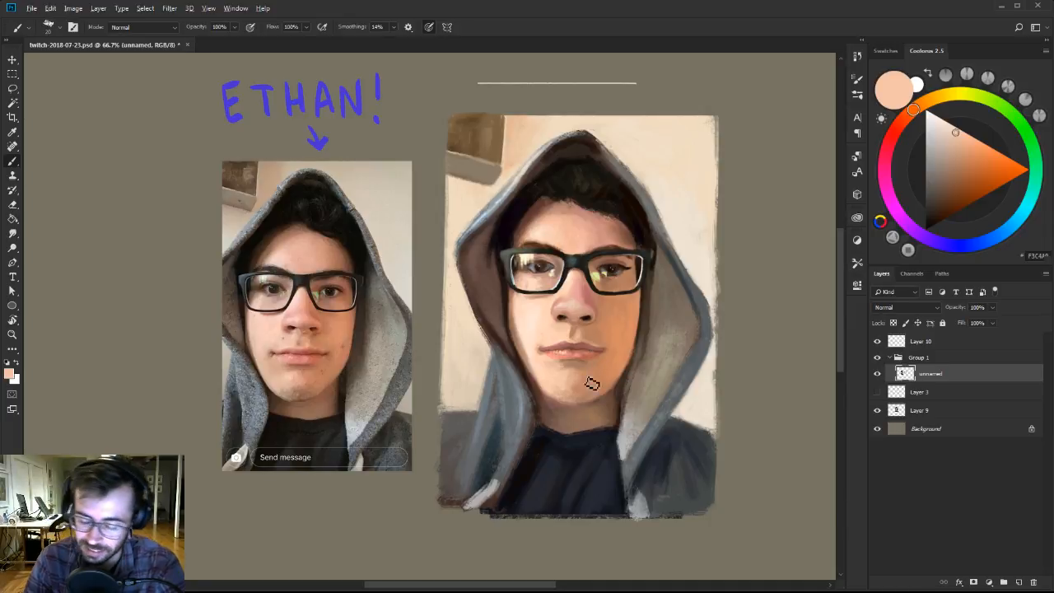
alt+click(590, 381)
alt+click(569, 370)
alt+click(570, 381)
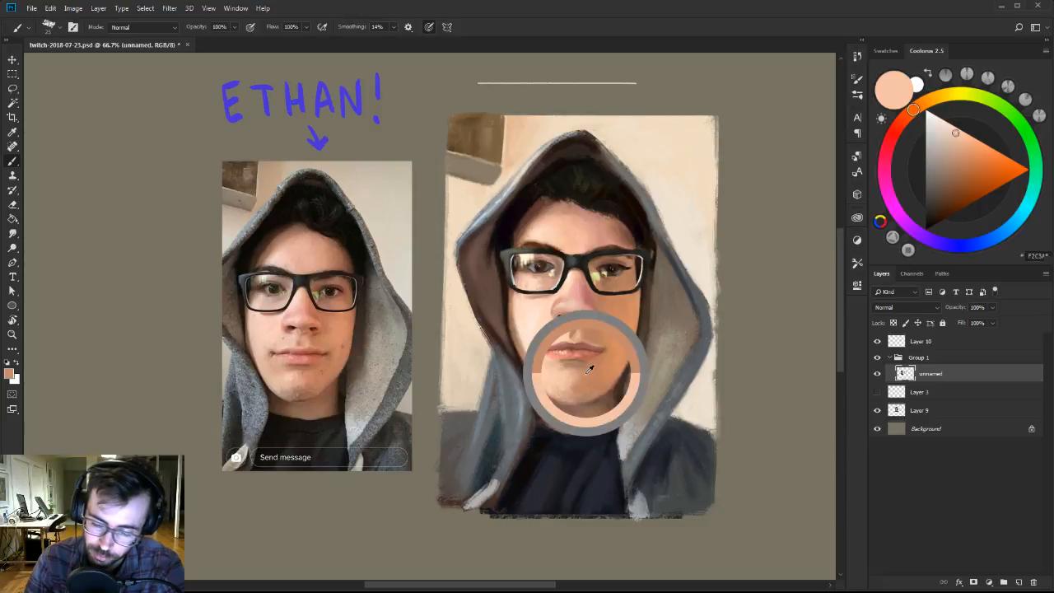
alt+click(569, 377)
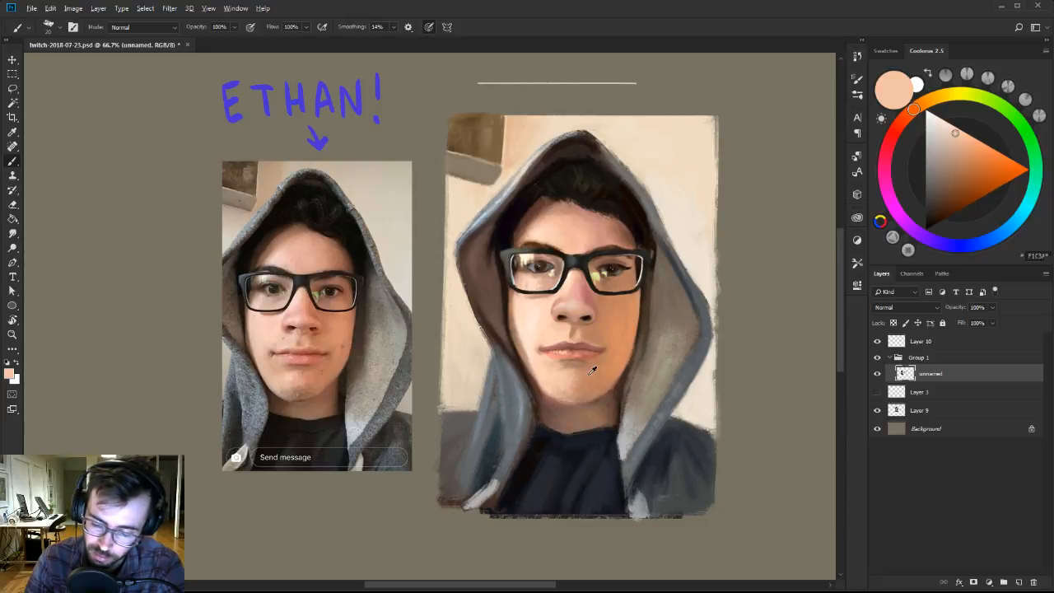
alt+click(594, 376)
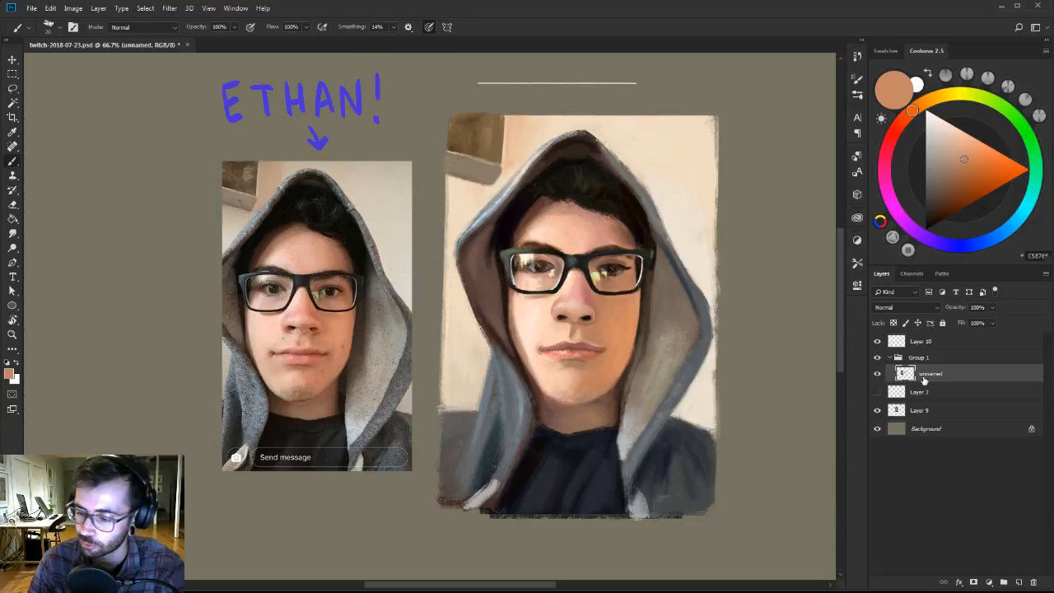
Compare the portrait with and without the unnamed layer by hiding it and showing it again.
click(924, 410)
click(876, 374)
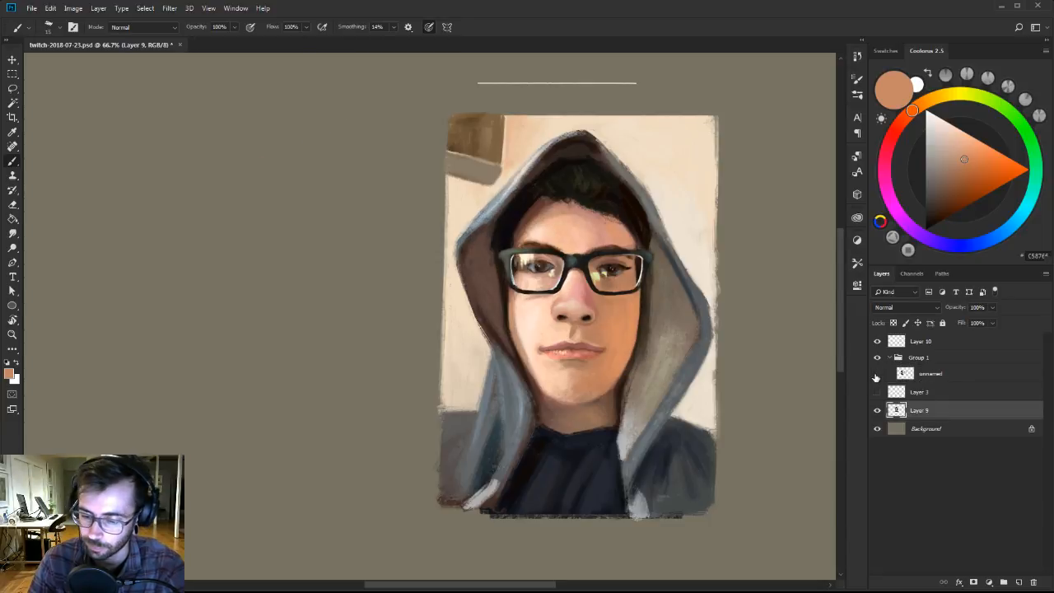
click(877, 375)
Transfer the painted portrait area from the unnamed layer to a new layer above Layer 9 and merge it down into Layer 9.
click(934, 372)
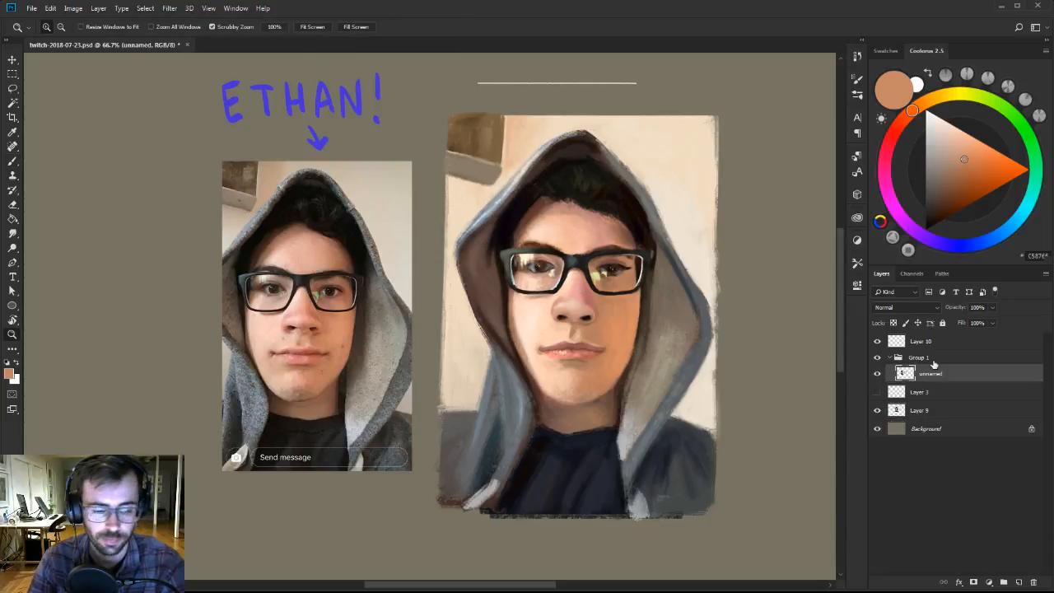
key(m)
mouse_move(437, 104)
mouse_down()
mouse_move(498, 219)
mouse_move(721, 509)
mouse_move(764, 532)
mouse_up()
drag(733, 459, 722, 455)
click(728, 452)
click(947, 412)
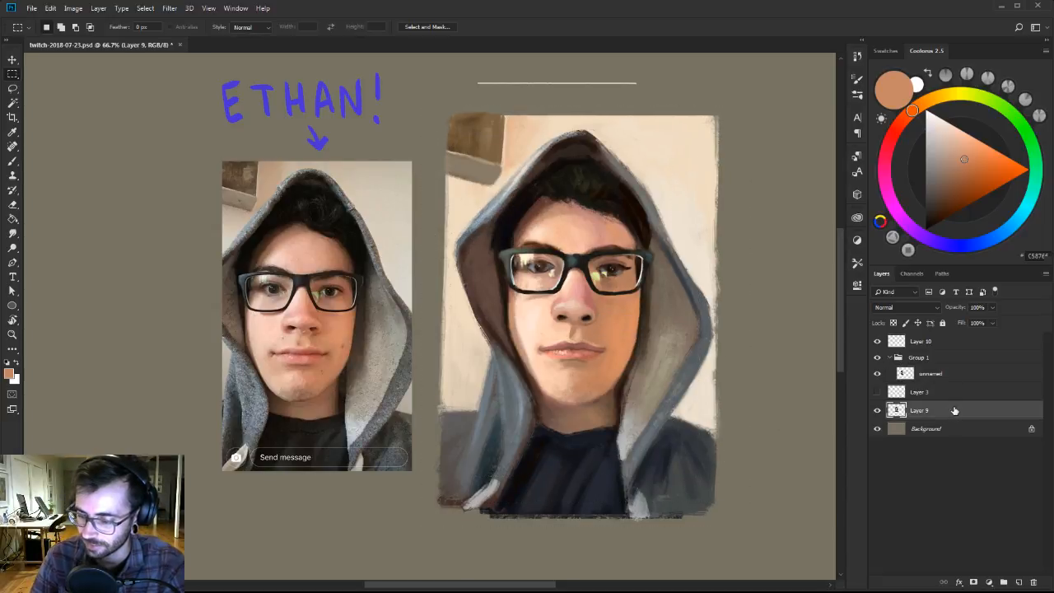
key(ctrl+shift+alt+n)
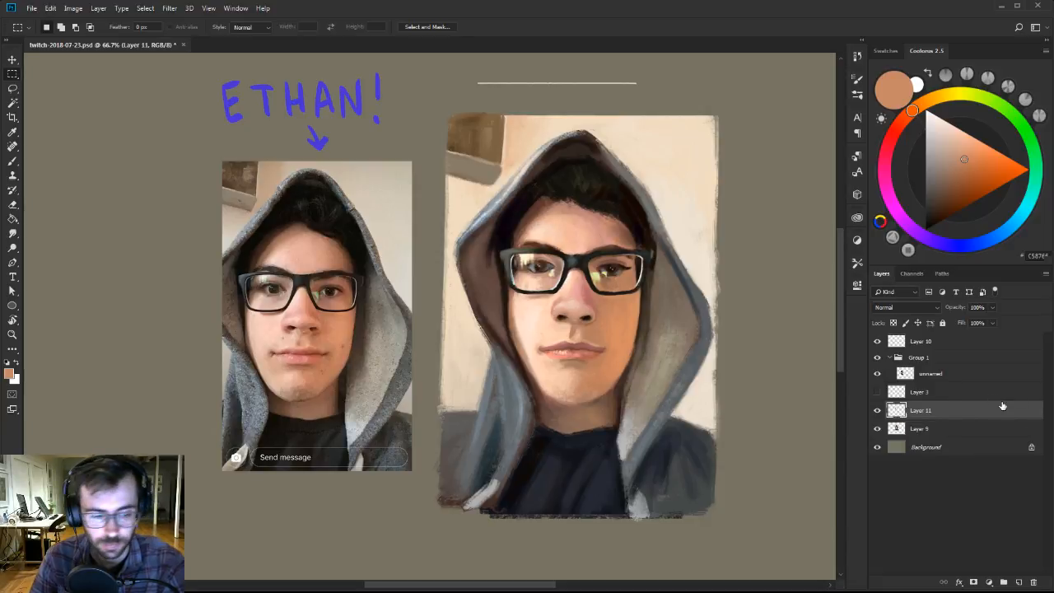
key(ctrl+e)
Darken the edge of the right jaw against the hood with sampled dark and mid browns, using a small brush.
key(b)
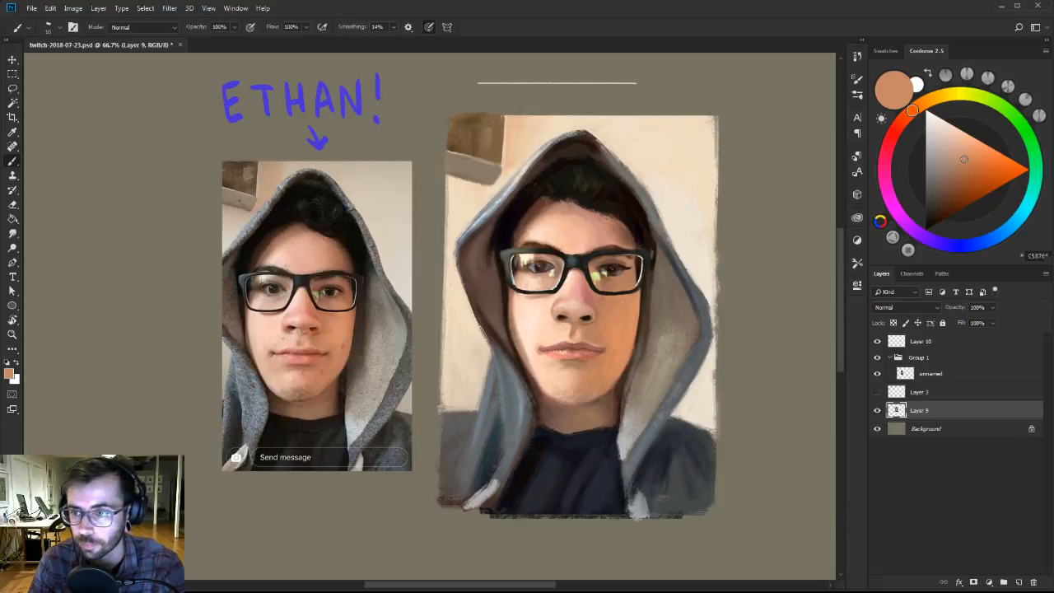
alt+click(629, 367)
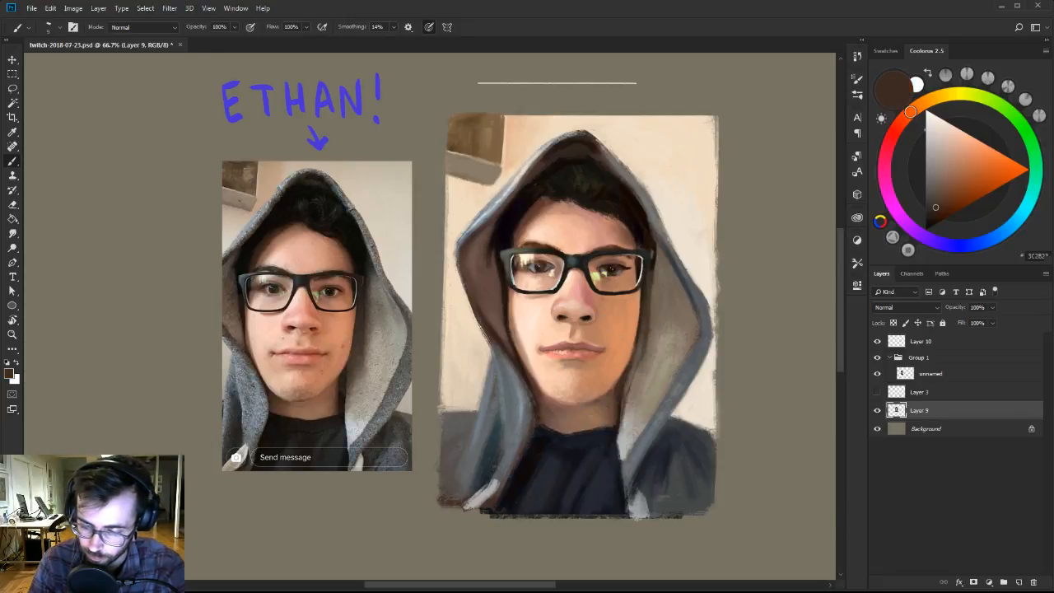
alt+click(616, 401)
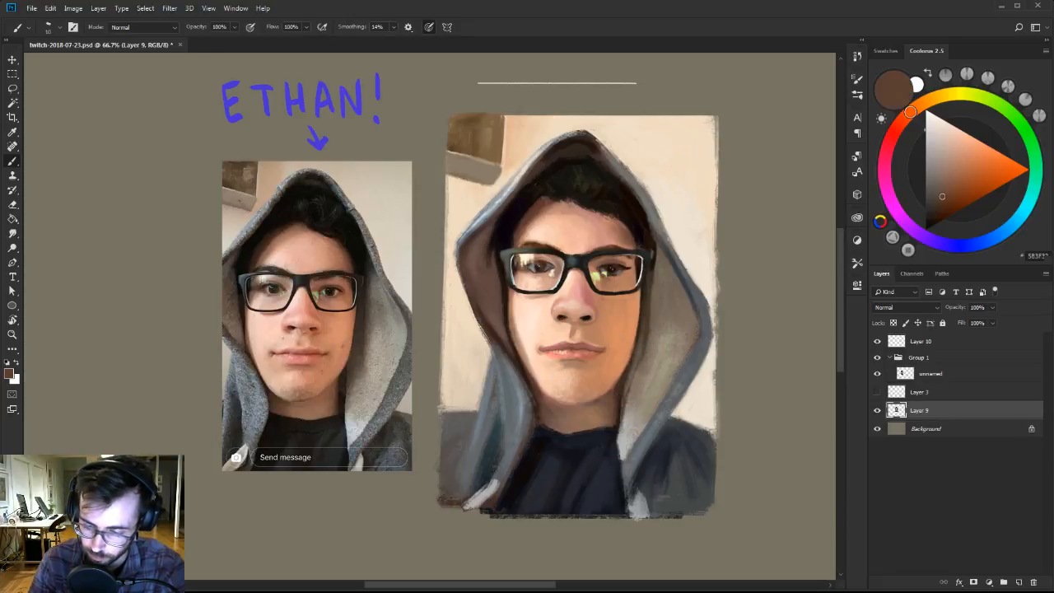
drag(629, 370, 624, 391)
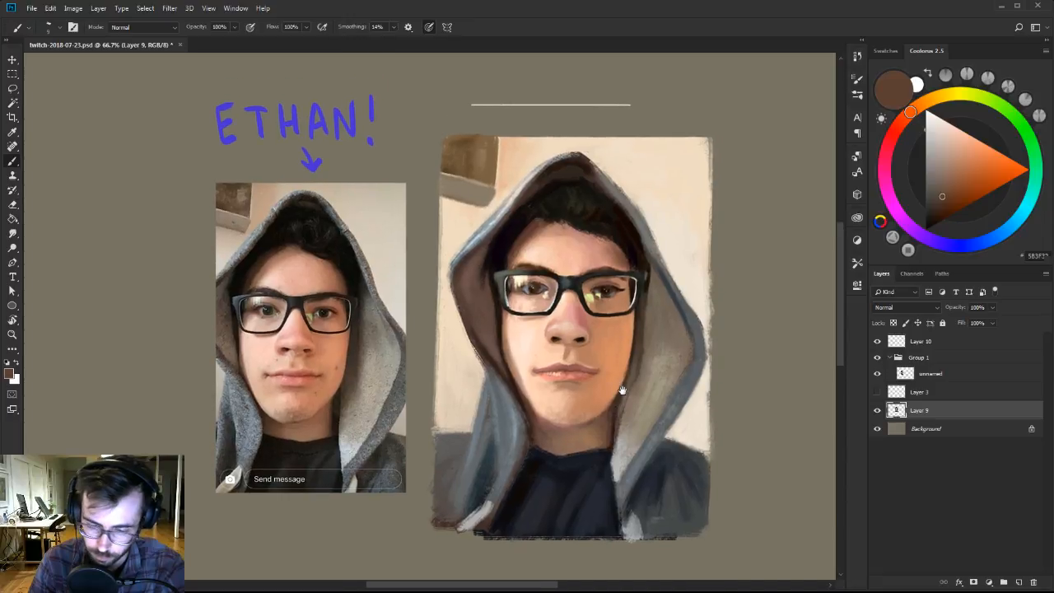
Blend the centre and right of the forehead with sampled dusty pink and light peach, gradually reducing the brush size.
alt+click(607, 250)
alt+click(579, 232)
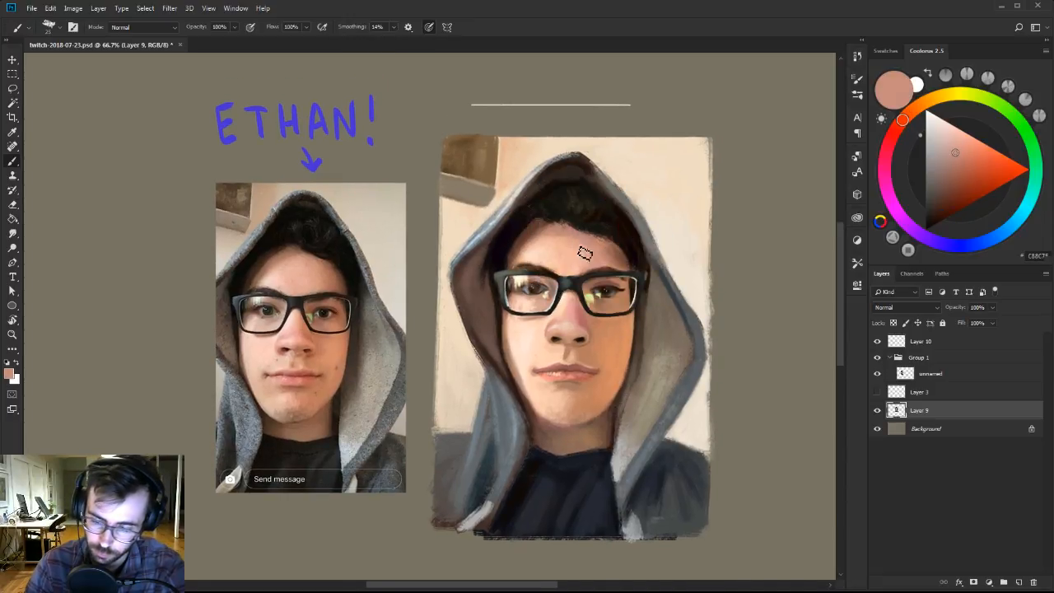
alt+click(562, 239)
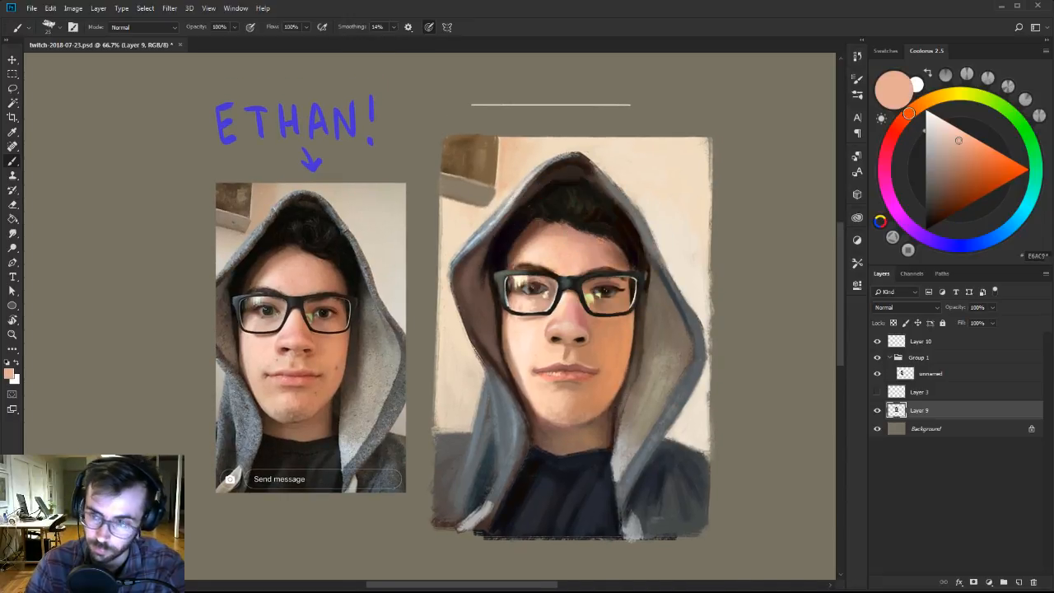
key([)
alt+click(590, 239)
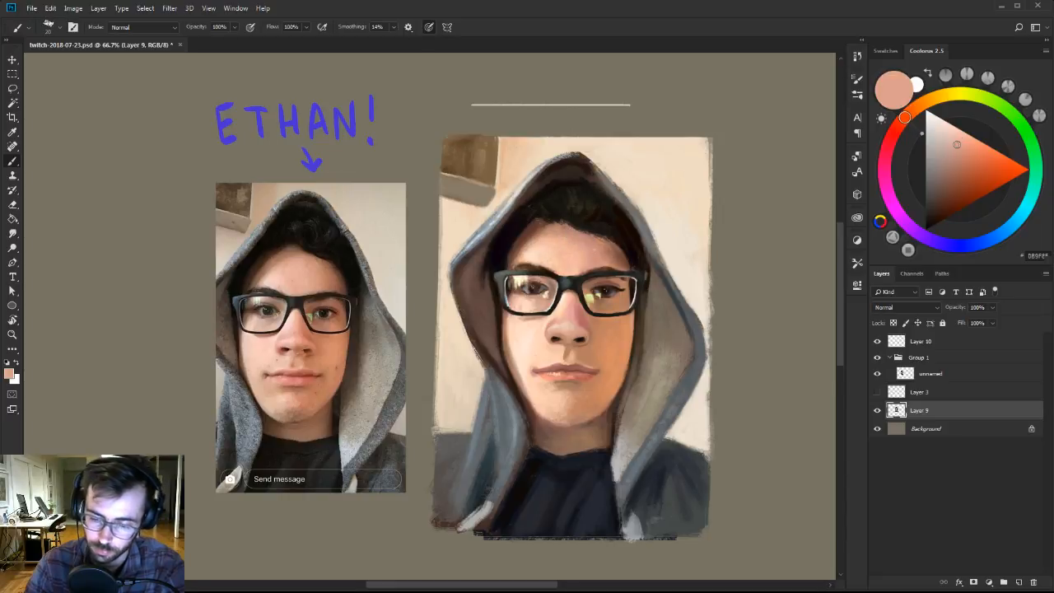
alt+click(595, 263)
key([)
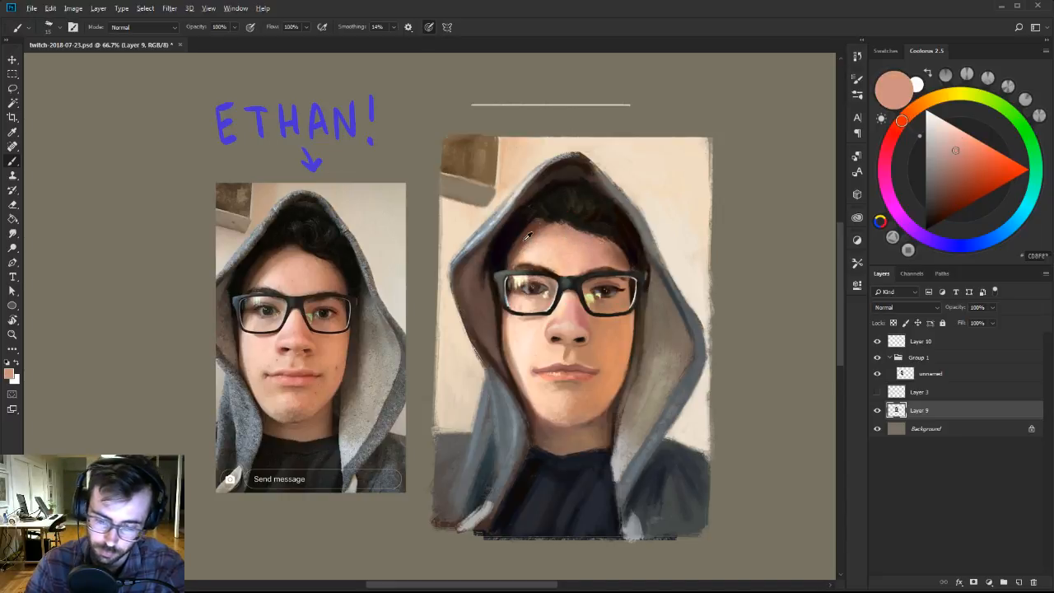
Refine the left hairline and temple with sampled reddish brown and near-black, using a smaller brush.
alt+click(527, 236)
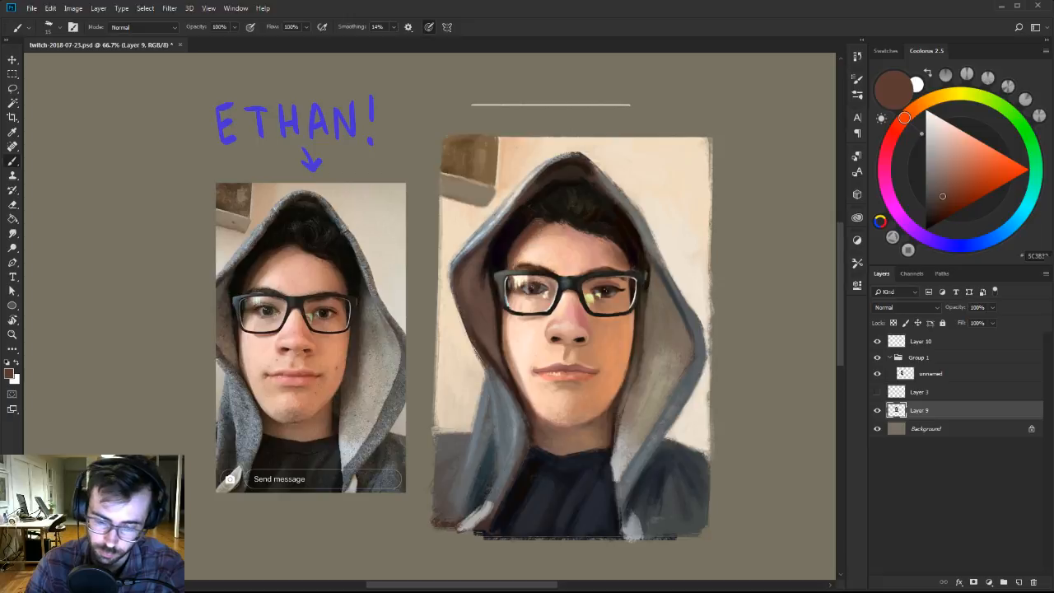
key([)
alt+click(499, 255)
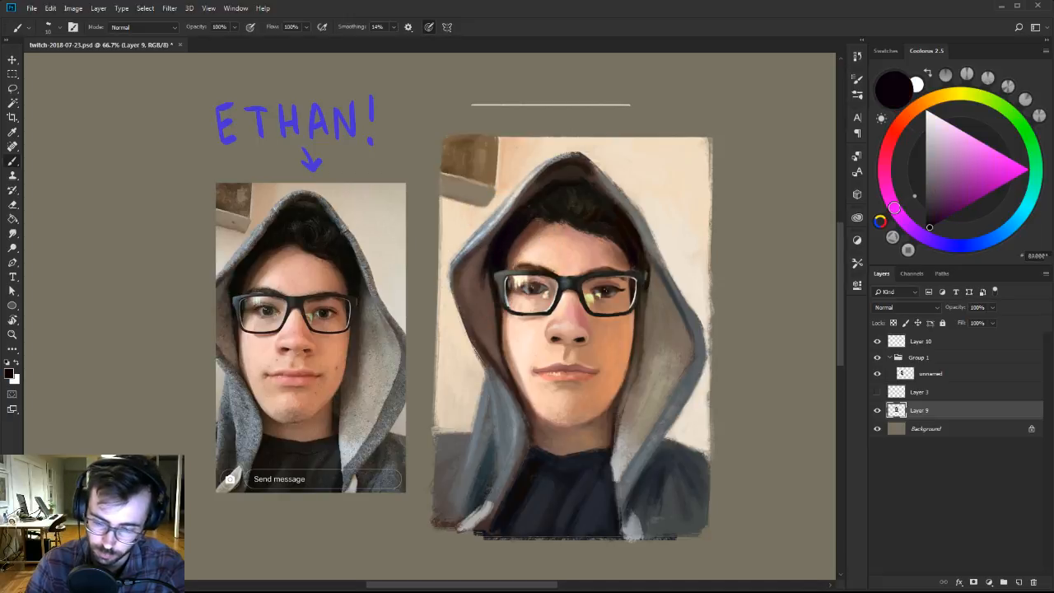
Lighten the hood's left inner lining with a paler greyish brown mixed from its sampled colour, using a larger brush.
alt+click(492, 293)
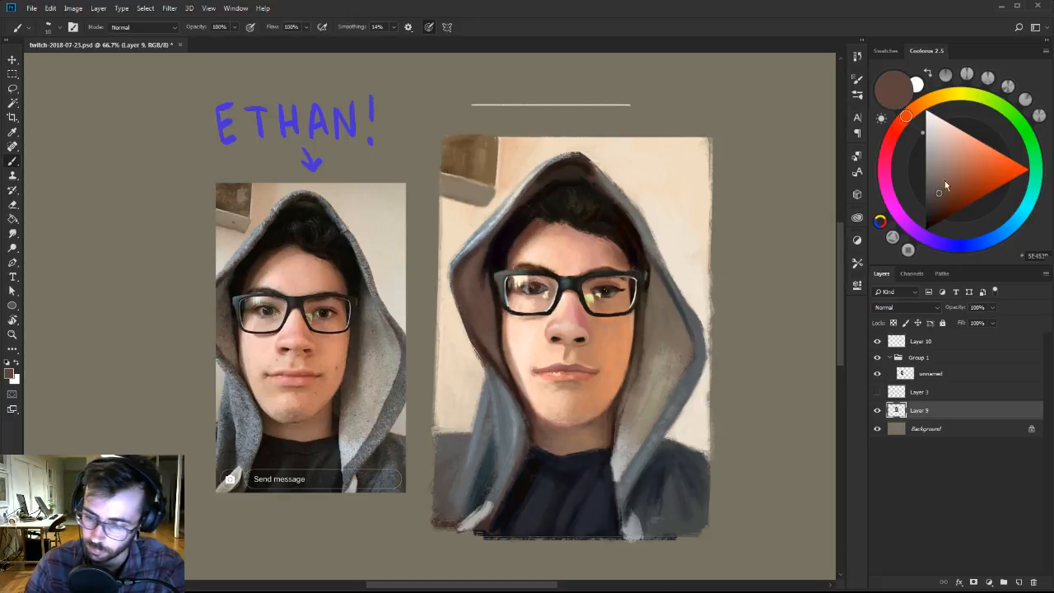
drag(945, 180, 940, 167)
key(])
key(])
key(])
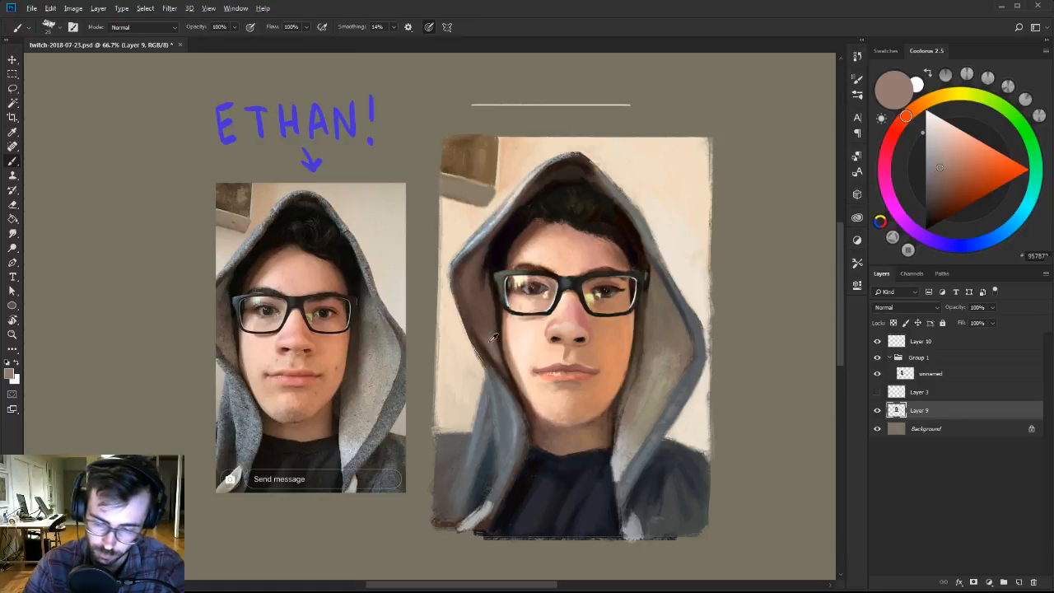
alt+click(491, 347)
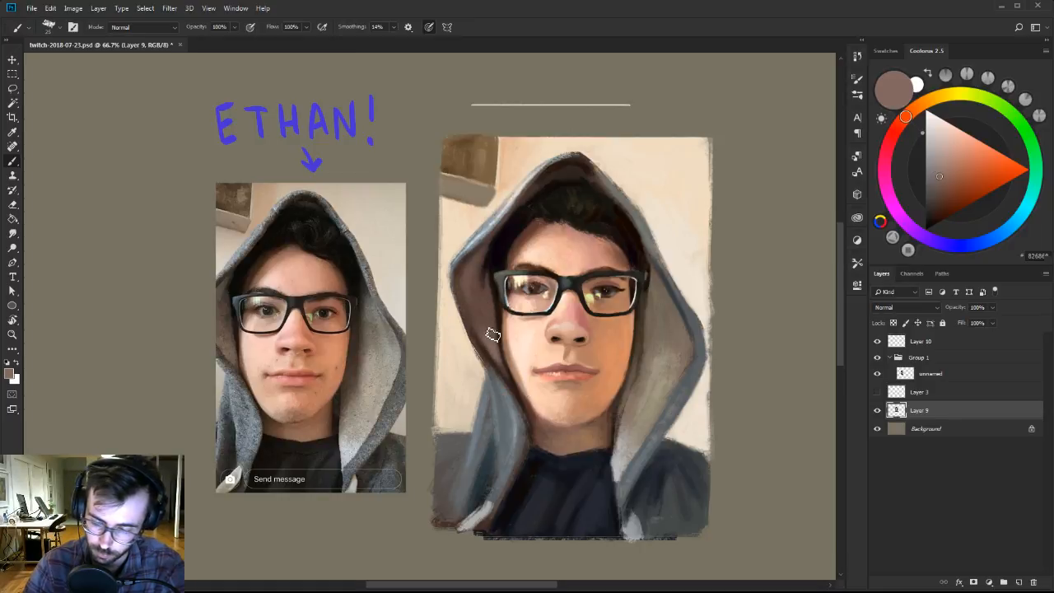
Rework the hood's right lining and outer edge with lighter beige, sampled blue-grey and olive grey.
alt+click(655, 384)
click(944, 159)
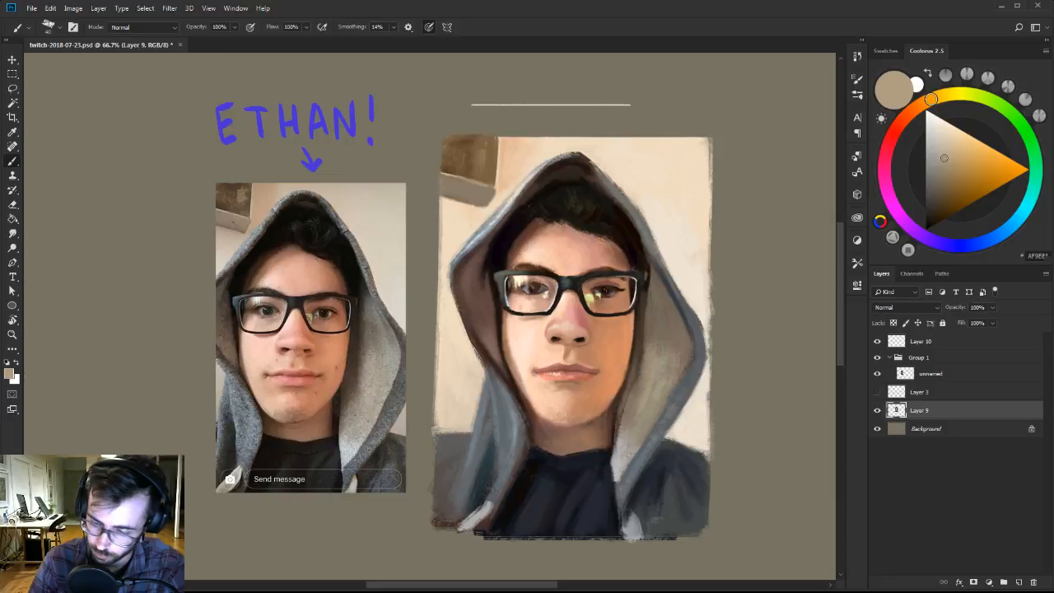
key([)
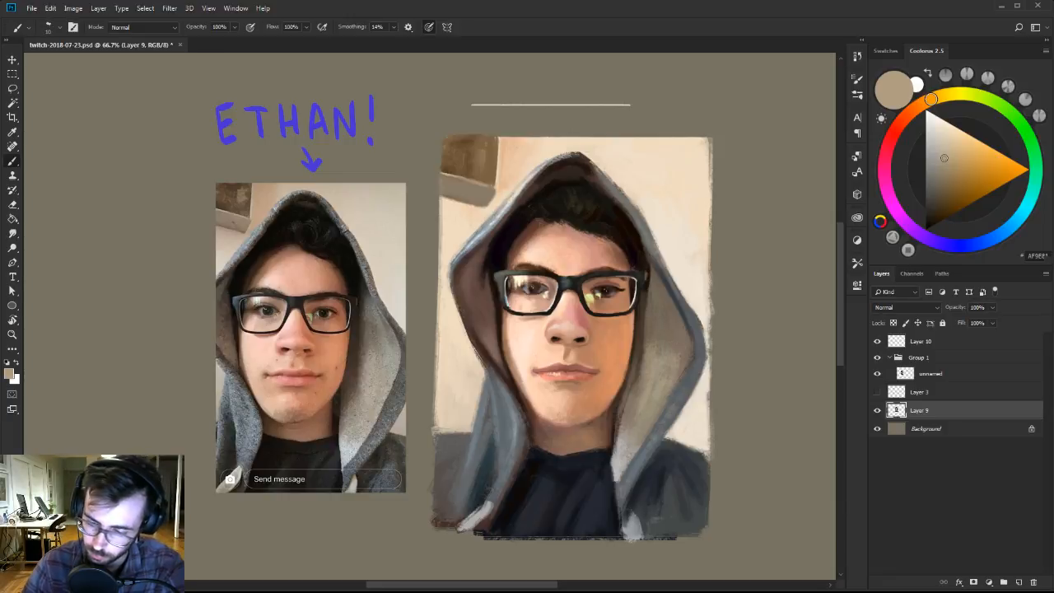
alt+click(699, 376)
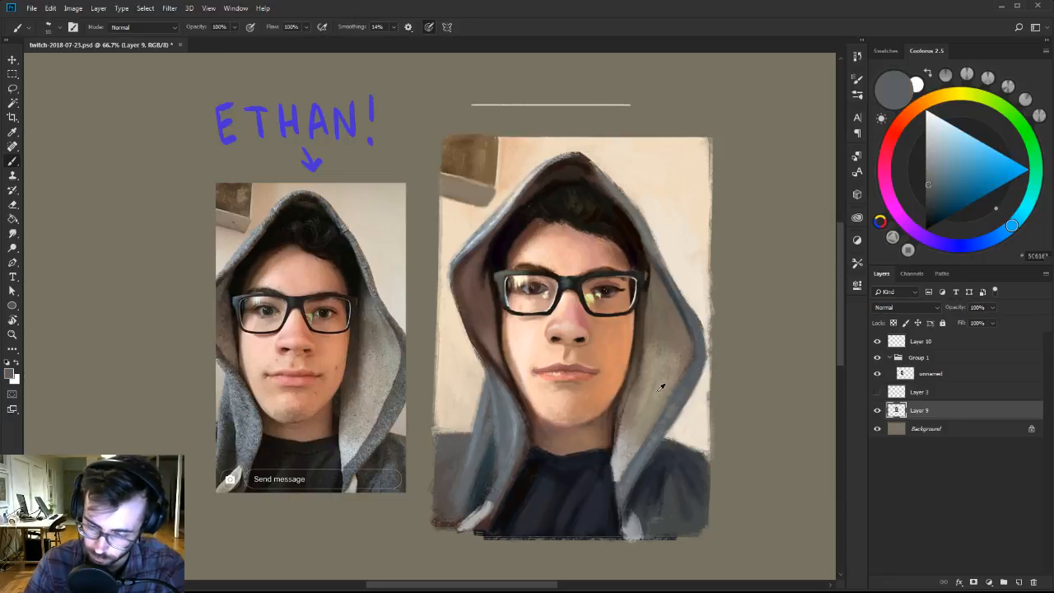
alt+click(660, 387)
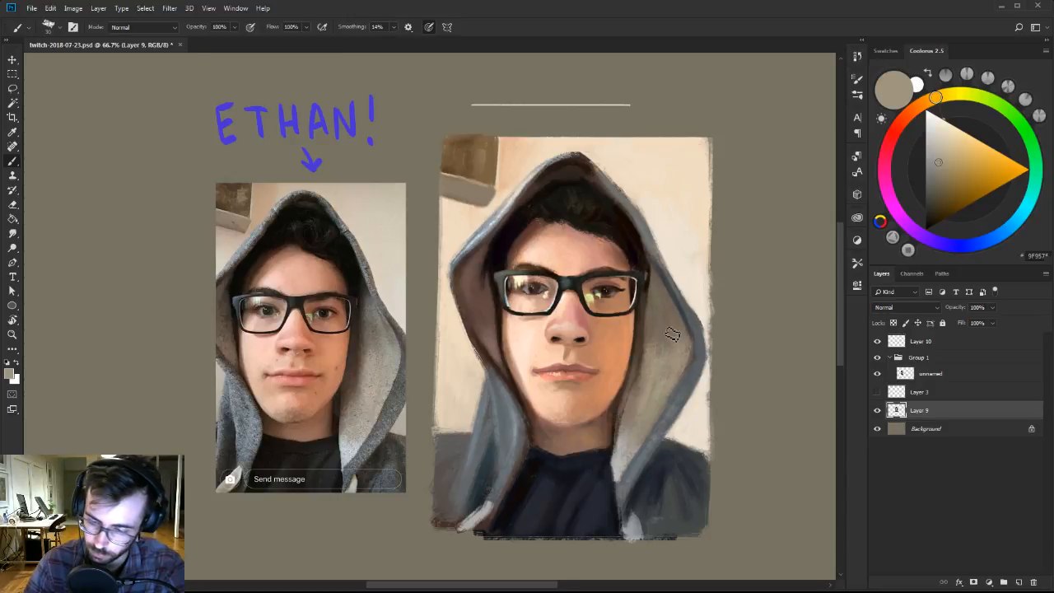
Highlight the lower tip of the hood's right lining with pale bluish white and blend it upward with sampled light greys.
alt+click(622, 463)
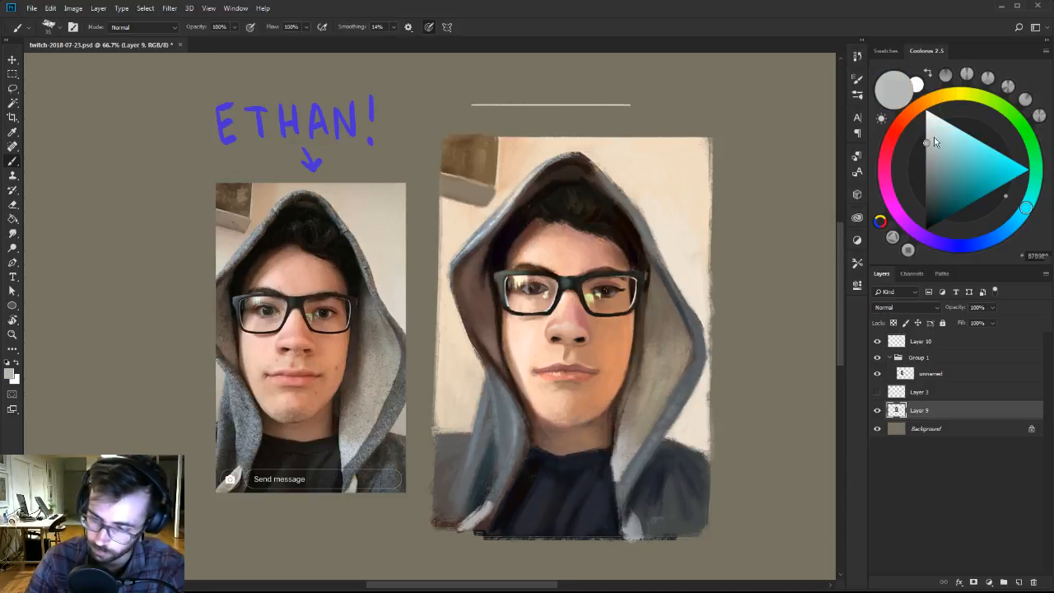
drag(934, 137, 932, 127)
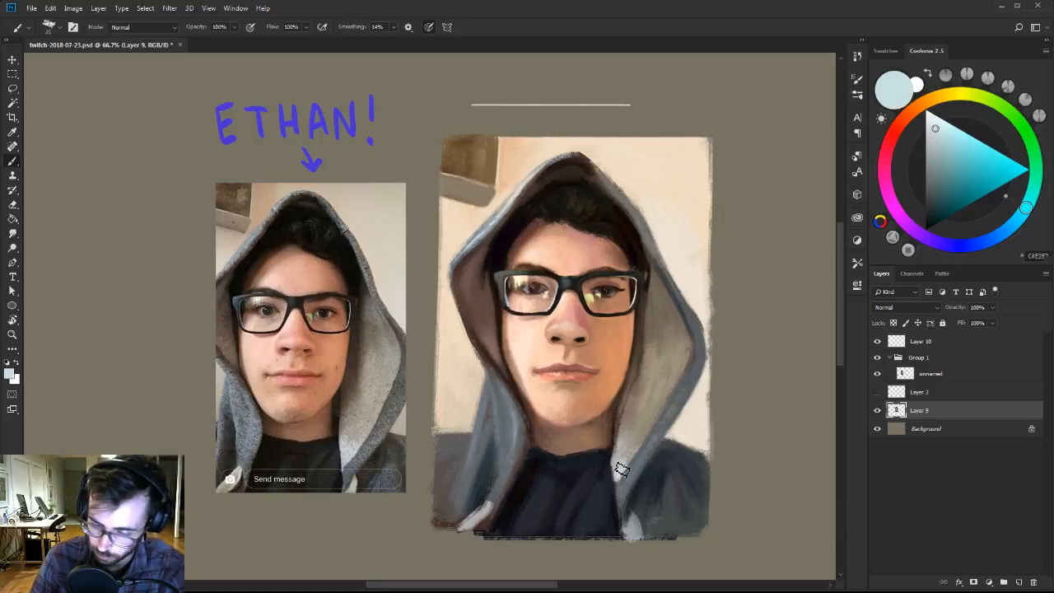
click(931, 128)
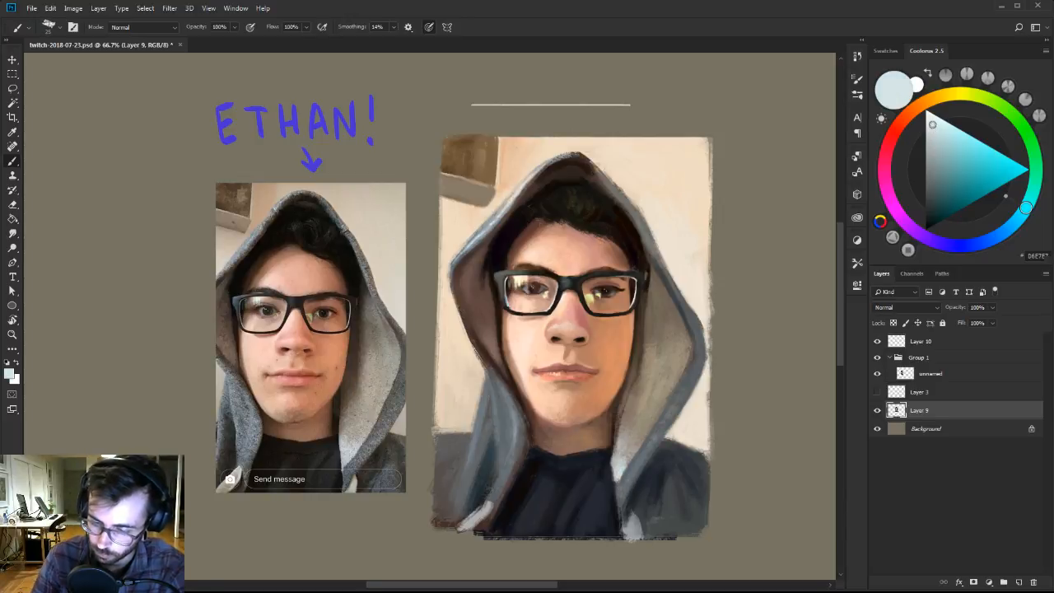
mouse_move(642, 438)
mouse_down()
mouse_move(630, 455)
mouse_move(641, 442)
mouse_up()
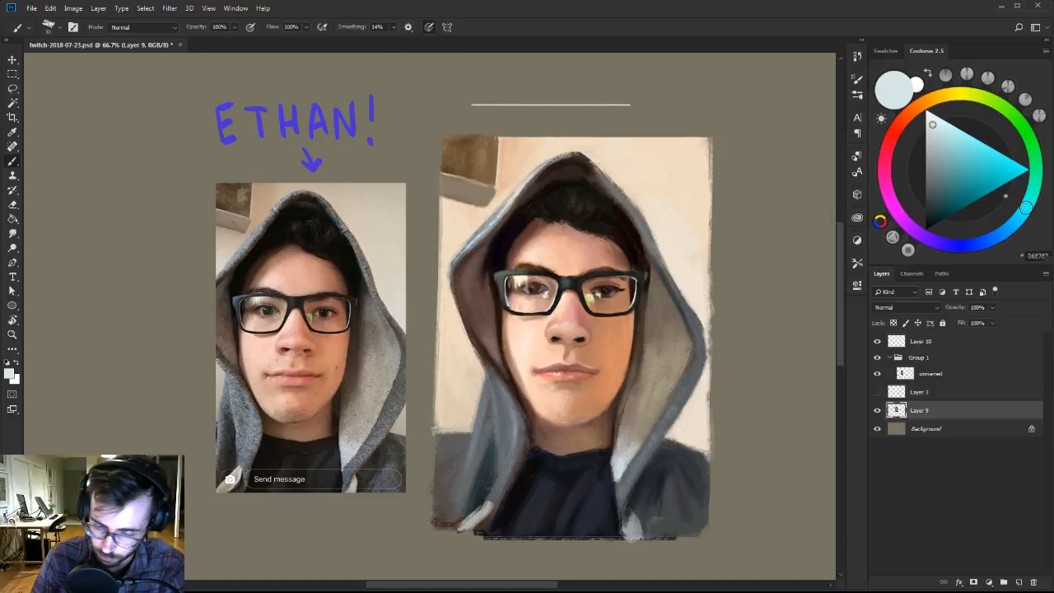
alt+click(635, 442)
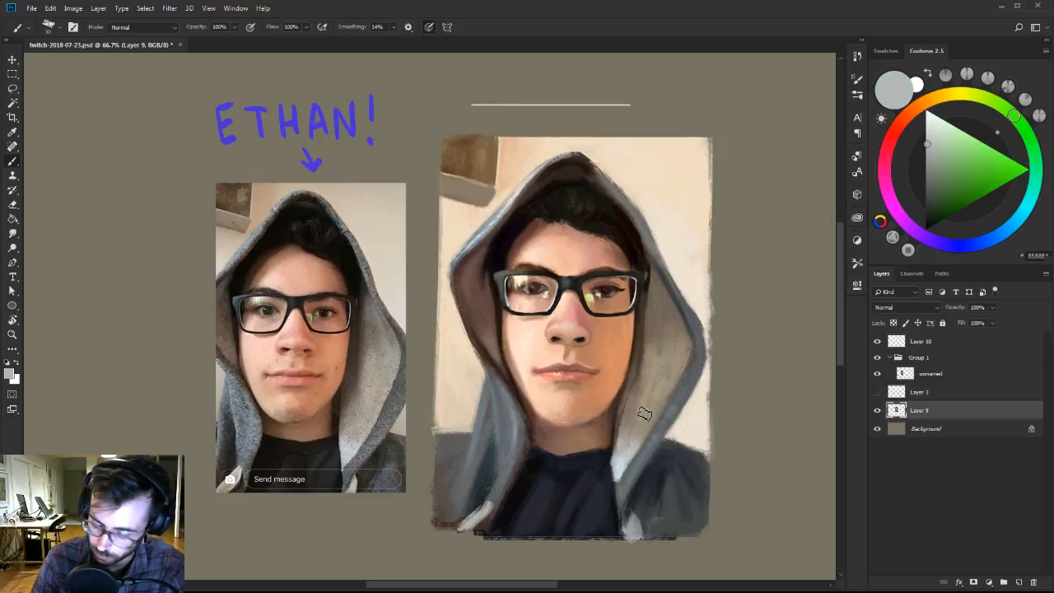
alt+click(639, 442)
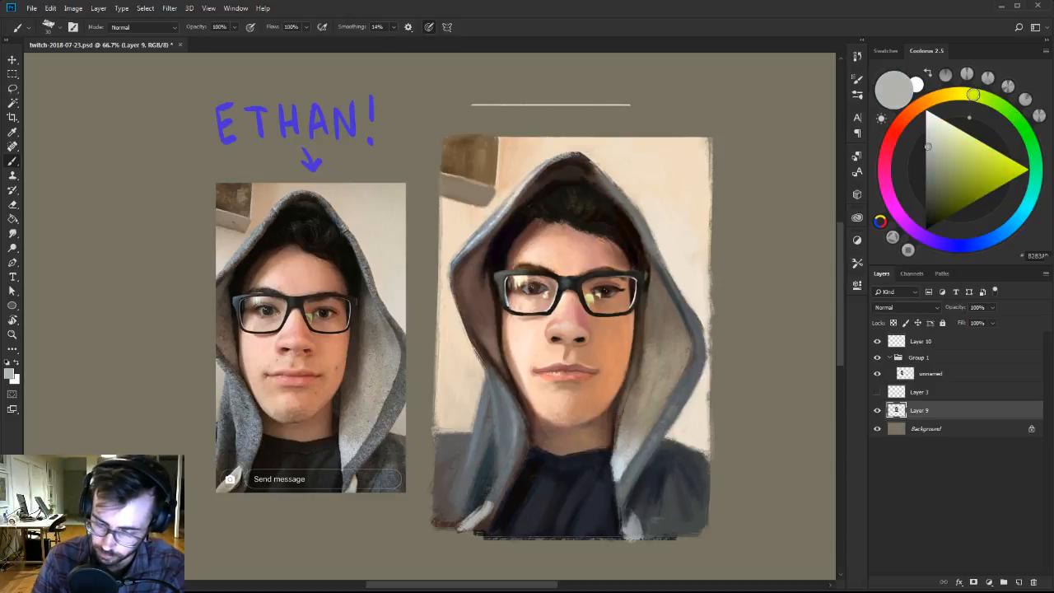
Blend the lower part of the hood's right lining and edge with sampled warm grey, greyish brown and blue-grey.
alt+click(639, 430)
alt+click(627, 433)
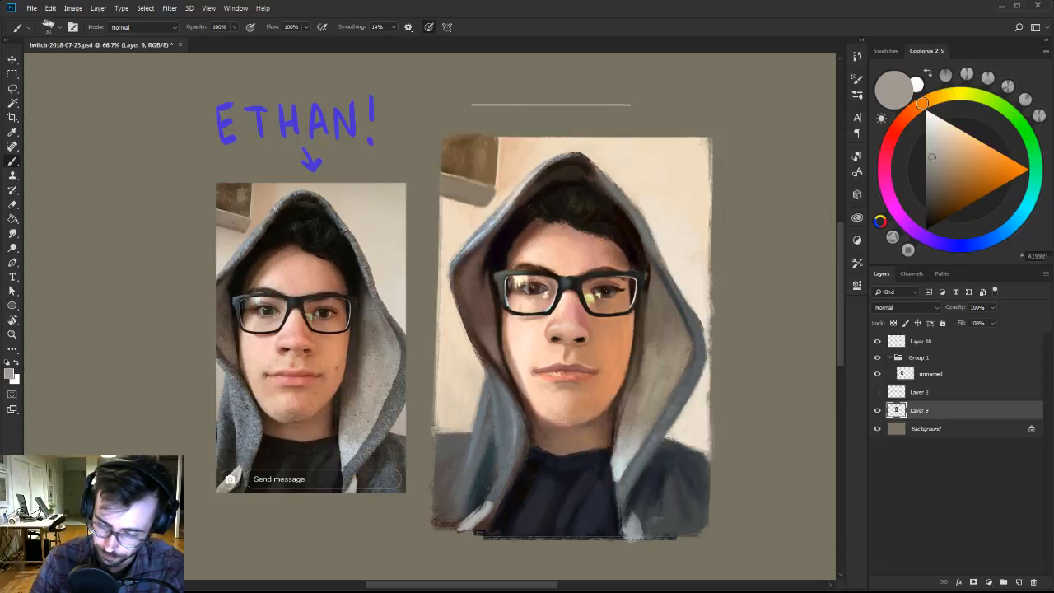
alt+click(640, 399)
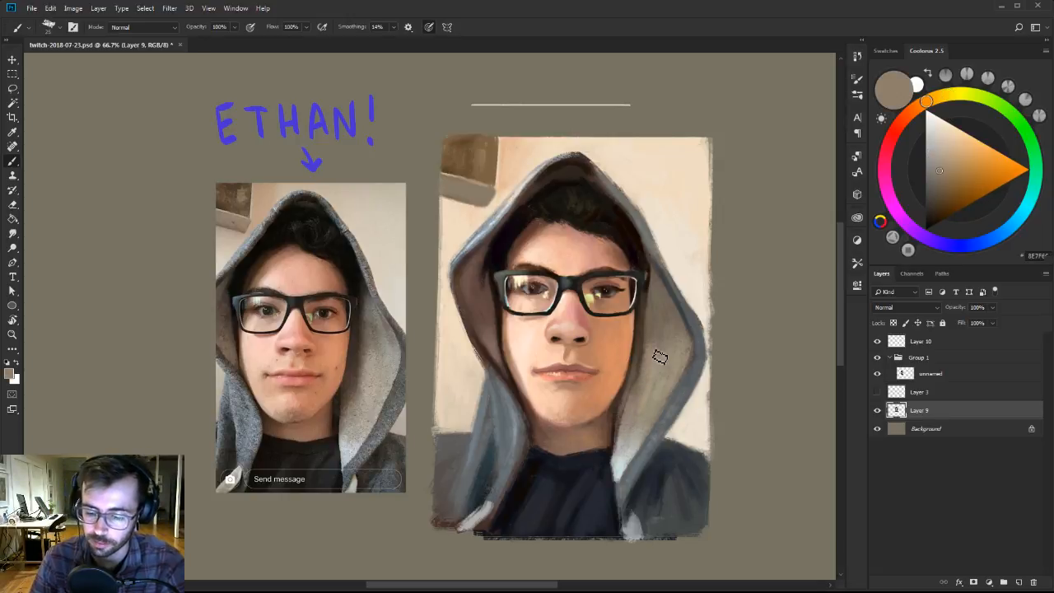
alt+click(648, 446)
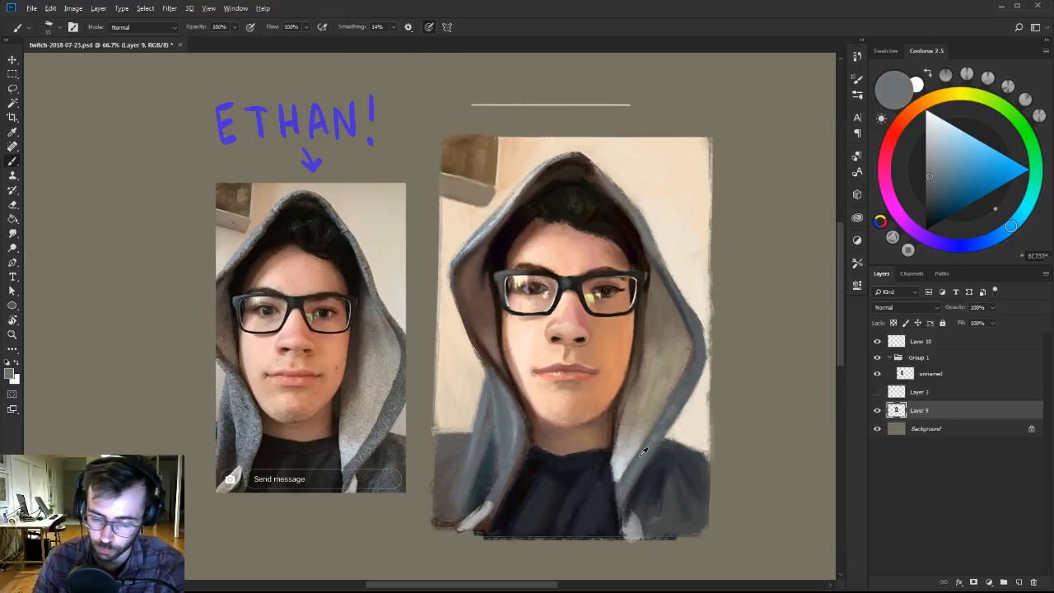
alt+click(632, 477)
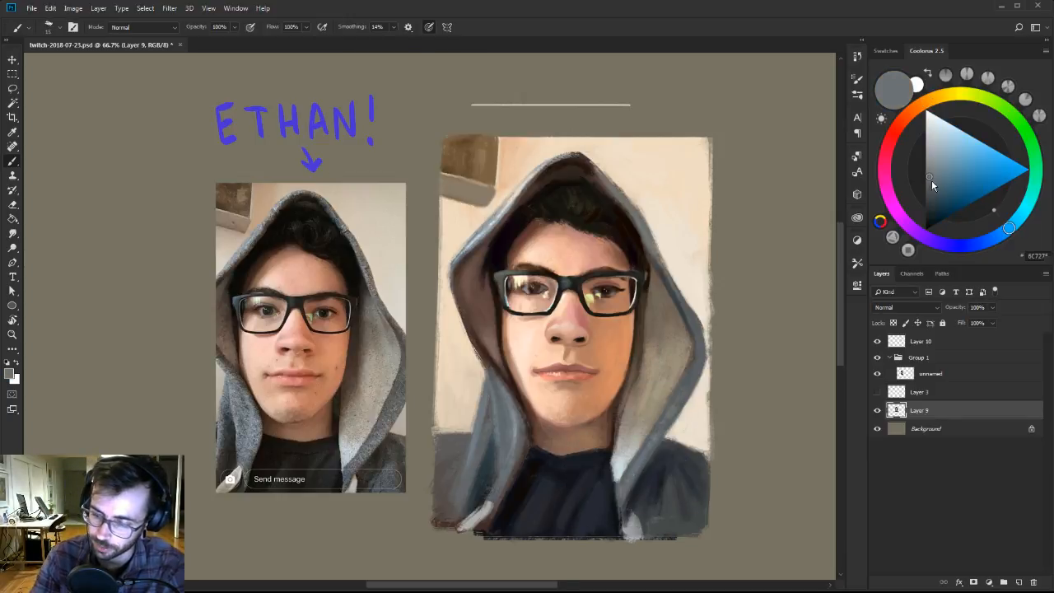
Shade with dark blue-grey, then add pale blue fabric texture to the left shoulder with a larger brush and sampled grey.
drag(931, 179, 932, 200)
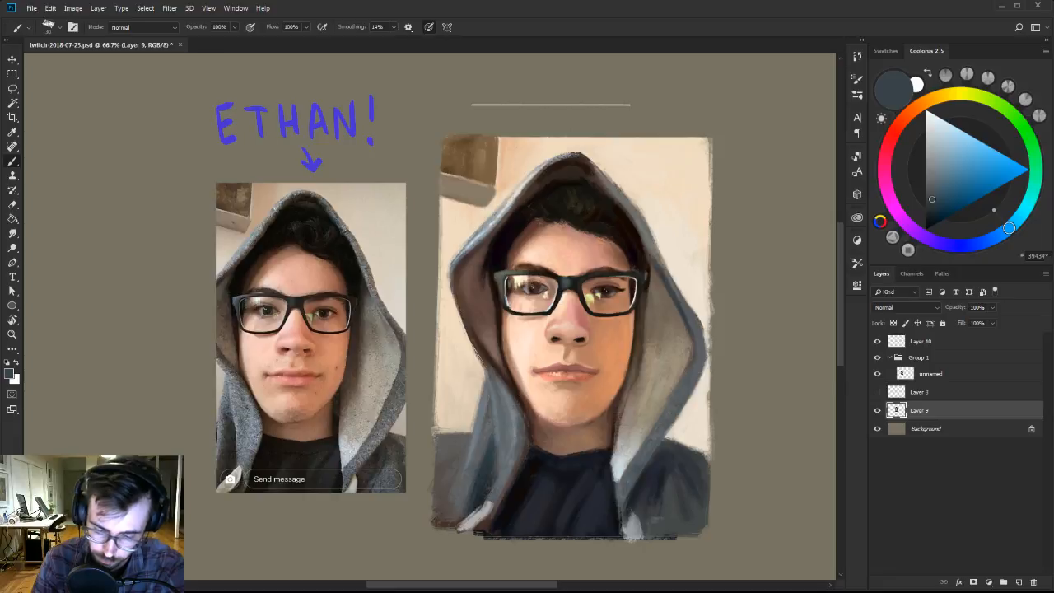
drag(934, 163, 937, 138)
key(])
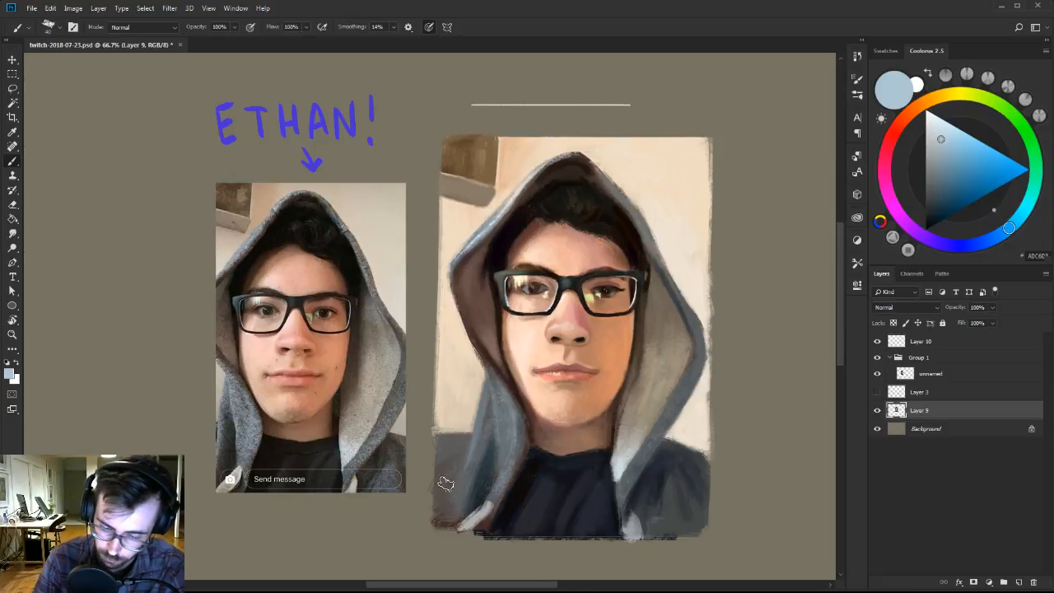
alt+click(454, 449)
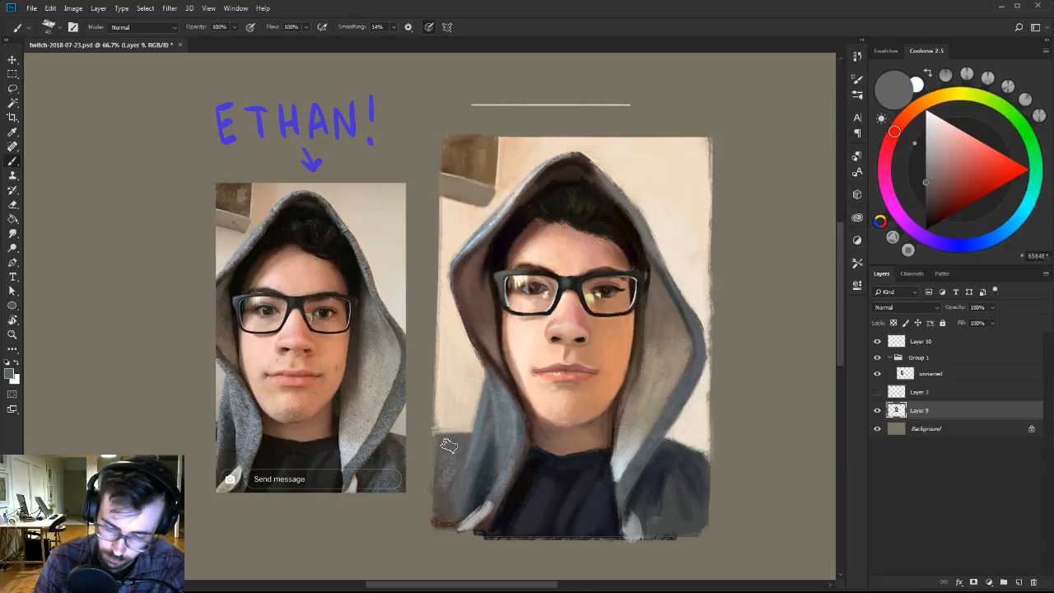
Texture the right shoulder of the jacket with pale teal and light blue-grey, blending it with sampled mid grey.
alt+click(681, 476)
drag(937, 187, 947, 155)
drag(669, 524, 671, 488)
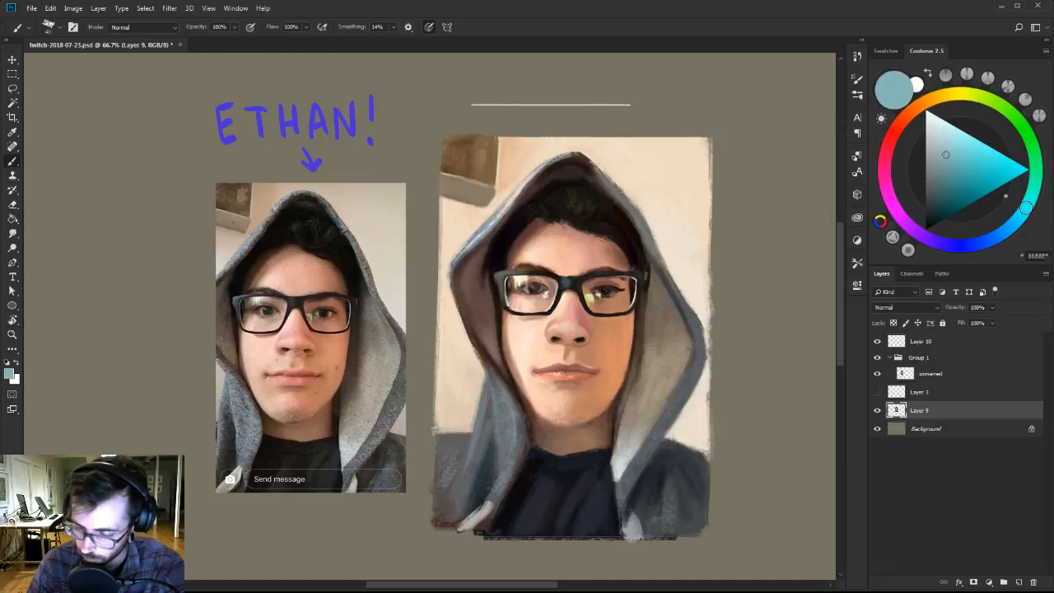
click(932, 156)
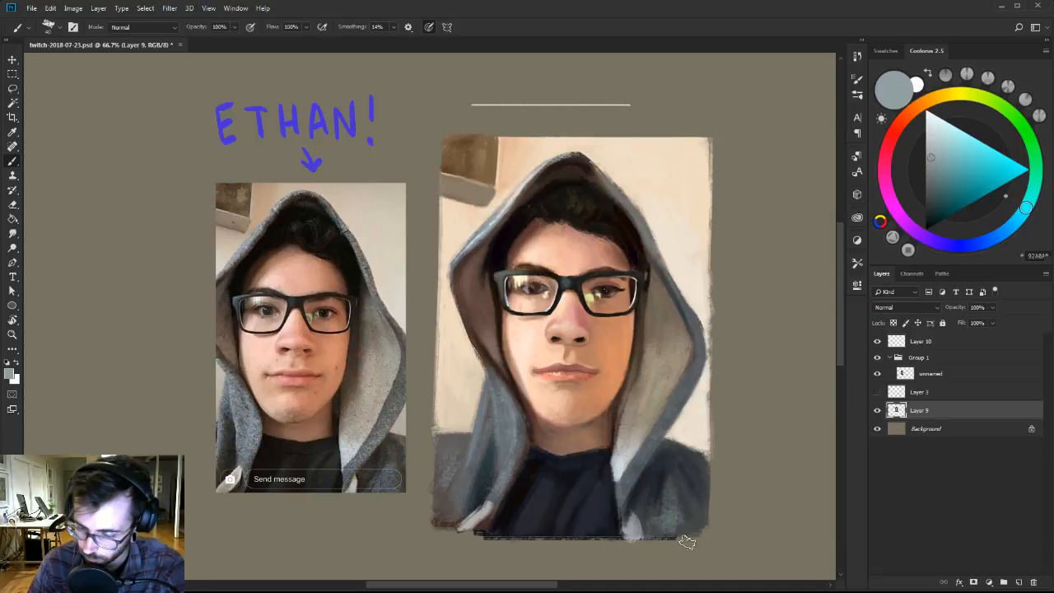
alt+click(689, 493)
alt+click(673, 506)
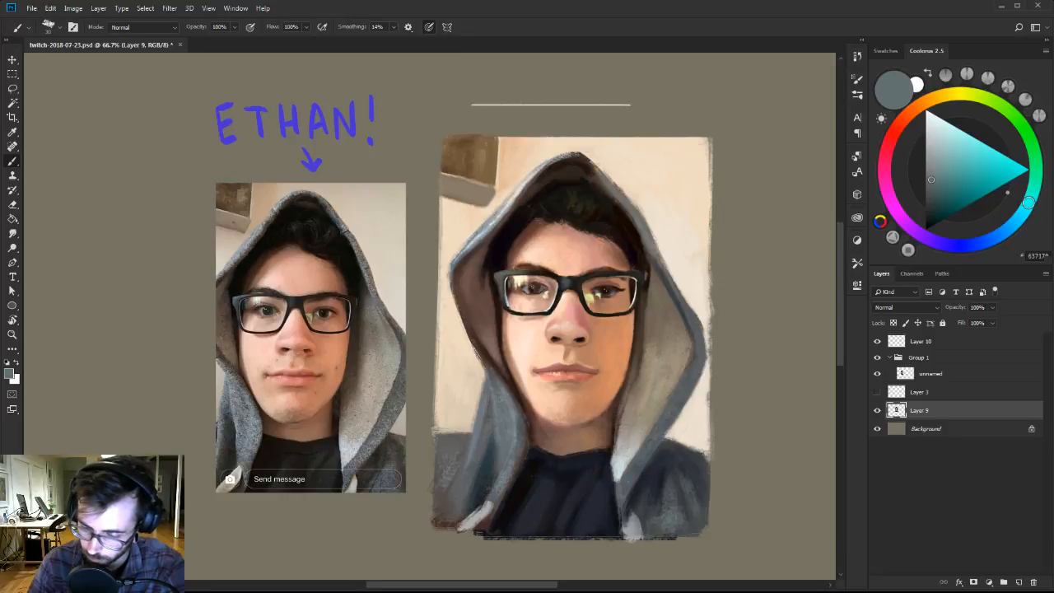
Darken the shirt and its collar area with sampled dark navy tones, using a progressively smaller brush.
alt+click(649, 486)
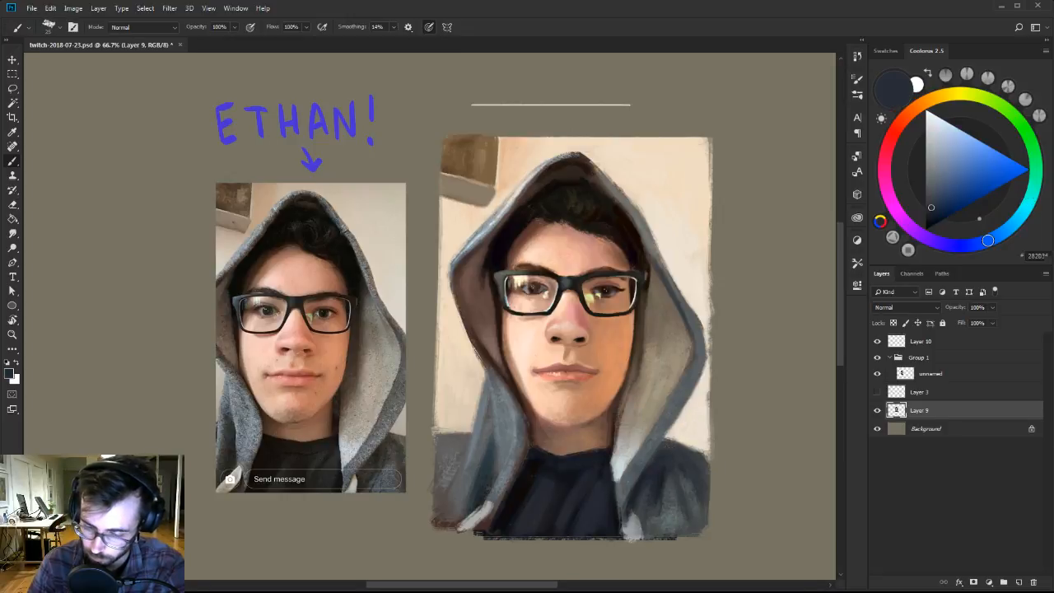
alt+click(605, 506)
key([)
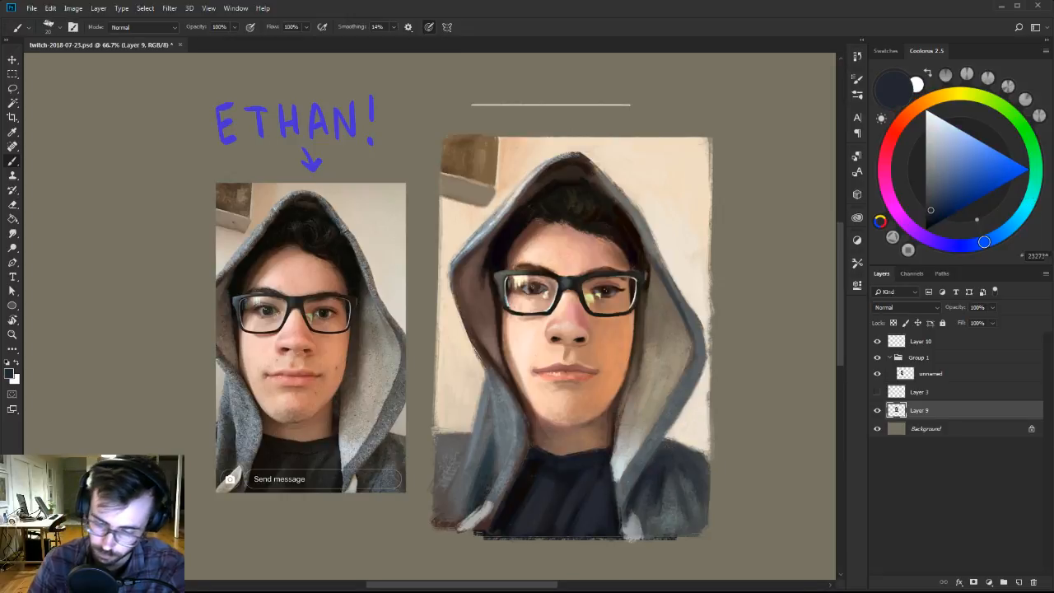
alt+click(577, 414)
key([)
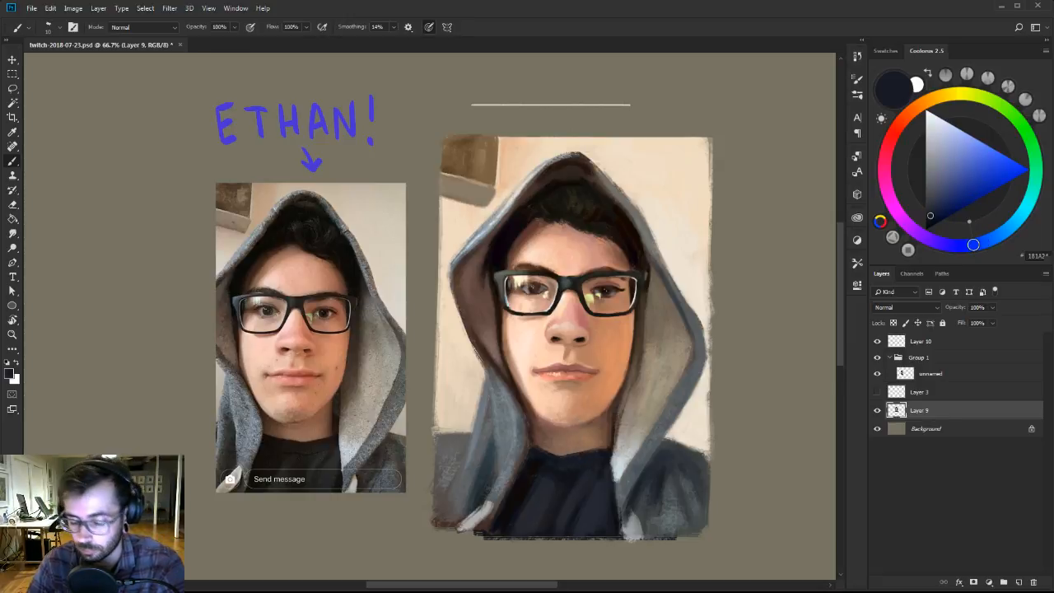
alt+click(568, 458)
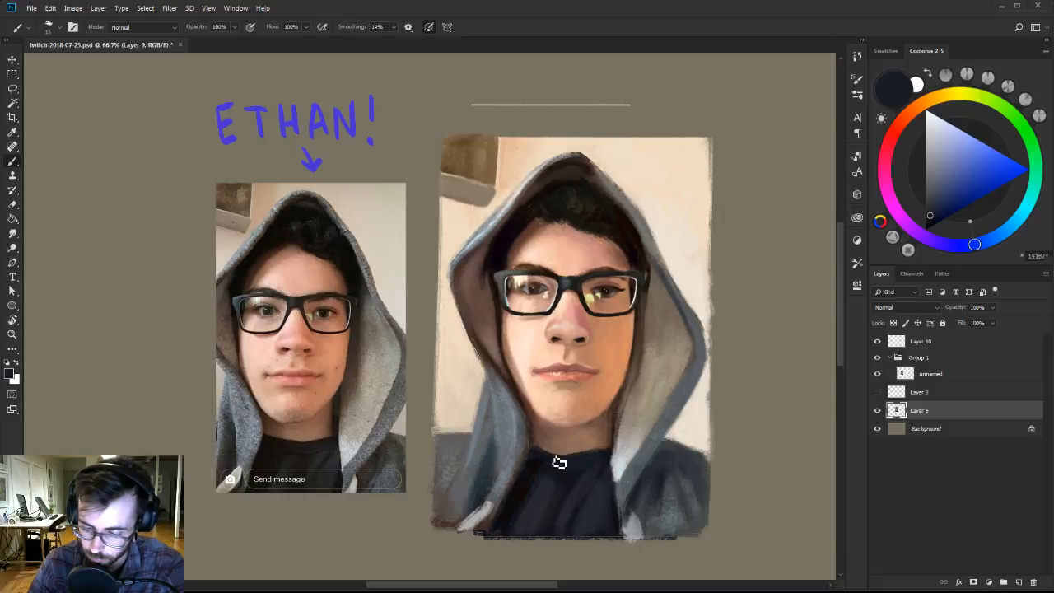
Redefine the shirt's neckline against the neck with sampled skin brown and navy, and soften the shirt with muted dark blue.
key(])
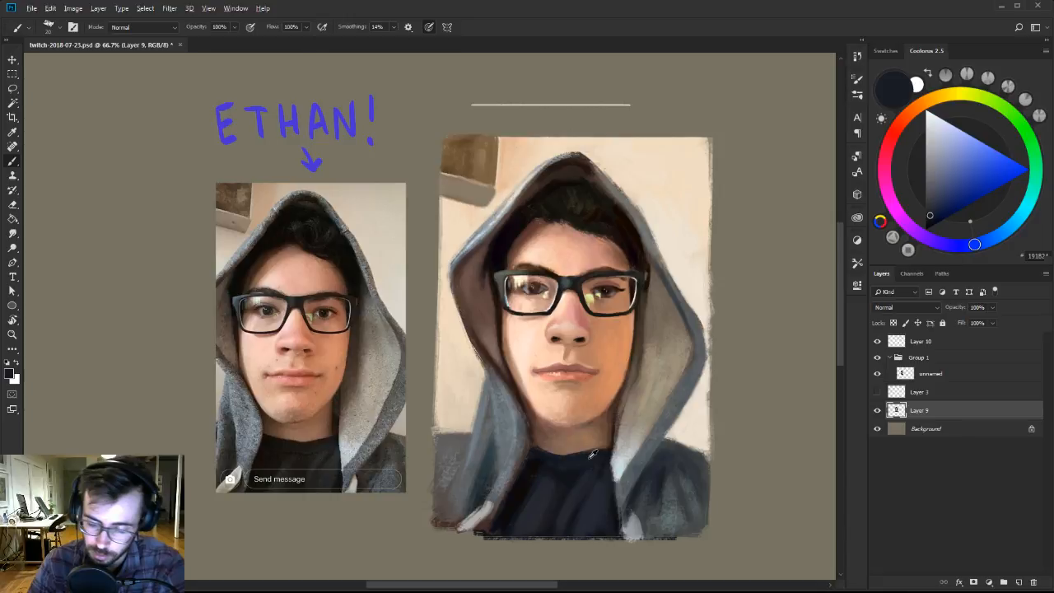
alt+click(573, 449)
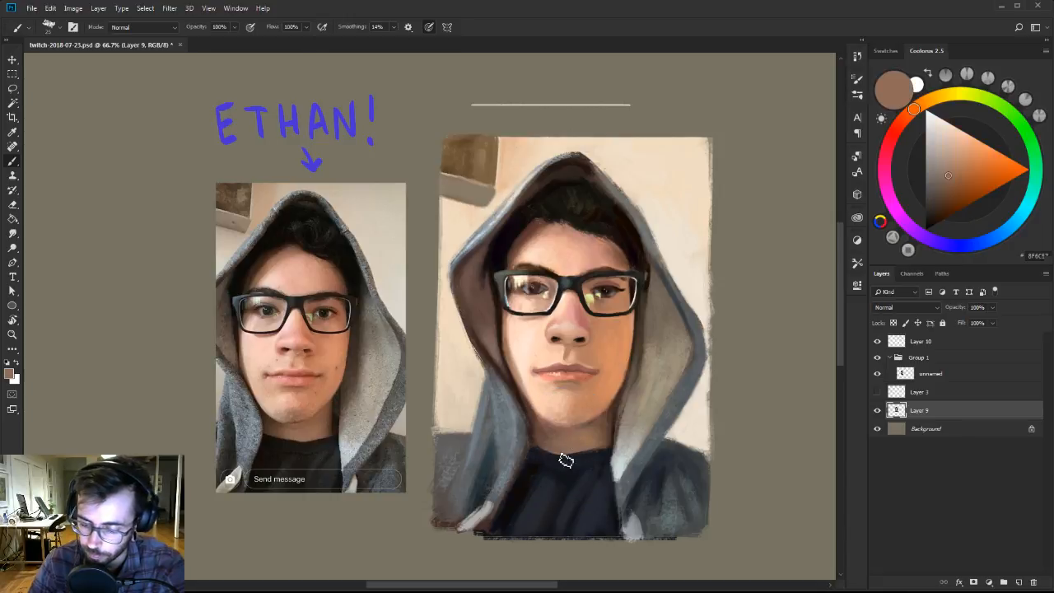
alt+click(586, 456)
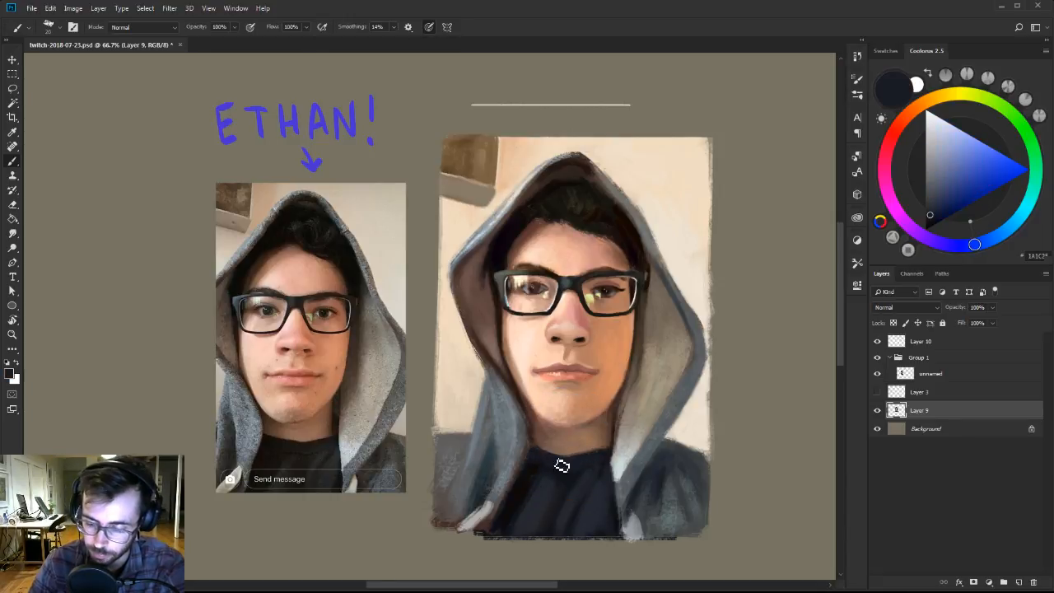
alt+click(549, 483)
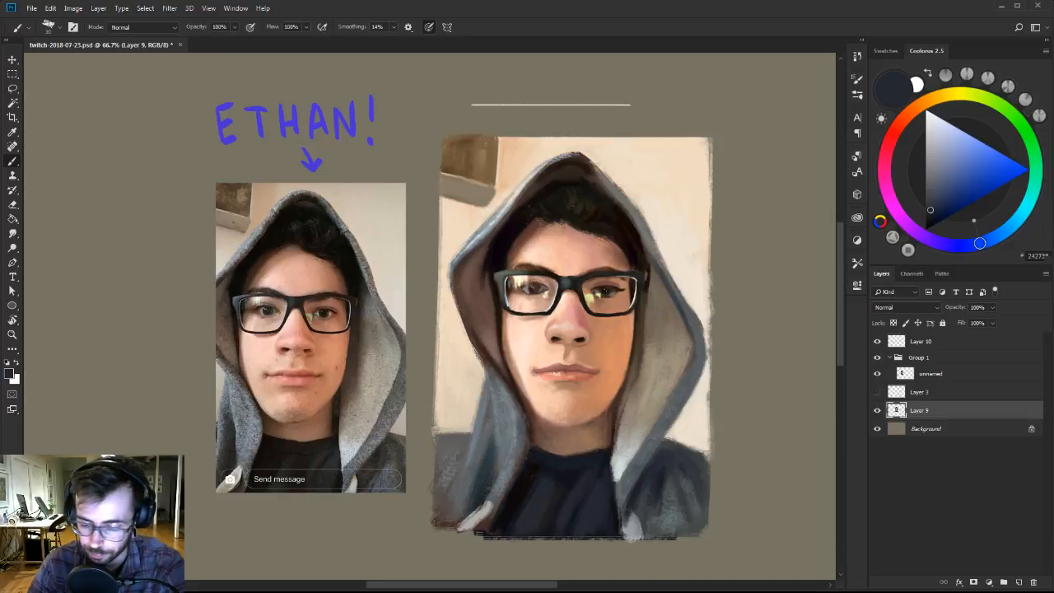
alt+click(564, 456)
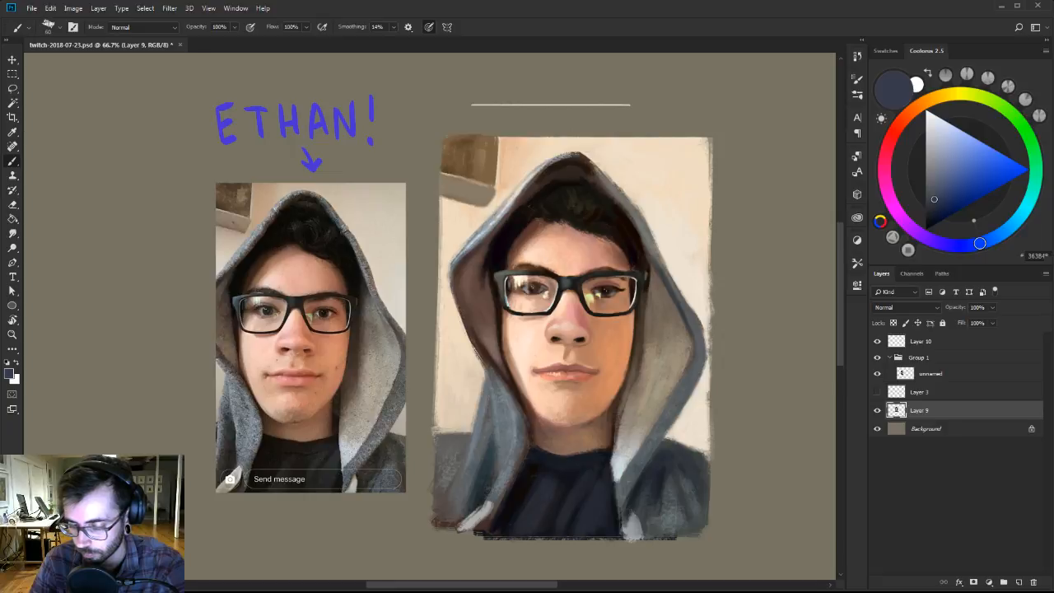
Highlight the nose and the skin around the brow with sampled pink and a lighter pale peach, using a smaller brush.
drag(637, 400, 626, 420)
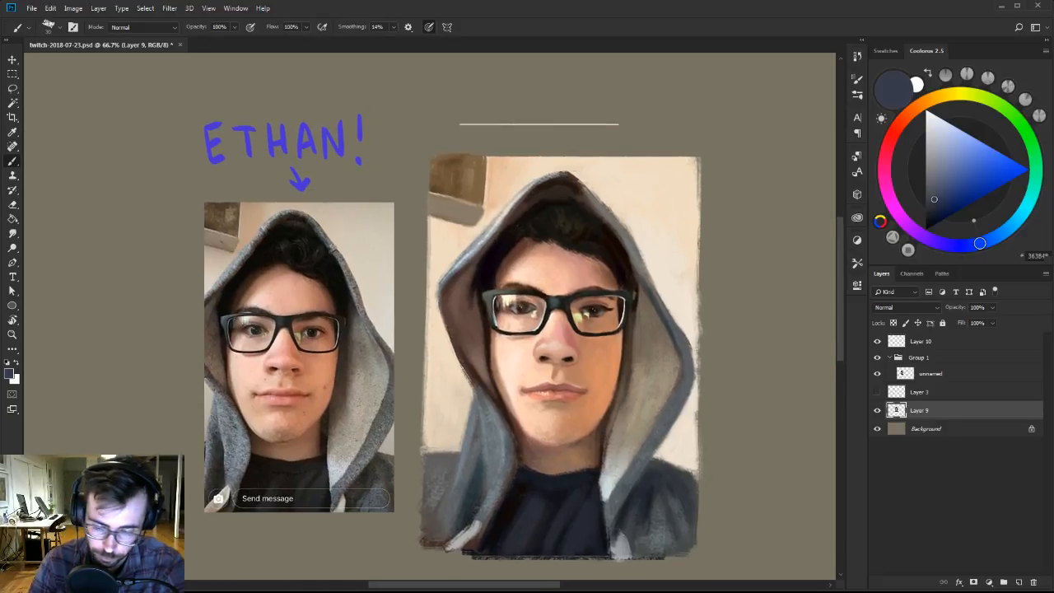
alt+click(553, 340)
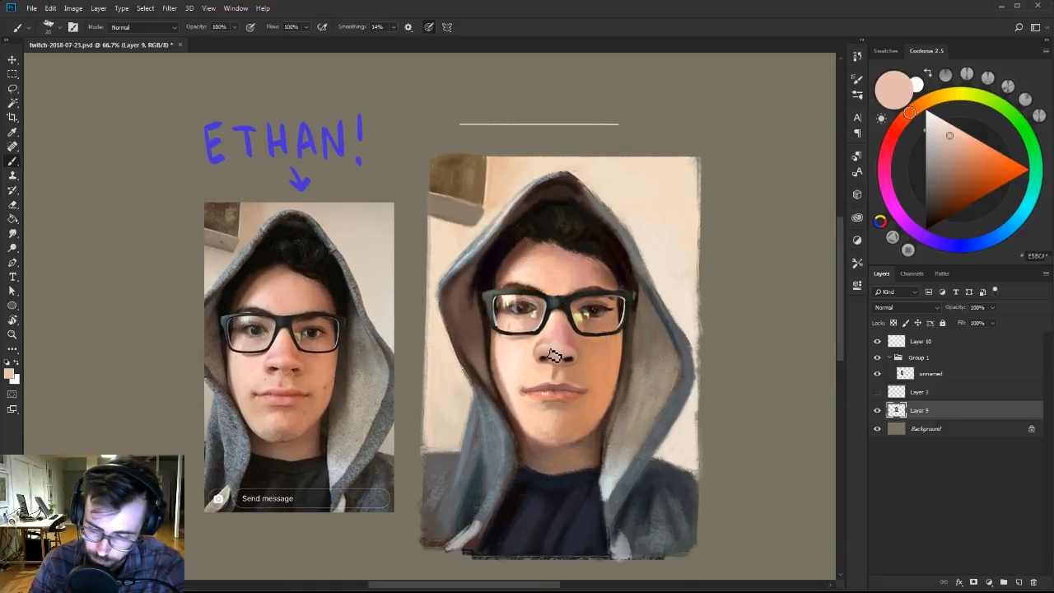
key(bracketleft)
key(bracketleft)
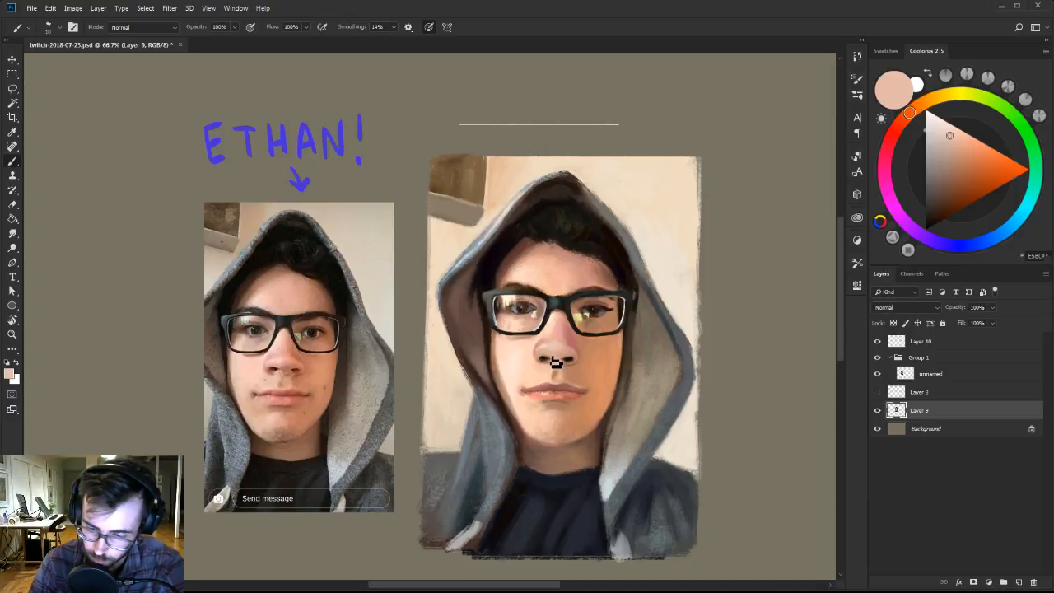
alt+click(563, 288)
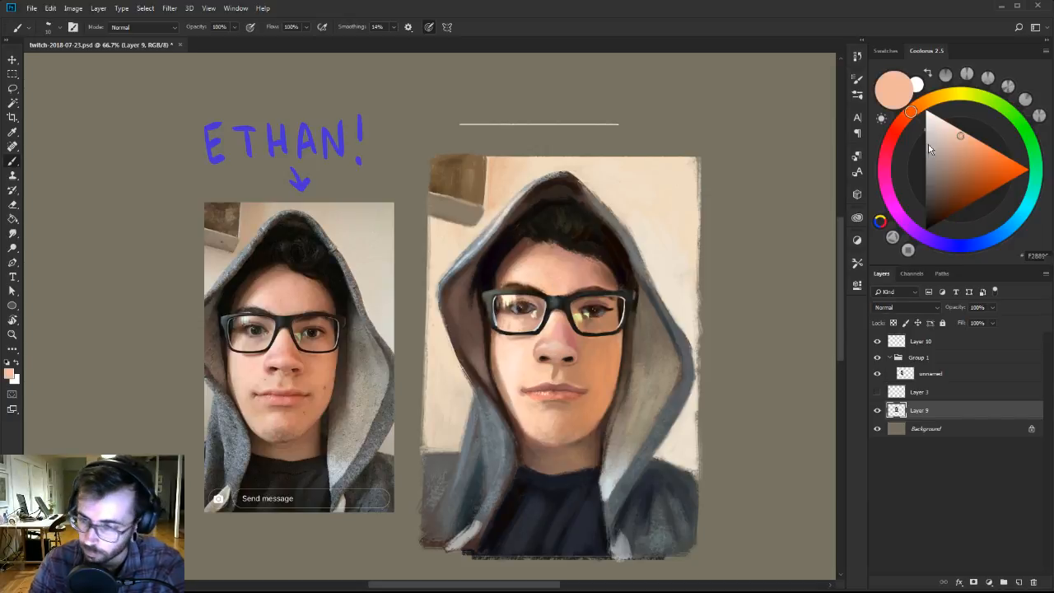
drag(953, 134, 947, 127)
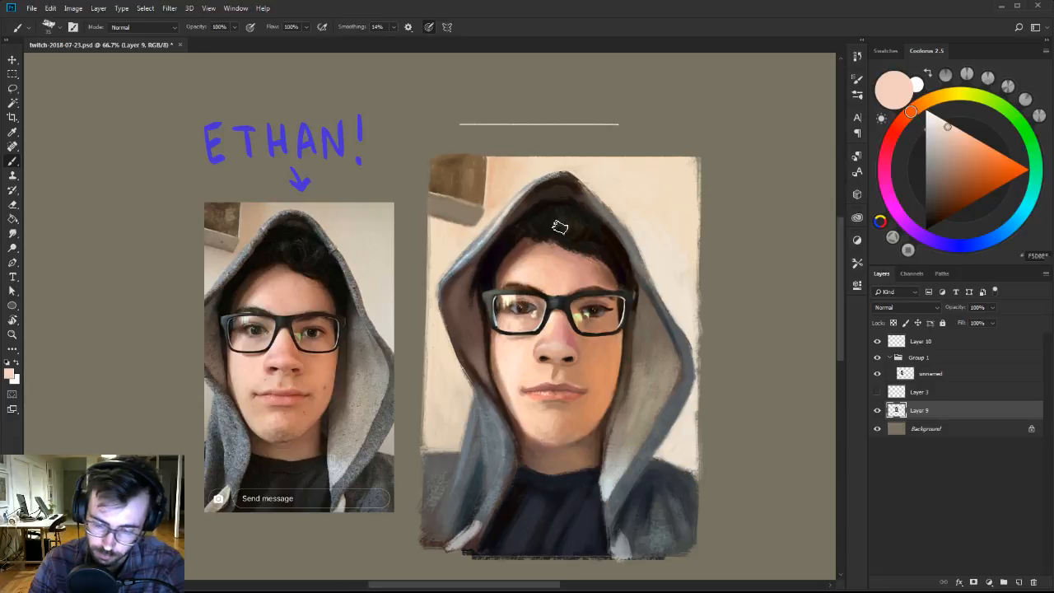
Smooth the shading of the right cheek from the glasses to the mouth corner with sampled orange and tan skin tones.
drag(625, 278, 620, 241)
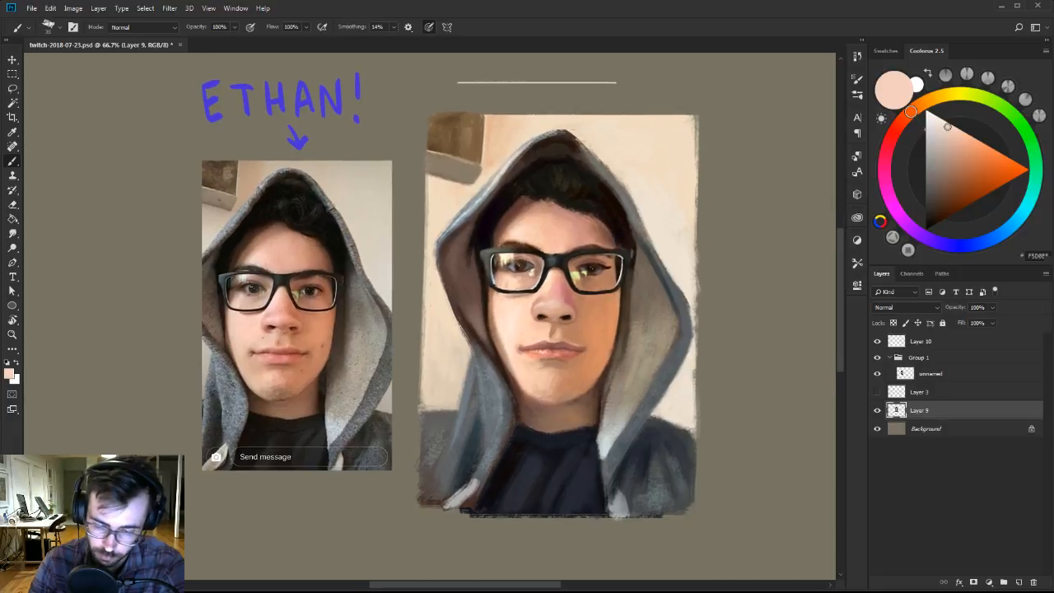
alt+click(593, 308)
alt+click(605, 331)
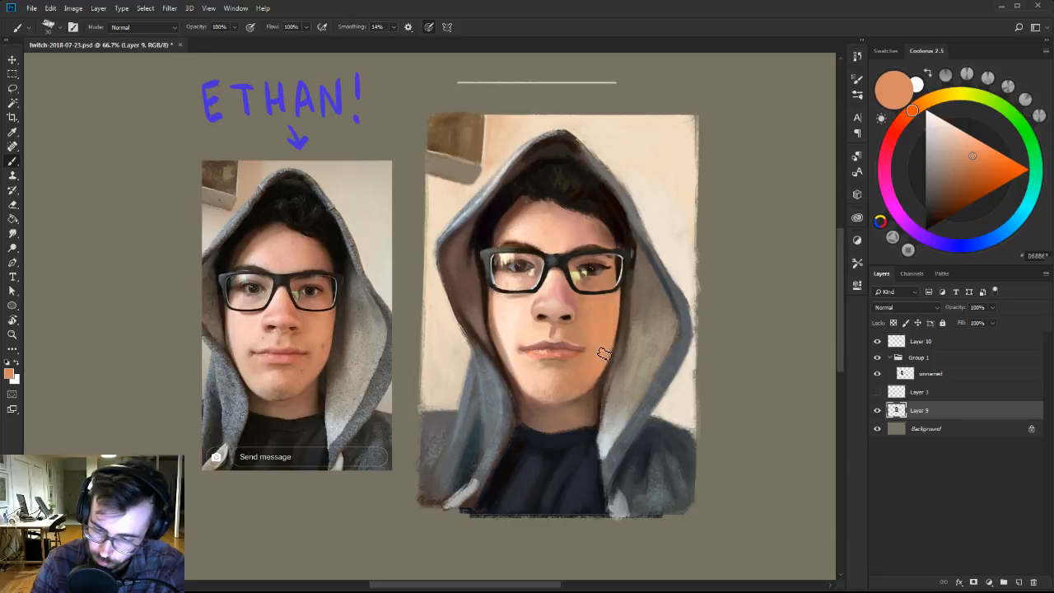
alt+click(620, 301)
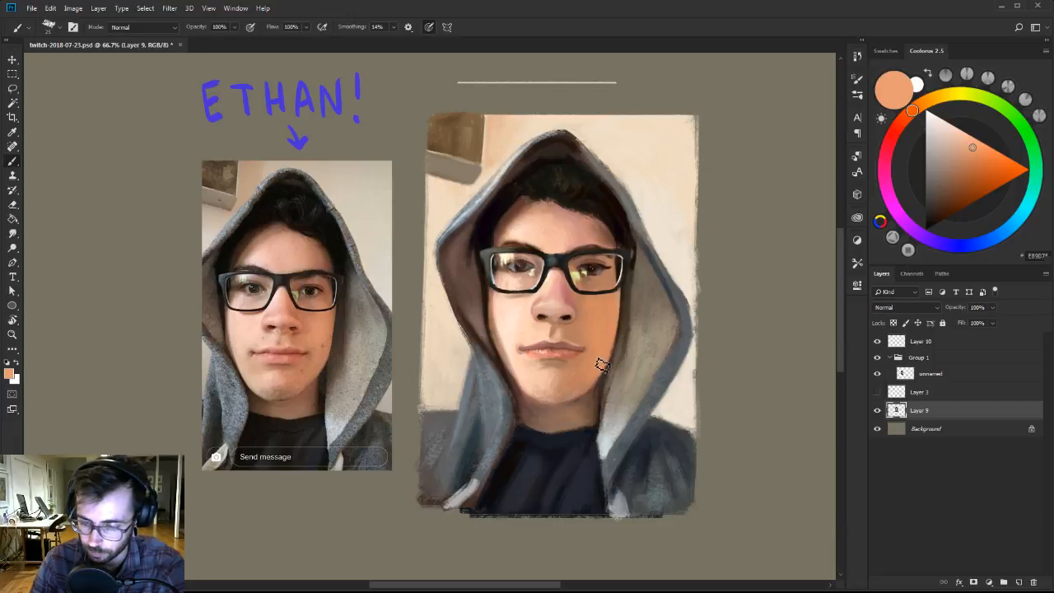
alt+click(586, 343)
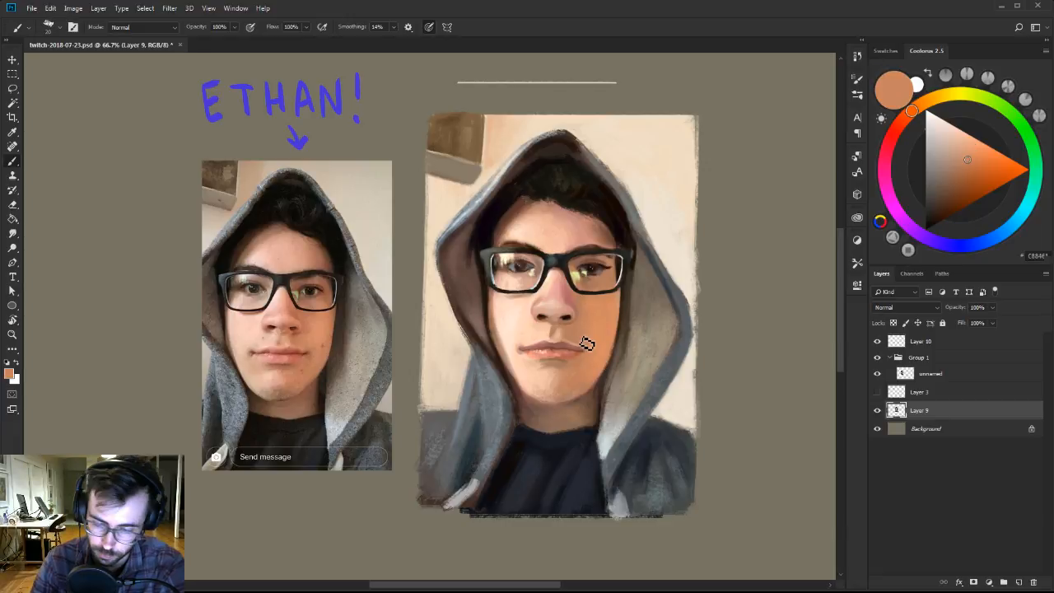
alt+click(603, 302)
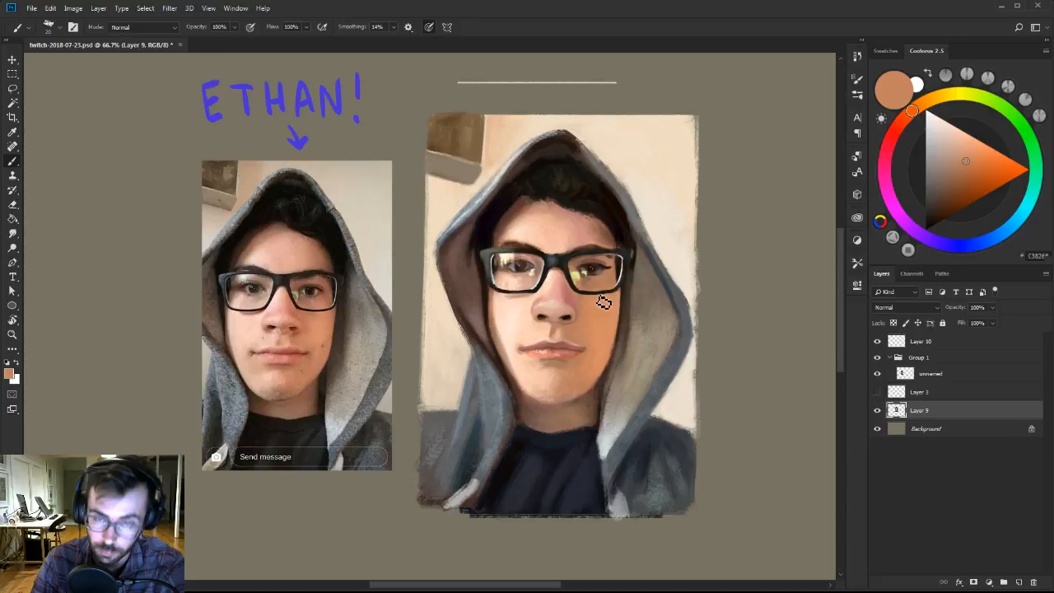
Paint a small brown blemish on the lower right cheek with a fine brush and soften it with sampled skin orange.
key(bracketleft)
key(bracketleft)
alt+click(605, 359)
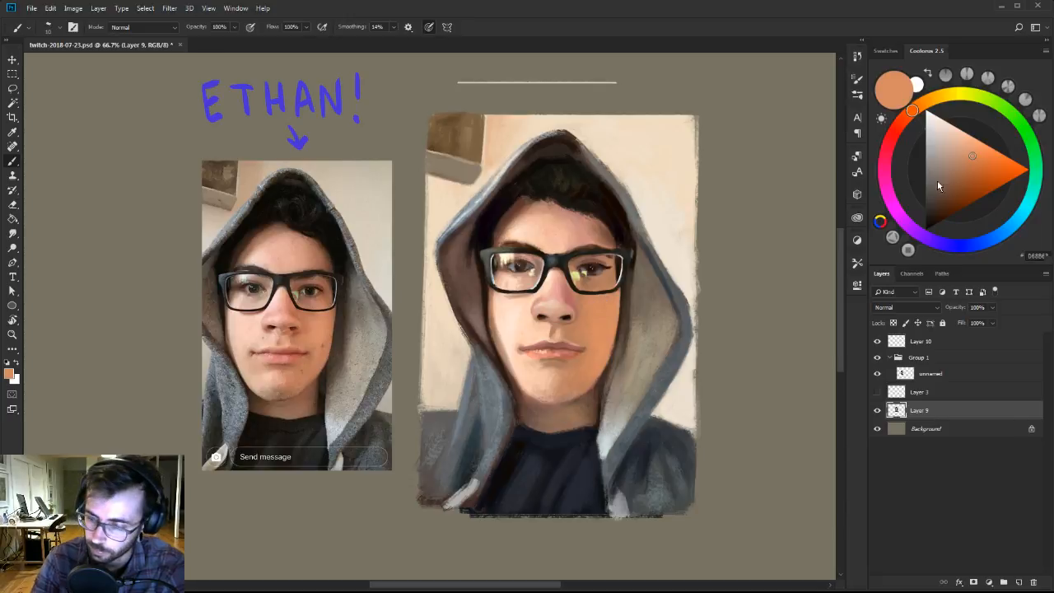
click(955, 180)
drag(954, 178, 953, 180)
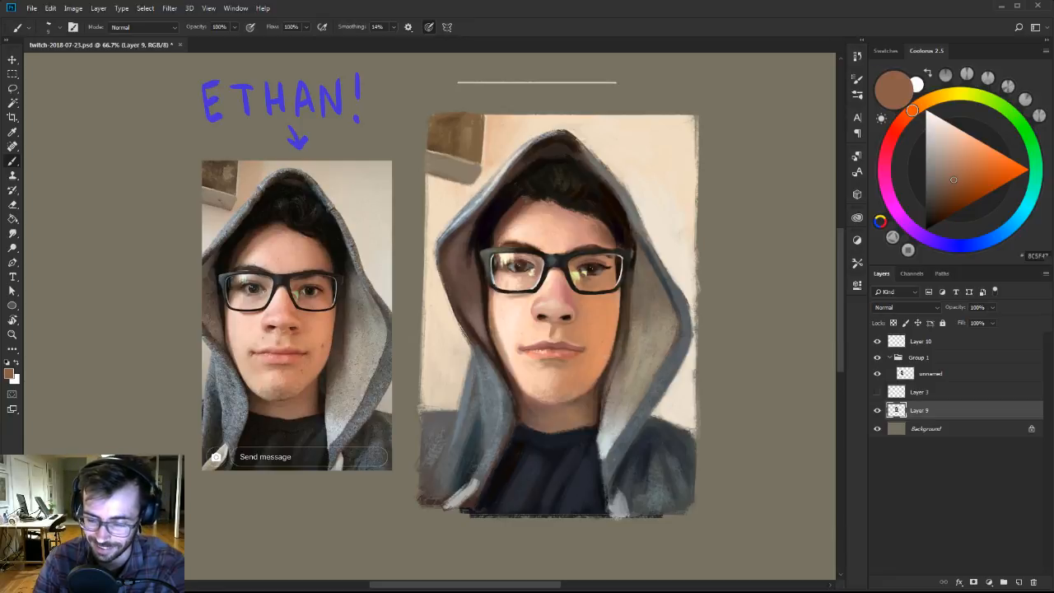
alt+click(611, 347)
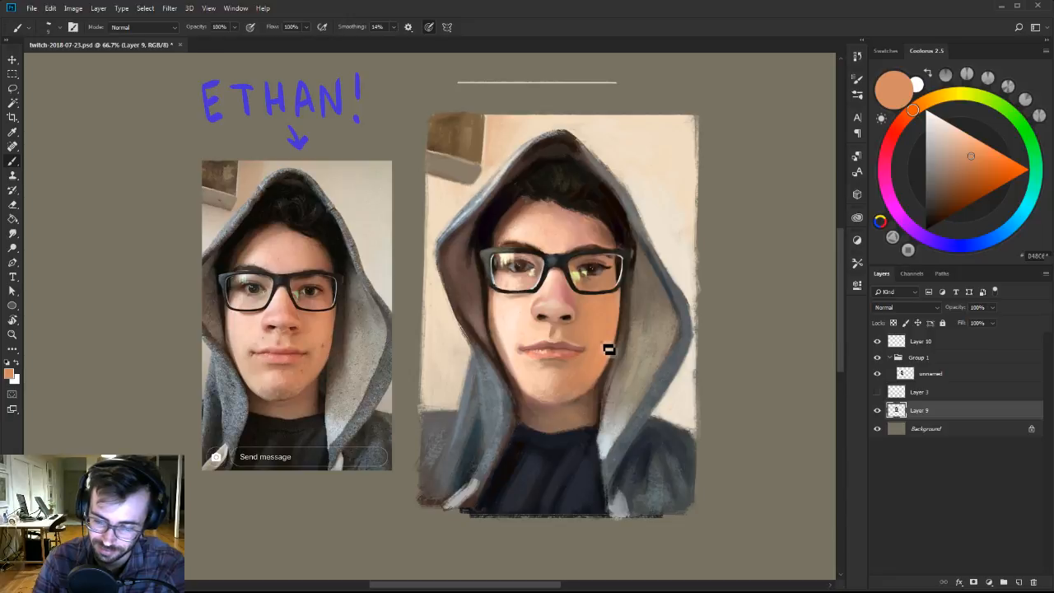
Dot small moles on the face with a tiny brush, using dark brown sampled from the nostril.
alt+click(566, 317)
key(bracketleft)
key(bracketleft)
key(bracketleft)
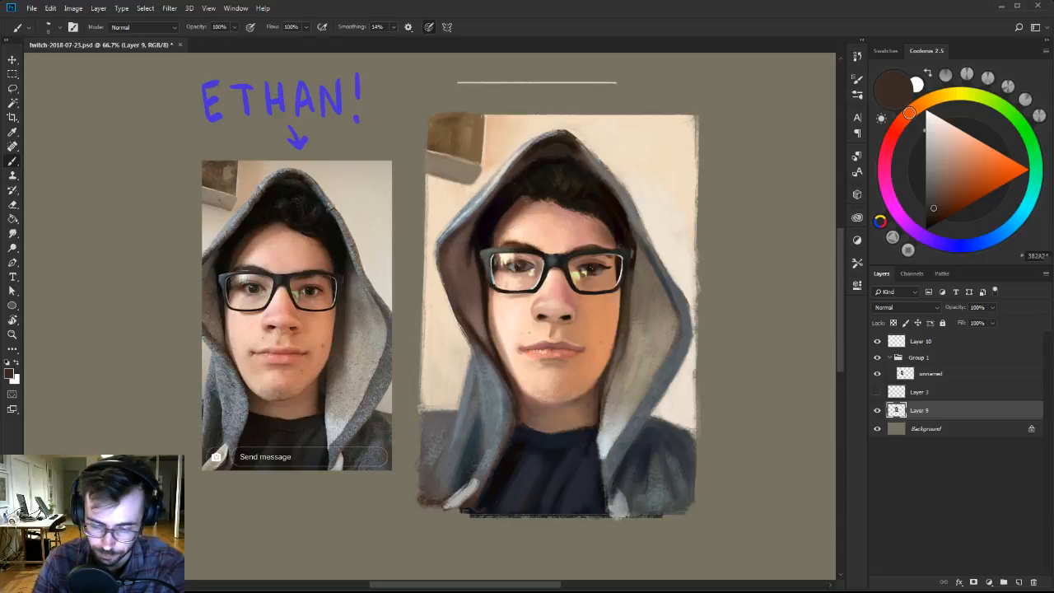
Warm the chin with a larger brush, using sampled pink lightened to salmon and sampled skin orange lightened to peach.
alt+click(575, 386)
key(bracketright)
key(bracketright)
key(bracketright)
key(bracketright)
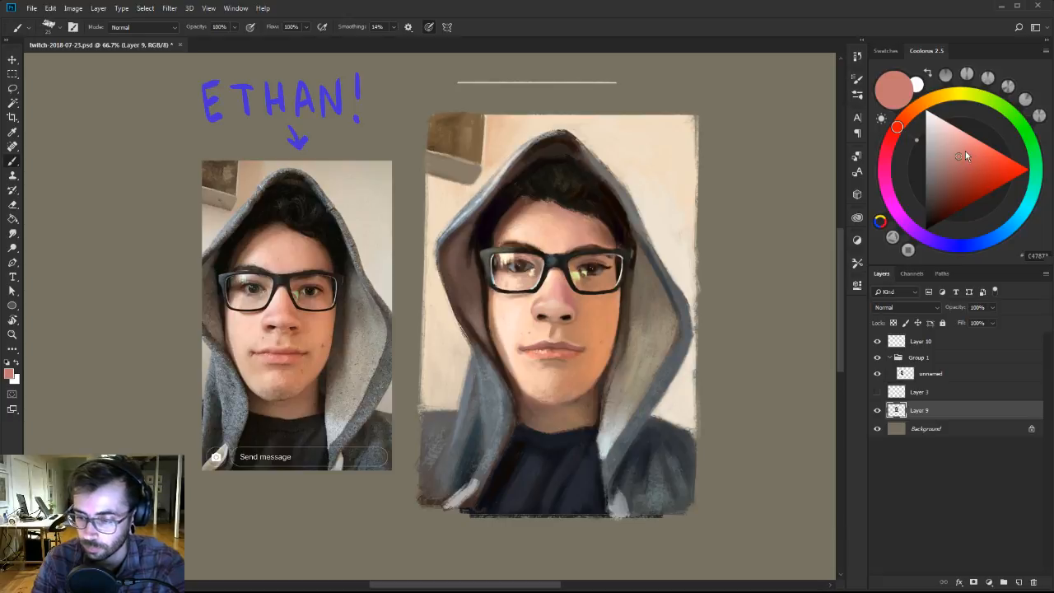
click(965, 148)
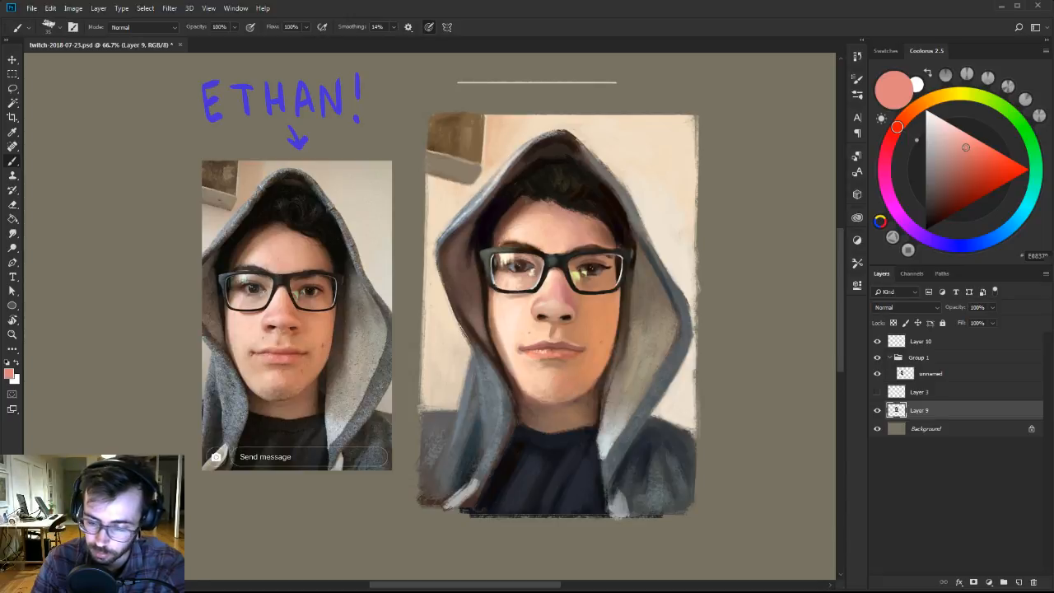
alt+click(555, 381)
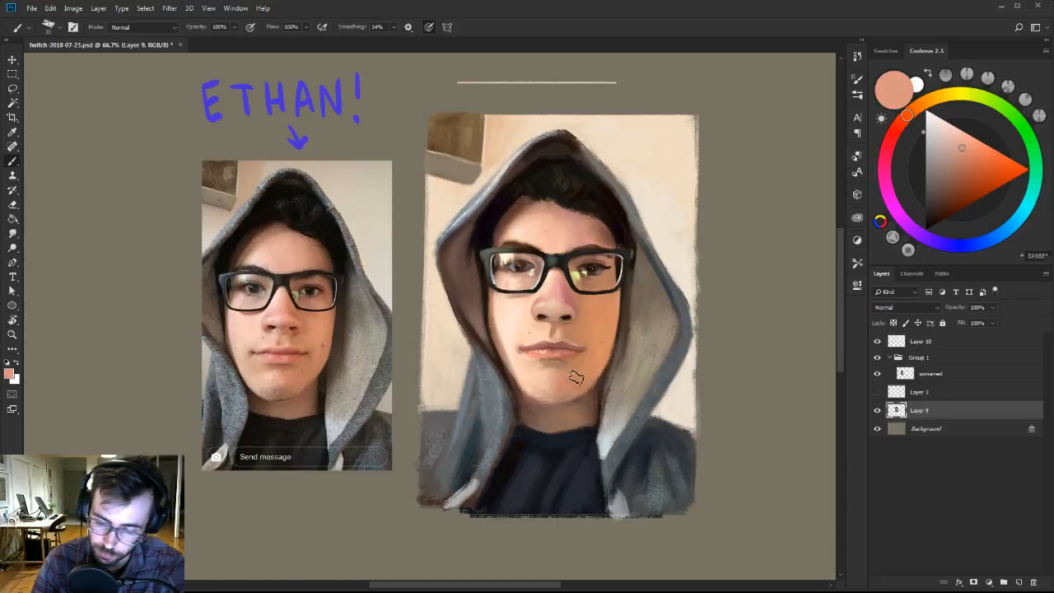
alt+click(573, 366)
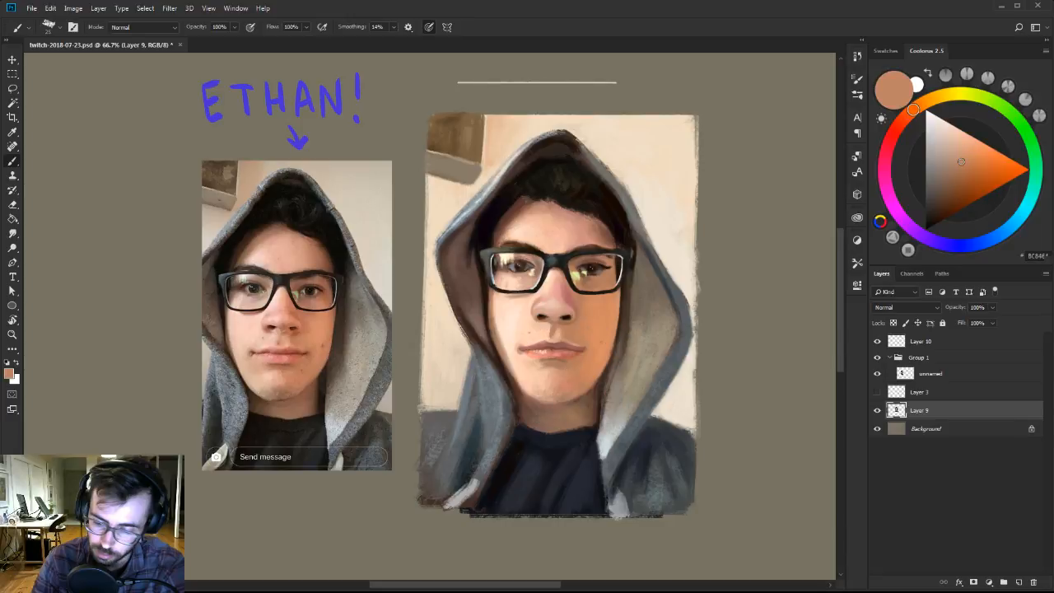
click(964, 154)
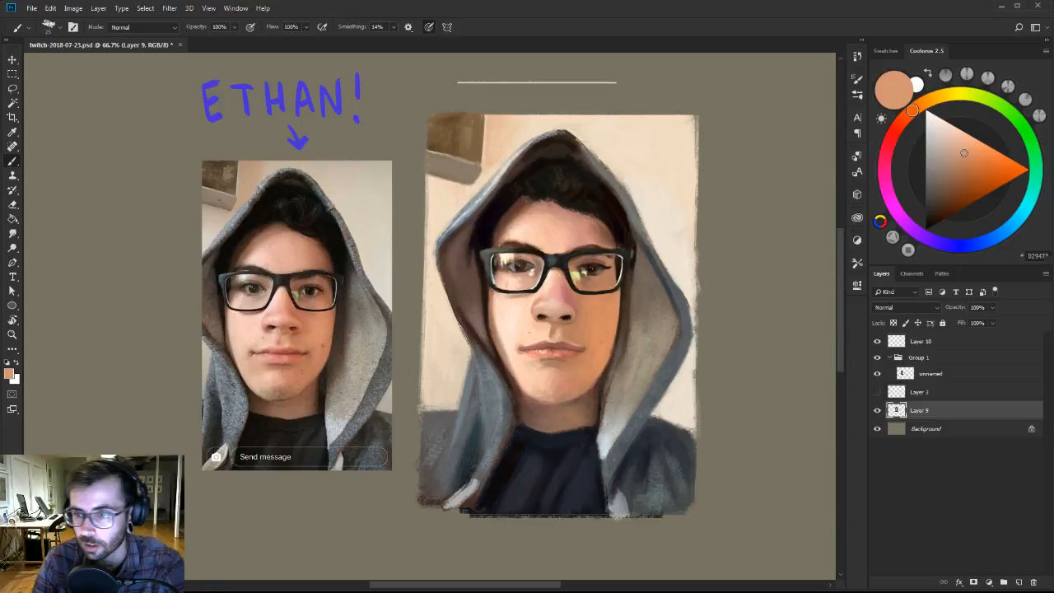
click(967, 138)
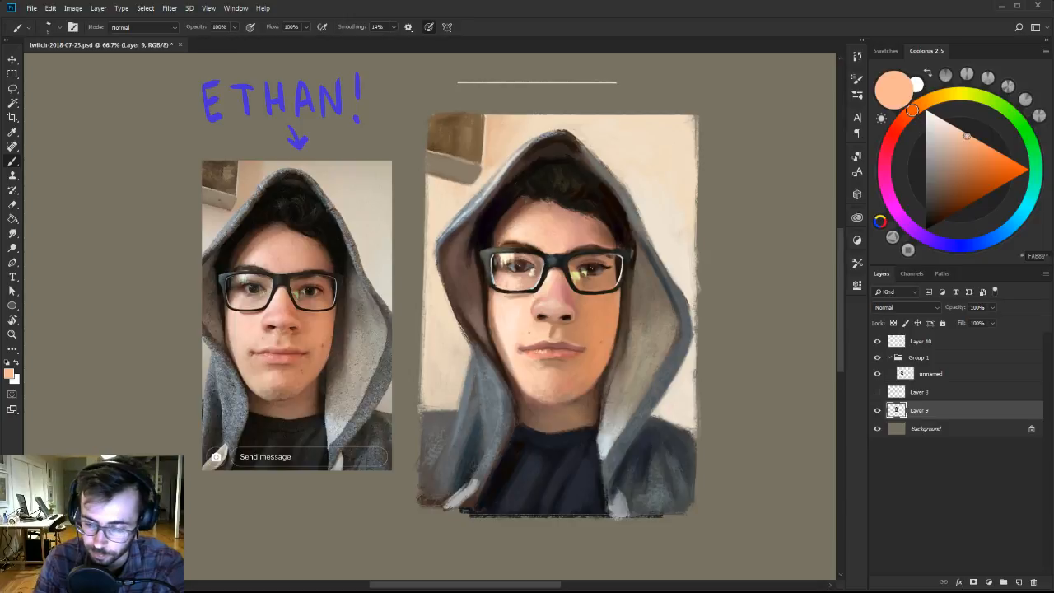
Shade the area directly below the lower lip with sampled brown, pale peach and tan skin tones.
alt+click(556, 362)
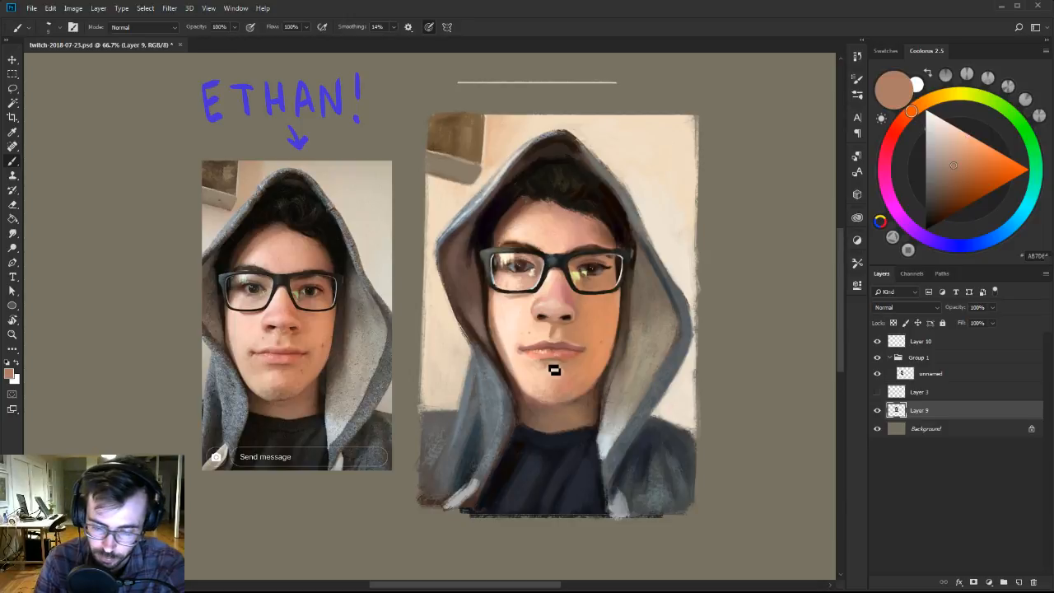
key(bracketright)
key(bracketright)
alt+click(540, 361)
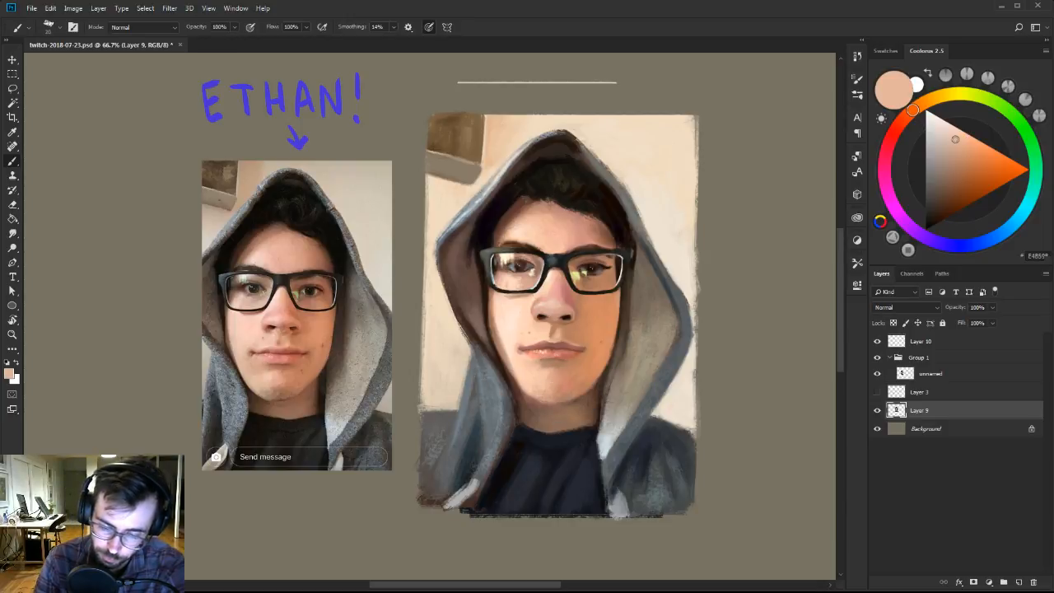
alt+click(559, 365)
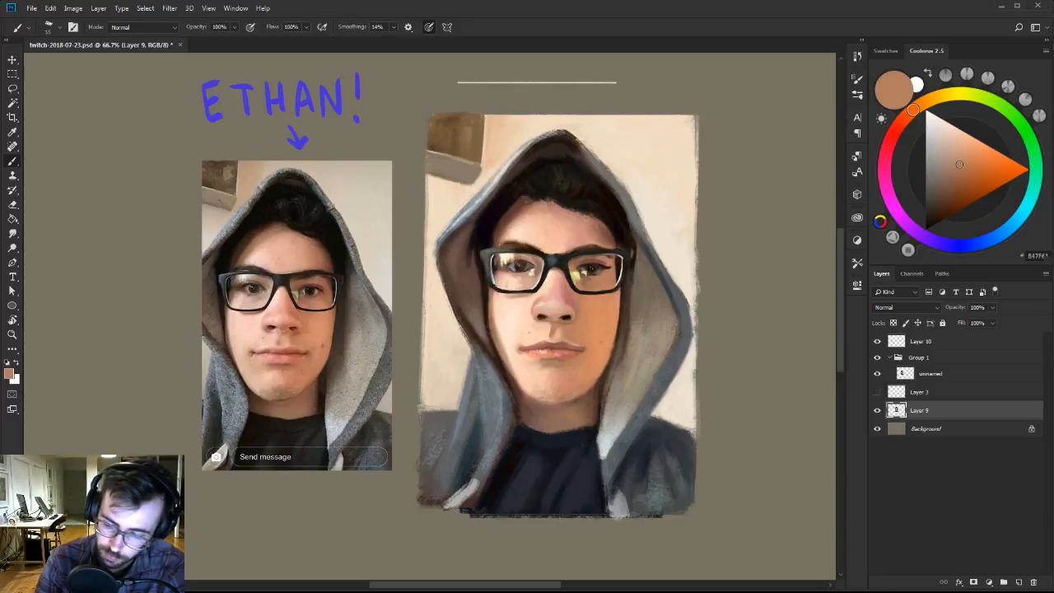
alt+click(565, 359)
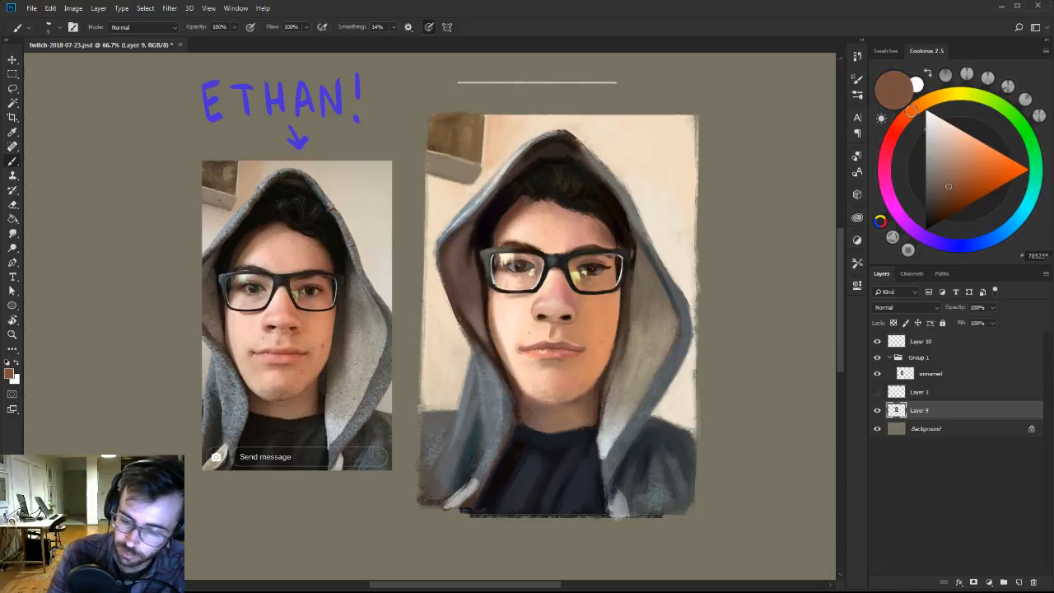
Soften the shadow between the lower lip and chin with a larger brush in sampled brown, peach and tan.
key(bracketright)
key(bracketright)
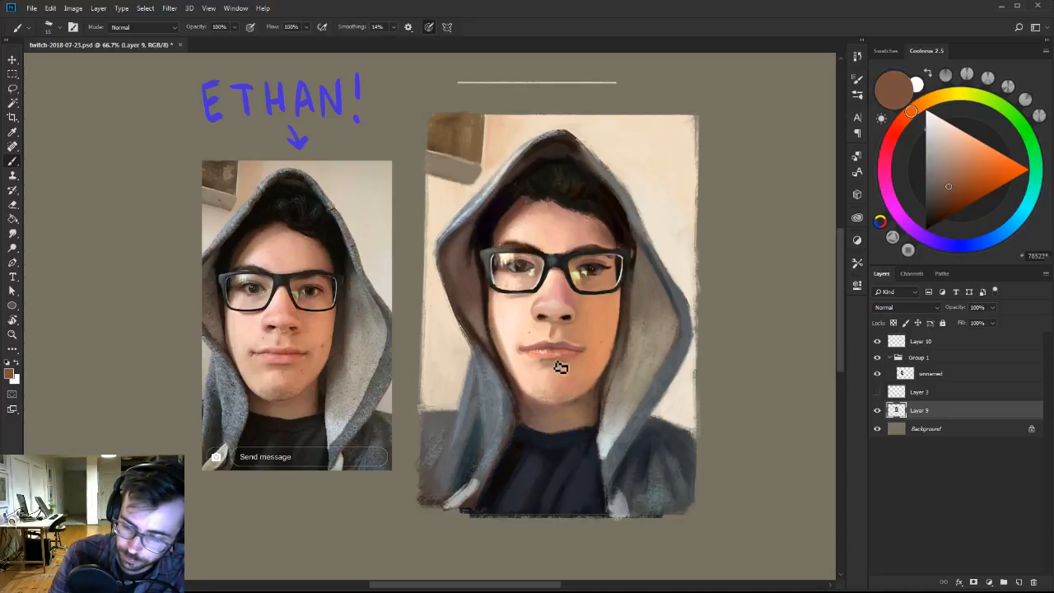
key(bracketright)
alt+click(546, 365)
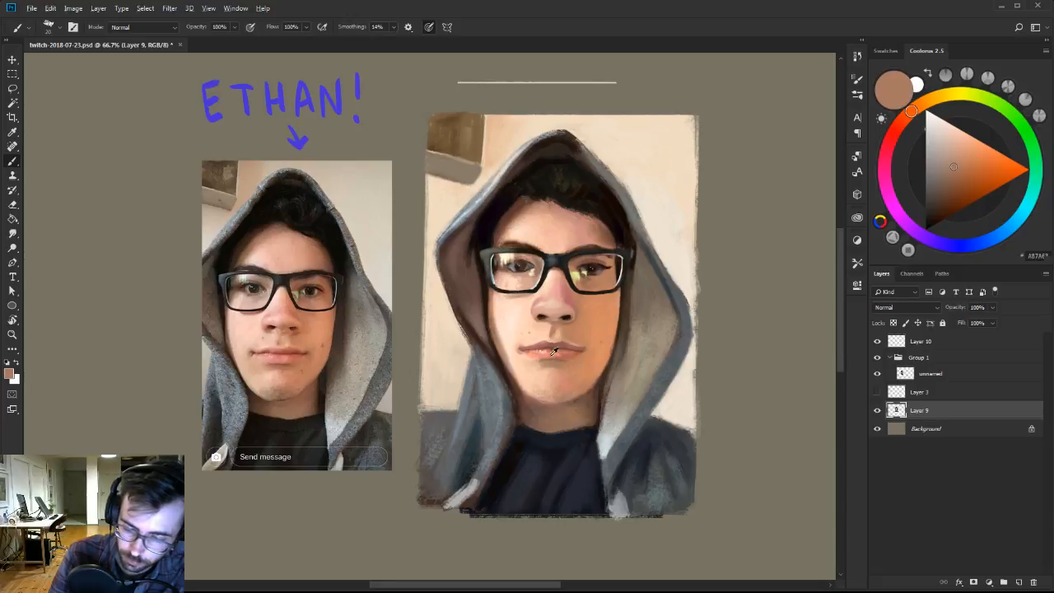
alt+click(546, 369)
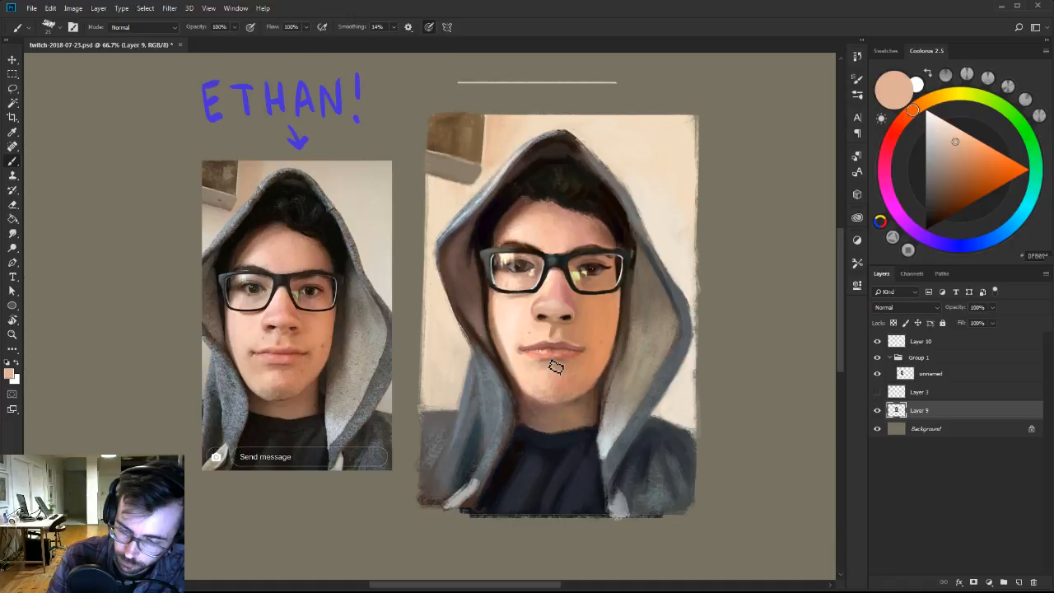
key(bracketleft)
alt+click(556, 365)
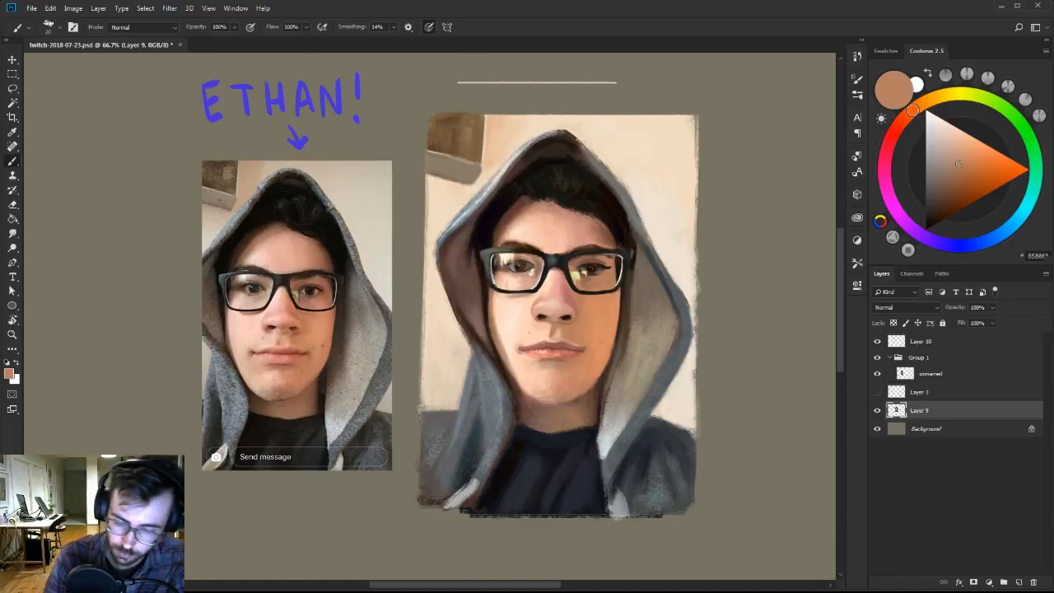
Refine the lower lip's edge up close with sampled brown, salmon, pale peach and lip red.
ctrl+click(595, 347)
drag(592, 327, 599, 334)
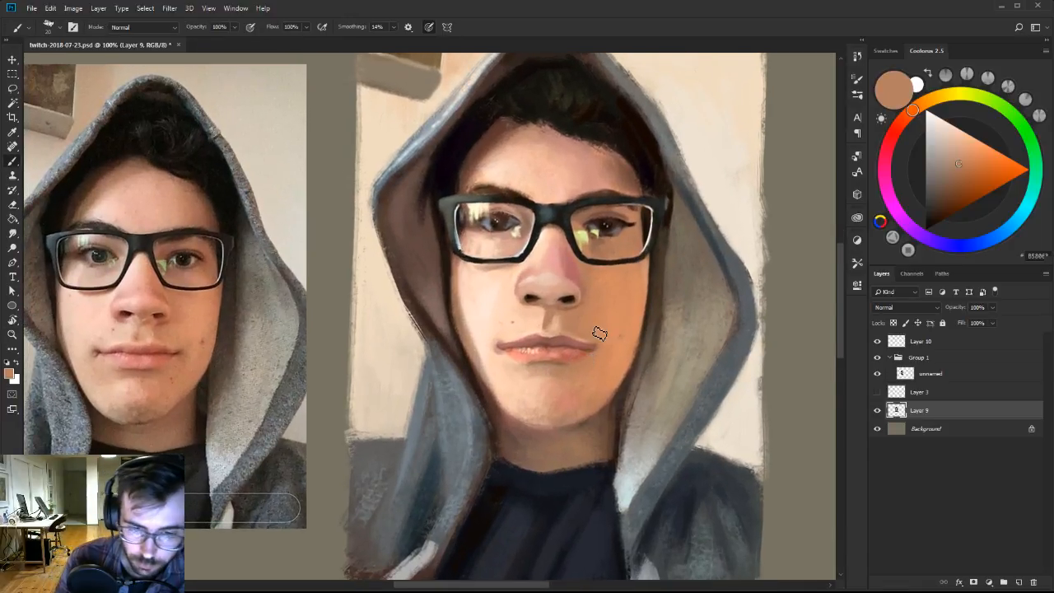
alt+click(542, 363)
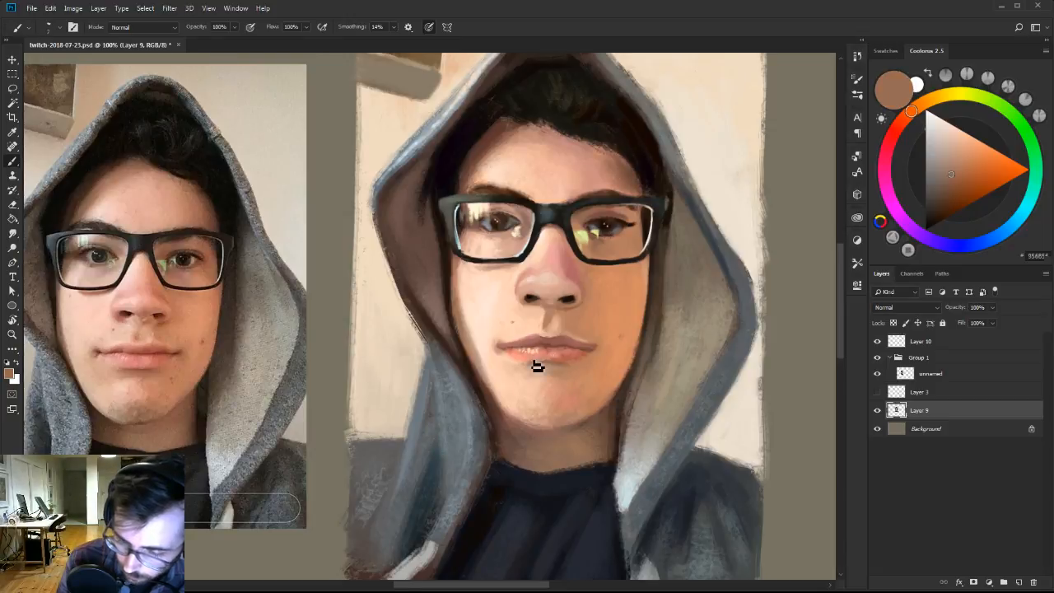
alt+click(536, 366)
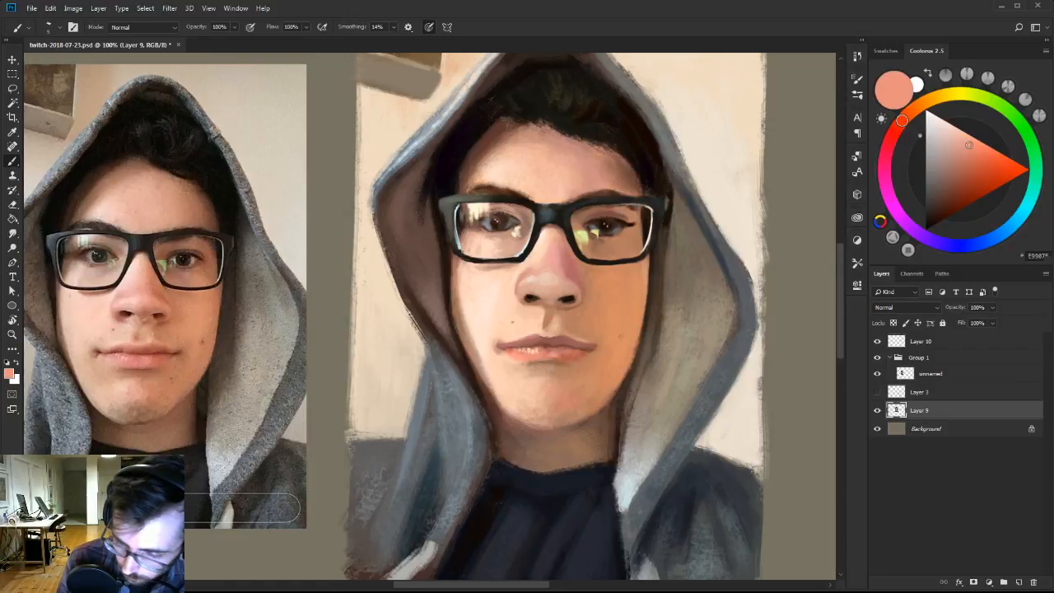
alt+click(517, 364)
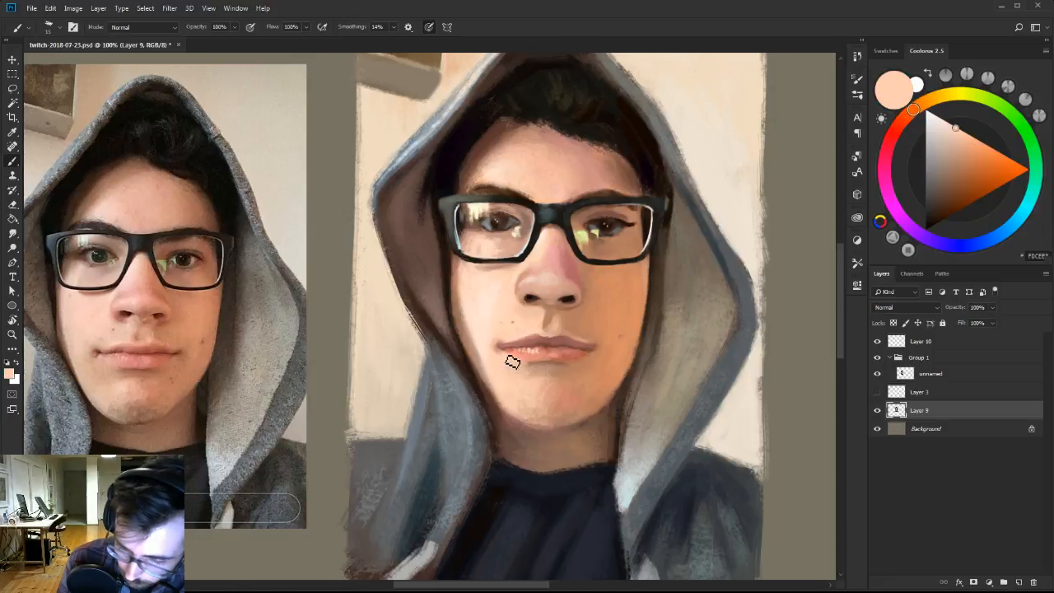
alt+click(540, 357)
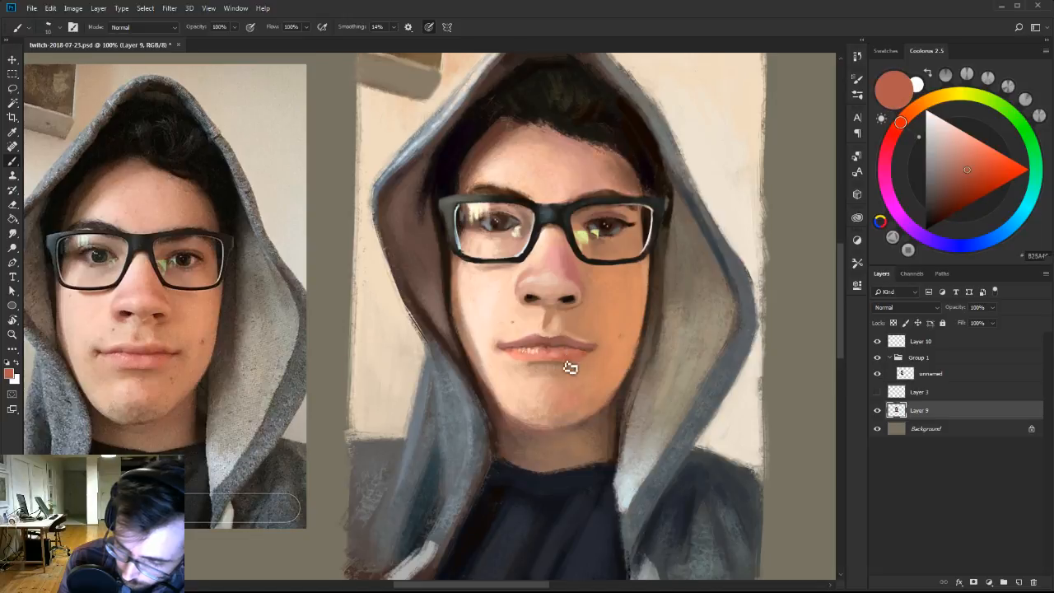
alt+click(568, 363)
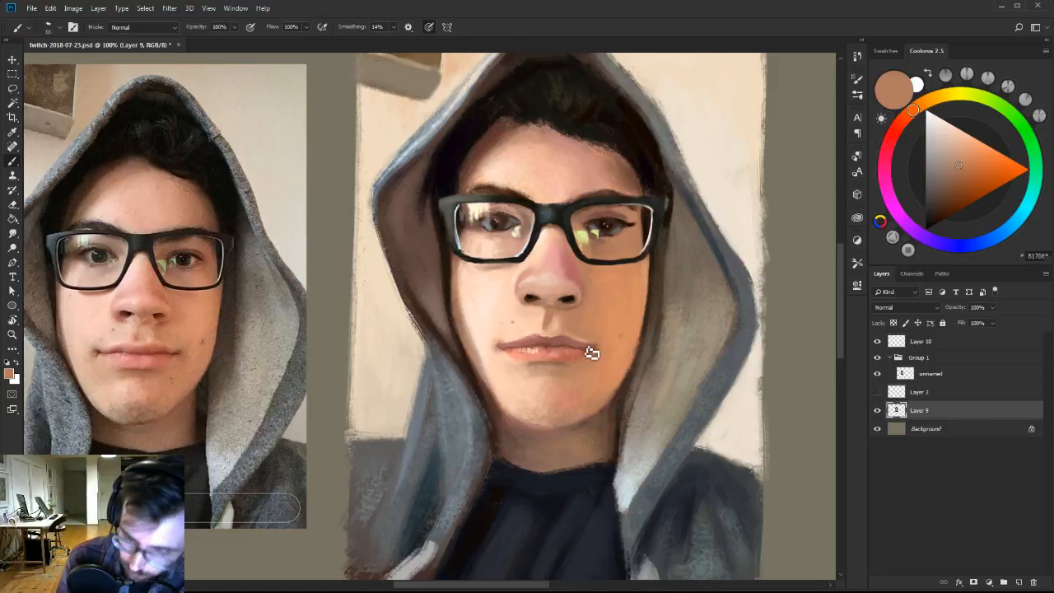
Warm the edge of the right nostril with dark red-brown and a brighter reddish brown, using a small brush.
alt+click(577, 301)
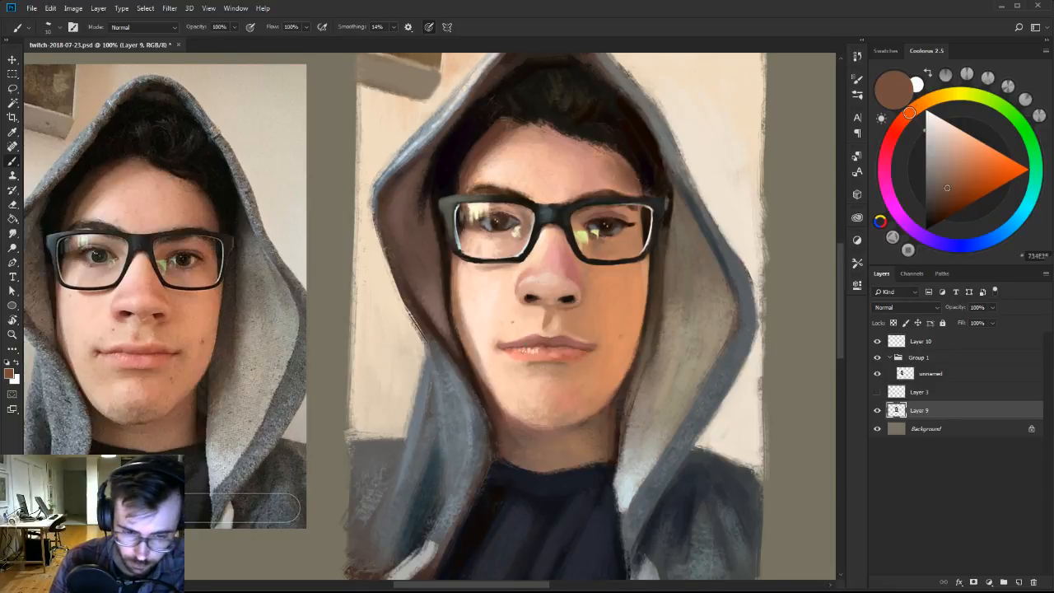
alt+click(568, 299)
click(956, 206)
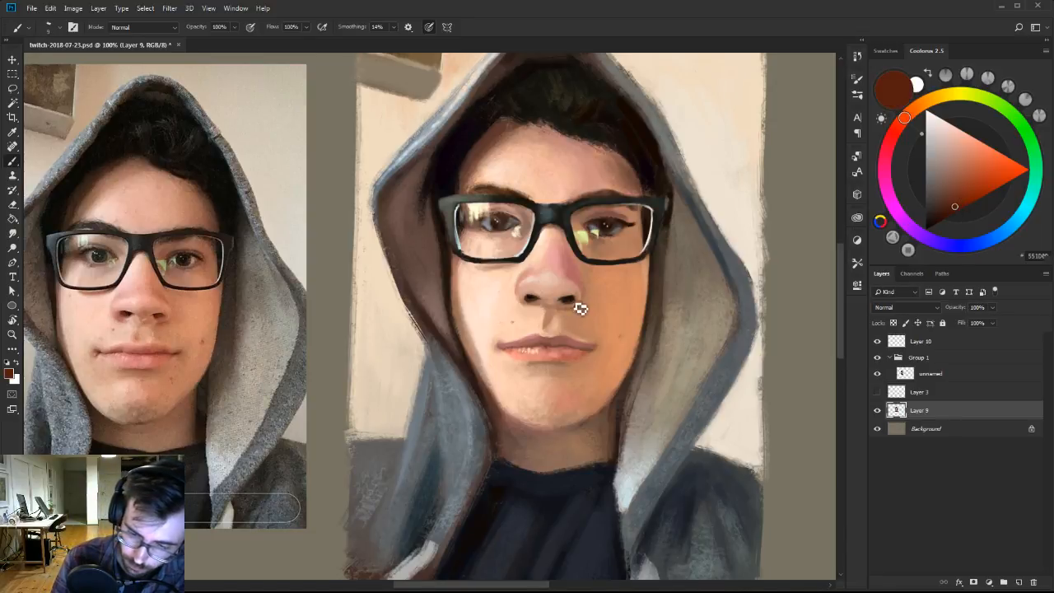
click(964, 198)
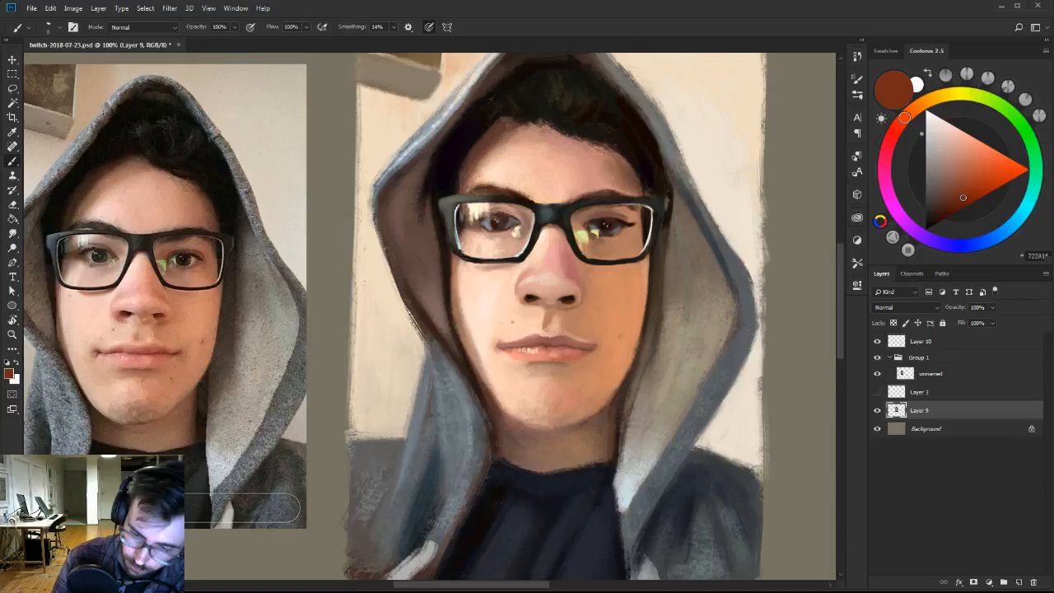
alt+click(572, 309)
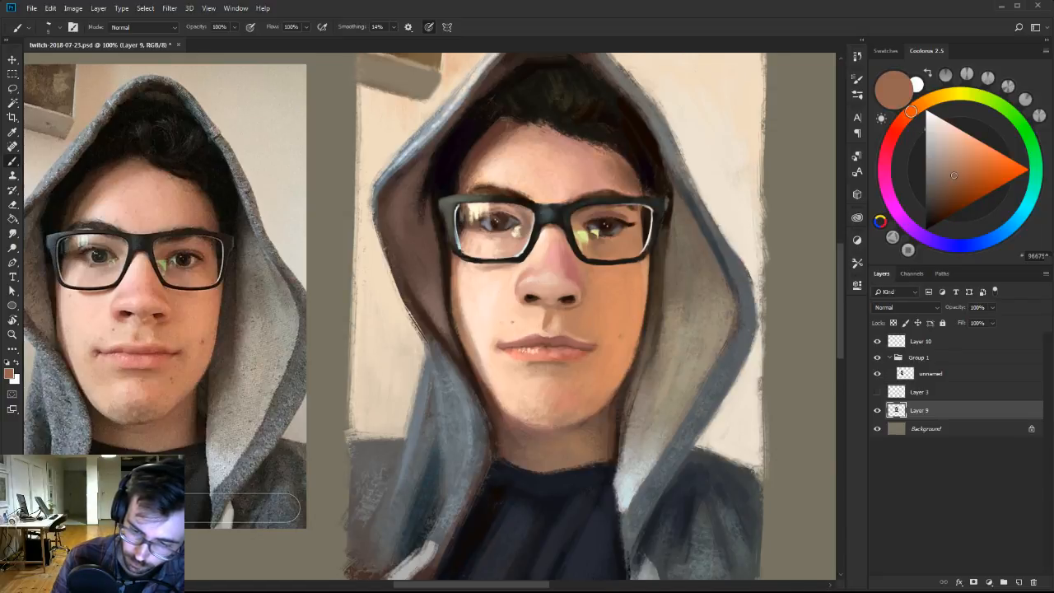
Define the undersides of both nostrils with sampled near-black, mid brown and a muted red.
alt+click(568, 301)
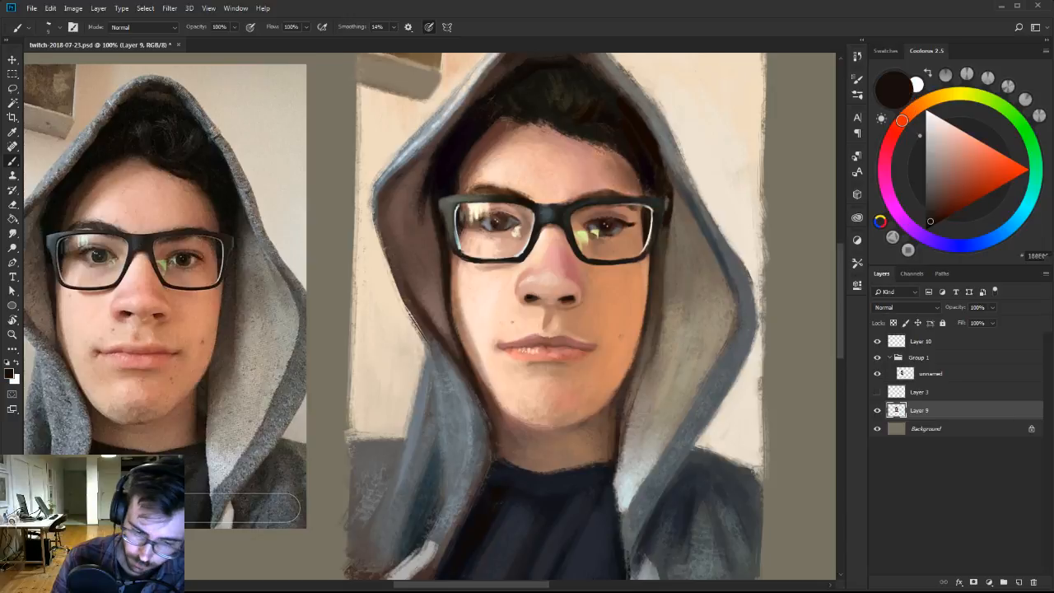
alt+click(537, 303)
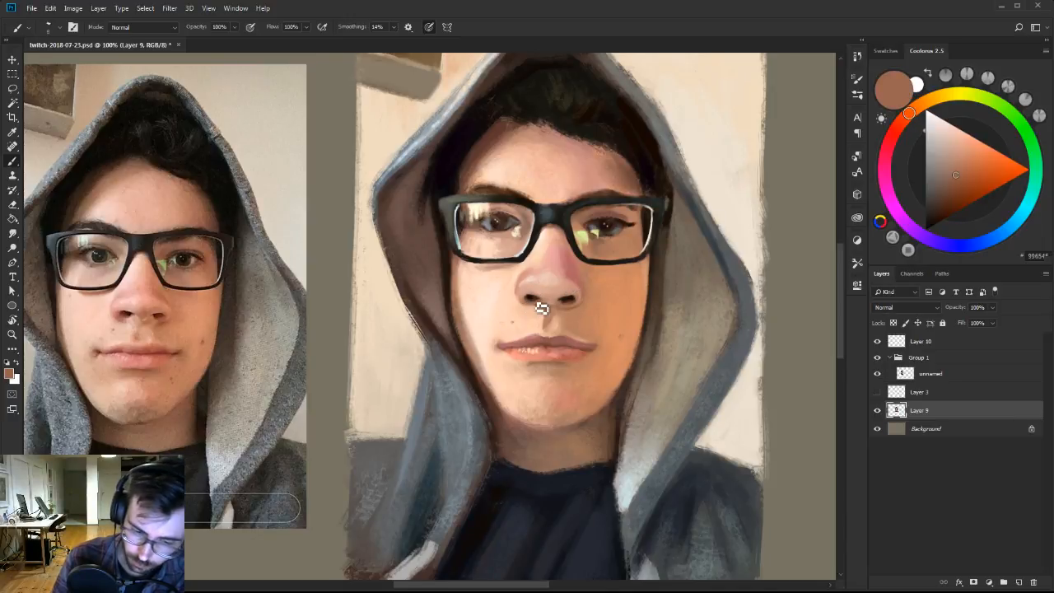
alt+click(542, 308)
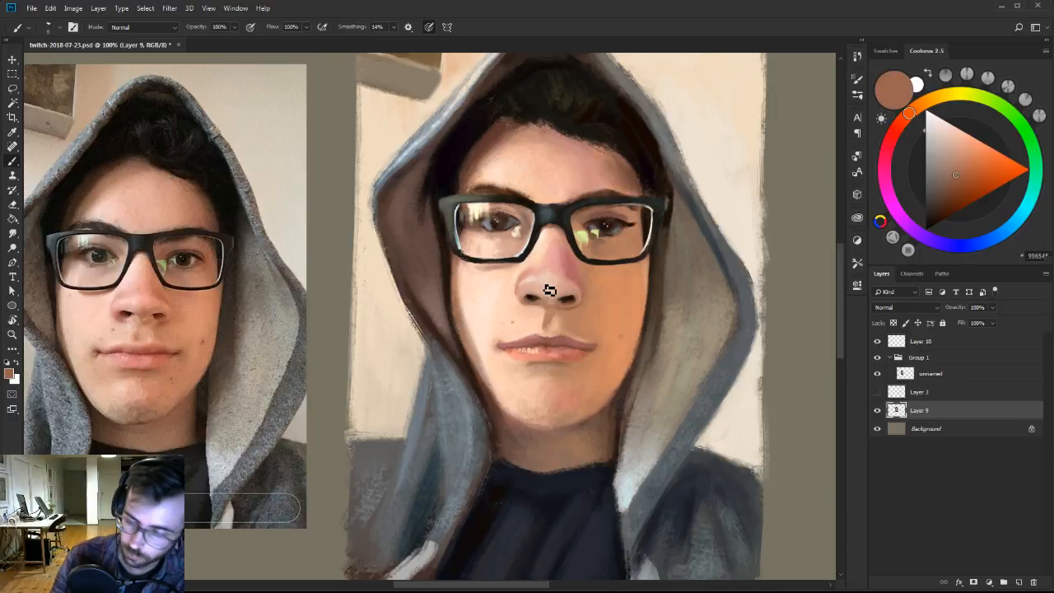
click(977, 178)
click(896, 127)
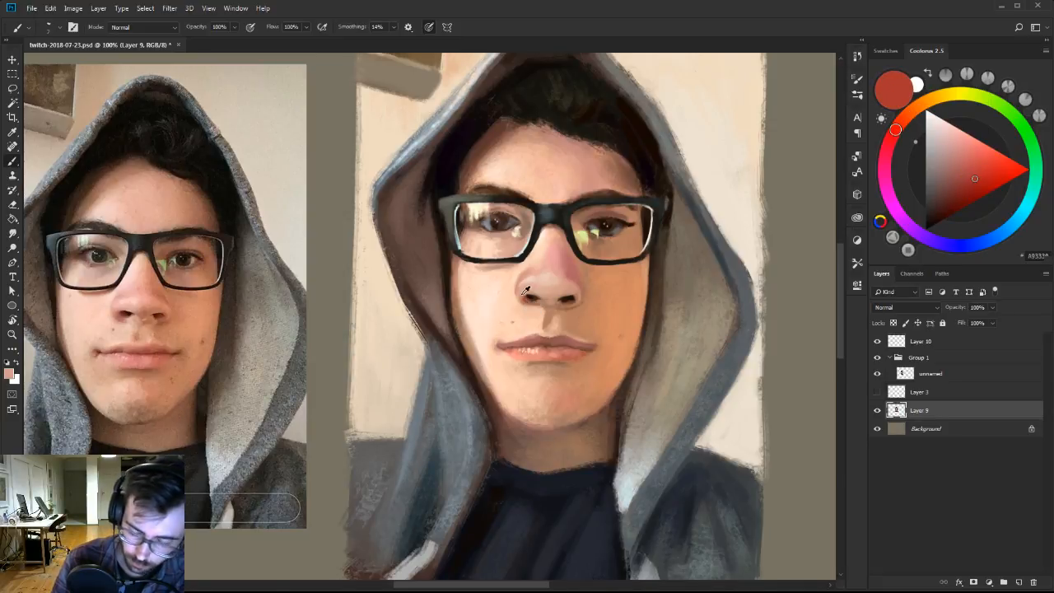
alt+click(535, 308)
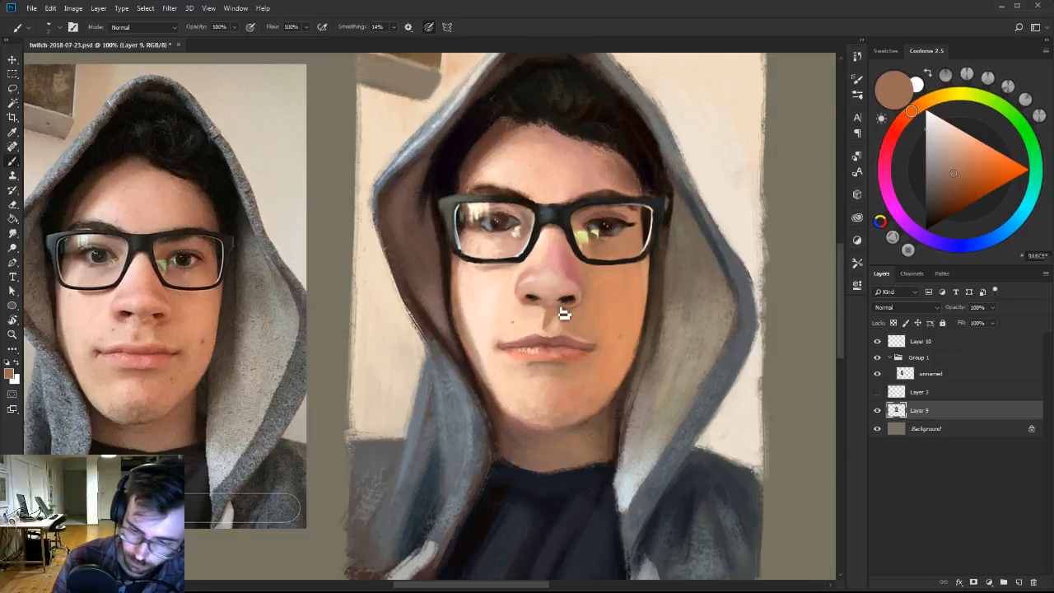
alt+click(557, 302)
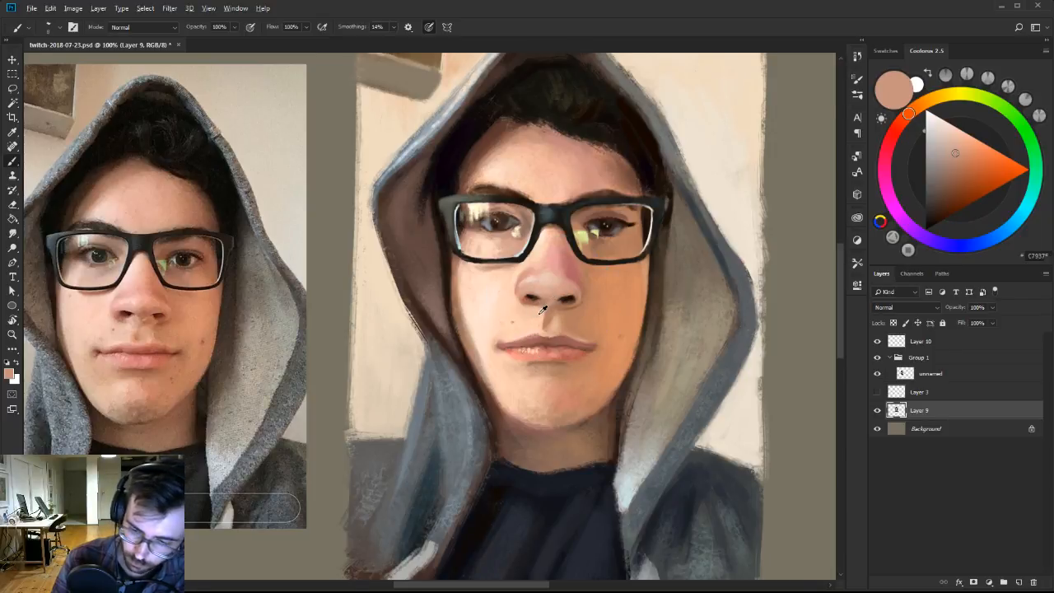
Blend the base of the nose into the top of the philtrum with sampled pale peach and tan skin tones.
alt+click(546, 311)
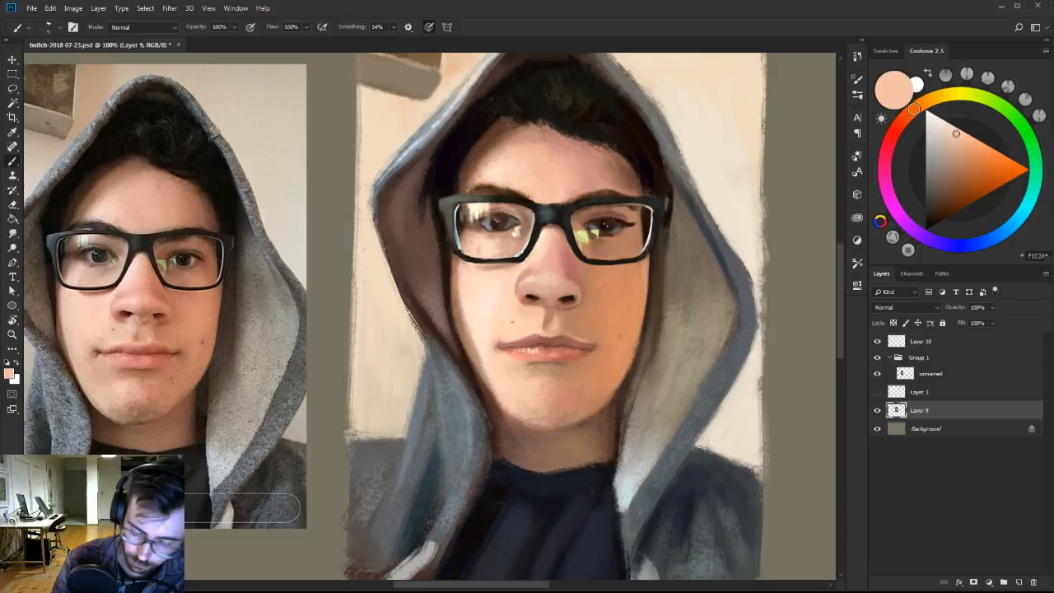
alt+click(552, 316)
alt+click(557, 315)
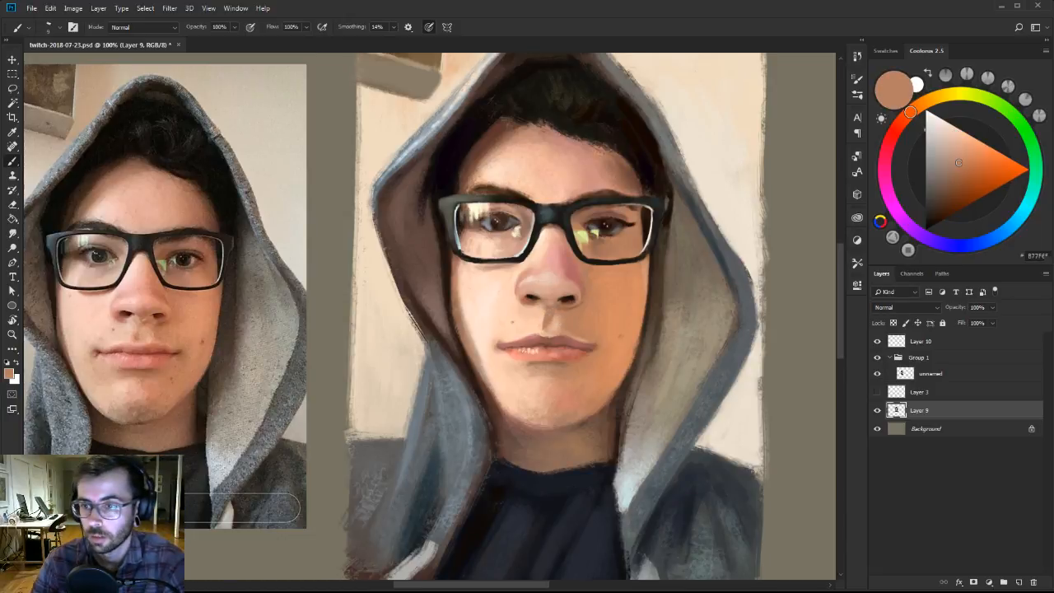
alt+click(546, 298)
alt+click(544, 312)
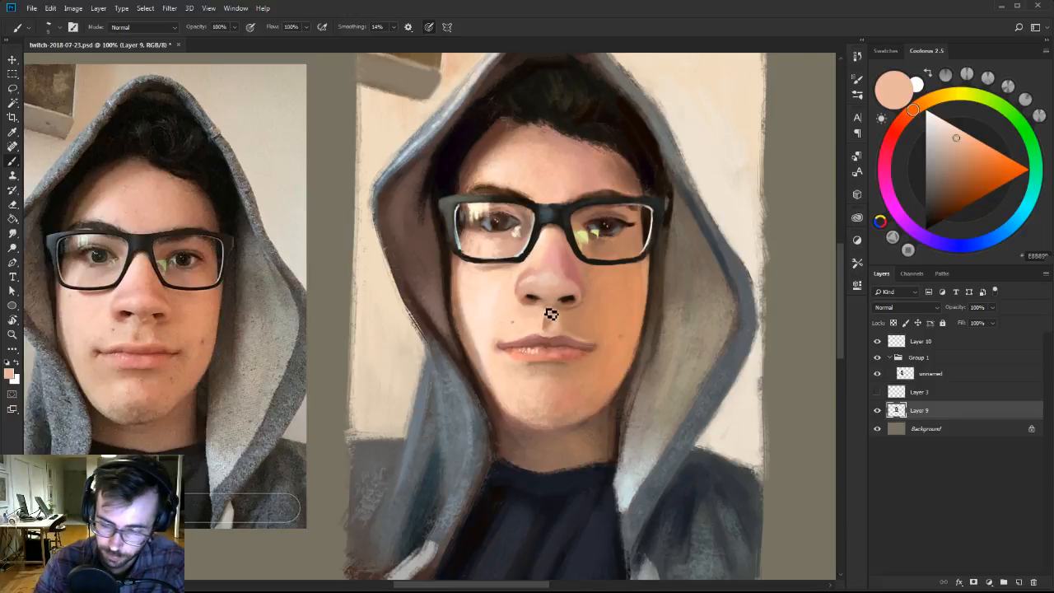
alt+click(561, 304)
alt+click(559, 304)
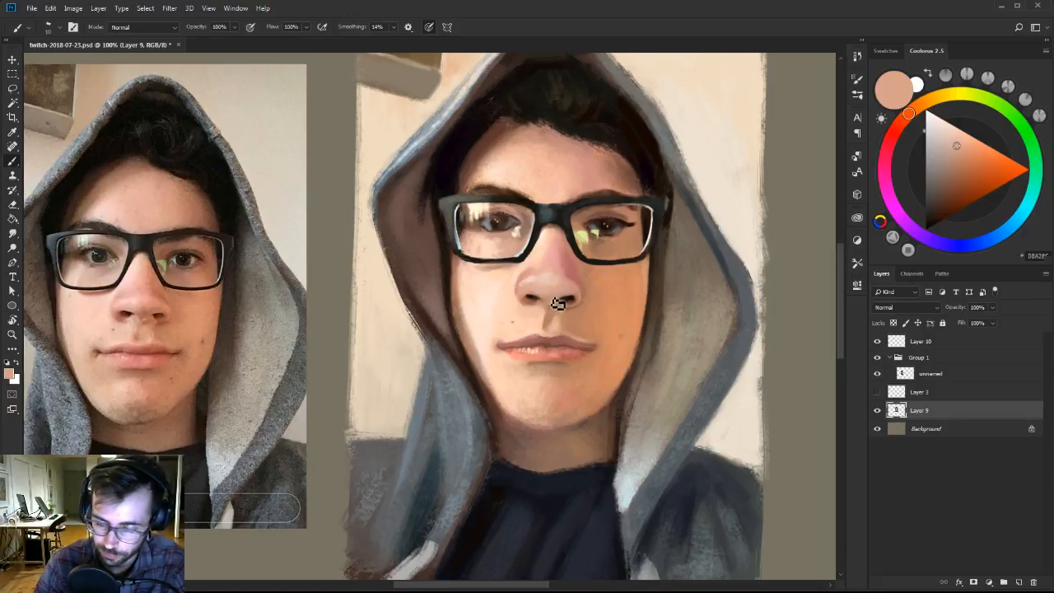
alt+click(553, 300)
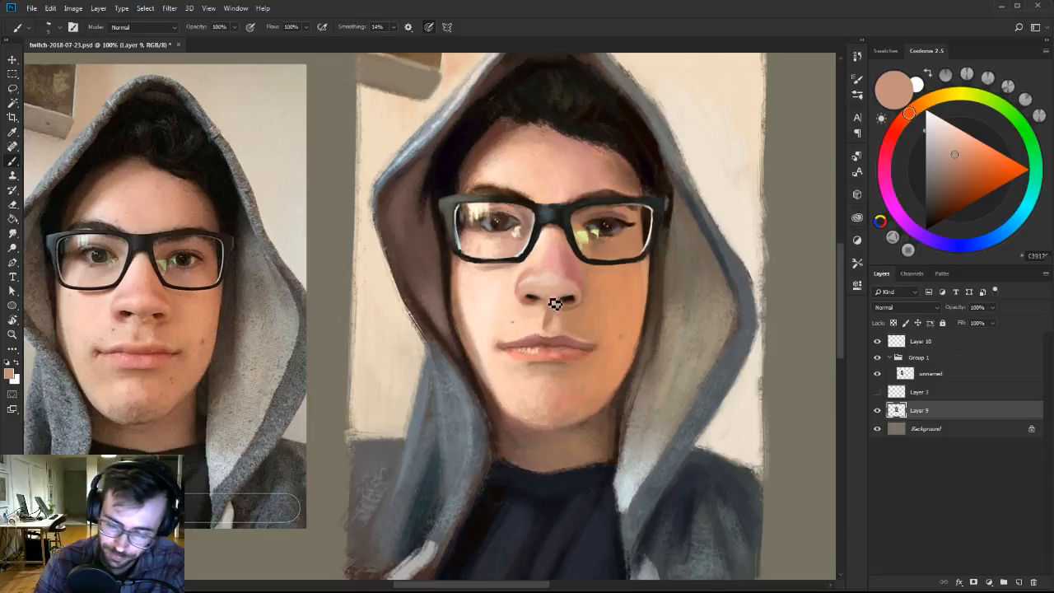
Refine the base of the nose and the skin around the right nostril with sampled tan, brown and light peach tones.
alt+click(547, 311)
alt+click(565, 305)
alt+click(561, 294)
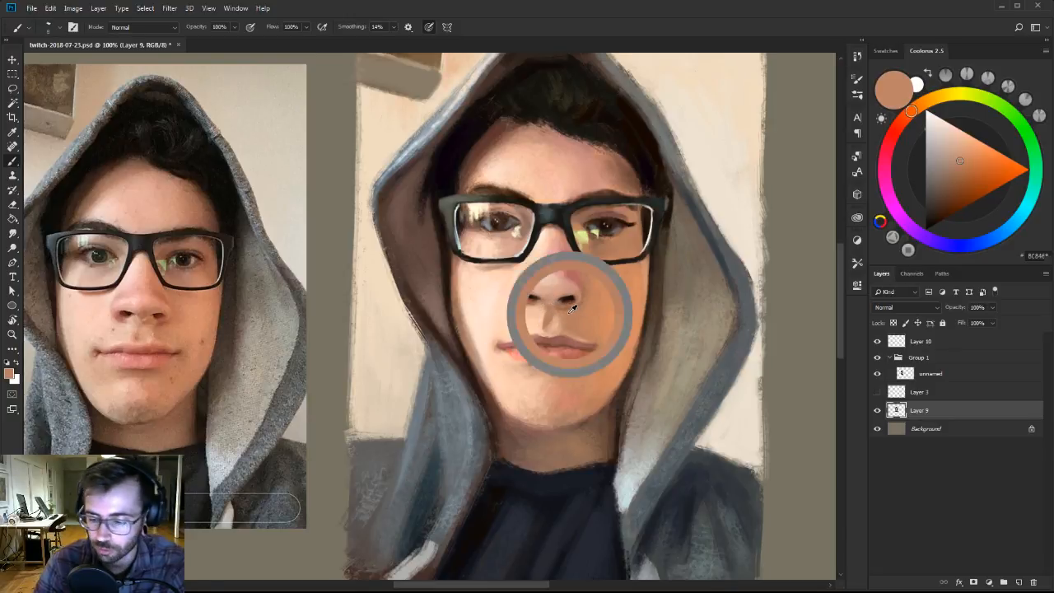
alt+click(565, 294)
alt+click(560, 297)
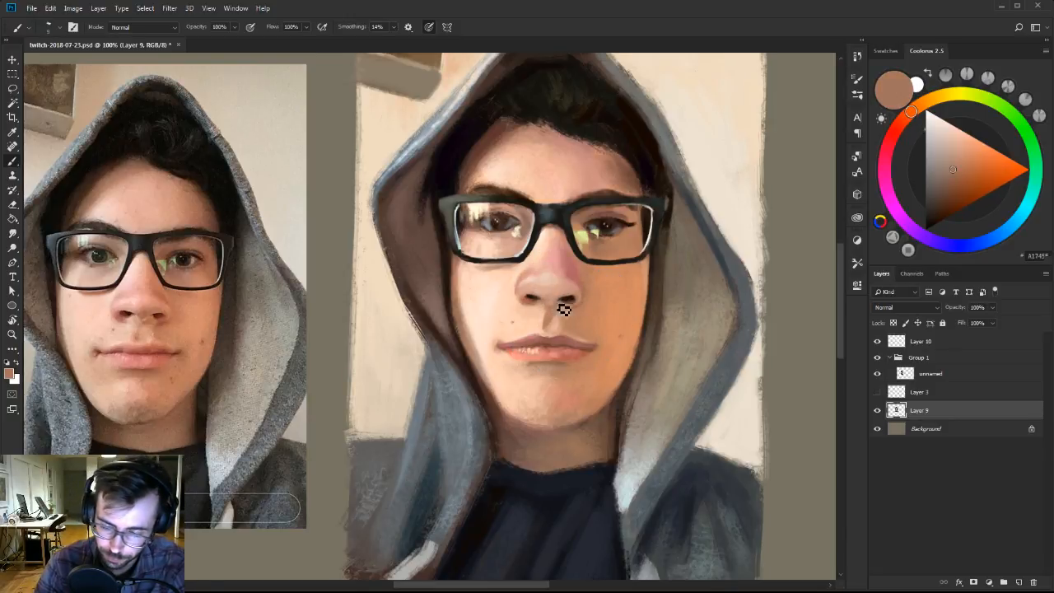
alt+click(555, 306)
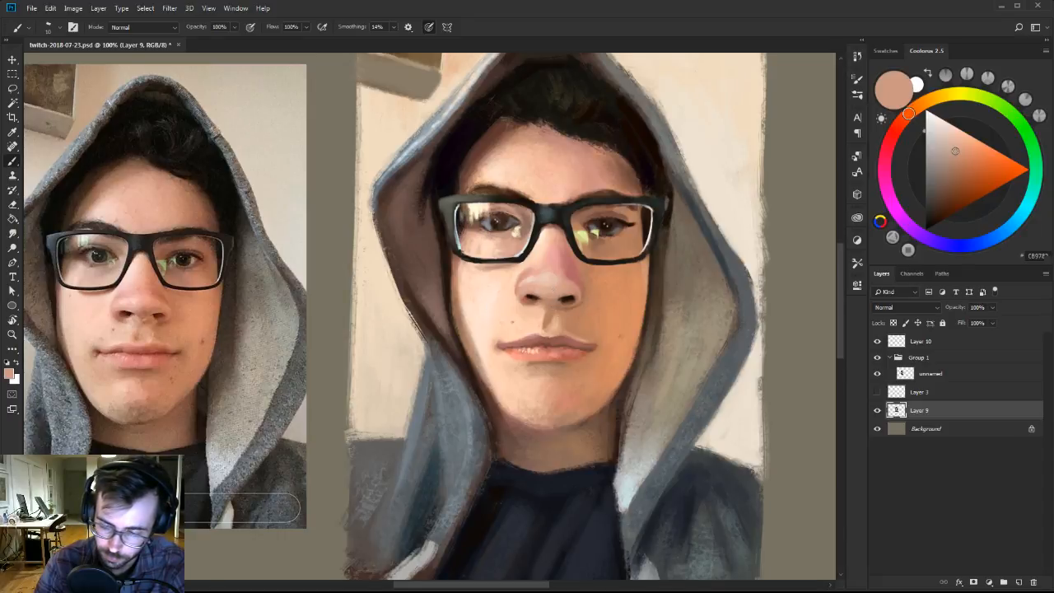
alt+click(564, 298)
alt+click(549, 317)
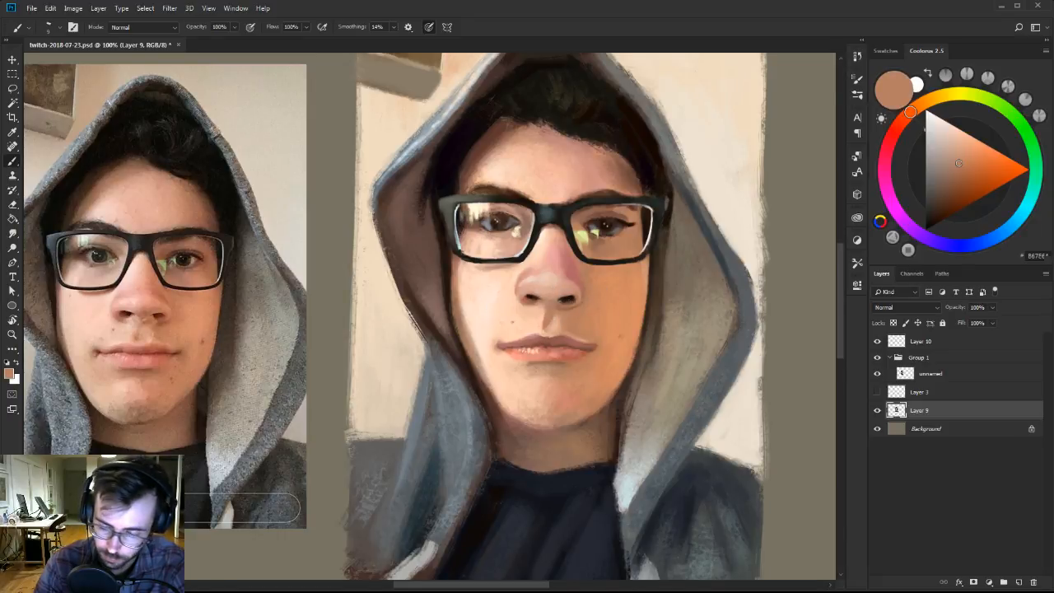
alt+click(568, 305)
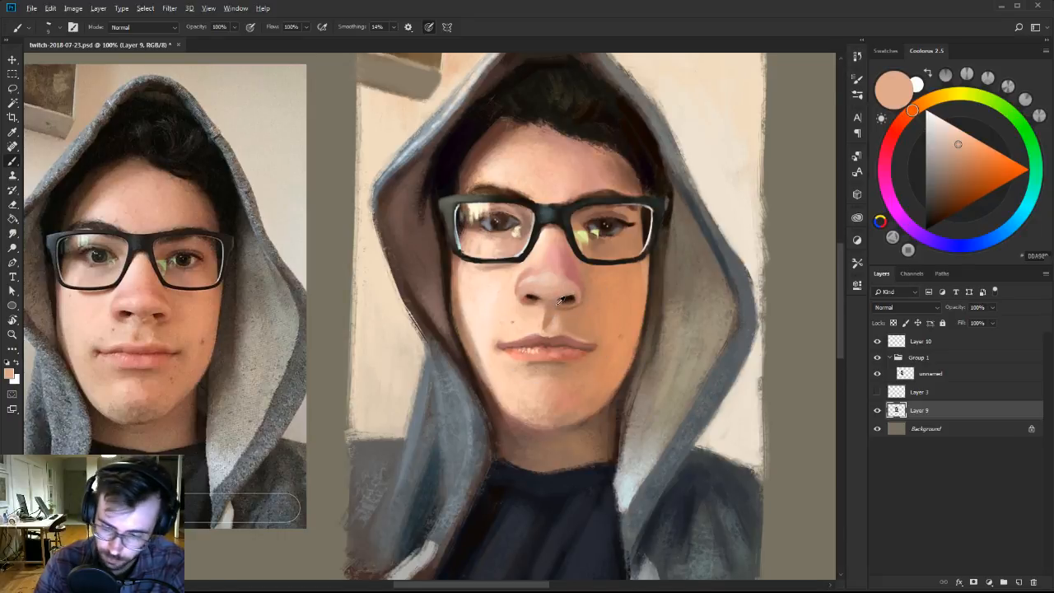
alt+click(558, 304)
Lighten the bridge of the nose and the skin seen through the left lens with sampled pink and pale peach, using a larger brush.
alt+click(548, 253)
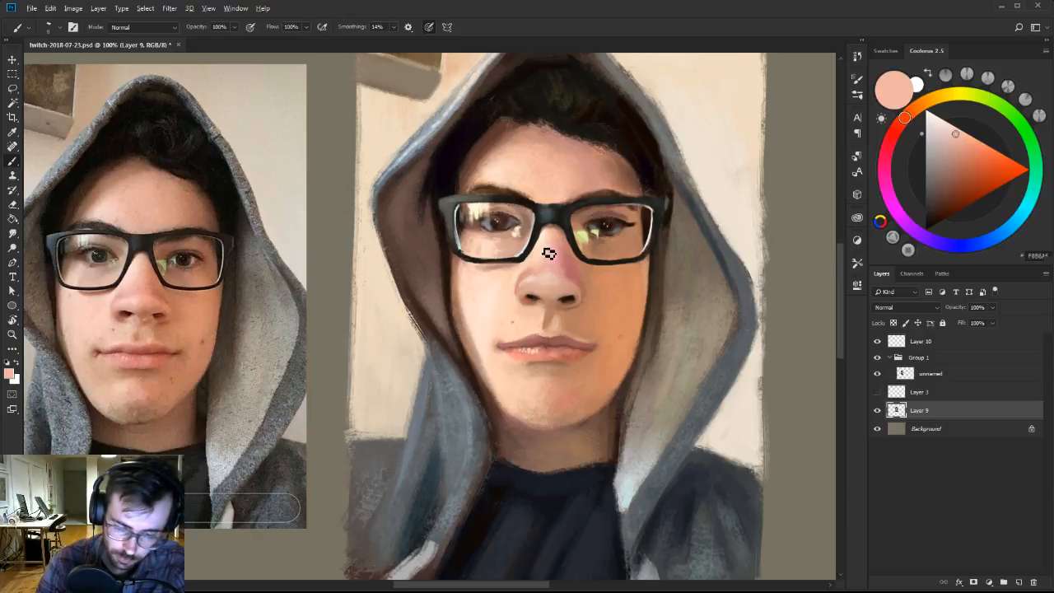
alt+click(554, 240)
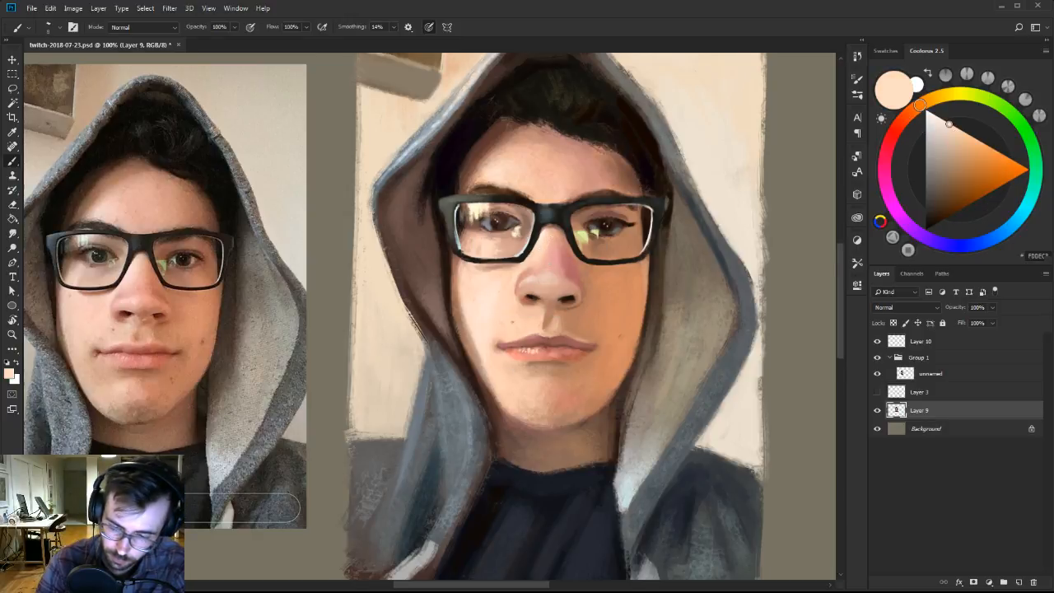
key(period)
alt+click(486, 245)
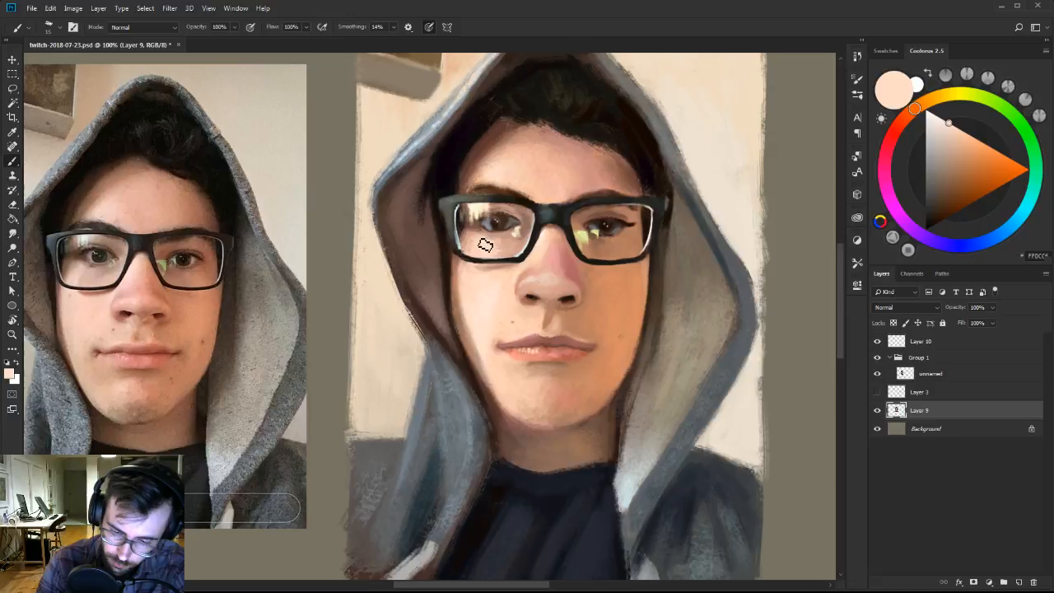
drag(465, 241, 470, 248)
drag(590, 208, 586, 214)
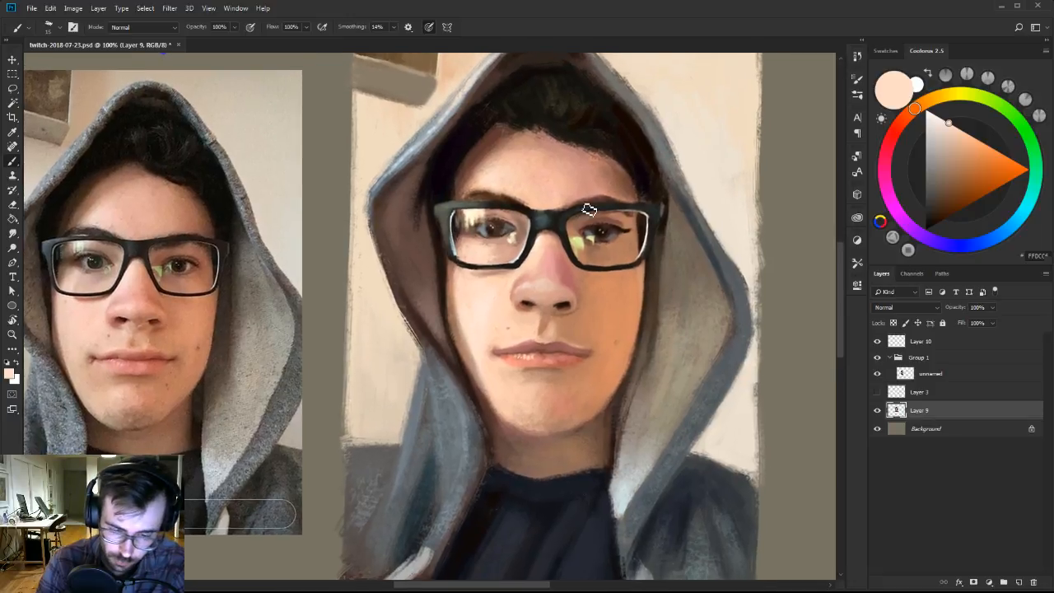
Touch up the left eyebrow's inner end with dark brown and the cheek beneath the left lens with pale peach, using a smaller brush.
key(bracketleft)
key(bracketleft)
alt+click(609, 414)
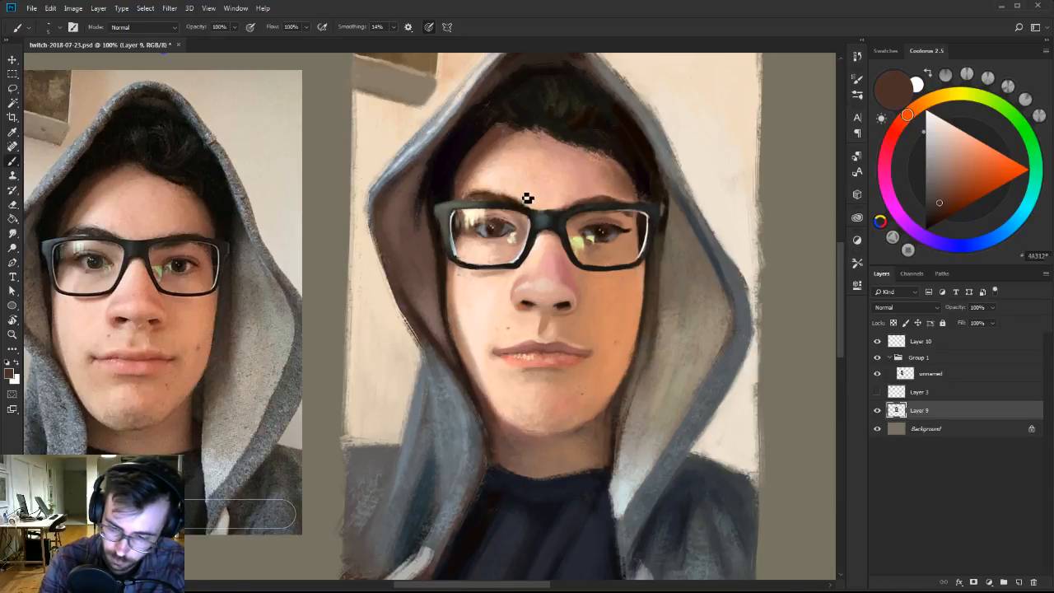
alt+click(466, 276)
Accent the lower rim of the painted glasses' left lens with a sampled pale blue-grey.
key(z)
alt+click(629, 320)
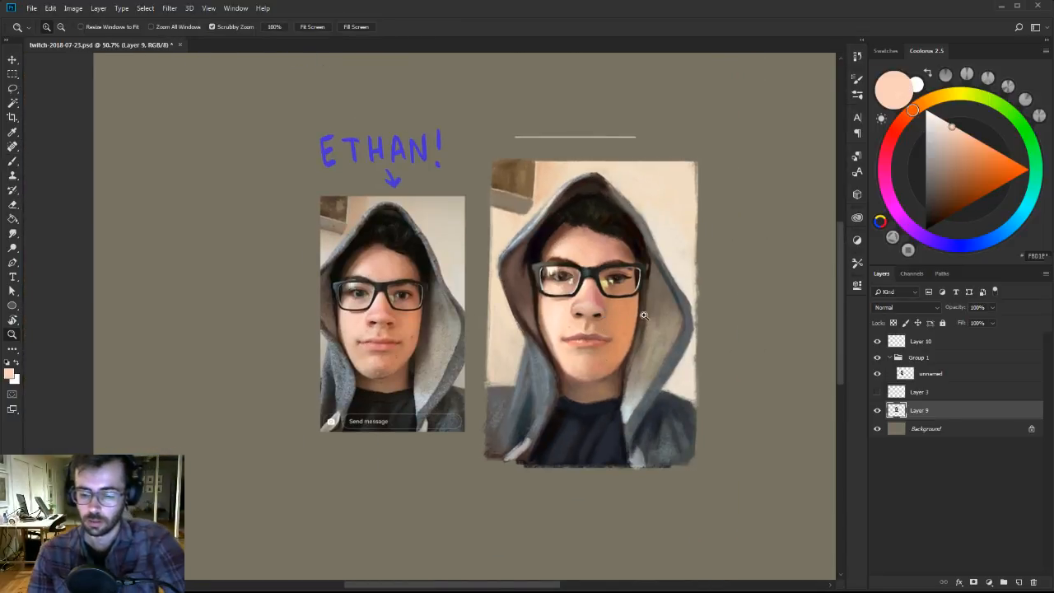
click(617, 319)
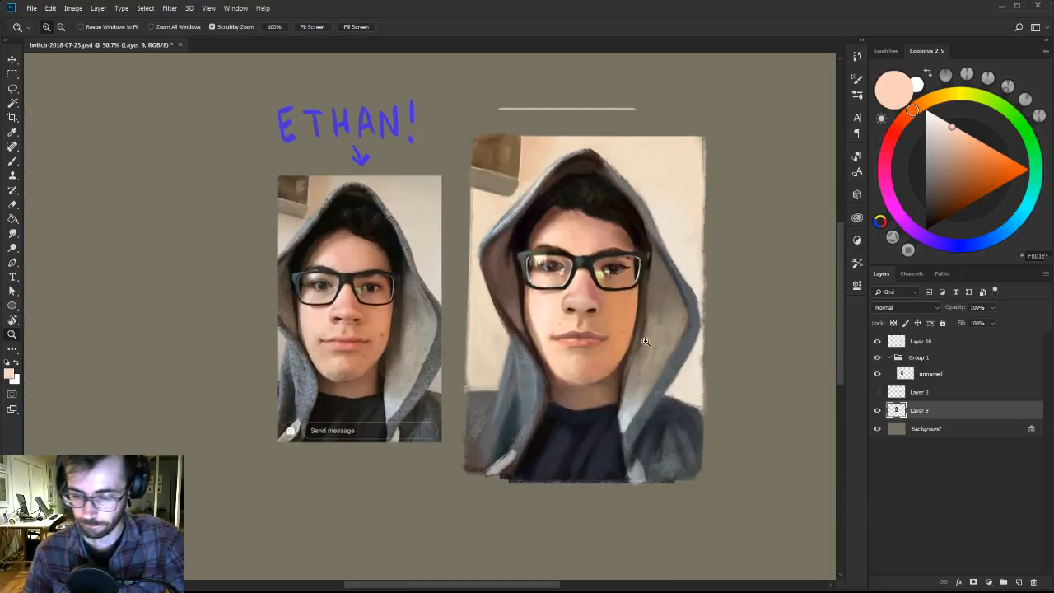
key(b)
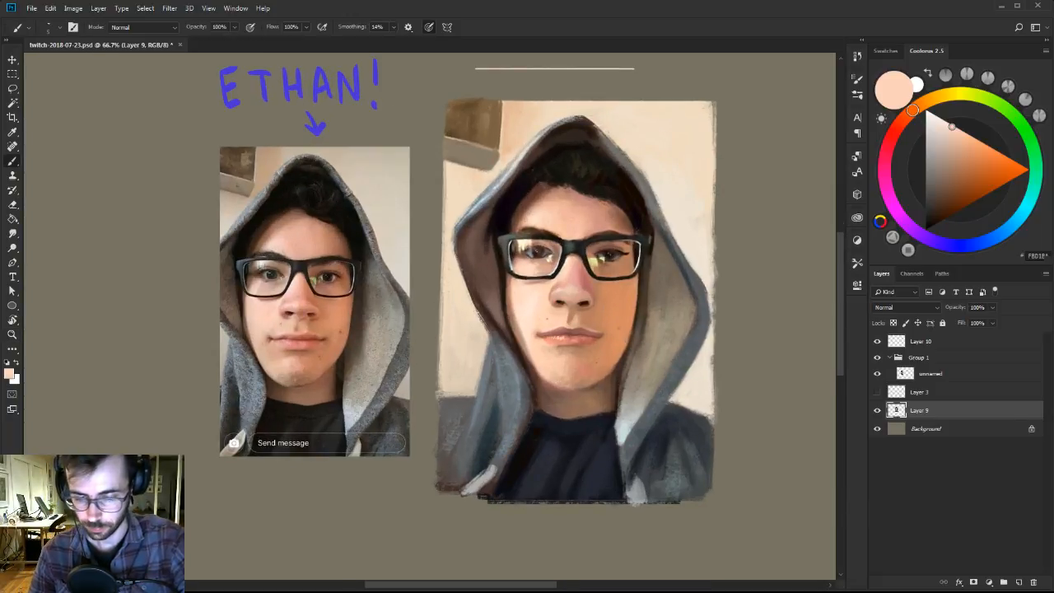
key(z)
drag(583, 292, 597, 309)
key(r)
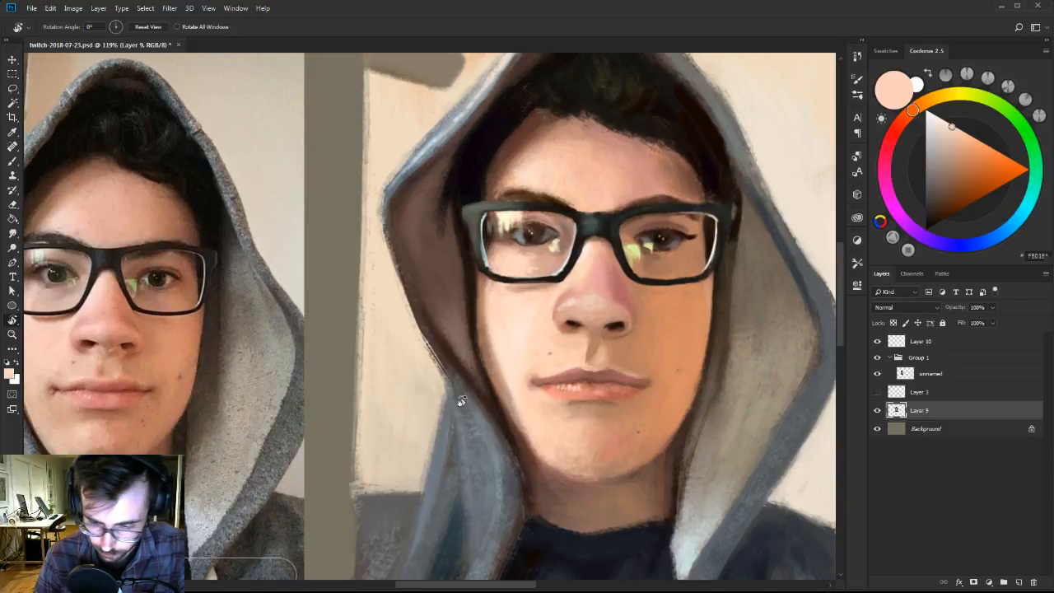
mouse_move(447, 405)
mouse_down()
mouse_move(501, 436)
mouse_move(558, 376)
mouse_up()
key(b)
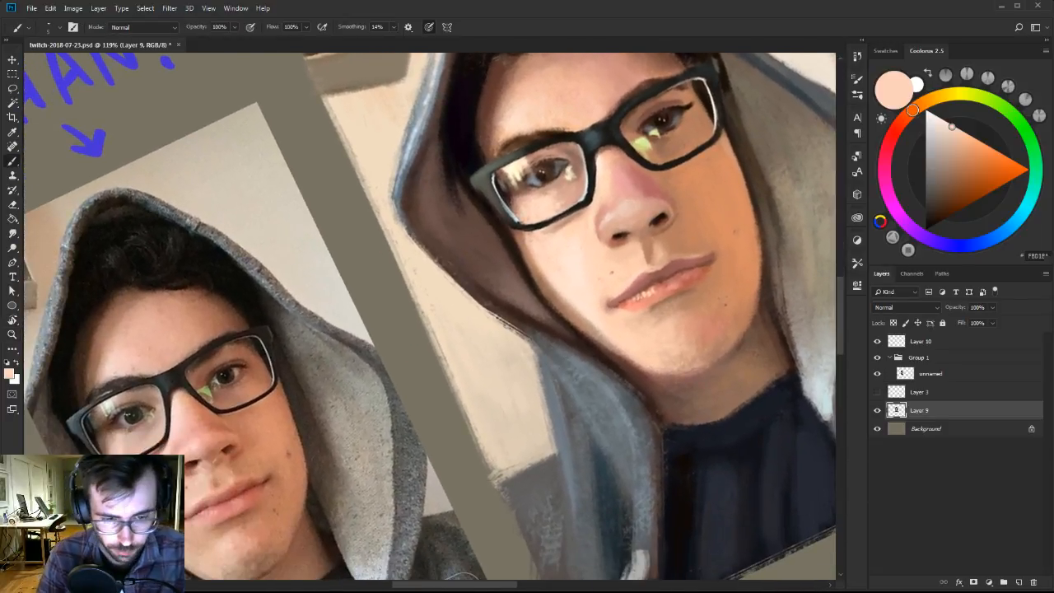
alt+click(587, 191)
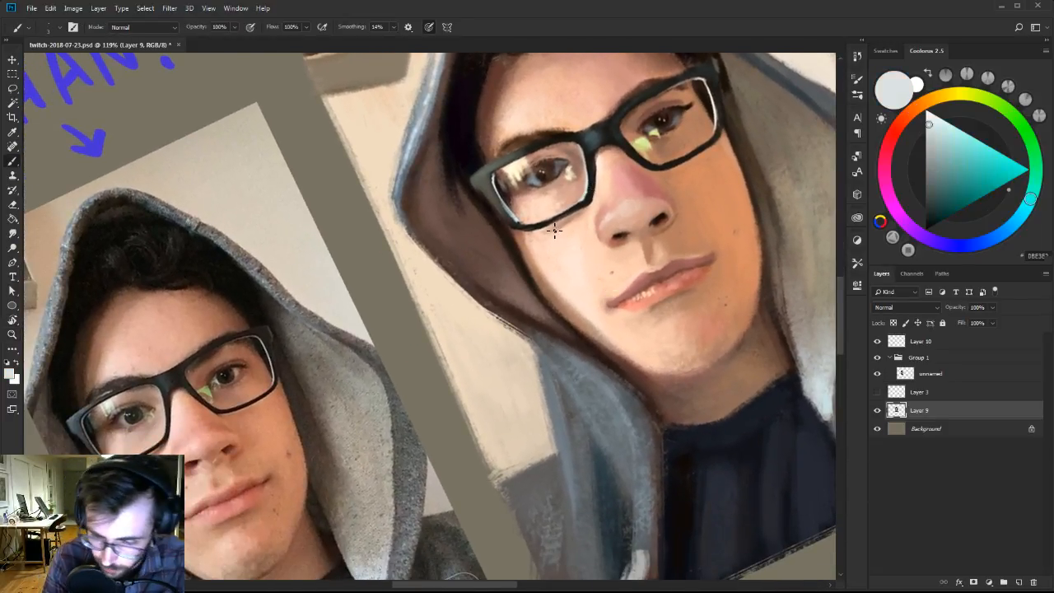
drag(557, 224, 587, 249)
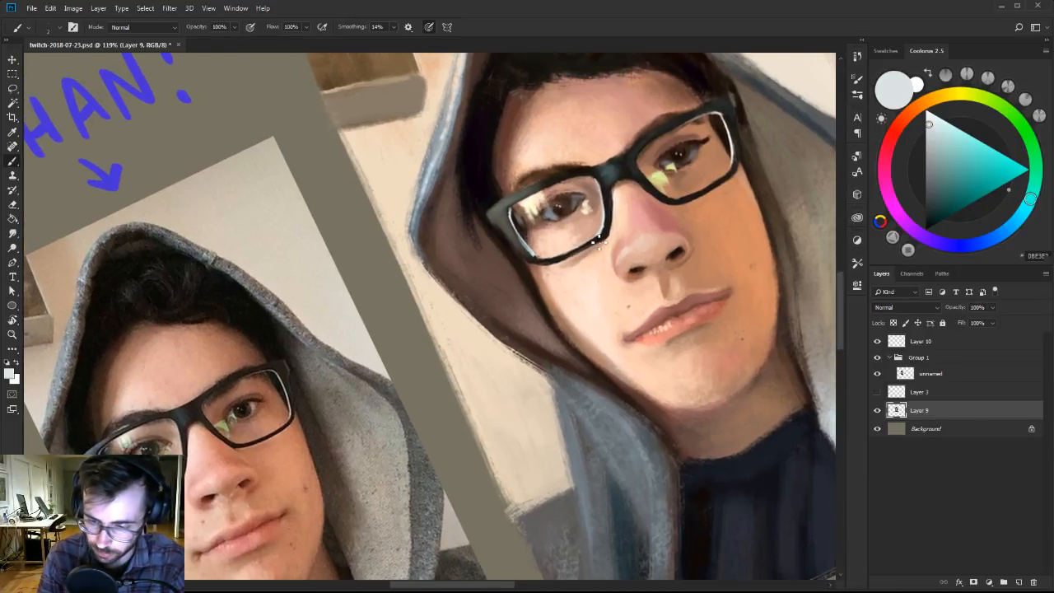
Refine the skin just below the left lens's frame with a lighter icy blue and a sampled dusty pink.
drag(930, 123, 935, 121)
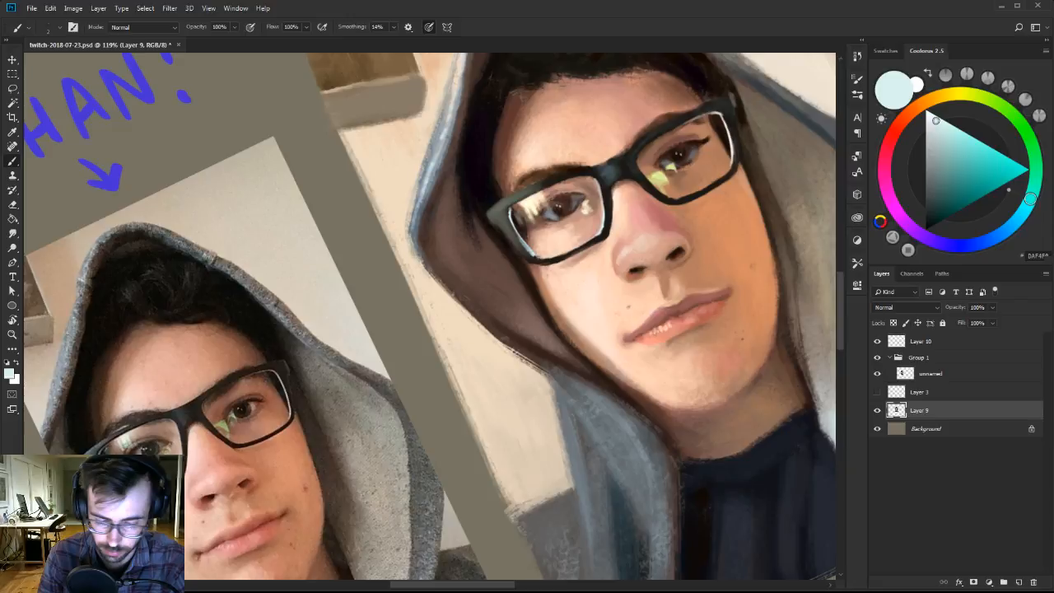
right_click(577, 270)
click(643, 303)
key(Return)
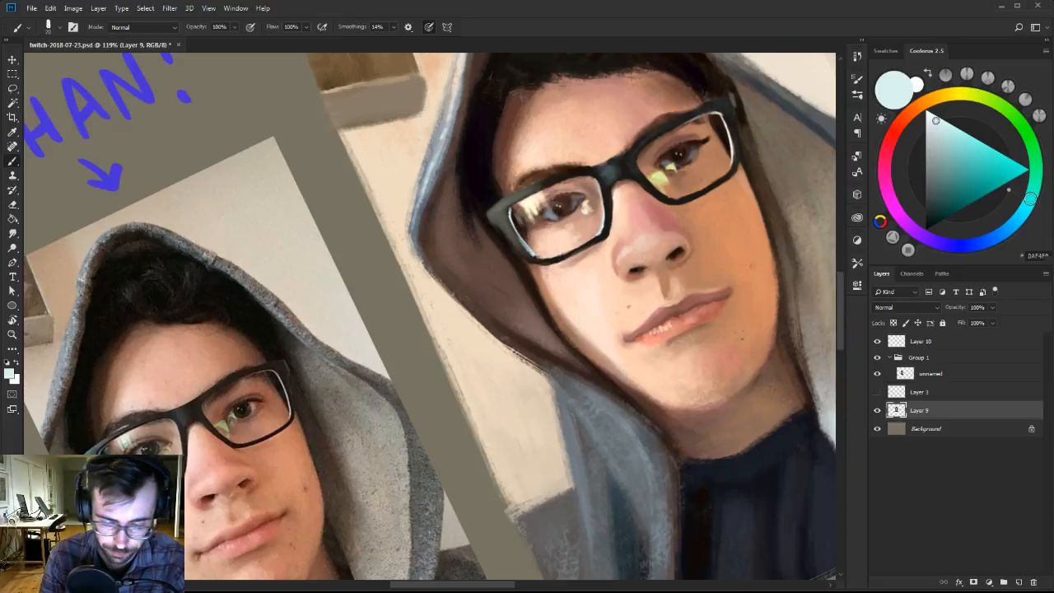
alt+click(558, 275)
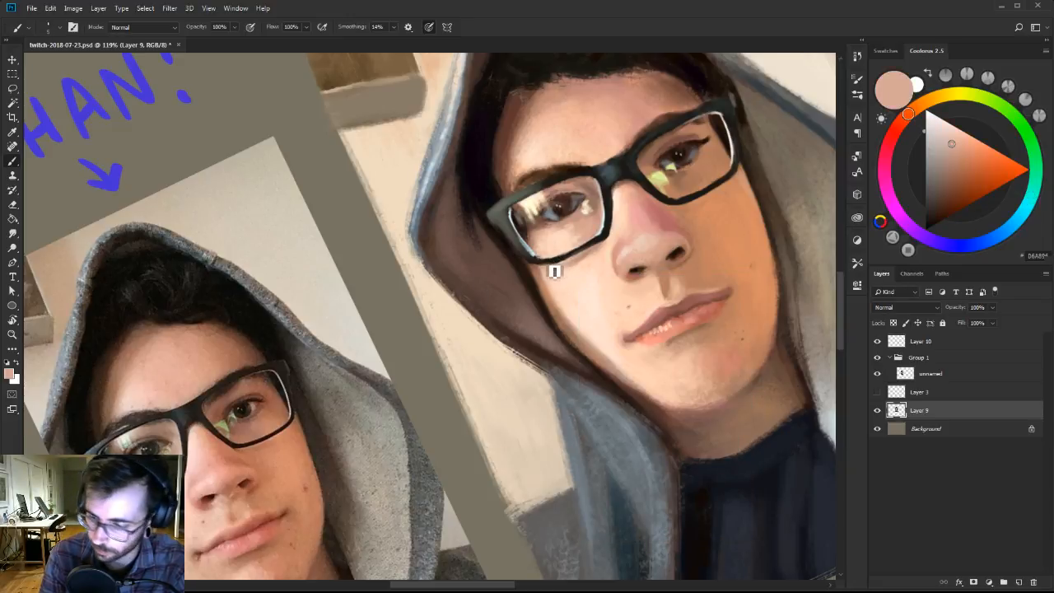
Sharpen the left lens's lower frame edge with near-black, dark grey and light grey, and choose a very pale peach for highlights.
alt+click(551, 260)
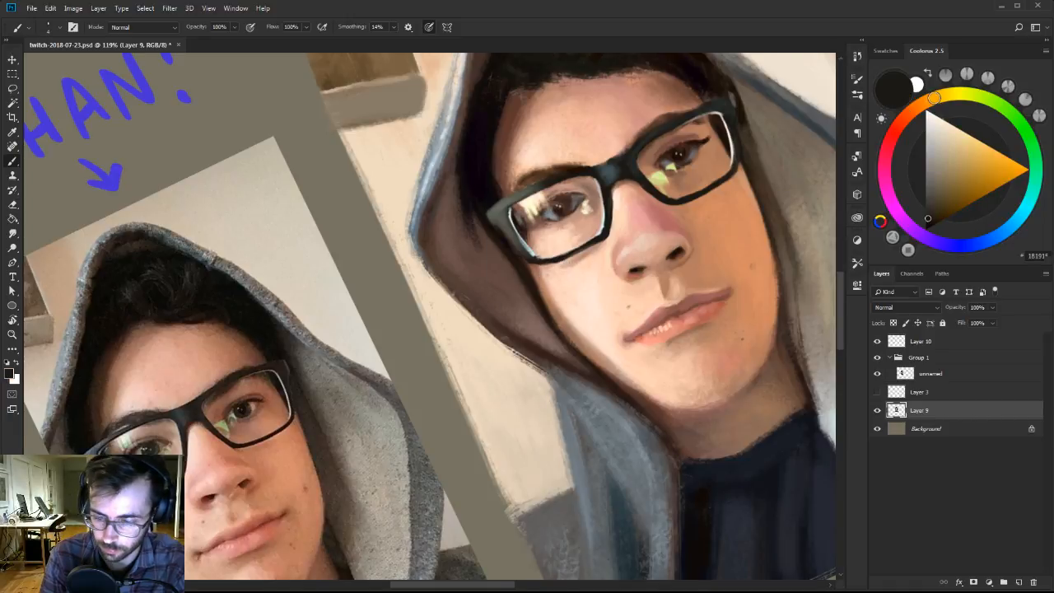
alt+click(540, 253)
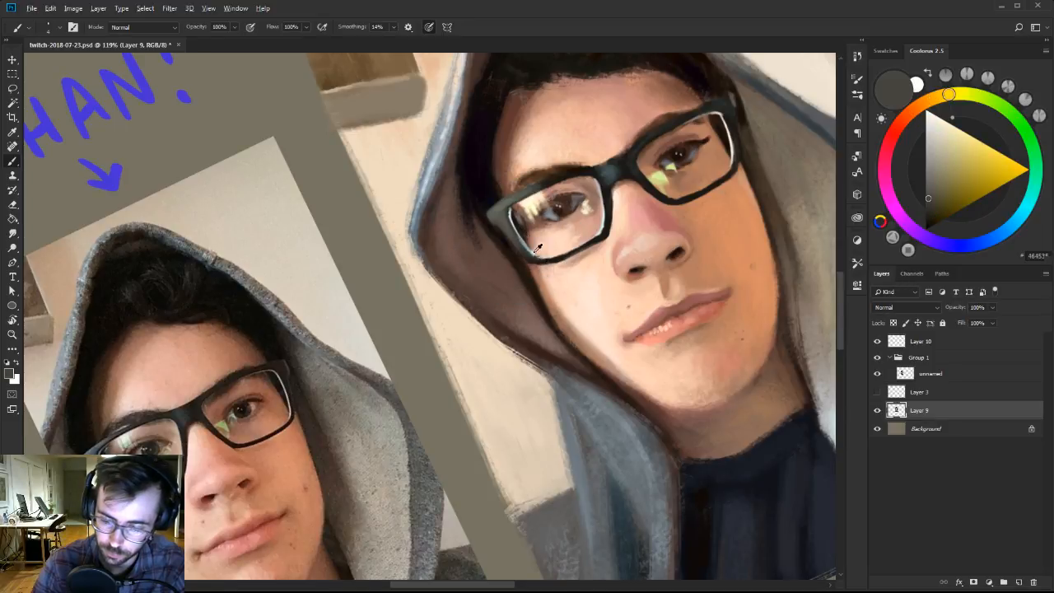
alt+click(537, 248)
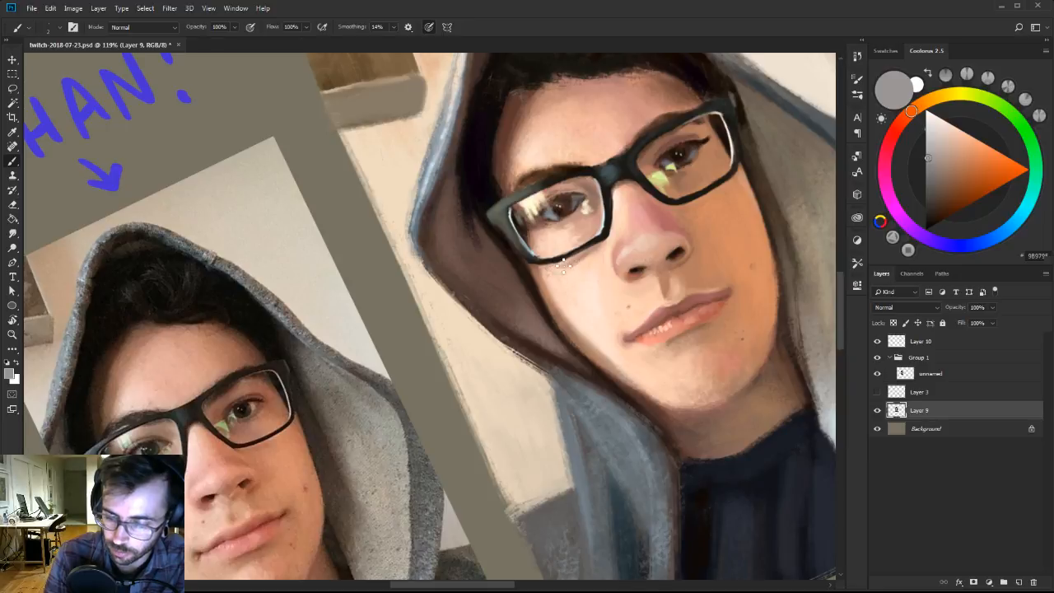
drag(944, 136, 940, 118)
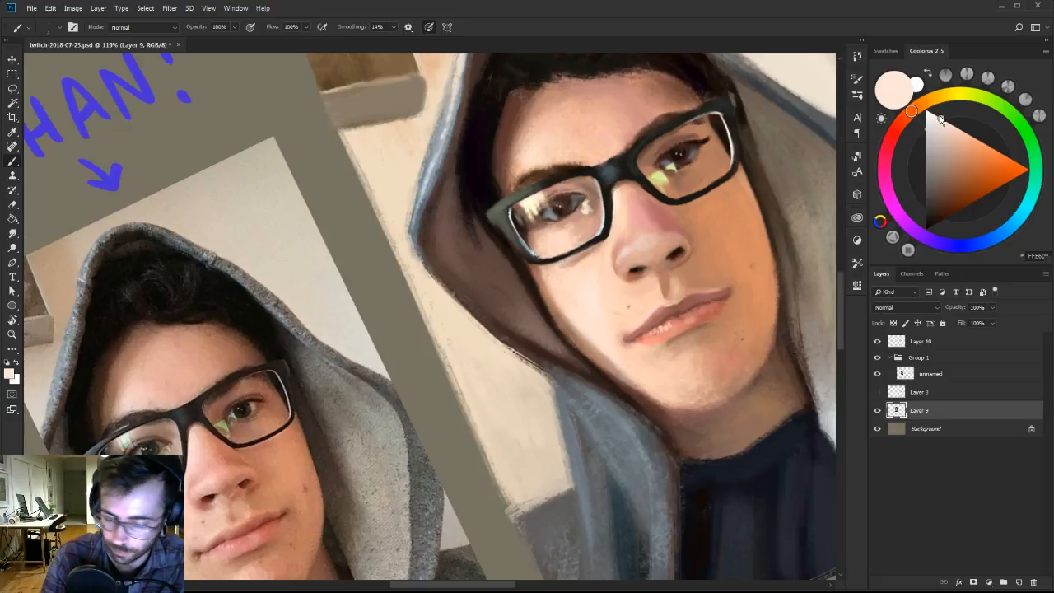
drag(941, 120, 938, 117)
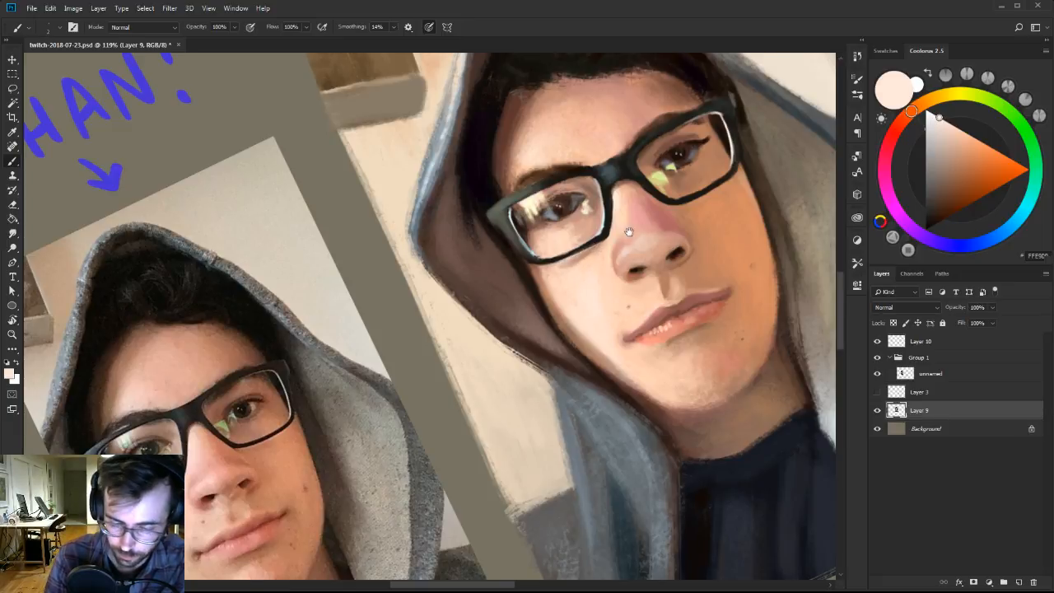
Clean up the lower frame edges of both lenses with sampled warm brown and light peach skin tones.
drag(628, 231, 581, 289)
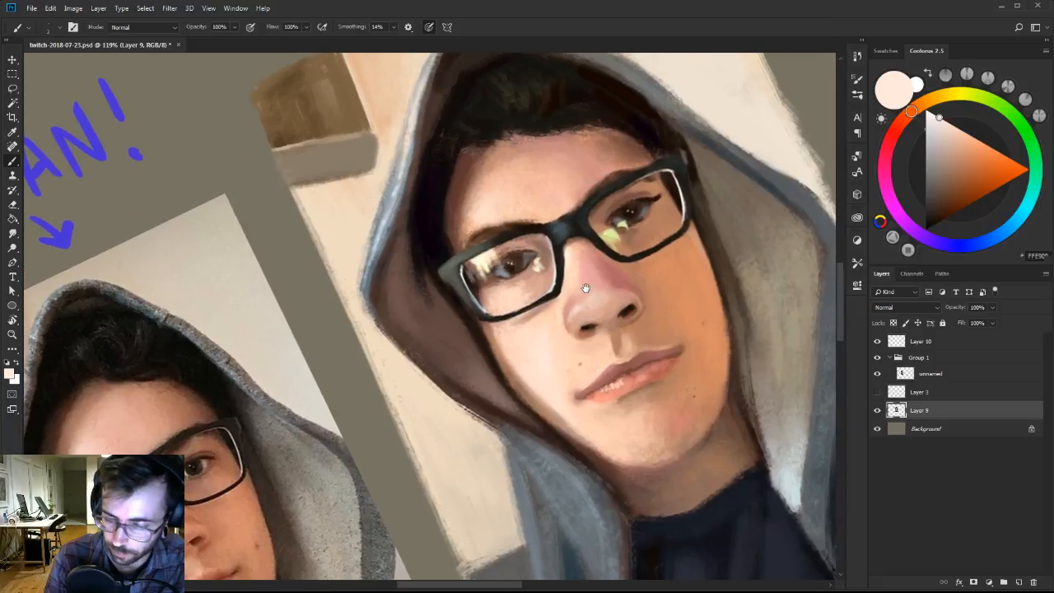
alt+click(641, 252)
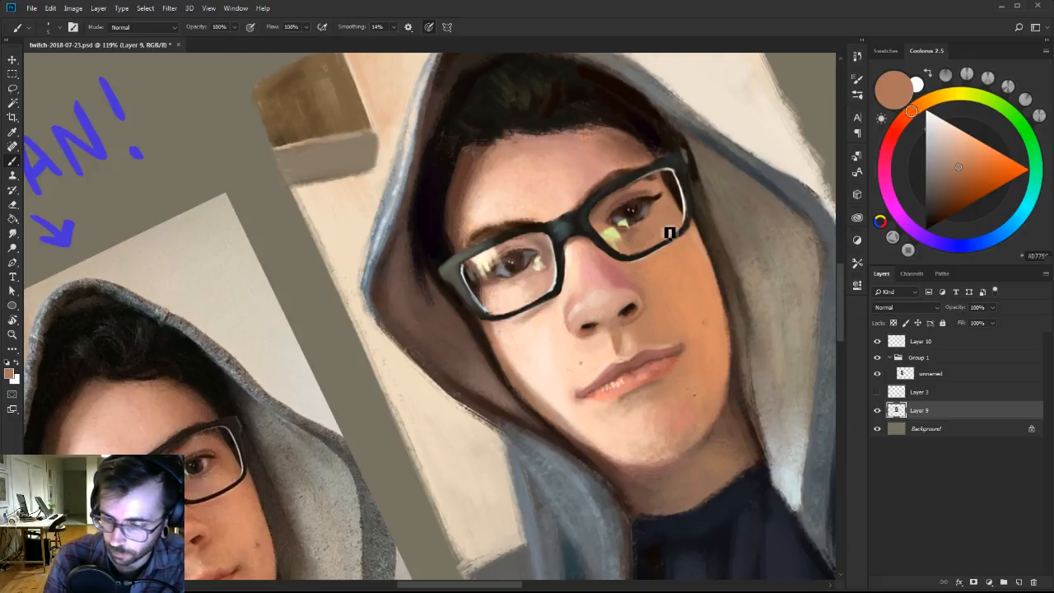
alt+click(492, 311)
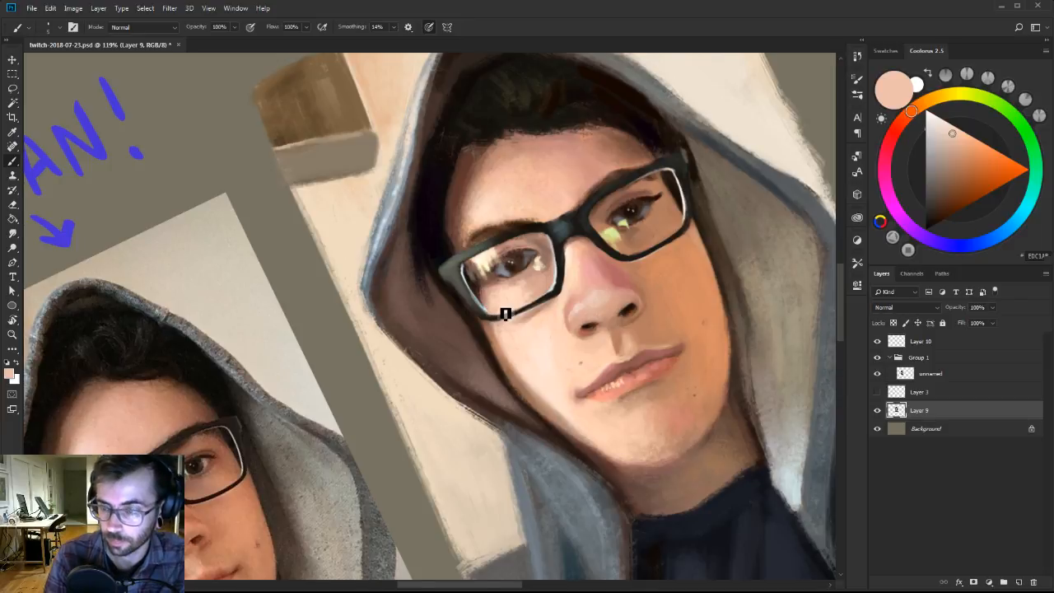
Compare the whole portrait with the reference photo, checking the values in a greyscale proof and returning to full colour.
key(Escape)
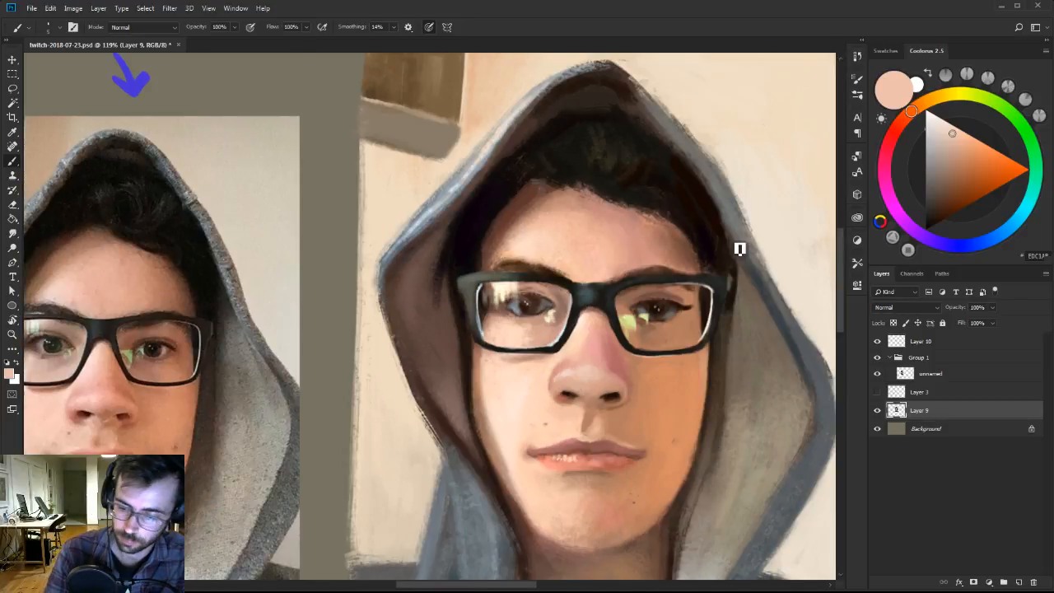
key(z)
drag(710, 317, 671, 323)
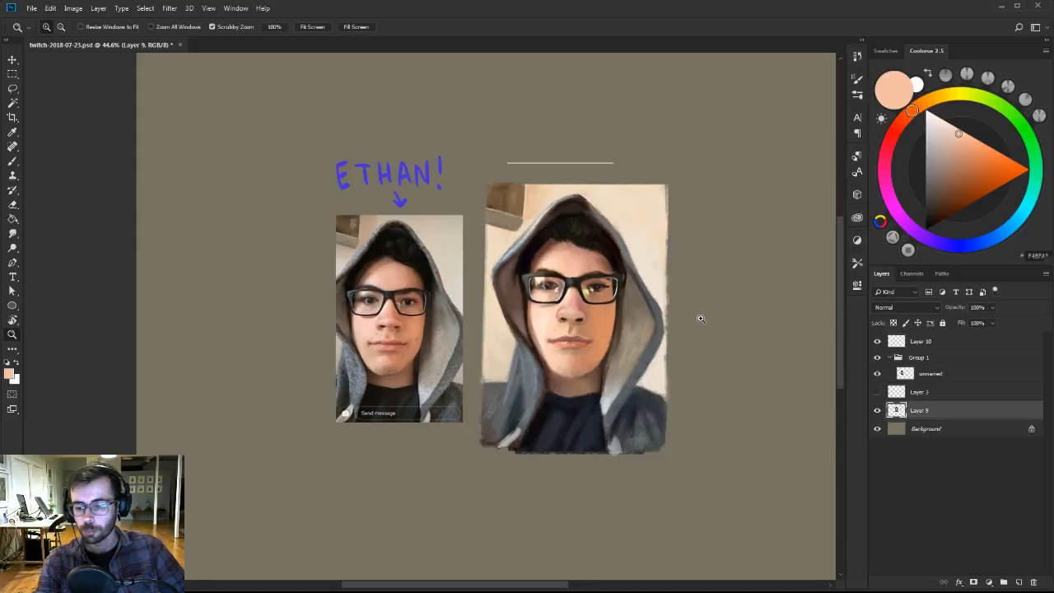
click(645, 308)
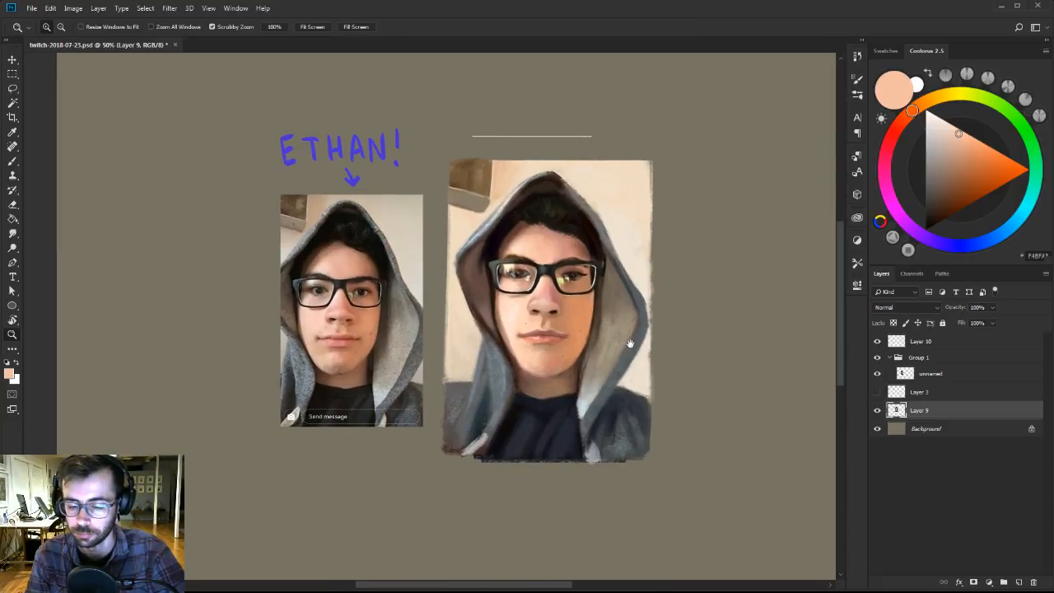
click(638, 344)
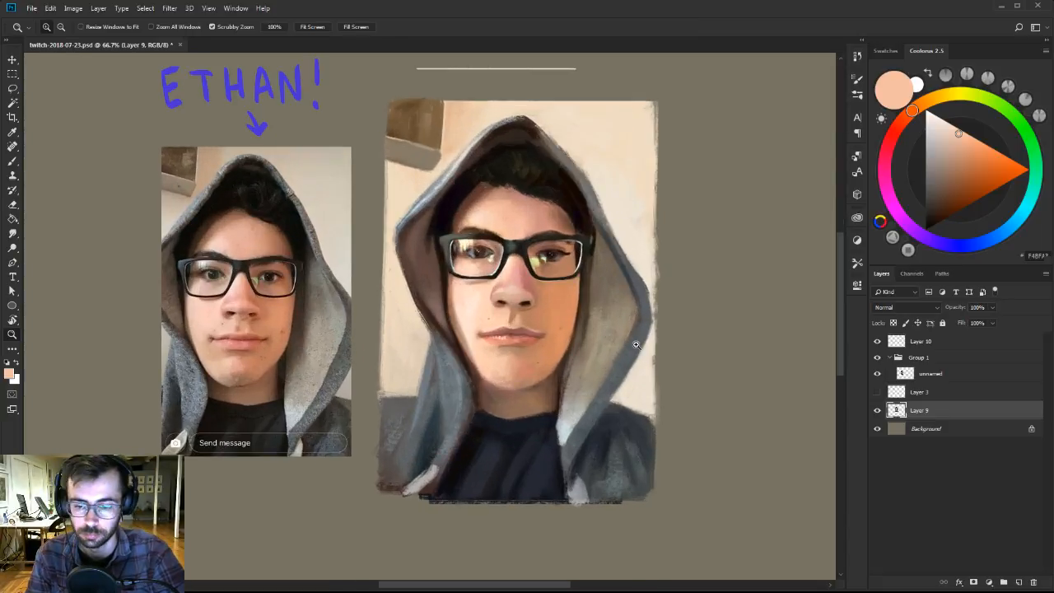
drag(638, 326, 653, 335)
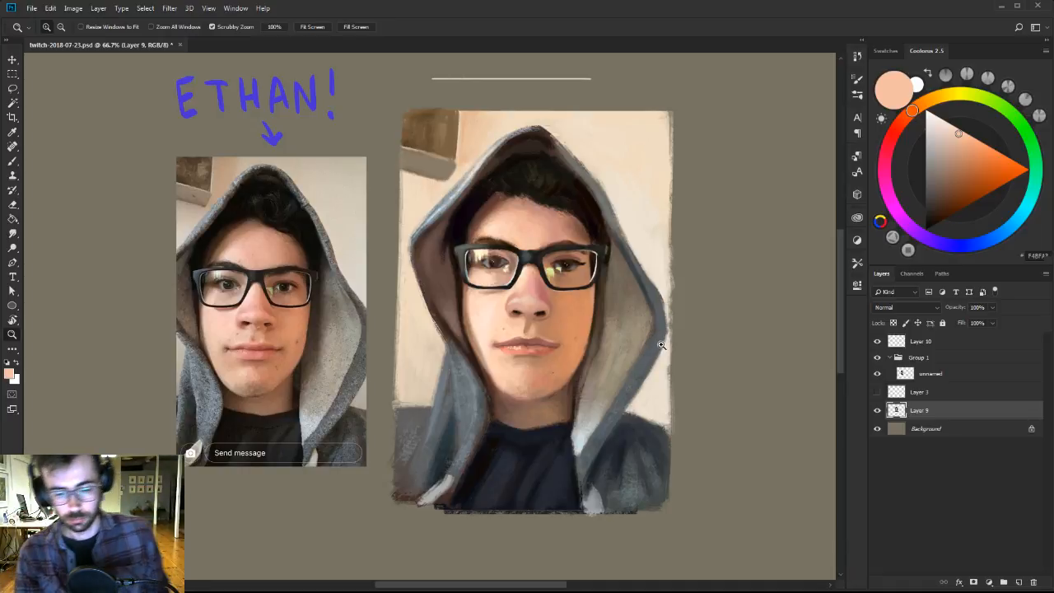
key(ctrl+y)
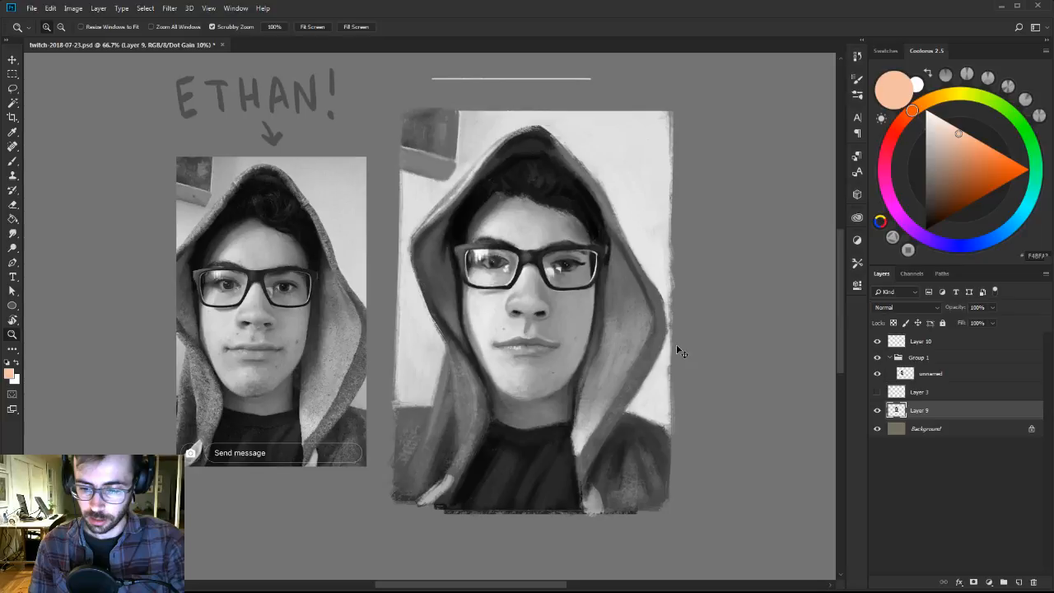
key(ctrl+y)
key(b)
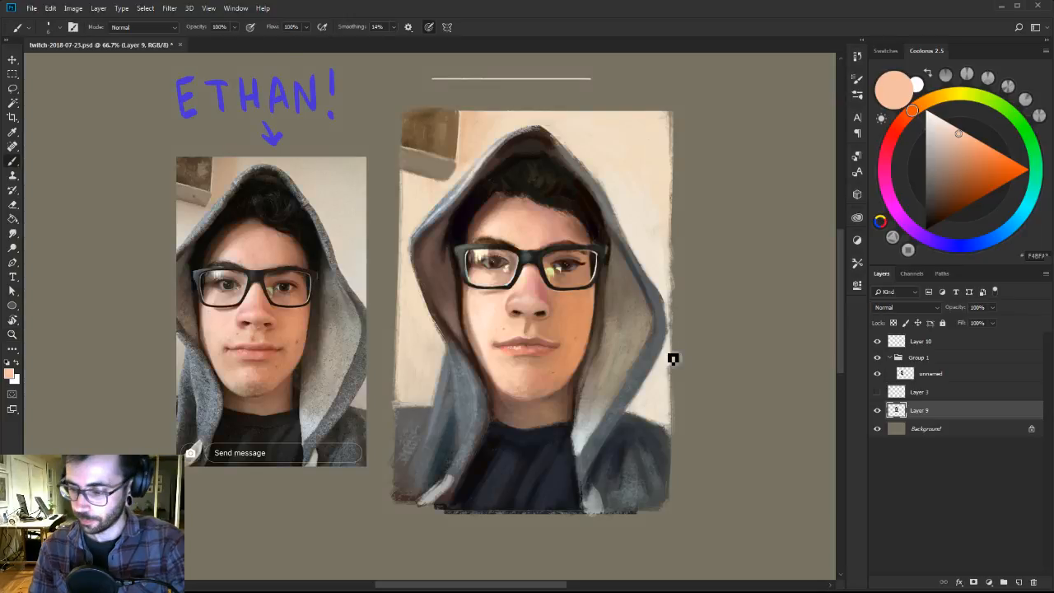
Refine the side of the nose beside the right lens with a textured Ben Brushes-2 brush, using sampled dusty red, soft pink and warm tan.
alt+click(541, 299)
right_click(540, 282)
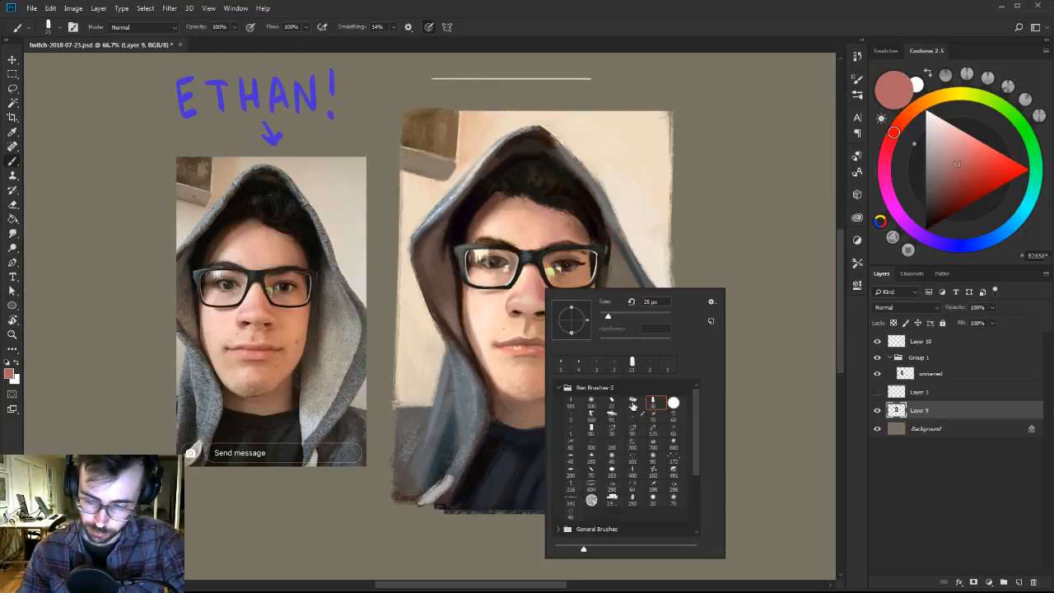
key(Escape)
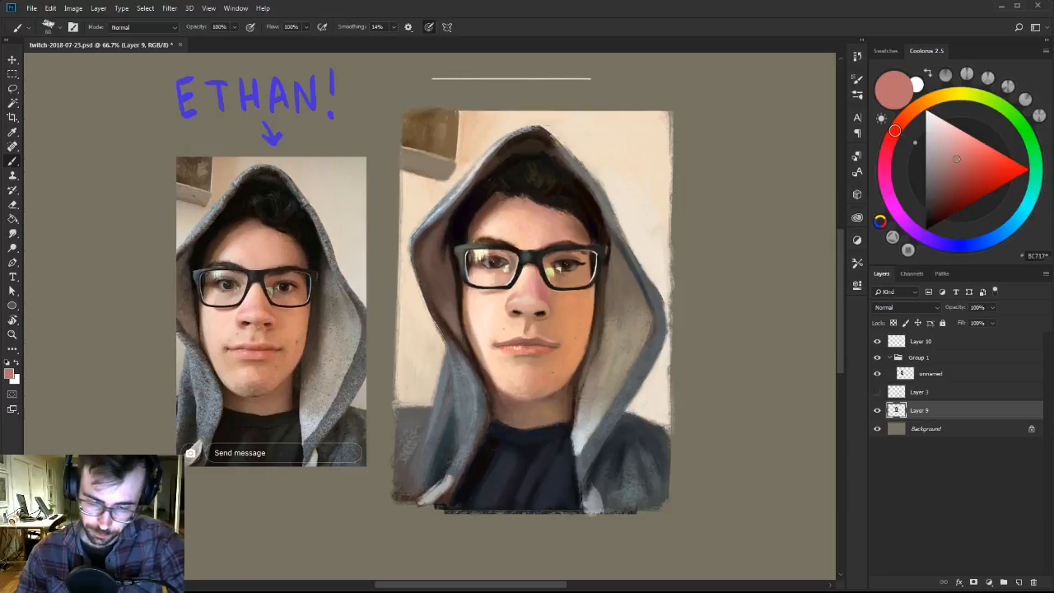
alt+click(537, 280)
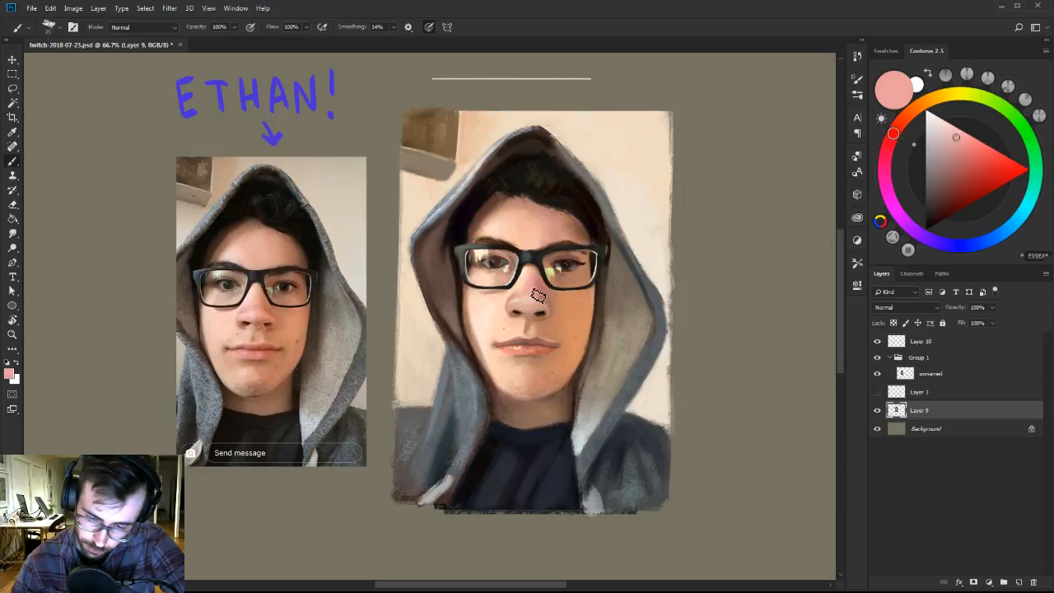
alt+click(541, 286)
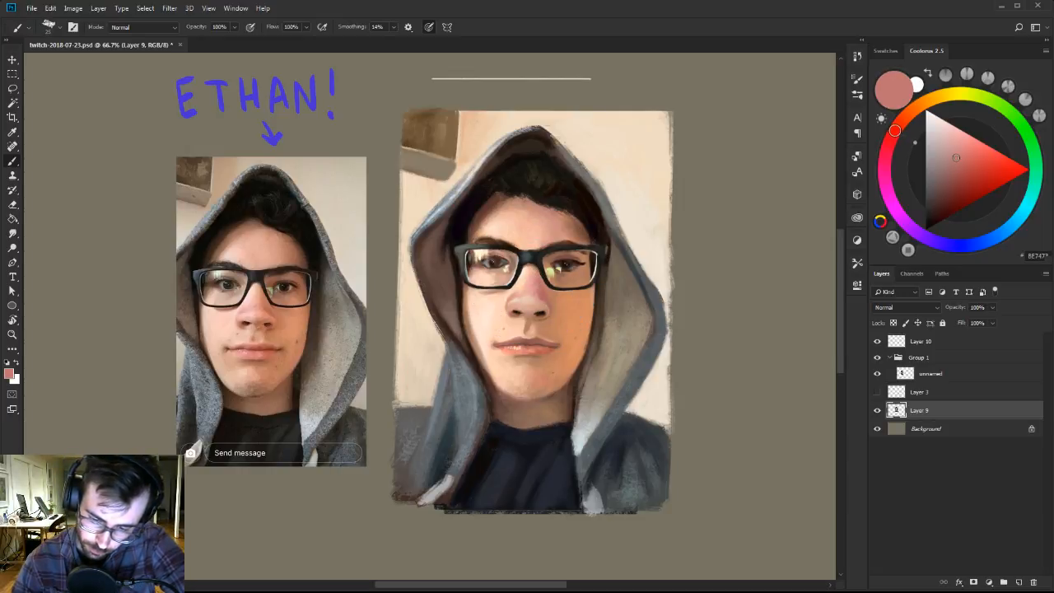
alt+click(538, 285)
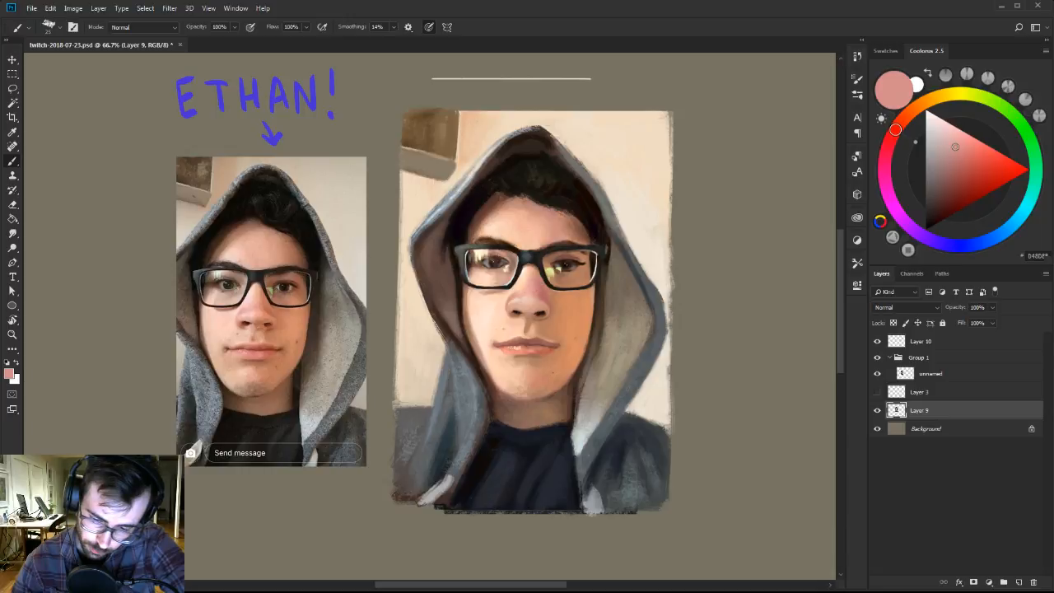
key(z)
click(539, 289)
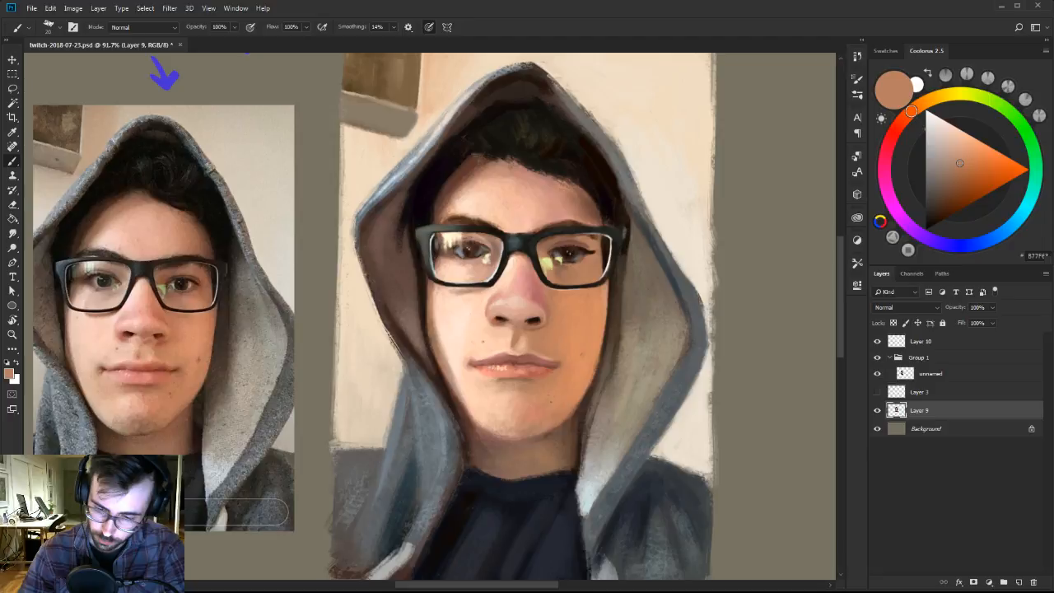
key(z)
drag(691, 262, 588, 261)
click(441, 249)
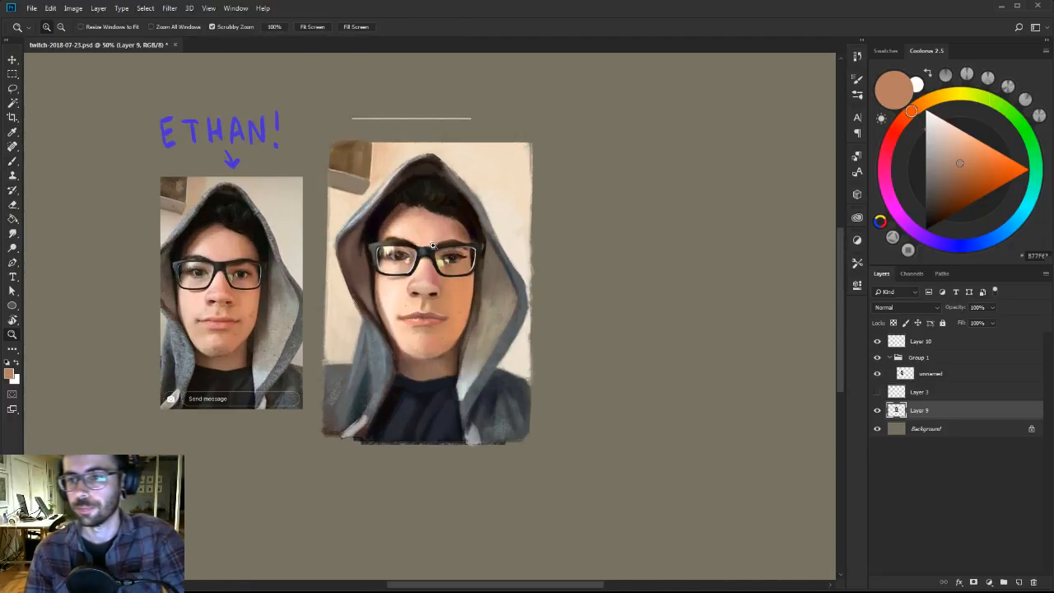
drag(440, 245, 459, 248)
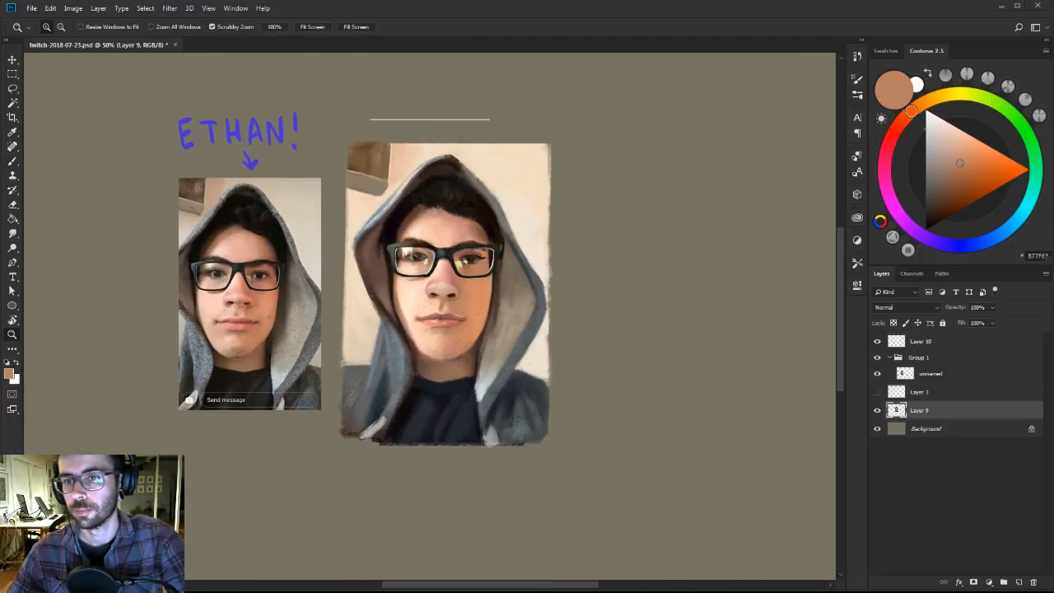